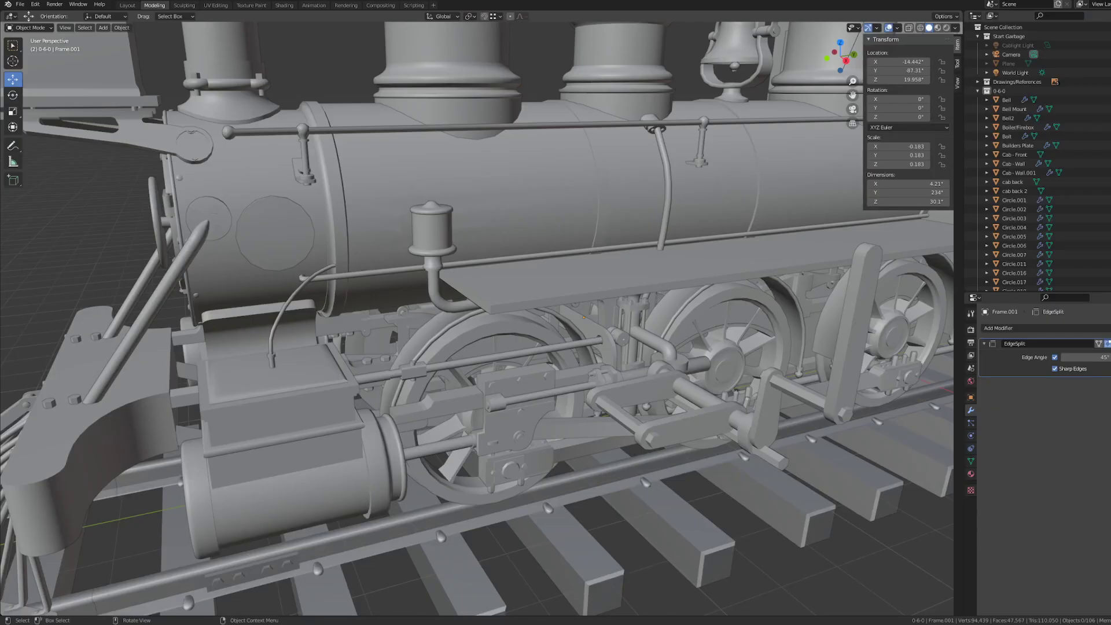
- Examine the locomotive and tender from the front, side and rear
scroll(477, 318, "down", 5)
middle_click_drag(477, 319, 585, 333)
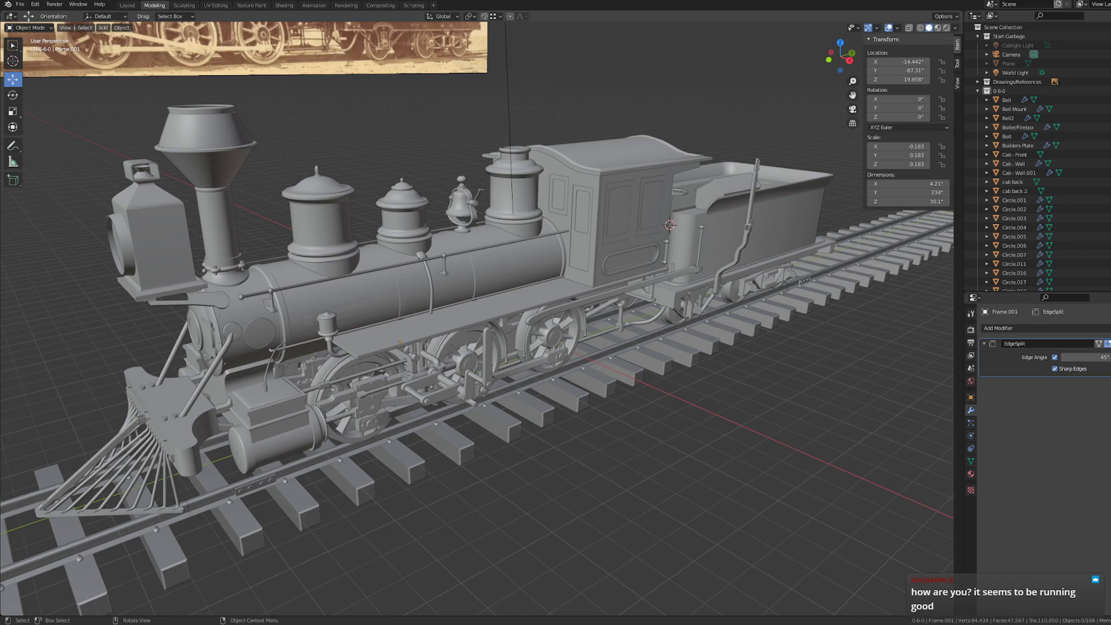
middle_click_drag(476, 454, 370, 451)
middle_click_drag(438, 443, 340, 443, "shift")
middle_click_drag(539, 453, 495, 449, "shift")
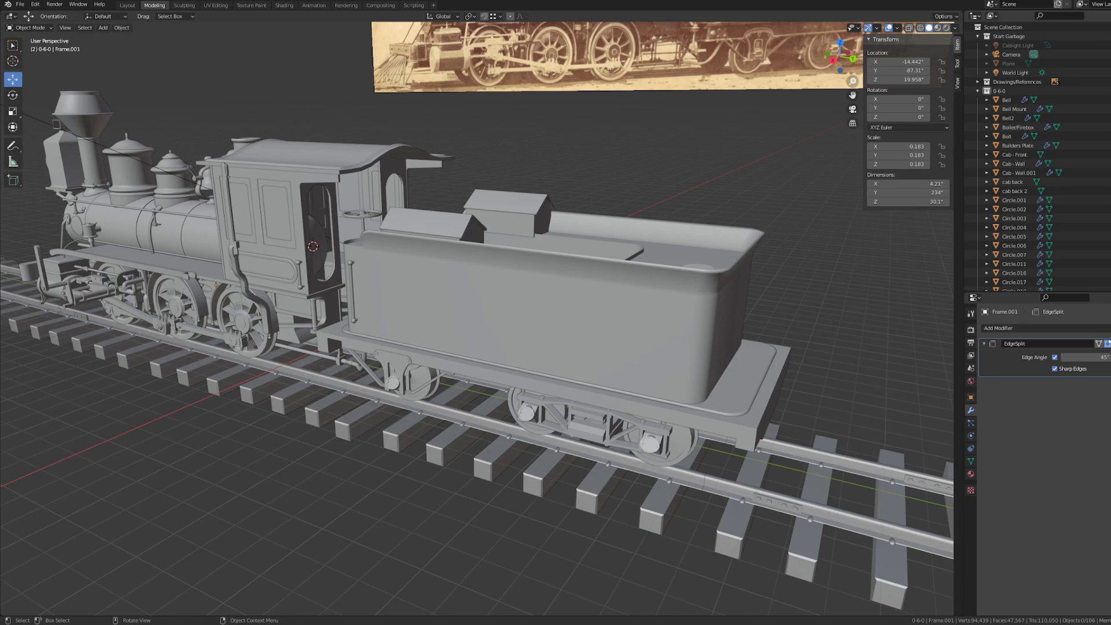
middle_click_drag(290, 406, 515, 351)
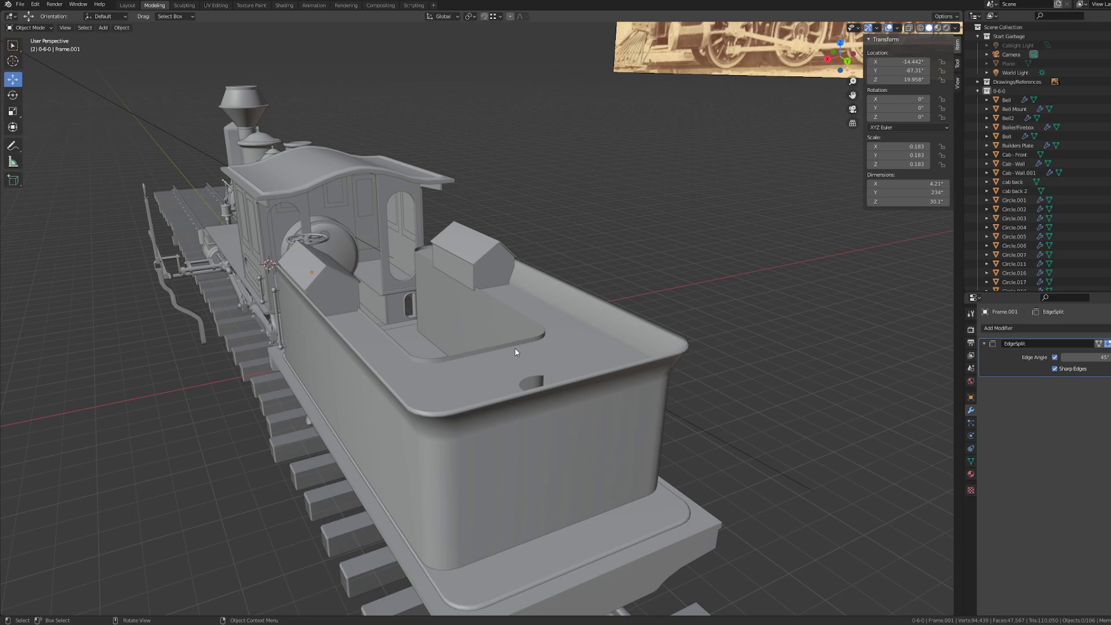
key("e")
key("e")
key("e")
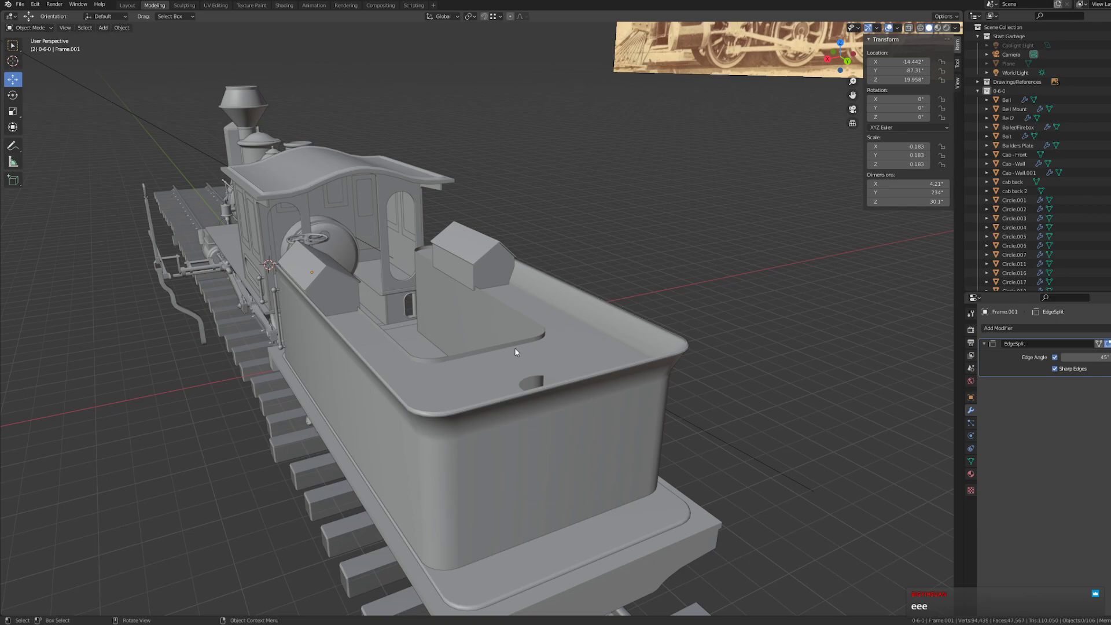
middle_click_drag(413, 294, 438, 269)
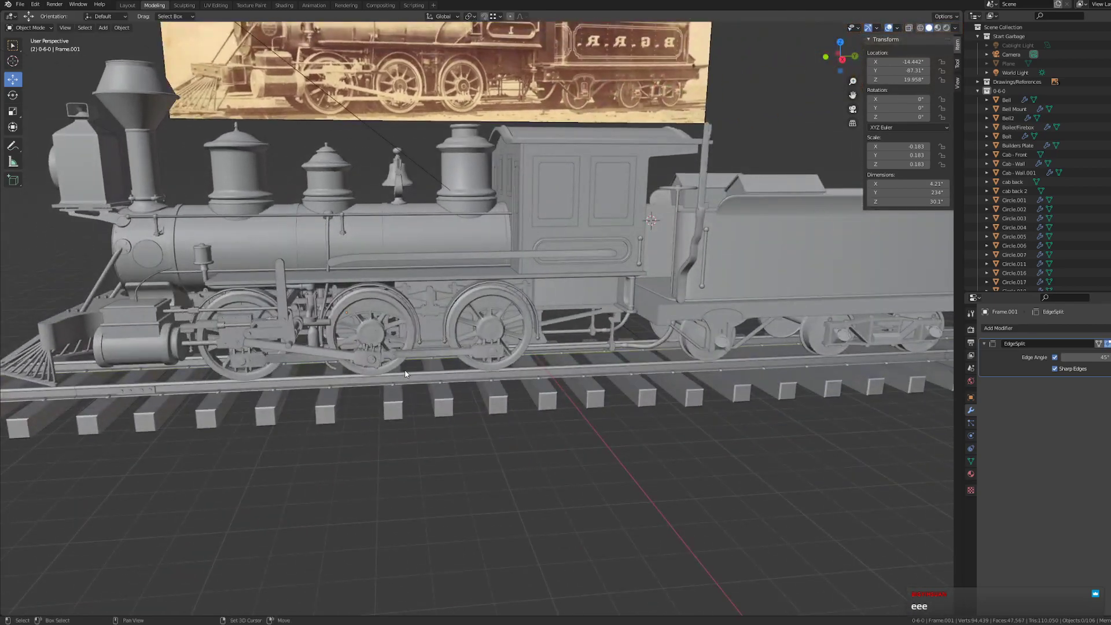
- Set the origin of the lifting arm beside the driving wheels to its geometry
middle_click_drag(408, 372, 533, 375, "shift")
scroll(521, 372, "up", 3)
middle_click_drag(416, 366, 523, 361, "shift")
left_click(647, 352)
middle_click_drag(682, 371, 646, 389)
right_click(322, 467)
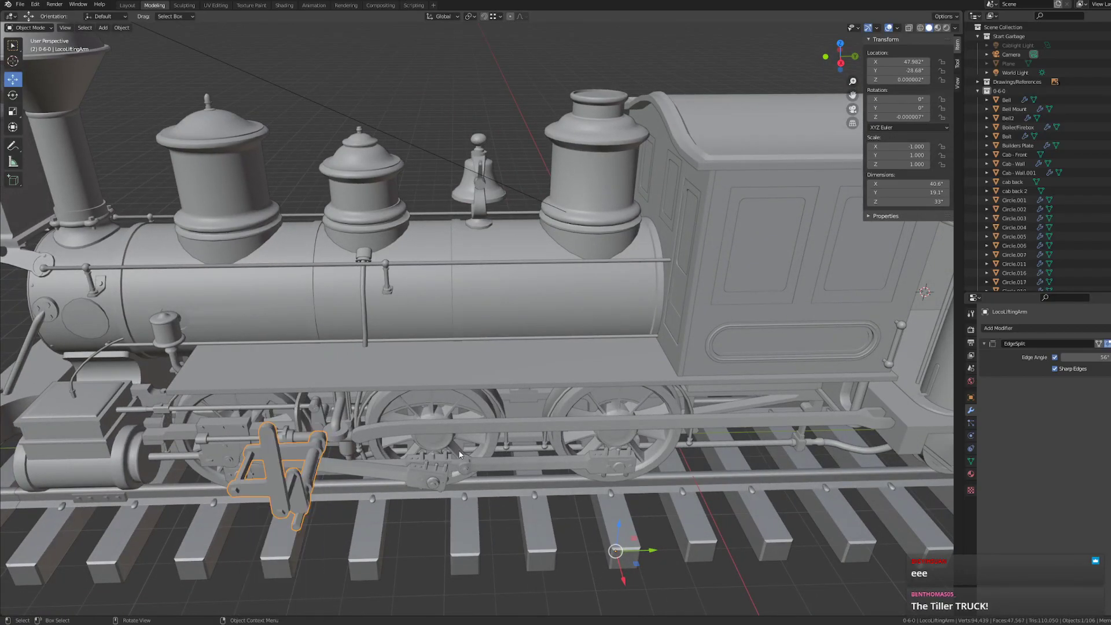
right_click(260, 471)
mouse_move(288, 453)
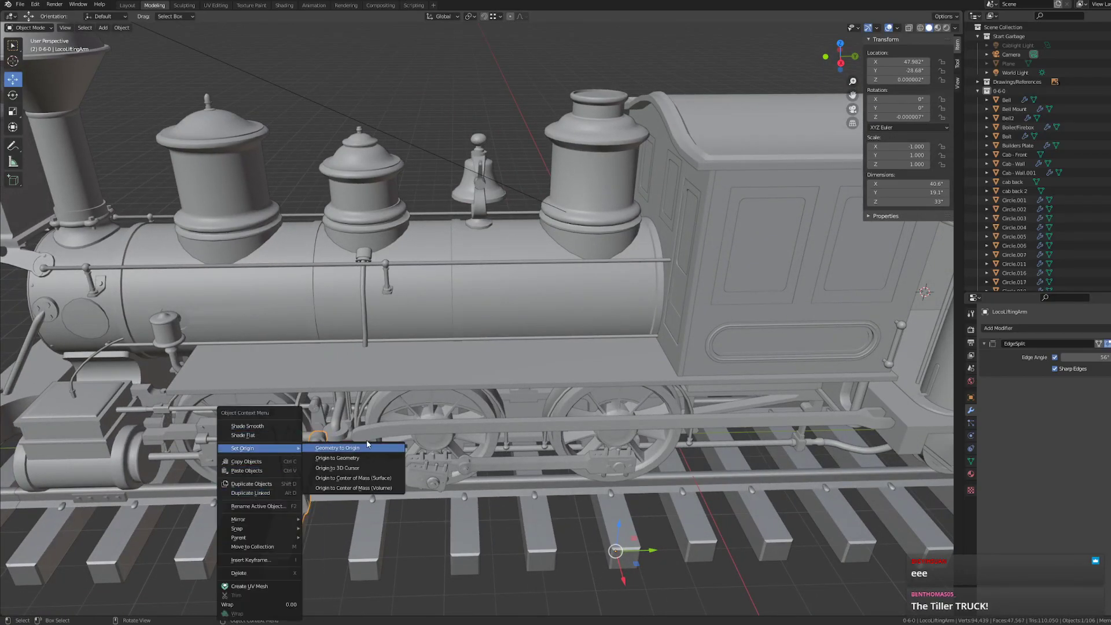
left_click(379, 458)
- Inspect the lifting arm and running gear from the front and rear, and clear the selection
middle_click_drag(477, 493, 482, 412)
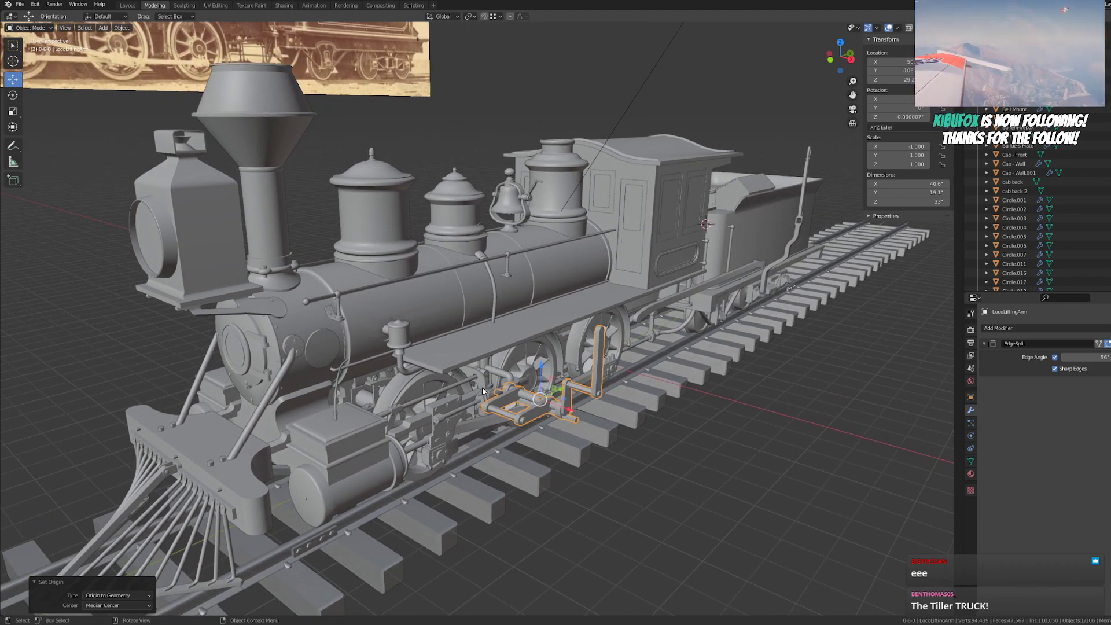
scroll(521, 377, "up", 2)
middle_click_drag(562, 361, 467, 363)
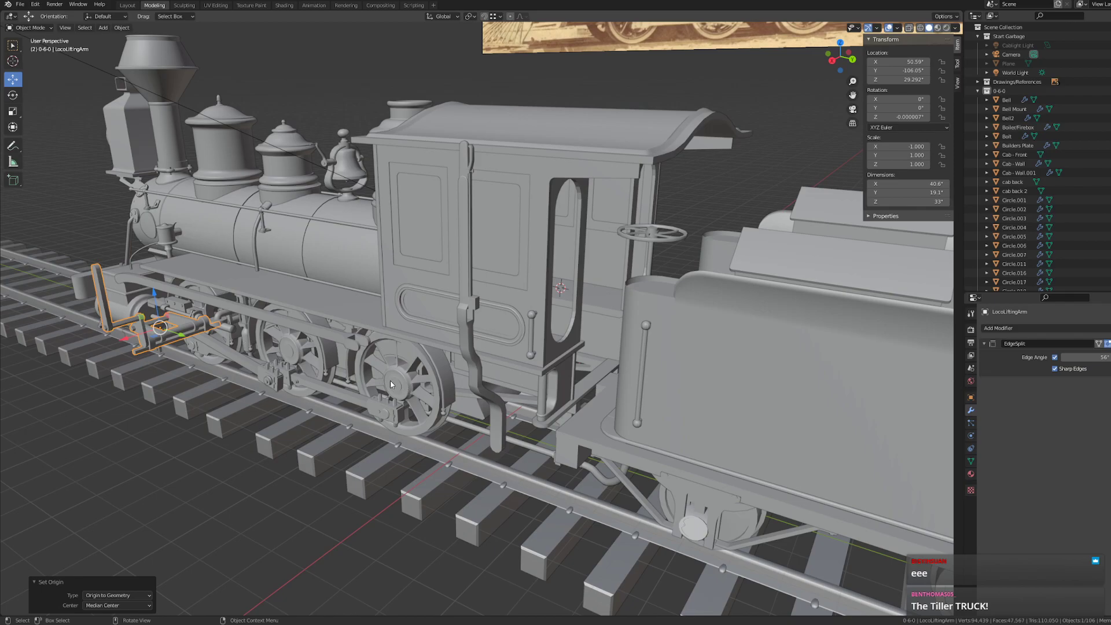
middle_click_drag(322, 387, 417, 377)
scroll(417, 377, "down", 2)
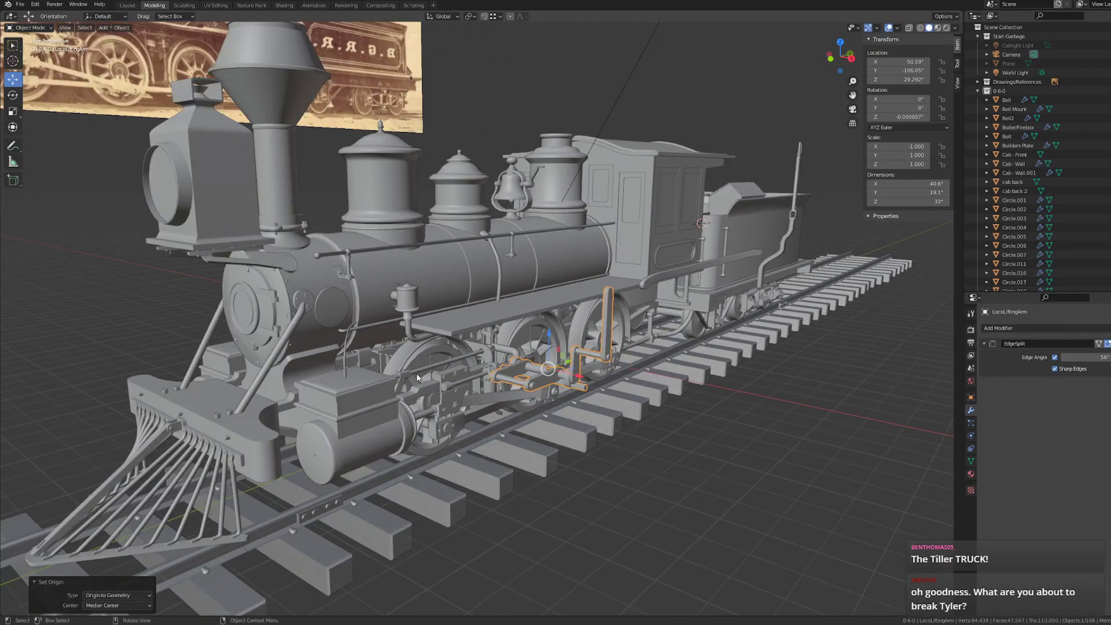
left_click(466, 82)
middle_click_drag(571, 207, 601, 313)
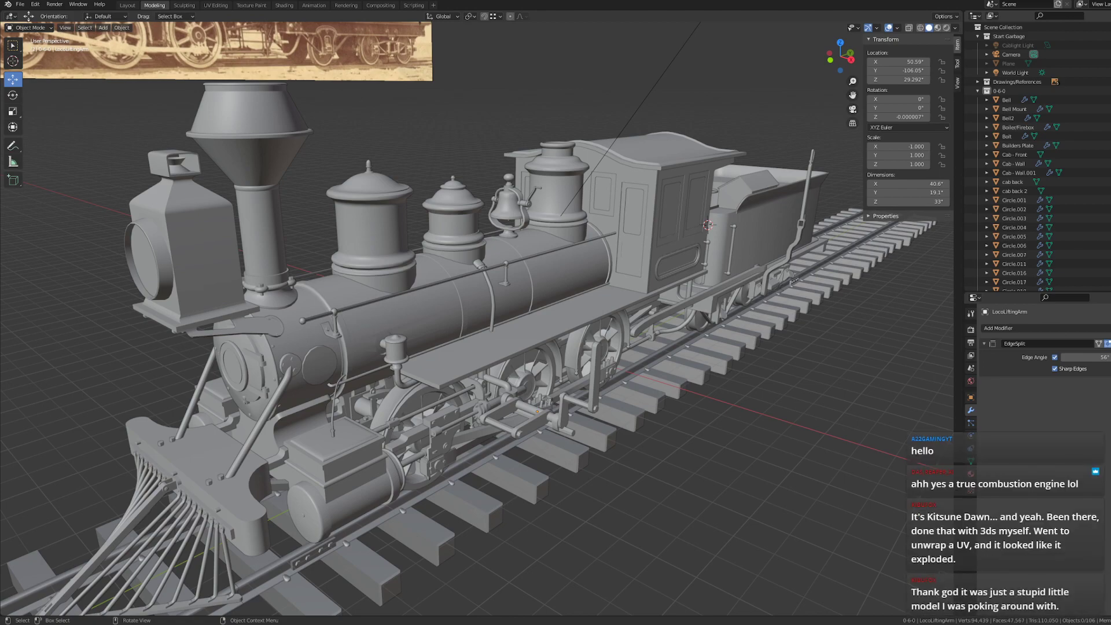
scroll(255, 321, "up", 3)
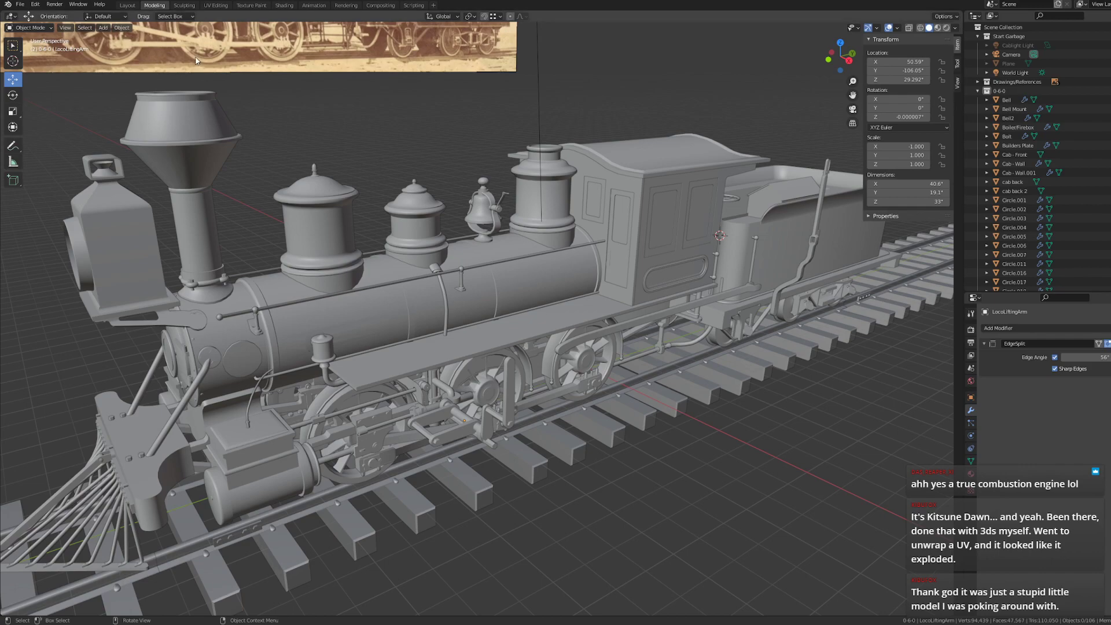
- Look at the locomotive and the empty UV grid in the UV Editing workspace, and return to the Modeling workspace
left_click(216, 5)
middle_click_drag(719, 255, 746, 246)
scroll(746, 246, "up", 2)
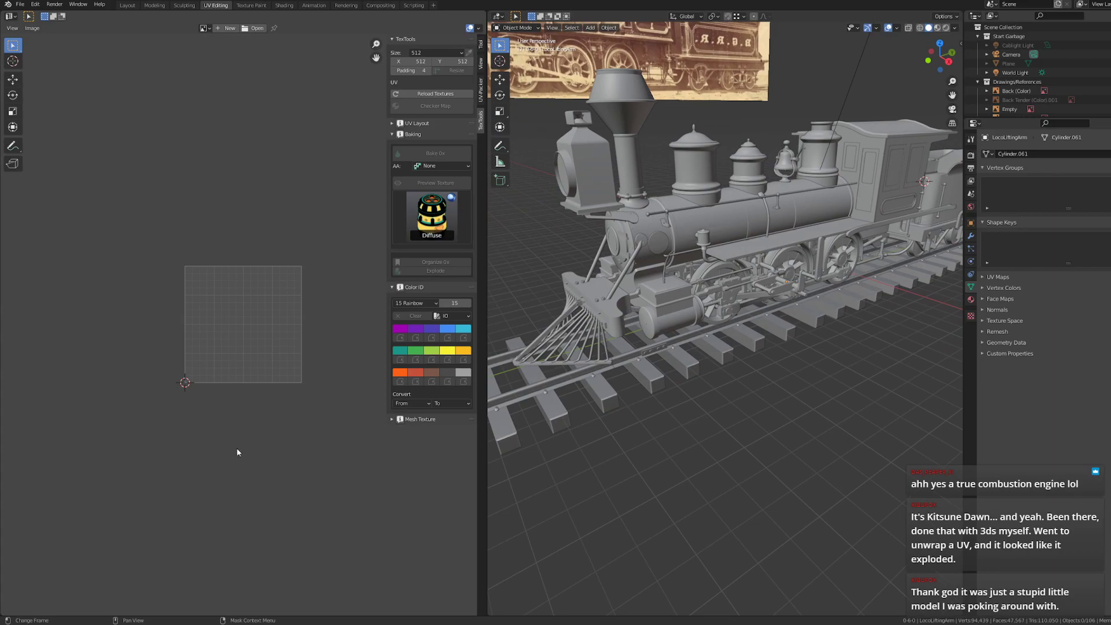
scroll(245, 339, "up", 4)
middle_click_drag(245, 334, 154, 329)
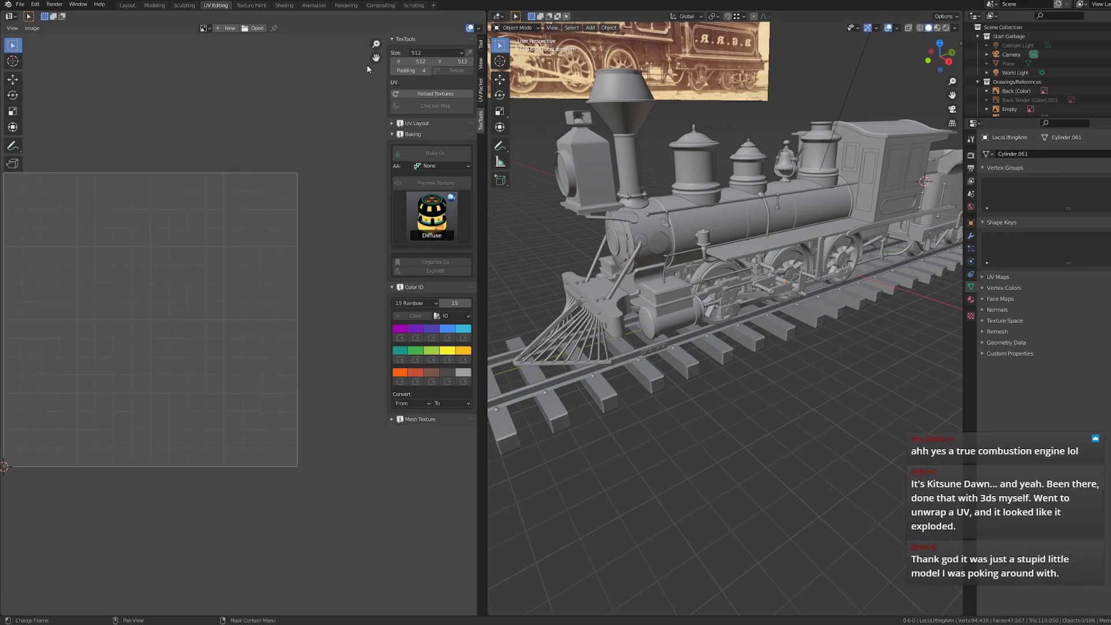
left_click(160, 6)
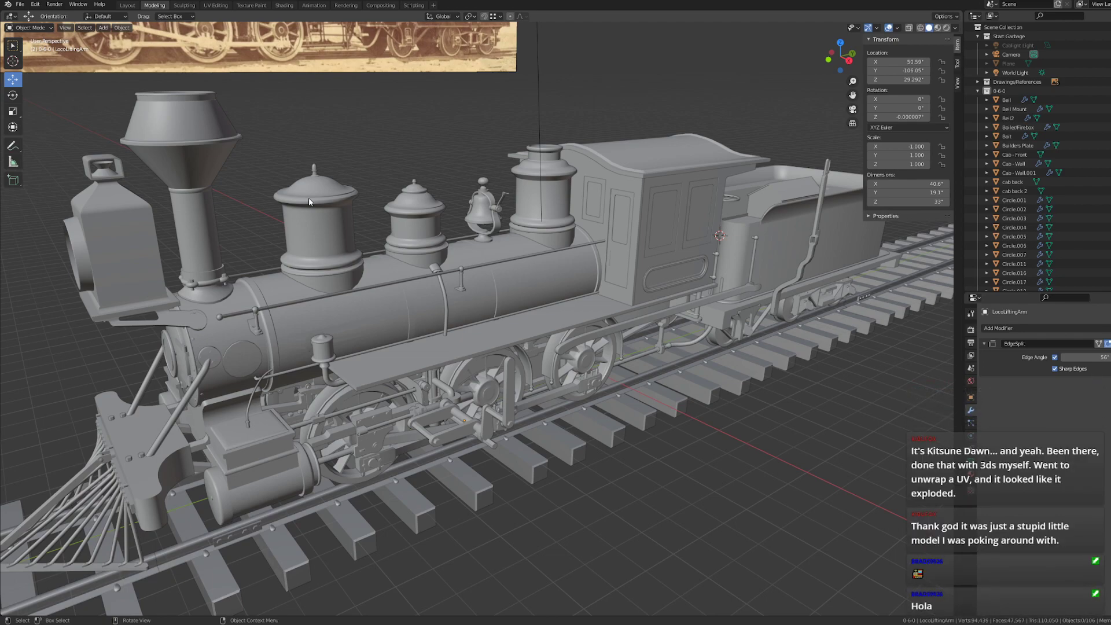
- Review the whole locomotive from above, the front and the side against the reference photo
middle_click_drag(316, 290, 330, 305)
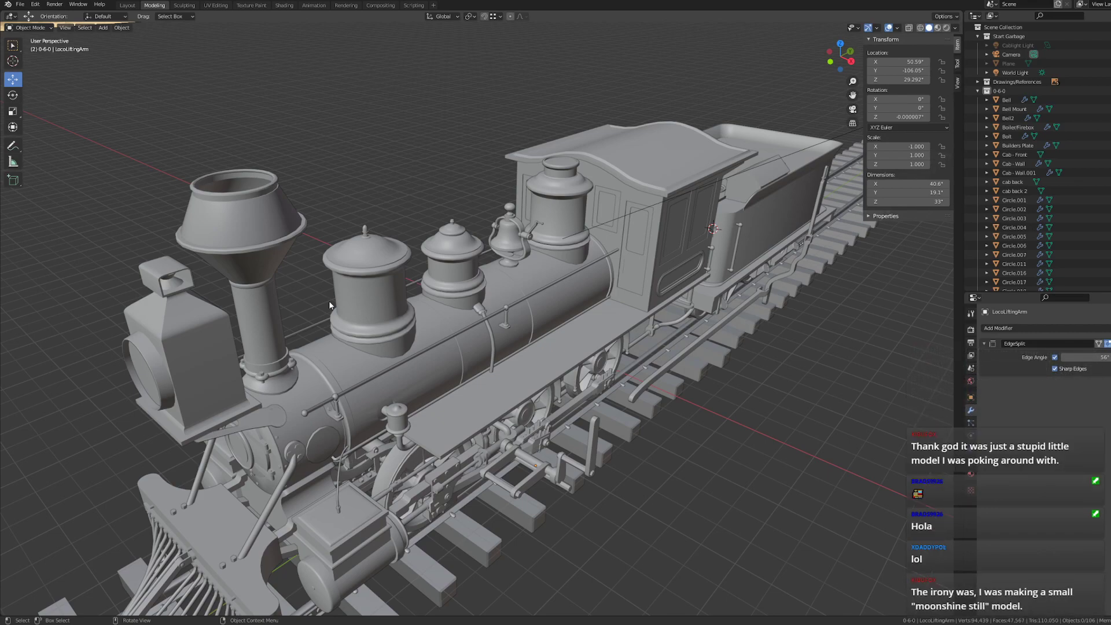
middle_click_drag(328, 300, 399, 315)
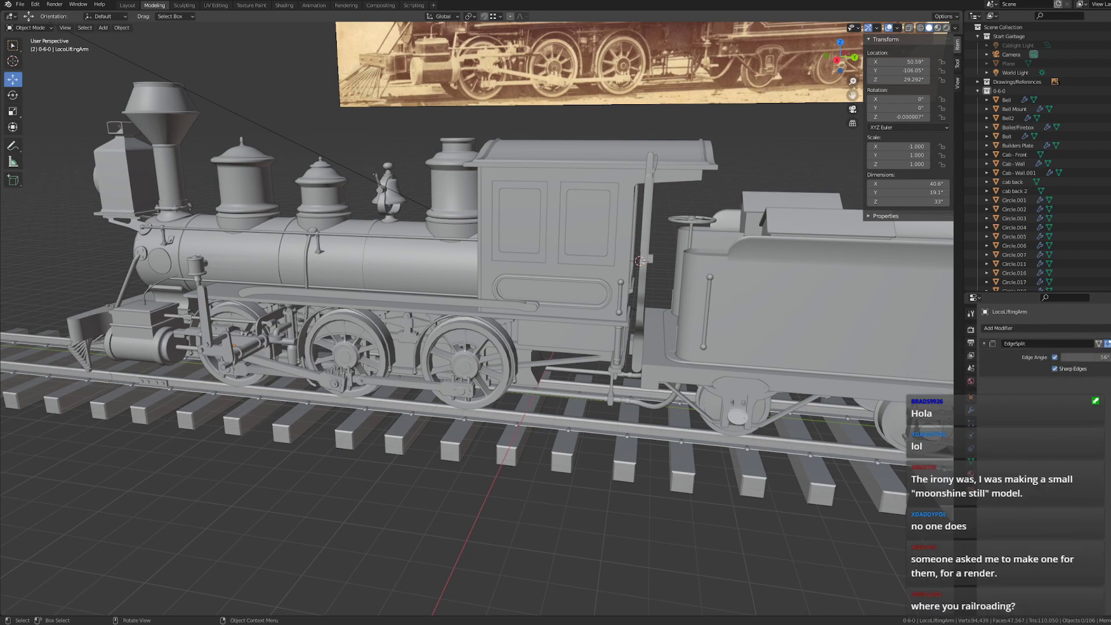
middle_click_drag(364, 449, 438, 481)
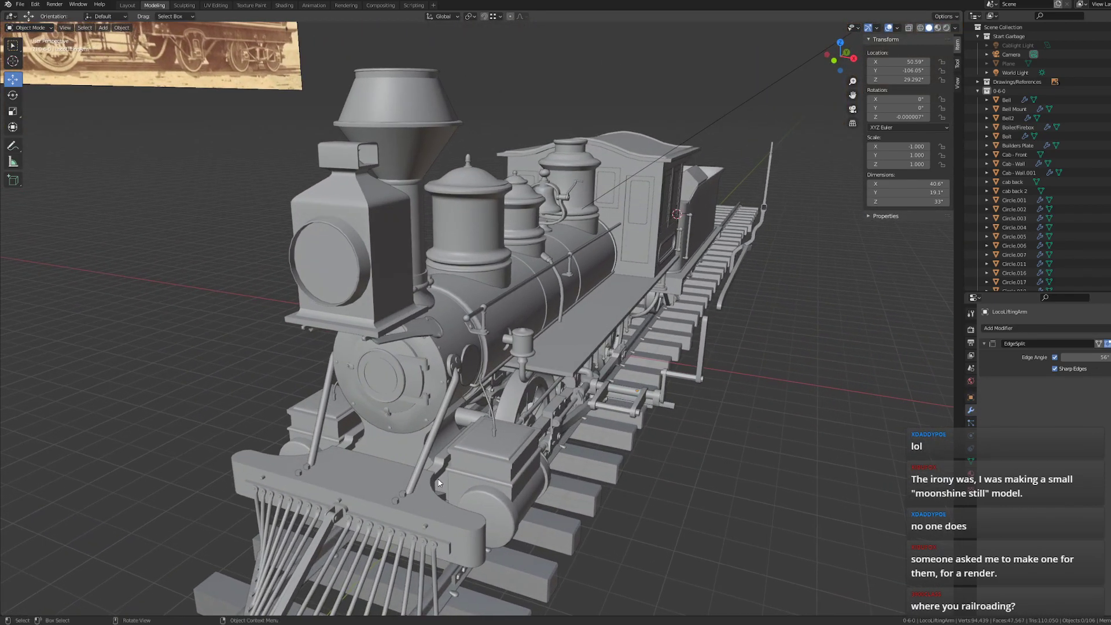
middle_click_drag(843, 419, 763, 398)
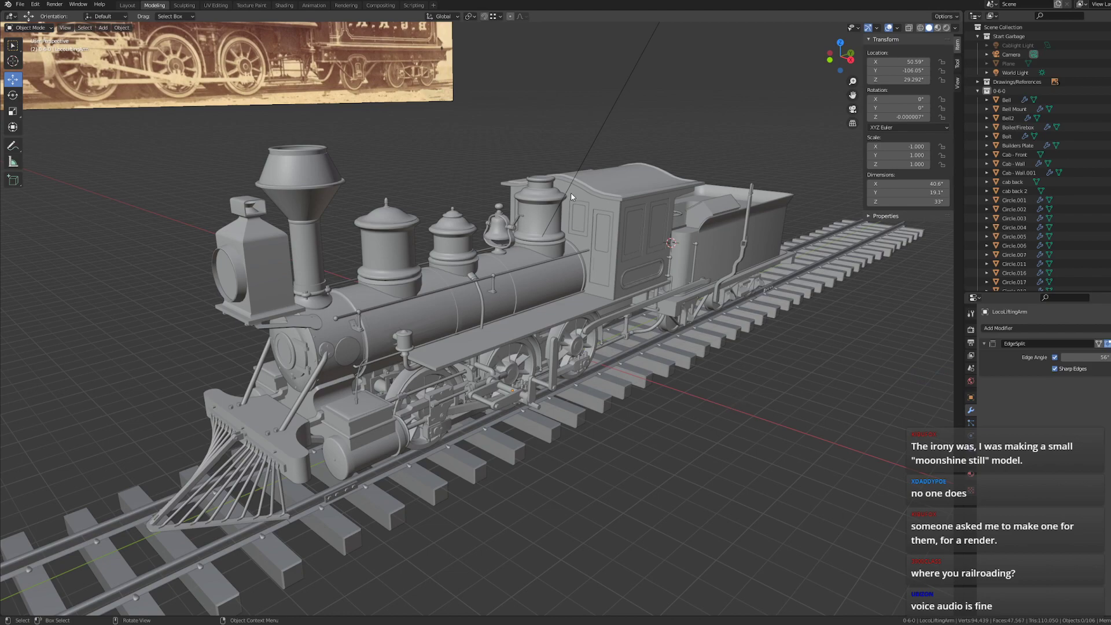
middle_click_drag(605, 430, 517, 385)
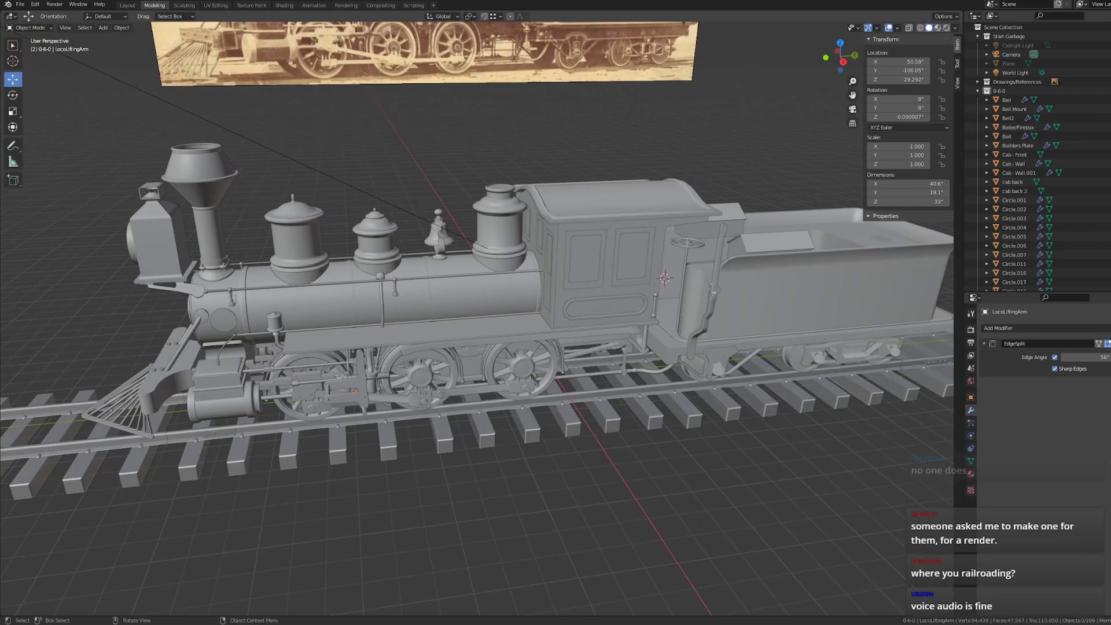
middle_click_drag(481, 405, 531, 405)
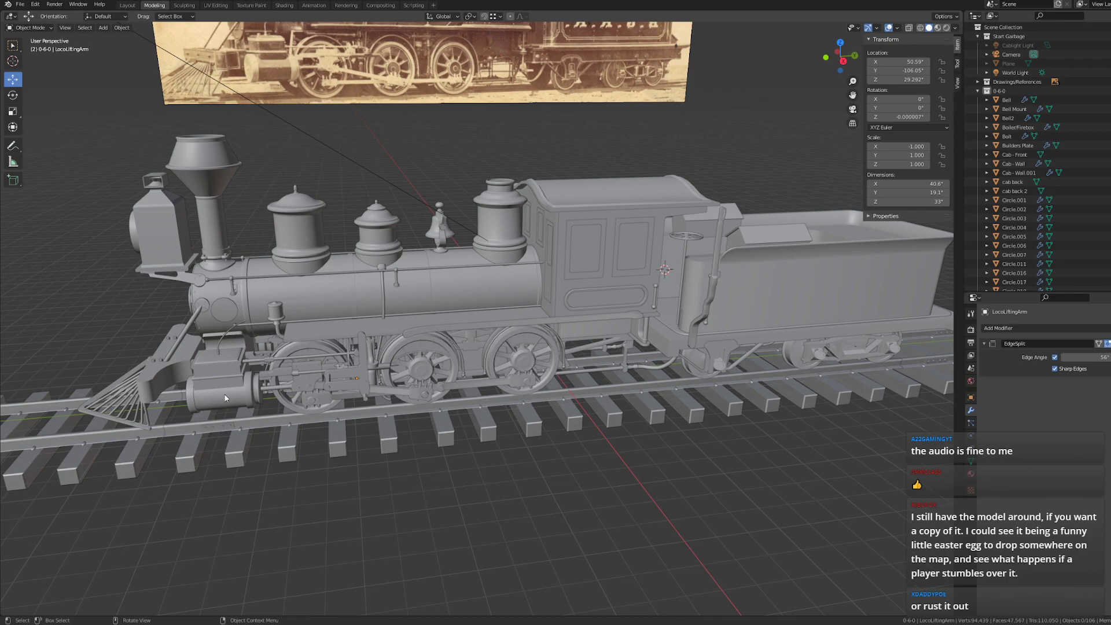
middle_click_drag(677, 316, 664, 278)
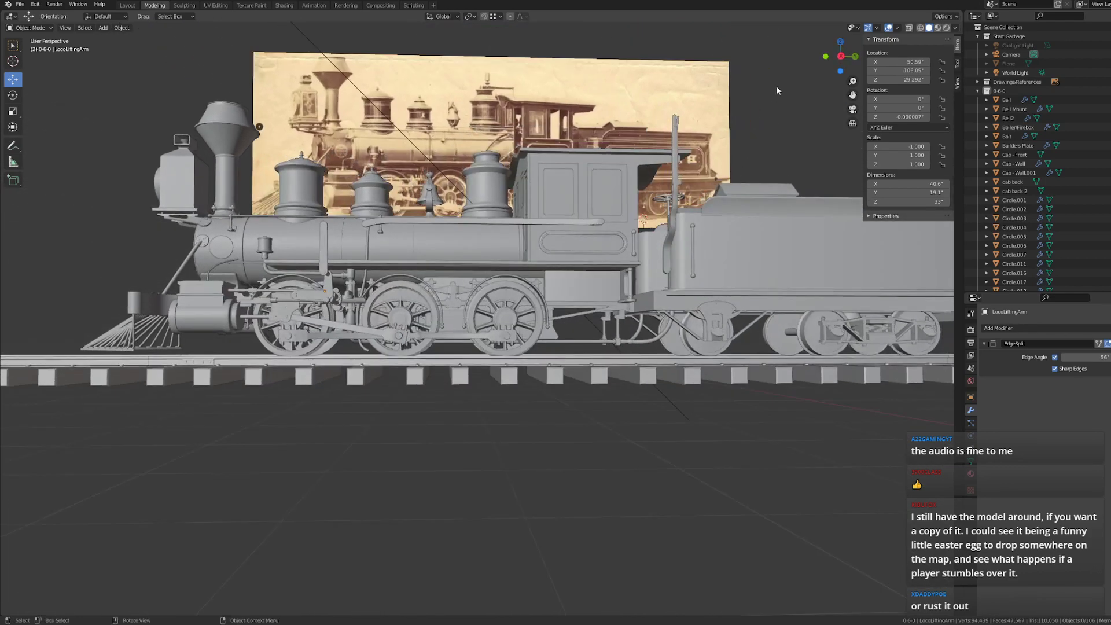
- Switch to the right orthographic view and examine the whistle above the rear dome in the reference drawing
left_click(841, 56)
mouse_move(499, 344)
middle_mouse_down("shift")
mouse_move(519, 363)
mouse_move(576, 378)
middle_mouse_up("shift")
left_click(847, 60)
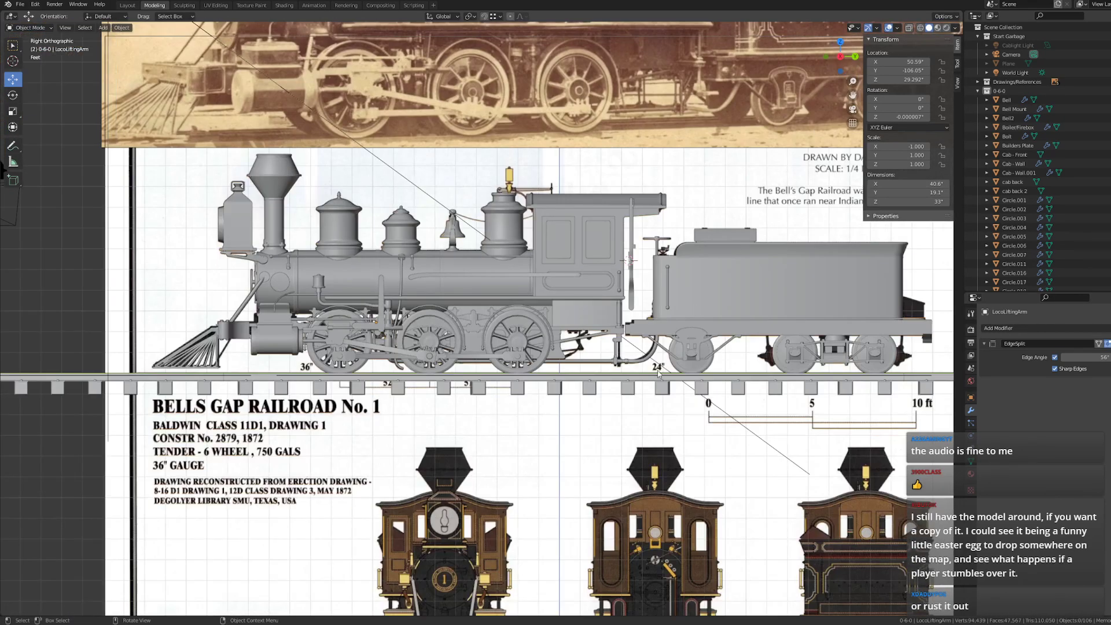
middle_click_drag(670, 358, 542, 184, "shift")
scroll(512, 349, "up", 1)
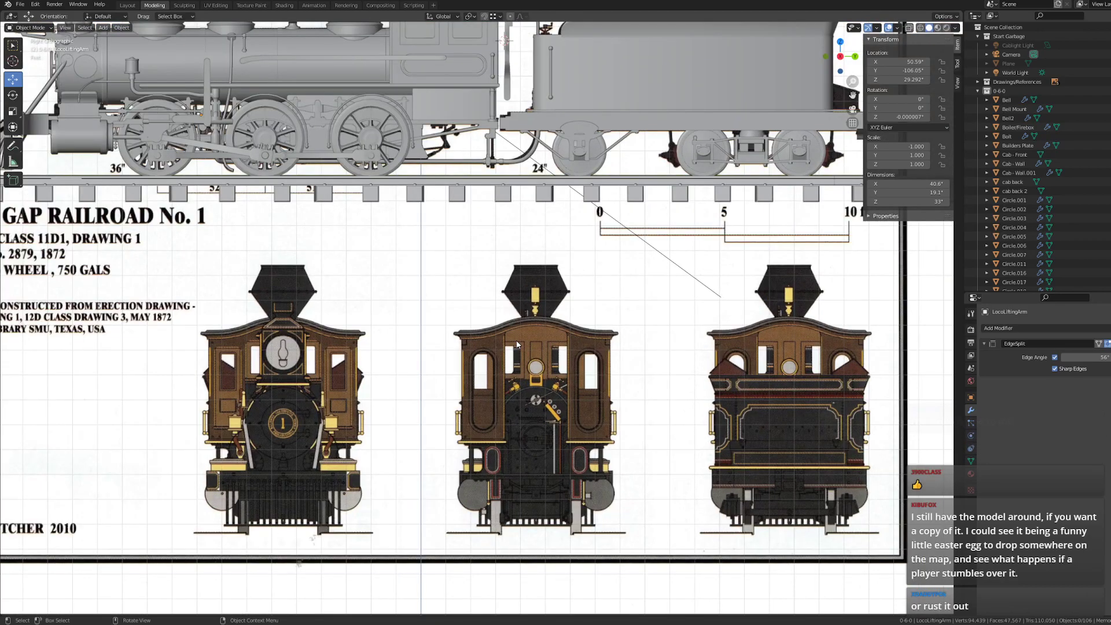
middle_click_drag(375, 290, 512, 442, "shift")
scroll(513, 442, "up", 4)
middle_click_drag(555, 154, 490, 321, "shift")
scroll(501, 217, "up", 3)
middle_click_drag(484, 196, 486, 299, "shift")
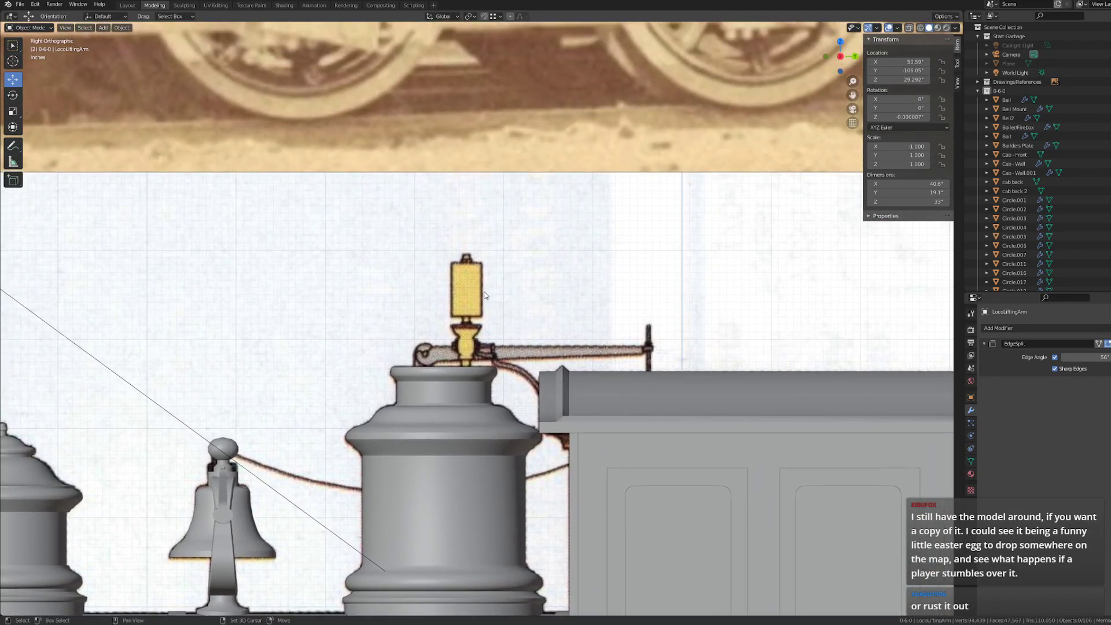
scroll(487, 290, "up", 2)
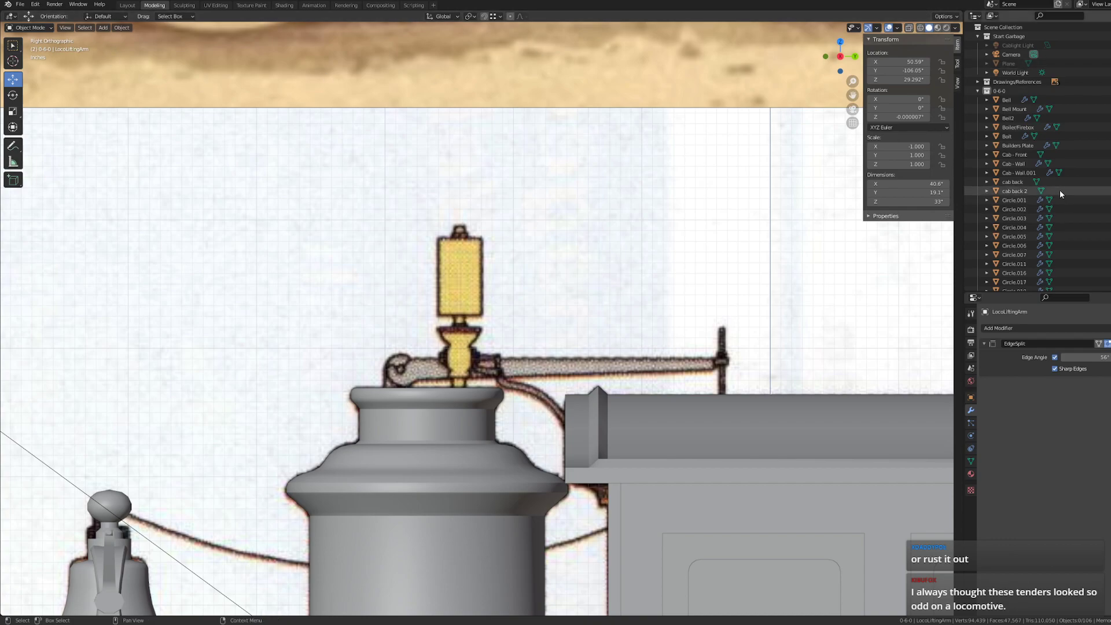
- Add a cylinder mesh to the 0-6-0 collection and reduce it to 16 vertices
left_click(999, 91)
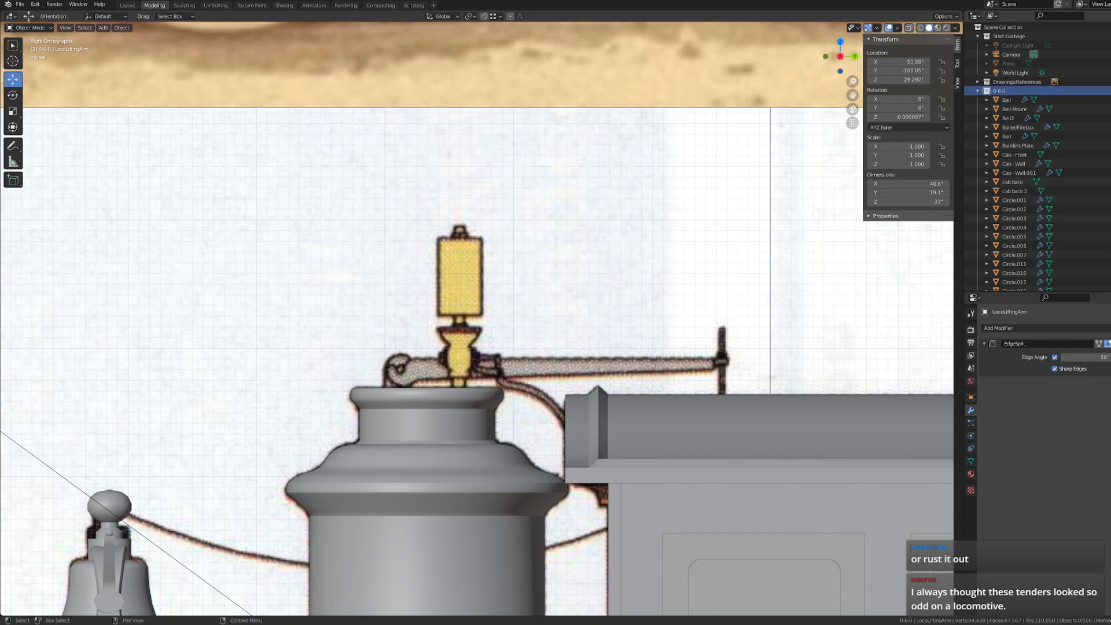
left_click(103, 28)
mouse_move(144, 39)
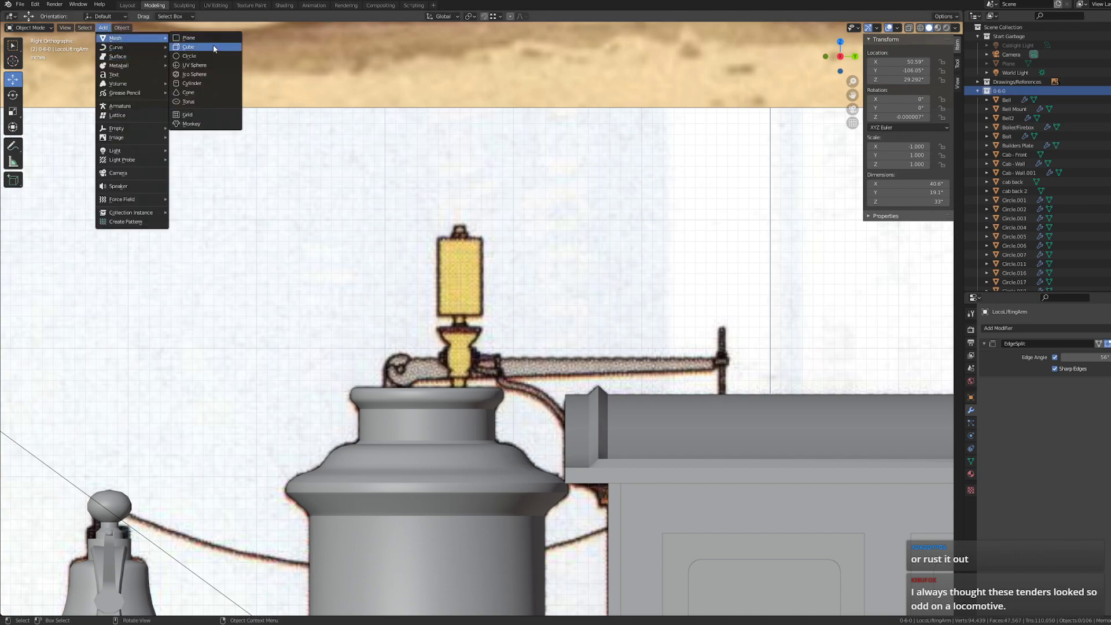
left_click(194, 83)
scroll(451, 308, "down", 6)
scroll(452, 307, "up", 4)
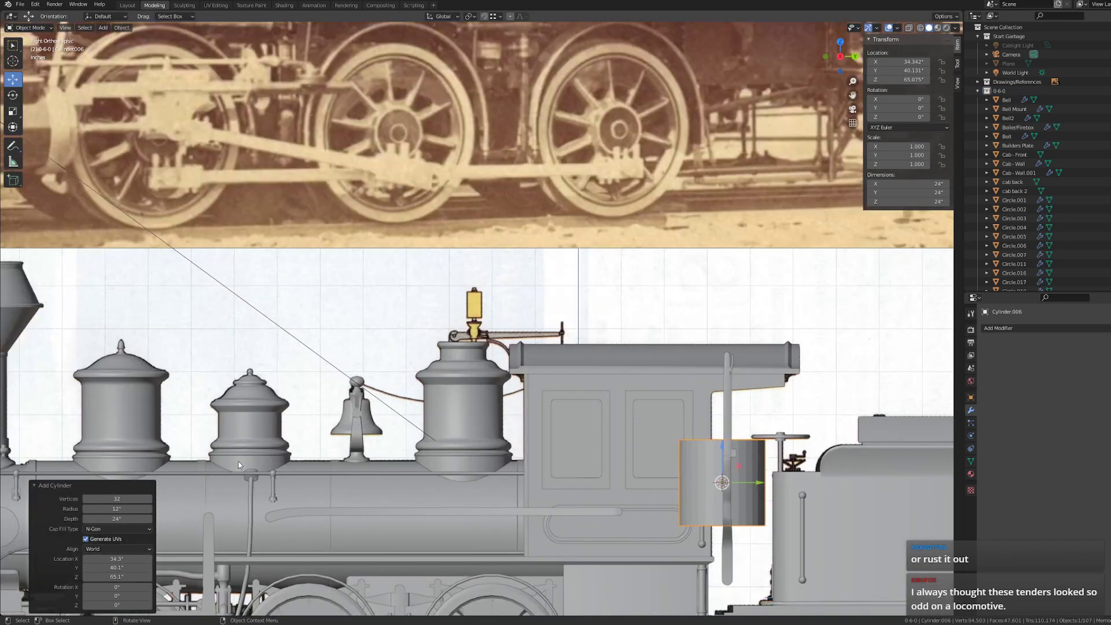
left_click(116, 498)
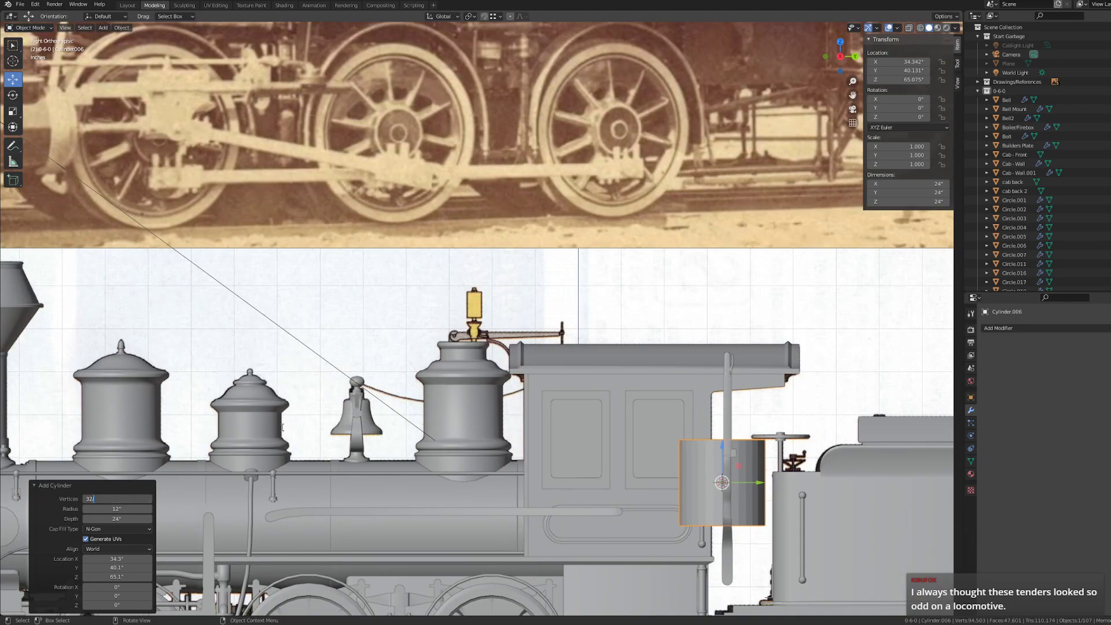
type("/2")
key("Return")
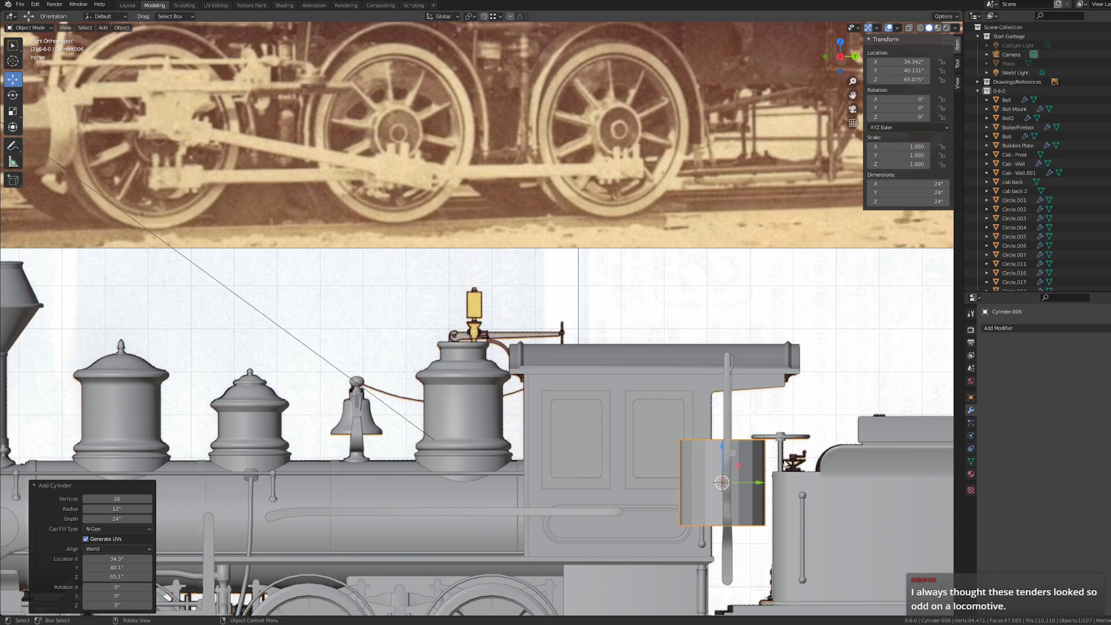
- Scale the new cylinder down to about 6" and centre it over the whistle body drawn above the rear dome
left_click_drag(749, 482, 479, 233)
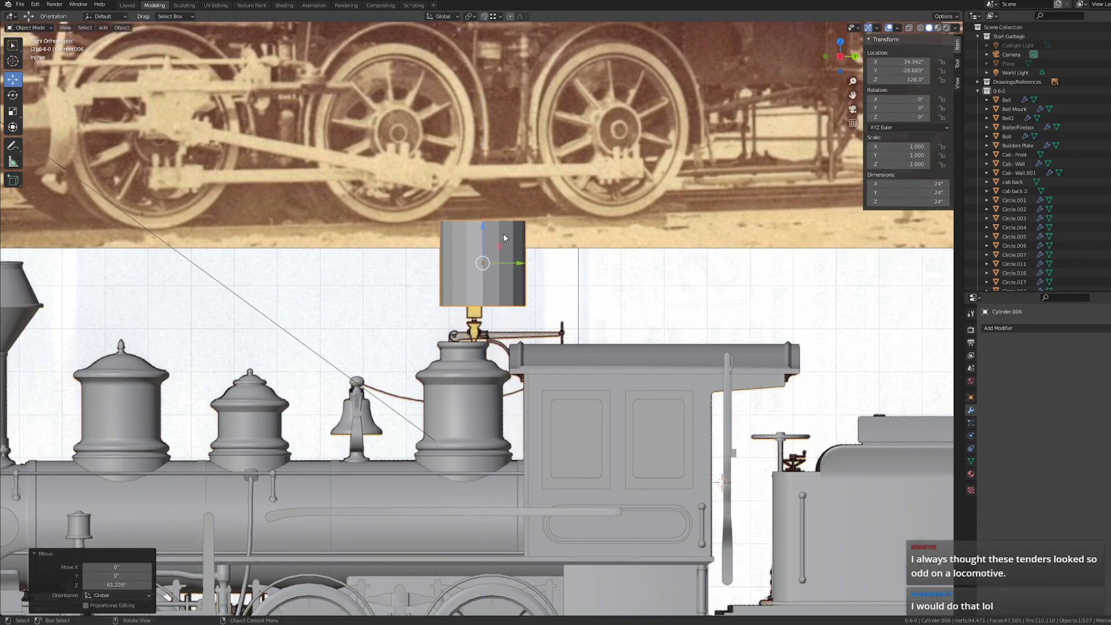
key("s")
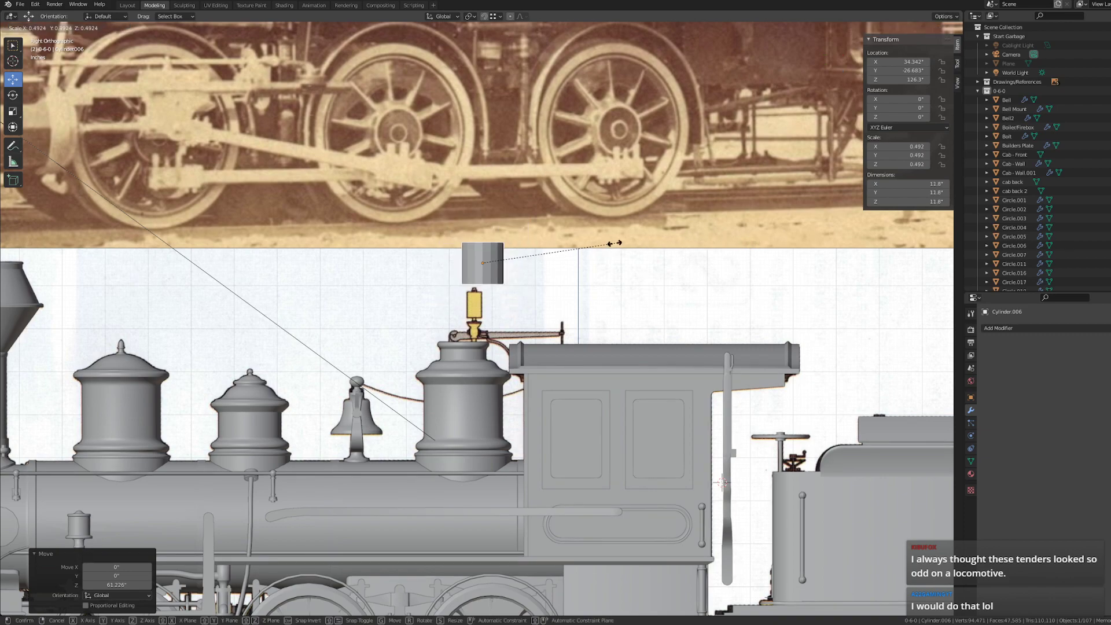
left_click(510, 260)
scroll(510, 260, "up", 4)
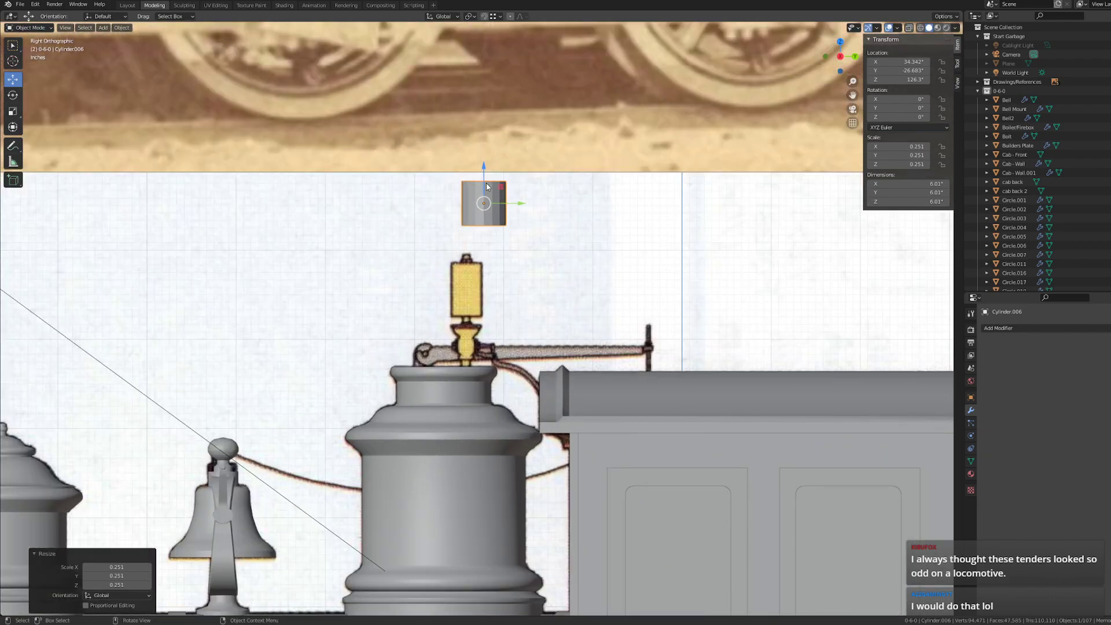
key("g")
key("z")
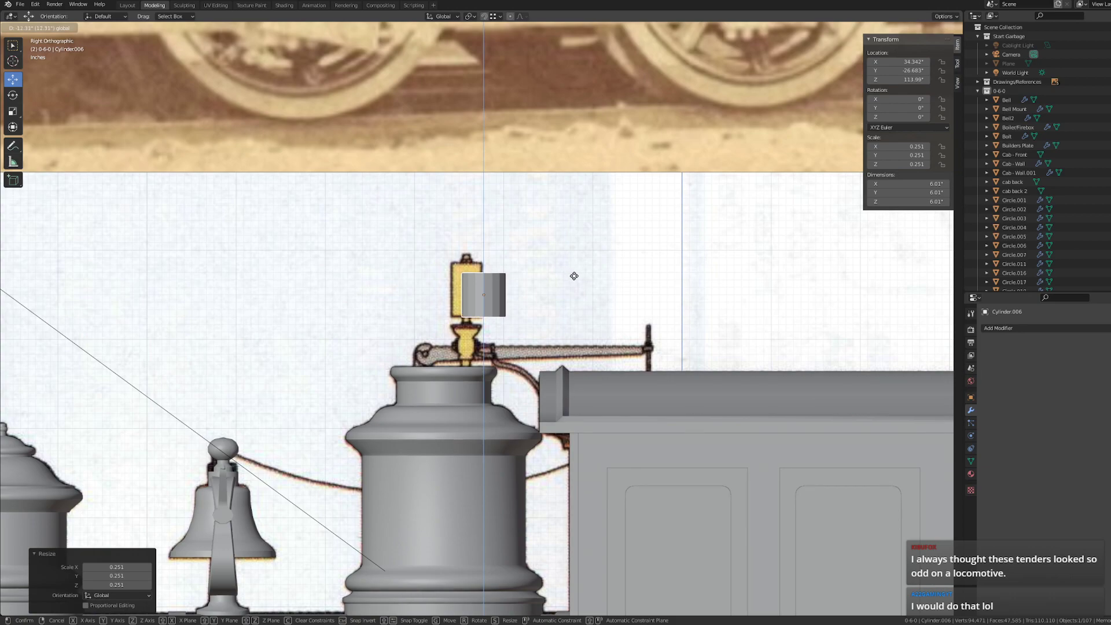
left_click(561, 275)
key("g")
key("y")
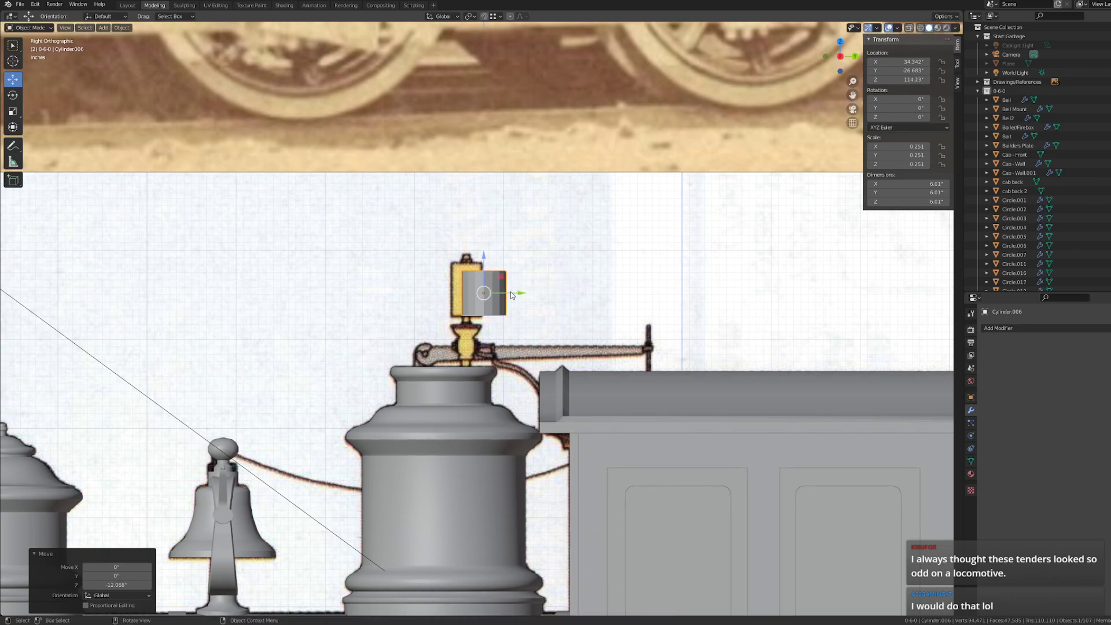
left_click(489, 293)
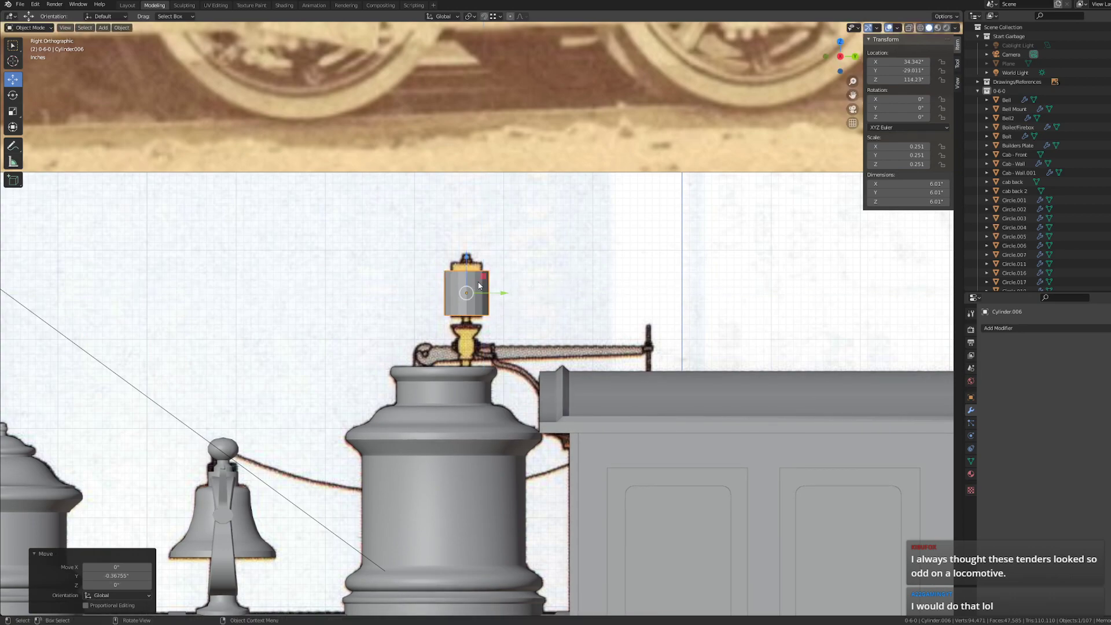
- Shrink the cylinder to about 1.25" and position it on the whistle's narrow stem at the top of the rear dome
left_click_drag(468, 271, 468, 320)
key("s")
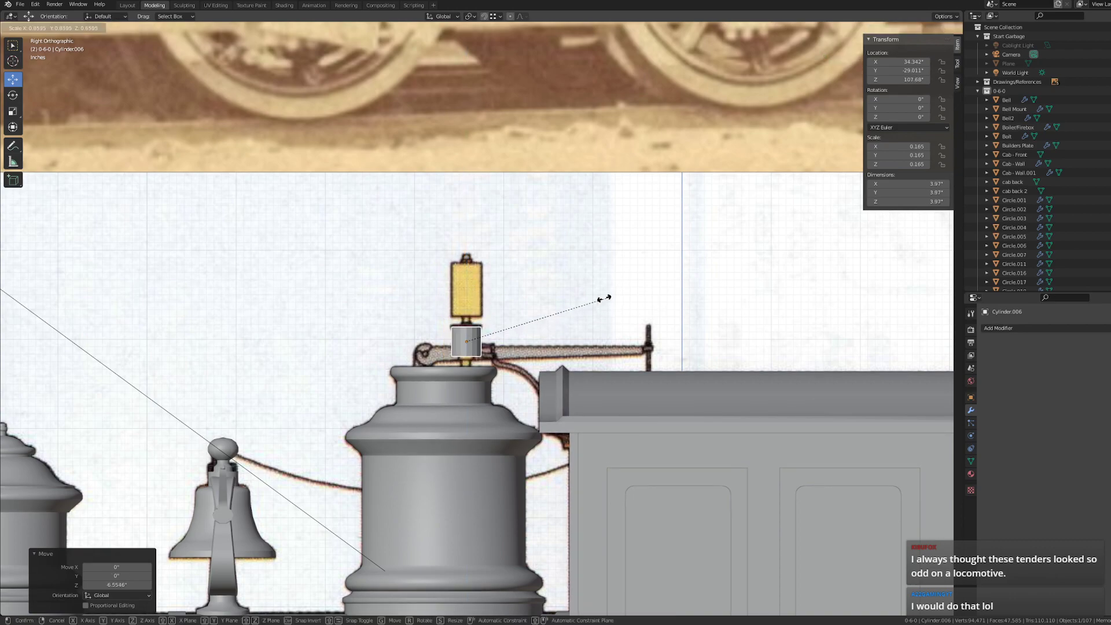
left_click(503, 301)
left_click_drag(466, 305, 466, 323)
key("s")
left_click(532, 310)
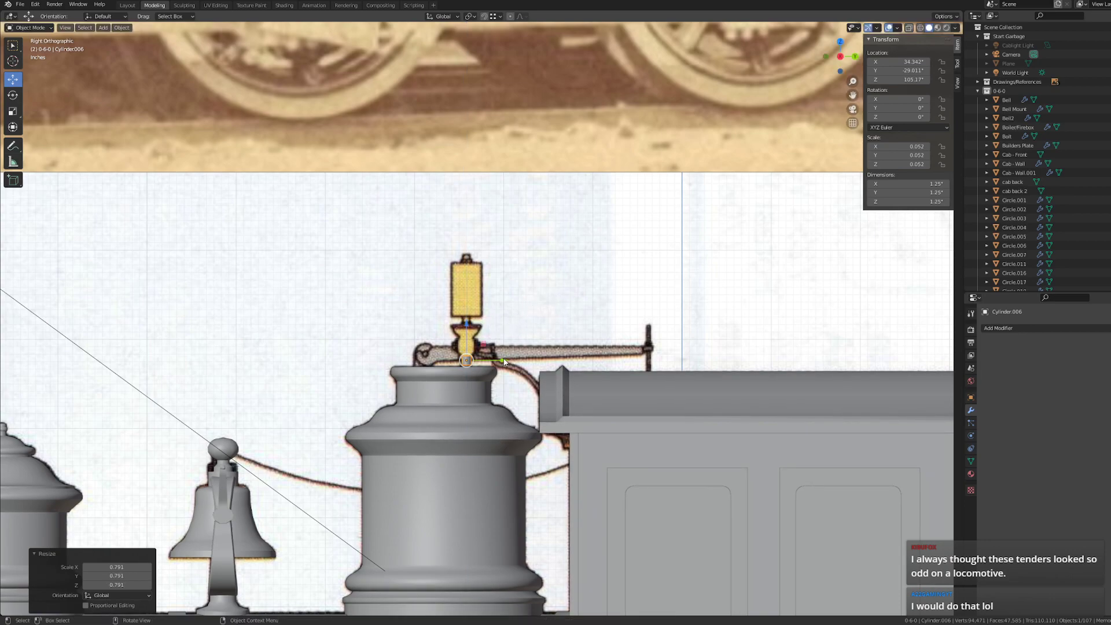
left_click_drag(501, 358, 500, 359)
left_click_drag(466, 324, 466, 331)
scroll(427, 341, "up", 5)
scroll(446, 331, "up", 2)
middle_click_drag(446, 331, 478, 349, "shift")
left_click_drag(496, 484, 498, 484)
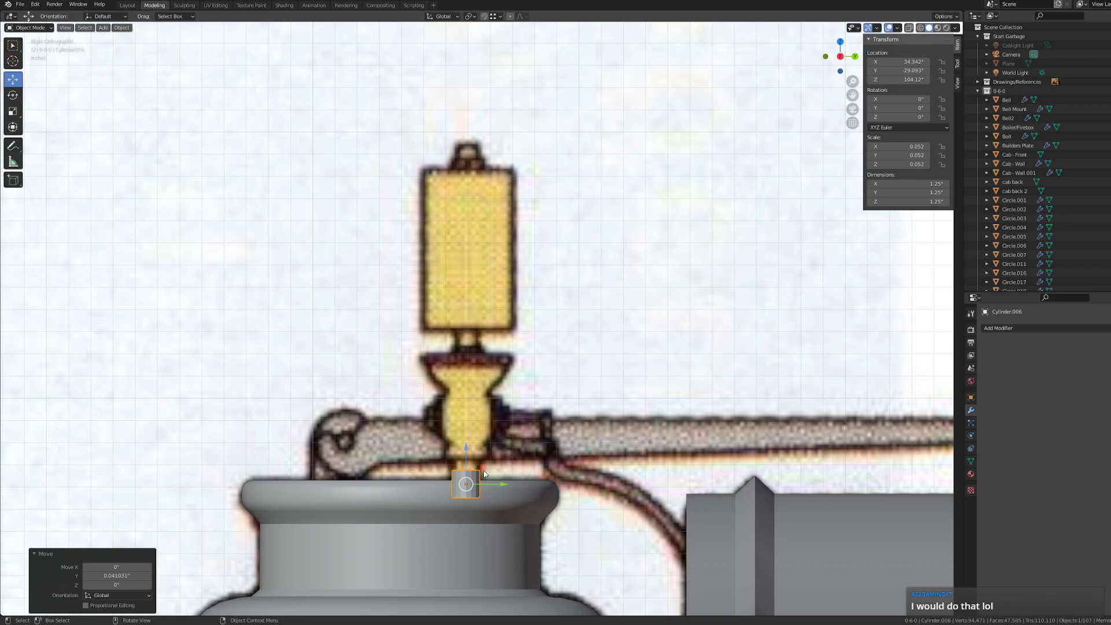
- Show the model in wireframe and raise the cylinder's top vertices about 0.45" in Edit Mode to lengthen the whistle stem
key("alt+z")
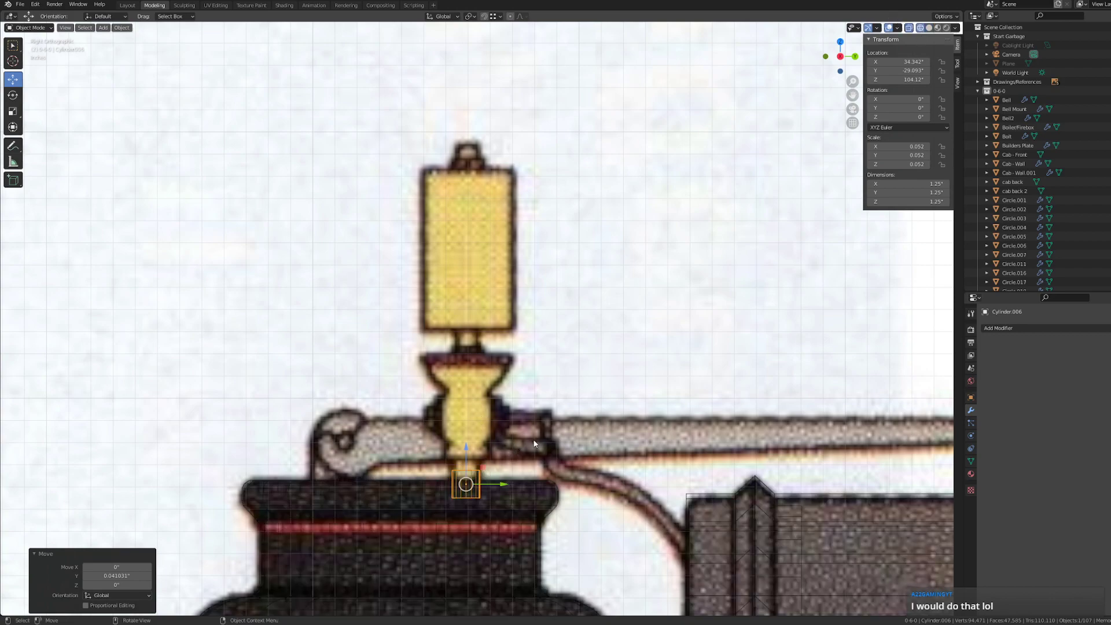
left_click(530, 464)
key("b")
mouse_move(522, 474)
left_mouse_down()
mouse_move(429, 470)
mouse_move(416, 451)
left_mouse_up()
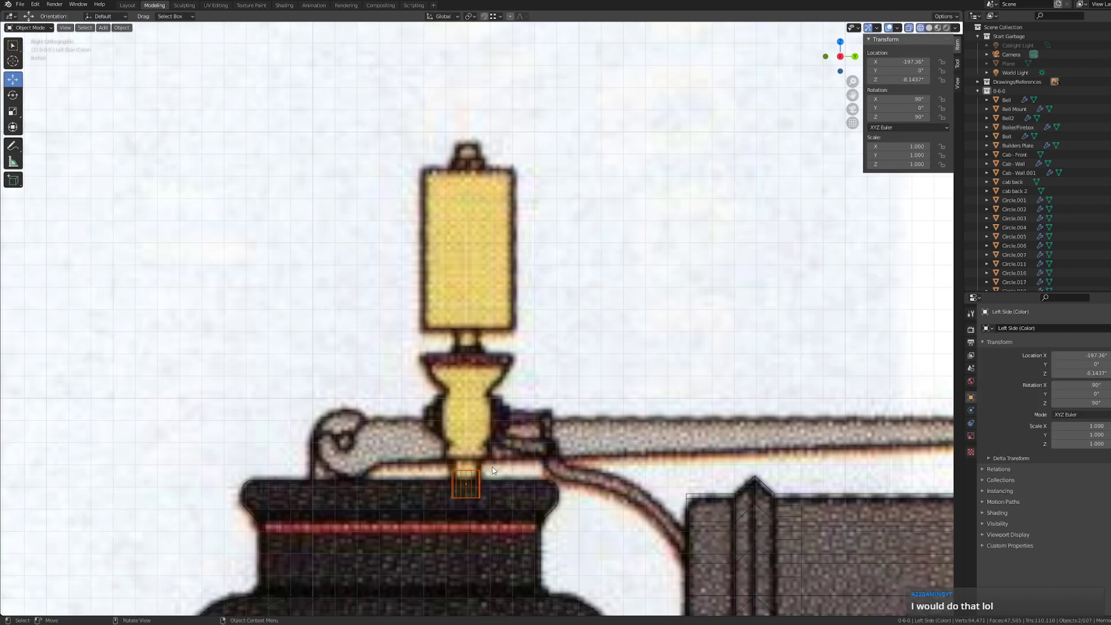
left_click(464, 477)
left_click(464, 476)
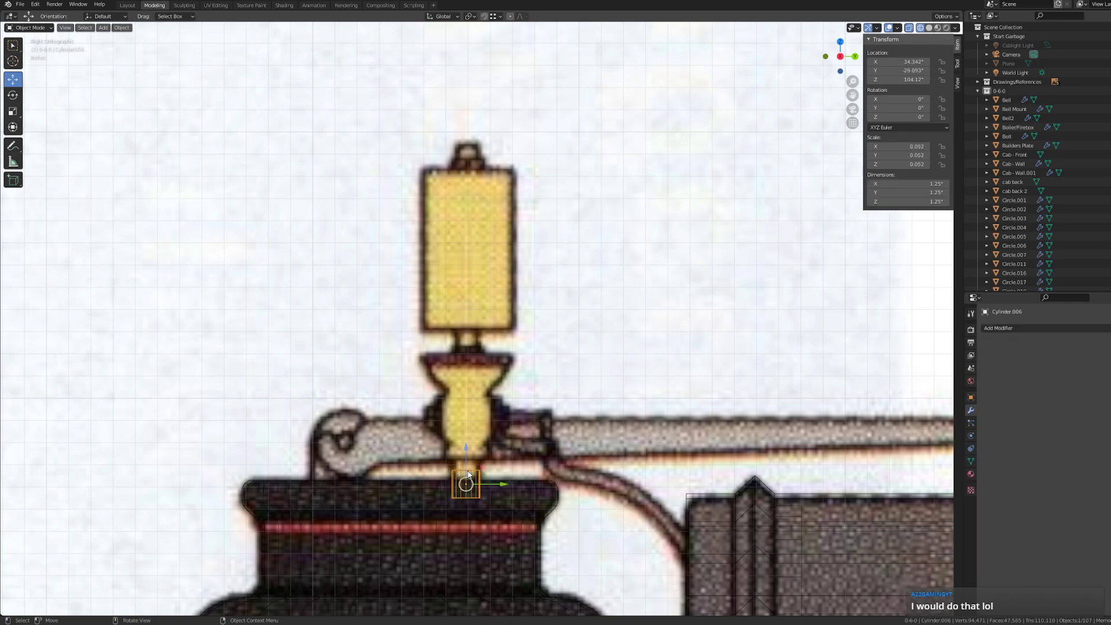
left_click(464, 476)
key("Tab")
left_click_drag(498, 474, 482, 443)
right_click(486, 443)
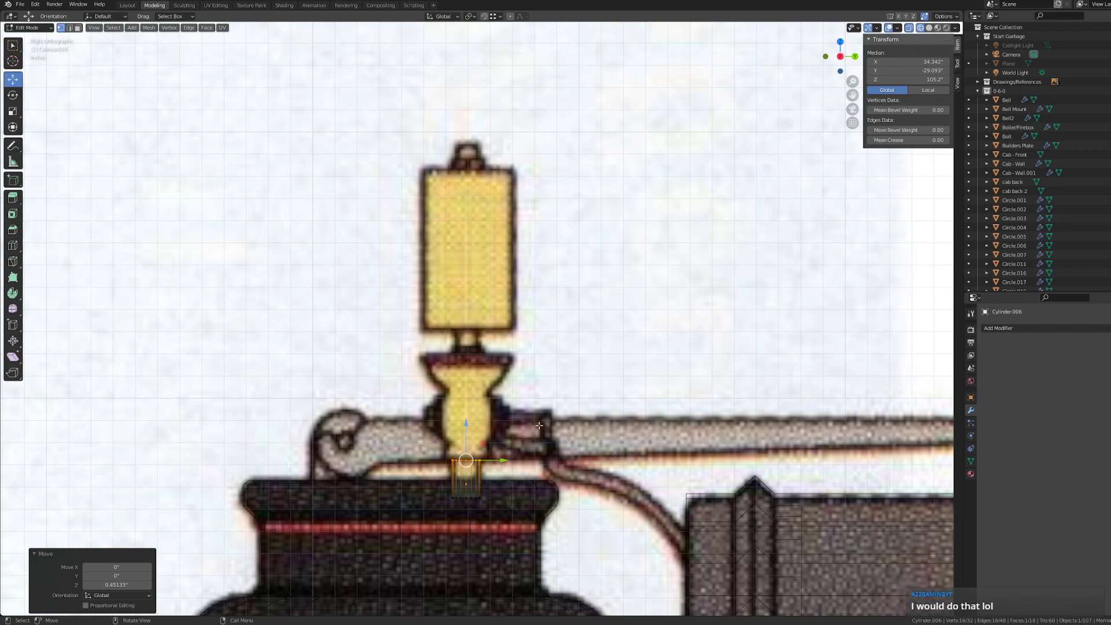
- Extrude and scale the stem's top loop in stages to form a collar, narrowing its last loop by a factor of about 0.933
key("s")
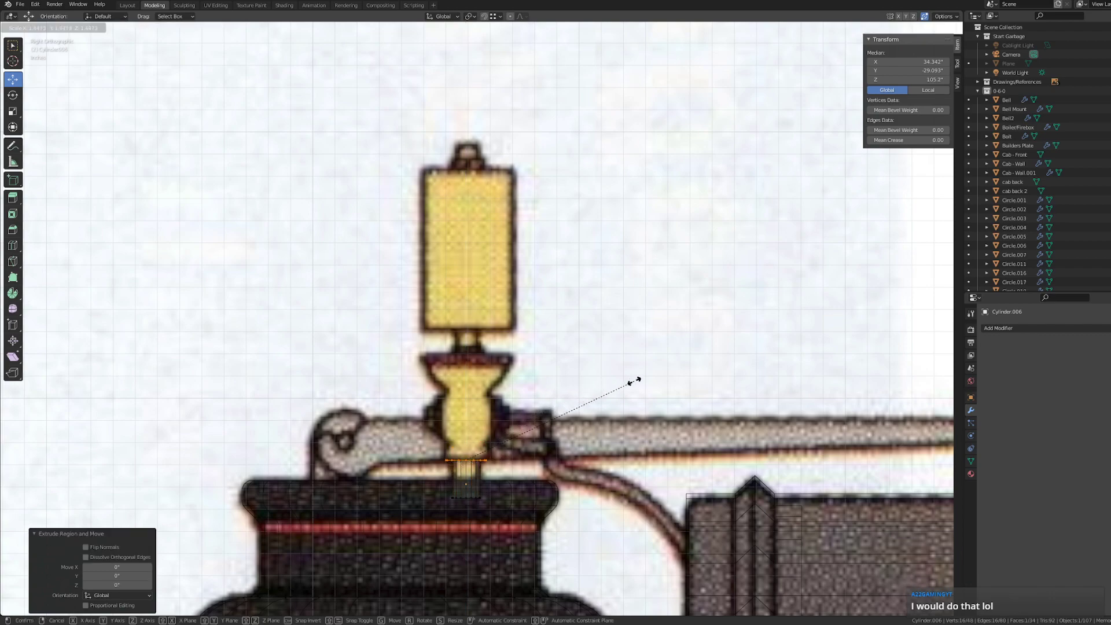
left_click(608, 376)
key("e")
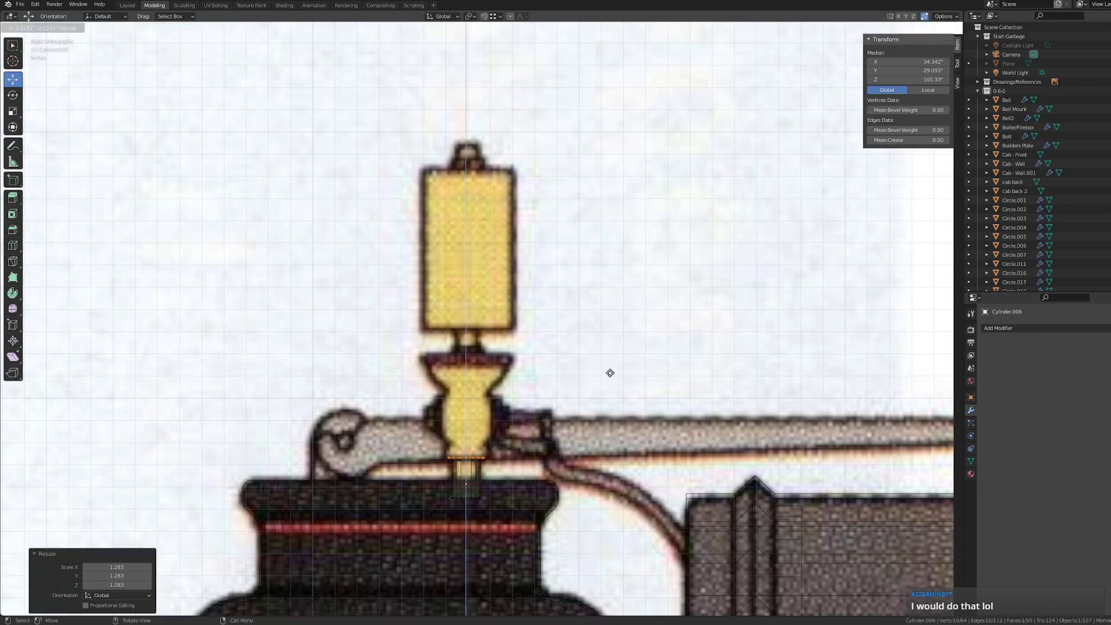
left_click(610, 373)
key("s")
left_click(628, 367)
key("e")
left_click(632, 363)
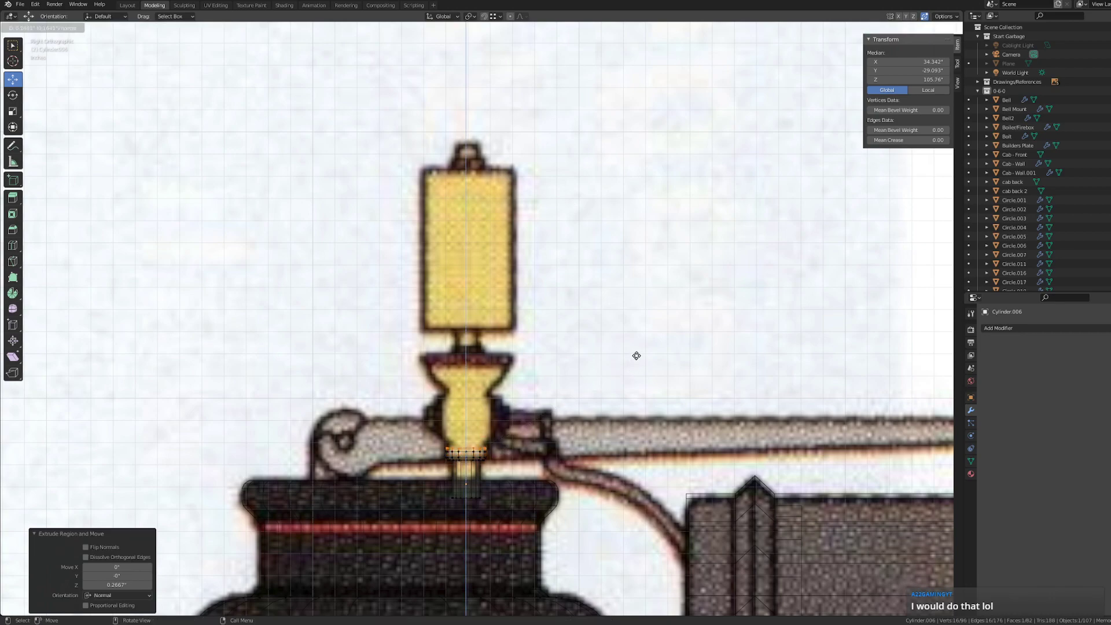
key("s")
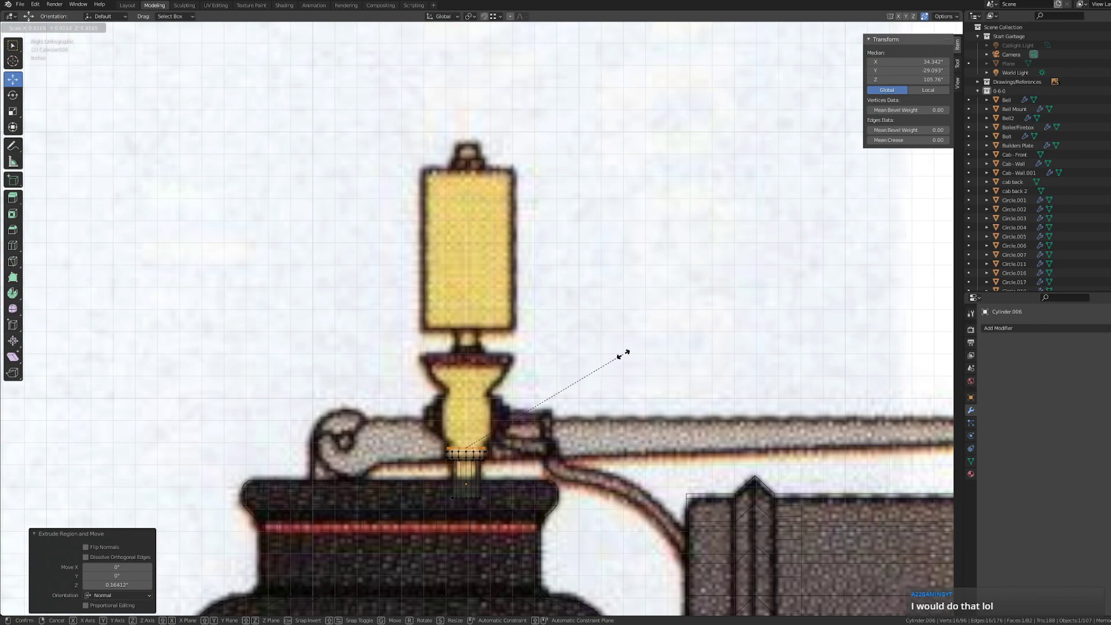
left_click(623, 354)
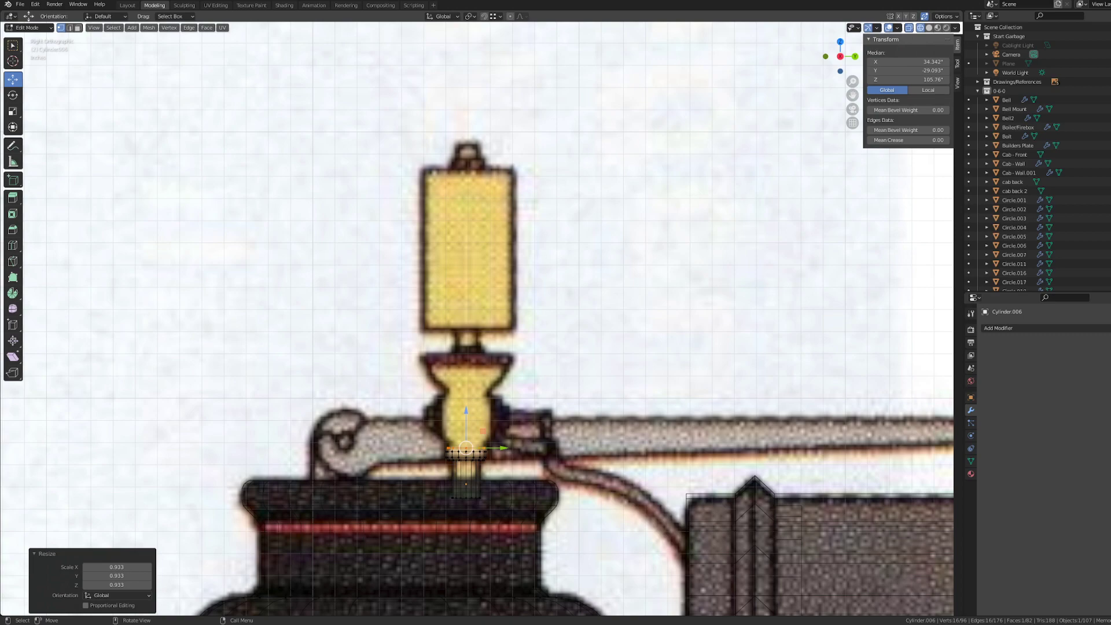
- Deselect the whistle mesh and look over the locomotive's wireframe and the reference photo from several angles
scroll(480, 317, "up", 1)
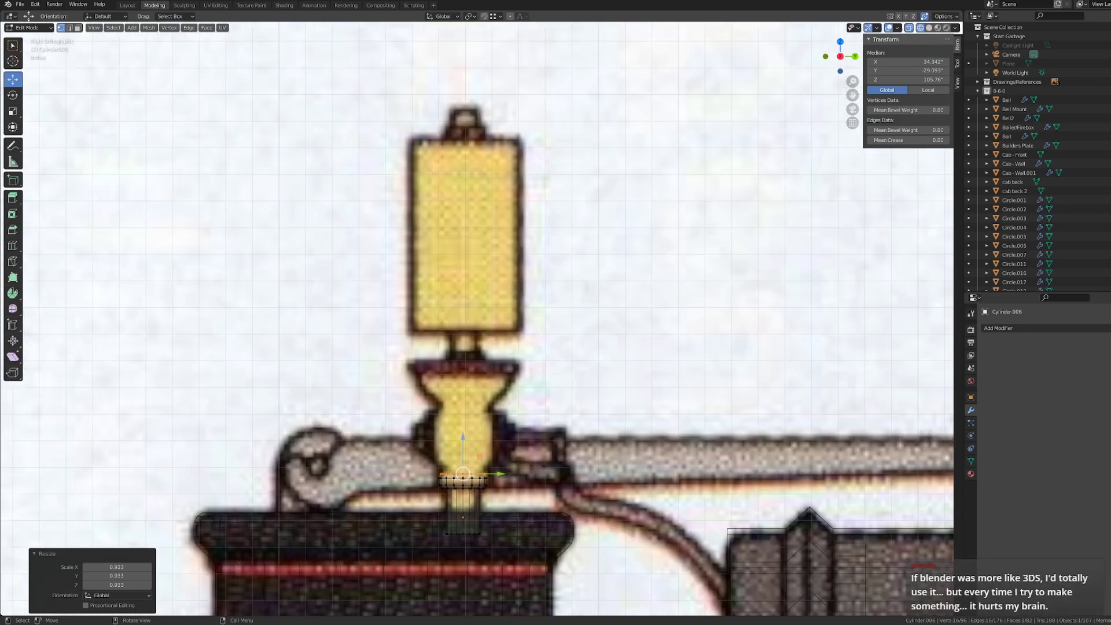
key("alt+a")
left_click_drag(501, 478, 438, 461)
middle_click_drag(564, 500, 545, 506)
scroll(543, 509, "down", 8)
scroll(528, 509, "up", 1)
middle_click_drag(447, 502, 475, 487)
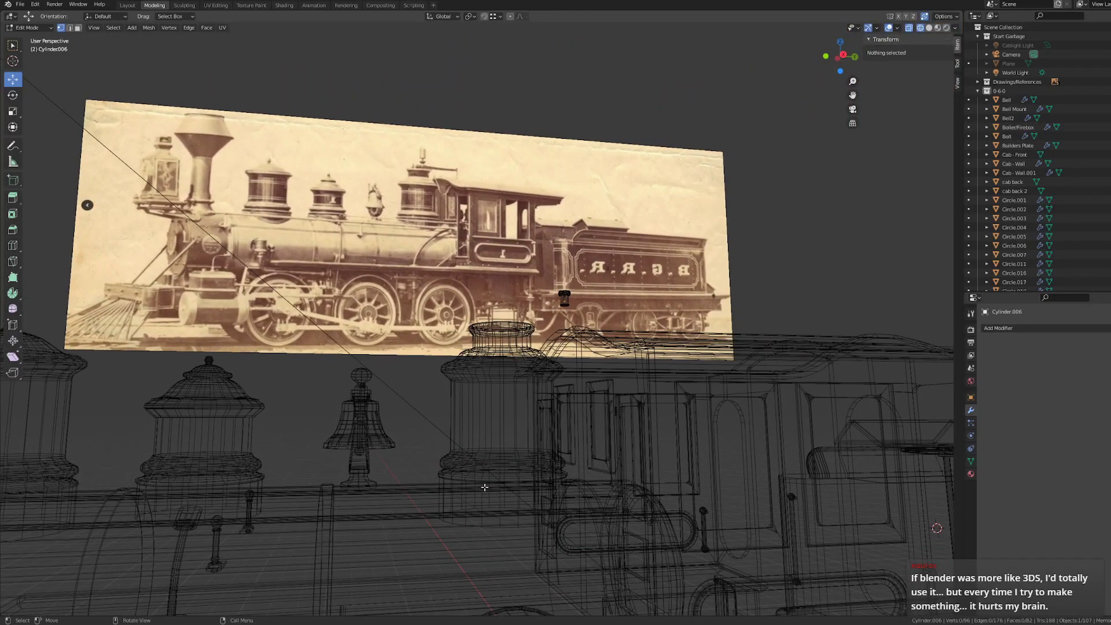
middle_click_drag(622, 403, 481, 414)
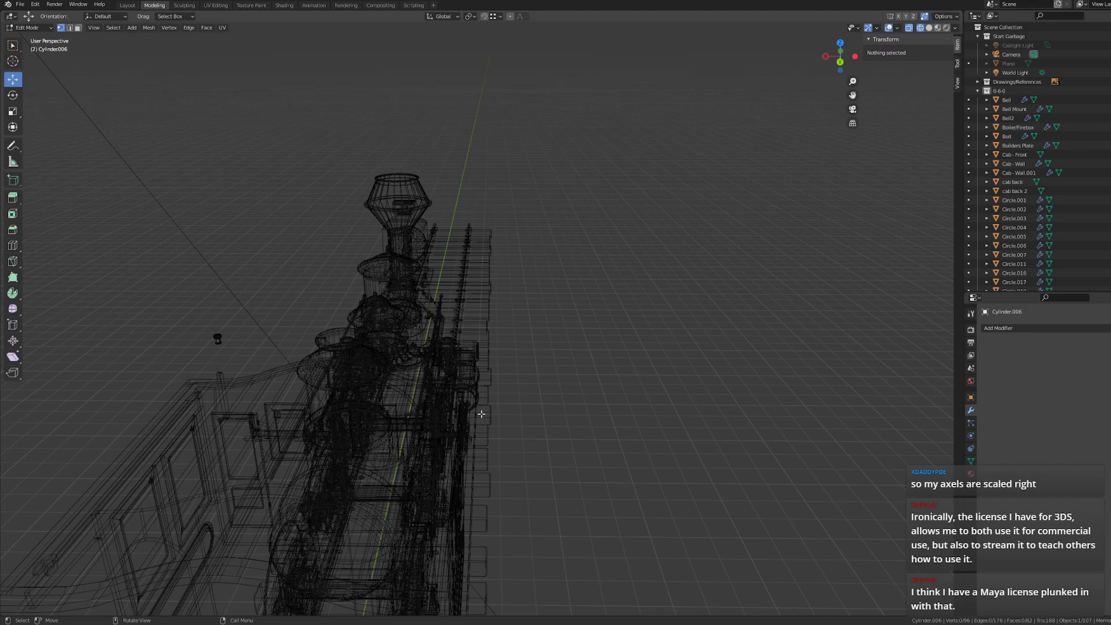
mouse_move(323, 397)
middle_mouse_down()
mouse_move(447, 379)
mouse_move(434, 372)
middle_mouse_up()
- Return to the right orthographic view and select the top vertex loop of the whistle collar
left_click(843, 57)
scroll(464, 574, "up", 12)
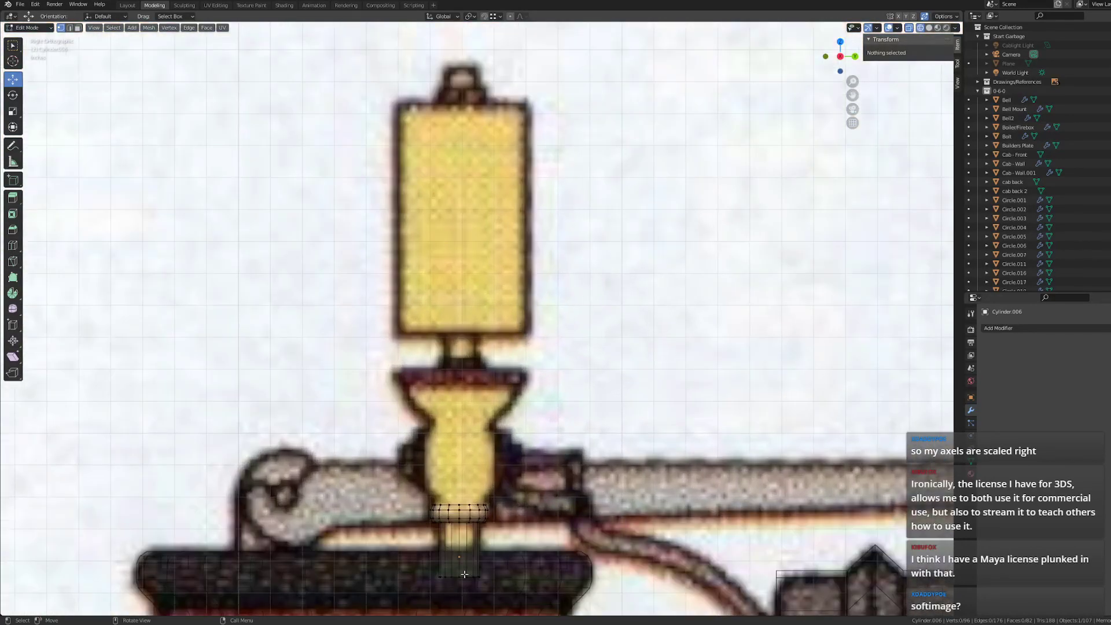
scroll(465, 574, "up", 5)
middle_click_drag(464, 574, 453, 531)
left_click(839, 56)
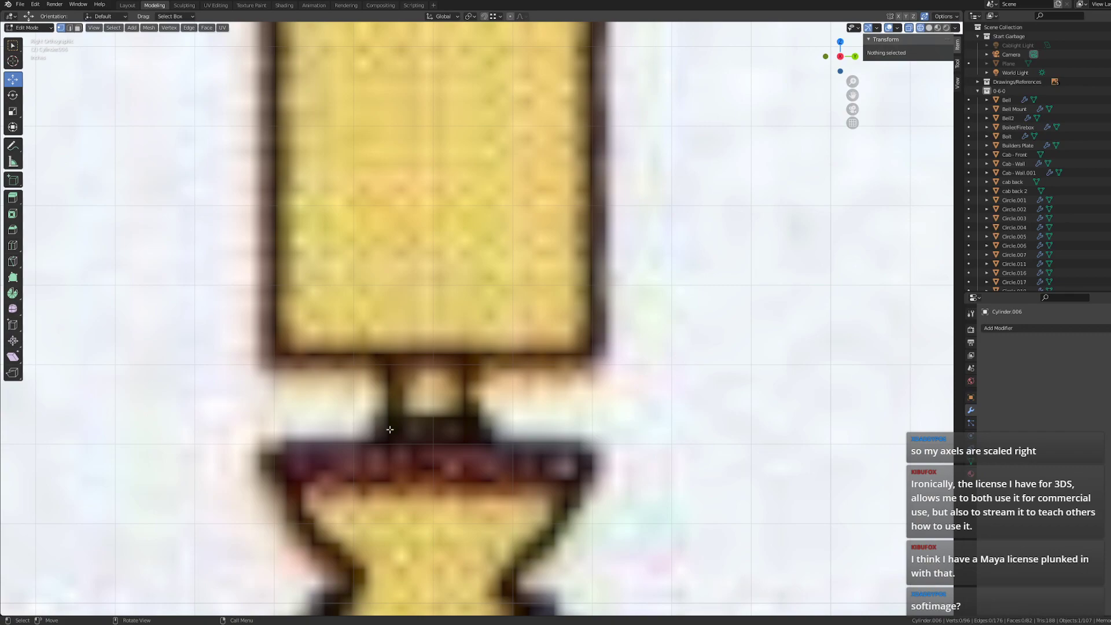
scroll(405, 481, "up", 3)
middle_click_drag(441, 511, 460, 324, "shift")
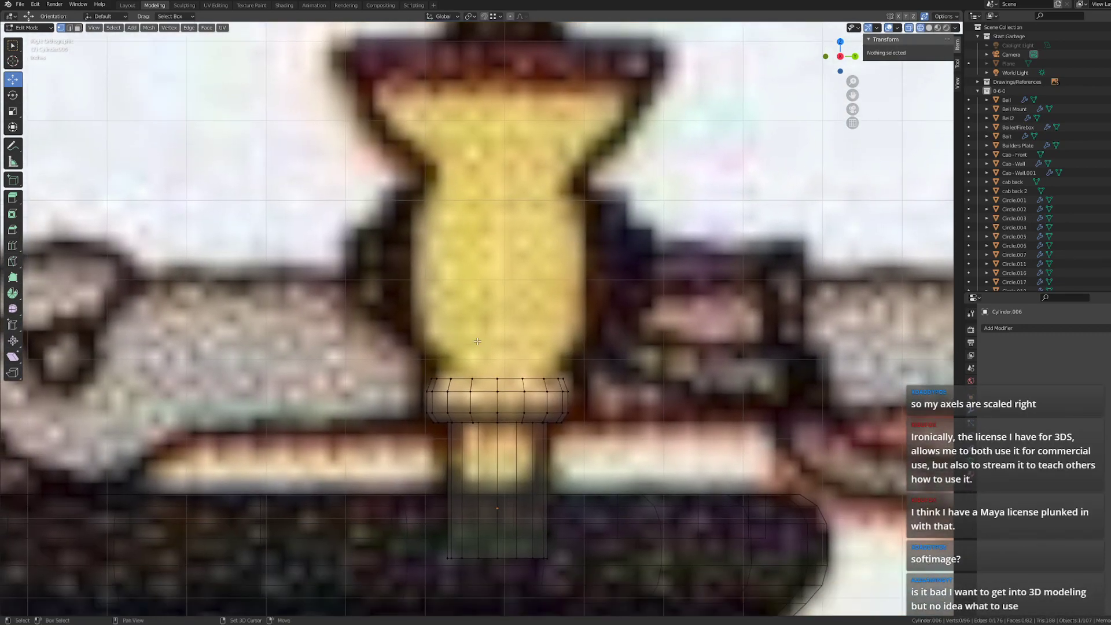
left_click_drag(580, 385, 390, 355)
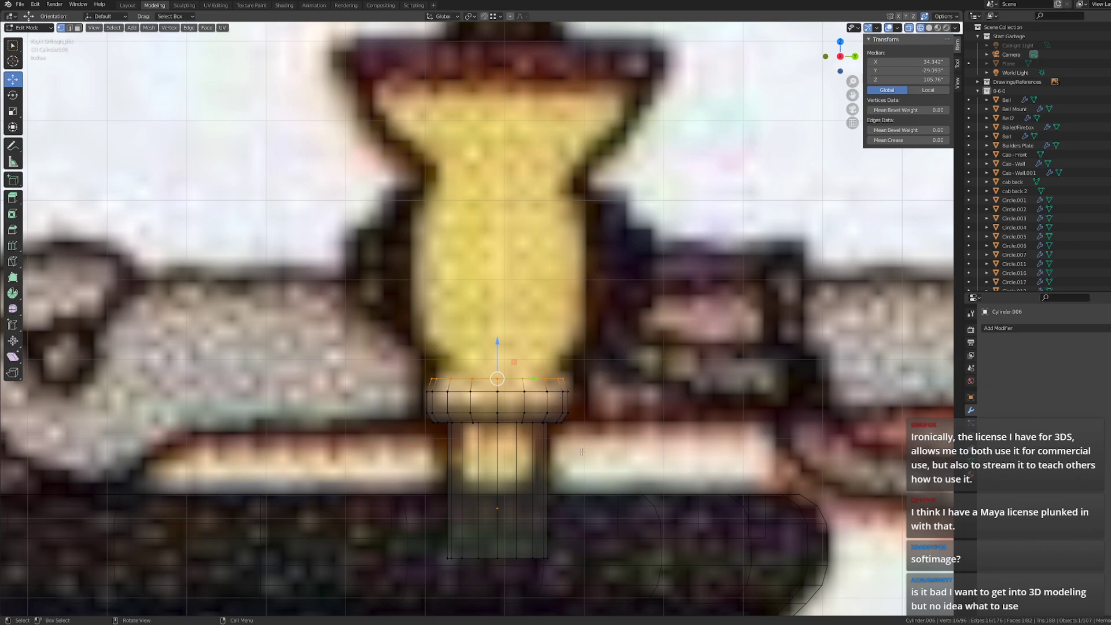
- Compare the whistle base with the full locomotive in the reference photo and side drawing, and look through the file options
scroll(580, 452, "down", 5)
scroll(579, 452, "up", 3)
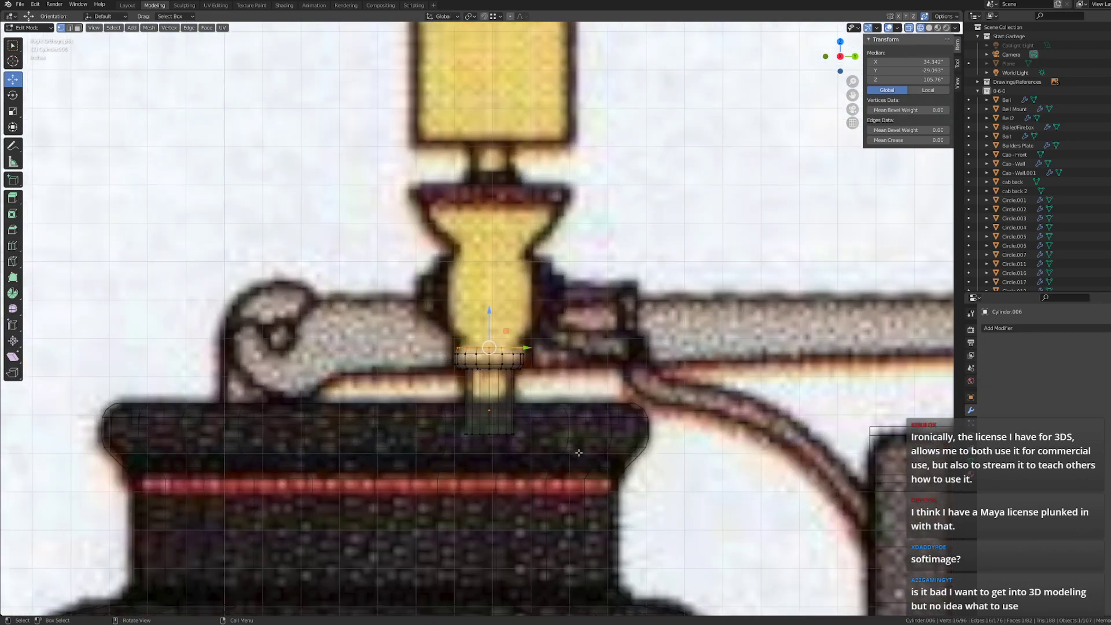
scroll(579, 452, "down", 5)
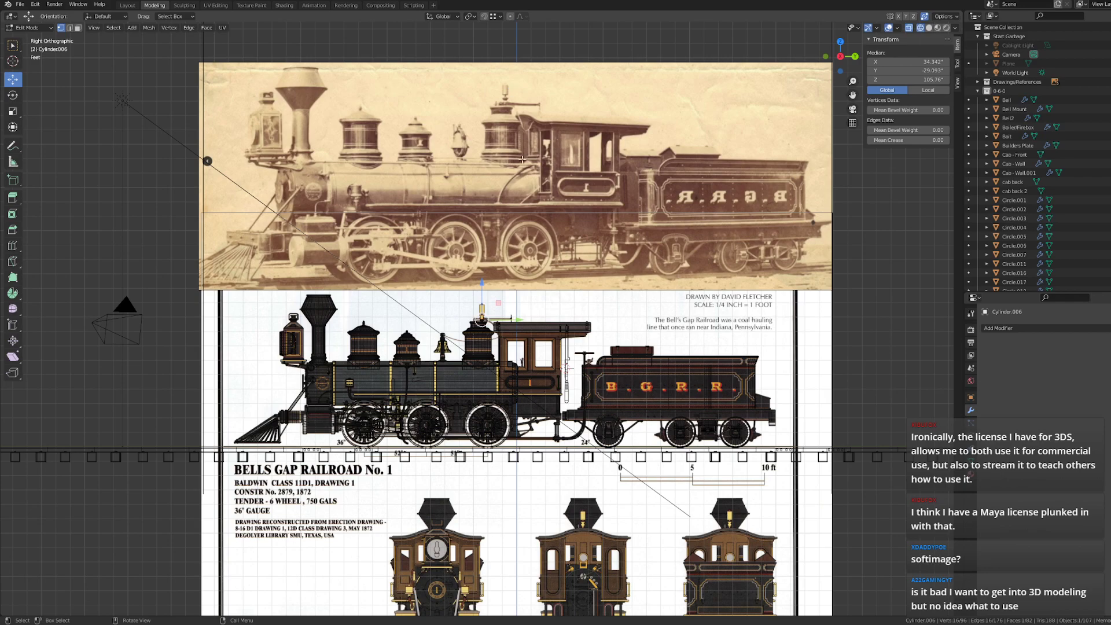
scroll(492, 313, "up", 8)
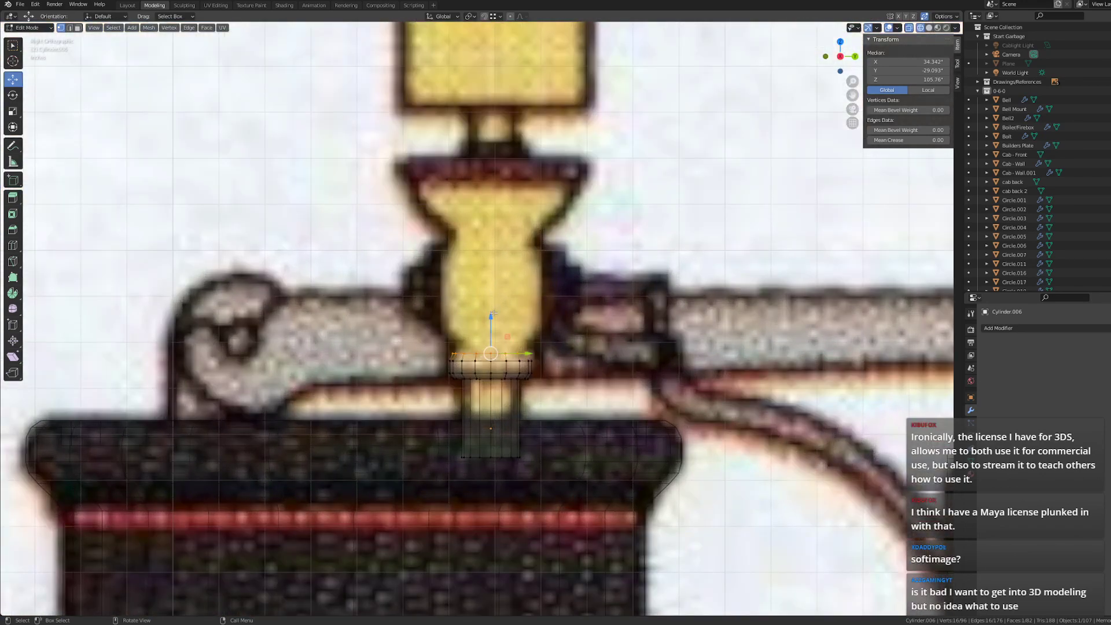
scroll(493, 313, "up", 2)
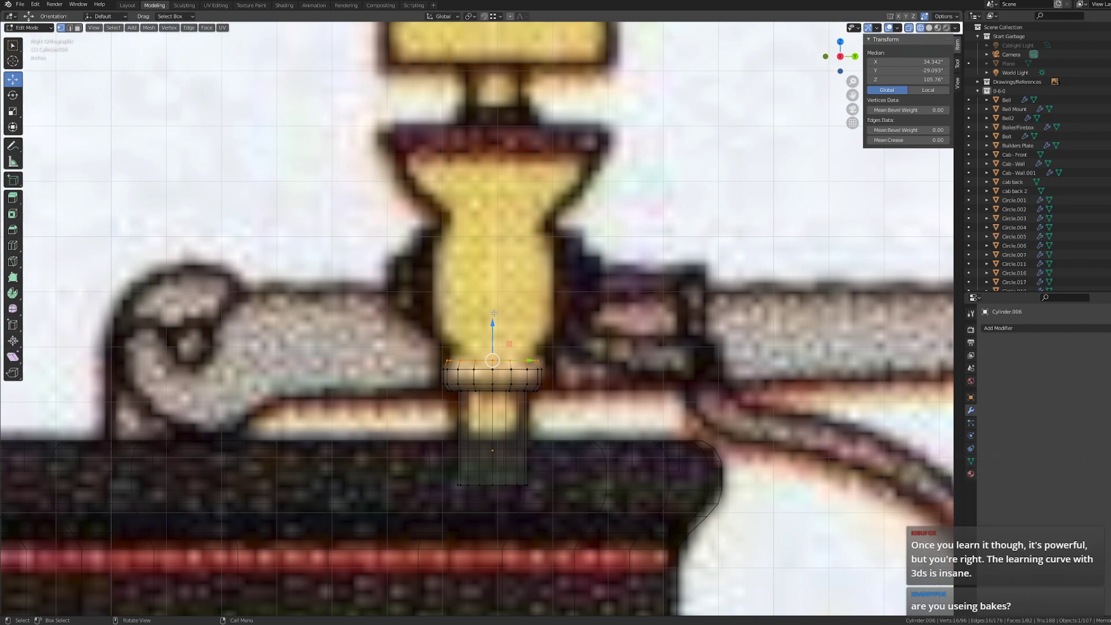
left_click(20, 4)
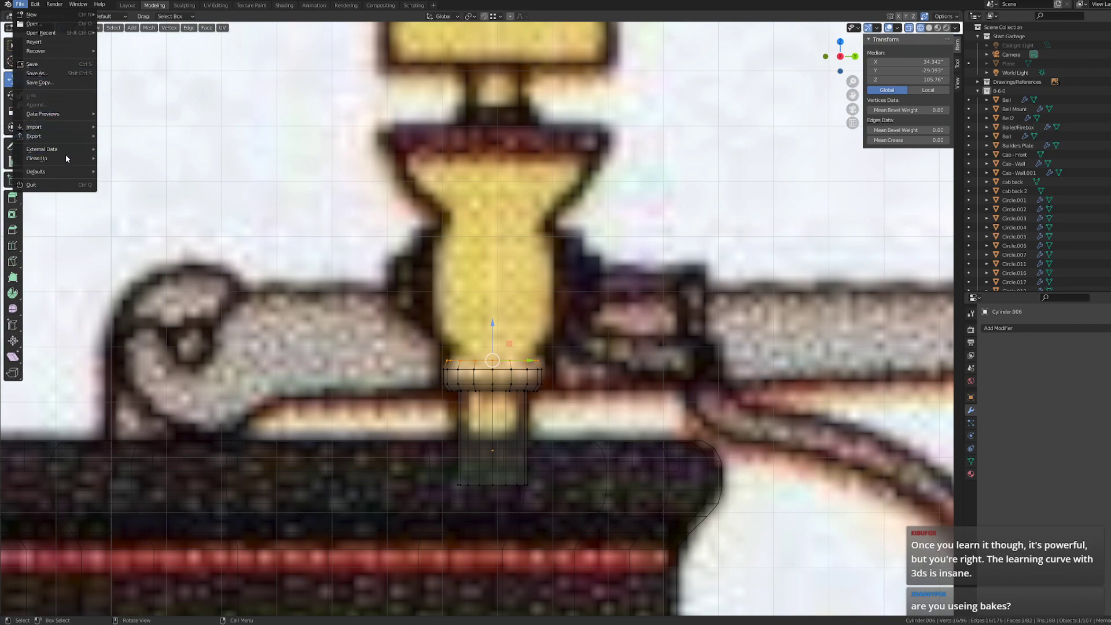
mouse_move(70, 136)
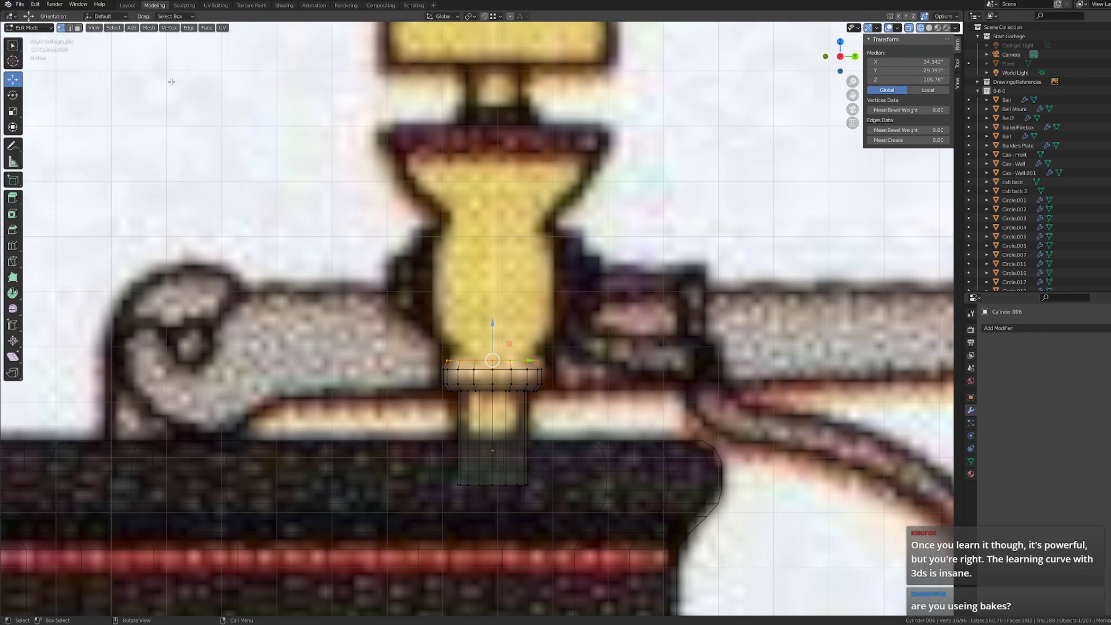
scroll(547, 545, "down", 10)
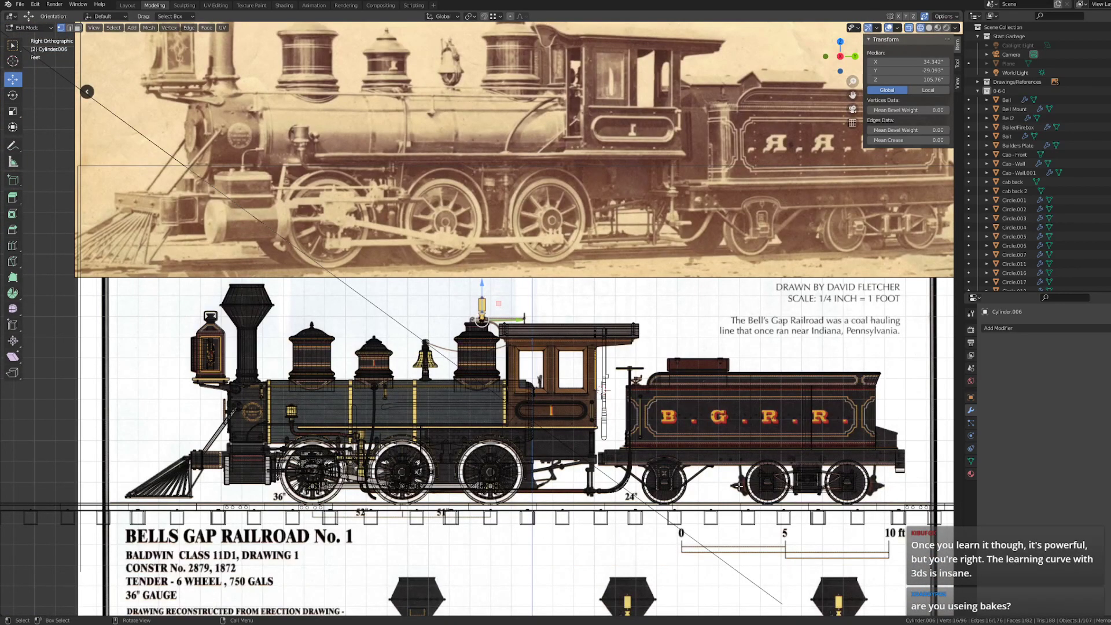
scroll(477, 300, "up", 8)
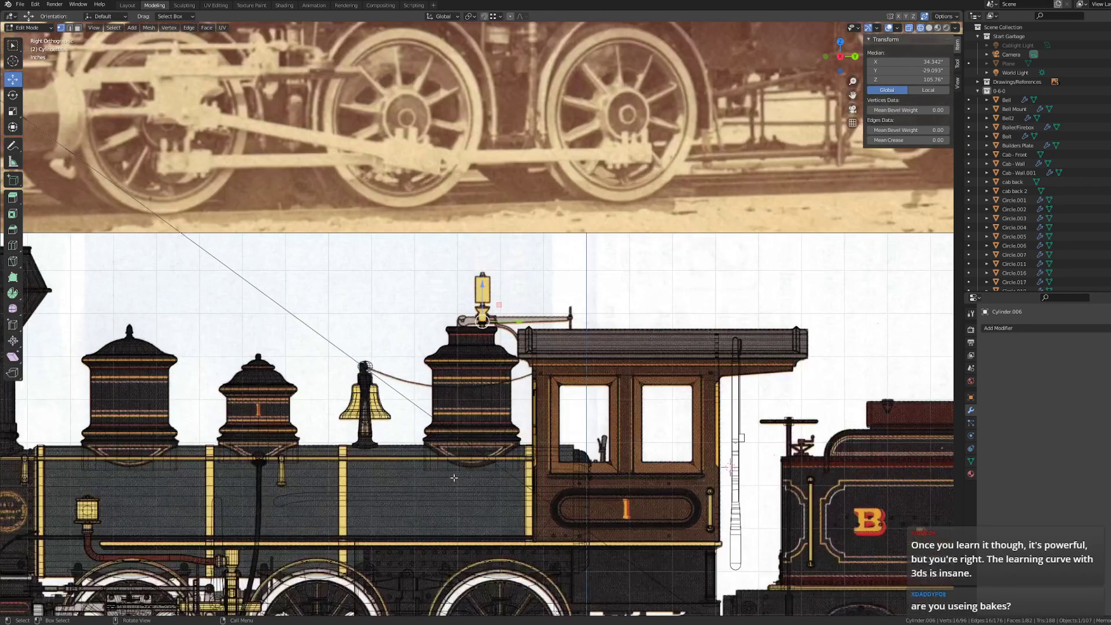
scroll(478, 301, "up", 5)
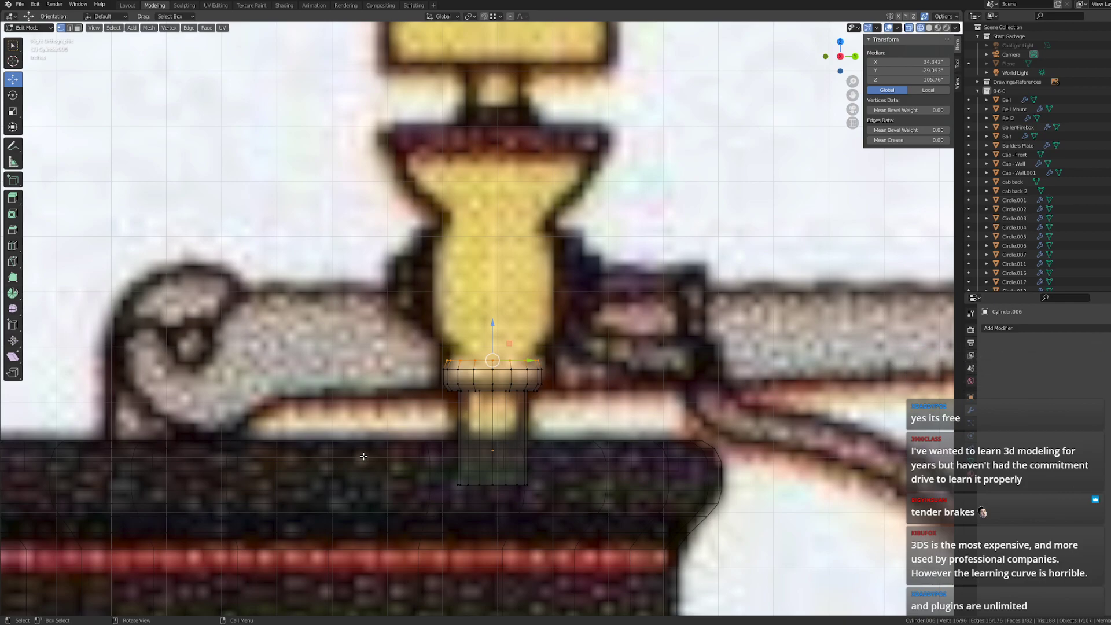
scroll(363, 456, "down", 10)
middle_click_drag(364, 456, 431, 489)
left_click(840, 58)
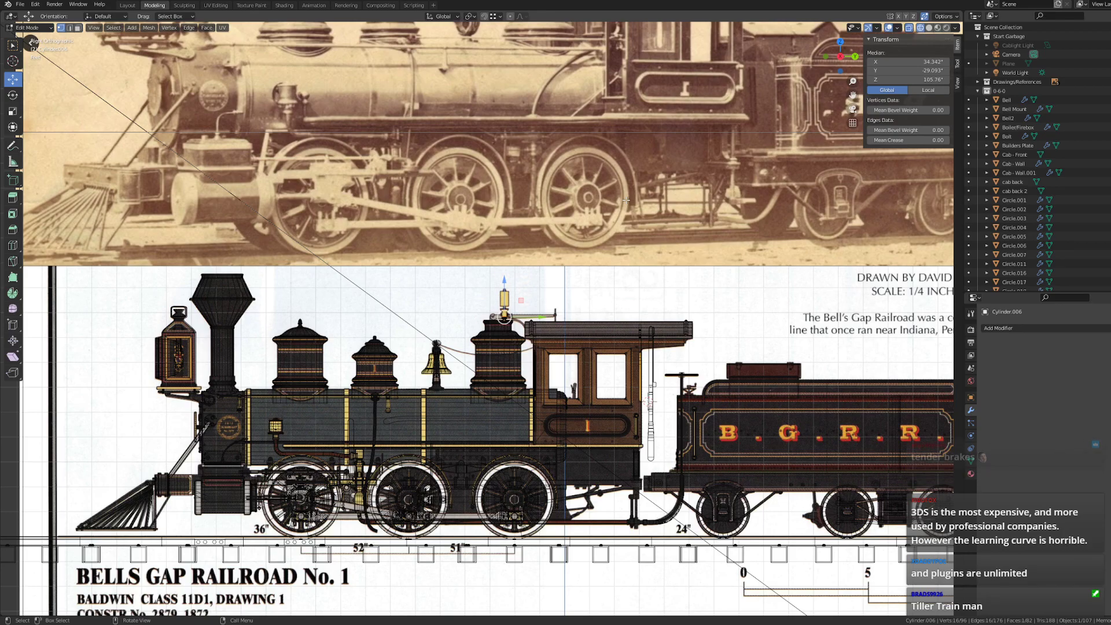
- Examine the whistle's collar up close against the brass body and stem in the side drawing
scroll(469, 391, "up", 2)
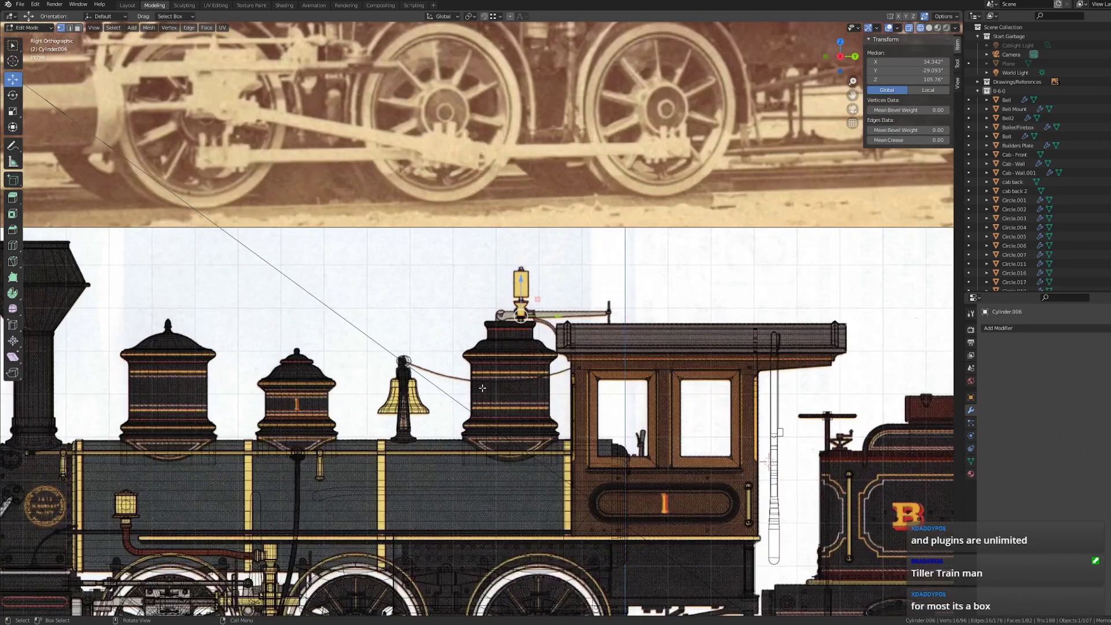
scroll(560, 330, "up", 4)
scroll(559, 330, "up", 5)
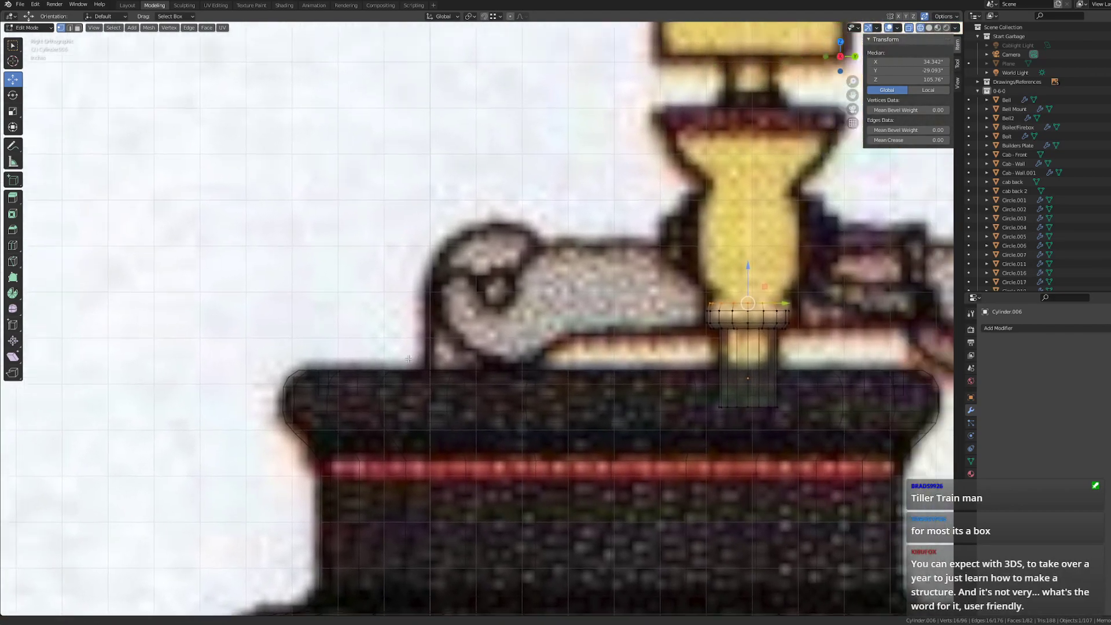
middle_click_drag(408, 358, 210, 410, "shift")
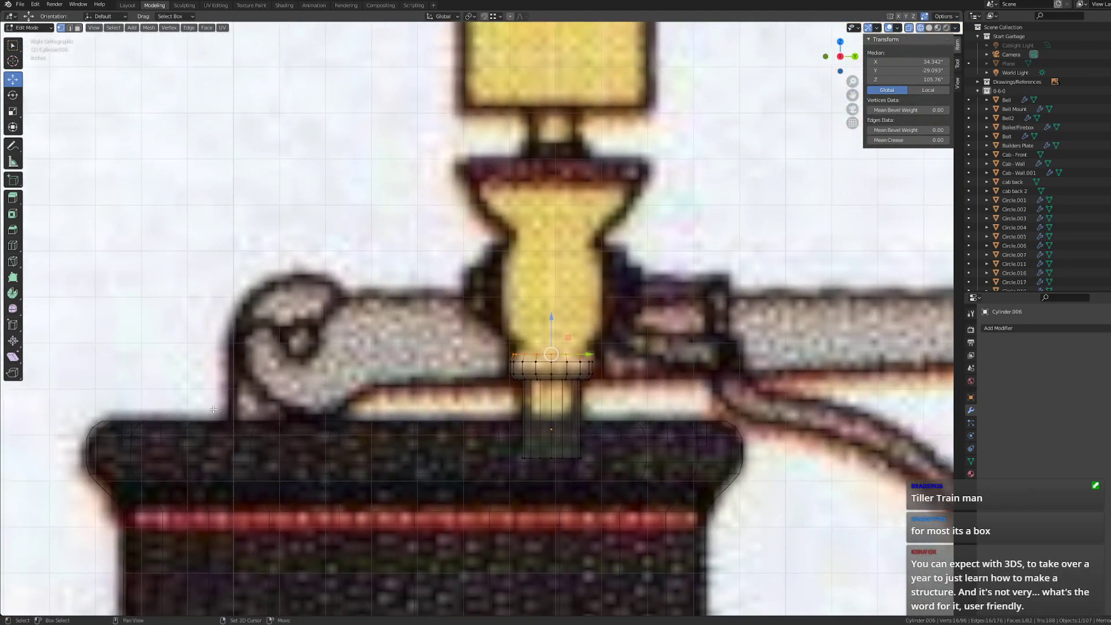
scroll(680, 433, "up", 2)
middle_click_drag(681, 432, 563, 362, "shift")
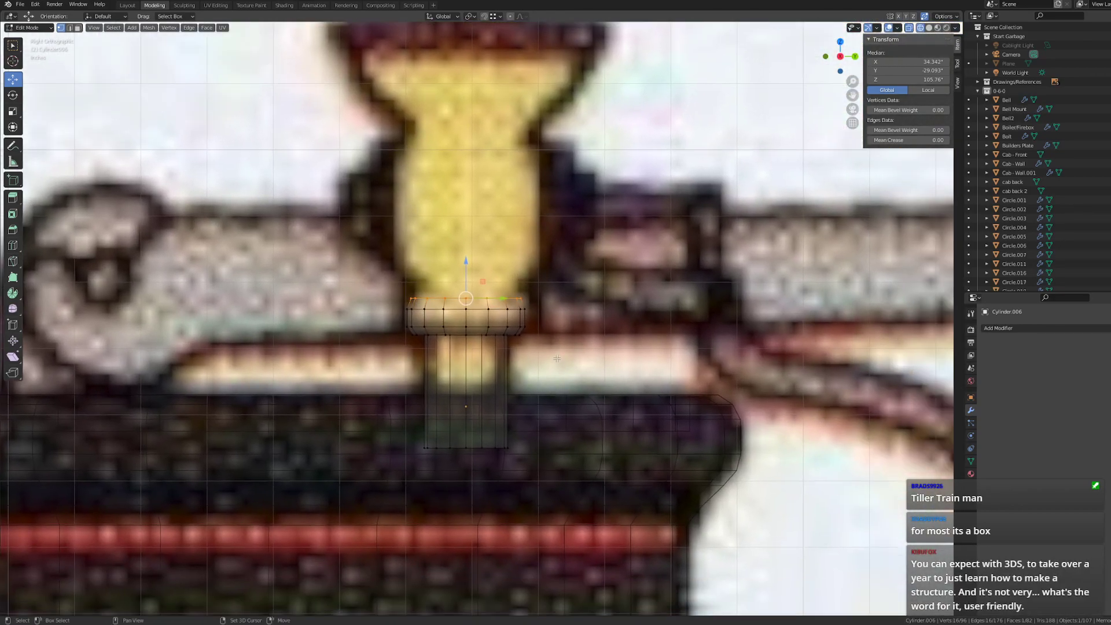
scroll(540, 362, "up", 2)
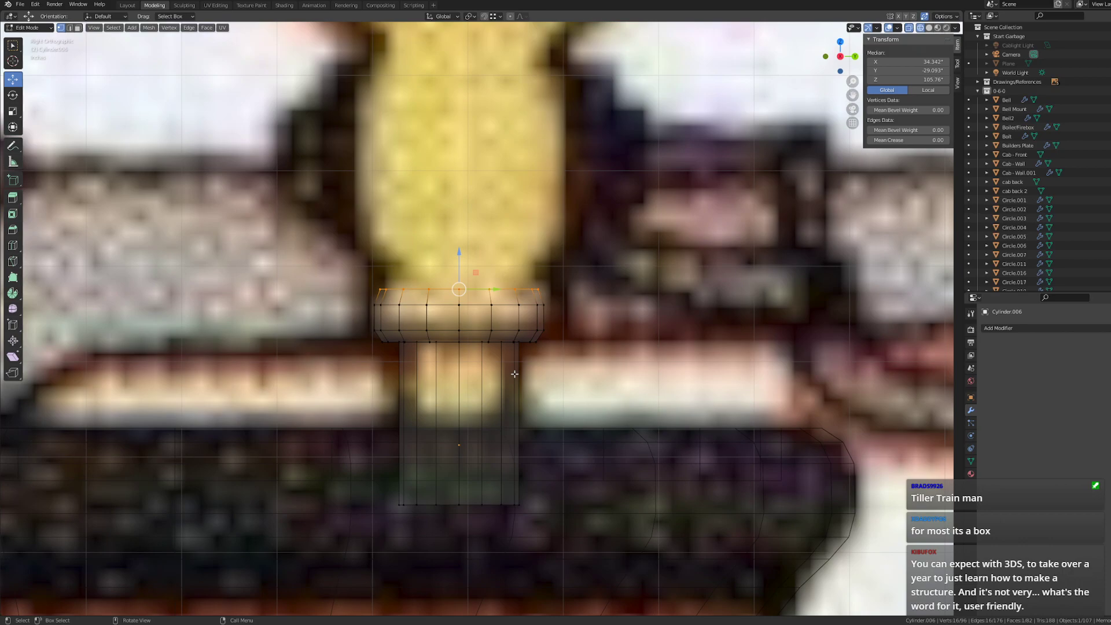
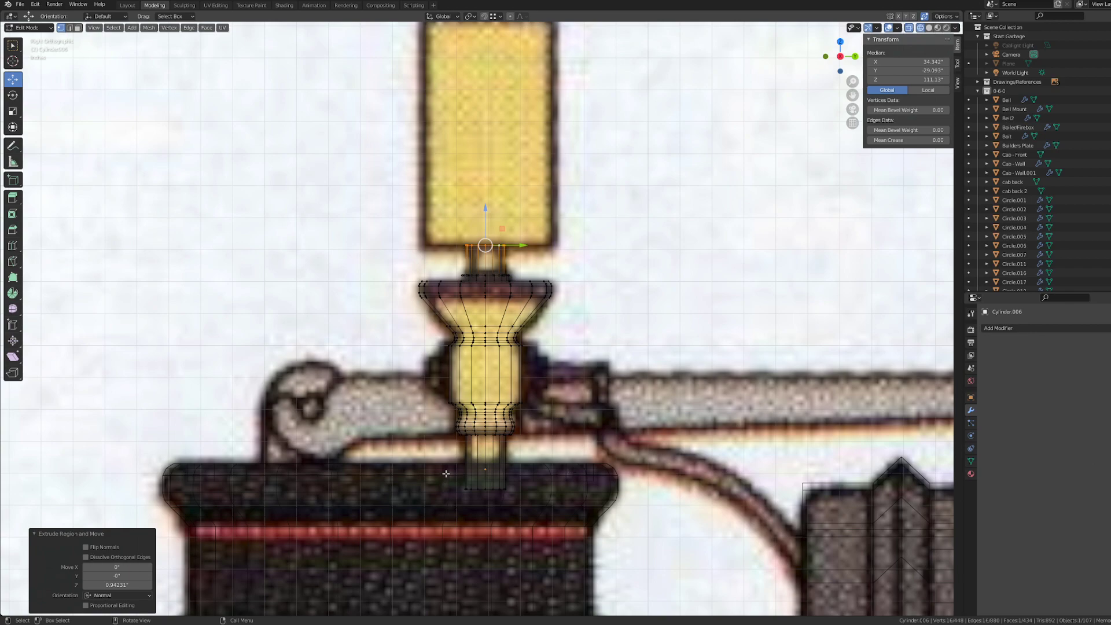
- Extrude the whistle stem's top loop up about 6.64" inside the drawn cylinder, and widen a new loop there by a factor of about 2.639
middle_click_drag(486, 231, 471, 376, "shift")
key("e")
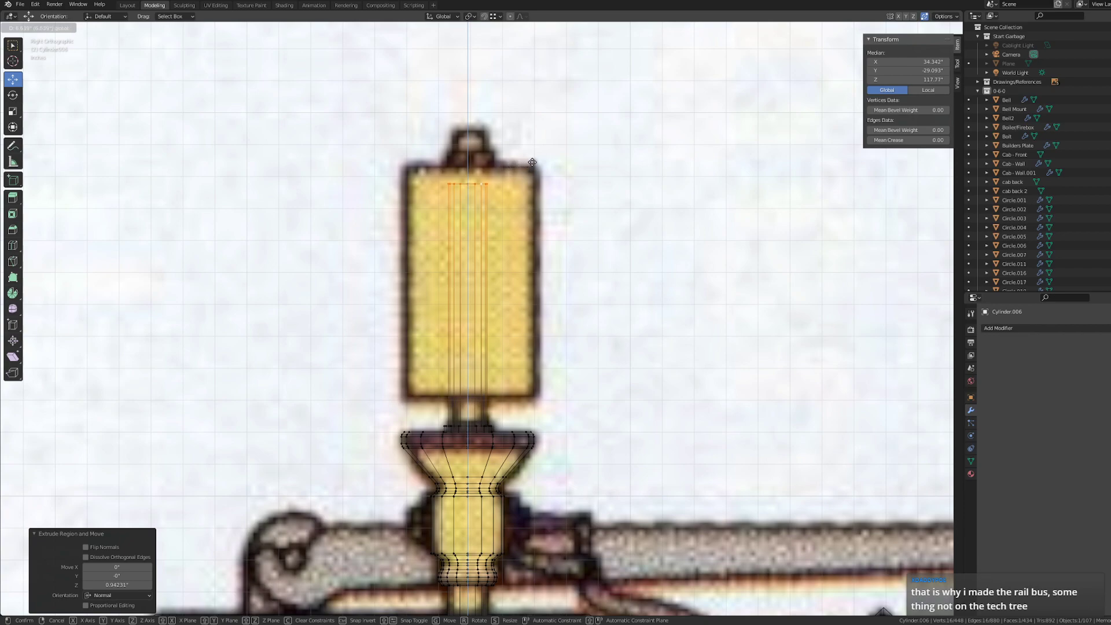
left_click(577, 294)
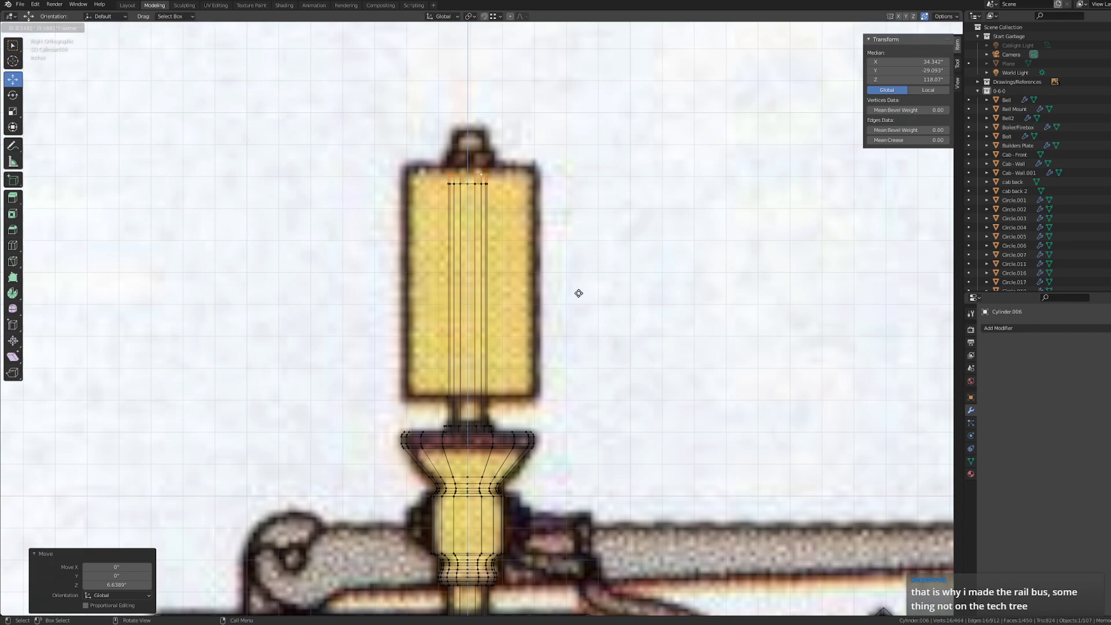
key("e")
right_click(577, 294)
key("s")
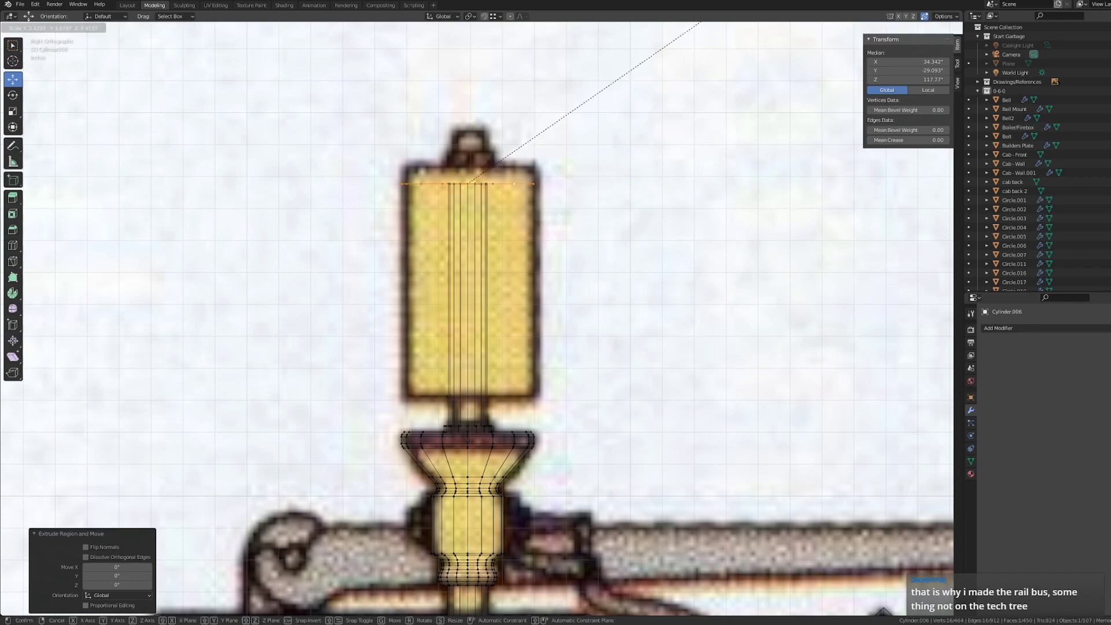
right_click(579, 290)
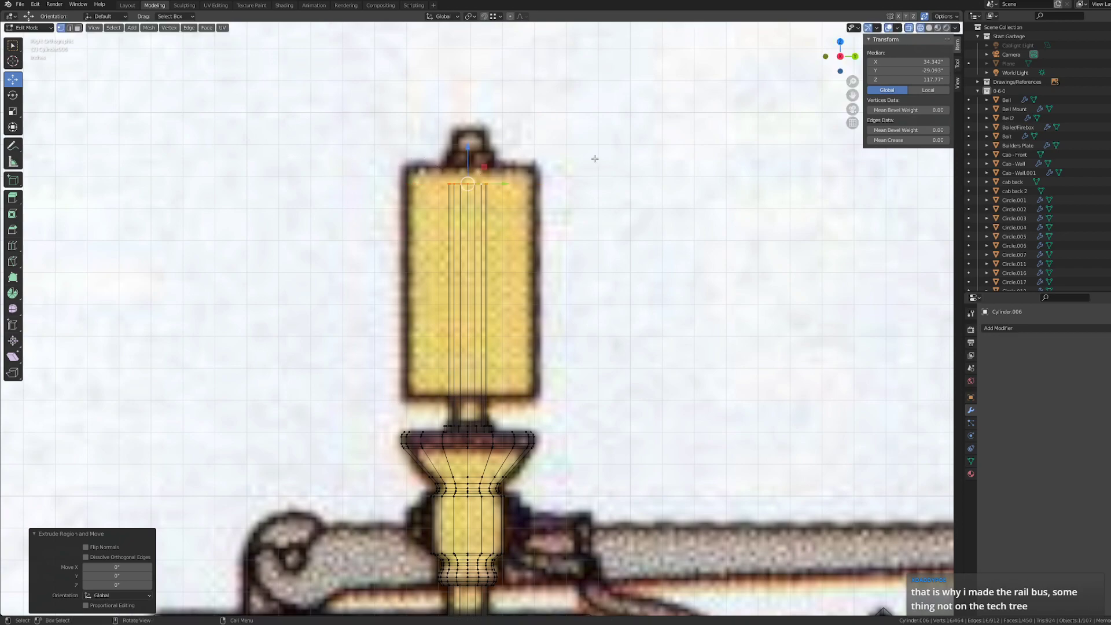
key("s")
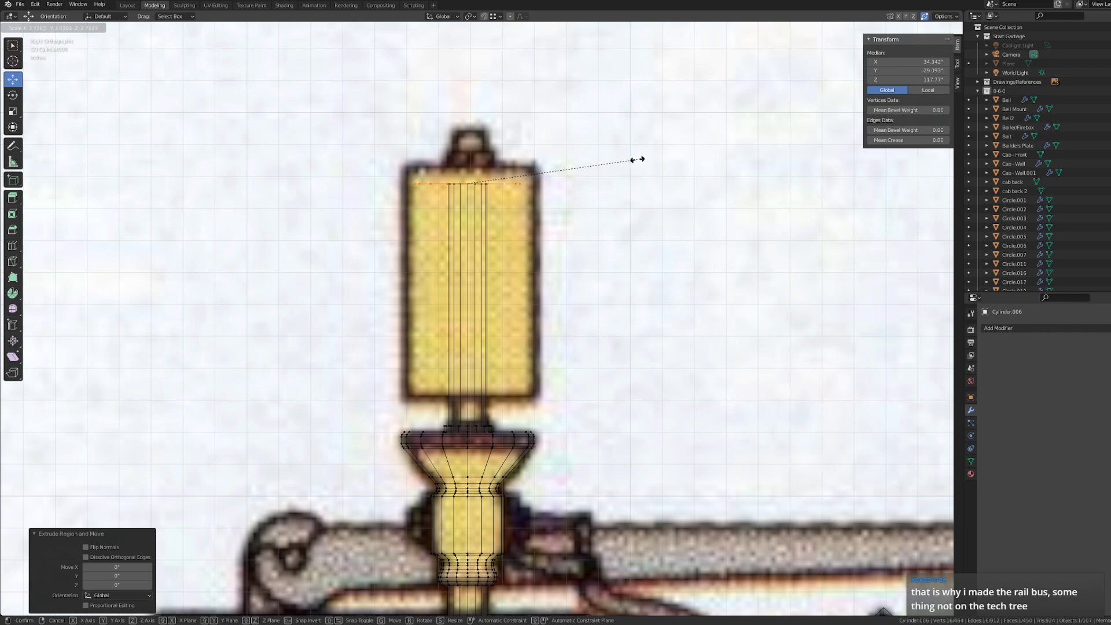
left_click(633, 158)
- Extrude the widened loop down to the drawn cylinder's lower edge, and flare a new loop there by a factor of about 1.233
key("e")
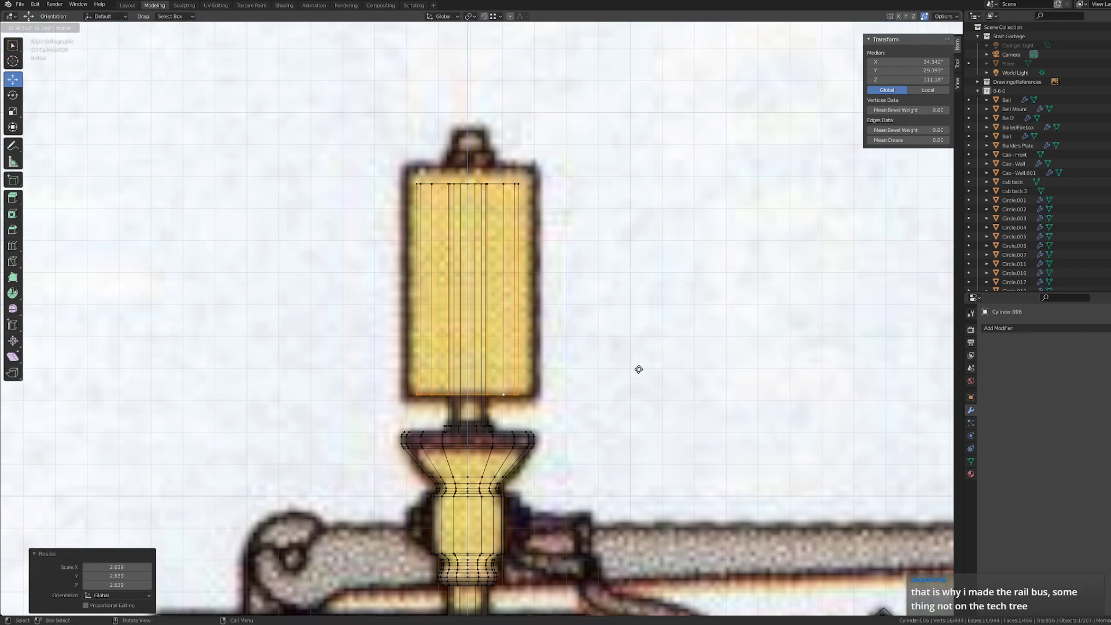
left_click(642, 371)
key("e")
right_click(662, 367)
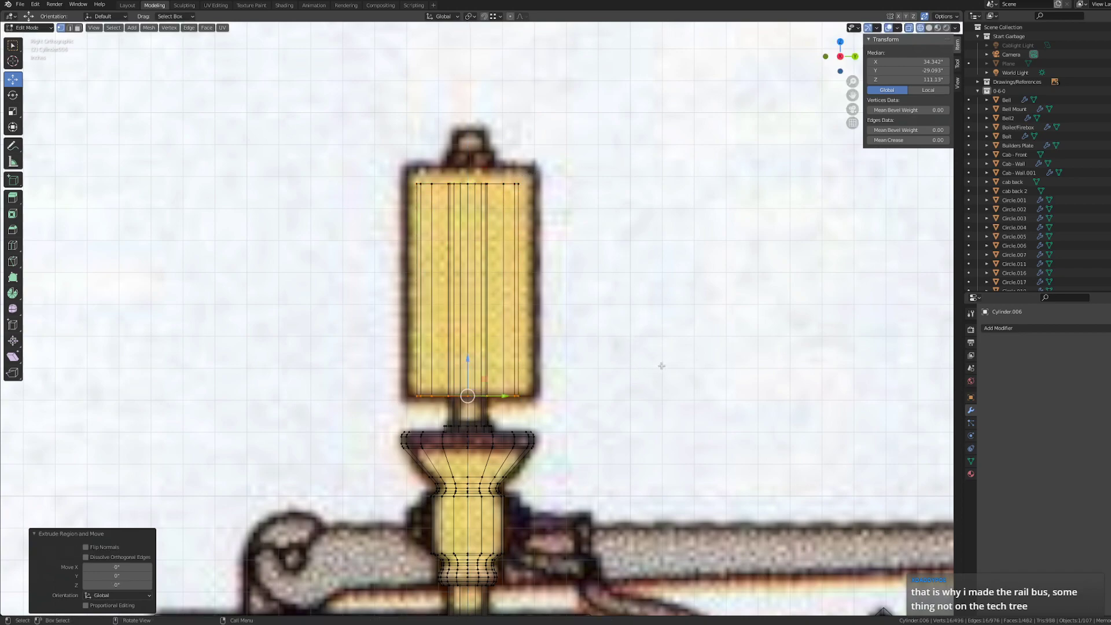
key("s")
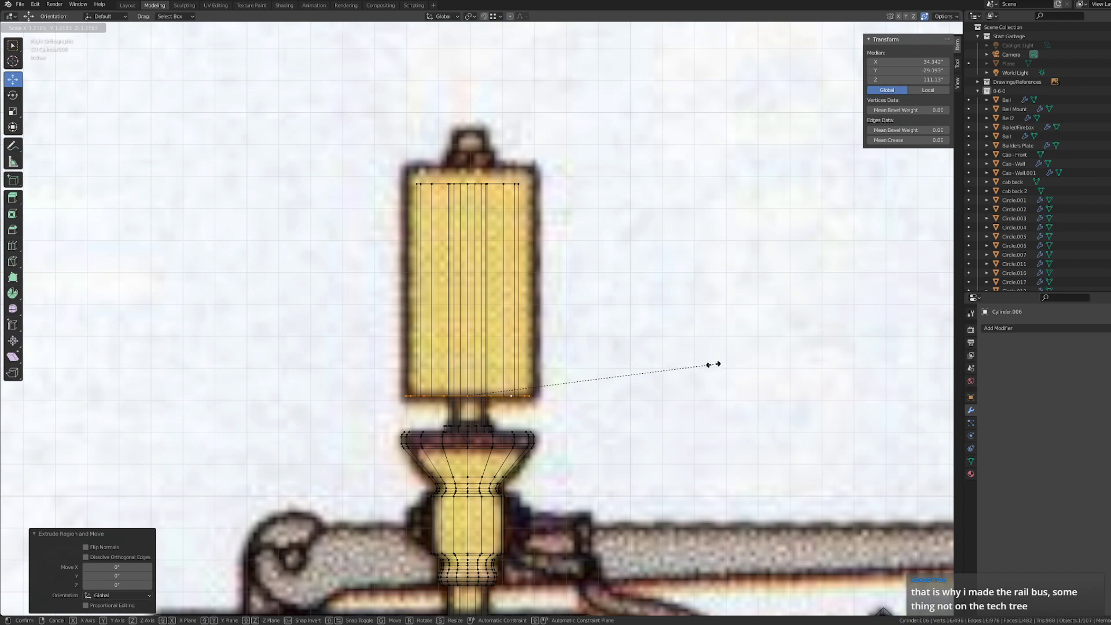
left_click(715, 366)
- Extrude the outer loop up to the drawn cylinder's top edge, and shrink a new loop there by a factor of about 0.421
key("e")
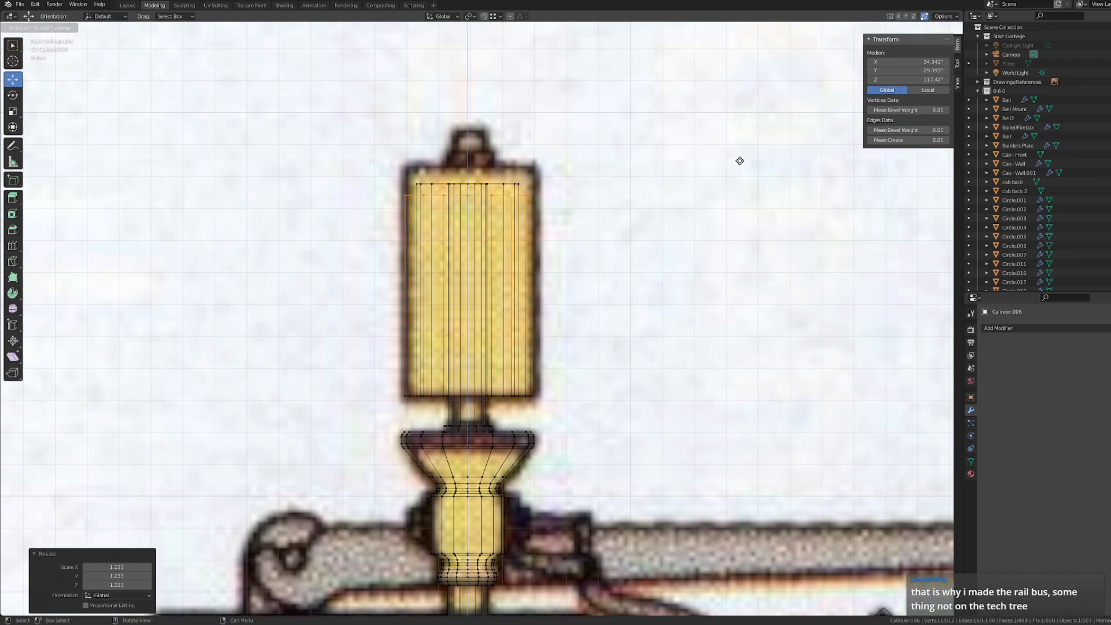
right_click(745, 133)
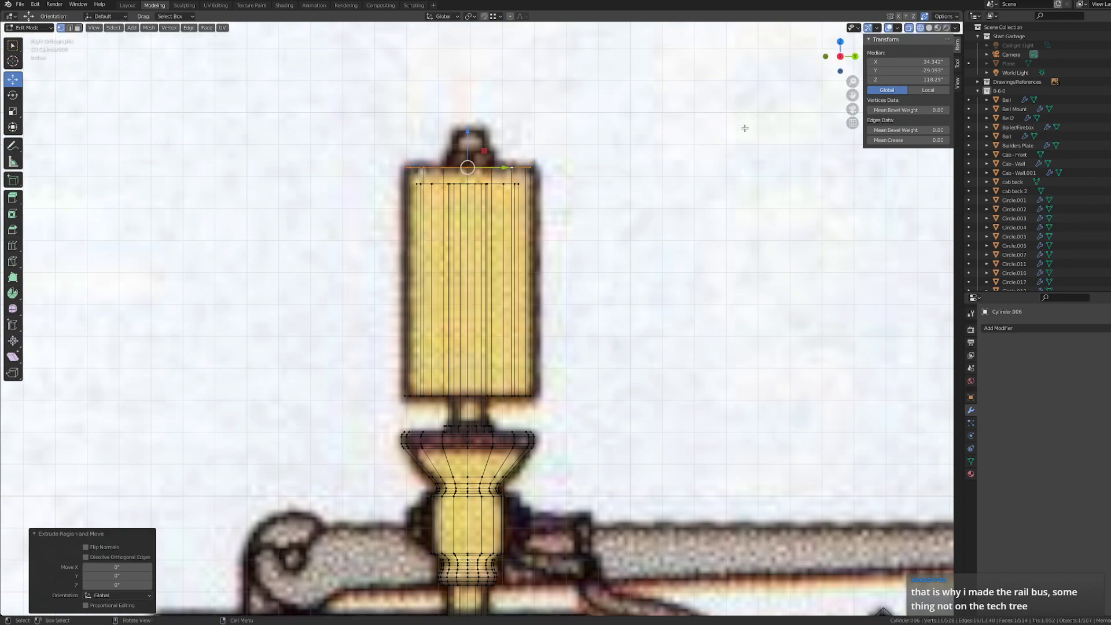
key("s")
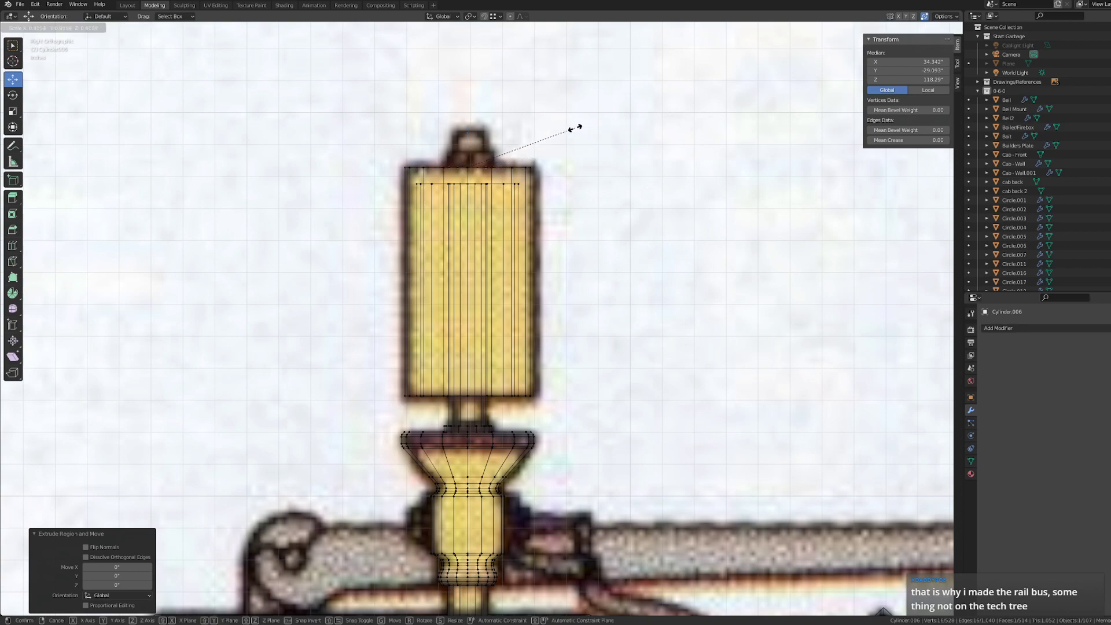
left_click(575, 123)
- Extrude the small top loop into a low step, narrow a new loop, and raise it about 0.7" to form the whistle's finial
key("e")
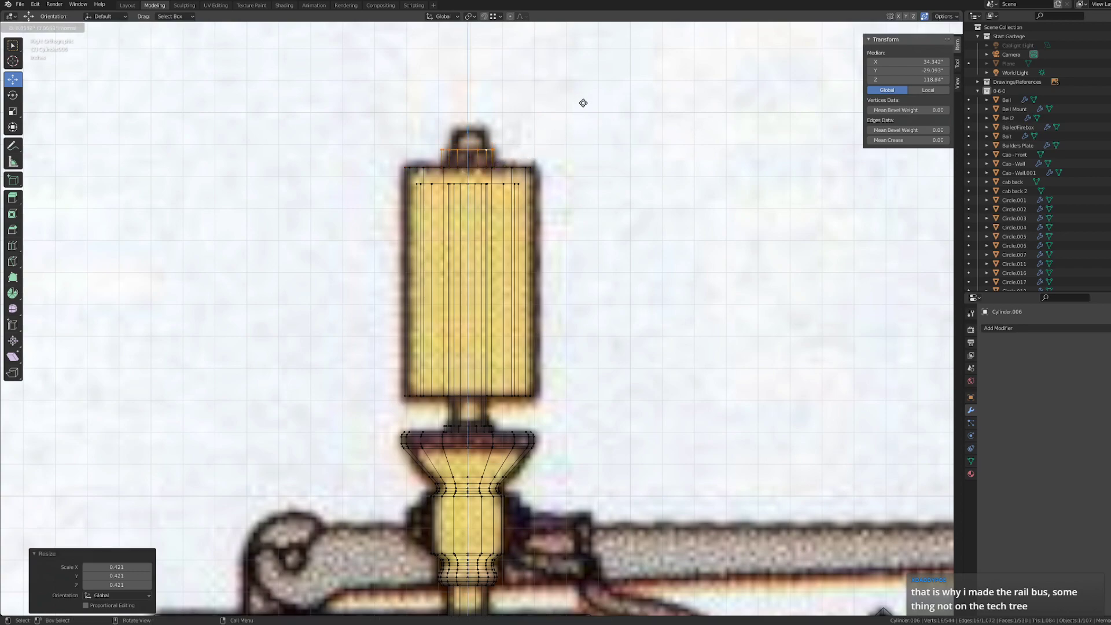
left_click(582, 101)
key("e")
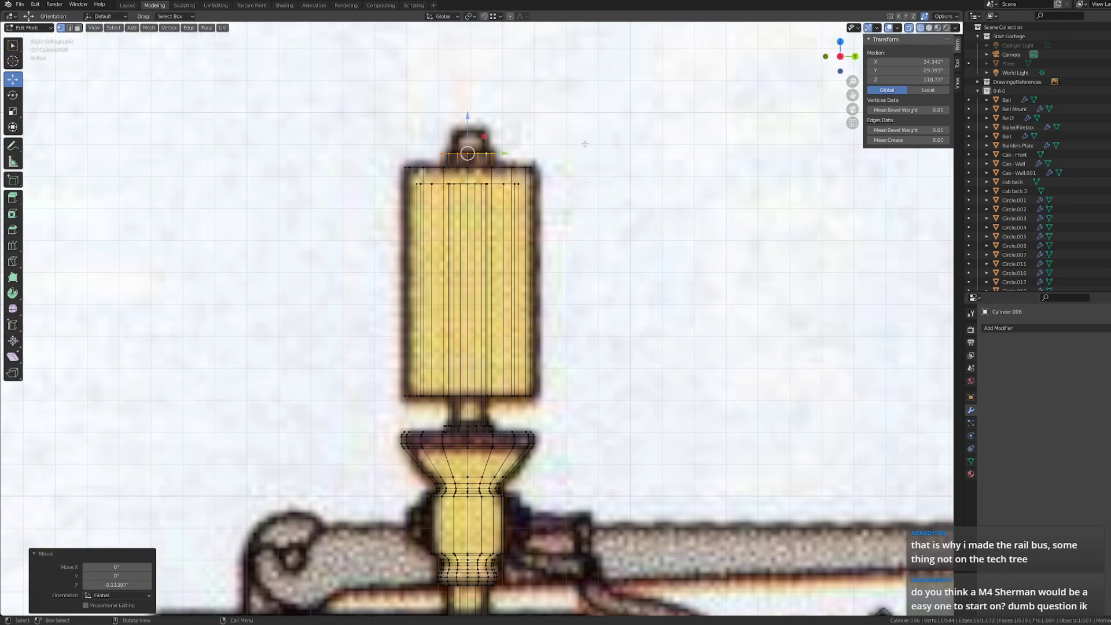
right_click(676, 149)
key("s")
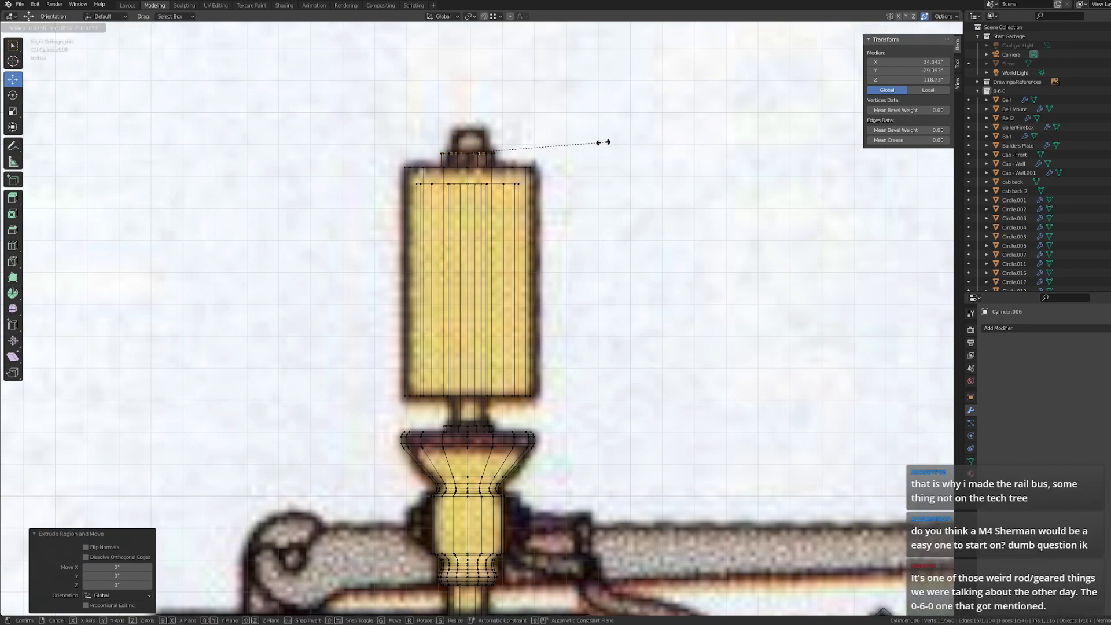
left_click(603, 141)
key("e")
left_click(571, 119)
- Deselect the finished whistle mesh and switch the viewport from wireframe to solid shading
scroll(558, 184, "down", 7)
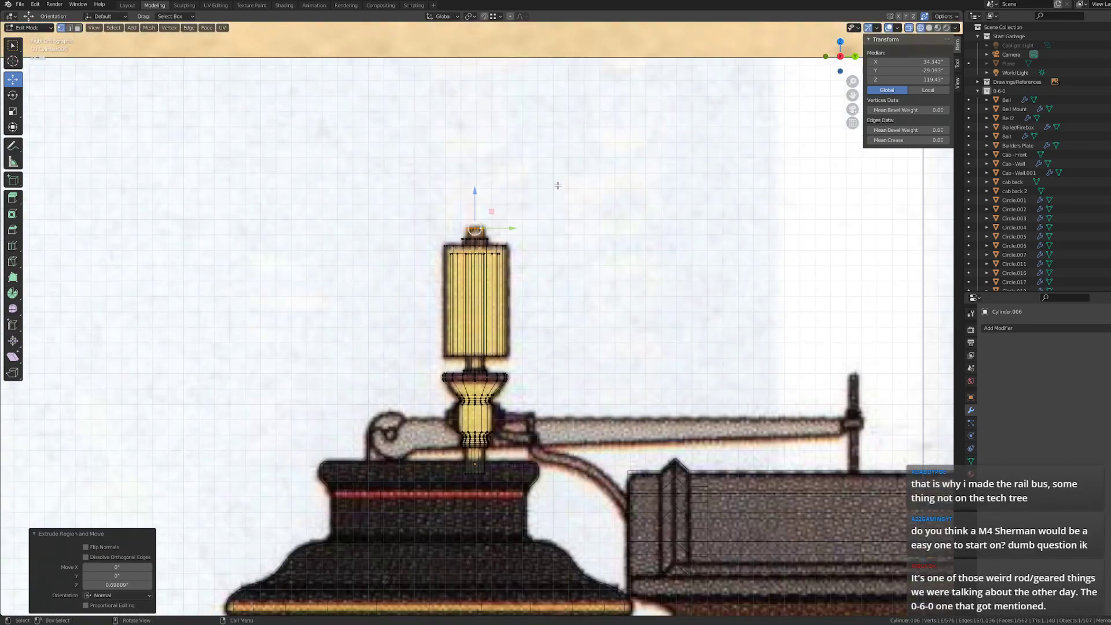
middle_click_drag(502, 332, 525, 343)
scroll(525, 343, "down", 4)
middle_click_drag(643, 370, 618, 309, "shift")
left_click(474, 293)
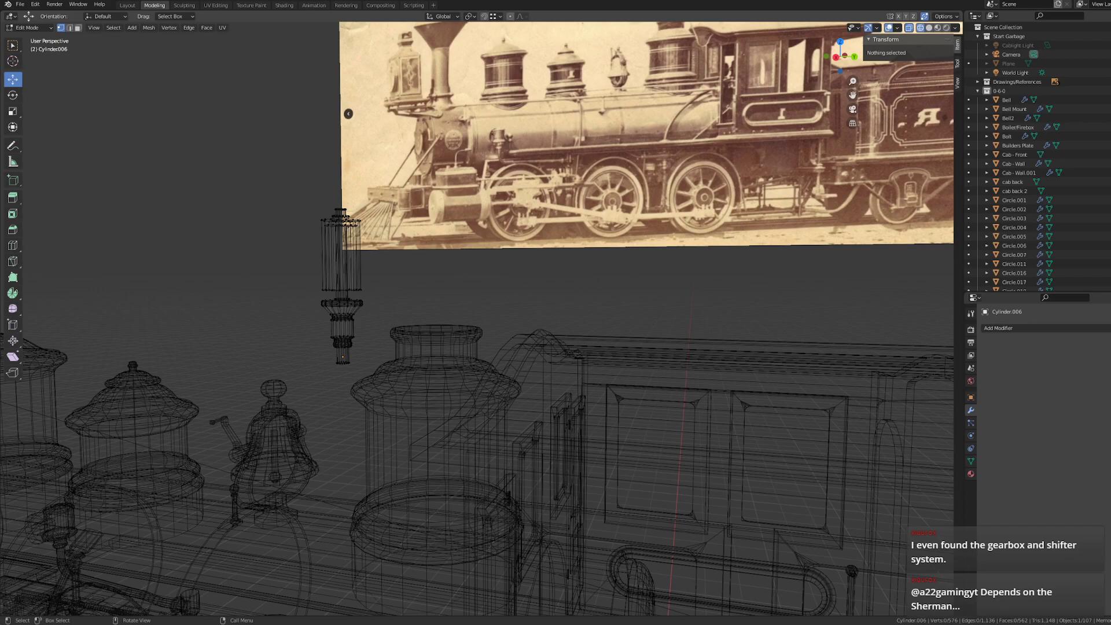
mouse_move(373, 412)
middle_mouse_down()
mouse_move(440, 399)
mouse_move(372, 412)
middle_mouse_up()
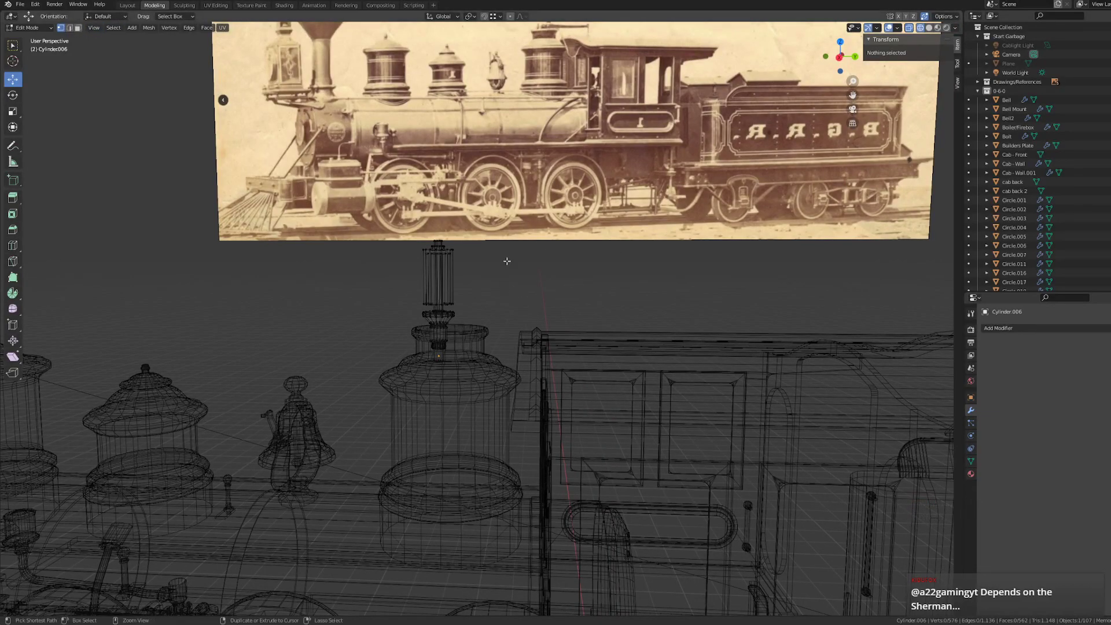
key("z")
left_click(554, 270)
key("z")
left_click(603, 259)
- Leave mesh editing, deselect the whistle, and examine its solid shape beside the bell and rear dome
mouse_move(595, 277)
middle_mouse_down()
mouse_move(491, 283)
mouse_move(578, 298)
mouse_move(524, 284)
middle_mouse_up()
key("Tab")
left_click(513, 287)
scroll(529, 281, "up", 3)
middle_click_drag(173, 252, 190, 253)
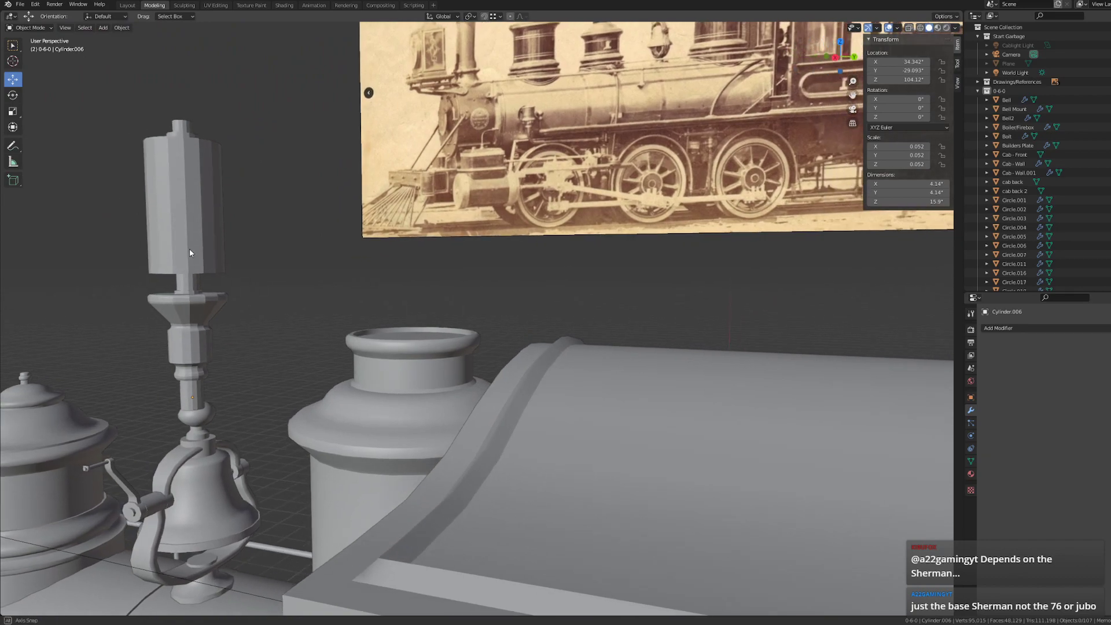
middle_click_drag(190, 253, 195, 255)
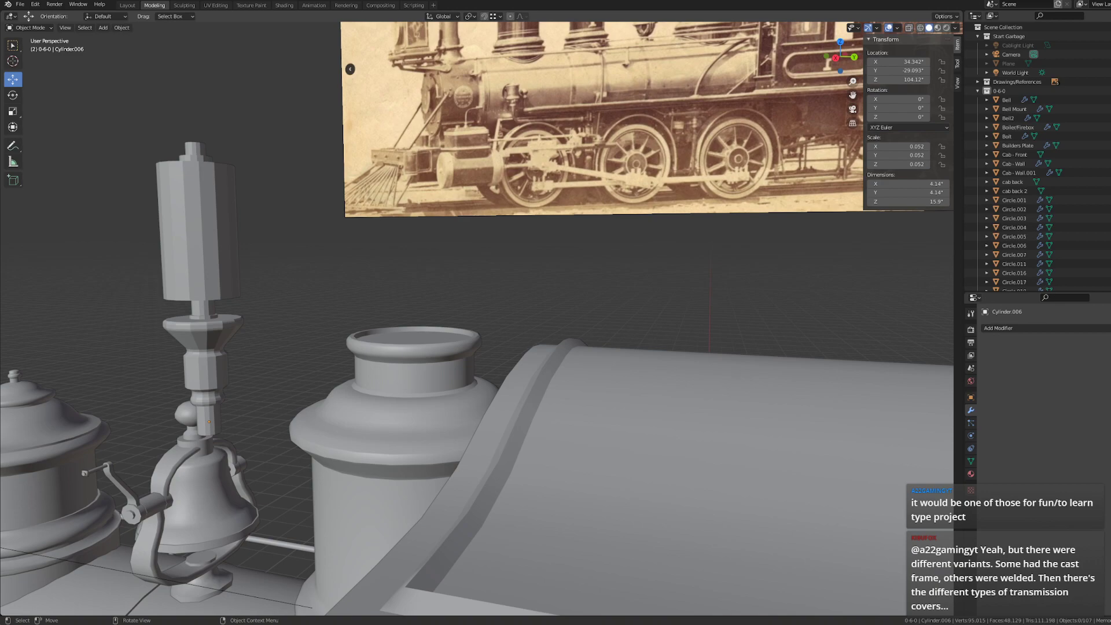
middle_click_drag(629, 346, 602, 345)
- Delete the end face on the underside of the whistle's stem
middle_click_drag(354, 345, 524, 275, "shift")
middle_click_drag(418, 285, 459, 139)
left_click(410, 132)
key("Tab")
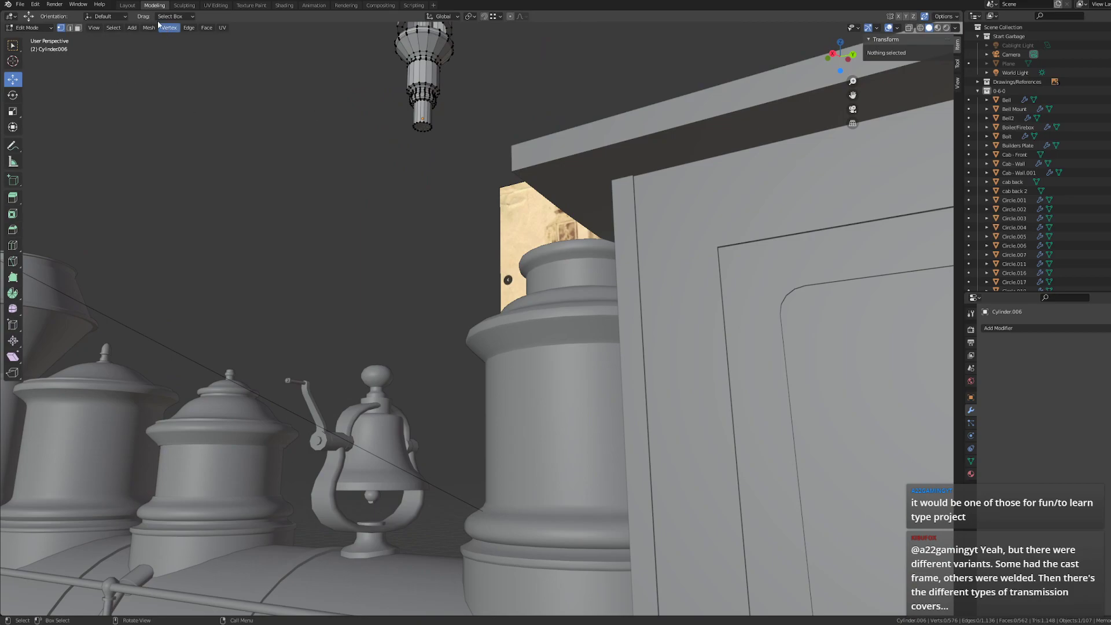
left_click(78, 28)
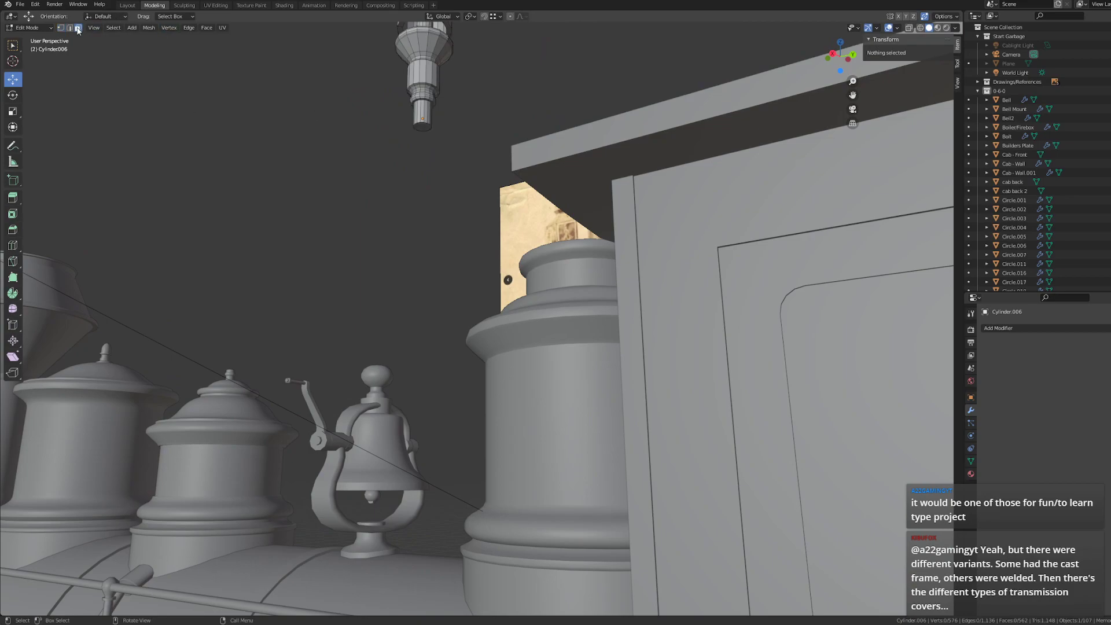
left_click(424, 128)
middle_click_drag(479, 141, 484, 151)
key("x")
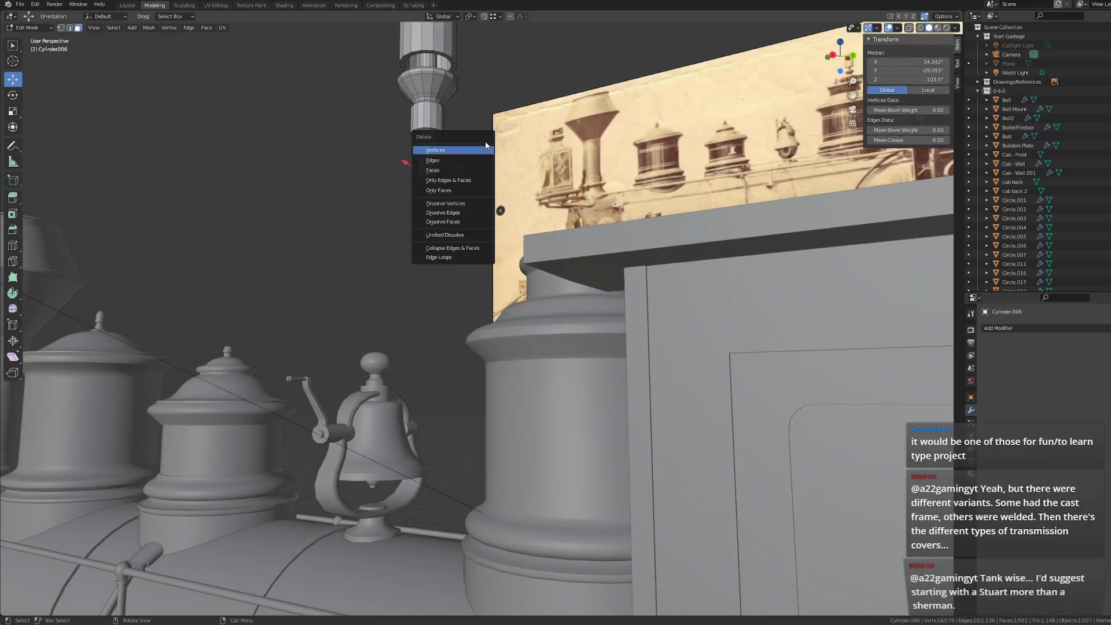
key("x")
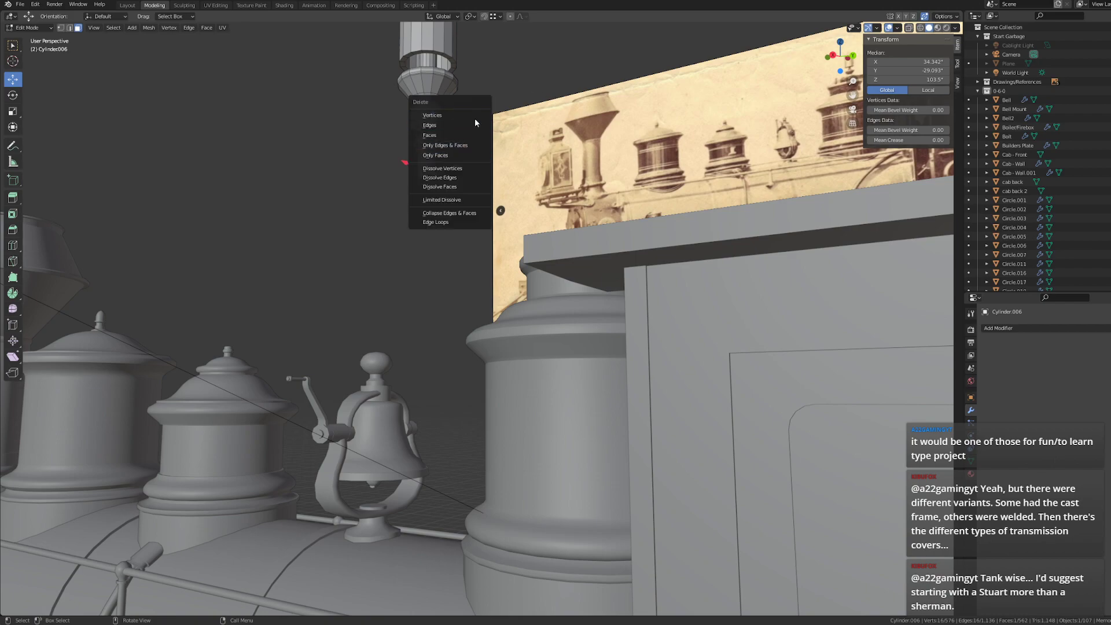
left_click(460, 138)
- Examine the whistle from several angles around the locomotive and cab, including its cylinder and finial from above
middle_click_drag(418, 224, 490, 195)
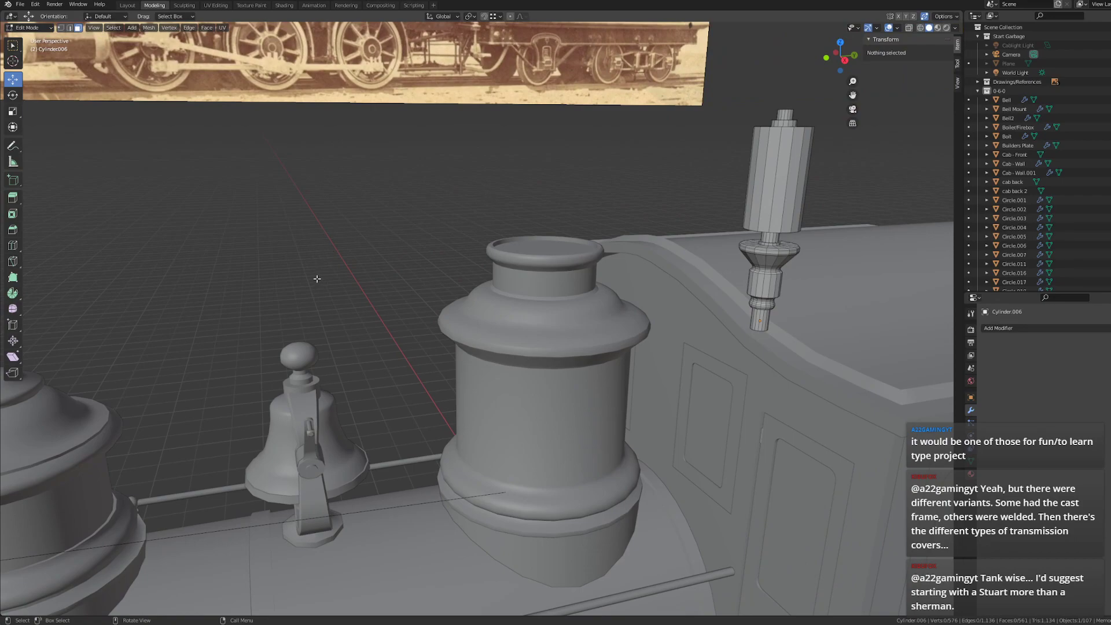
middle_click_drag(488, 317, 449, 344)
scroll(429, 301, "down", 4)
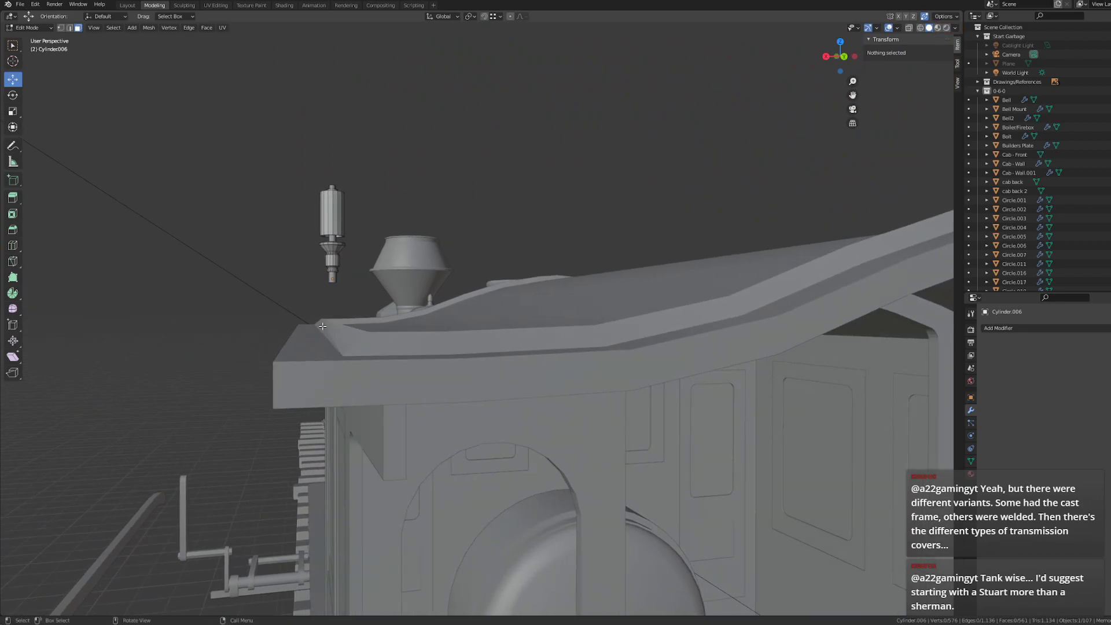
middle_click_drag(336, 341, 477, 380)
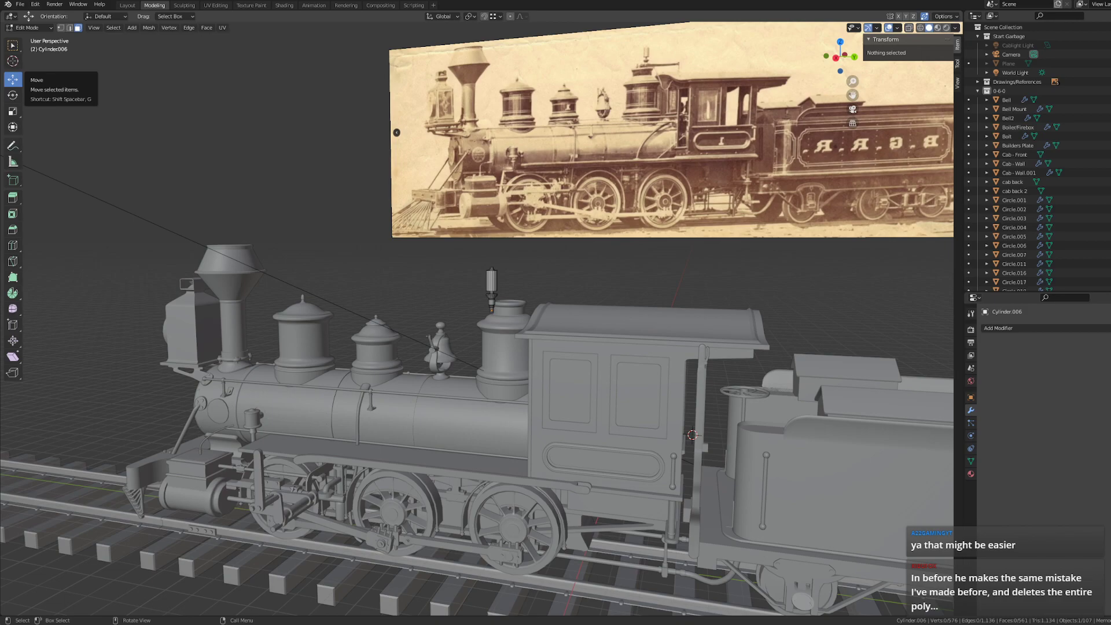
scroll(388, 328, "up", 5)
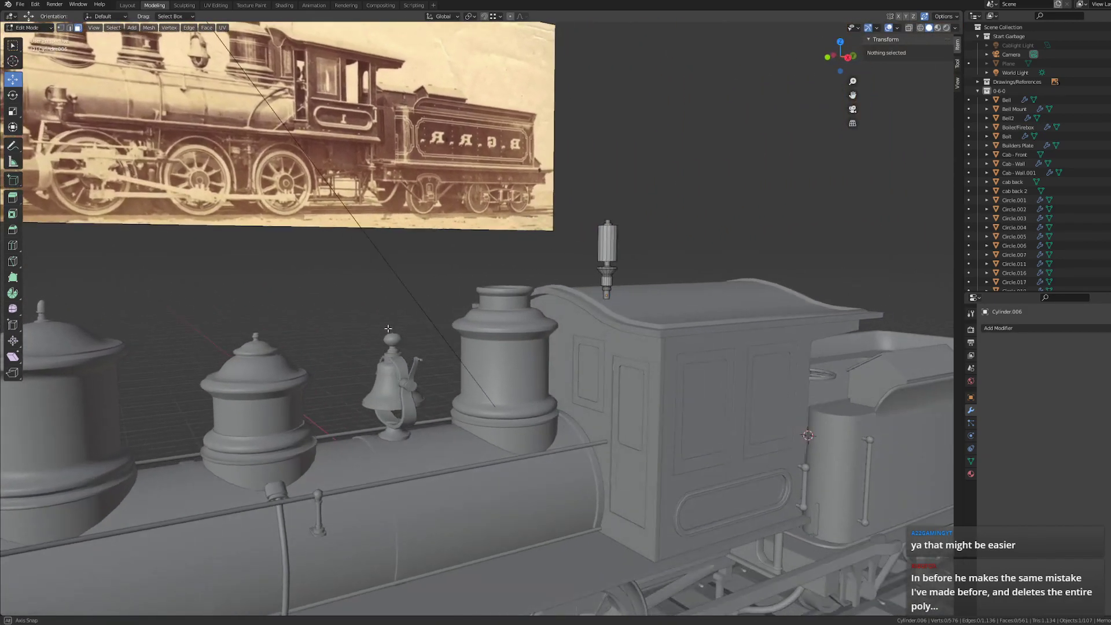
middle_click_drag(388, 328, 279, 336)
scroll(441, 217, "up", 6)
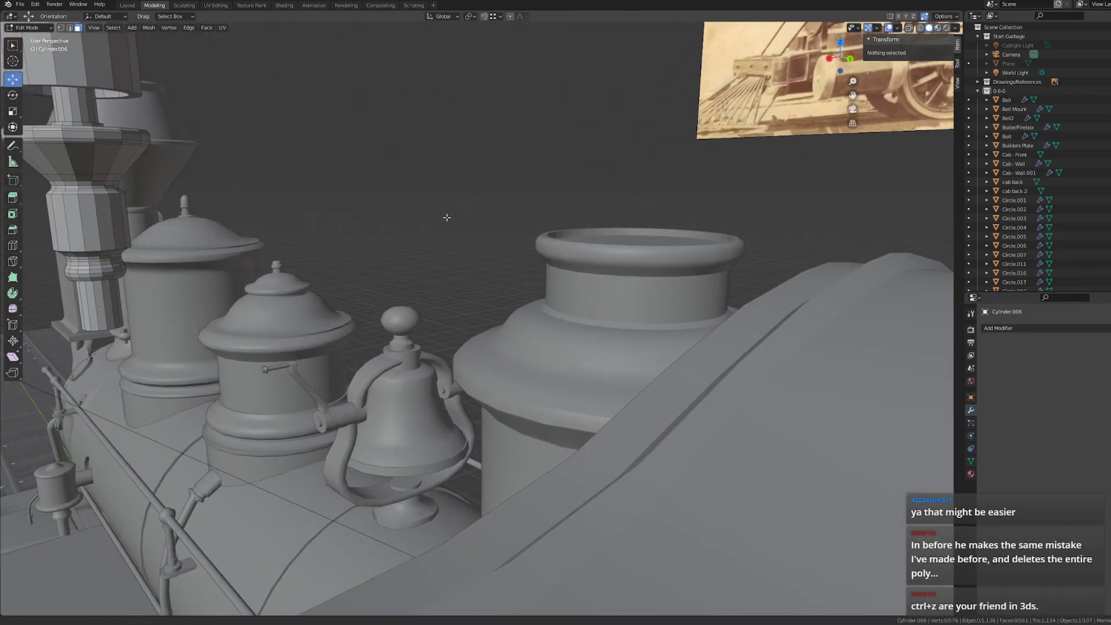
middle_click_drag(447, 218, 630, 306, "shift")
middle_click_drag(564, 345, 465, 390)
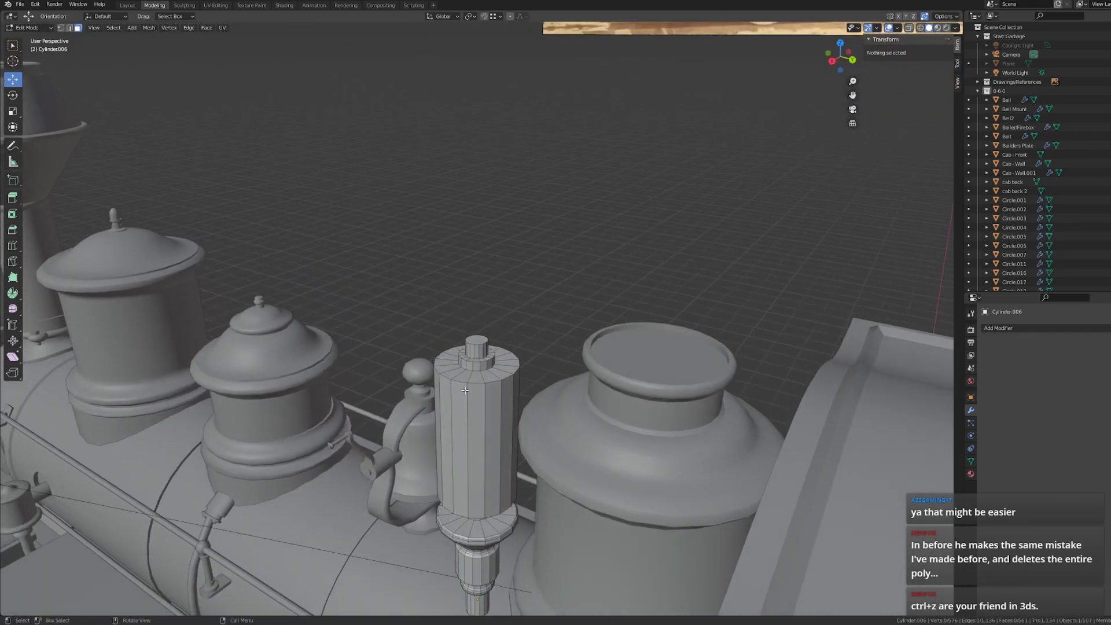
- Inspect the whistle mesh, including the face on top of its finial, from above the domes and against the reference photo
left_click(468, 355)
scroll(570, 399, "down", 3)
middle_click_drag(570, 400, 603, 370)
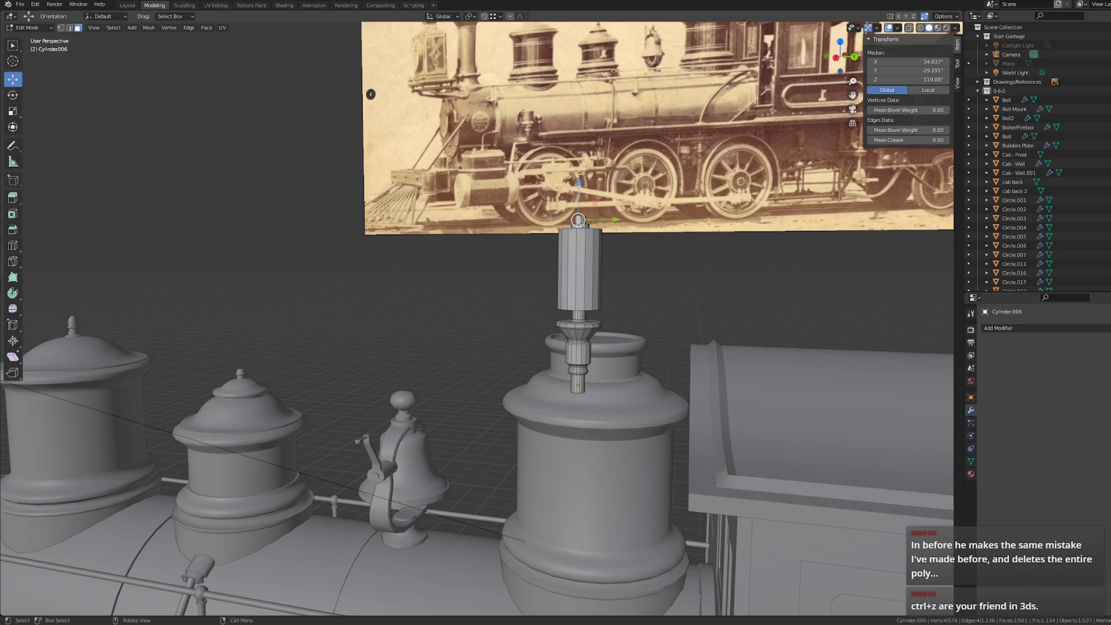
middle_click_drag(489, 208, 446, 215)
left_click(457, 169)
scroll(497, 275, "up", 4)
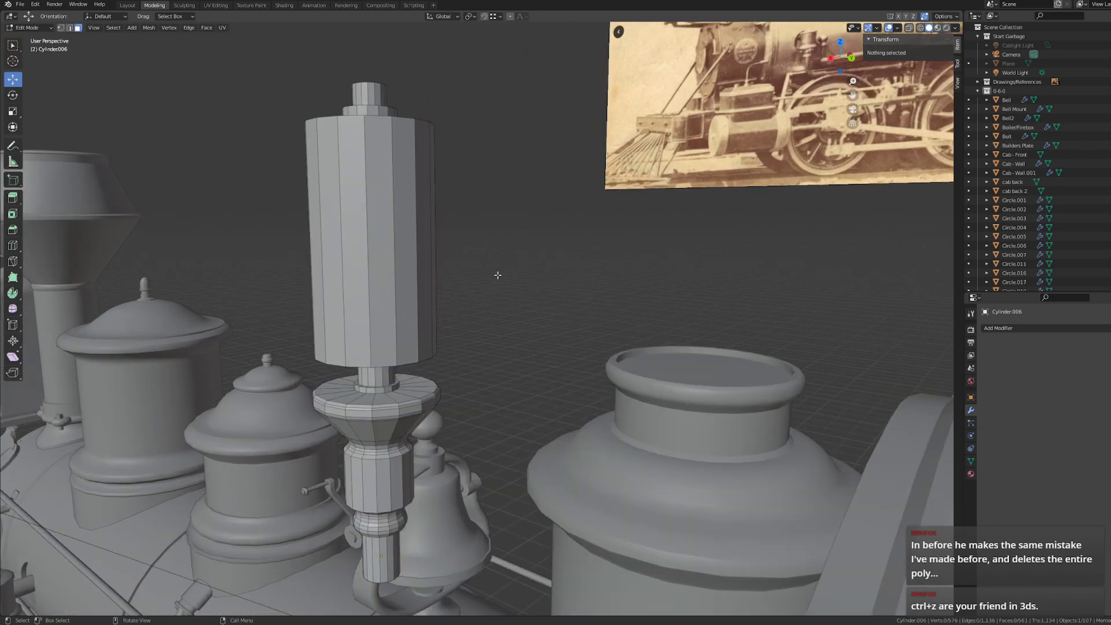
scroll(497, 275, "down", 5)
middle_click_drag(497, 258, 545, 296)
- Leave mesh editing and shade the whistle smooth
key("Tab")
middle_click_drag(477, 260, 569, 236)
scroll(541, 247, "up", 4)
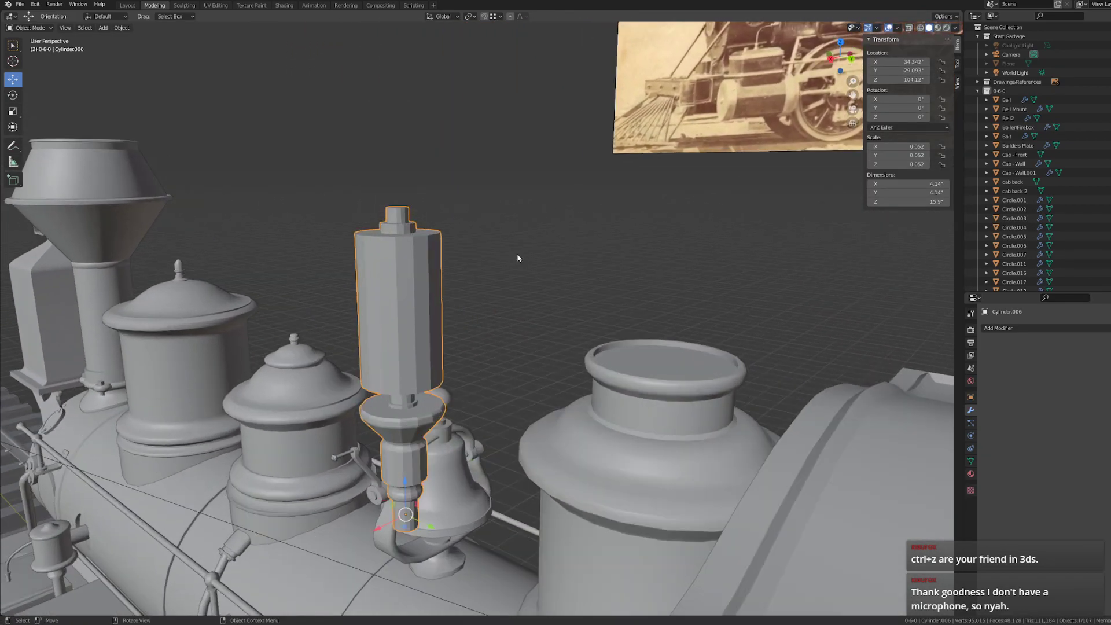
right_click(405, 277)
left_click(405, 278)
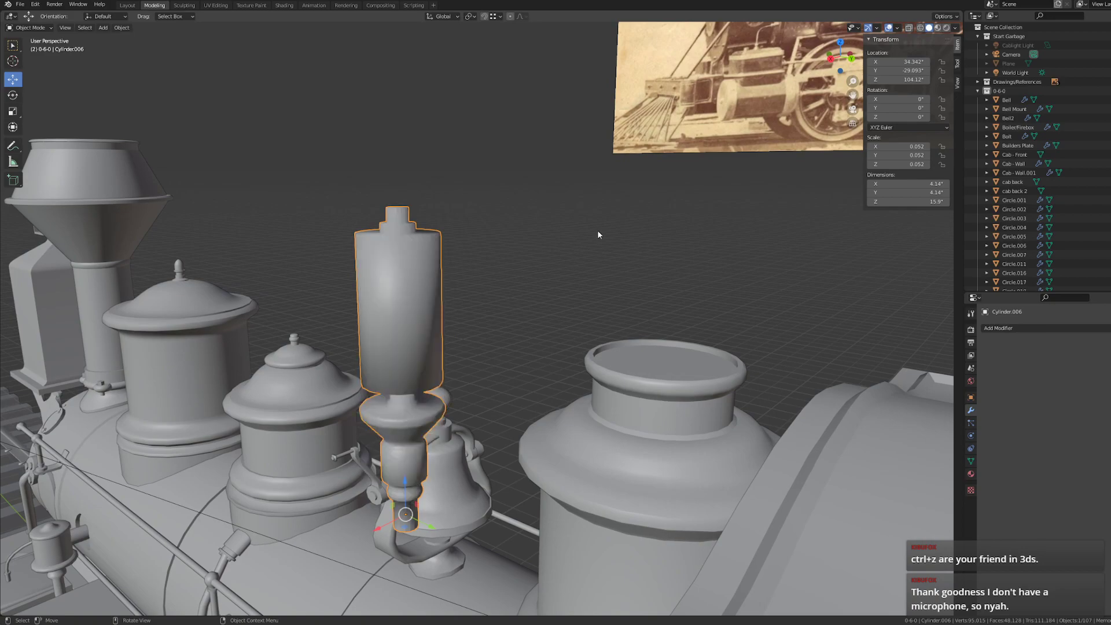
- Add an Edge Split modifier to the whistle and check its shading from below and beside the dome
middle_click_drag(577, 230, 625, 240)
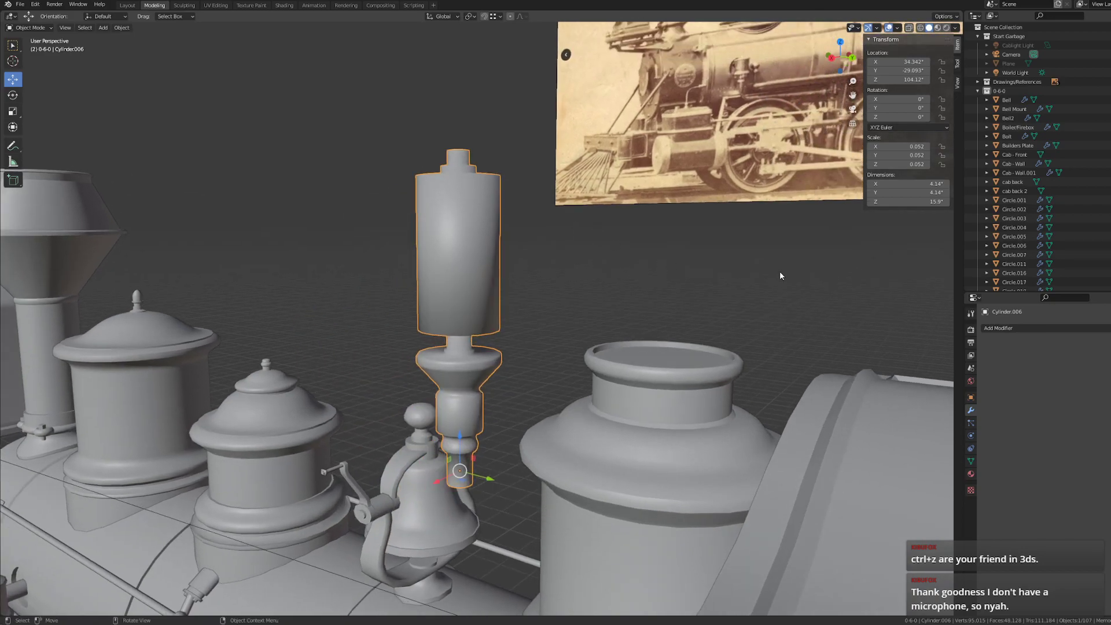
left_click(998, 328)
left_click(987, 402)
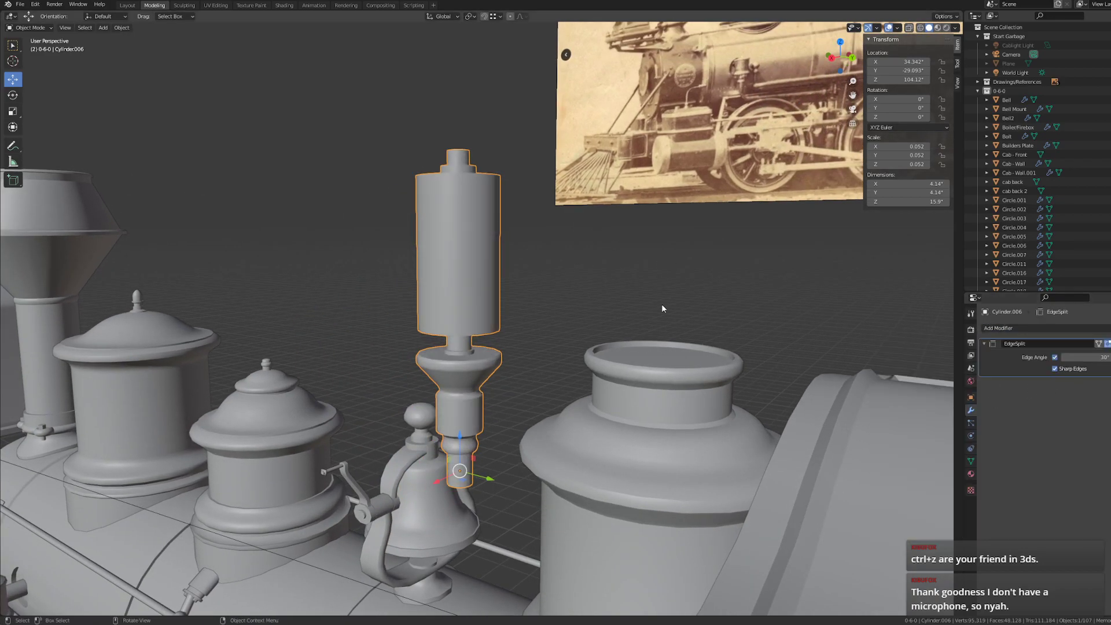
middle_click_drag(596, 283, 585, 237)
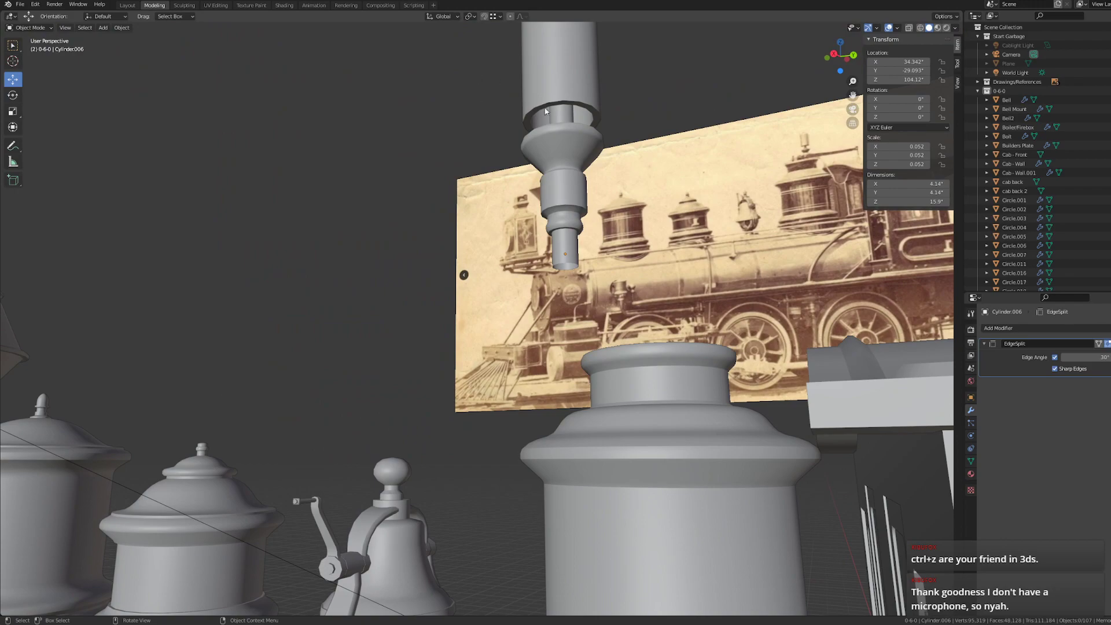
middle_click_drag(577, 164, 538, 251)
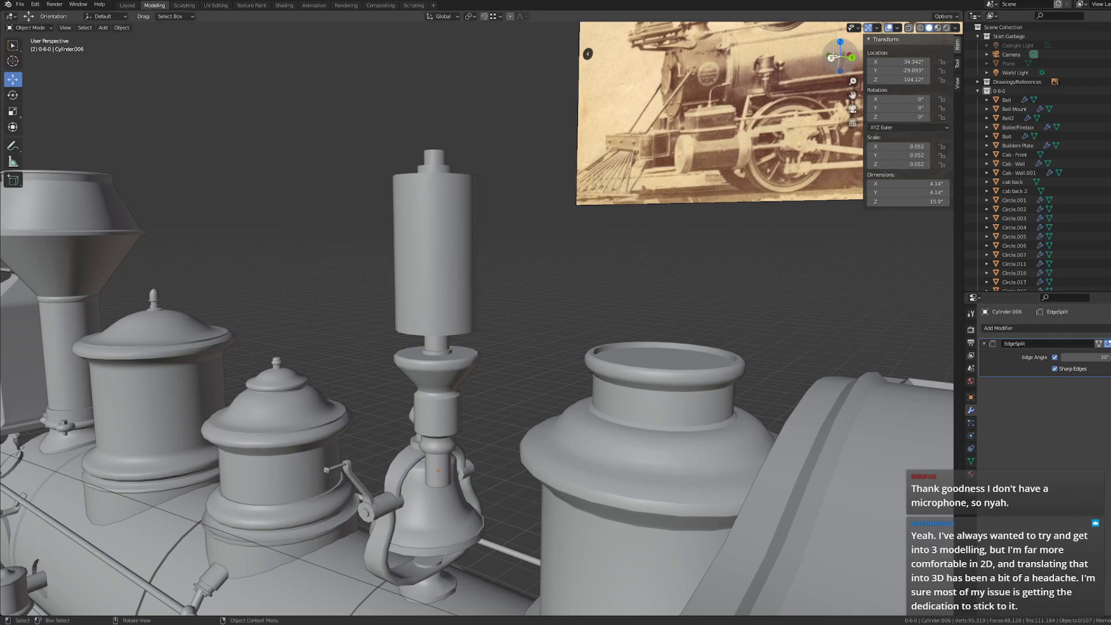
- Show the meshes of all objects in edge-select editing over the drawing in right orthographic view, with X-ray and material preview shading
left_click(831, 58)
scroll(702, 221, "down", 10)
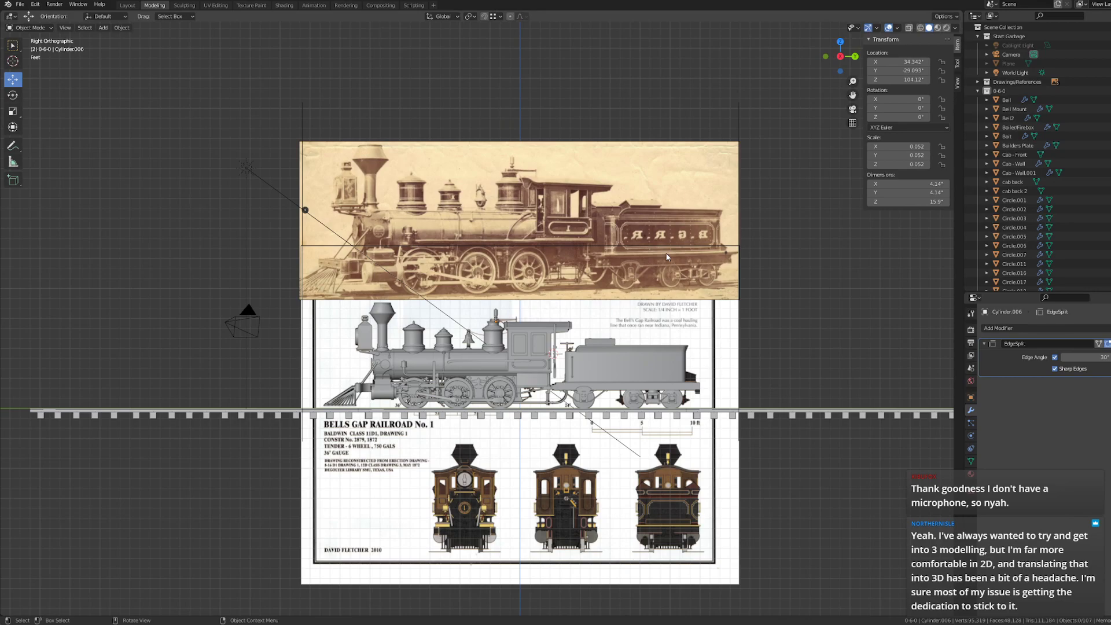
scroll(667, 257, "up", 8)
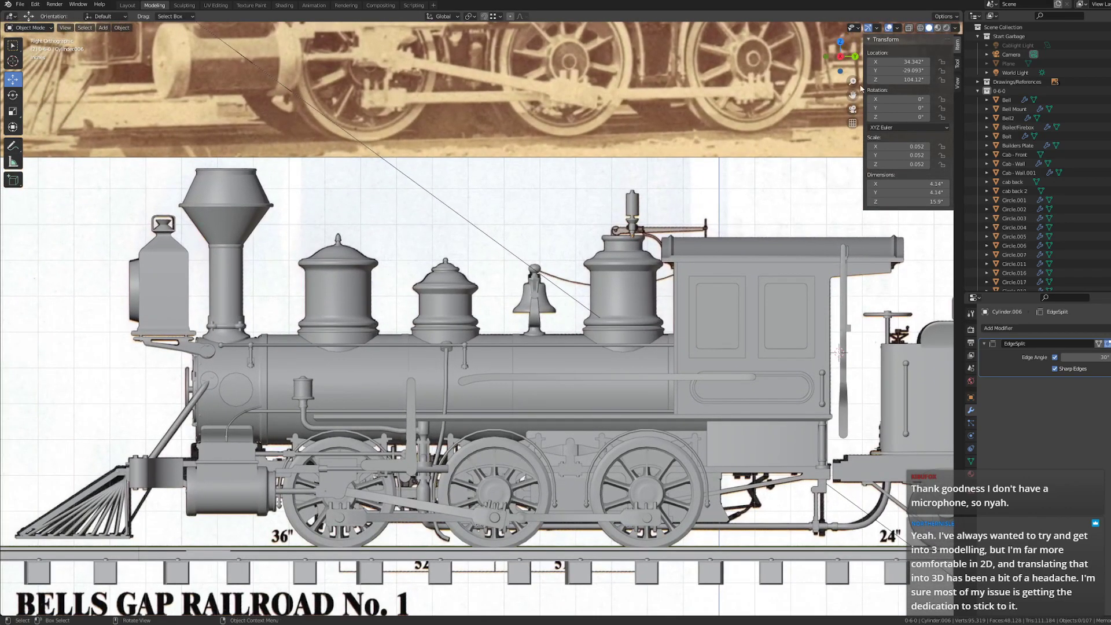
key("a")
key("Tab")
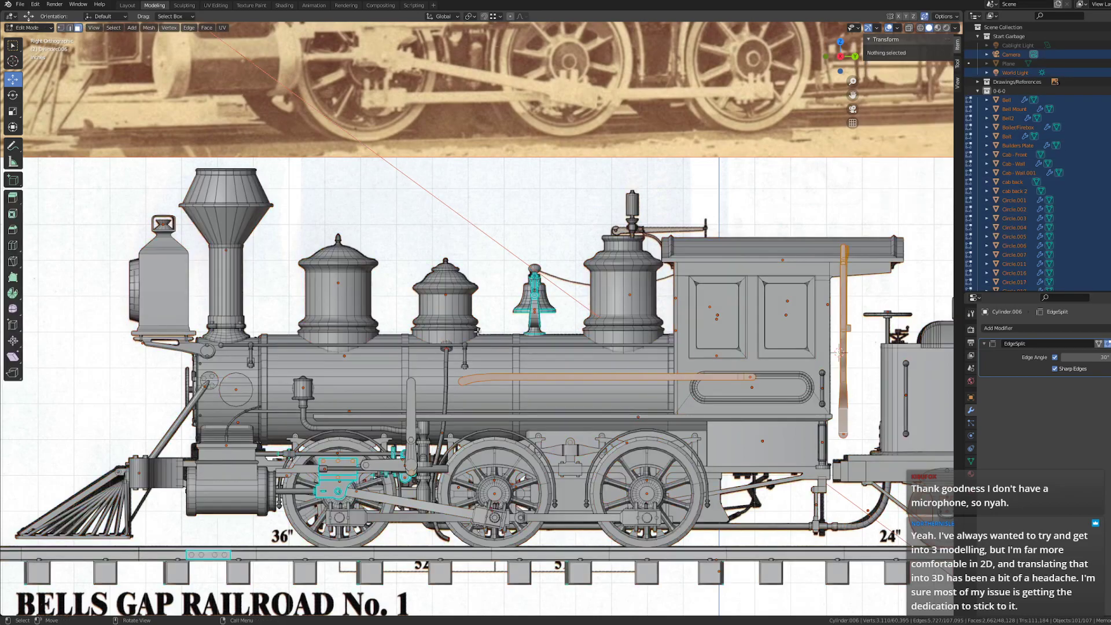
key("2")
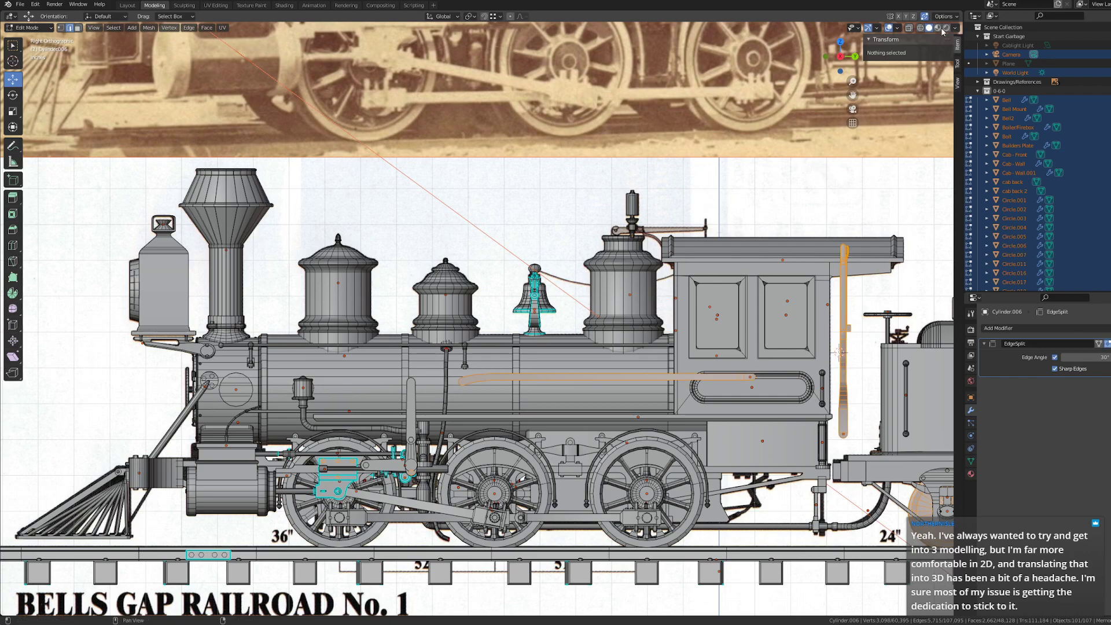
left_click(909, 29)
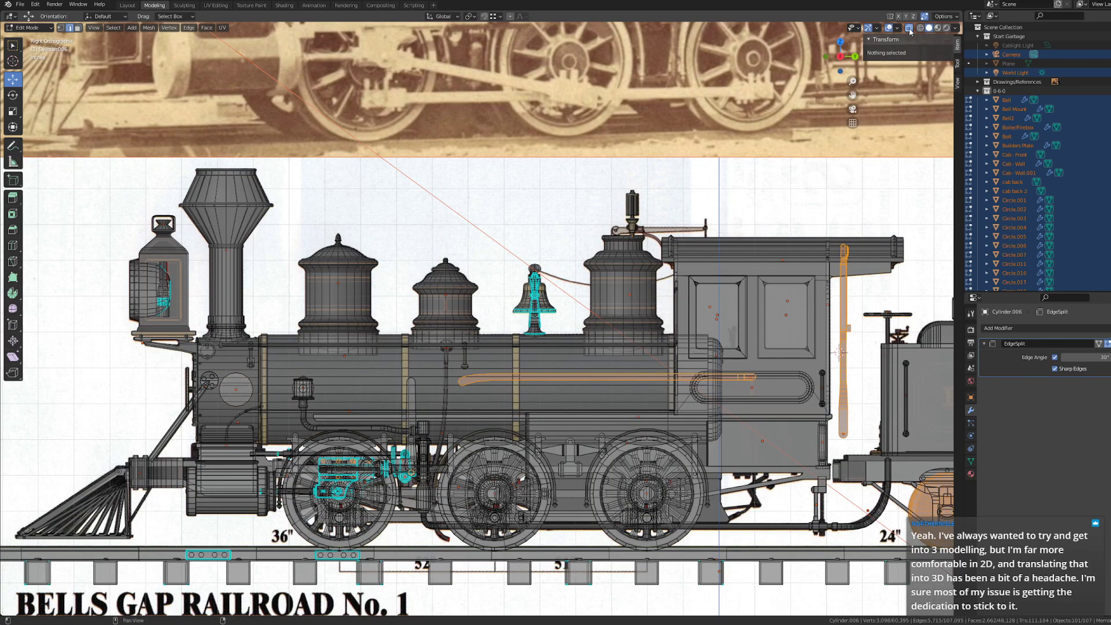
left_click(937, 28)
- Compare the locomotive and tender wireframes with the reference drawing, including the driving wheel under the cab
middle_click_drag(563, 348, 544, 296, "shift")
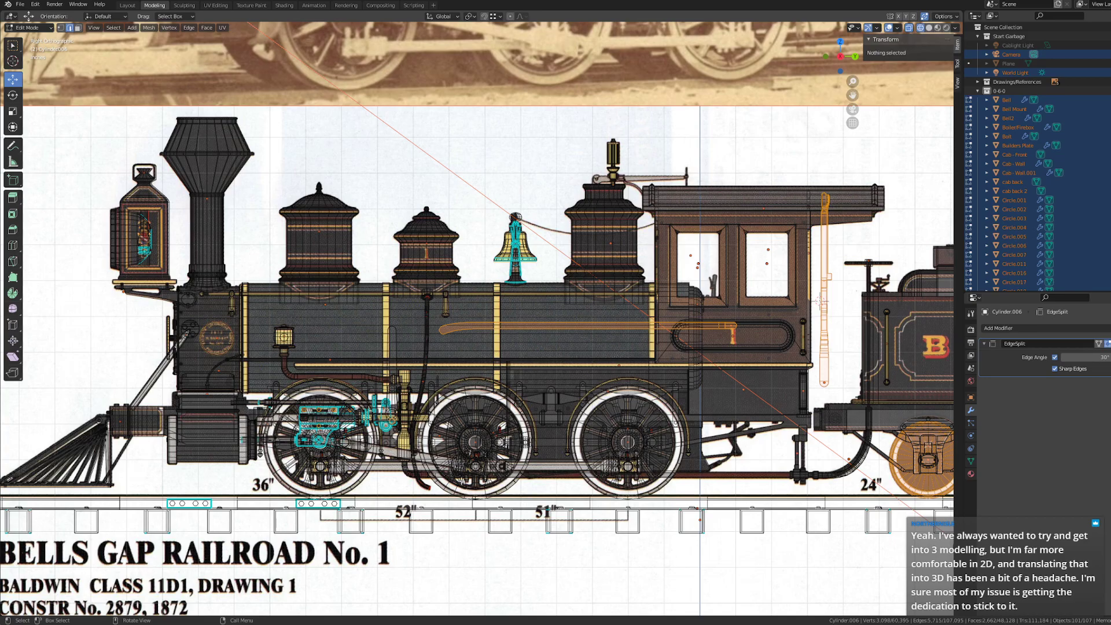
scroll(478, 483, "down", 1)
scroll(521, 481, "down", 4)
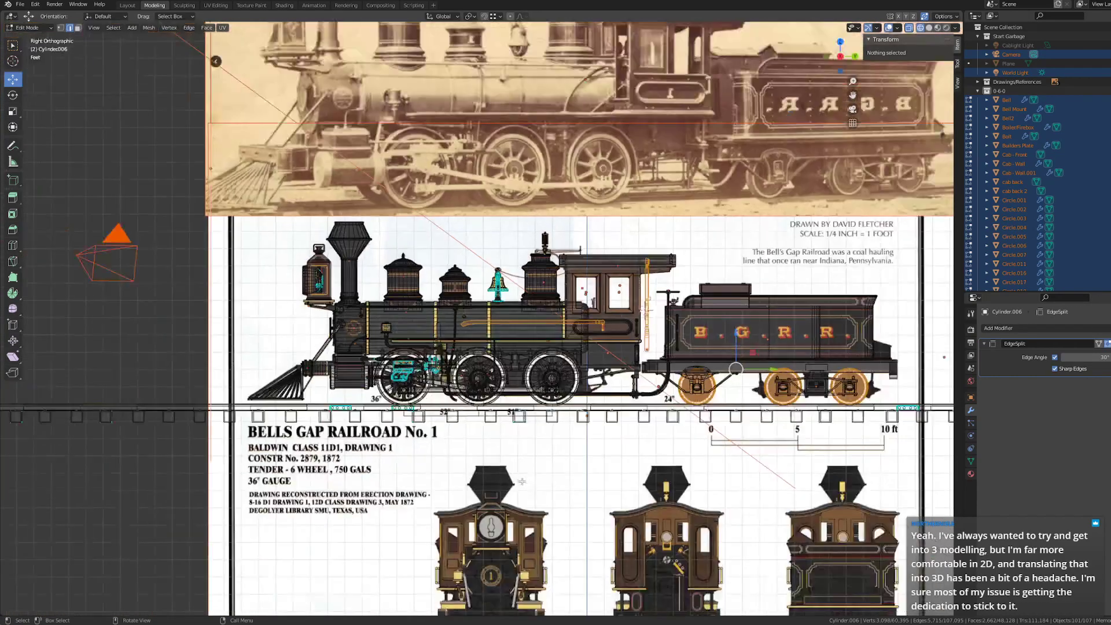
scroll(478, 376, "up", 10)
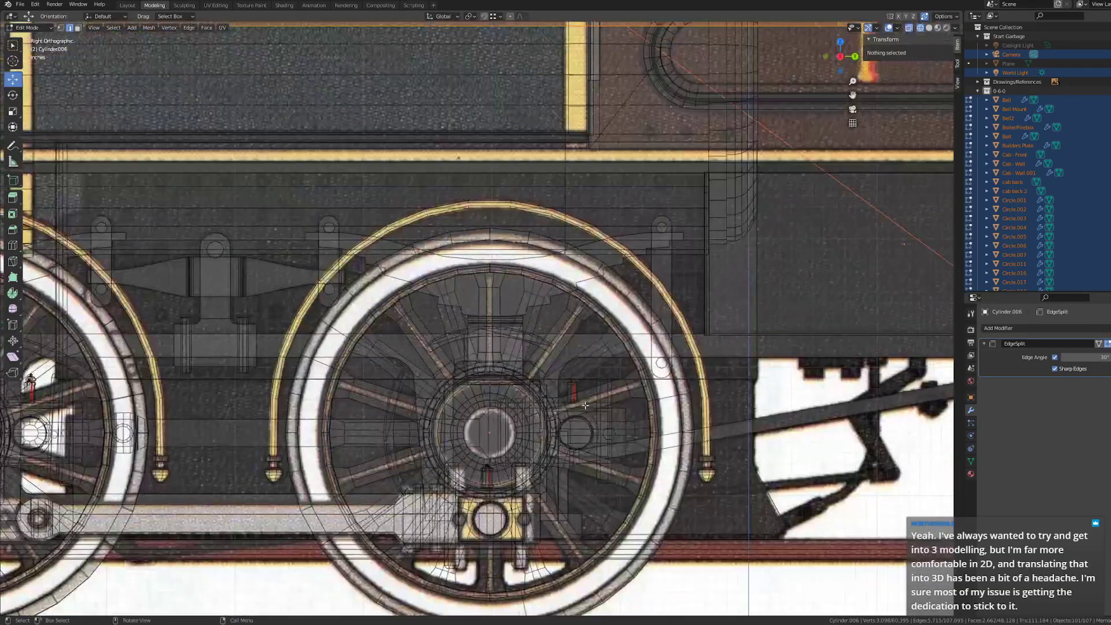
middle_click_drag(585, 406, 569, 364, "shift")
- Return to opaque solid shading and leave mesh editing with nothing selected
left_click(928, 28)
middle_click_drag(683, 254, 619, 295)
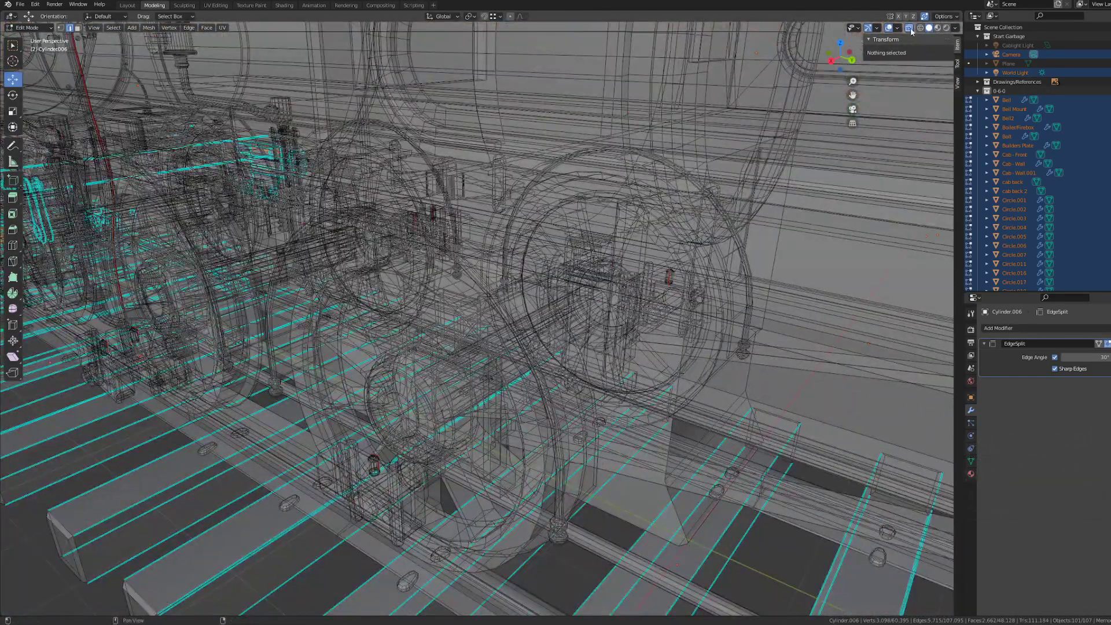
left_click(908, 28)
middle_click_drag(462, 549, 460, 447)
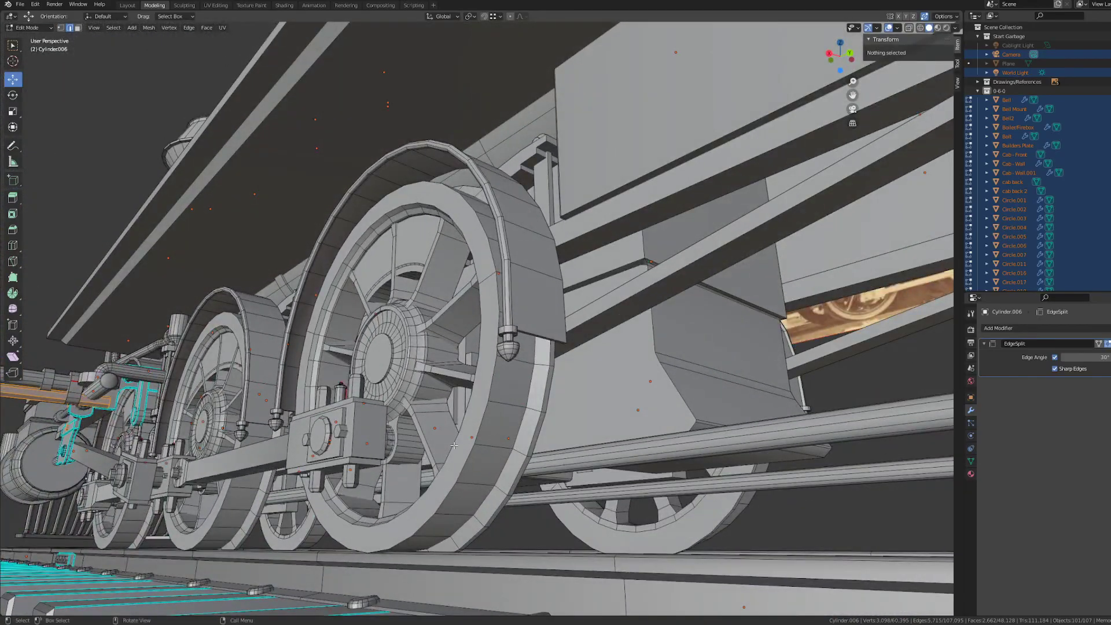
key("Tab")
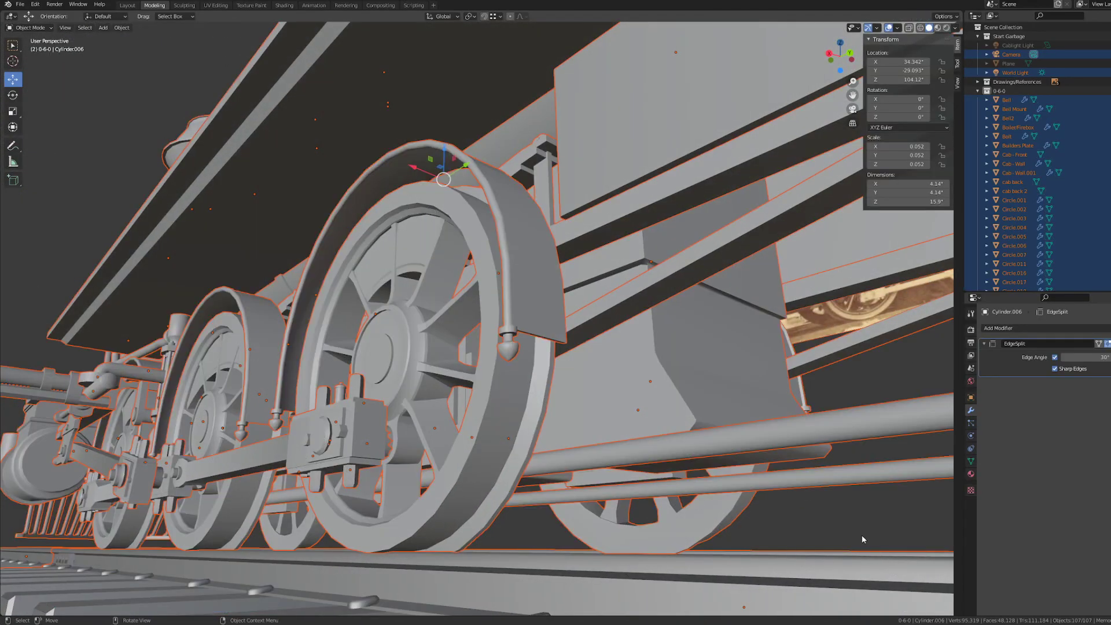
key("alt+a")
- Examine the driving wheels, side rods, fenders and spring hangers along the locomotive's running gear
middle_click_drag(664, 474, 510, 422)
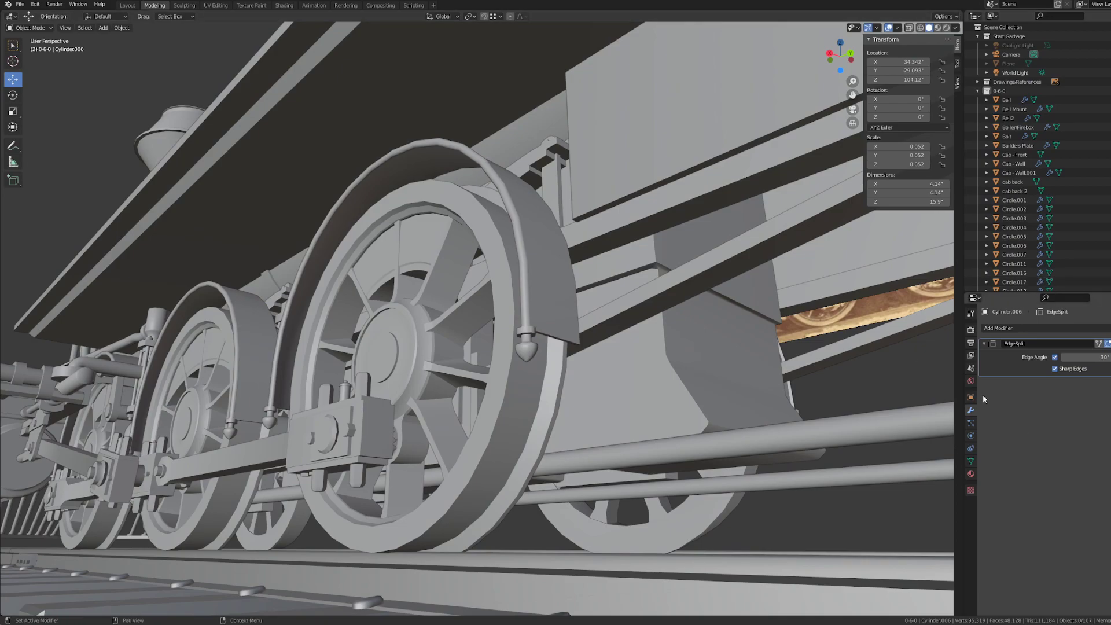
scroll(44, 370, "down", 5)
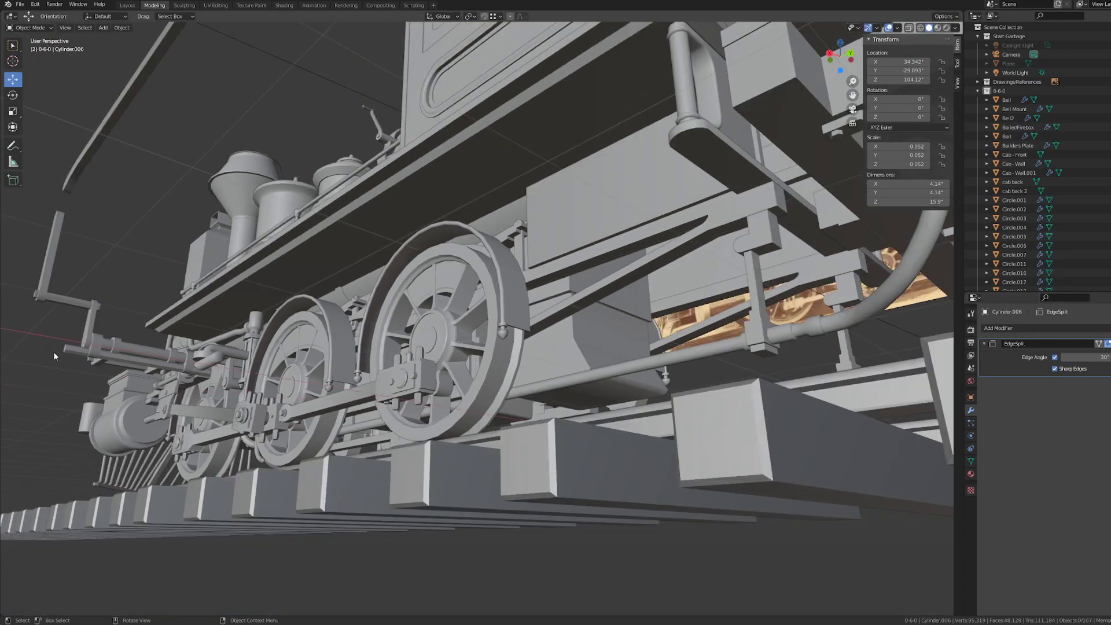
middle_click_drag(51, 329, 487, 368)
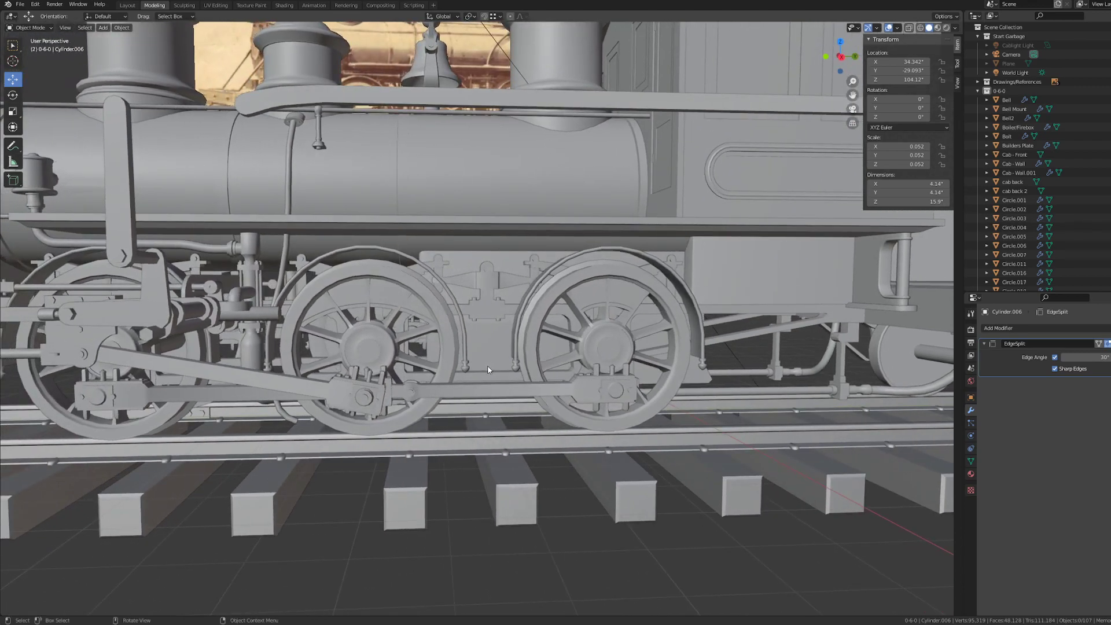
scroll(483, 367, "down", 2)
middle_click_drag(483, 367, 538, 364)
middle_click_drag(599, 347, 530, 367)
scroll(551, 362, "up", 4)
scroll(551, 370, "up", 2)
scroll(541, 357, "up", 3)
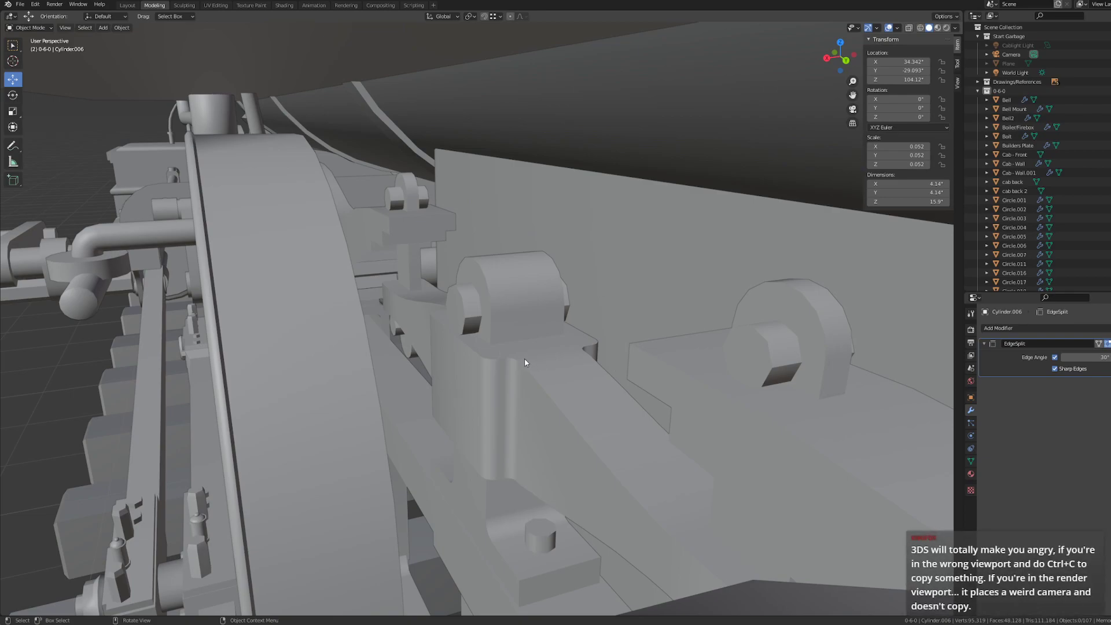
scroll(489, 404, "down", 8)
middle_click_drag(487, 402, 471, 373)
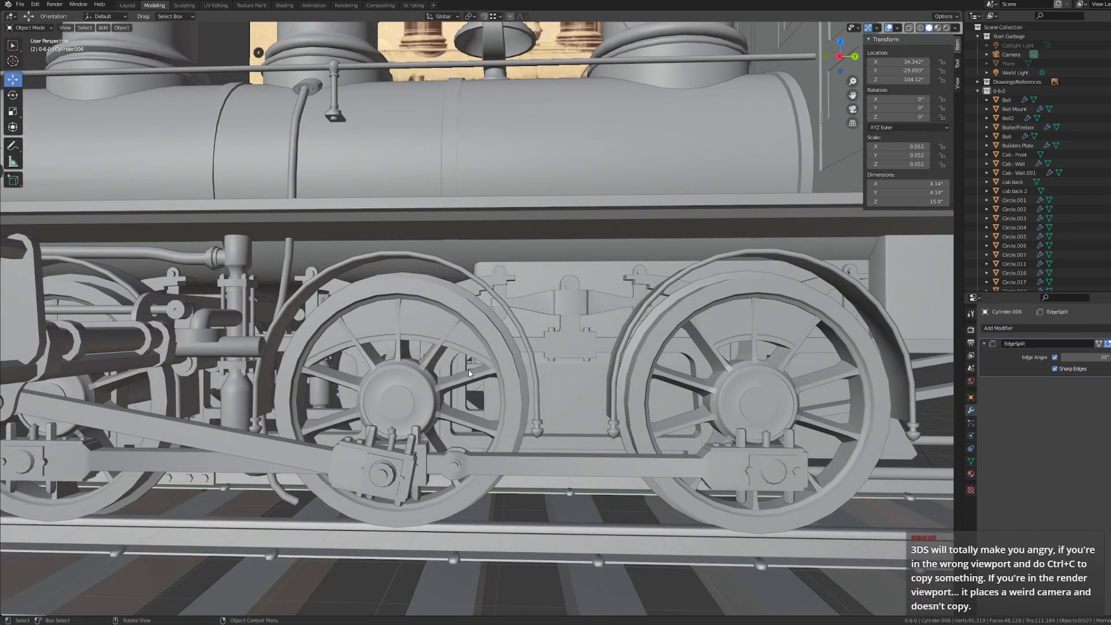
- Check the locomotive's framing through the scene camera and look briefly at the Rendering workspace before returning to modelling
scroll(469, 371, "down", 10)
middle_click_drag(469, 371, 443, 333)
key("KP_0")
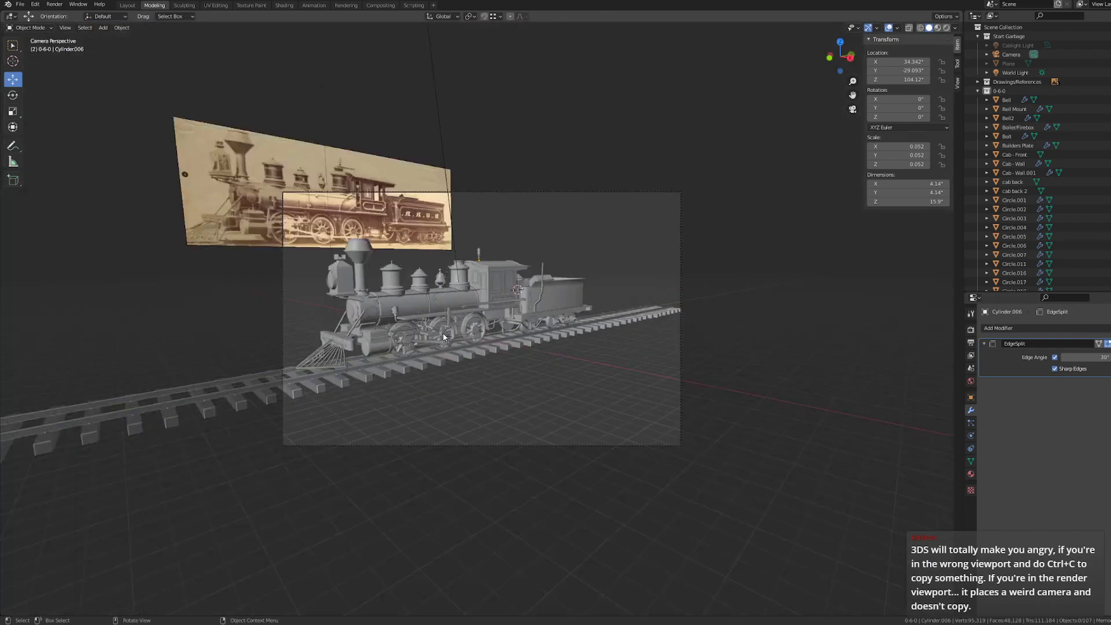
key("KP_0")
scroll(579, 377, "up", 1)
middle_click_drag(599, 460, 543, 446)
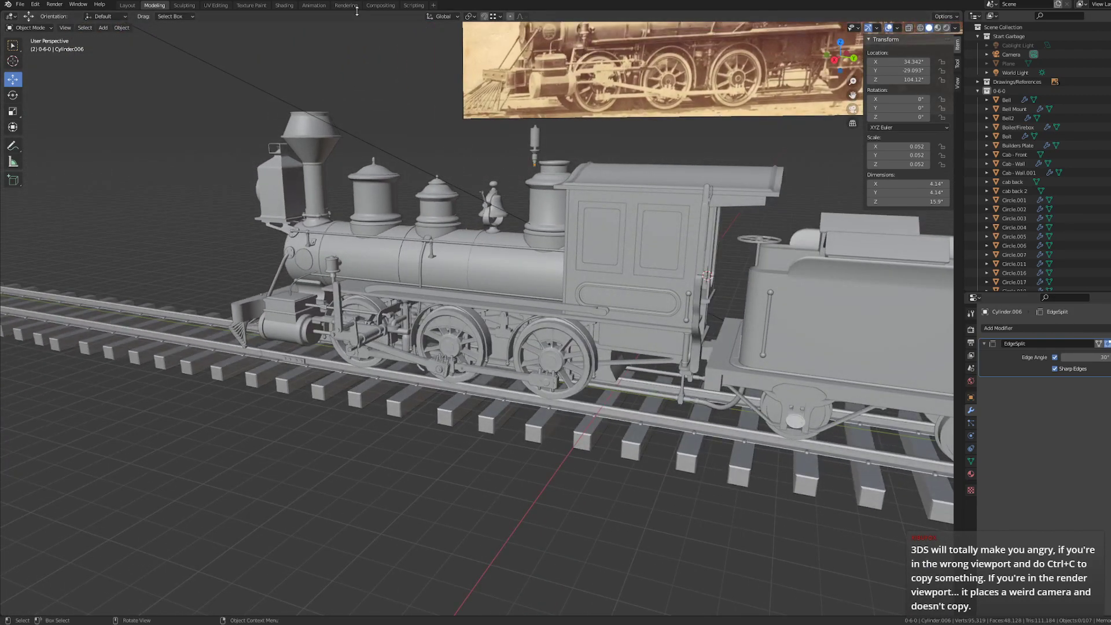
left_click(346, 5)
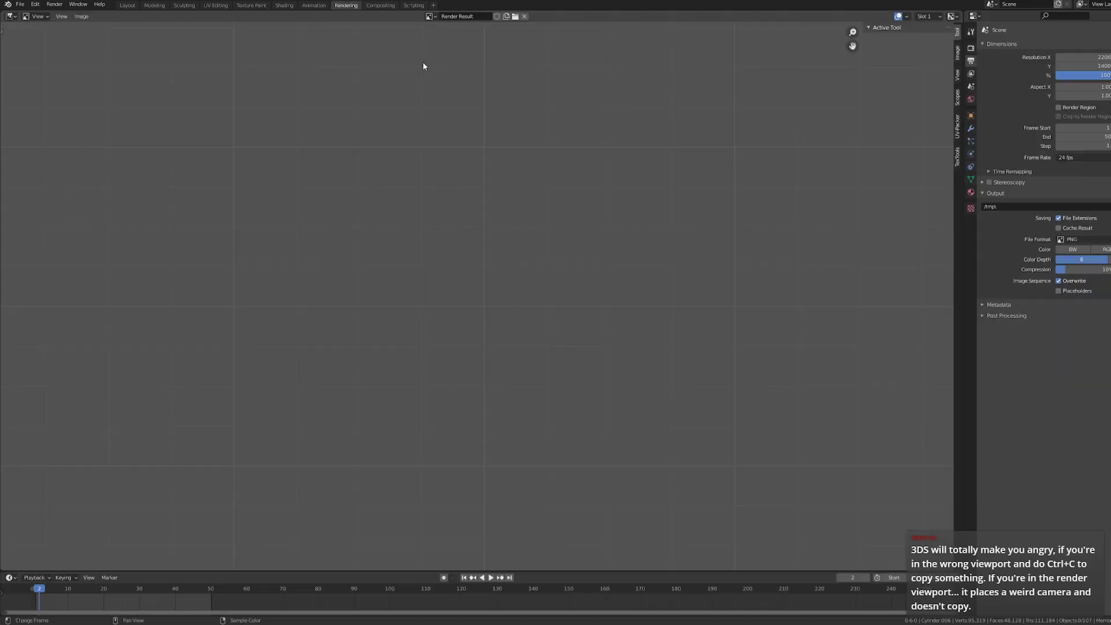
left_click(154, 5)
- Examine the valve gear, wheels and underside of the frame around the locomotive
scroll(284, 233, "up", 5)
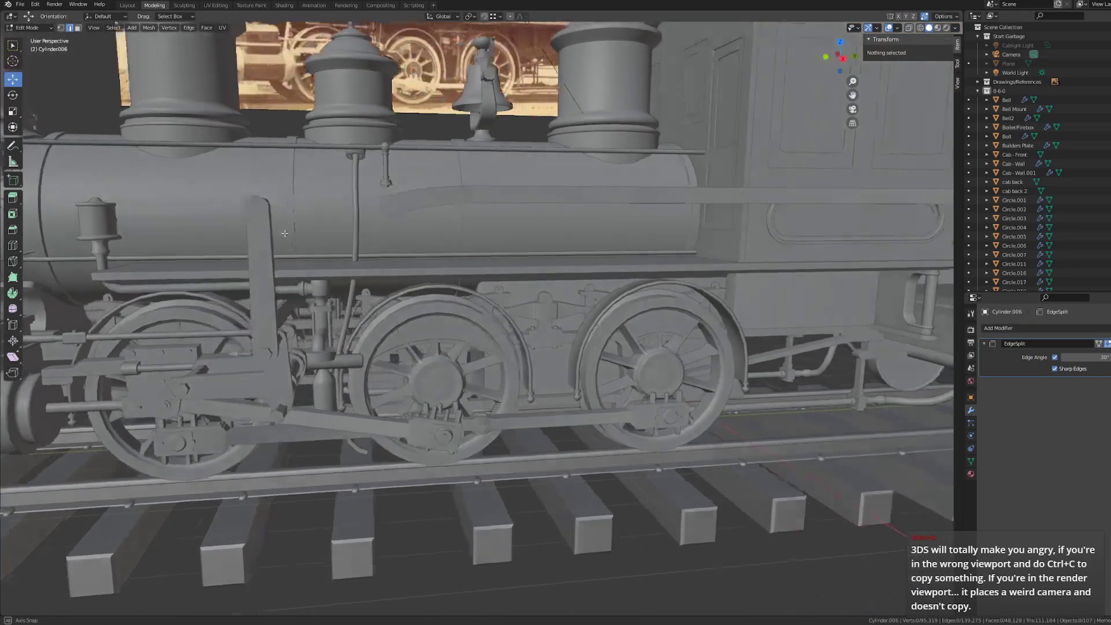
middle_click_drag(285, 233, 405, 289)
scroll(324, 252, "down", 5)
scroll(439, 324, "up", 4)
middle_click_drag(468, 345, 343, 441)
scroll(424, 310, "down", 2)
middle_click_drag(534, 405, 541, 463)
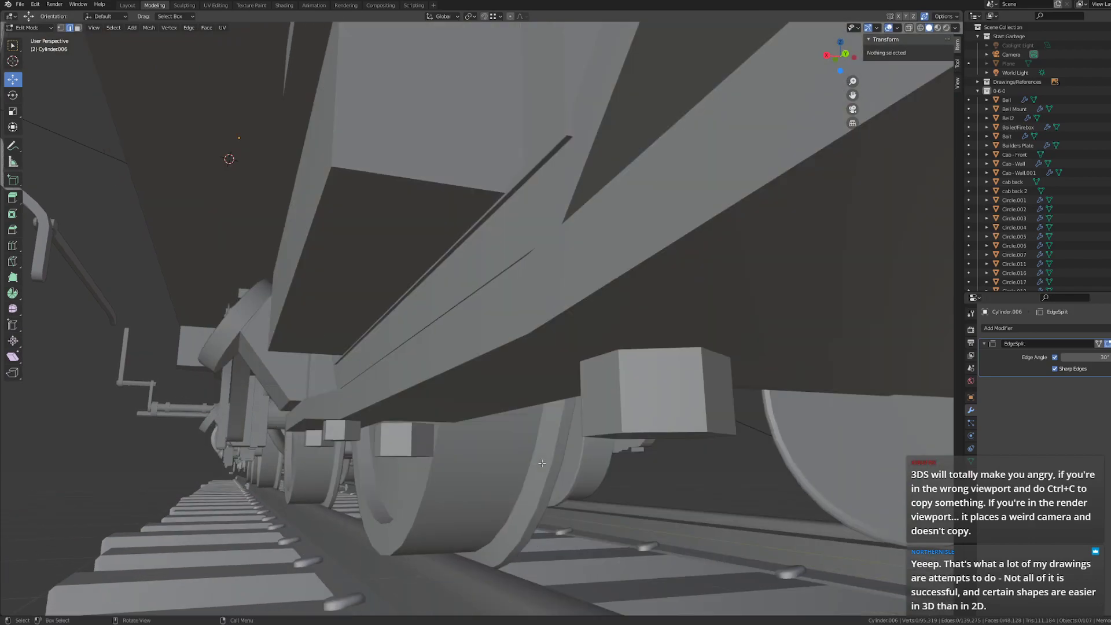
scroll(437, 430, "down", 6)
middle_click_drag(437, 429, 497, 451)
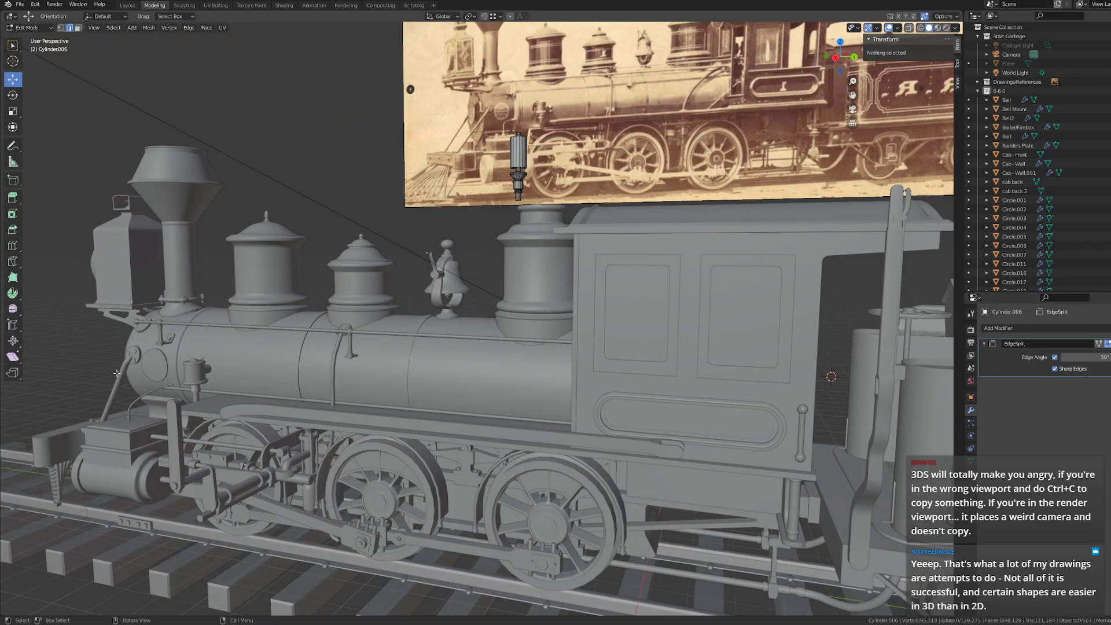
- Examine the domes, bell and boiler piping, and the overall model with its cab and tender
scroll(372, 391, "up", 6)
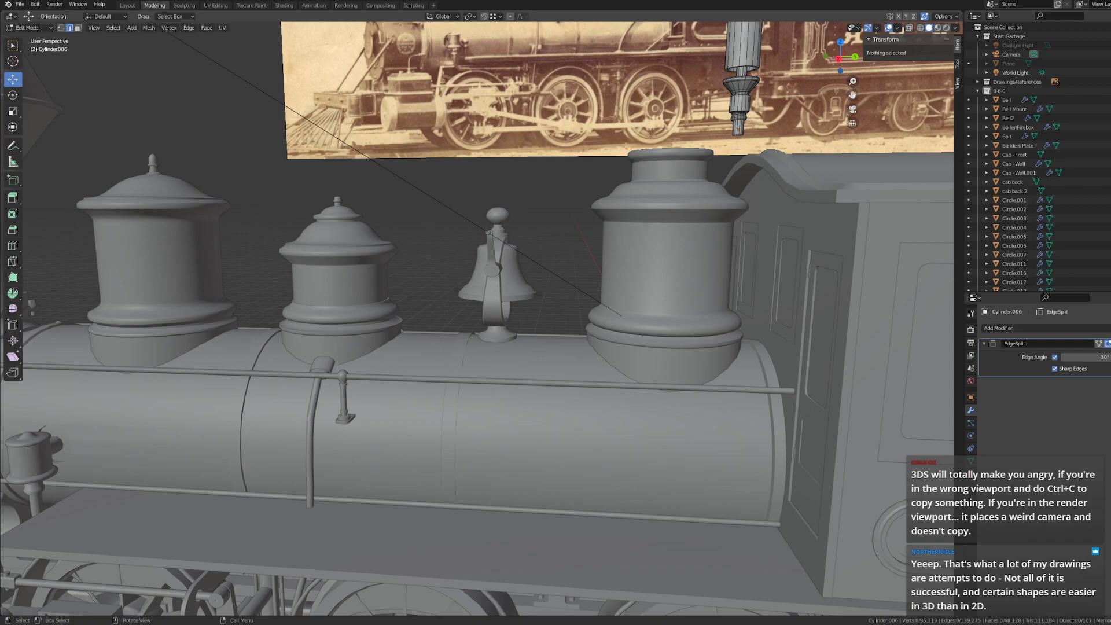
scroll(303, 364, "down", 4)
middle_click_drag(304, 362, 405, 367)
scroll(405, 367, "down", 2)
scroll(563, 359, "up", 12)
scroll(573, 355, "down", 15)
middle_click_drag(675, 407, 656, 425)
scroll(700, 414, "up", 5)
- Leave mesh editing and save the Bell'sGap0-6-0.blend file
key("Tab")
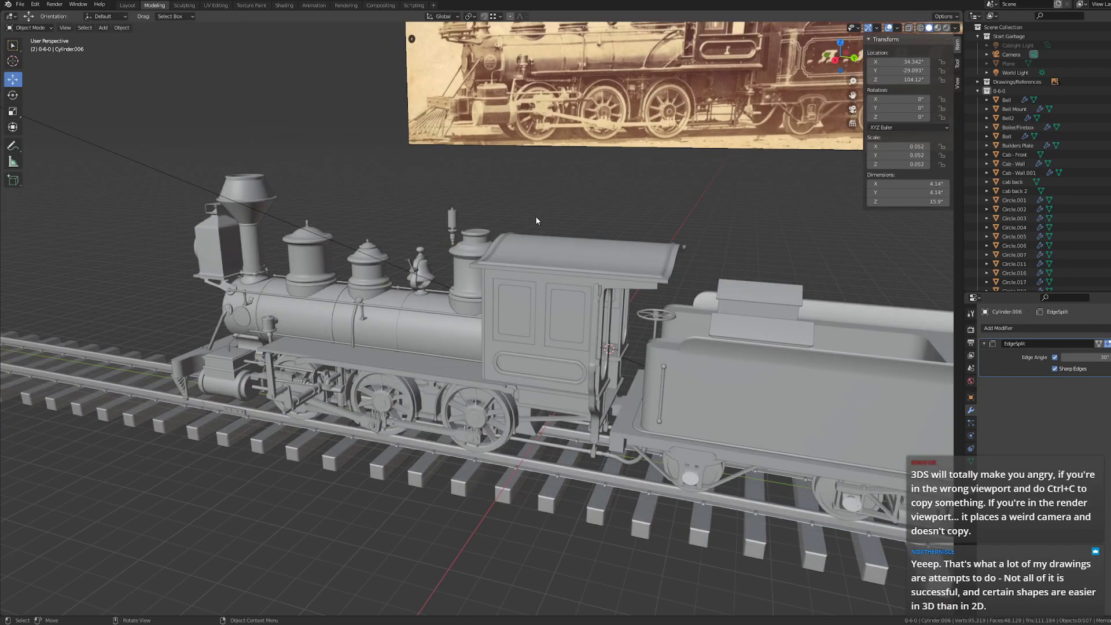
left_click(20, 4)
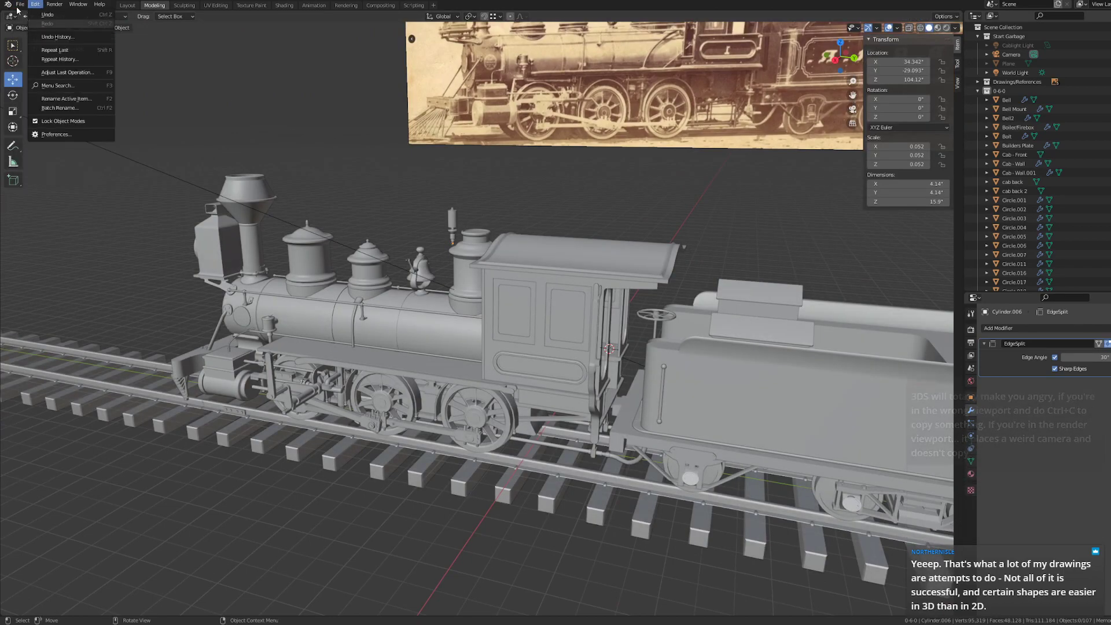
left_click(20, 3)
left_click(20, 4)
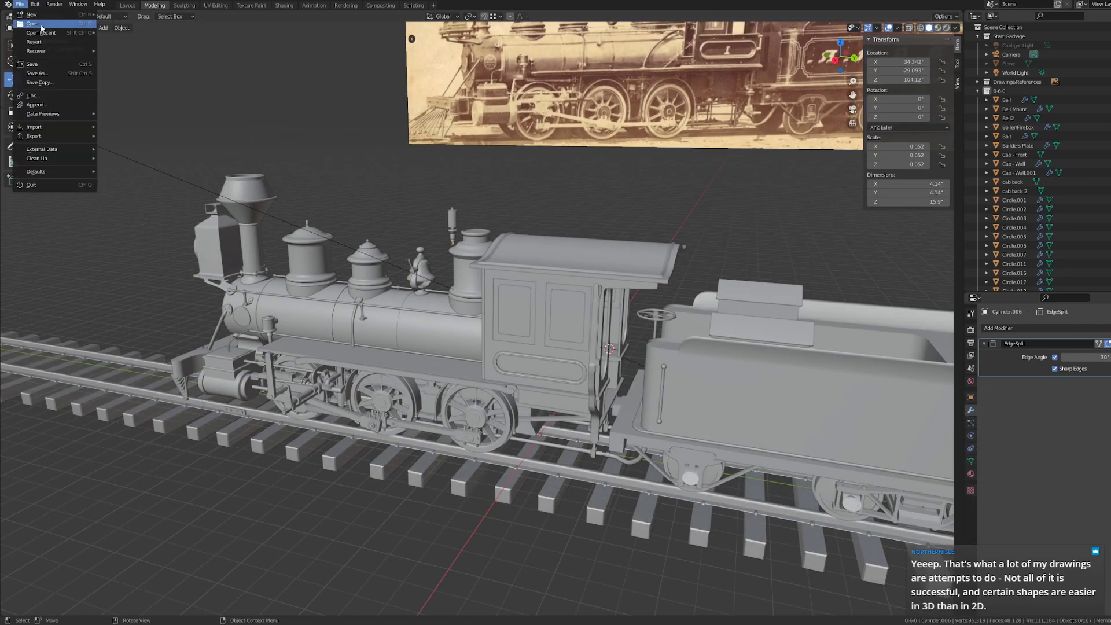
left_click(37, 67)
- Open the recent file k27.blend and switch the model from mesh editing to Object Mode
left_click(20, 4)
mouse_move(55, 34)
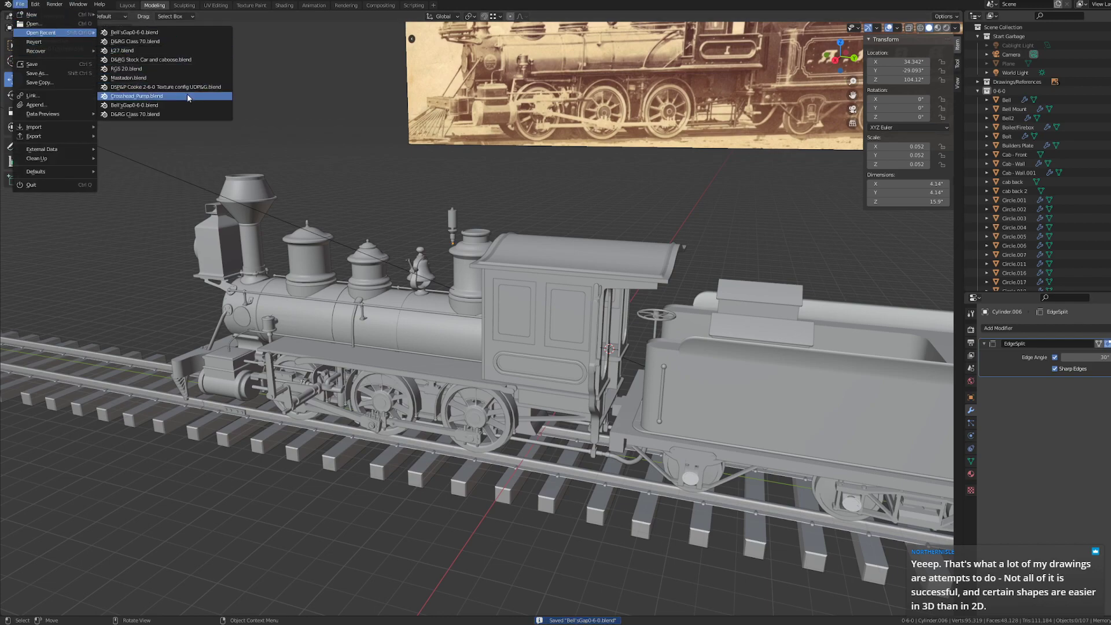
left_click(156, 41)
scroll(596, 200, "down", 6)
middle_click_drag(715, 408, 685, 423)
key("Tab")
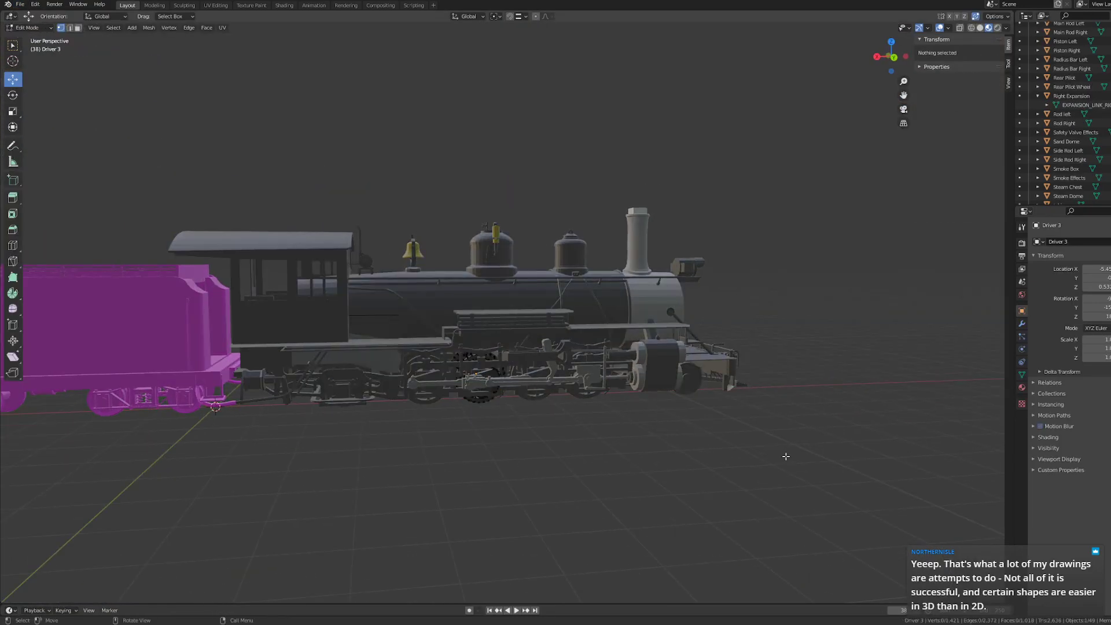
key("Tab")
- Select the entire K27 locomotive and tender and rotate them about 180 degrees around the vertical axis
middle_click_drag(727, 458, 701, 458)
left_click_drag(697, 456, 250, 188)
middle_click_drag(551, 242, 686, 278)
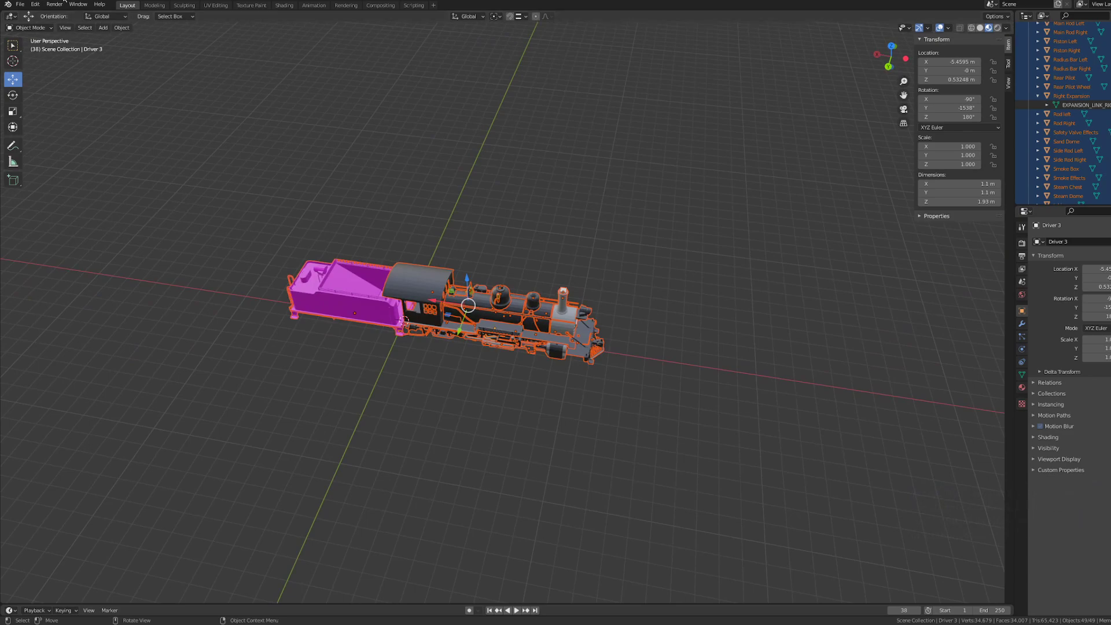
left_click(12, 95)
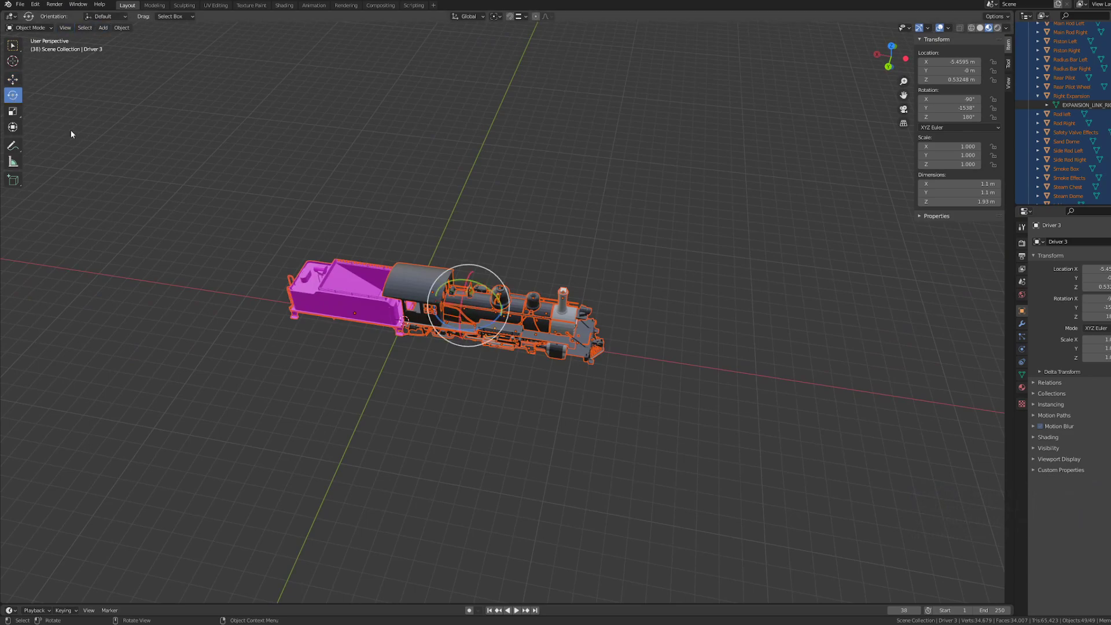
left_click_drag(477, 330, 450, 266)
- Examine the K27 locomotive's smokebox, cylinders and pilot, and the domes, bell and piping along its boiler
middle_click_drag(688, 298, 458, 255)
scroll(686, 346, "up", 4)
middle_click_drag(688, 346, 618, 336)
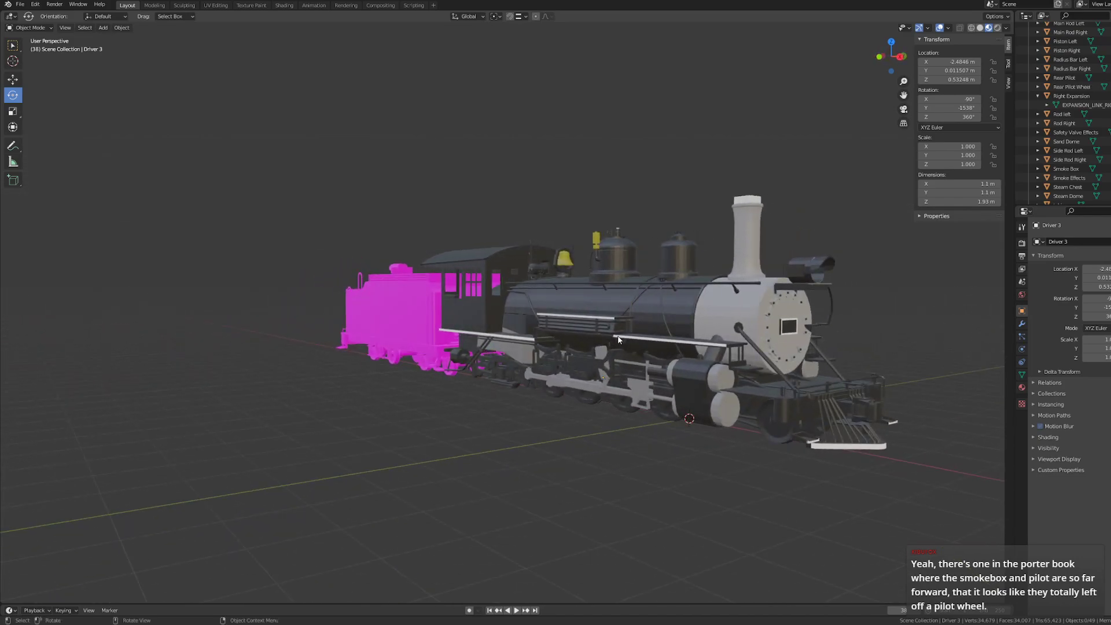
scroll(695, 422, "up", 4)
scroll(644, 487, "down", 1)
middle_click_drag(668, 503, 716, 286)
middle_click_drag(651, 407, 699, 389)
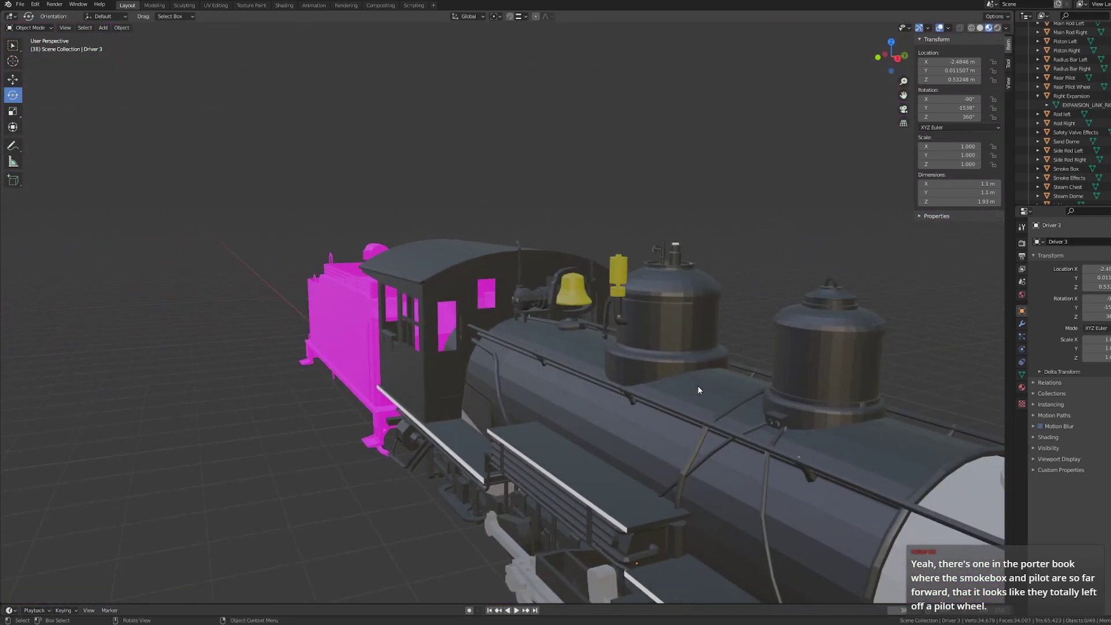
middle_click_drag(582, 395, 555, 460)
- Open the recent file Mastadon.blend without saving k27.blend, and view the unfinished driving wheel on its track in perspective
left_click(35, 4)
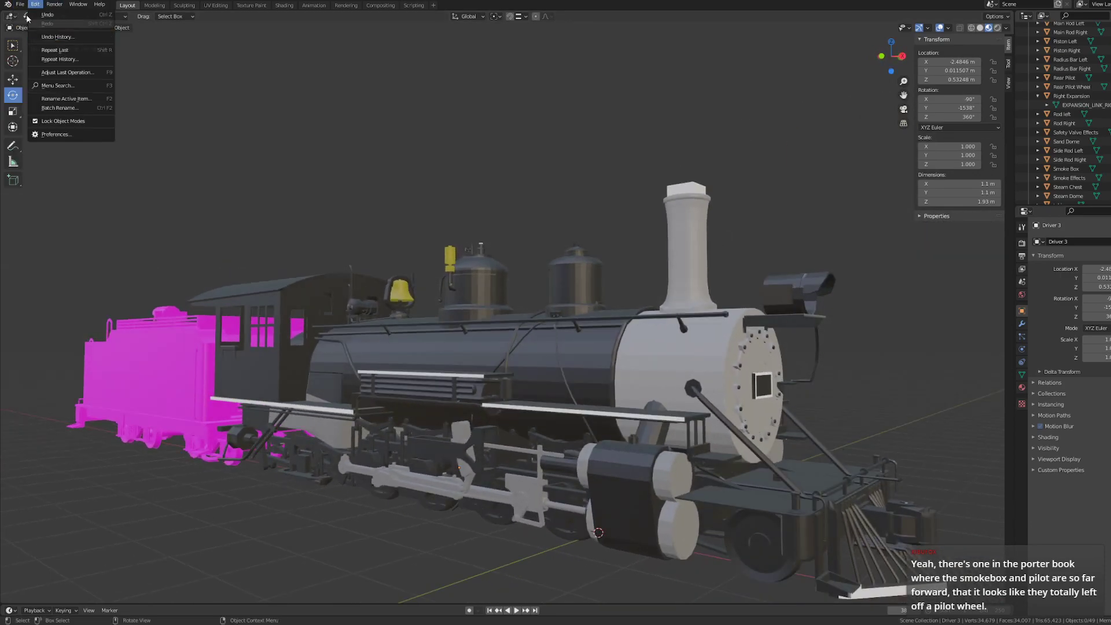
mouse_move(19, 7)
mouse_move(33, 33)
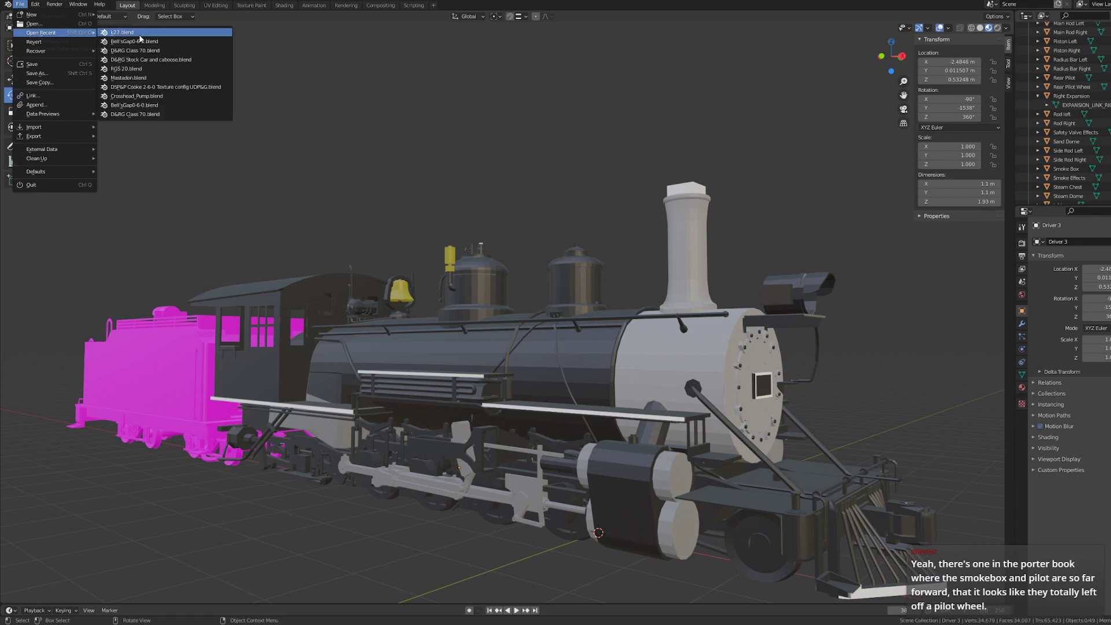
left_click(136, 78)
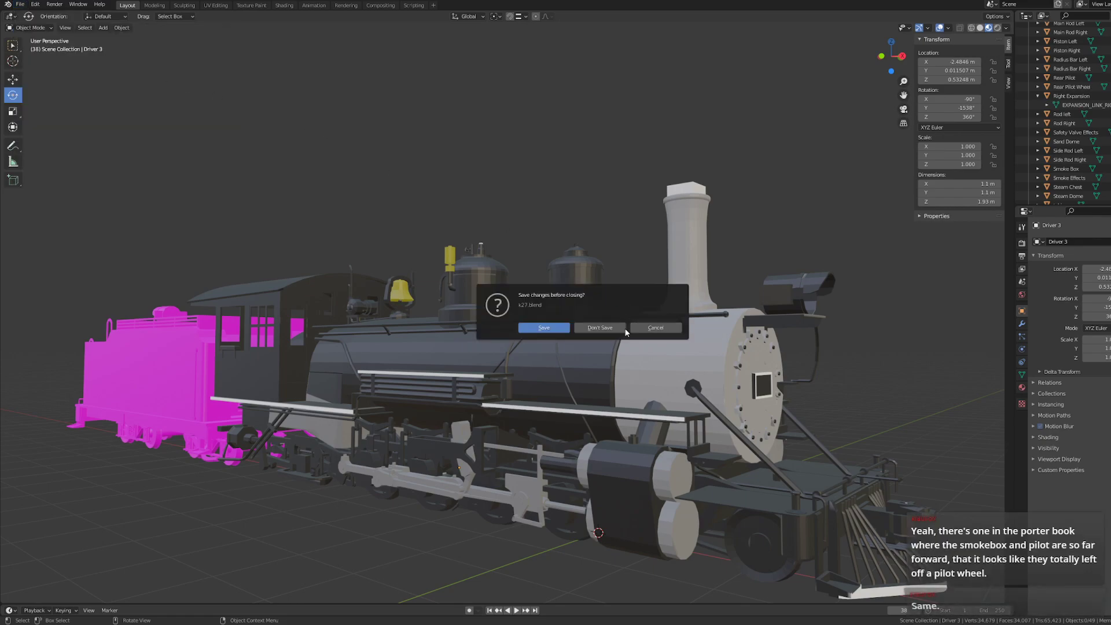
left_click(596, 328)
middle_click_drag(433, 322, 606, 248)
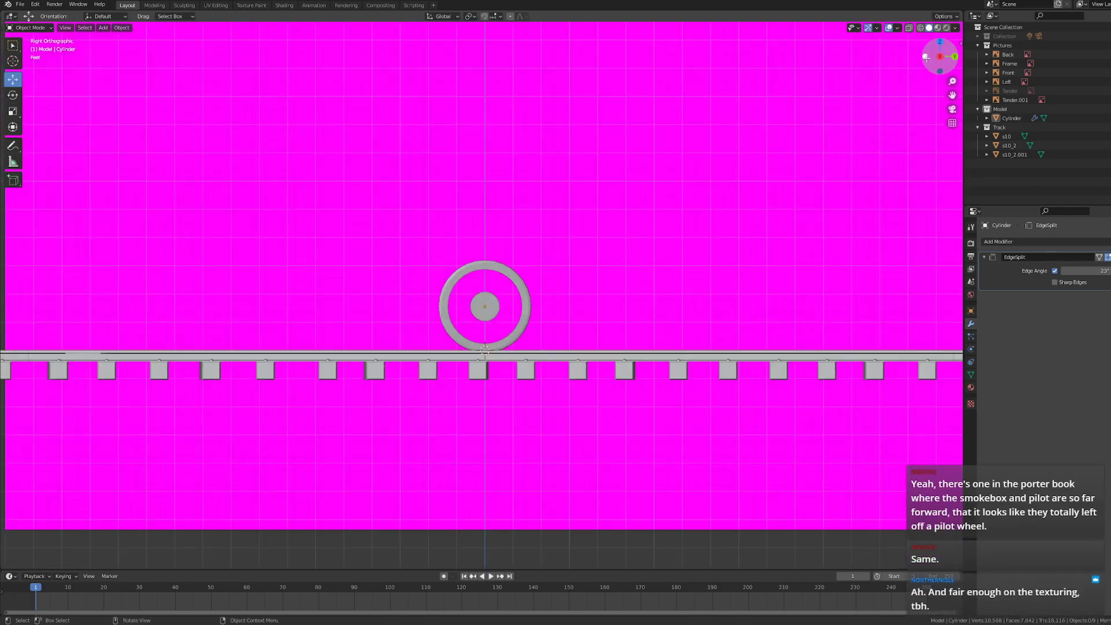
left_click(942, 56)
scroll(521, 223, "down", 7)
middle_click_drag(466, 232, 558, 257)
scroll(529, 256, "up", 10)
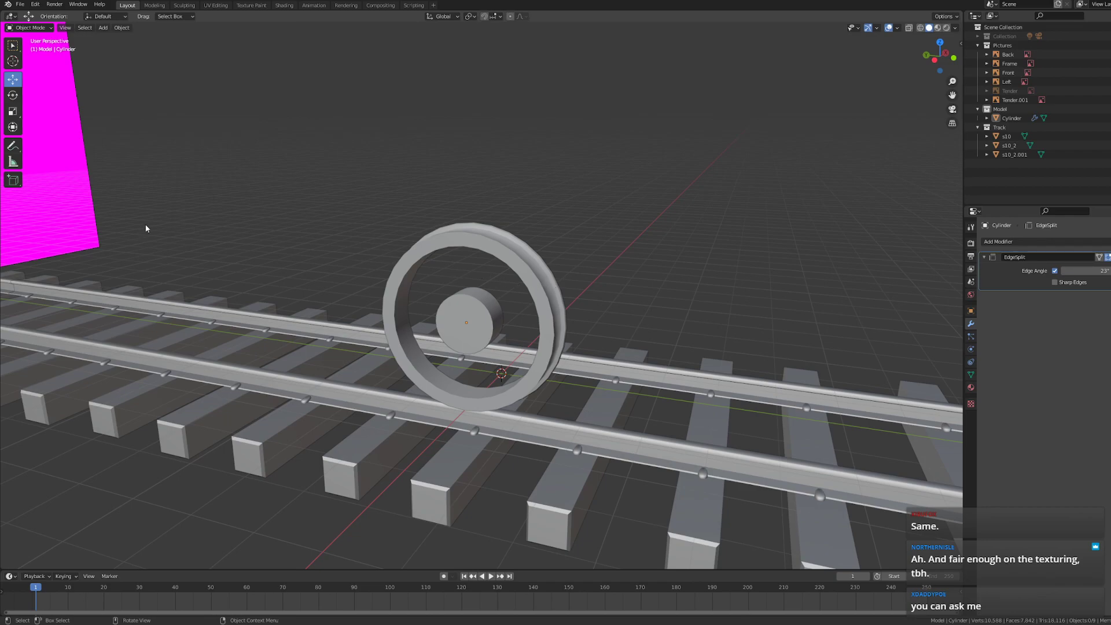
- Examine the driving wheel's mesh and its empty UV map in the UV Editing workspace
left_click(19, 5)
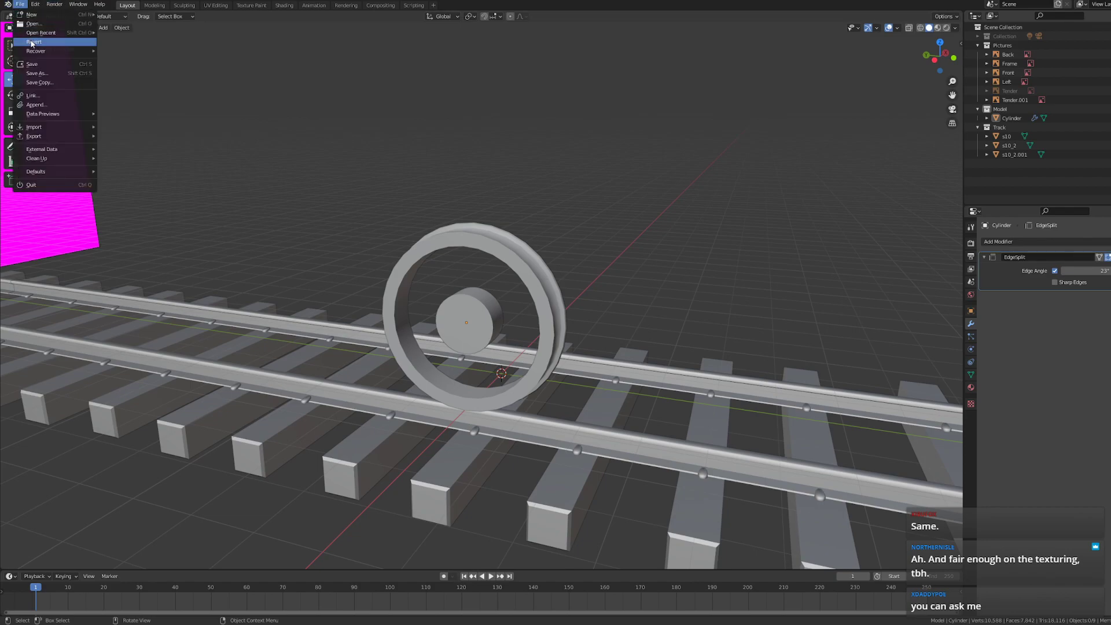
mouse_move(24, 35)
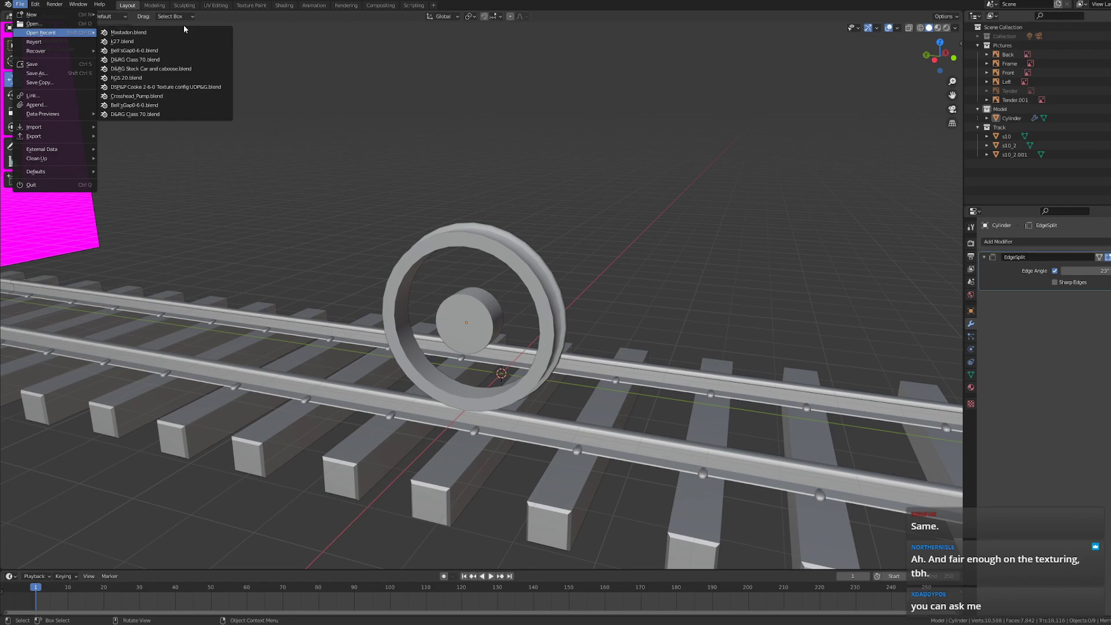
left_click(215, 5)
scroll(234, 287, "up", 2)
scroll(719, 295, "up", 10)
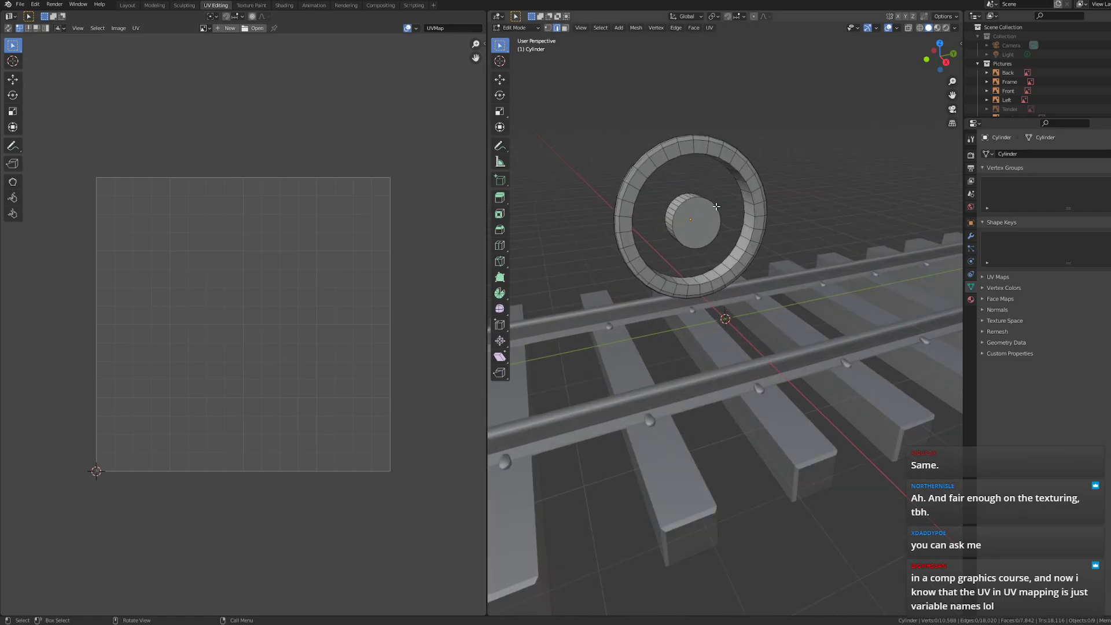
middle_click_drag(716, 207, 730, 279, "shift")
scroll(730, 278, "up", 4)
scroll(726, 232, "down", 2)
middle_click_drag(717, 178, 740, 191, "shift")
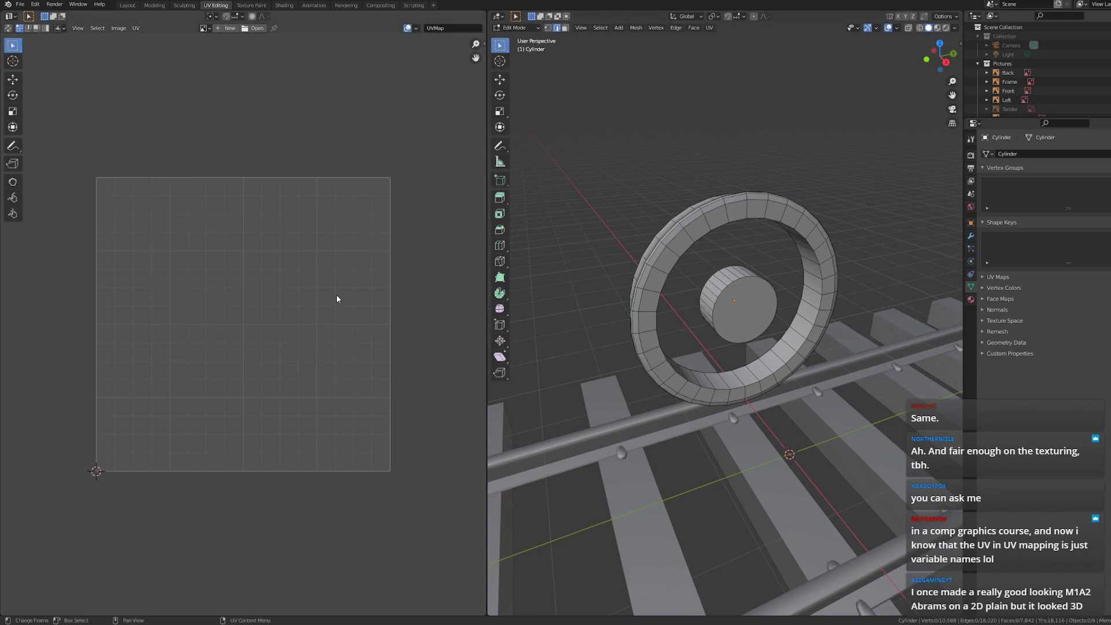
scroll(861, 197, "down", 3)
middle_click_drag(733, 330, 771, 294)
scroll(738, 215, "down", 2)
middle_click_drag(709, 275, 654, 284)
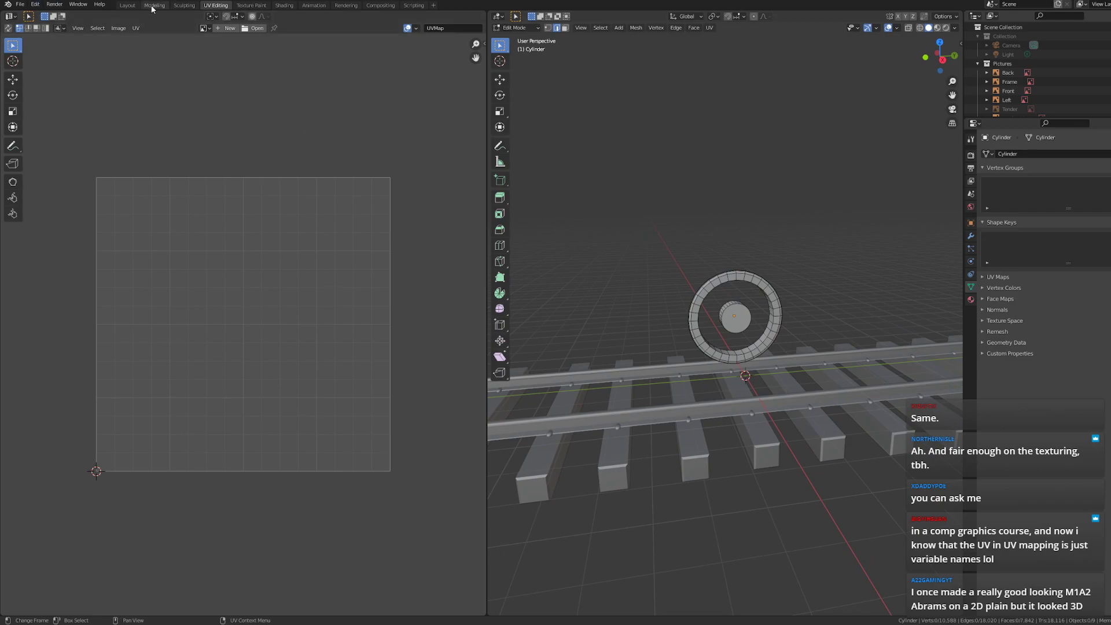
- Return to the Layout workspace and open the recent file RGS 20.blend without saving Mastadon.blend
left_click(130, 6)
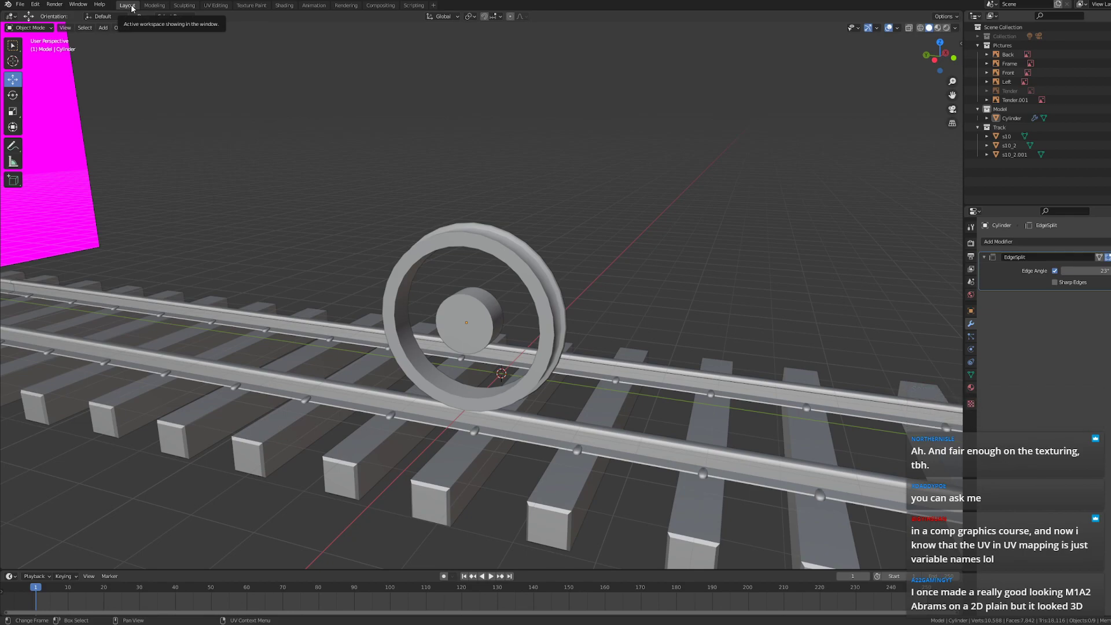
middle_click_drag(553, 255, 589, 250)
scroll(538, 255, "up", 4)
middle_click_drag(554, 203, 529, 206)
left_click(20, 4)
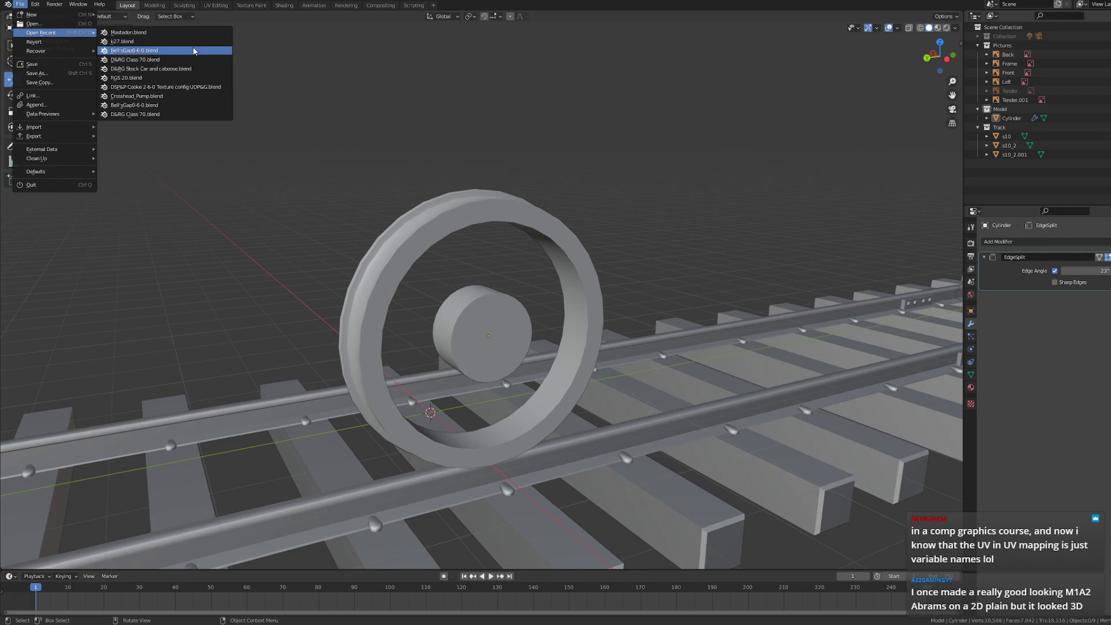
left_click(186, 79)
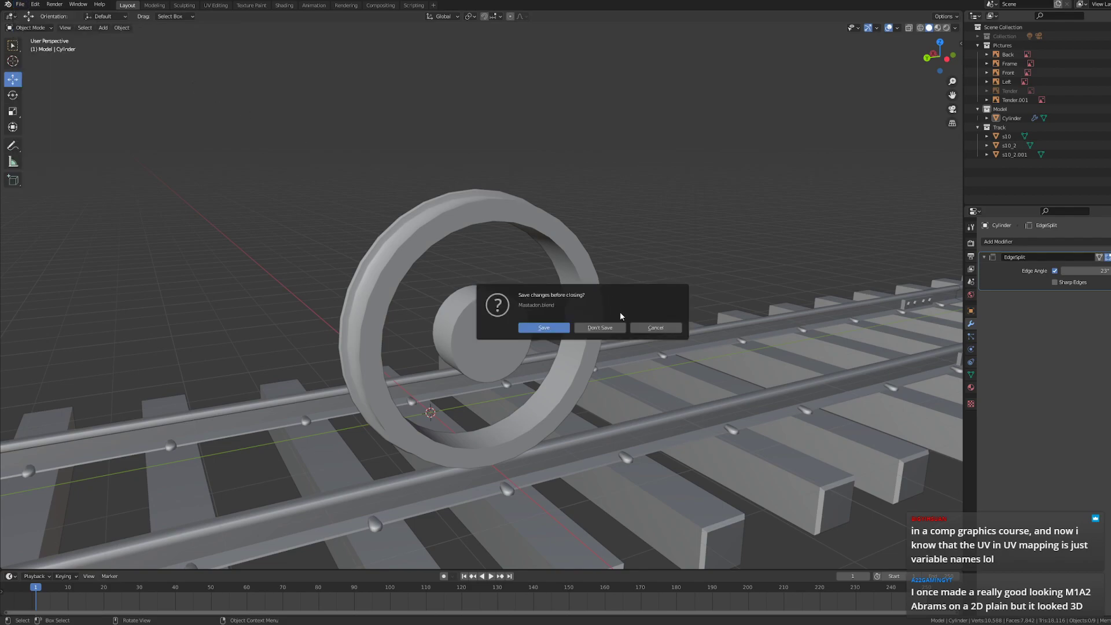
left_click(602, 328)
- Examine the RGS 20 locomotive's smokebox, domes, cab and wheels from around its front
middle_click_drag(601, 328, 547, 325)
middle_click_drag(560, 275, 441, 293)
middle_click_drag(361, 300, 517, 310)
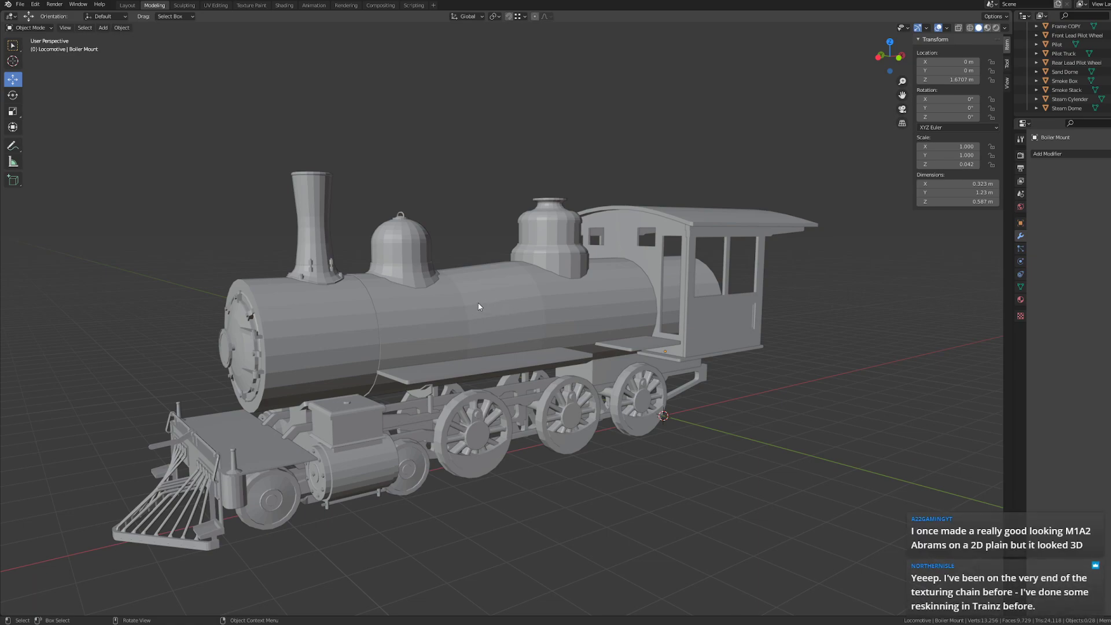
middle_click_drag(280, 313, 280, 302)
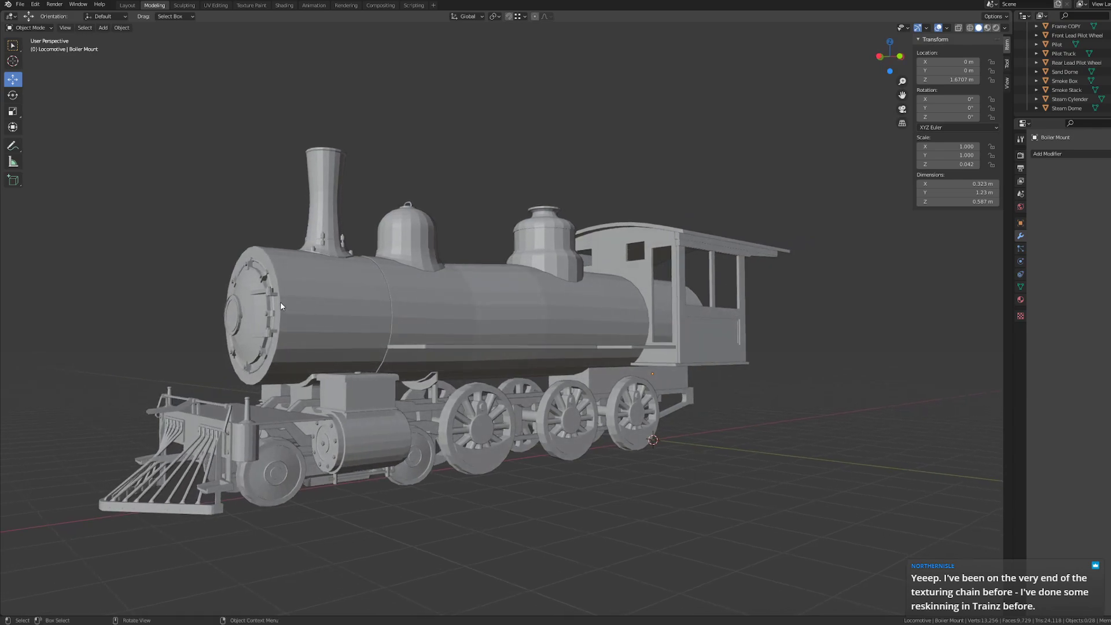
mouse_move(390, 354)
middle_mouse_down()
mouse_move(404, 375)
mouse_move(379, 356)
middle_mouse_up()
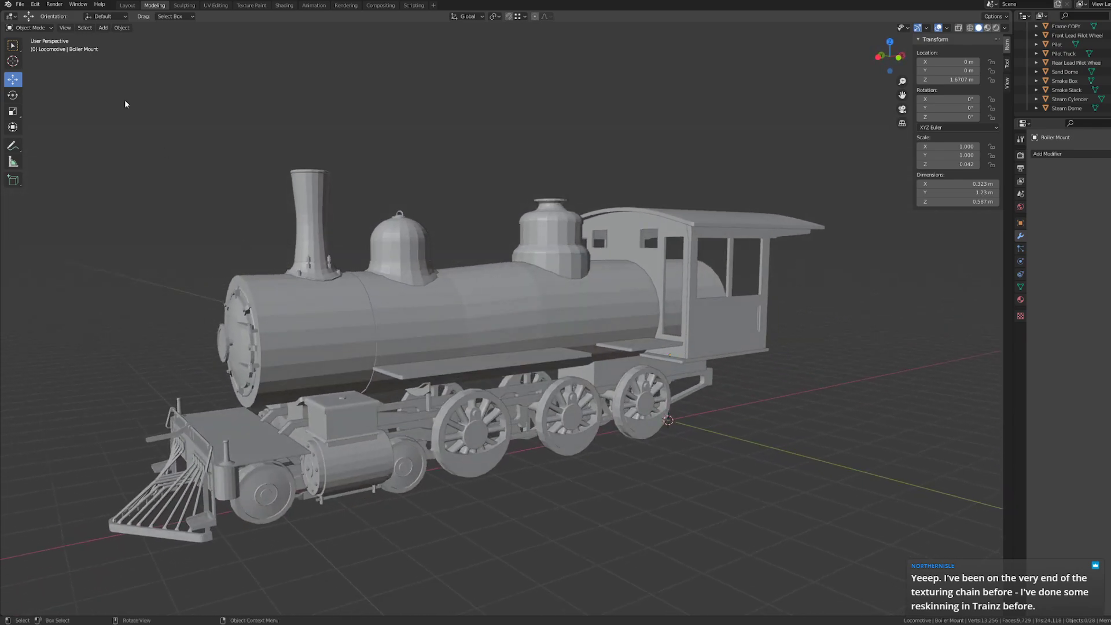
- Reopen the recent file Bell'sGap0-6-0.blend
left_click(20, 5)
mouse_move(41, 32)
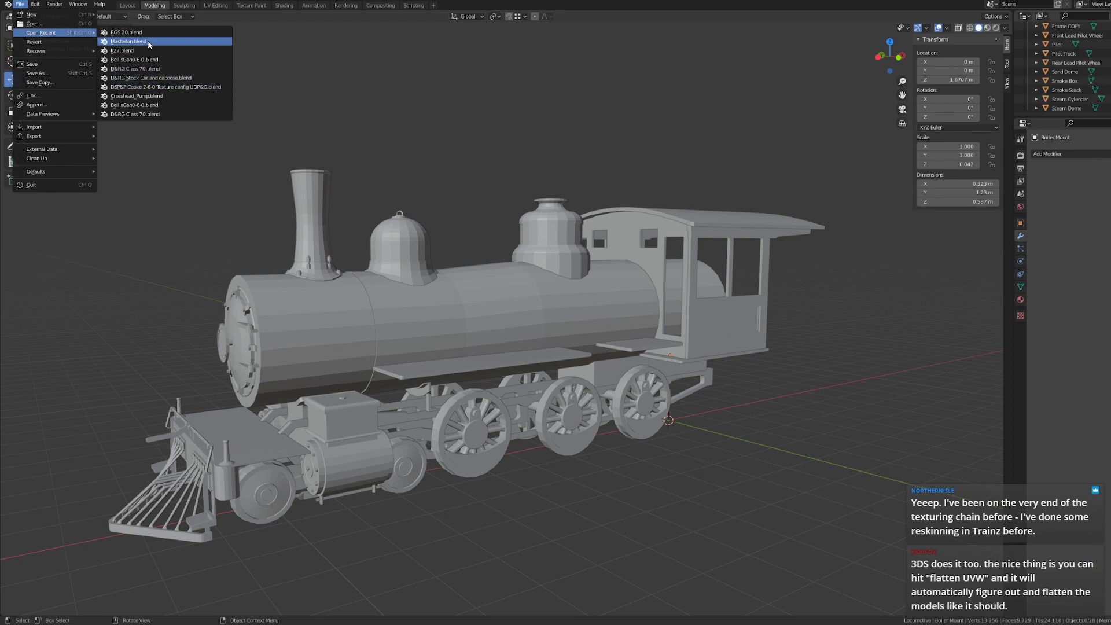
left_click(145, 59)
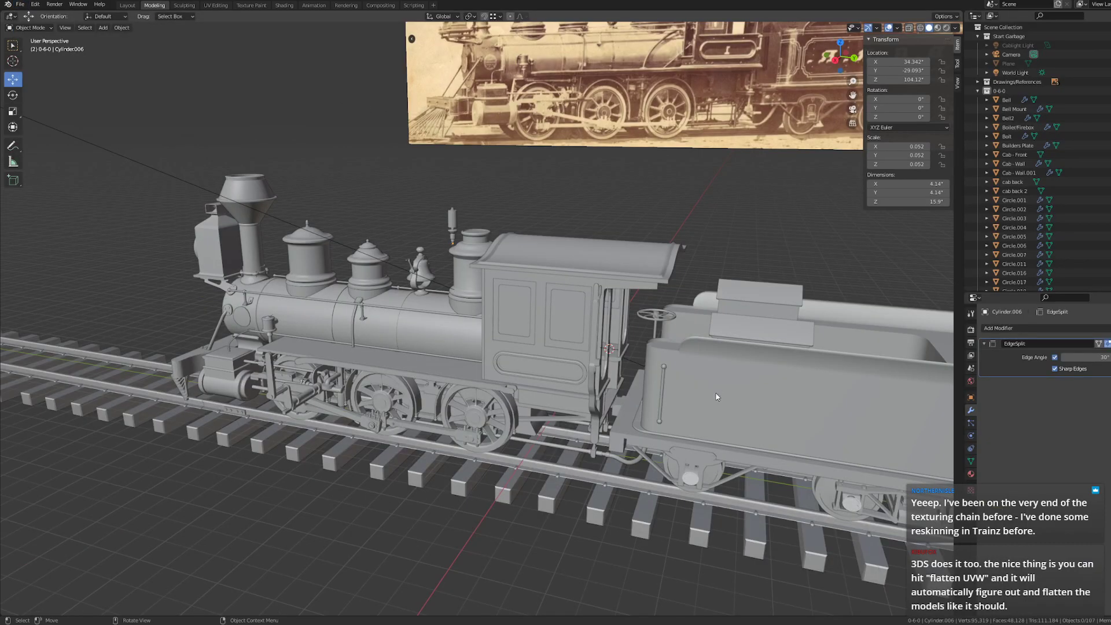
- Examine the Bells Gap locomotive's boiler, pilot, cylinders and running gear from the side and front
middle_click_drag(413, 375, 467, 358)
scroll(456, 369, "up", 3)
middle_click_drag(366, 390, 421, 382, "shift")
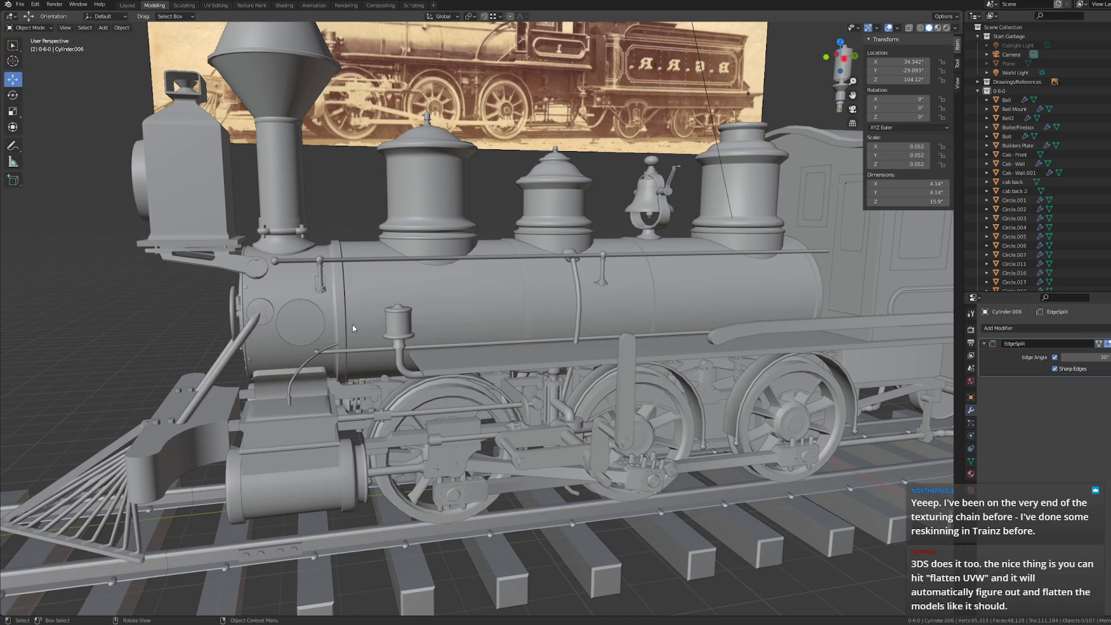
middle_click_drag(380, 348, 405, 347)
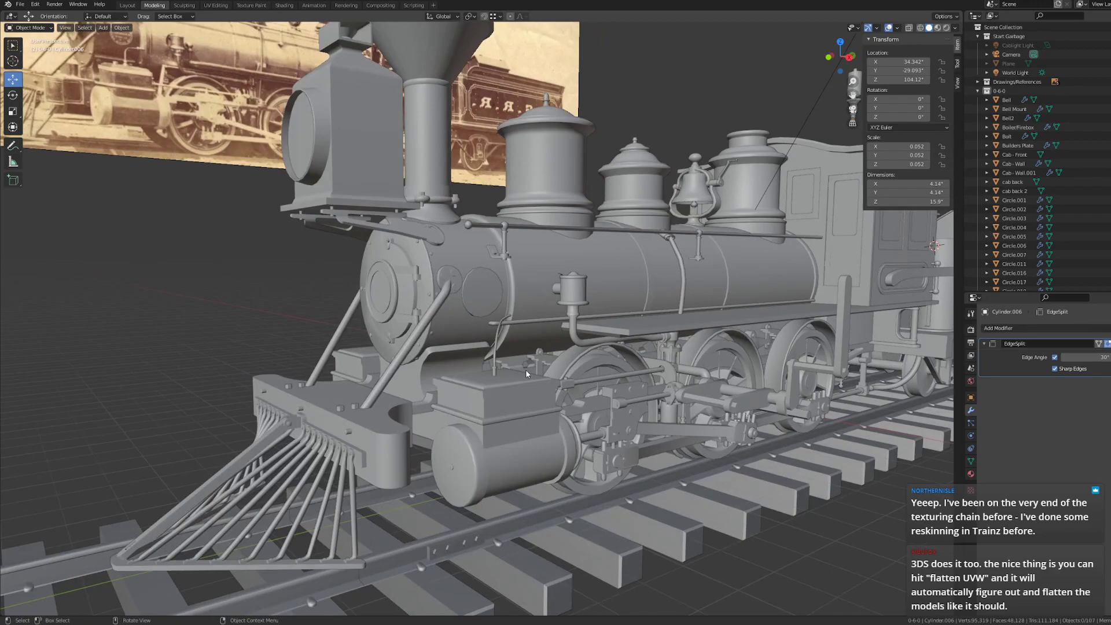
middle_click_drag(525, 369, 500, 365)
scroll(496, 367, "down", 5)
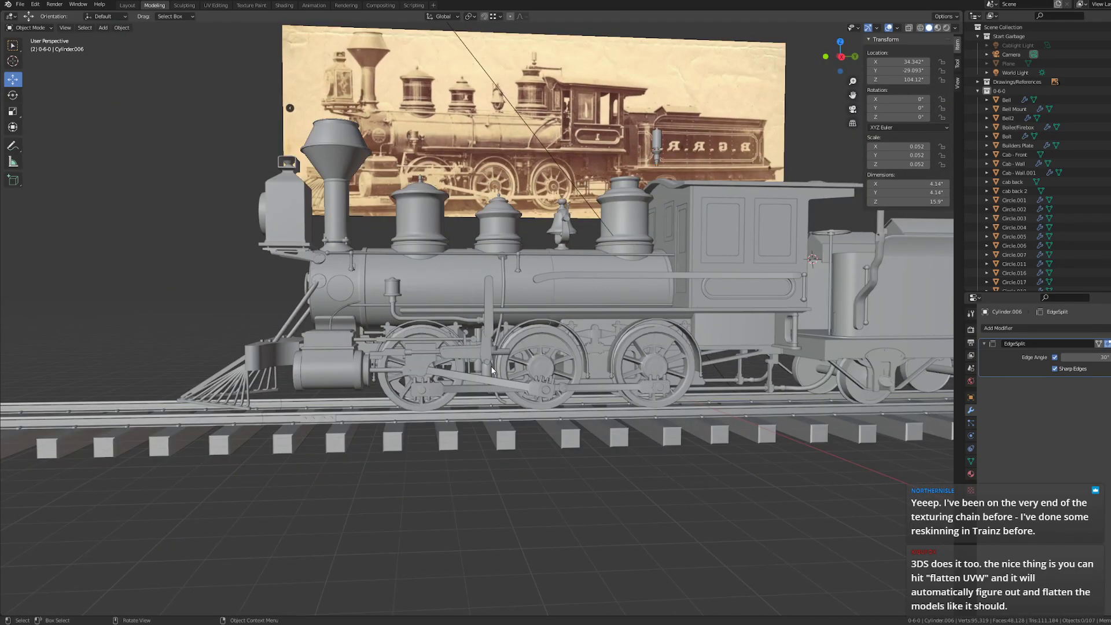
middle_click_drag(617, 357, 287, 327)
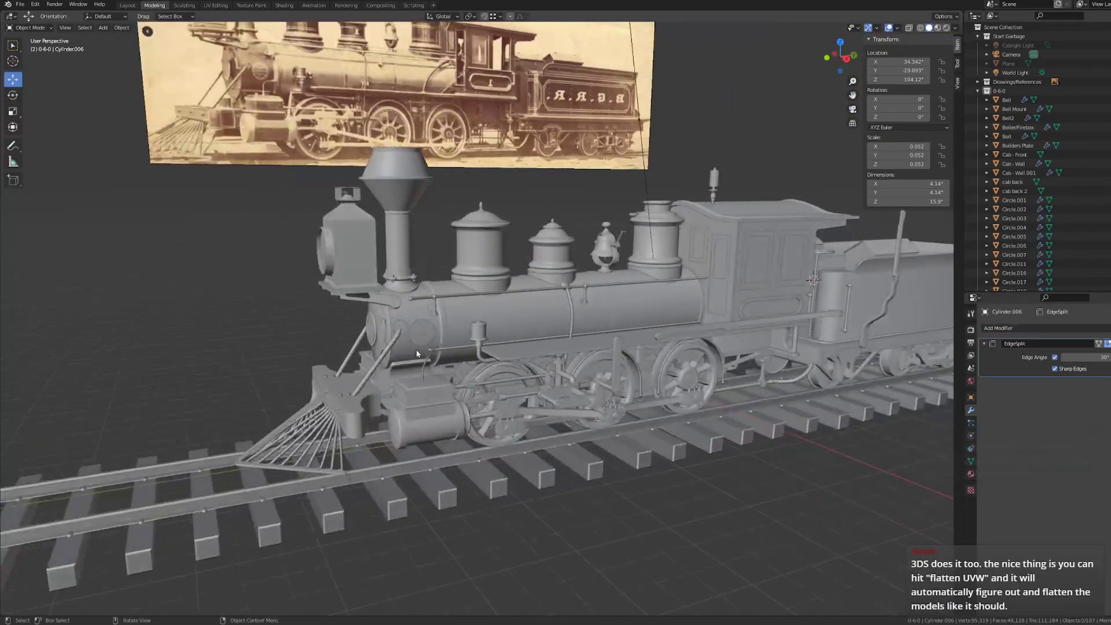
- Select the whistle and, in the back view, move it about -33.5 inches along X towards the cab's centreline
middle_click_drag(809, 364, 728, 391)
scroll(485, 327, "up", 4)
left_click(265, 341)
middle_click_drag(334, 313, 293, 336)
scroll(314, 342, "down", 4)
left_click(843, 63)
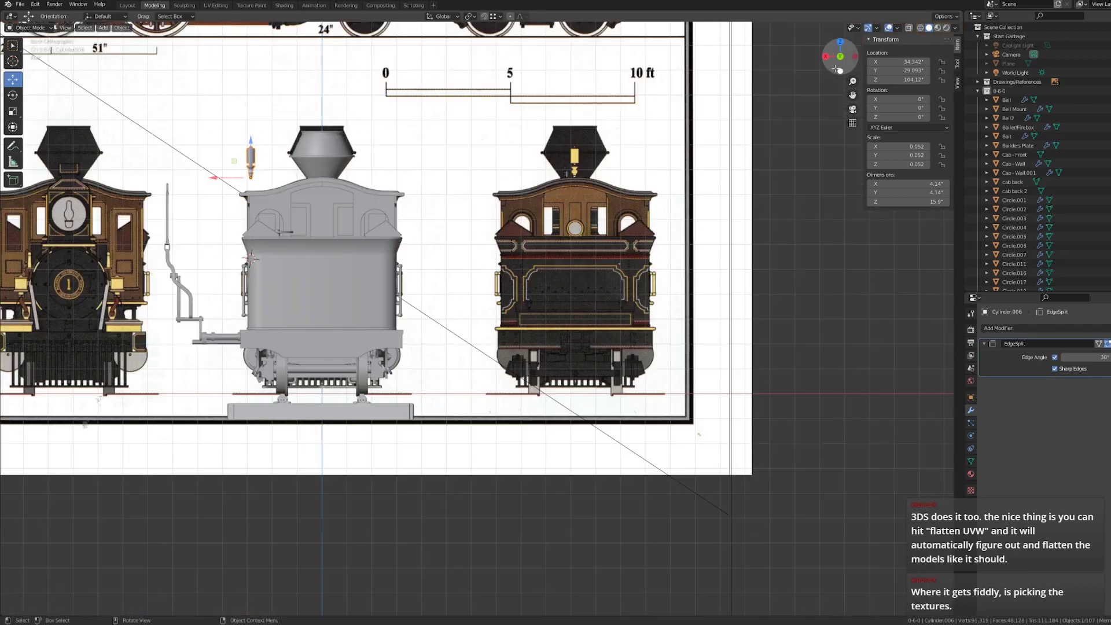
middle_click_drag(331, 220, 391, 316, "shift")
scroll(390, 315, "down", 3)
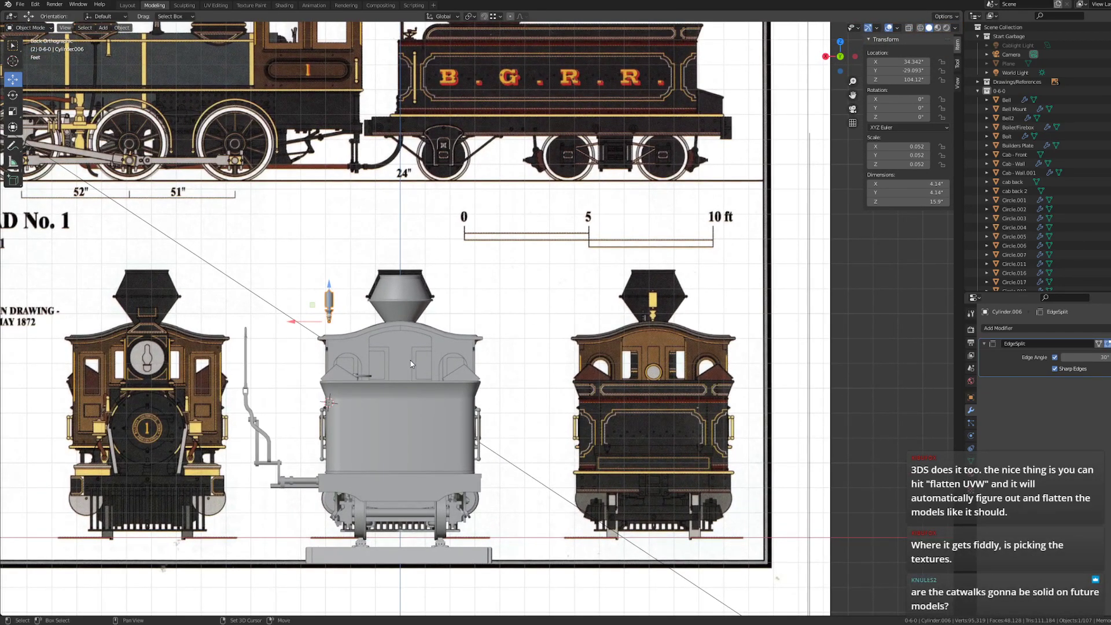
scroll(343, 367, "up", 7)
middle_click_drag(261, 333, 371, 334, "shift")
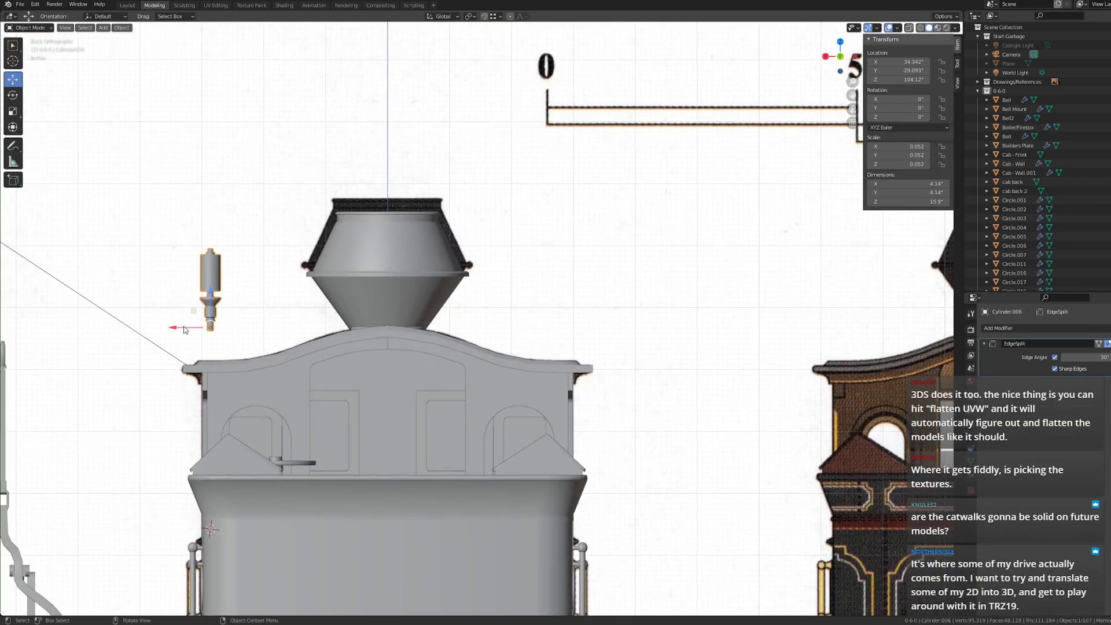
key("g")
left_click(358, 335)
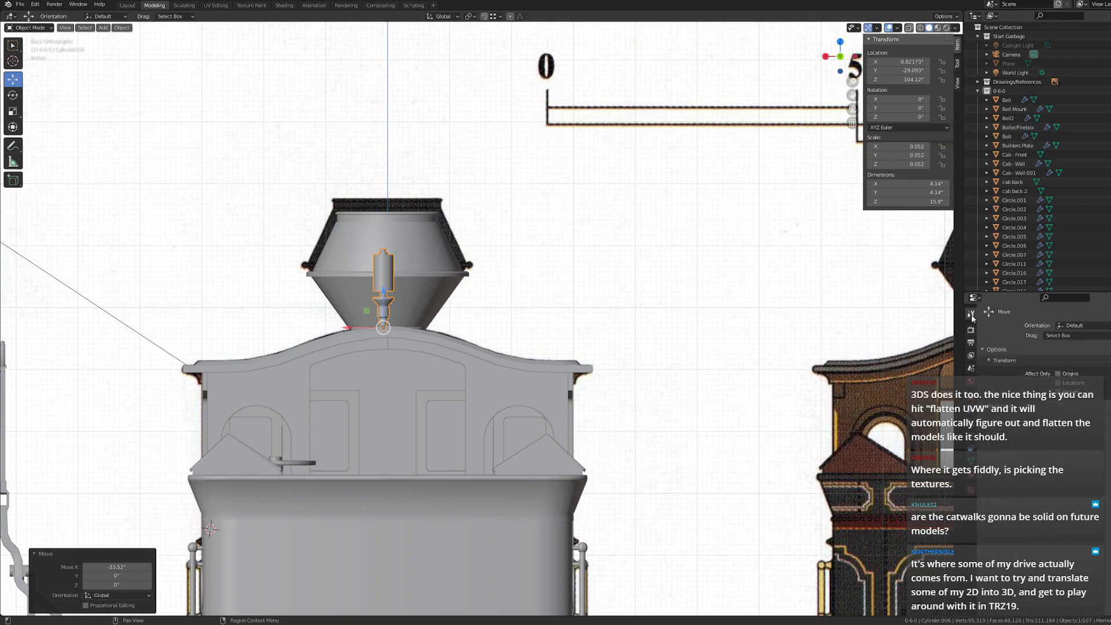
- Fine-tune the whistle along X onto the cab roof's centreline by moving it and entering its X location, then deselect it
left_click(971, 356)
left_click(971, 343)
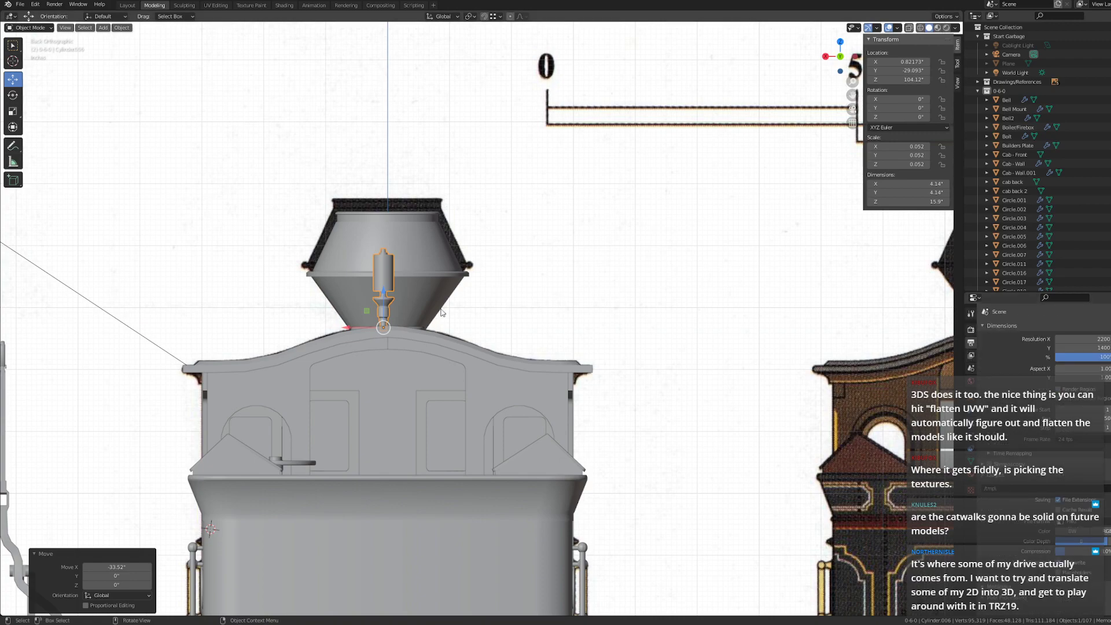
key("g")
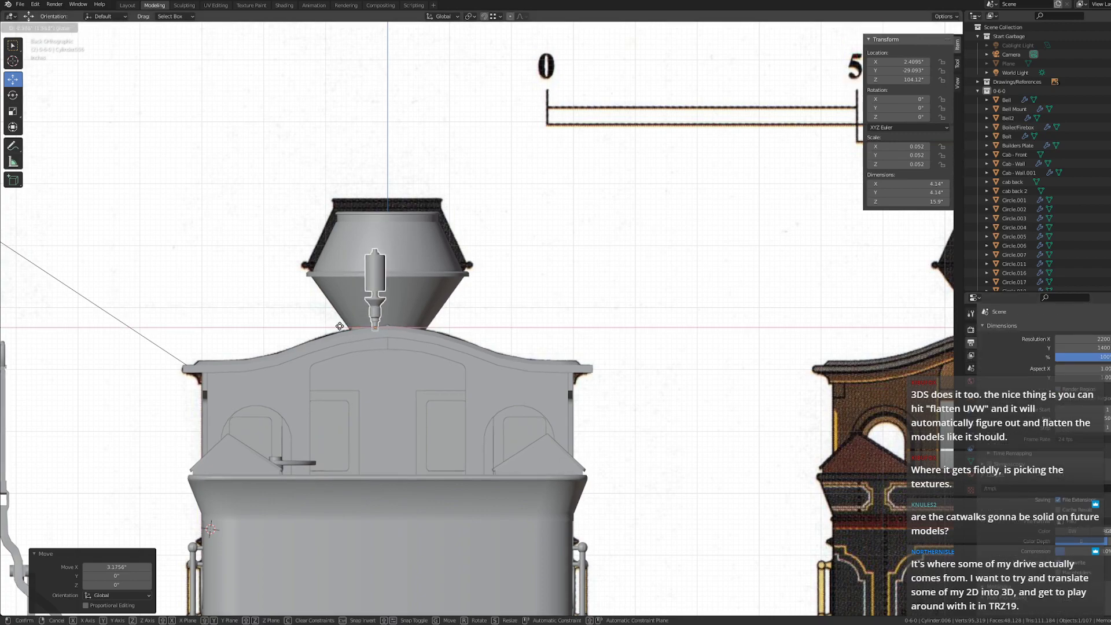
left_click(355, 327)
left_click(898, 62)
type("0.942501in")
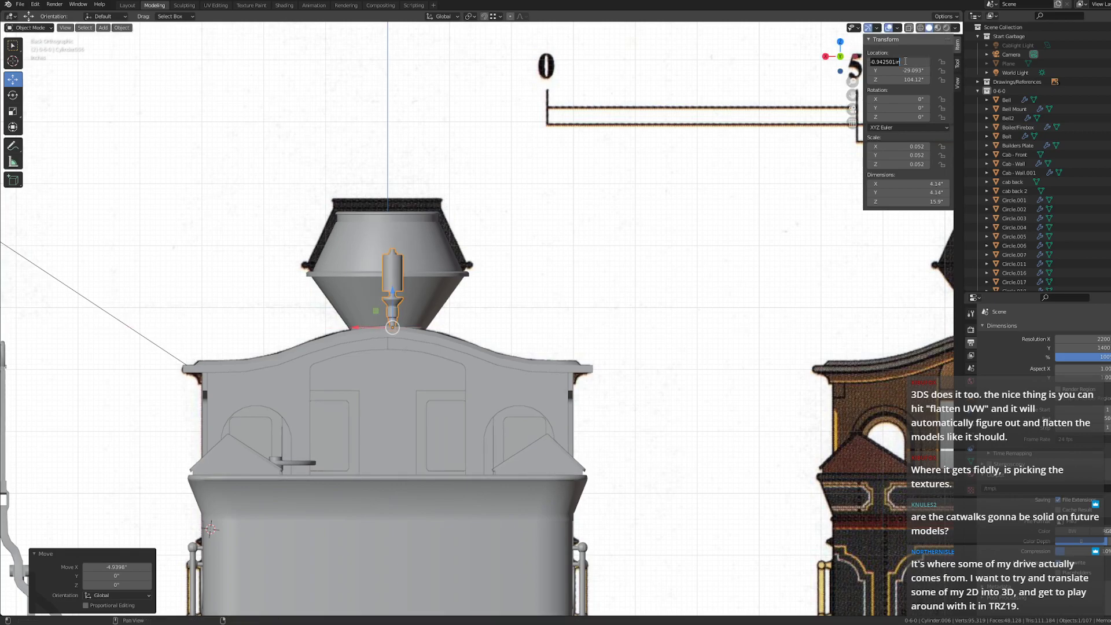
key("Return")
left_click(650, 164)
- Select the tall lever, long rod and linkage beside the running gear and move them about 225 inches along X, clear of the locomotive
middle_click_drag(549, 278, 349, 290)
scroll(349, 289, "down", 5)
middle_click_drag(579, 350, 495, 320)
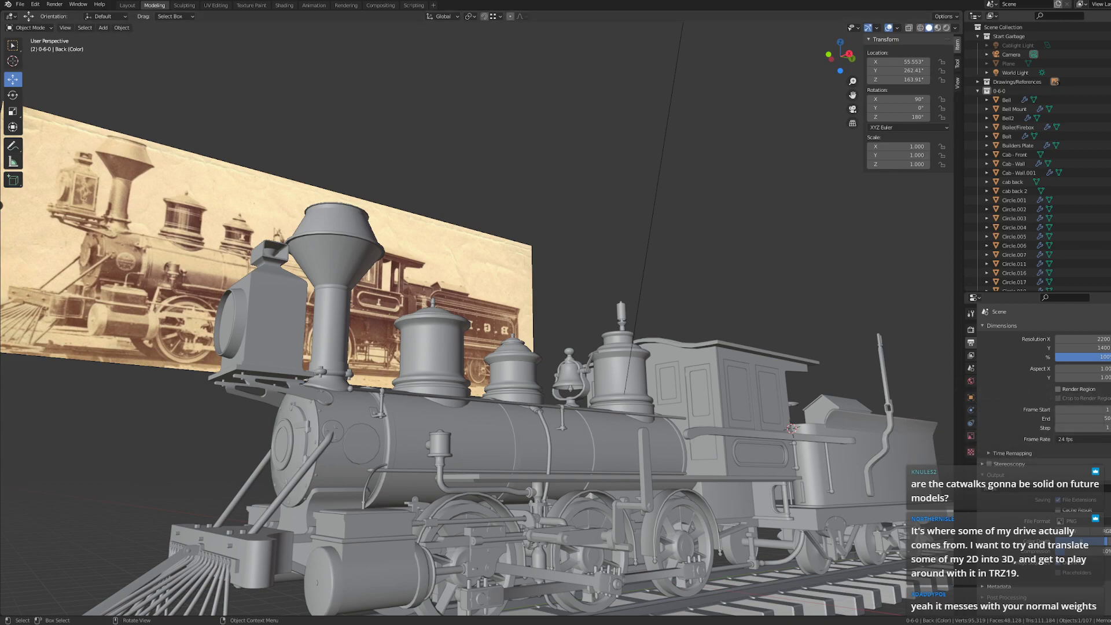
right_click(725, 426)
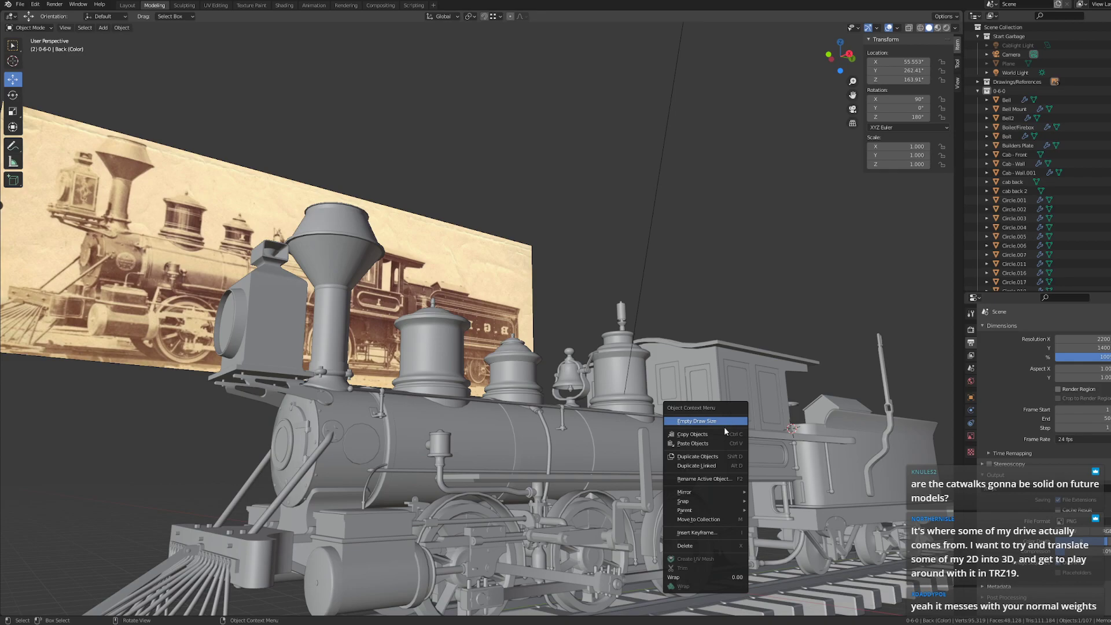
middle_click_drag(679, 286, 637, 311)
middle_click_drag(626, 349, 382, 492)
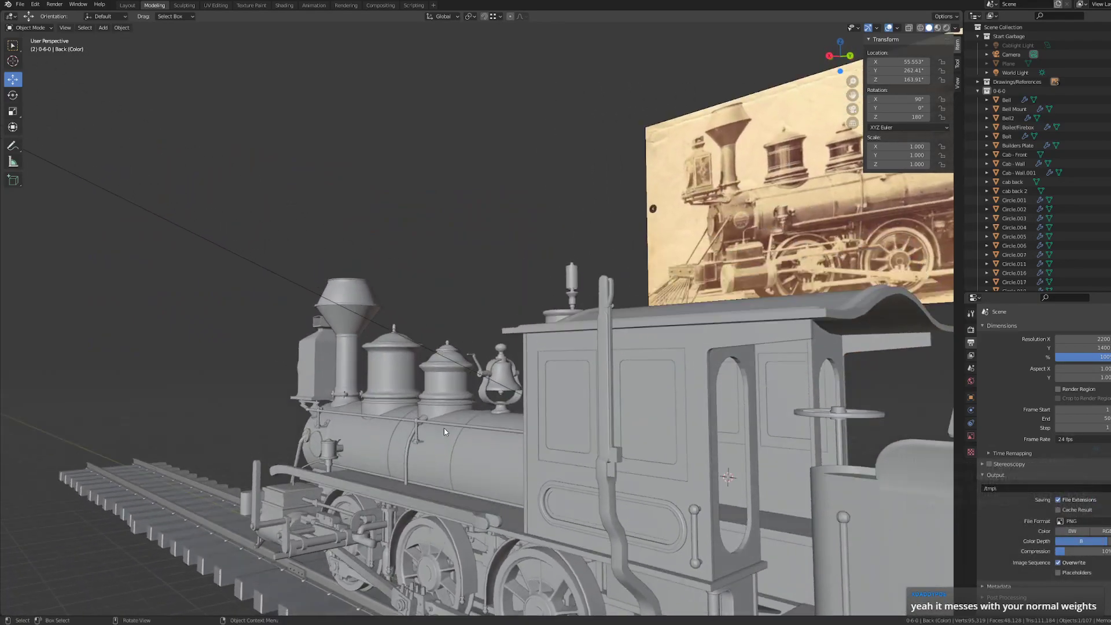
left_click(352, 524)
left_click(370, 491, "shift")
left_click(607, 424, "shift")
middle_click_drag(633, 457, 588, 507)
scroll(588, 503, "down", 3)
left_click_drag(321, 505, 6, 558)
scroll(699, 529, "down", 5)
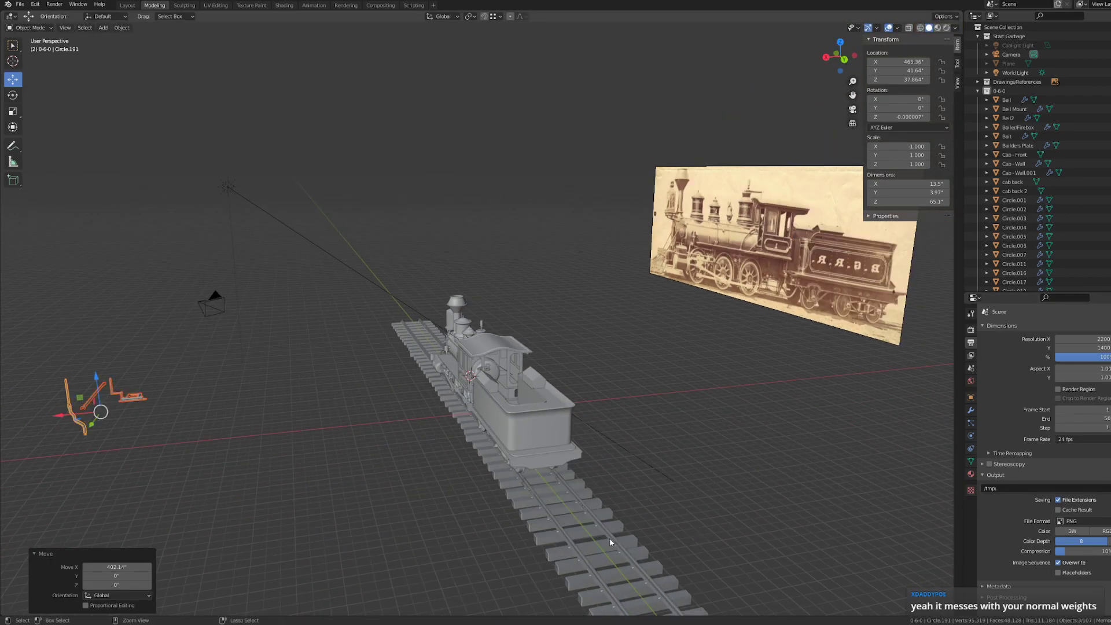
left_click_drag(58, 416, 216, 402)
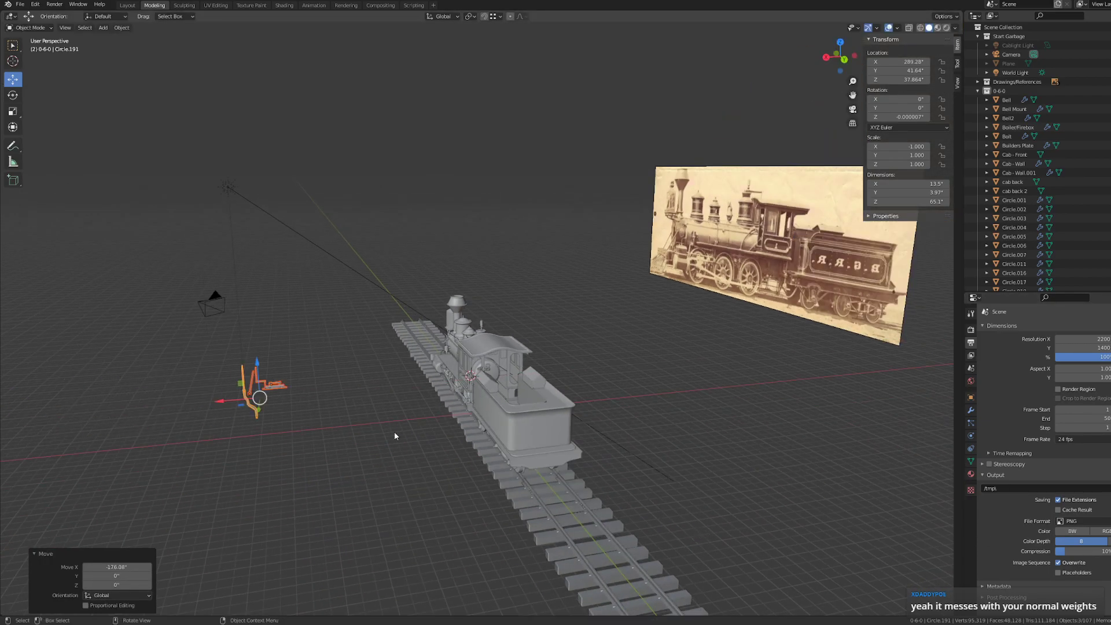
left_click(394, 430)
- Examine the Bells Gap locomotive and tender from the front, rear and side against the reference photo
scroll(415, 437, "up", 7)
middle_click_drag(431, 435, 545, 417)
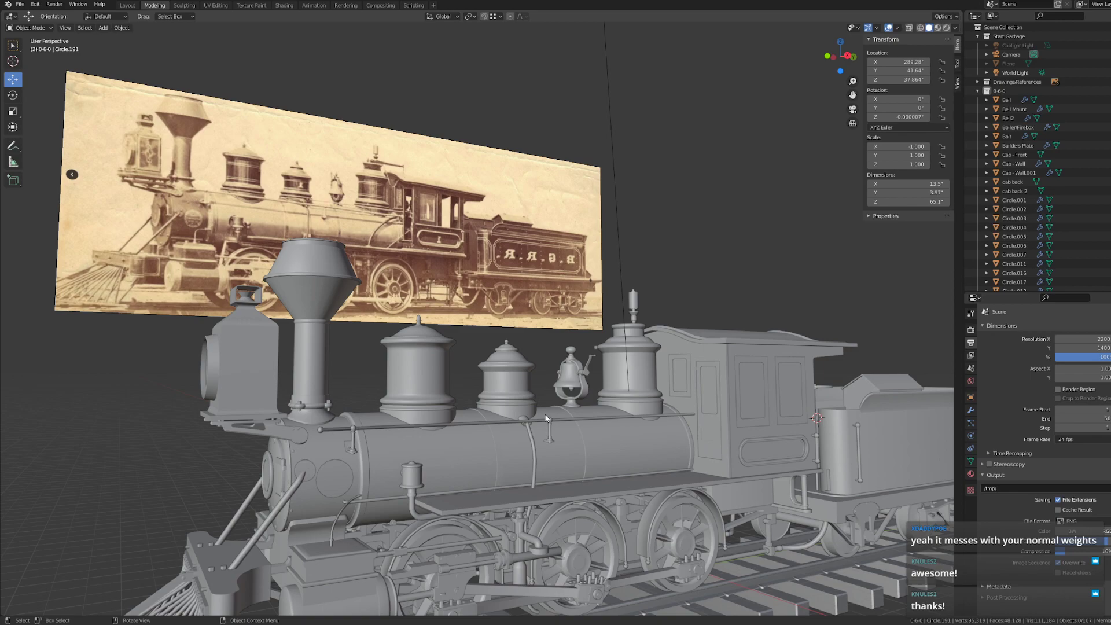
middle_click_drag(537, 367, 356, 370)
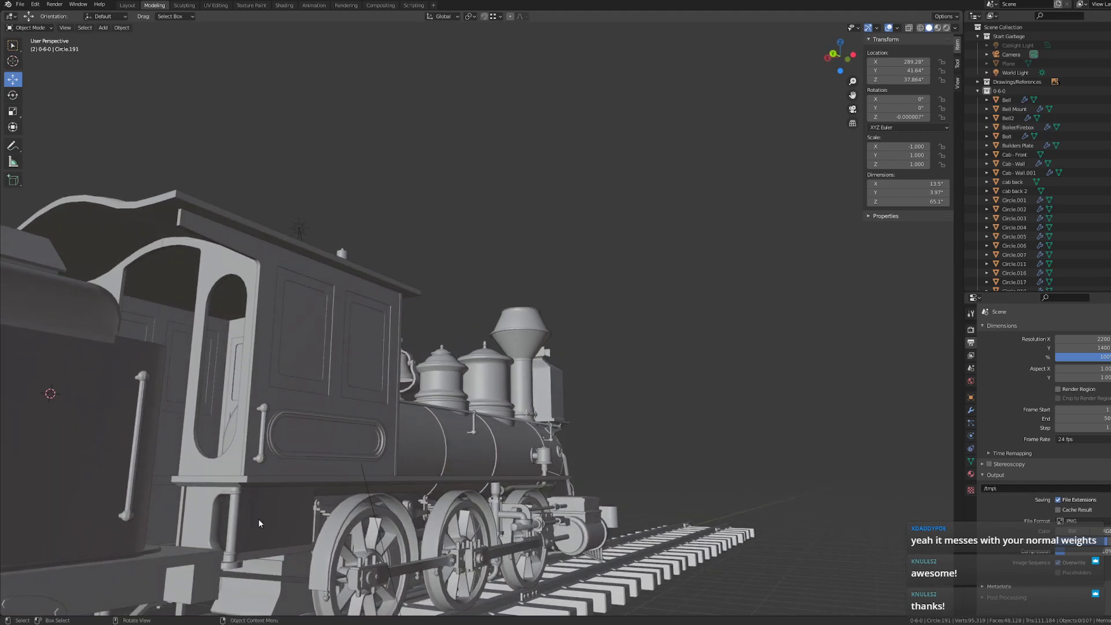
middle_click_drag(259, 520, 754, 408)
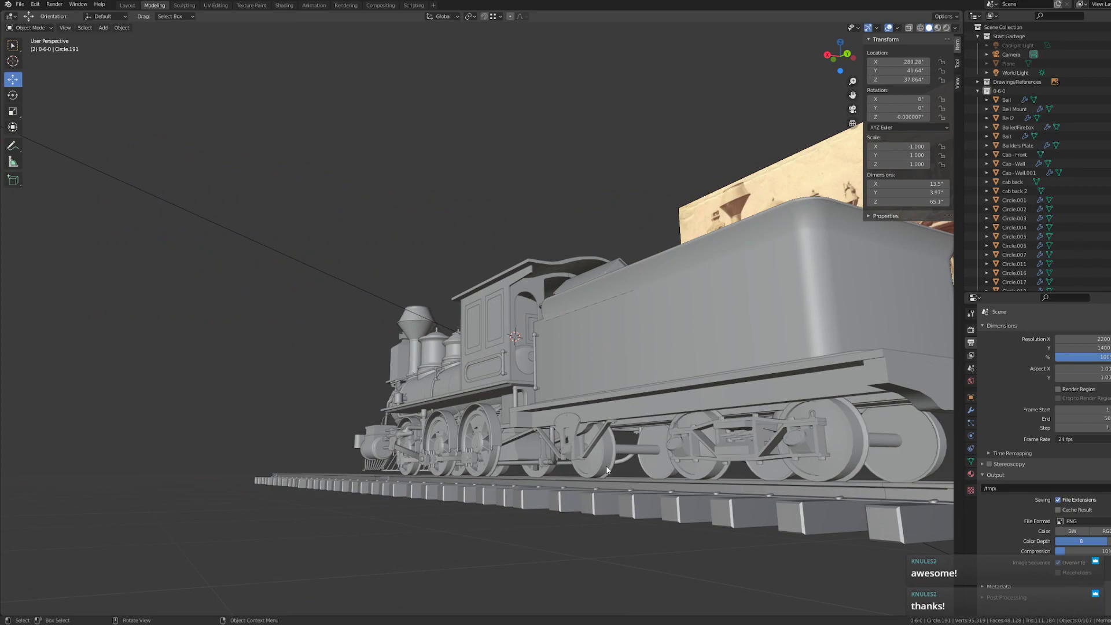
middle_click_drag(603, 466, 584, 467)
middle_click_drag(449, 403, 495, 400)
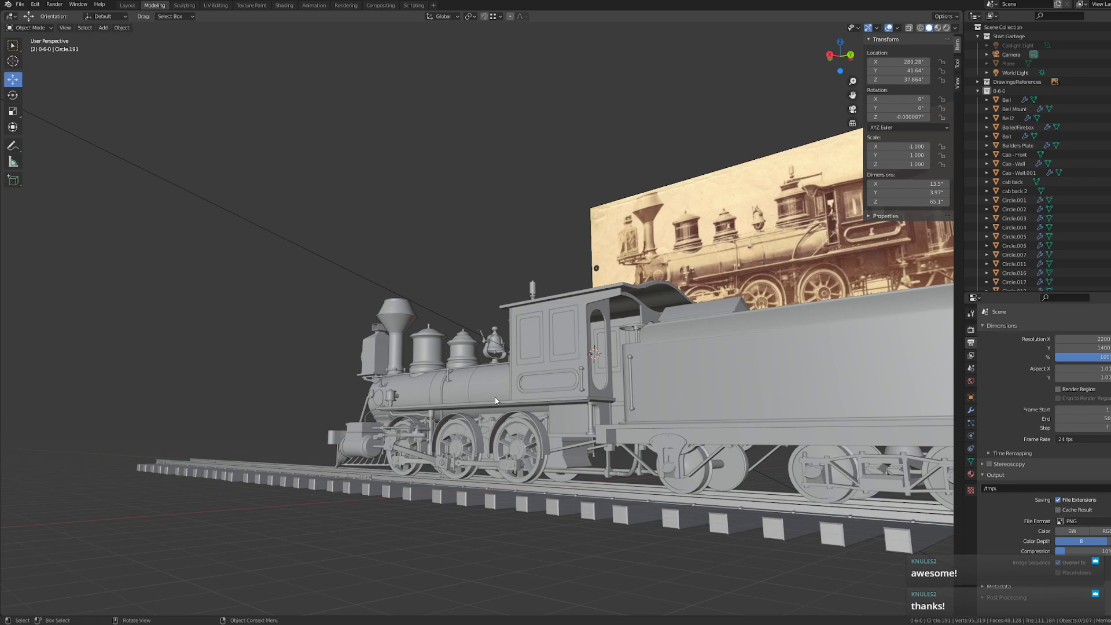
scroll(491, 383, "down", 8)
middle_click_drag(464, 381, 537, 381)
scroll(538, 381, "up", 7)
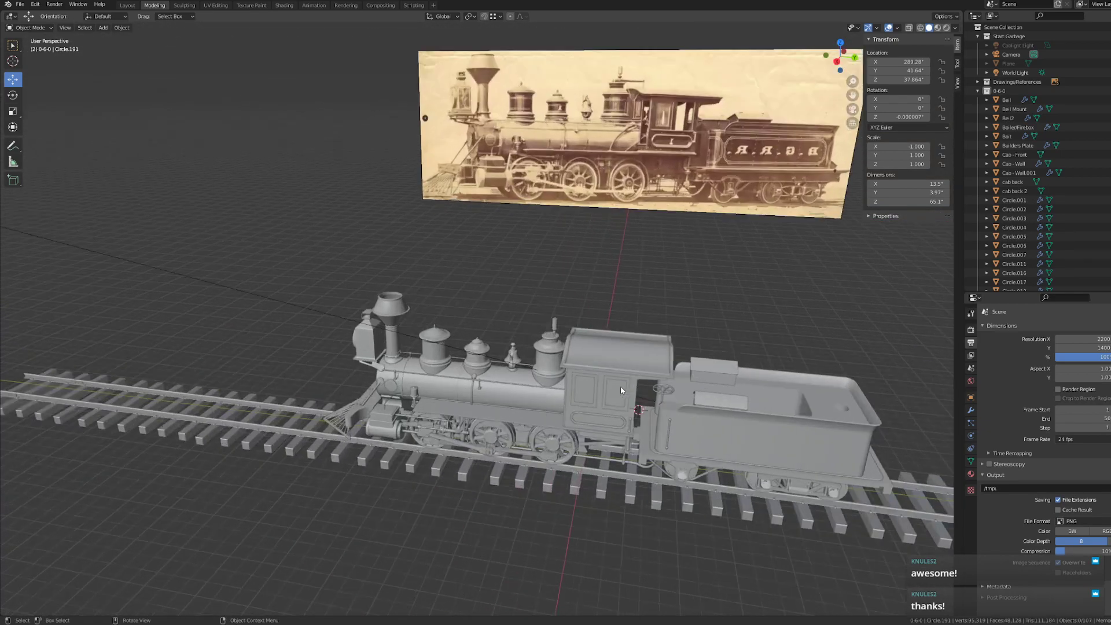
left_click(836, 61)
scroll(671, 460, "up", 8)
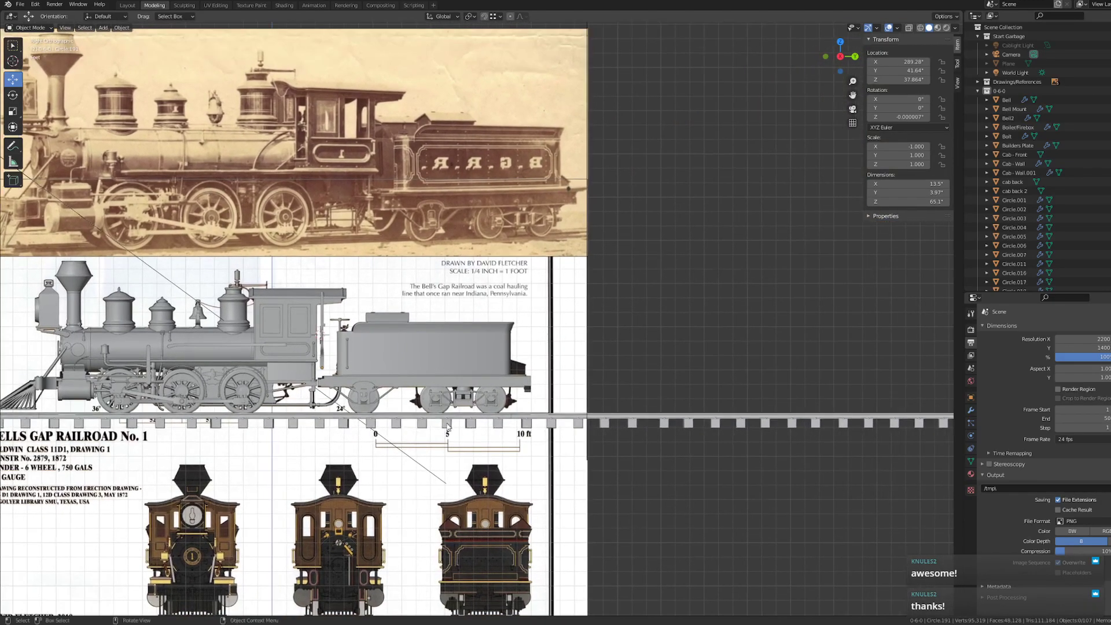
- Inspect the edge loops along the rounded rim of the tender's inner tank base in Edit Mode
middle_click_drag(670, 458, 572, 340, "shift")
scroll(589, 414, "up", 5)
middle_click_drag(643, 425, 563, 358, "shift")
mouse_move(601, 420)
middle_mouse_down()
mouse_move(578, 404)
mouse_move(596, 405)
mouse_move(599, 427)
middle_mouse_up()
left_click(402, 454)
scroll(605, 417, "down", 6)
key("Tab")
middle_click_drag(516, 427, 622, 425)
scroll(622, 425, "up", 5)
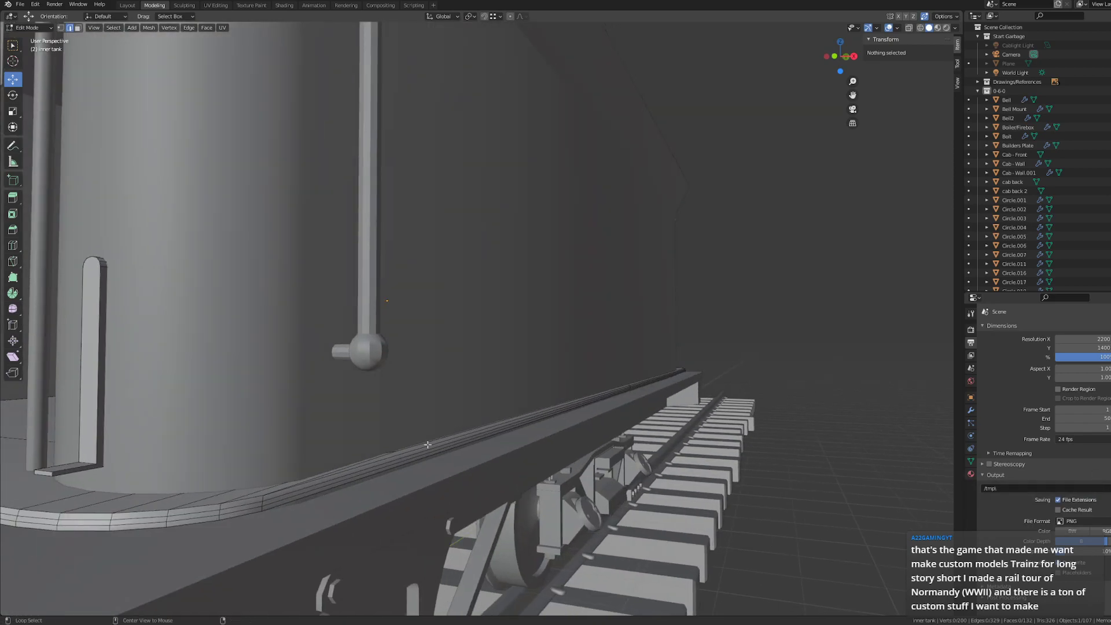
left_click(287, 503, "alt")
middle_click_drag(324, 379, 210, 370)
left_click_drag(199, 348, 212, 350)
key("Tab")
- In Edit Mode, move the edge loop beneath the flared top of the tender's outer shell along Z
middle_click_drag(666, 352, 594, 376)
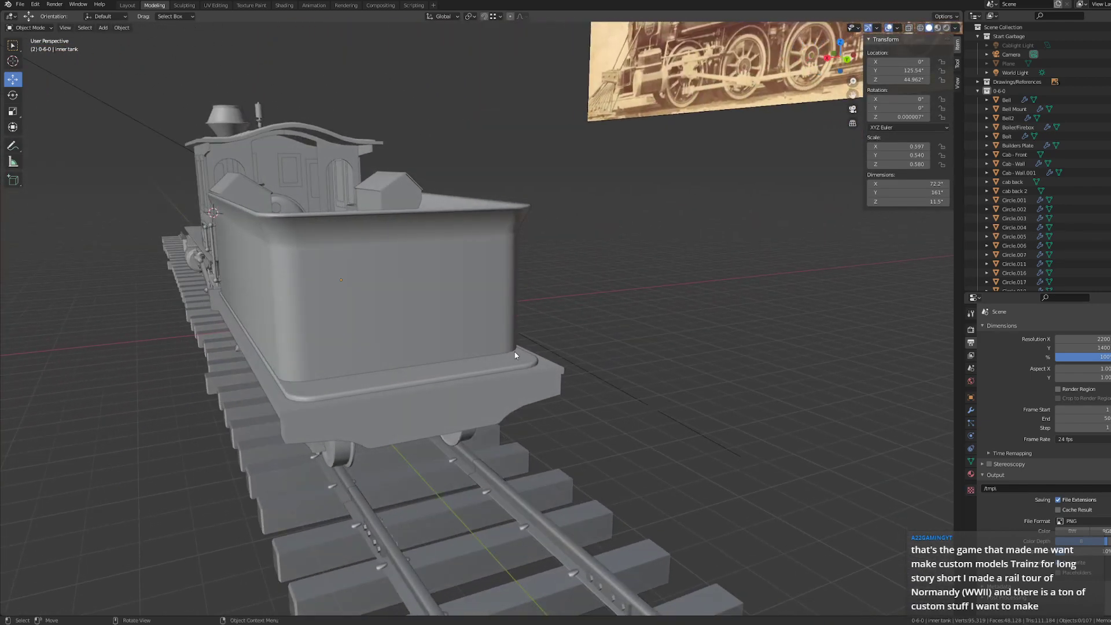
middle_click_drag(424, 346, 471, 351)
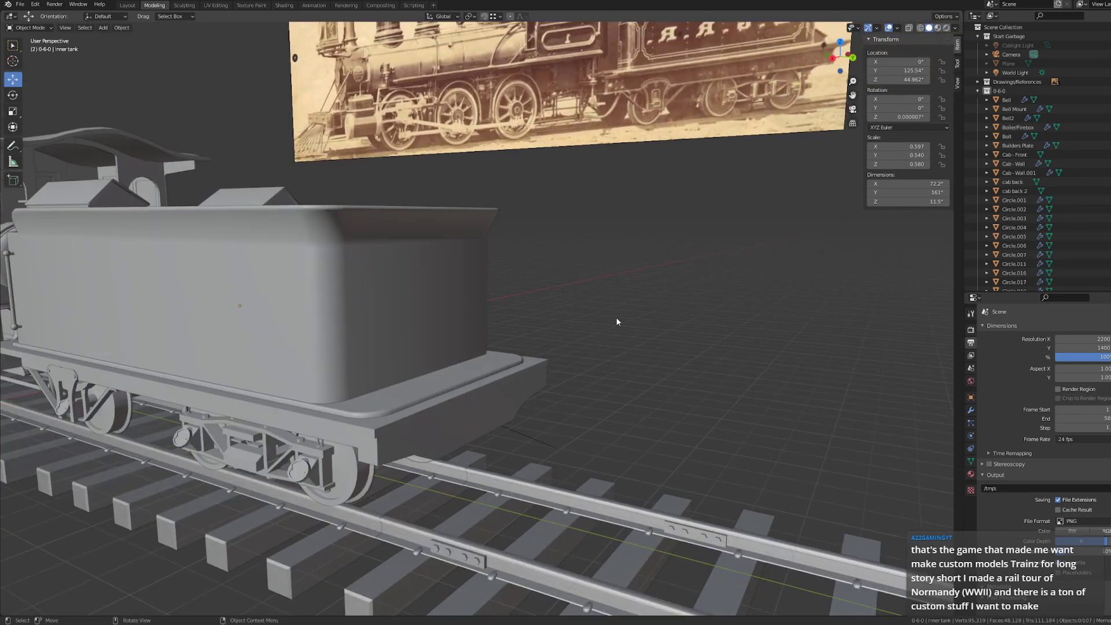
middle_click_drag(616, 317, 583, 322)
scroll(582, 323, "down", 3)
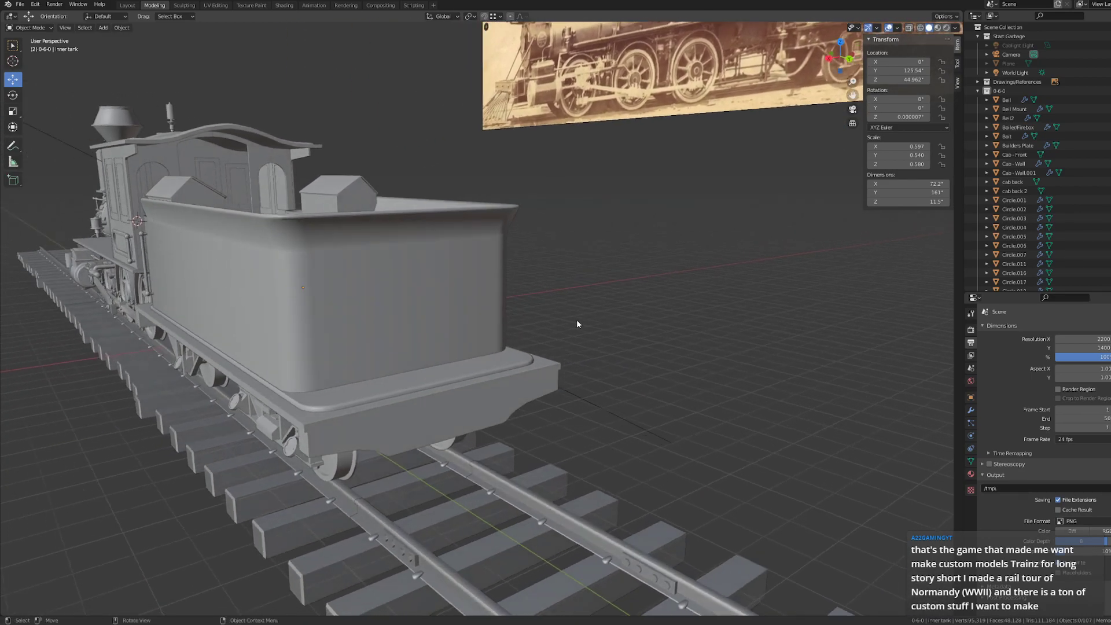
middle_click_drag(276, 247, 442, 259, "shift")
scroll(442, 249, "up", 5)
key("Tab")
key("Tab")
left_click(449, 235)
key("Tab")
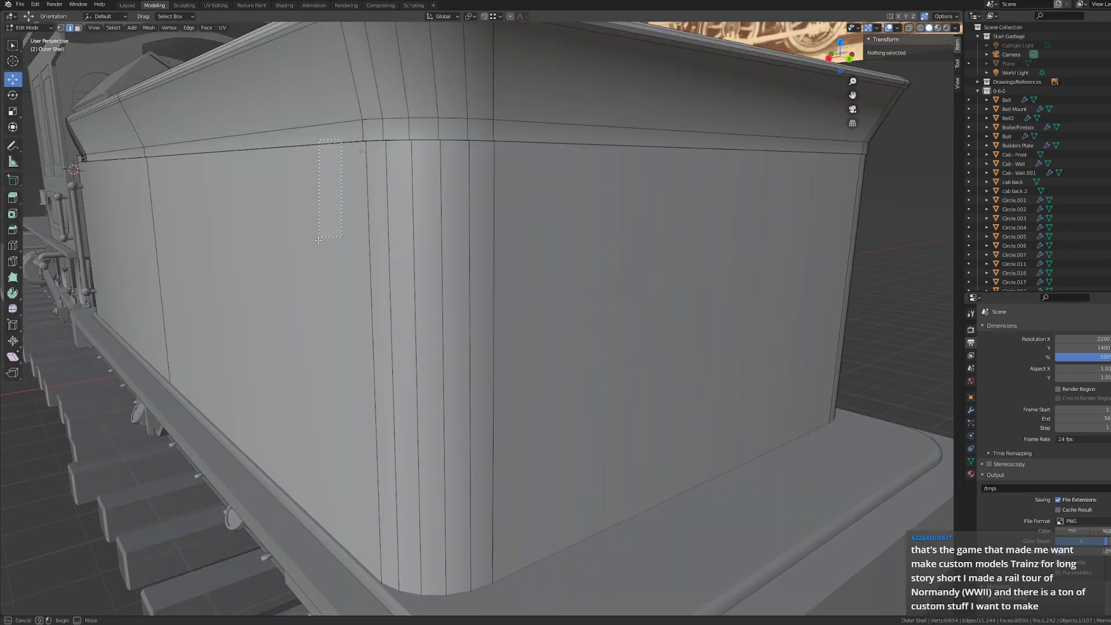
left_click(300, 143, "alt")
key("g")
key("z")
left_click(220, 194)
key("Tab")
- Examine the outer shell's rounded corners and flare, comparing the tender with the drawing in side view
scroll(417, 327, "down", 4)
middle_click_drag(402, 324, 409, 296)
key("Tab")
key("Tab")
middle_click_drag(549, 311, 512, 404)
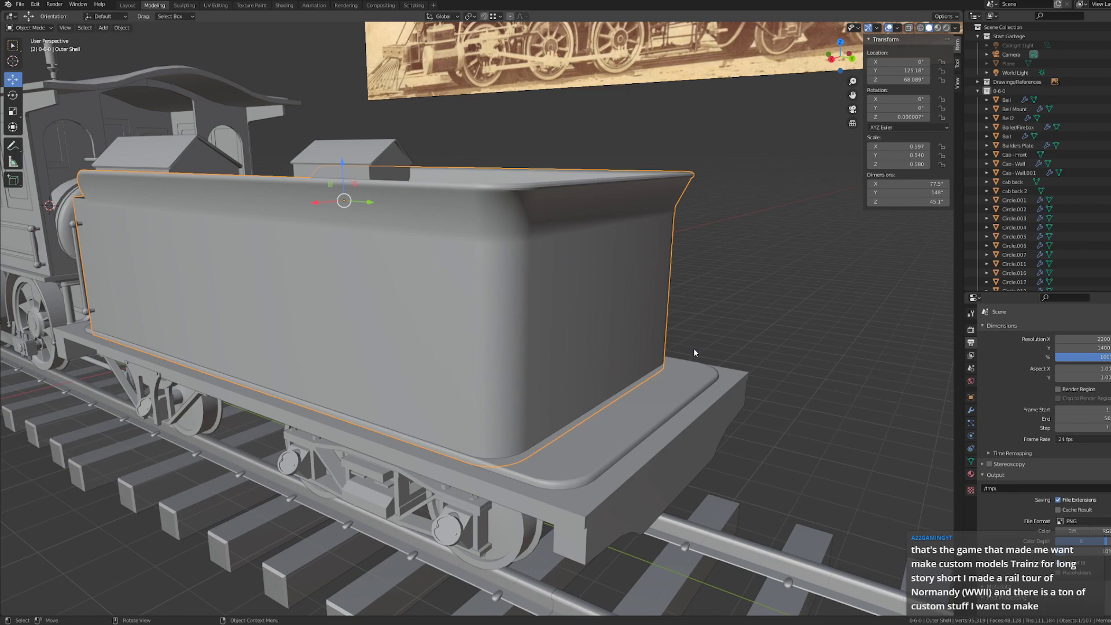
middle_click_drag(518, 403, 548, 397)
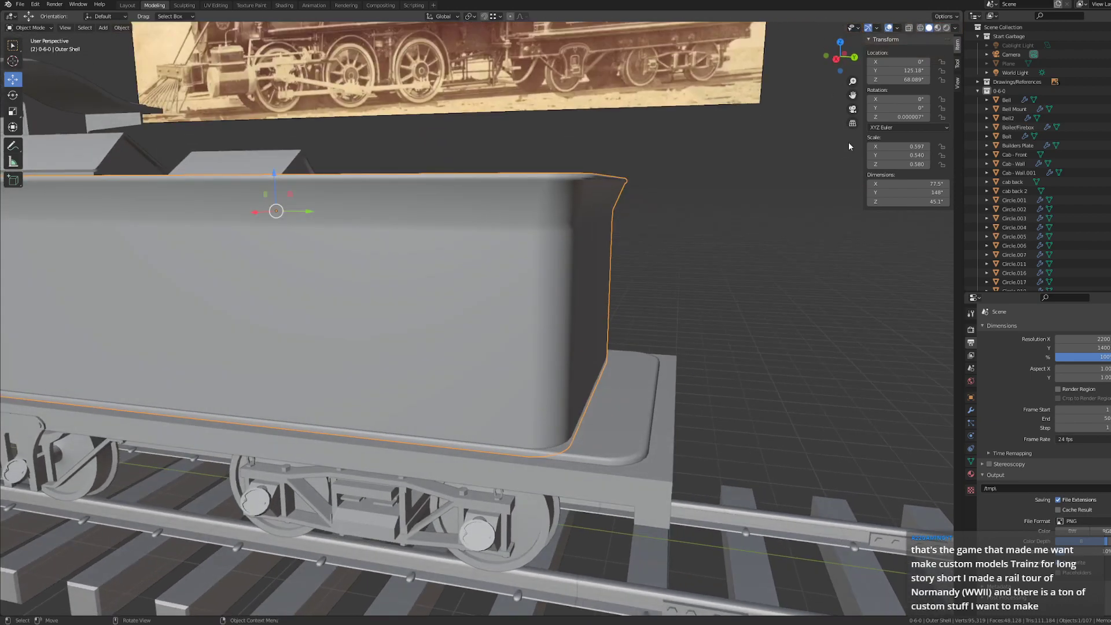
left_click(837, 59)
scroll(521, 315, "down", 3)
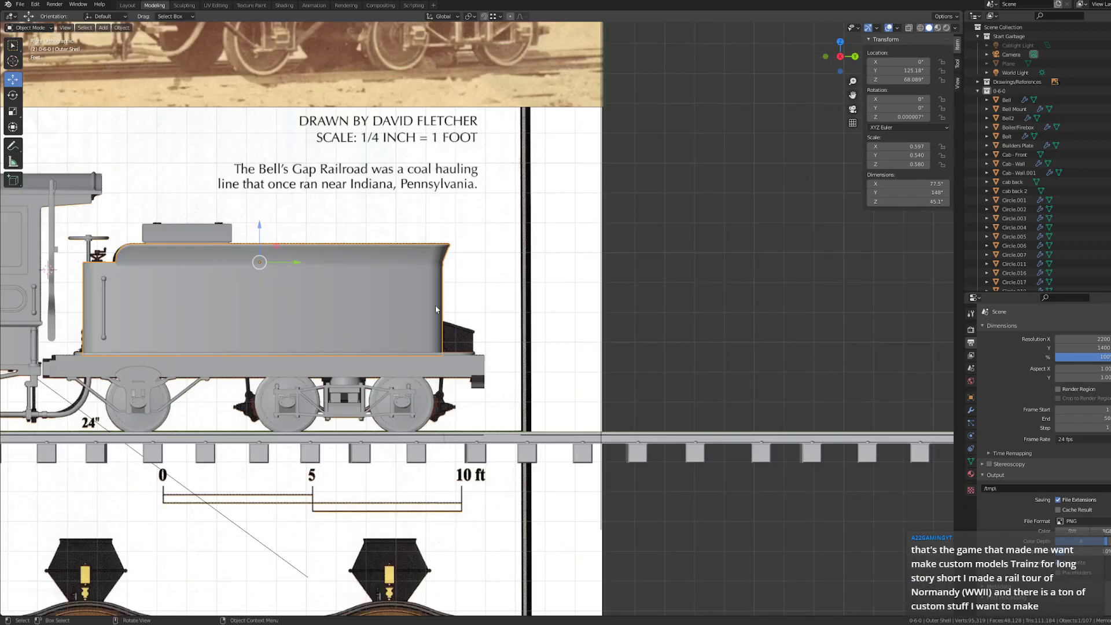
middle_click_drag(389, 285, 538, 312)
scroll(506, 302, "up", 4)
middle_click_drag(658, 151, 820, 210)
middle_click_drag(739, 208, 280, 355)
- Examine the tender's sides, open top and trucks together with the cab from both sides
middle_click_drag(396, 327, 671, 375, "shift")
scroll(405, 335, "up", 3)
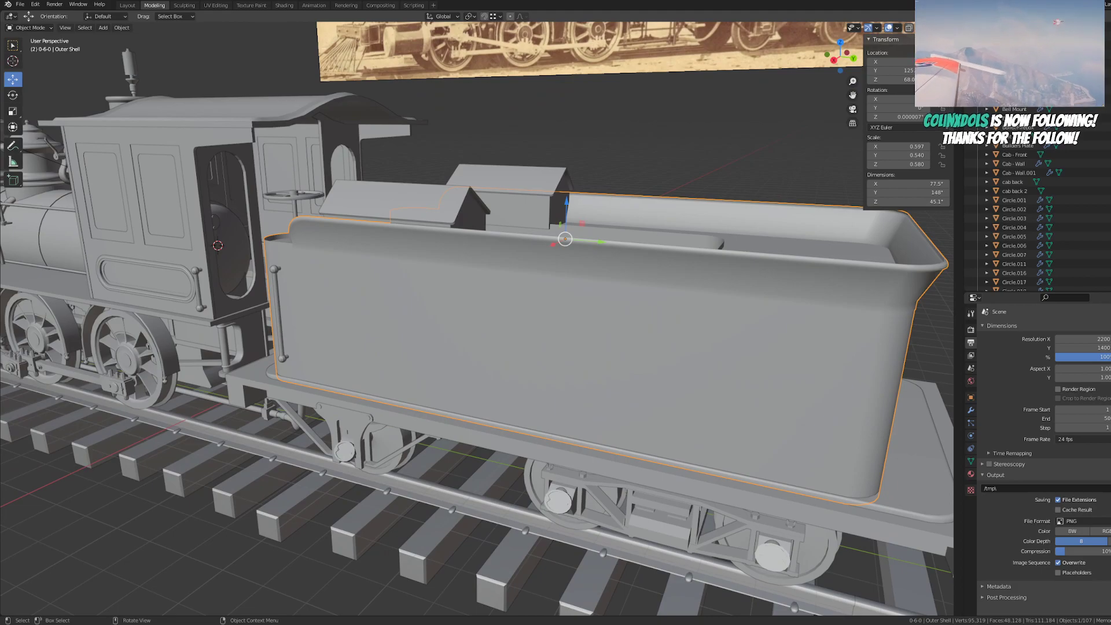
middle_click_drag(404, 335, 216, 349)
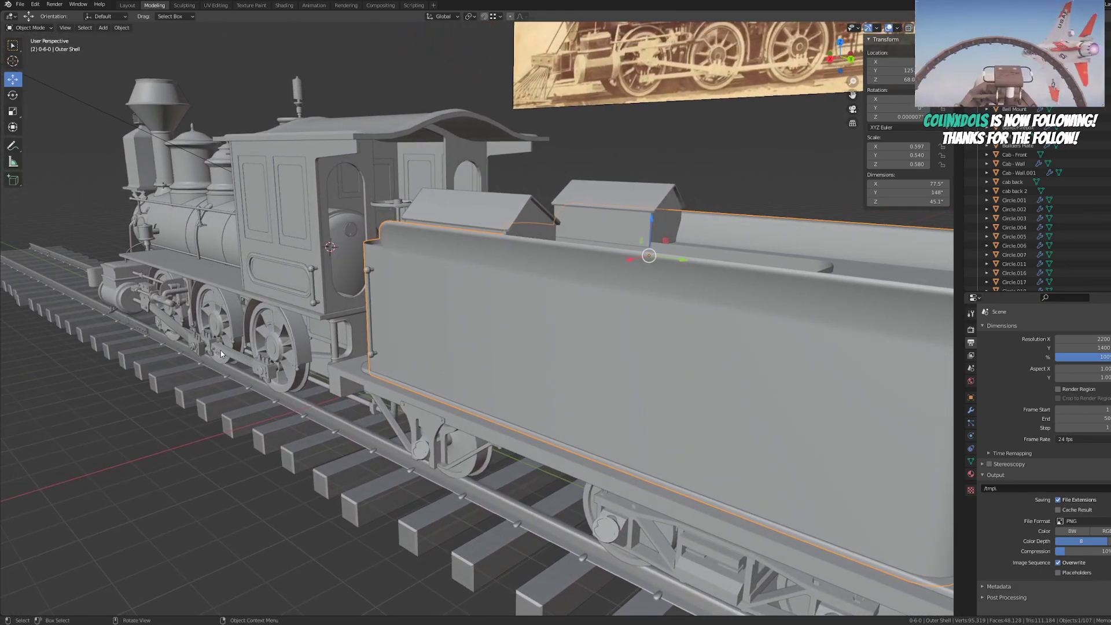
middle_click_drag(389, 372, 449, 349, "shift")
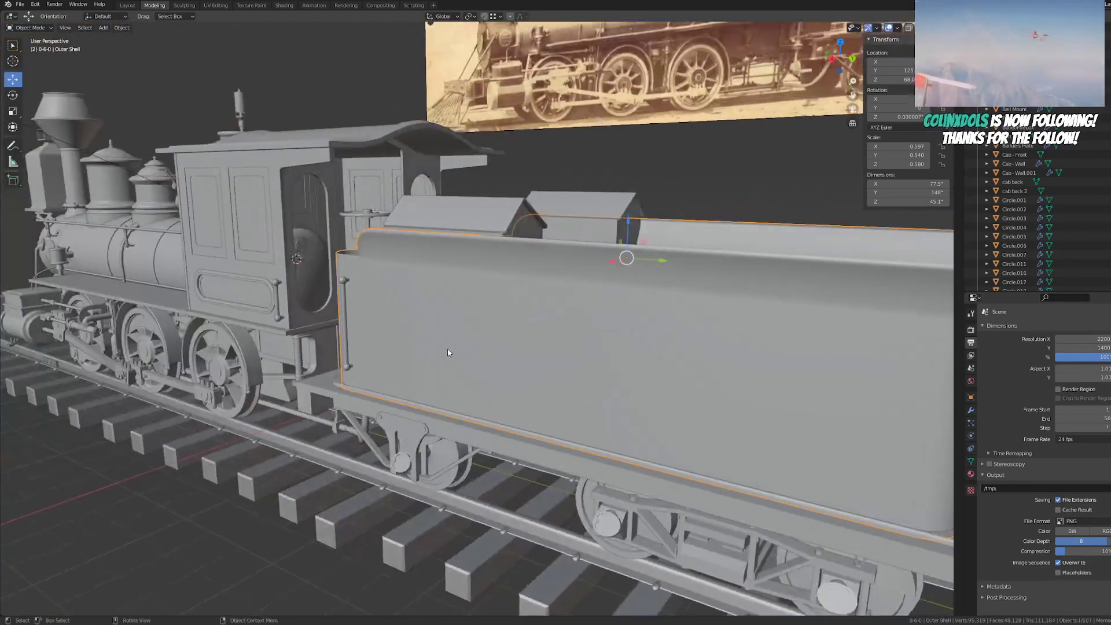
scroll(450, 349, "down", 3)
middle_click_drag(571, 372, 315, 414)
middle_click_drag(665, 325, 590, 355)
left_click(739, 377)
middle_click_drag(738, 378, 682, 404)
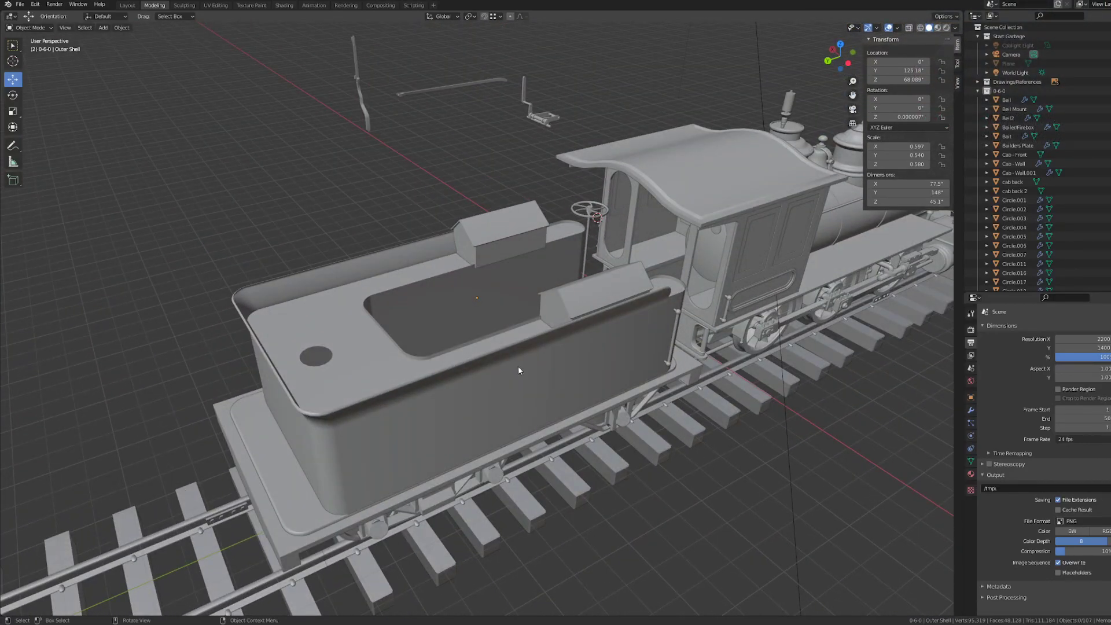
middle_click_drag(374, 407, 368, 338)
middle_click_drag(394, 381, 475, 385)
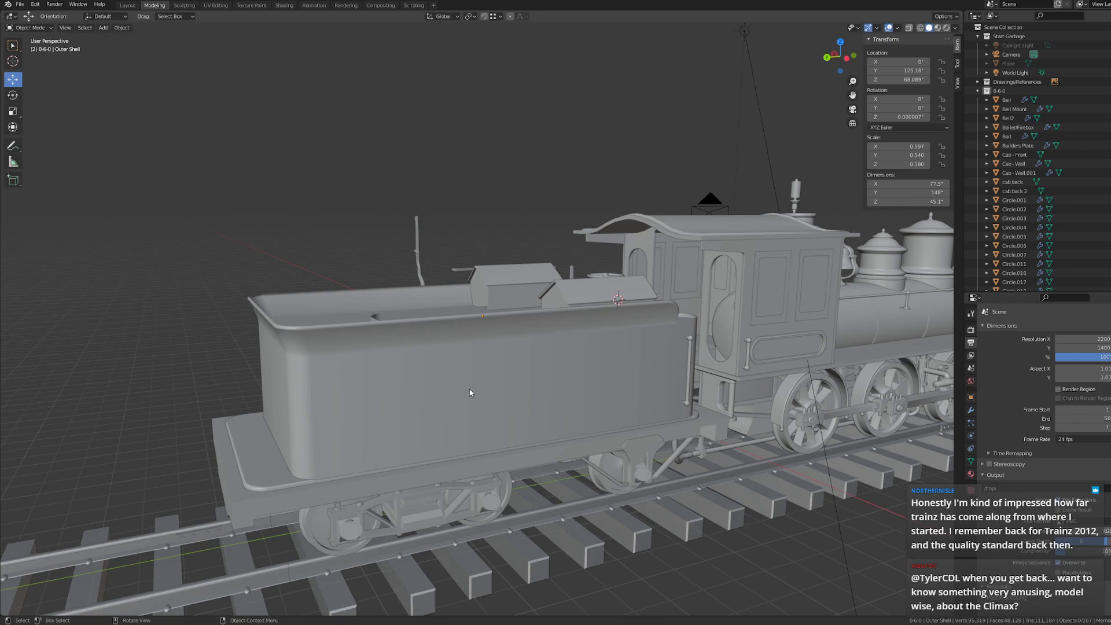
- Examine the tender's interior, top boxes and flared rim from behind and close up
right_click(641, 320)
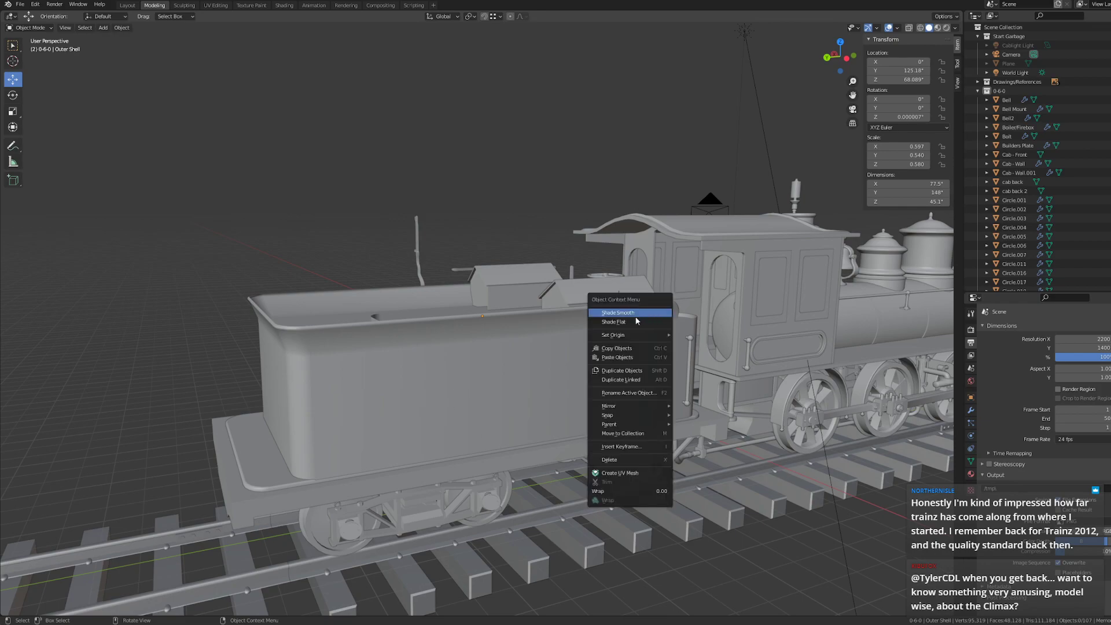
middle_click_drag(548, 214, 220, 356)
scroll(540, 268, "up", 2)
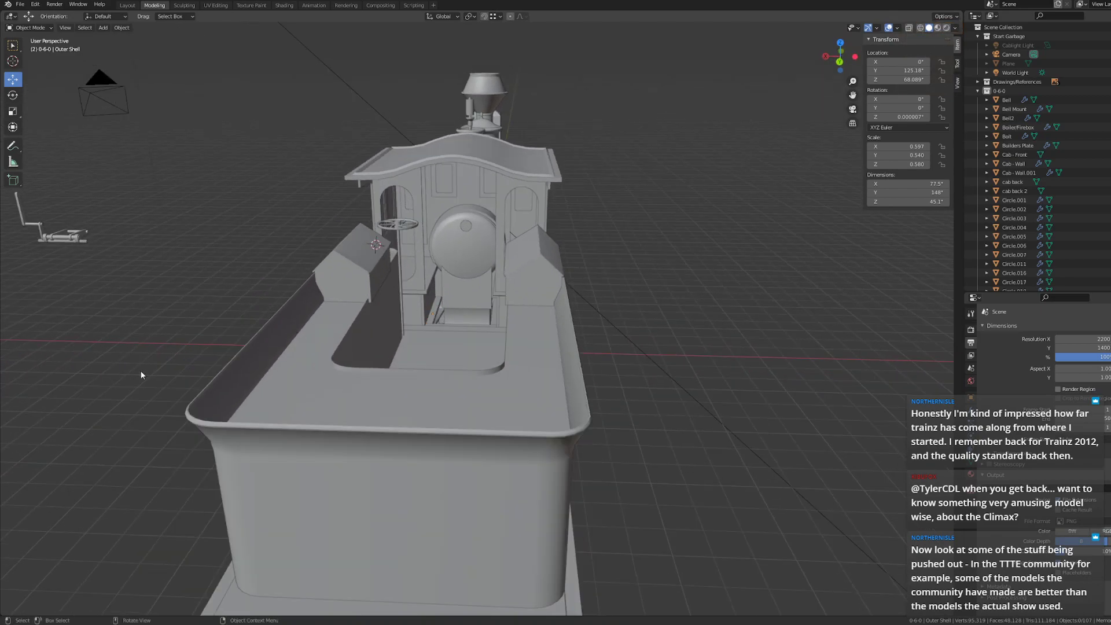
middle_click_drag(630, 358, 464, 373)
middle_click_drag(484, 226, 467, 306)
scroll(468, 322, "up", 2)
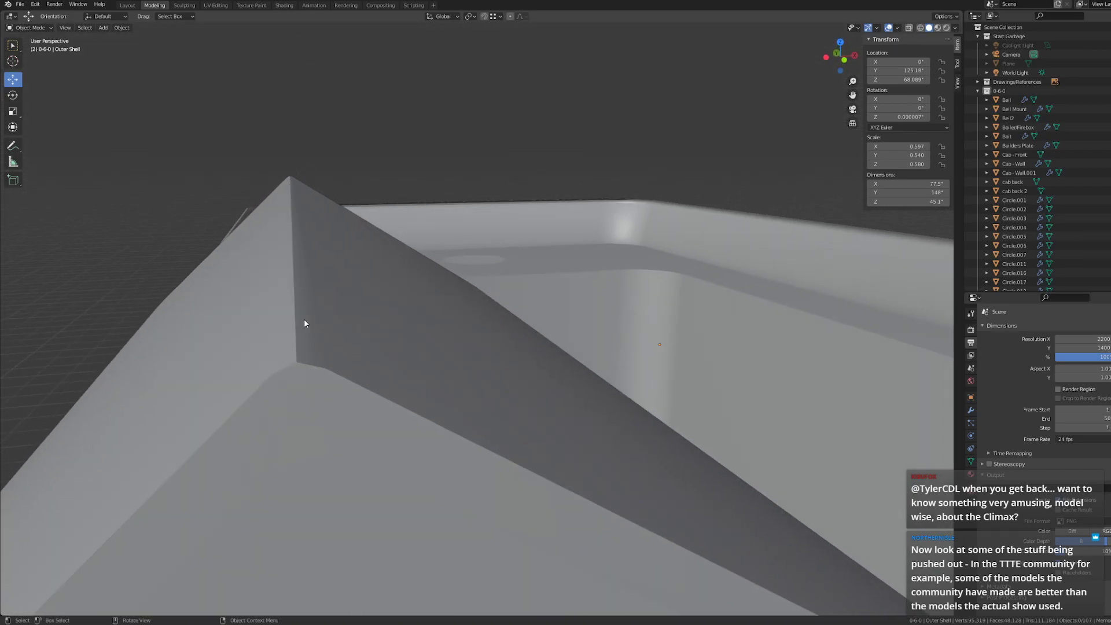
scroll(415, 333, "down", 5)
middle_click_drag(509, 335, 408, 348)
scroll(407, 348, "down", 4)
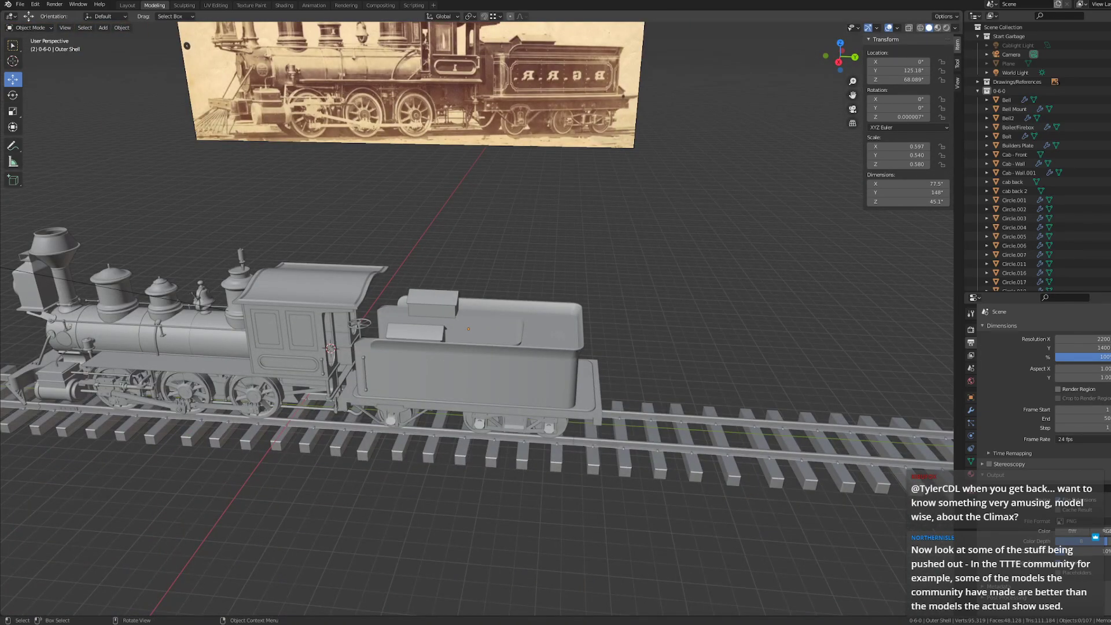
- Save the Bells Gap file and open the recent file D&RG Class 70.blend
left_click(19, 4)
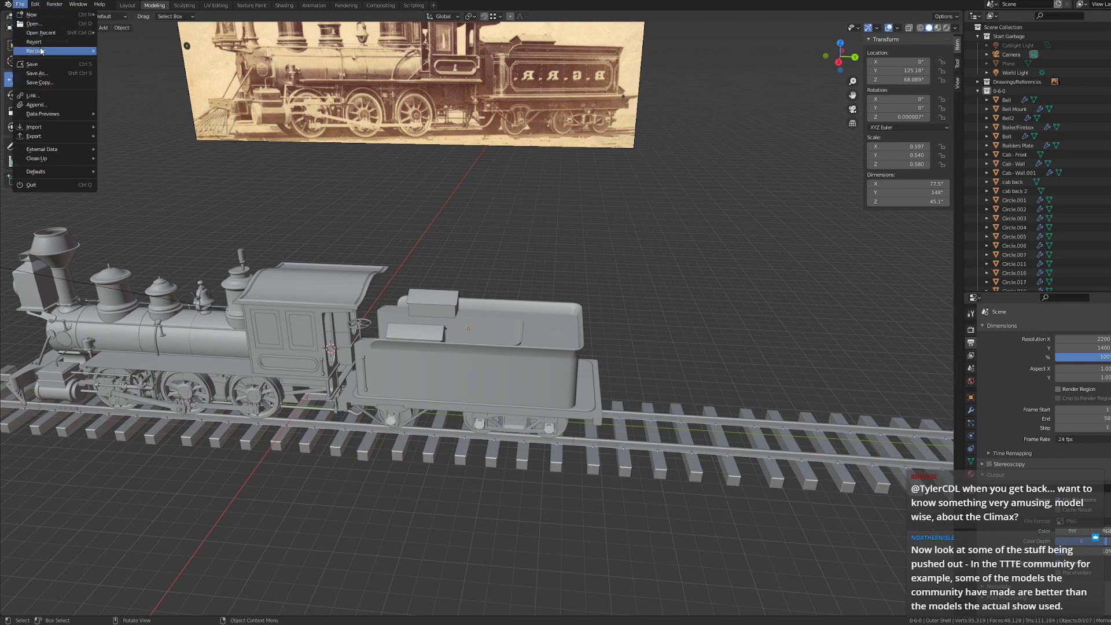
left_click(42, 64)
left_click(19, 4)
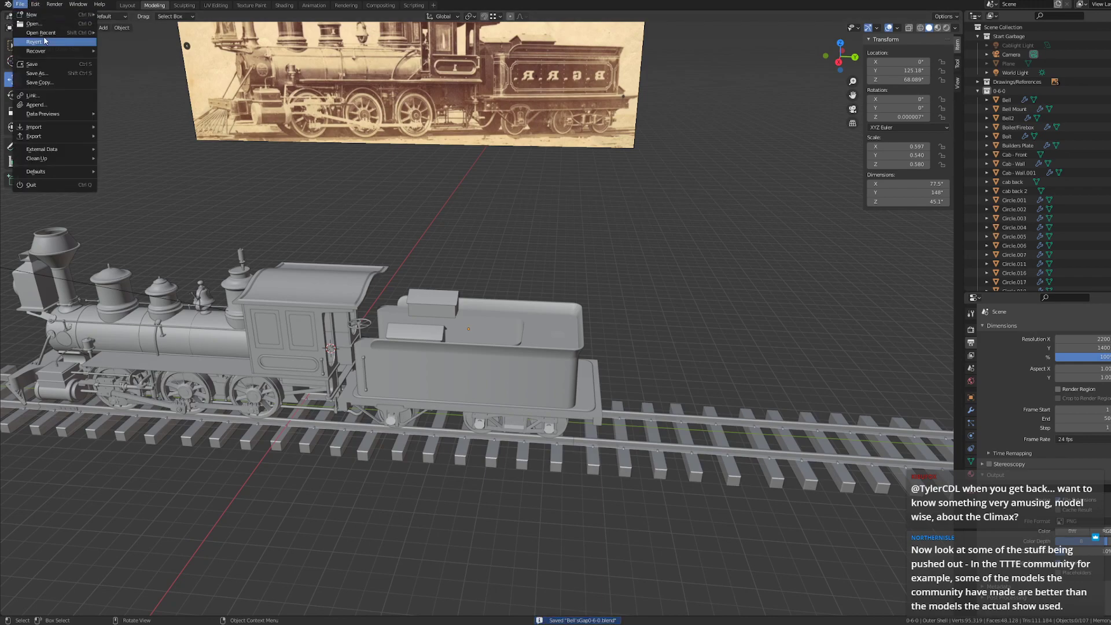
mouse_move(51, 35)
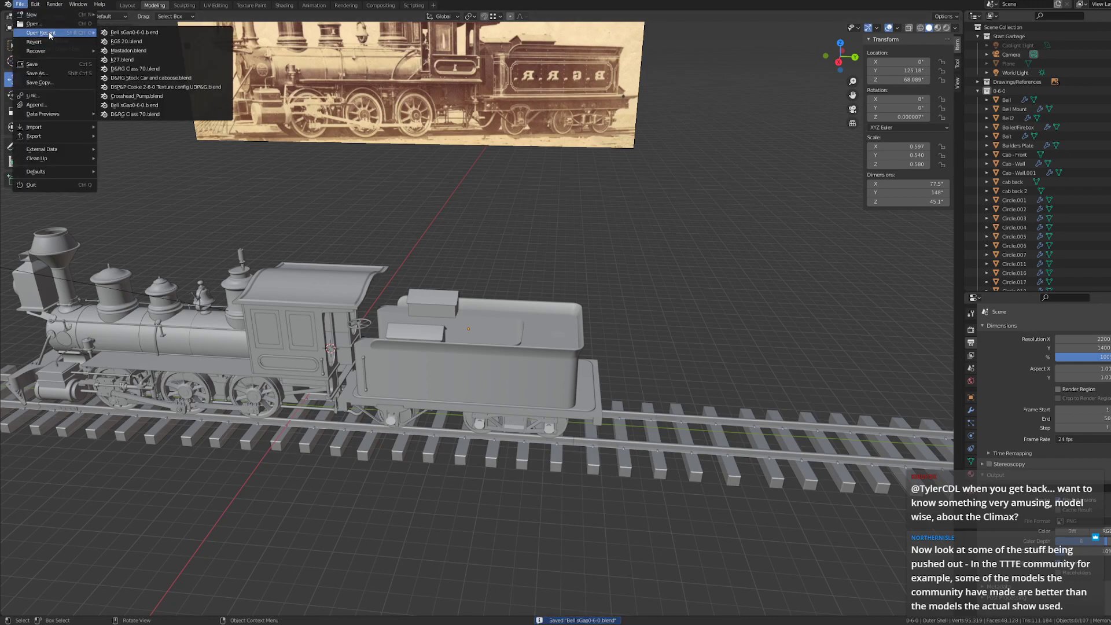
left_click(155, 68)
- Select the slatted toolbox on the near side of the Class 70 tender and copy it
middle_click_drag(499, 262, 595, 279)
scroll(465, 304, "up", 6)
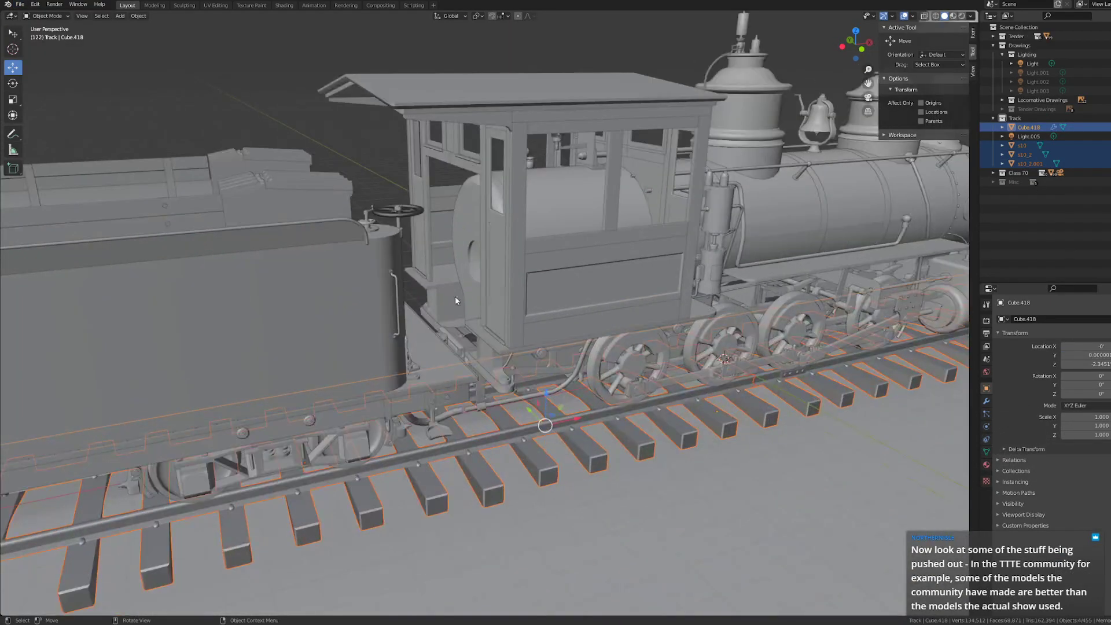
middle_click_drag(465, 305, 499, 332)
middle_click_drag(389, 311, 457, 381, "shift")
scroll(456, 381, "up", 6)
middle_click_drag(360, 448, 405, 431)
left_click(575, 401)
scroll(613, 401, "down", 10)
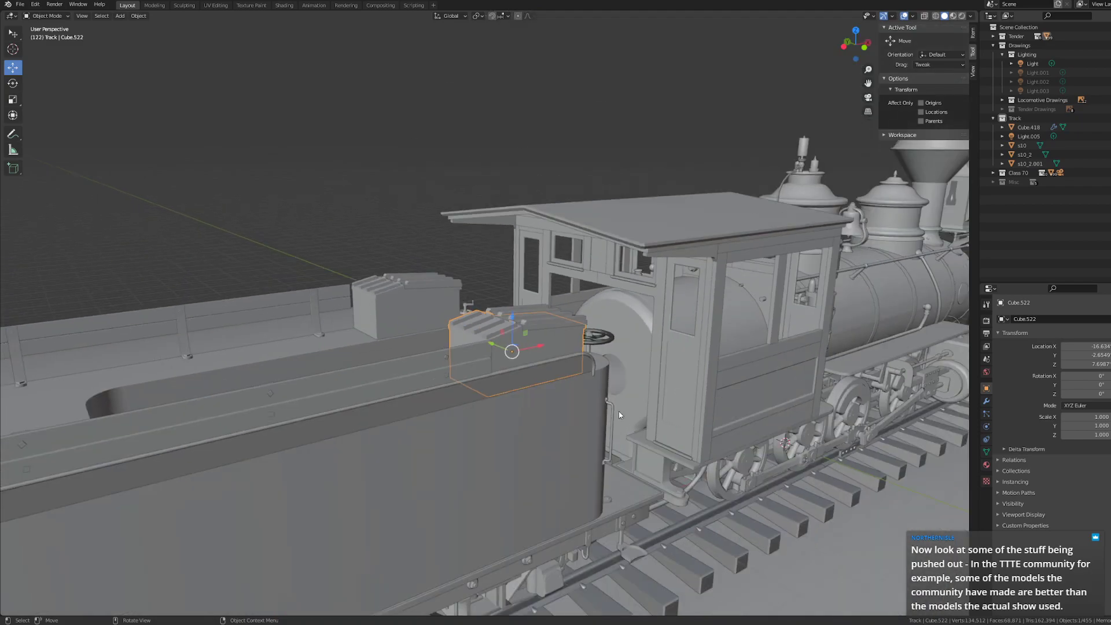
middle_click_drag(614, 401, 609, 449)
scroll(609, 449, "up", 3)
scroll(610, 449, "up", 4)
middle_click_drag(540, 457, 550, 319, "shift")
scroll(558, 373, "up", 3)
key("ctrl+c")
- Examine the Class 70 tender, cab and locomotive from an angle and from the side
scroll(540, 435, "down", 5)
middle_click_drag(552, 450, 500, 420)
scroll(641, 471, "down", 3)
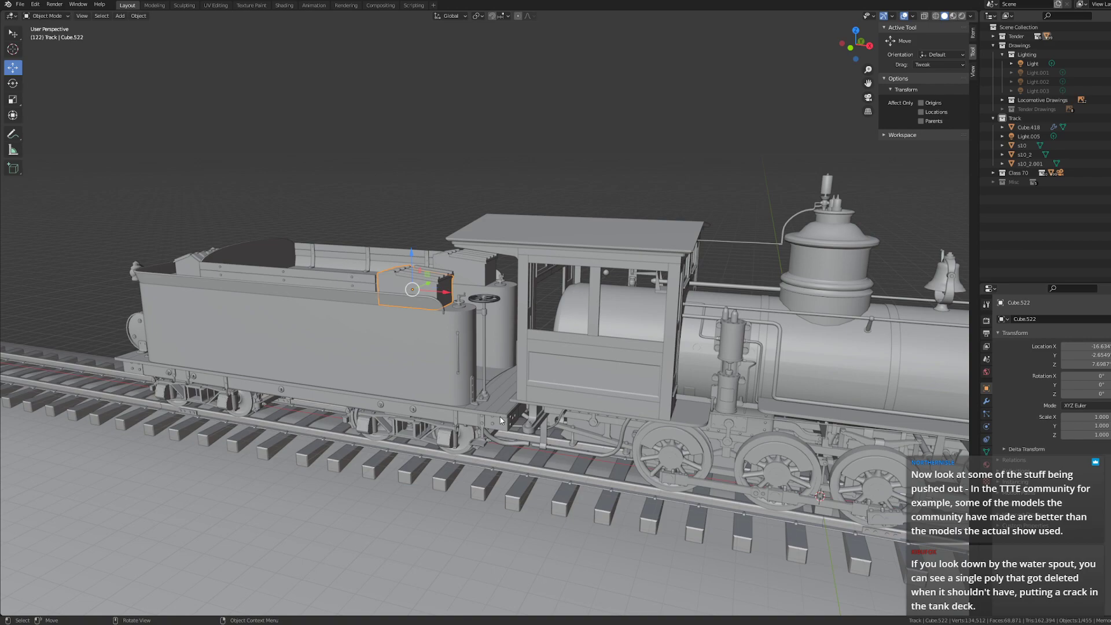
middle_click_drag(501, 420, 518, 401)
middle_click_drag(585, 413, 421, 442, "shift")
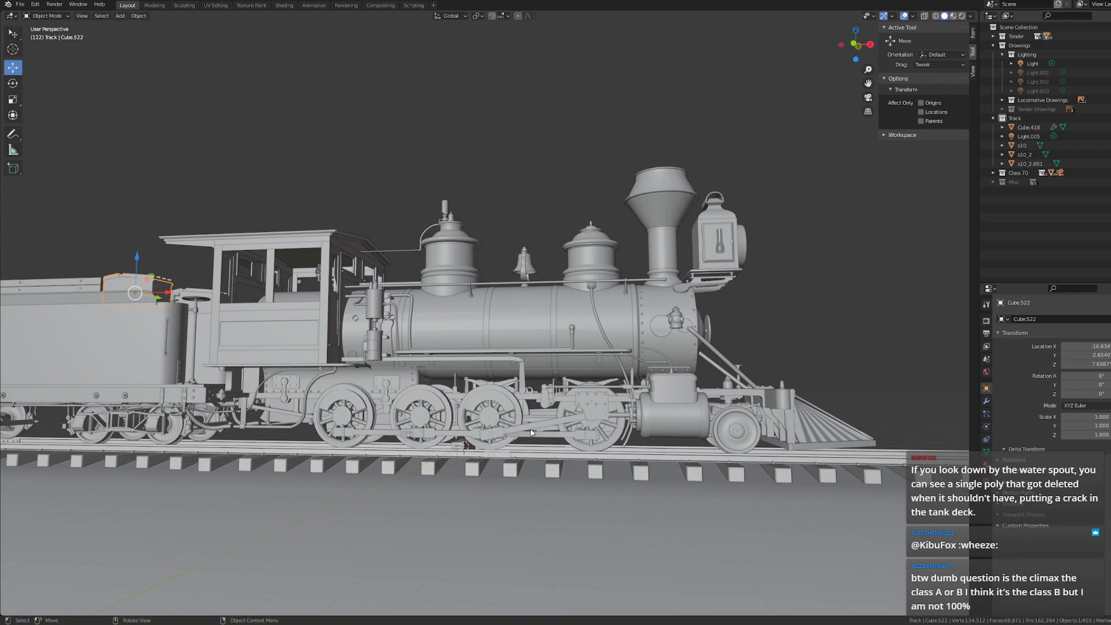
middle_click_drag(463, 270, 359, 302)
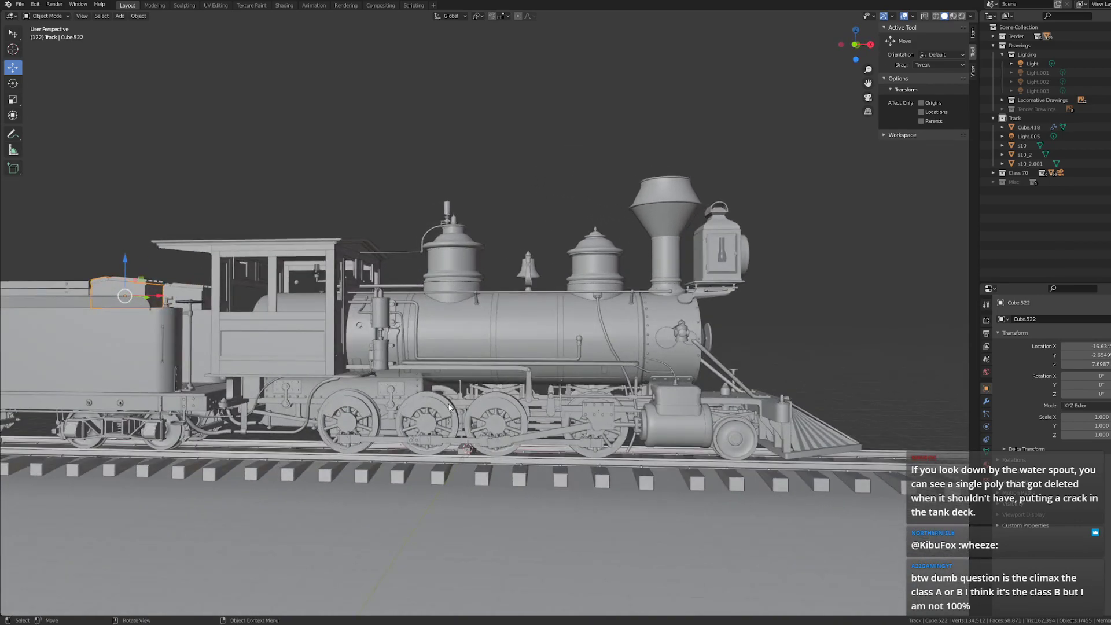
- Reopen the recent Bell's Gap 0-6-0 file without saving the Class 70 changes and paste the copied toolbox
left_click(20, 5)
mouse_move(52, 42)
left_click(177, 43)
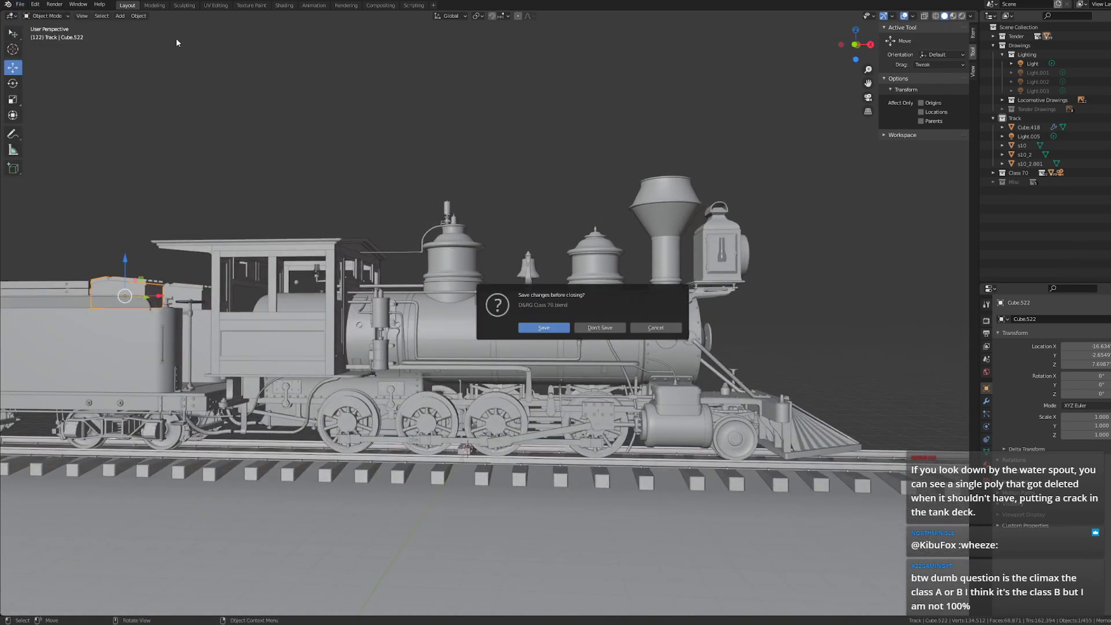
left_click(599, 328)
key("ctrl+v")
- Locate the pasted toolbox away from the locomotive and enter Edit Mode on it
middle_click_drag(469, 262, 682, 326)
scroll(682, 325, "up", 5)
middle_click_drag(856, 310, 705, 284)
middle_click_drag(434, 336, 464, 324)
scroll(465, 322, "down", 2)
middle_click_drag(379, 349, 432, 390)
left_click(373, 397)
key("Tab")
left_click(374, 402)
scroll(432, 390, "up", 2)
scroll(432, 399, "down", 2)
scroll(432, 414, "up", 2)
scroll(428, 431, "down", 2)
scroll(427, 428, "up", 2)
scroll(424, 415, "down", 2)
middle_click_drag(393, 425, 413, 363, "shift")
scroll(414, 362, "down", 6)
middle_click_drag(613, 308, 449, 424)
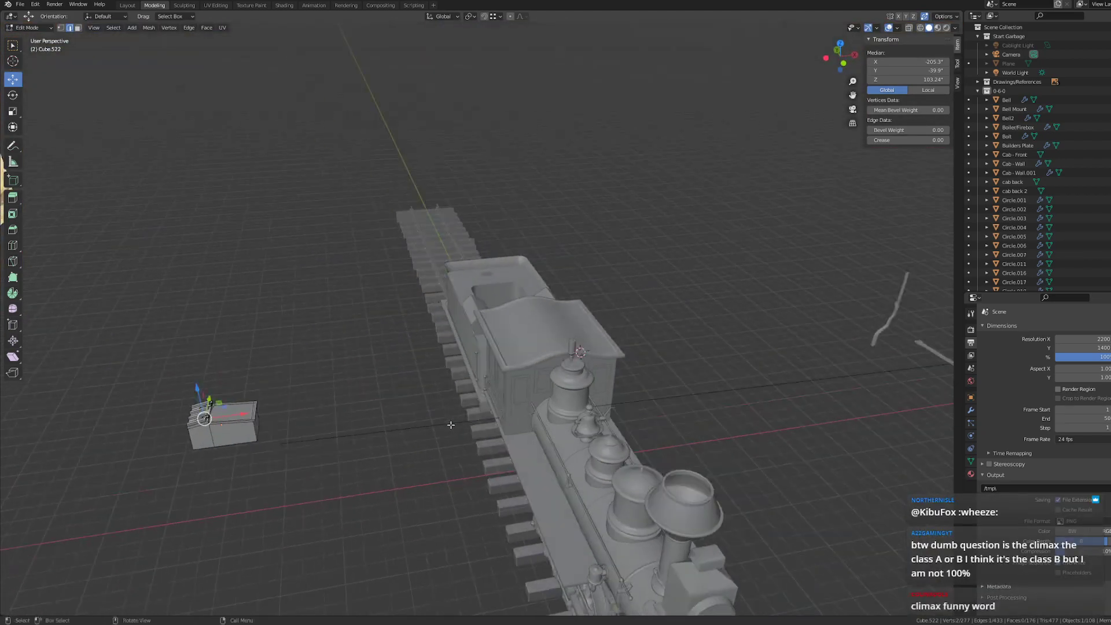
- Move the toolbox's entire mesh across onto the Bell's Gap tender
scroll(449, 424, "down", 2)
left_click_drag(181, 315, 357, 482)
left_click_drag(308, 390, 465, 376)
key("ctrl+z")
key("a")
left_click_drag(308, 389, 528, 276)
mouse_move(329, 348)
middle_mouse_down()
mouse_move(362, 348)
mouse_move(346, 352)
middle_mouse_up()
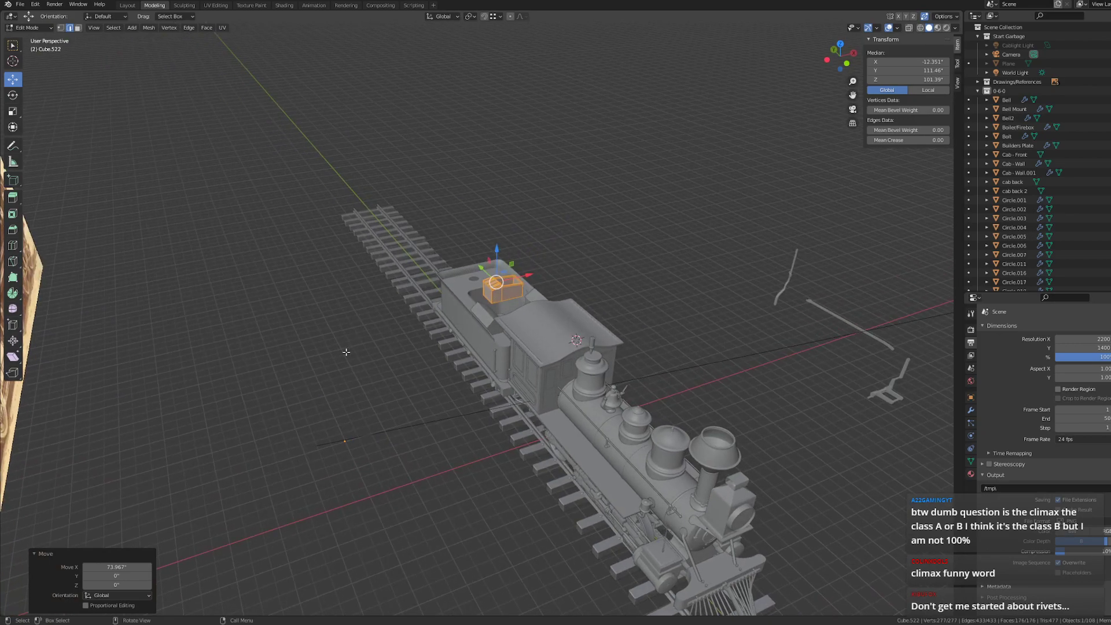
- Delete the vertices of the sloping lid's upper face, between the slats and hinges
scroll(346, 352, "up", 5)
scroll(468, 386, "up", 5)
middle_click_drag(556, 267, 487, 375, "shift")
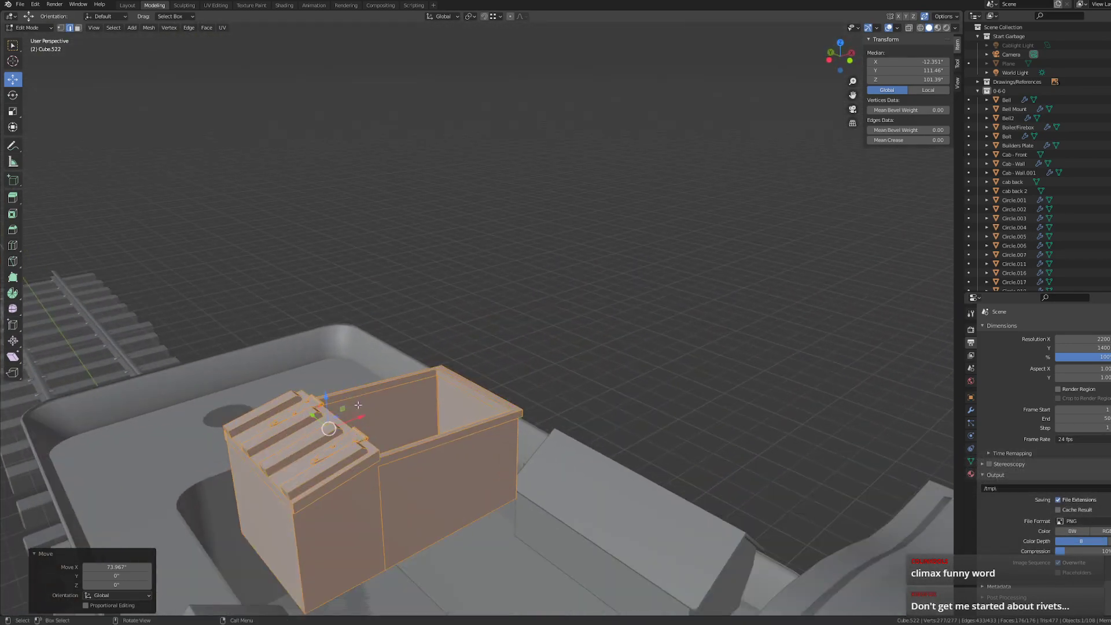
left_click(493, 251)
middle_click_drag(331, 416, 460, 354, "shift")
middle_click_drag(460, 354, 421, 365)
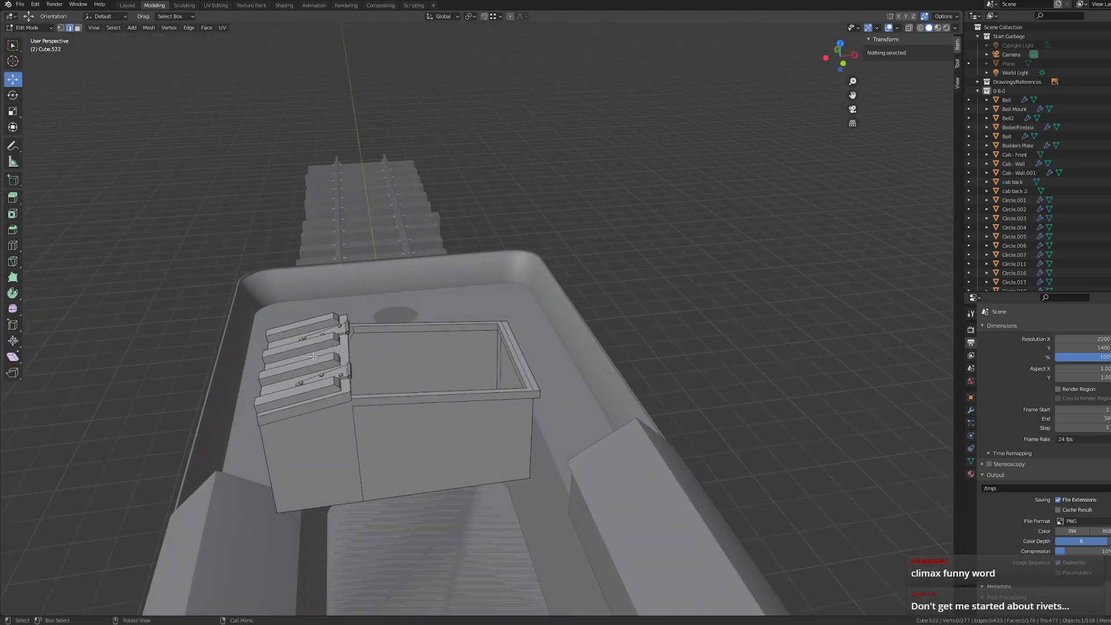
scroll(334, 349, "up", 4)
middle_click_drag(334, 349, 483, 391)
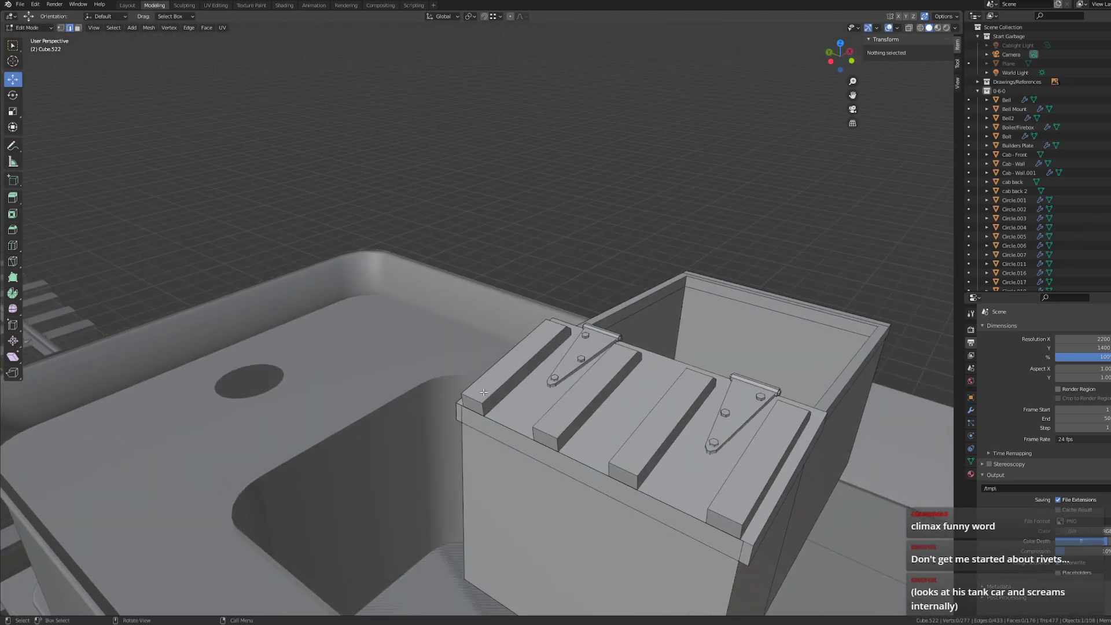
middle_click_drag(743, 418, 723, 420)
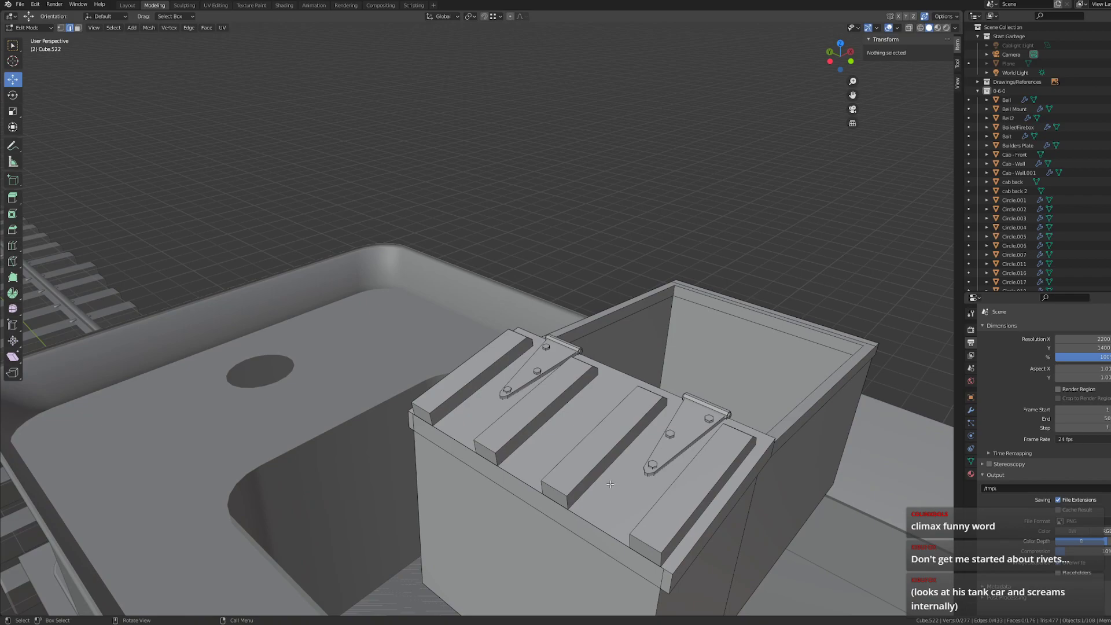
key("3")
left_click(576, 456)
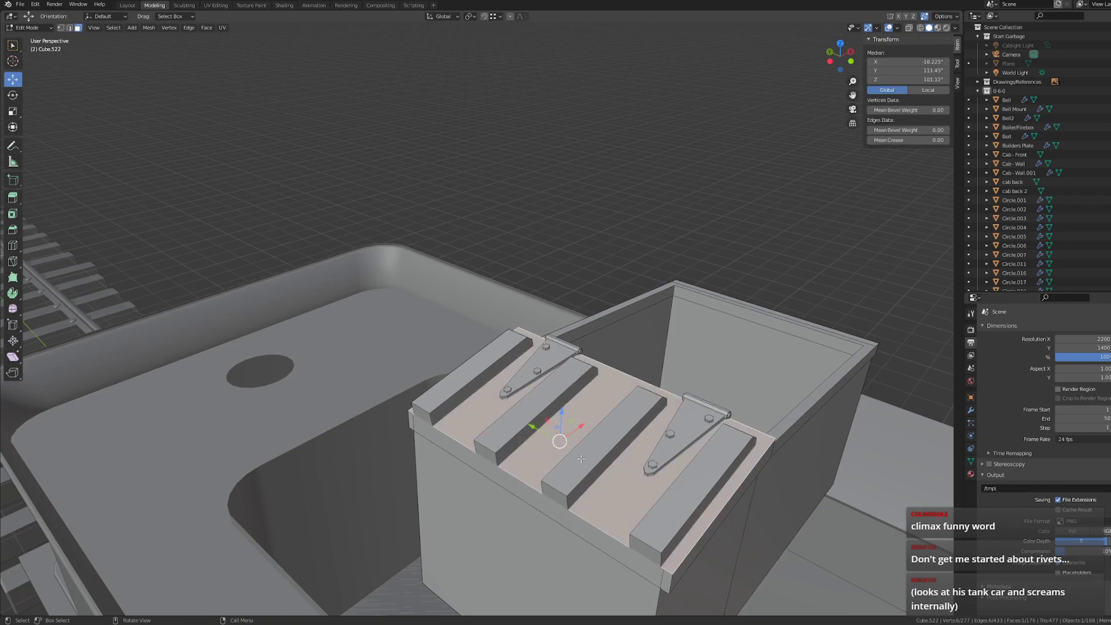
key("x")
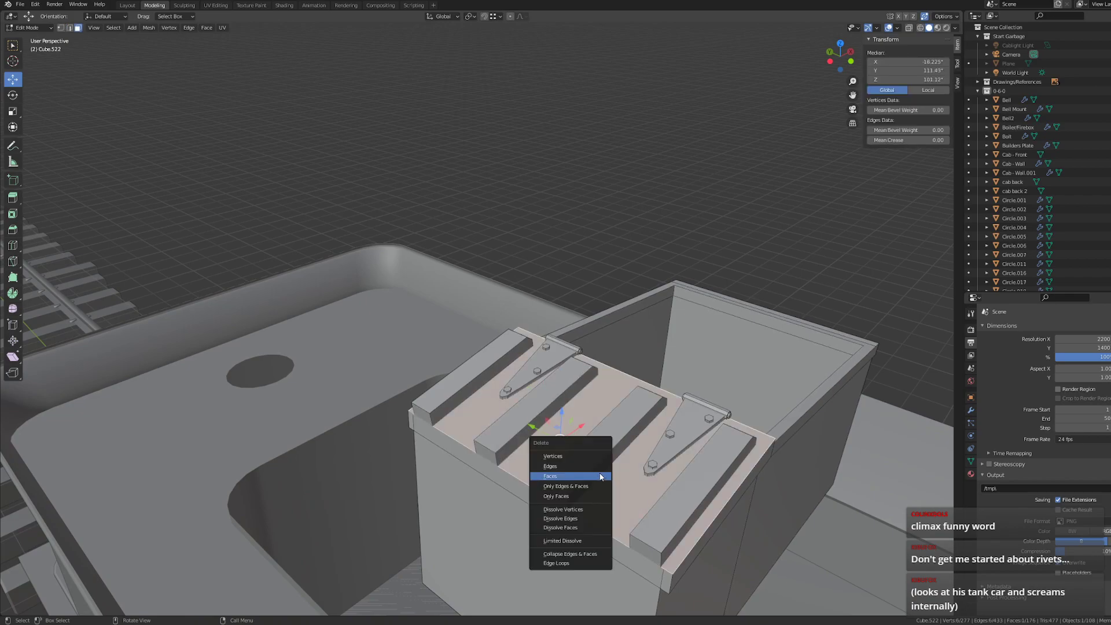
left_click(570, 456)
- Delete the top faces of the lid's four wooden slats together with their vertices
left_click(594, 435)
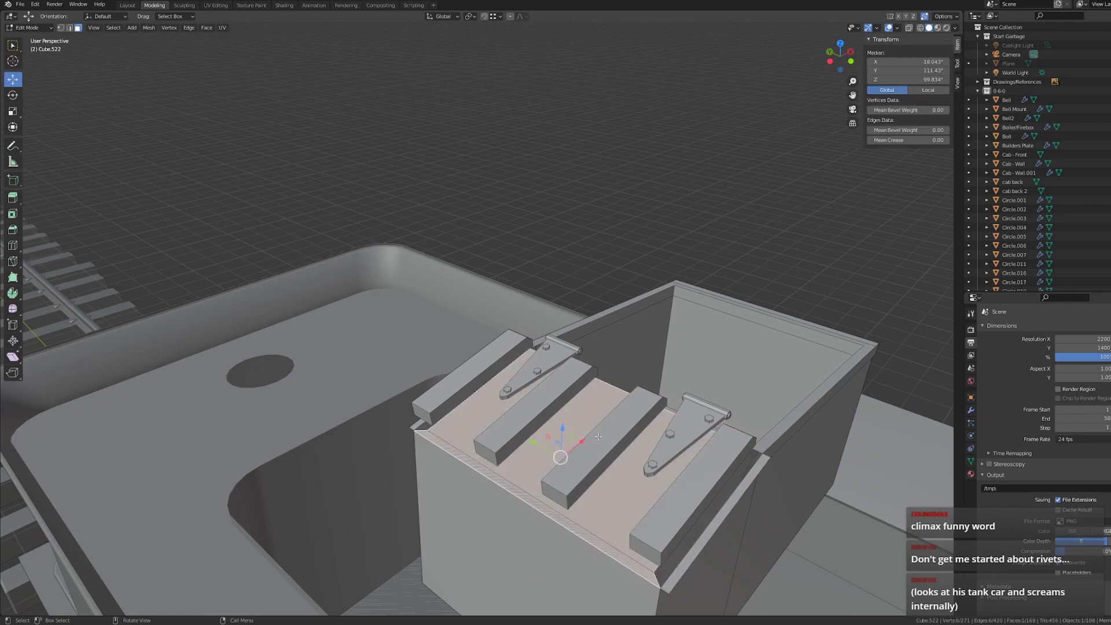
left_click(598, 437)
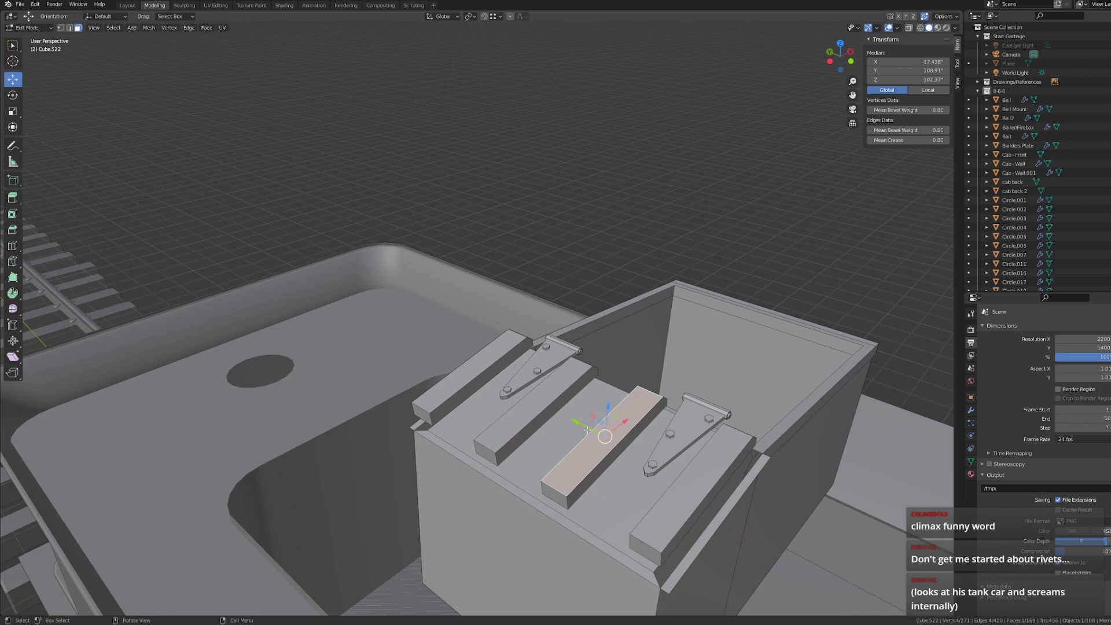
left_click(535, 408, "shift")
left_click(451, 383, "shift")
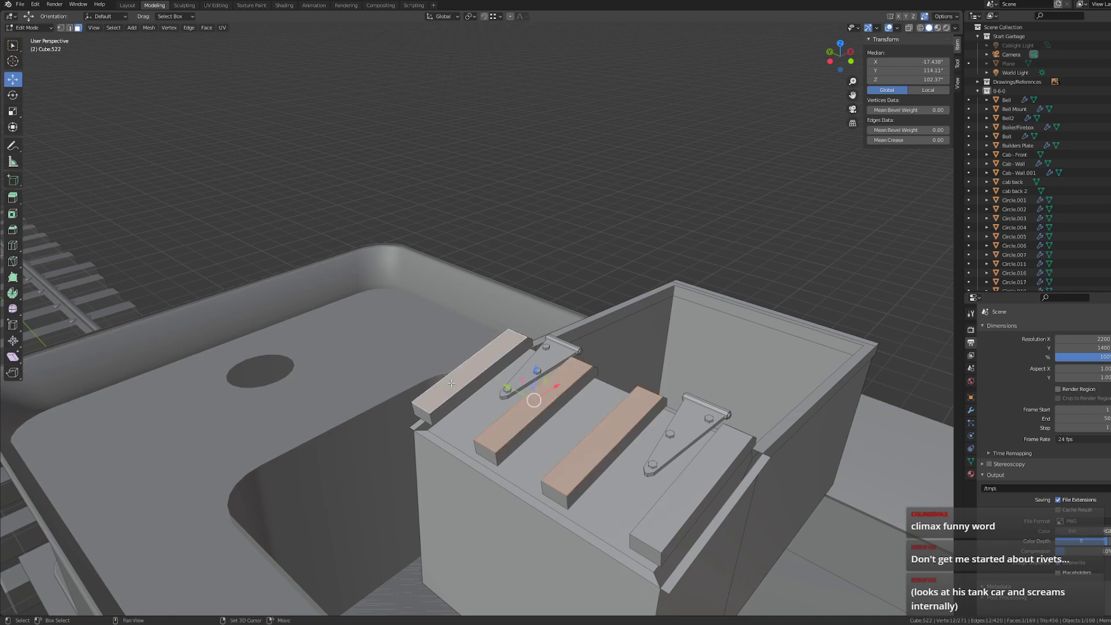
left_click(676, 512, "shift")
right_click(676, 511)
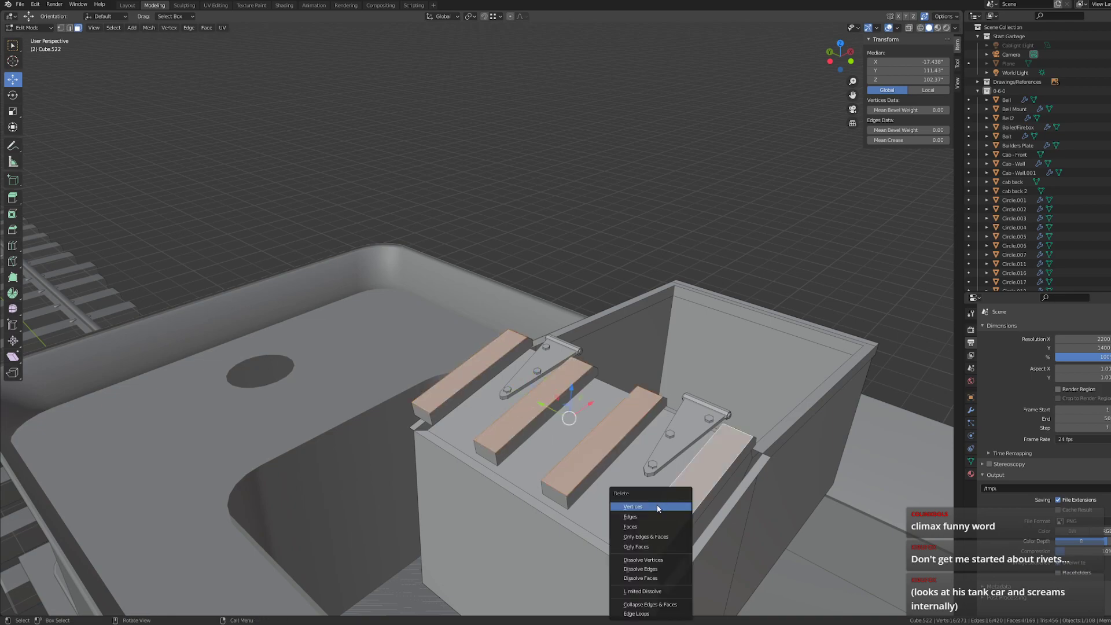
left_click(670, 508)
- Delete the vertices of the remaining sloping face beneath the slats and hinges
left_click(620, 487)
key("ctrl+z")
key("ctrl+shift+z")
key("x")
left_click(585, 487)
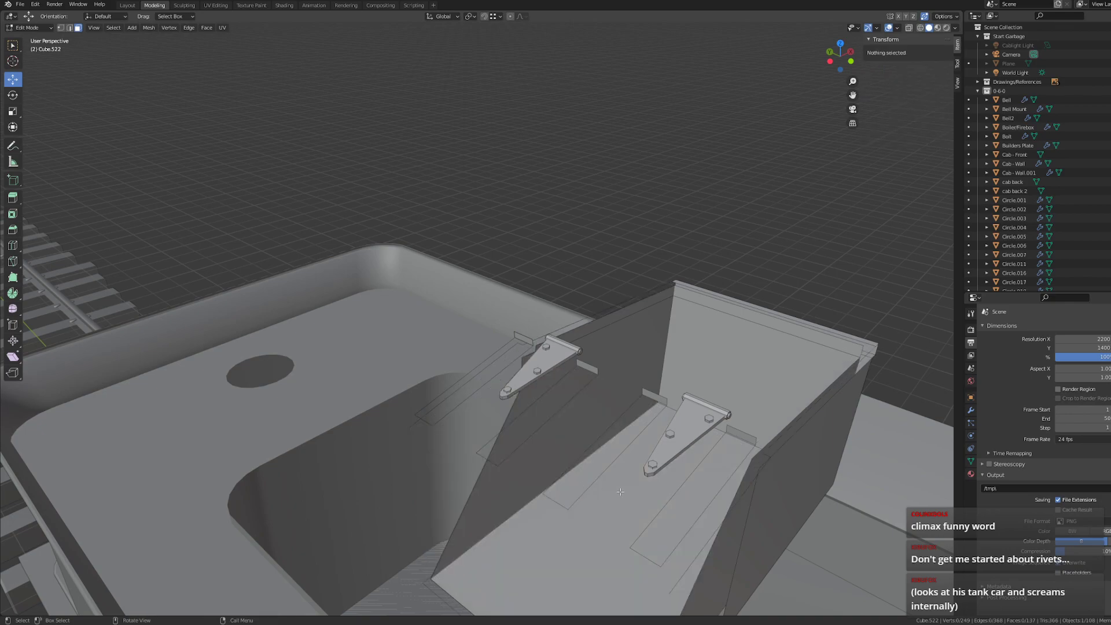
- Delete the four small end faces left over from the slats
middle_click_drag(585, 487, 302, 339)
middle_click_drag(369, 322, 419, 320)
left_click(495, 301)
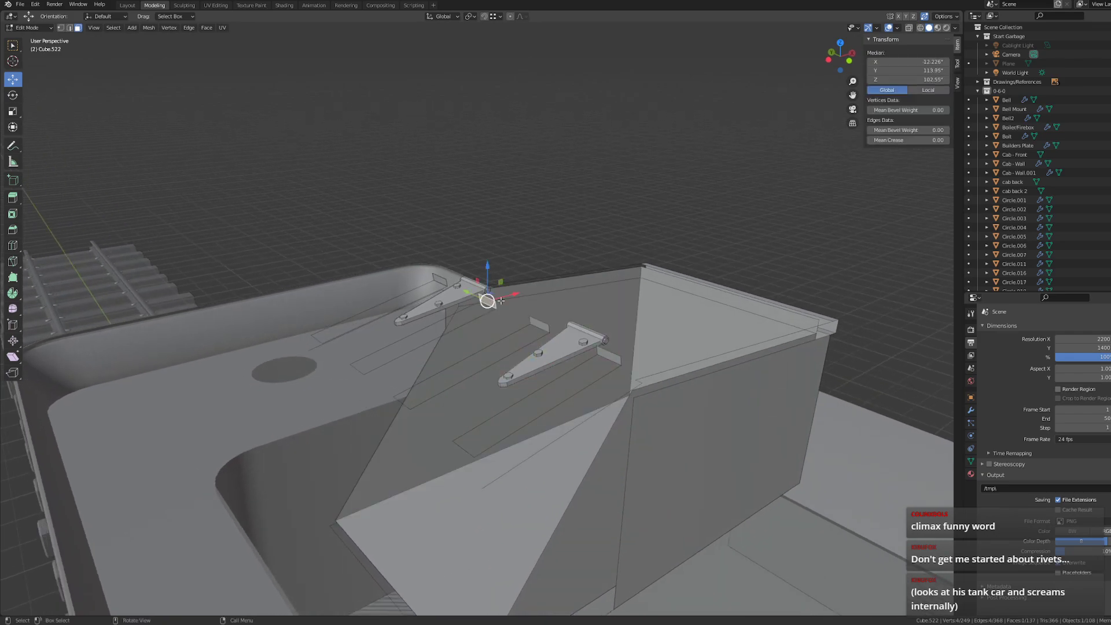
left_click(542, 326, "shift")
left_click(614, 354, "shift")
left_click(441, 279, "shift")
key("x")
left_click(432, 278)
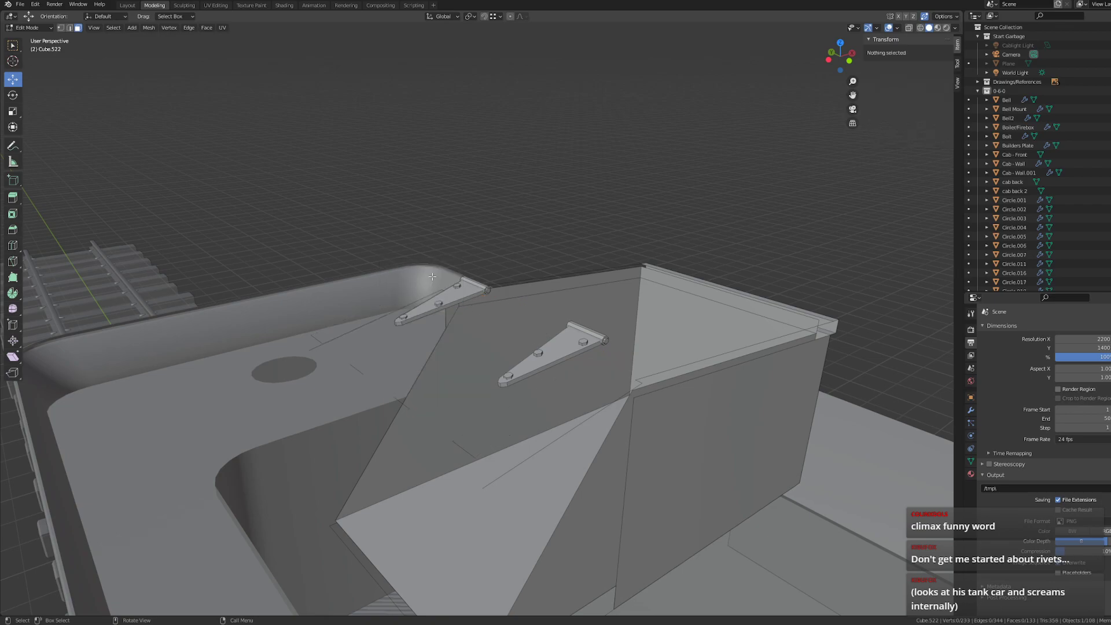
- Delete the loose vertices left over from the slats and the side wall's rim
middle_click_drag(432, 278, 490, 313)
key("1")
left_click(480, 309)
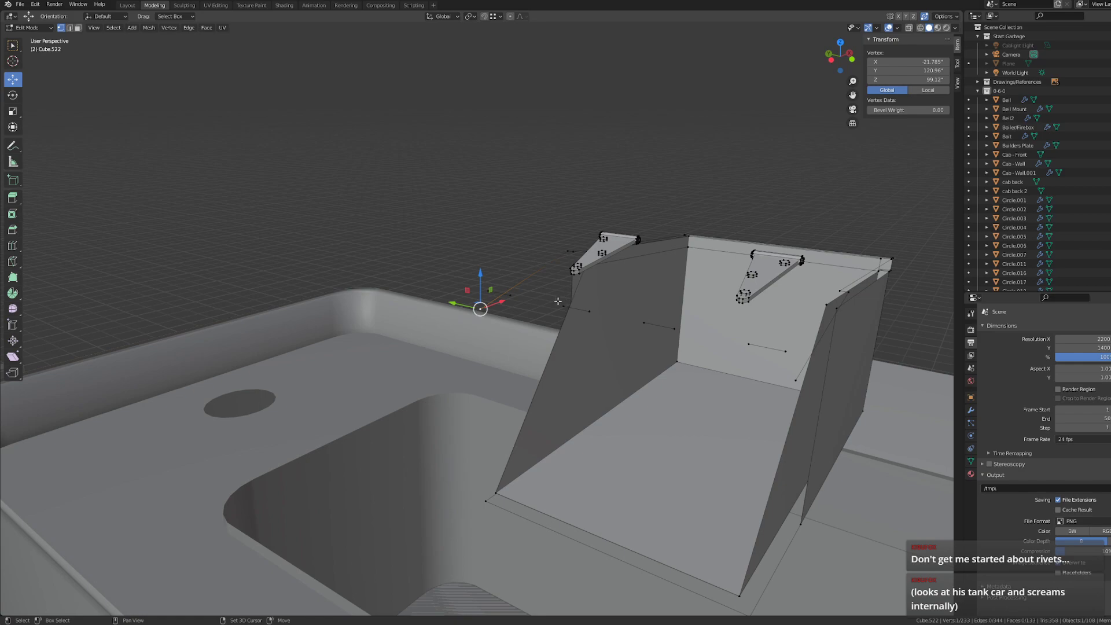
left_click(510, 296, "shift")
left_click(489, 291, "shift")
left_click(564, 308, "shift")
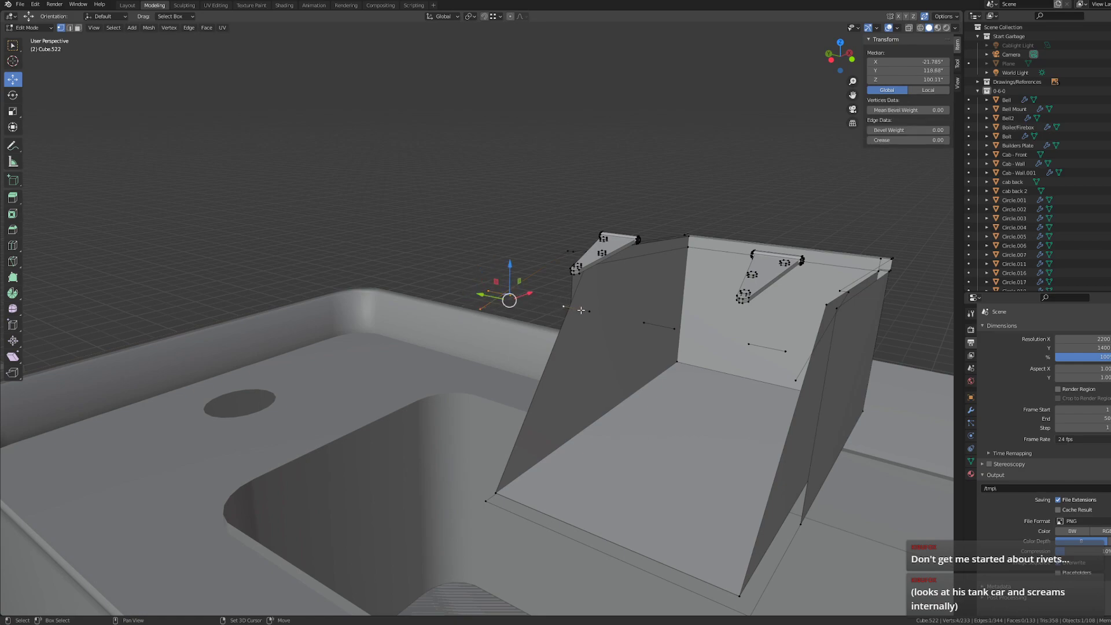
left_click(589, 310, "shift")
left_click(644, 323, "shift")
left_click(674, 329, "shift")
left_click(748, 345, "shift")
left_click(785, 351, "shift")
left_click(796, 381, "shift")
left_click(848, 292, "shift")
left_click(840, 290, "shift")
left_click(826, 304, "shift")
left_click(836, 309, "shift")
key("x")
left_click(752, 324)
- Delete one of the two lid hinges and the adjoining box vertices, keeping the other hinge
middle_click_drag(752, 324, 738, 344)
mouse_move(491, 331)
middle_mouse_down()
mouse_move(470, 333)
mouse_move(485, 329)
middle_mouse_up()
left_click_drag(341, 217, 501, 332)
key("x")
left_click(519, 331)
middle_click_drag(519, 333, 87, 246)
left_click_drag(68, 248, 197, 302)
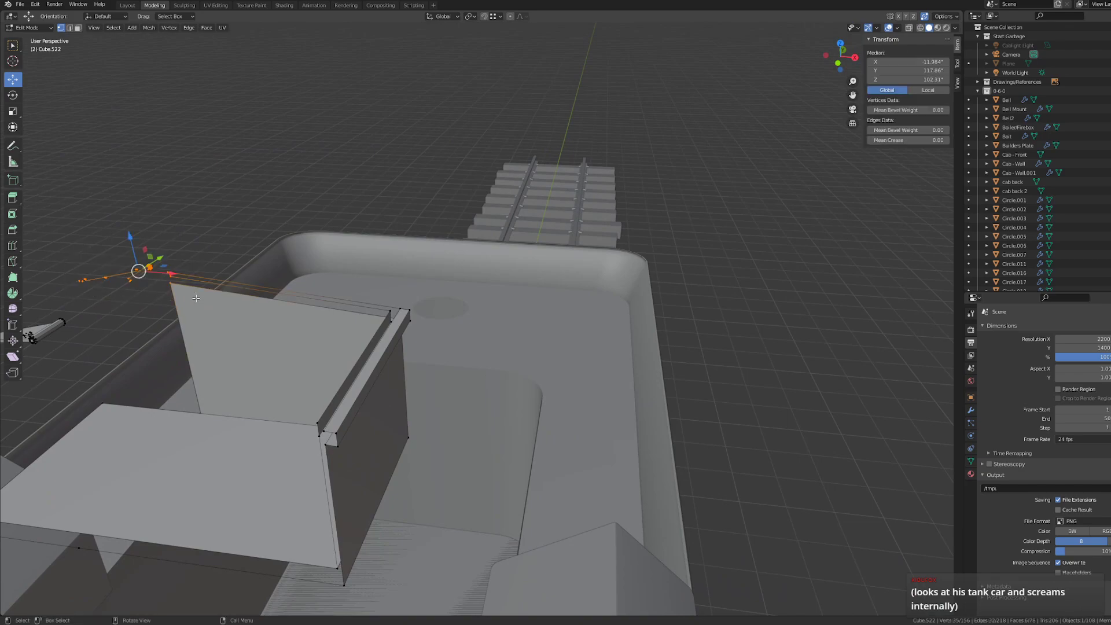
key("x")
left_click(171, 297)
key("ctrl+z")
key("x")
left_click(166, 294)
- Delete the toolbox's upright wall and rim along with its connected floor vertices
middle_click_drag(258, 322, 494, 220)
left_click_drag(319, 193, 527, 278)
key("a")
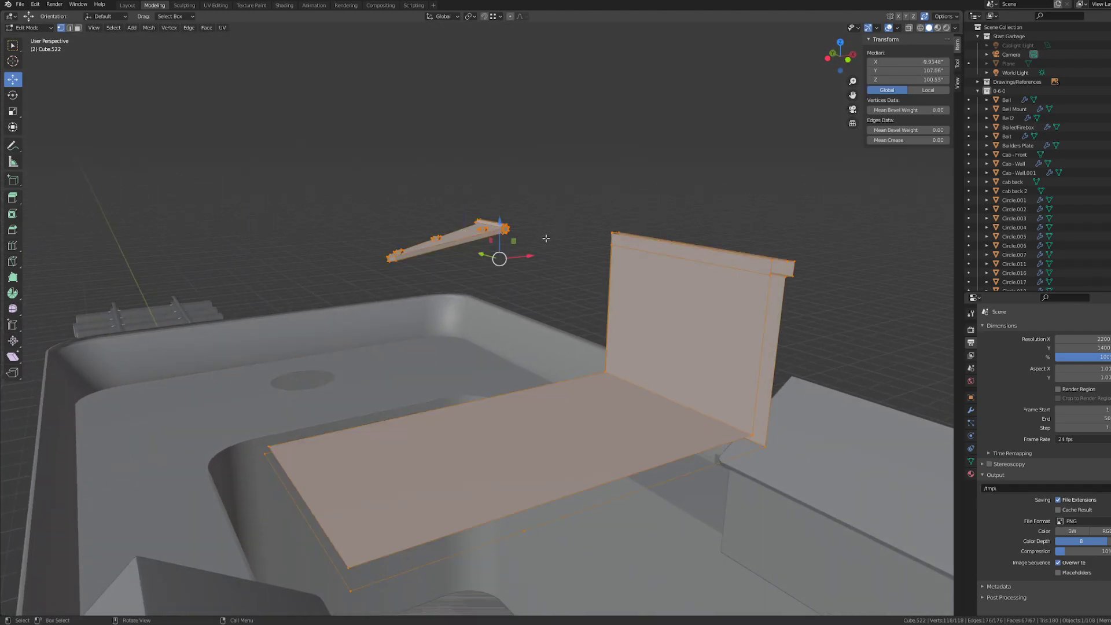
key("alt+a")
left_click_drag(579, 203, 807, 460)
key("x")
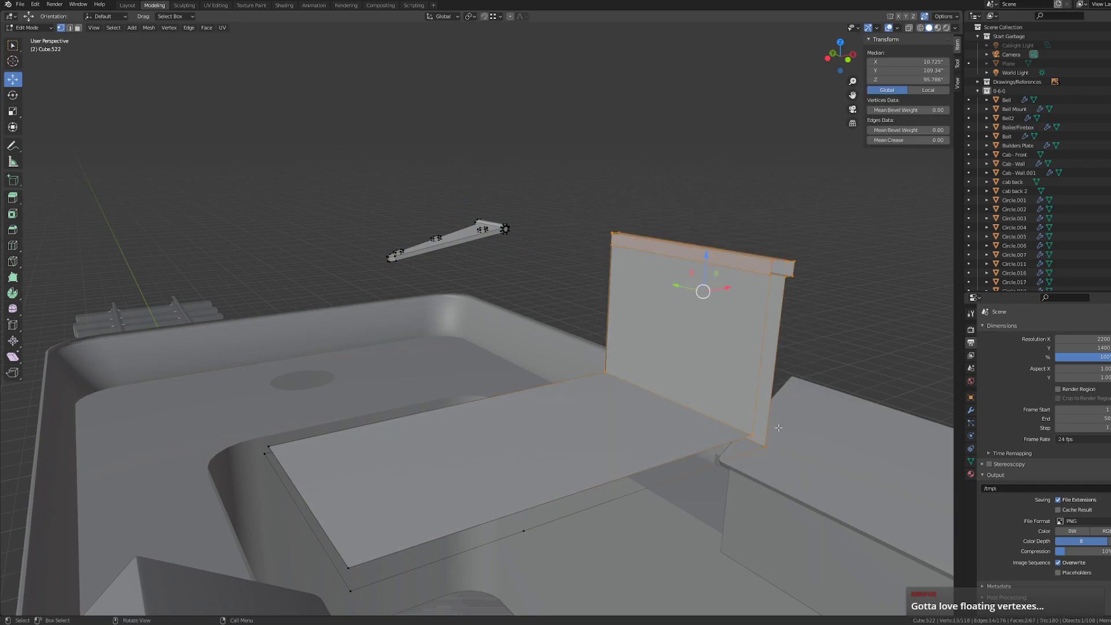
key("x")
left_click(777, 429)
- Delete the leftover corner edge and floor vertices so that only the single hinge is kept
left_click_drag(574, 203, 618, 382)
key("x")
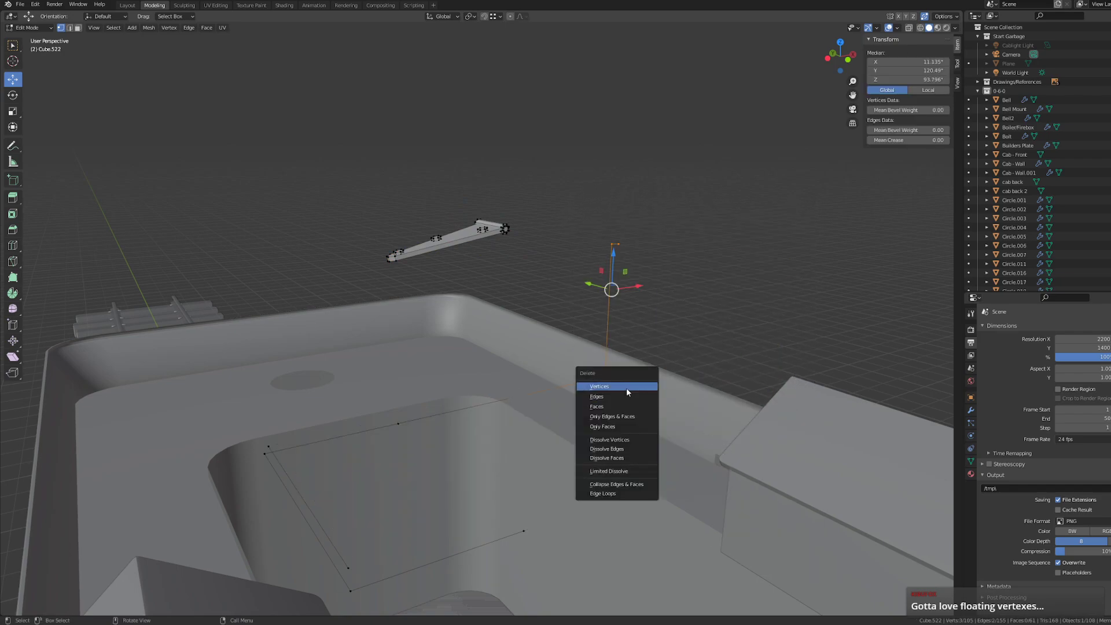
left_click(625, 387)
left_click_drag(149, 379, 642, 609)
key("x")
left_click(501, 519)
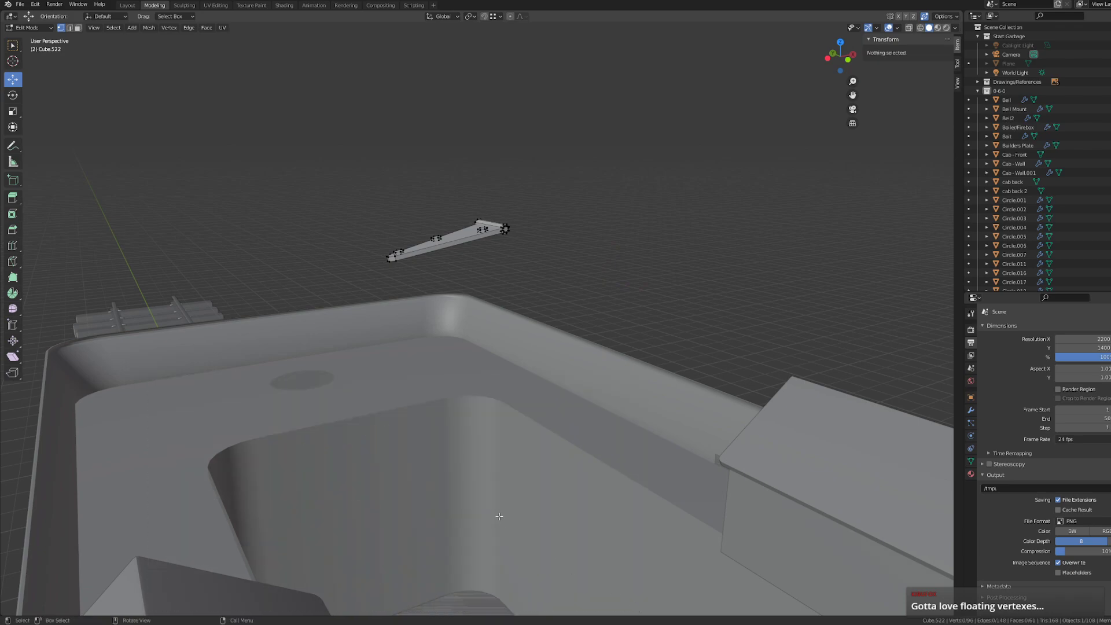
- Lower the remaining hinge by about 9.84 inches towards the tender deck
middle_click_drag(536, 475, 551, 390)
key("a")
left_click_drag(533, 386, 433, 367)
scroll(514, 453, "up", 5)
middle_click_drag(467, 467, 468, 444)
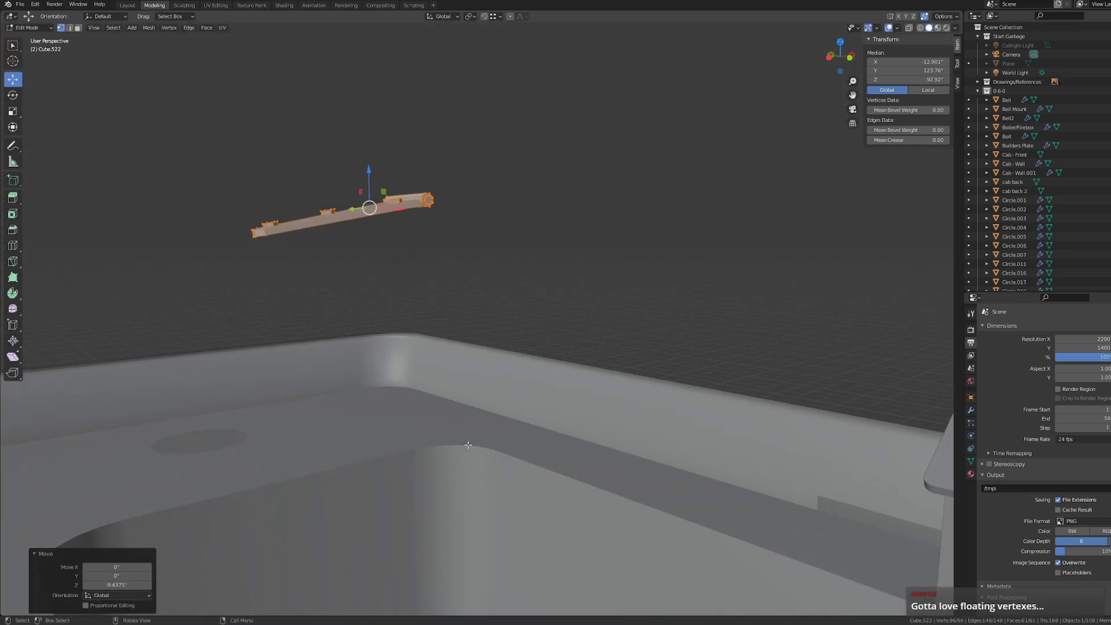
middle_click_drag(474, 316, 477, 334)
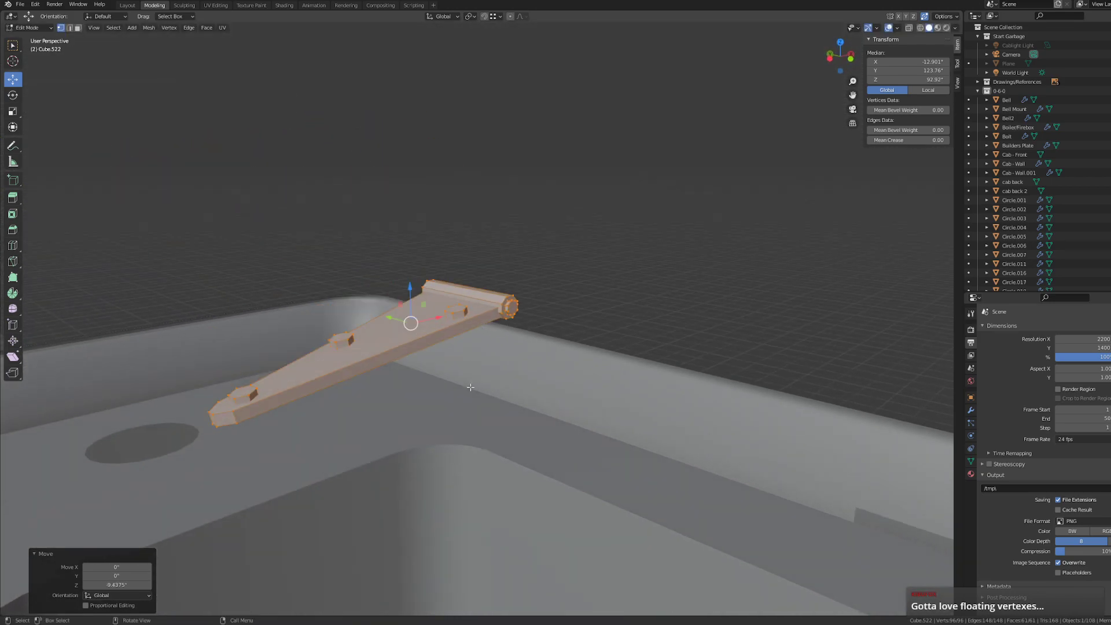
key("Tab")
key("Tab")
middle_click_drag(467, 387, 509, 390)
- Select vertices at the hinge's pointed tip and on its end bolt
key("alt+a")
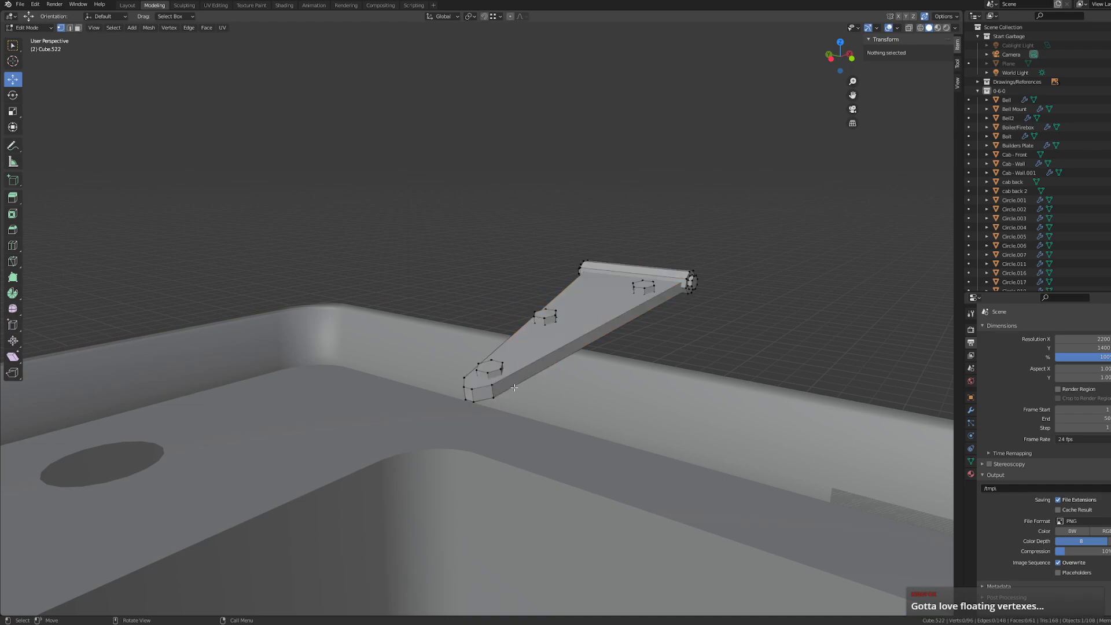
left_click_drag(485, 379, 504, 406)
middle_click_drag(524, 403, 552, 400)
left_click_drag(717, 366, 731, 395, "shift")
middle_click_drag(798, 399, 759, 401)
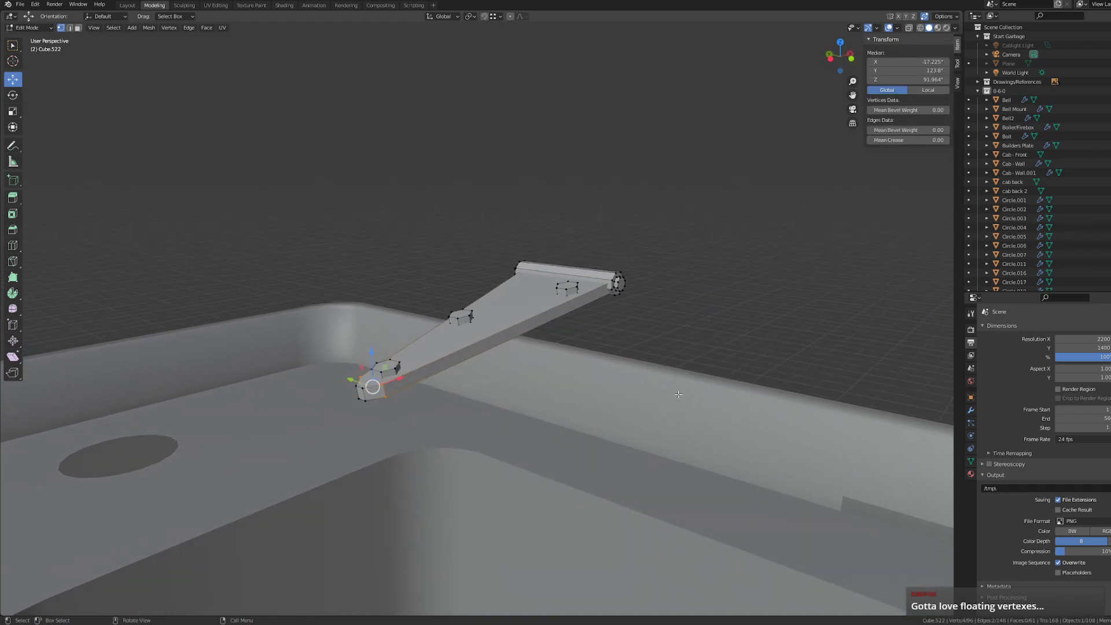
left_click(395, 379)
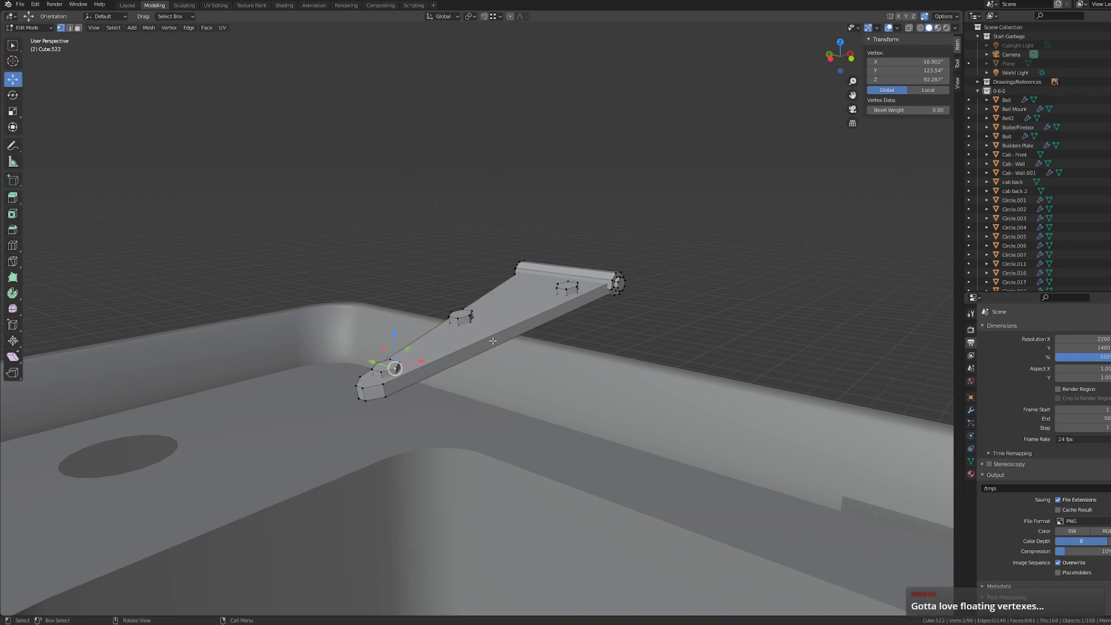
middle_click_drag(491, 340, 484, 342)
- Try the Local transform orientation on a vertex at the hinge's tip and return to Global
middle_click_drag(299, 424, 305, 419)
left_click(440, 16)
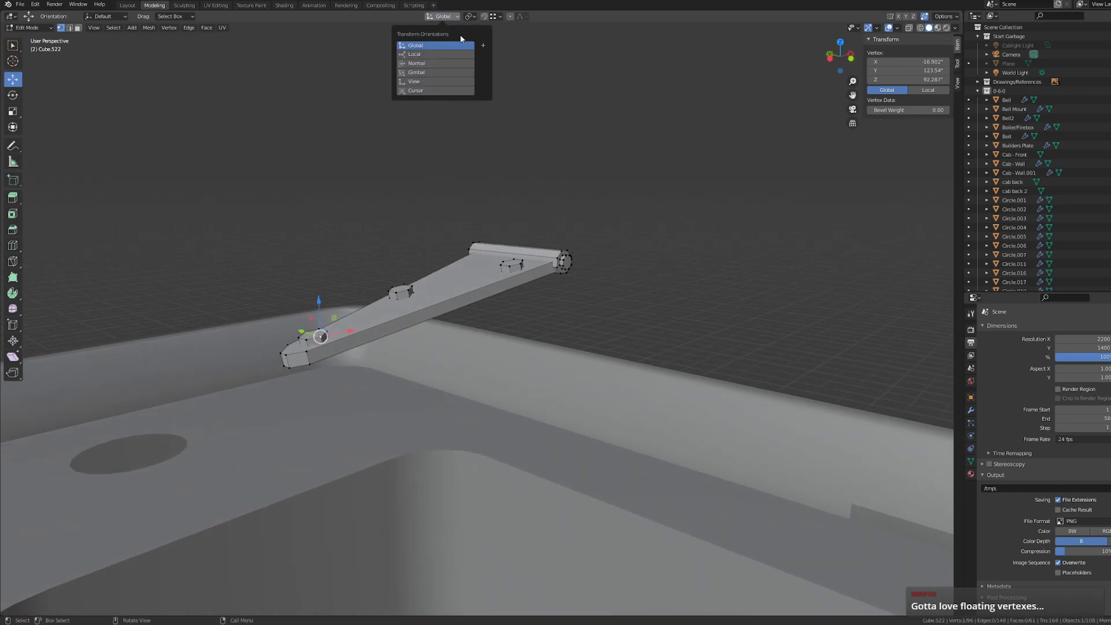
left_click(469, 57)
key("alt+a")
left_click(287, 344)
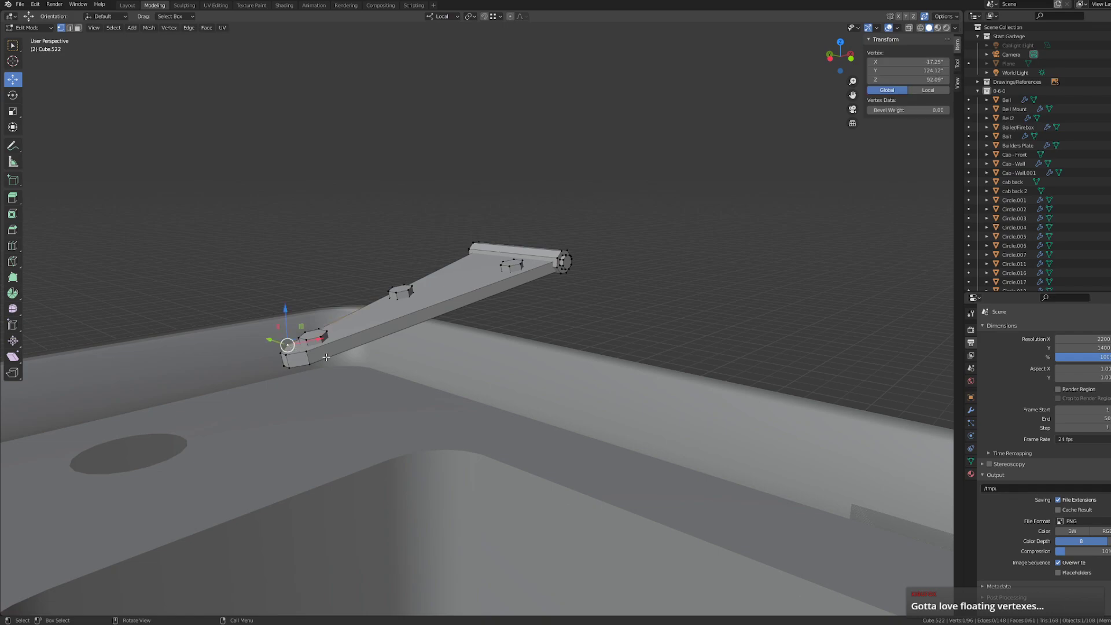
left_click(444, 17)
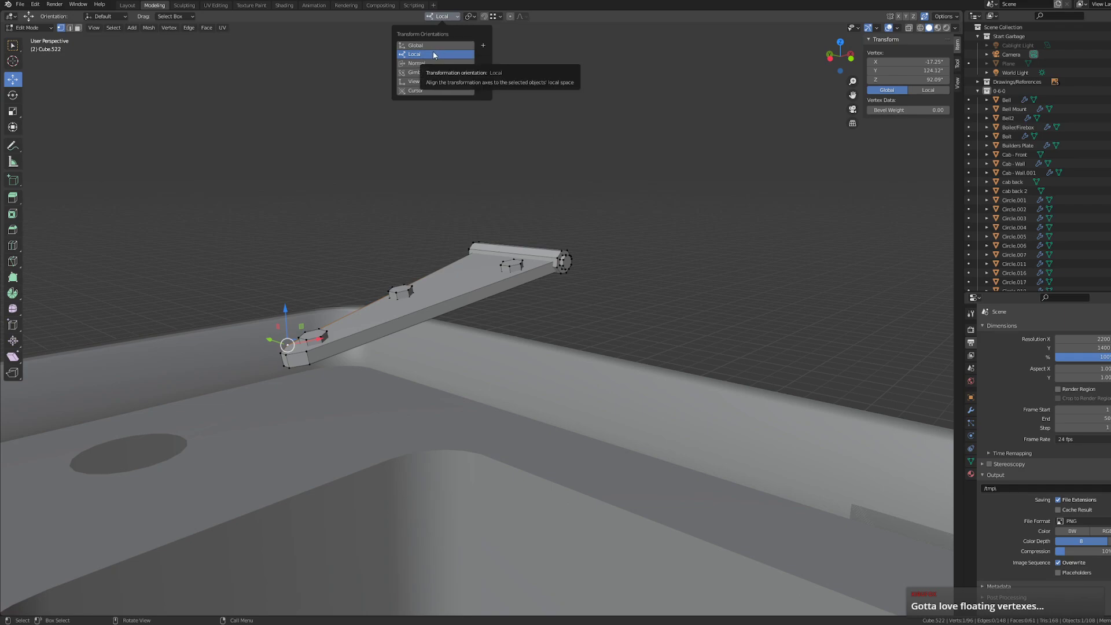
left_click(429, 45)
key("alt+a")
left_click(459, 19)
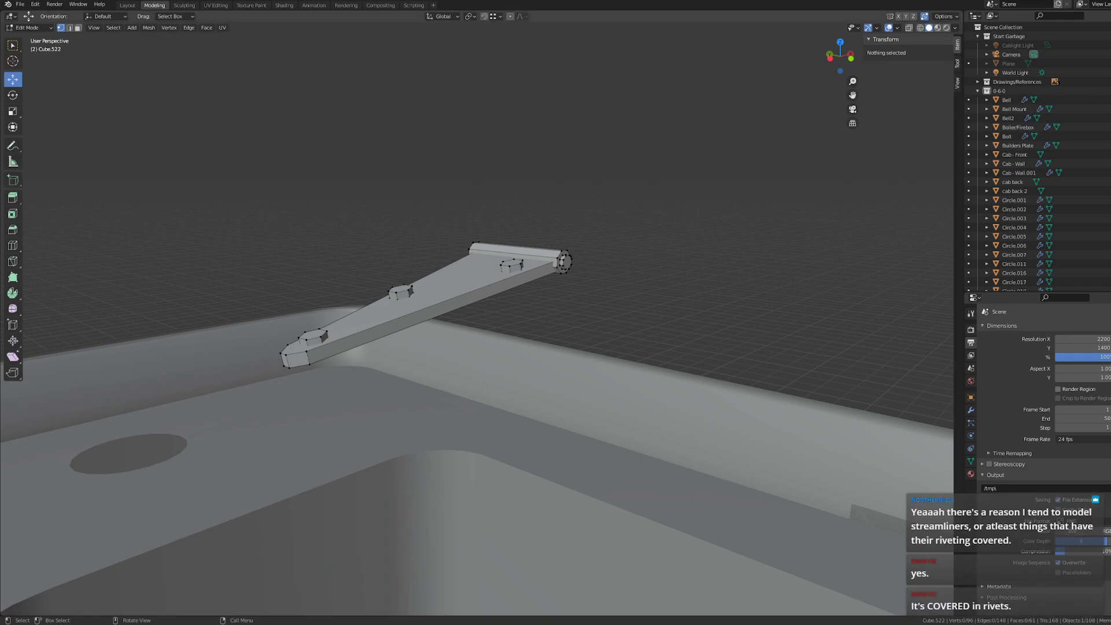
- Rotate the entire hinge 11.5° about the Y axis so that its plate lies level
scroll(477, 321, "down", 3)
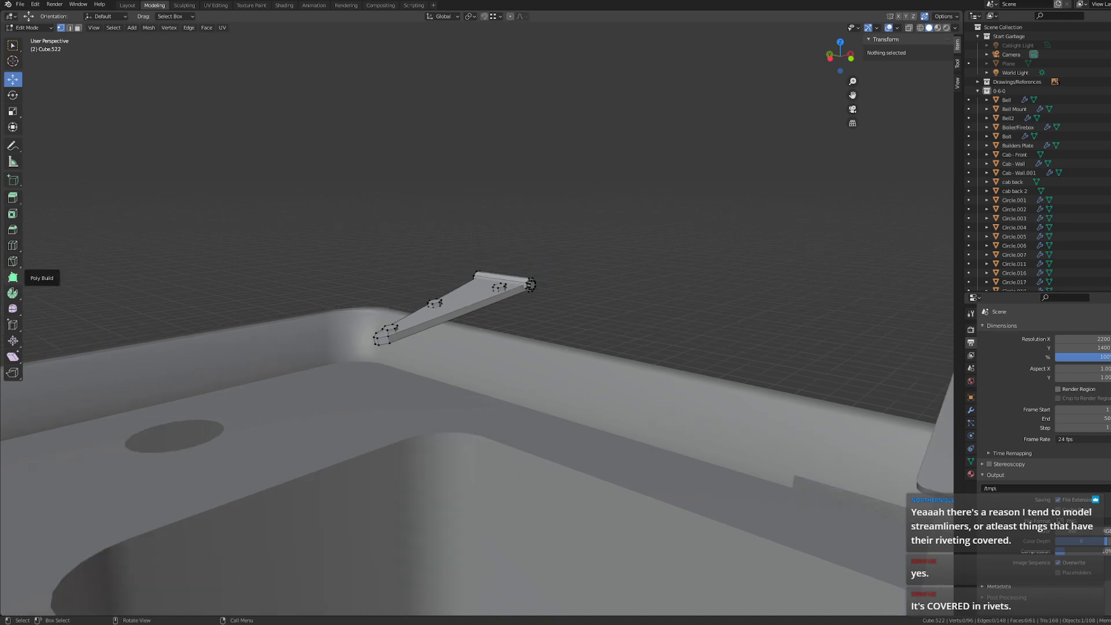
middle_click_drag(512, 331, 469, 343)
middle_click_drag(347, 335, 481, 296, "shift")
middle_click_drag(538, 224, 579, 259)
middle_click_drag(710, 402, 523, 416, "shift")
left_click(841, 45)
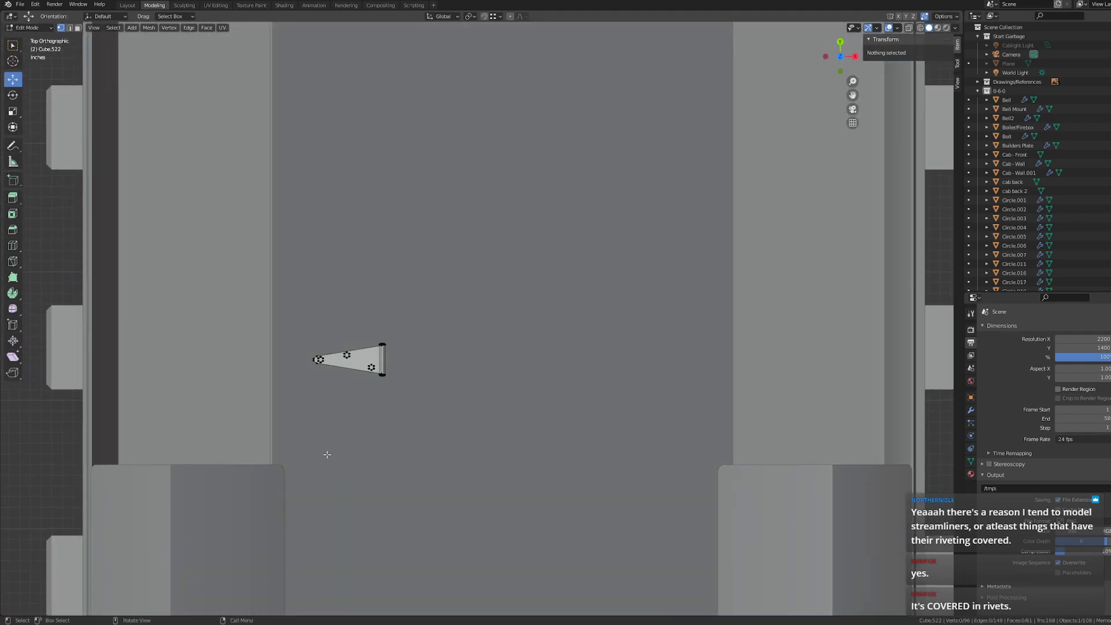
middle_click_drag(319, 385, 325, 288)
left_click_drag(247, 147, 463, 252)
middle_click_drag(420, 186, 421, 207)
left_click(12, 95)
left_click_drag(374, 169, 383, 166)
middle_click_drag(421, 218, 419, 209)
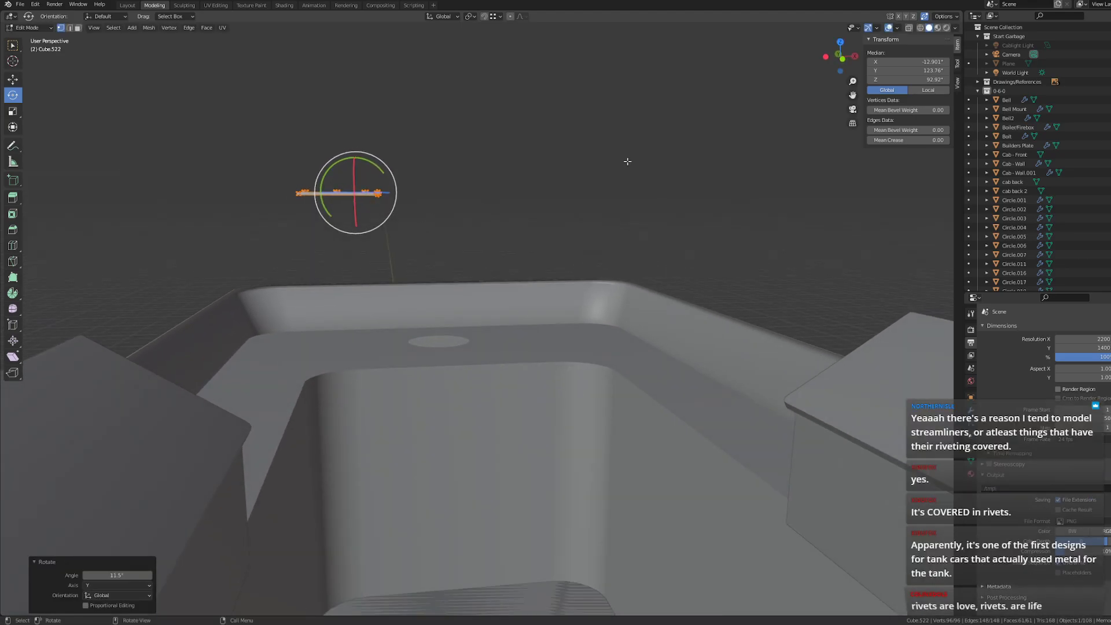
left_click(842, 59)
middle_click_drag(660, 230, 510, 298, "shift")
scroll(511, 298, "up", 7)
middle_click_drag(328, 281, 446, 301, "shift")
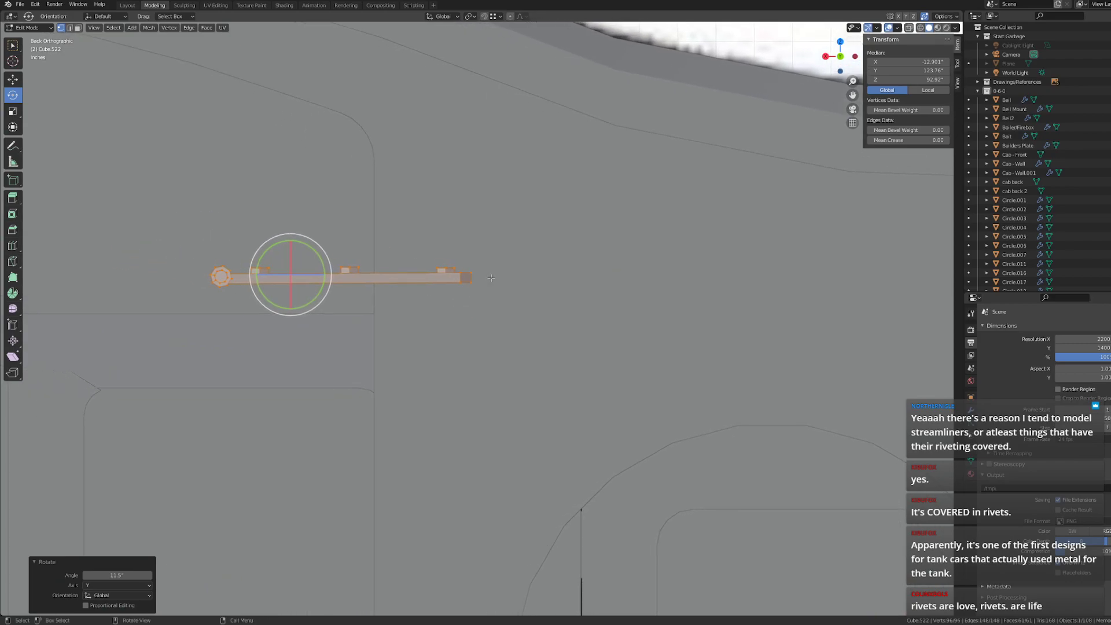
- Select the four end vertices at the hinge's narrow tip and move them about -0.26 inches along X
left_click(455, 269)
left_click(554, 233)
middle_click_drag(555, 233, 438, 270)
left_click(633, 297)
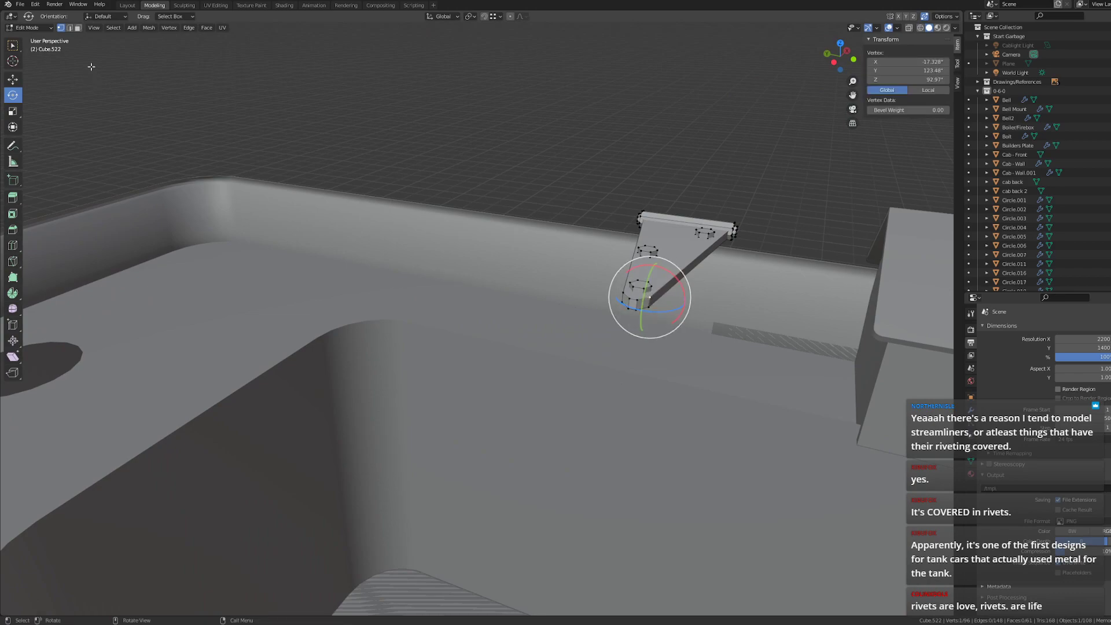
left_click(14, 80)
left_click(649, 308, "shift")
left_click(622, 293, "shift")
left_click(620, 305, "shift")
middle_click_drag(619, 305, 555, 361)
left_click_drag(557, 370, 541, 371)
- Widen the hinge's narrow tip by scaling its four end vertices by 1.732 along Y
middle_click_drag(541, 370, 699, 320)
key("s")
right_click(746, 354)
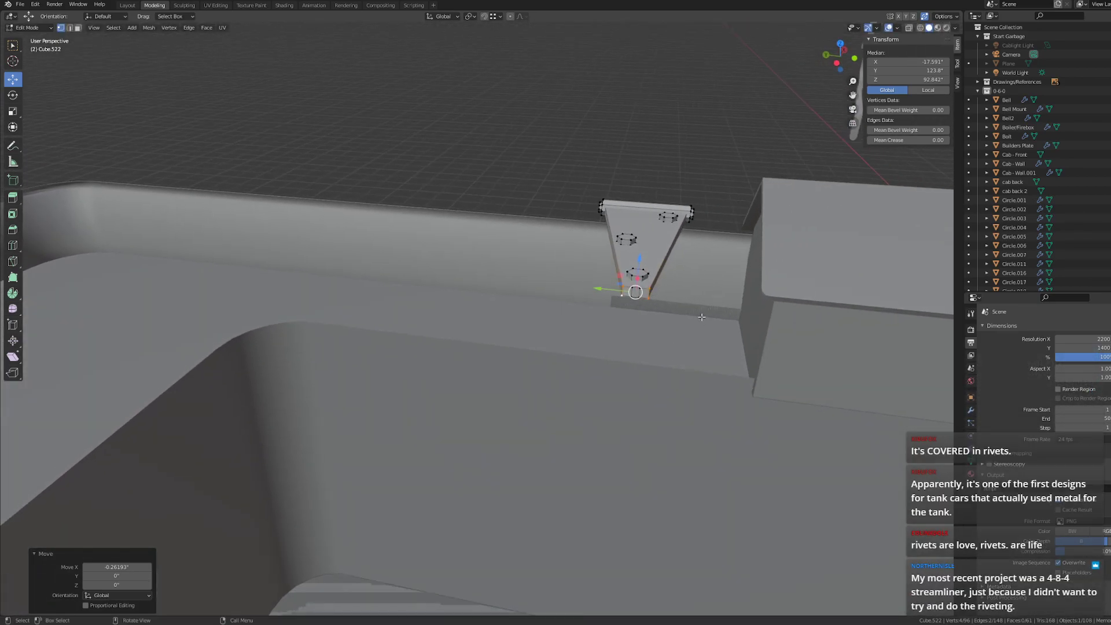
key("s")
key("y")
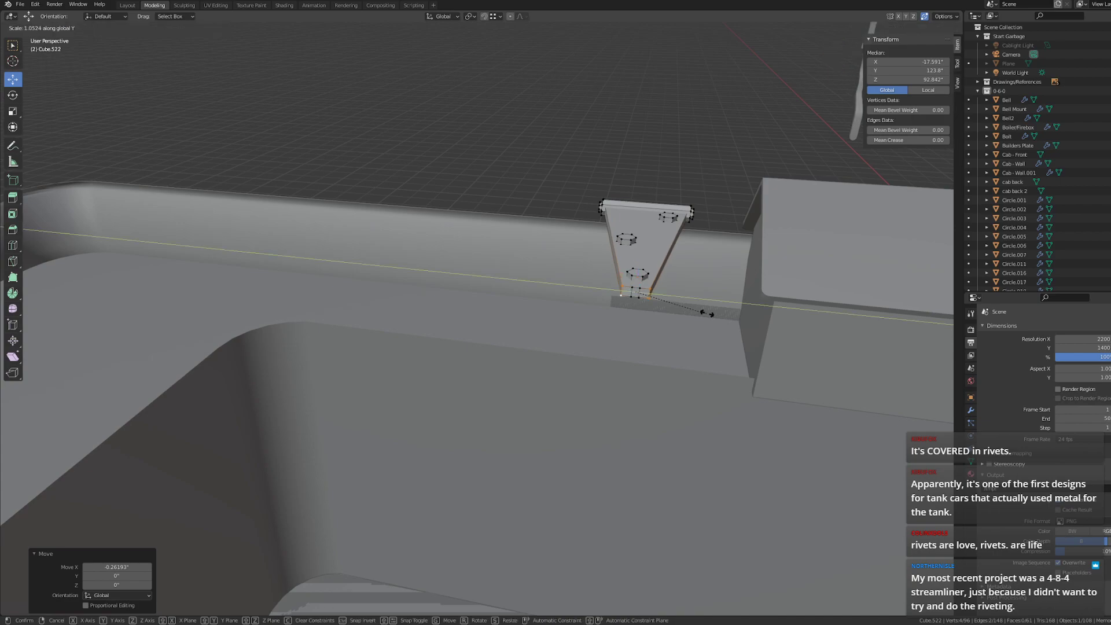
left_click(756, 309)
middle_click_drag(737, 321, 658, 345)
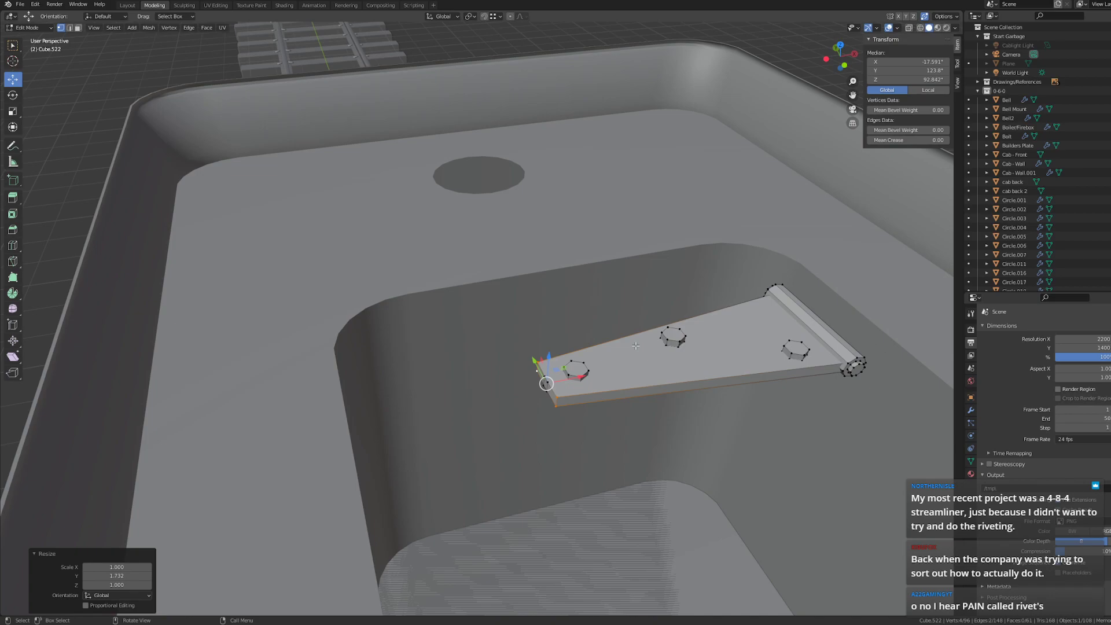
middle_click_drag(433, 353, 544, 368)
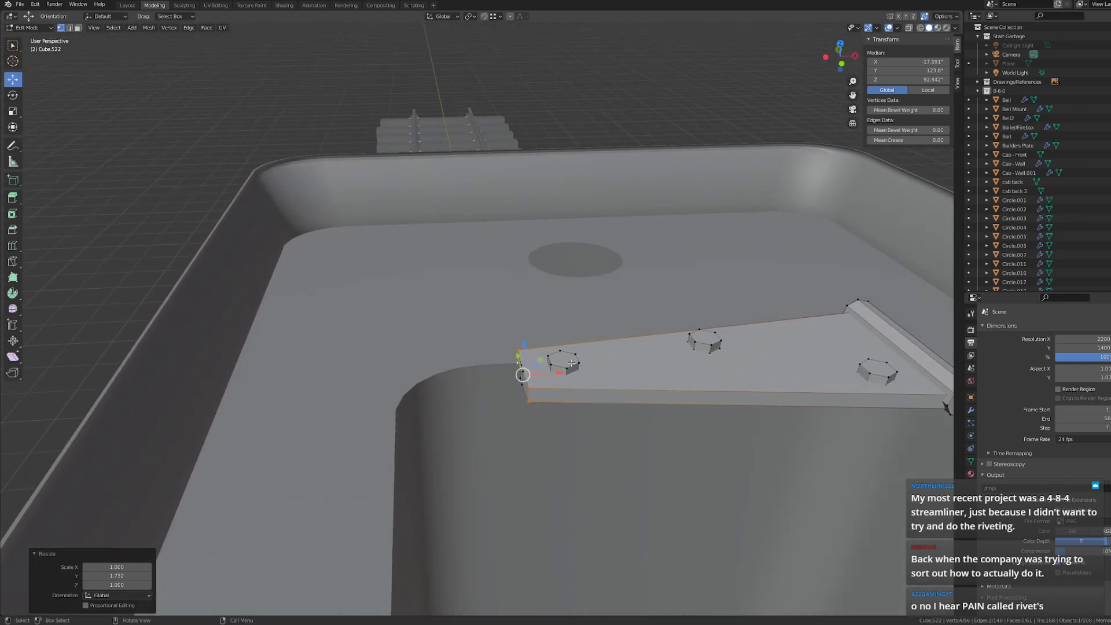
- Nudge the hinge's tip vertices slightly along X and adjust the position of the bolt nearest the tip
left_click_drag(547, 370, 559, 369)
middle_click_drag(558, 370, 482, 387)
left_click(464, 400, "alt")
key("ctrl+l")
left_click_drag(445, 392, 485, 413)
middle_click_drag(397, 463, 342, 430)
left_click(343, 431, "alt")
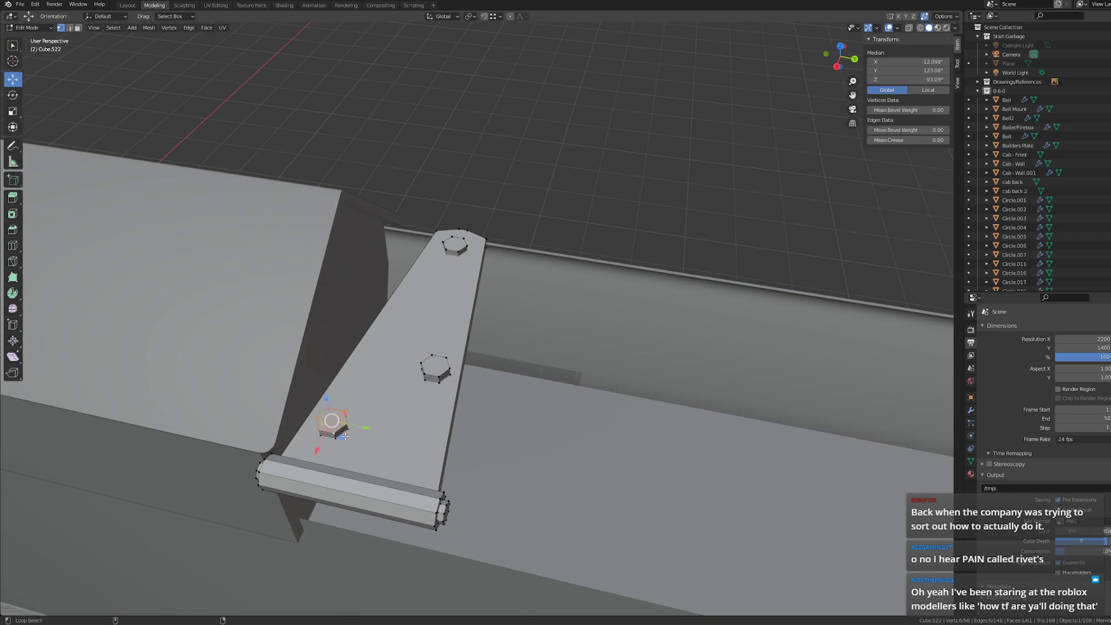
left_click(346, 431, "shift")
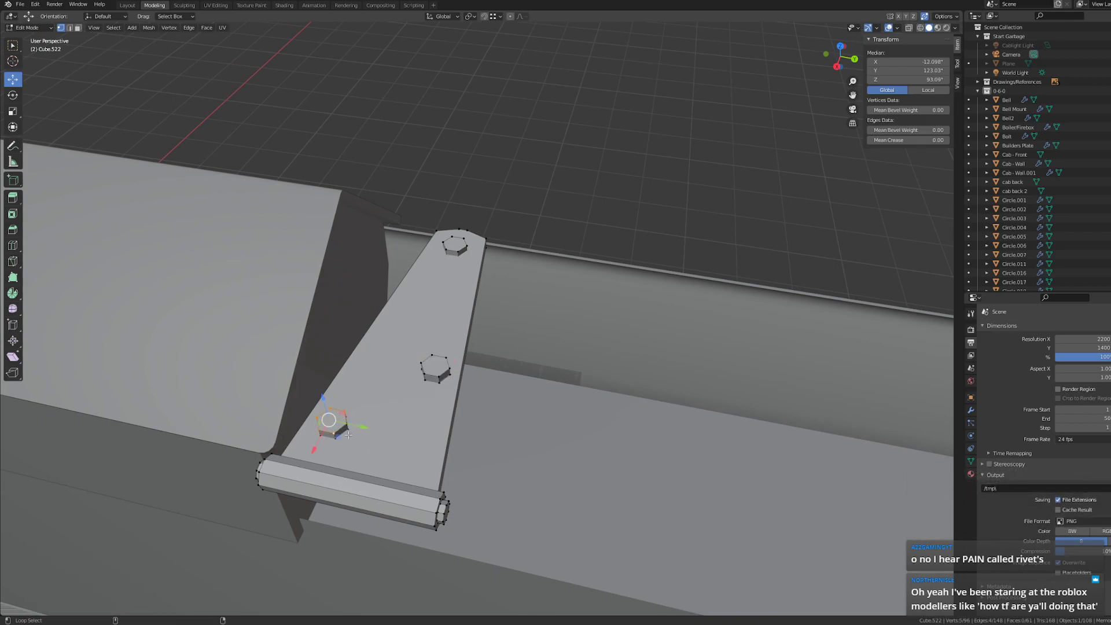
left_click(388, 431)
left_click(336, 436, "alt")
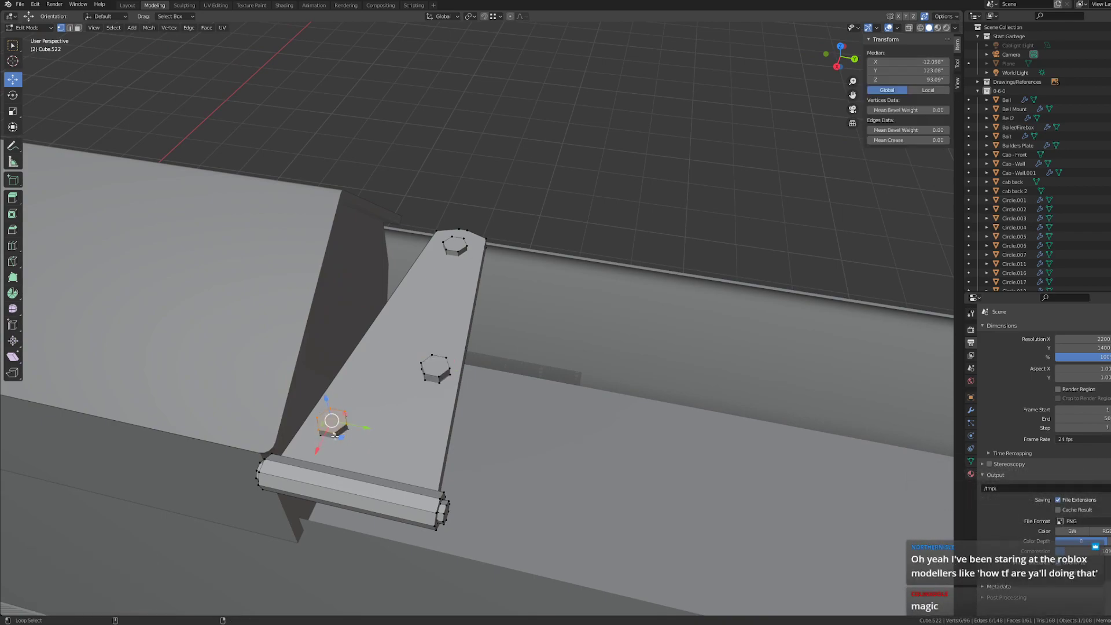
left_click(332, 438, "shift")
left_click(418, 387)
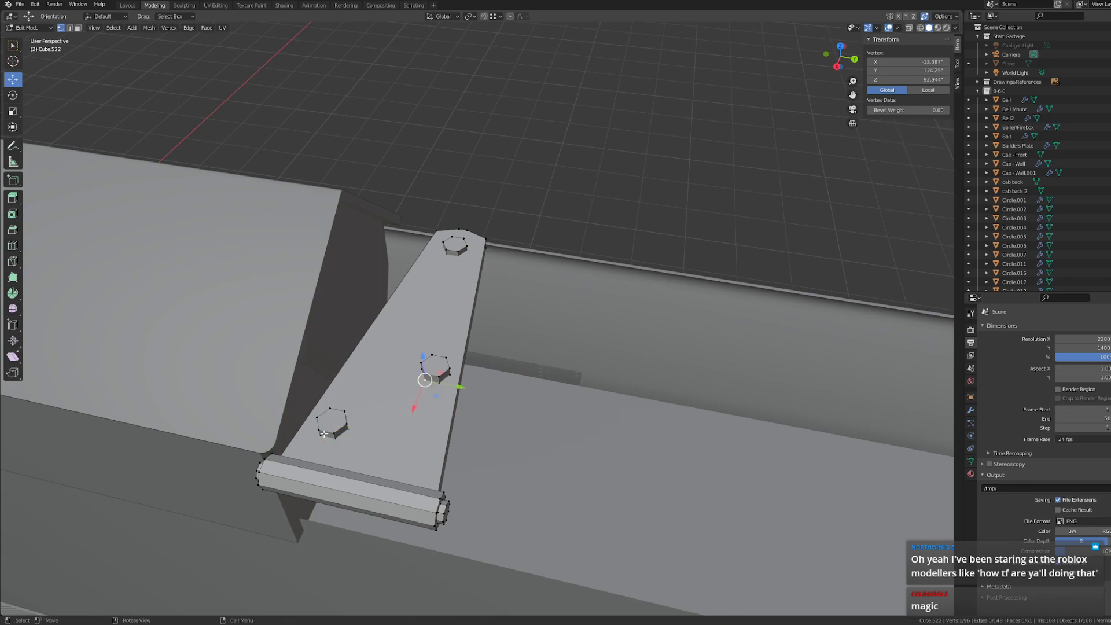
left_click(330, 432)
left_click(379, 418)
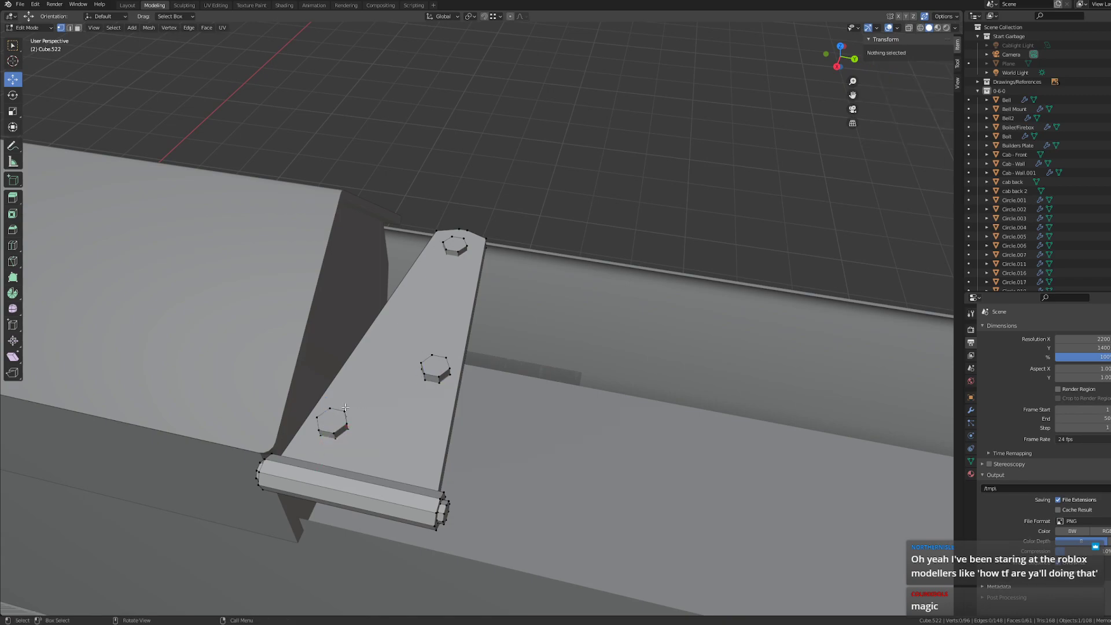
- Select both hexagonal loops of the bolt nearest the hinge's barrel and delete that bolt
left_click(336, 410, "alt")
left_click(326, 438, "alt+shift")
left_click(327, 438, "alt")
key("KP_Decimal")
middle_click_drag(399, 365, 412, 323)
scroll(406, 354, "down", 3)
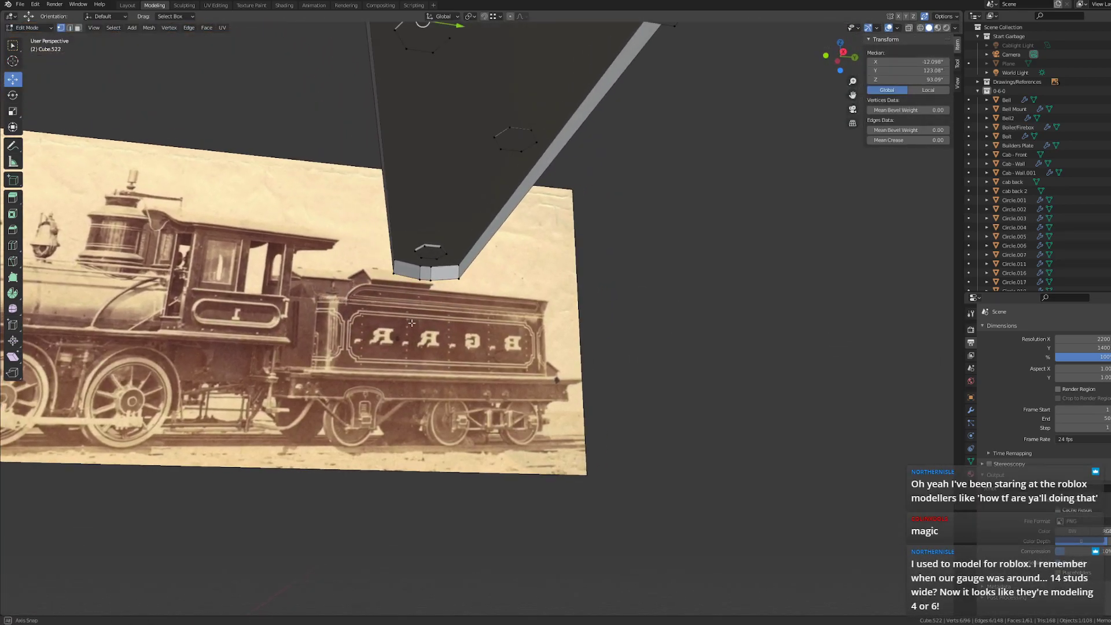
middle_click_drag(426, 75, 429, 183)
middle_click_drag(382, 443, 293, 485)
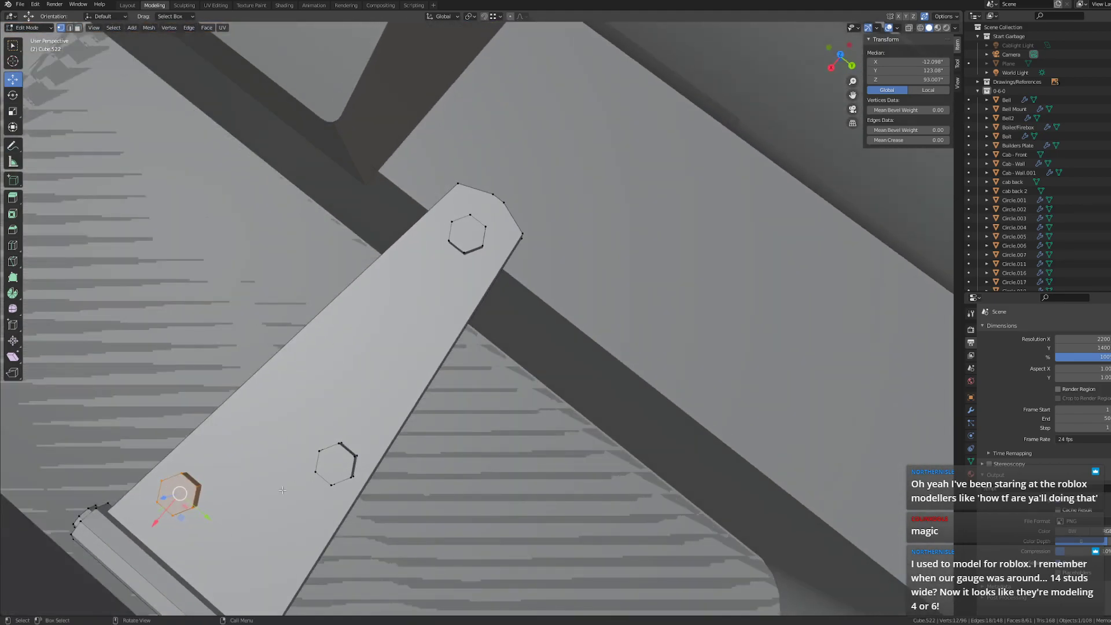
middle_click_drag(224, 485, 239, 449)
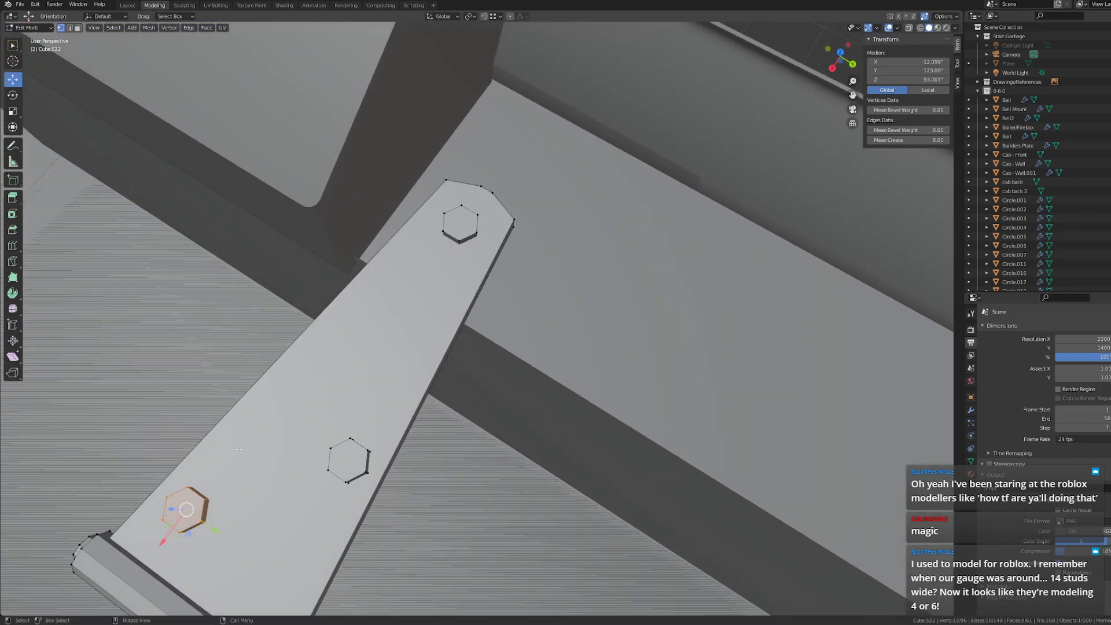
key("x")
left_click(321, 379)
middle_click_drag(321, 380, 354, 334)
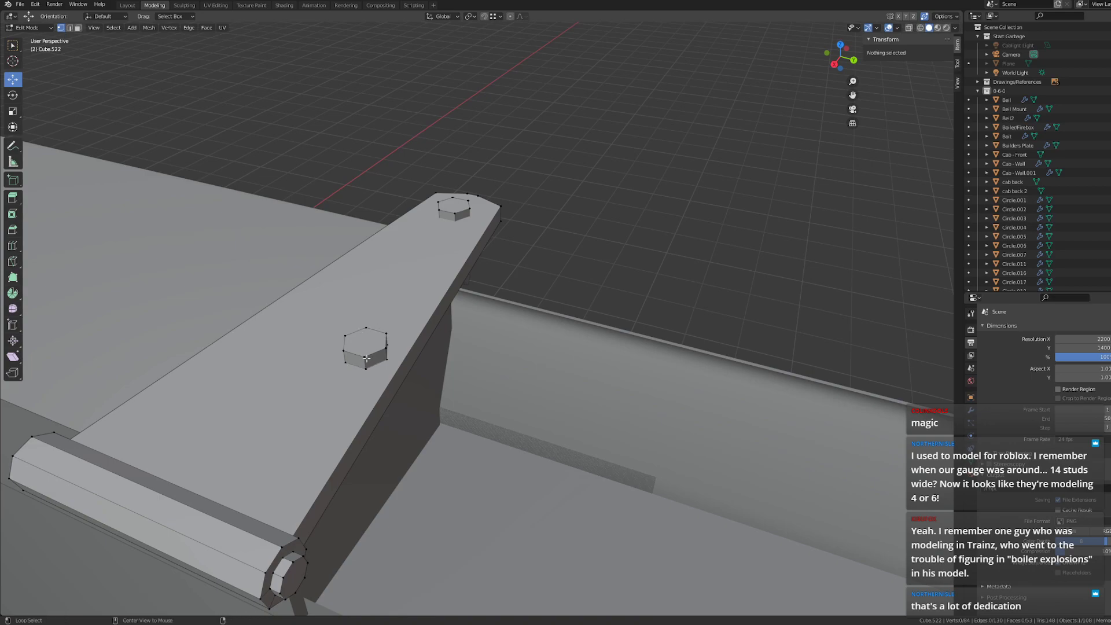
- Select the whole hexagonal bolt midway along the hinge plate and try to copy and paste it
key("l")
middle_click_drag(382, 364, 514, 390)
key("ctrl+c")
key("ctrl+v")
left_click(501, 380)
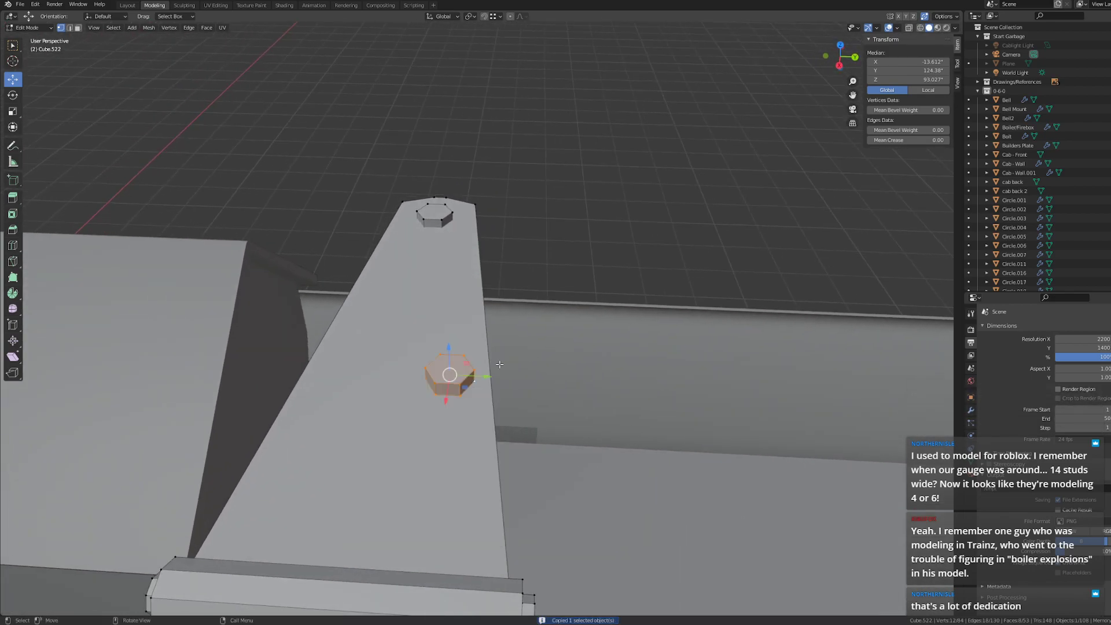
key("y")
left_click(481, 371)
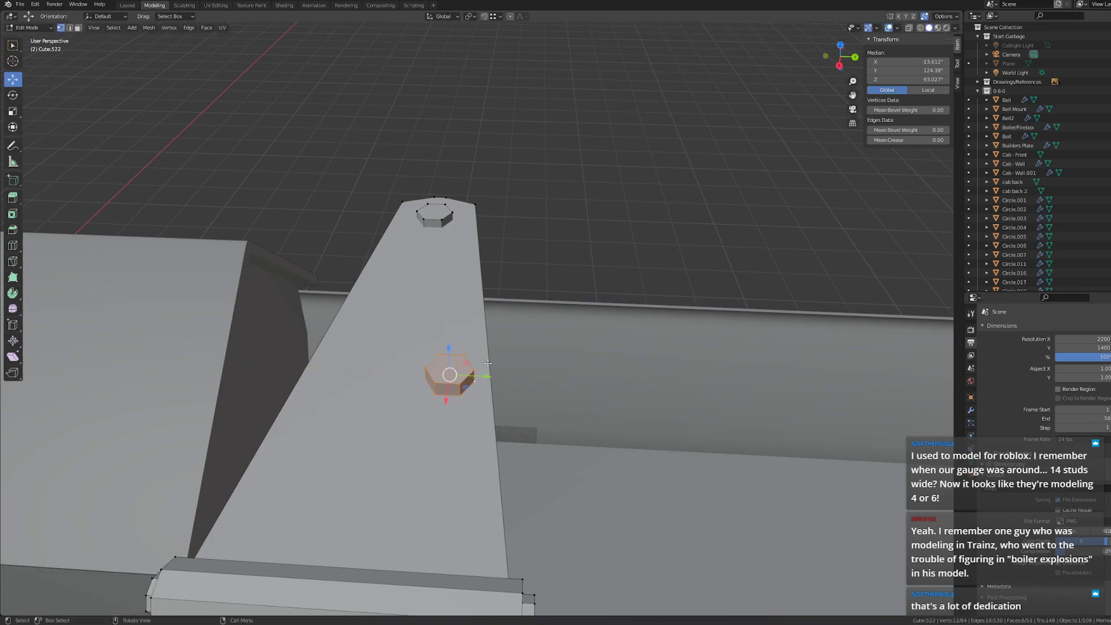
right_click(429, 369)
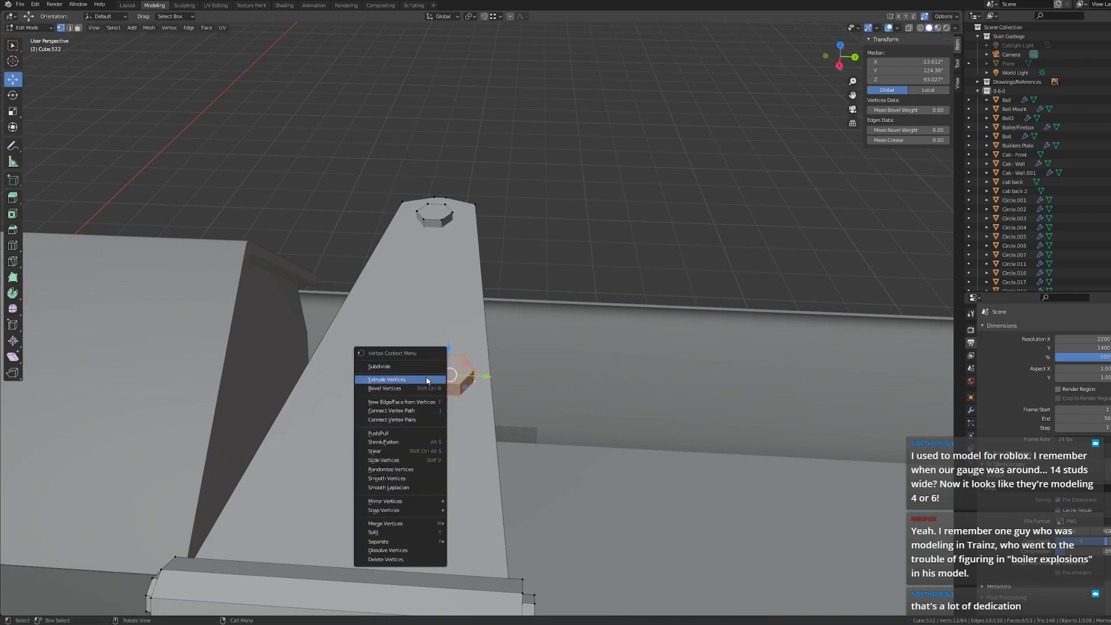
mouse_move(414, 522)
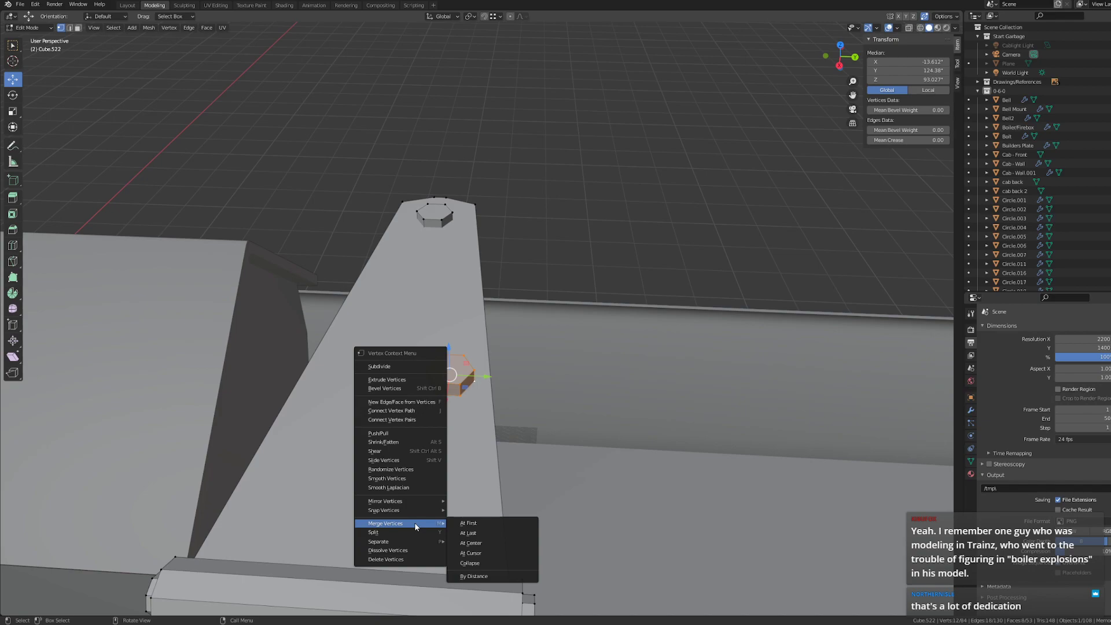
middle_click_drag(520, 234, 368, 288)
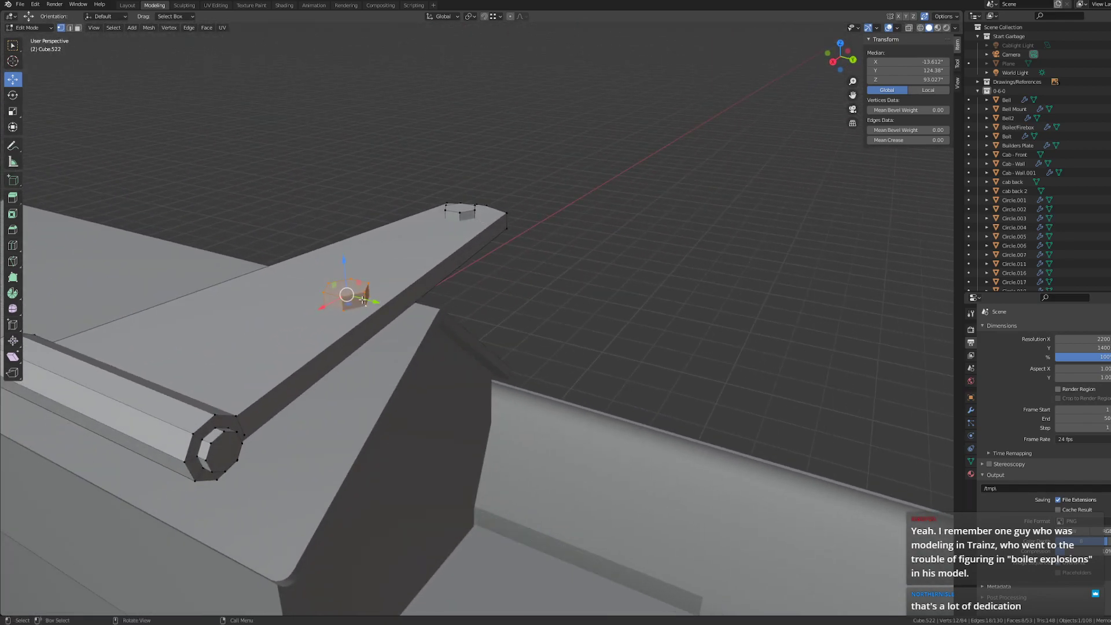
right_click(367, 289)
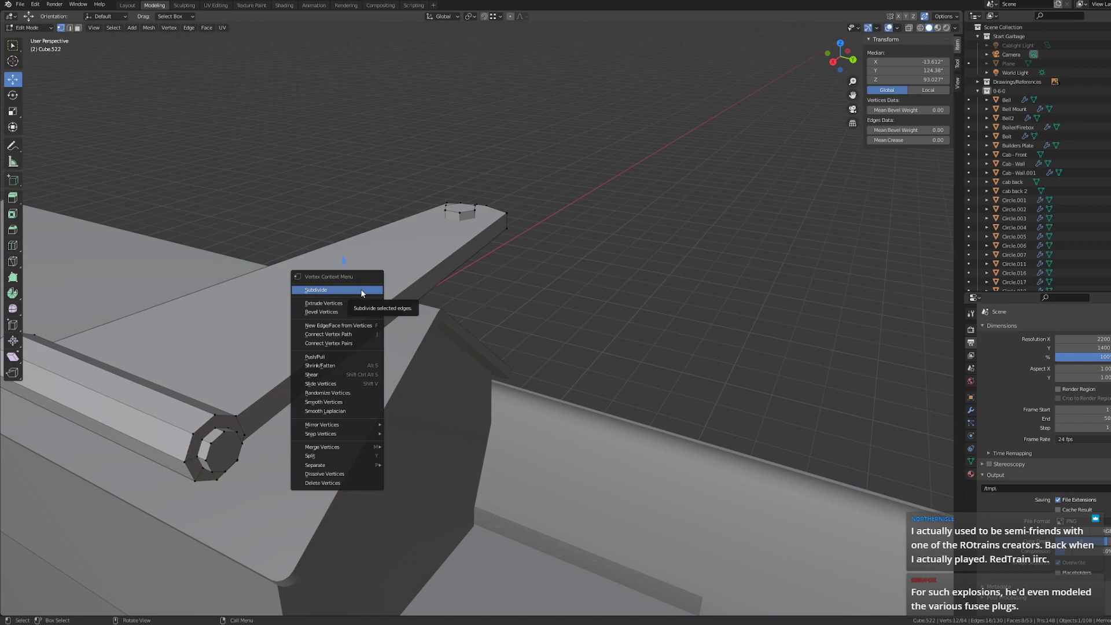
scroll(349, 296, "up", 2)
scroll(350, 295, "down", 2)
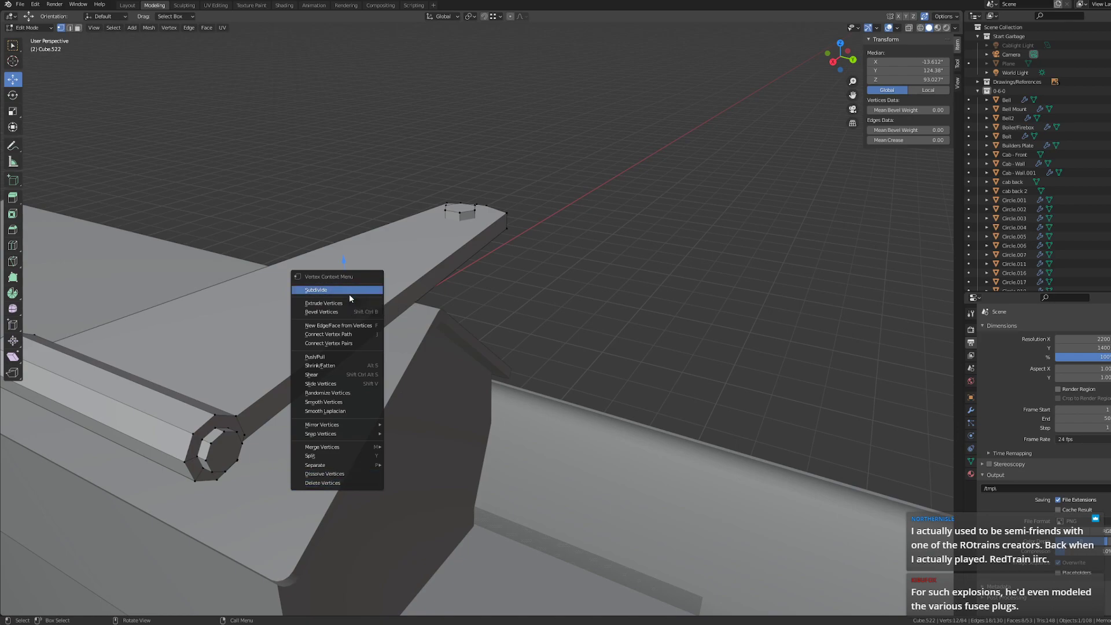
mouse_move(345, 424)
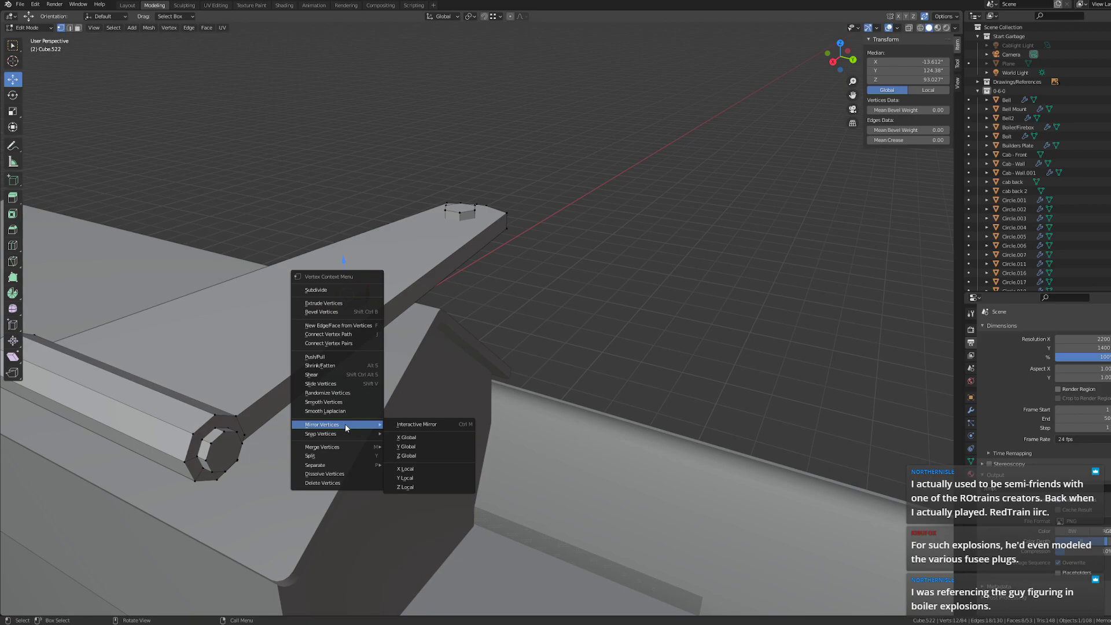
middle_click_drag(446, 290, 520, 267)
scroll(530, 259, "up", 2)
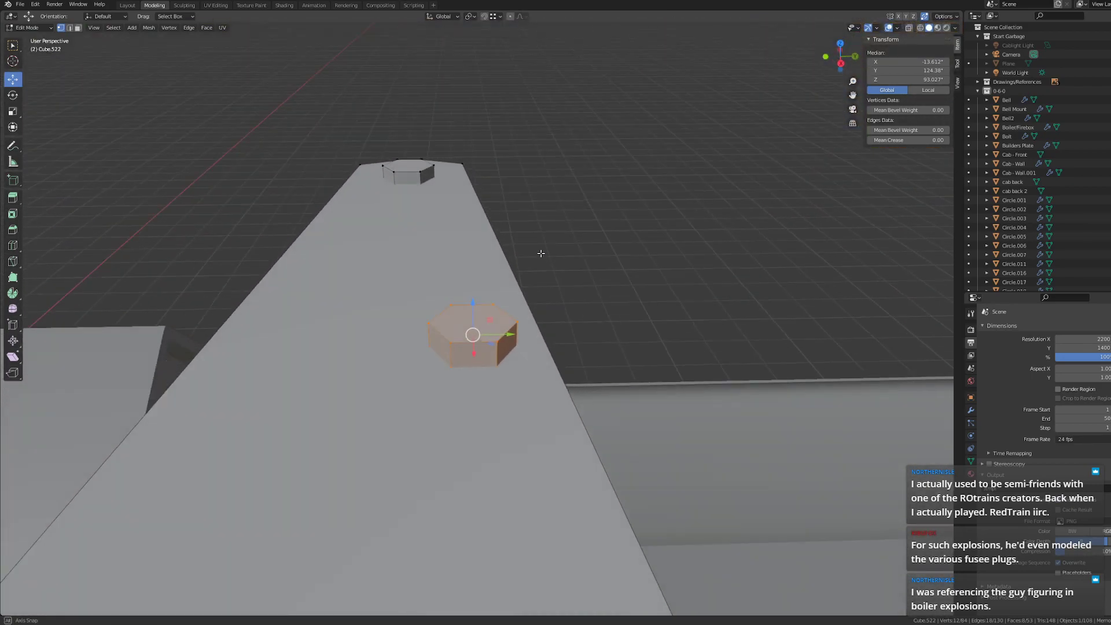
scroll(533, 277, "up", 1)
scroll(524, 304, "up", 2)
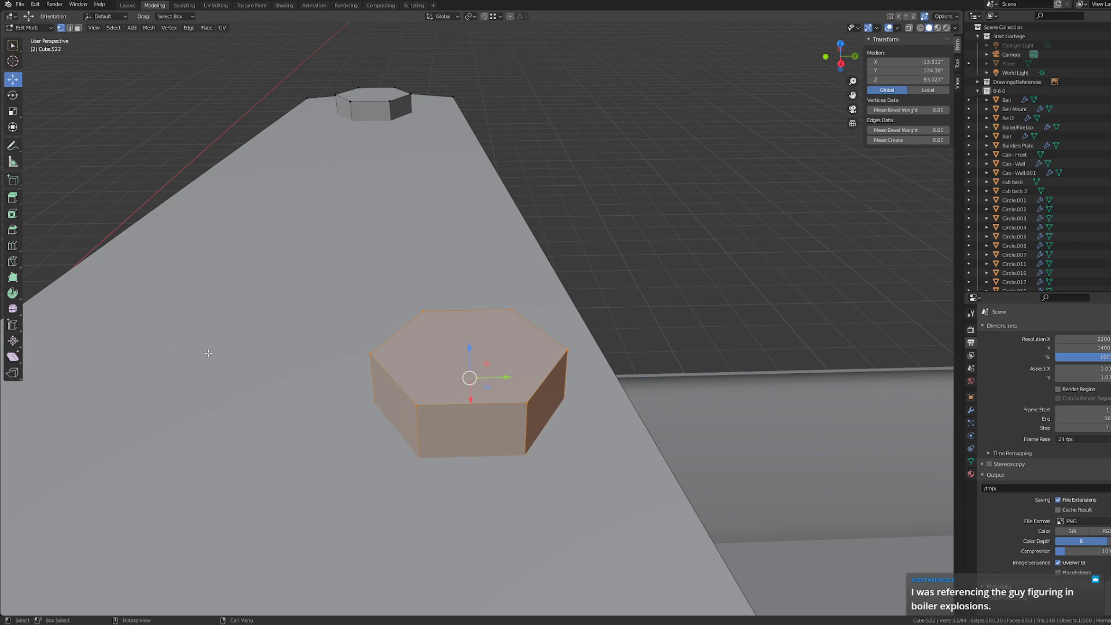
middle_click_drag(207, 352, 225, 347)
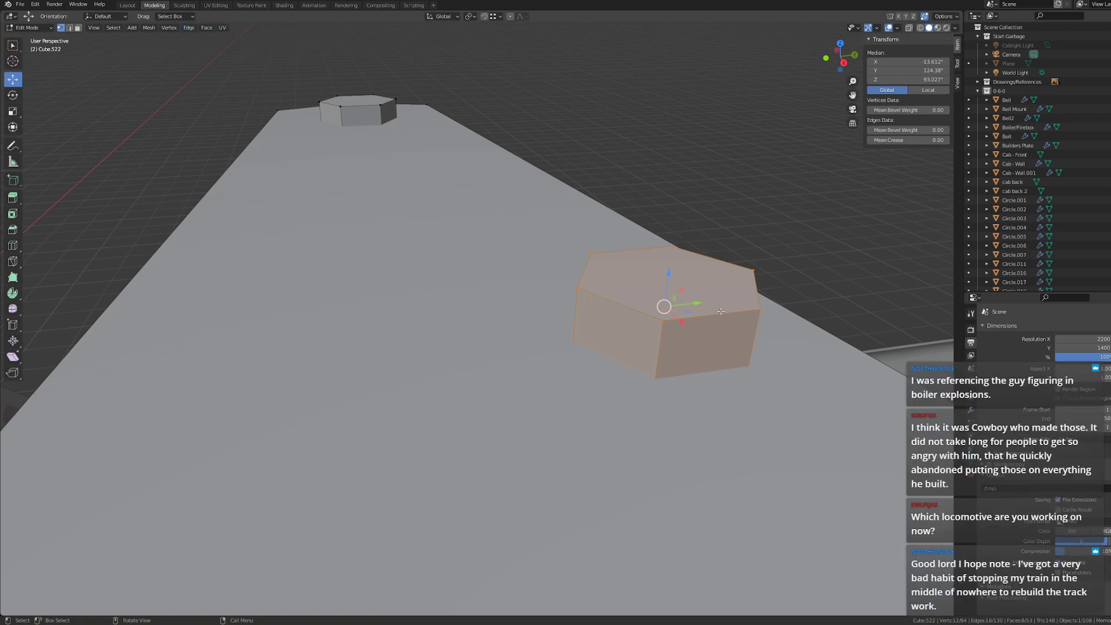
mouse_move(516, 365)
middle_mouse_down()
mouse_move(486, 355)
mouse_move(500, 361)
middle_mouse_up()
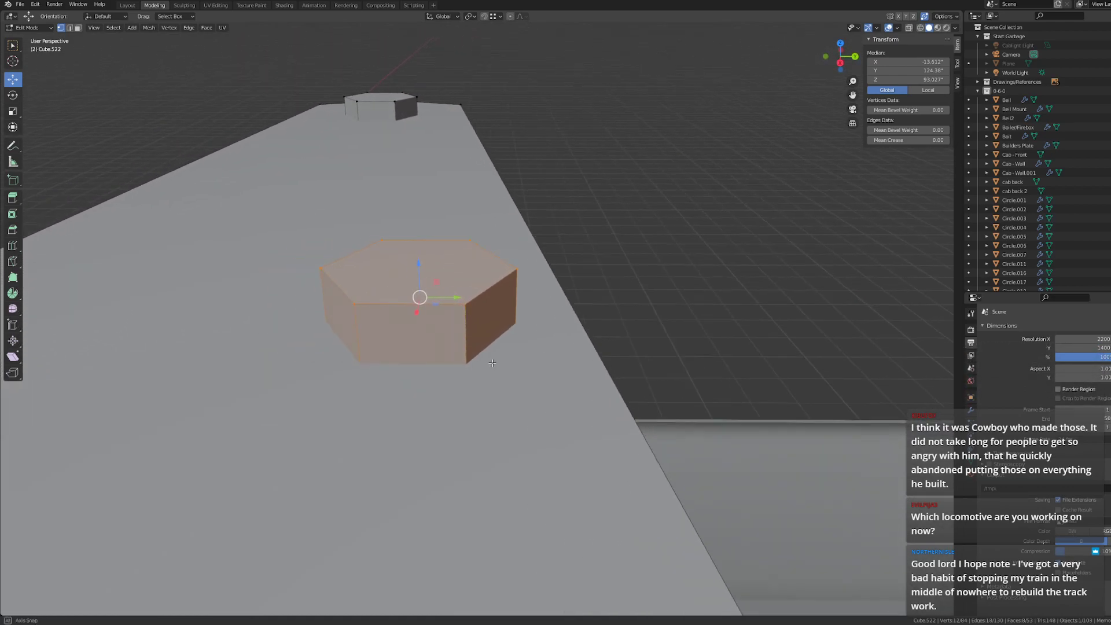
scroll(499, 362, "down", 20)
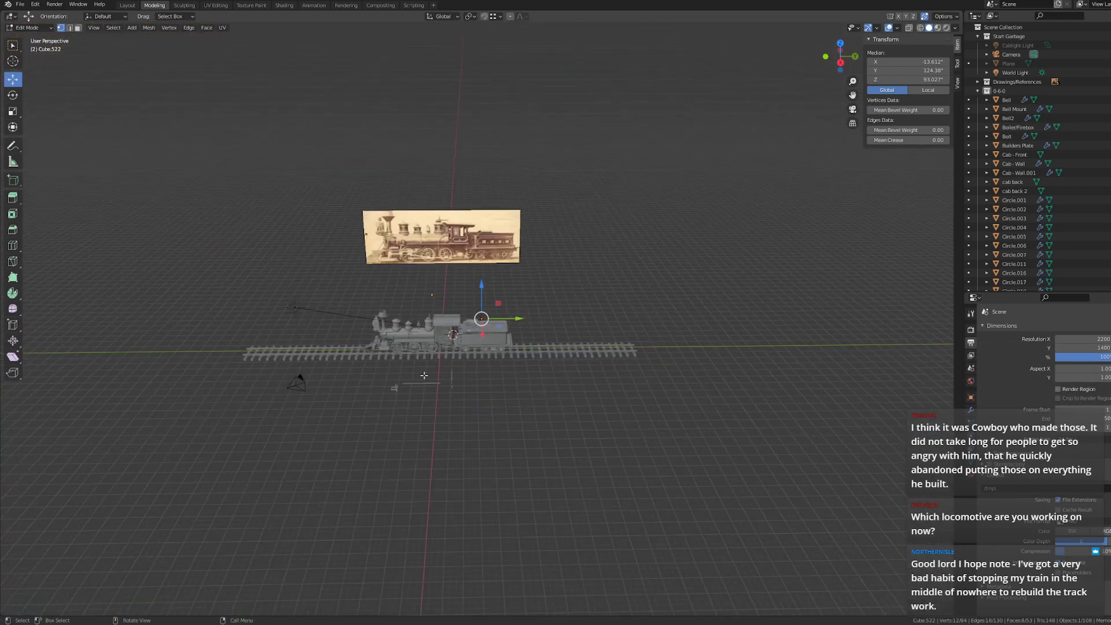
- Examine the whole locomotive and tender model, including the tender top and the hinge on its toolbox
middle_click_drag(424, 376, 451, 376)
scroll(509, 357, "up", 6)
scroll(451, 375, "up", 2)
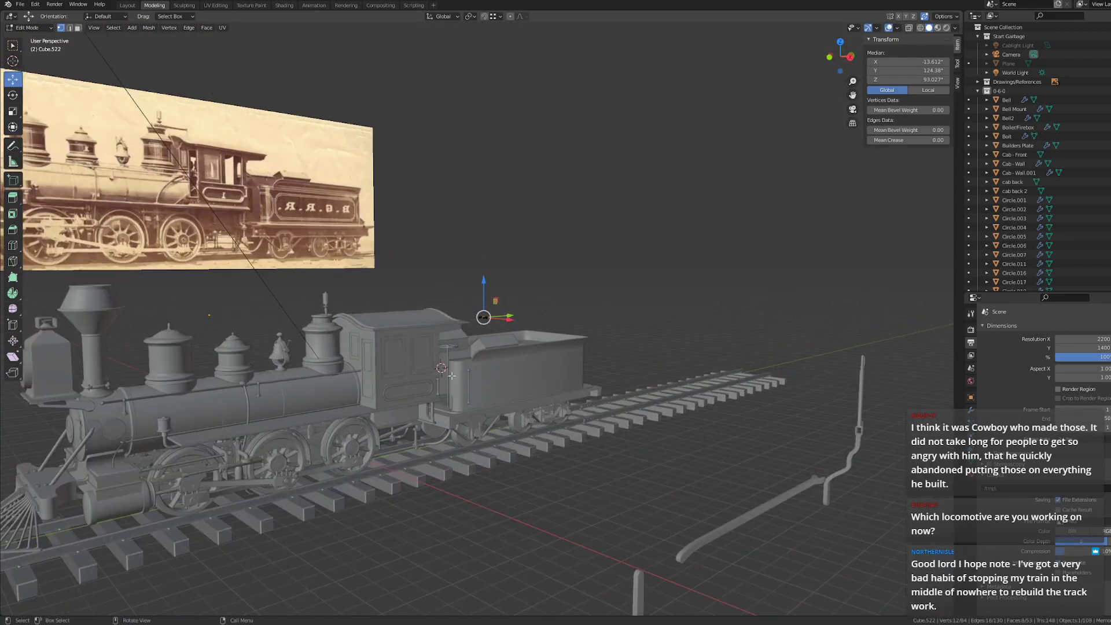
middle_click_drag(95, 427, 110, 418)
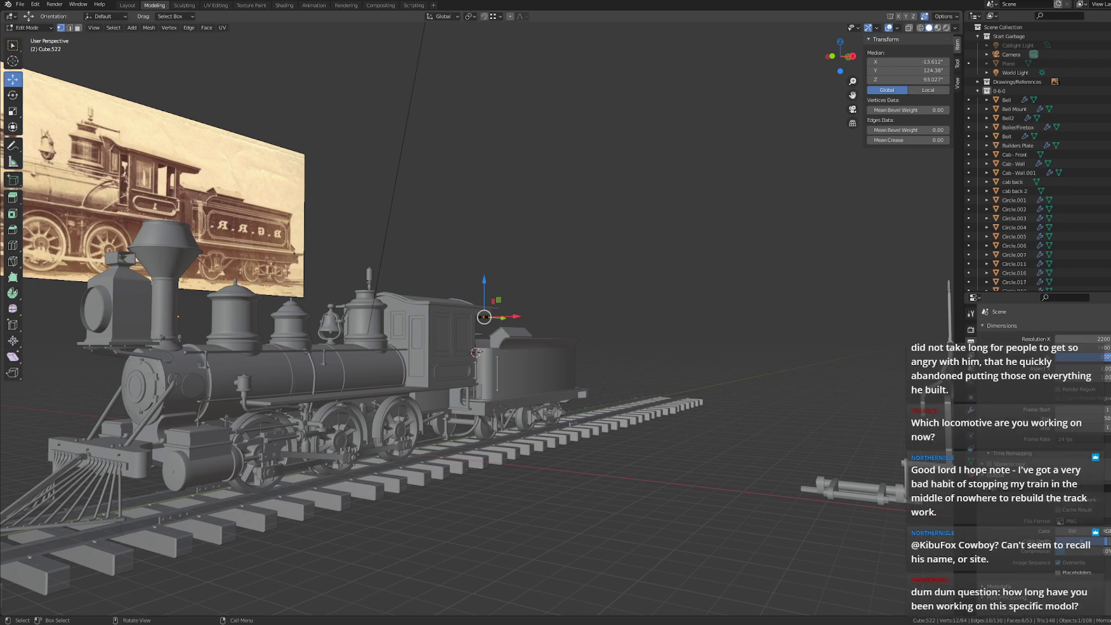
middle_click_drag(419, 412, 316, 442)
scroll(515, 334, "up", 9)
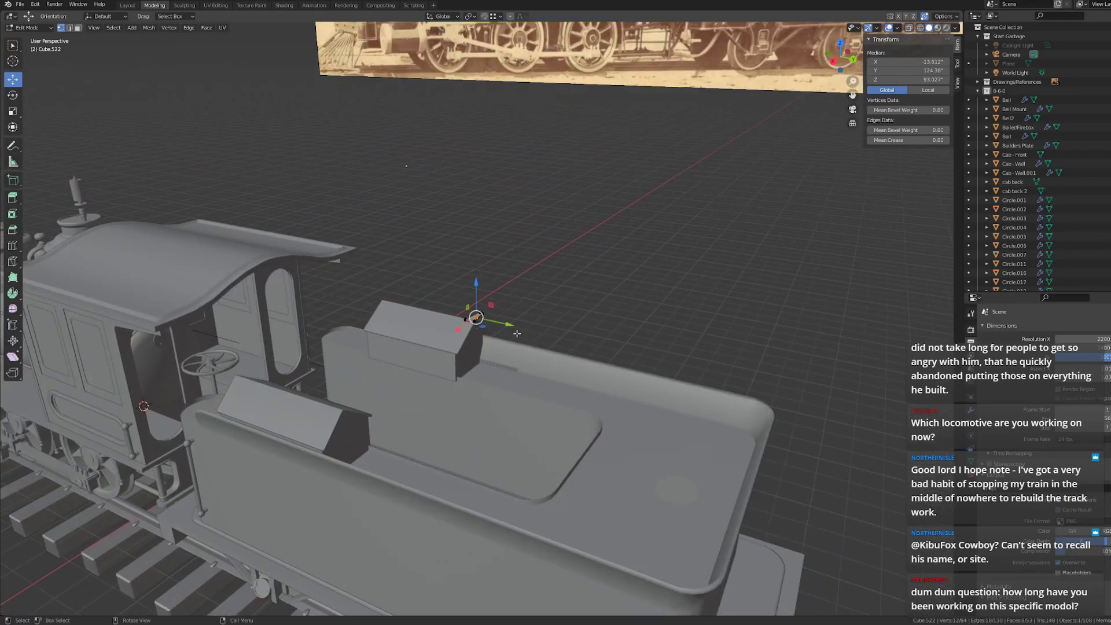
middle_click_drag(528, 421, 560, 371)
scroll(480, 407, "down", 5)
scroll(560, 370, "down", 6)
middle_click_drag(414, 377, 491, 376)
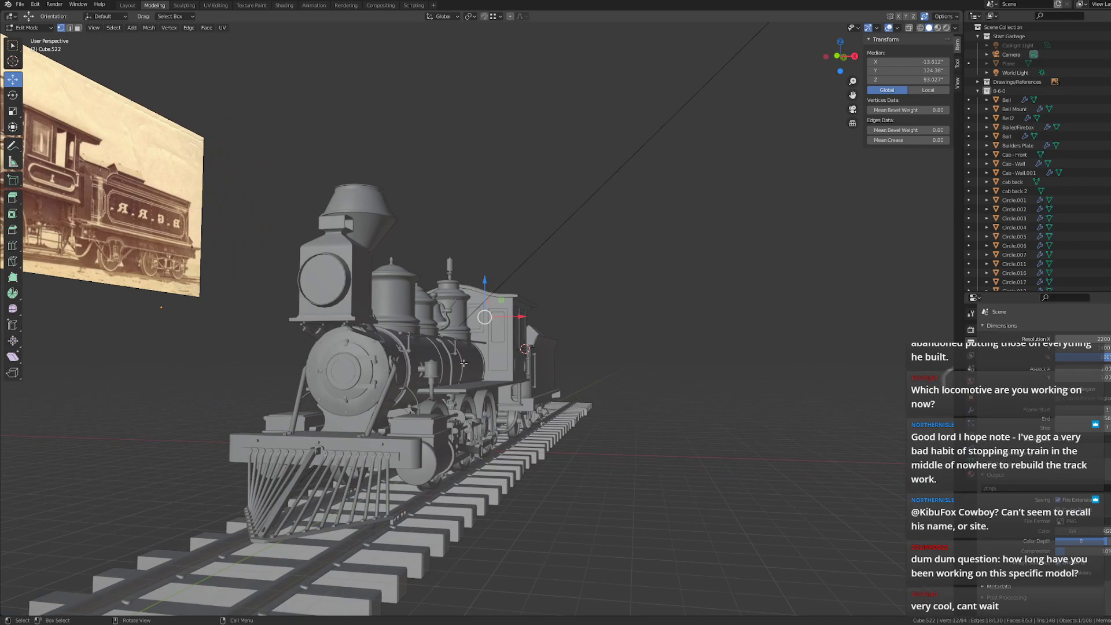
mouse_move(458, 362)
middle_mouse_down()
mouse_move(435, 370)
mouse_move(431, 399)
mouse_move(474, 389)
mouse_move(452, 381)
mouse_move(465, 373)
middle_mouse_up()
scroll(438, 399, "up", 13)
scroll(451, 382, "up", 7)
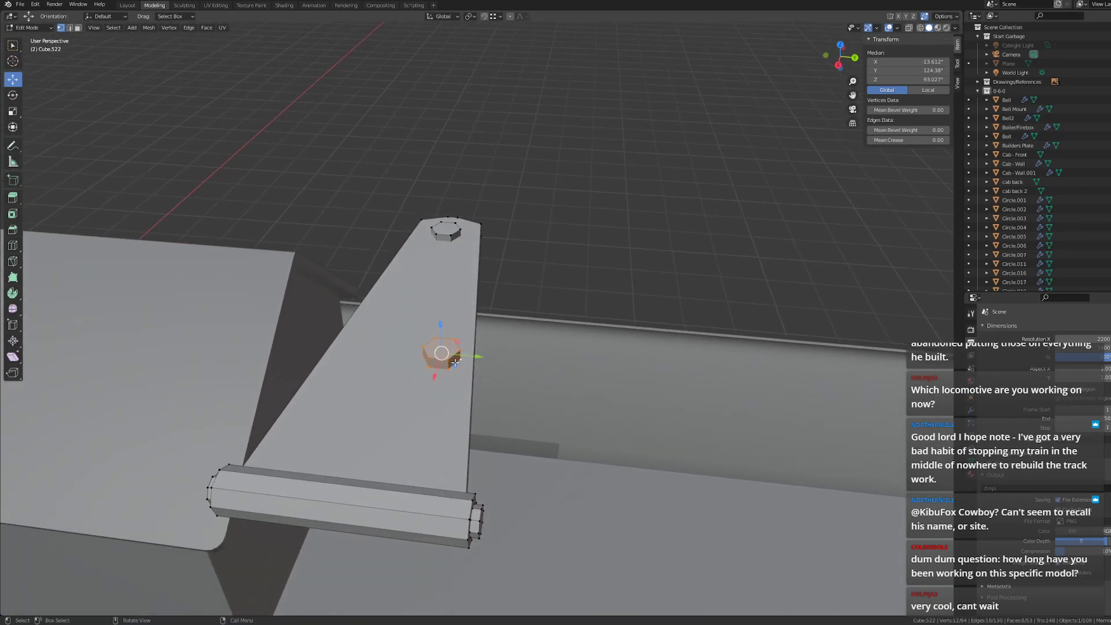
- Examine the hinge and its two remaining bolts against the tender toolbox from several angles
right_click(446, 365)
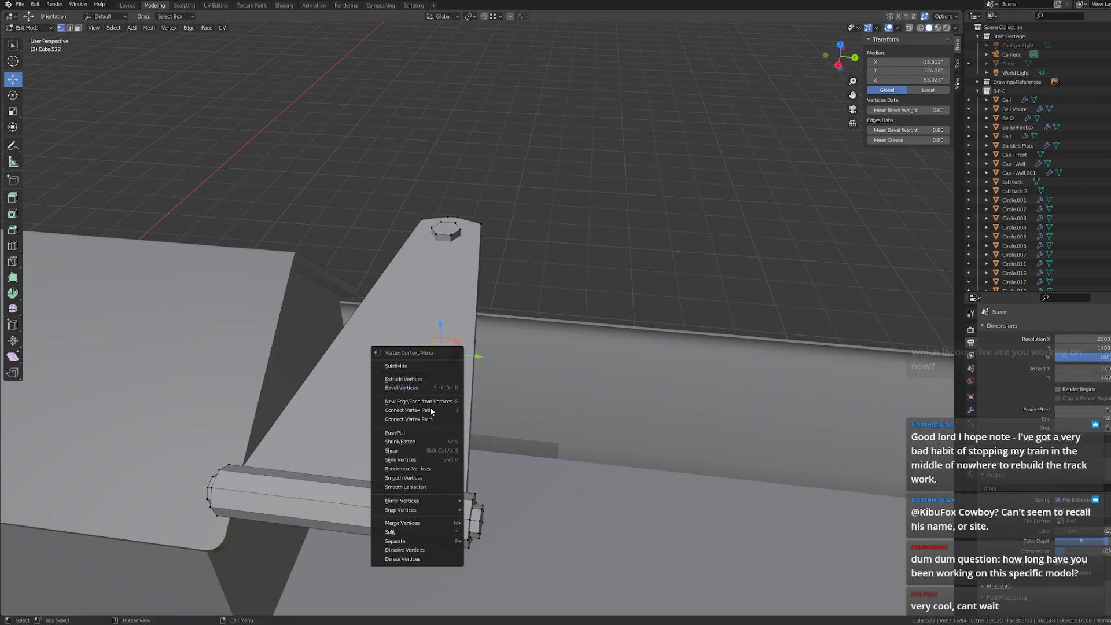
mouse_move(436, 544)
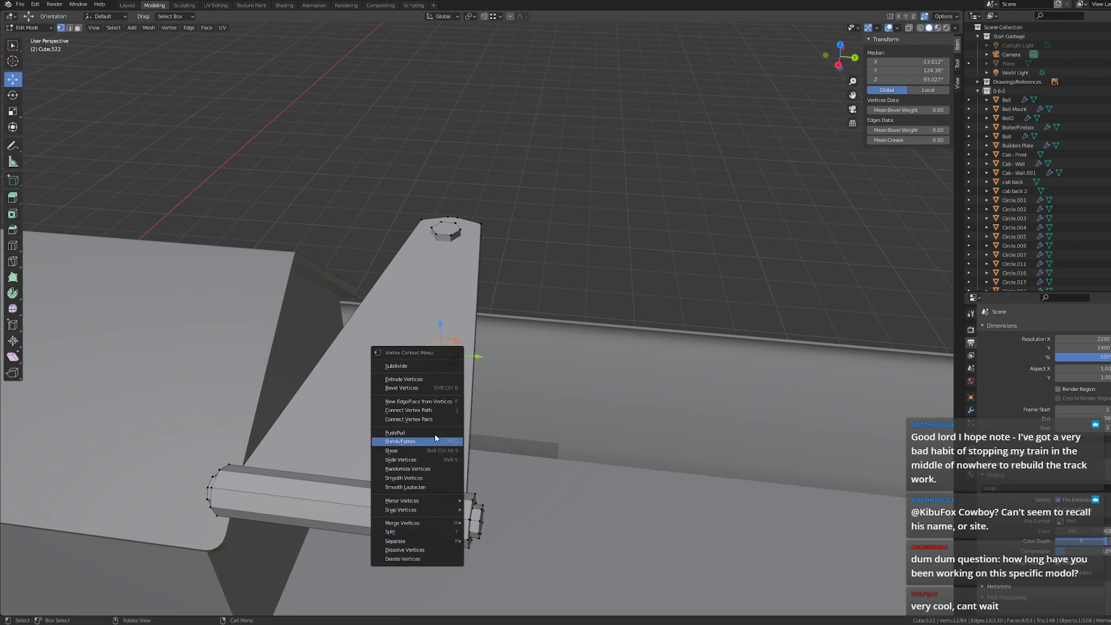
middle_click_drag(538, 274, 526, 266)
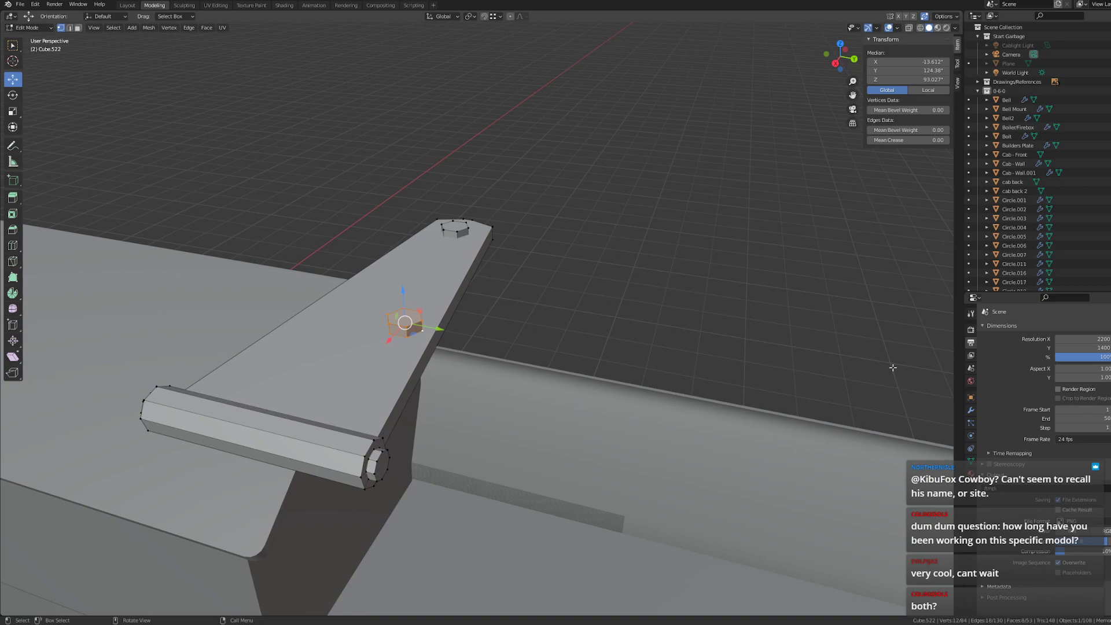
middle_click_drag(701, 389, 659, 376)
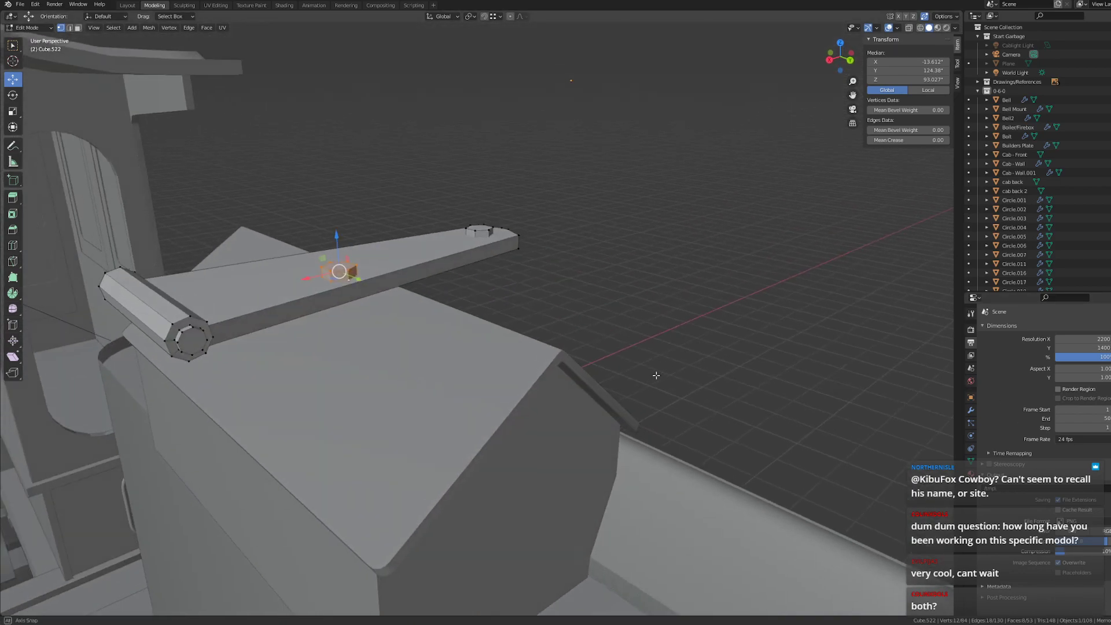
scroll(660, 374, "down", 12)
scroll(660, 375, "down", 12)
scroll(660, 375, "up", 10)
middle_click_drag(526, 363, 491, 398)
scroll(572, 340, "down", 4)
scroll(645, 339, "up", 3)
scroll(519, 414, "up", 8)
scroll(511, 404, "up", 4)
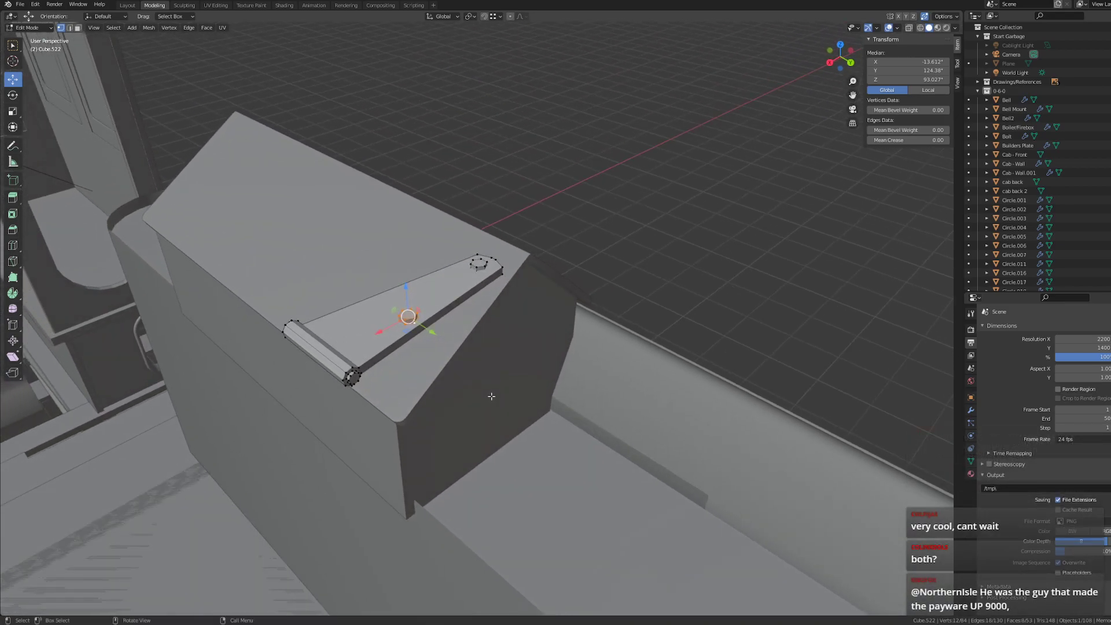
- Nudge the selected bolt midway along the hinge plate by about 0.006 inches along Y
scroll(489, 388, "up", 3)
middle_click_drag(489, 385, 405, 364)
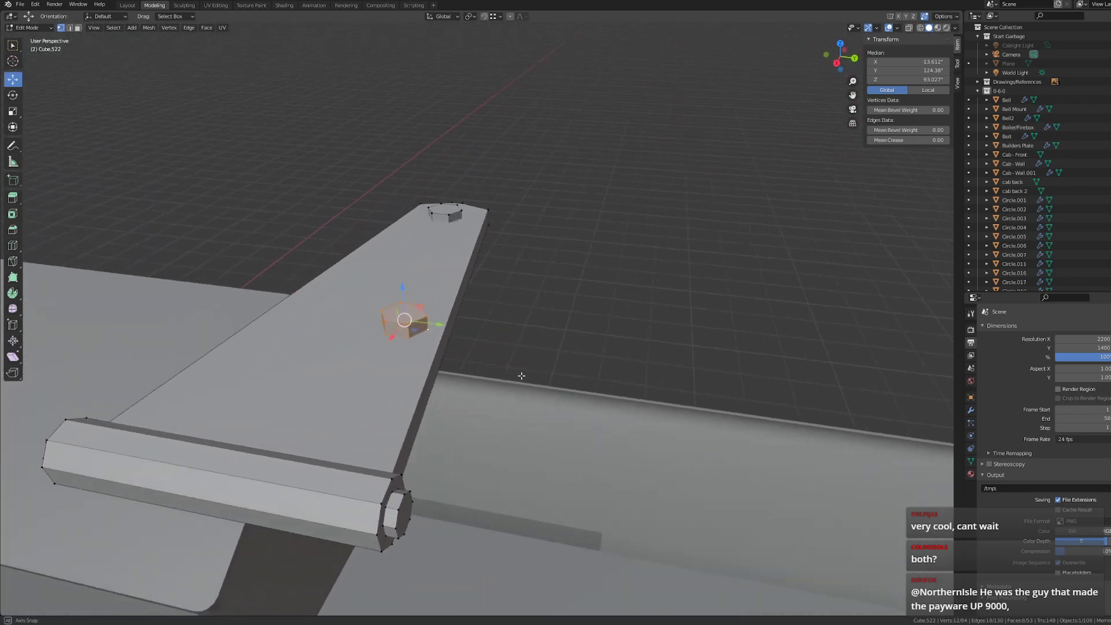
key("g")
key("y")
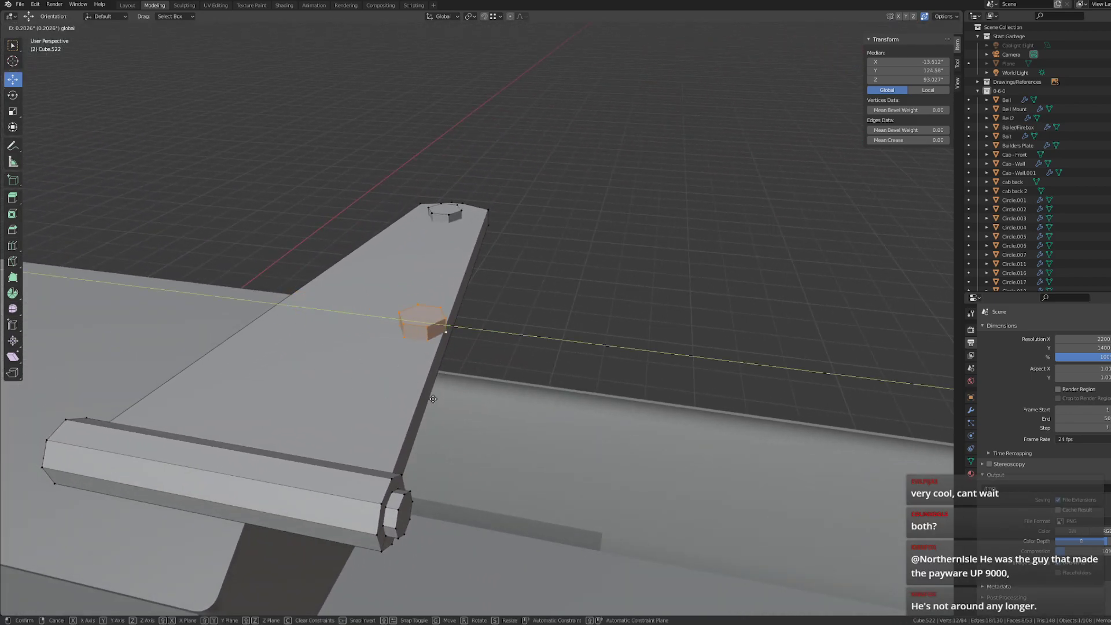
left_click(412, 403)
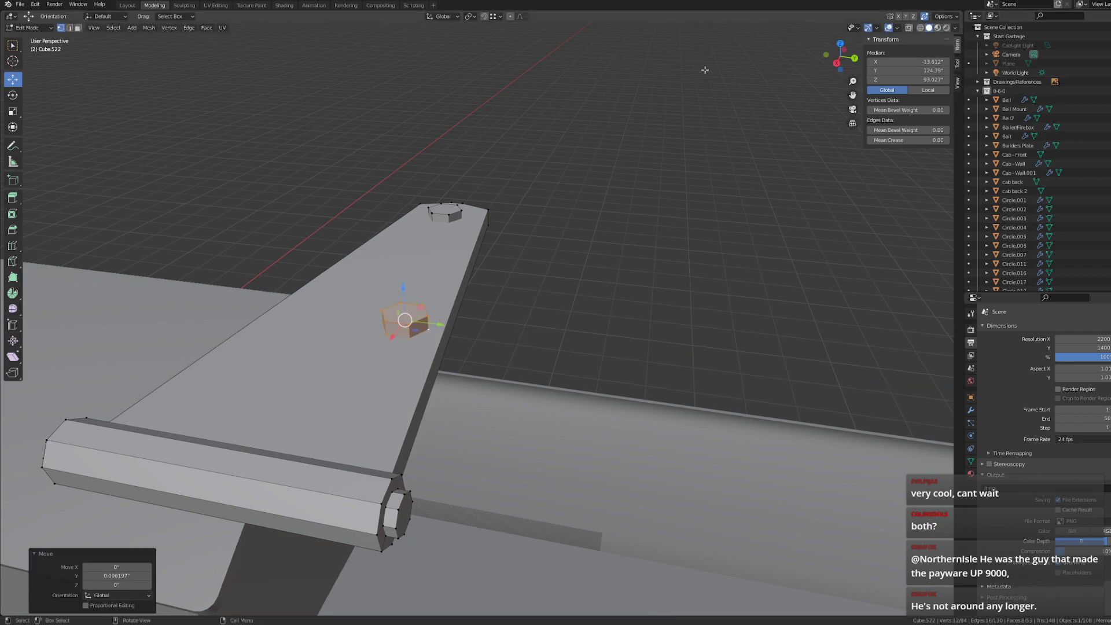
- Duplicate the bolt midway along the hinge plate and move the copy -1.1253 inches along Y
middle_click_drag(590, 91, 457, 84)
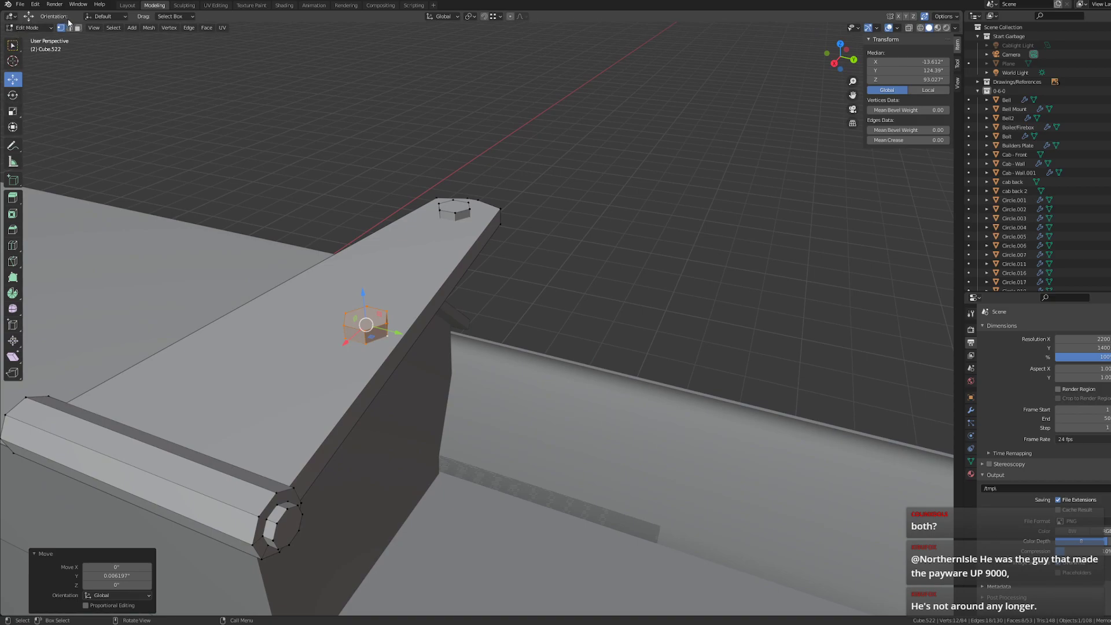
right_click(366, 343)
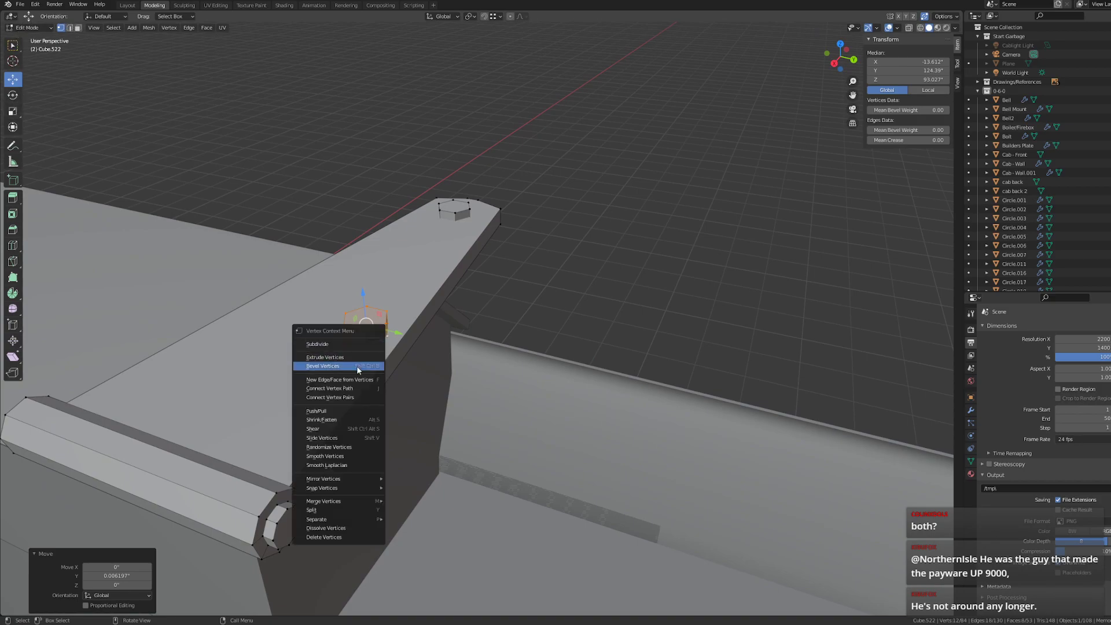
key("Escape")
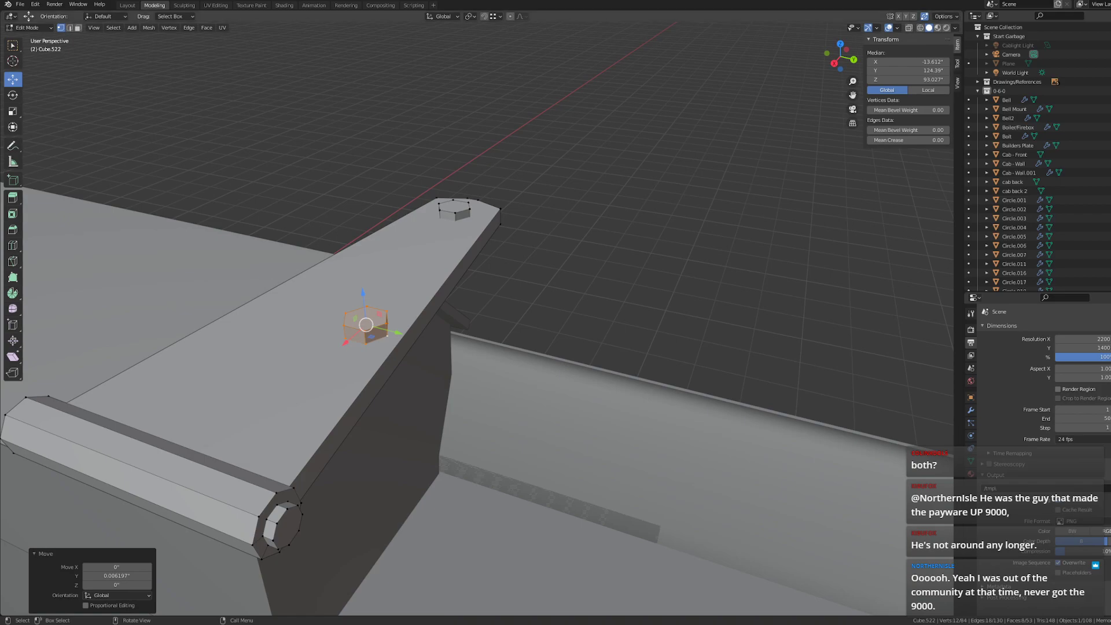
scroll(596, 310, "down", 3)
key("shift+d")
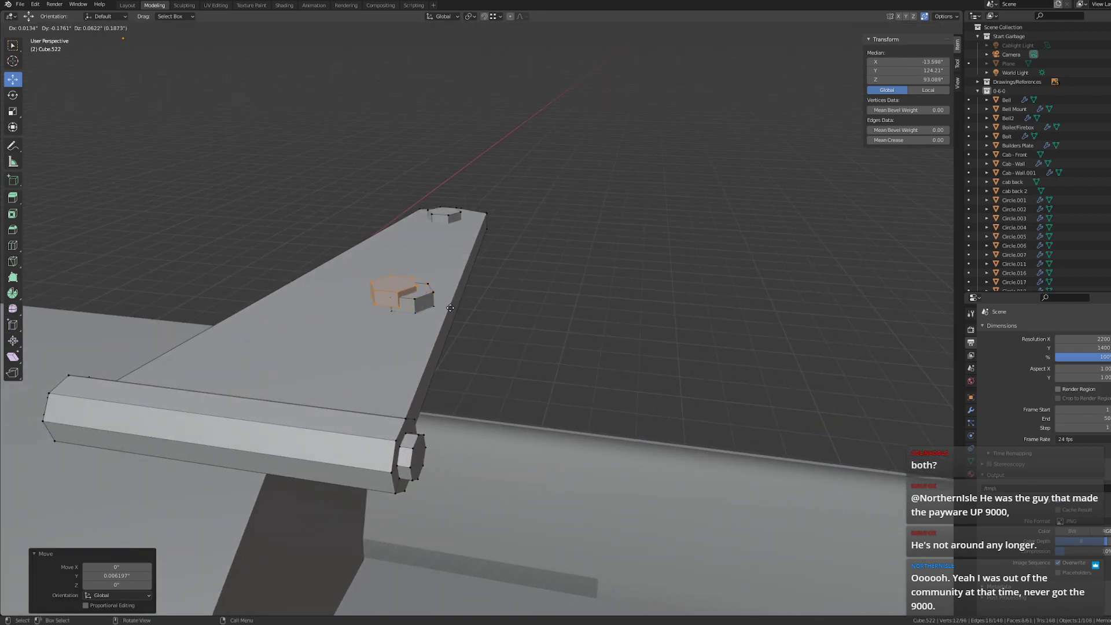
right_click(476, 245)
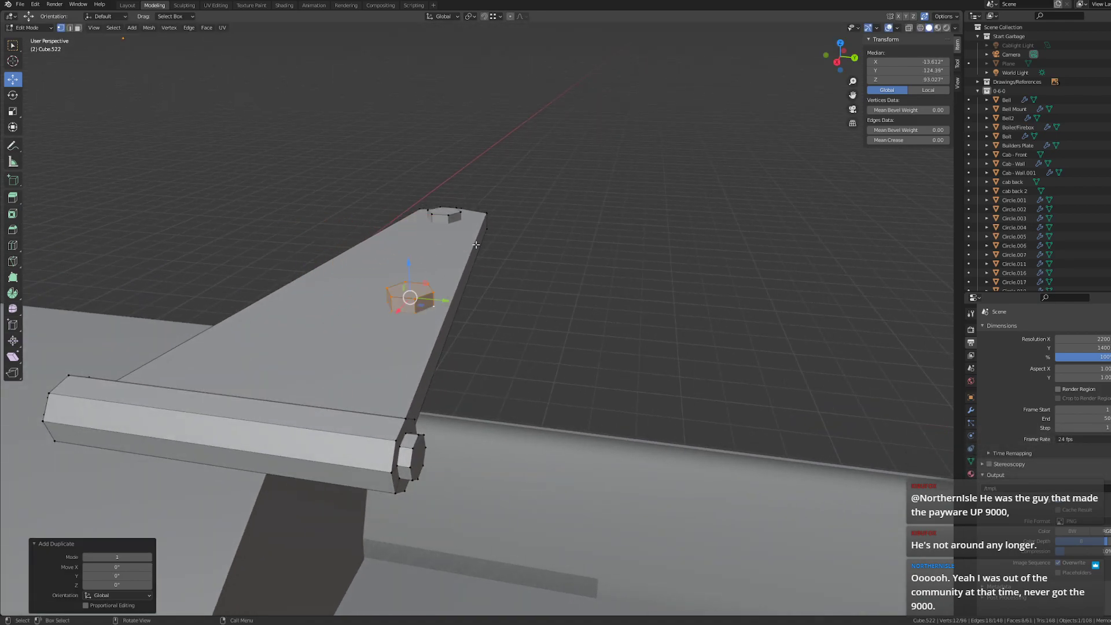
middle_click_drag(427, 285, 455, 316)
left_click_drag(482, 343, 375, 343)
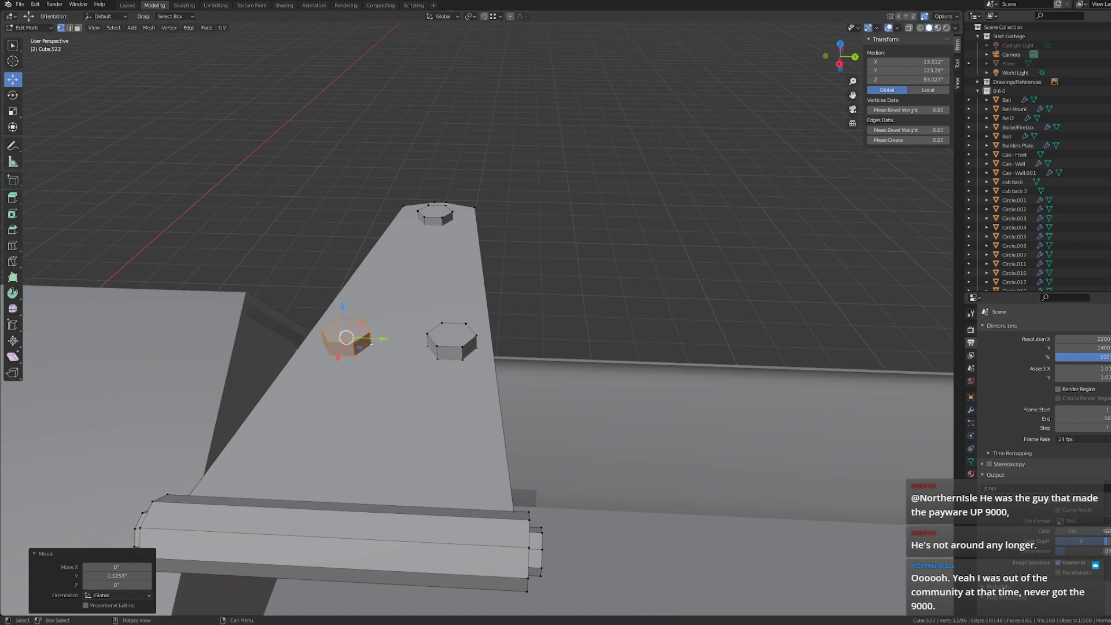
- Select both side-by-side bolts on the hinge plate and move them about 0.6 inches along X
middle_click_drag(405, 330, 570, 363)
scroll(570, 363, "up", 5)
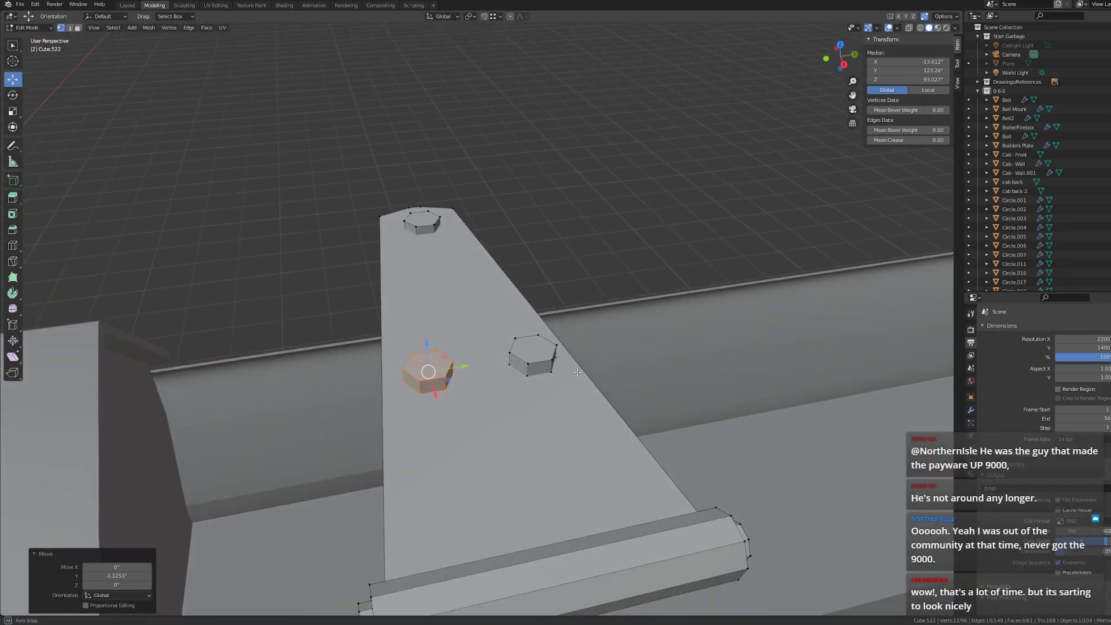
left_click(499, 305, "alt")
key("ctrl+z")
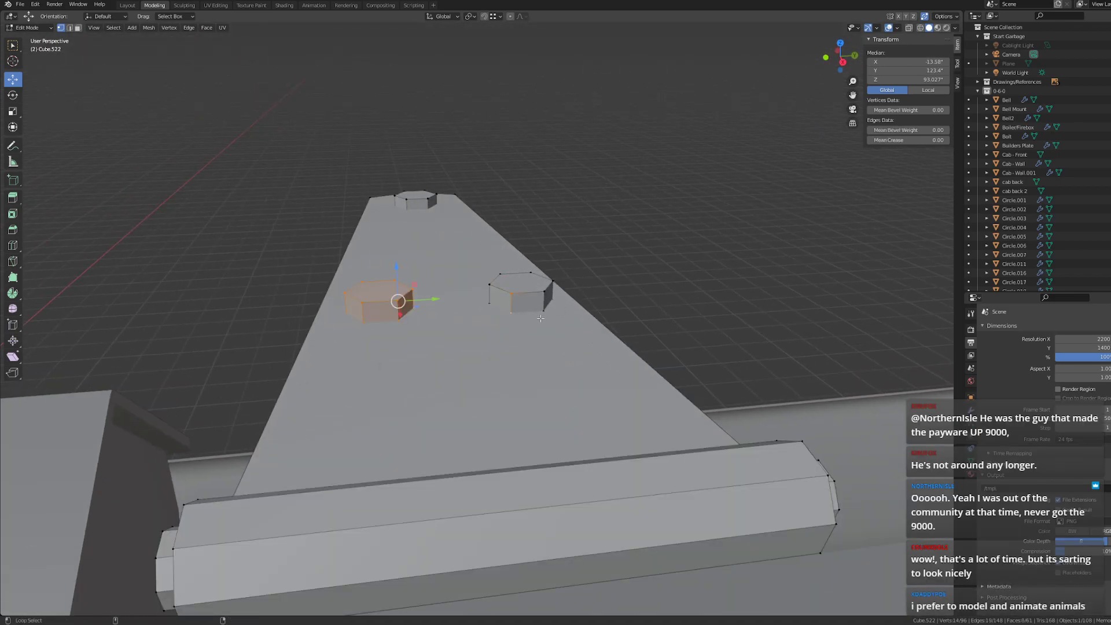
middle_click_drag(539, 310, 529, 240)
left_click(450, 174, "alt+shift")
middle_click_drag(451, 173, 797, 393)
left_click_drag(735, 413, 781, 431)
scroll(708, 449, "down", 6)
middle_click_drag(709, 449, 618, 355)
scroll(546, 367, "up", 6)
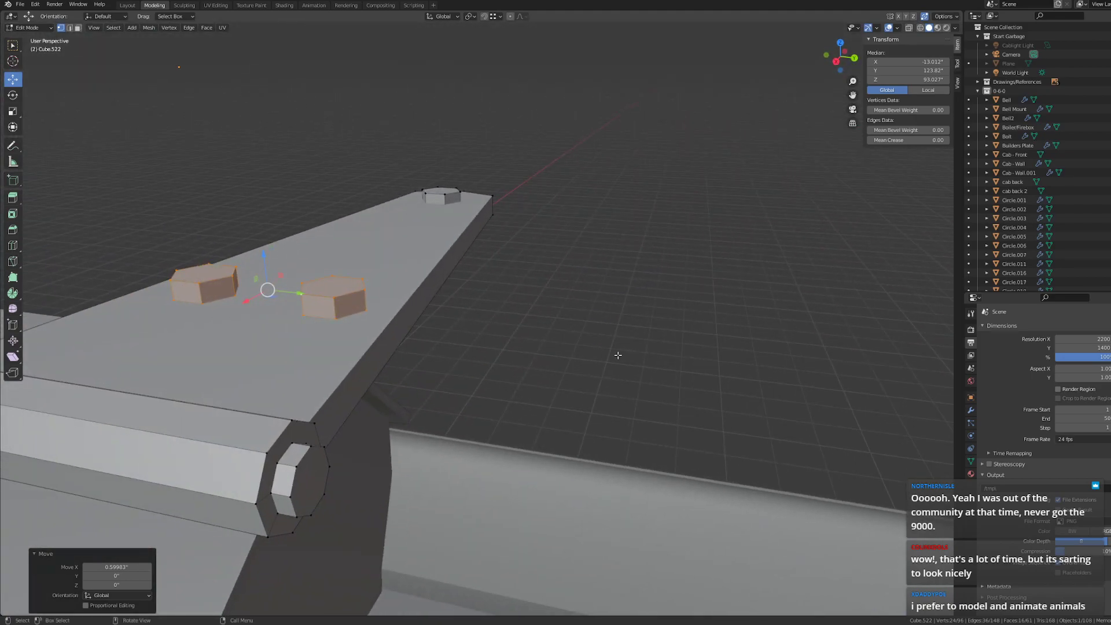
middle_click_drag(470, 391, 456, 394)
scroll(456, 394, "down", 7)
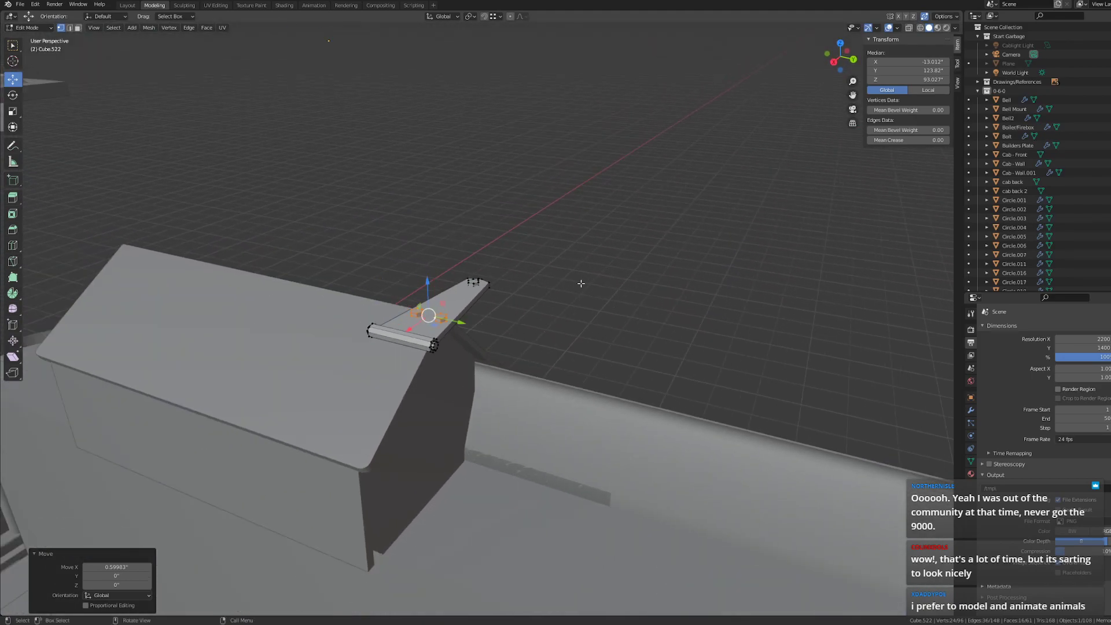
- Return to Object Mode and set the hinge's origin to its geometry, using the median center
key("Tab")
left_click(641, 328)
middle_click_drag(641, 328, 491, 333)
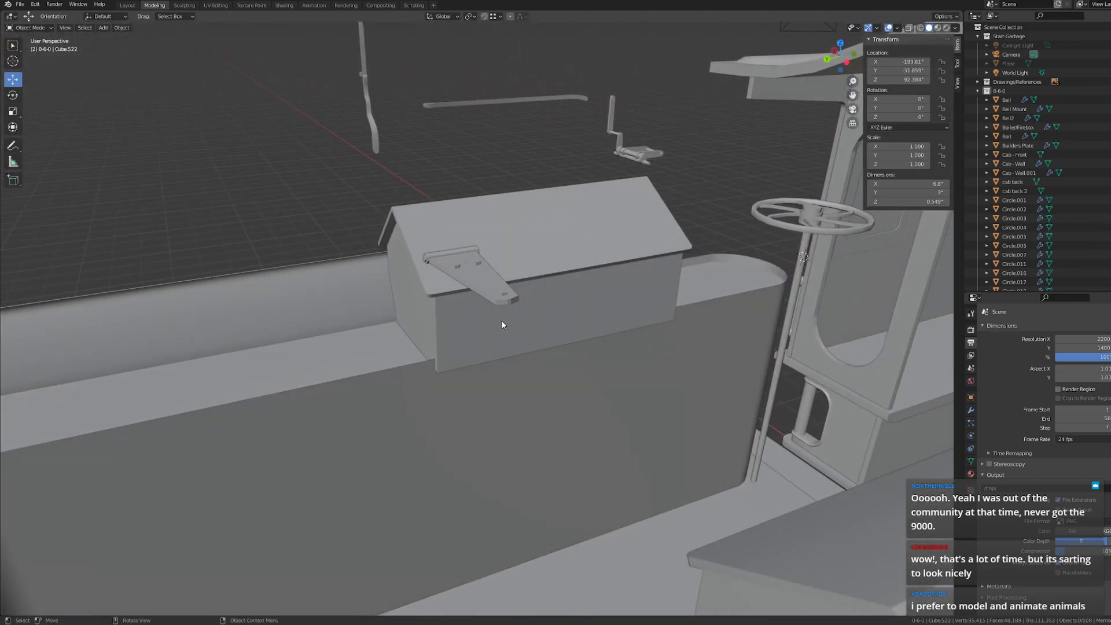
scroll(502, 320, "up", 4)
middle_click_drag(517, 290, 577, 290)
middle_click_drag(447, 261, 440, 335, "shift")
scroll(548, 343, "down", 5)
left_click(505, 295)
middle_click_drag(505, 295, 608, 369)
left_click(478, 308)
left_click(482, 309)
middle_click_drag(504, 329, 475, 301)
right_click(474, 302)
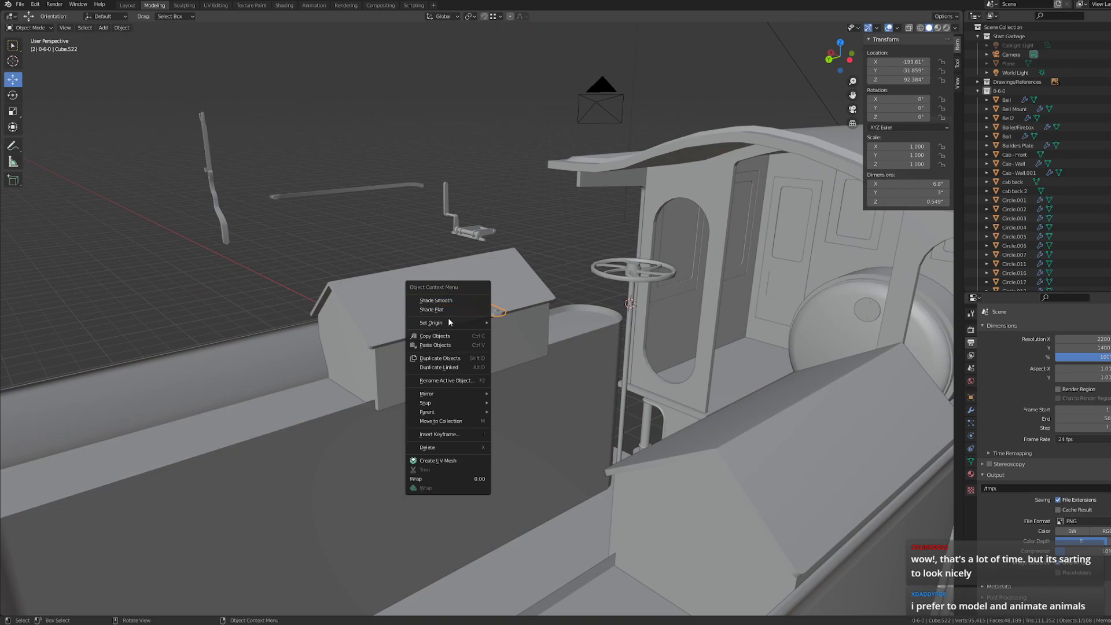
mouse_move(450, 322)
left_click(551, 329)
middle_click_drag(547, 334, 479, 325)
scroll(527, 342, "up", 6)
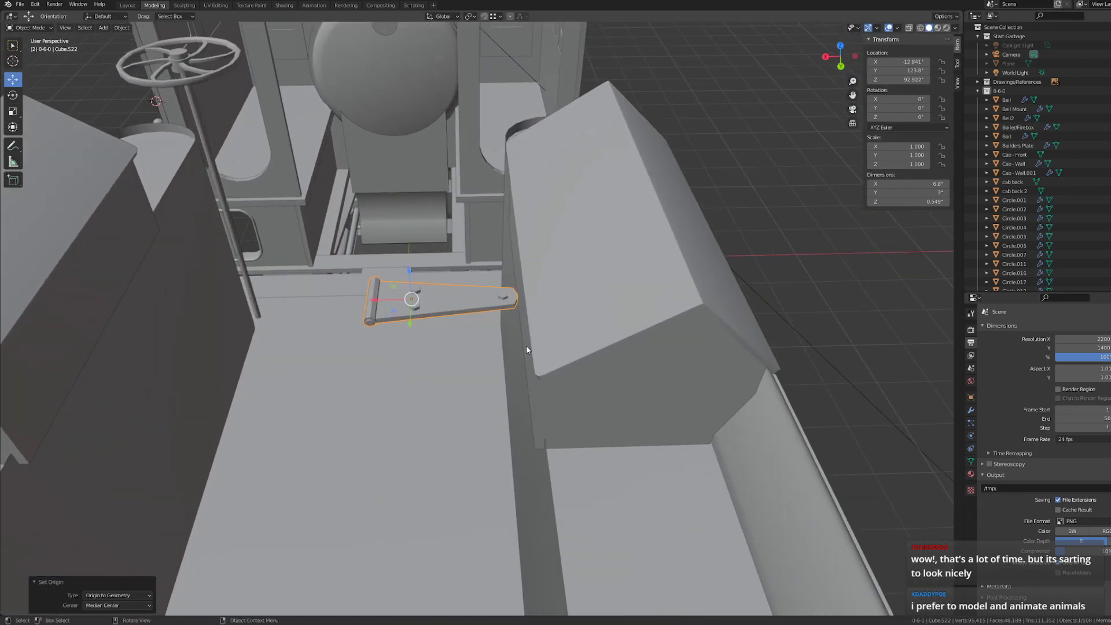
- Examine the toolboxes and their hinges in the side and rear elevations of the Bell's Gap Railroad No. 1 drawing
left_click(557, 332)
key("Tab")
key("Tab")
left_click(566, 345)
scroll(566, 345, "down", 8)
left_click(842, 65)
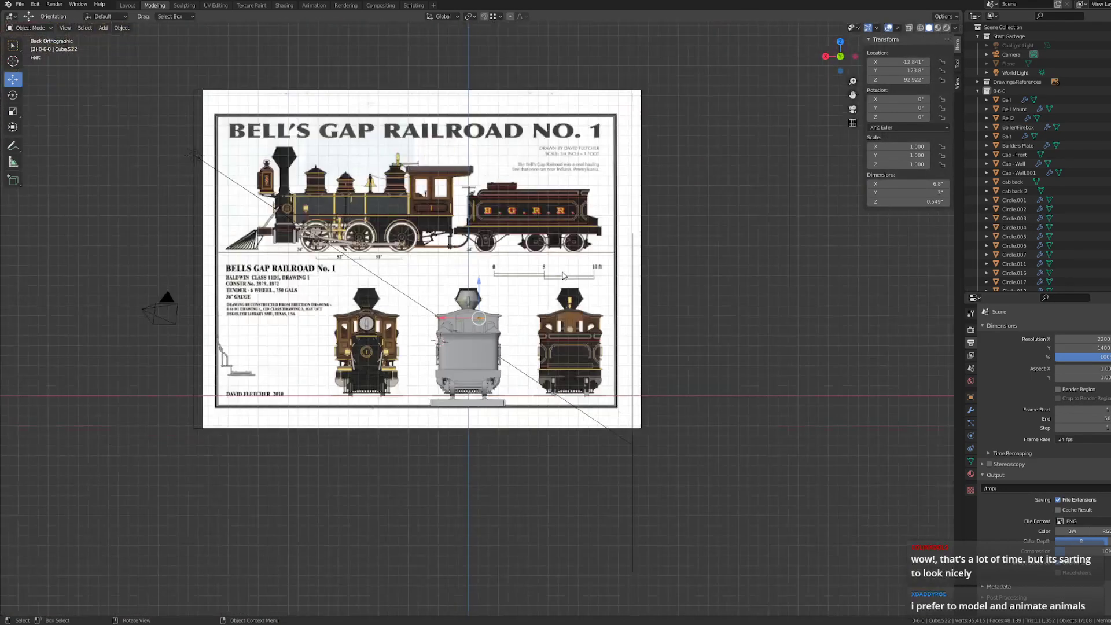
scroll(445, 364, "up", 5)
scroll(444, 363, "up", 6)
middle_click_drag(472, 118, 546, 443, "shift")
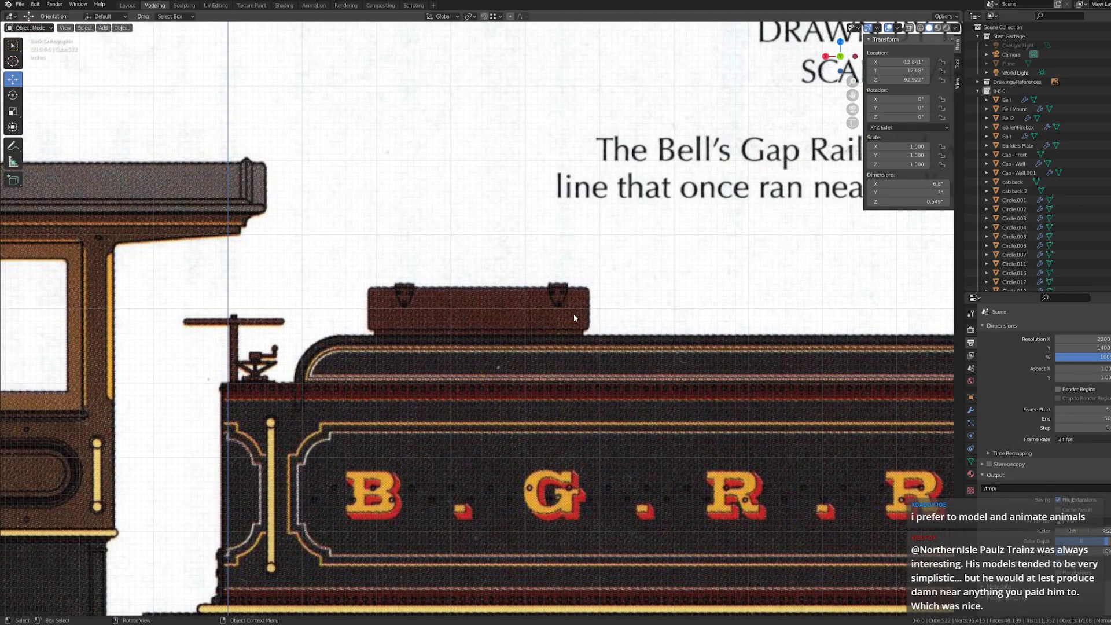
scroll(574, 317, "down", 7)
mouse_move(450, 428)
middle_mouse_down("shift")
mouse_move(508, 358)
mouse_move(582, 220)
middle_mouse_up("shift")
mouse_move(754, 474)
middle_mouse_down("shift")
mouse_move(670, 437)
mouse_move(535, 402)
middle_mouse_up("shift")
scroll(571, 400, "up", 7)
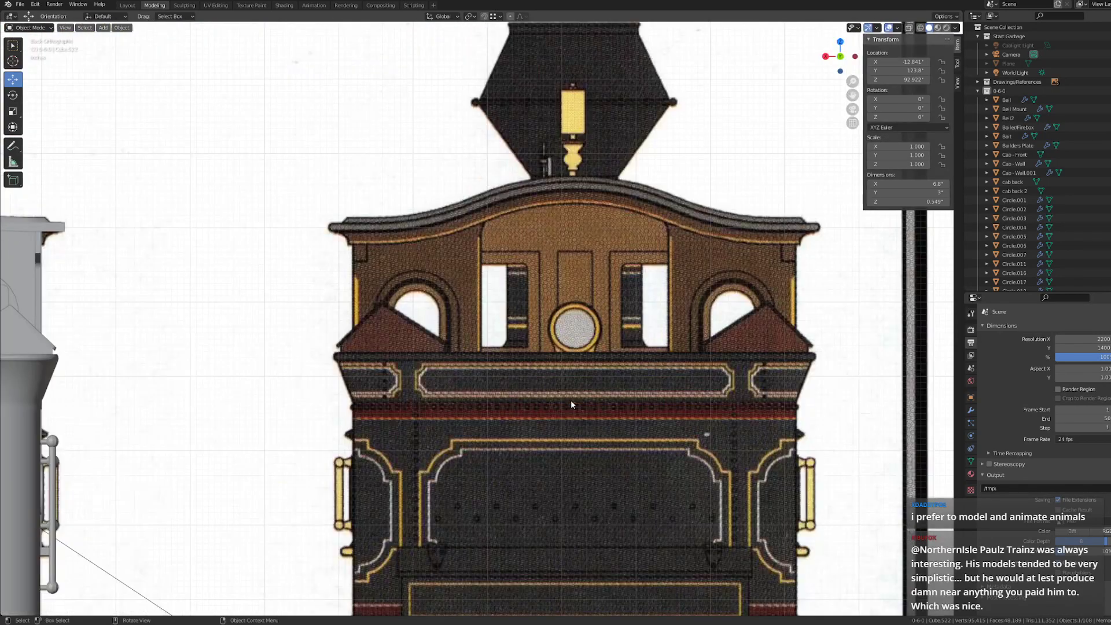
scroll(570, 401, "down", 8)
middle_click_drag(434, 406, 620, 385, "shift")
scroll(619, 385, "down", 1)
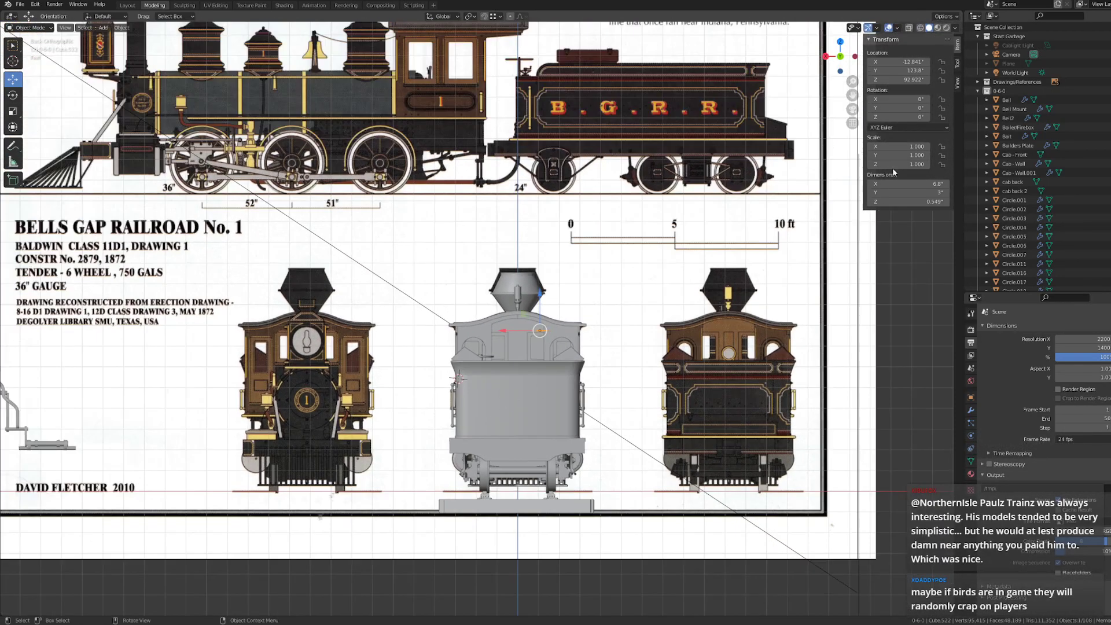
- Inspect the locomotive and tender from a side view and from perspective angles around the front
left_click(834, 58)
scroll(376, 399, "up", 10)
scroll(625, 285, "up", 1)
middle_click_drag(645, 338, 505, 294, "shift")
middle_click_drag(767, 346, 731, 348)
scroll(674, 351, "down", 10)
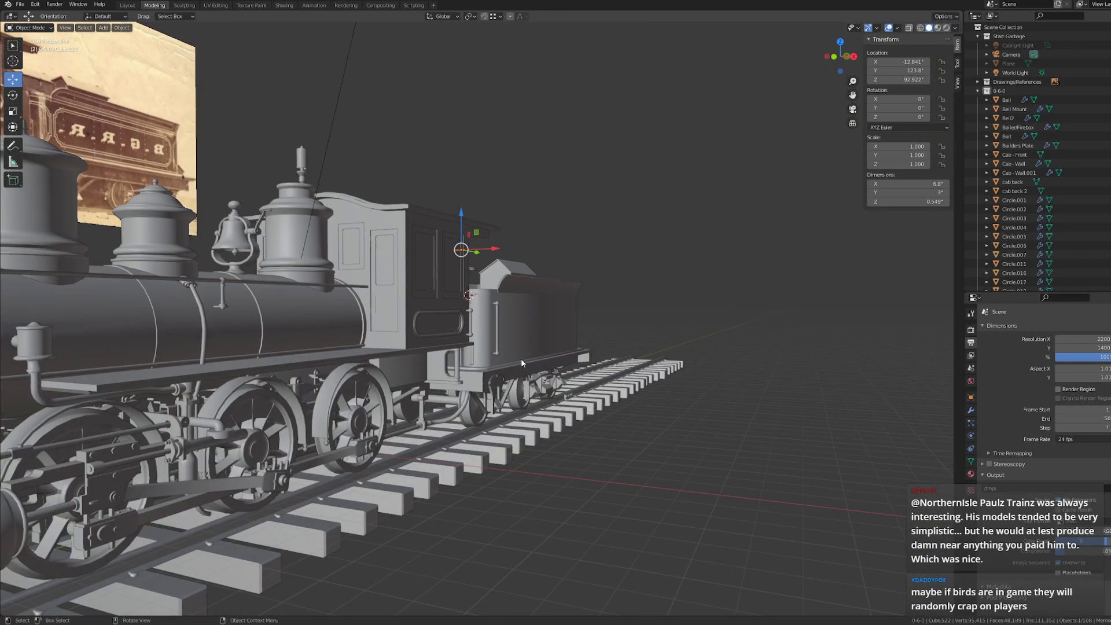
middle_click_drag(522, 359, 682, 366, "shift")
scroll(439, 363, "down", 6)
scroll(439, 364, "up", 4)
middle_click_drag(439, 363, 616, 406, "shift")
middle_click_drag(774, 427, 732, 427)
scroll(732, 426, "down", 5)
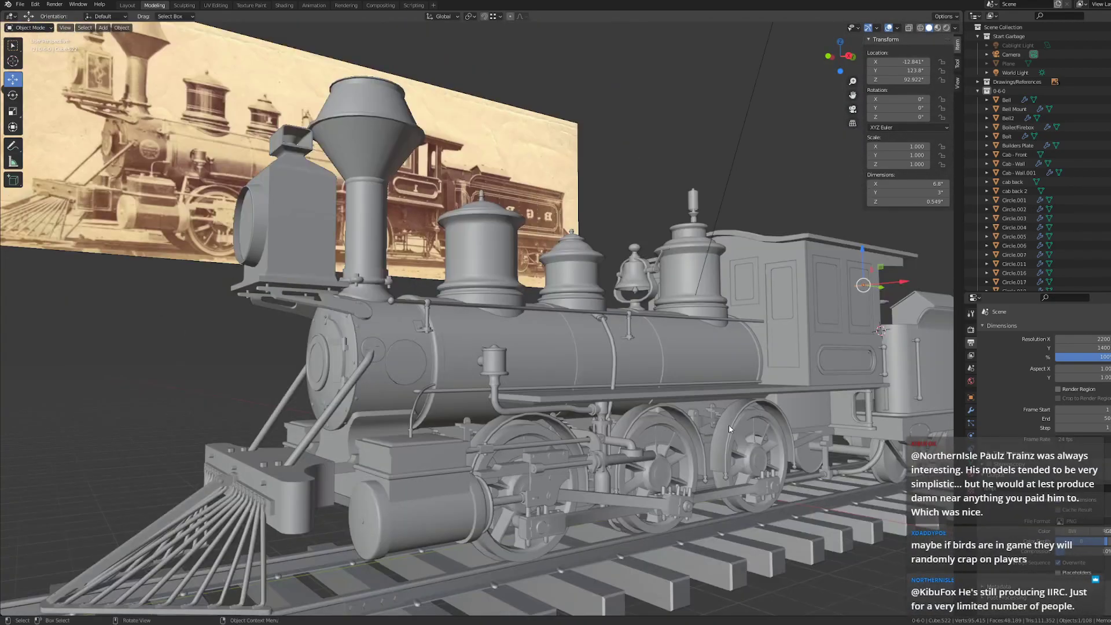
- Inspect the smokebox front, its bolts and door hinges, and the boiler's side from several perspective angles
scroll(381, 409, "up", 6)
scroll(447, 302, "up", 5)
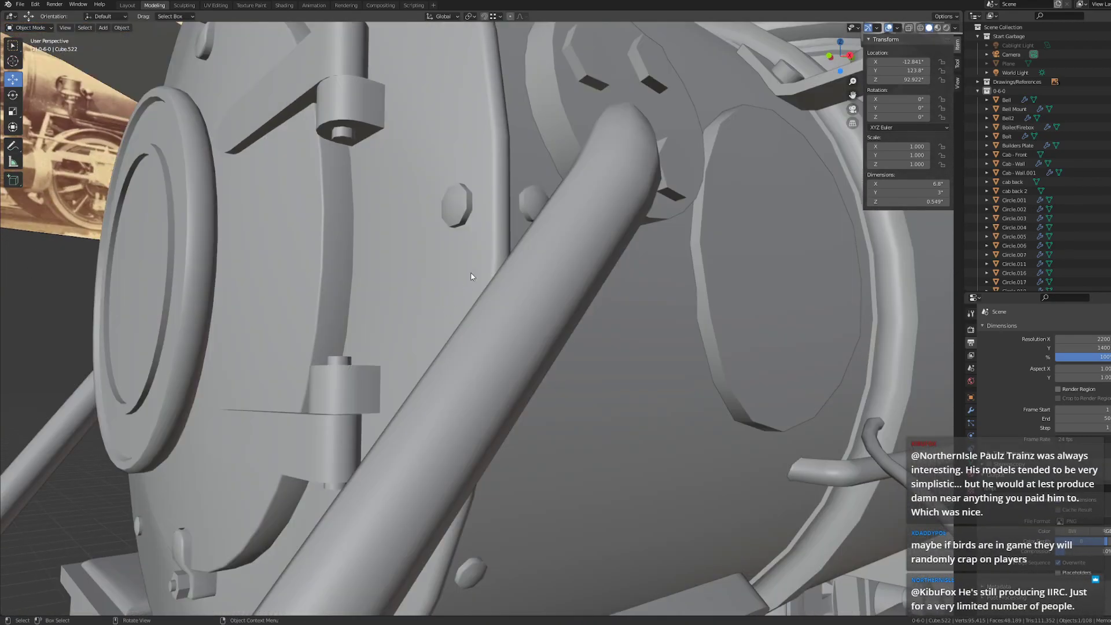
mouse_move(521, 225)
middle_mouse_down("shift")
mouse_move(370, 596)
mouse_move(519, 232)
middle_mouse_up("shift")
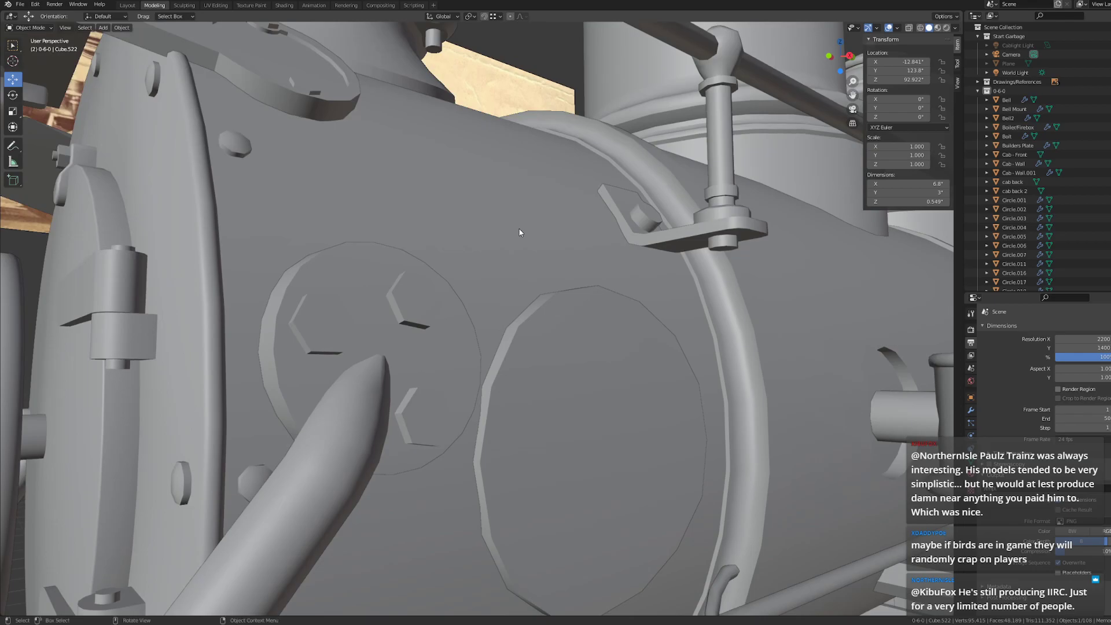
left_click(237, 144)
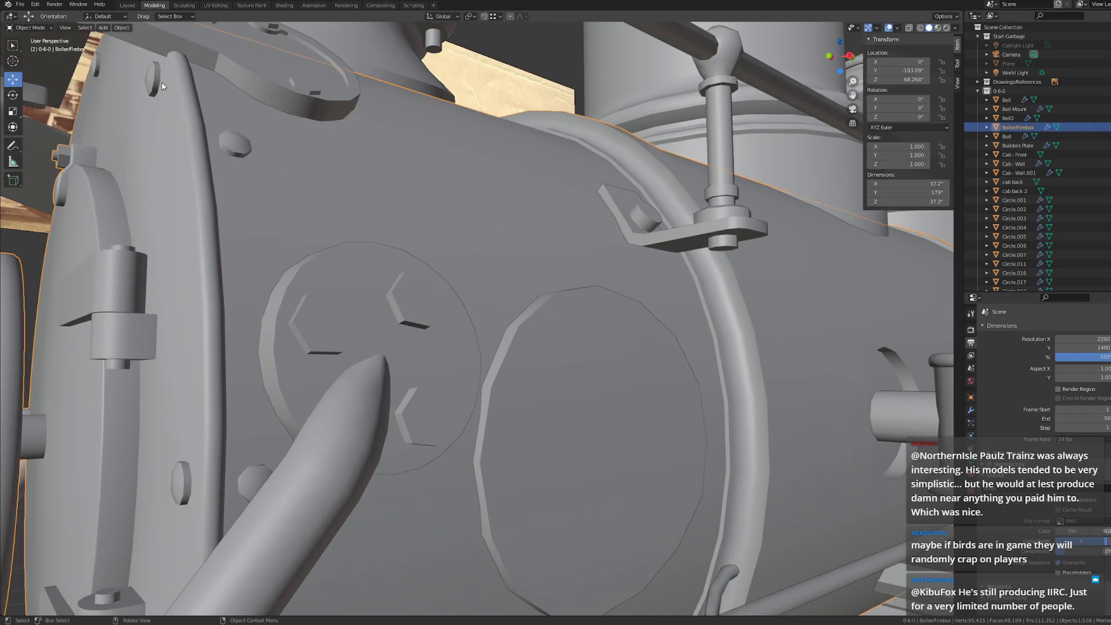
scroll(251, 252, "down", 8)
mouse_move(518, 349)
middle_mouse_down("shift")
mouse_move(180, 191)
mouse_move(405, 249)
mouse_move(524, 356)
middle_mouse_up("shift")
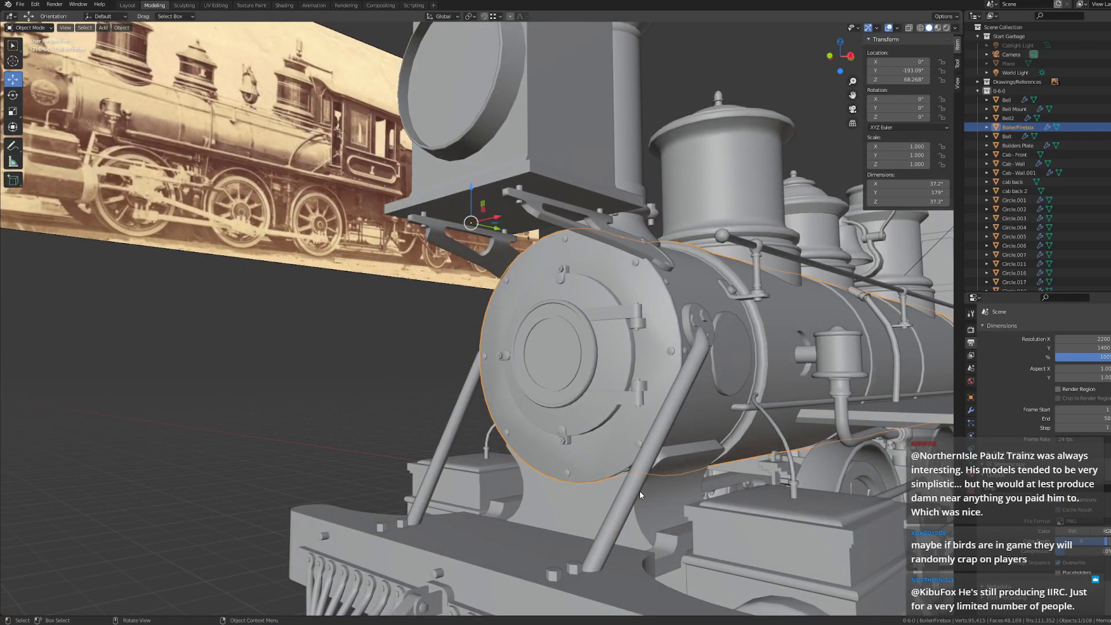
scroll(614, 502, "down", 5)
middle_click_drag(645, 427, 628, 431)
scroll(622, 428, "up", 3)
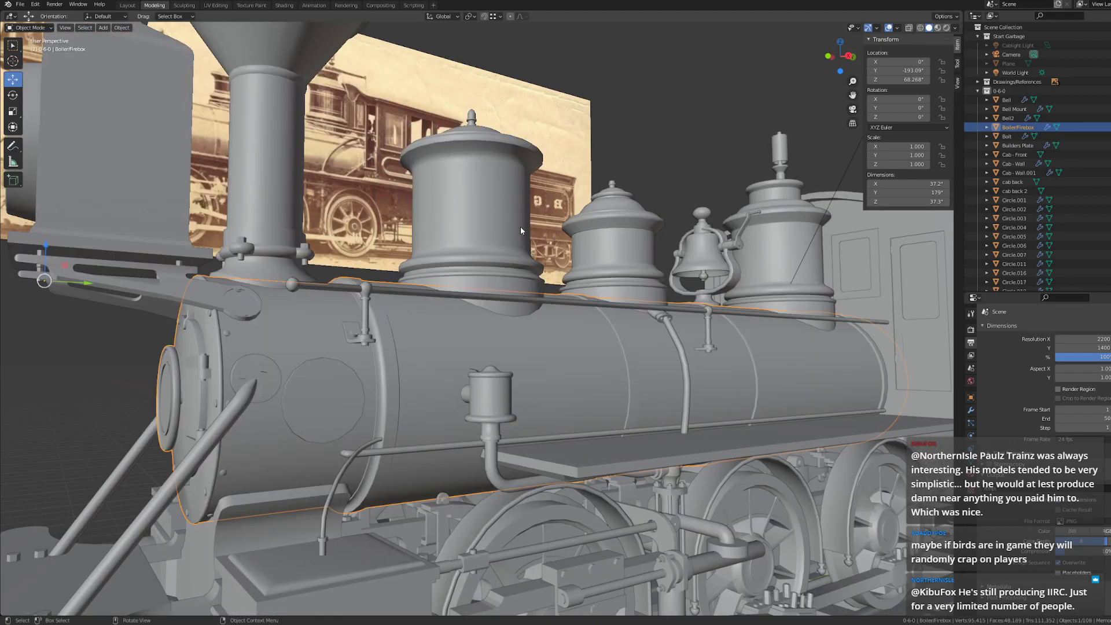
left_click(650, 86)
scroll(616, 353, "down", 4)
middle_click_drag(616, 358, 606, 354)
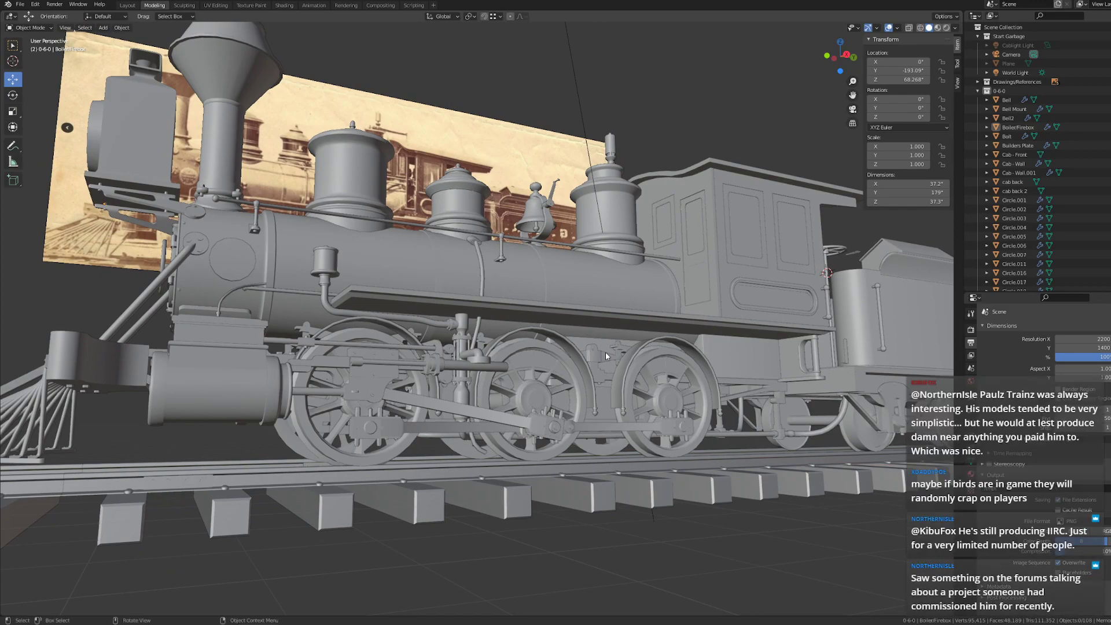
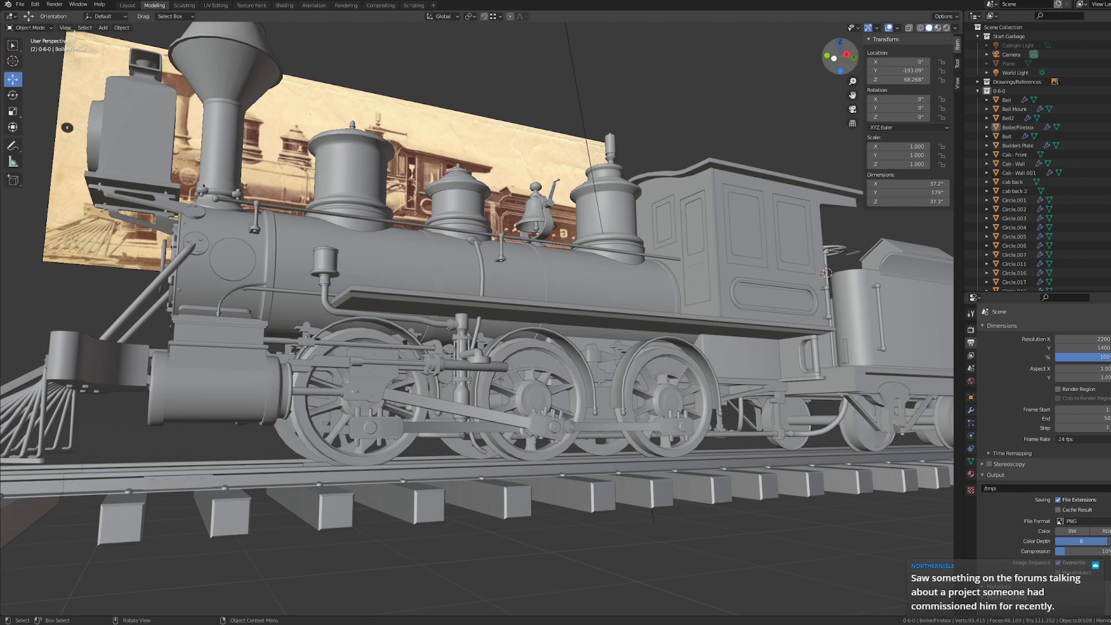
- Compare the cab roof, tender front and toolbox with the side elevation drawing in the right orthographic view
left_click(846, 54)
scroll(498, 470, "down", 1)
middle_click_drag(498, 470, 497, 445, "shift")
scroll(568, 249, "up", 4)
middle_click_drag(568, 248, 583, 342, "shift")
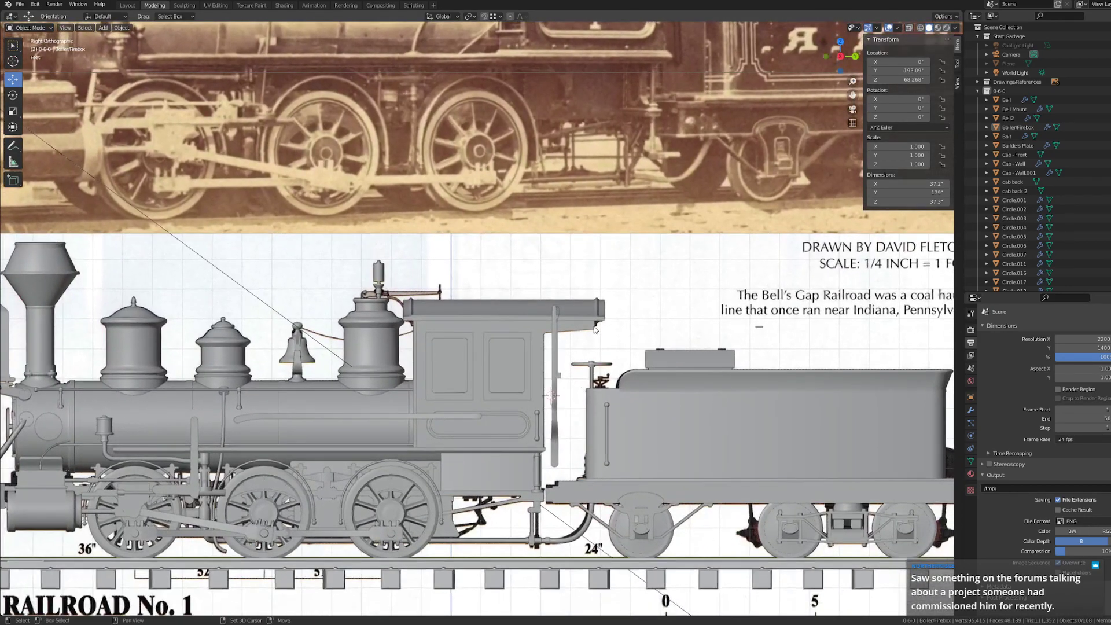
scroll(405, 297, "up", 5)
middle_click_drag(404, 294, 198, 263, "shift")
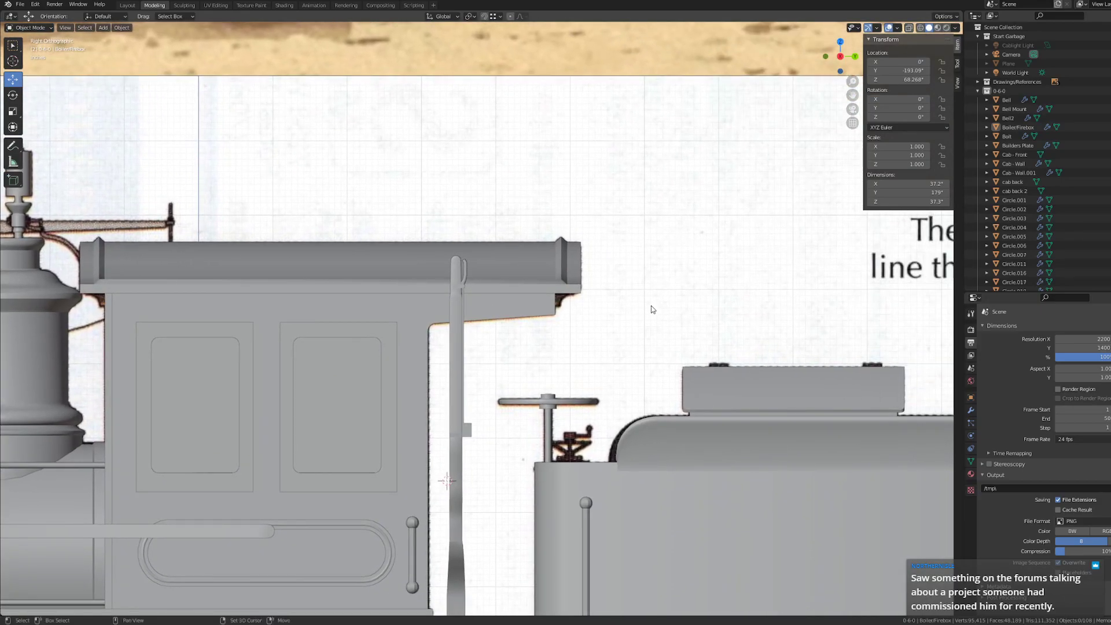
scroll(651, 305, "down", 5)
- Select the loose hinge floating above the tender and move it about 40 inches forward along Y, over the tender toolbox
left_click_drag(664, 314, 686, 320)
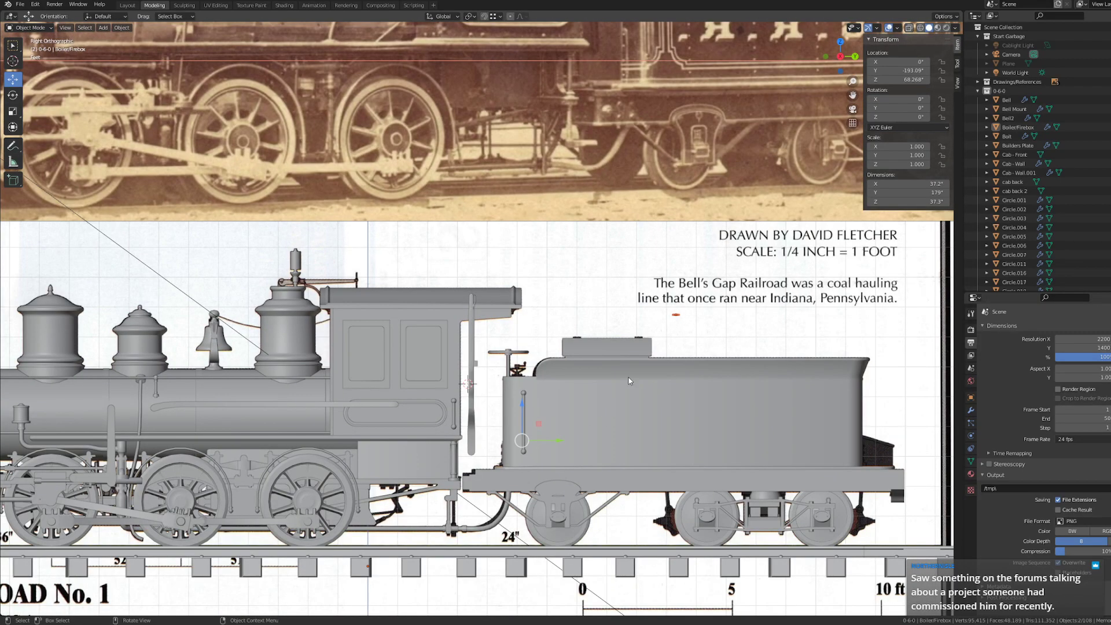
middle_click_drag(677, 344, 671, 343)
scroll(671, 345, "down", 5)
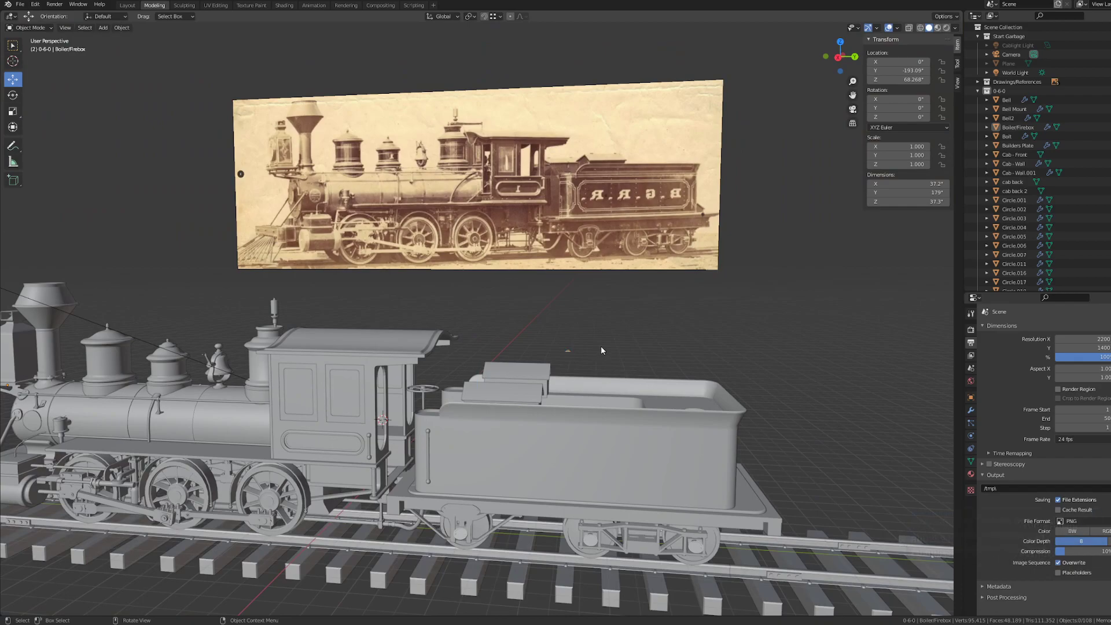
left_click(569, 350)
middle_click_drag(578, 359, 620, 354)
key("KP_3")
scroll(621, 354, "up", 4)
key("g")
key("y")
left_click(630, 325)
- Lower the hinge about 9 inches along Z onto the toolbox lid and align it along Y with the drawn front hinge
key("g")
key("z")
left_click(616, 321)
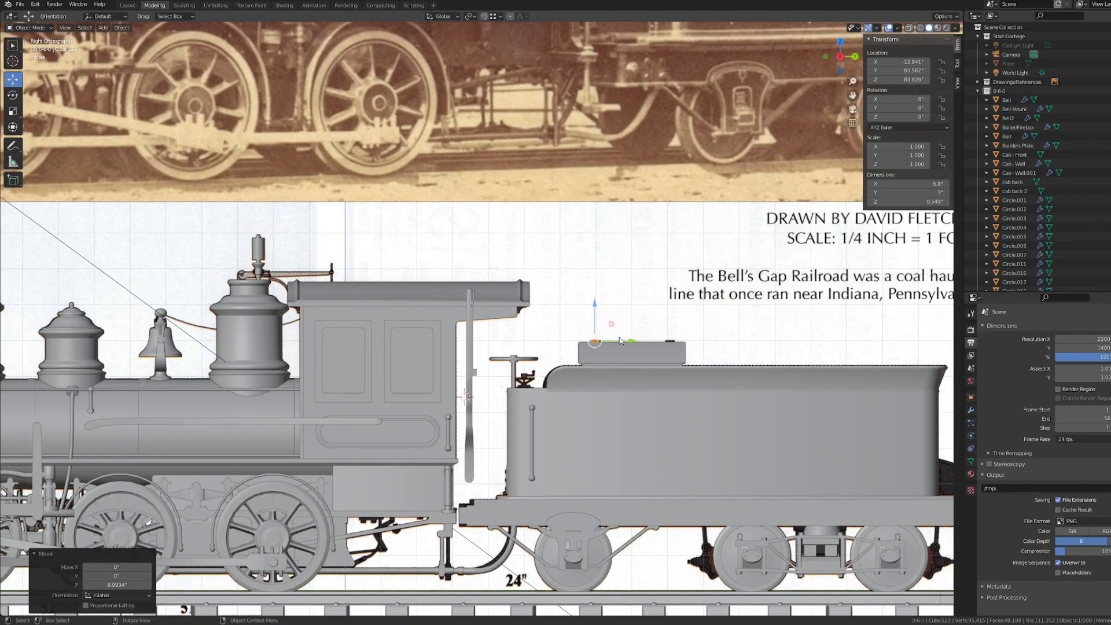
key("g")
key("y")
left_click(625, 341)
left_click(656, 316)
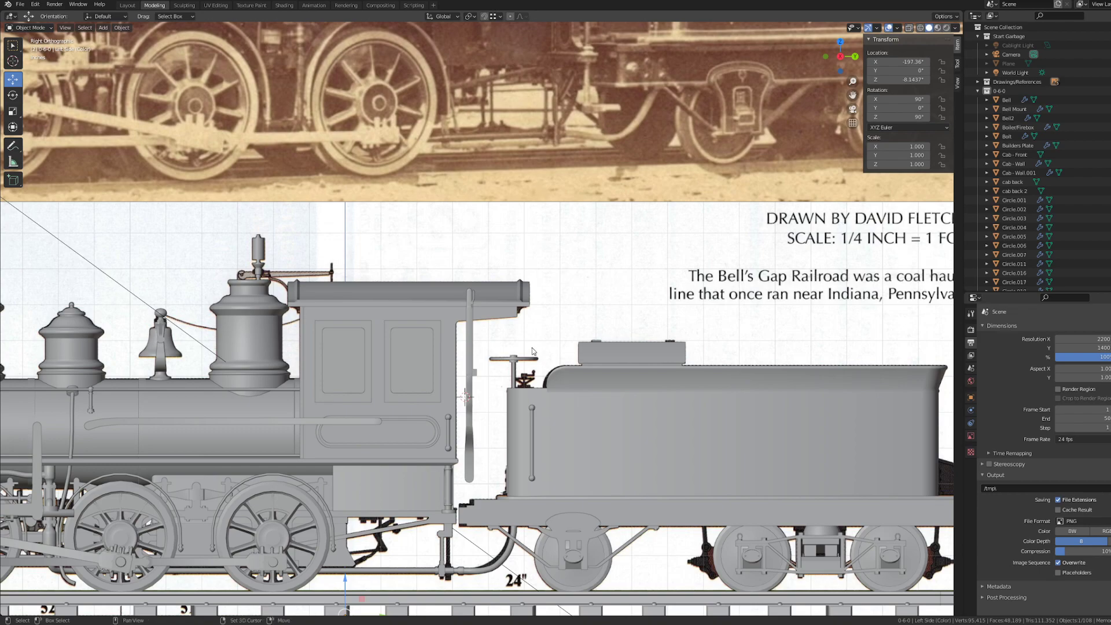
- Examine the valve, lever and pivot bracket drawn on top of the rear dome beside the cab
middle_click_drag(533, 349, 624, 291, "shift")
scroll(492, 347, "up", 4)
scroll(555, 333, "down", 4)
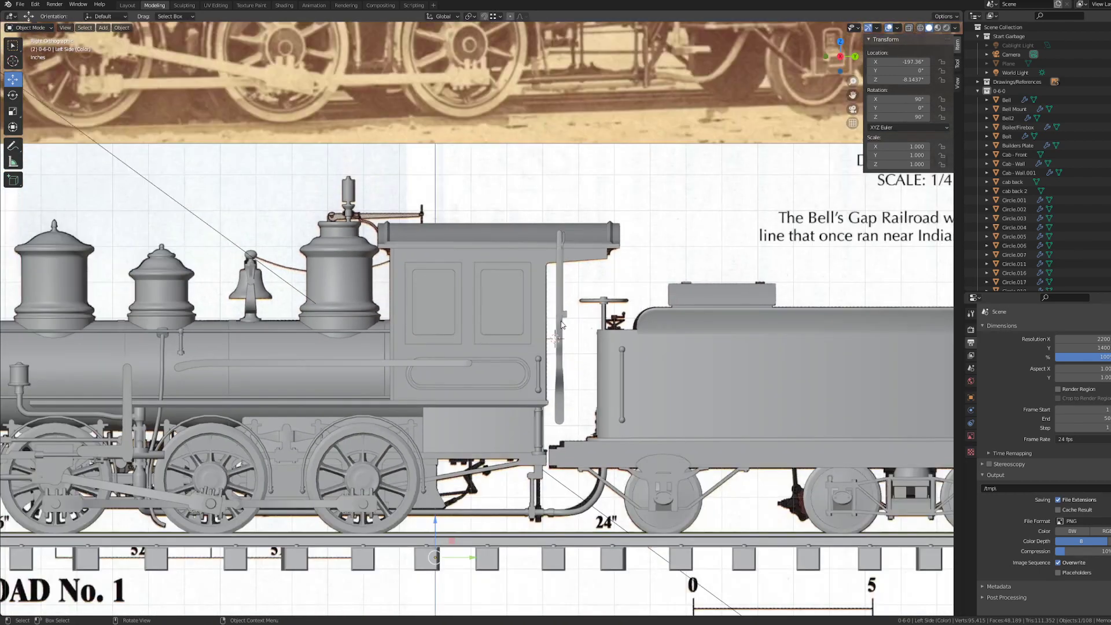
middle_click_drag(492, 297, 596, 329, "shift")
scroll(596, 329, "up", 8)
middle_click_drag(421, 58, 427, 266, "shift")
scroll(426, 203, "up", 1)
middle_click_drag(425, 199, 442, 225, "shift")
scroll(442, 224, "down", 1)
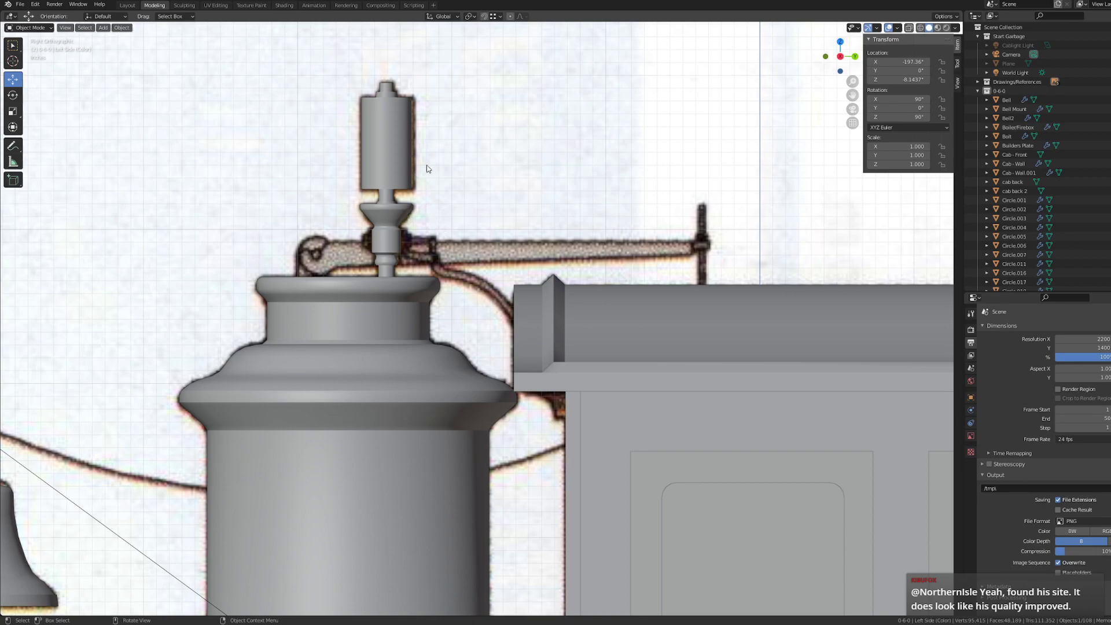
middle_click_drag(413, 239, 459, 256, "shift")
scroll(459, 256, "up", 2)
middle_click_drag(368, 246, 397, 332, "shift")
scroll(468, 291, "up", 2)
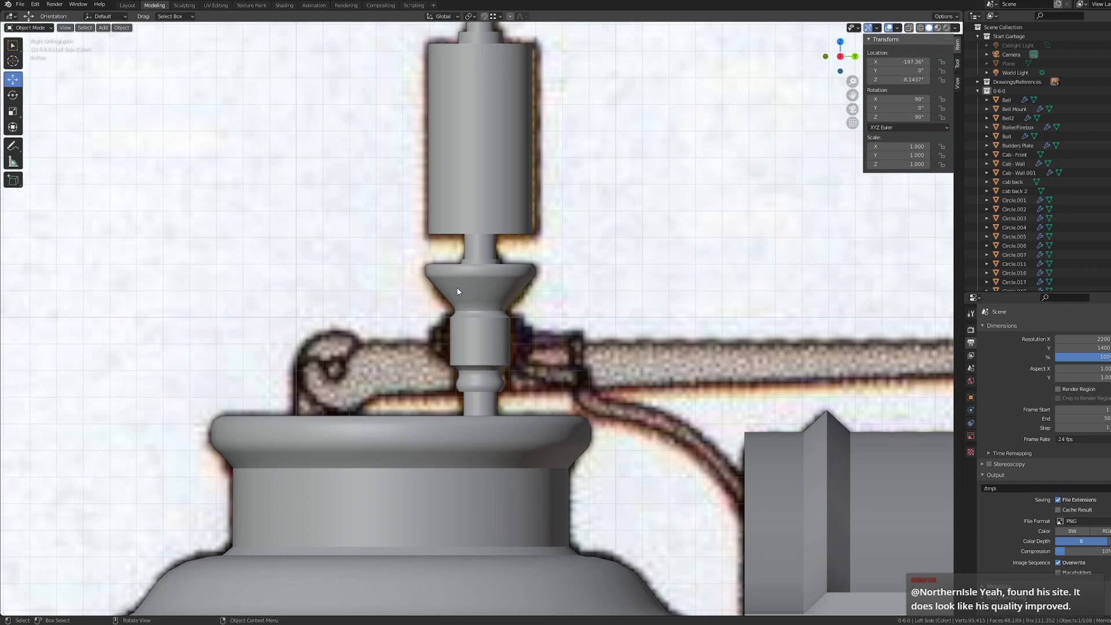
middle_click_drag(457, 327, 573, 273, "shift")
scroll(571, 276, "up", 2)
scroll(567, 278, "down", 3)
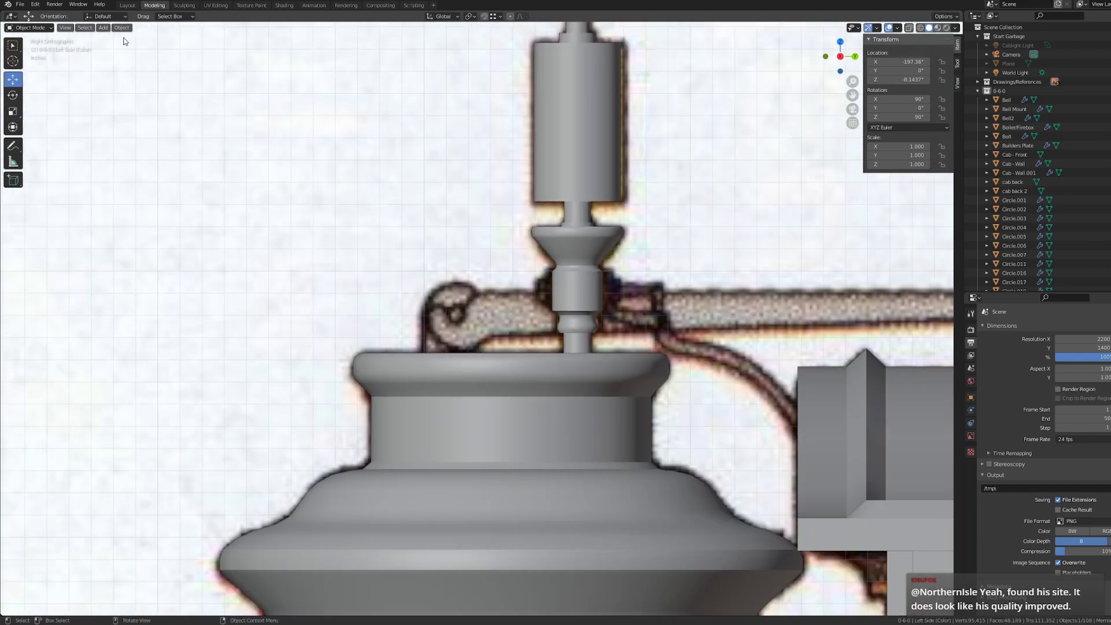
- Add a mesh cylinder to the scene
left_click(103, 27)
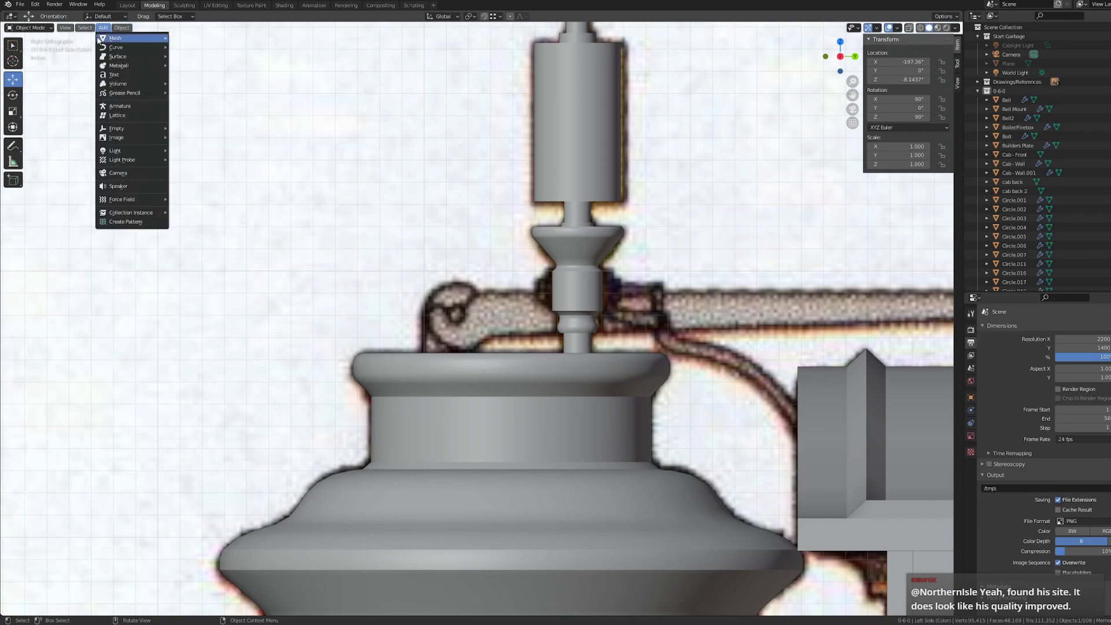
mouse_move(104, 38)
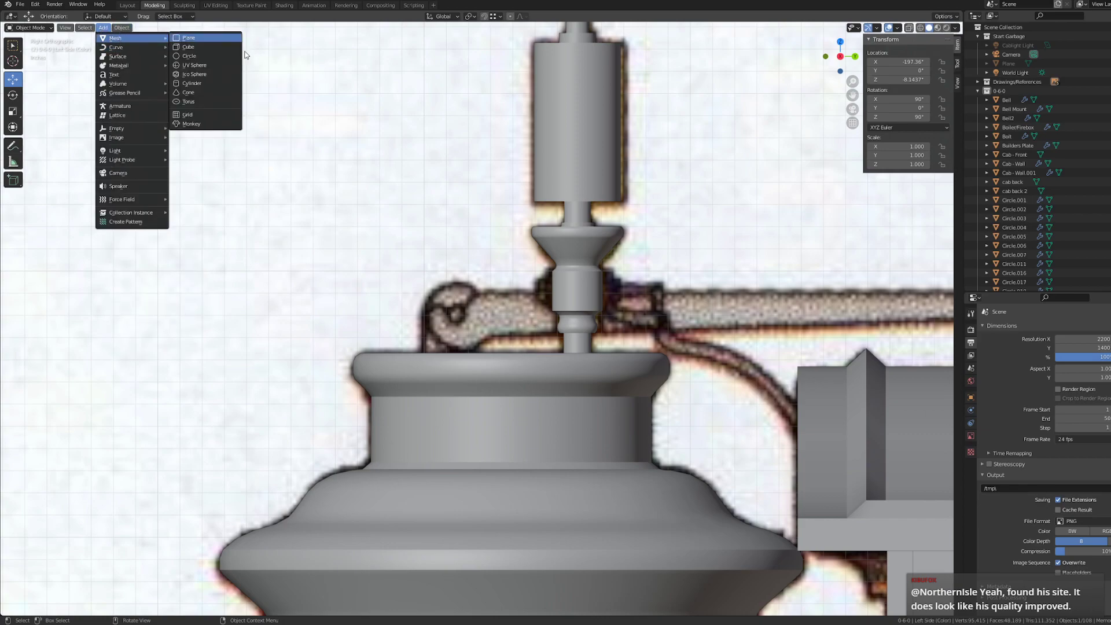
left_click(216, 85)
scroll(305, 240, "down", 7)
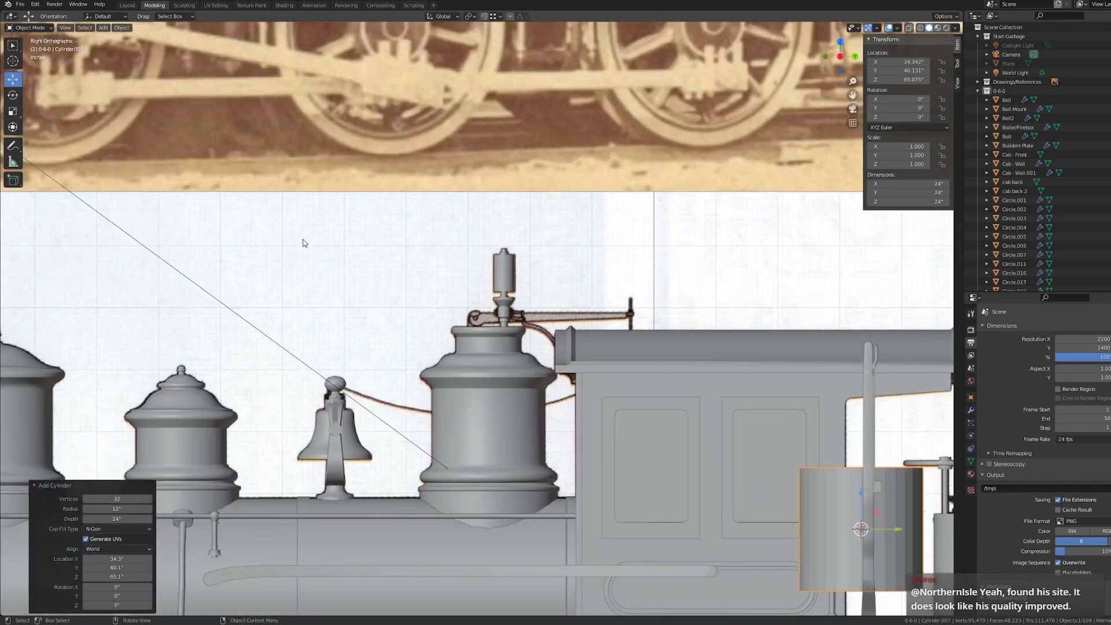
scroll(305, 241, "down", 6)
- Set the new cylinder's vertices to 16 and its Y rotation to 90°
left_click(131, 499)
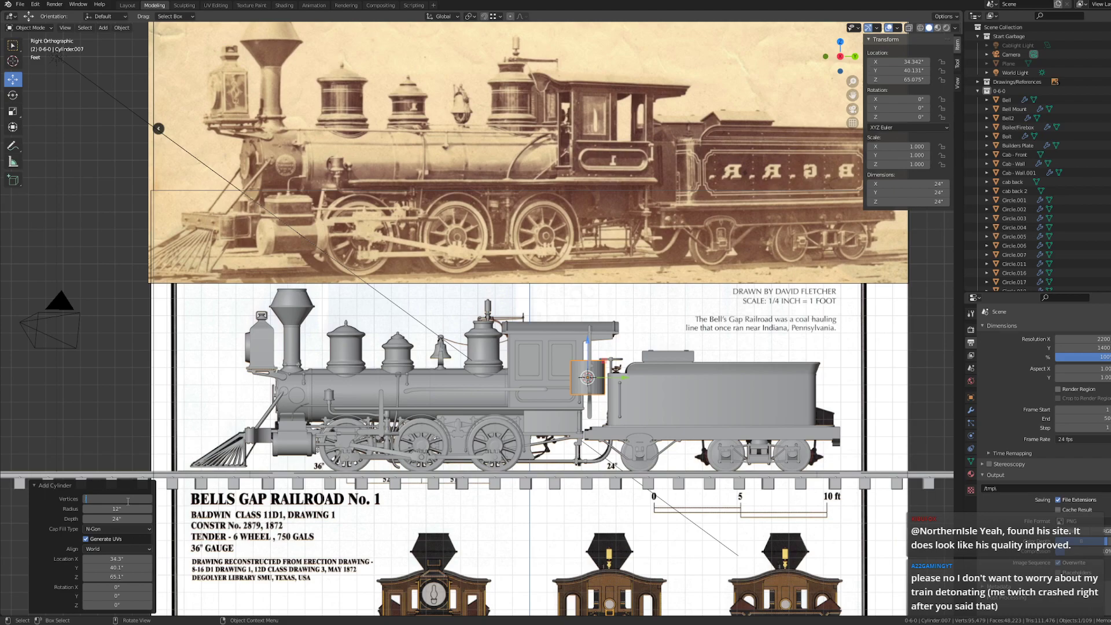
type("/")
key("Return")
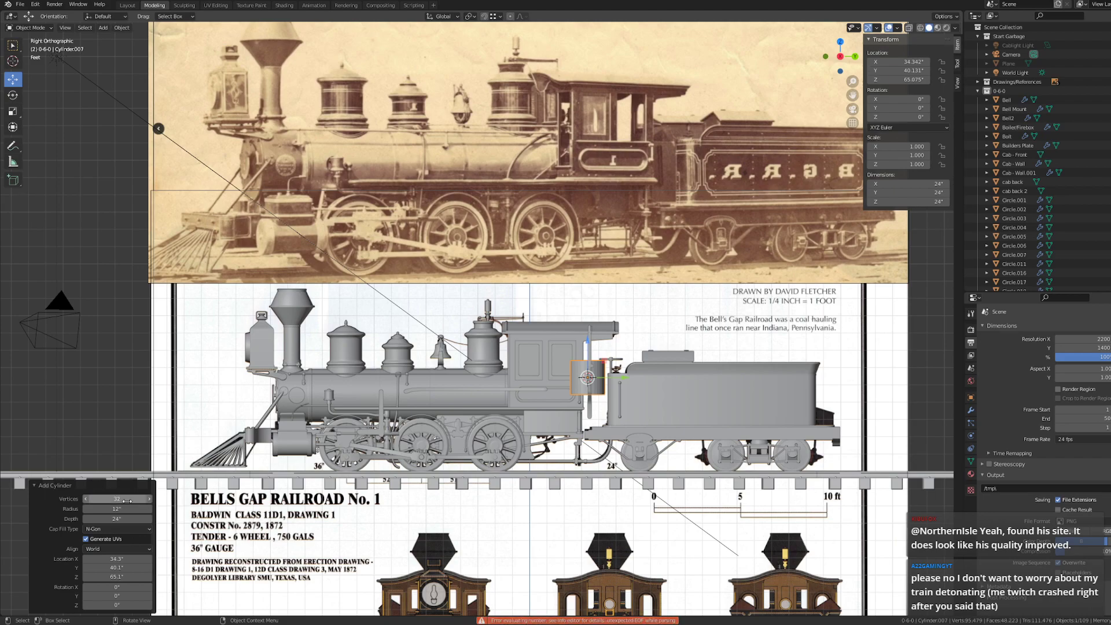
left_click(128, 501)
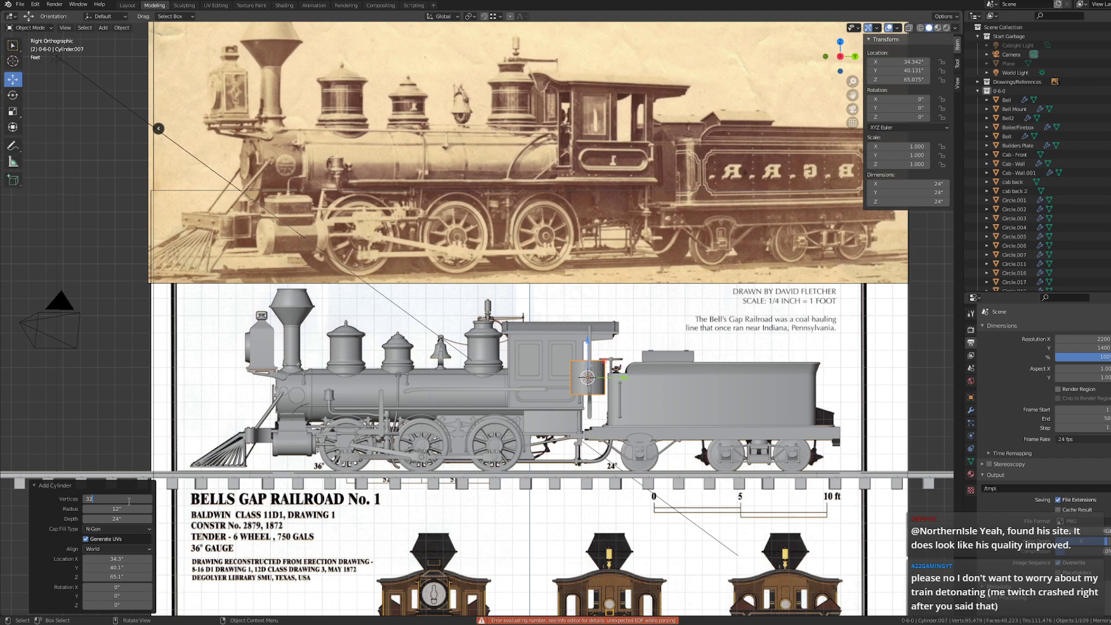
key("Return")
left_click(125, 592)
type("90")
key("Return")
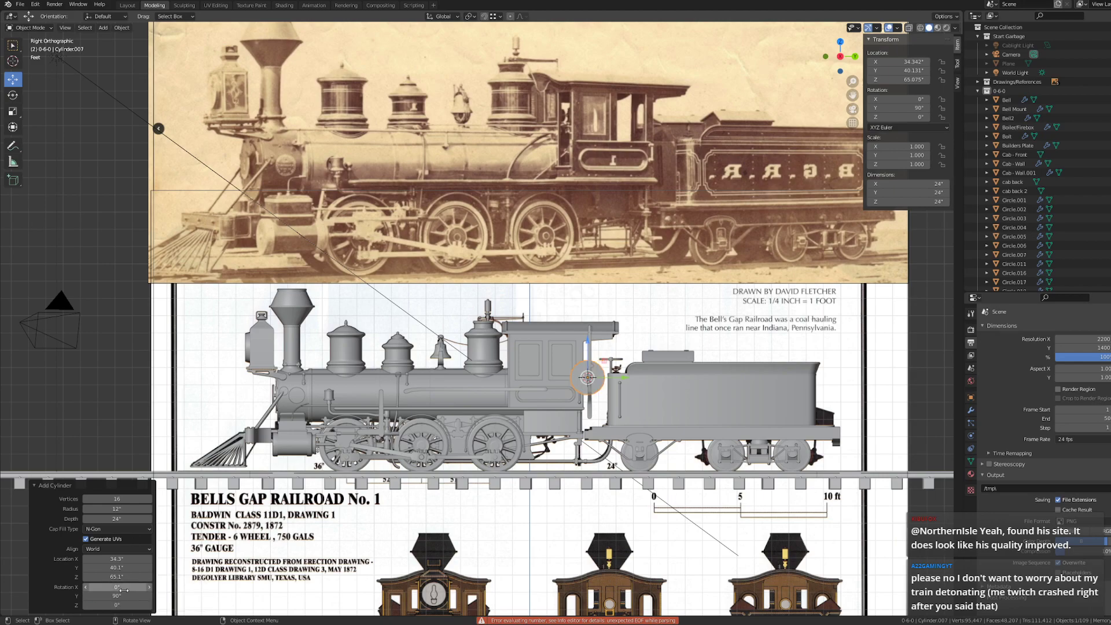
- Move the cylinder just above the lever pivot on the rear dome and scale it down to about 3.16 inches
scroll(758, 450, "up", 5)
left_click_drag(774, 465, 463, 258)
left_click(463, 258)
scroll(463, 259, "up", 5)
key("s")
left_click(473, 247)
left_click_drag(480, 239, 492, 288)
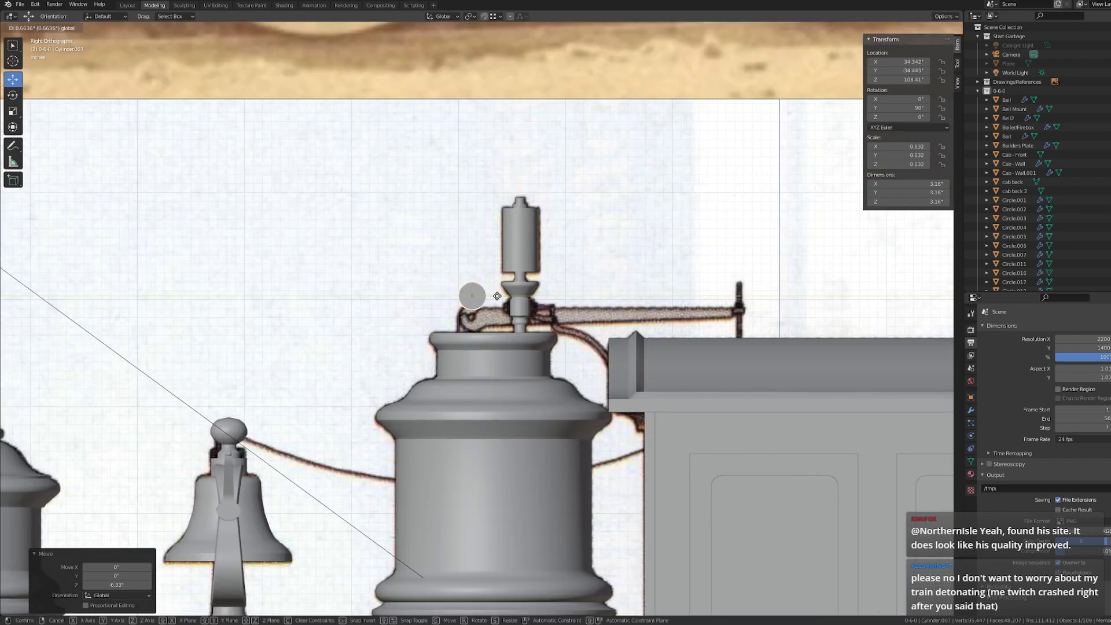
scroll(488, 289, "up", 10)
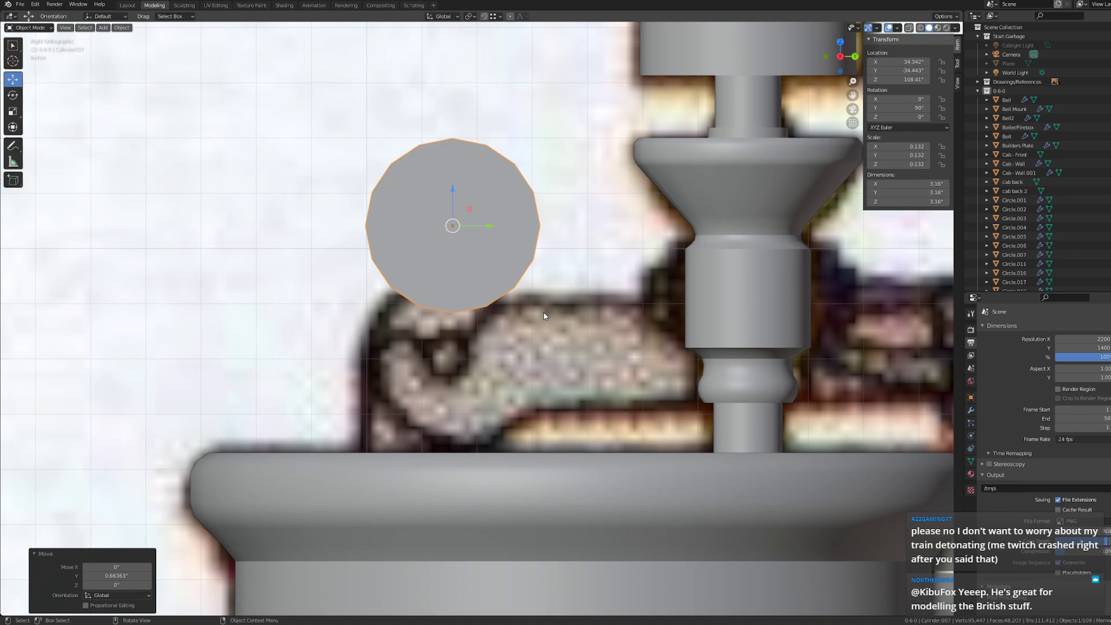
- Turn on X-ray, enter Edit Mode and delete the cylinder's lowest vertices to leave an open arch
scroll(544, 316, "up", 2)
scroll(522, 261, "down", 2)
left_click(920, 28)
key("Tab")
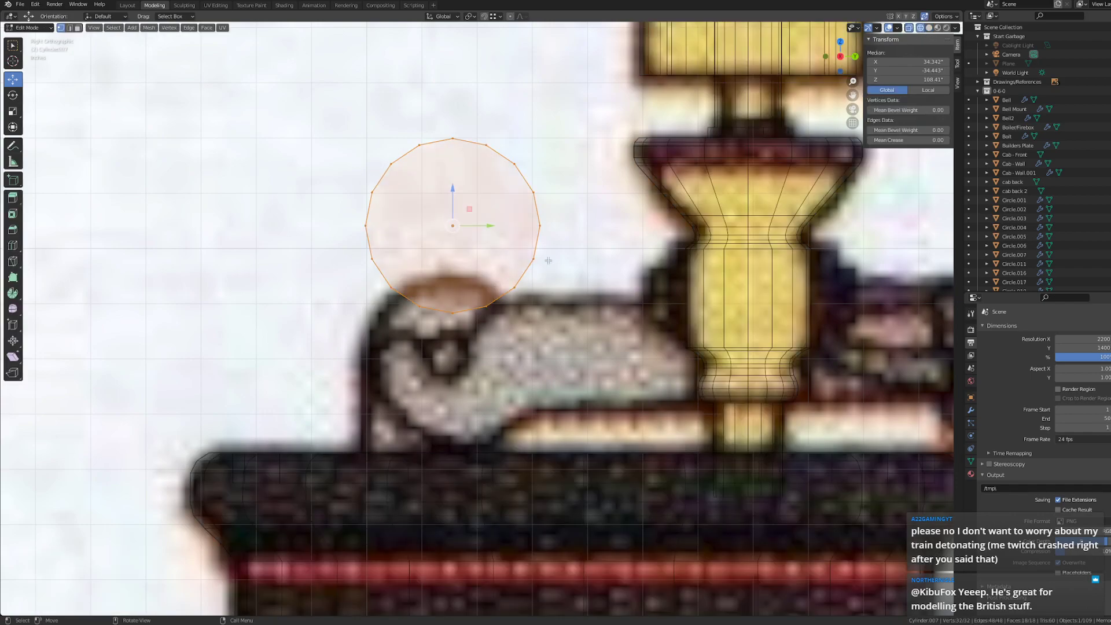
left_click_drag(605, 316, 341, 247)
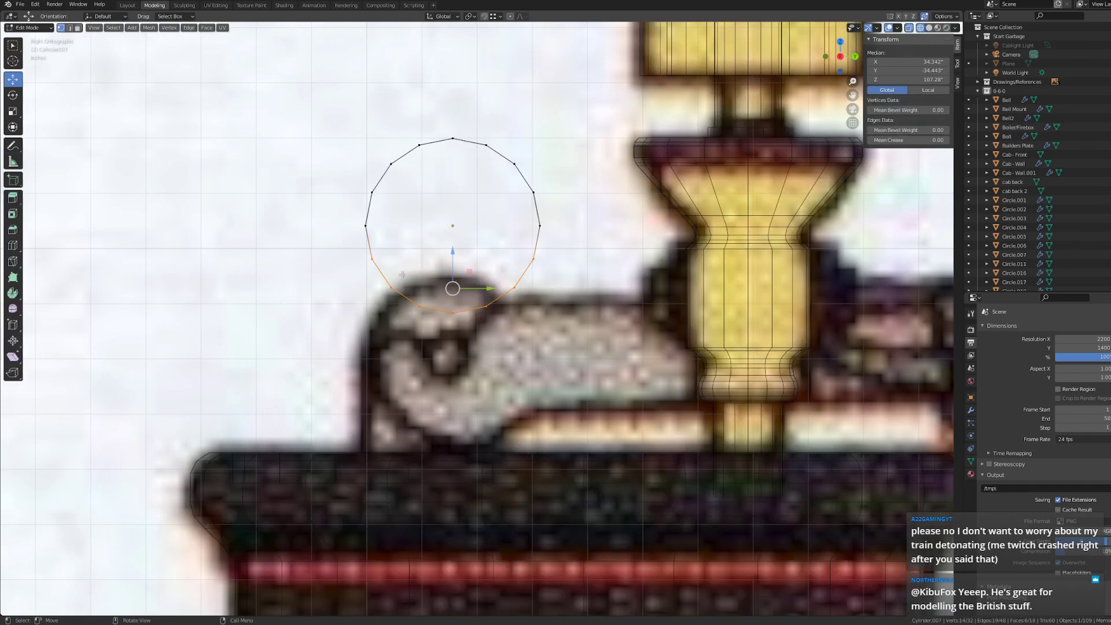
left_click_drag(563, 353, 354, 270)
key("x")
key("x")
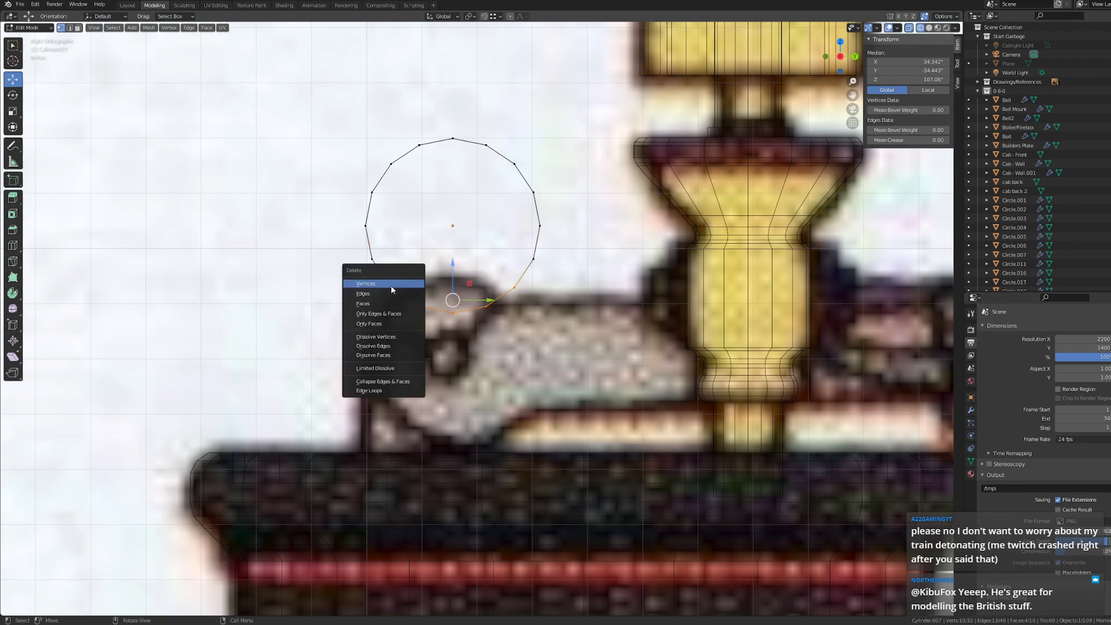
left_click(391, 284)
- Scale the arch's two lower ends outward by 1.086 so its sides run straight down
left_click_drag(556, 283, 351, 247)
key("s")
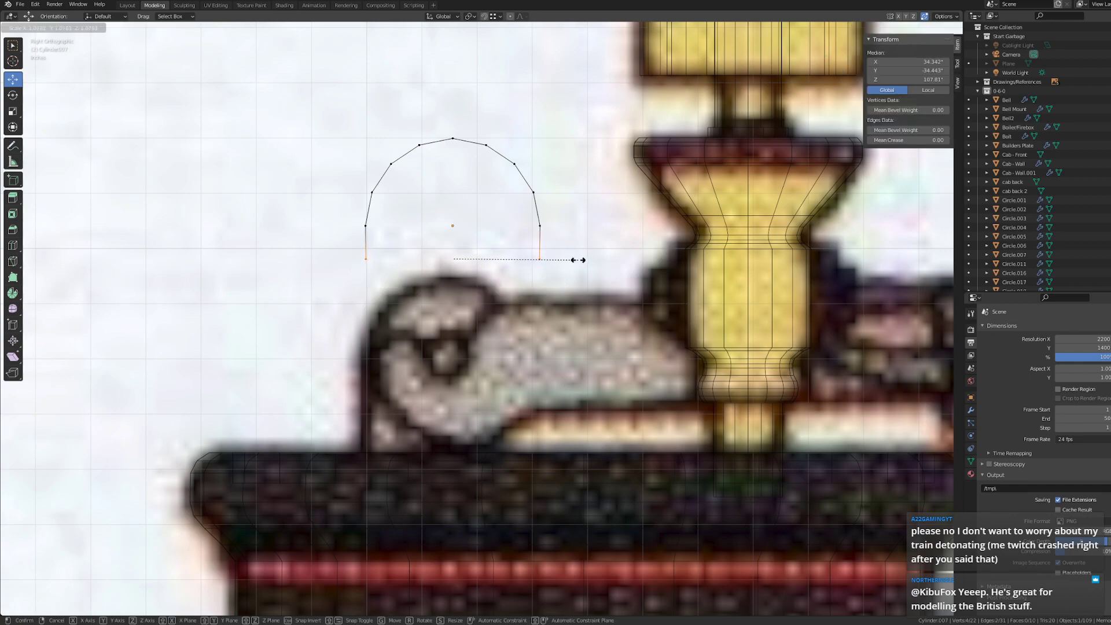
left_click(579, 260)
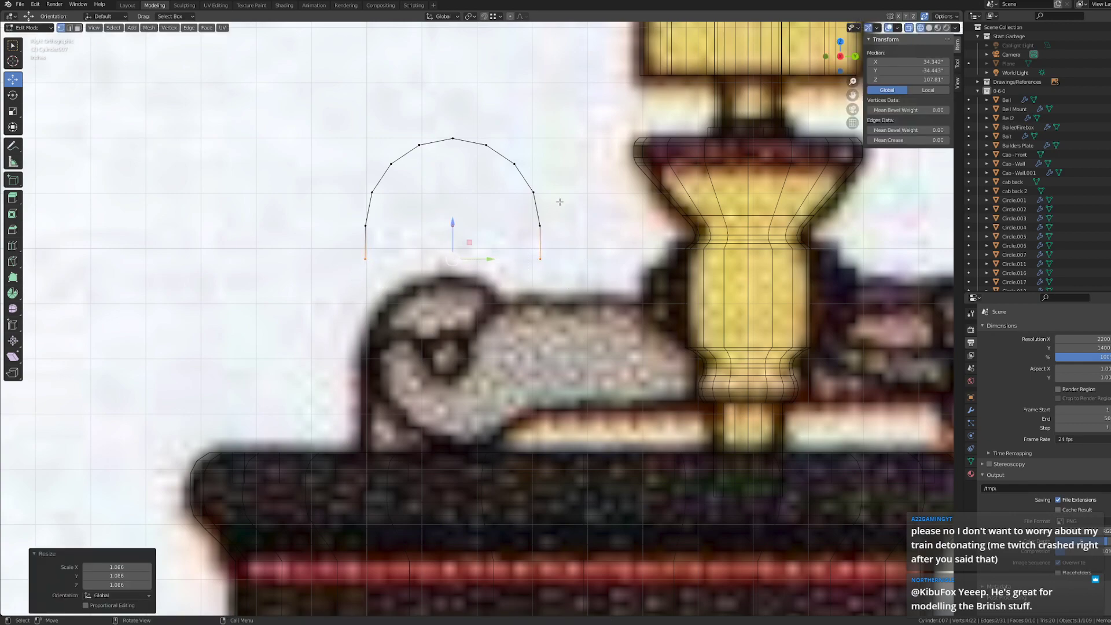
- Scale the whole arch by 0.672, move it down over the drawn pivot bracket and resize it to match the outline
key("a")
key("s")
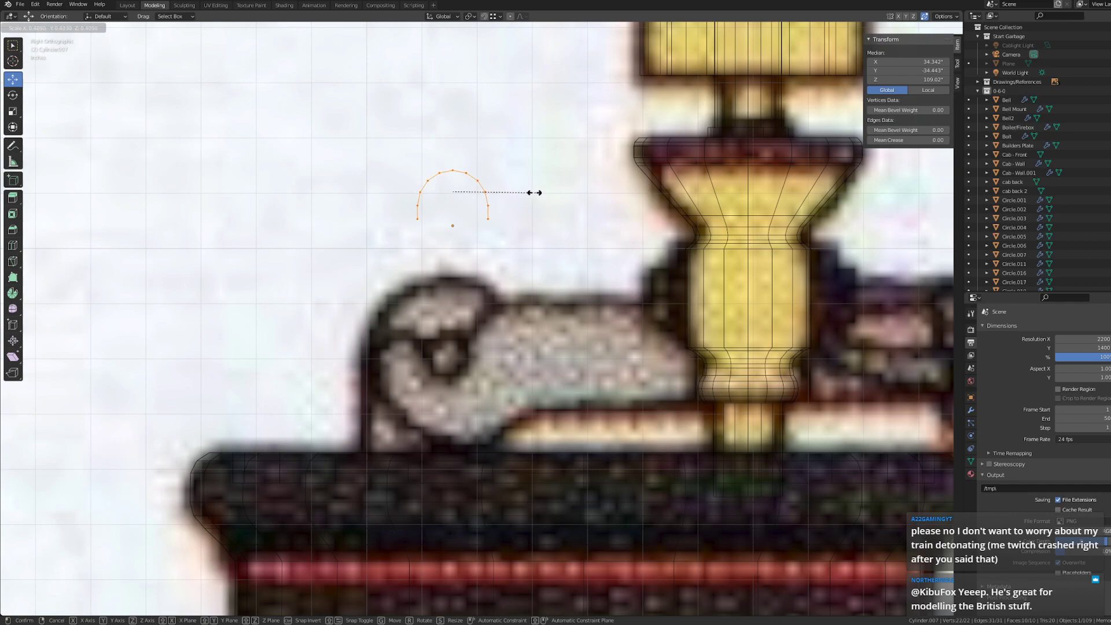
left_click(588, 203)
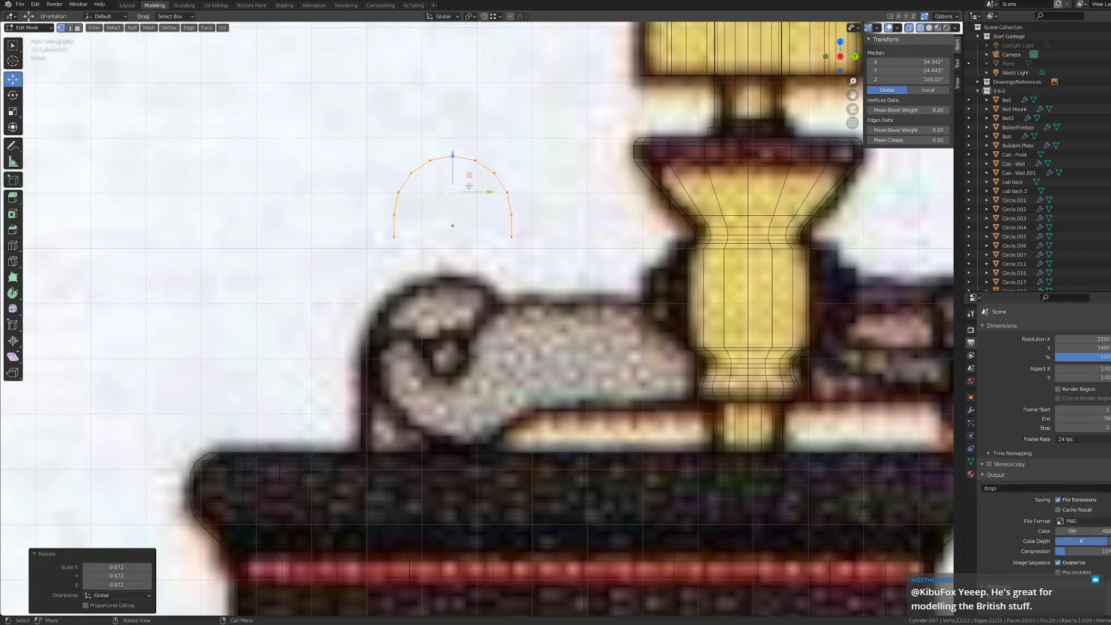
left_click_drag(452, 173, 460, 301)
key("s")
left_click(558, 296)
- Move the arch's lower end vertices about 2.68 inches down along Z, into the top of the dome
left_click_drag(562, 420, 350, 375)
key("g")
key("z")
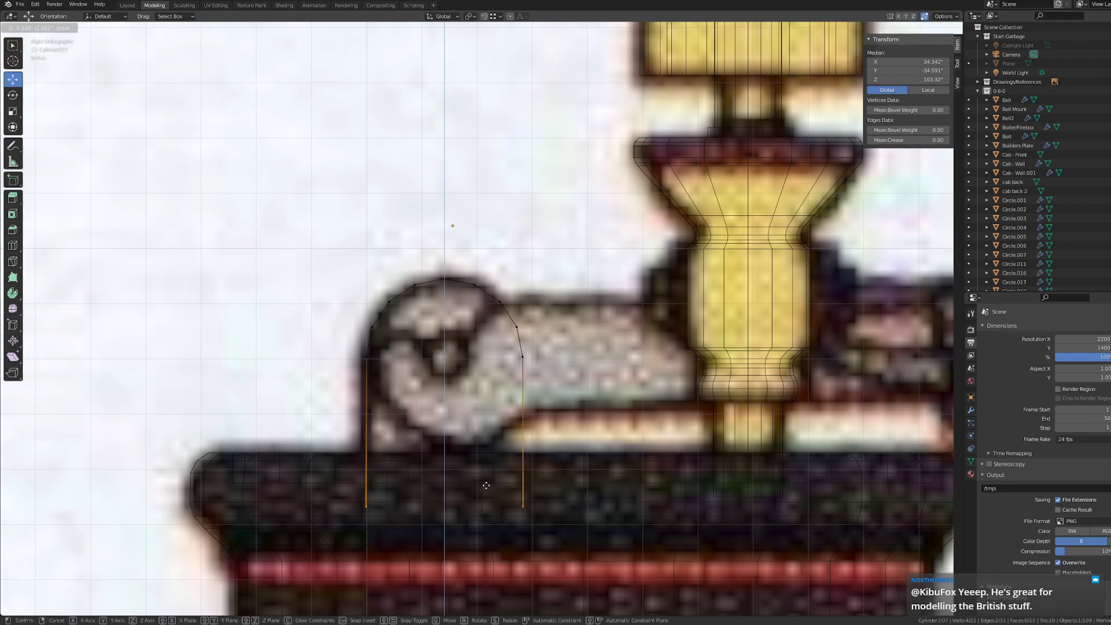
left_click(492, 510)
middle_click_drag(493, 510, 520, 376)
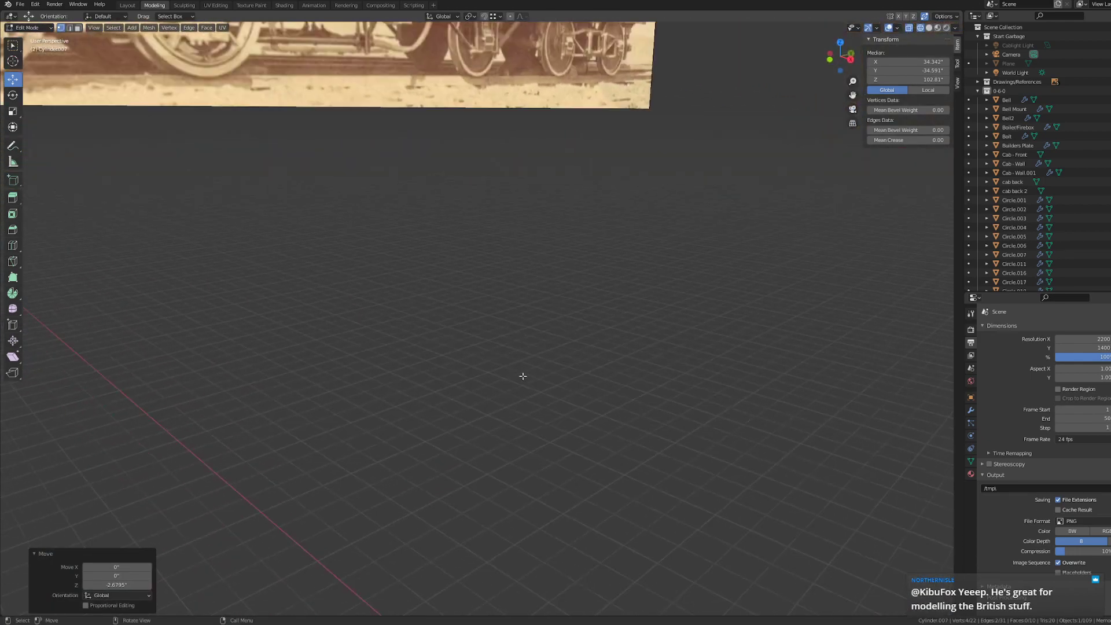
- Fill the open outlines on both sides of the arch with faces to make it a solid bracket
scroll(519, 377, "down", 8)
middle_click_drag(690, 398, 461, 354, "shift")
scroll(601, 350, "up", 8)
middle_click_drag(602, 350, 428, 362, "shift")
middle_click_drag(248, 350, 578, 258, "shift")
middle_click_drag(420, 332, 444, 335)
scroll(444, 335, "down", 4)
middle_click_drag(658, 344, 595, 360, "shift")
scroll(595, 359, "up", 3)
scroll(595, 360, "up", 1)
scroll(683, 327, "down", 1)
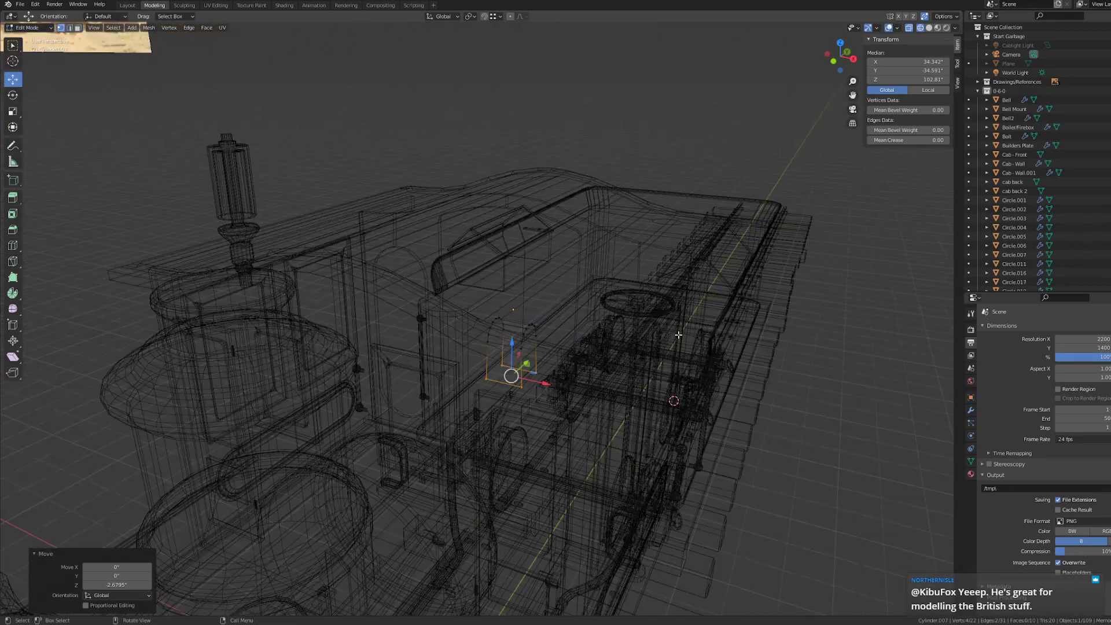
middle_click_drag(678, 333, 675, 327)
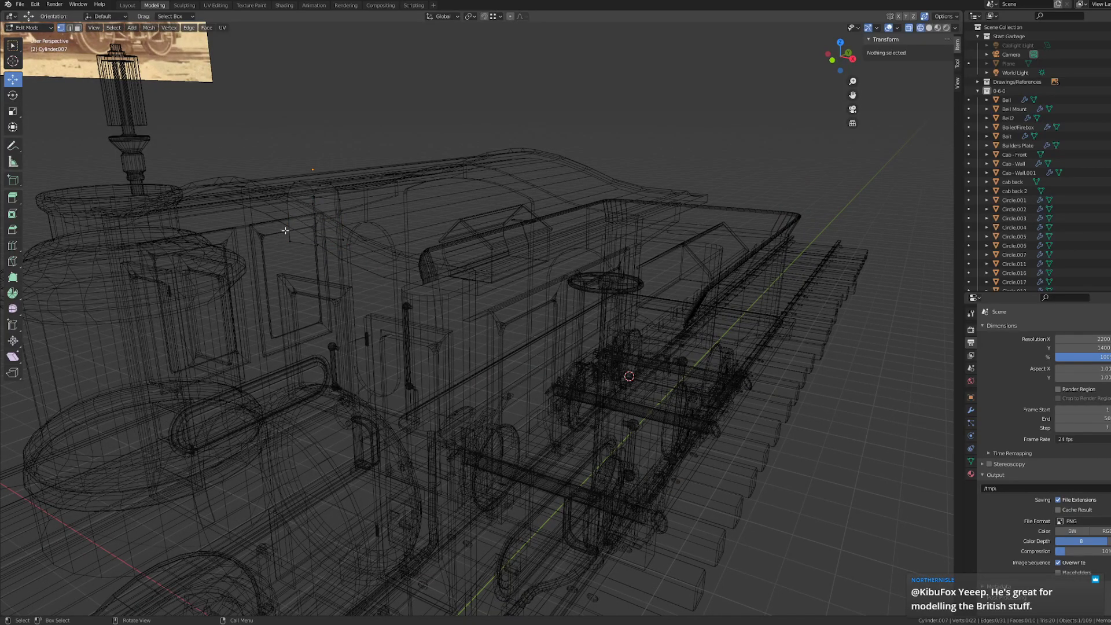
left_click_drag(286, 230, 349, 265)
left_click(460, 140)
left_click(319, 226, "alt")
key("f")
left_click(290, 218, "alt")
key("f")
left_click(509, 153)
- Select the bracket's outer face loop and move it about -1.23 inches along X to thin the plate
middle_click_drag(502, 194, 459, 253)
middle_click_drag(562, 304, 536, 309)
left_click(448, 326, "alt")
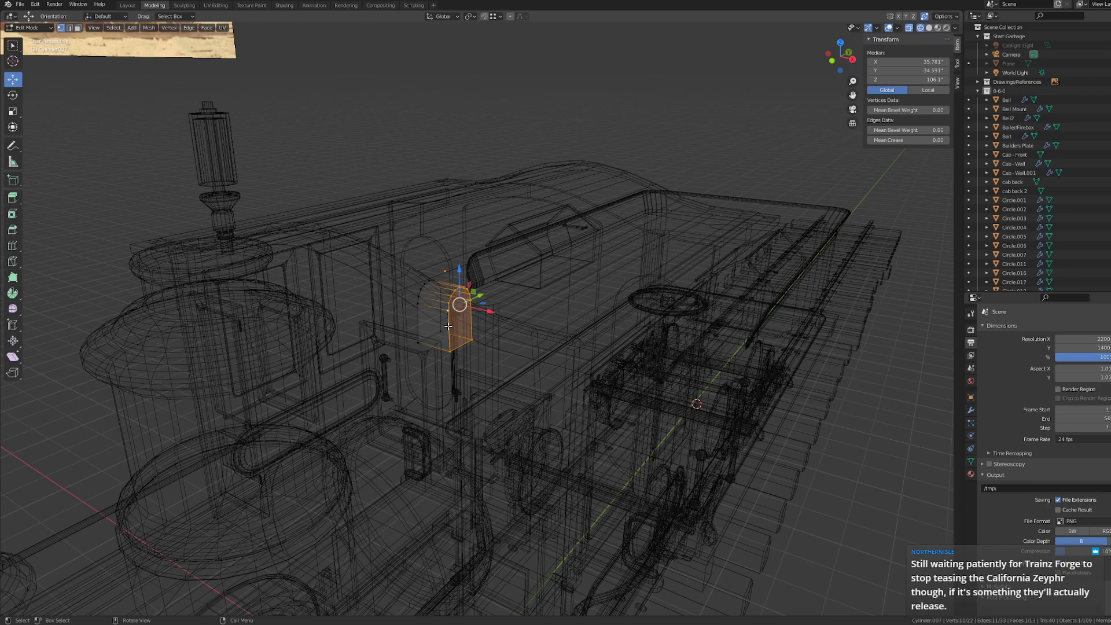
scroll(448, 325, "up", 8)
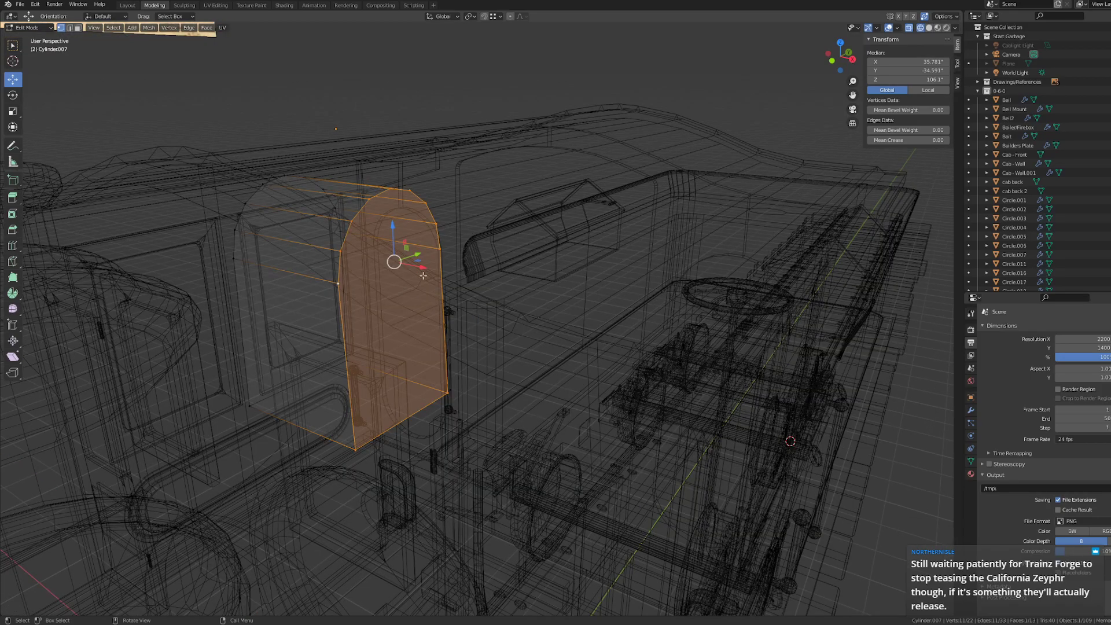
key("g")
key("x")
left_click(356, 237)
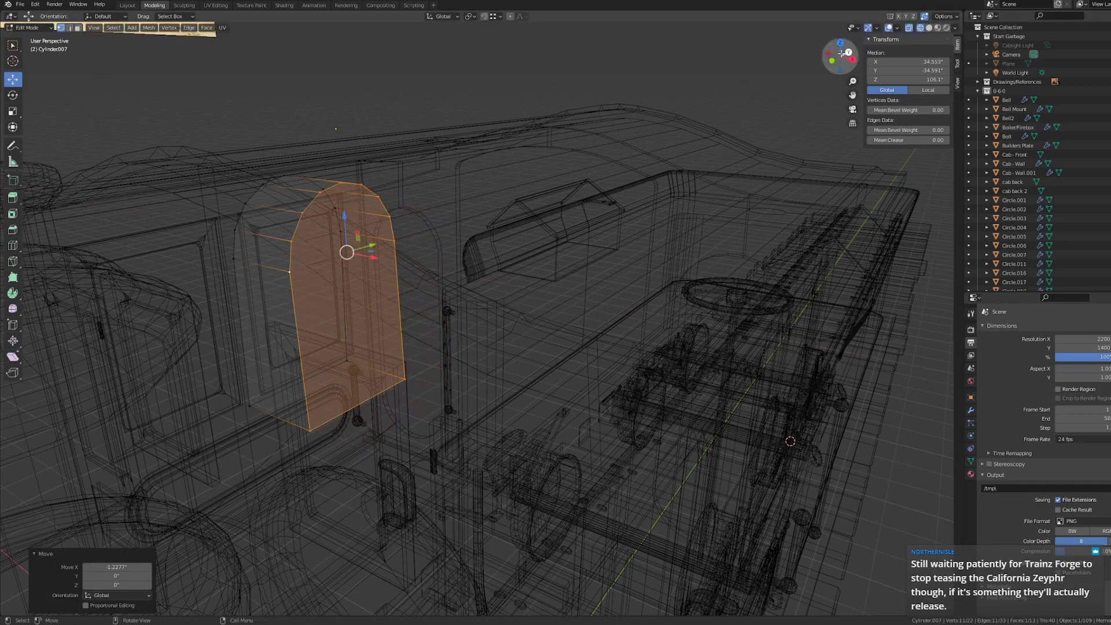
- In the end view, move the whole bracket along X onto the drawn pivot bracket beside the whistle
key("KP_1")
middle_click_drag(348, 160, 426, 323, "shift")
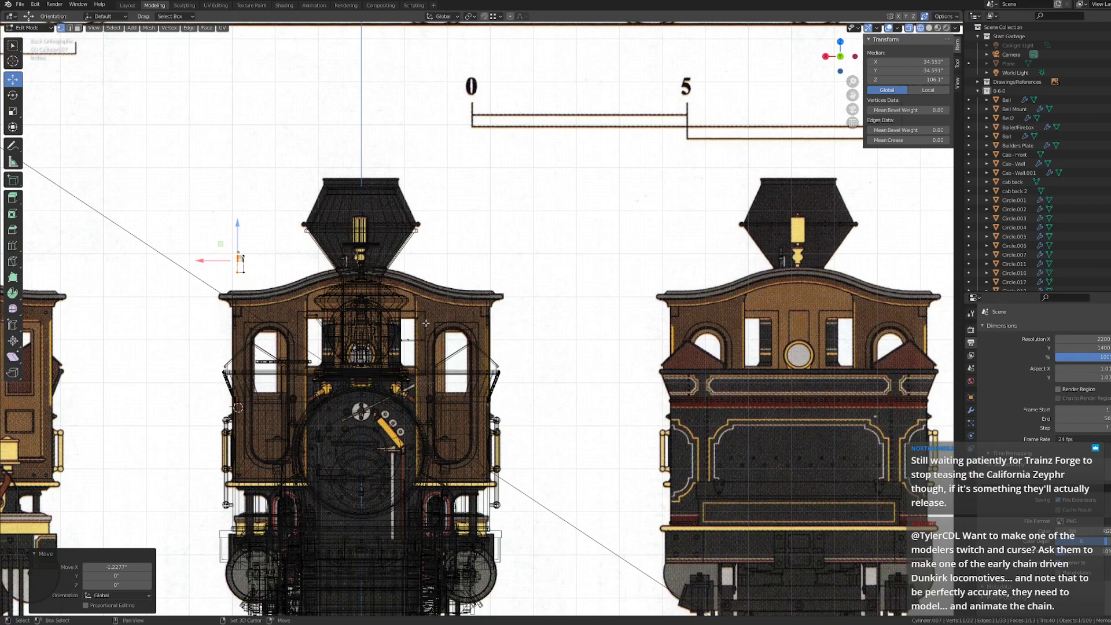
scroll(337, 366, "up", 6)
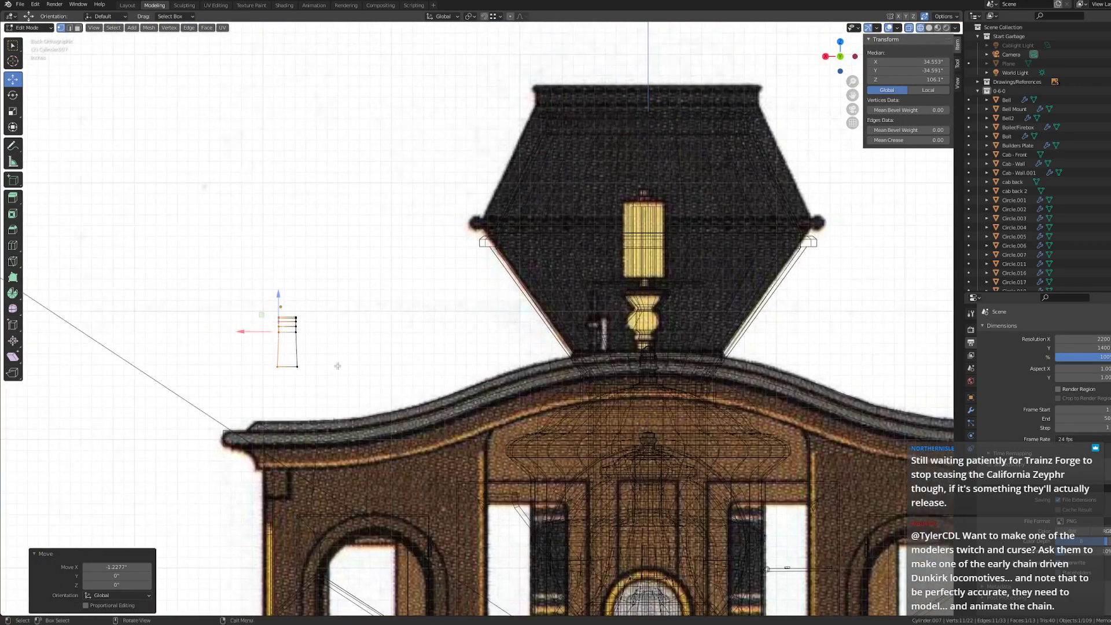
scroll(338, 366, "up", 4)
middle_click_drag(276, 404, 376, 365, "shift")
left_click_drag(185, 399, 137, 376)
key("g")
key("x")
left_click_drag(254, 410, 114, 241)
left_click_drag(162, 305, 809, 305)
- Adjust the bracket's two side faces along X to match the thickness of the drawn bracket
middle_click_drag(740, 373, 399, 378, "shift")
scroll(399, 378, "up", 4)
left_click_drag(424, 198, 475, 476)
left_click_drag(408, 308, 451, 308)
left_click_drag(521, 233, 544, 452)
left_click_drag(493, 301, 498, 296)
left_click_drag(486, 228, 501, 466)
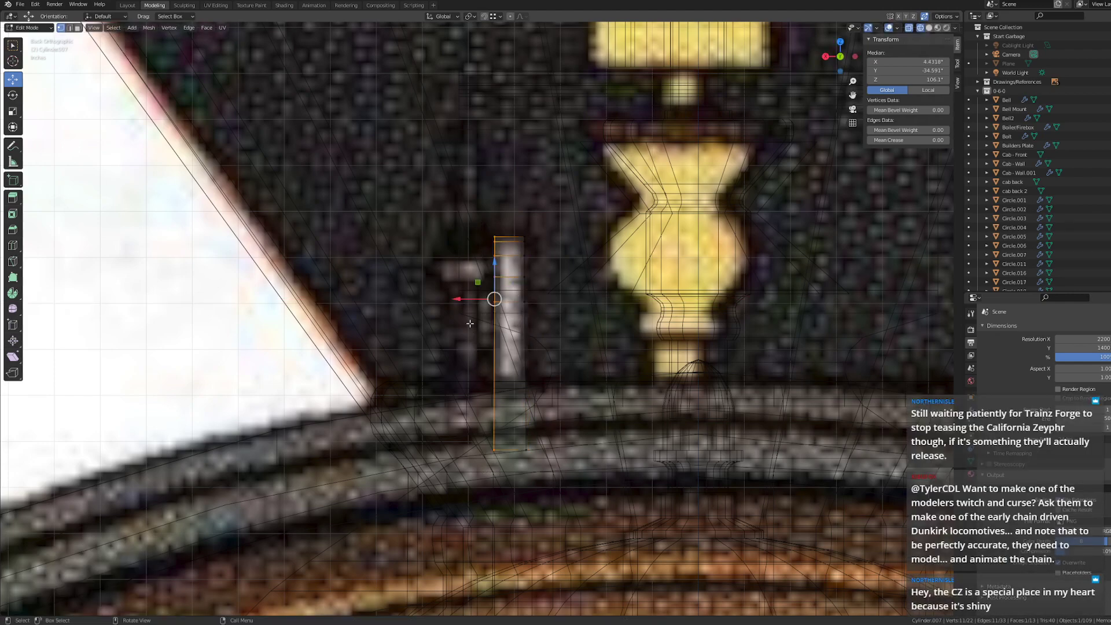
left_click_drag(464, 297, 467, 297)
- Examine the bracket's outline against the side-view drawing of the lever pivot on the rear dome
scroll(466, 297, "down", 8)
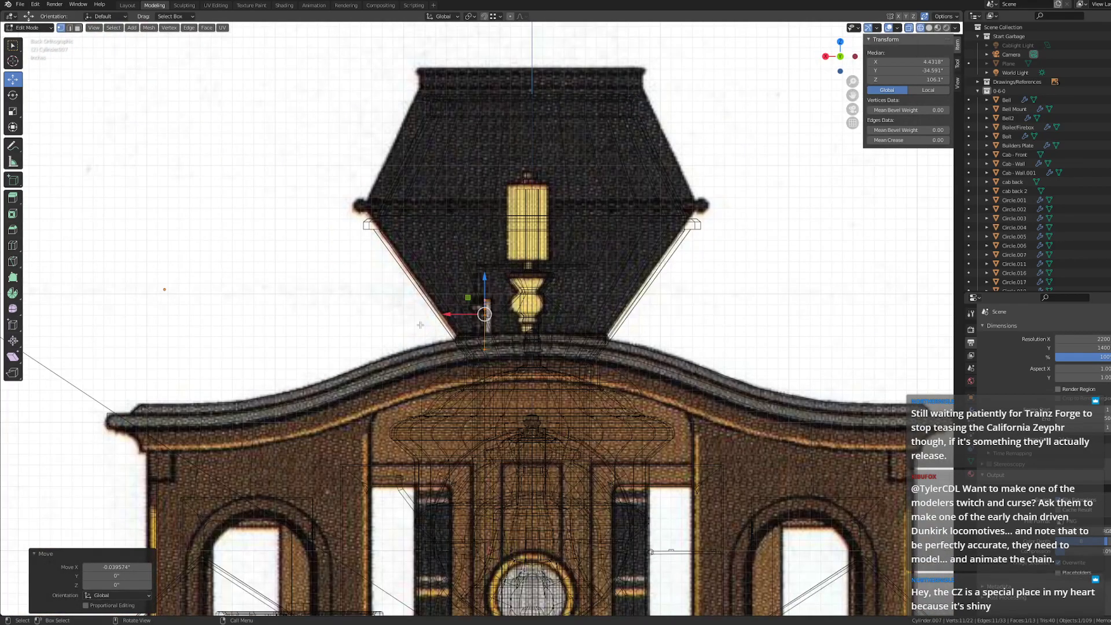
middle_click_drag(467, 297, 515, 304)
scroll(480, 329, "down", 5)
left_click(828, 57)
middle_click_drag(210, 324, 411, 287, "shift")
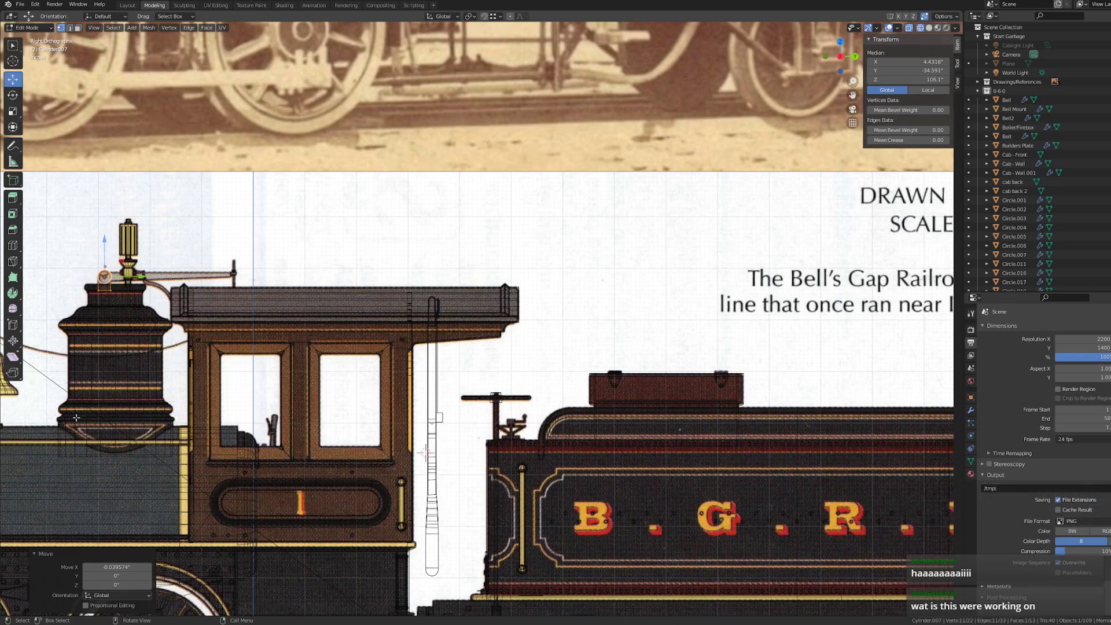
middle_click_drag(267, 283, 509, 304, "shift")
scroll(332, 314, "up", 10)
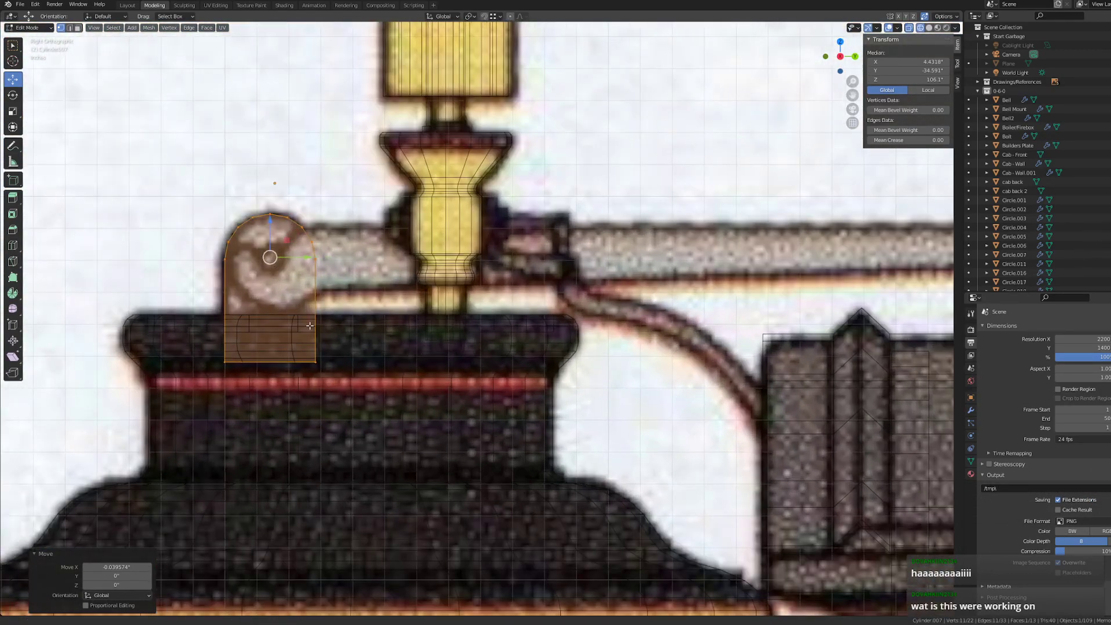
middle_click_drag(309, 326, 441, 334, "shift")
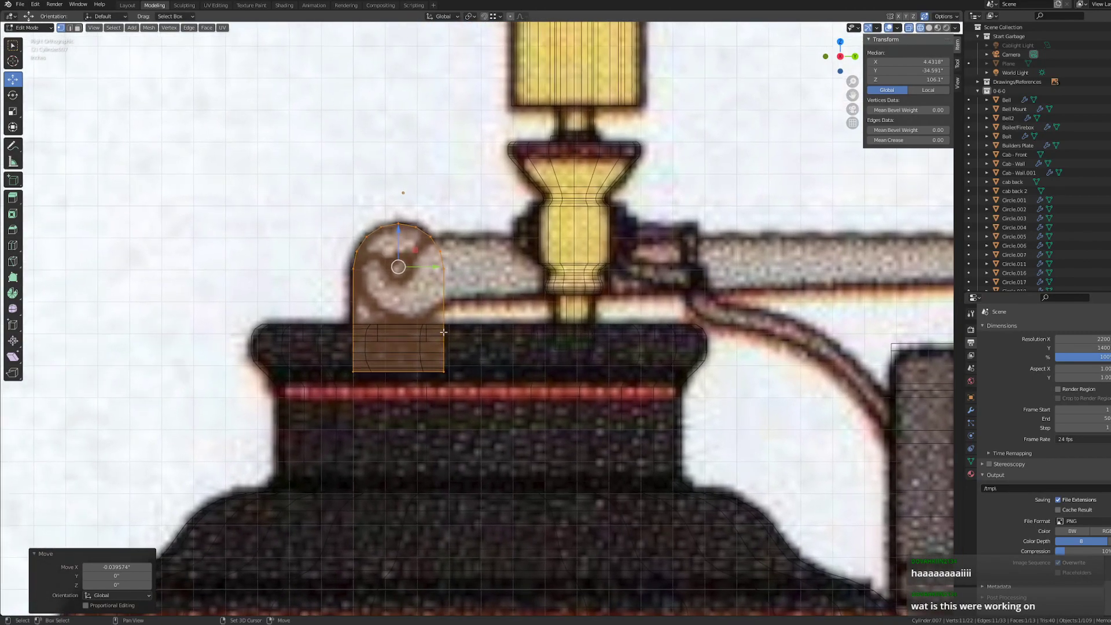
scroll(351, 339, "up", 2)
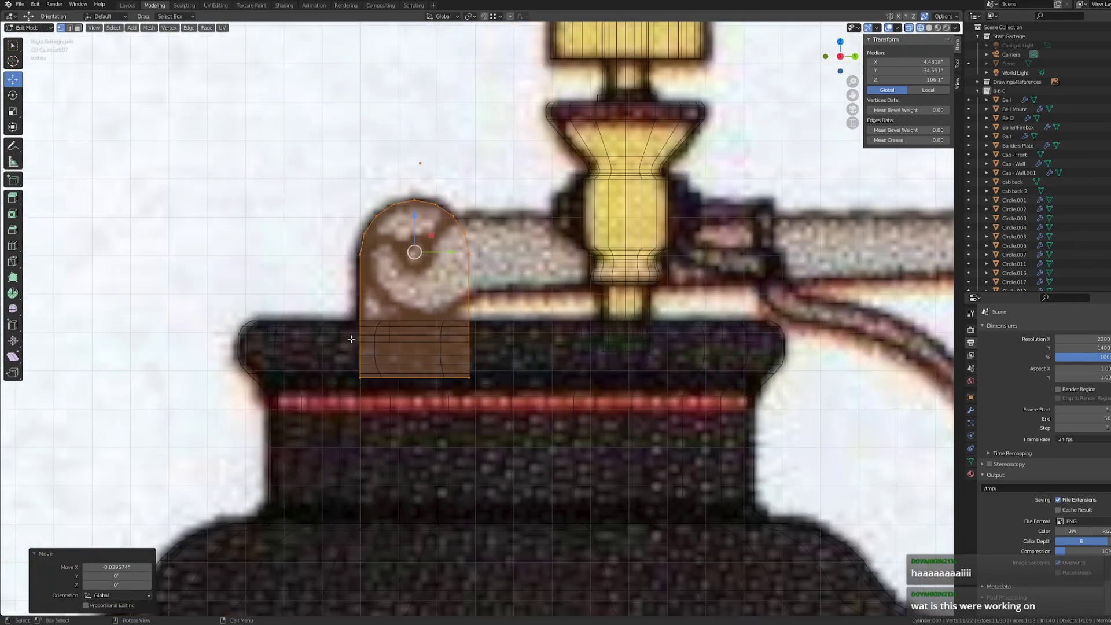
scroll(351, 339, "up", 3)
middle_click_drag(378, 198, 414, 299, "shift")
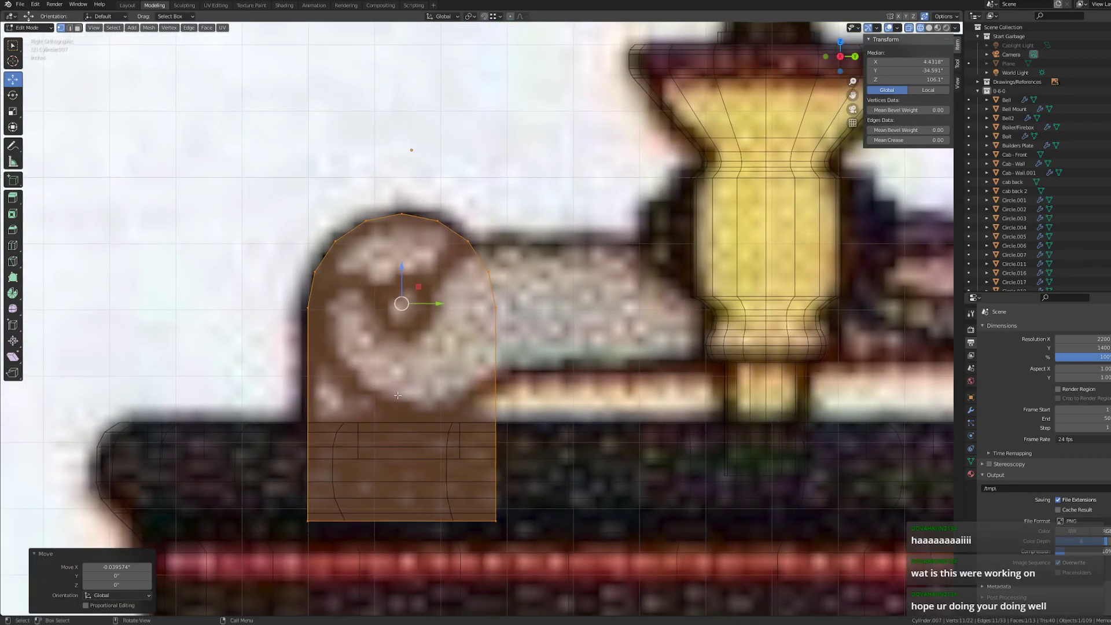
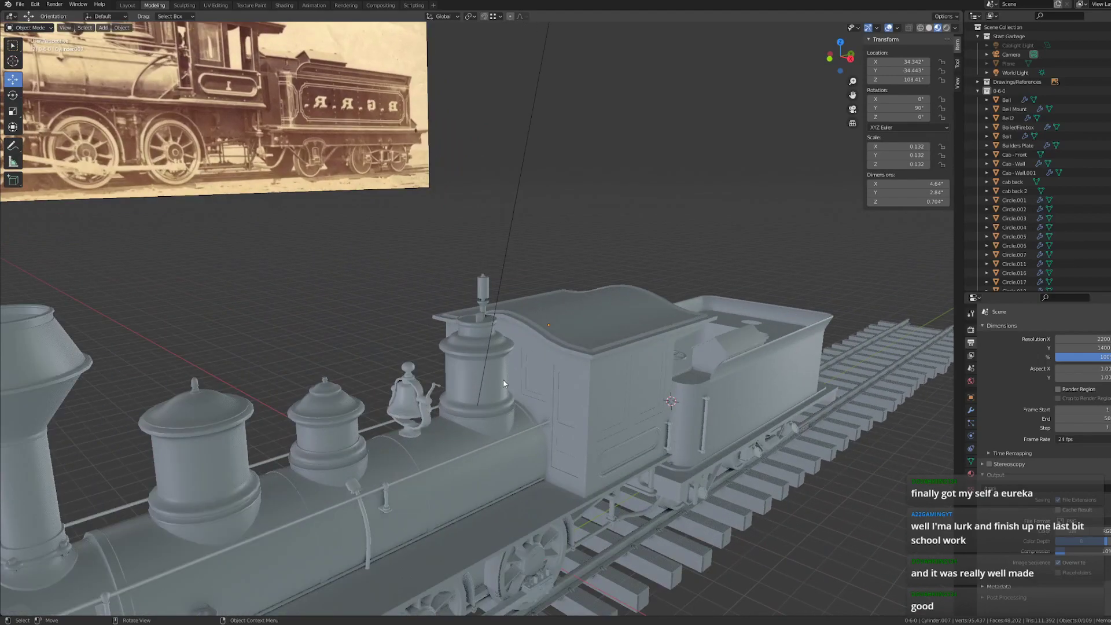
- Inspect the bracket on top of the rear dome in Material Preview shading
key("z")
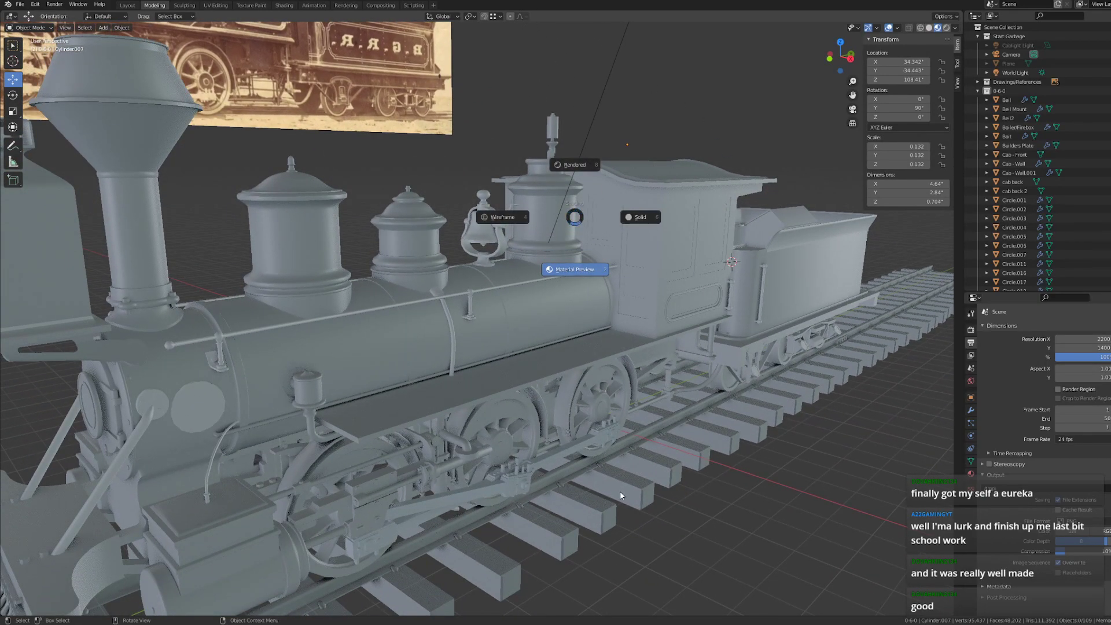
left_click(586, 152)
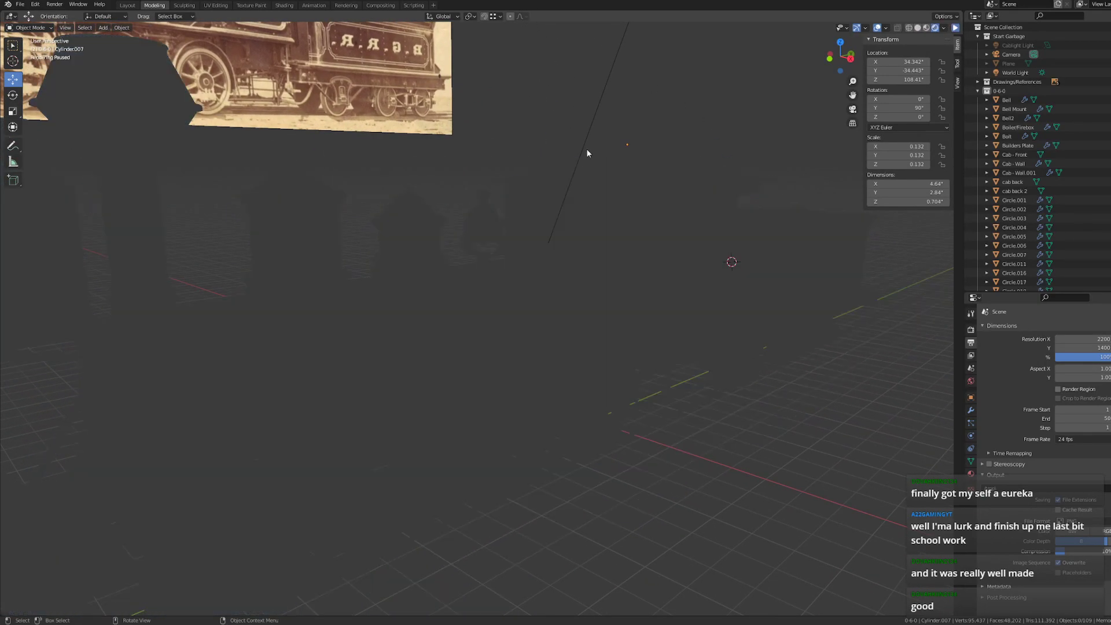
key("z")
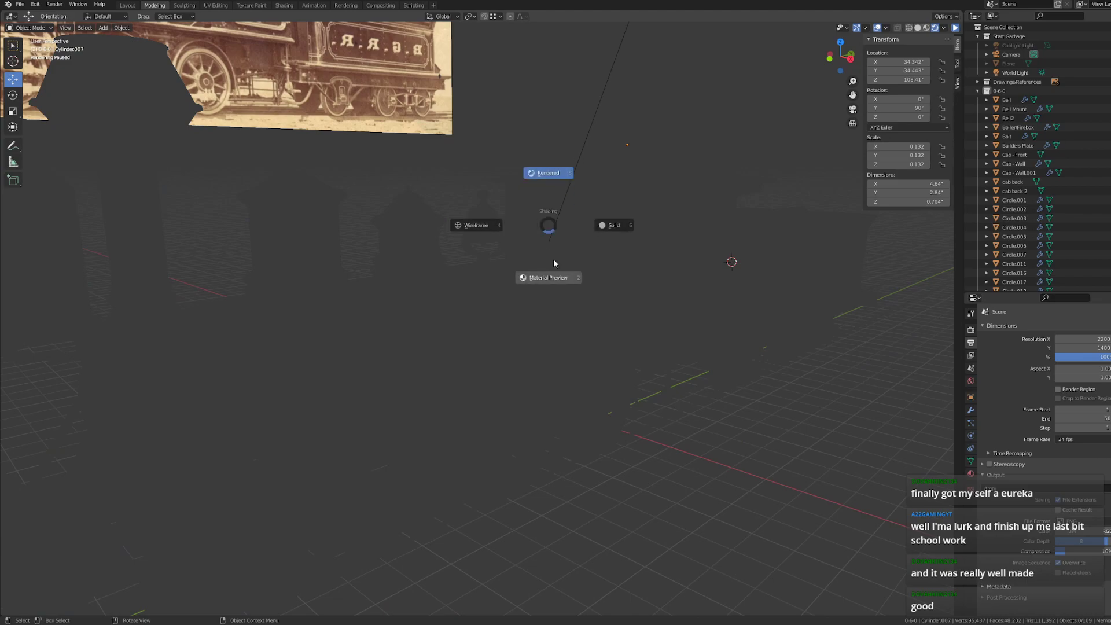
left_click(532, 318)
middle_click_drag(533, 323, 380, 375)
scroll(521, 248, "up", 8)
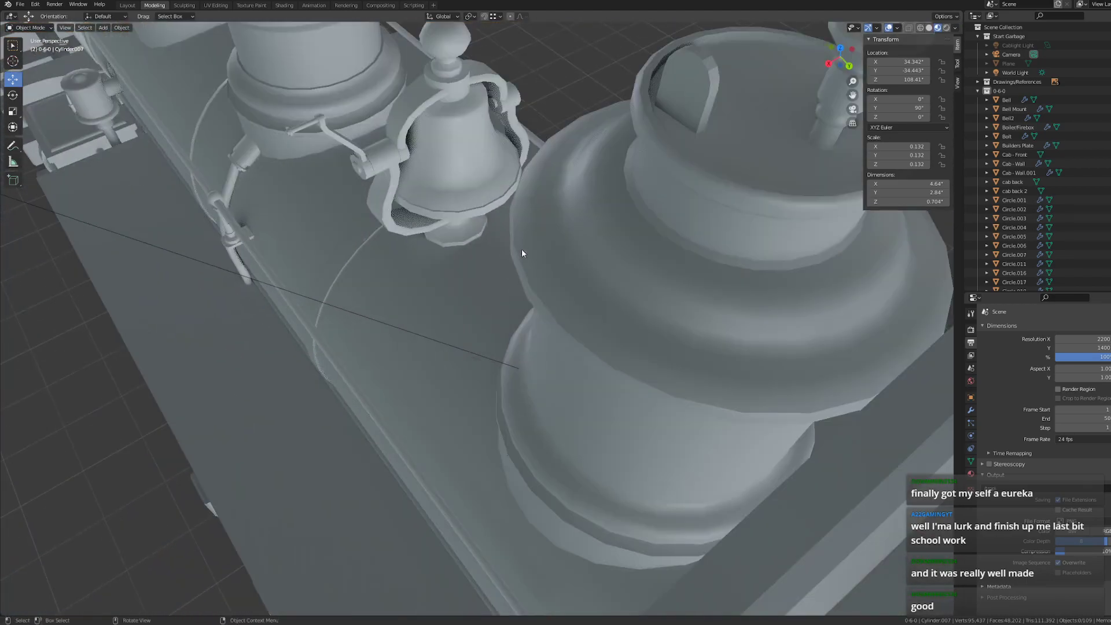
middle_click_drag(486, 290, 421, 365)
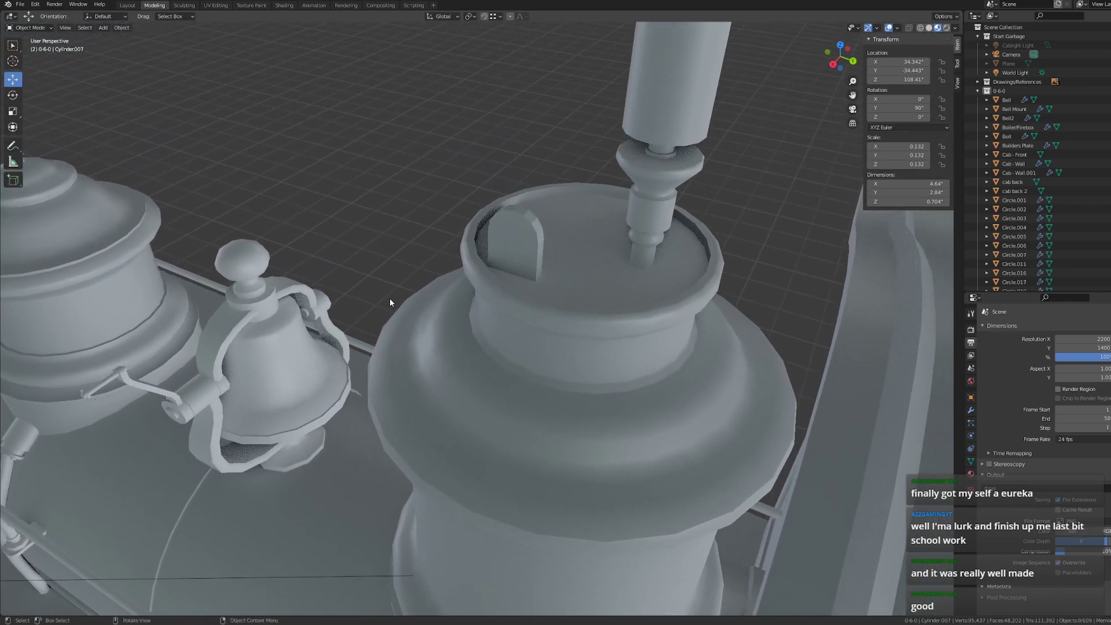
- Switch to wireframe shading and enter Edit Mode on the pivot bracket
key("z")
left_click(279, 262)
middle_click_drag(435, 236, 491, 253)
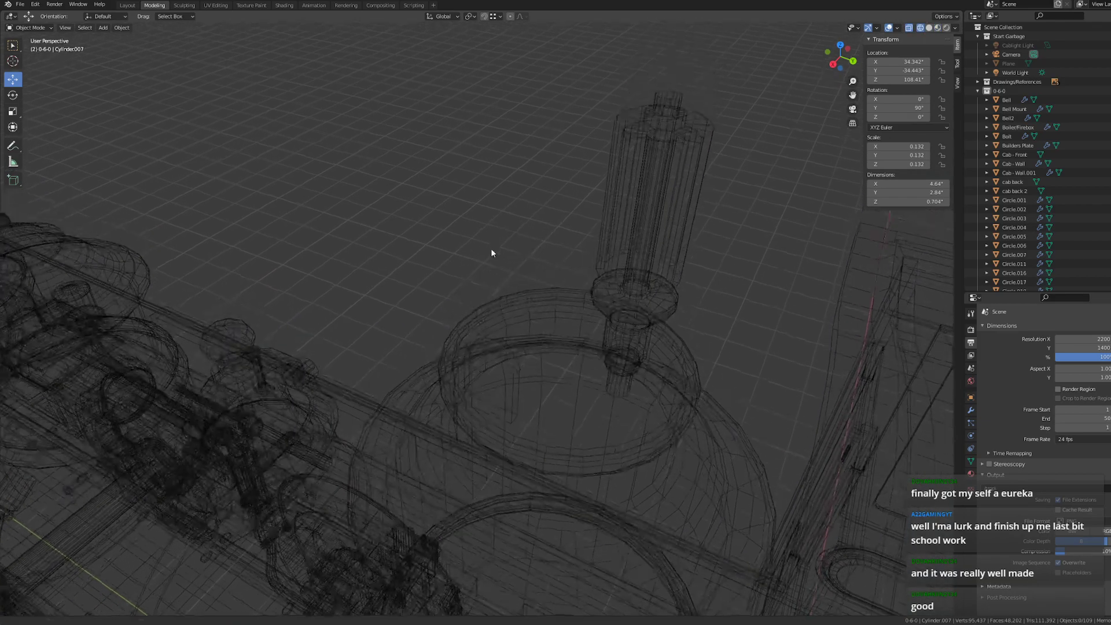
scroll(494, 312, "up", 6)
scroll(495, 312, "down", 4)
middle_click_drag(496, 313, 501, 201)
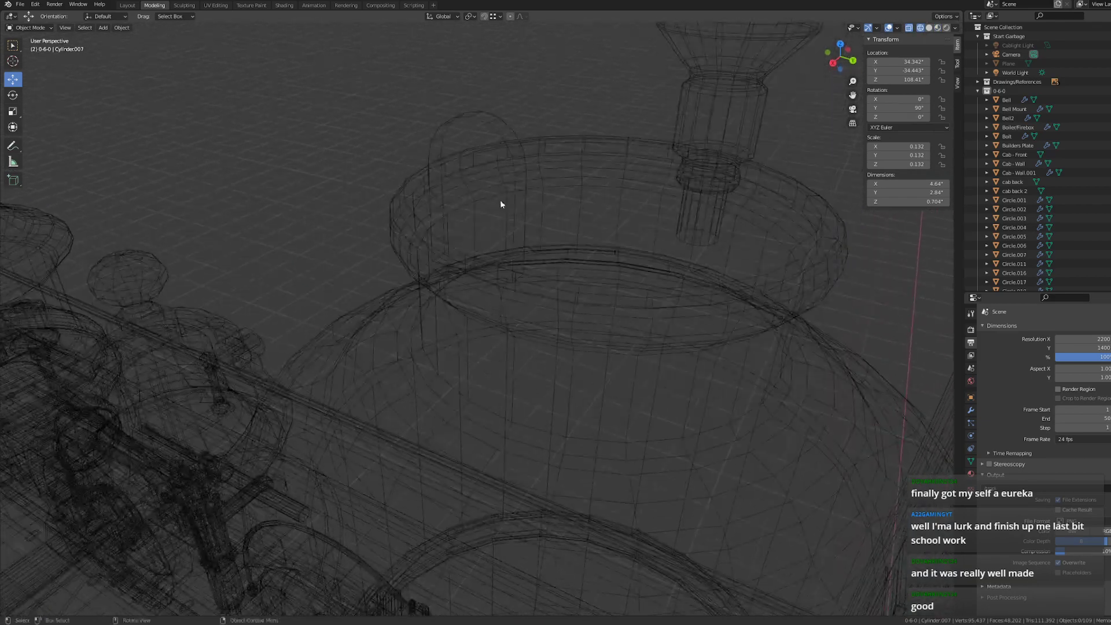
left_click(480, 115)
key("Tab")
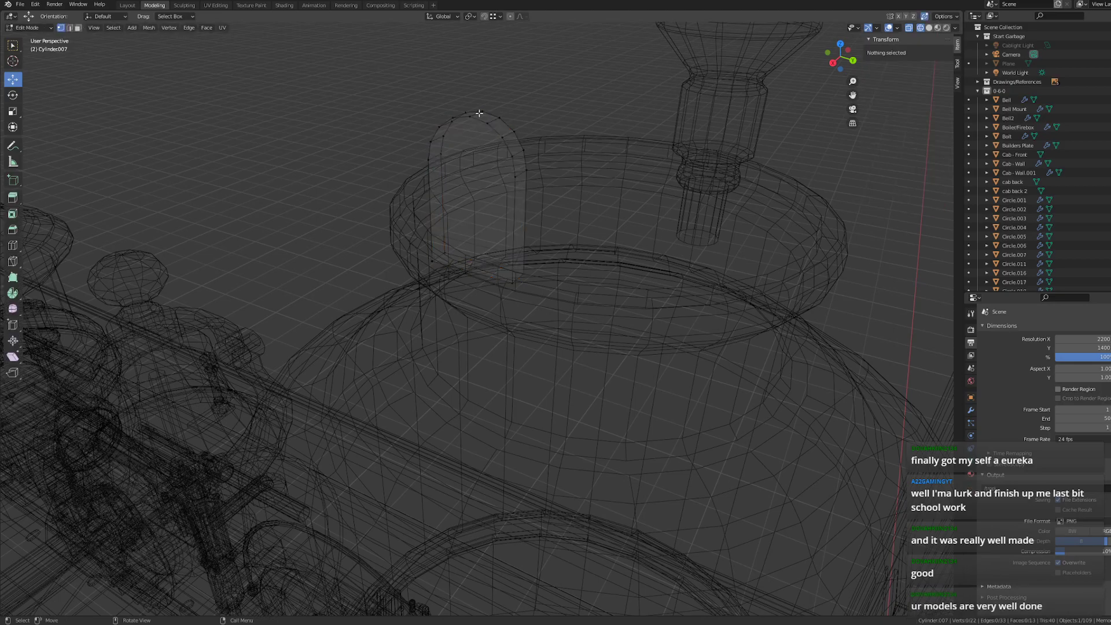
- Select only the four vertices at the bottom of the pivot bracket
middle_click_drag(462, 197, 426, 320)
left_click(454, 397, "alt")
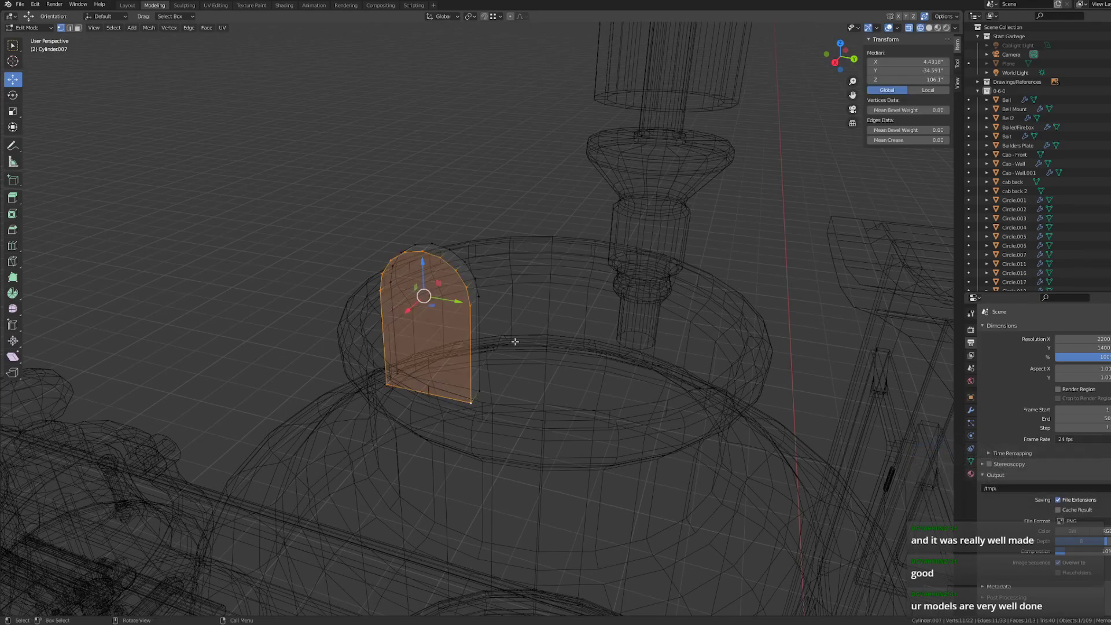
left_click(488, 379)
left_click(475, 397)
left_click(530, 322)
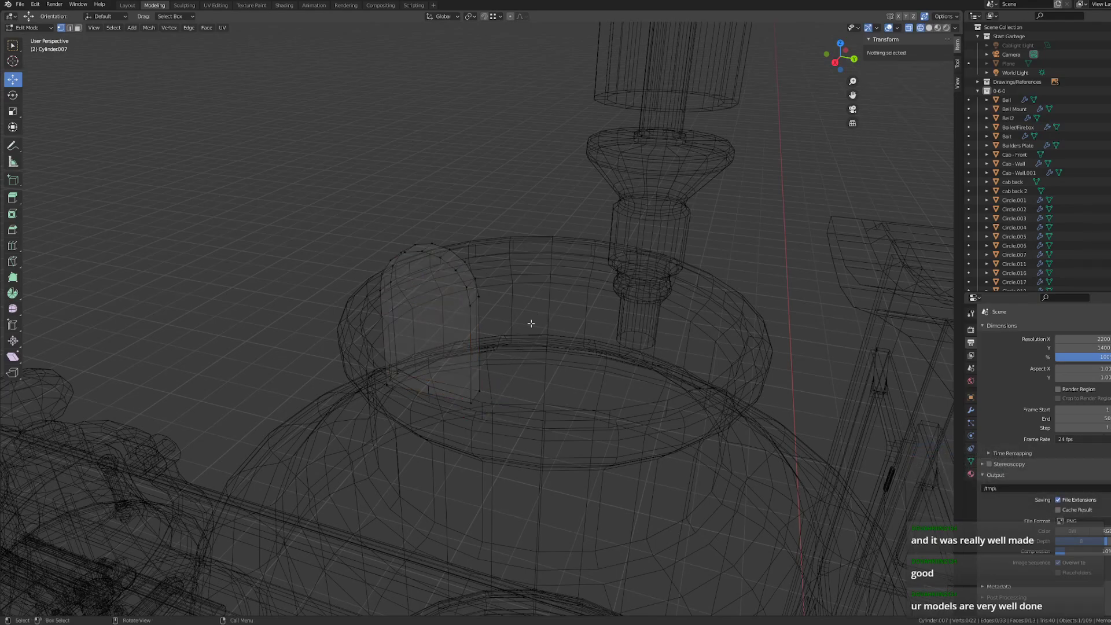
left_click(441, 394, "alt")
left_click(511, 360)
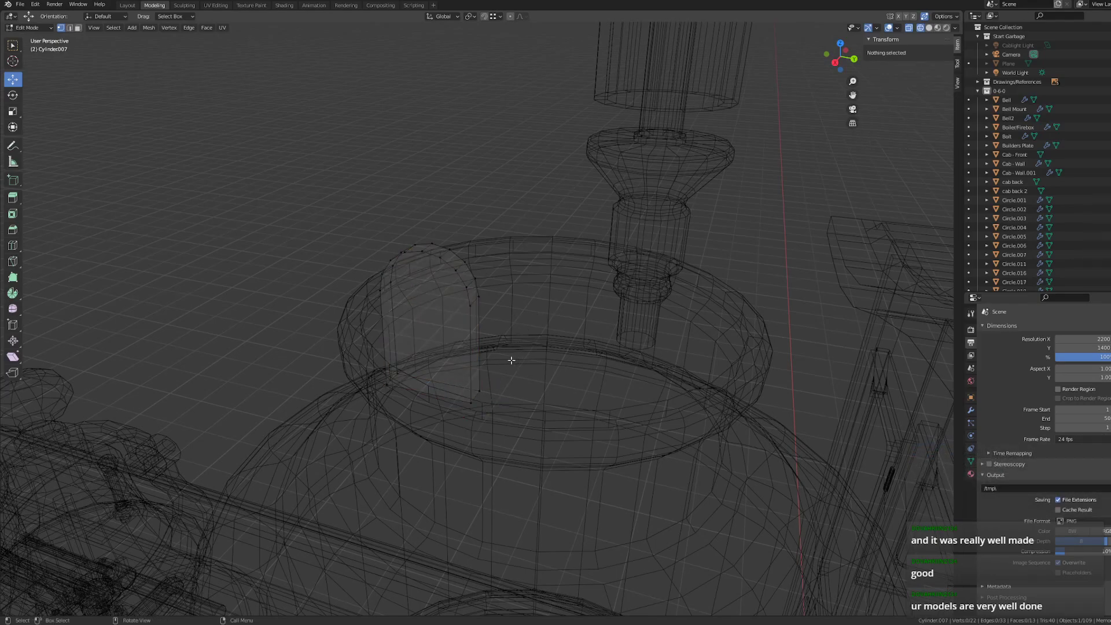
left_click(392, 378, "alt")
left_click(474, 397)
left_click(394, 381, "alt+shift")
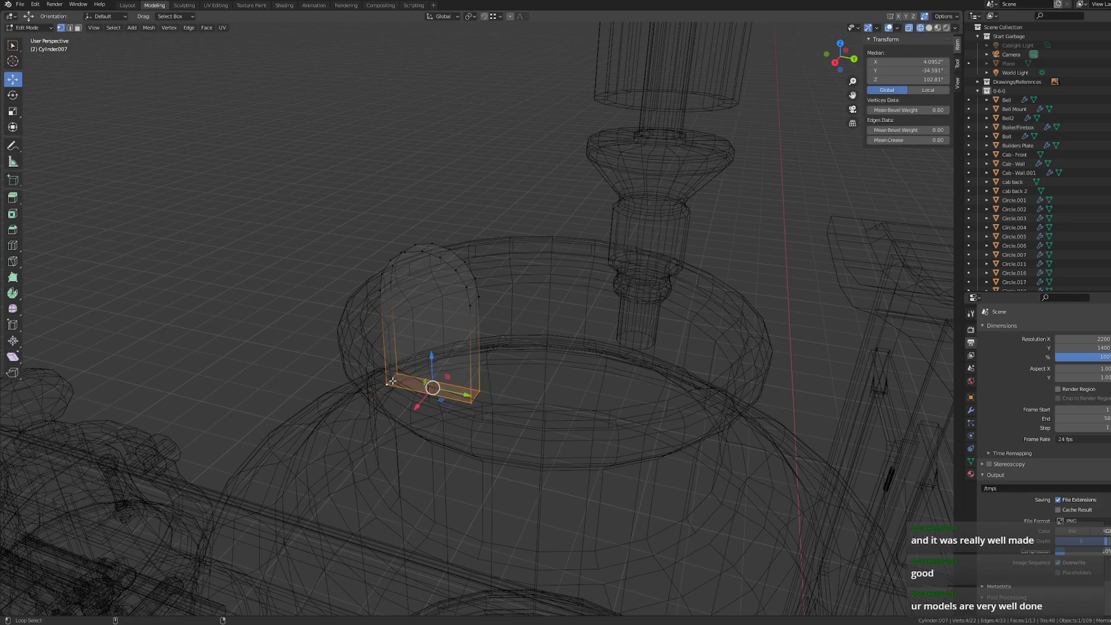
left_click(418, 377, "alt+shift")
left_click(416, 379, "alt+shift")
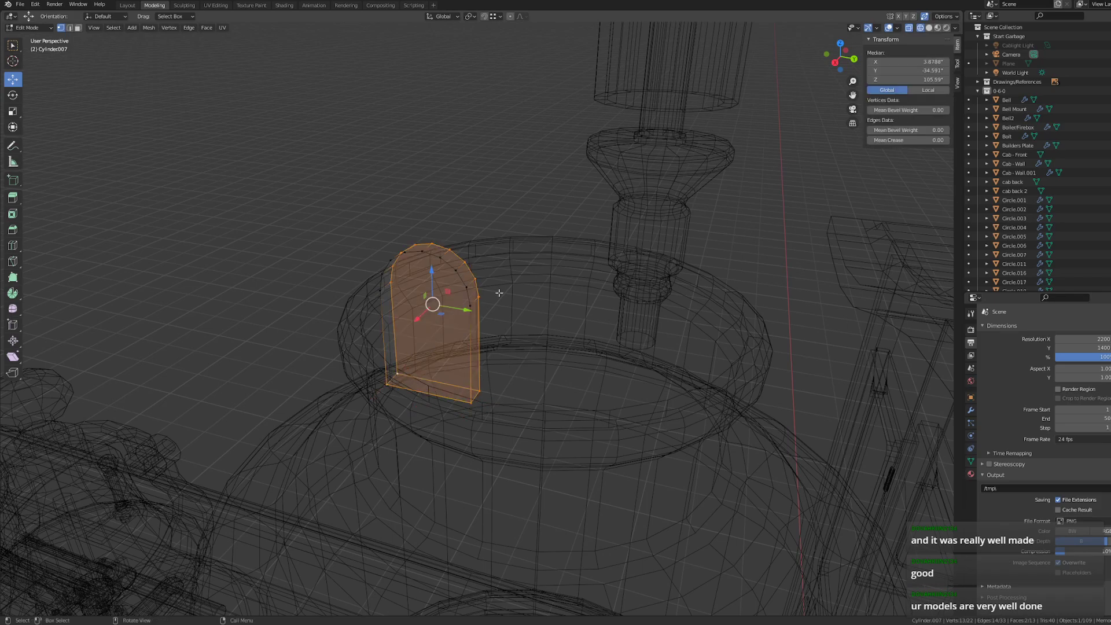
middle_click_drag(498, 292, 463, 295)
left_click_drag(217, 256, 414, 370, "ctrl")
- Switch to Solid shading and raise the bracket's bottom vertices about 0.76 inches along Z
mouse_move(402, 370)
middle_mouse_down()
mouse_move(408, 359)
mouse_move(392, 366)
mouse_move(505, 267)
mouse_move(483, 225)
middle_mouse_up()
key("z")
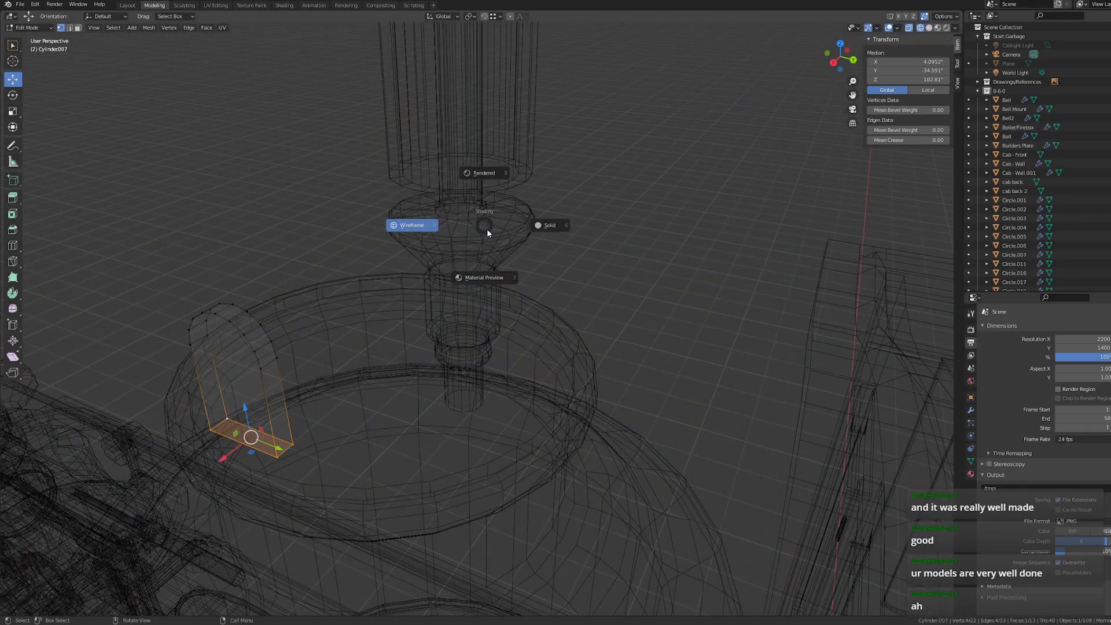
left_click(501, 124)
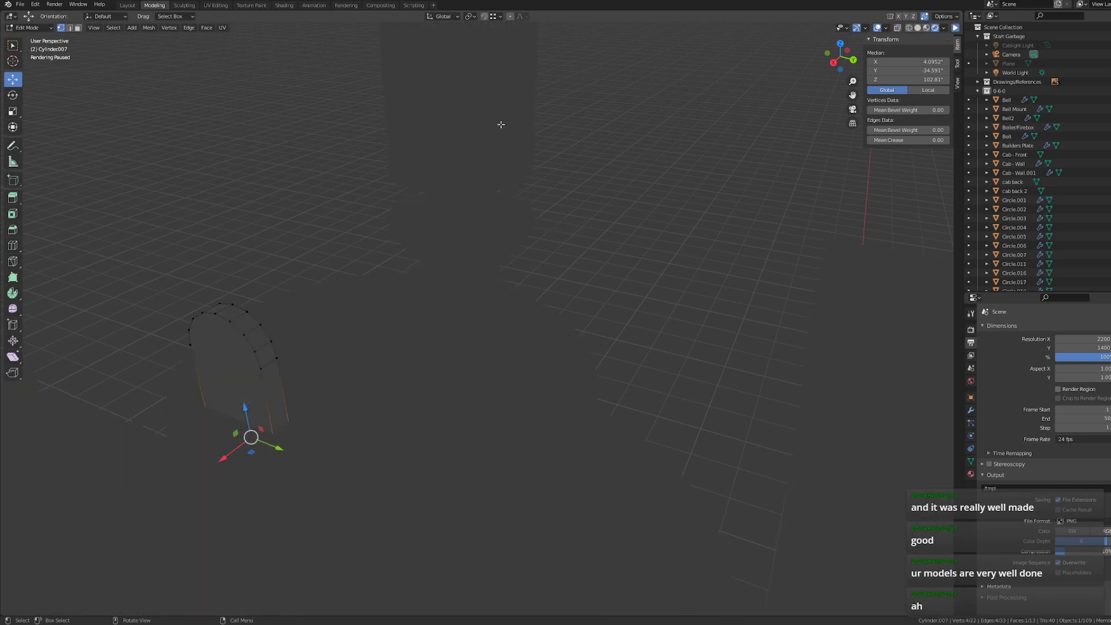
key("z")
left_click(616, 222)
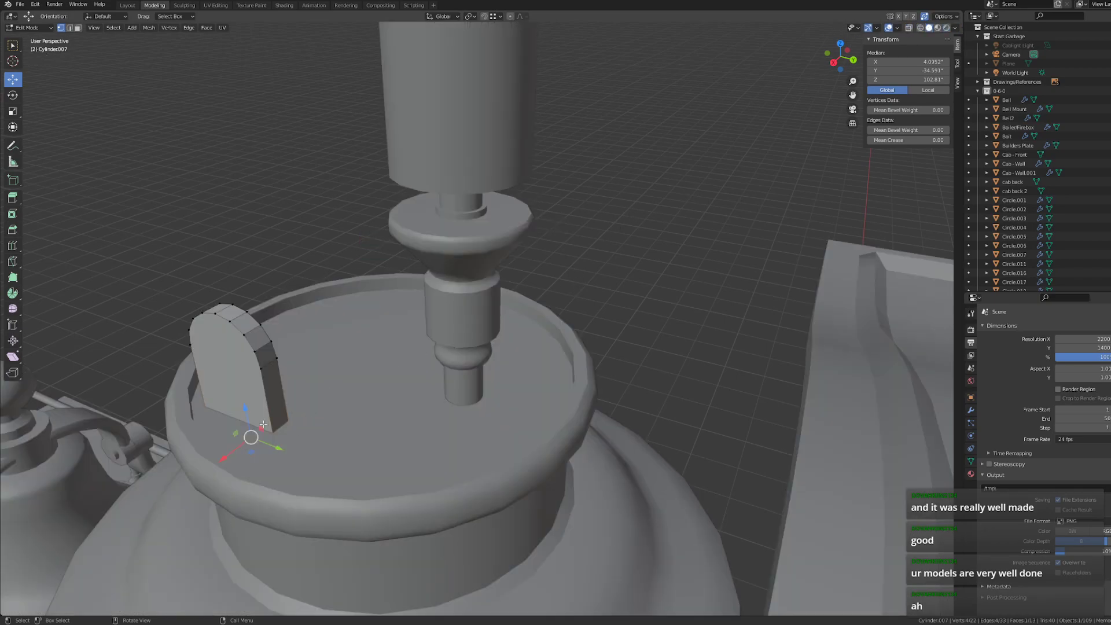
key("g")
key("z")
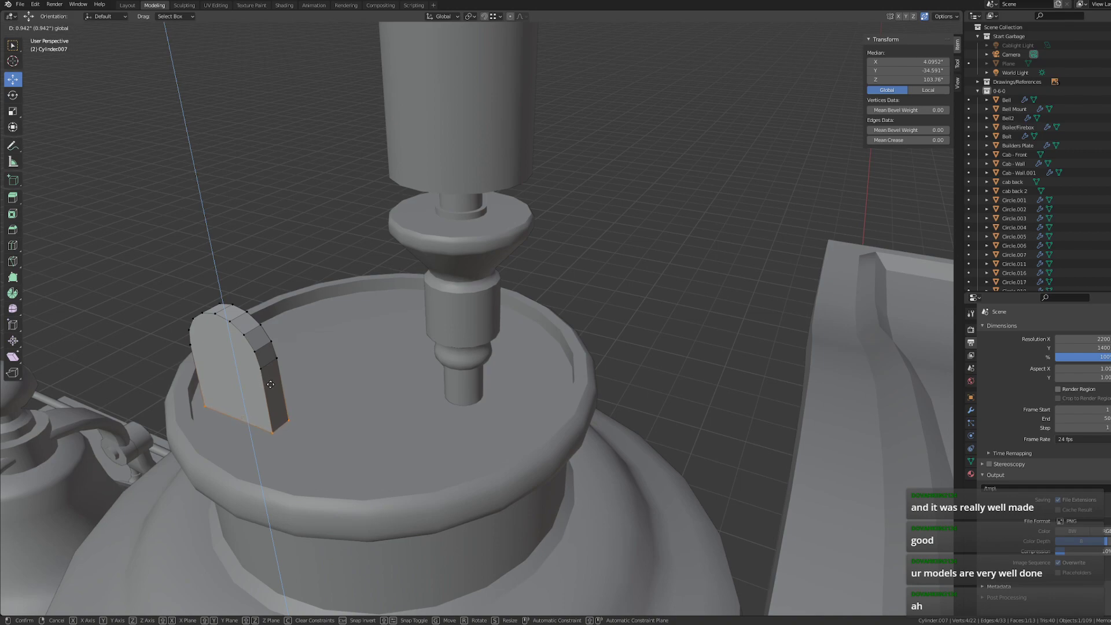
left_click(273, 386)
key("x")
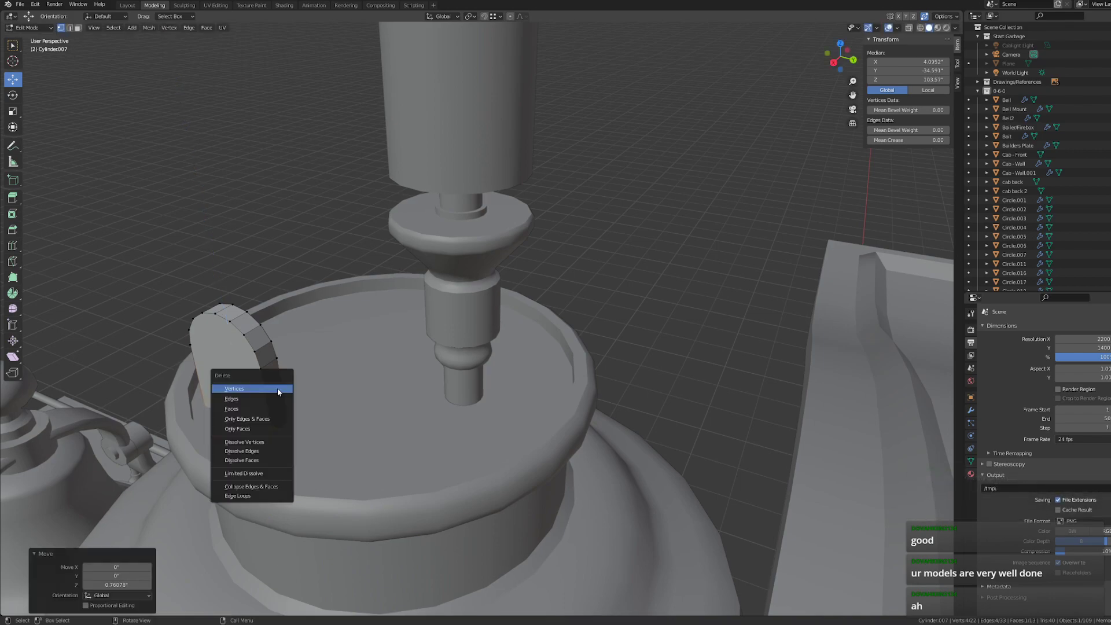
left_click(261, 399)
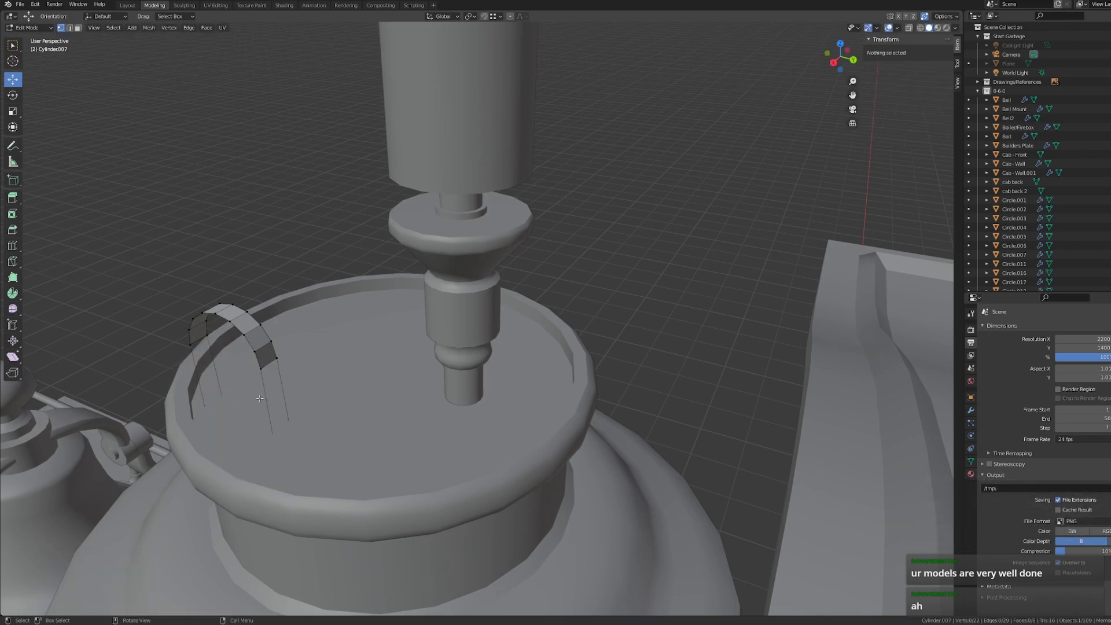
key("ctrl+z")
- Delete the bracket's bottom face hidden inside the dome and return to Object Mode
key("x")
left_click(264, 400)
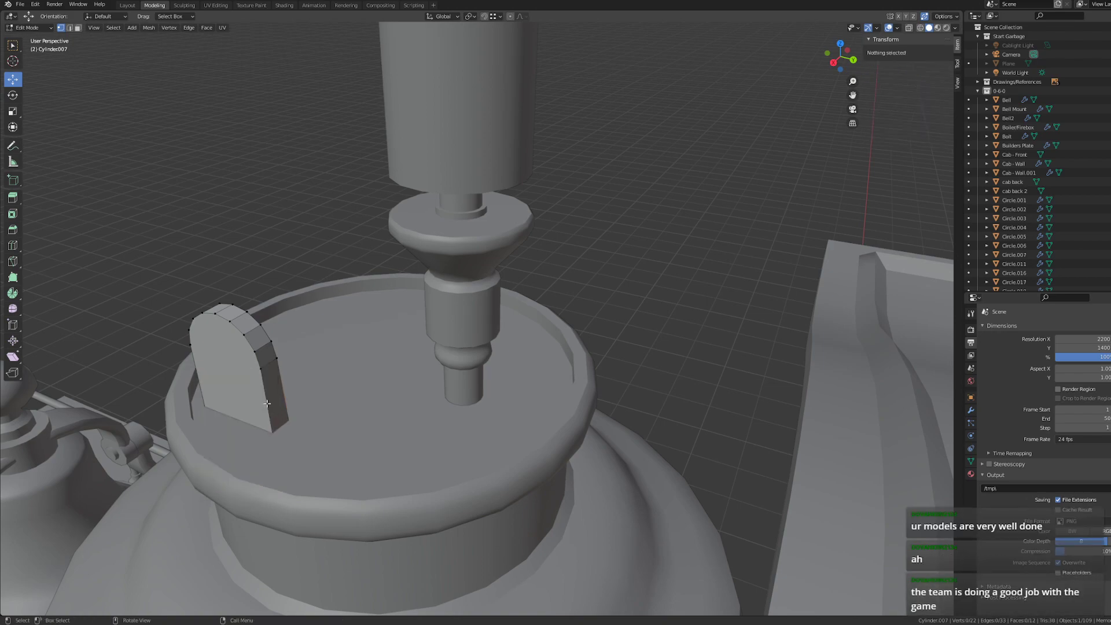
middle_click_drag(370, 322, 381, 318)
key("Tab")
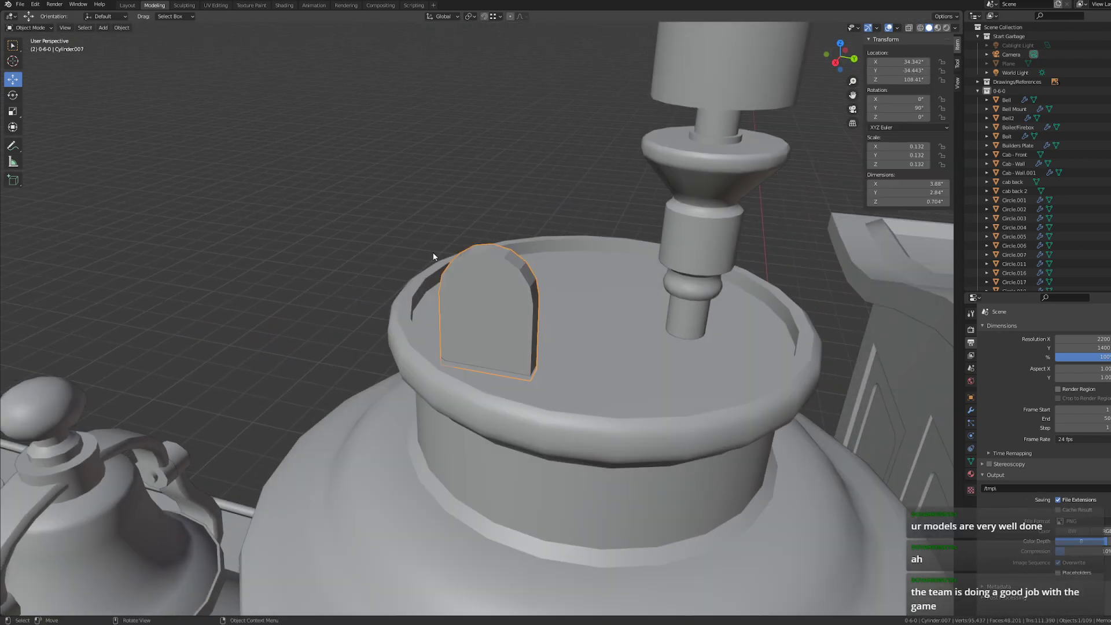
- Shade the pivot bracket smooth and add an Edge Split modifier to it
right_click(436, 258)
left_click(438, 280)
left_click(478, 216)
left_click(513, 291)
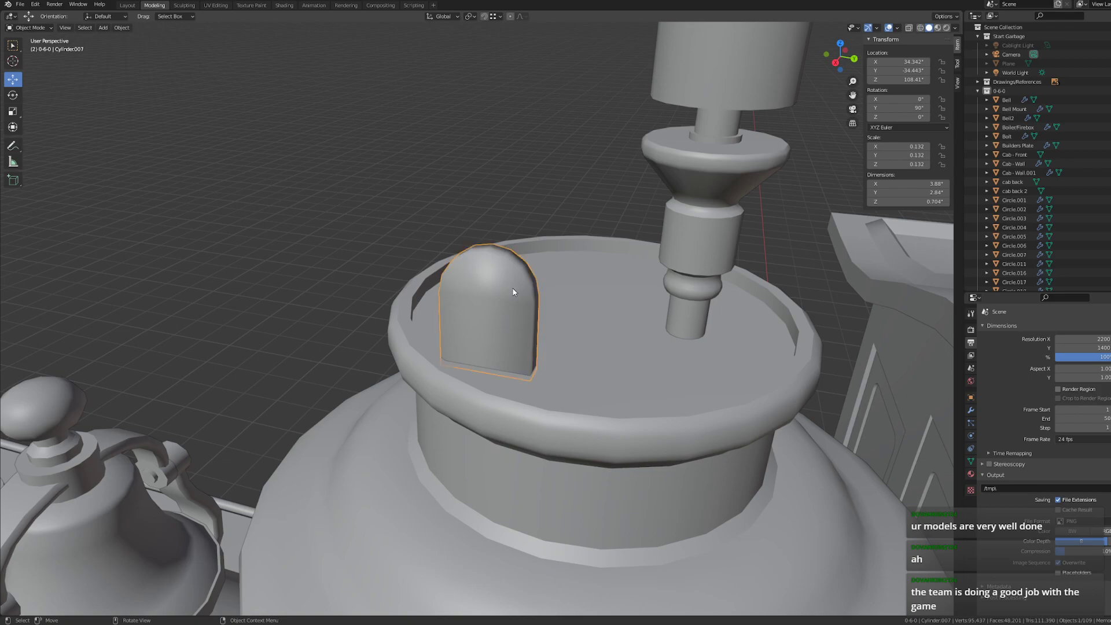
left_click(971, 408)
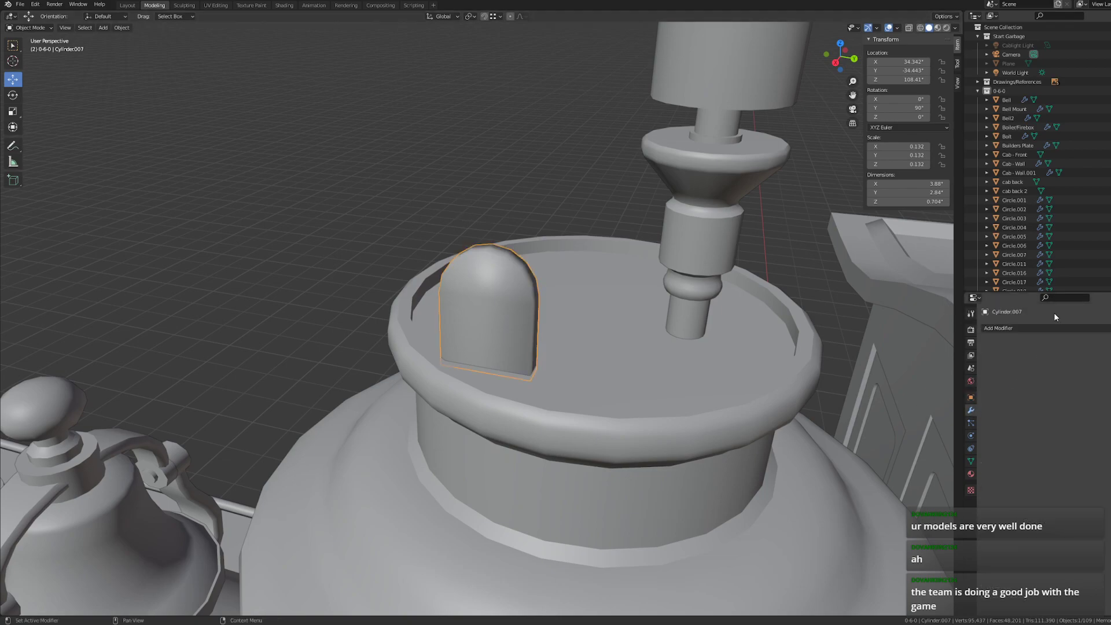
left_click(1018, 328)
left_click(1000, 409)
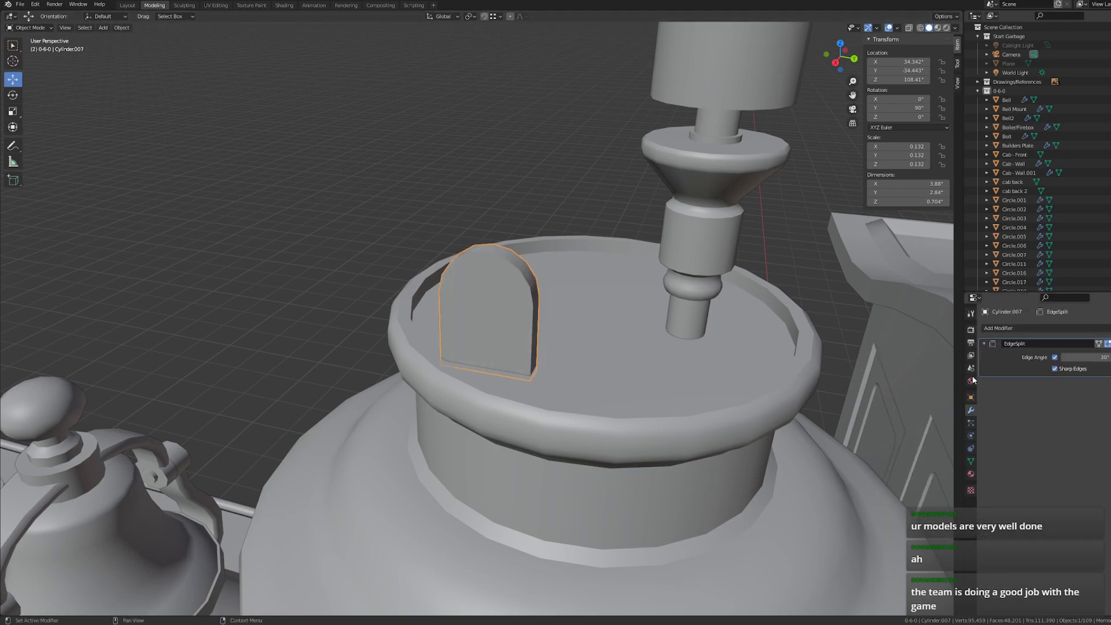
- Select all objects, enter Edit Mode on them, and turn on the Face Orientation overlay
middle_click_drag(845, 376, 766, 358)
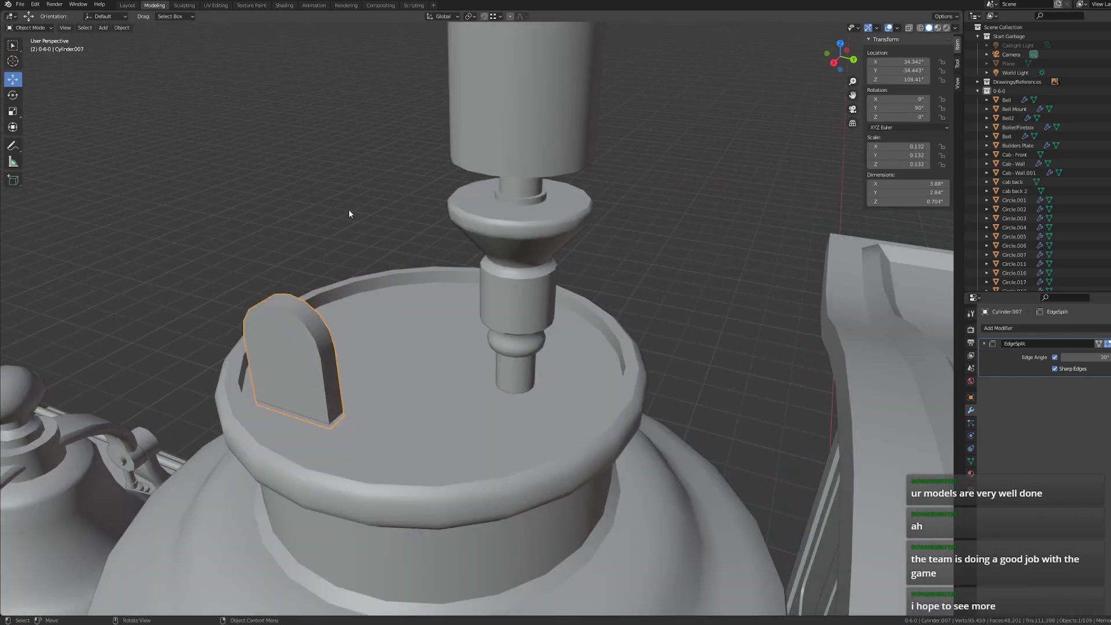
middle_click_drag(457, 228, 446, 221)
left_click(502, 194)
mouse_move(501, 194)
middle_mouse_down()
mouse_move(501, 204)
mouse_move(530, 202)
mouse_move(499, 203)
middle_mouse_up()
scroll(500, 204, "down", 8)
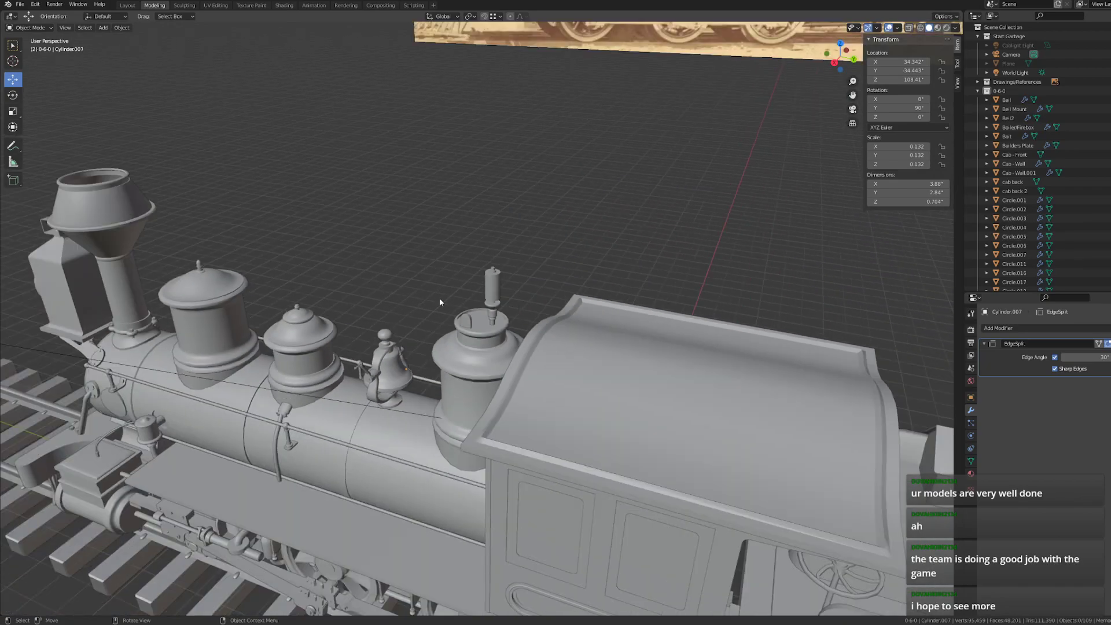
middle_click_drag(439, 298, 432, 282)
scroll(432, 282, "down", 1)
key("a")
key("Tab")
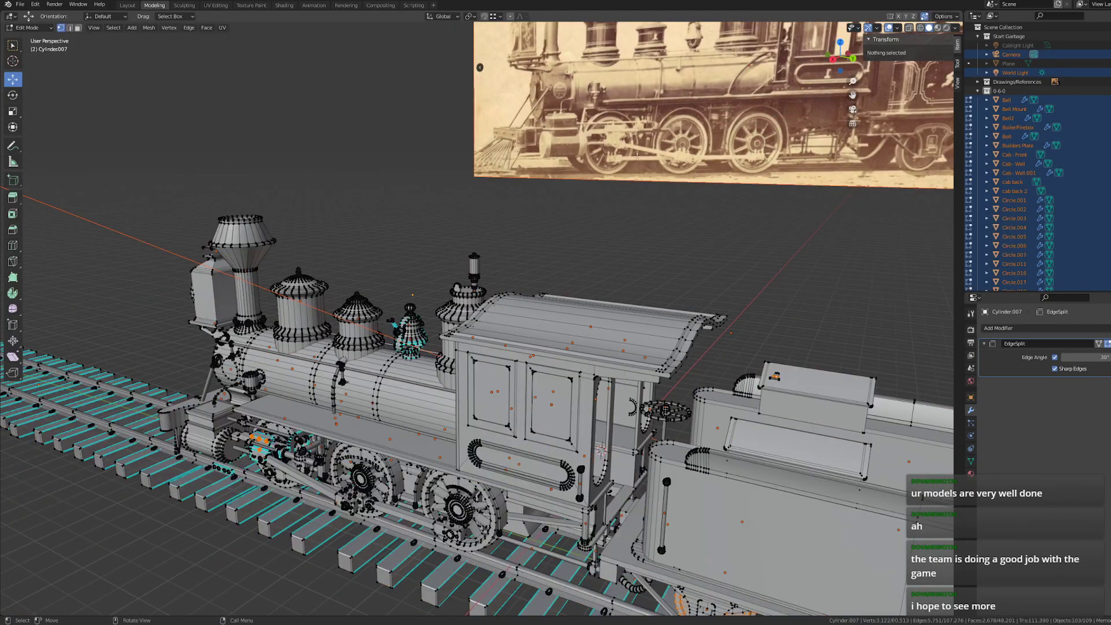
left_click(898, 28)
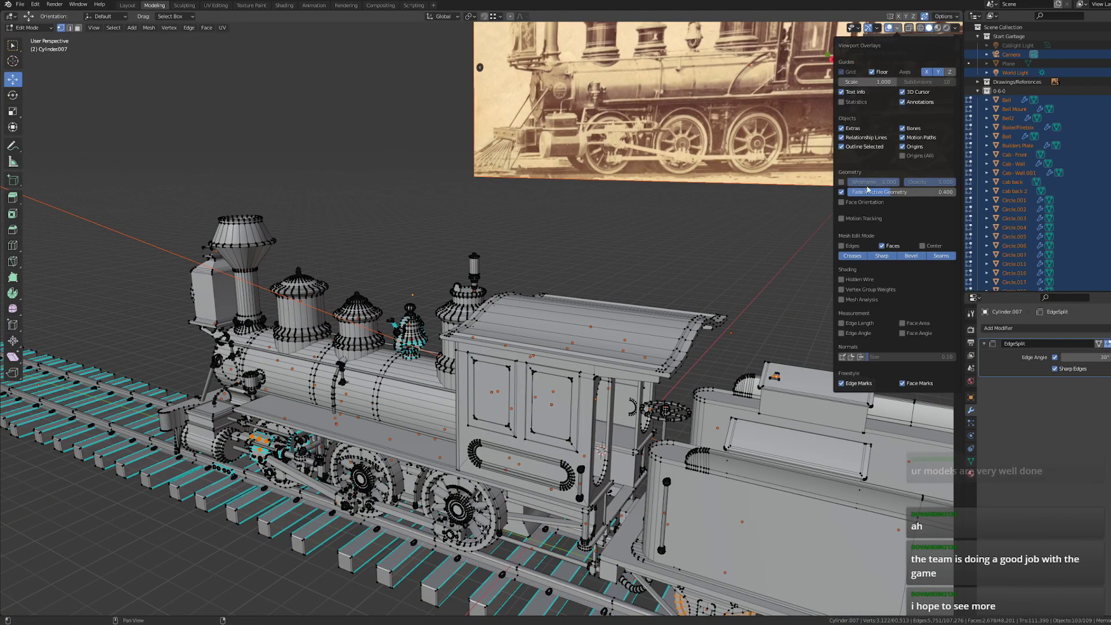
left_click(842, 202)
- Examine the face orientation across the locomotive, from the full engine to the bell, domes and whistle, for flipped normals
middle_click_drag(576, 213, 650, 205)
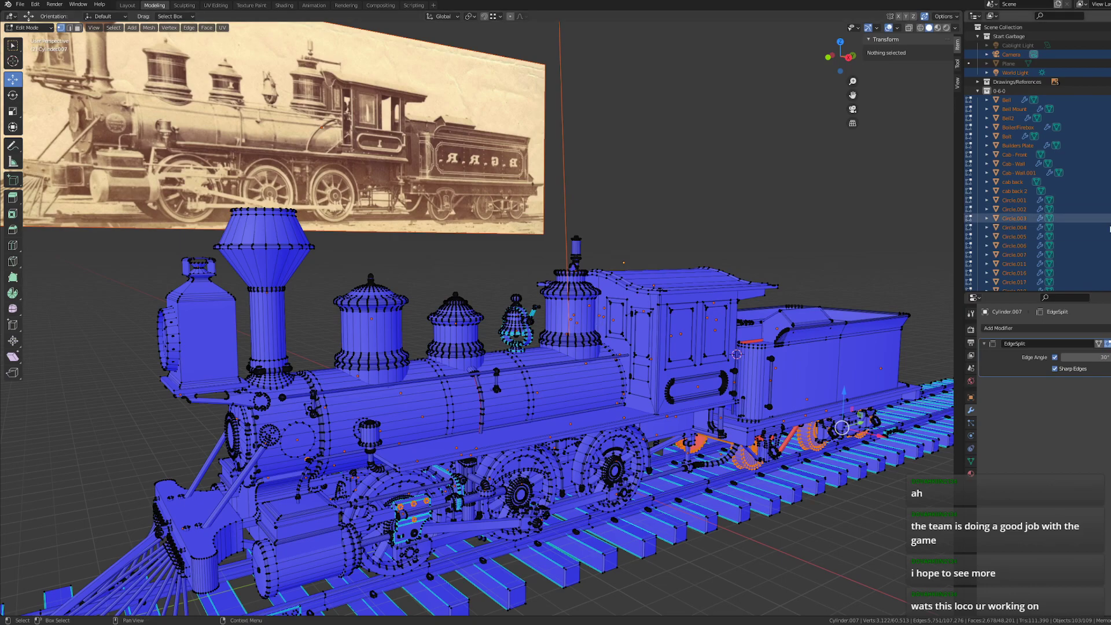
middle_click_drag(624, 292, 579, 326)
scroll(579, 326, "down", 8)
scroll(580, 325, "up", 5)
scroll(579, 325, "up", 7)
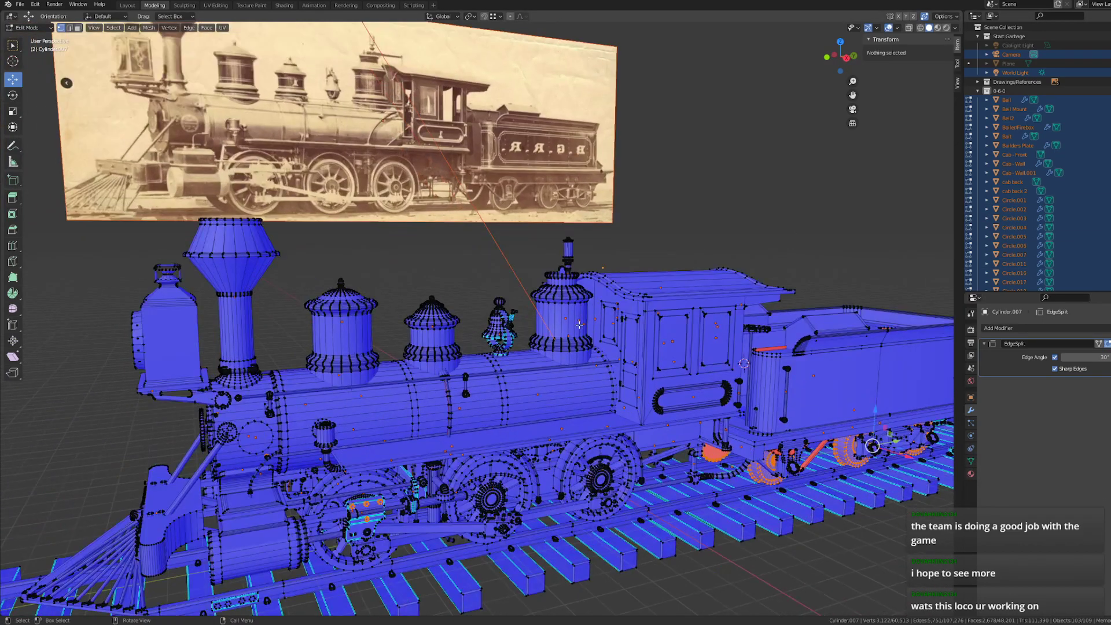
scroll(579, 326, "down", 1)
middle_click_drag(580, 325, 563, 310)
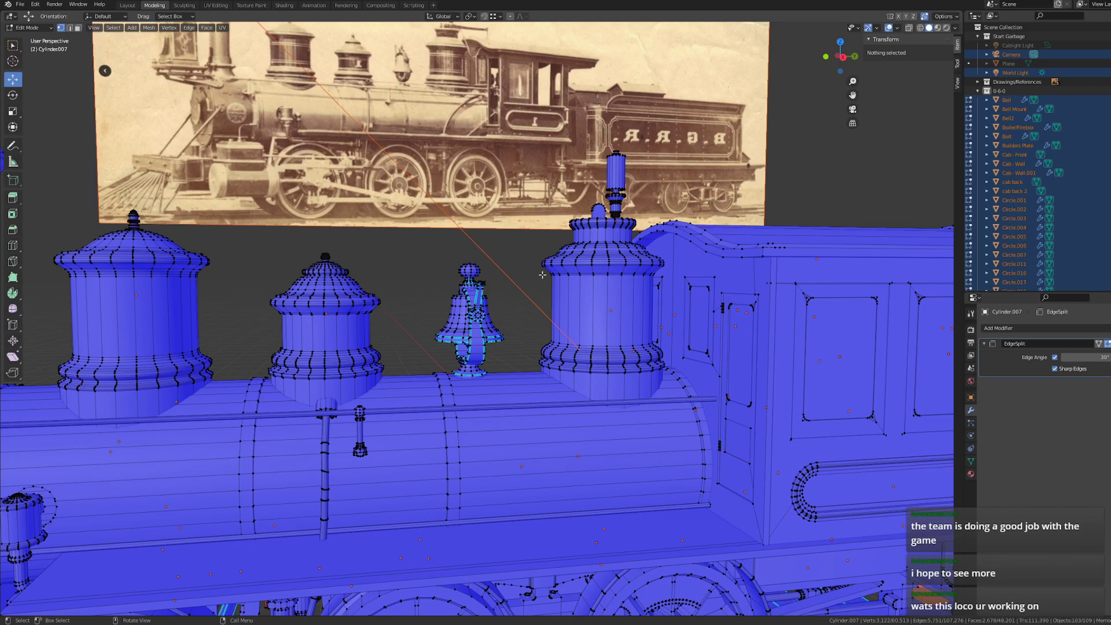
scroll(505, 187, "up", 5)
middle_click_drag(501, 236, 519, 261)
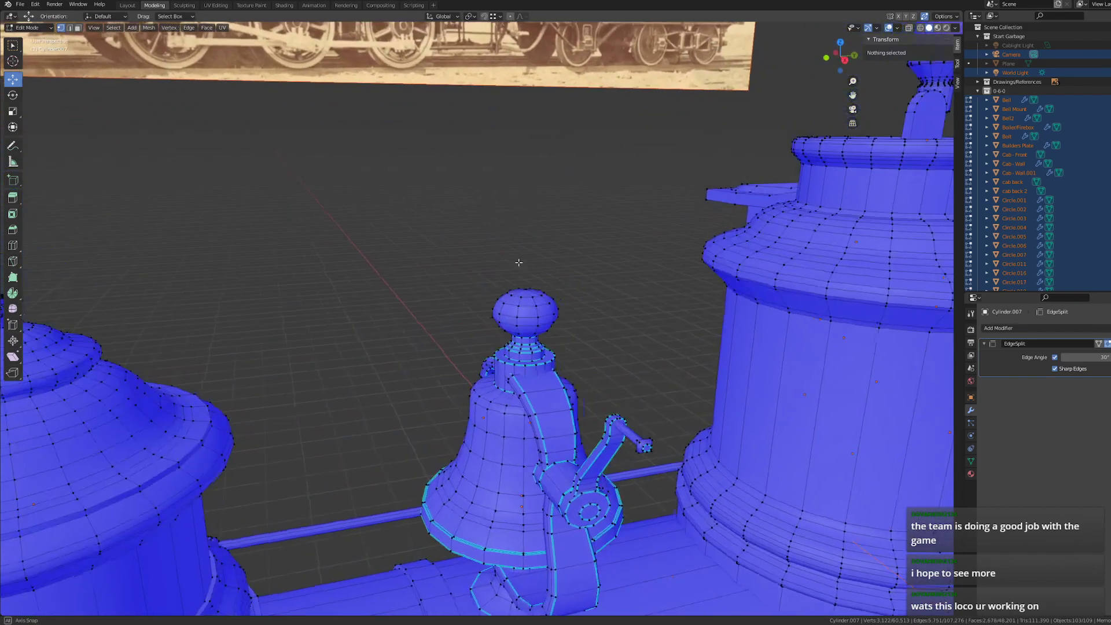
scroll(519, 272, "down", 3)
middle_click_drag(473, 344, 383, 398)
scroll(472, 398, "up", 2)
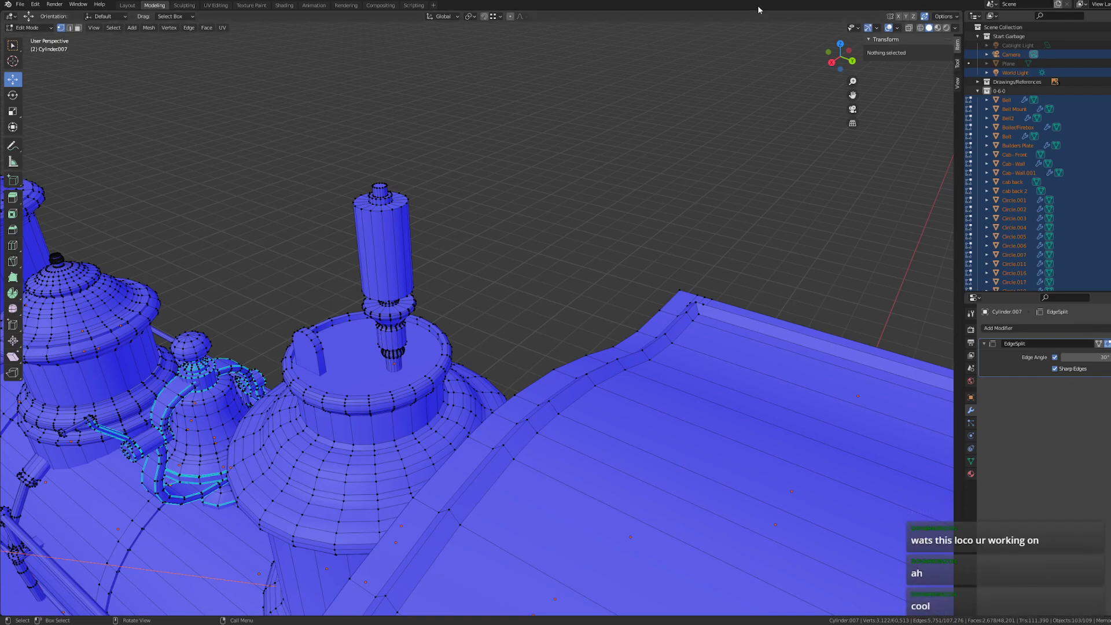
mouse_move(510, 370)
middle_mouse_down()
mouse_move(555, 396)
mouse_move(459, 351)
mouse_move(524, 366)
middle_mouse_up()
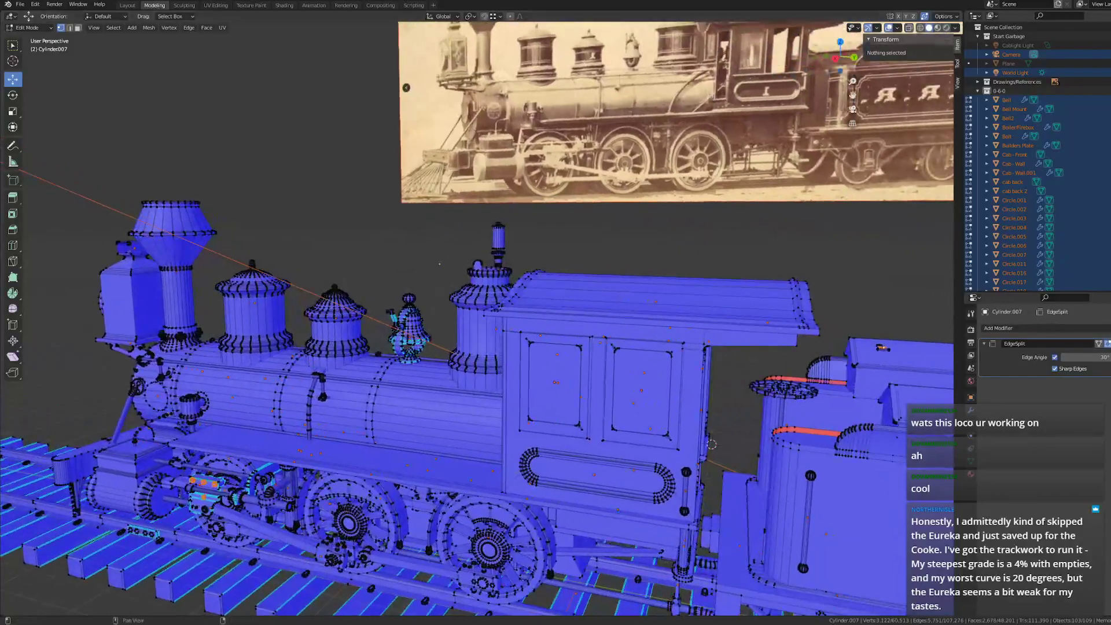
- Turn off the Face Orientation overlay, deselect everything, and enter Edit Mode on only the rounded bracket atop the rear dome
left_click(897, 27)
left_click(850, 232)
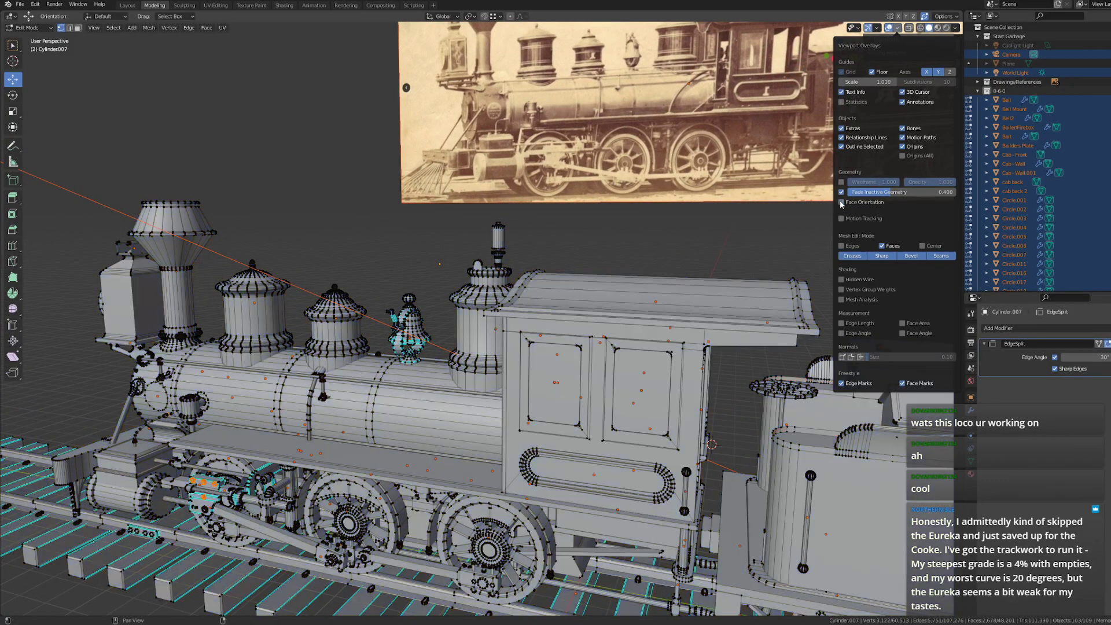
key("Tab")
left_click(560, 252)
middle_click_drag(560, 252, 554, 279)
scroll(519, 307, "up", 9)
key("Tab")
scroll(509, 293, "down", 6)
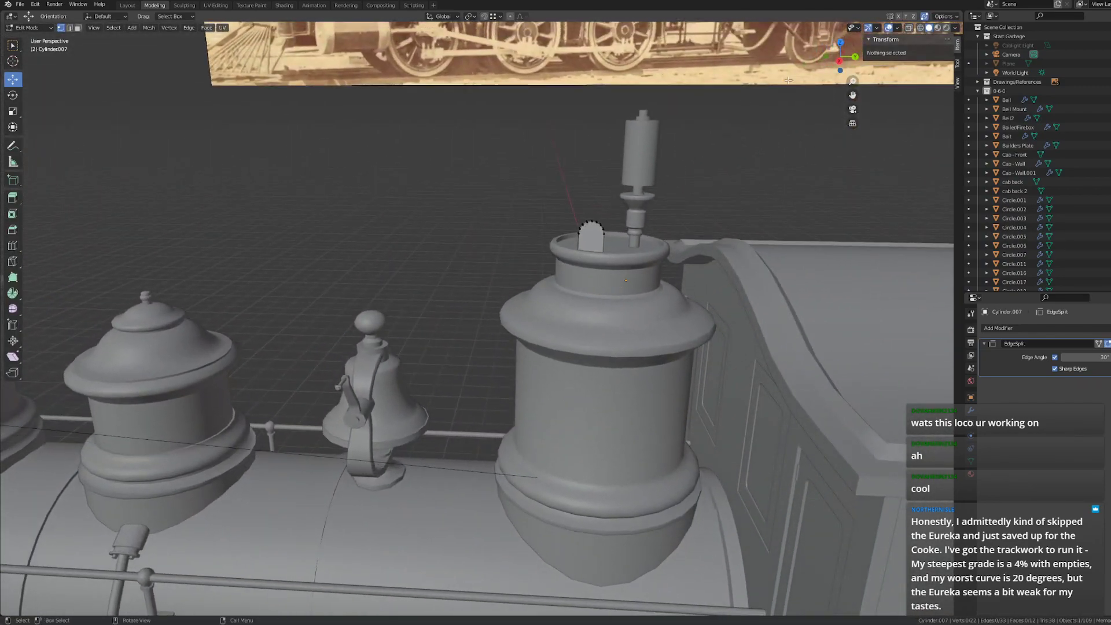
- Show the rounded bracket in wireframe from the right orthographic view, aligned over the side-view reference drawing
left_click(839, 64)
scroll(534, 261, "up", 10)
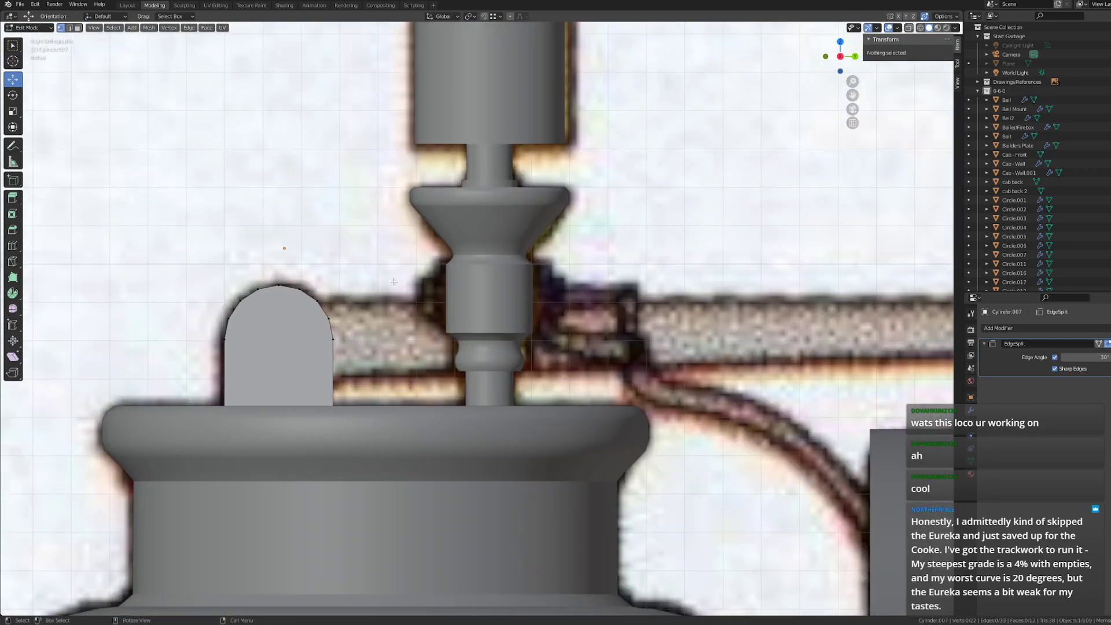
key("z")
left_click(315, 254)
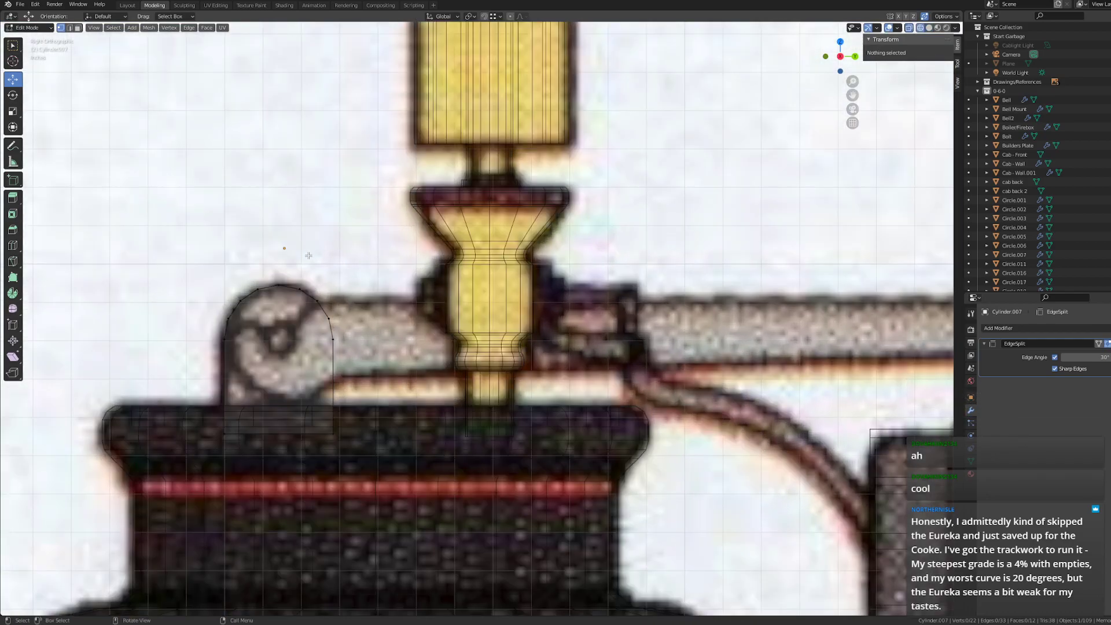
middle_click_drag(352, 258, 528, 263, "shift")
scroll(505, 307, "up", 3)
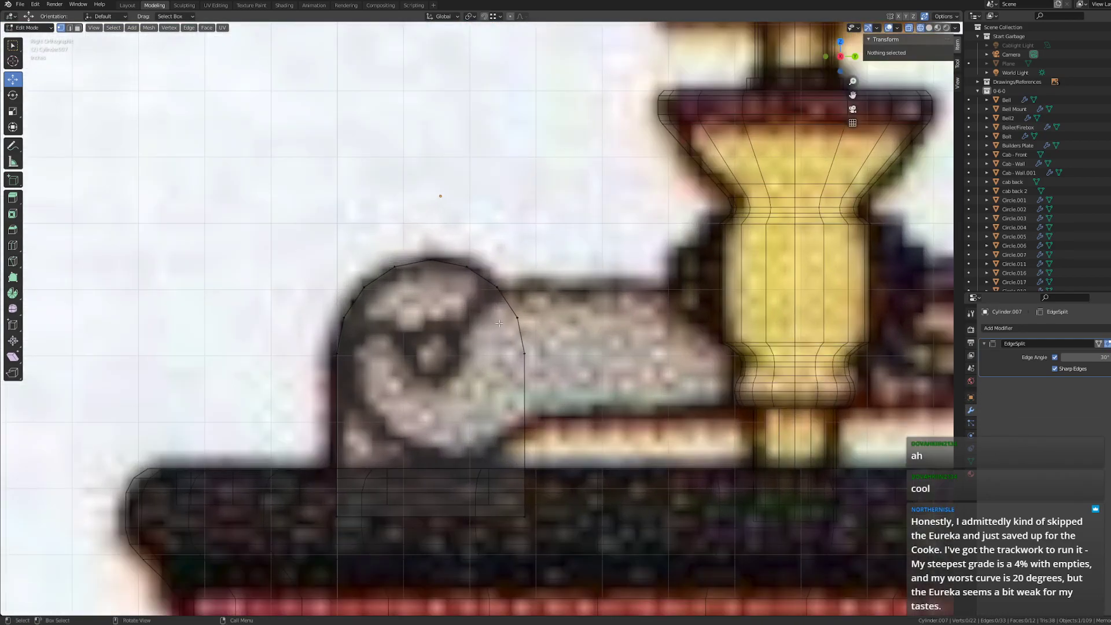
middle_click_drag(497, 323, 516, 317)
left_click(843, 56)
scroll(357, 324, "down", 6)
middle_click_drag(399, 365, 408, 311, "shift")
scroll(407, 310, "up", 5)
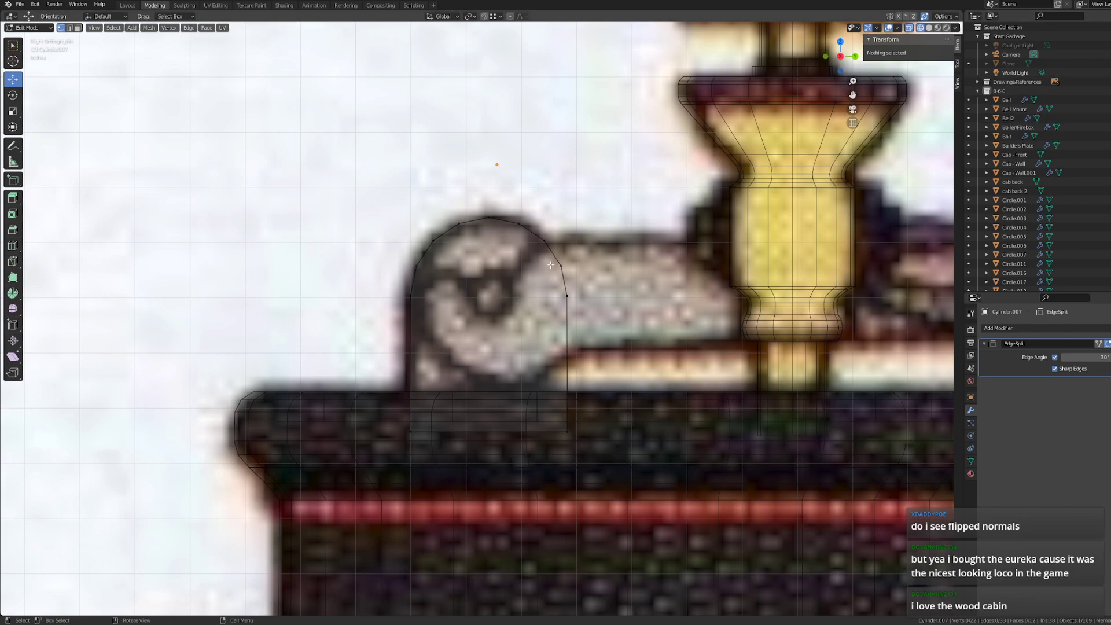
- Examine the side-view drawing, the end views and the reference photograph of the locomotive
scroll(550, 265, "down", 9)
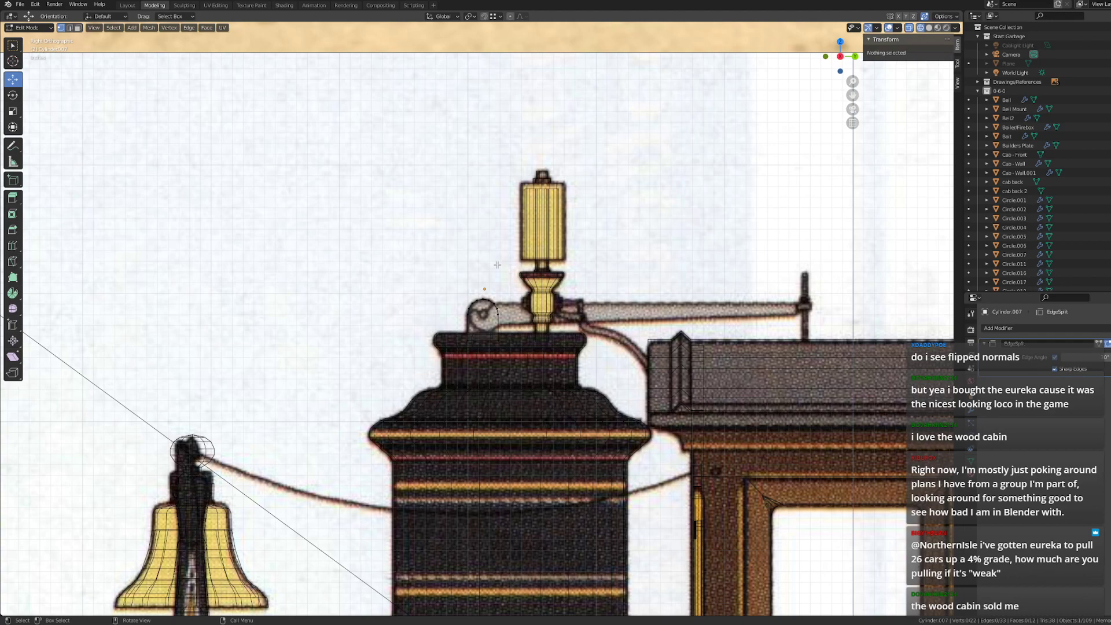
scroll(497, 265, "down", 4)
scroll(506, 279, "up", 1)
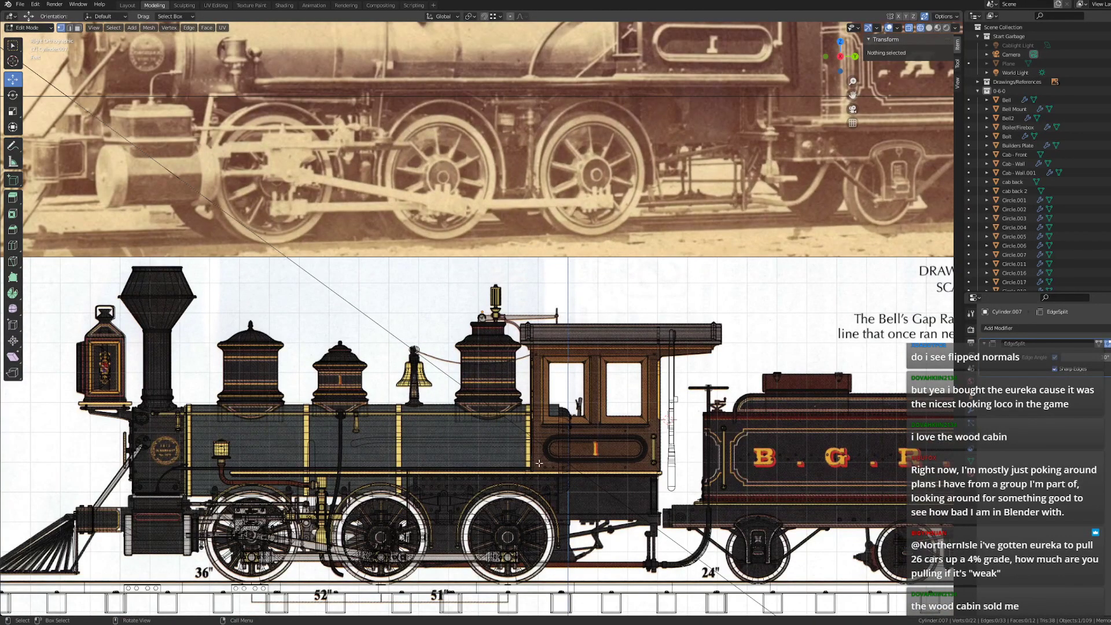
mouse_move(523, 560)
middle_mouse_down("shift")
mouse_move(492, 321)
mouse_move(452, 285)
middle_mouse_up("shift")
scroll(498, 414, "down", 2)
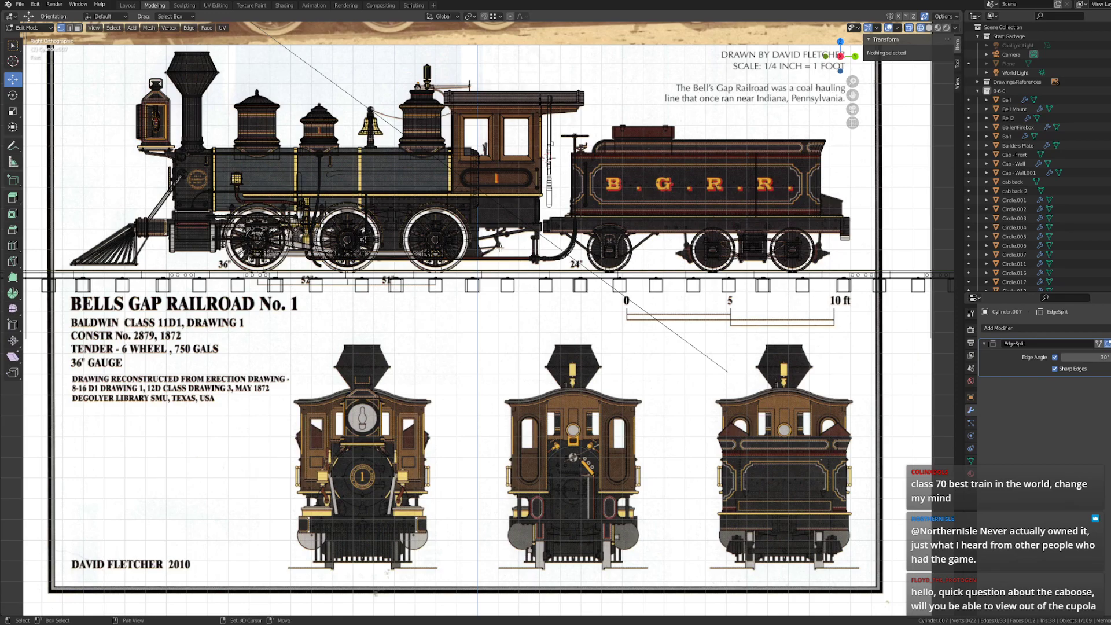
mouse_move(493, 257)
middle_mouse_down("shift")
mouse_move(496, 450)
mouse_move(513, 300)
mouse_move(502, 462)
middle_mouse_up("shift")
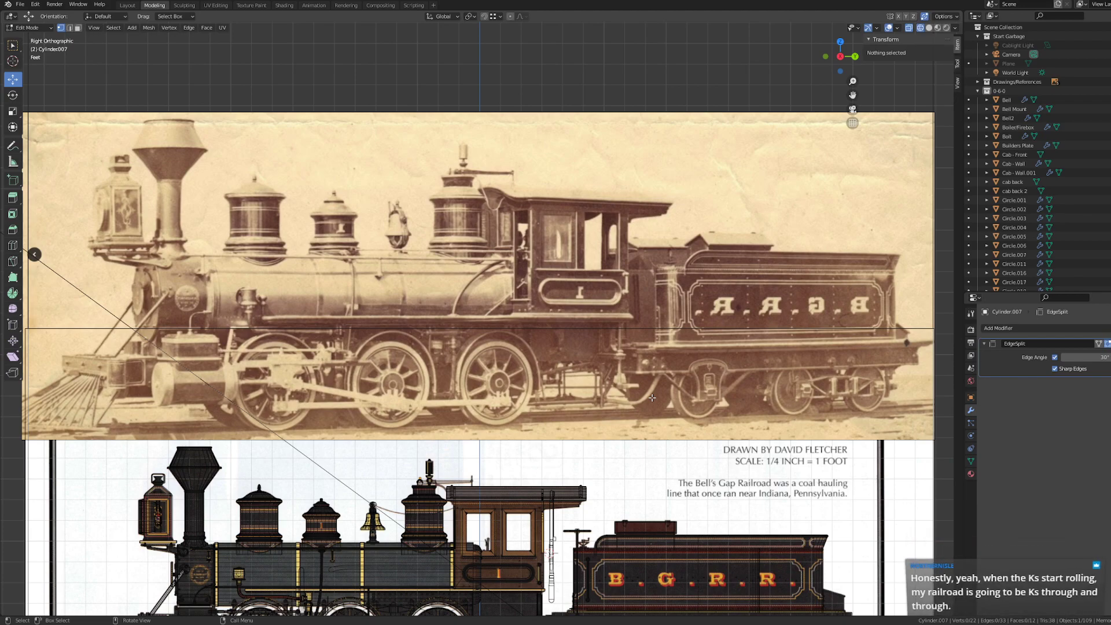
mouse_move(645, 422)
middle_mouse_down("shift")
mouse_move(632, 327)
mouse_move(651, 246)
mouse_move(660, 256)
middle_mouse_up("shift")
scroll(333, 314, "up", 3)
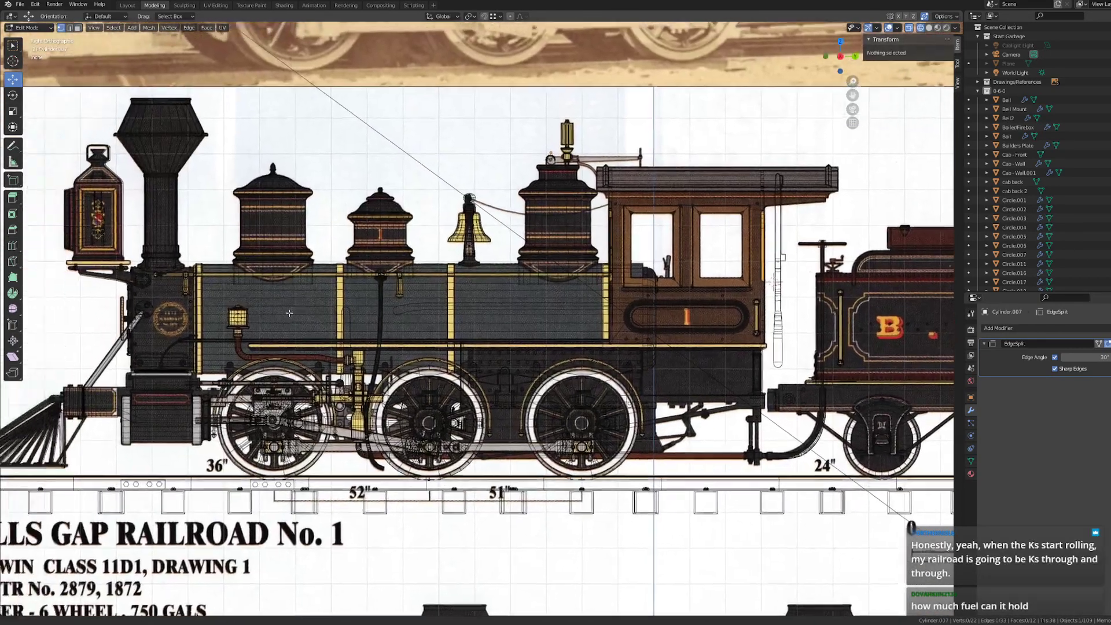
scroll(338, 334, "up", 2)
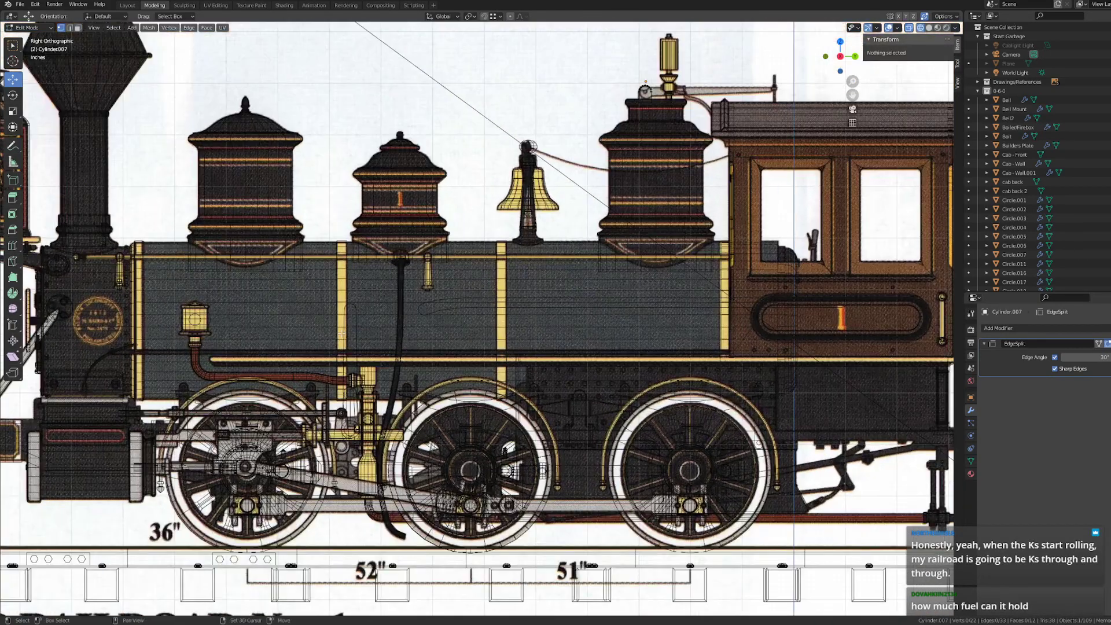
scroll(255, 363, "up", 1)
scroll(255, 363, "down", 1)
- Inspect the wireframe locomotive in perspective, from the boiler fittings and wheels to the bracket on the rear dome
middle_click_drag(255, 364, 285, 323)
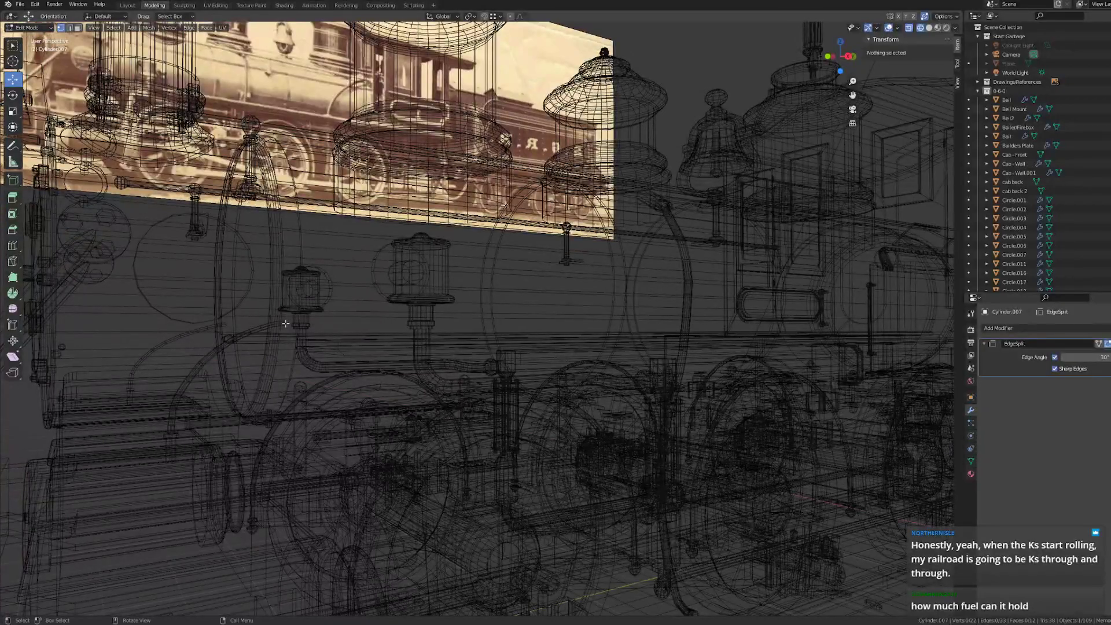
scroll(288, 323, "down", 6)
middle_click_drag(651, 322, 779, 312)
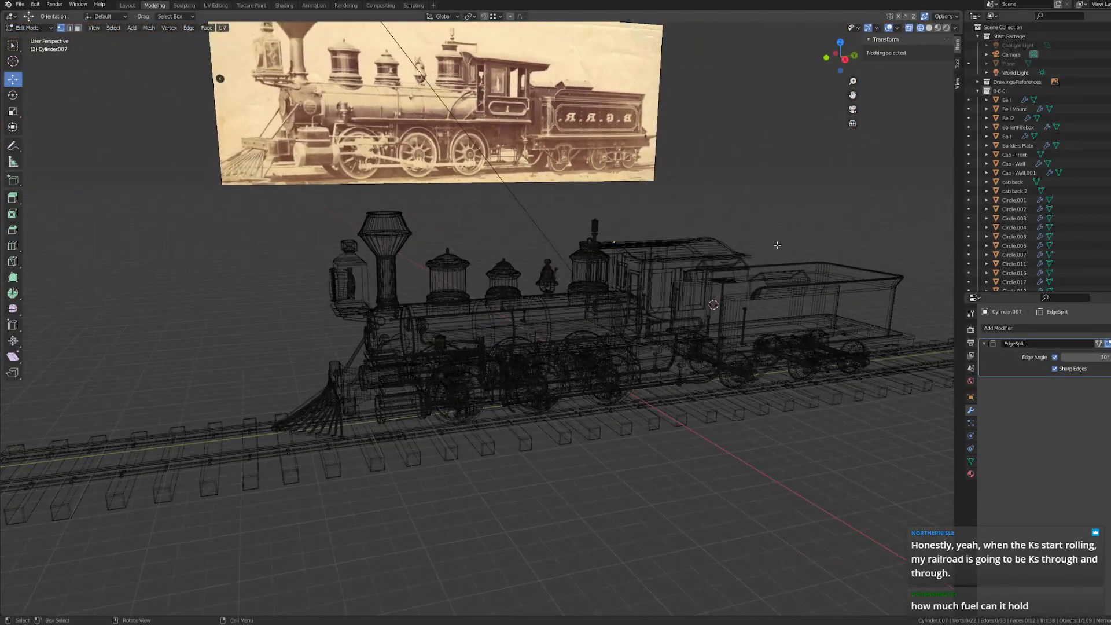
scroll(694, 278, "down", 4)
scroll(516, 366, "up", 7)
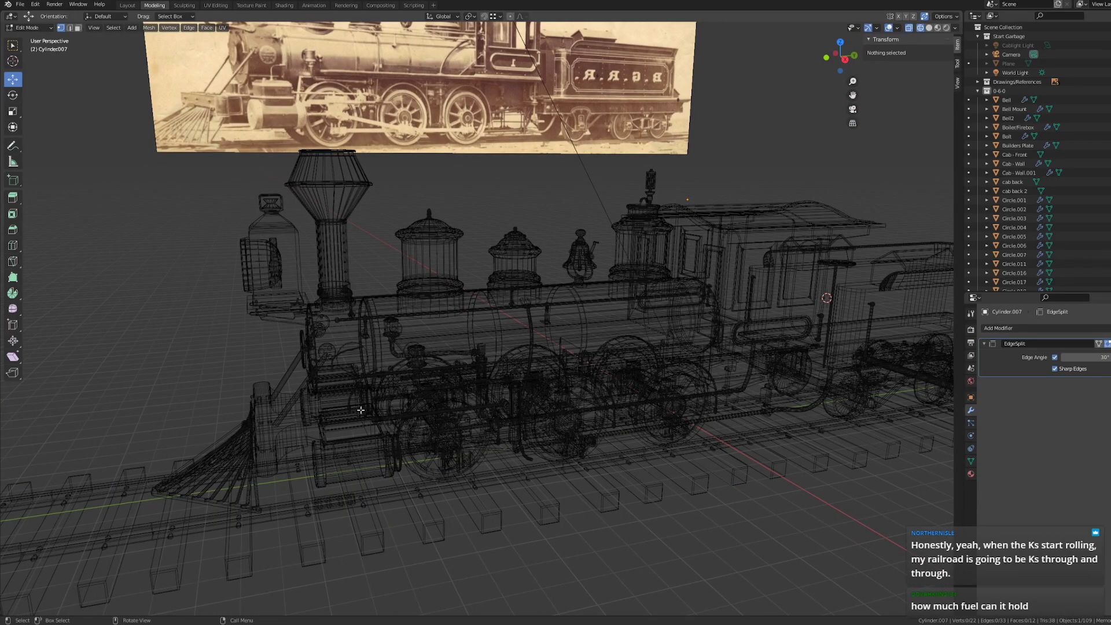
middle_click_drag(361, 411, 394, 409)
scroll(471, 424, "up", 6)
middle_click_drag(471, 424, 422, 418)
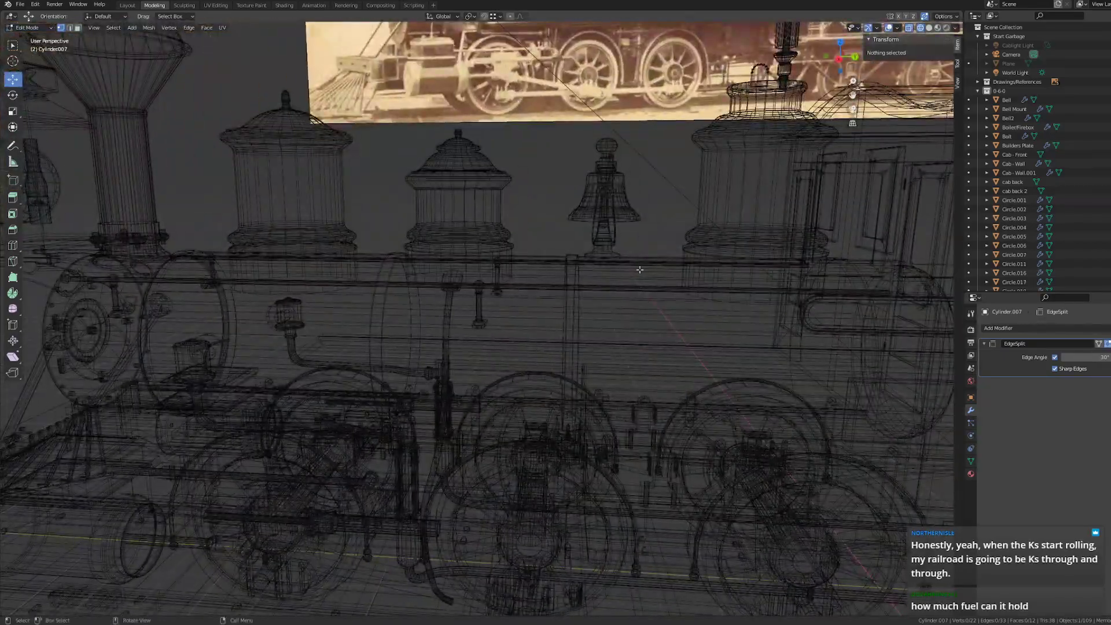
middle_click_drag(639, 269, 439, 417, "shift")
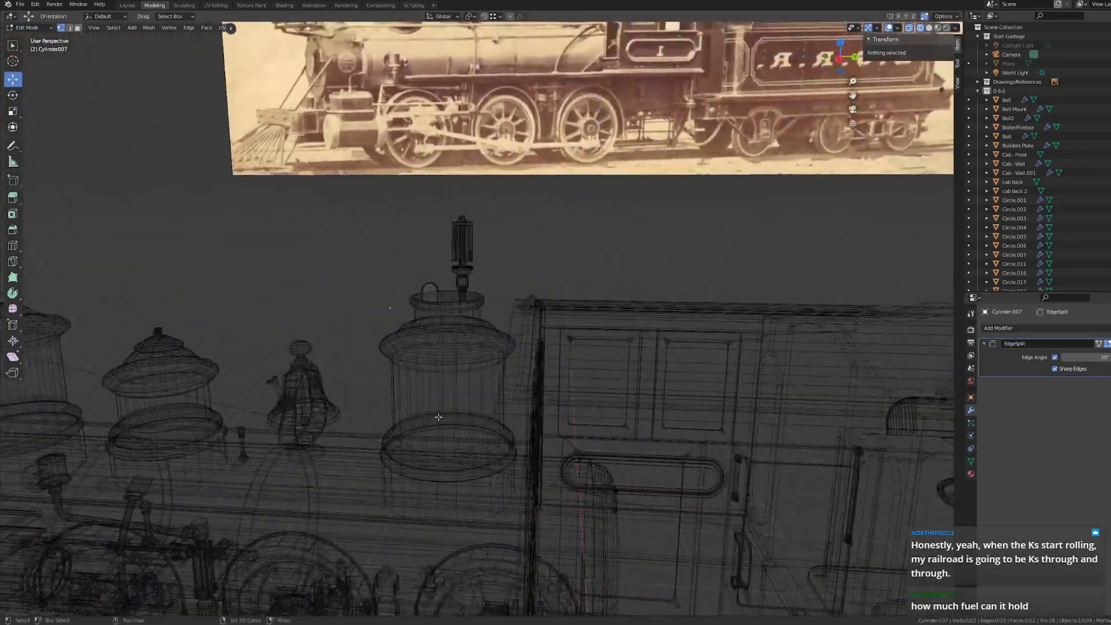
scroll(438, 417, "up", 4)
middle_click_drag(352, 260, 376, 282, "shift")
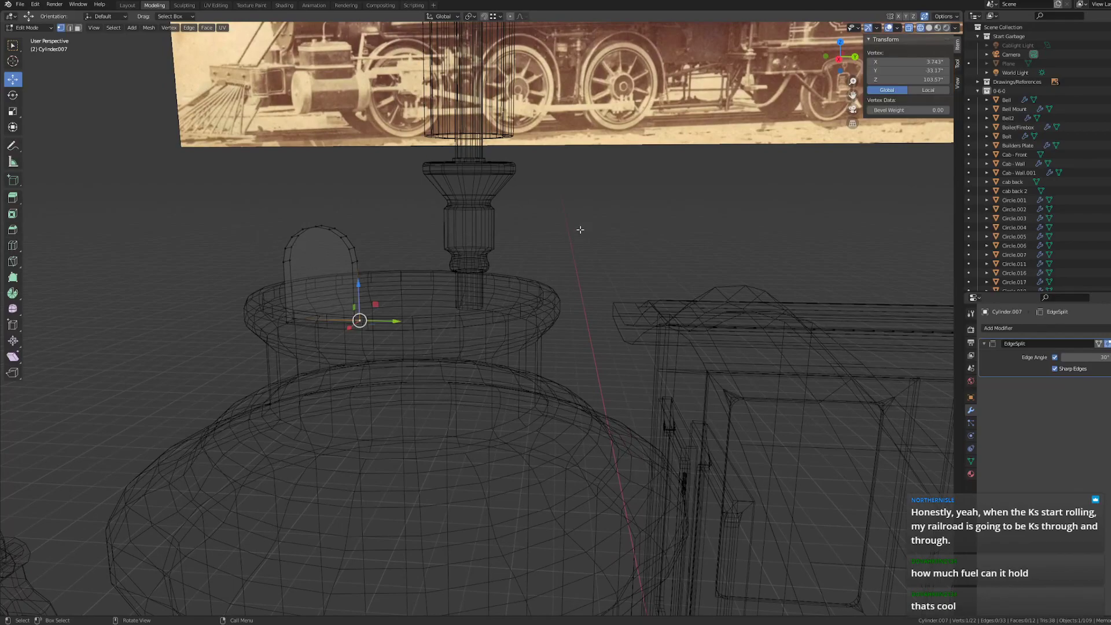
- Return to the right orthographic view of the bracket and add an 8-vertex cylinder to its mesh
left_click(839, 59)
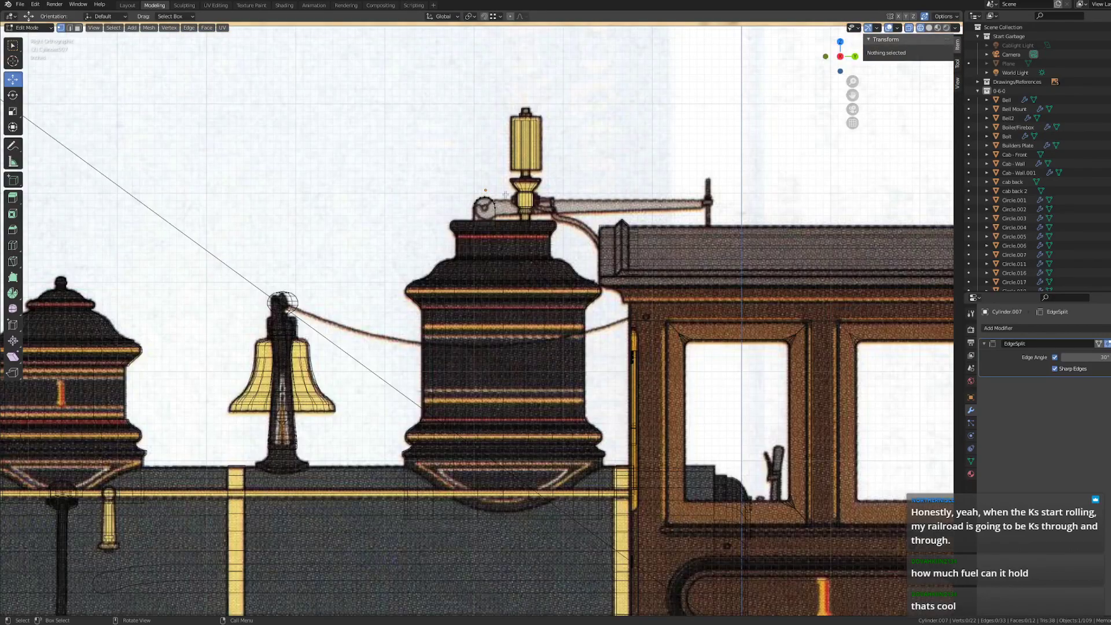
scroll(460, 309, "up", 4)
scroll(460, 309, "up", 3)
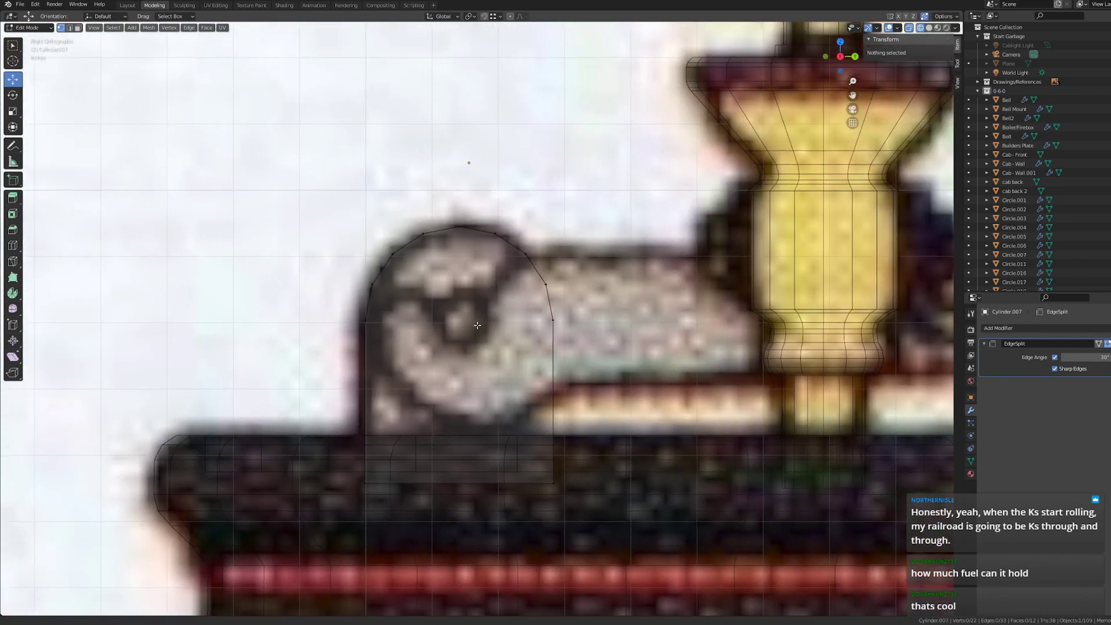
left_click(132, 28)
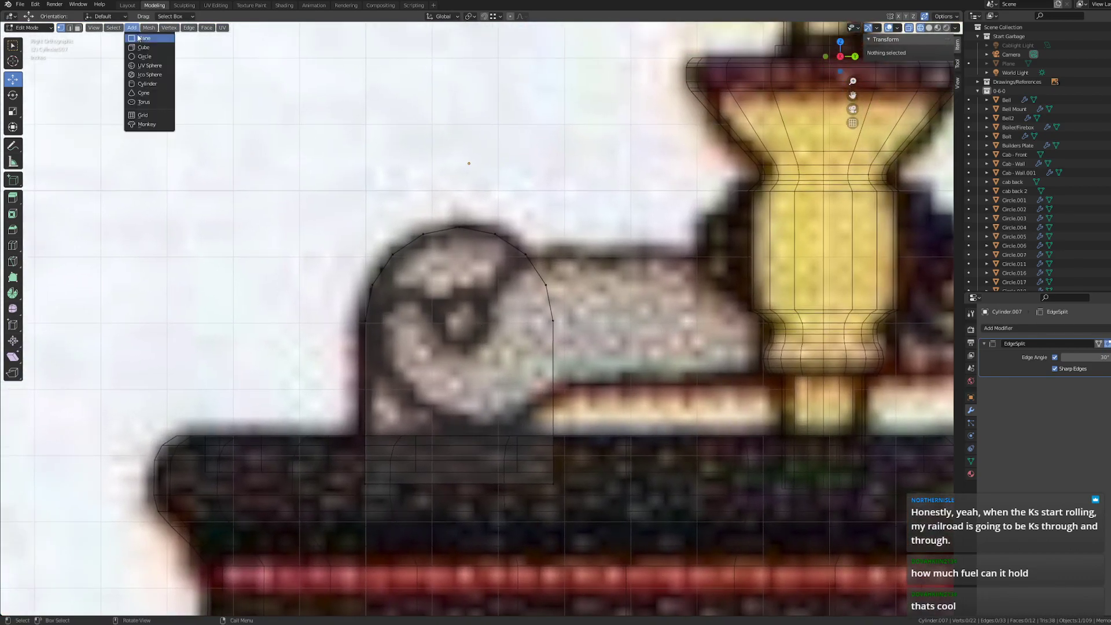
left_click(147, 84)
left_click(117, 498)
type("8")
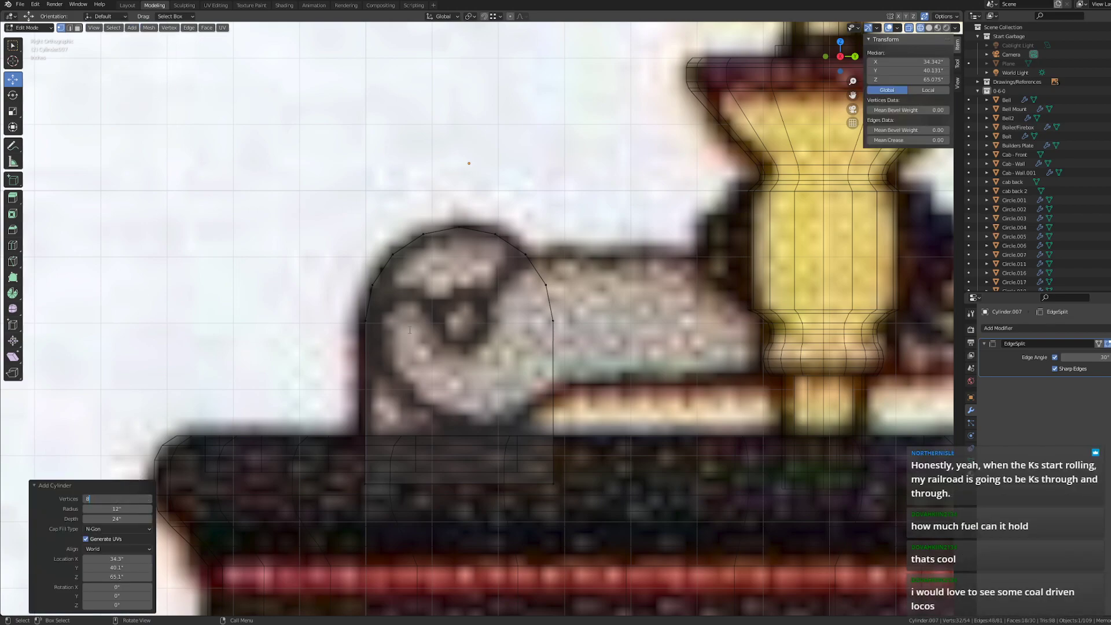
key("Return")
- Set the new cylinder's Y rotation to 90° so its round face points toward the side view
scroll(409, 329, "down", 12)
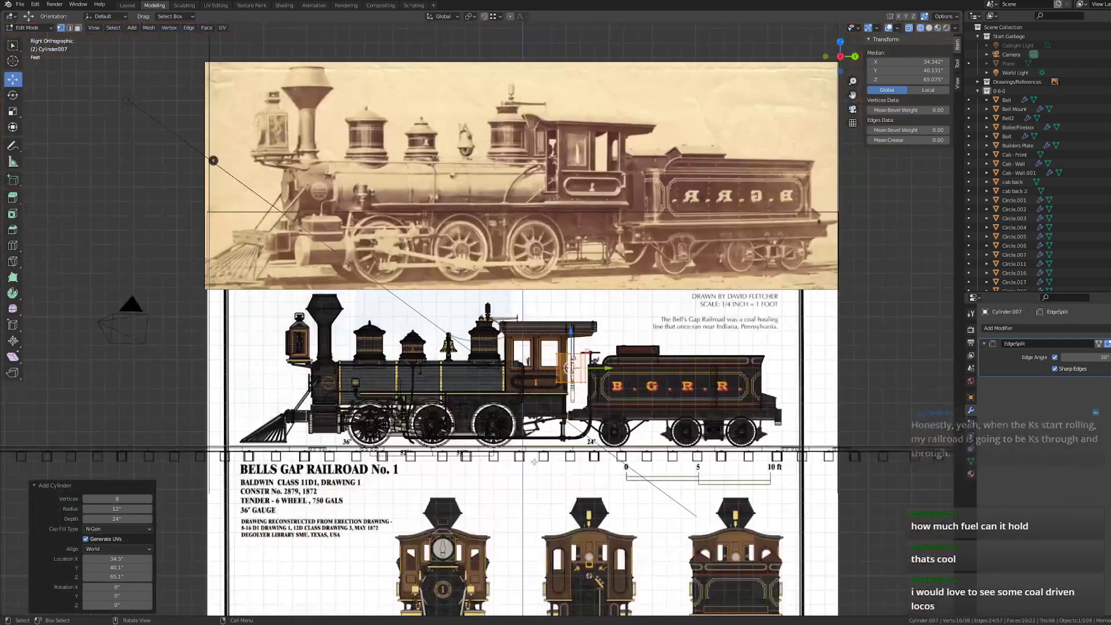
scroll(618, 447, "up", 3)
scroll(618, 447, "up", 1)
left_click(124, 596)
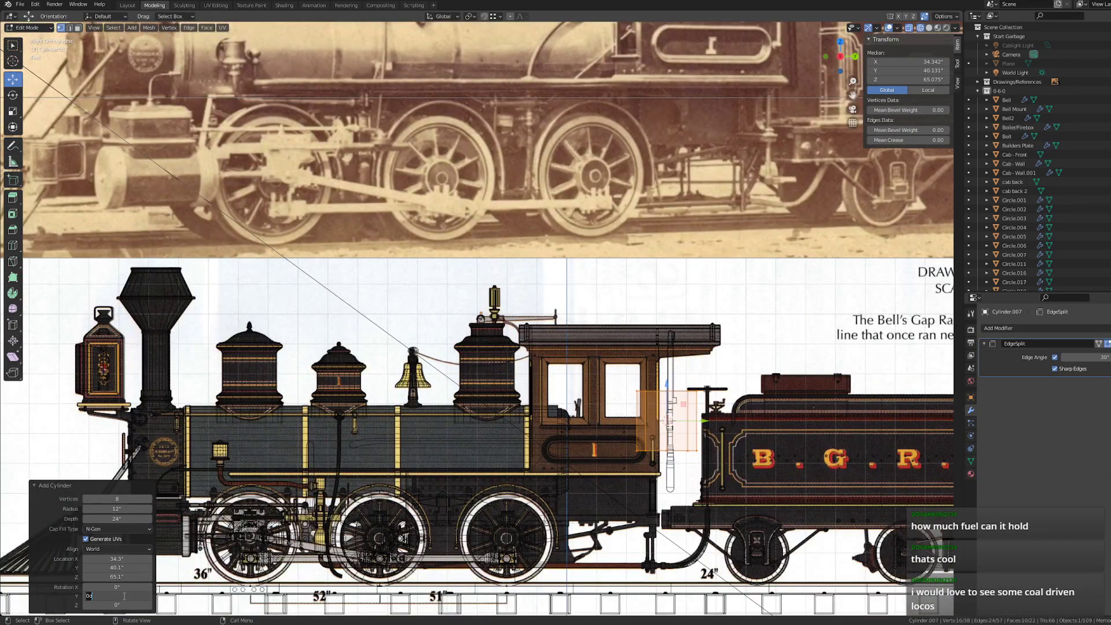
type("90")
key("Return")
- Shrink the cylinder and move it onto the bracket at the rear dome, finishing with a scale of 0.231
key("s")
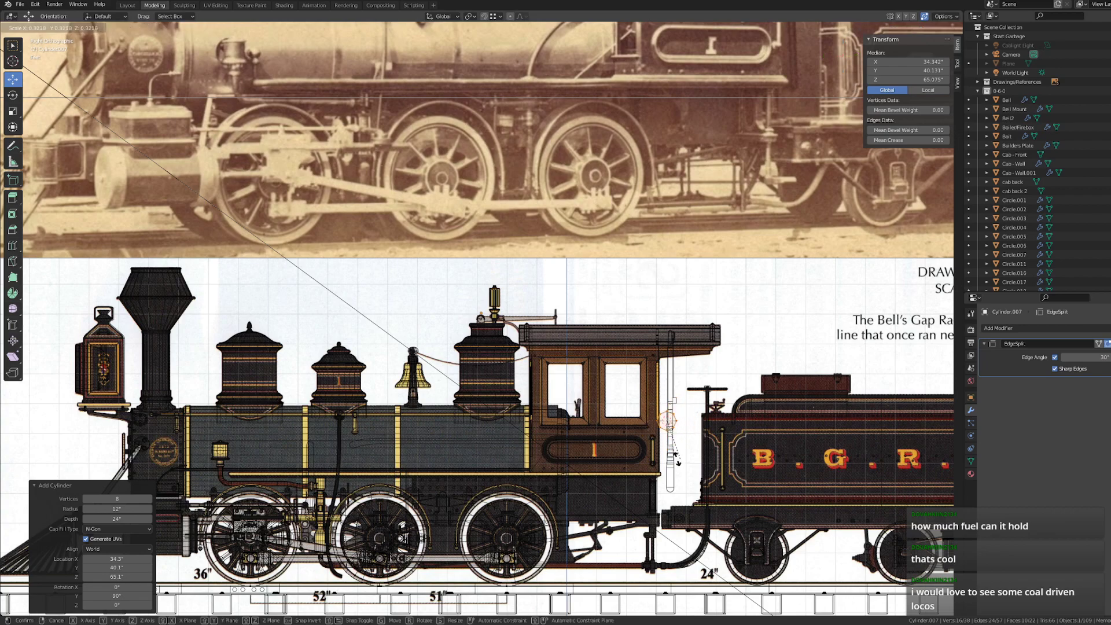
left_click(650, 434)
left_click_drag(679, 421, 499, 302)
key("KP_Decimal")
key("s")
left_click(523, 311)
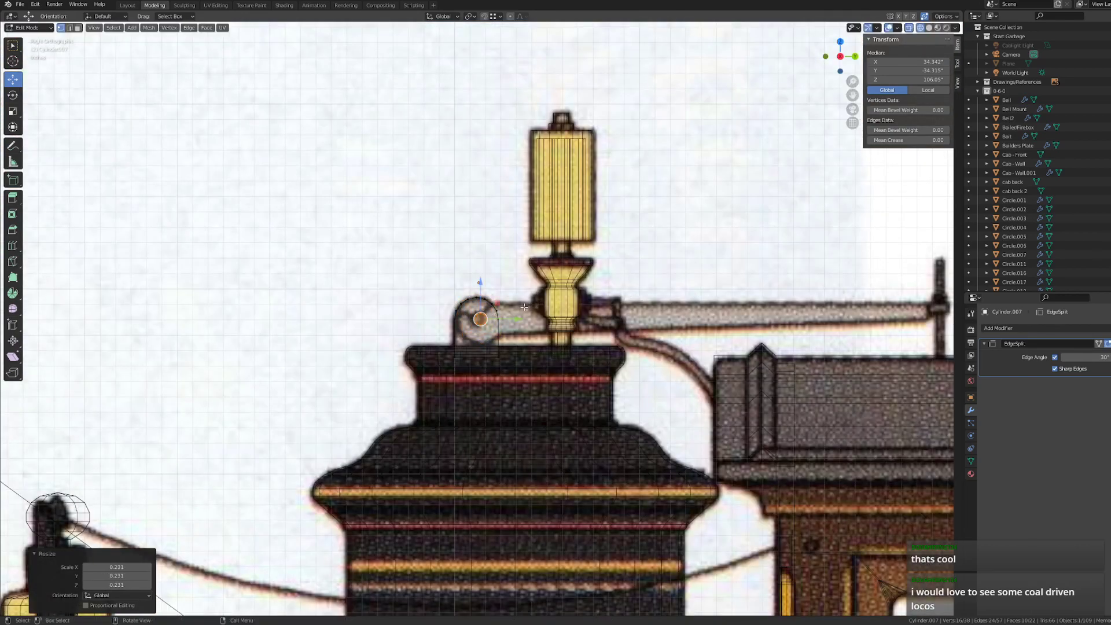
- Centre the small cylinder on the bracket's pivot in the drawing and enlarge it slightly to match
key("KP_Decimal")
scroll(481, 319, "up", 6)
left_click_drag(488, 319, 443, 318)
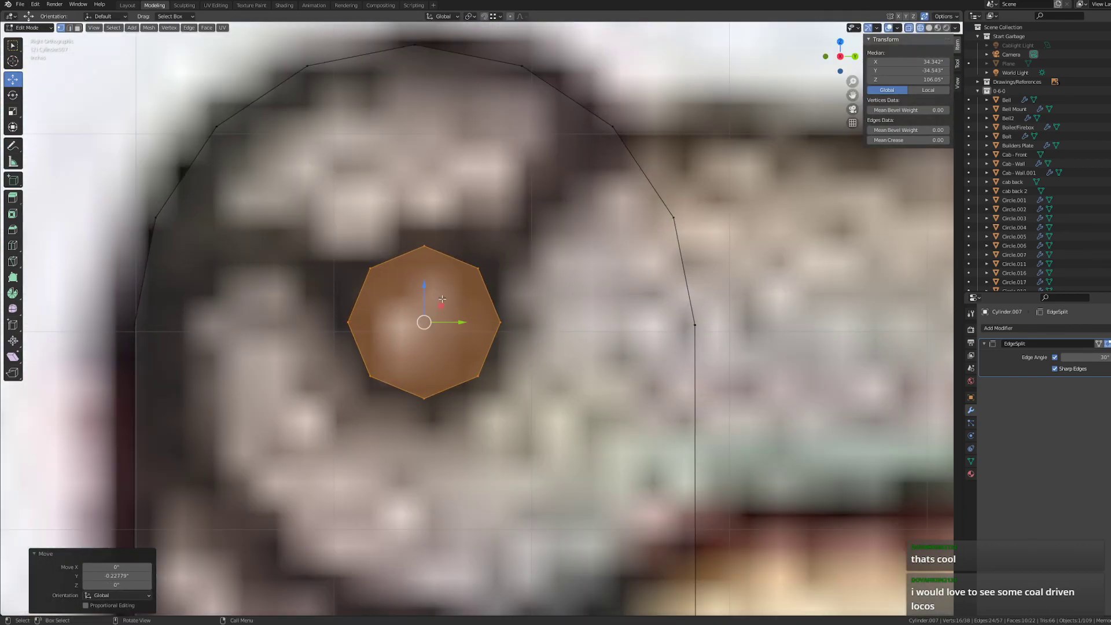
key("s")
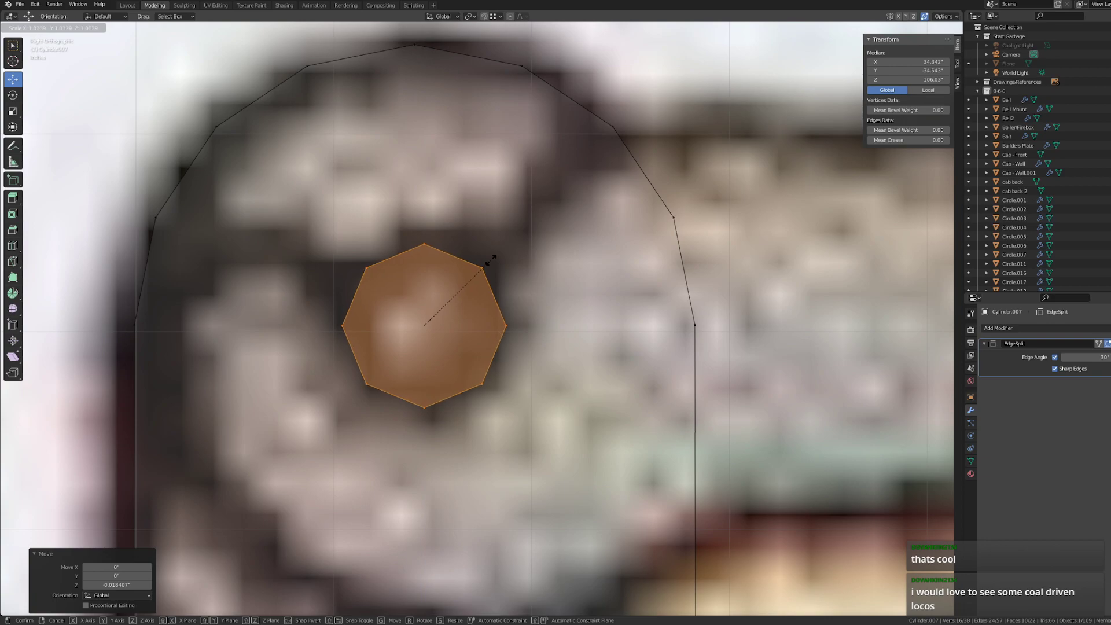
left_click(430, 296)
left_click_drag(428, 295, 428, 289)
key("e")
right_click(925, 177)
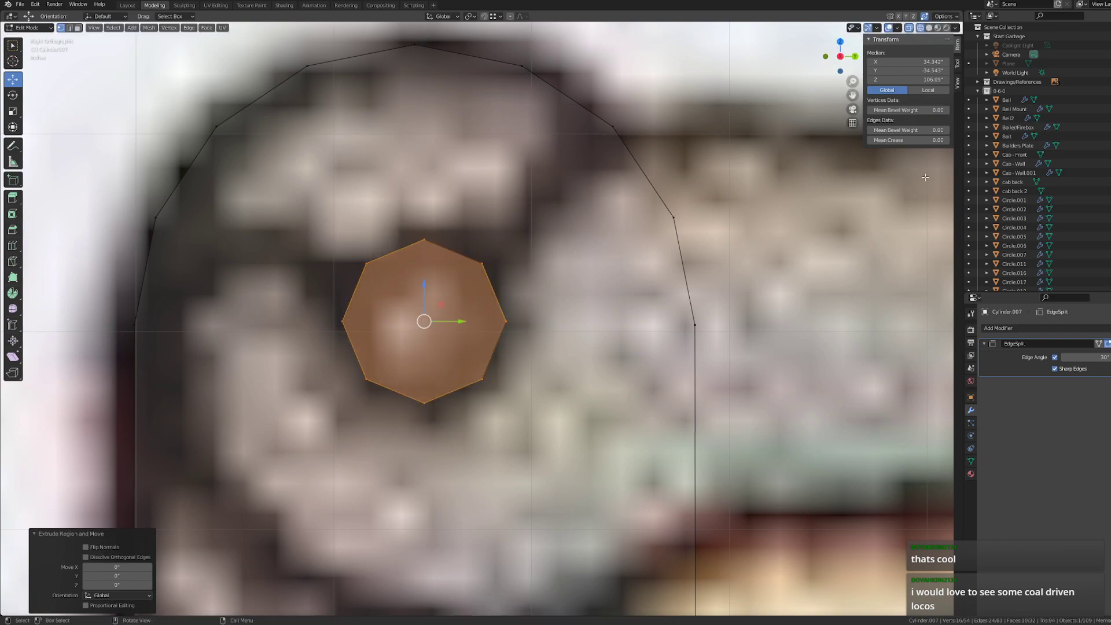
key("a")
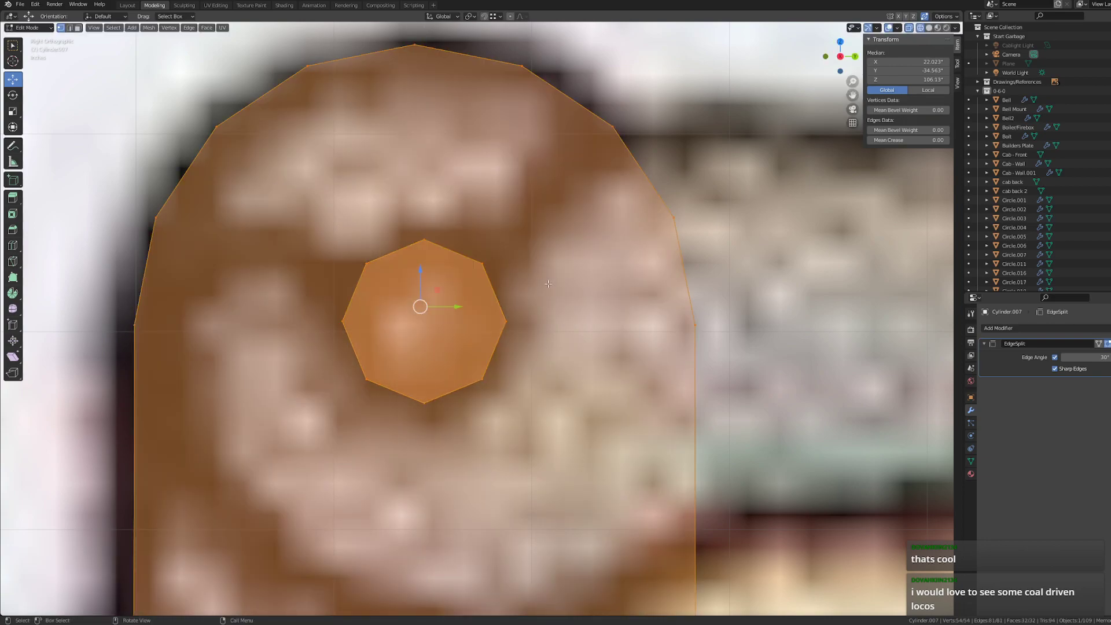
- Select only the pivot cylinder and rotate it about 19° in the side view
key("alt+a")
left_click_drag(315, 218, 534, 431)
key("r")
right_click(602, 161)
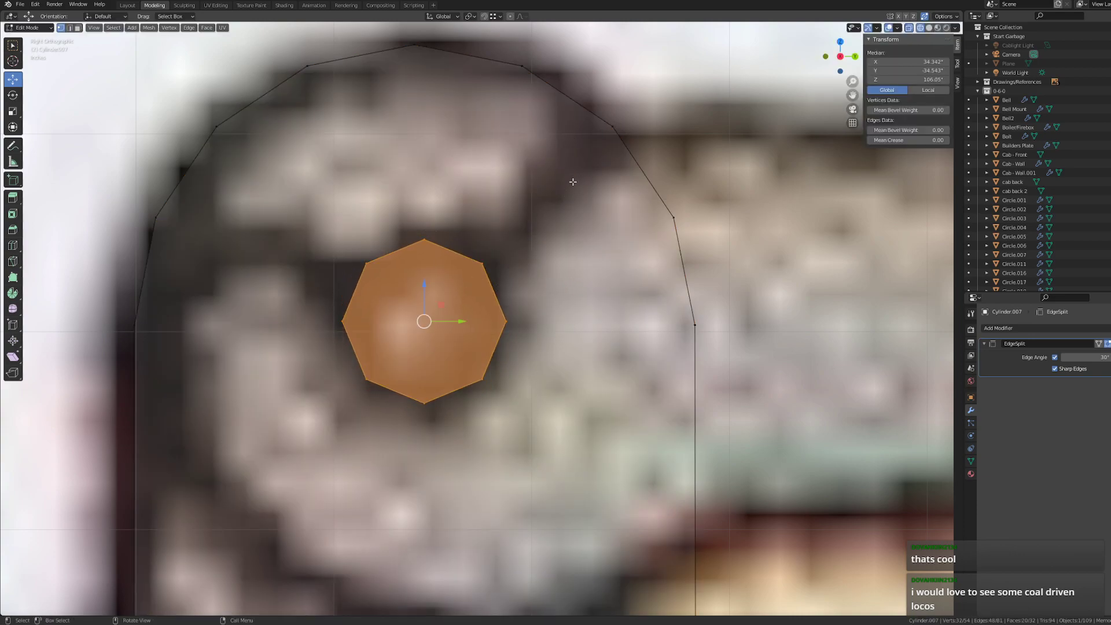
key("r")
left_click(765, 323)
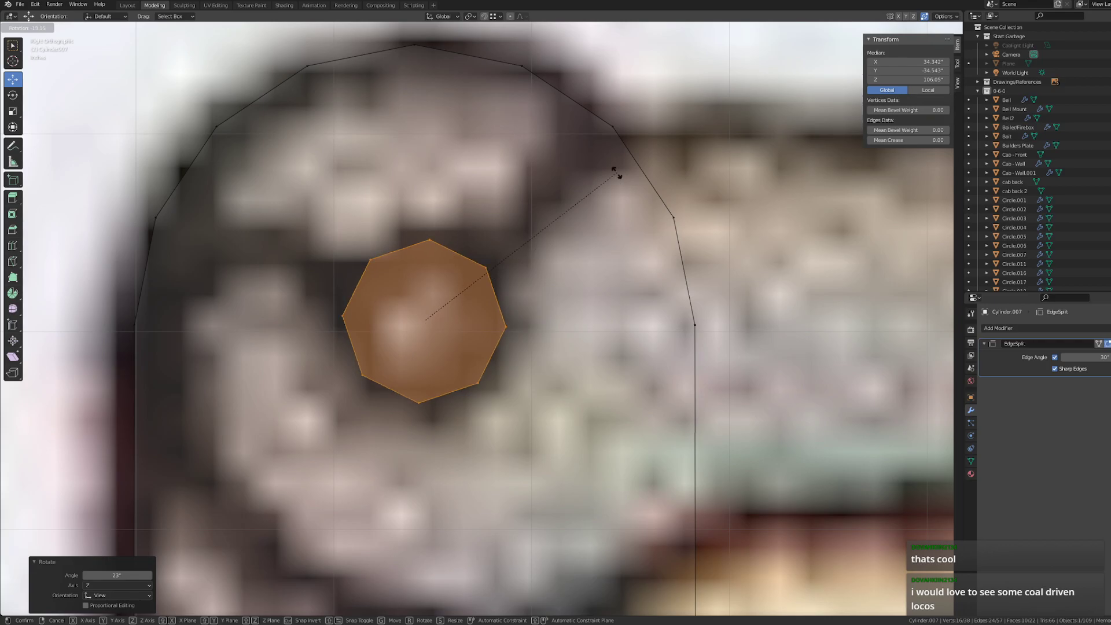
- Move the pivot cylinder about 30.27" along negative X so it sits inside the bracket on the dome
scroll(766, 302, "down", 5)
middle_click_drag(505, 313, 521, 324, "shift")
middle_click_drag(520, 324, 449, 307)
scroll(561, 338, "down", 12)
scroll(561, 338, "down", 1)
scroll(449, 308, "up", 8)
middle_click_drag(289, 216, 351, 230)
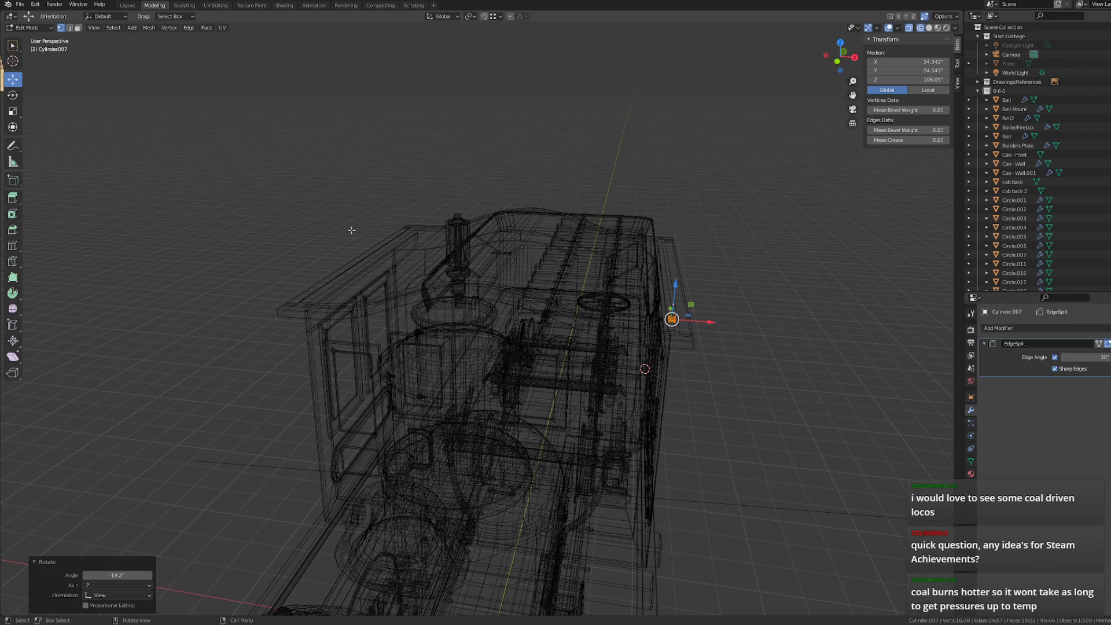
mouse_move(593, 330)
middle_mouse_down()
mouse_move(553, 347)
mouse_move(576, 325)
middle_mouse_up()
middle_click_drag(643, 313, 643, 318)
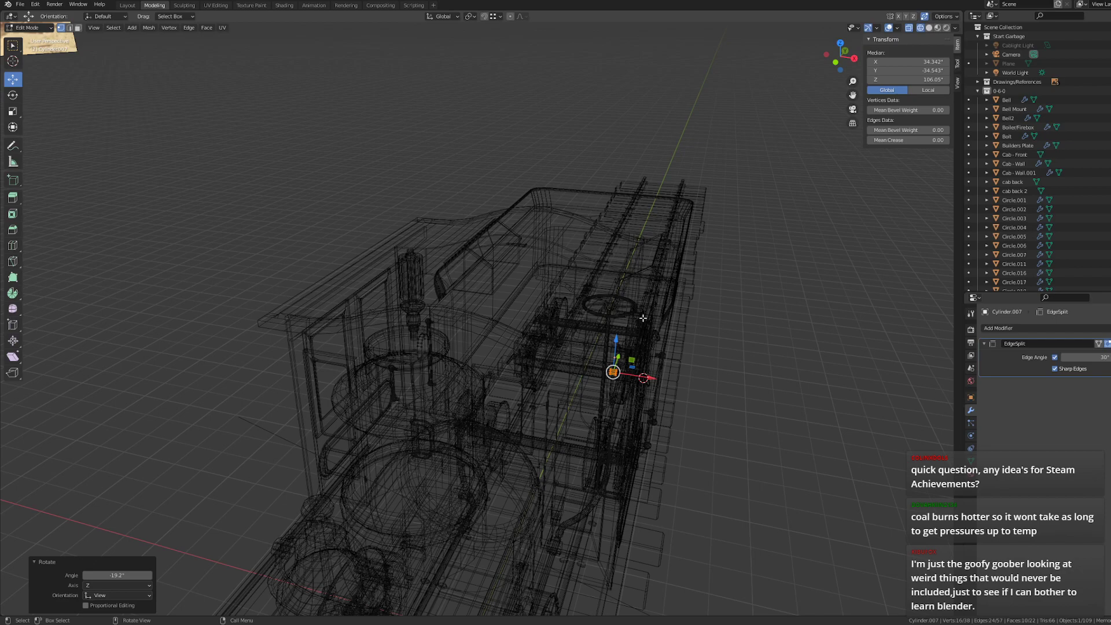
scroll(663, 322, "up", 5)
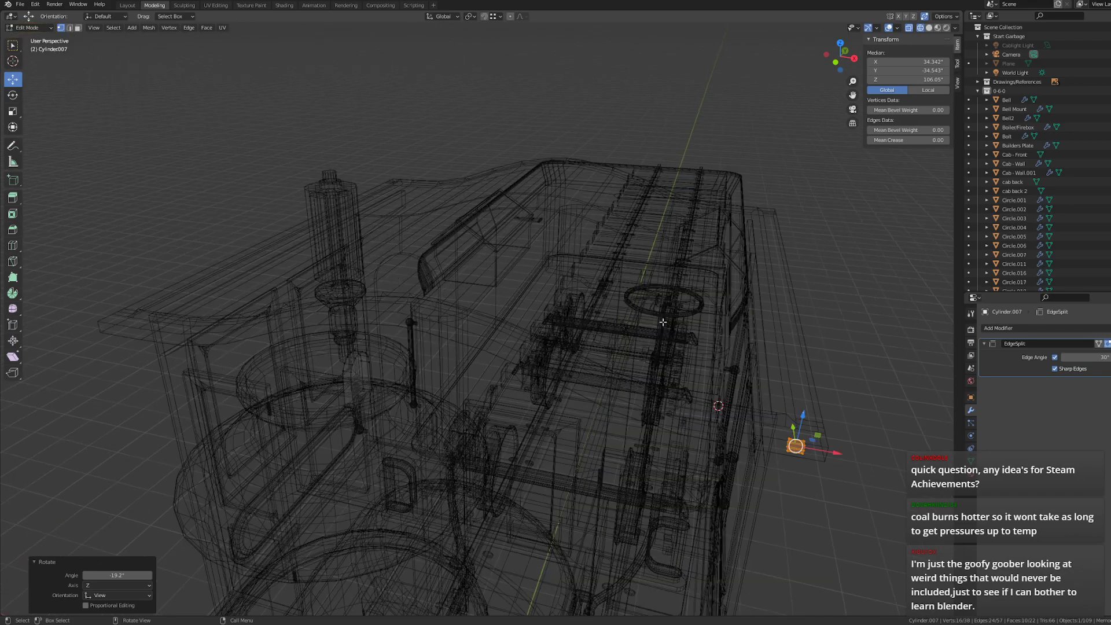
key("g")
key("x")
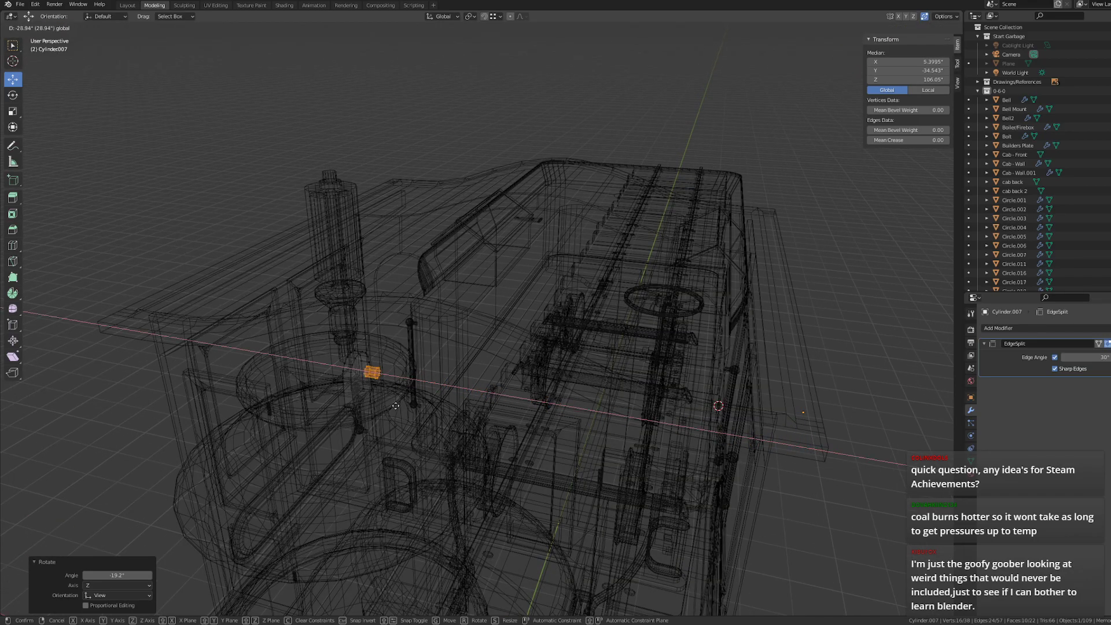
left_click(385, 431)
- Show the model in solid shading and lengthen the pin along X by a factor of about 1.7, through both bracket faces
mouse_move(385, 431)
middle_mouse_down()
mouse_move(449, 390)
mouse_move(581, 383)
middle_mouse_up()
key("z")
left_click(659, 380)
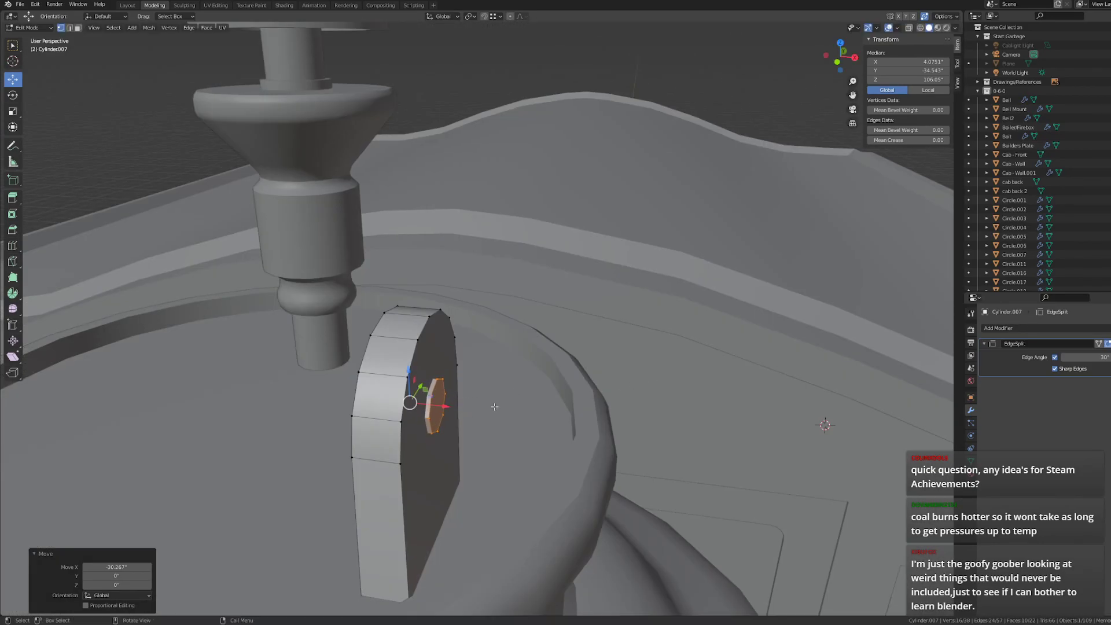
key("s")
key("x")
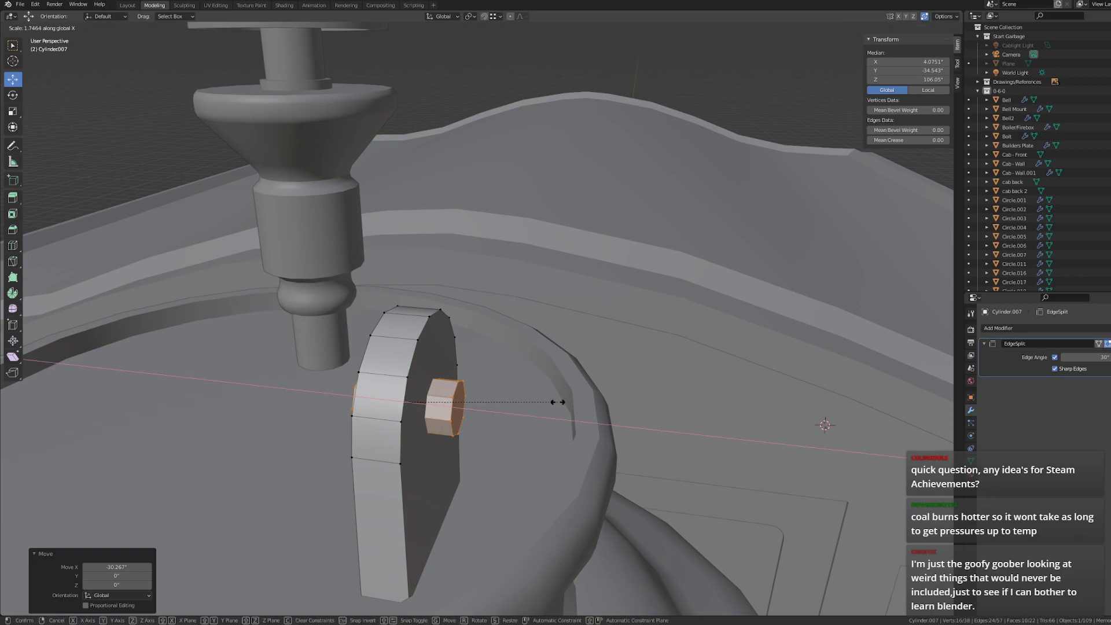
left_click(552, 401)
- Shift the pin about 0.019" along X so it protrudes evenly on both sides of the bracket
middle_click_drag(552, 401, 578, 405)
key("g")
key("x")
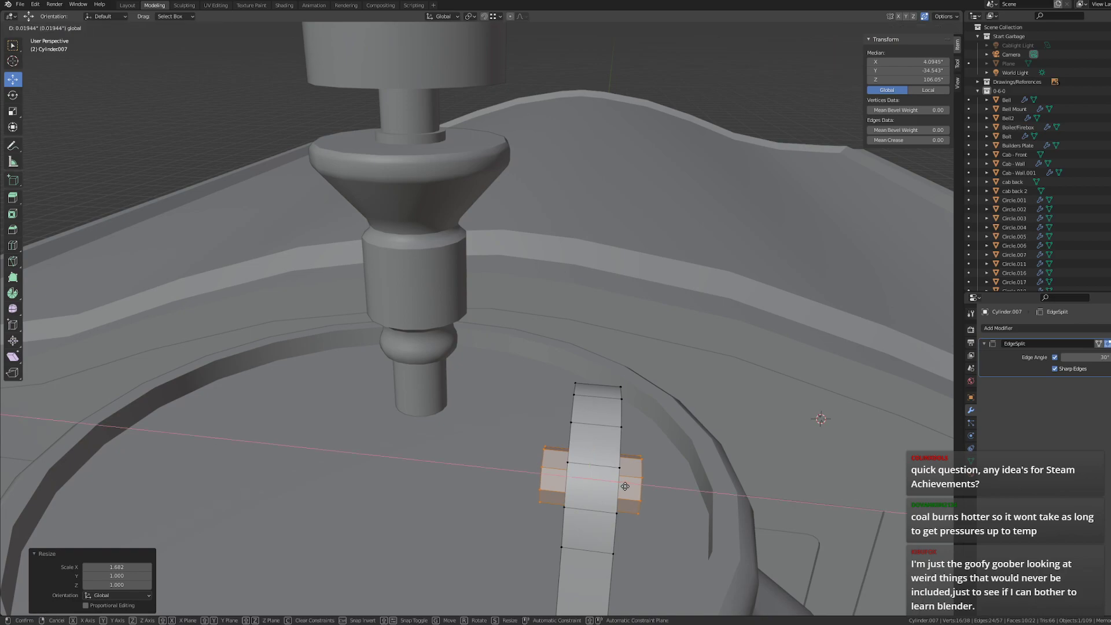
left_click(665, 431)
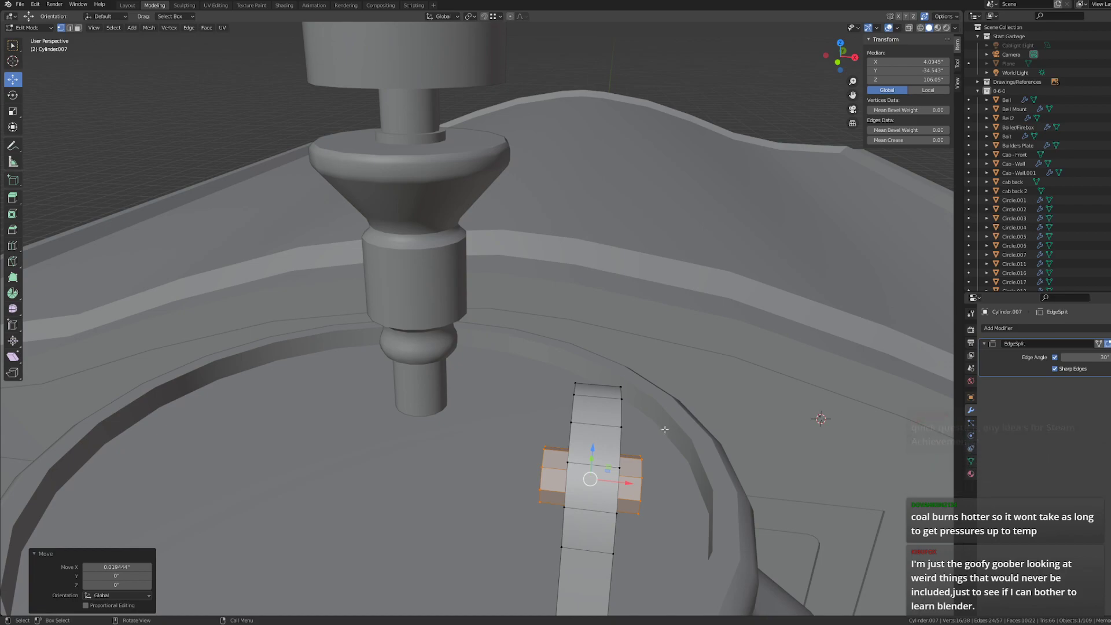
- Examine the bracket and its pin on top of the rear dome in perspective
scroll(655, 466, "down", 8)
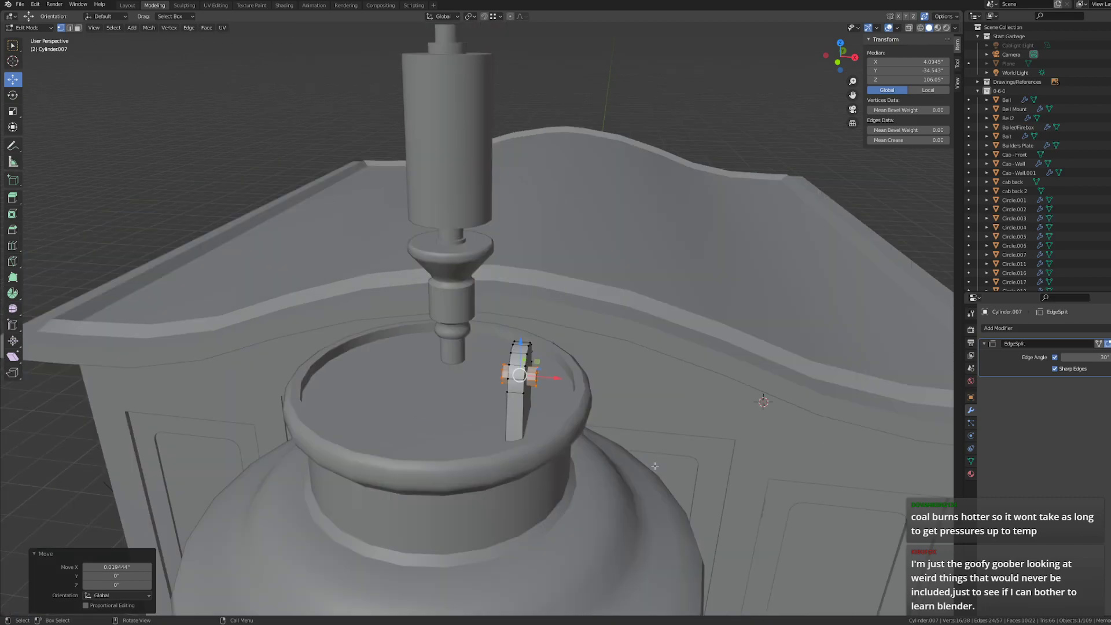
middle_click_drag(613, 462, 590, 460)
key("Tab")
key("Tab")
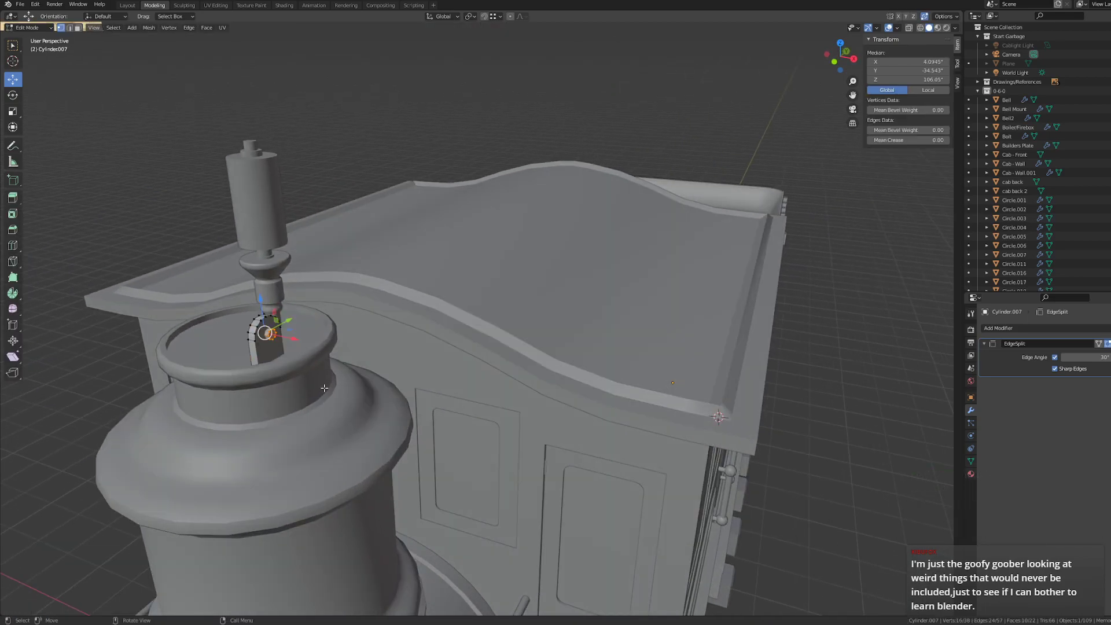
scroll(277, 389, "up", 4)
scroll(263, 388, "down", 1)
middle_click_drag(255, 389, 259, 389)
scroll(260, 389, "up", 5)
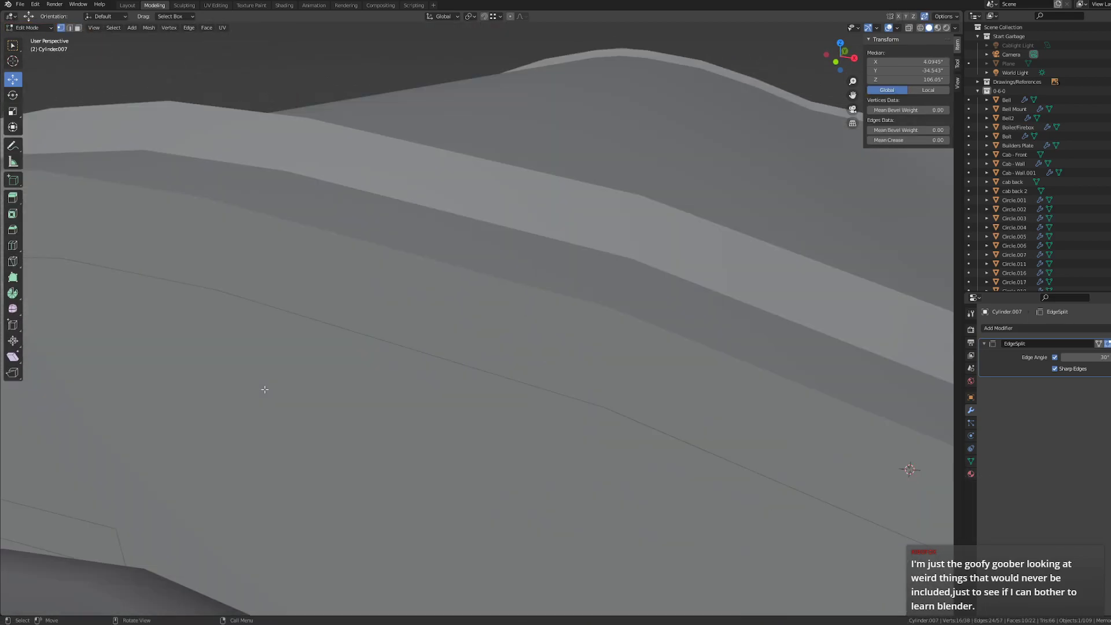
scroll(266, 390, "down", 5)
- Try smooth and flat shading on the whole bracket object in Object Mode
right_click(292, 393)
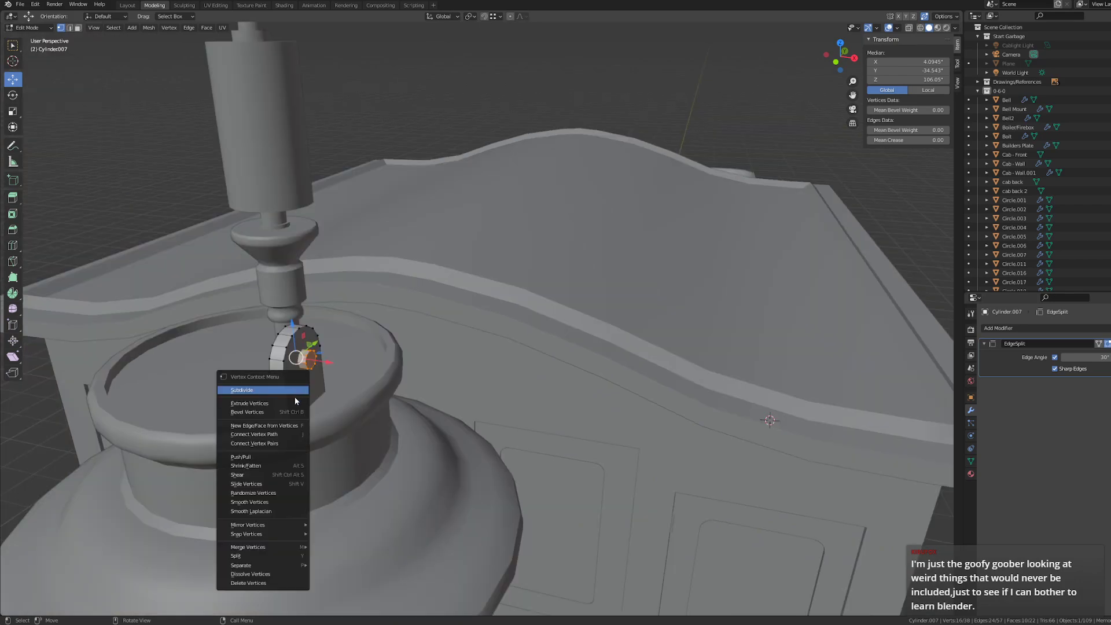
key("Escape")
key("Tab")
right_click(293, 361)
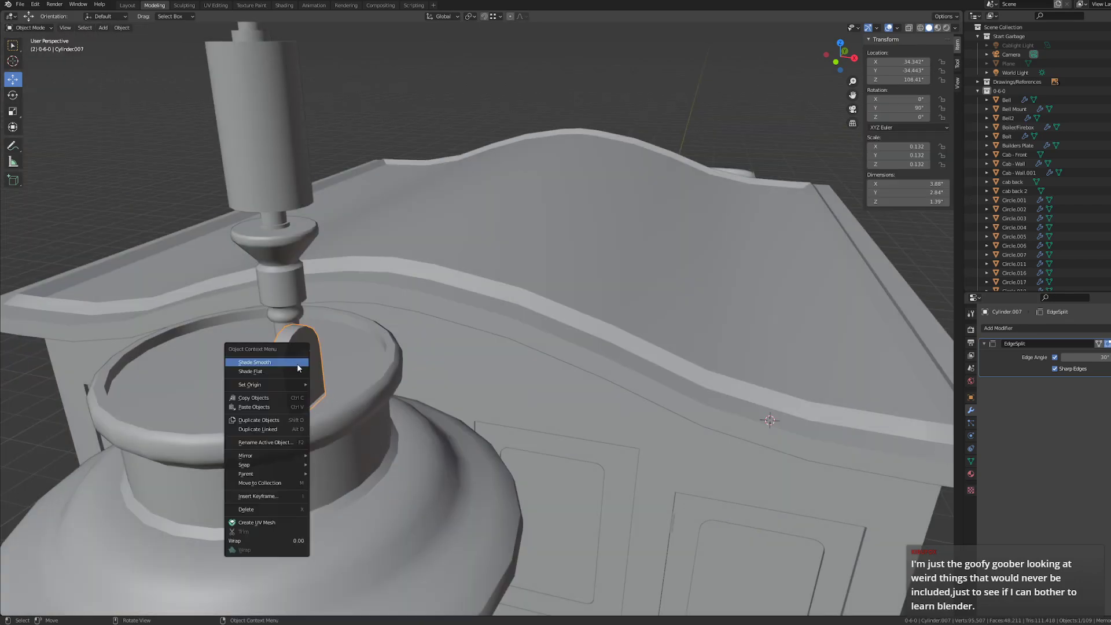
left_click(291, 364)
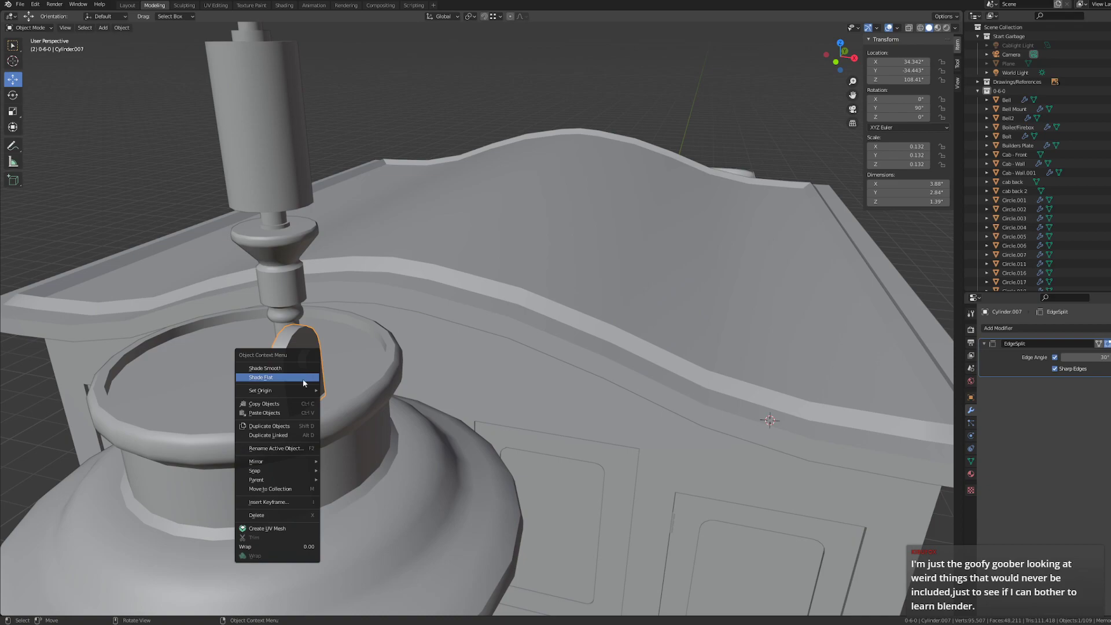
left_click(272, 377)
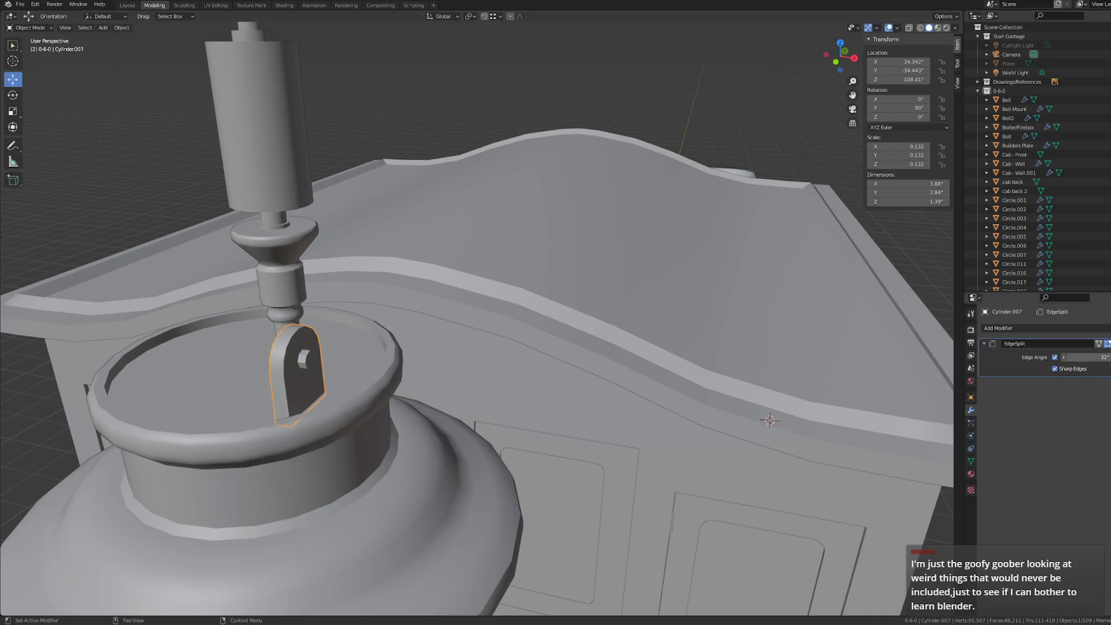
- Set the bracket's EdgeSplit modifier edge angle to 85°
left_click_drag(1083, 357, 1097, 357)
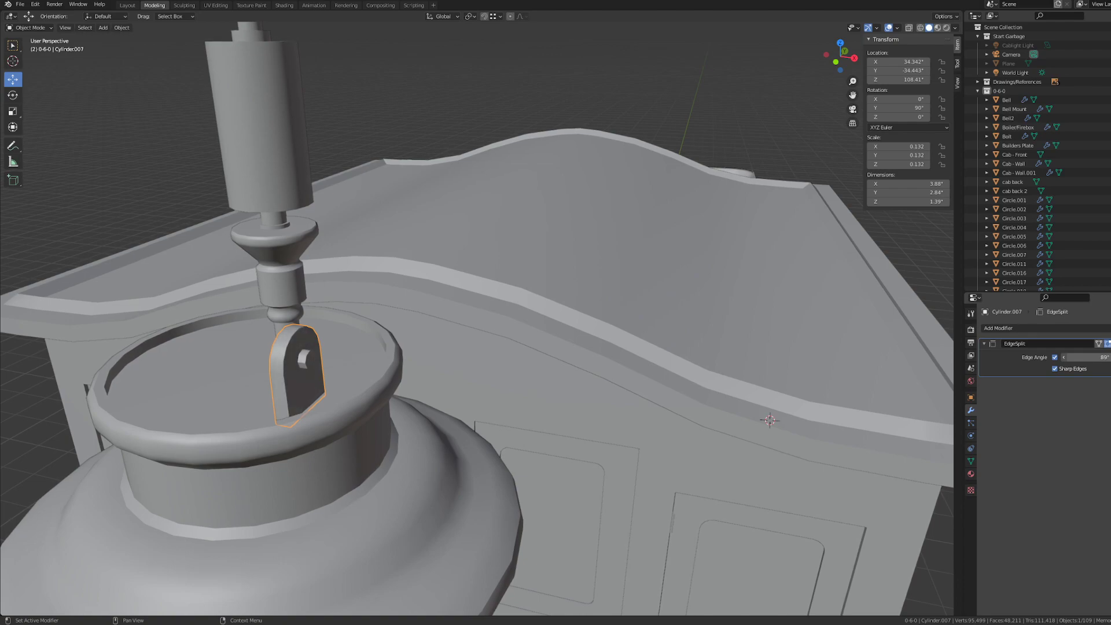
left_click(1097, 357)
type("85")
key("Return")
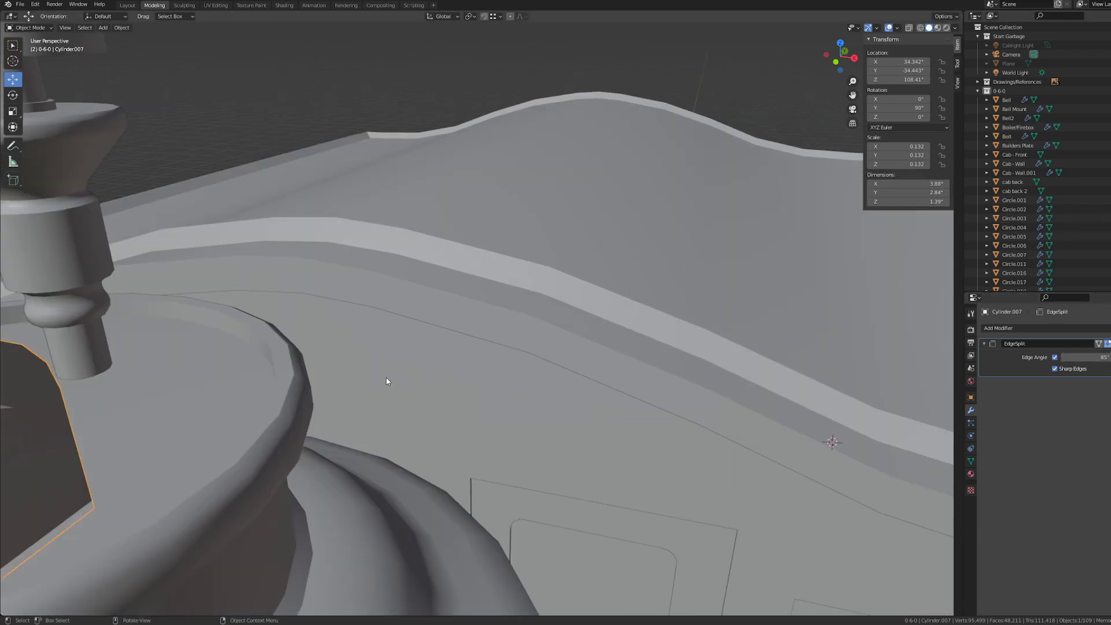
- Select the whole pin within the bracket mesh and scale it to 0.977
scroll(397, 382, "up", 3)
middle_click_drag(397, 379, 398, 376)
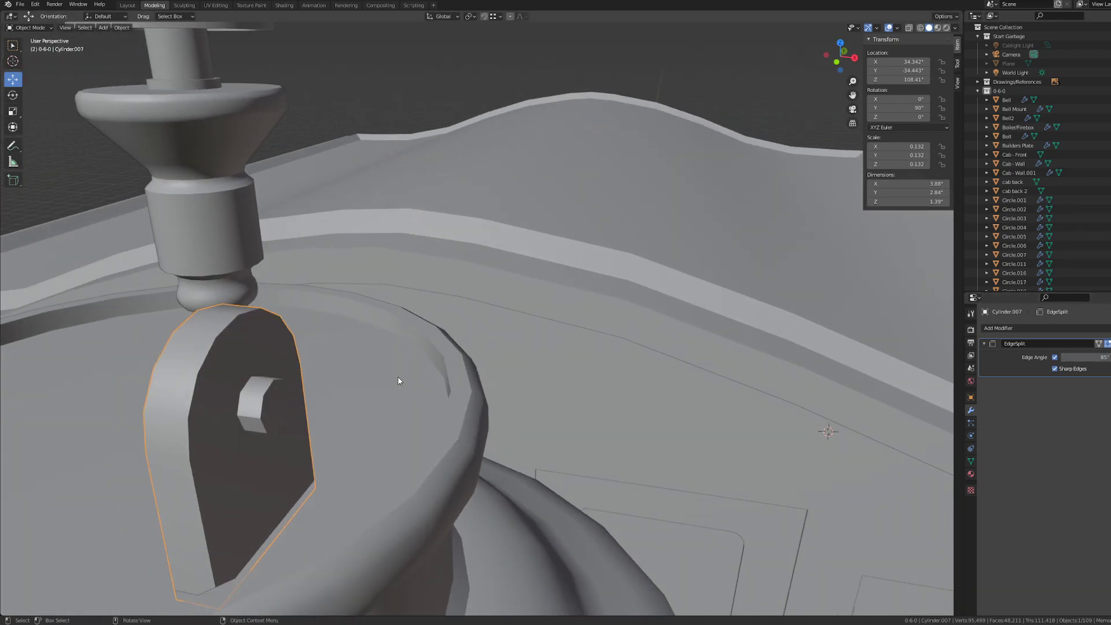
left_click(268, 410)
key("Tab")
key("Tab")
left_click(257, 411)
key("Tab")
key("l")
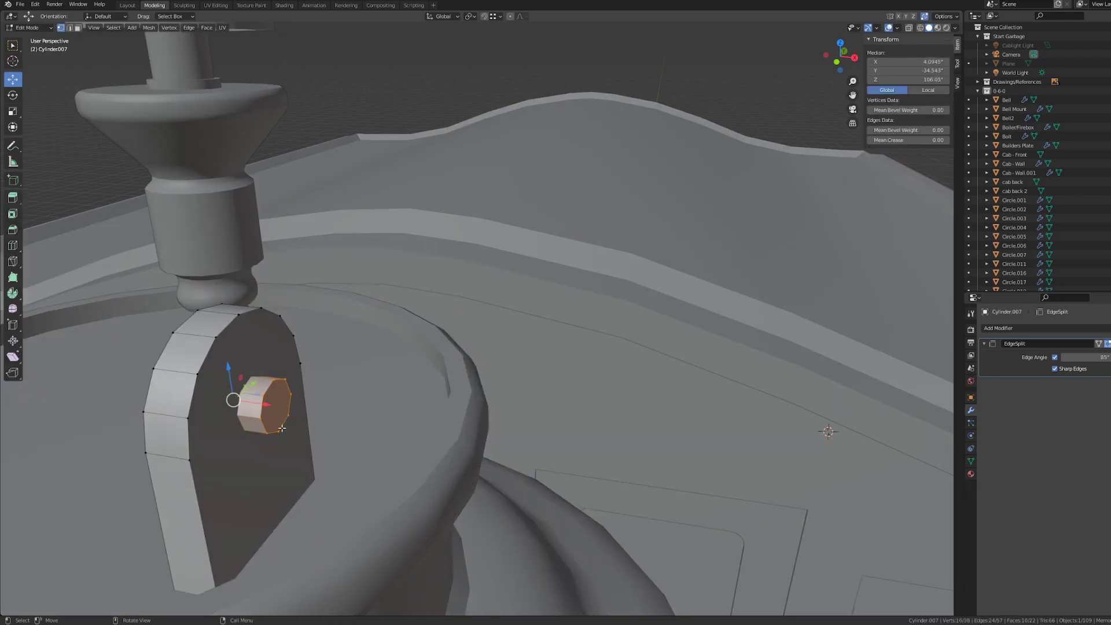
key("s")
left_click(445, 406)
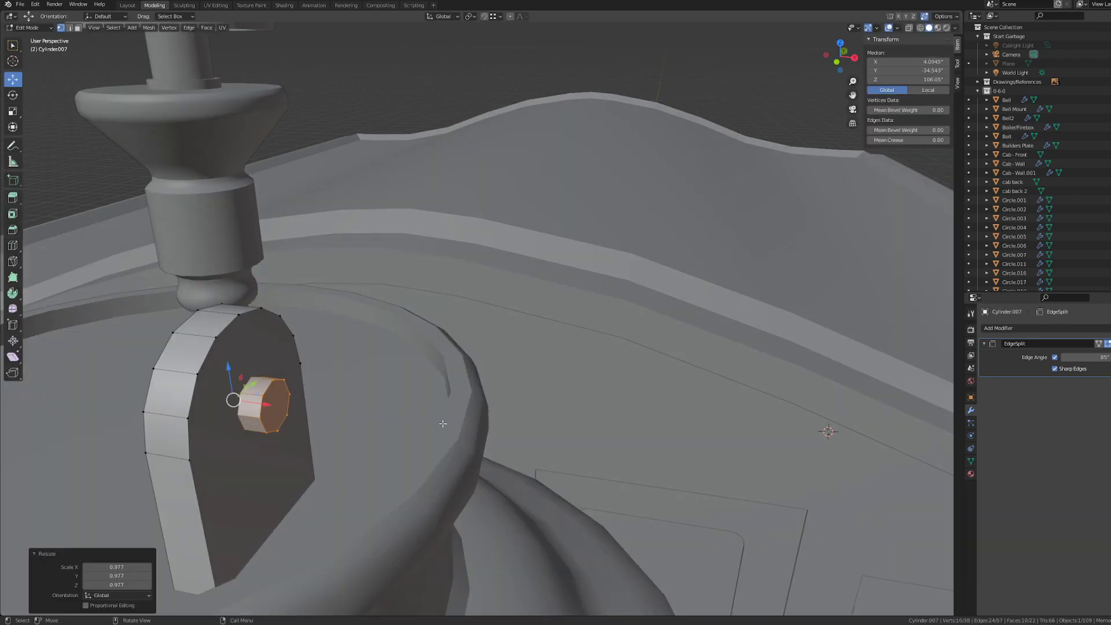
- Rotate the pin about 26.7° in the right orthographic view so its octagon's flat sides are horizontal and vertical
left_click(854, 57)
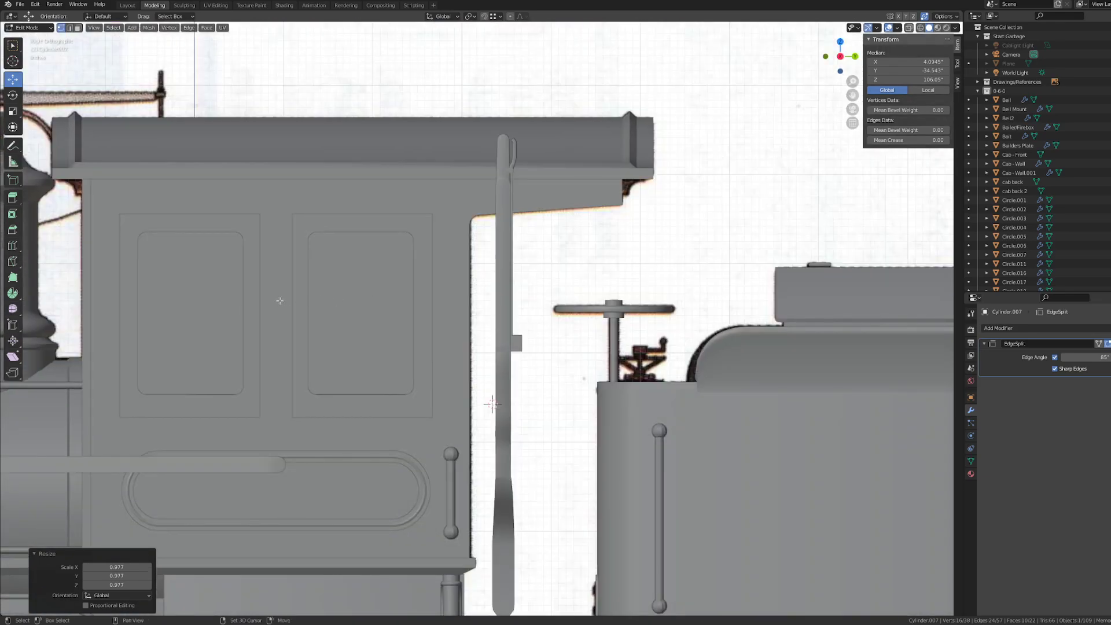
scroll(348, 298, "up", 5)
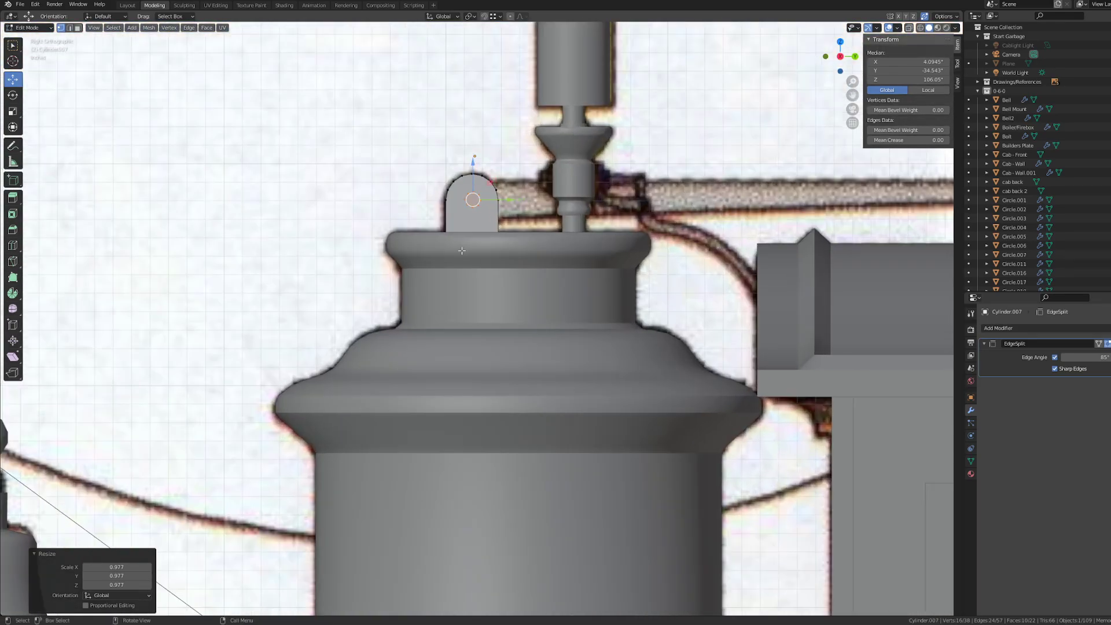
middle_click_drag(406, 215, 425, 335, "shift")
scroll(408, 340, "up", 12)
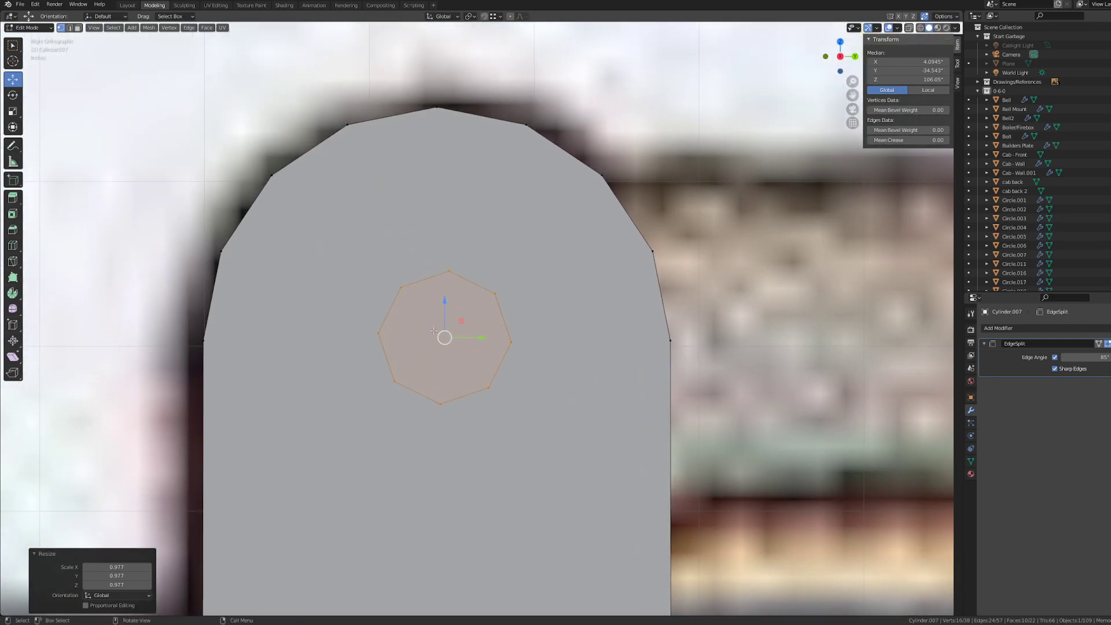
scroll(425, 335, "up", 3)
key("r")
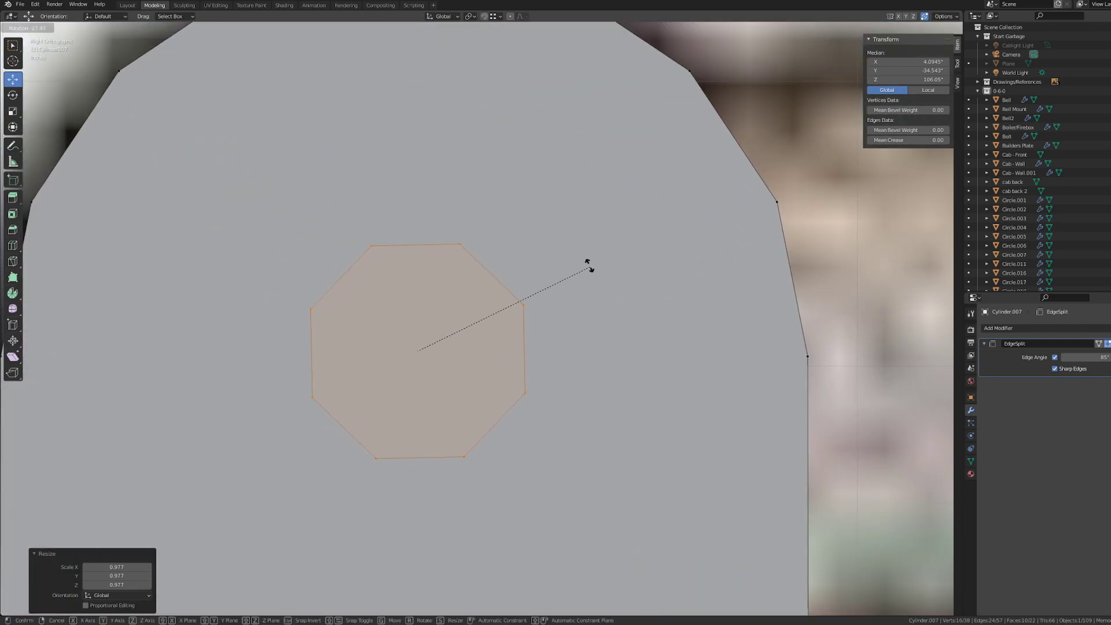
left_click(600, 265)
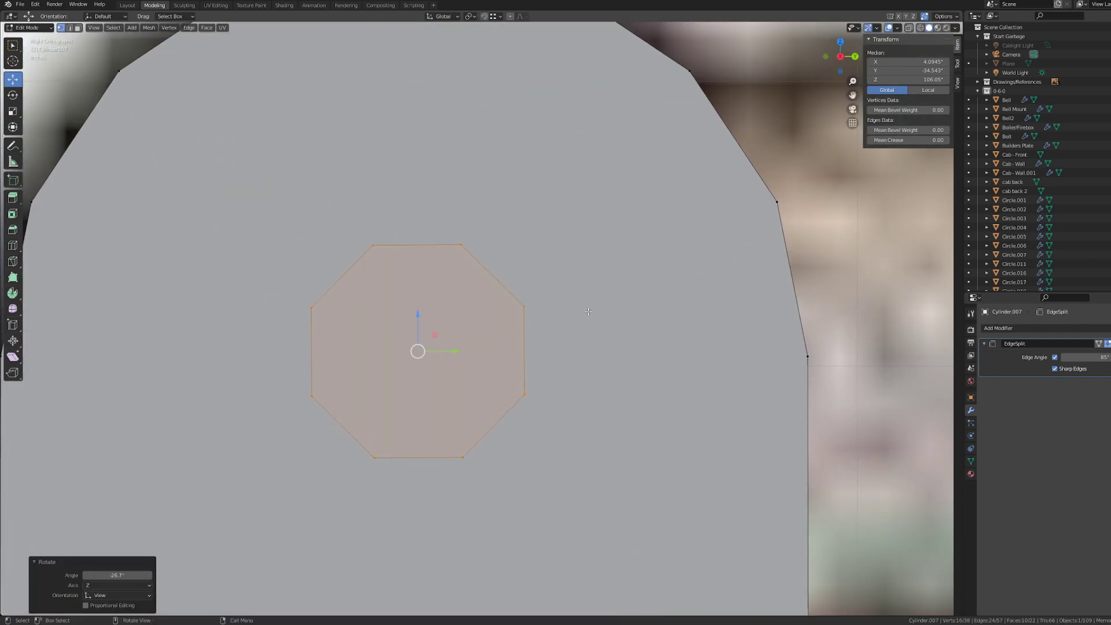
- Leave Edit Mode and inspect the bracket and its pin on the dome against the locomotive reference photo
middle_click_drag(583, 311, 610, 317)
scroll(611, 320, "down", 9)
middle_click_drag(644, 445, 597, 452, "shift")
middle_click_drag(597, 452, 613, 454)
left_click(490, 320)
middle_click_drag(501, 375, 429, 381)
key("Tab")
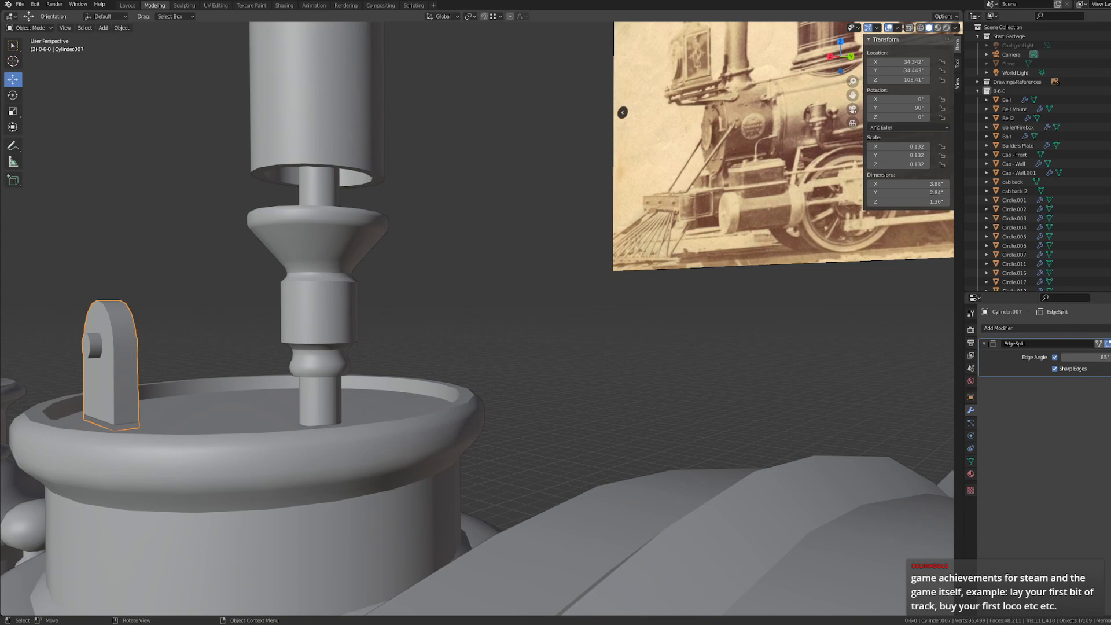
middle_click_drag(104, 371, 121, 370)
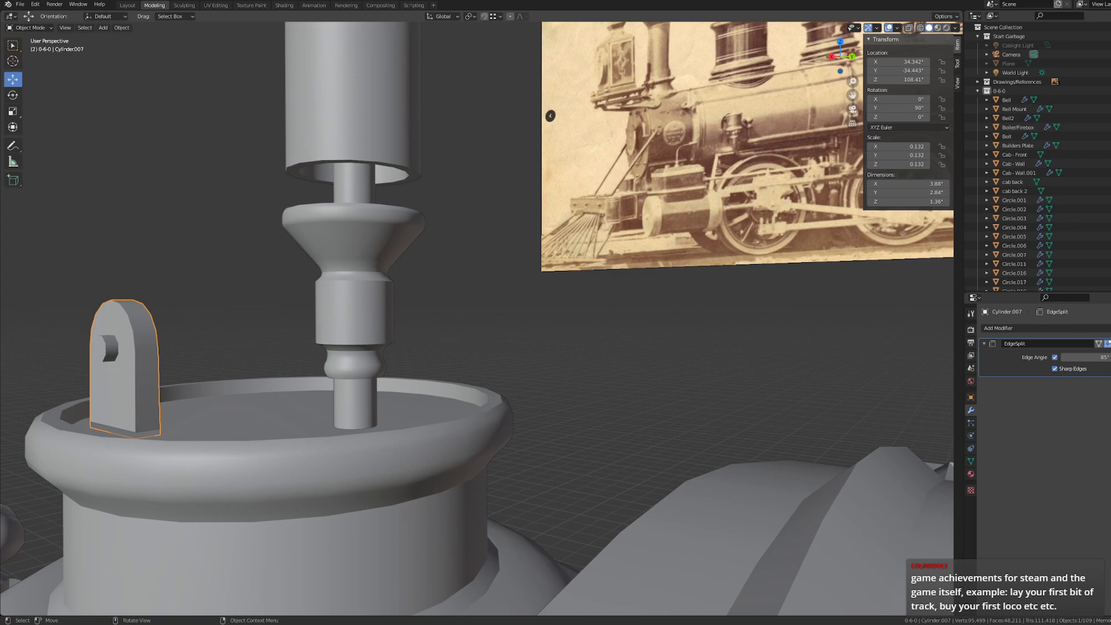
middle_click_drag(614, 272, 520, 397)
scroll(521, 401, "down", 5)
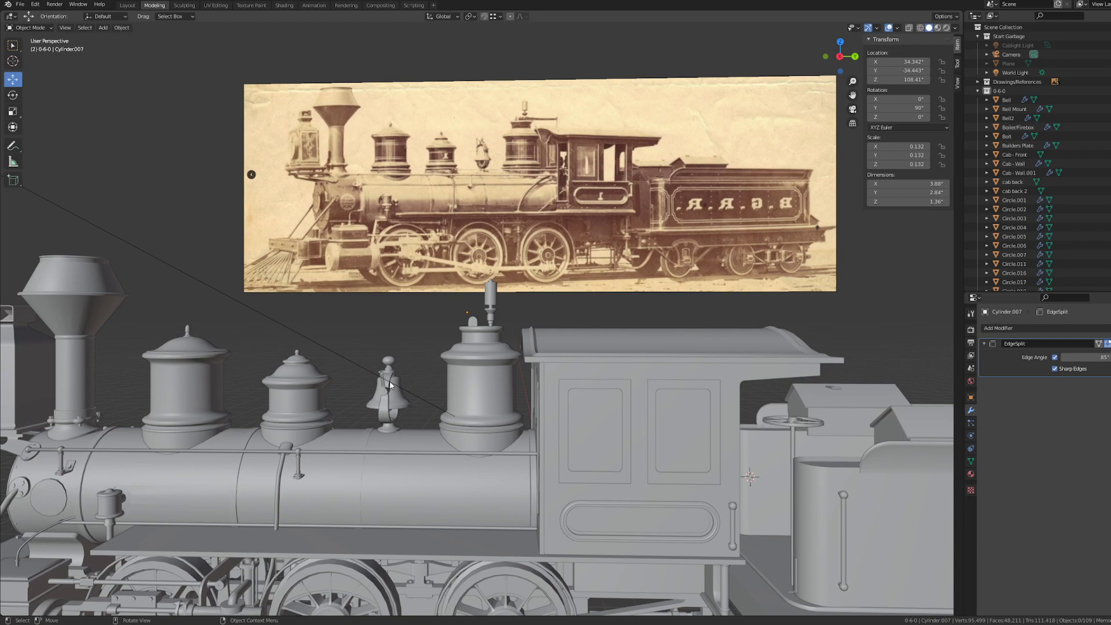
scroll(480, 405, "up", 8)
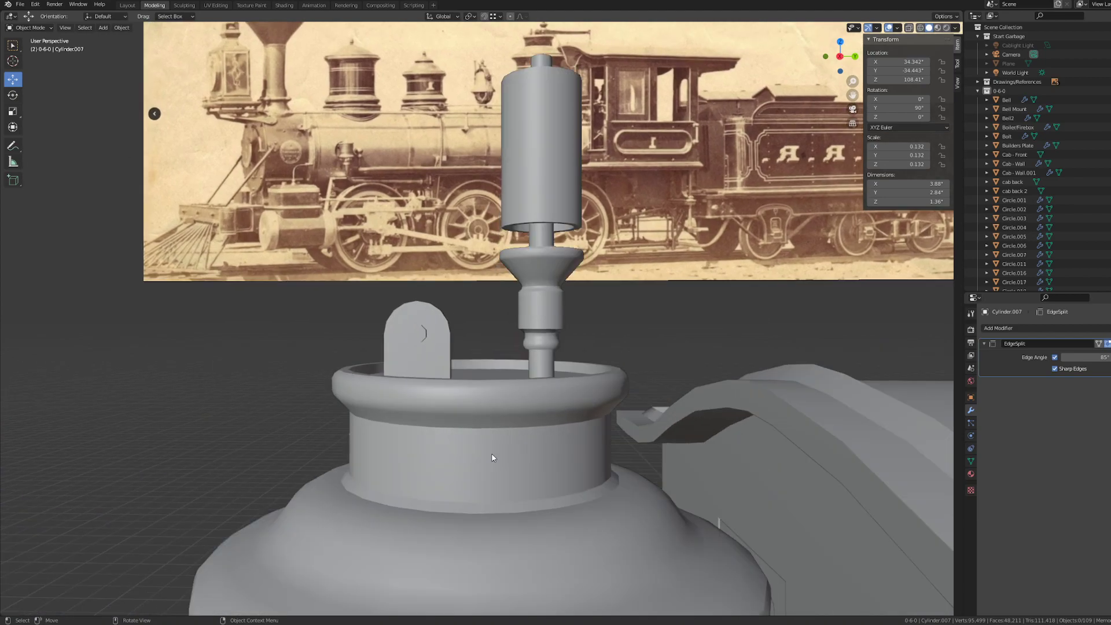
mouse_move(493, 457)
middle_mouse_down()
mouse_move(406, 473)
mouse_move(510, 457)
middle_mouse_up()
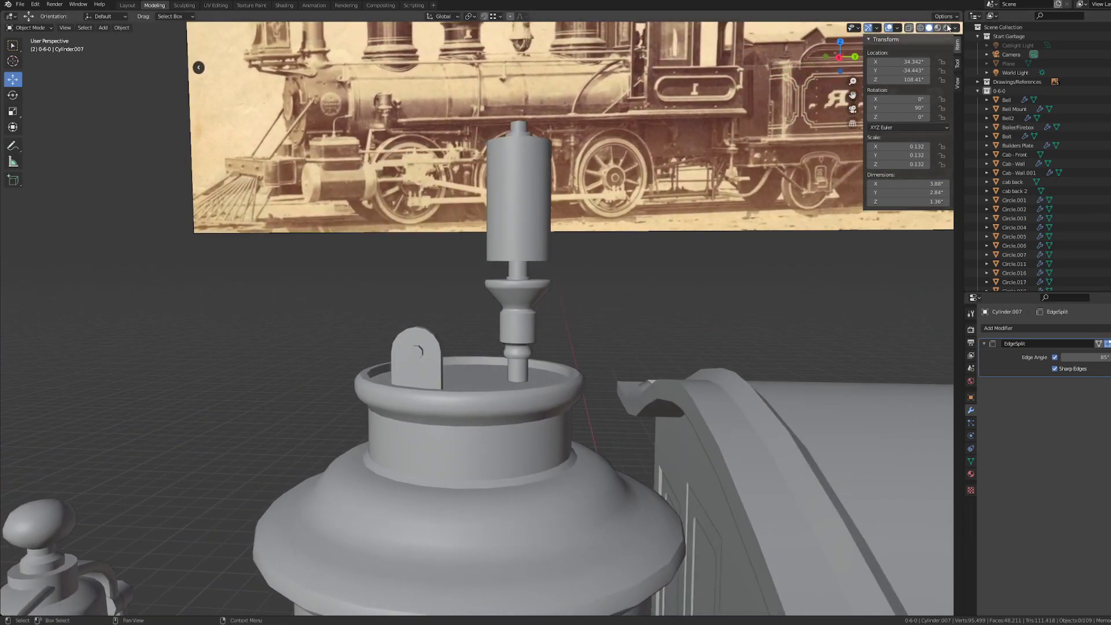
- Examine the whistle lever on the side drawing in the right orthographic view with wireframe shading, from its pivot to its cab end
left_click(838, 57)
scroll(596, 271, "up", 4)
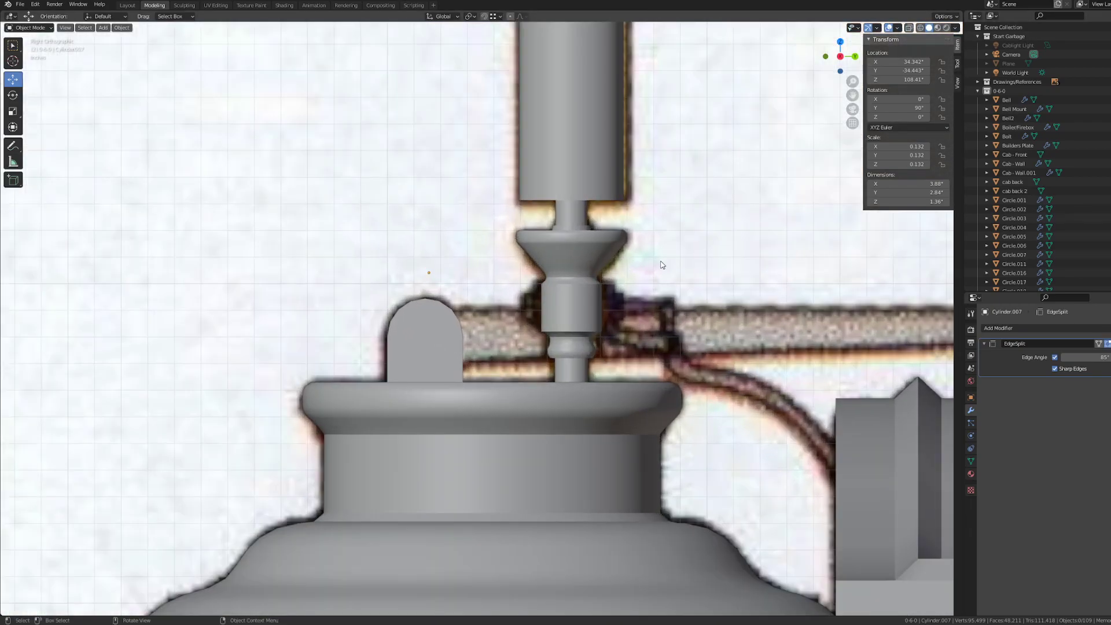
key("shift+z")
scroll(503, 385, "up", 4)
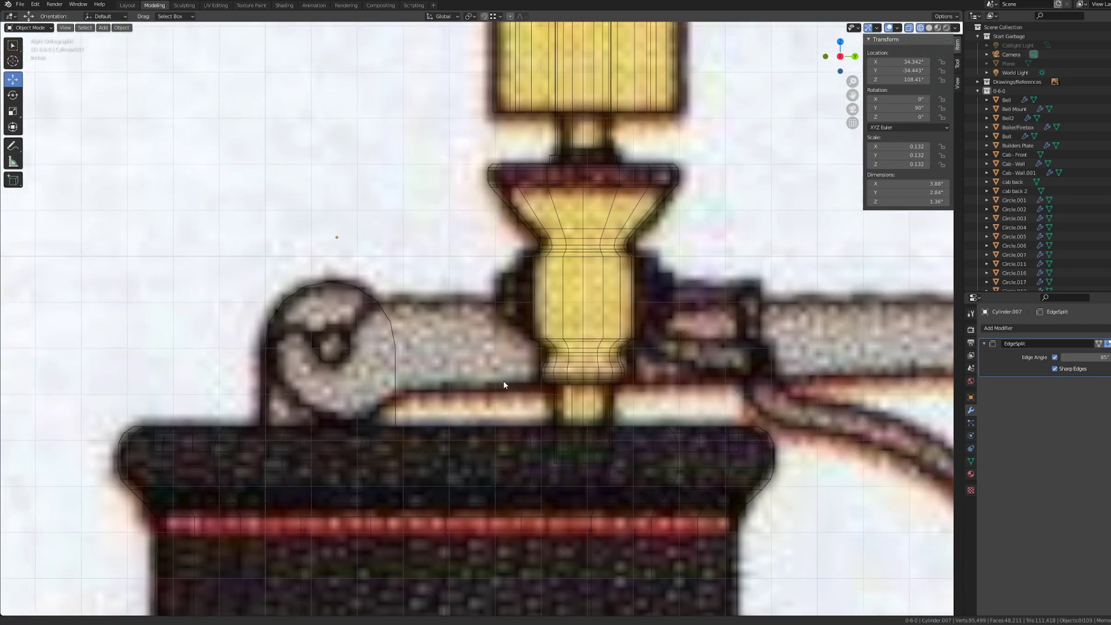
scroll(504, 385, "down", 4)
middle_click_drag(417, 375, 321, 367, "shift")
middle_click_drag(589, 384, 428, 341, "shift")
scroll(402, 380, "down", 2)
scroll(402, 380, "down", 1)
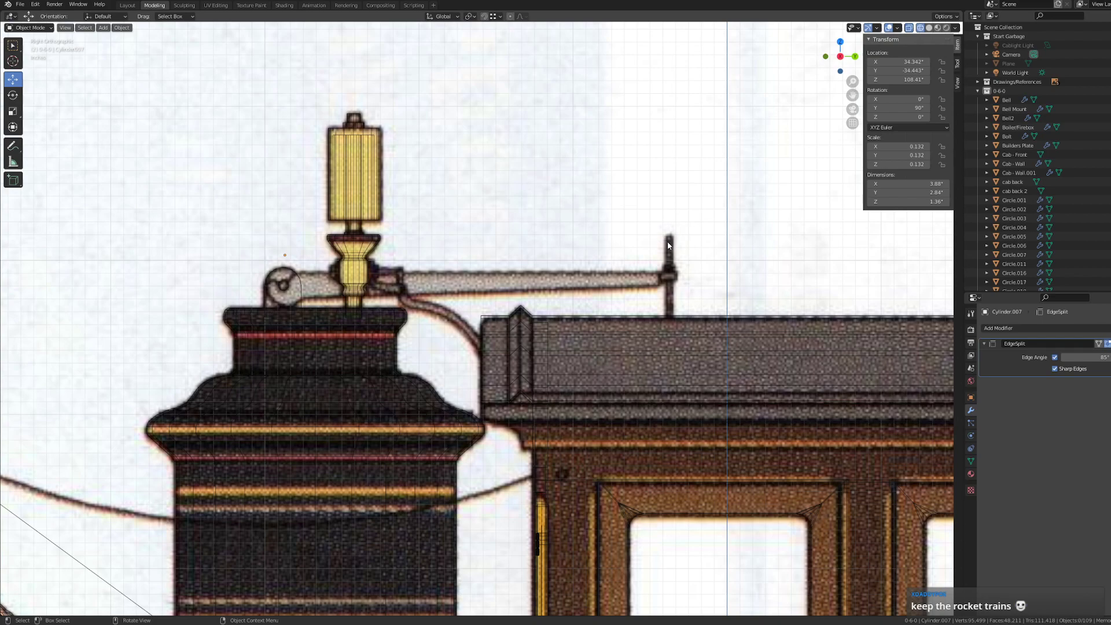
scroll(669, 246, "up", 4)
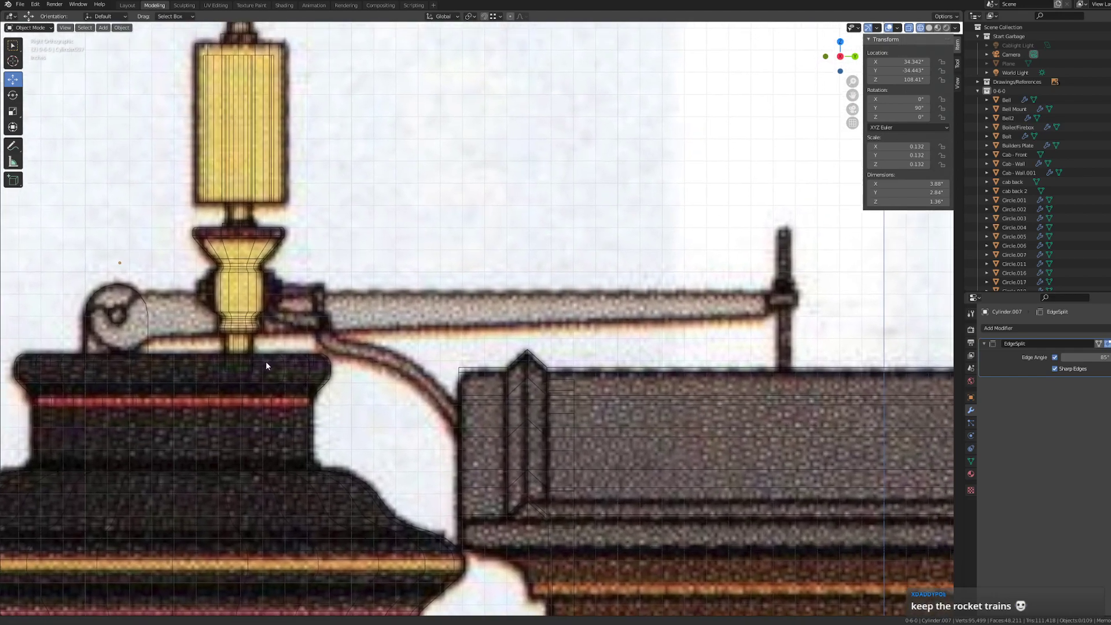
middle_click_drag(266, 362, 256, 375, "shift")
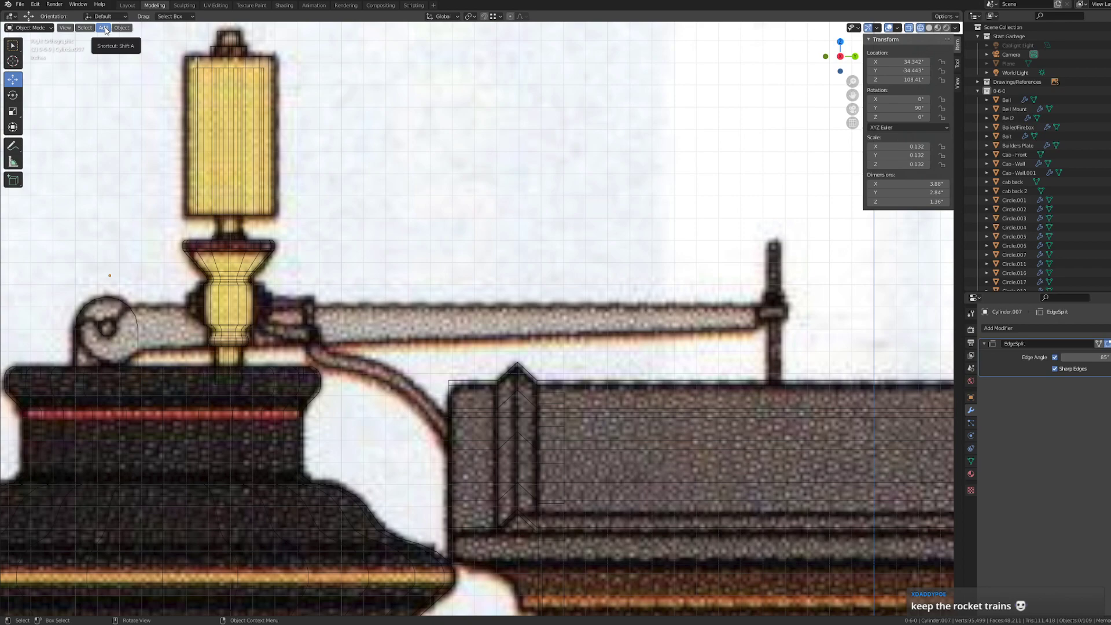
- Add a mesh cylinder as the base for the whistle lever
left_click(103, 27)
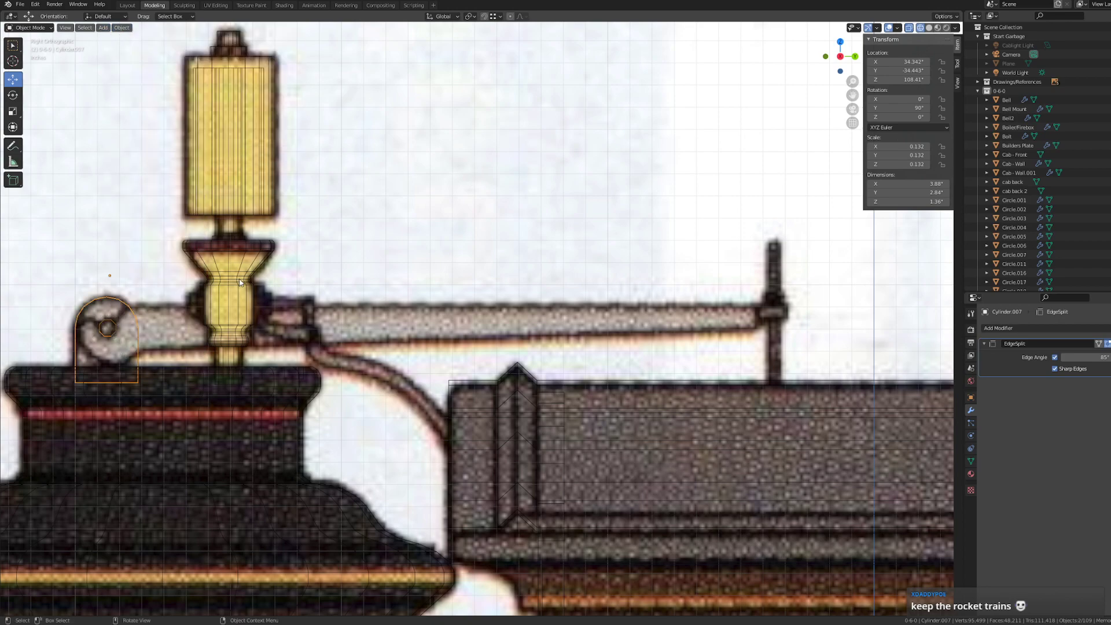
left_click(138, 315)
left_click(103, 28)
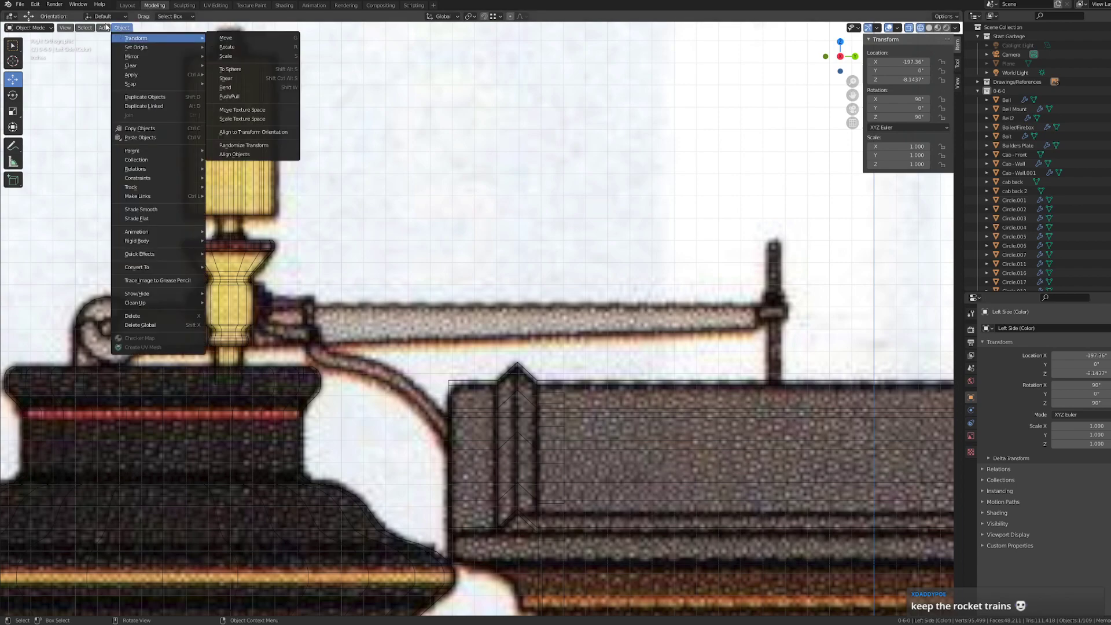
mouse_move(101, 30)
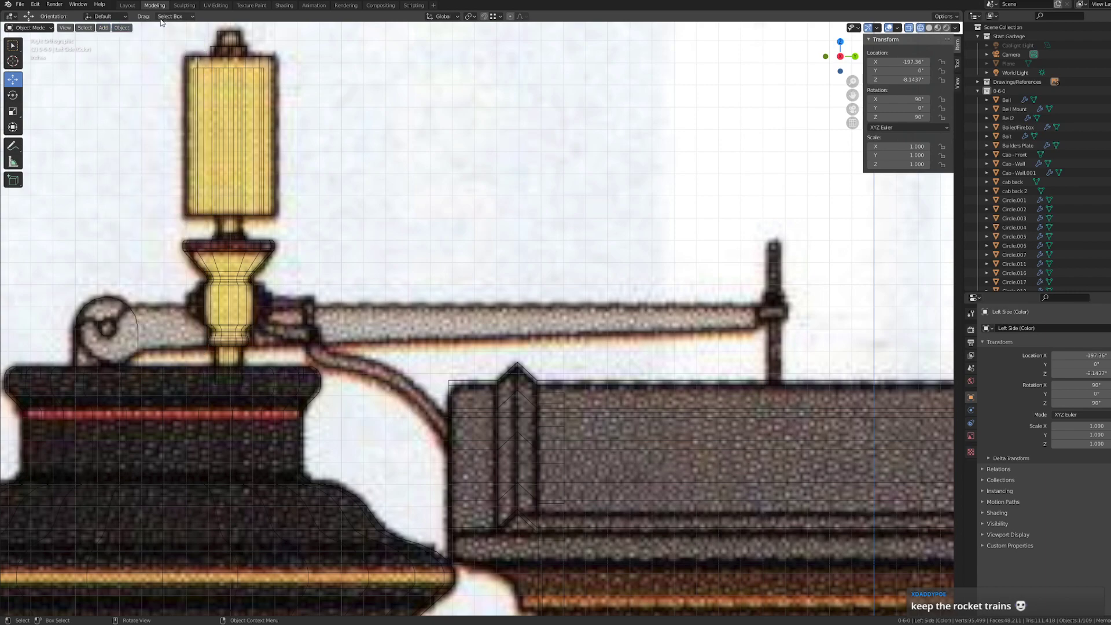
left_click(103, 27)
mouse_move(118, 38)
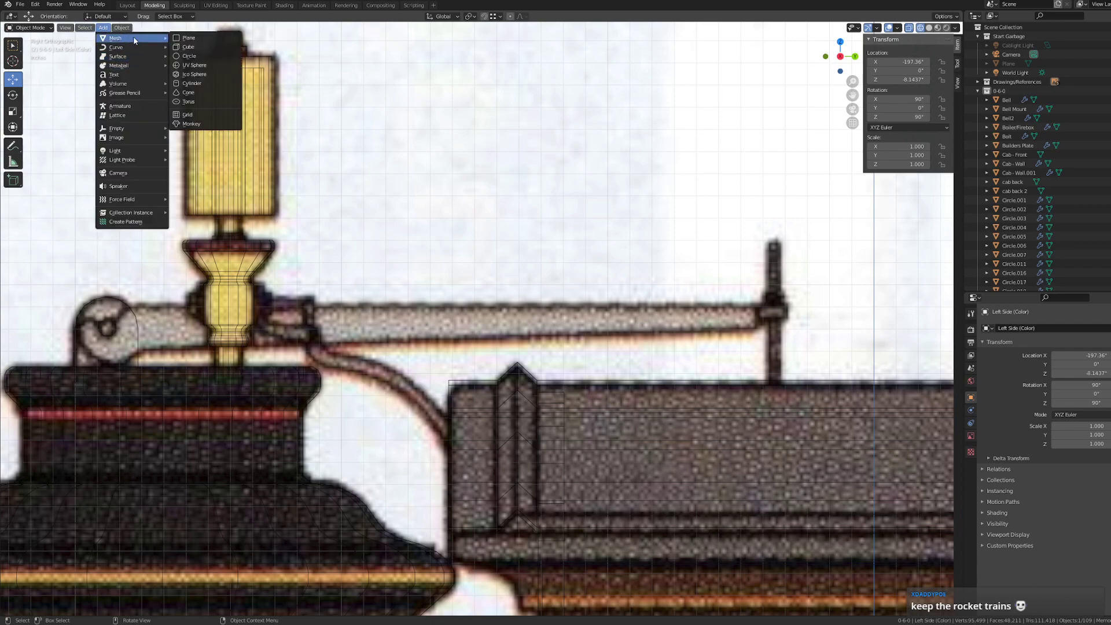
left_click(225, 84)
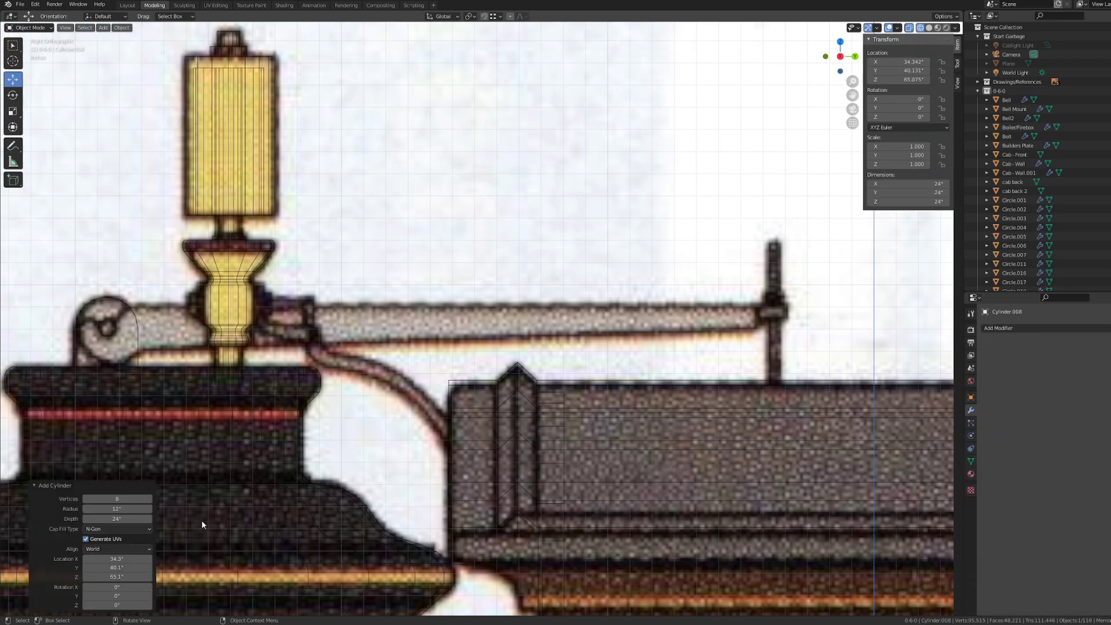
- Set the new cylinder's Y rotation to 90° and its vertex count to 16
left_click(129, 595)
type("90")
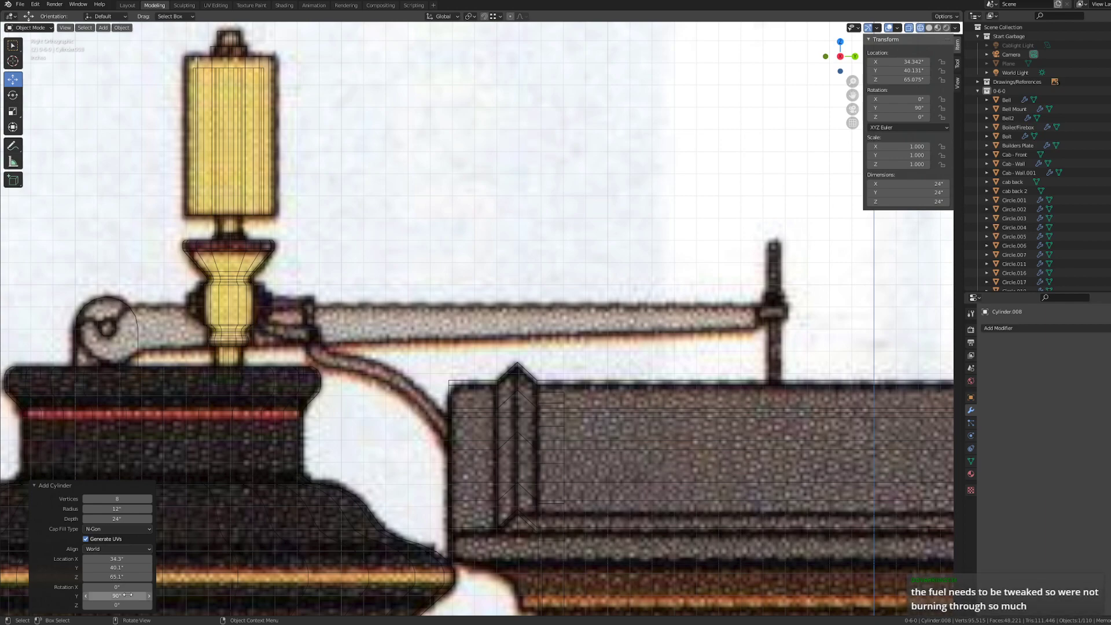
key("Return")
left_click_drag(140, 499, 134, 499)
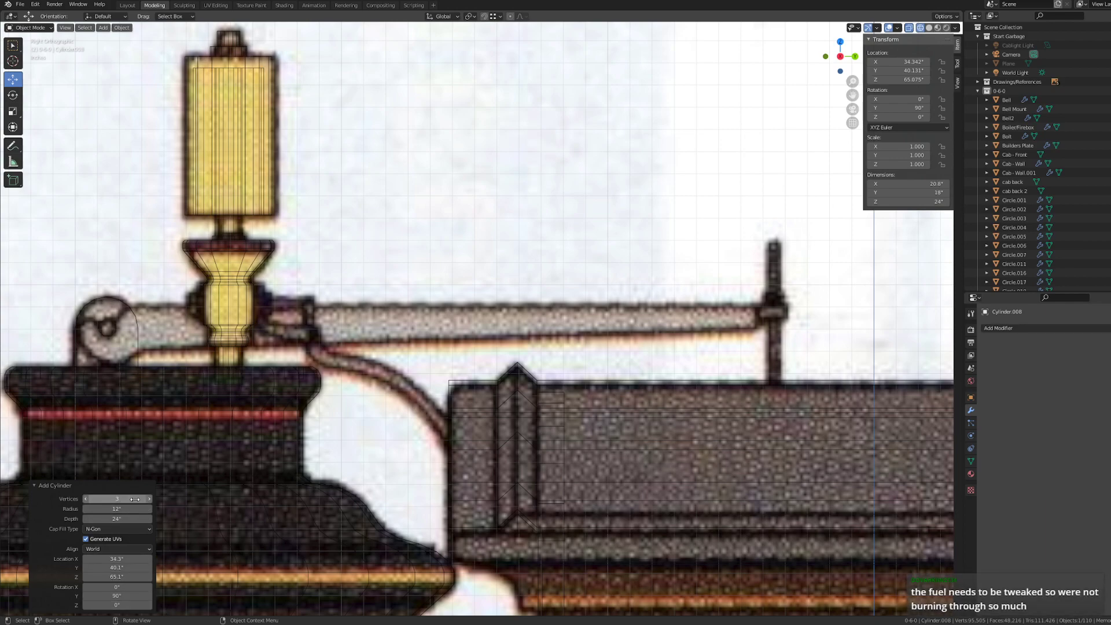
left_click(135, 498)
type("16")
key("Return")
- Move the cylinder onto the lever's round pivot end on the rear dome and scale it to about 0.151
scroll(540, 448, "down", 10)
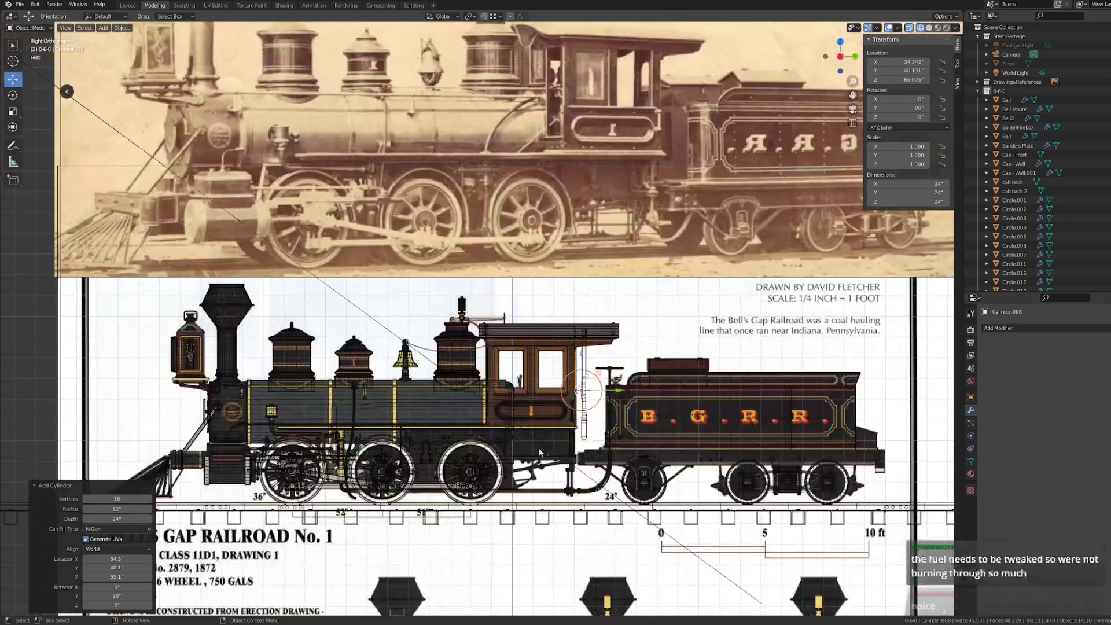
scroll(728, 495, "up", 4)
key("g")
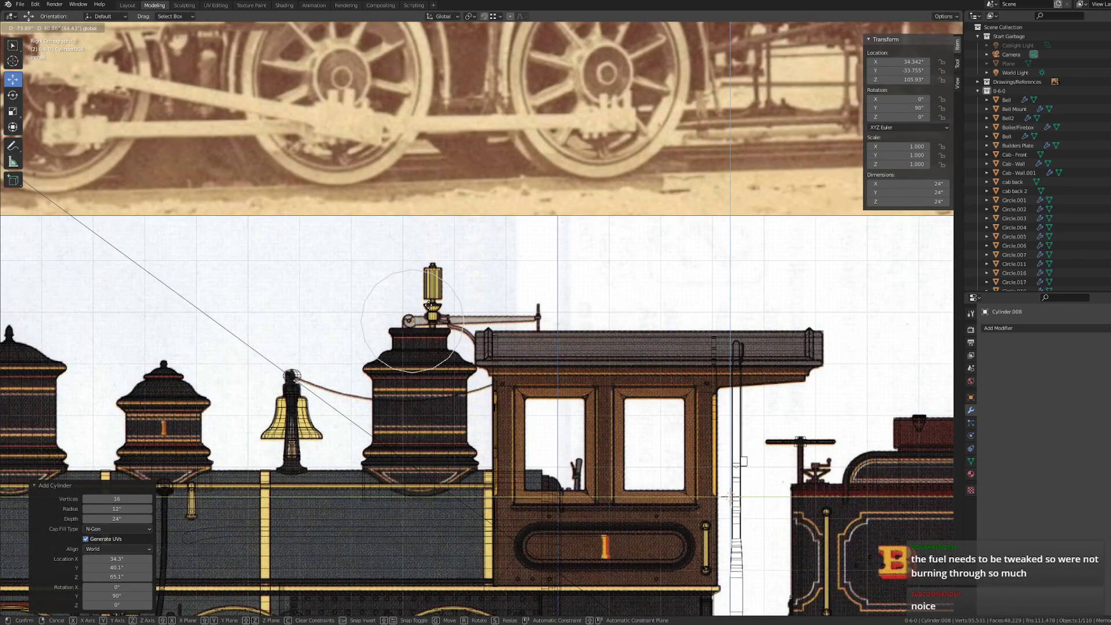
left_click(425, 305)
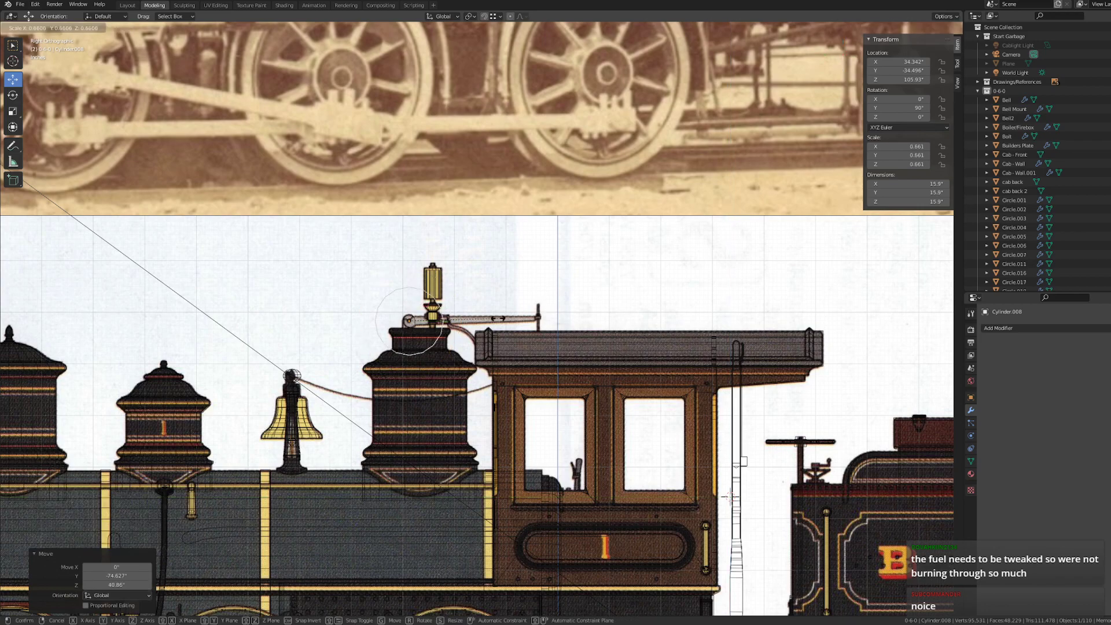
key("s")
left_click(419, 320)
scroll(418, 320, "up", 7)
scroll(262, 325, "up", 6)
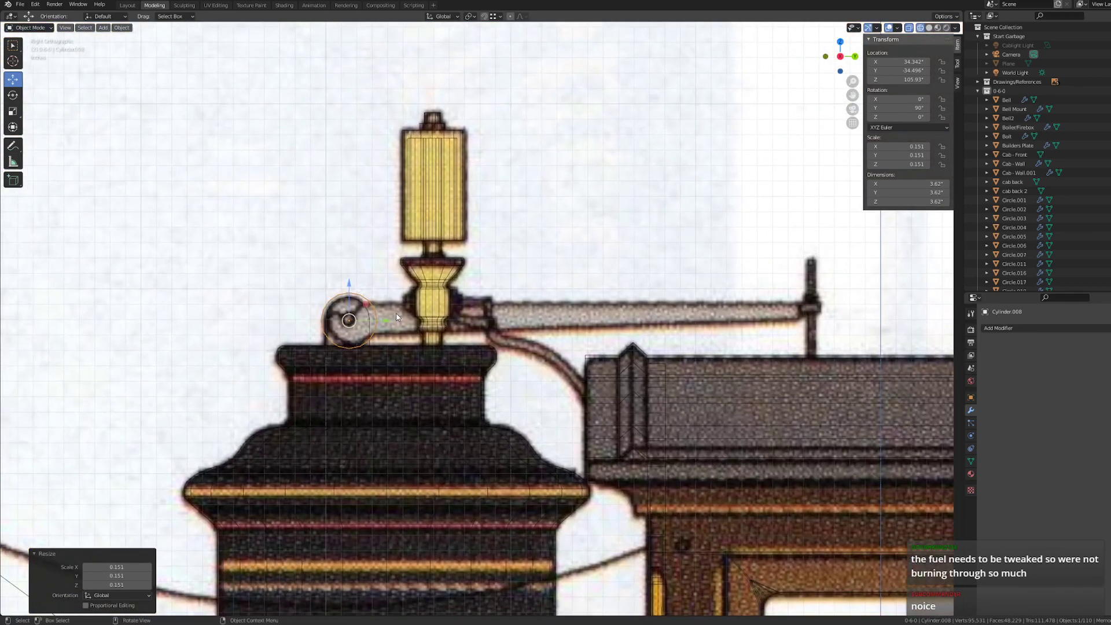
- Fit the cylinder to the lever's round end by shrinking it to about 2.79" across and shifting it about 0.07" along Y
key("s")
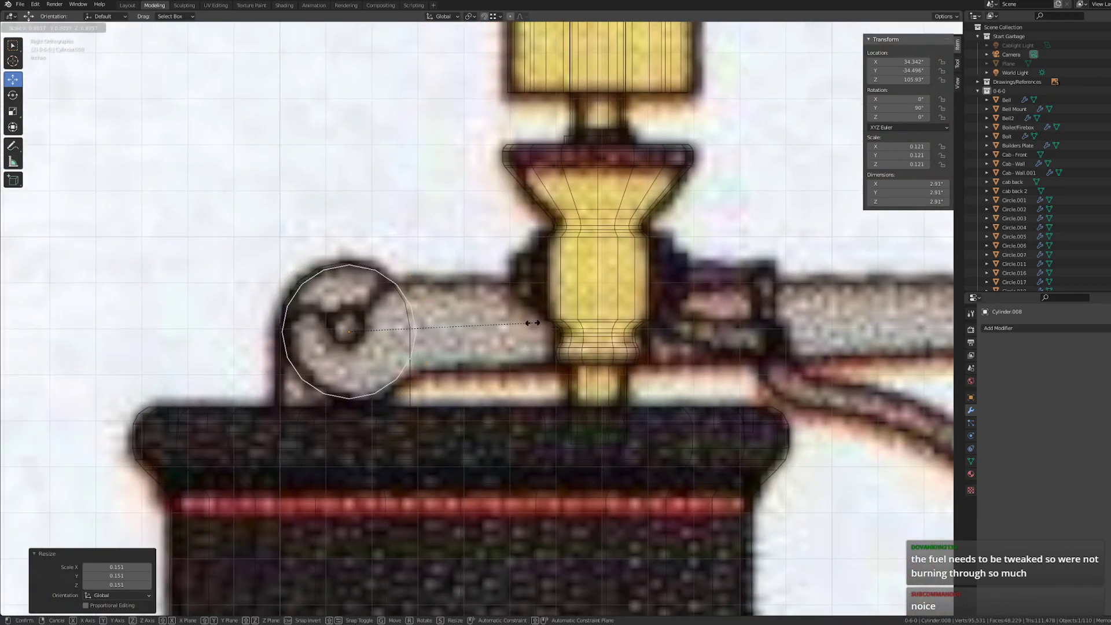
left_click(525, 321)
scroll(400, 342, "up", 3)
left_click_drag(273, 340, 278, 340)
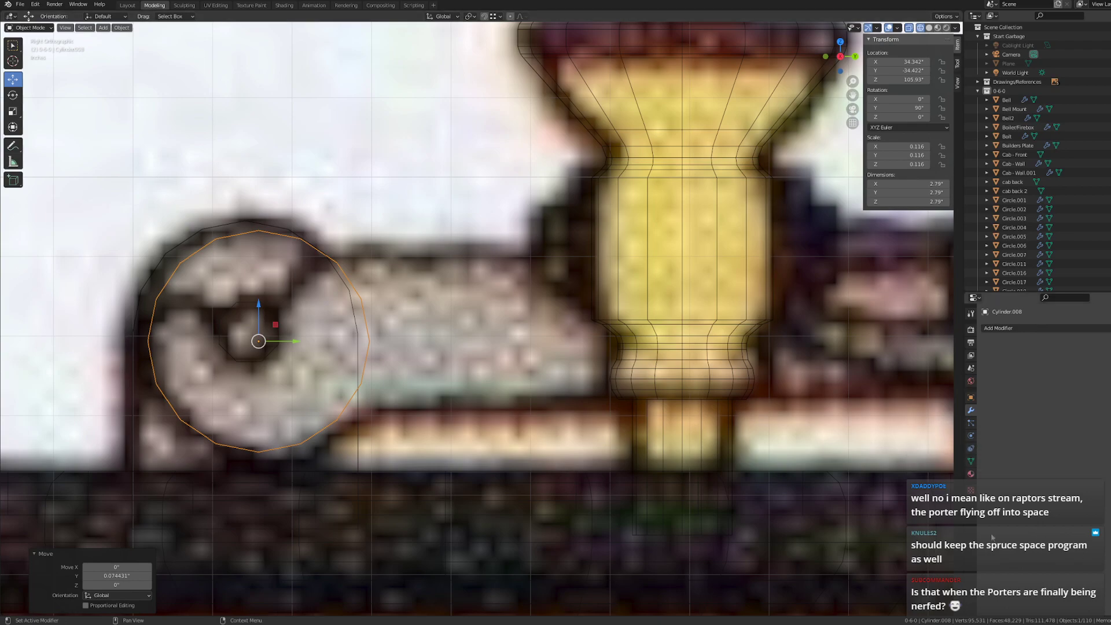
- Reshape the cylinder's lower cab-side vertices in Edit Mode to follow the lower curve of the lever's round end
key("Tab")
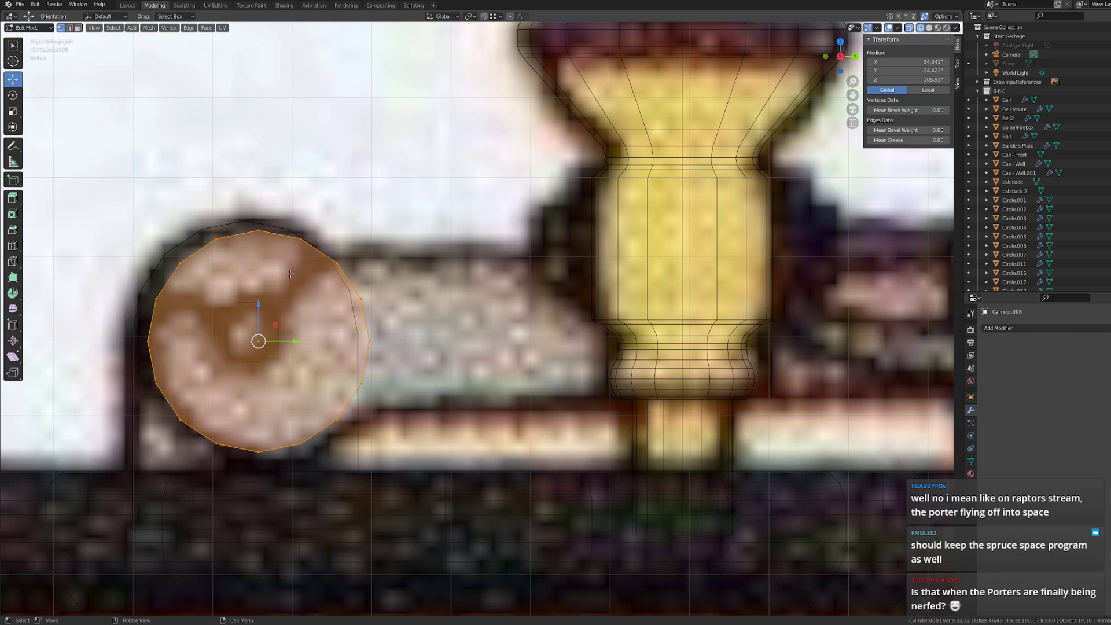
left_click_drag(138, 183, 434, 365)
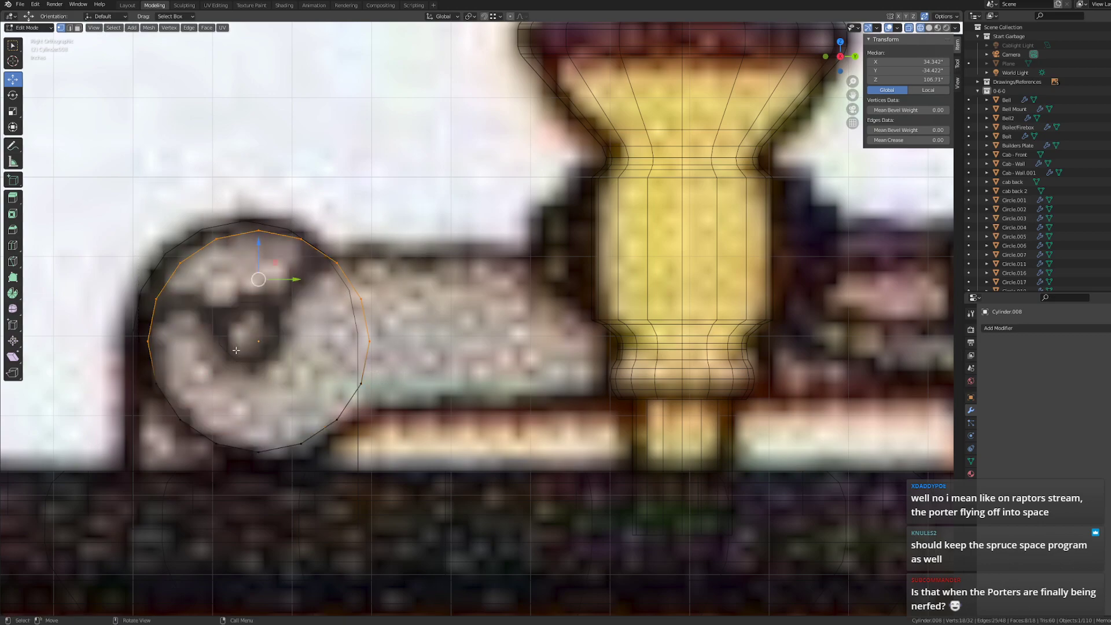
left_click_drag(233, 406, 414, 467)
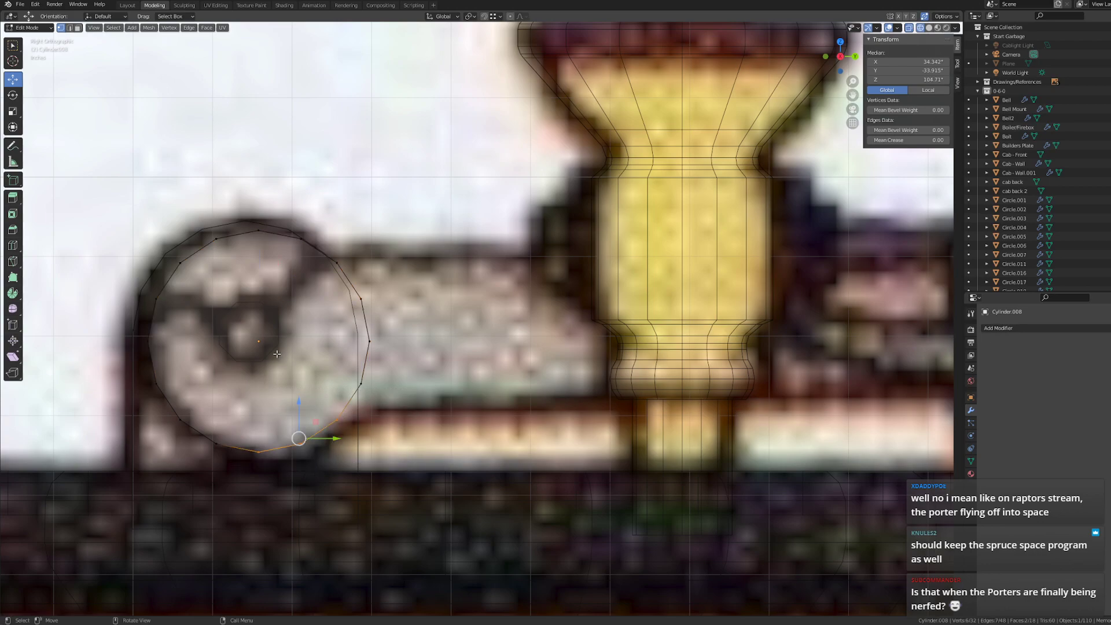
left_click_drag(241, 373, 415, 472)
key("g")
key("z")
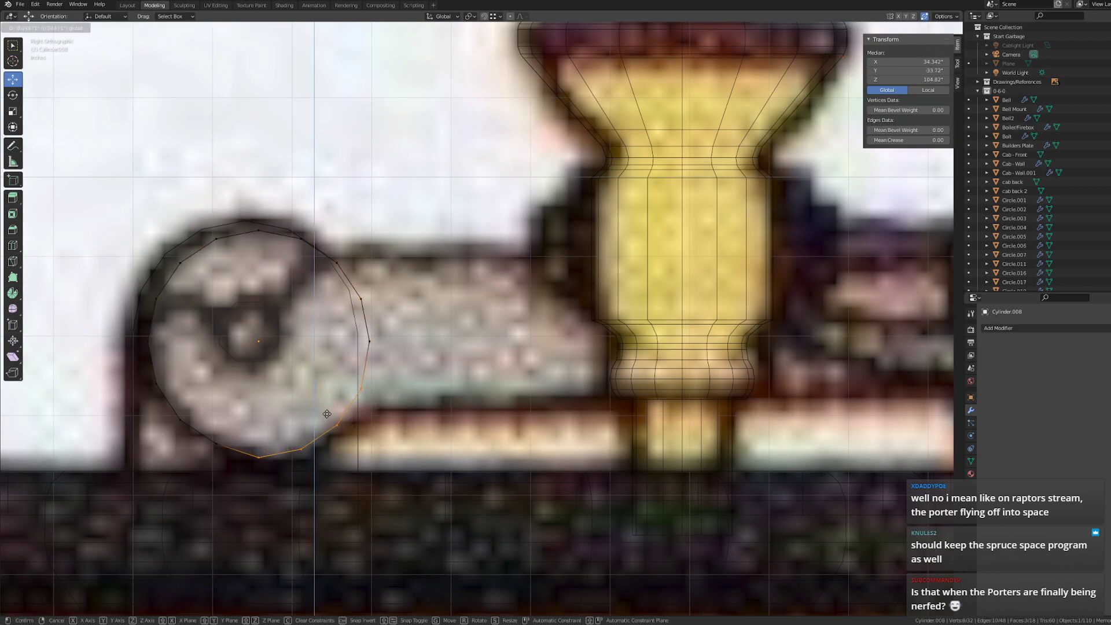
left_click_drag(327, 414, 410, 474)
left_click_drag(353, 439, 319, 443)
left_click(359, 439)
left_click(316, 449)
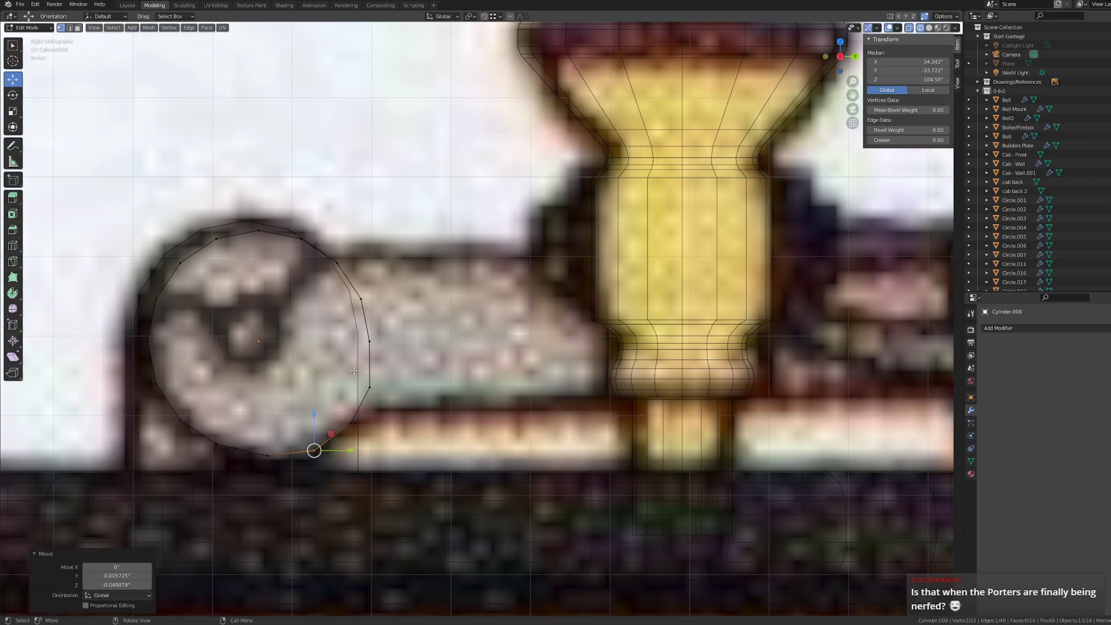
- Move two cab-side vertex pairs onto the lever arm's lower and upper edges, raising the upper pair about 1.06" along Z
key("g")
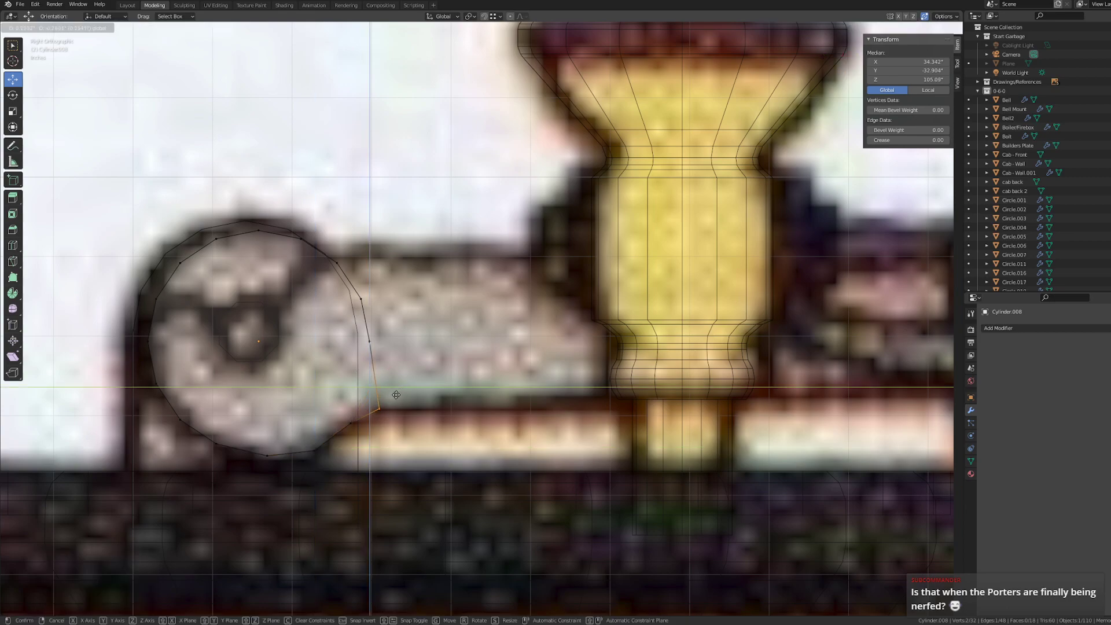
left_click(396, 392)
left_click_drag(331, 253, 407, 365)
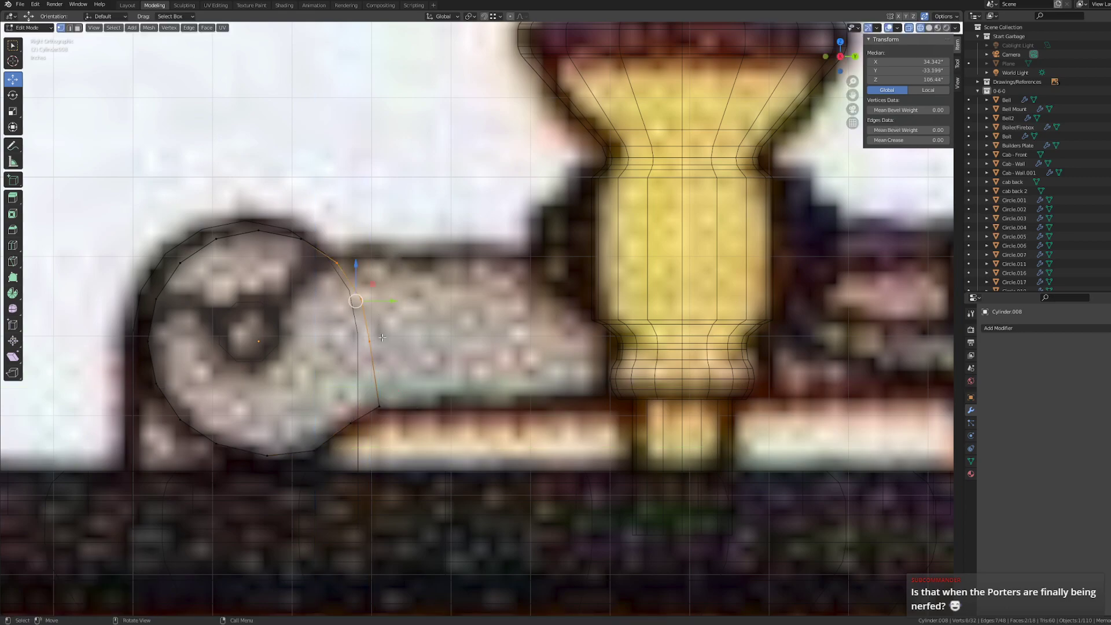
left_click(369, 341)
key("g")
key("z")
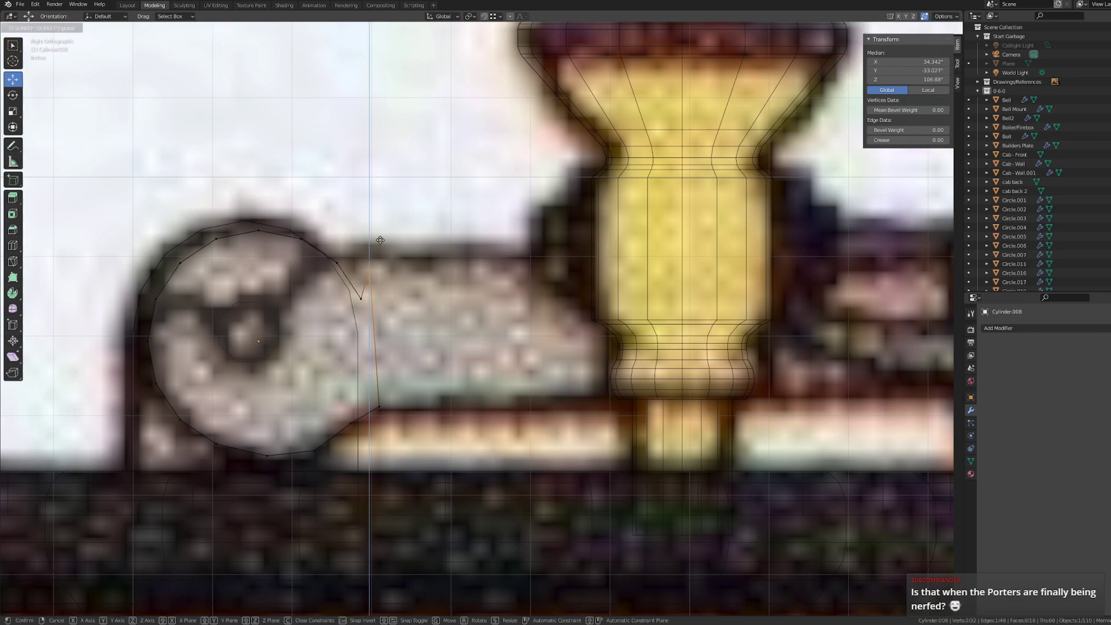
left_click(383, 259)
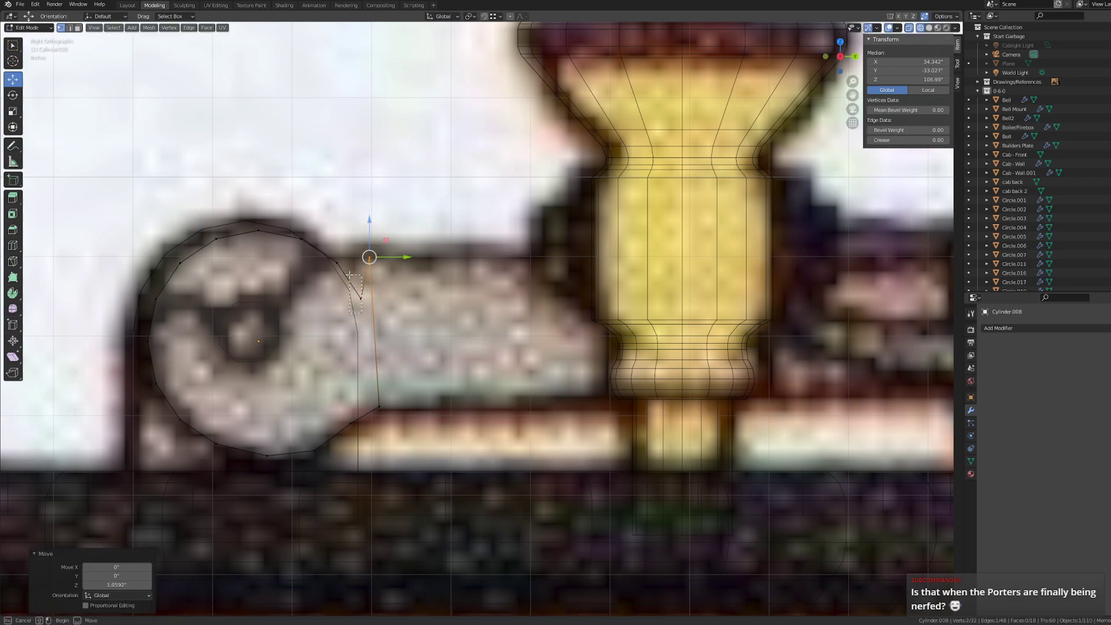
- Shape the notch above the lever arm by moving one vertex pair to the arm's upper edge and the adjacent pair inward
key("g")
left_click(341, 258)
key("g")
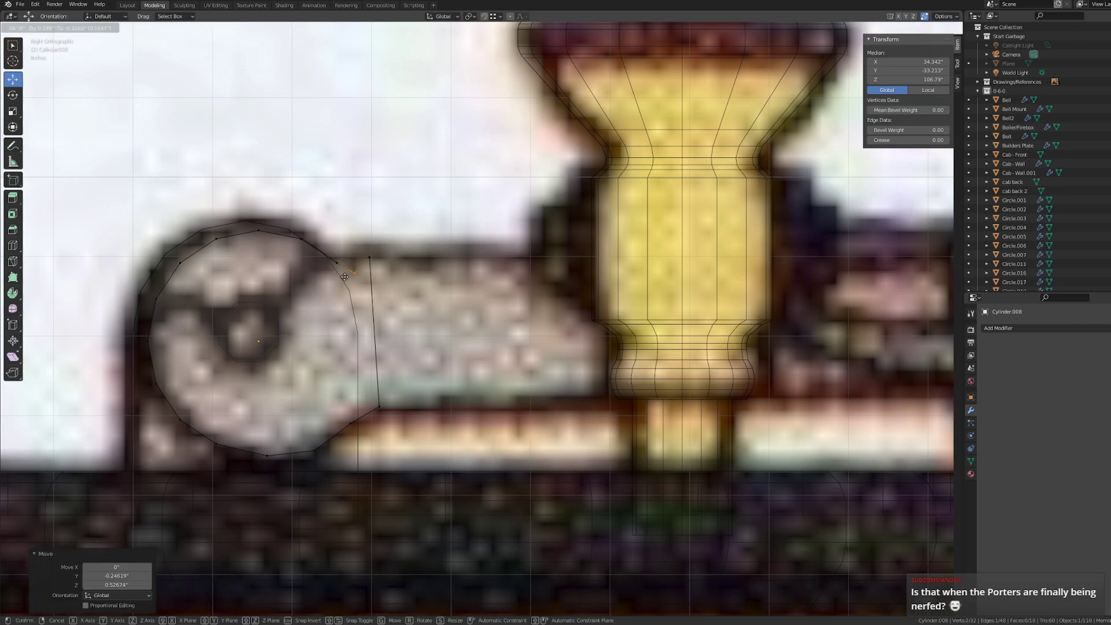
left_click(349, 256)
left_click_drag(349, 280, 303, 285)
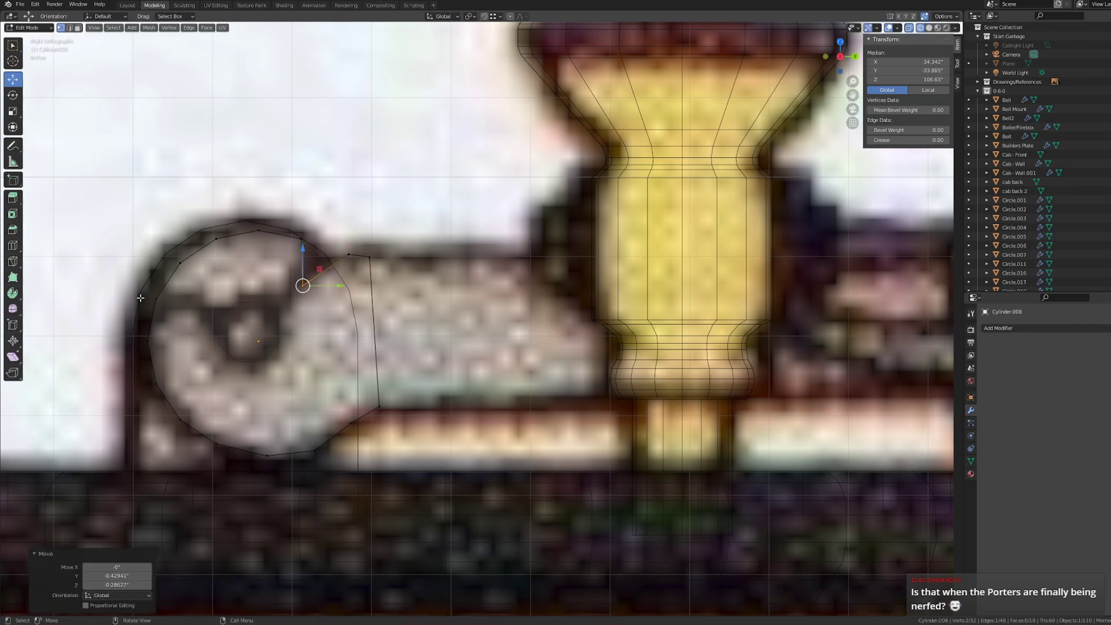
- Lower the front-side vertex pair of the lever's round end about 0.17" along Z
left_click(149, 342)
key("g")
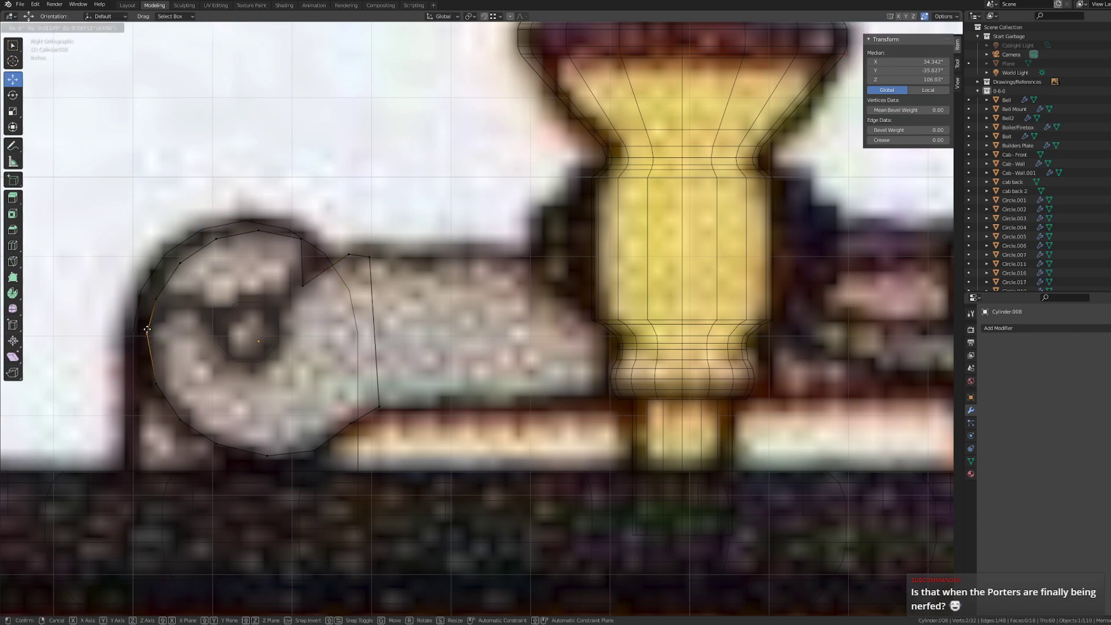
left_click(149, 311)
left_click_drag(149, 312, 149, 324)
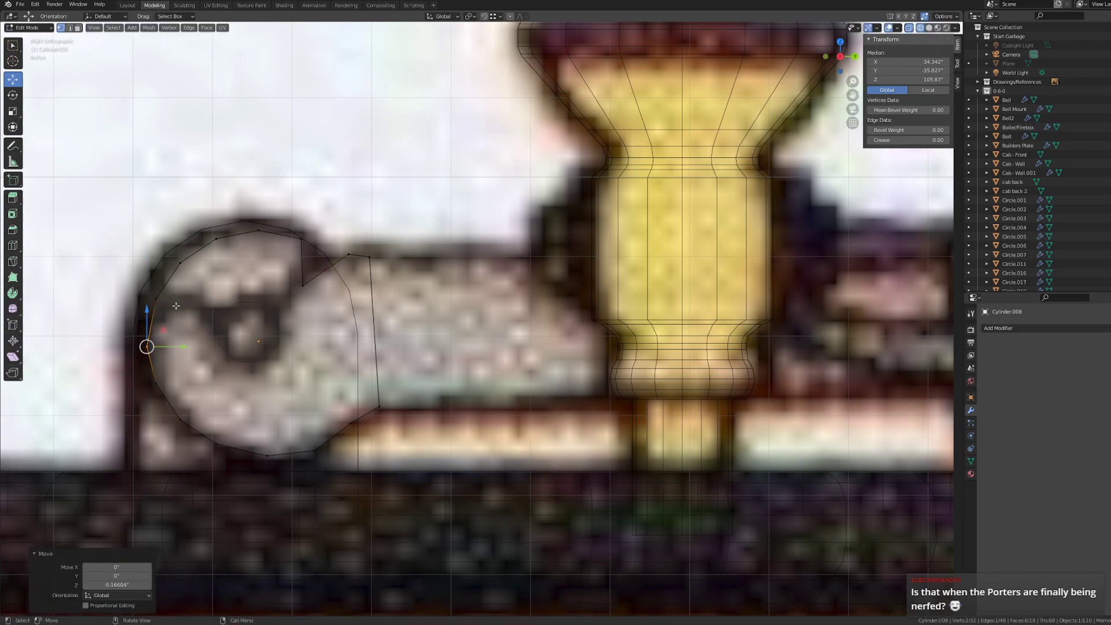
- Add three single-cut centred loop cuts across the rim faces on the upper front side of the lever's round end
key("ctrl+r")
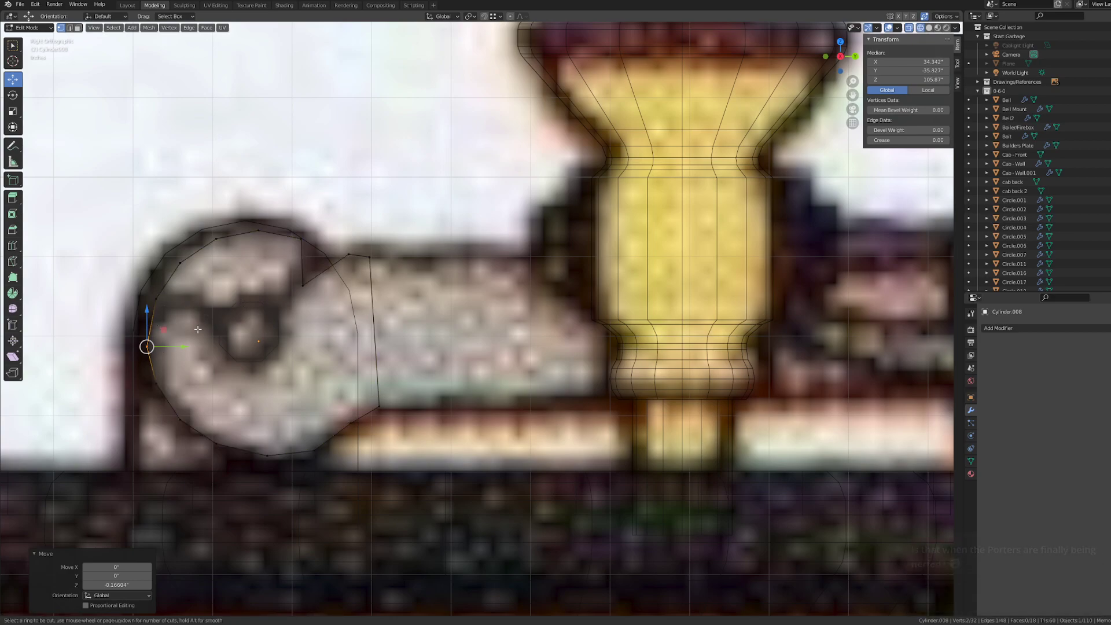
key("Escape")
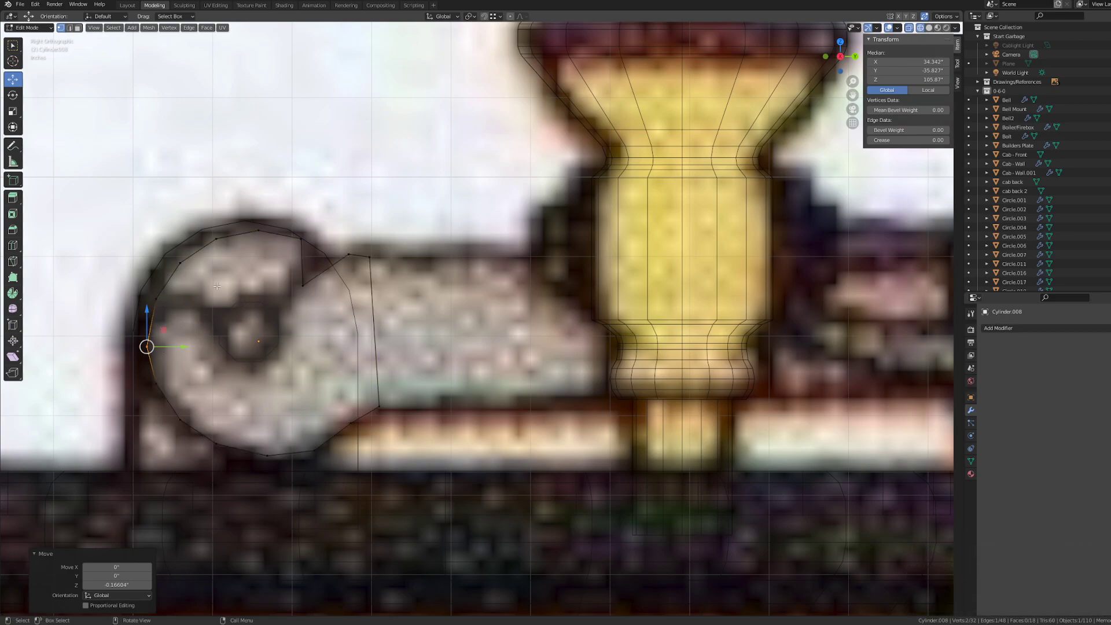
middle_click_drag(216, 286, 245, 290)
scroll(377, 367, "down", 14)
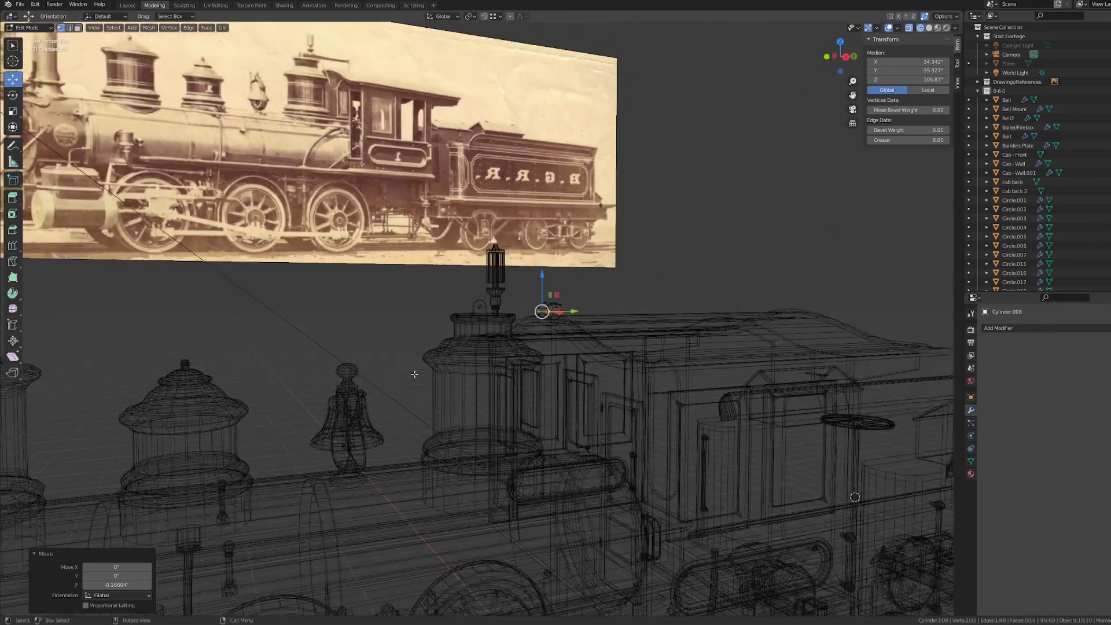
middle_click_drag(499, 373, 549, 377)
scroll(708, 383, "up", 7)
middle_click_drag(723, 387, 431, 300, "shift")
key("ctrl+r")
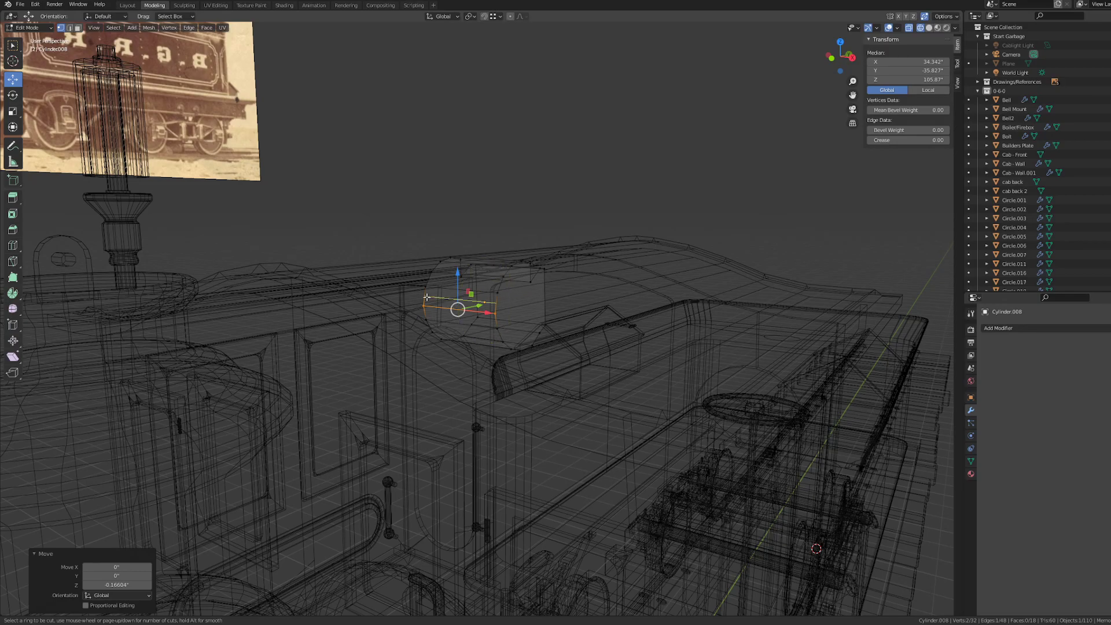
left_click(427, 297)
left_click(425, 290)
left_click(430, 276)
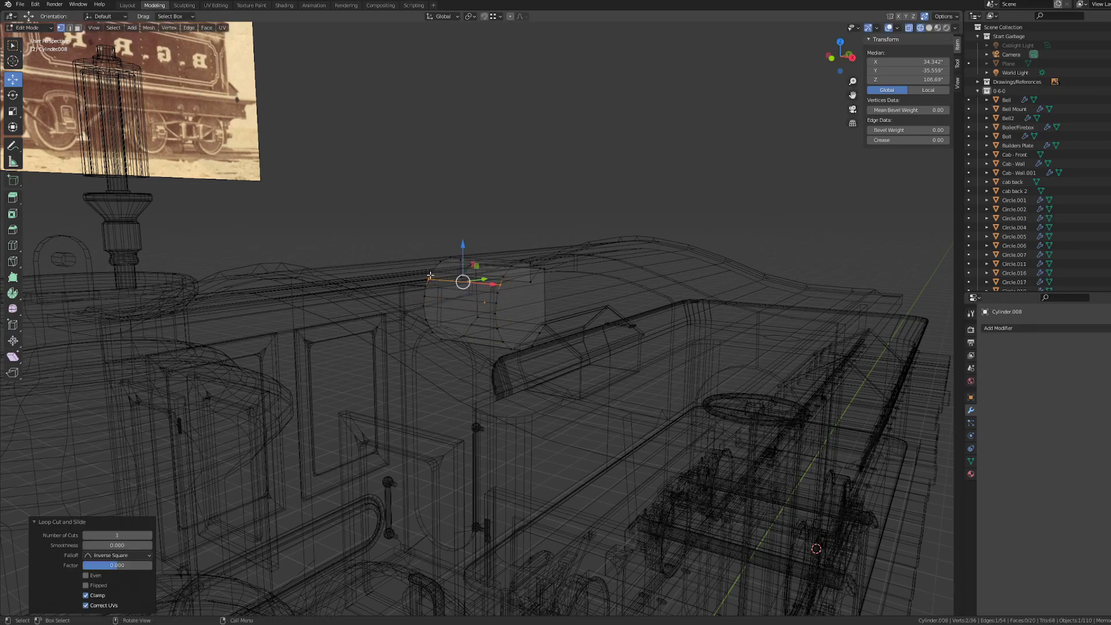
key("ctrl+r")
left_click(430, 257)
left_click(431, 258)
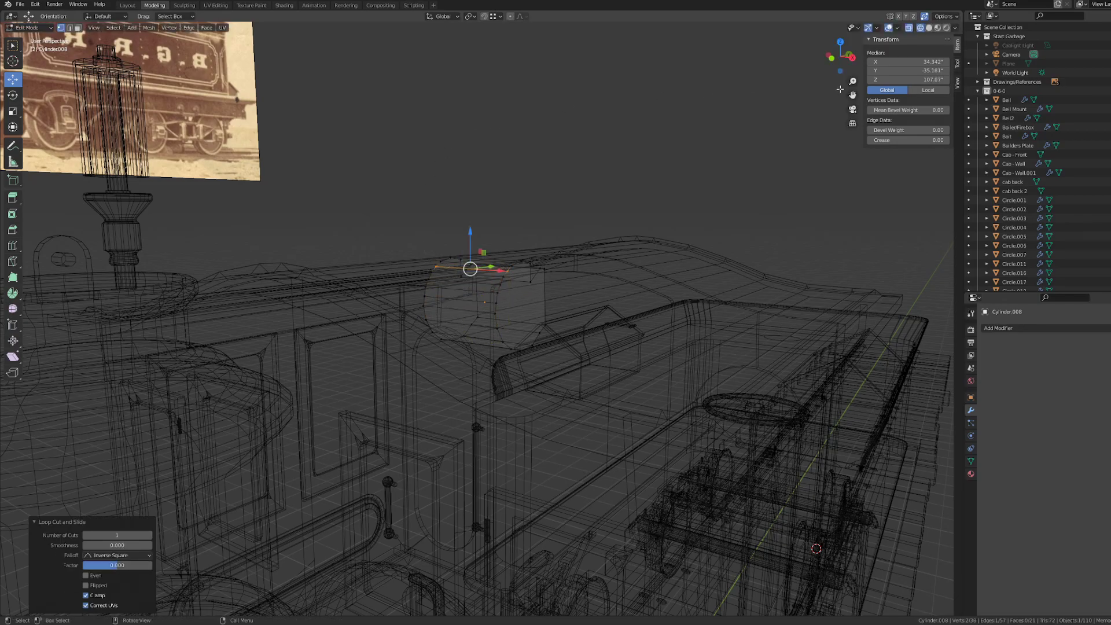
- In the right side view, shift the front-side vertex pair about 0.03" outward along negative Y
left_click(851, 58)
scroll(379, 352, "up", 5)
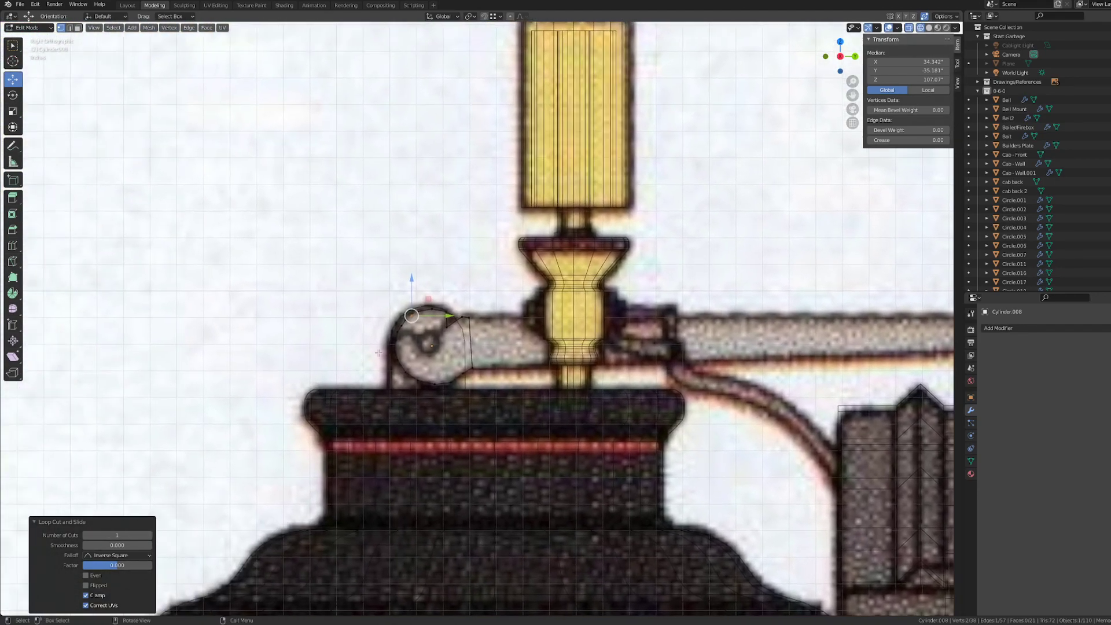
scroll(378, 353, "up", 5)
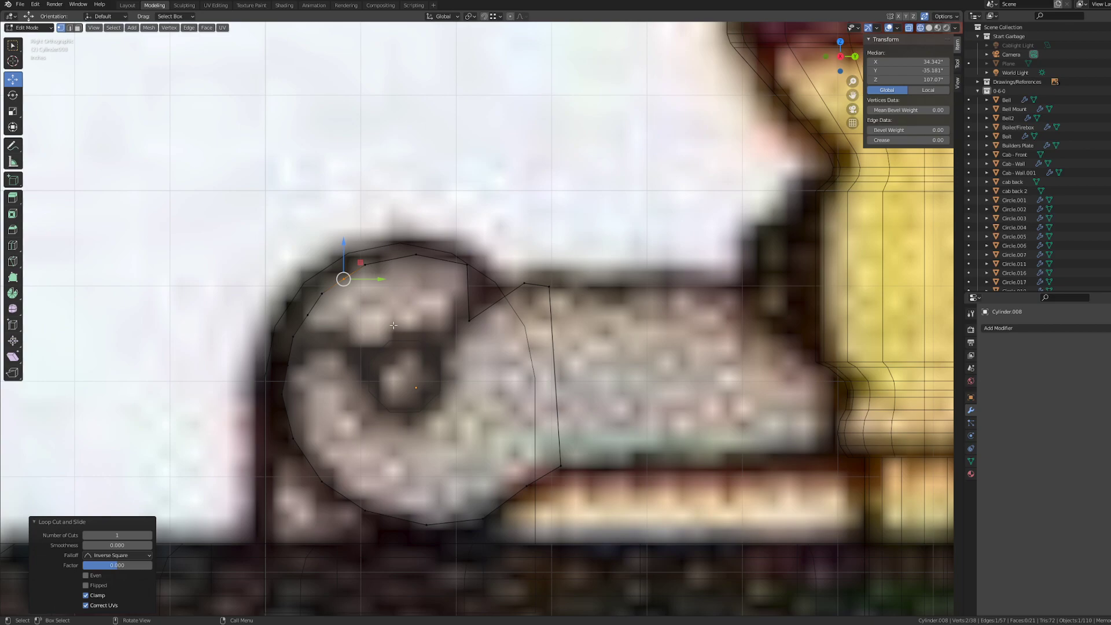
scroll(393, 325, "up", 3)
middle_click_drag(393, 326, 382, 273, "shift")
left_click(225, 324)
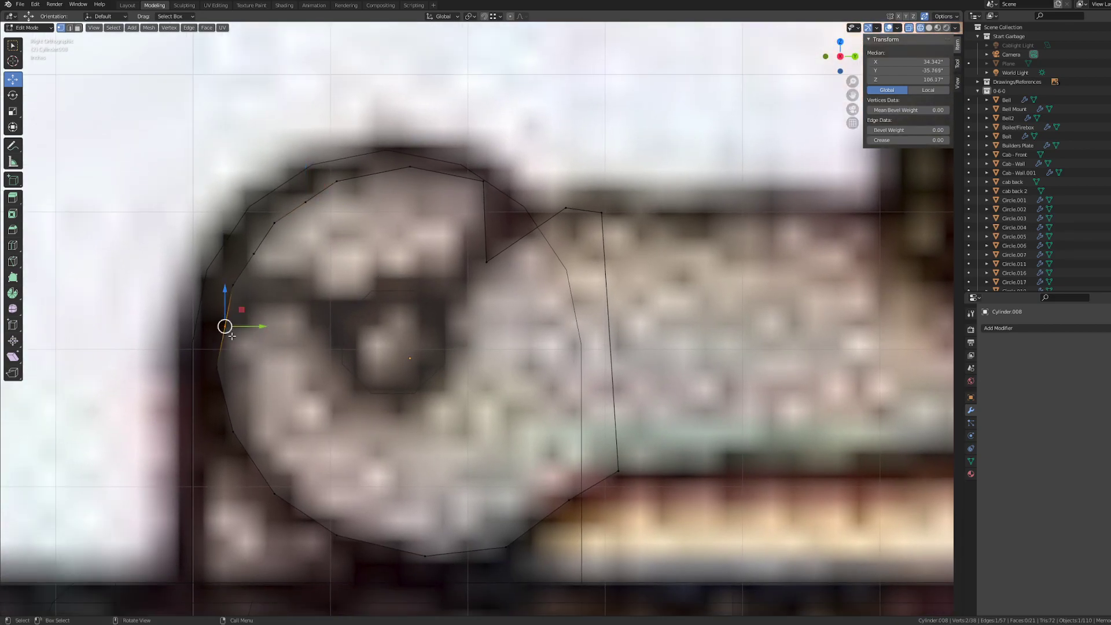
left_click_drag(225, 324, 221, 327)
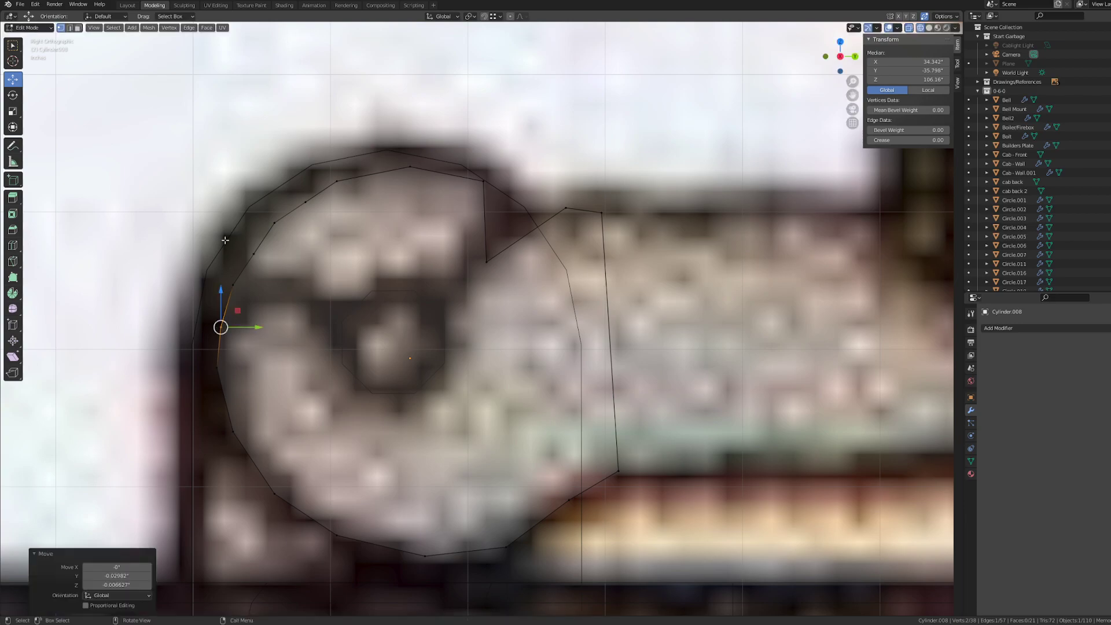
- Move three vertex pairs from the upper front rim down and inward to outline the top of the lever's hook tip
left_click_drag(225, 240, 309, 304)
left_click_drag(244, 266, 253, 285)
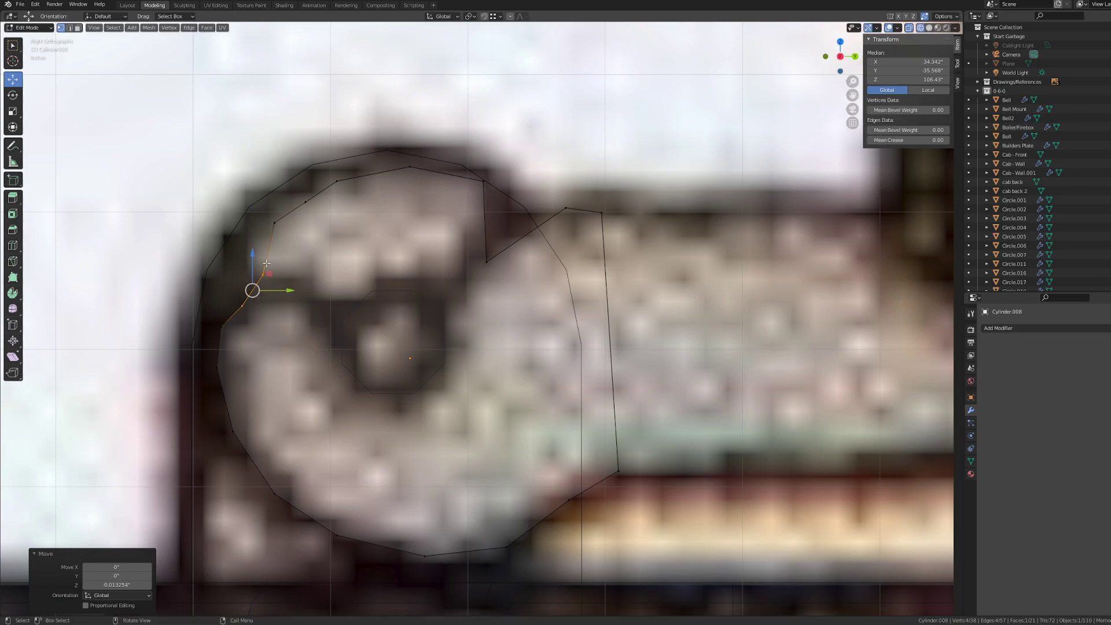
left_click(267, 266)
key("g")
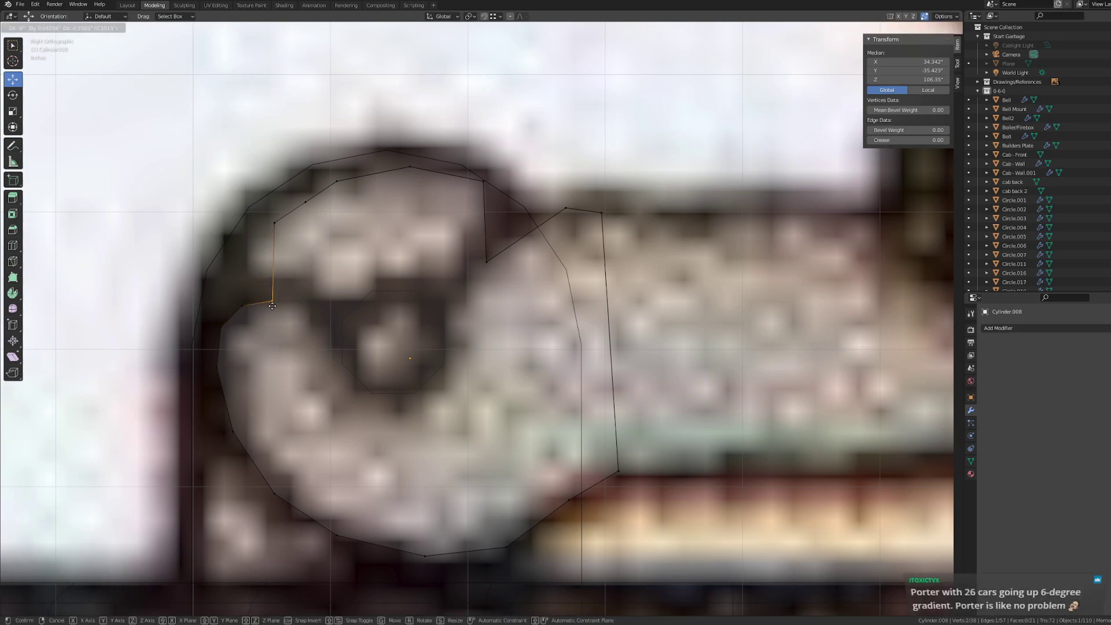
left_click(272, 306)
left_click(275, 223)
key("g")
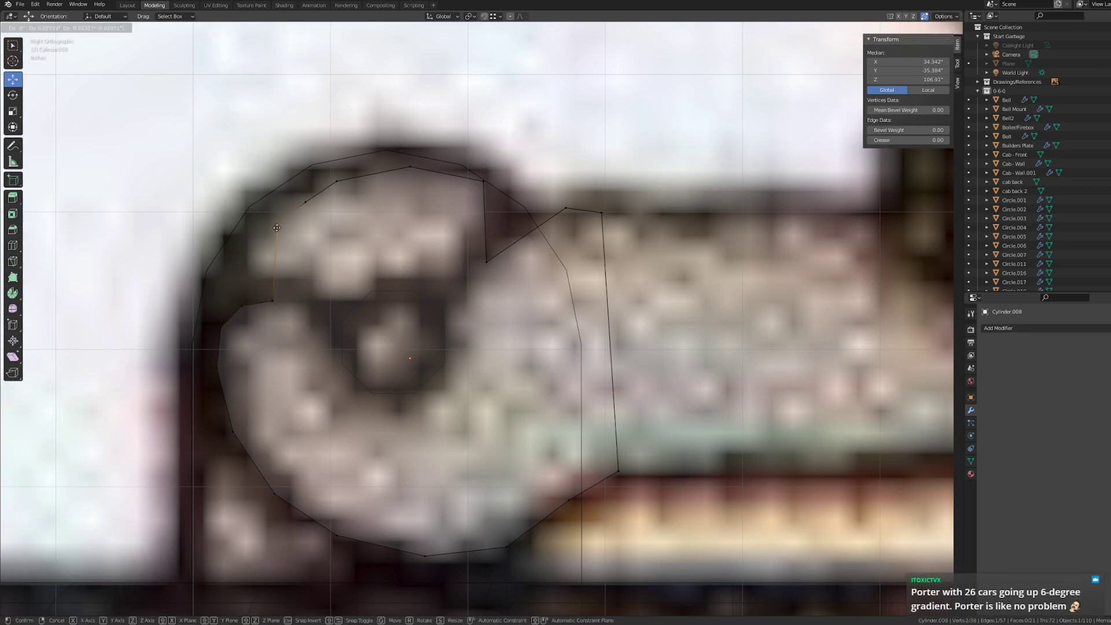
left_click(295, 305)
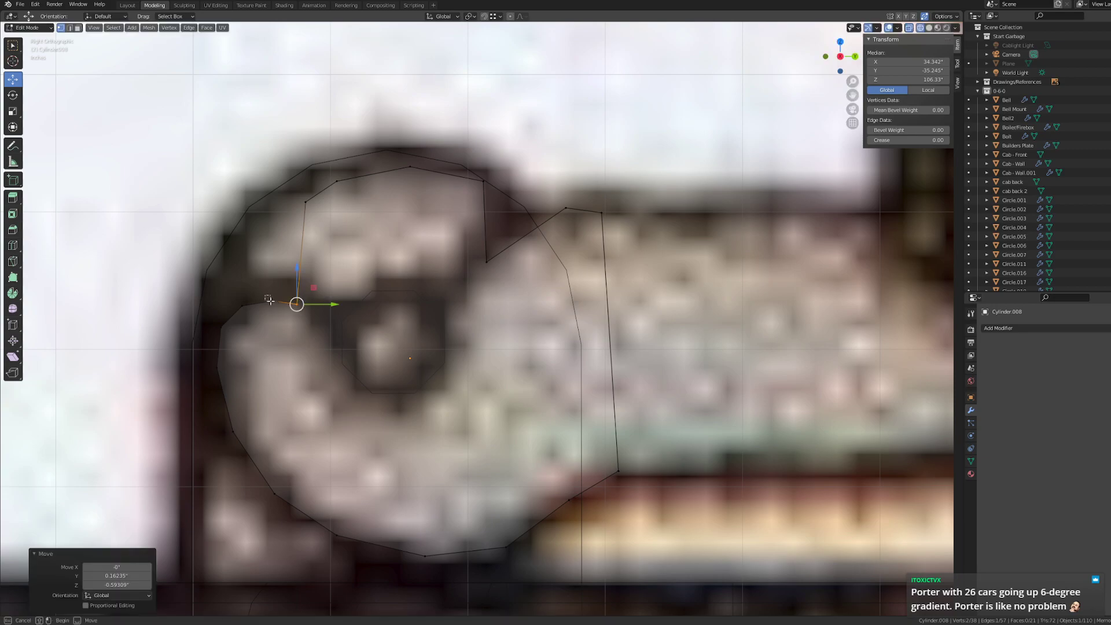
- Refine the curve of the hook tip by nudging its two front-side upper vertex pairs slightly outward toward the front
left_click(272, 302)
key("g")
left_click(261, 301)
left_click(242, 305)
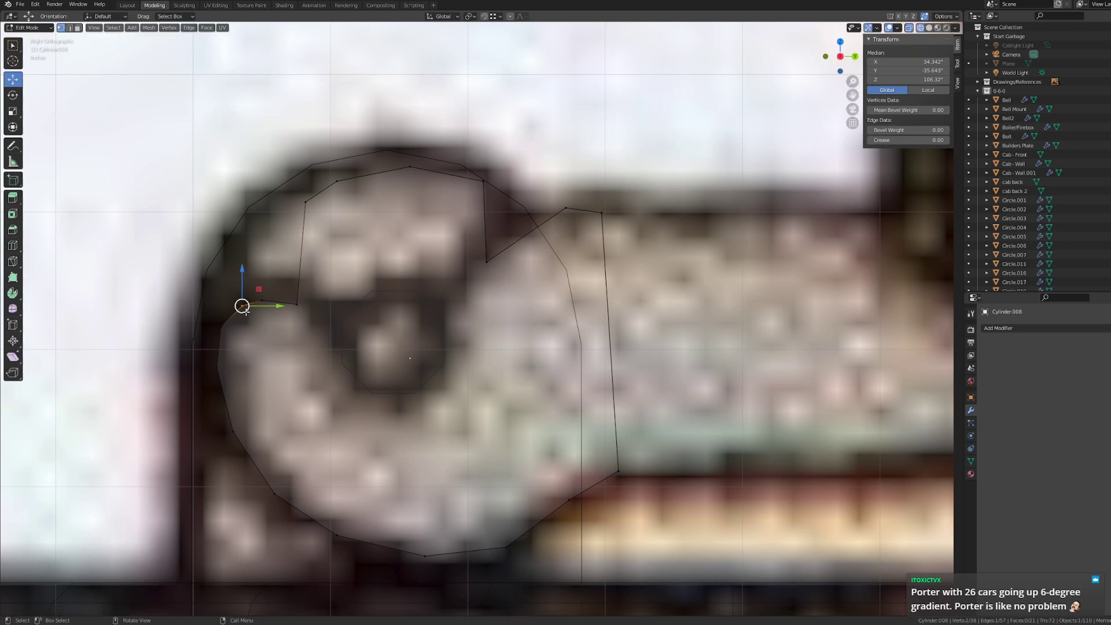
key("g")
left_click(235, 309)
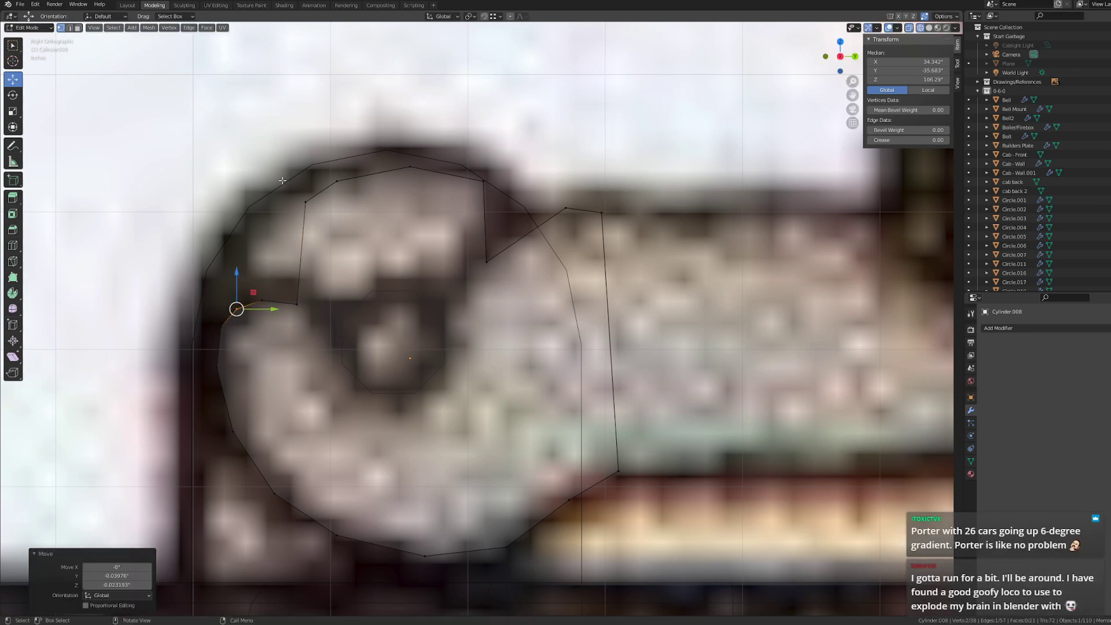
- Bring two upper rim vertex pairs down onto the front inner edge of the hook, and fine-tune the upper pair on the drawing
left_click(304, 203)
key("g")
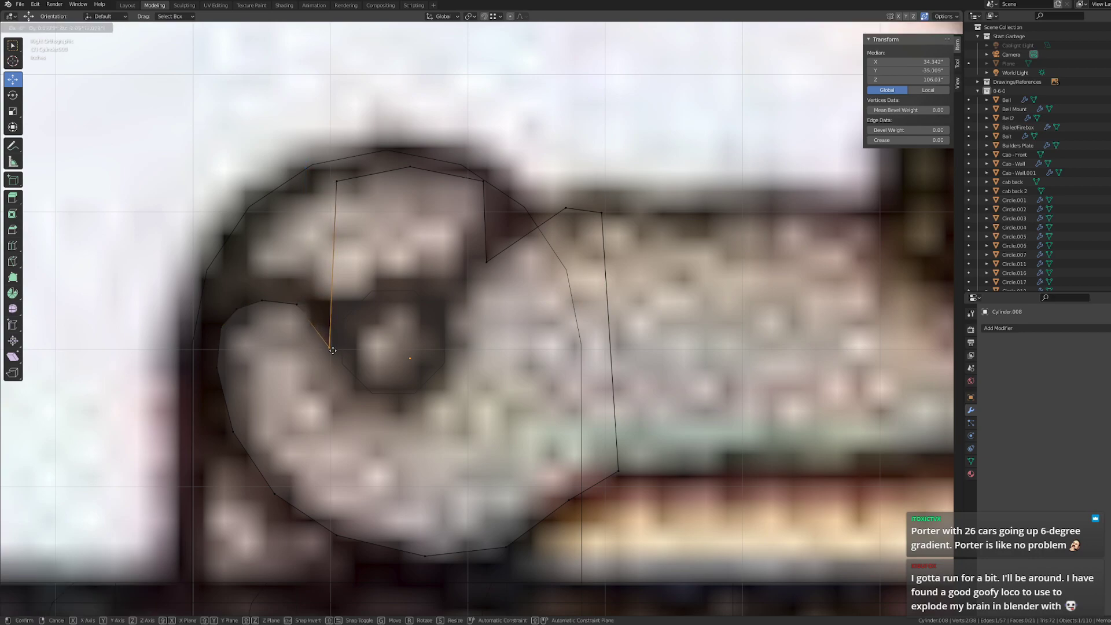
left_click(322, 339)
left_click(336, 181)
key("g")
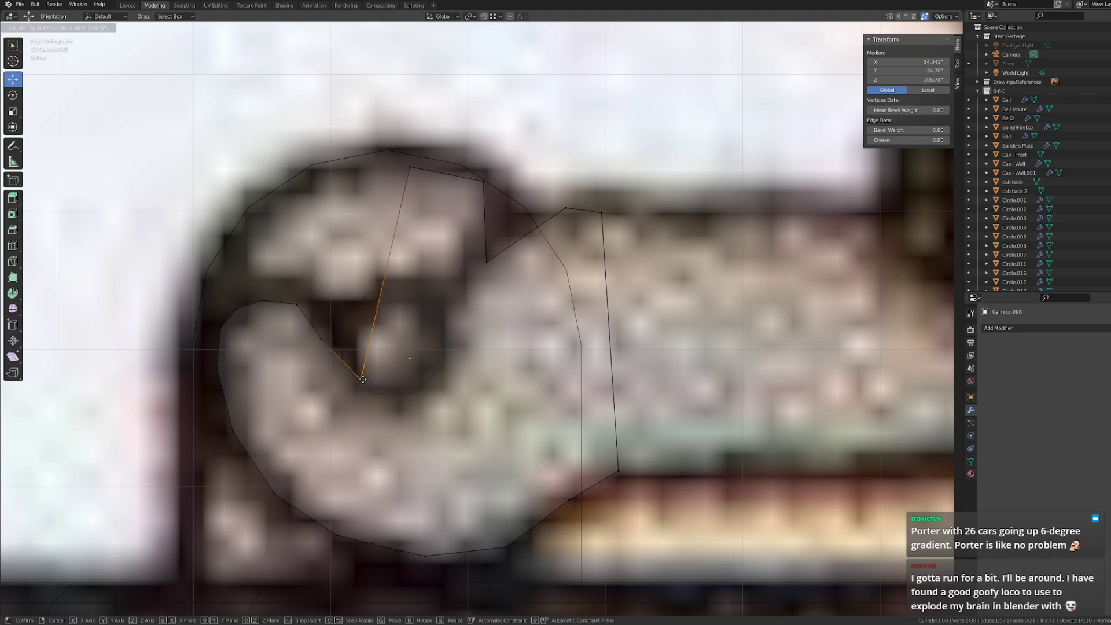
left_click(358, 377)
left_click(327, 339)
key("g")
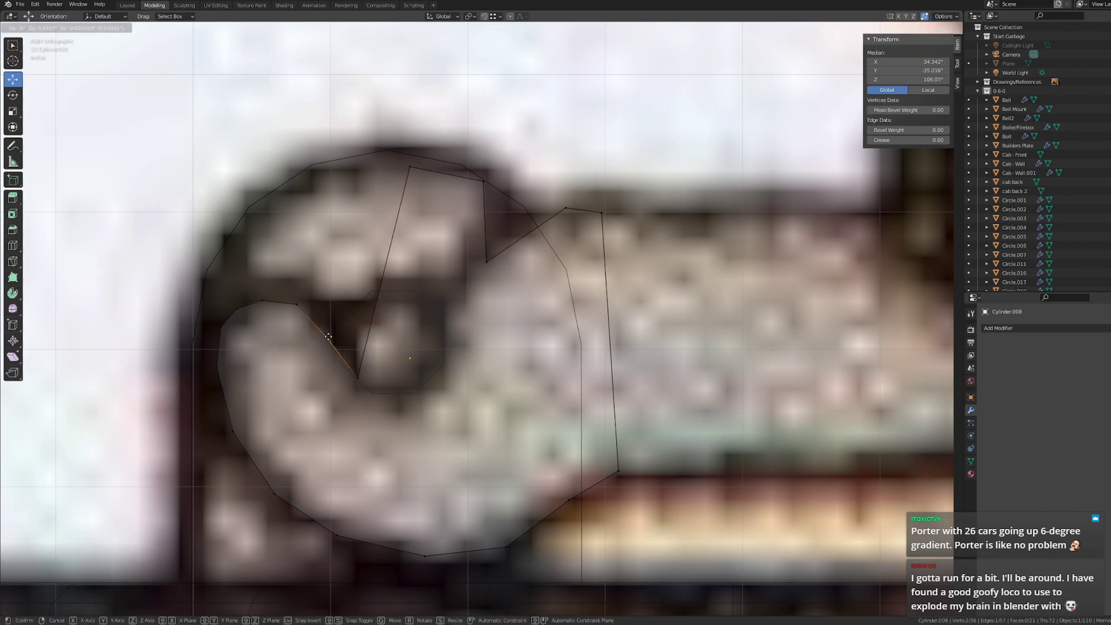
left_click(330, 336)
key("g")
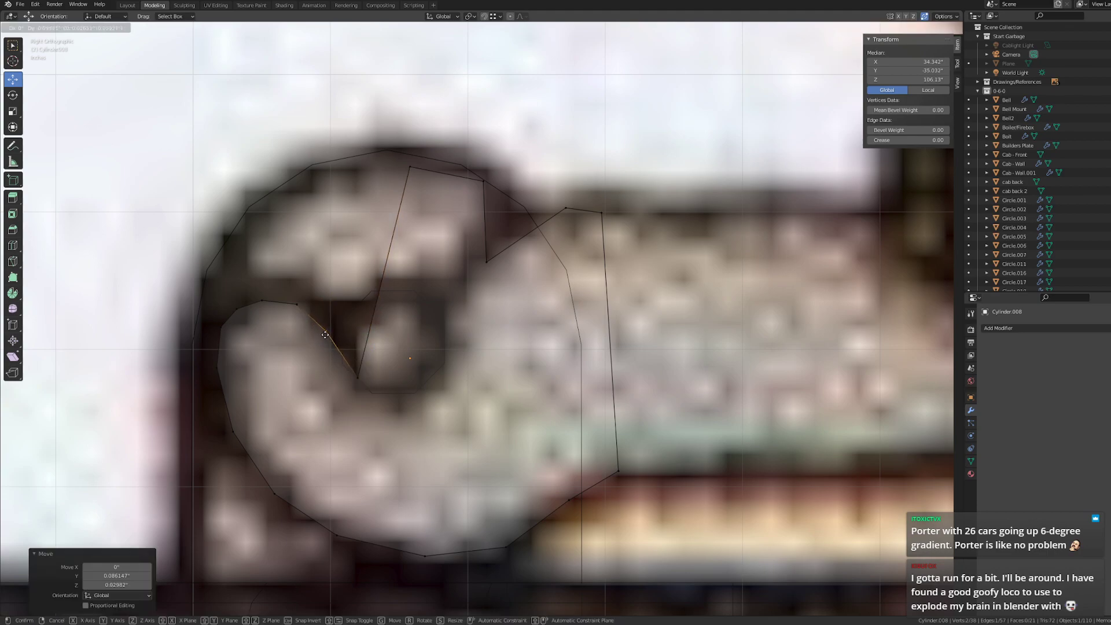
left_click(326, 331)
- Add a loop cut on the hook's front inner edge and move its vertices onto the drawn curve
key("ctrl+r")
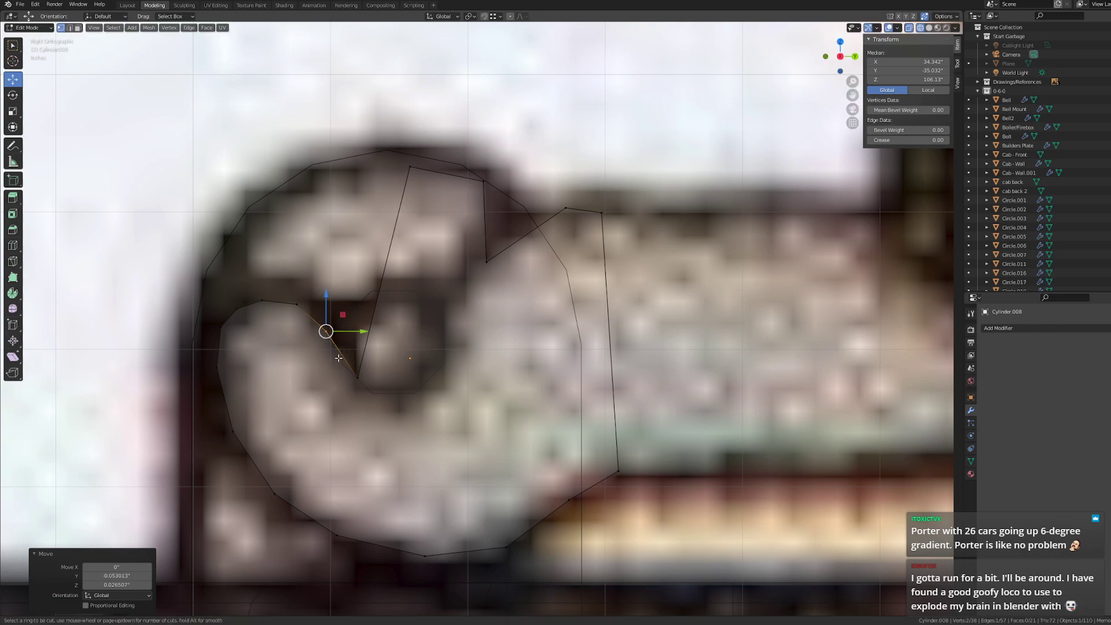
left_click(344, 361)
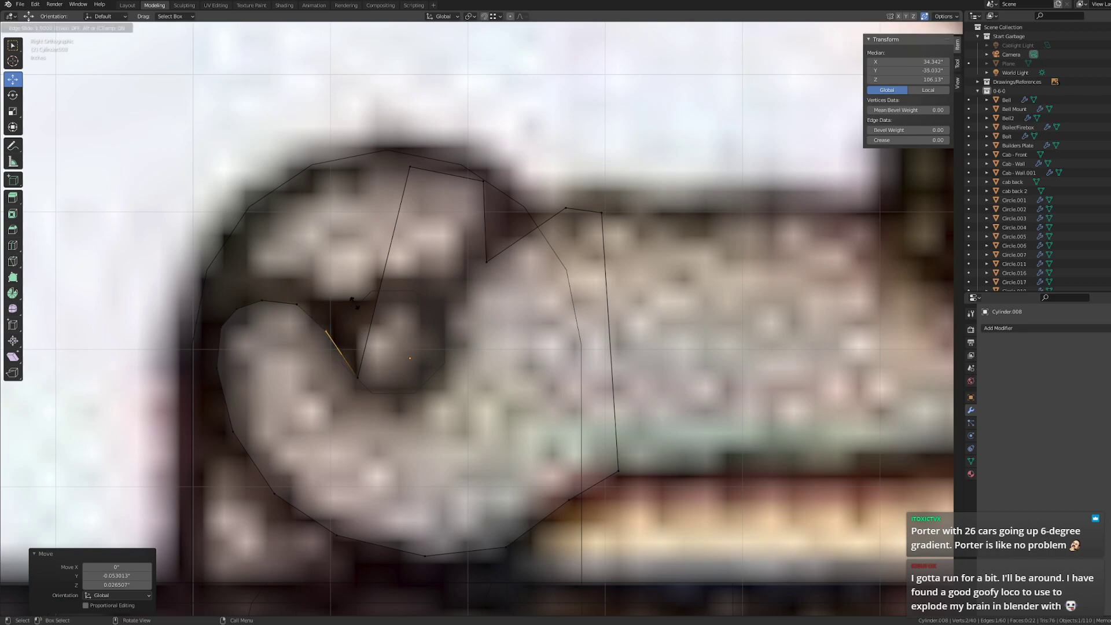
right_click(341, 364)
key("g")
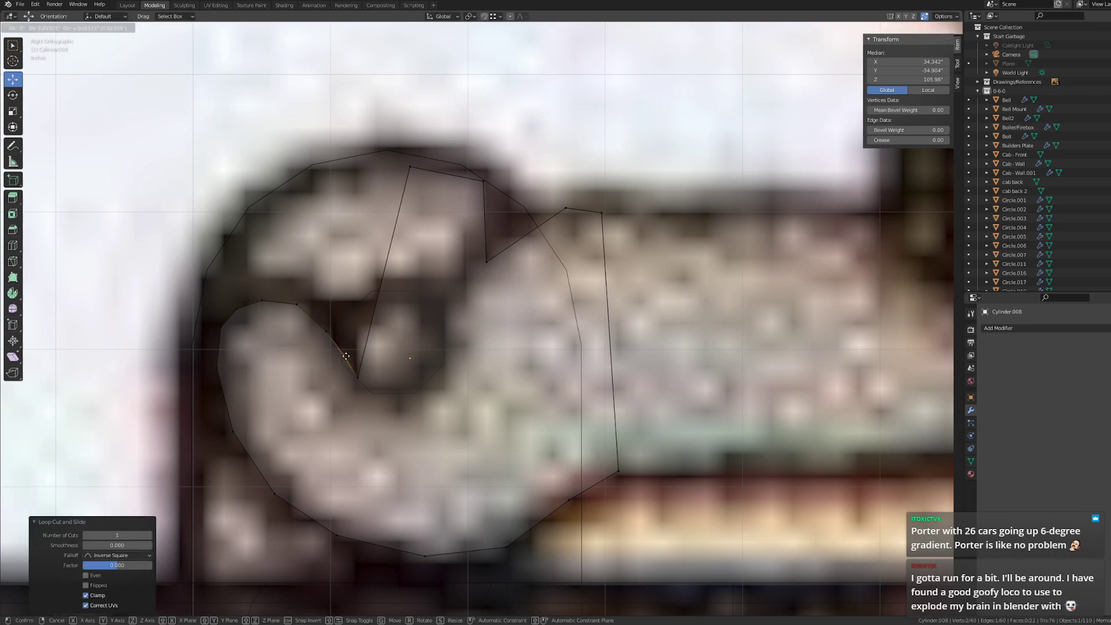
left_click(345, 363)
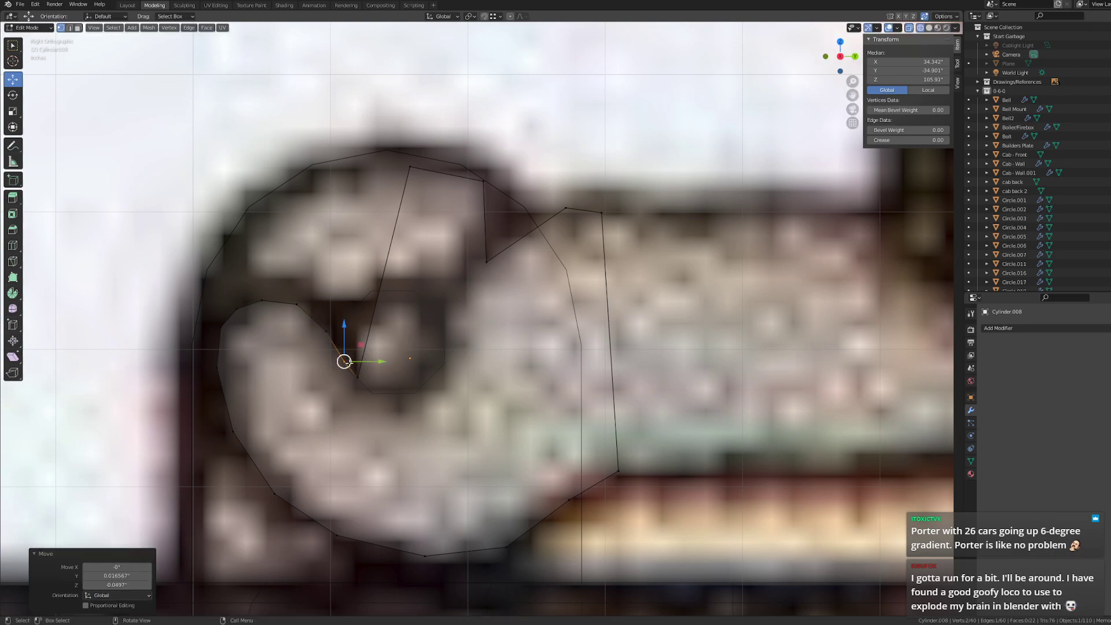
- Lower the two remaining top rim vertex pairs about 1.65" and 1.43" along Z onto the bottom curve of the hook's opening
left_click(411, 165)
key("g")
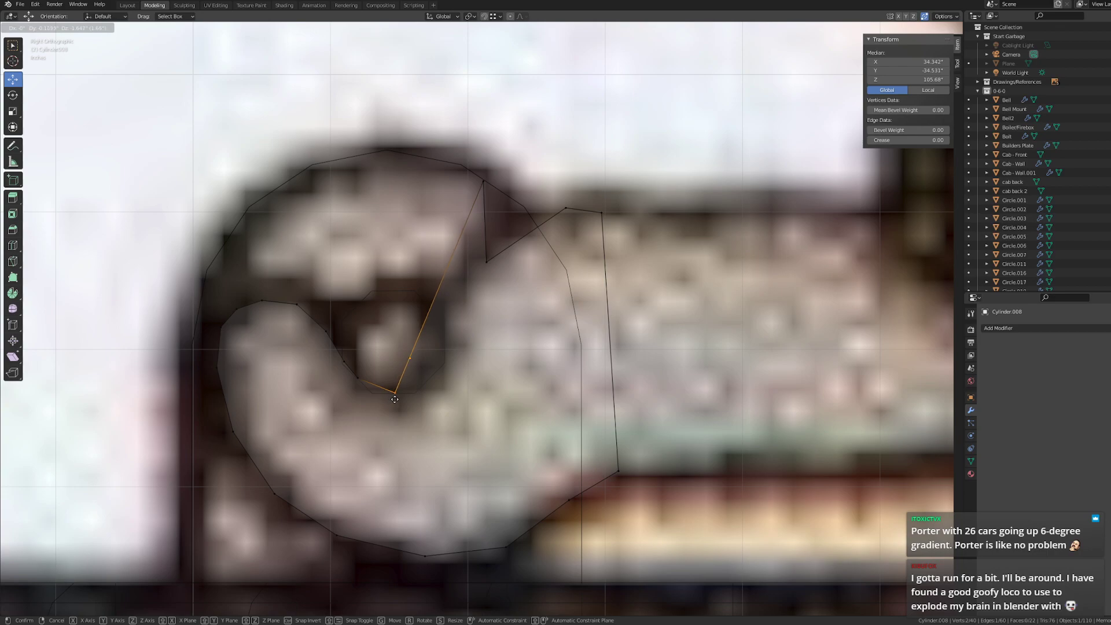
left_click(393, 397)
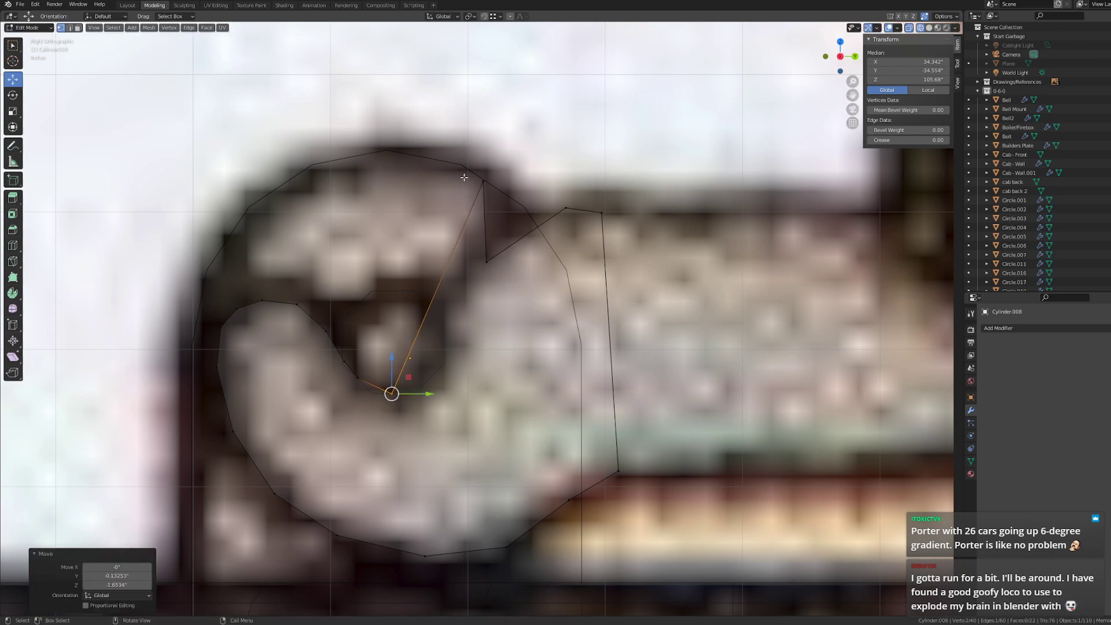
key("g")
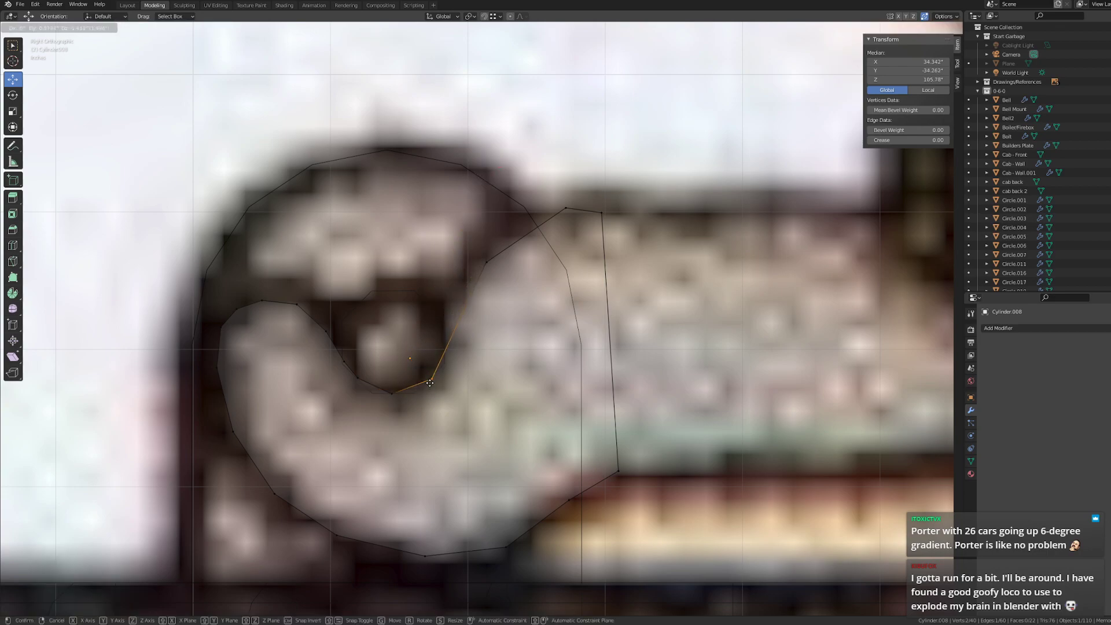
left_click(430, 378)
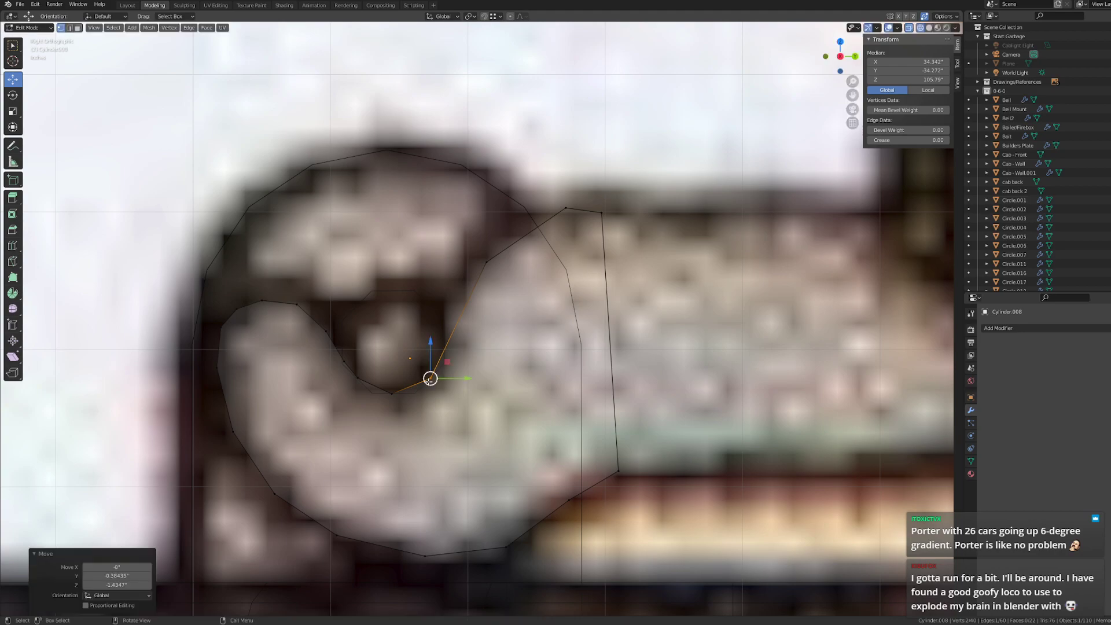
- Add a loop cut on the cab-side inner edge of the hook and fit the surrounding vertex pairs to the drawn curve
key("ctrl+r")
left_click(453, 331)
left_click(454, 332)
key("g")
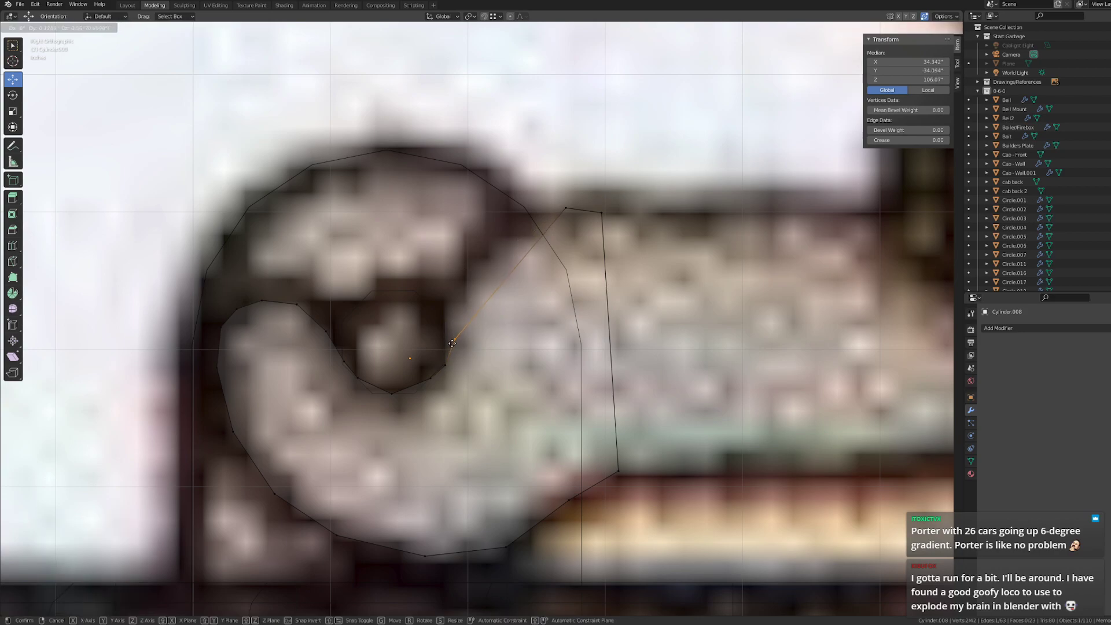
left_click(445, 318)
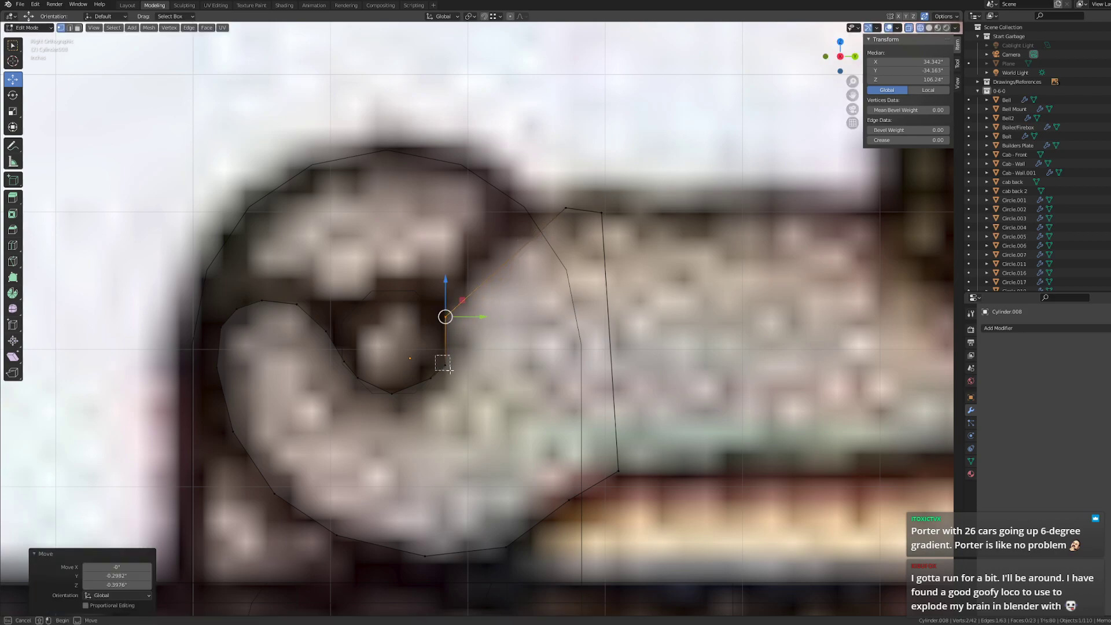
key("g")
left_click(438, 348)
key("g")
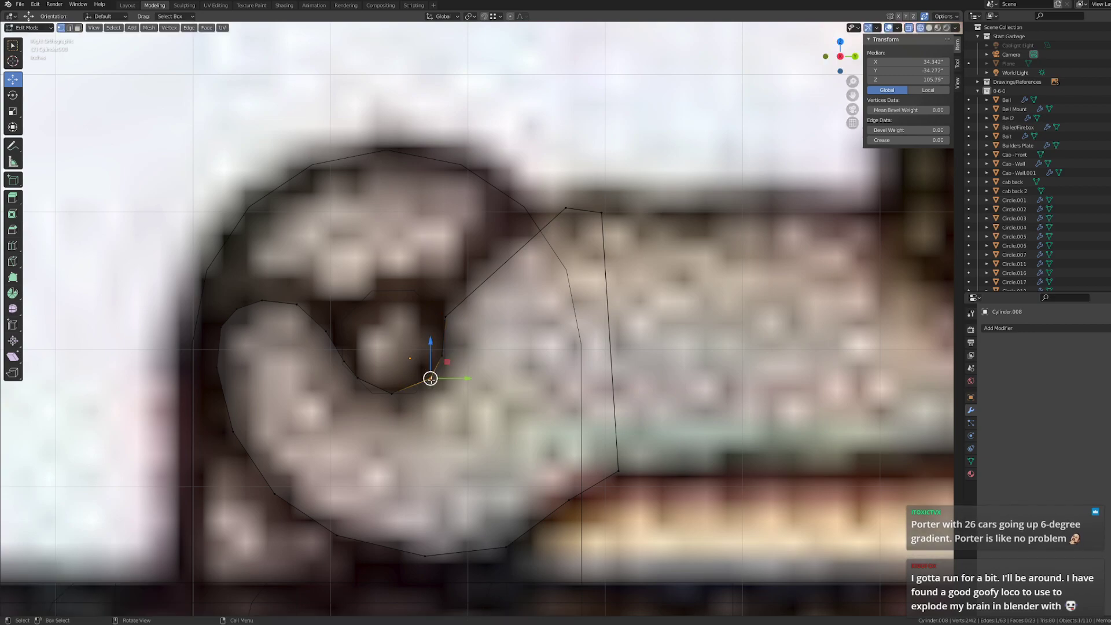
left_click(435, 341)
- Add a centred two-cut loop cut on the sloping edge between the hook's opening and the lever arm's upper edge
left_click_drag(441, 304, 455, 328)
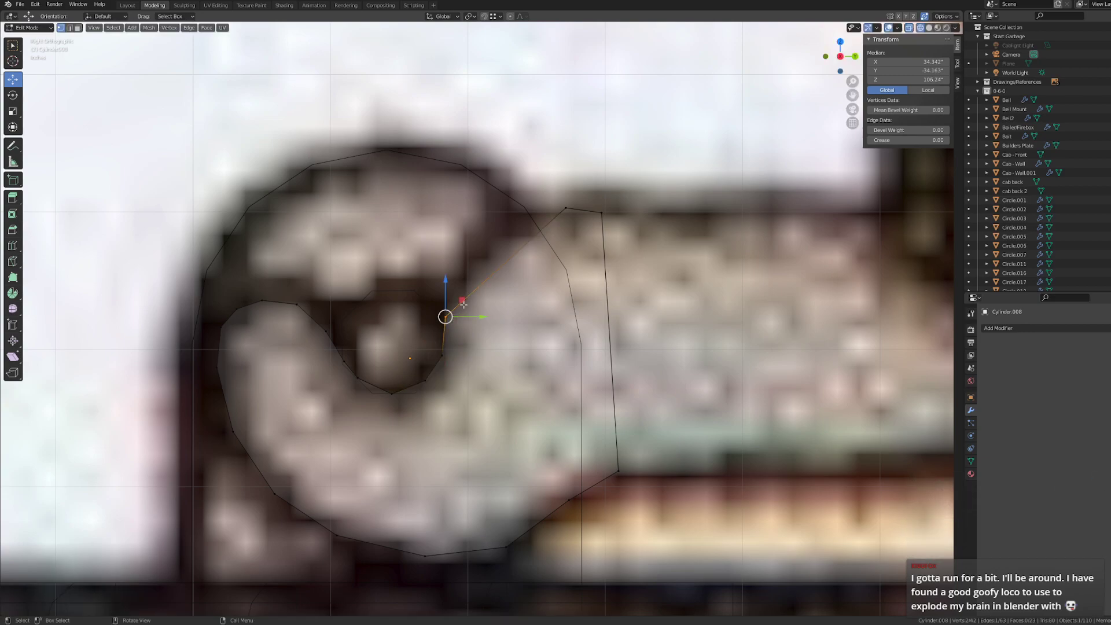
key("ctrl+r")
left_click(506, 263)
right_click(501, 244)
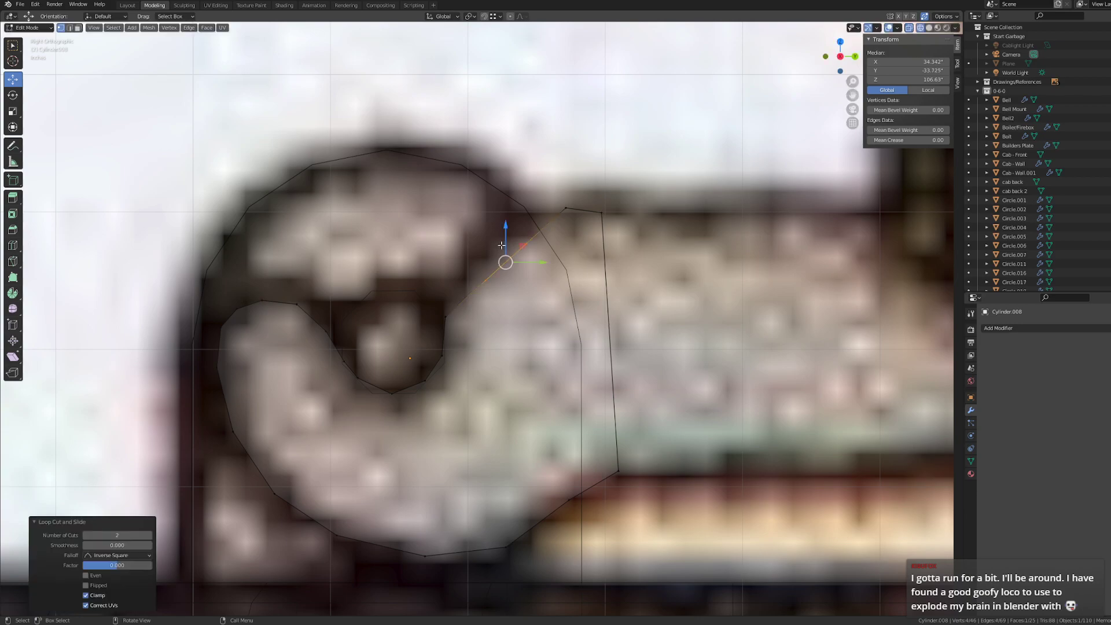
- Move the two new vertex pairs and the adjacent upper-edge pair onto the drawn curve between the hook's opening and the lever arm
left_click_drag(477, 268, 493, 288)
key("g")
left_click(476, 274)
left_click_drag(514, 238, 533, 252)
key("g")
left_click(511, 233)
left_click_drag(557, 200, 578, 216)
key("g")
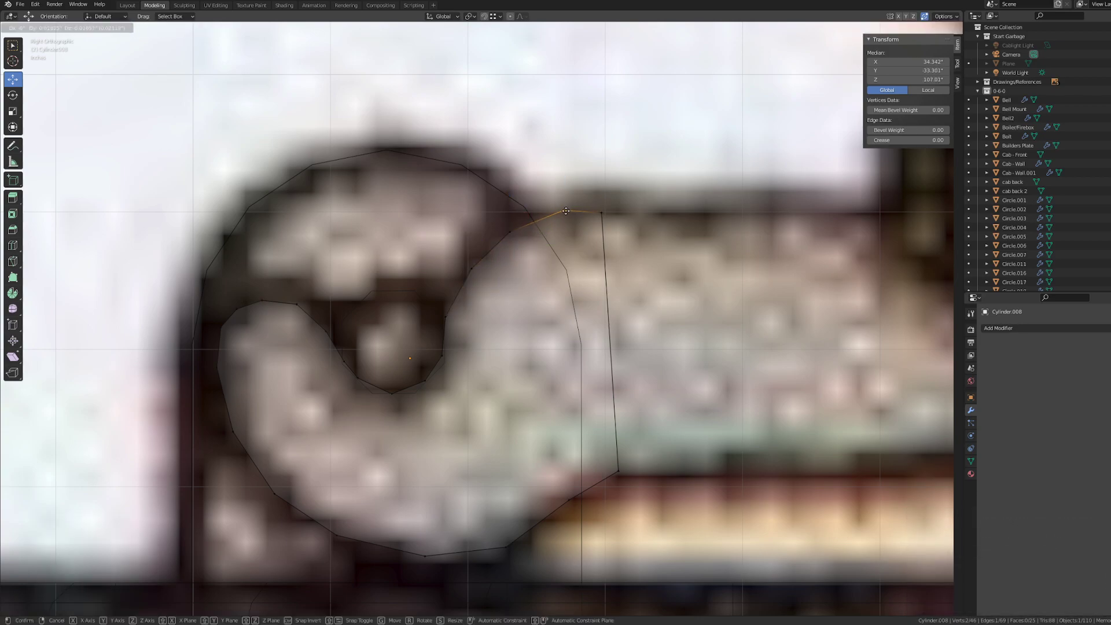
left_click(549, 215)
- Fine-tune the two vertex pairs on the curve rising from the hook's opening to match the drawing
left_click_drag(501, 225, 480, 284)
key("g")
left_click(515, 241)
key("g")
left_click(469, 268)
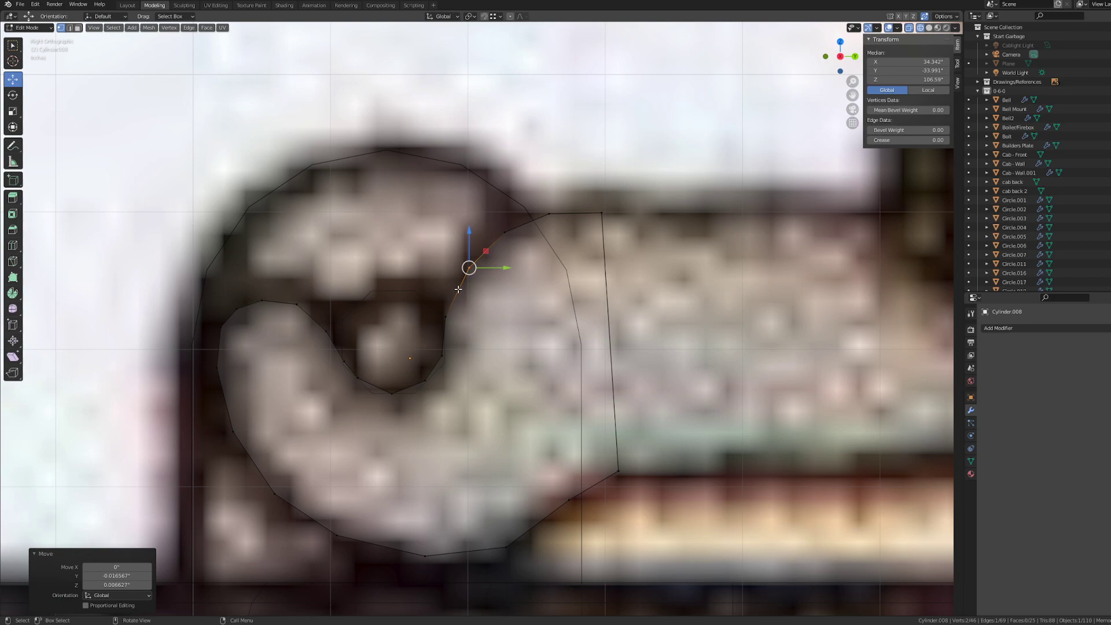
- Nudge the outer vertex pair at the hook's front tip down along the drawn outline
scroll(459, 295, "down", 1)
left_click(405, 338)
scroll(388, 360, "down", 1)
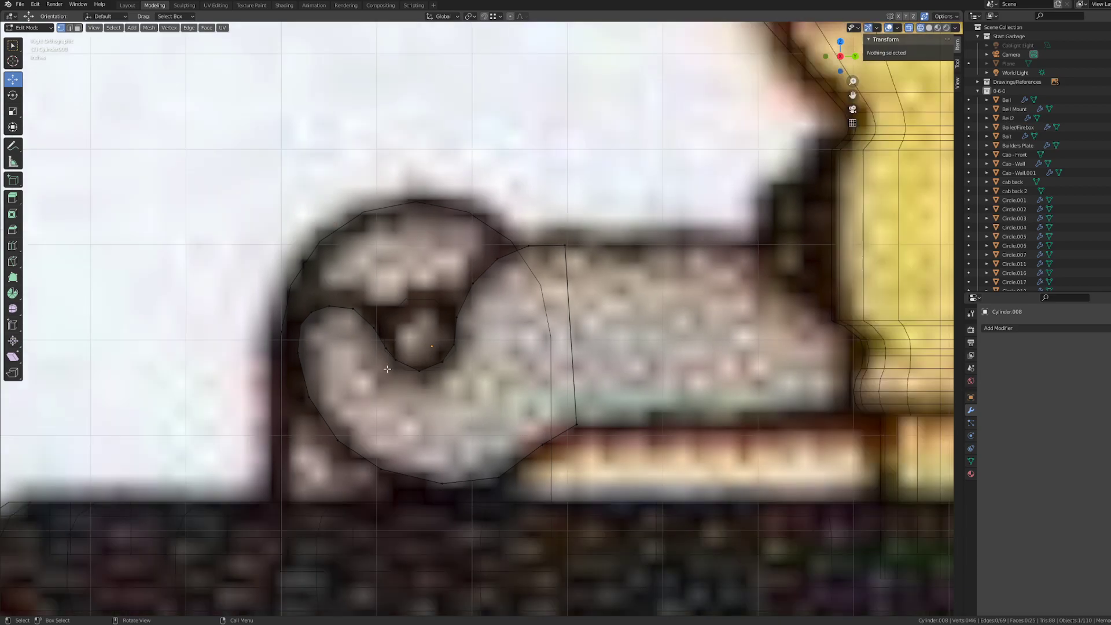
scroll(376, 418, "up", 3)
middle_click_drag(376, 418, 563, 309, "shift")
scroll(403, 262, "up", 2)
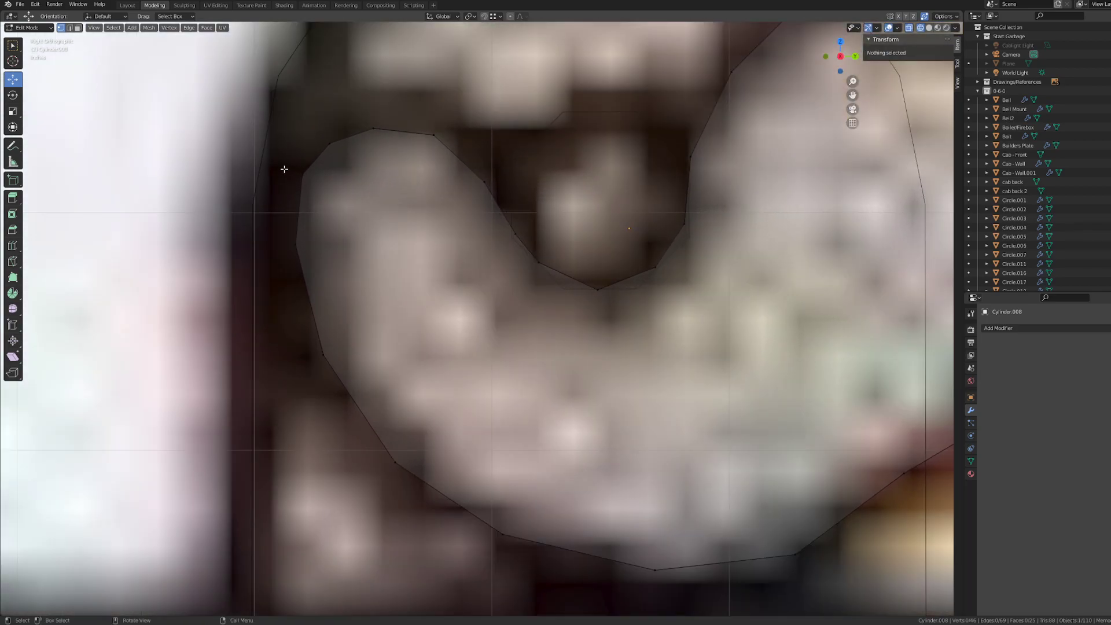
left_click_drag(284, 169, 311, 247)
left_click_drag(299, 209, 299, 226)
left_click(211, 299)
- Select the entire hook mesh and move it about -26.56" along X toward the bracket on the dome
scroll(359, 381, "down", 8)
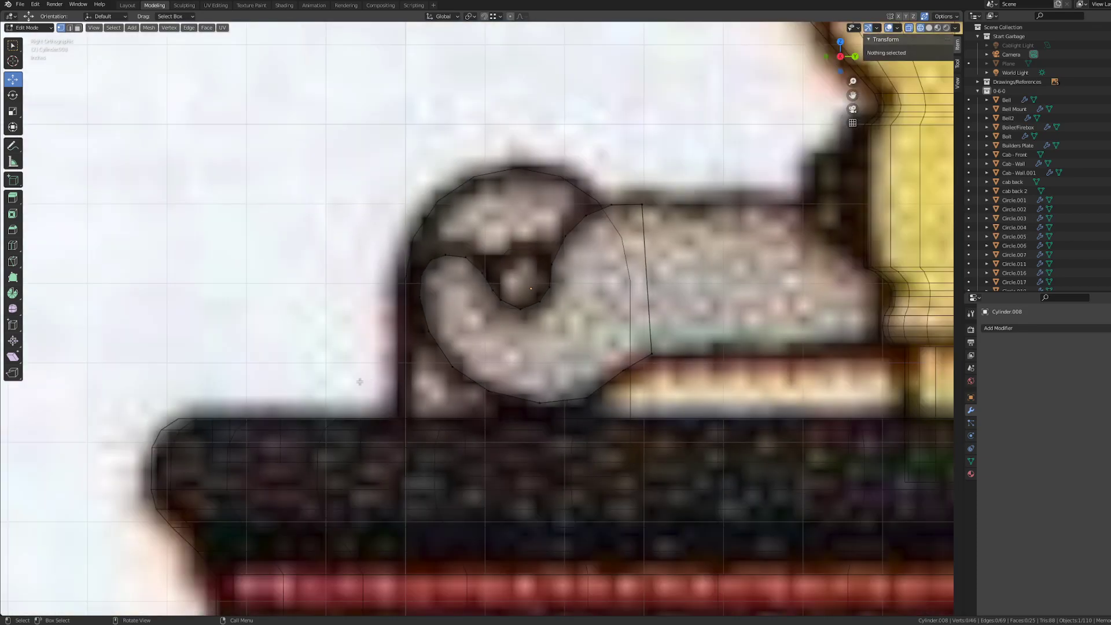
scroll(515, 412, "down", 5)
middle_click_drag(515, 412, 457, 470, "shift")
middle_click_drag(457, 469, 495, 472)
scroll(495, 472, "down", 5)
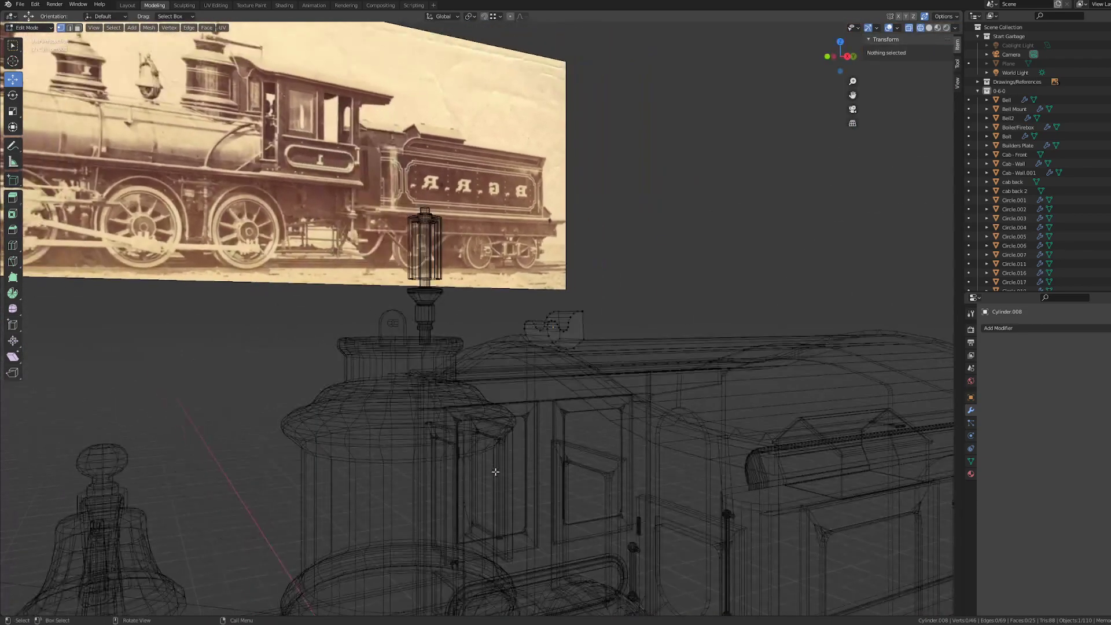
middle_click_drag(544, 441, 588, 456)
left_click_drag(723, 407, 672, 316)
left_click_drag(707, 361, 674, 352)
left_click(723, 405)
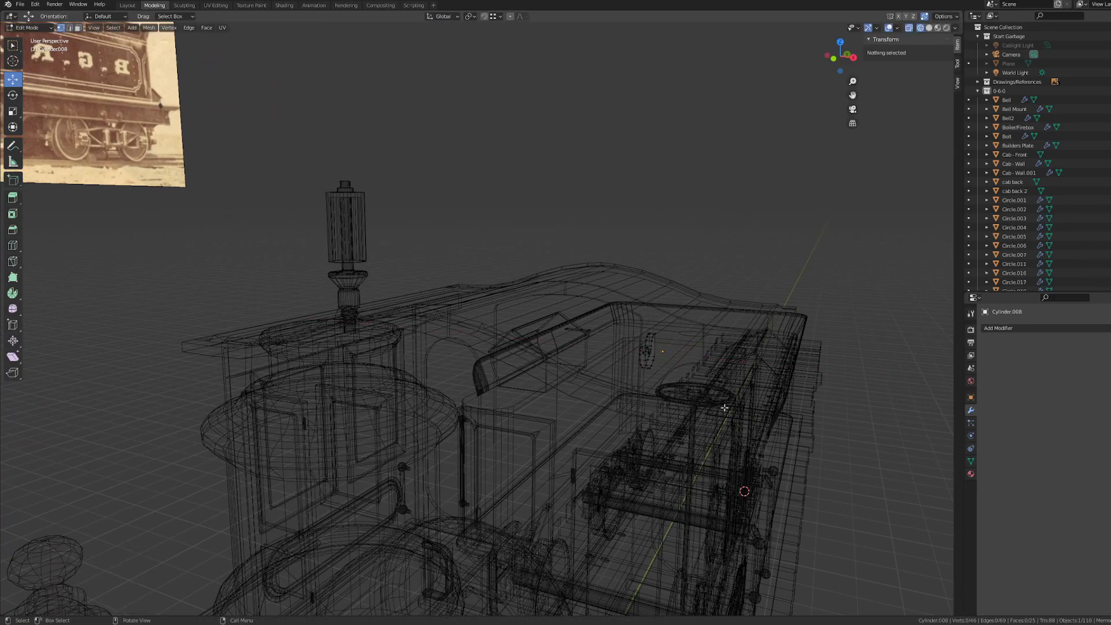
middle_click_drag(725, 405, 627, 382)
left_click_drag(616, 380, 535, 256)
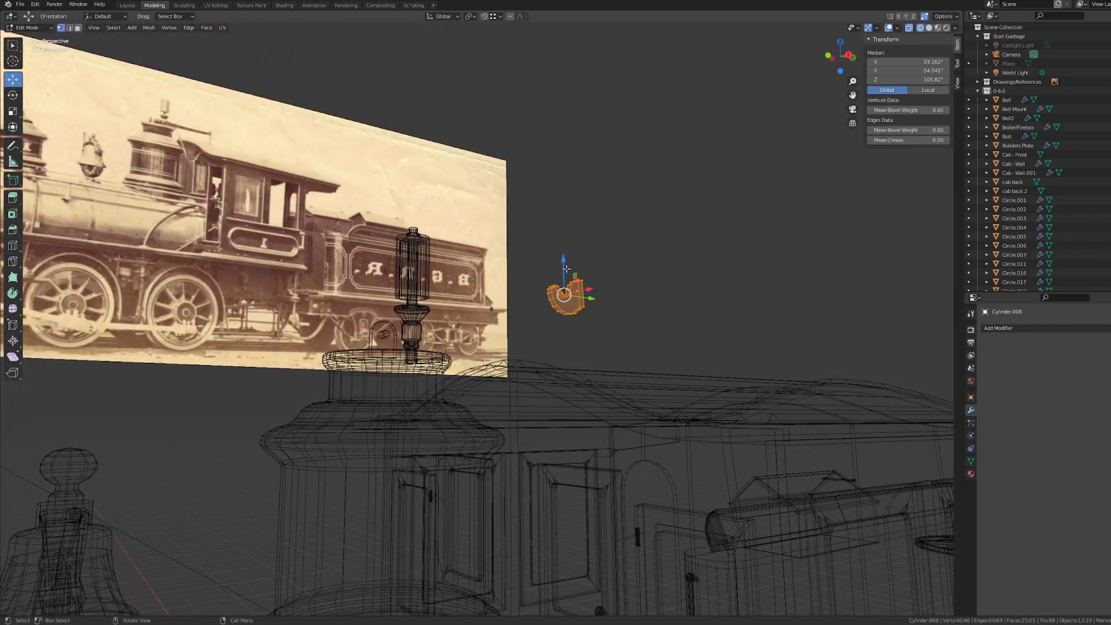
middle_click_drag(535, 256, 641, 304)
left_click_drag(707, 349, 431, 339)
scroll(430, 339, "up", 5)
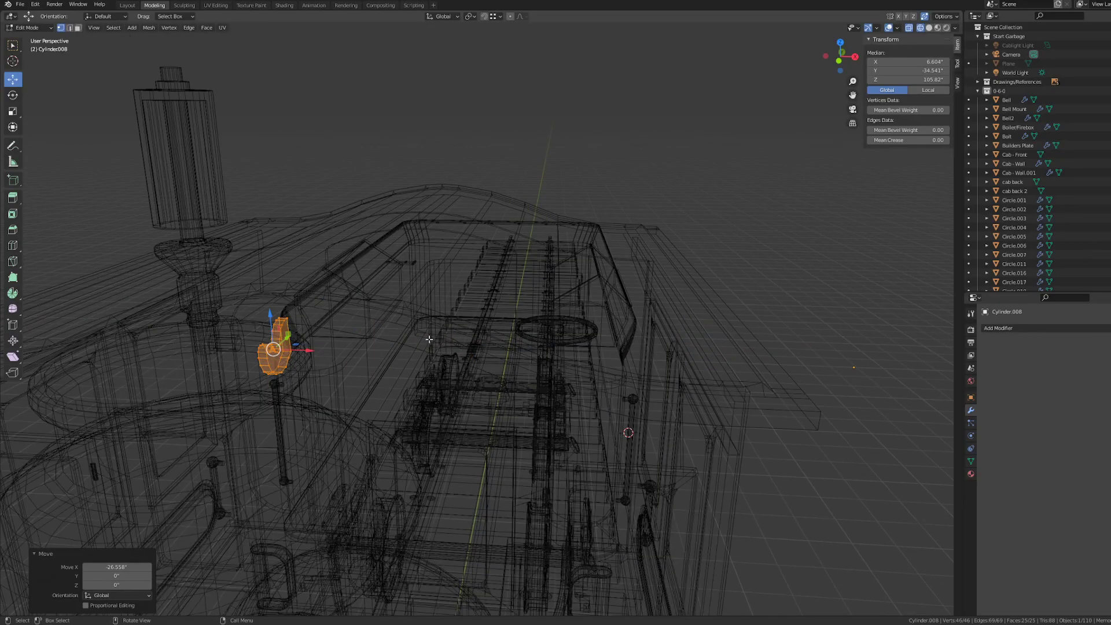
- Display the model in solid shading and finish editing the hook mesh
mouse_move(430, 339)
middle_mouse_down("shift")
mouse_move(599, 309)
mouse_move(805, 301)
middle_mouse_up("shift")
scroll(551, 352, "up", 3)
key("z")
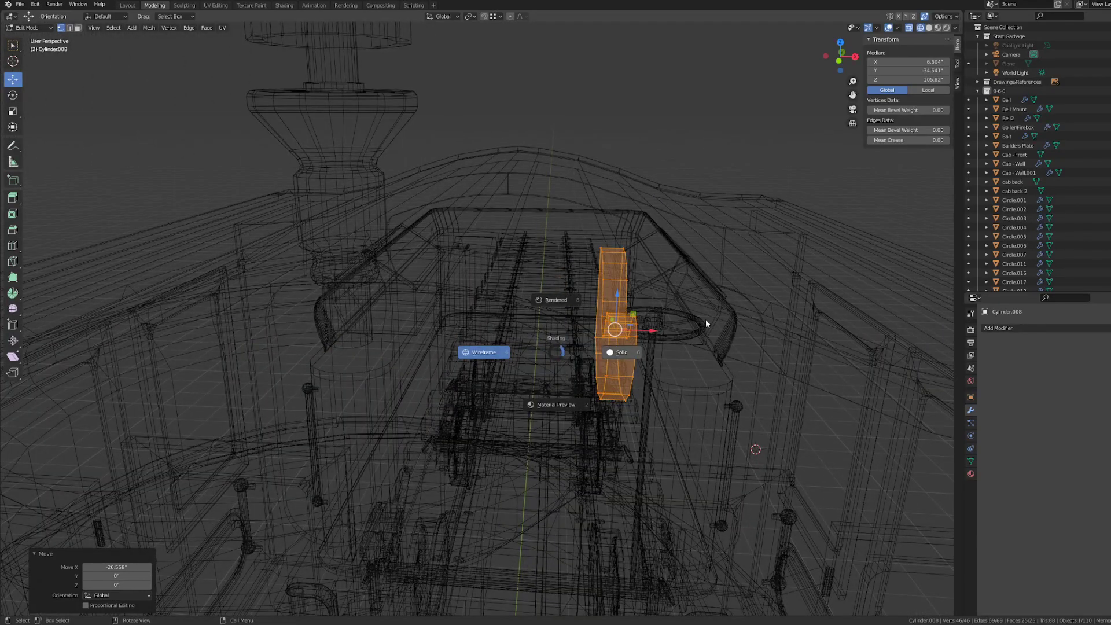
left_click(706, 318)
scroll(732, 341, "up", 4)
scroll(720, 347, "down", 2)
key("Tab")
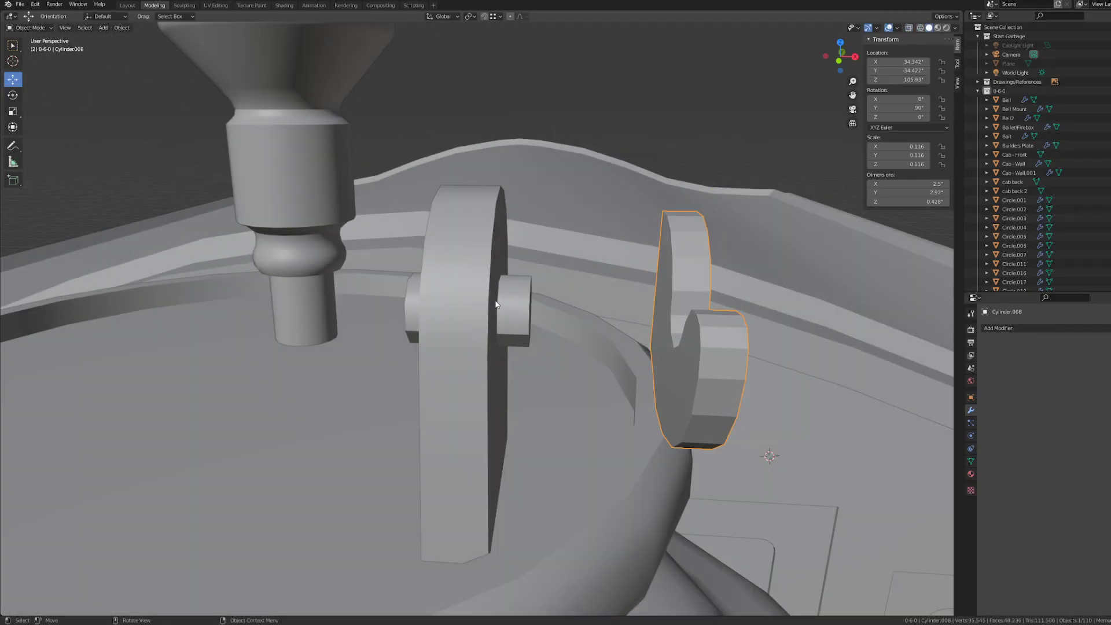
- Select both ends of the bracket's pivot pin in edit mode and move them about 0.13" along X toward the hook
left_click(509, 306)
key("Tab")
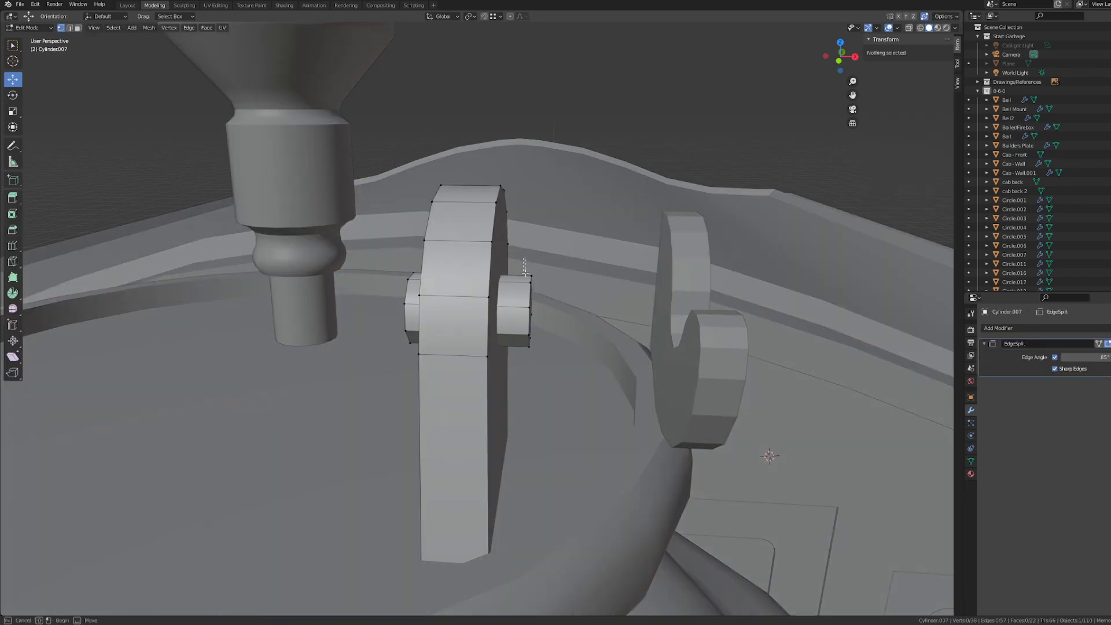
left_click_drag(523, 258, 572, 365, "shift")
middle_click_drag(385, 248, 410, 248)
left_click_drag(410, 247, 492, 370, "shift")
middle_click_drag(492, 370, 535, 304)
key("g")
key("x")
left_click(527, 342)
- Shift the pivot pin further along X so it protrudes more on the hook's side, and finish editing the bracket
key("g")
key("x")
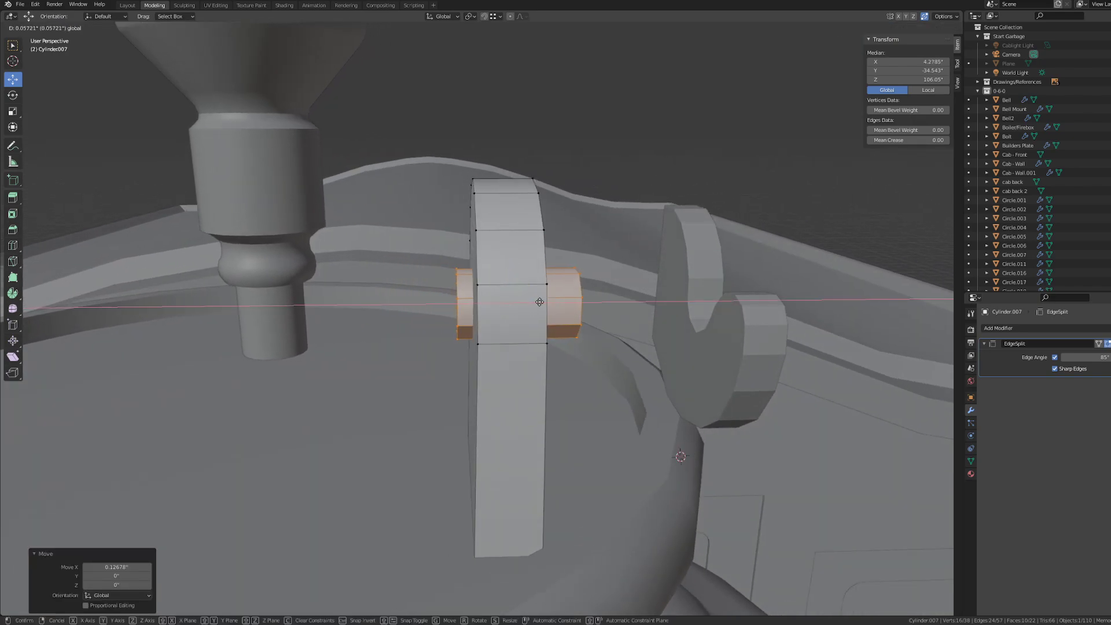
left_click(539, 302)
middle_click_drag(660, 454, 555, 381)
left_click_drag(544, 353, 552, 352)
middle_click_drag(624, 146, 652, 132)
key("Tab")
- Set the hook object's origin to its geometry
middle_click_drag(692, 228, 724, 379)
left_click(656, 356)
right_click(723, 379)
mouse_move(722, 376)
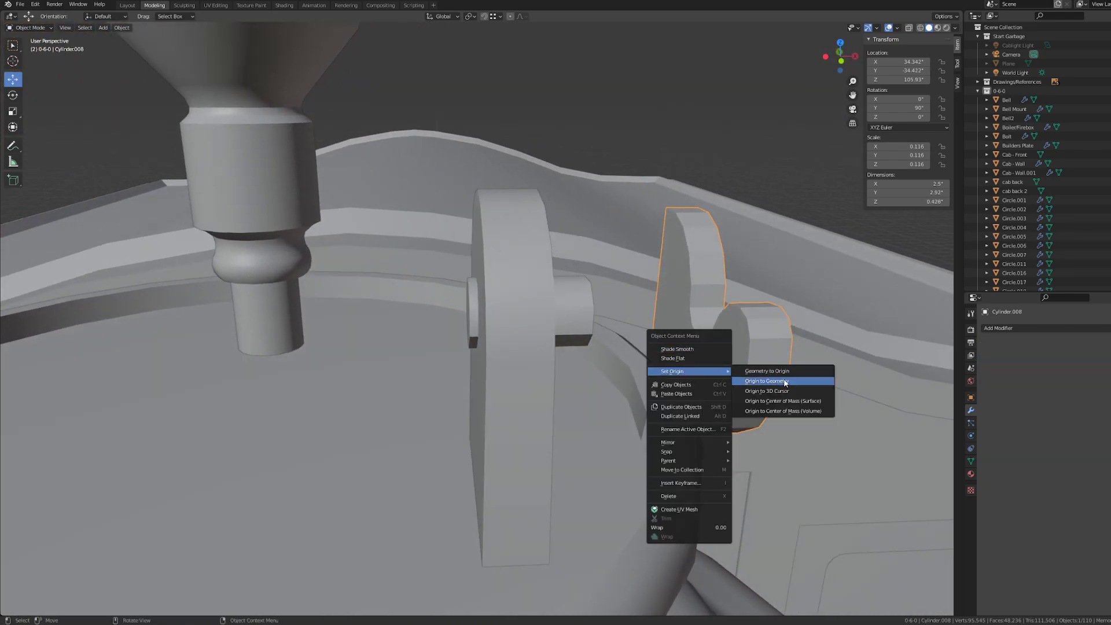
left_click(776, 380)
middle_click_drag(873, 376, 805, 362)
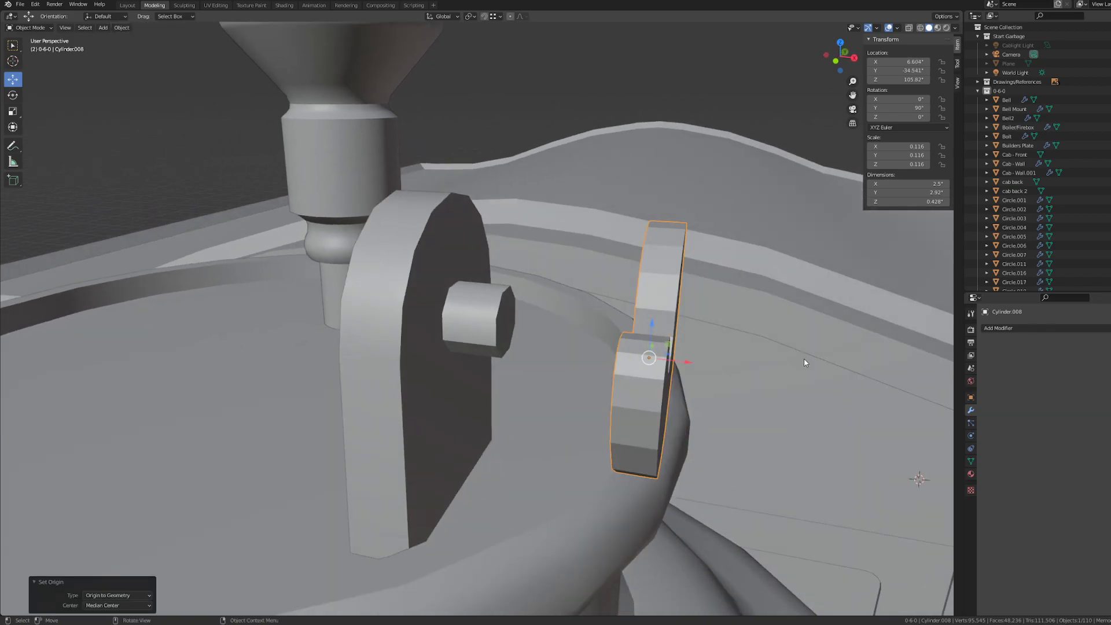
- Move the hook along X onto the pivot pin beside the bracket, to about X 4.70"
left_click_drag(677, 361, 505, 346)
middle_click_drag(579, 351, 602, 345)
left_click_drag(550, 331, 548, 331)
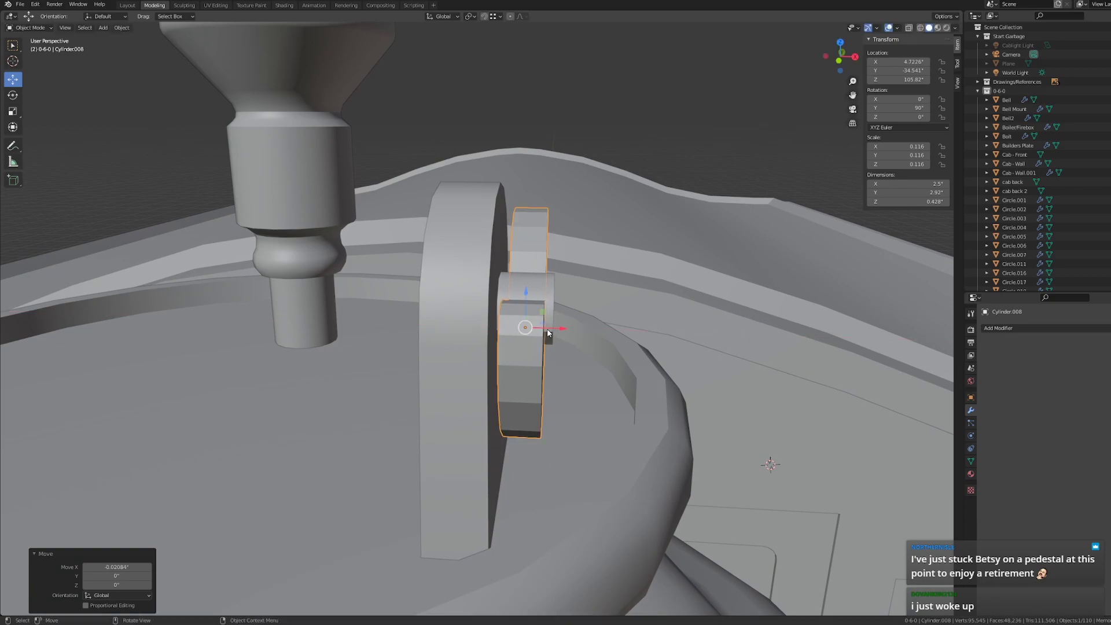
mouse_move(687, 353)
middle_mouse_down()
mouse_move(653, 347)
mouse_move(688, 363)
middle_mouse_up()
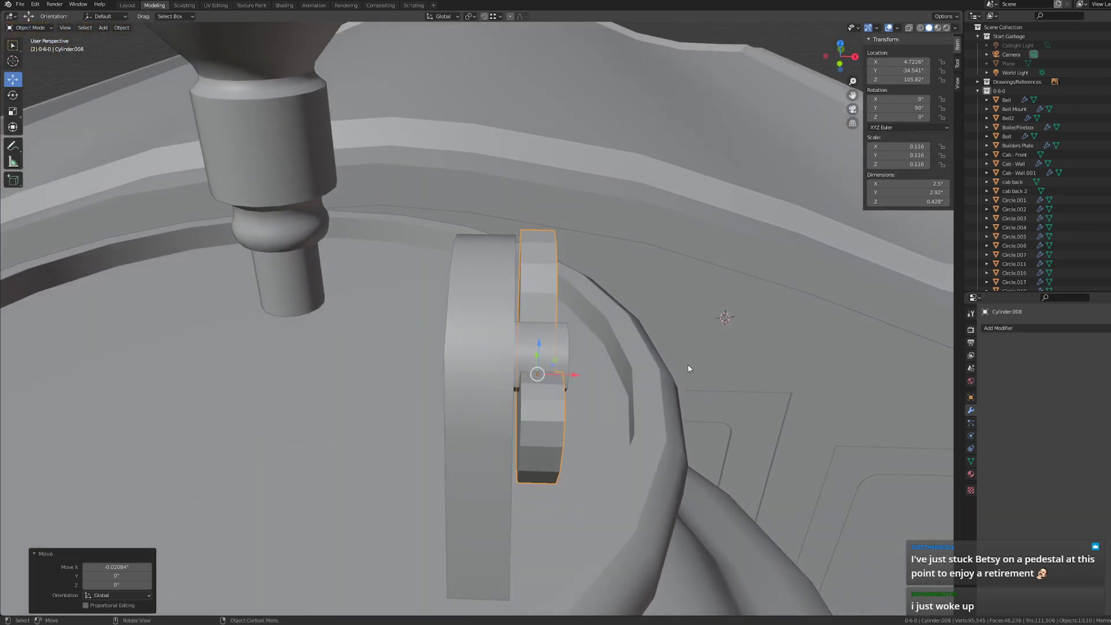
left_click_drag(571, 373, 569, 373)
middle_click_drag(606, 390, 455, 370)
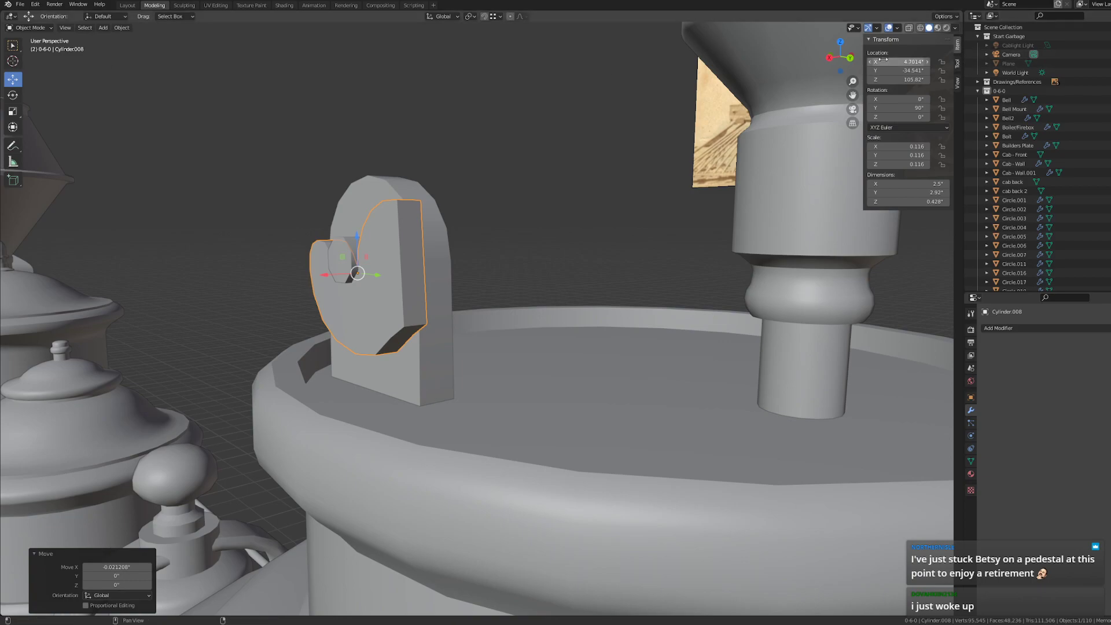
- Open the hook mesh for editing in the right orthographic view
key("KP_3")
scroll(495, 305, "up", 2)
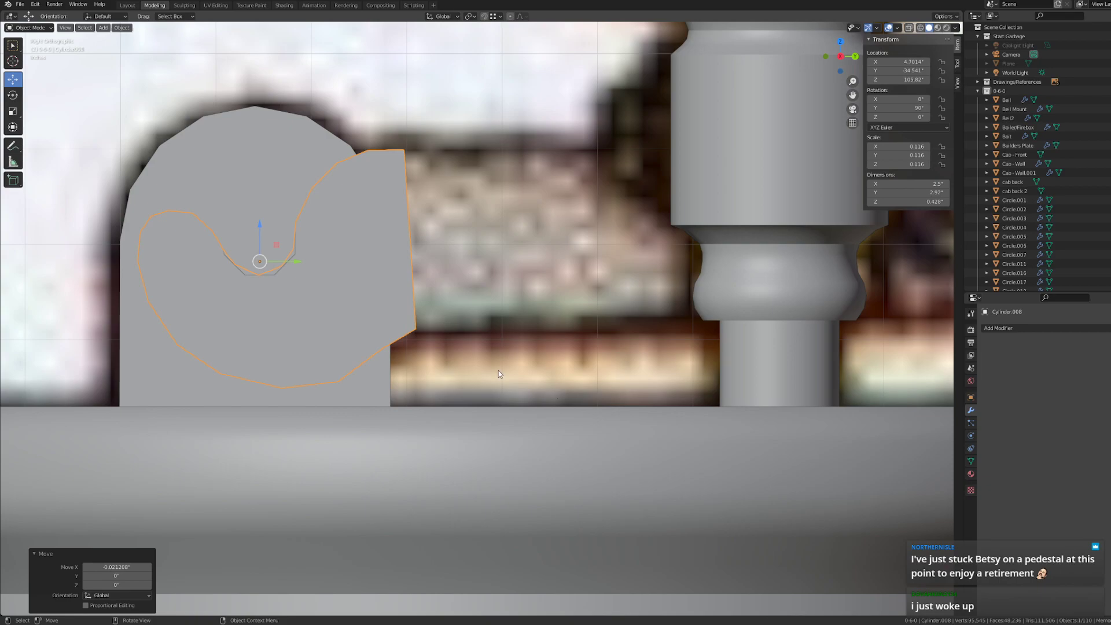
key("Tab")
left_click(422, 329)
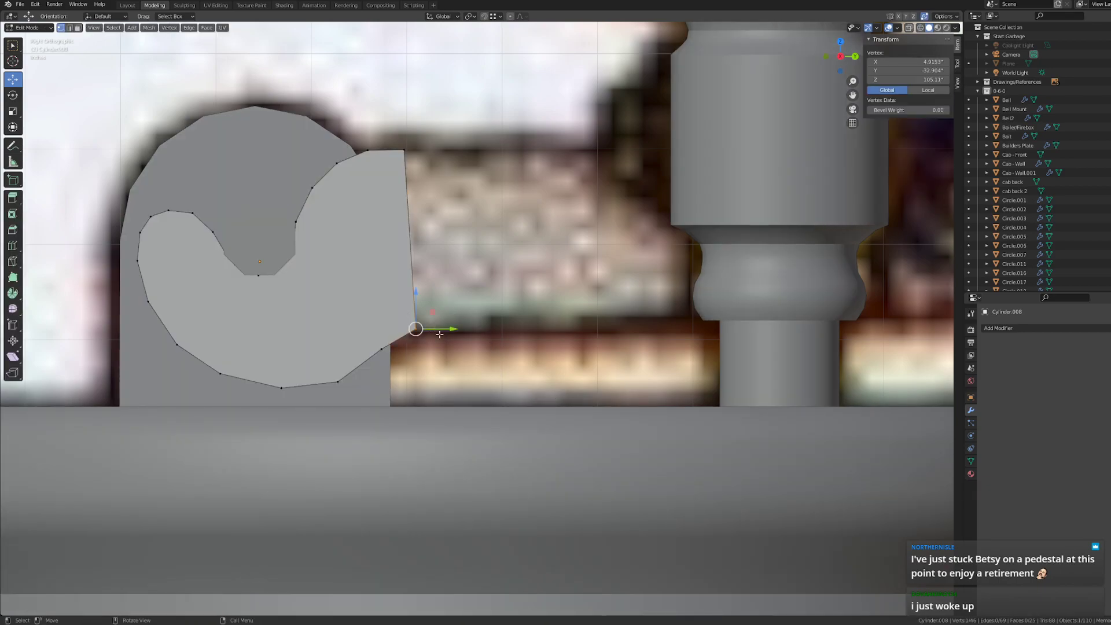
key("g")
key("y")
left_click(439, 333)
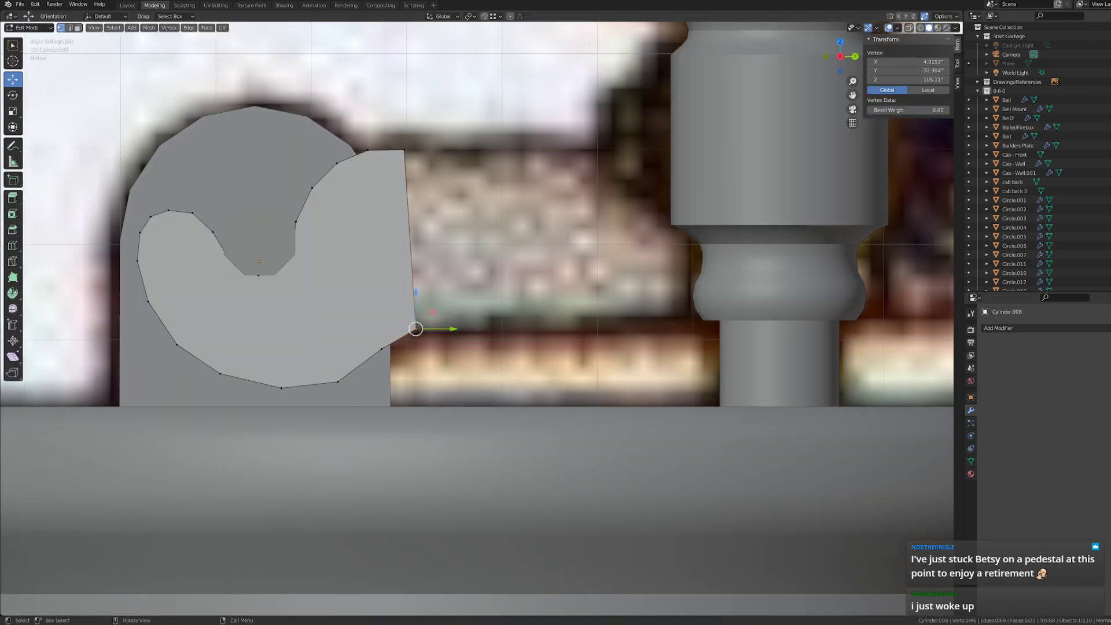
- Show the mesh in wireframe and move the arm end's upper vertex pair along Y until the end edge is vertical
key("z")
left_click(318, 214)
scroll(347, 185, "up", 3)
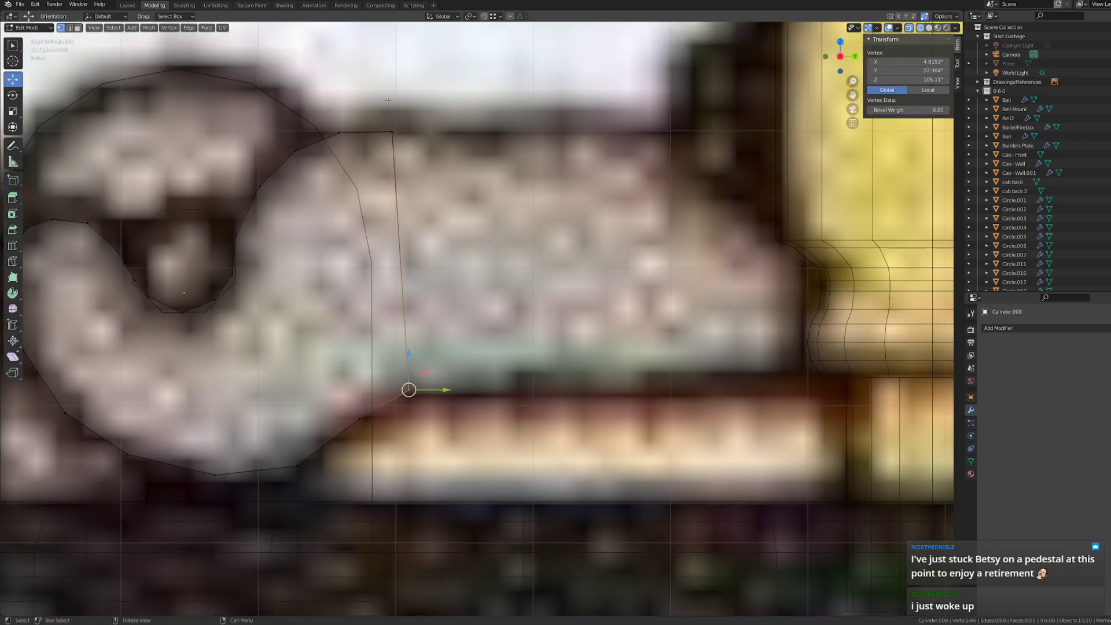
key("b")
left_click_drag(383, 122, 399, 139)
key("g")
key("y")
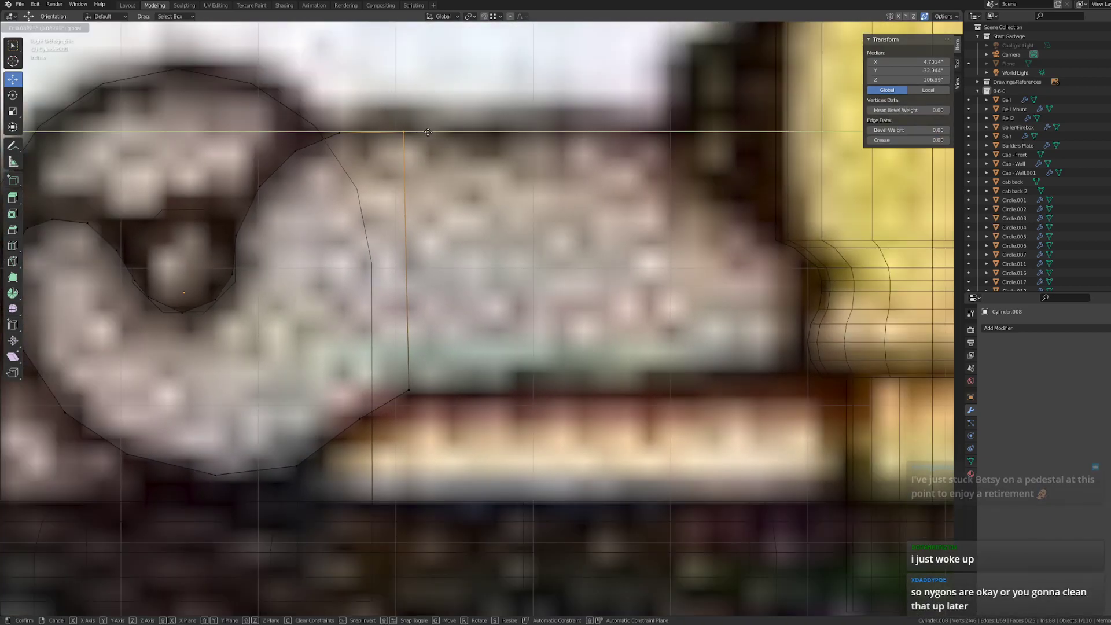
left_click(404, 129)
- Lower the arm end's bottom vertex pair slightly along Z onto the drawn lower edge
key("b")
left_click_drag(405, 365, 446, 447)
key("g")
key("z")
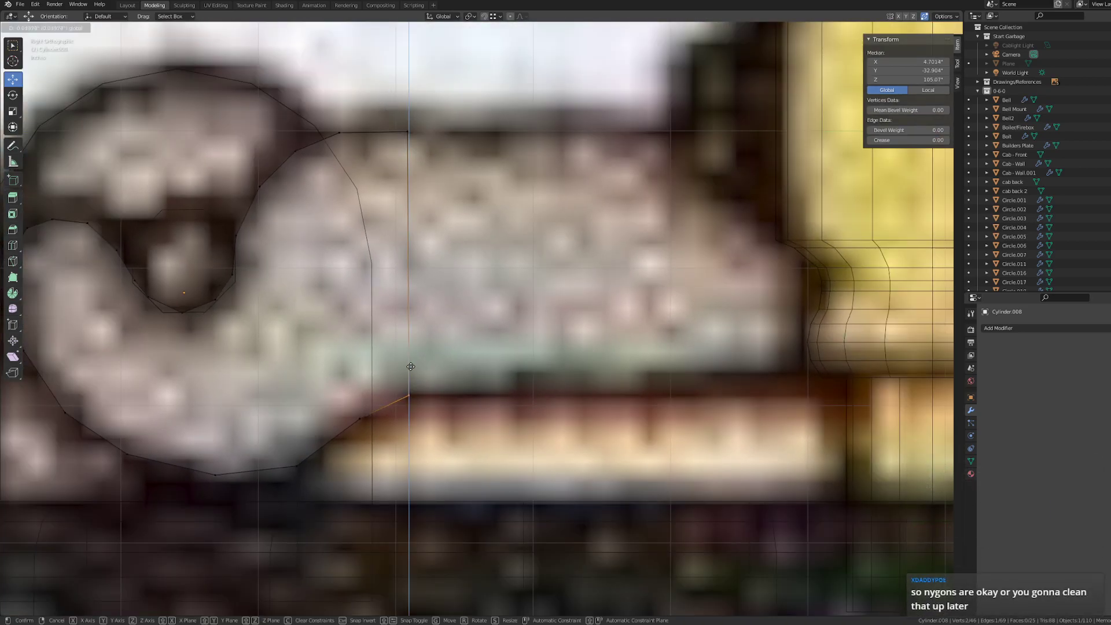
left_click(409, 391)
- Fit the next two vertex pairs along the hook's cab-side underside to the drawn curve
key("b")
left_click_drag(353, 406, 374, 431)
key("g")
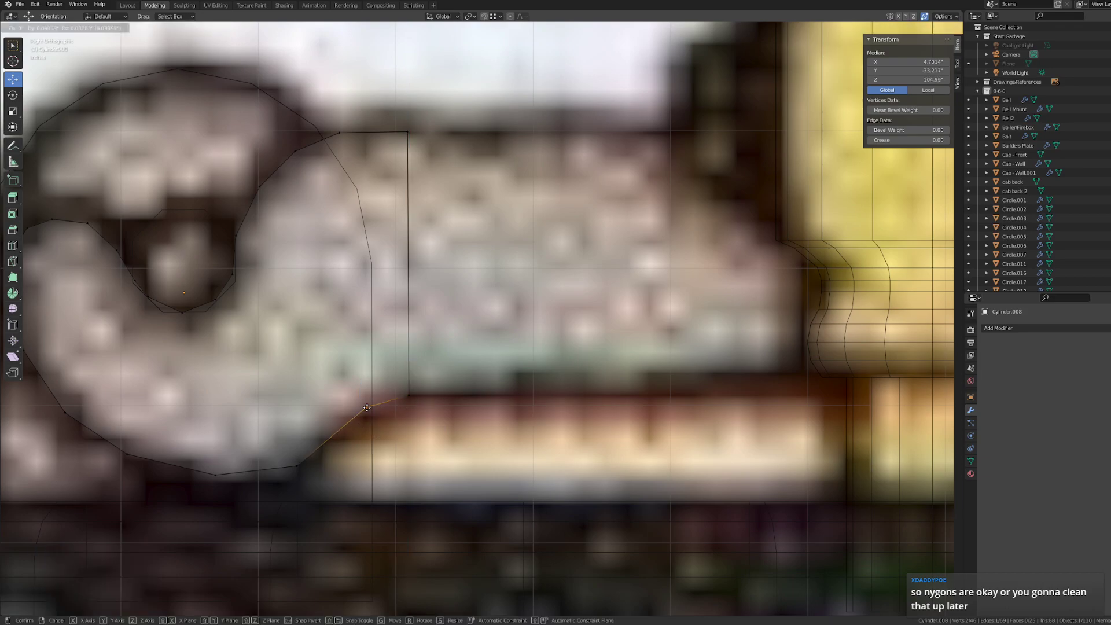
left_click(381, 421)
key("b")
left_click_drag(293, 453, 292, 469)
key("g")
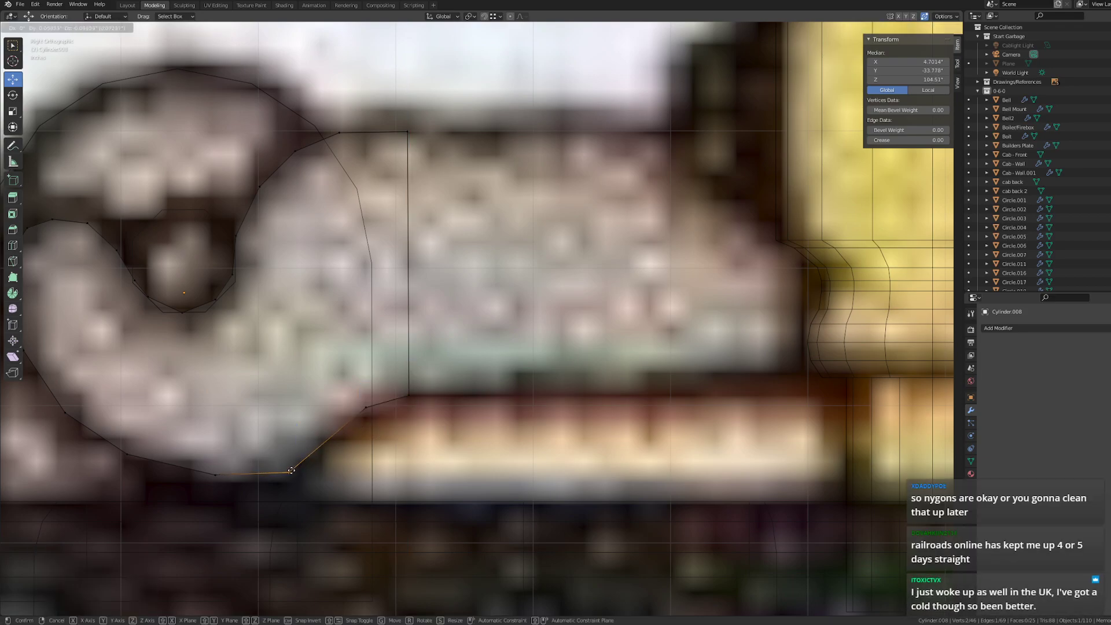
left_click(245, 468)
- Move the hook's lowest vertex pair about -0.18" along Y and adjust the neighbouring cab-side pair to even out the bottom curve
left_click(223, 483)
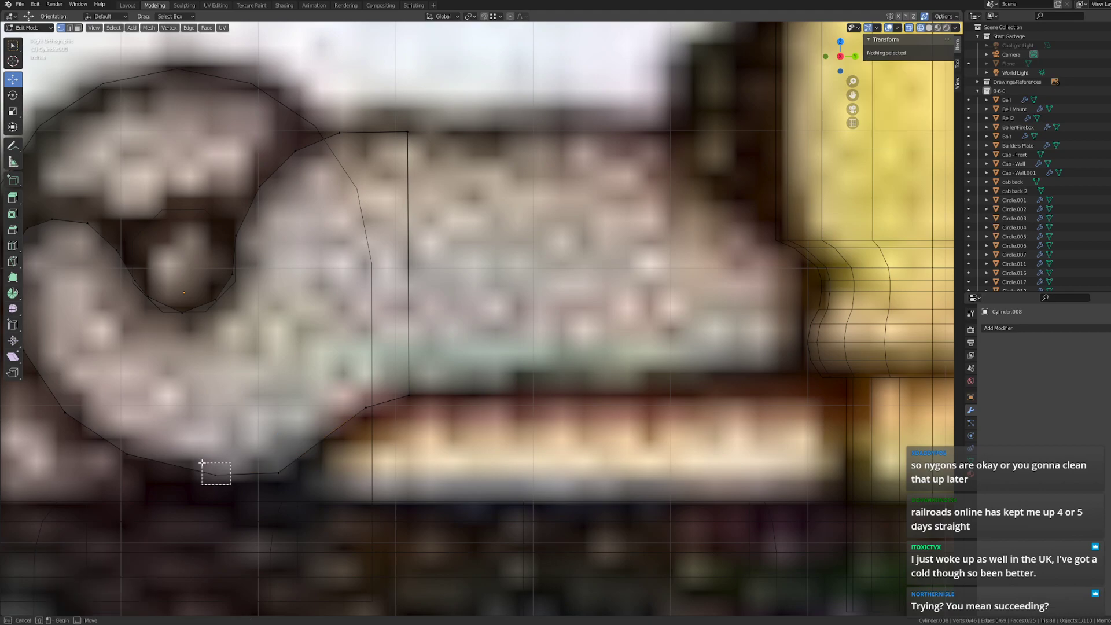
key("g")
key("y")
left_click_drag(197, 471, 216, 471)
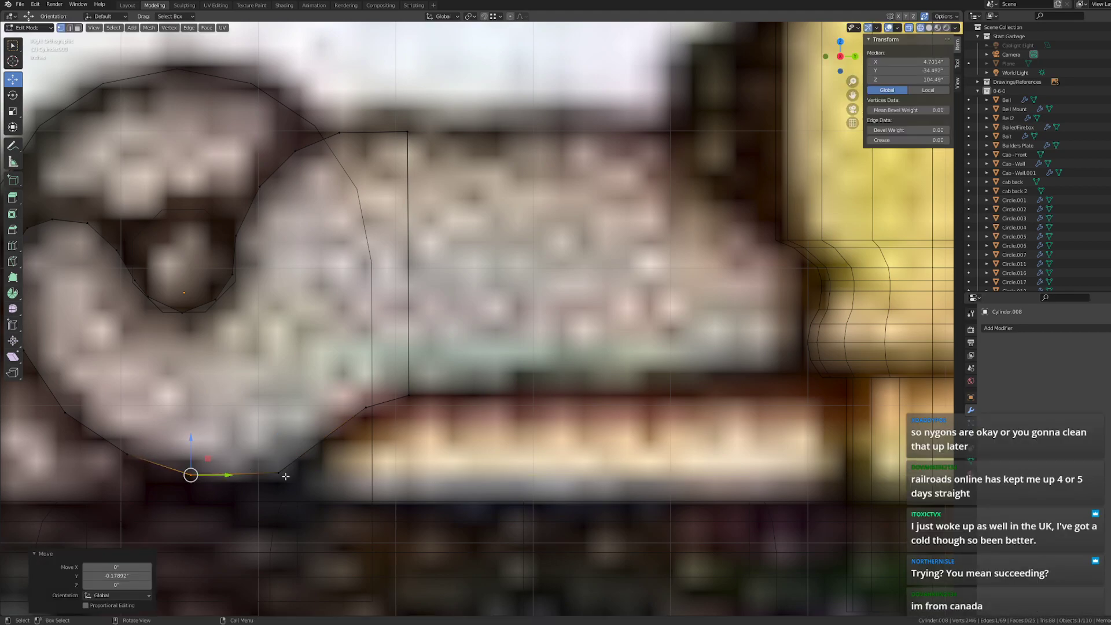
left_click_drag(286, 476, 266, 445)
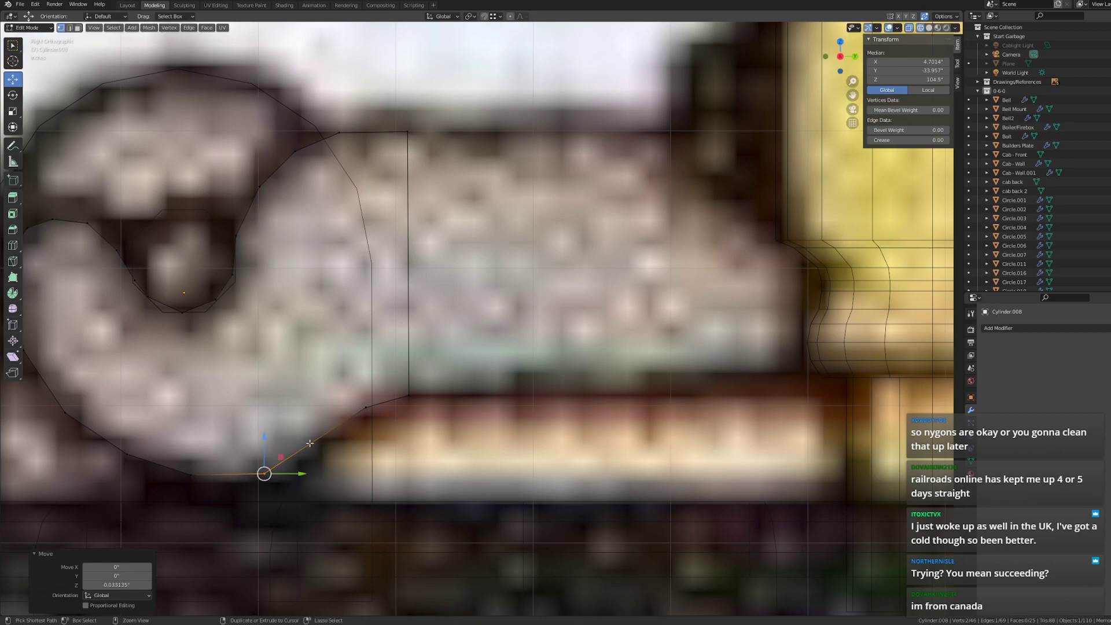
- Add a single loop cut on the hook's cab-side lower edge and move its vertices outward onto the drawn curve
key("ctrl+e")
key("ctrl+r")
left_click(321, 440)
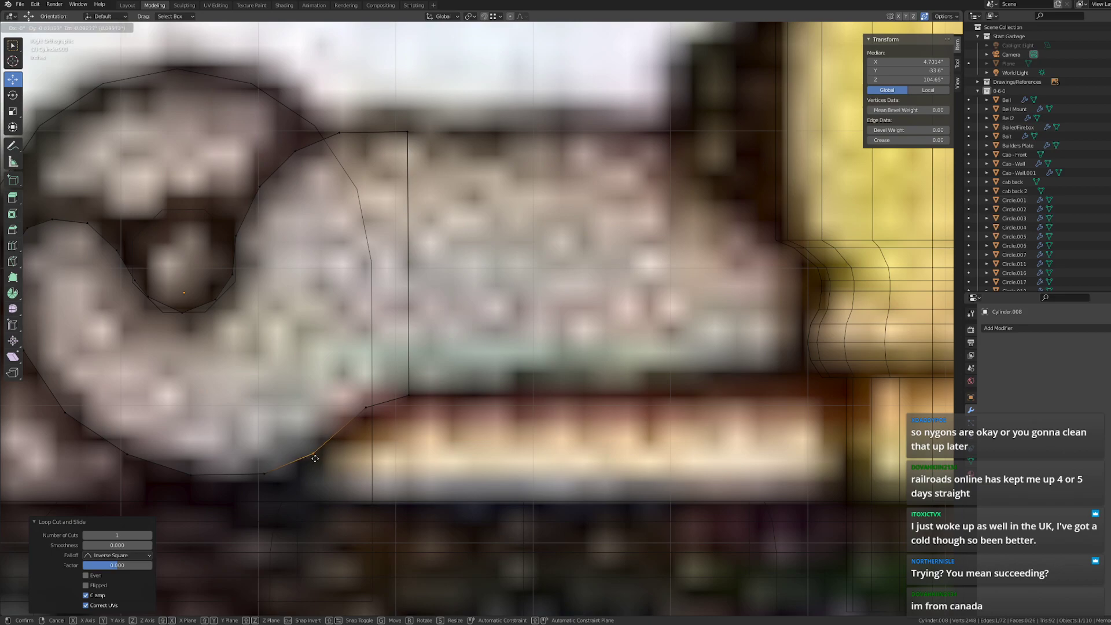
left_click(311, 458)
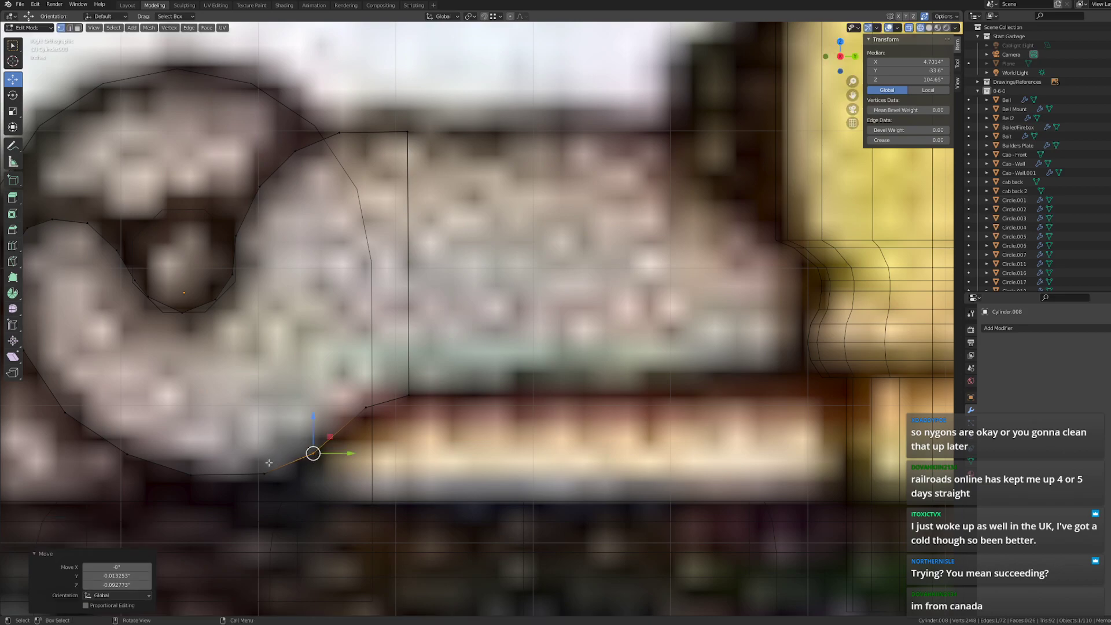
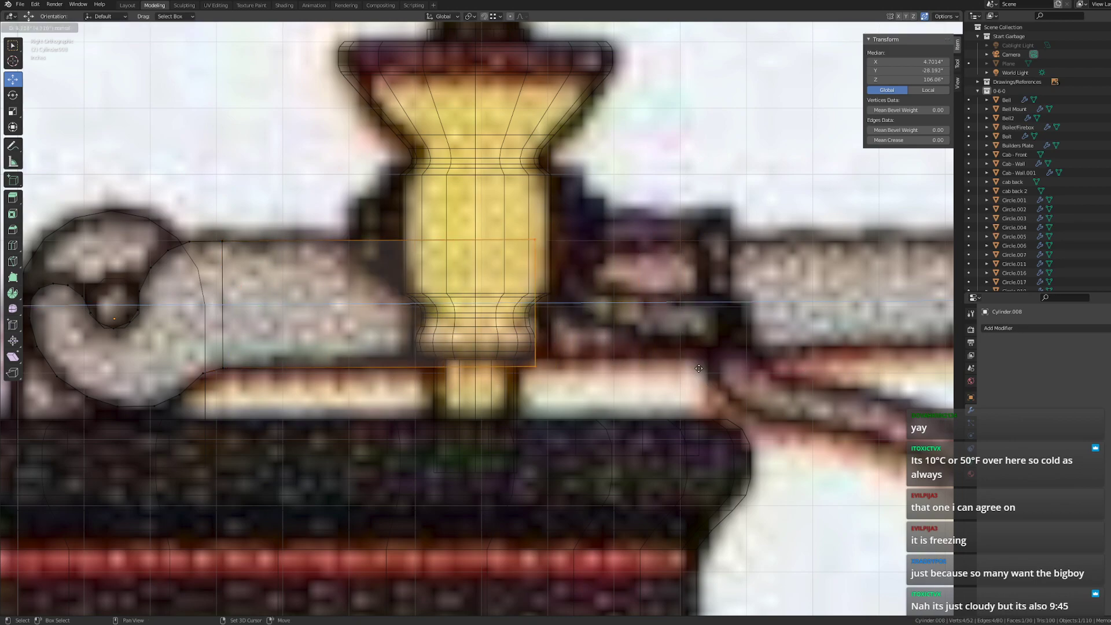
- Extrude the lever arm's end face about 4.72" and extend it along Y to about Y -5.28"
left_click(533, 303)
scroll(325, 416, "down", 4)
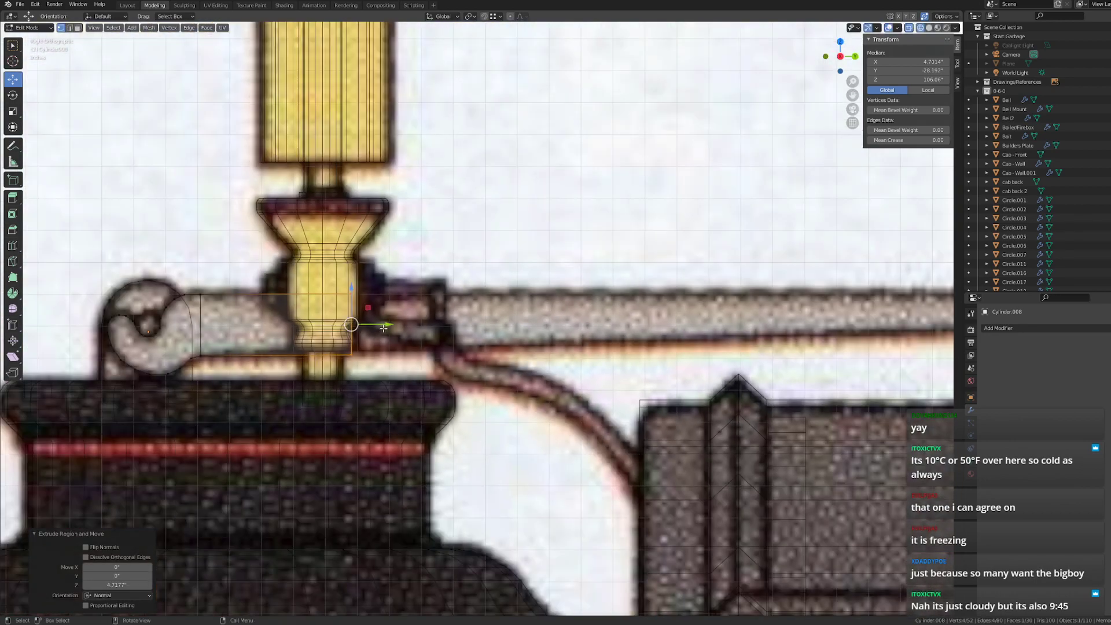
left_click_drag(383, 326, 805, 336)
middle_click_drag(848, 362, 300, 380, "shift")
left_click_drag(266, 354, 576, 354)
- Raise the lower vertex pair at the arm's far end about 0.94" along Z to taper the arm along the drawing
left_click_drag(546, 415, 535, 308)
middle_click_drag(323, 371, 529, 363, "shift")
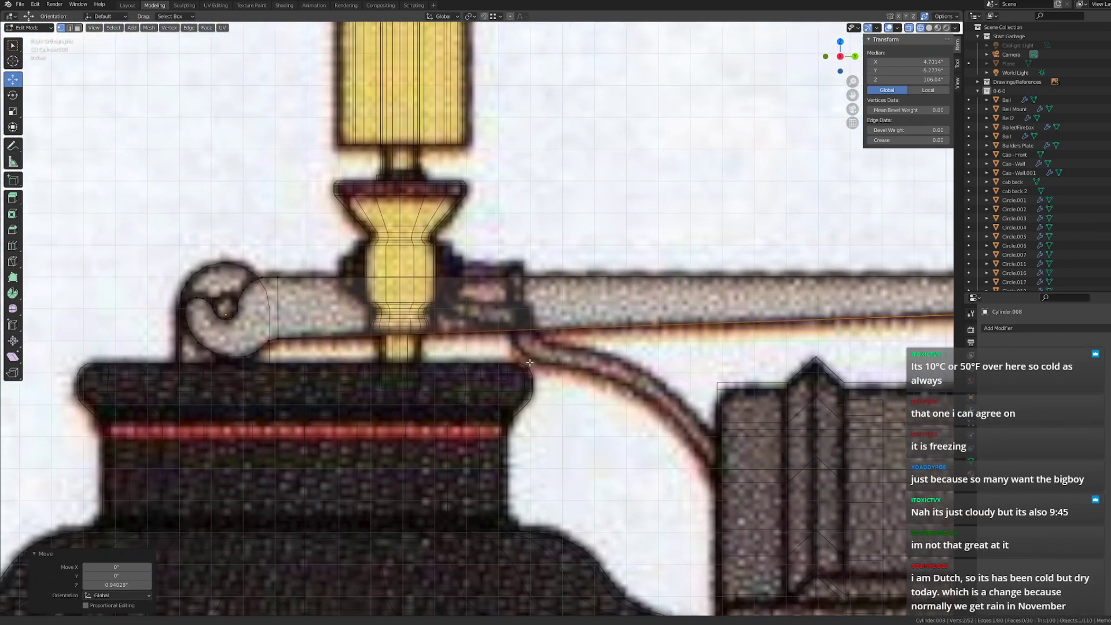
middle_click_drag(529, 362, 525, 364, "shift")
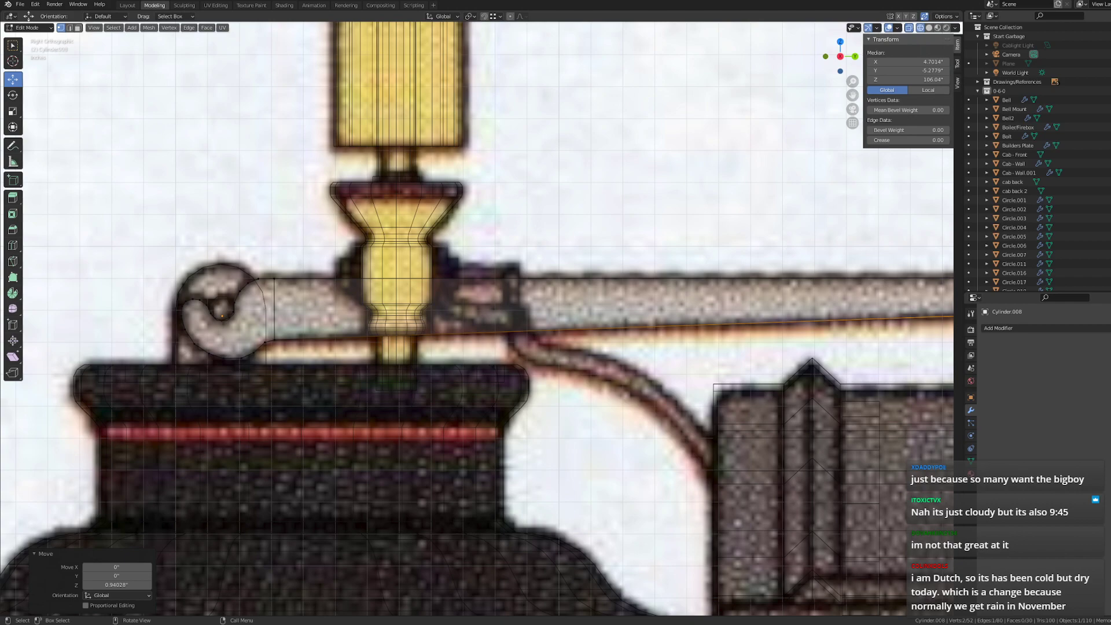
- Lower the bottom vertex pair at the lever arm's far end about 0.017" along Z to match the drawing
key("alt+a")
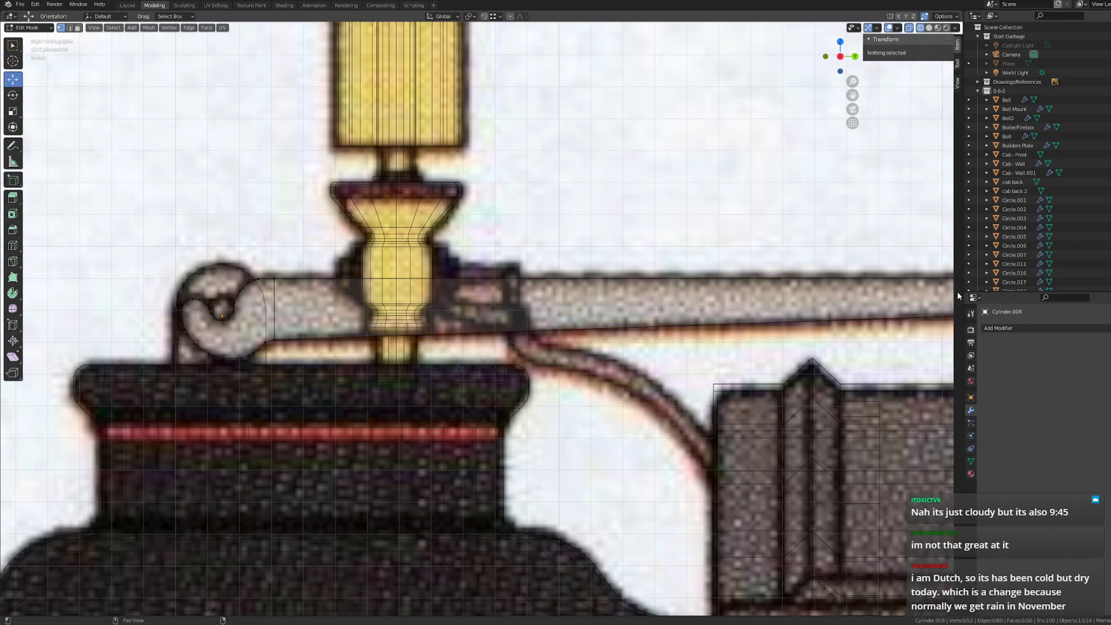
scroll(684, 330, "down", 1)
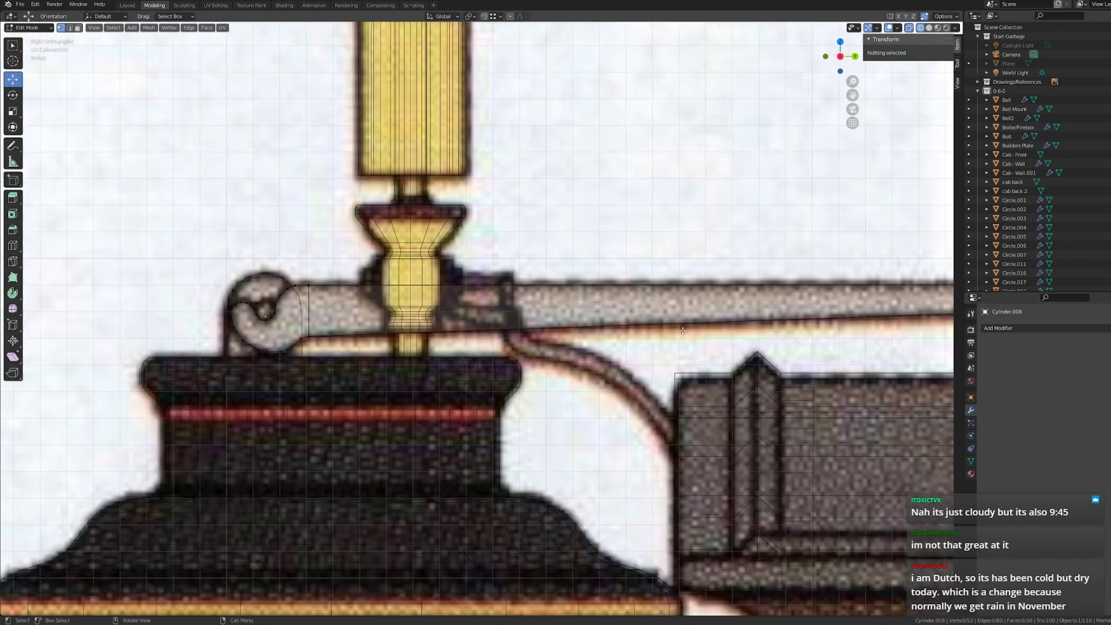
middle_click_drag(820, 347, 467, 326, "shift")
left_click(689, 289)
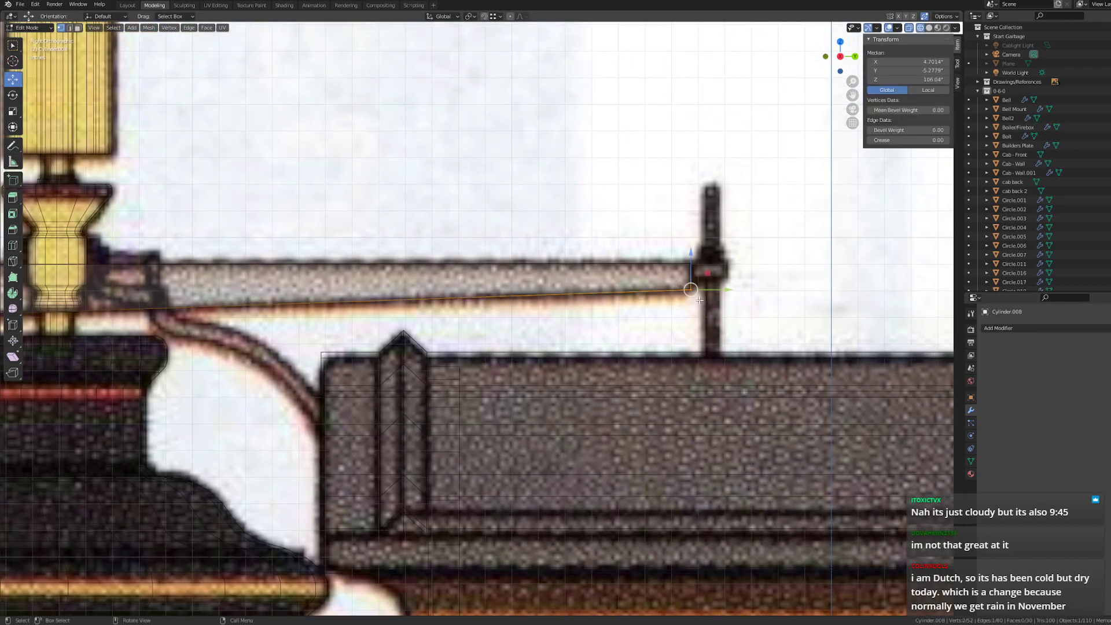
key("g")
key("z")
left_click(693, 276)
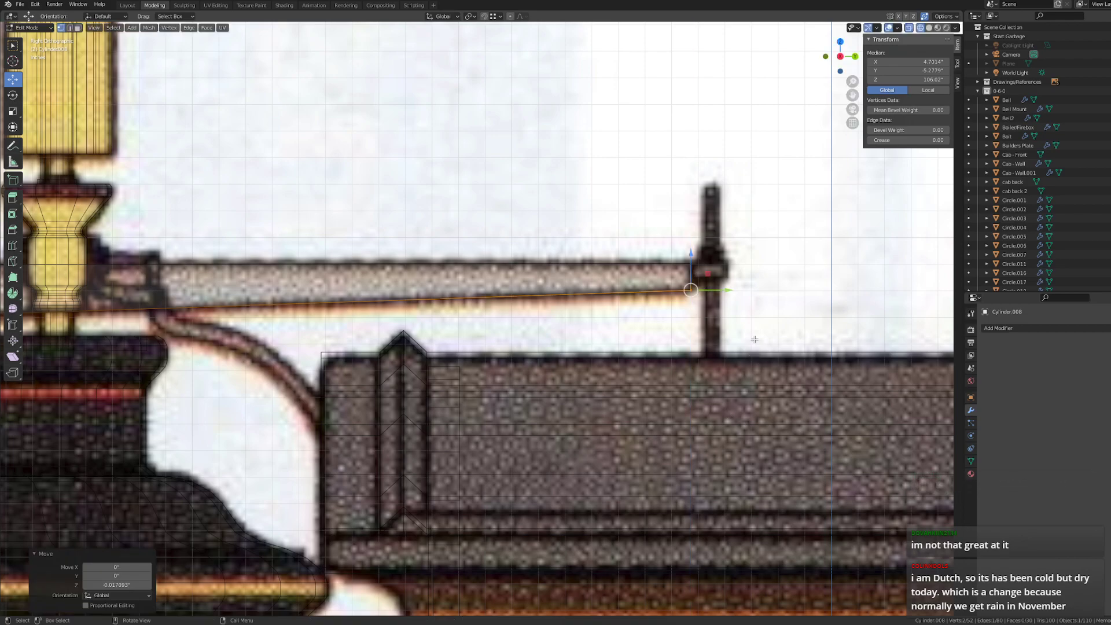
- Examine the lever and its far end in the reference photograph and the side-view drawing
scroll(715, 234, "down", 3)
scroll(715, 233, "down", 8)
scroll(484, 258, "up", 4)
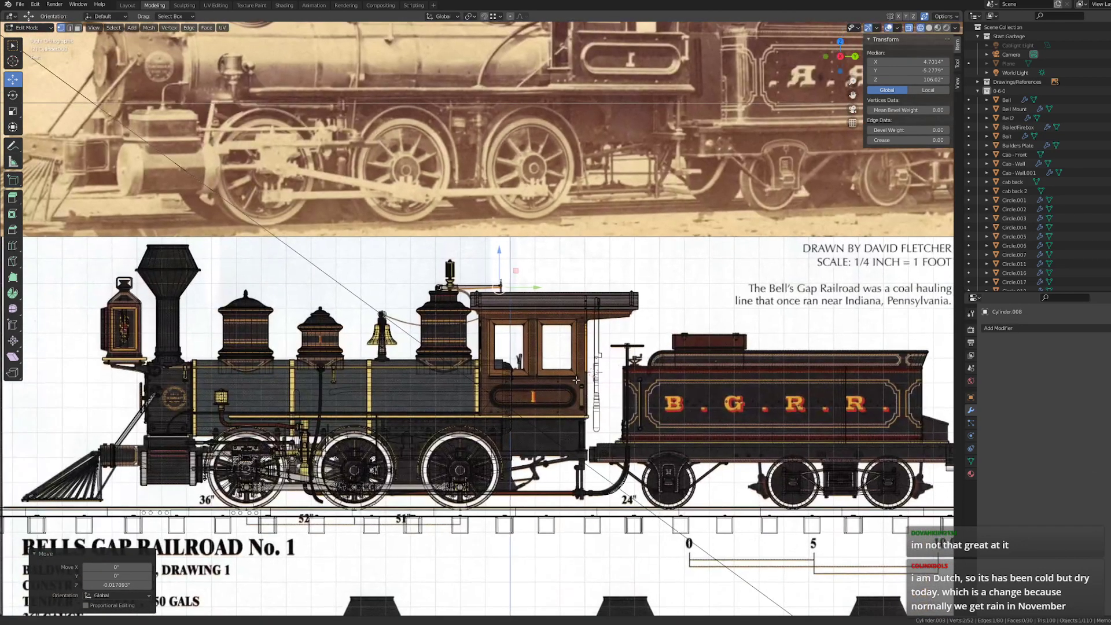
middle_click_drag(484, 259, 489, 281, "shift")
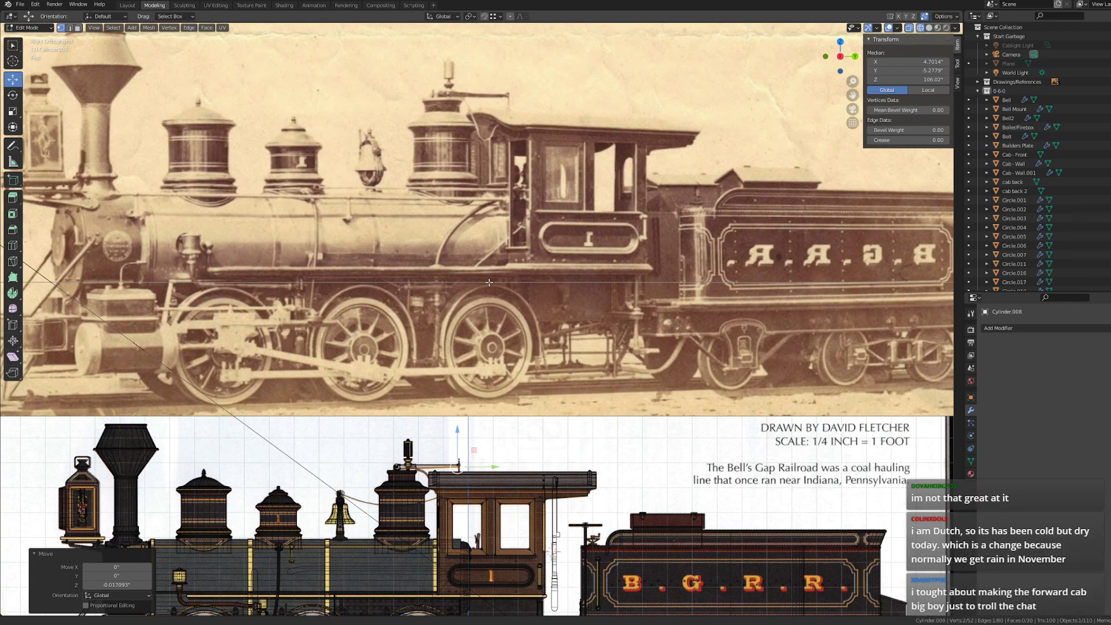
middle_click_drag(489, 283, 551, 218, "shift")
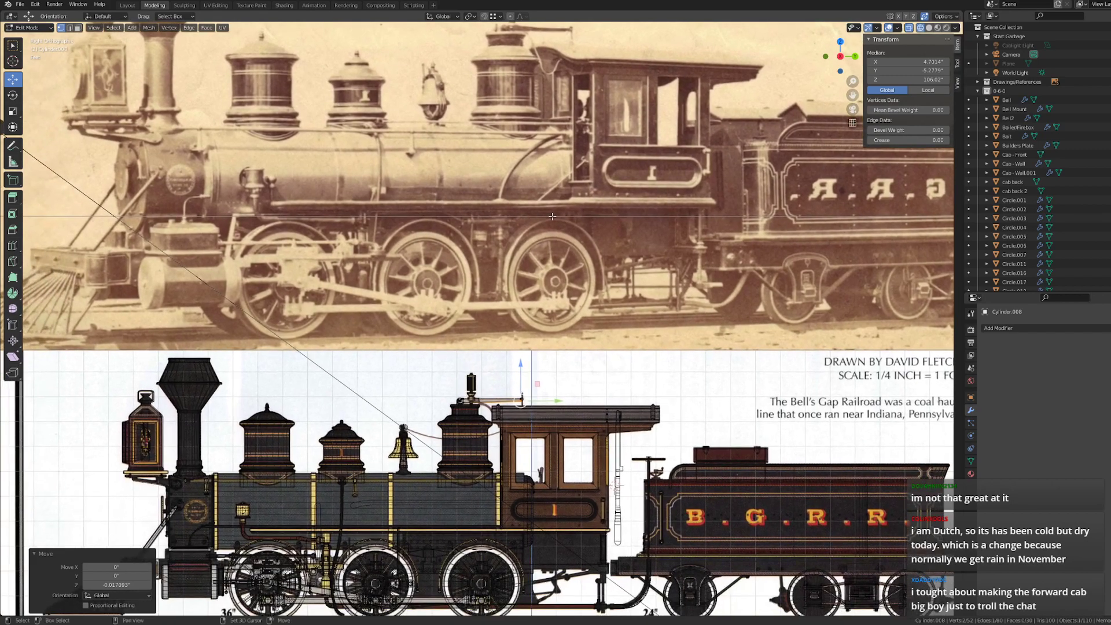
mouse_move(429, 339)
middle_mouse_down("shift")
mouse_move(471, 276)
mouse_move(513, 269)
middle_mouse_up("shift")
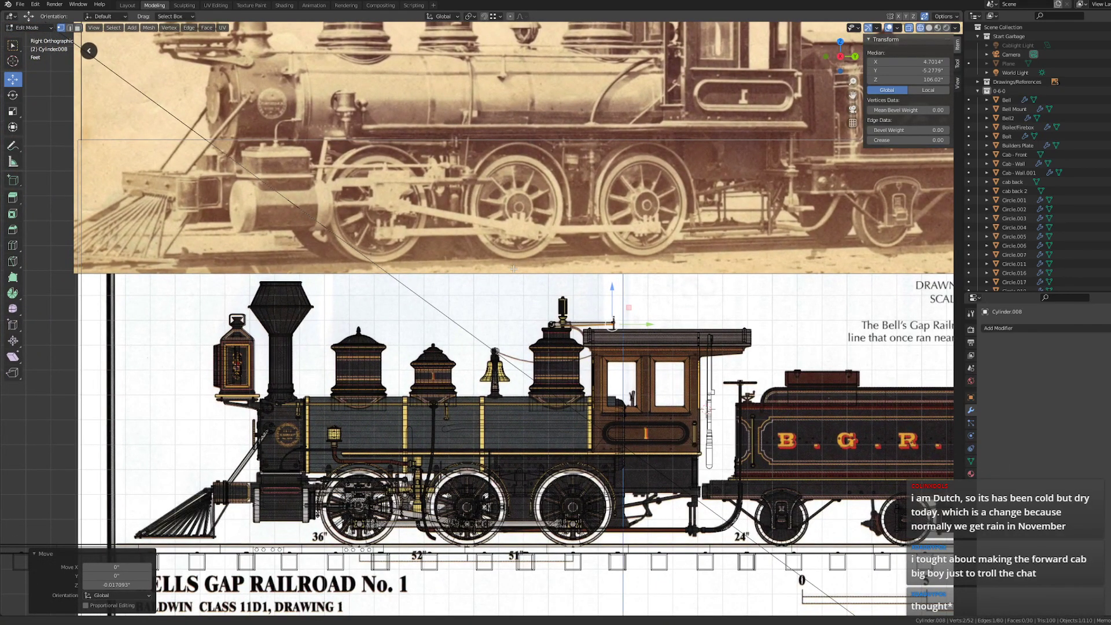
scroll(487, 300, "up", 5)
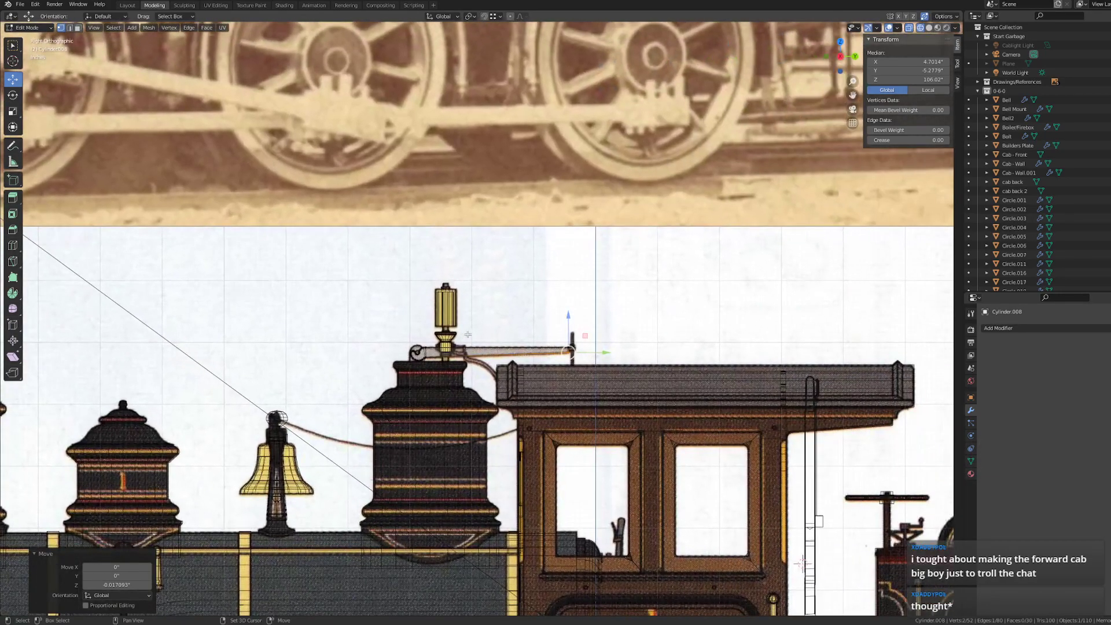
scroll(467, 335, "up", 8)
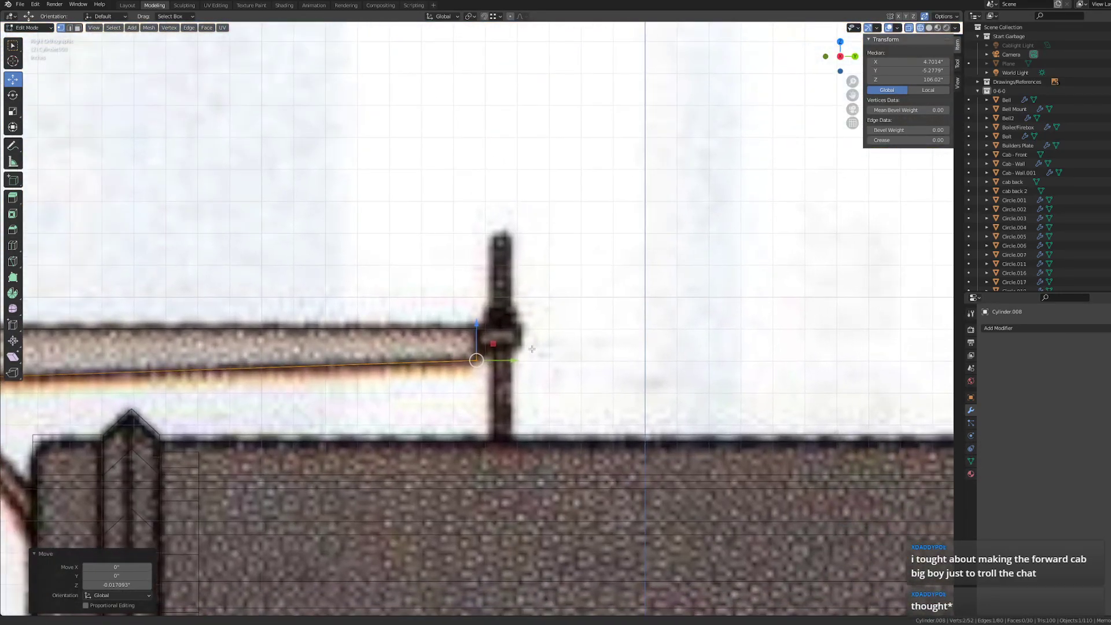
- Try to extrude the lever arm's full-height end face across the vertical rod to about Y -3.80"
scroll(532, 349, "up", 3)
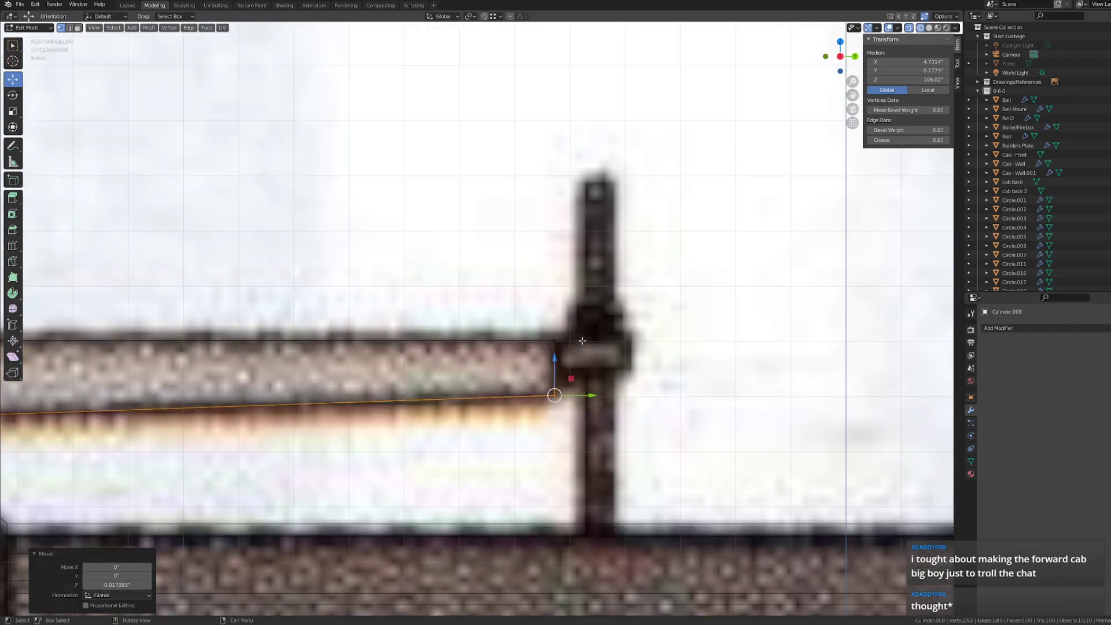
scroll(565, 334, "up", 1)
middle_click_drag(559, 332, 435, 309, "shift")
left_click_drag(422, 313, 504, 342, "shift")
key("e")
right_click(531, 403)
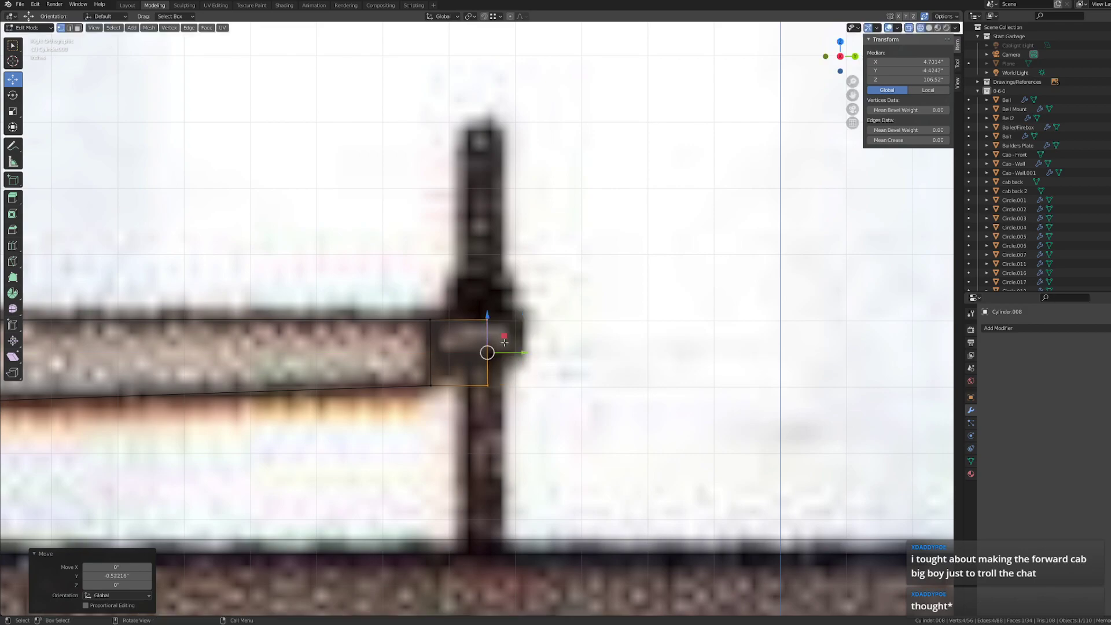
key("ctrl+z")
scroll(506, 344, "up", 5)
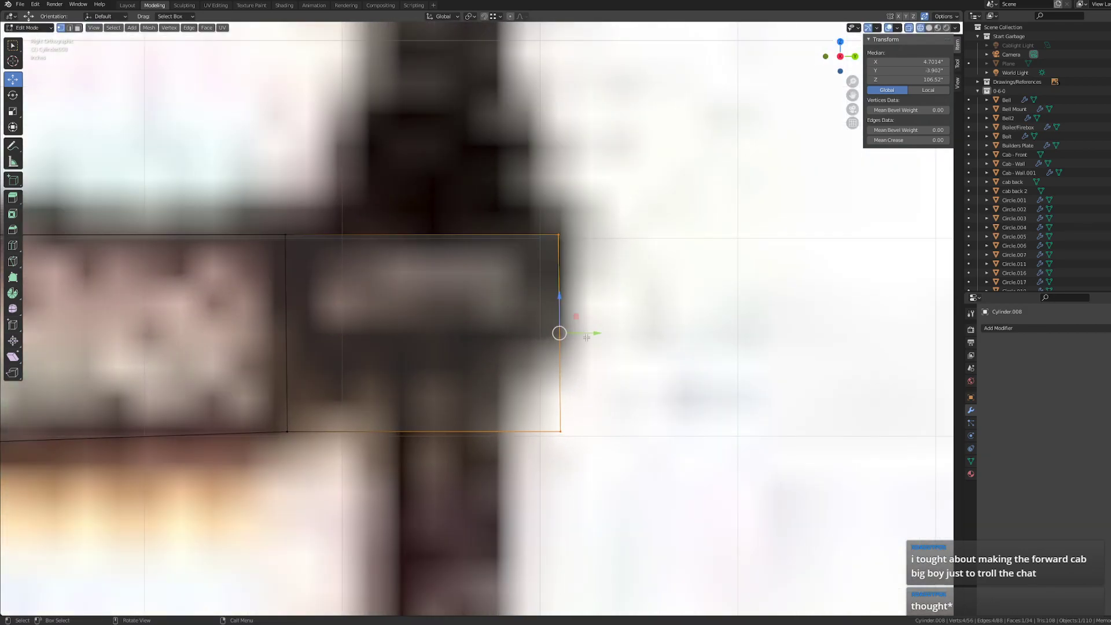
left_click_drag(587, 337, 322, 311)
- Split the arm's end face at mid-height and extrude its upper half along Y to about Y -3.85"
left_click_drag(288, 444, 310, 314)
left_click_drag(287, 227, 294, 244, "shift")
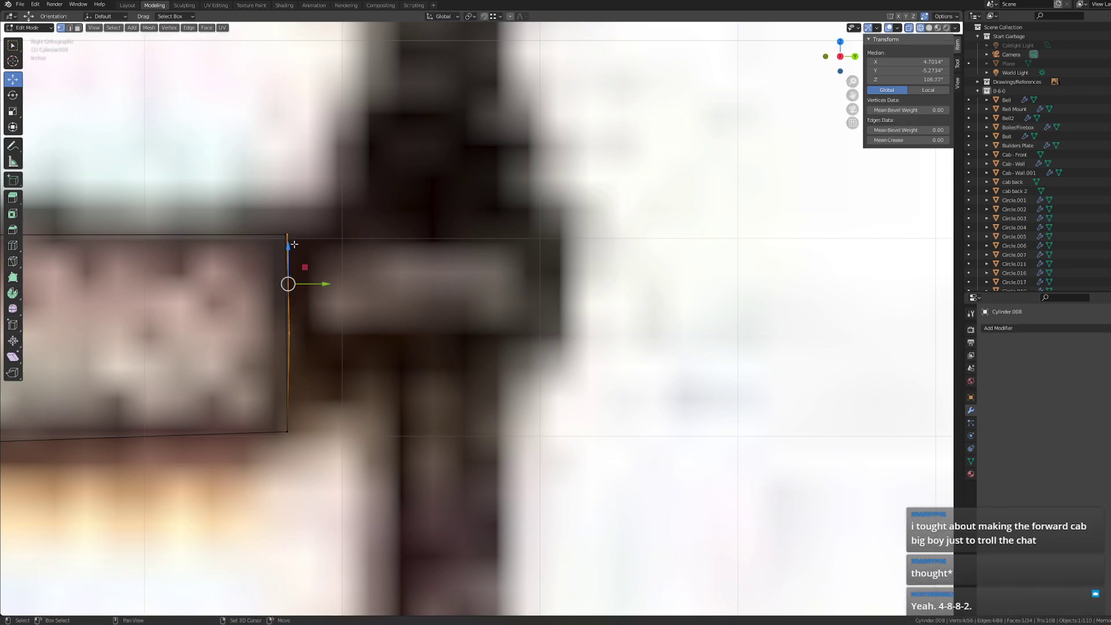
key("alt+a")
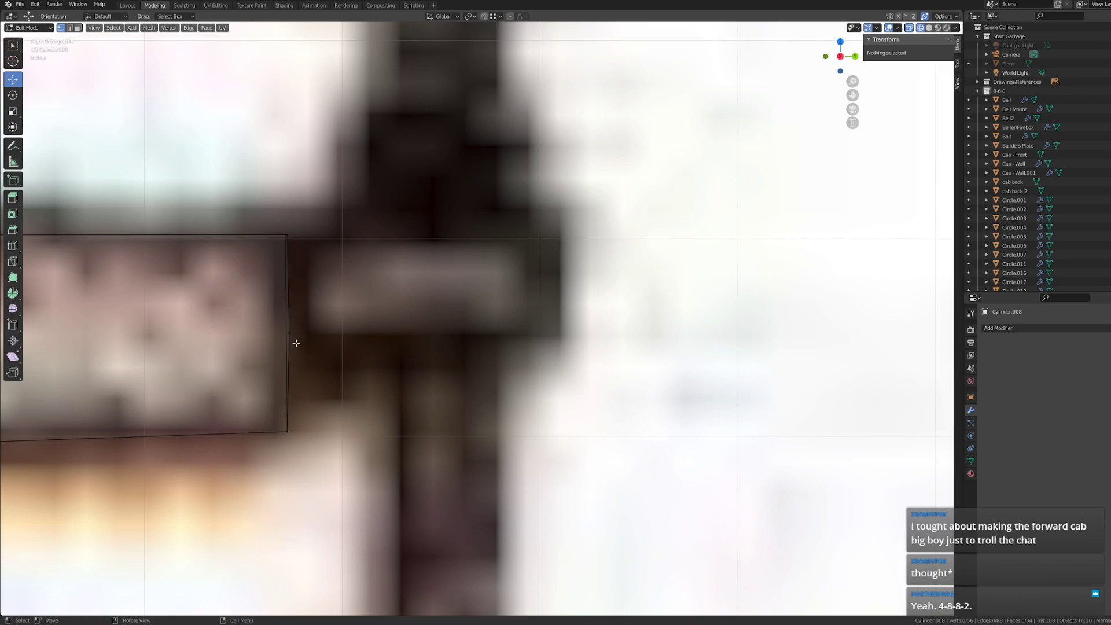
left_click_drag(296, 343, 283, 225)
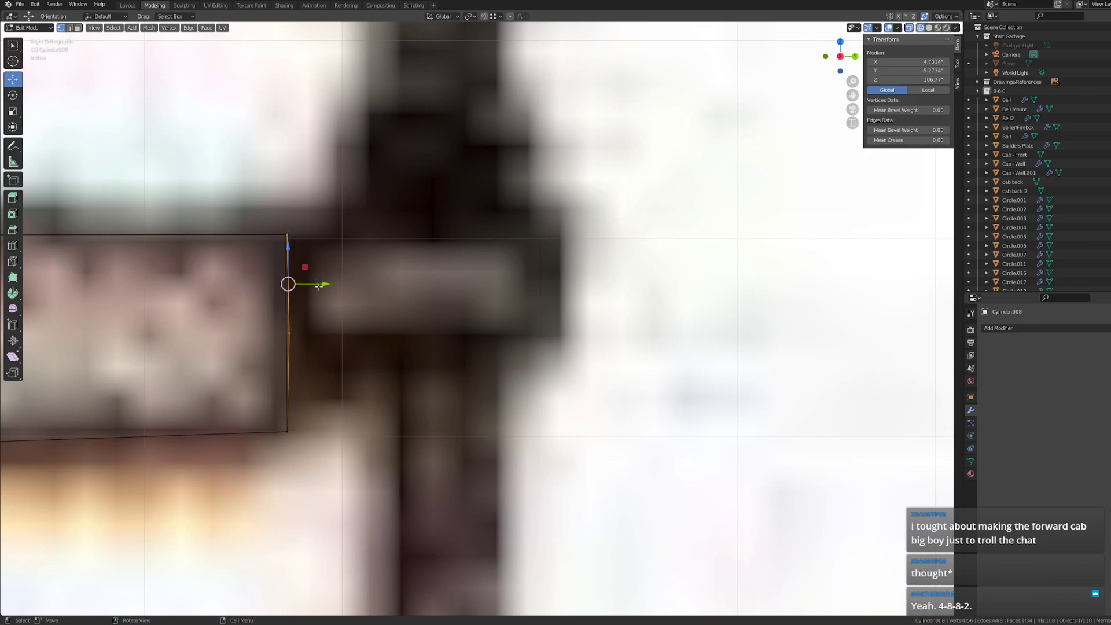
left_click_drag(319, 286, 314, 286)
key("e")
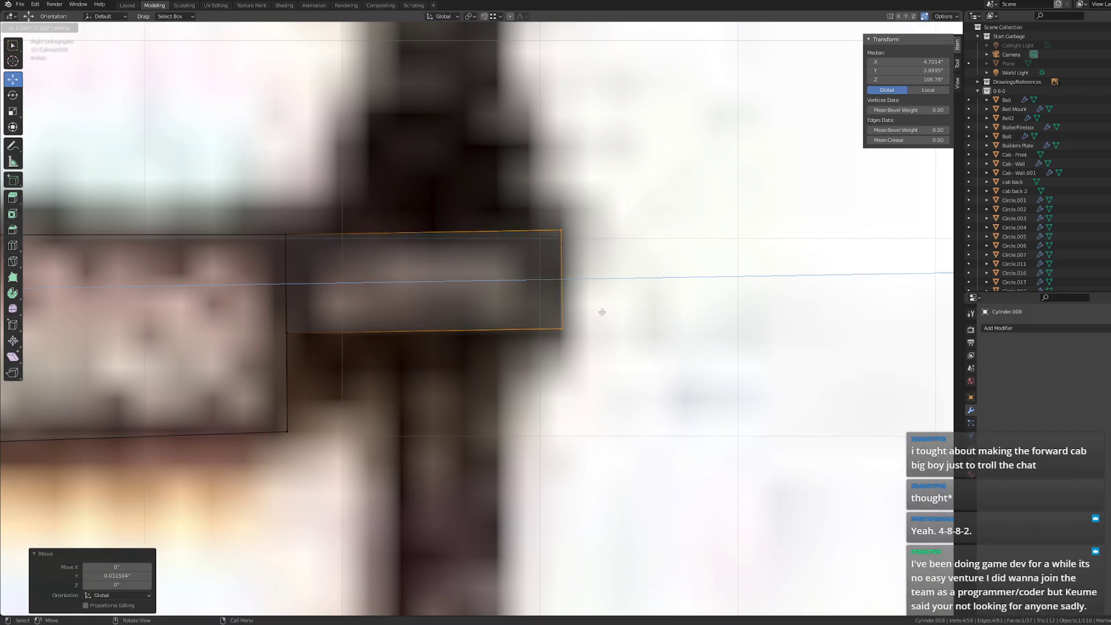
left_click(605, 322)
- Move the vertex pair at the tab's inner lower corner about -0.017" along Z and 0.003" along Y
left_click(322, 328)
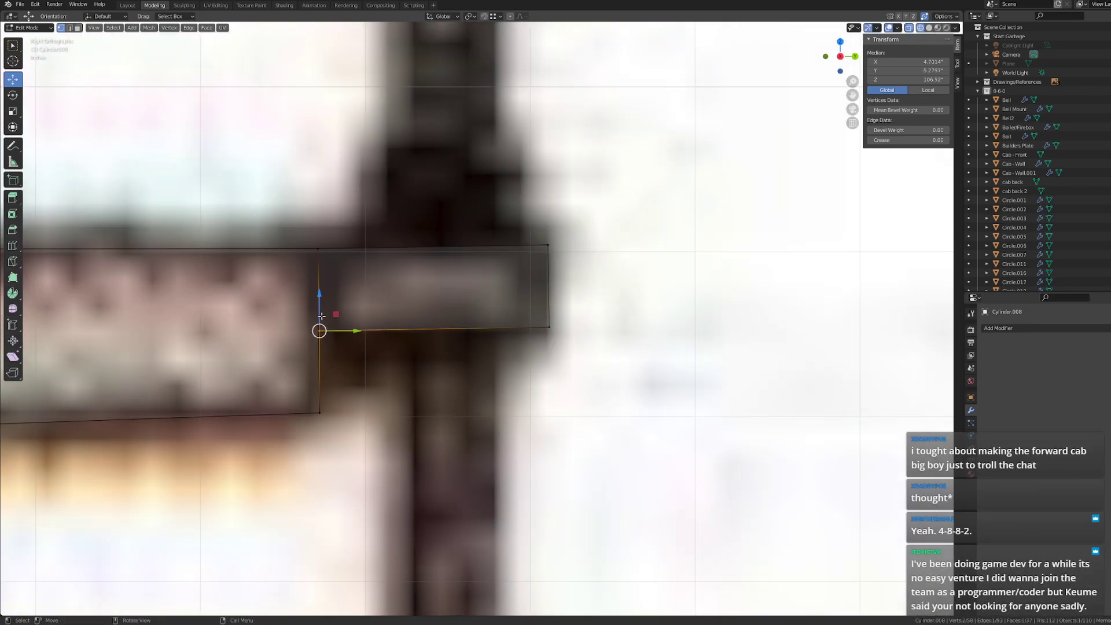
key("g")
key("z")
left_click(322, 330)
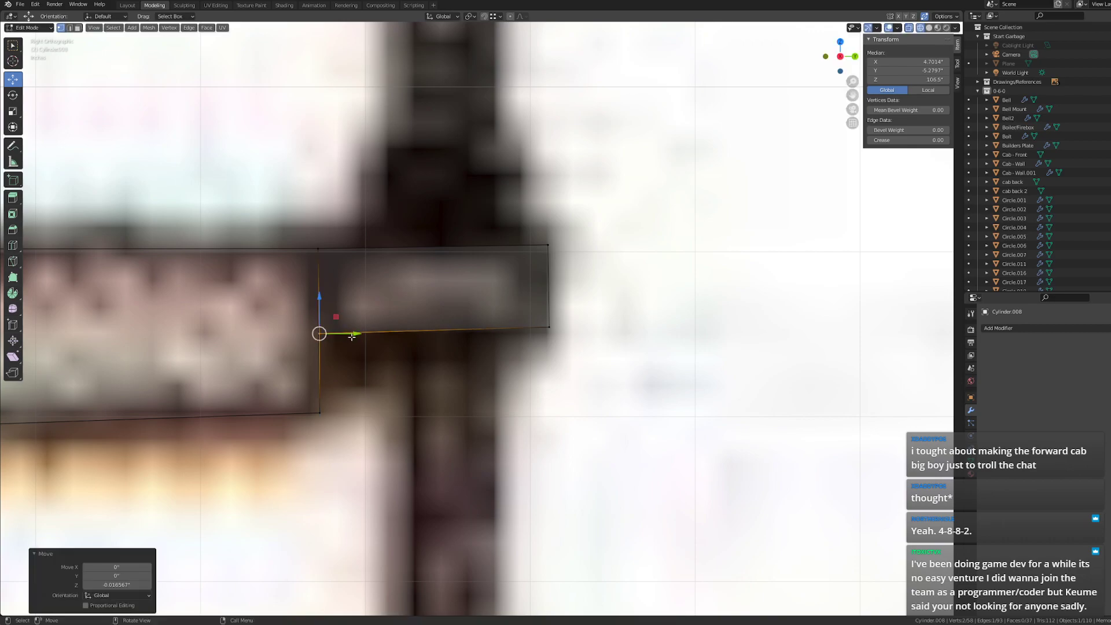
key("g")
key("y")
left_click(354, 337)
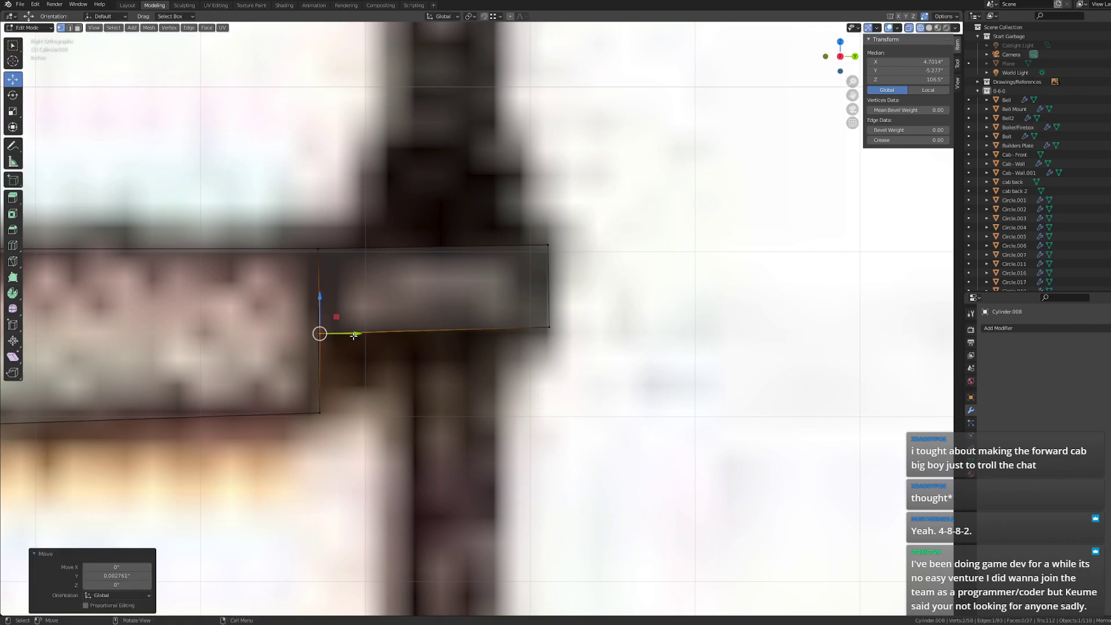
left_click(411, 383)
- Switch the viewport to solid shading and return to object mode in a perspective view
scroll(410, 383, "down", 2)
scroll(410, 383, "down", 4)
middle_click_drag(410, 383, 628, 346, "shift")
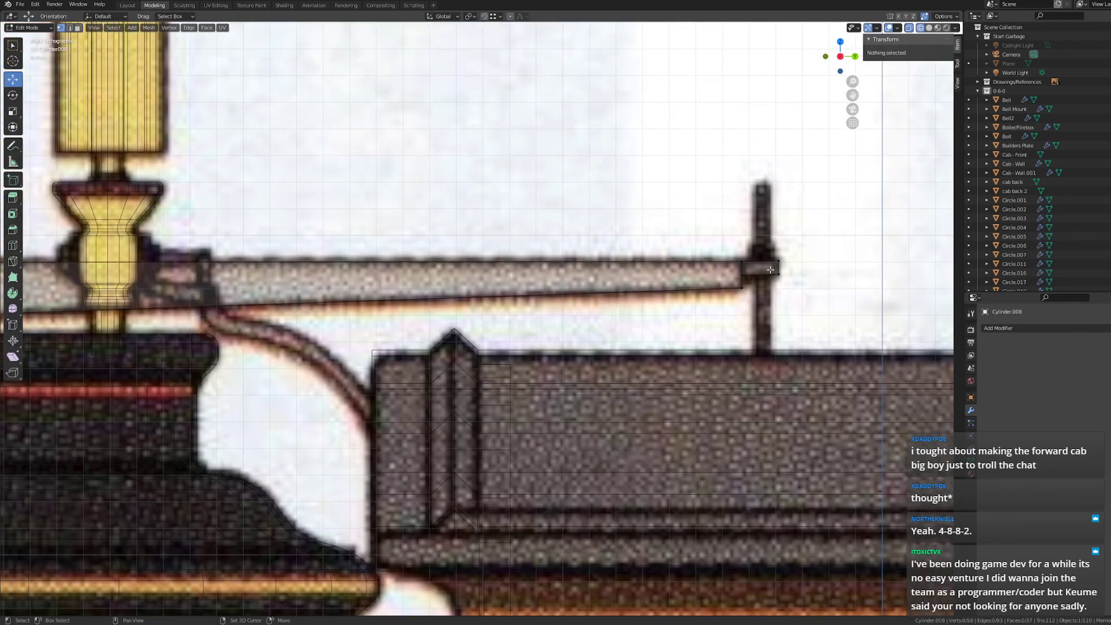
scroll(763, 337, "down", 4)
scroll(585, 375, "up", 4)
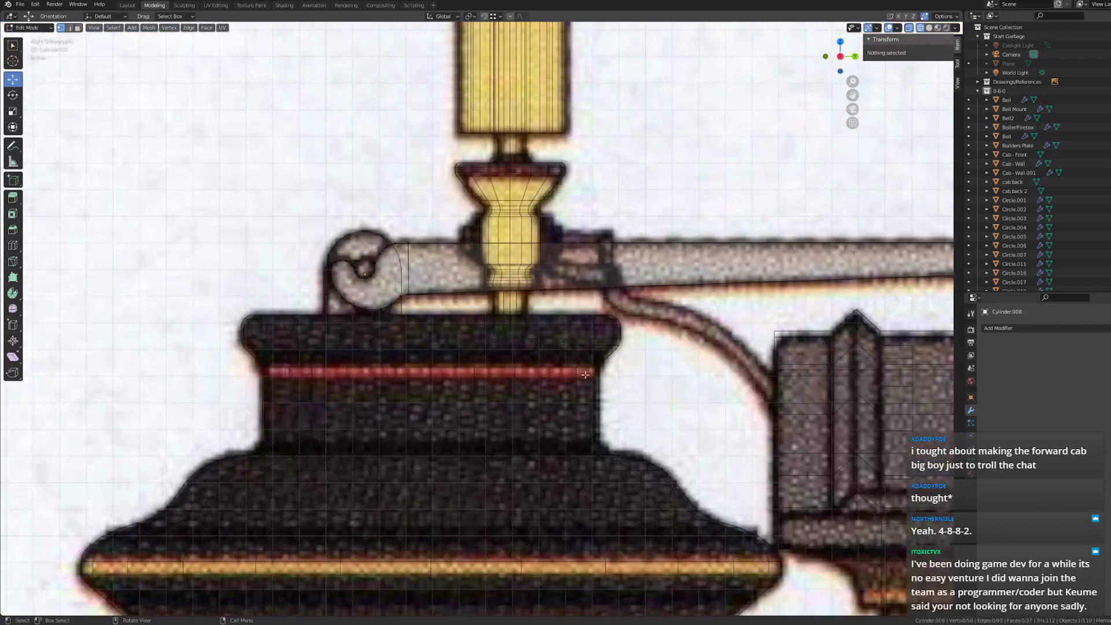
middle_click_drag(618, 367, 574, 369)
key("z")
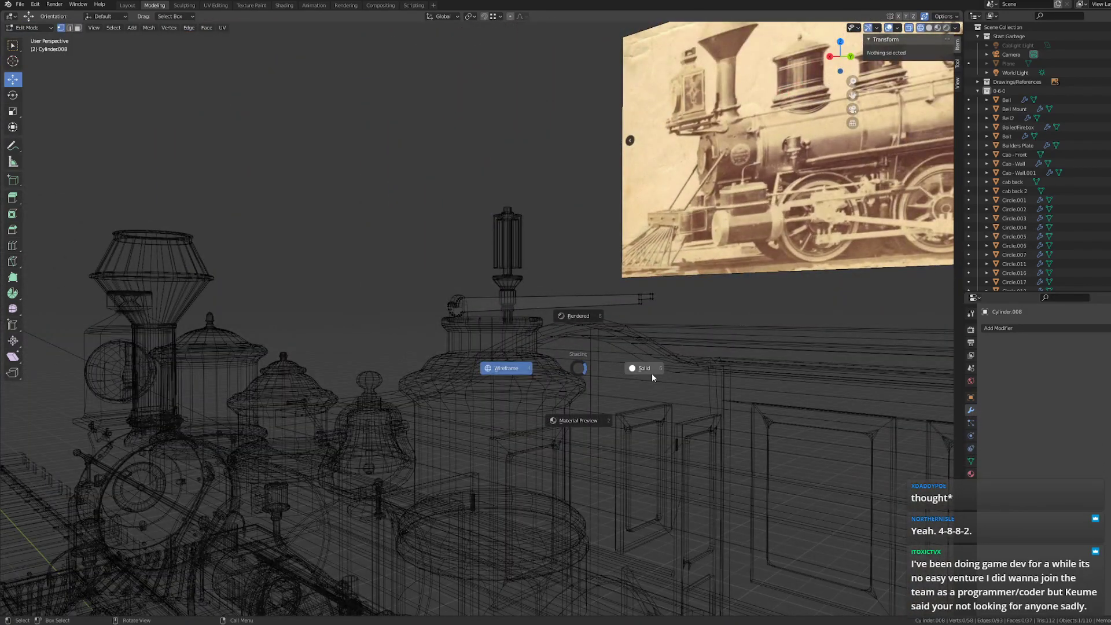
left_click(651, 374)
key("Tab")
- Select the hooked lever on the rear dome and apply smooth shading to it
mouse_move(708, 321)
middle_mouse_down()
mouse_move(761, 314)
mouse_move(737, 350)
mouse_move(614, 340)
mouse_move(647, 365)
mouse_move(551, 350)
mouse_move(463, 305)
middle_mouse_up()
scroll(741, 312, "down", 5)
scroll(613, 340, "up", 6)
scroll(463, 305, "up", 4)
left_click(463, 305)
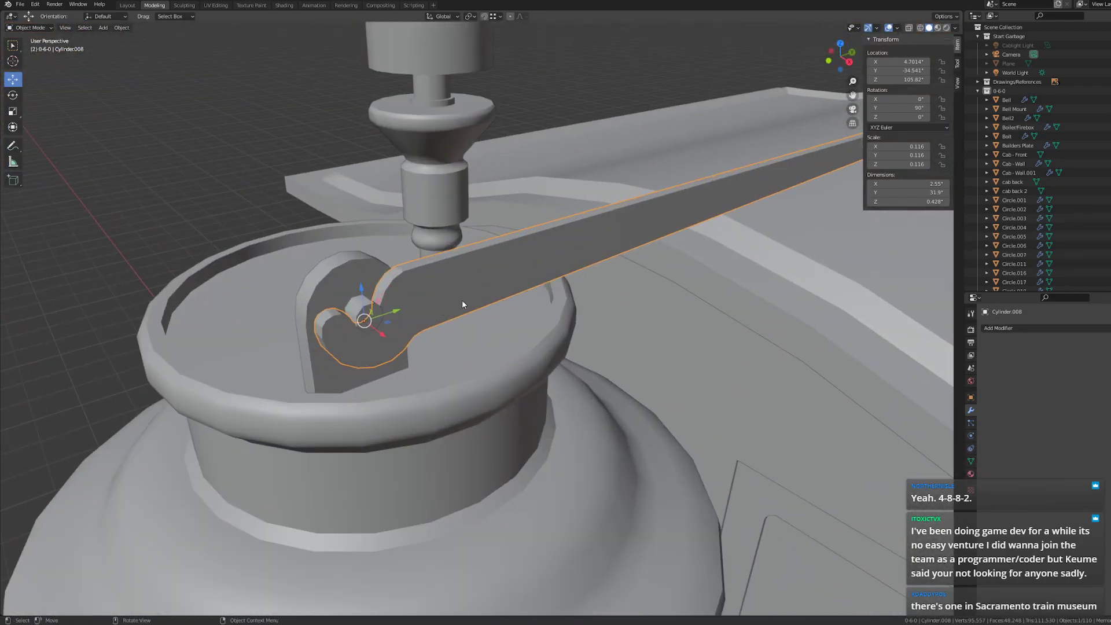
right_click(462, 300)
left_click(457, 262)
scroll(543, 173, "up", 2)
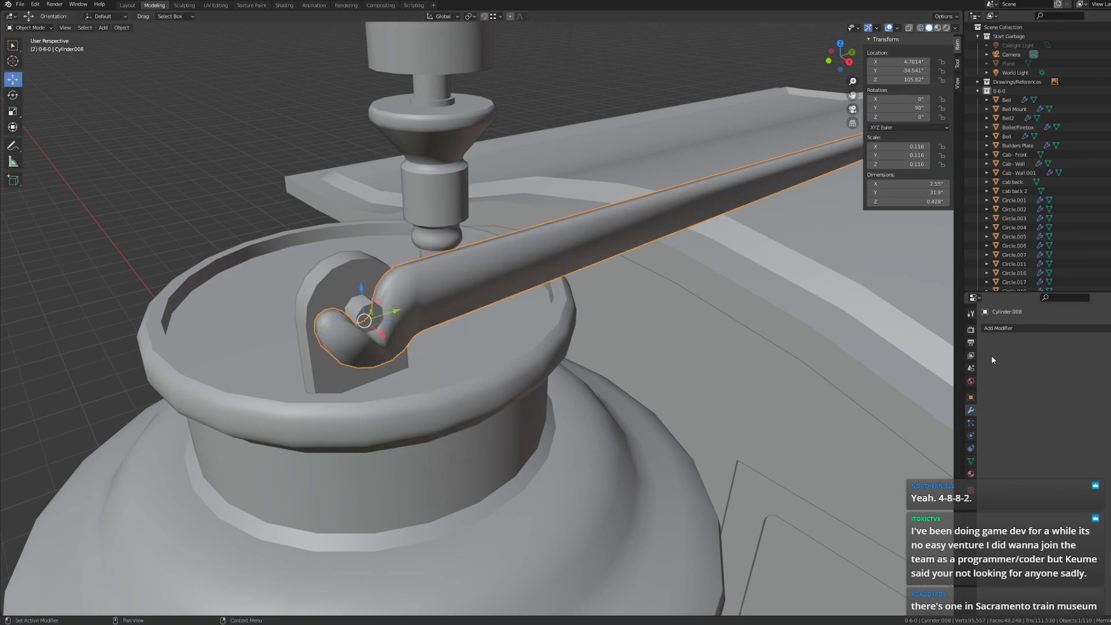
- Add an Edge Split modifier to the lever and set its edge angle to 60°
left_click(998, 328)
left_click(986, 404)
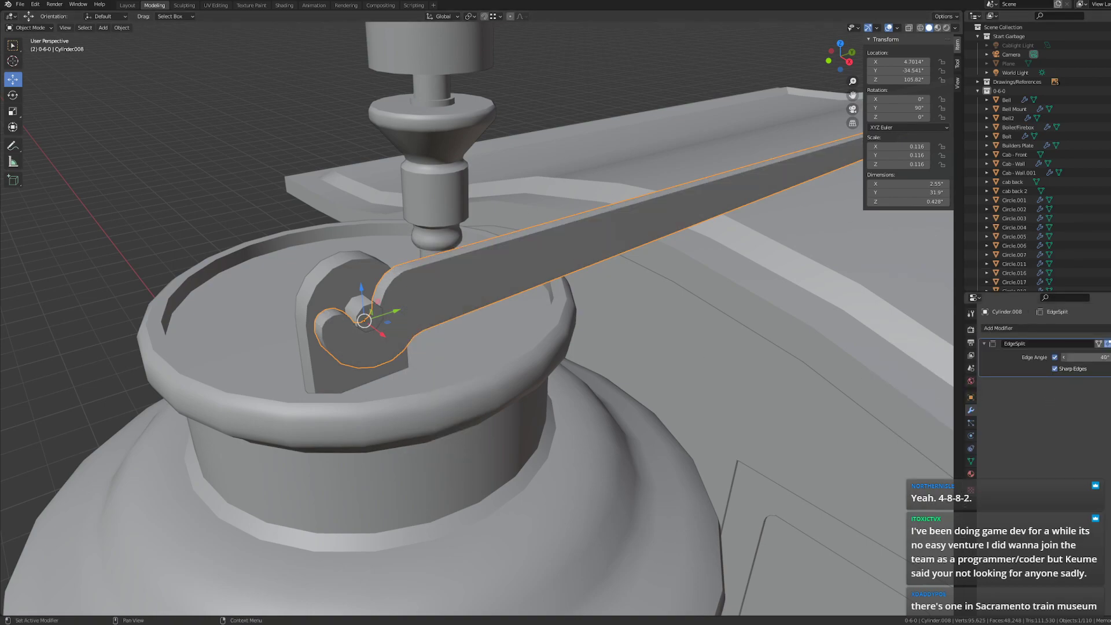
left_click_drag(1088, 357, 1097, 357)
left_click(1074, 357)
type("60")
key("Return")
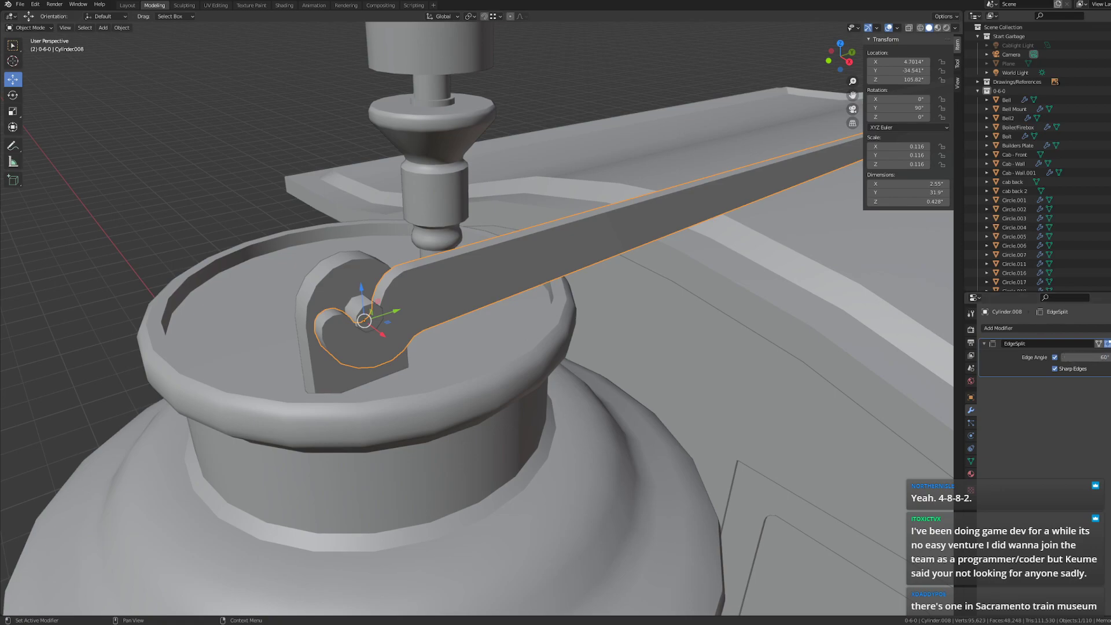
- Inspect the shaded lever, bracket and pivot pin on the dome from several angles
left_click(201, 196)
key("Tab")
middle_click_drag(365, 280, 474, 279)
key("Tab")
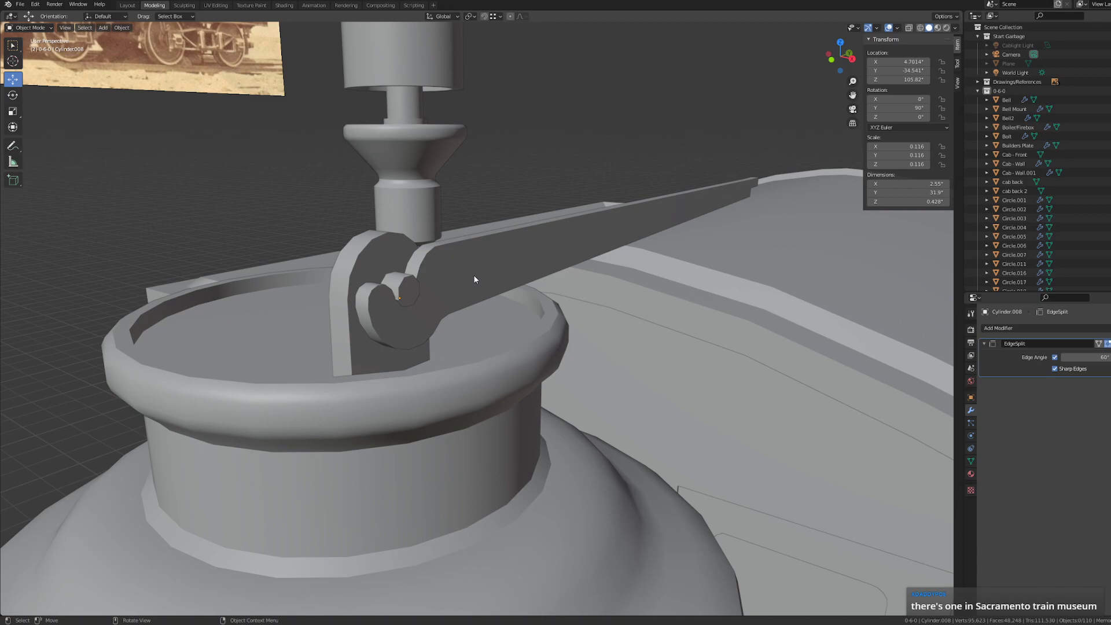
middle_click_drag(615, 280, 587, 314)
scroll(588, 315, "up", 4)
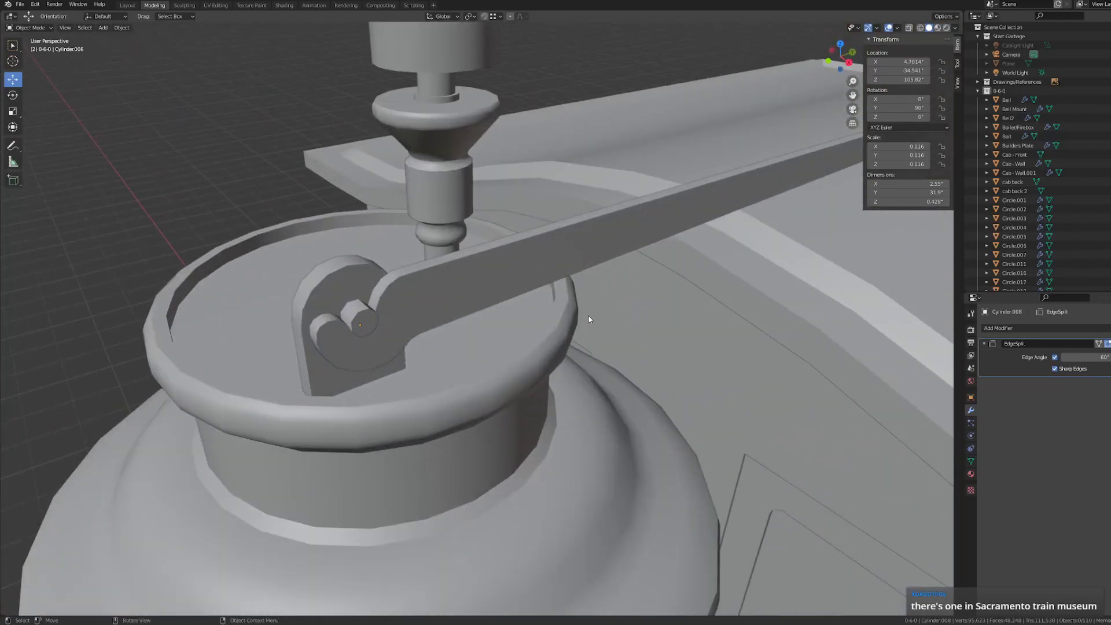
scroll(488, 345, "up", 3)
middle_click_drag(488, 345, 471, 298)
scroll(509, 320, "up", 3)
- Select the bracket and pivot pin object and apply smooth shading to it
left_click(416, 280)
middle_click_drag(521, 340, 480, 343)
scroll(480, 343, "down", 1)
left_click(359, 294)
left_click(361, 217)
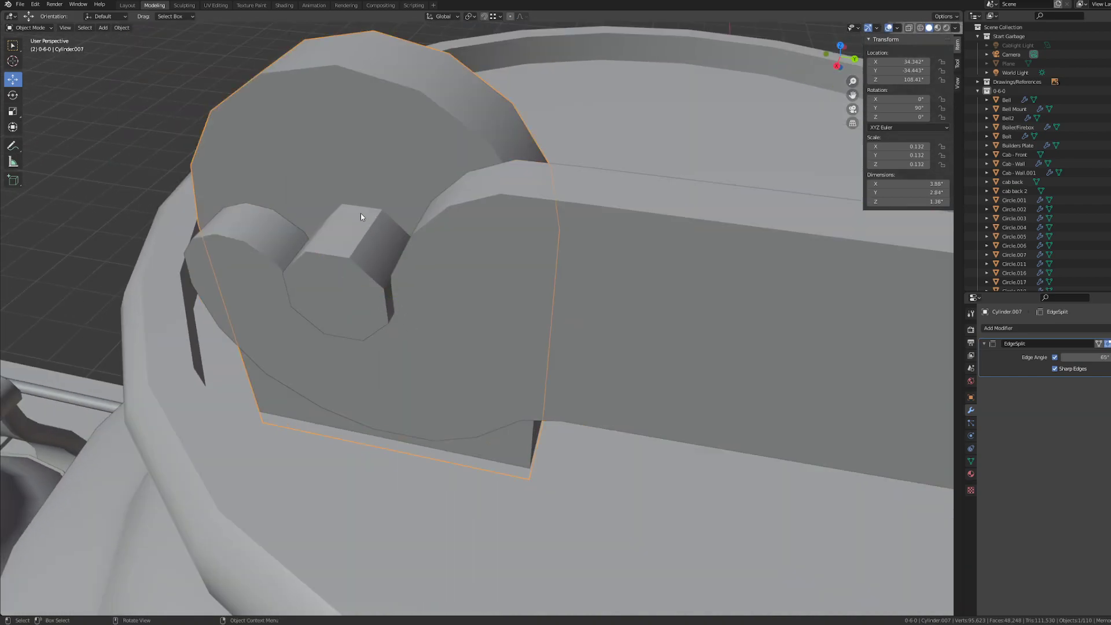
middle_click_drag(446, 310, 454, 308)
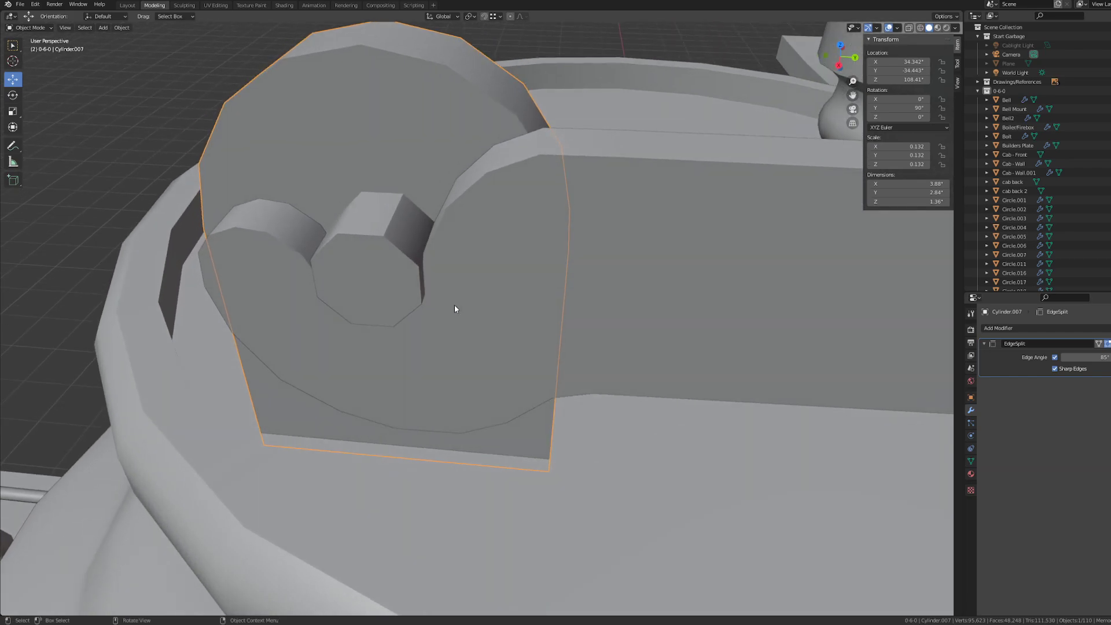
right_click(391, 201)
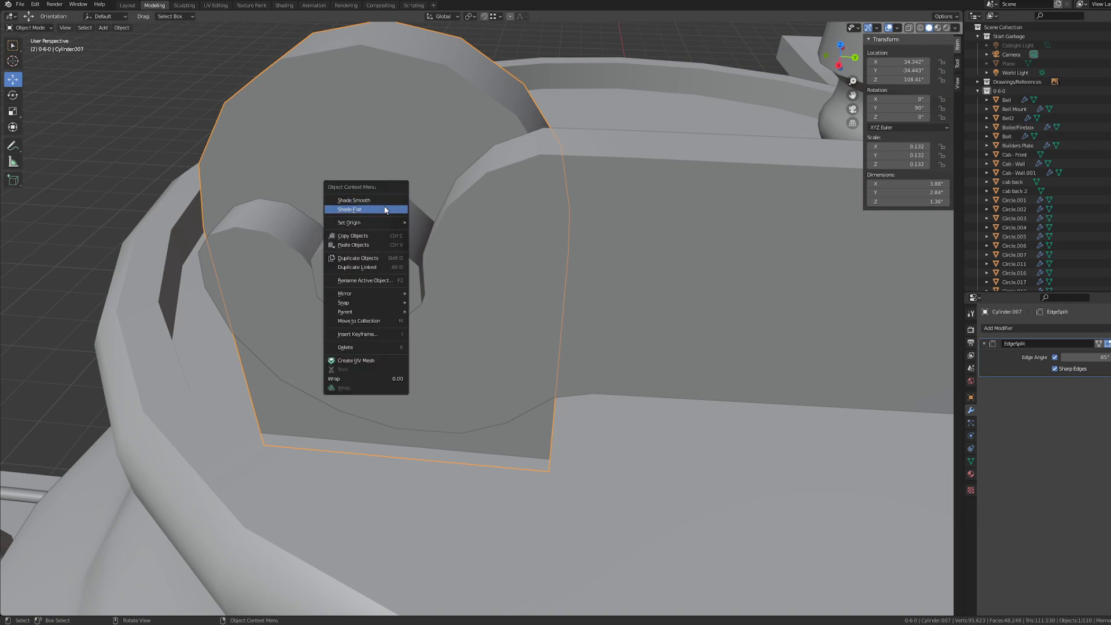
left_click(385, 200)
- In edit mode, add a single centred lengthwise loop cut to the pivot pin's upper cab-side facet
key("Tab")
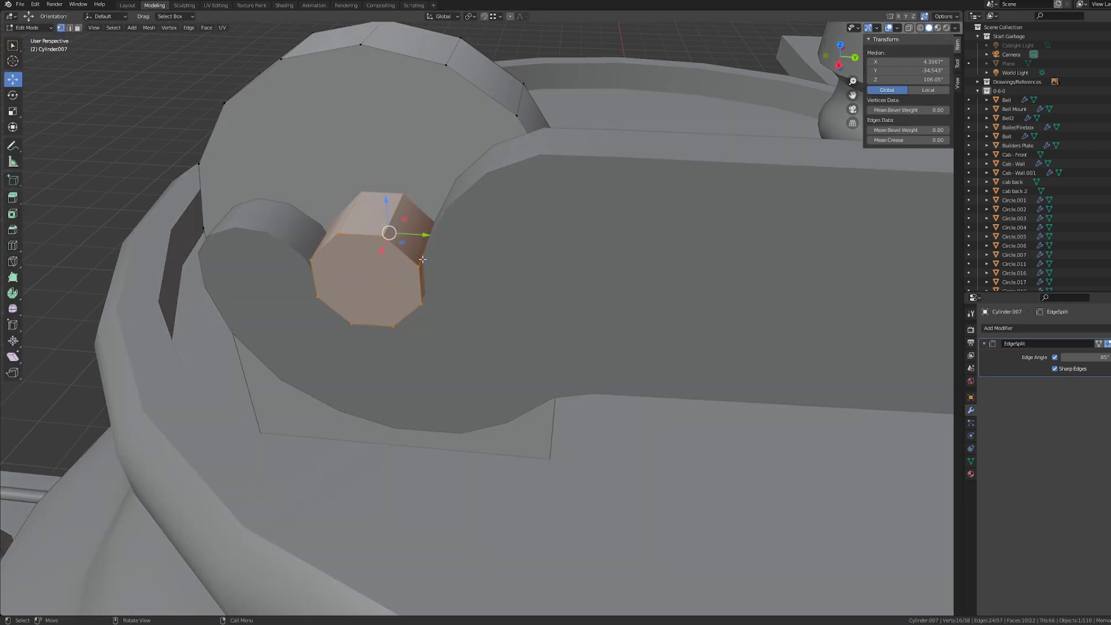
key("ctrl+r")
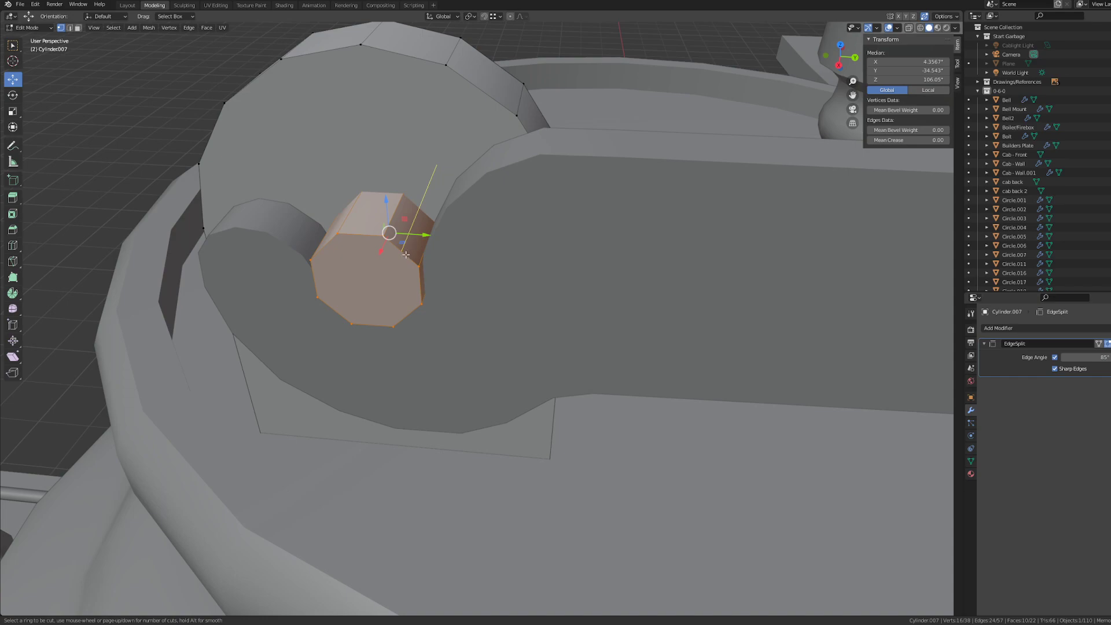
left_click(428, 212)
right_click(489, 181)
right_click(481, 185)
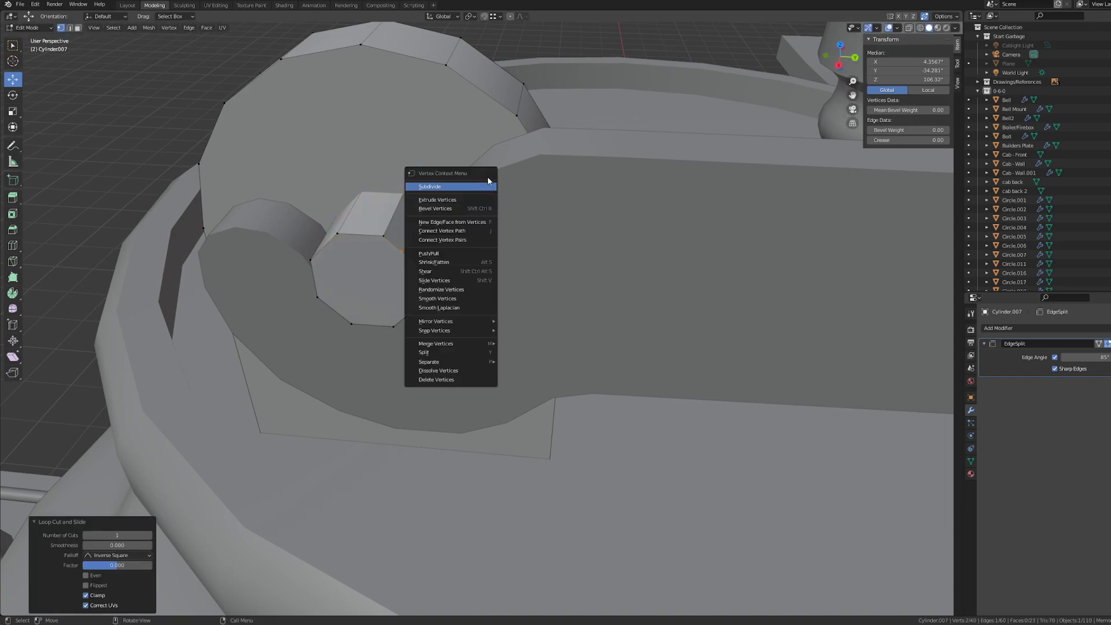
- In the right view, move the pivot pin's new edge outward by about 0.0096" in Y and 0.0048" in Z
right_click(536, 113)
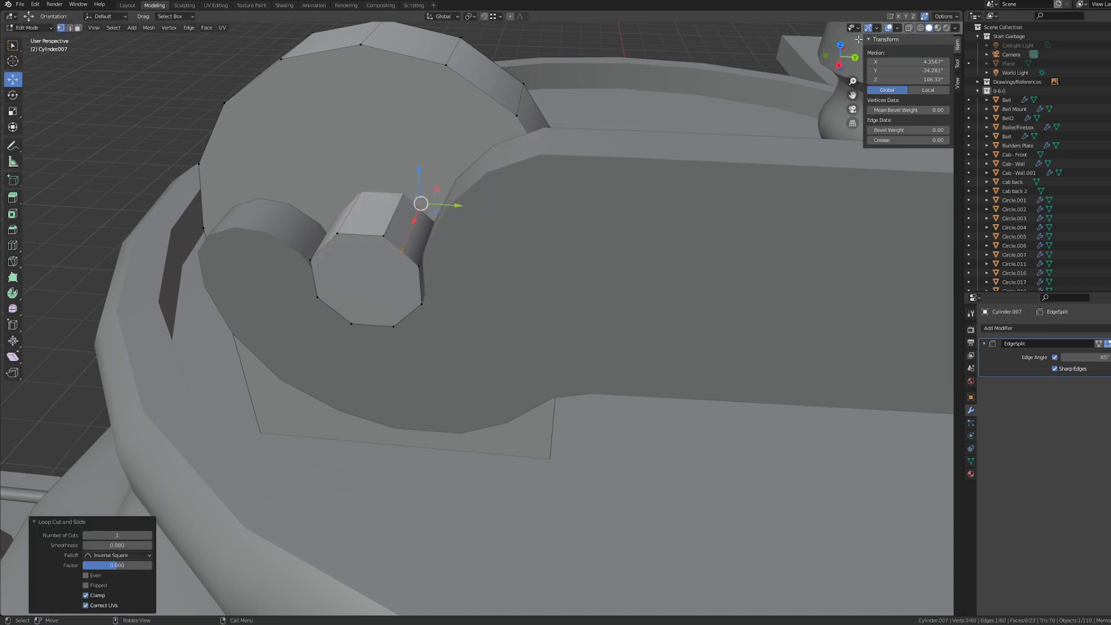
key("KP_3")
middle_click_drag(409, 144, 404, 404, "shift")
scroll(437, 289, "up", 3)
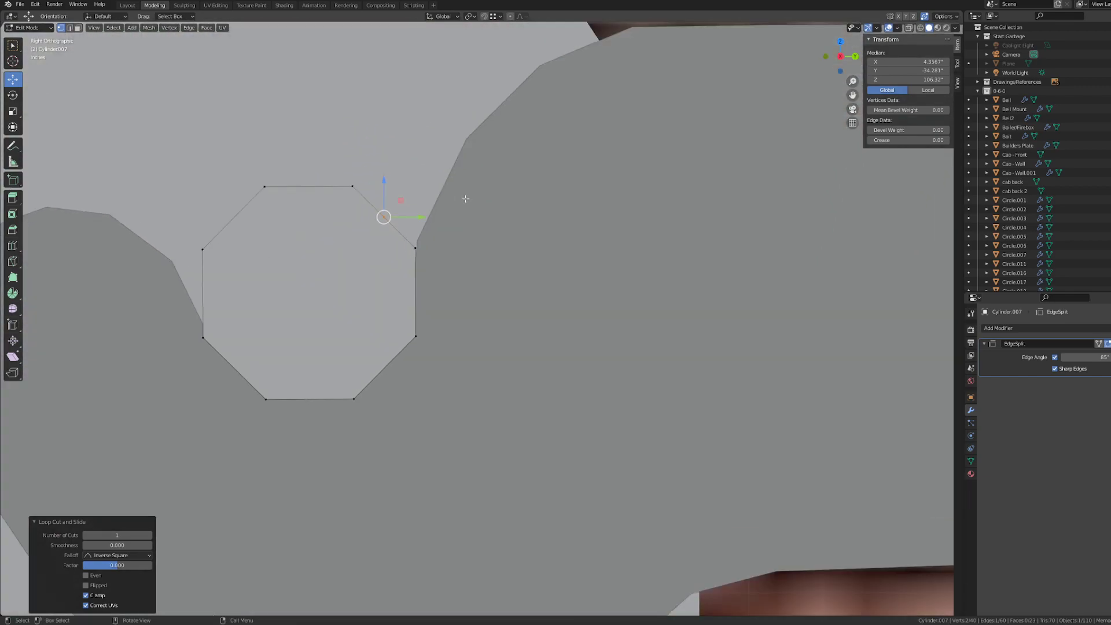
middle_click_drag(438, 192, 467, 262, "shift")
left_click_drag(432, 269, 435, 266)
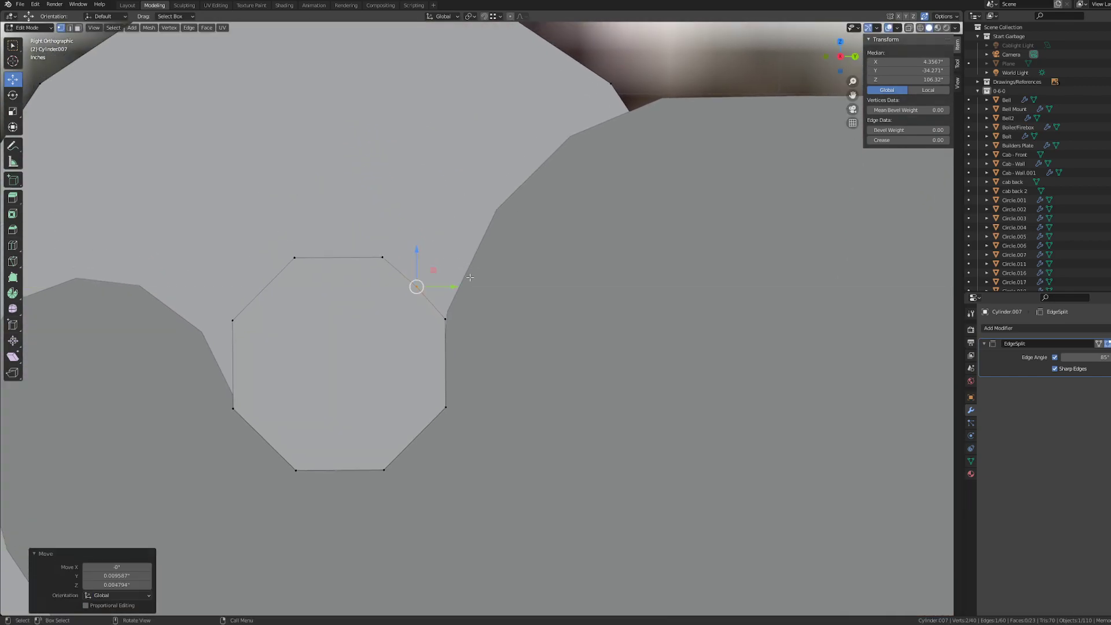
- Dissolve the edge added to the pivot pin's cab-side facet and leave edit mode
middle_click_drag(437, 267, 476, 341)
key("Tab")
scroll(472, 292, "down", 10)
key("Tab")
key("ctrl+x")
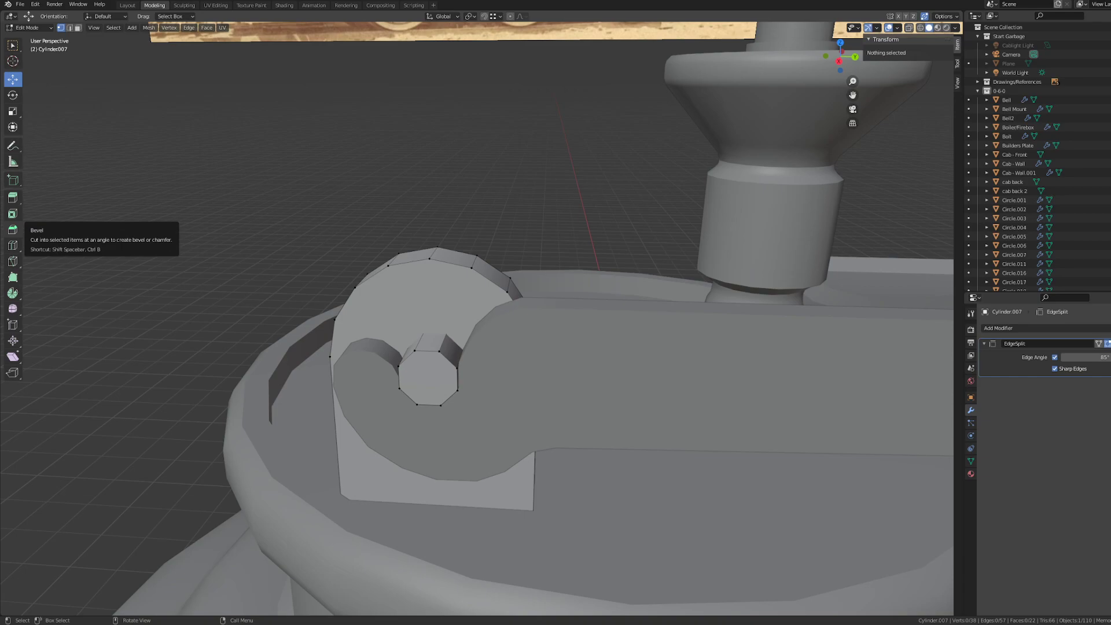
scroll(222, 402, "down", 3)
middle_click_drag(223, 408, 333, 397)
key("Tab")
left_click(283, 255)
- Compare the whistle bracket and lever with the rear-view reference drawing in wireframe shading from the back
scroll(394, 466, "down", 4)
middle_click_drag(394, 467, 352, 454)
scroll(354, 455, "down", 5)
middle_click_drag(508, 443, 405, 421)
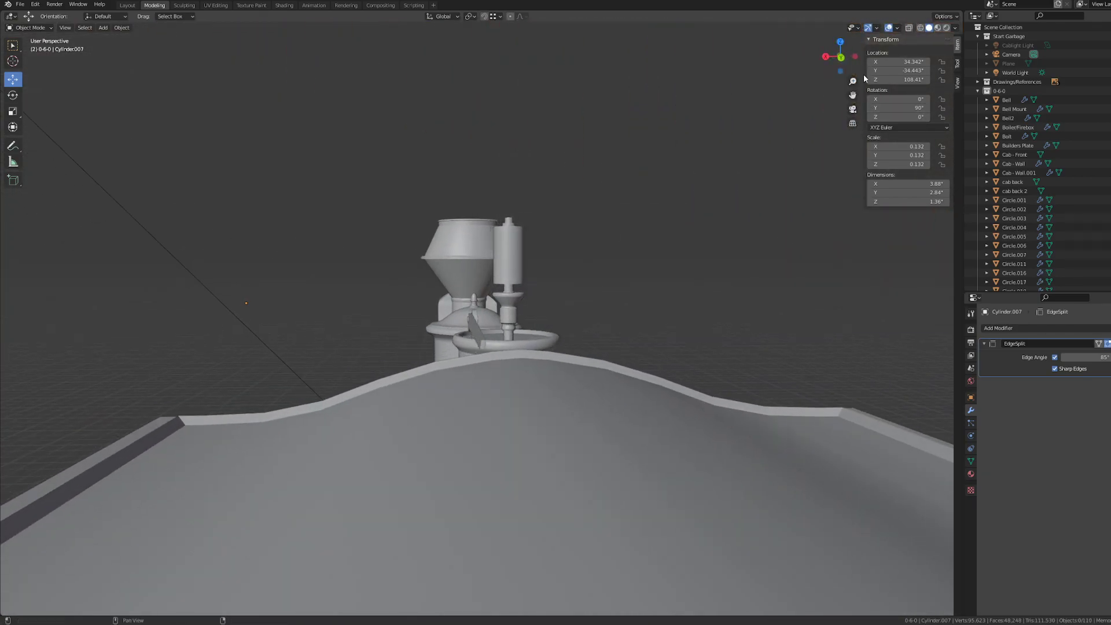
left_click(841, 58)
scroll(416, 299, "up", 5)
key("z")
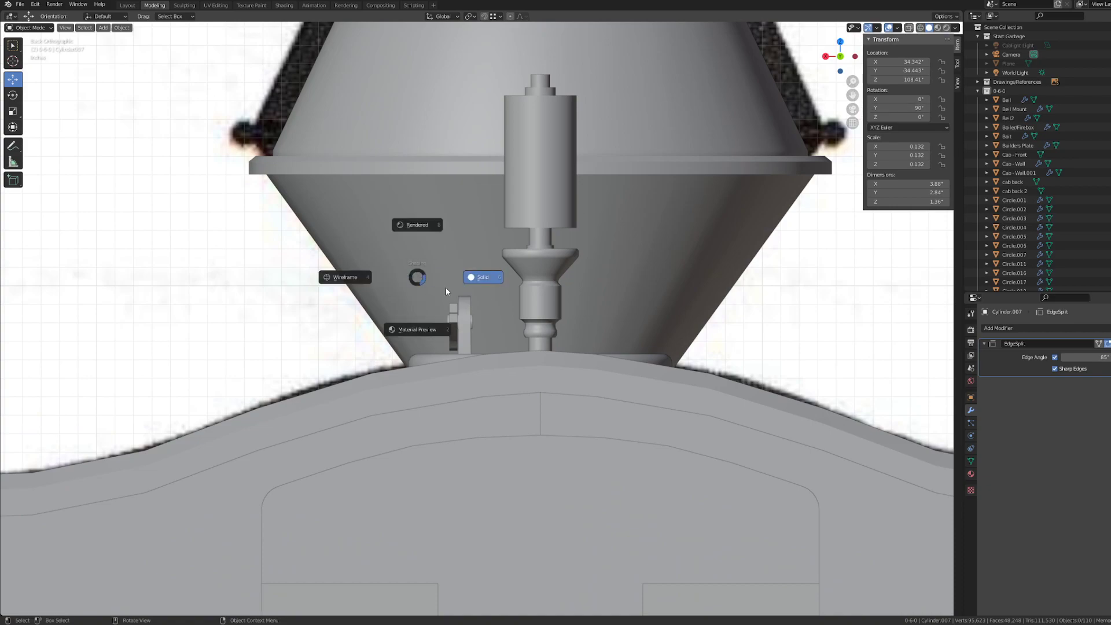
left_click(325, 280)
scroll(324, 281, "up", 5)
scroll(326, 315, "up", 2)
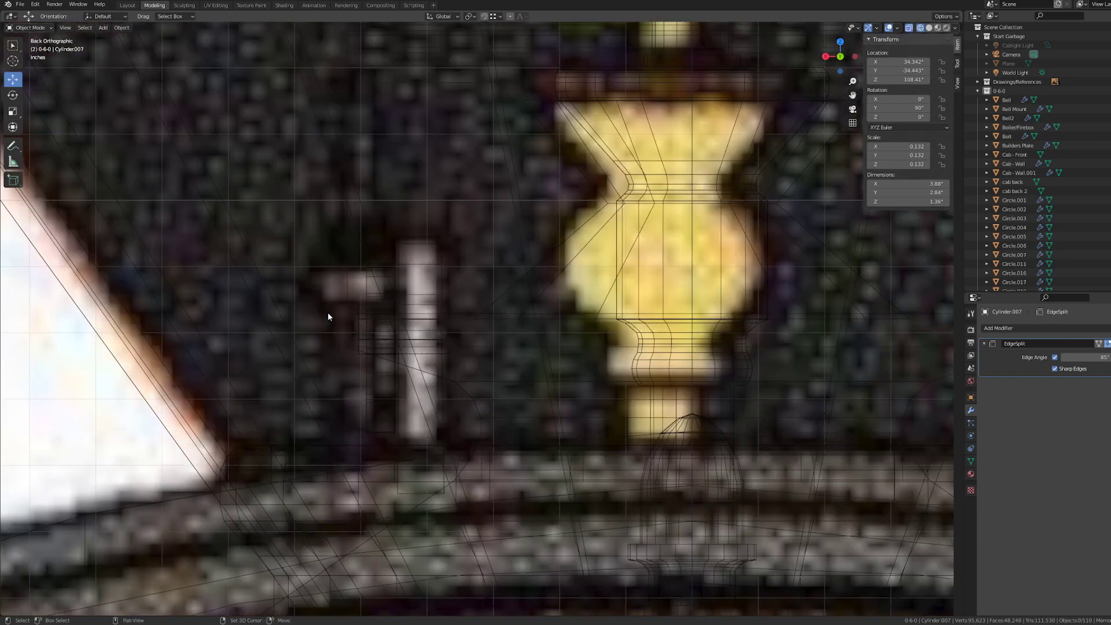
scroll(349, 302, "down", 6)
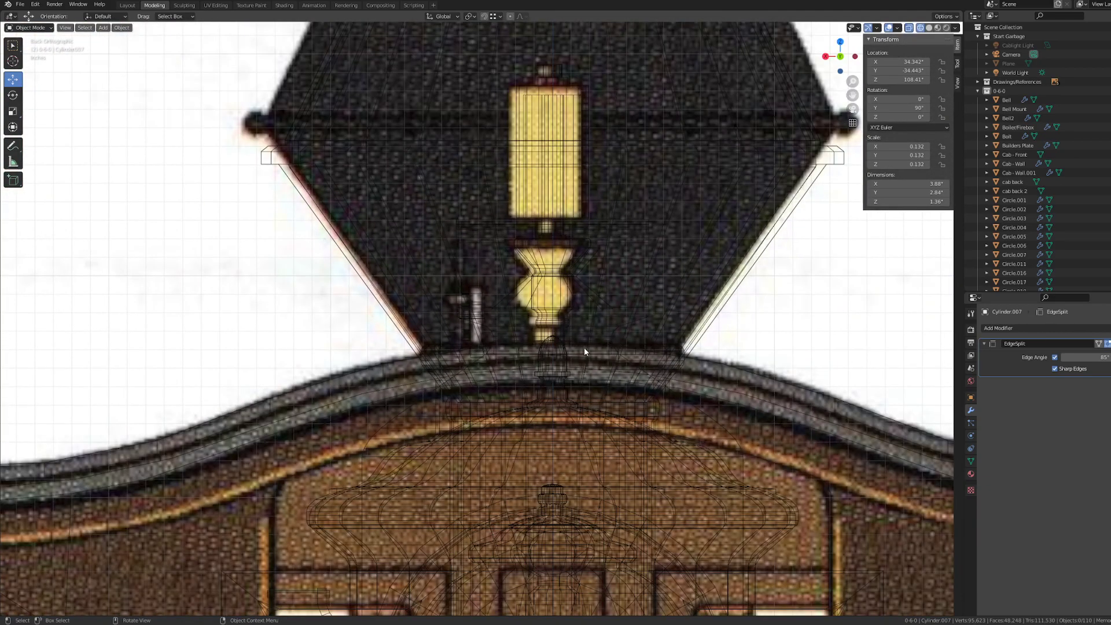
- Examine the reference sheet's coloured side elevation, focusing on the whistle lever, pivot, rear dome and cab roof
scroll(584, 347, "down", 10)
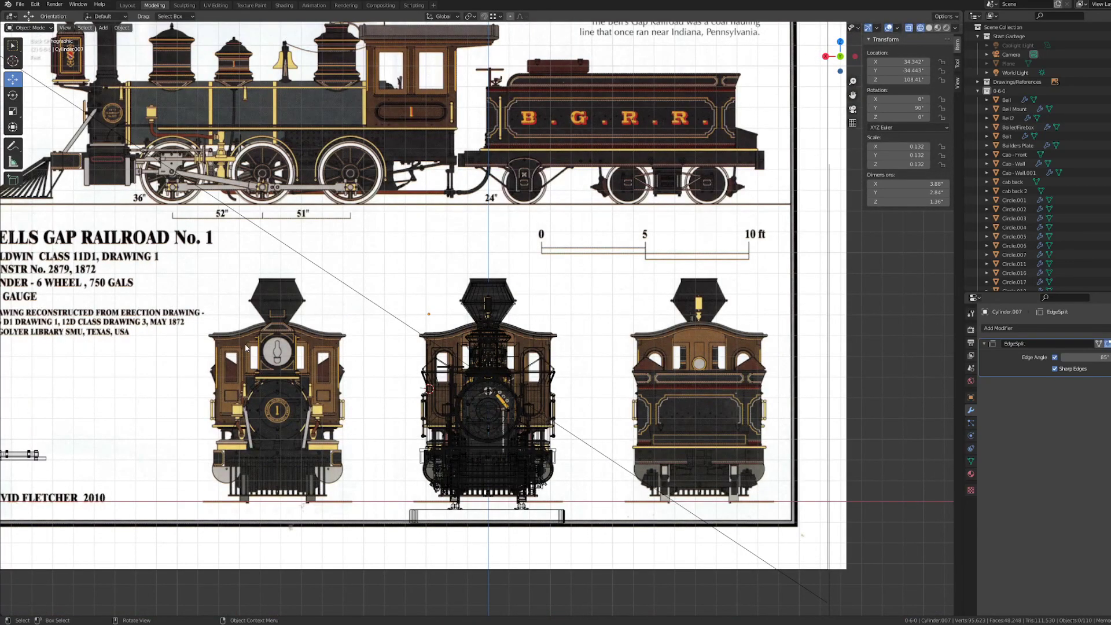
middle_click_drag(399, 221, 449, 356, "shift")
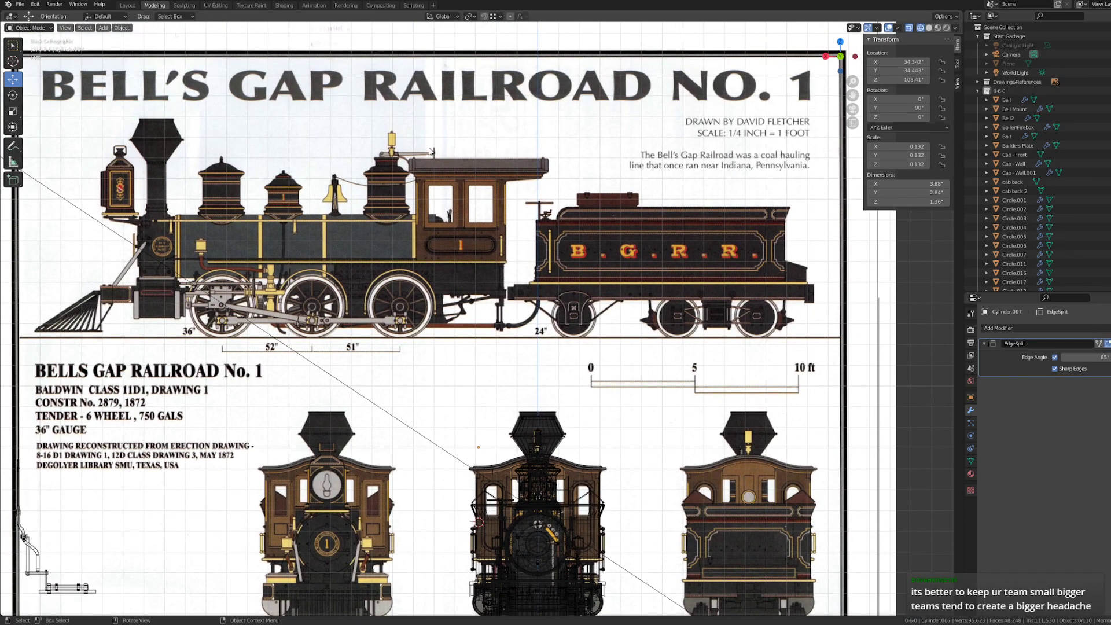
middle_click_drag(442, 187, 491, 287, "shift")
scroll(490, 288, "up", 12)
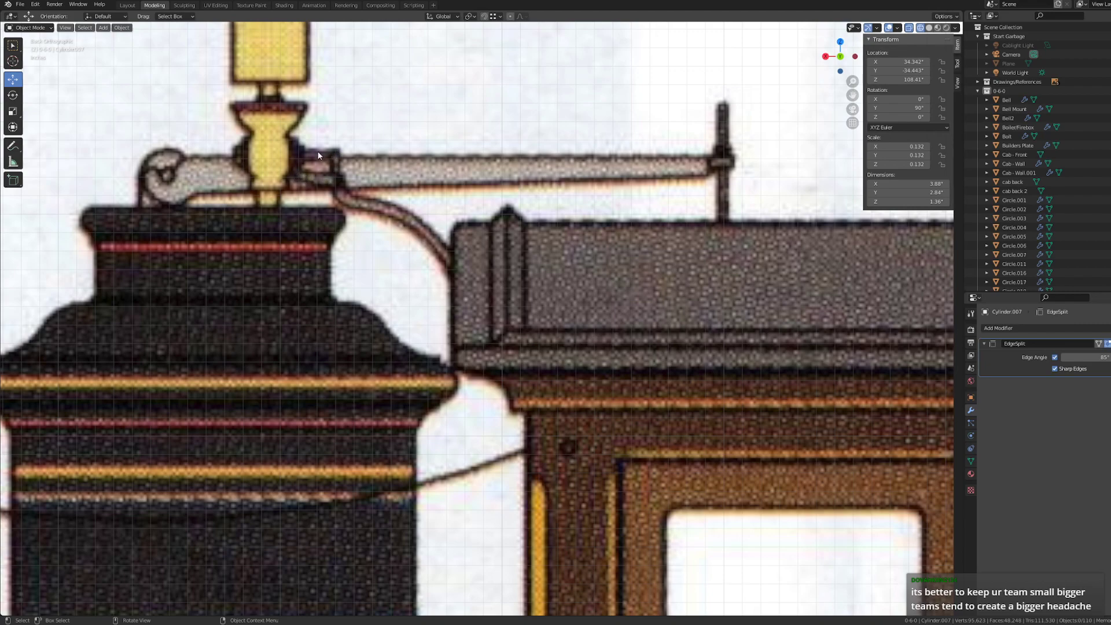
left_click(361, 218)
scroll(366, 331, "down", 10)
scroll(352, 374, "down", 4)
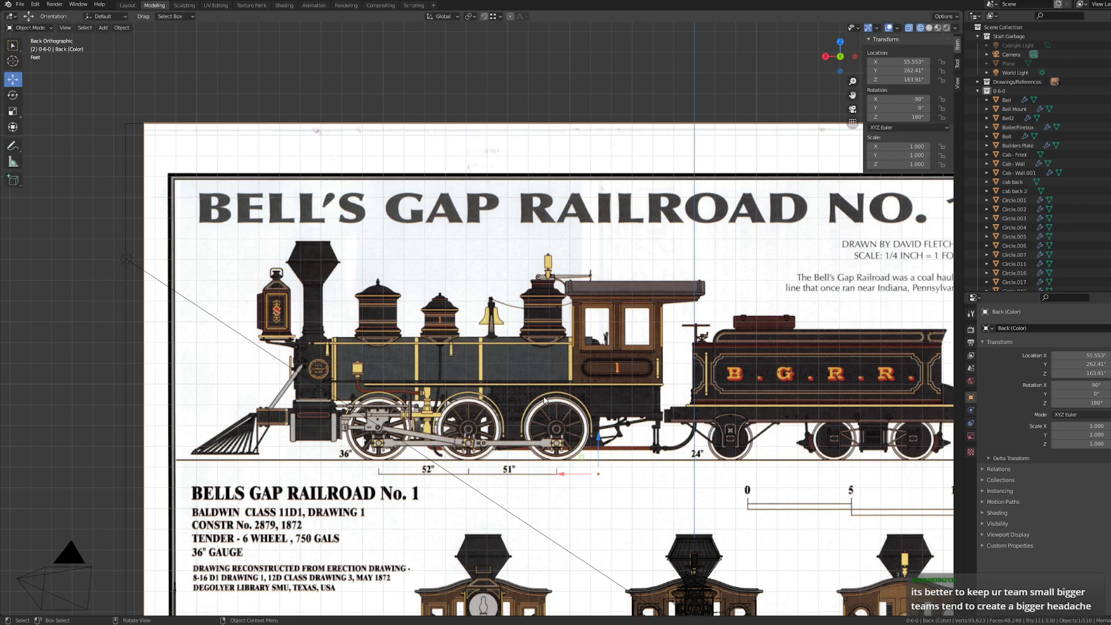
scroll(544, 399, "up", 5)
middle_click_drag(539, 456, 310, 405, "shift")
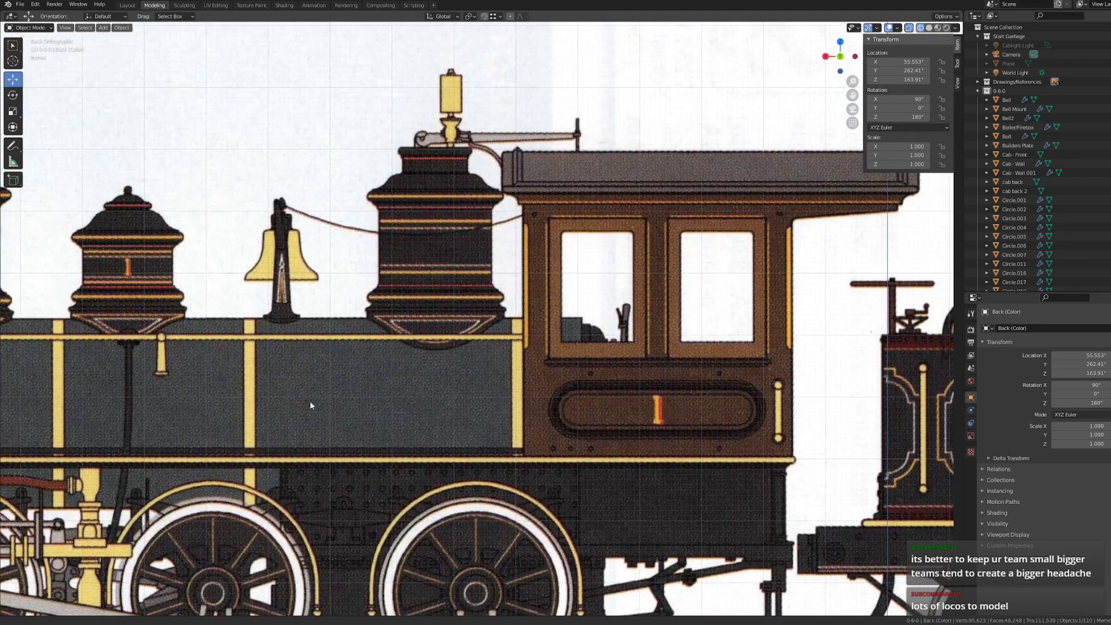
scroll(311, 405, "down", 8)
middle_click_drag(557, 529, 486, 324, "shift")
mouse_move(547, 431)
middle_mouse_down("shift")
mouse_move(487, 344)
mouse_move(570, 350)
middle_mouse_up("shift")
- Switch to Material Preview shading and examine the whistle lever, rear dome and cab beside the reference photograph
key("z")
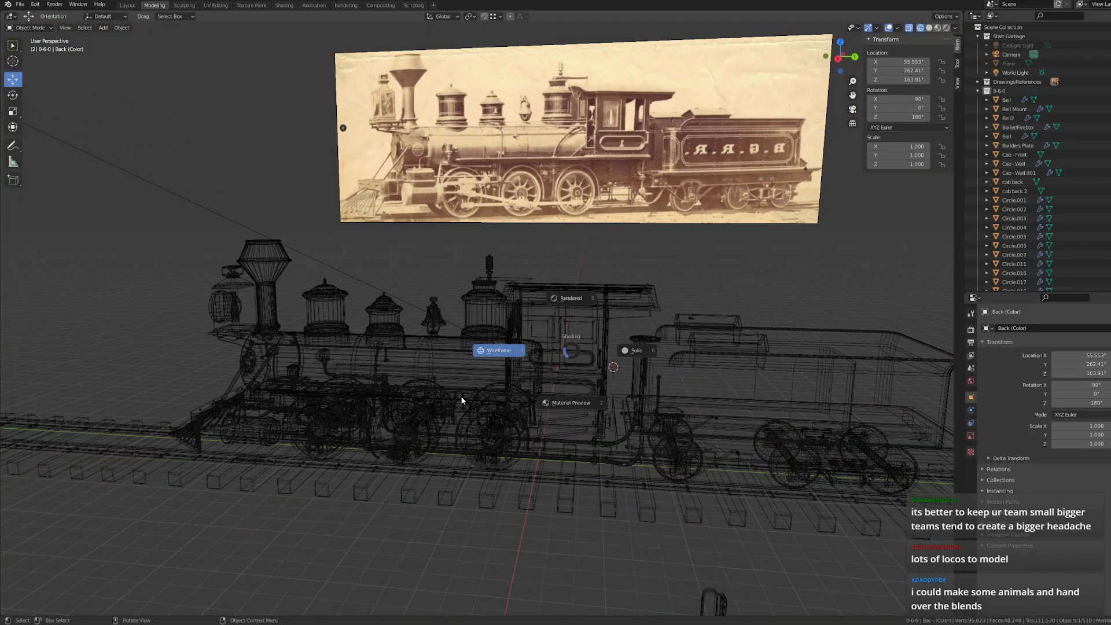
left_click(563, 413)
left_click(604, 185)
mouse_move(562, 338)
middle_mouse_down()
mouse_move(640, 354)
mouse_move(595, 323)
mouse_move(515, 311)
mouse_move(674, 330)
mouse_move(532, 359)
mouse_move(499, 351)
mouse_move(512, 369)
middle_mouse_up()
scroll(640, 354, "up", 4)
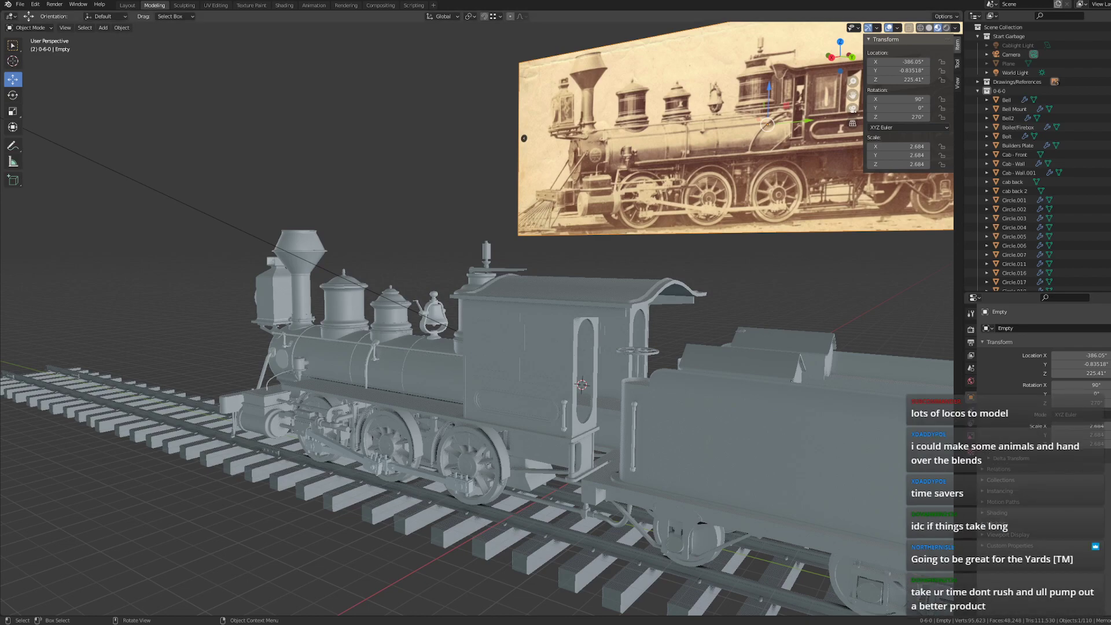
middle_click_drag(362, 362, 341, 369)
scroll(463, 306, "up", 6)
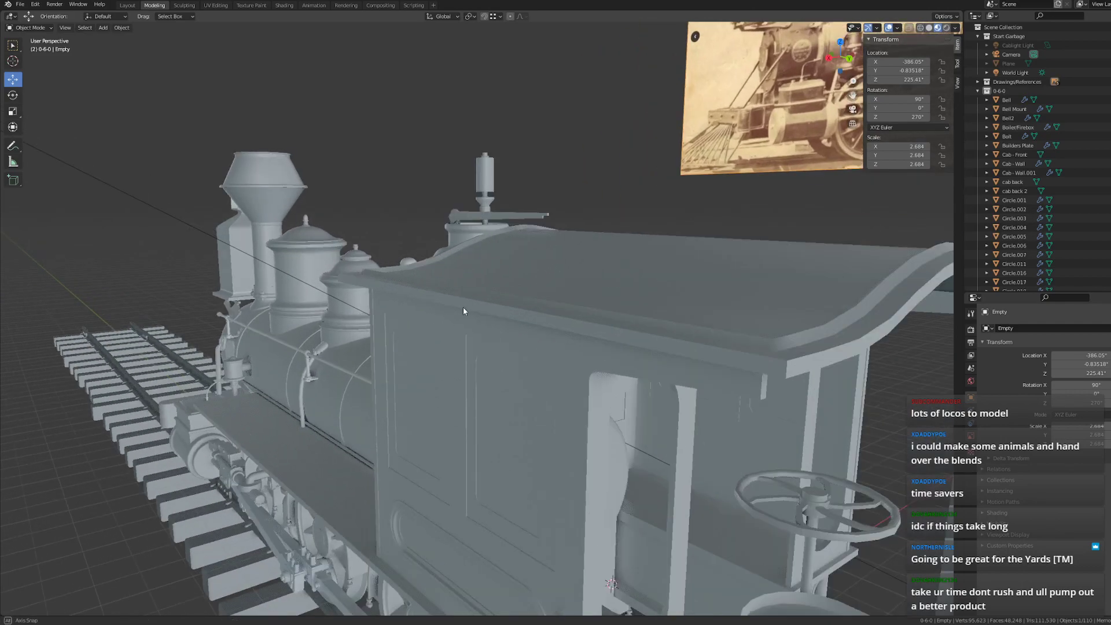
middle_click_drag(462, 311, 495, 329)
scroll(627, 205, "up", 4)
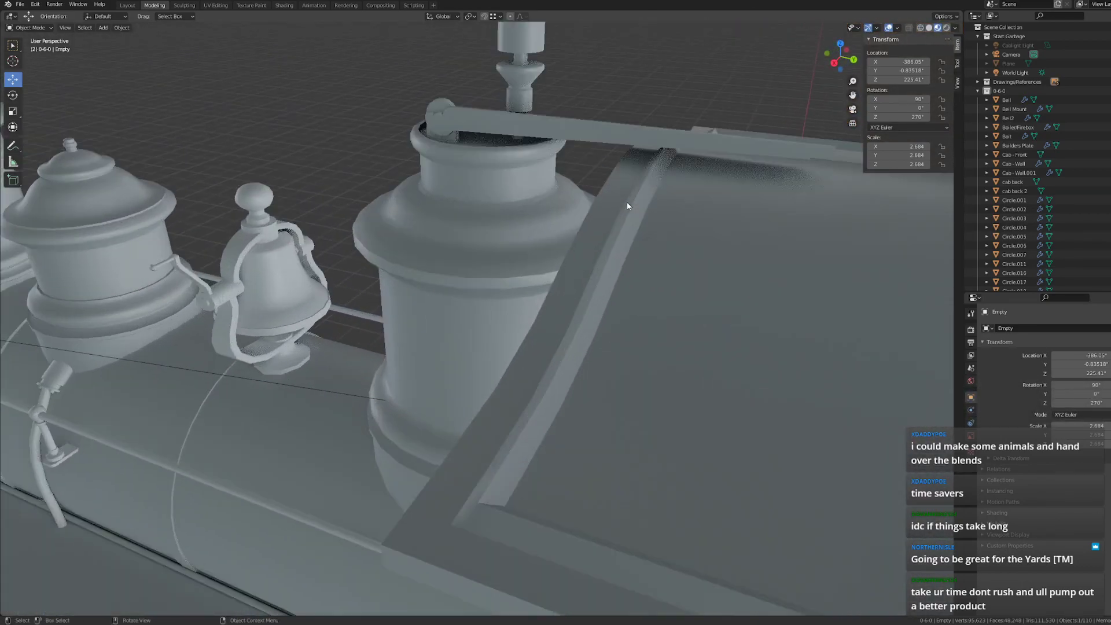
middle_click_drag(626, 202, 564, 208)
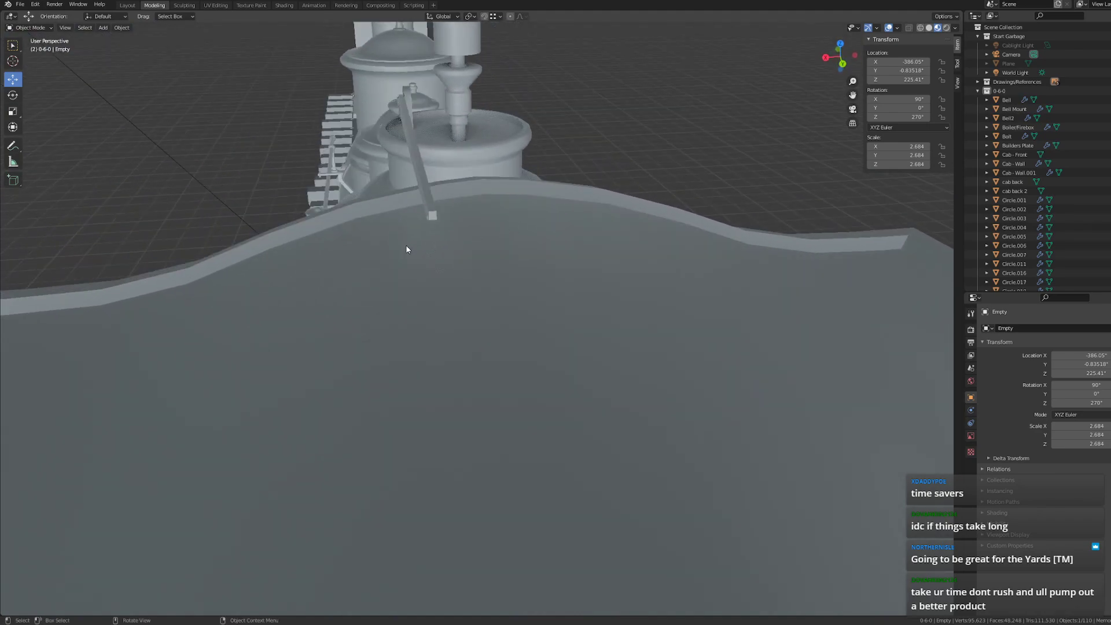
middle_click_drag(407, 246, 568, 228)
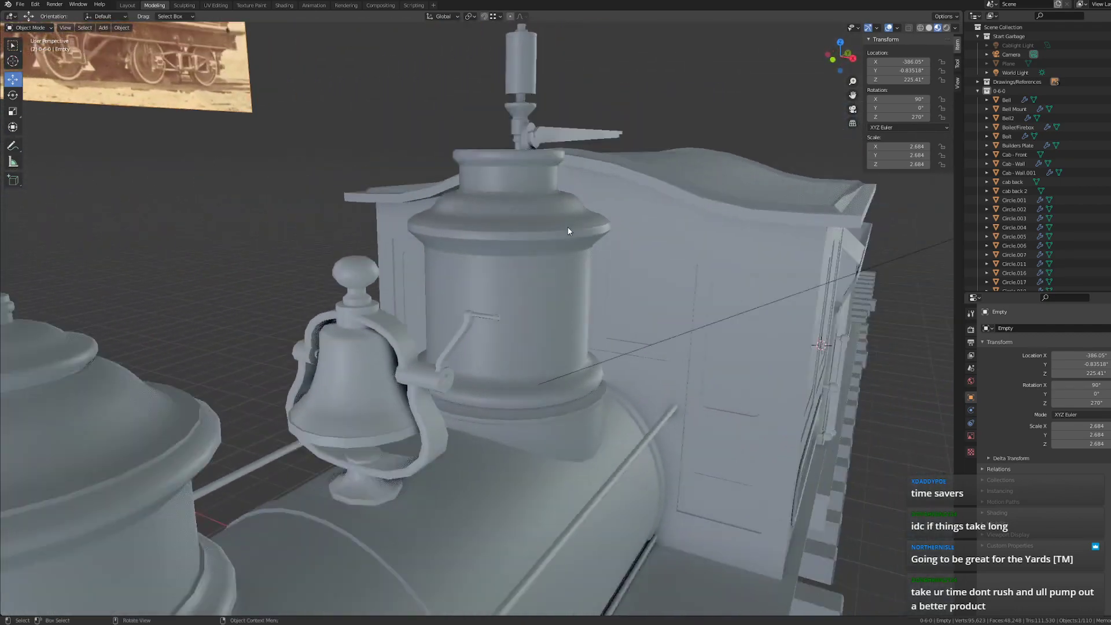
scroll(564, 235, "down", 5)
middle_click_drag(547, 329, 509, 314)
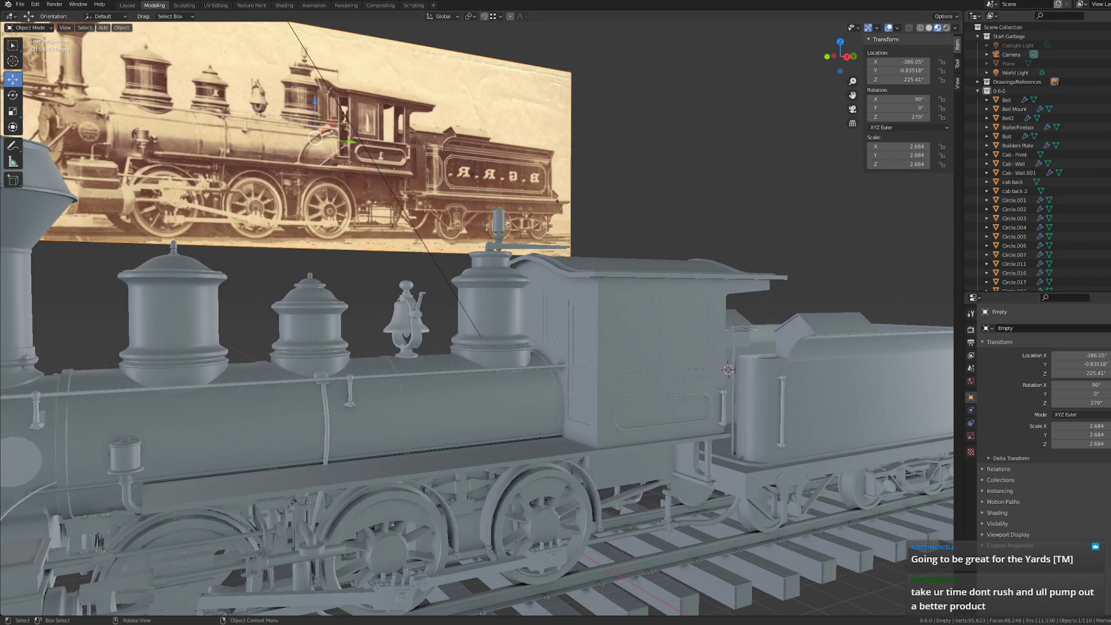
middle_click_drag(227, 277, 547, 300)
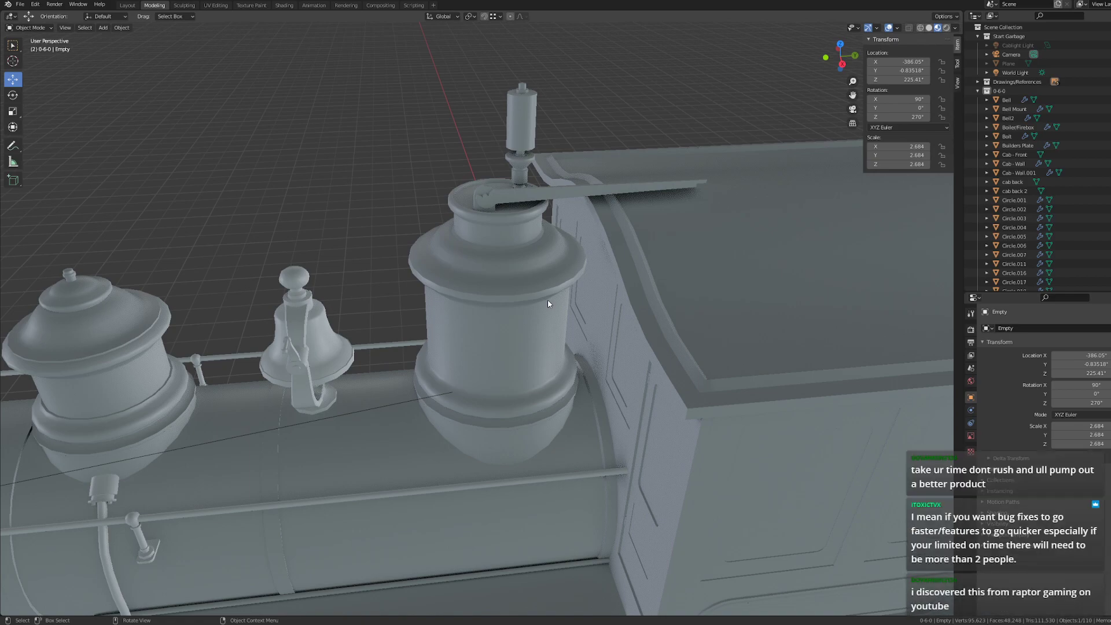
- Examine the locomotive's domes, smokebox front, side rods, piping and driving wheels from above and from rail level
scroll(609, 258, "down", 3)
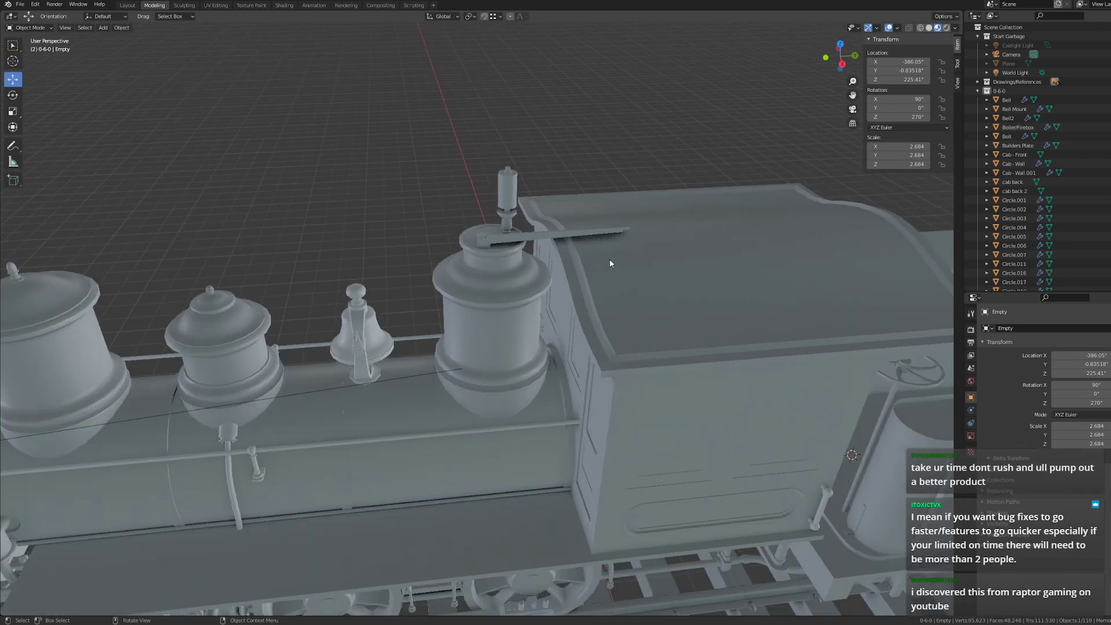
middle_click_drag(626, 349, 612, 313)
middle_click_drag(496, 263, 436, 287, "shift")
scroll(436, 287, "down", 2)
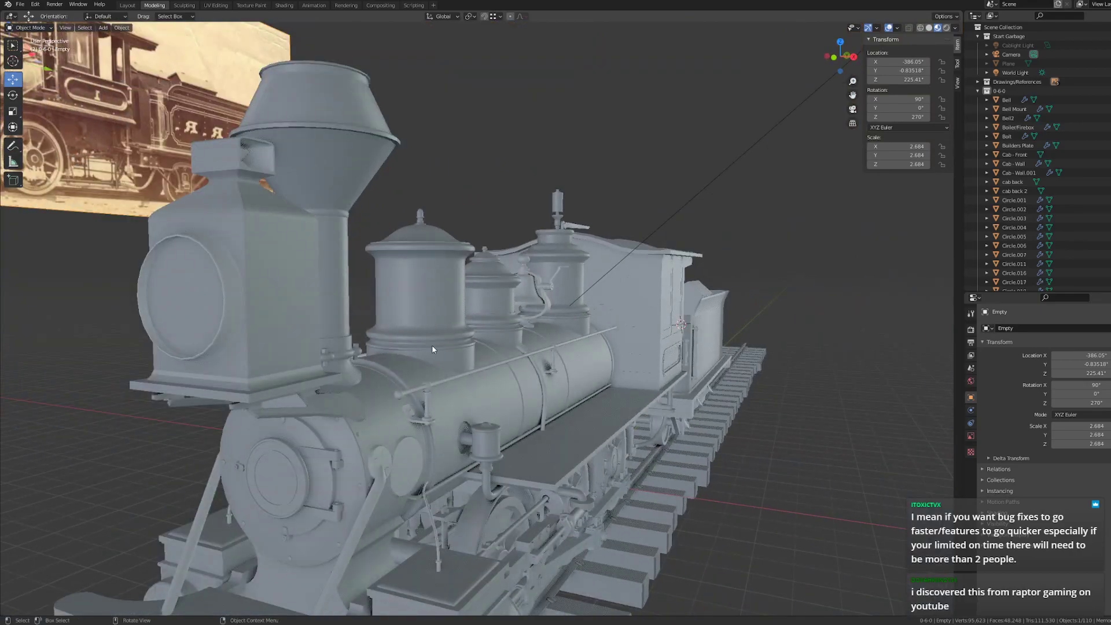
middle_click_drag(431, 345, 429, 252, "shift")
middle_click_drag(515, 349, 350, 340)
middle_click_drag(435, 367, 547, 515)
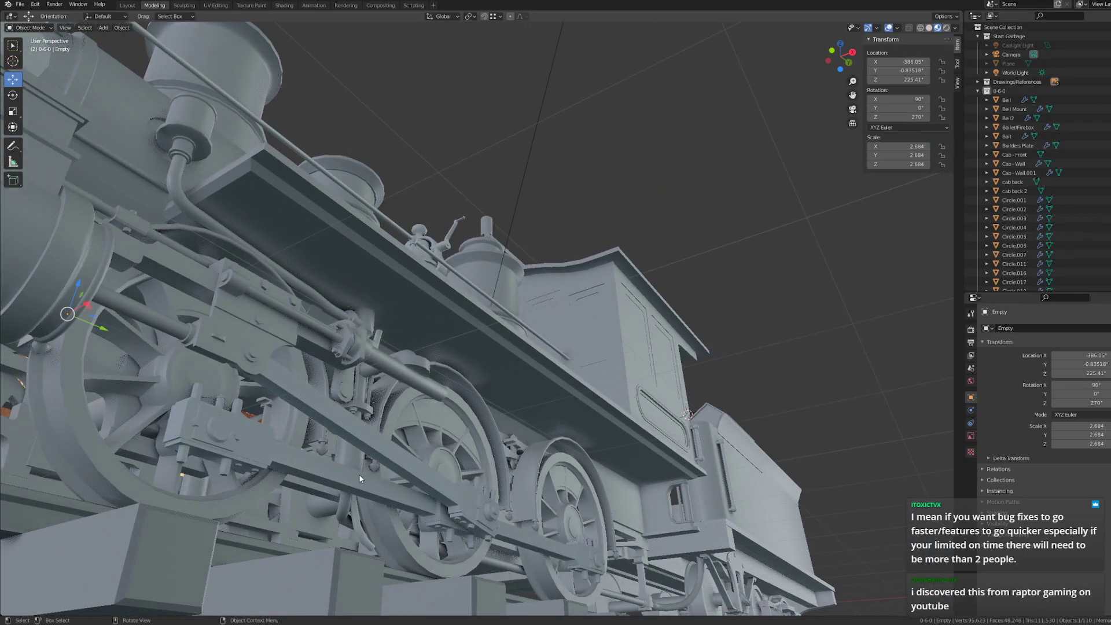
middle_click_drag(359, 474, 447, 401)
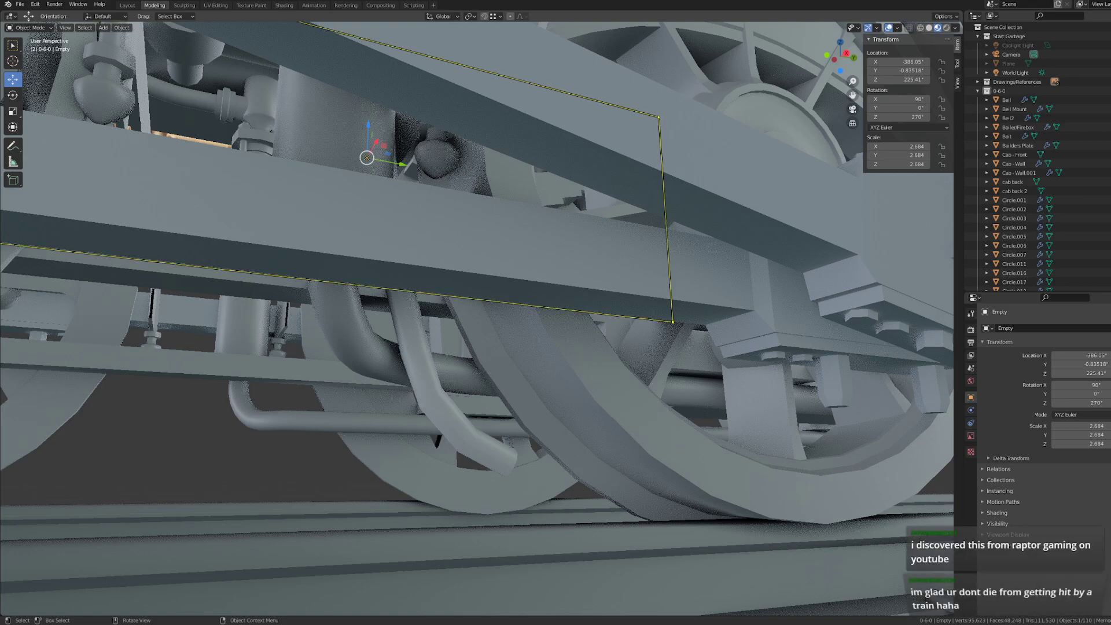
mouse_move(457, 353)
middle_mouse_down()
mouse_move(509, 354)
mouse_move(464, 353)
middle_mouse_up()
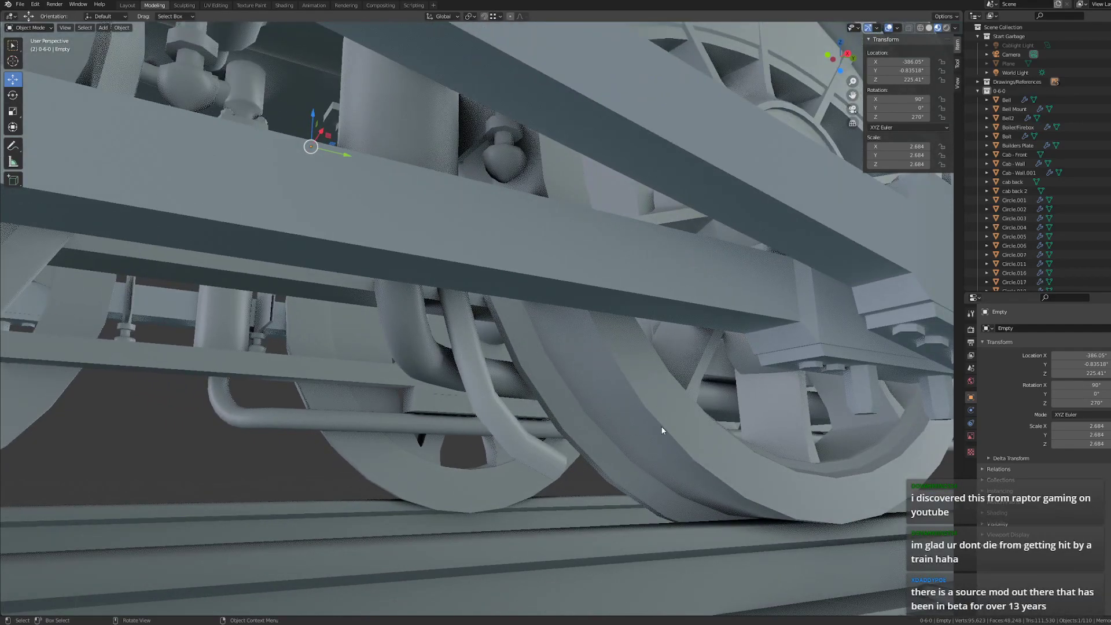
middle_click_drag(663, 430, 462, 350)
scroll(435, 317, "up", 3)
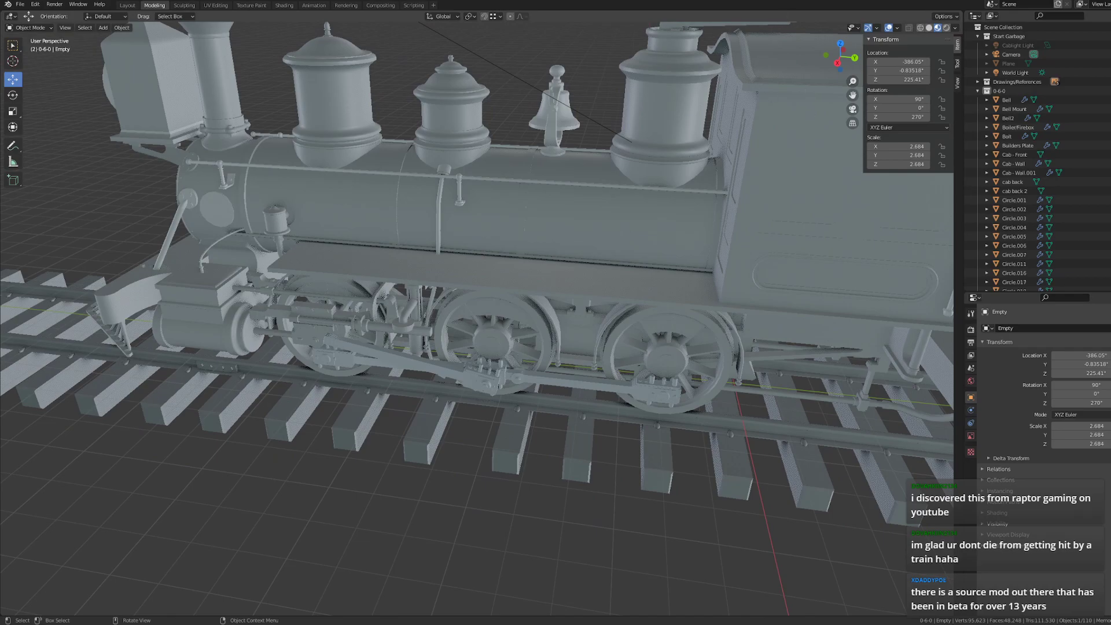
- Switch to Solid shading and review the boiler, domes, cab, cylinders and running gear from several angles
key("z")
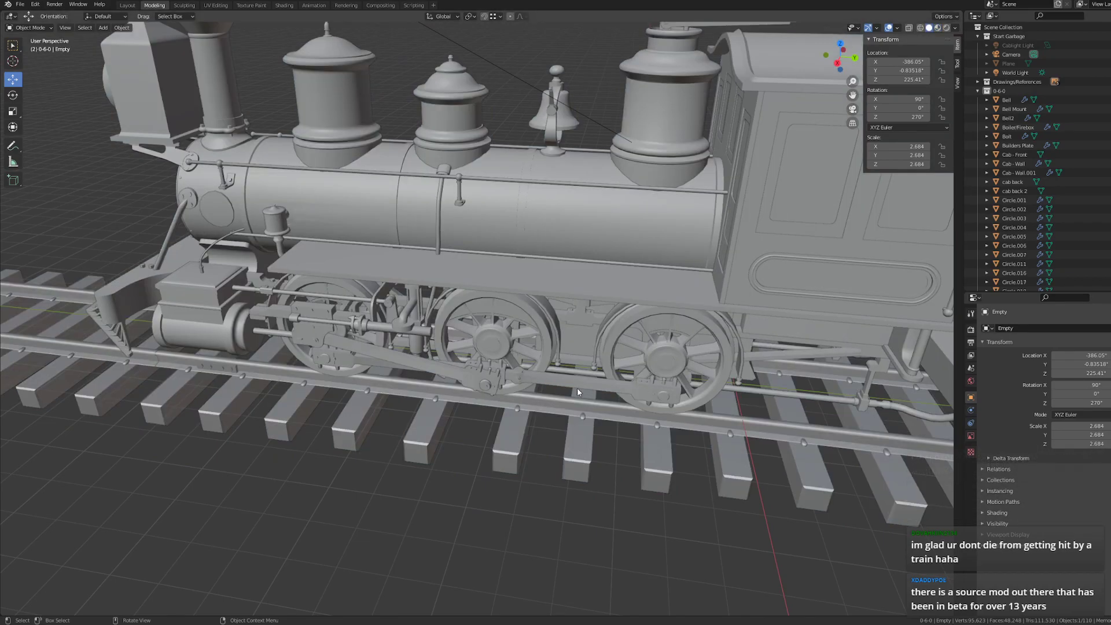
middle_click_drag(577, 388, 373, 309)
scroll(372, 301, "up", 3)
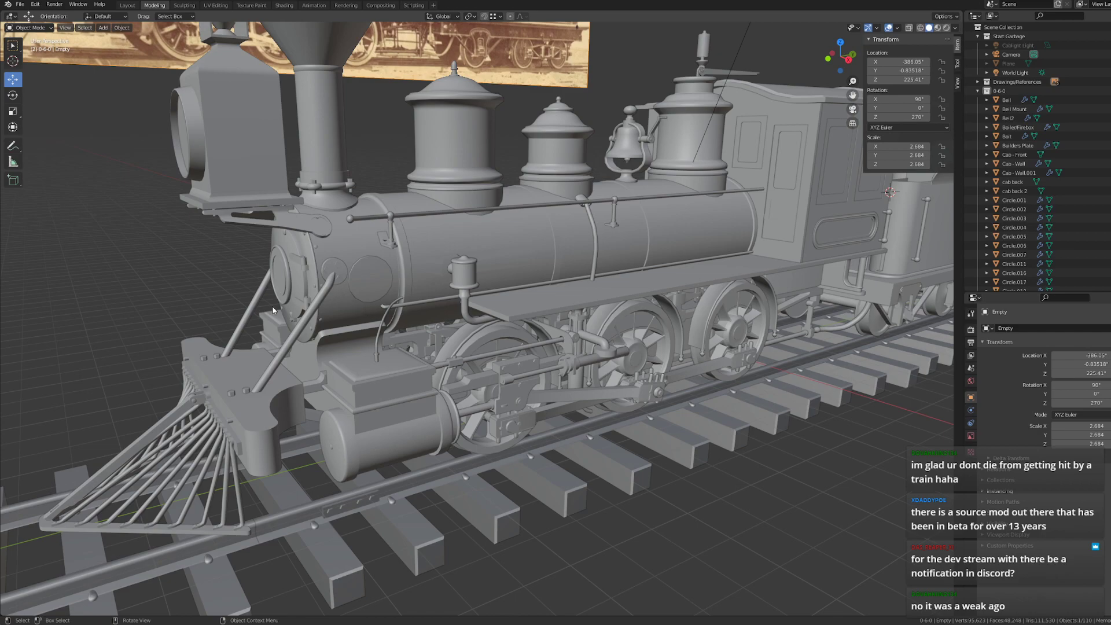
middle_click_drag(494, 230, 368, 220)
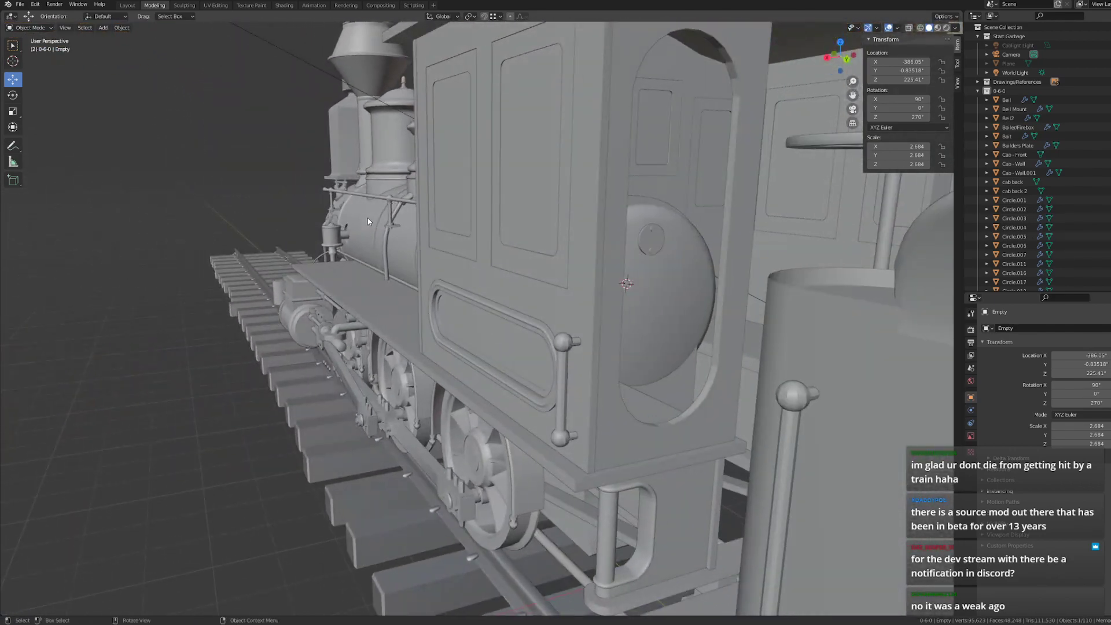
scroll(460, 278, "up", 2)
middle_click_drag(460, 278, 596, 289)
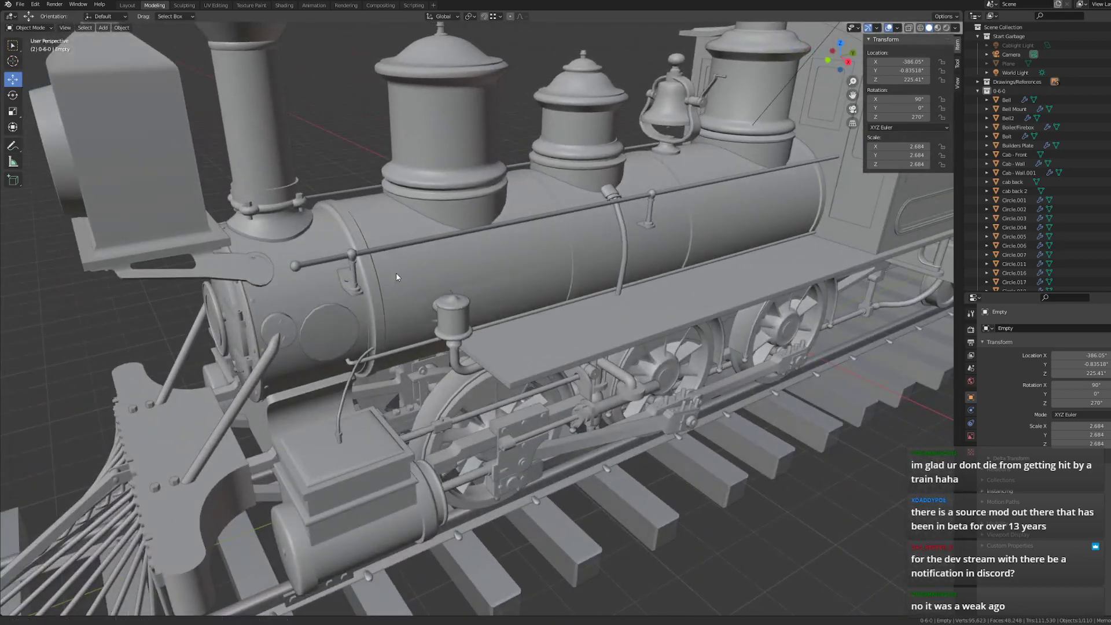
middle_click_drag(396, 272, 462, 292, "shift")
scroll(596, 241, "down", 3)
scroll(596, 241, "up", 1)
middle_click_drag(506, 249, 518, 243)
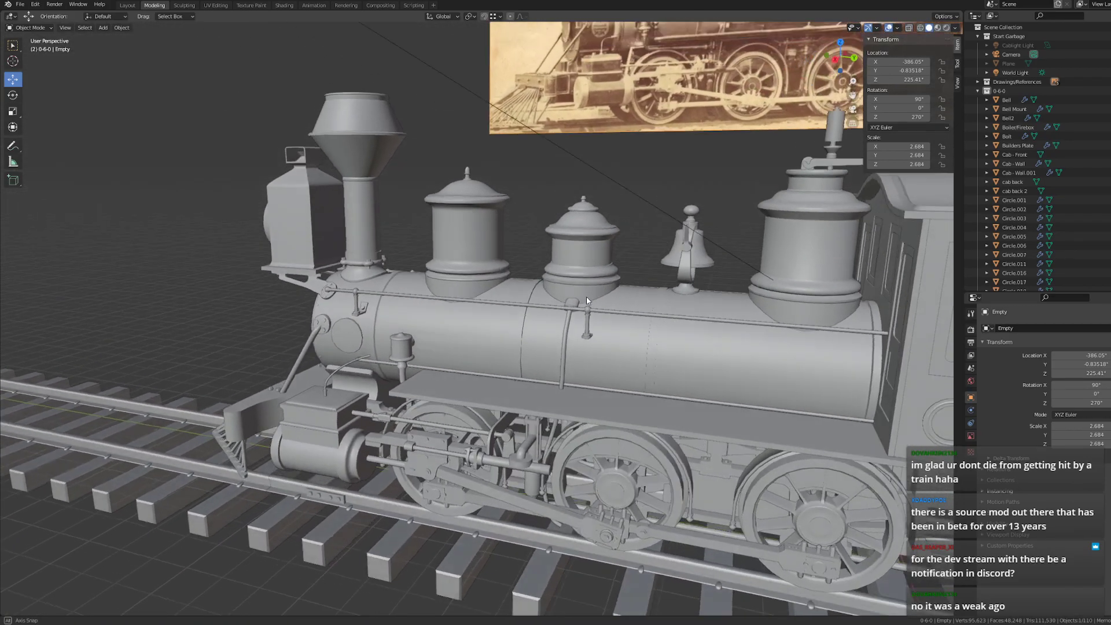
scroll(519, 243, "down", 1)
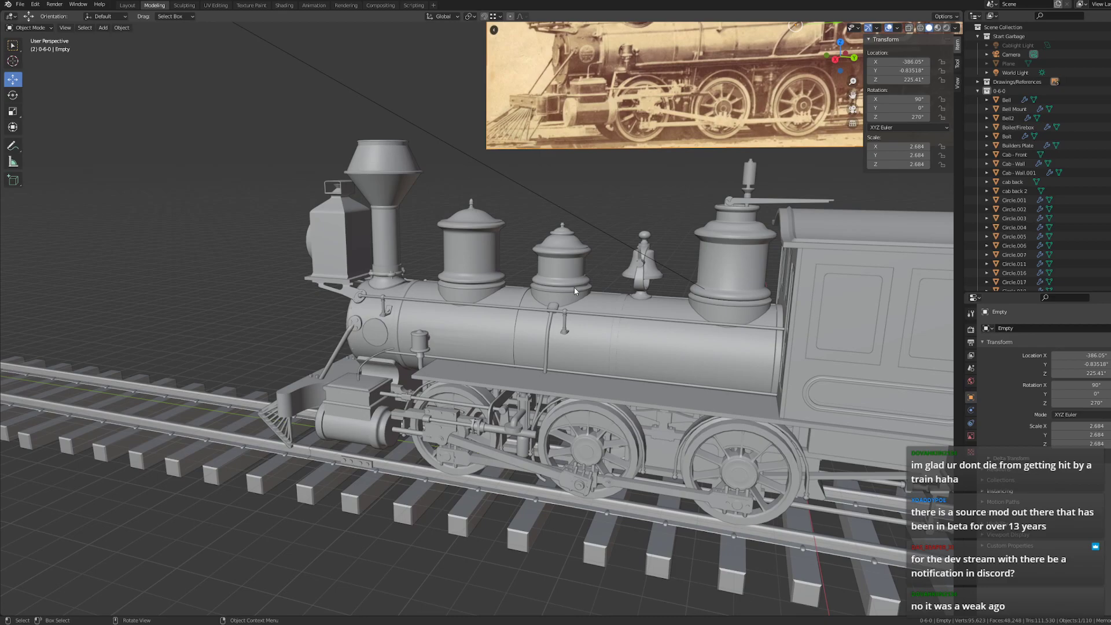
- Open the sand dome between the front dome and the bell in edit mode, aligned with the side drawing in the right view
middle_click_drag(574, 287, 430, 303)
scroll(425, 324, "up", 9)
middle_click_drag(419, 349, 515, 349, "shift")
left_click(405, 340)
key("Tab")
scroll(399, 335, "down", 3)
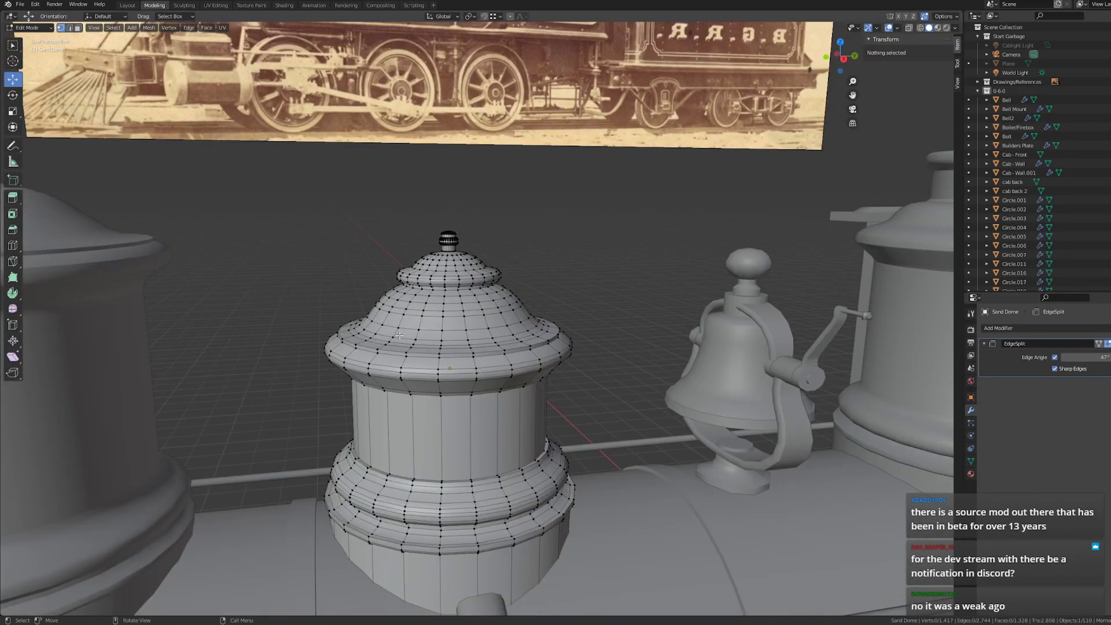
middle_click_drag(399, 336, 390, 335)
left_click(842, 58)
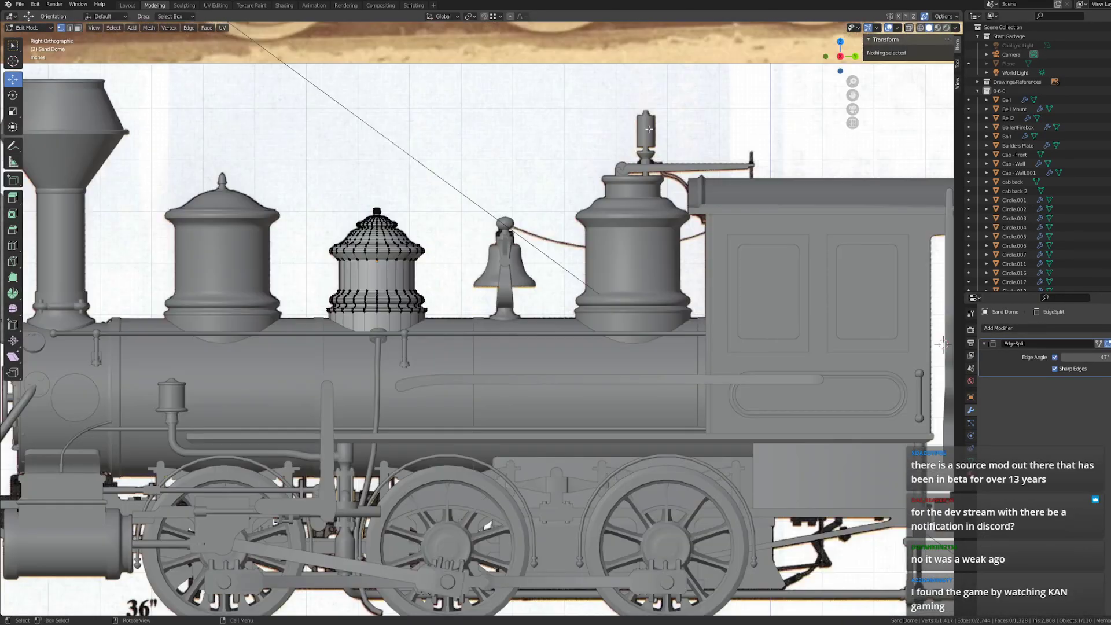
- In wireframe shading, select the sand dome's whole lid, from the finial down to the neck beneath its rounded rim
middle_click_drag(249, 245, 371, 388, "shift")
scroll(371, 388, "up", 7)
middle_click_drag(478, 385, 426, 179, "shift")
scroll(491, 283, "up", 7)
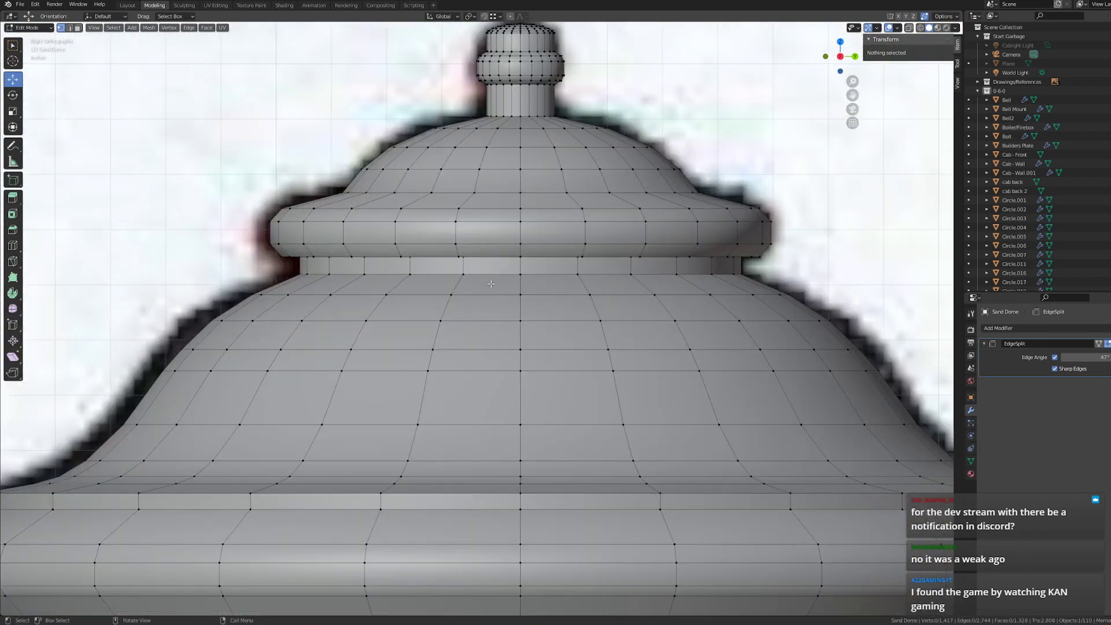
middle_click_drag(491, 283, 447, 345, "shift")
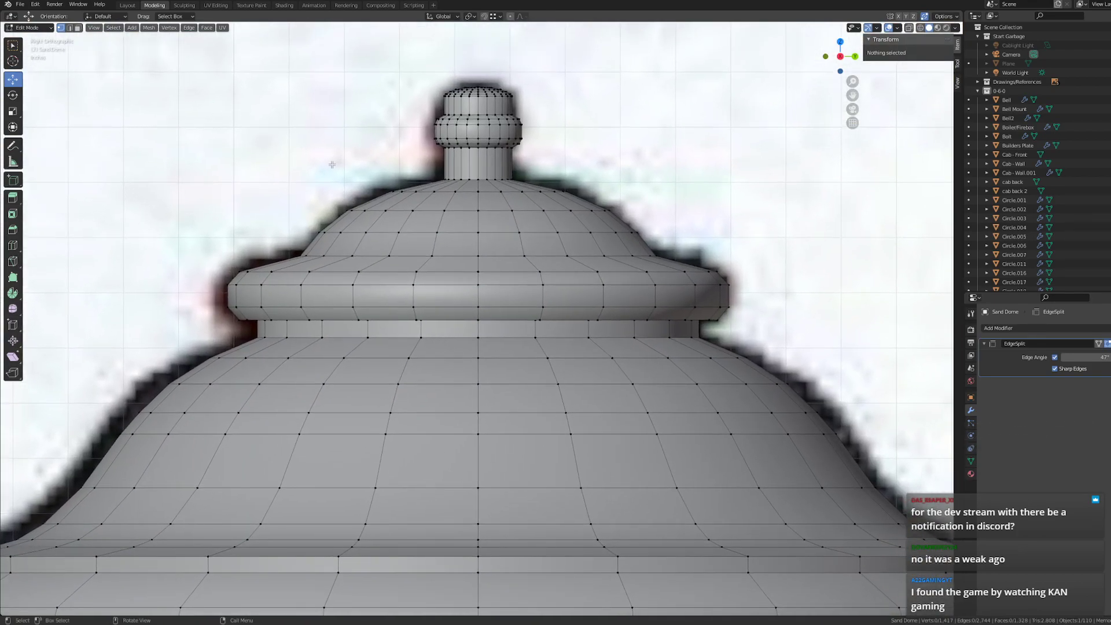
scroll(332, 165, "down", 4)
key("z")
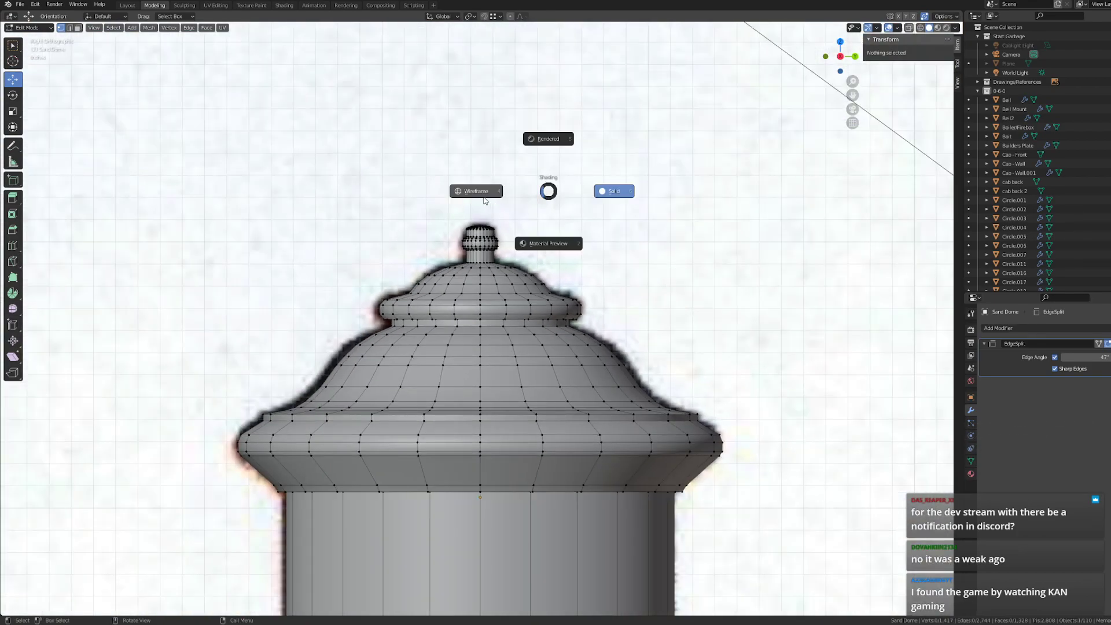
left_click(485, 201)
mouse_move(286, 177)
left_mouse_down()
mouse_move(496, 314)
mouse_move(636, 332)
mouse_move(652, 322)
left_mouse_up()
middle_click_drag(652, 322, 495, 377)
scroll(465, 428, "down", 11)
scroll(461, 444, "up", 11)
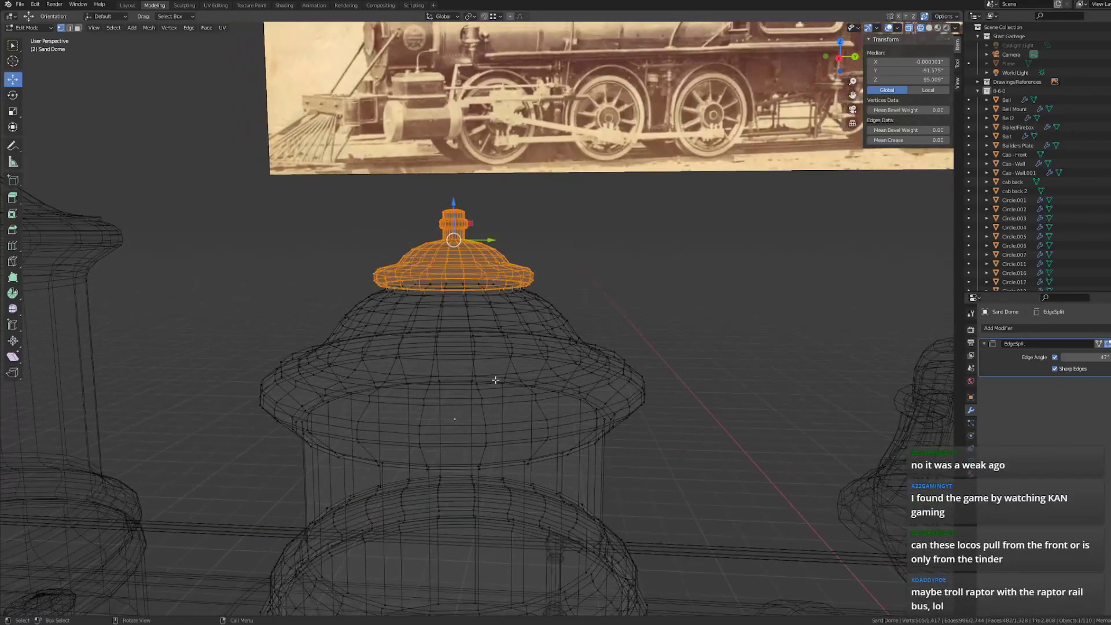
scroll(496, 376, "up", 3)
scroll(496, 380, "down", 2)
scroll(495, 379, "up", 5)
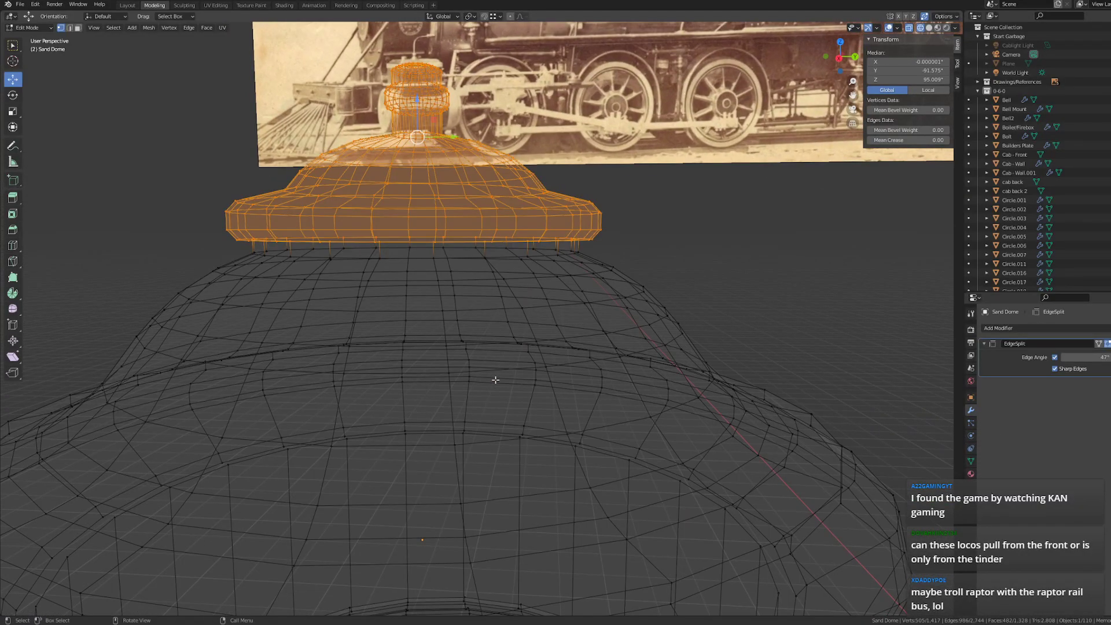
middle_click_drag(423, 289, 426, 291)
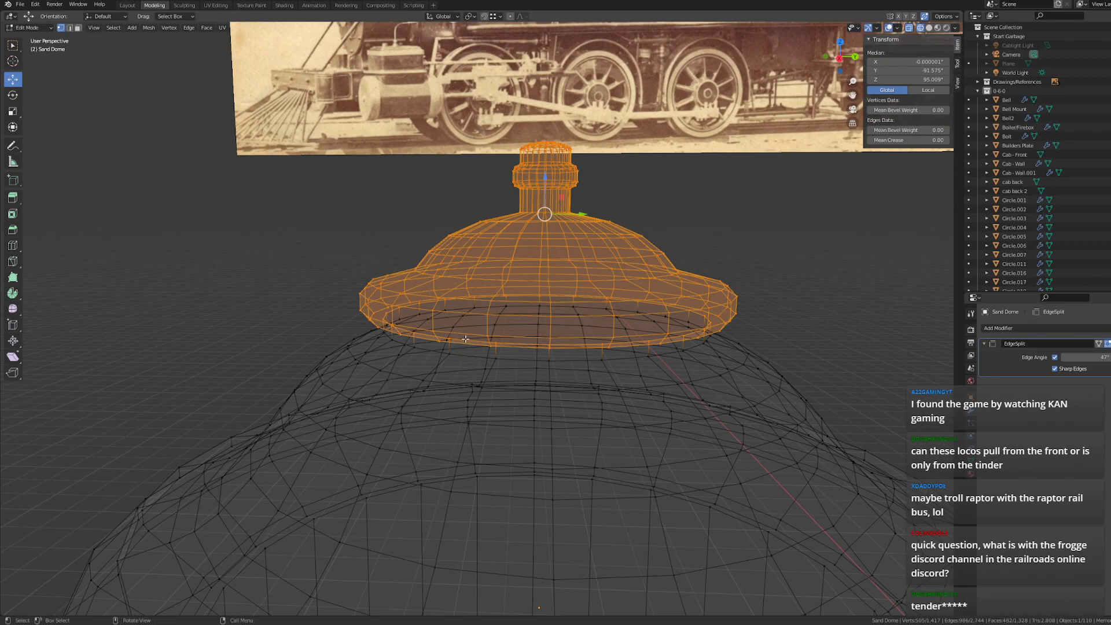
middle_click_drag(465, 339, 302, 372)
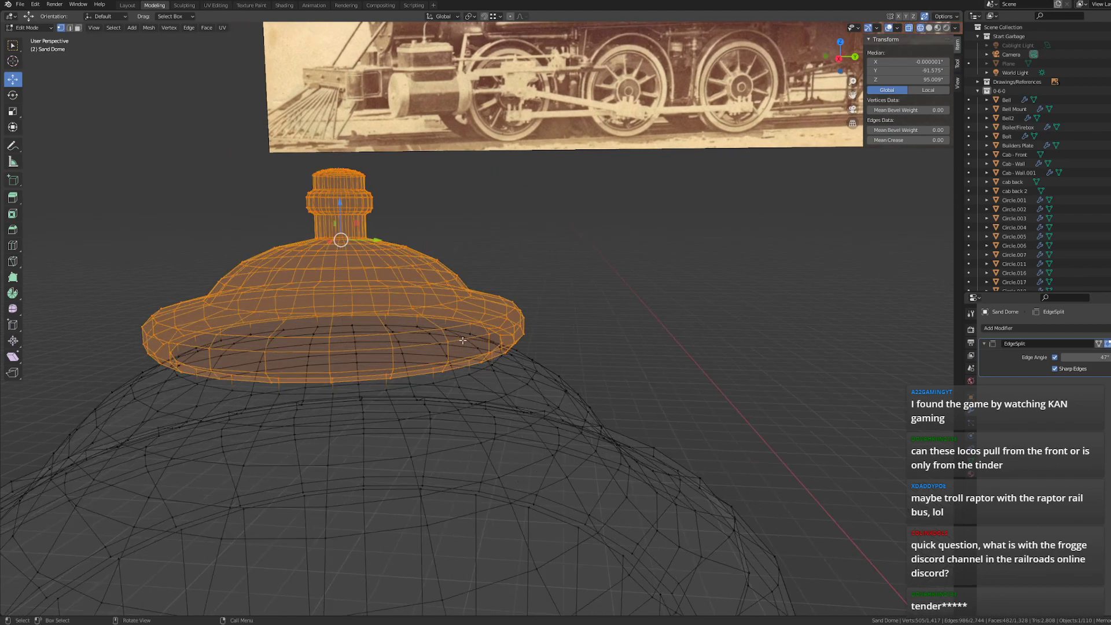
left_click(299, 379, "alt")
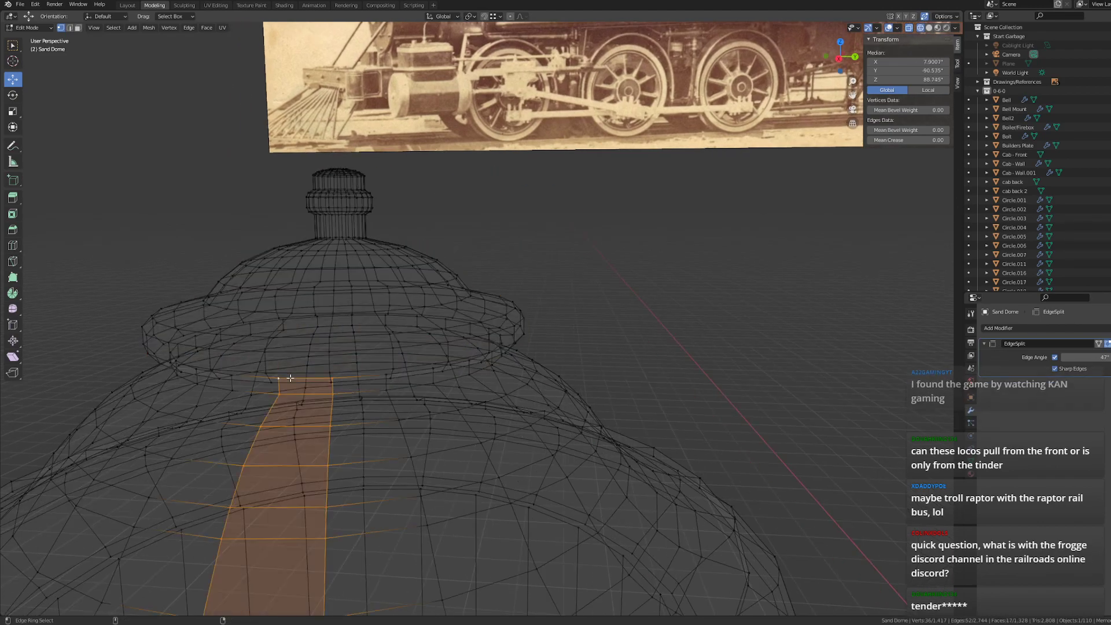
left_click(648, 243)
key("ctrl+z")
key("ctrl+z")
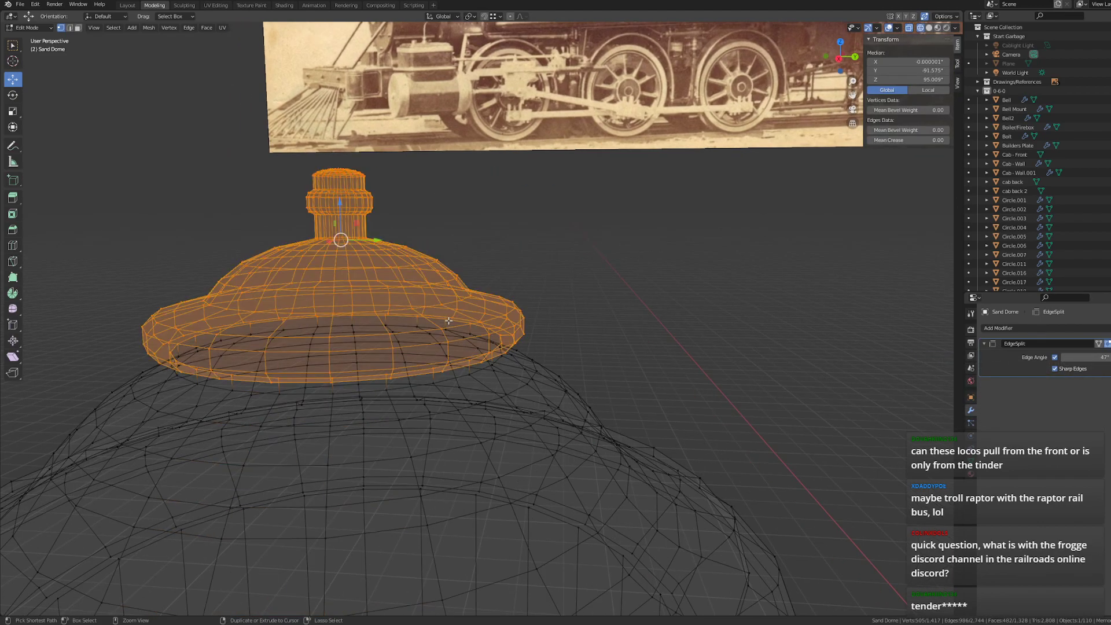
- Drop the neck's edge loop from the selection and separate the sand dome's lid into its own object
left_click(291, 378, "alt+shift")
key("KP_Decimal")
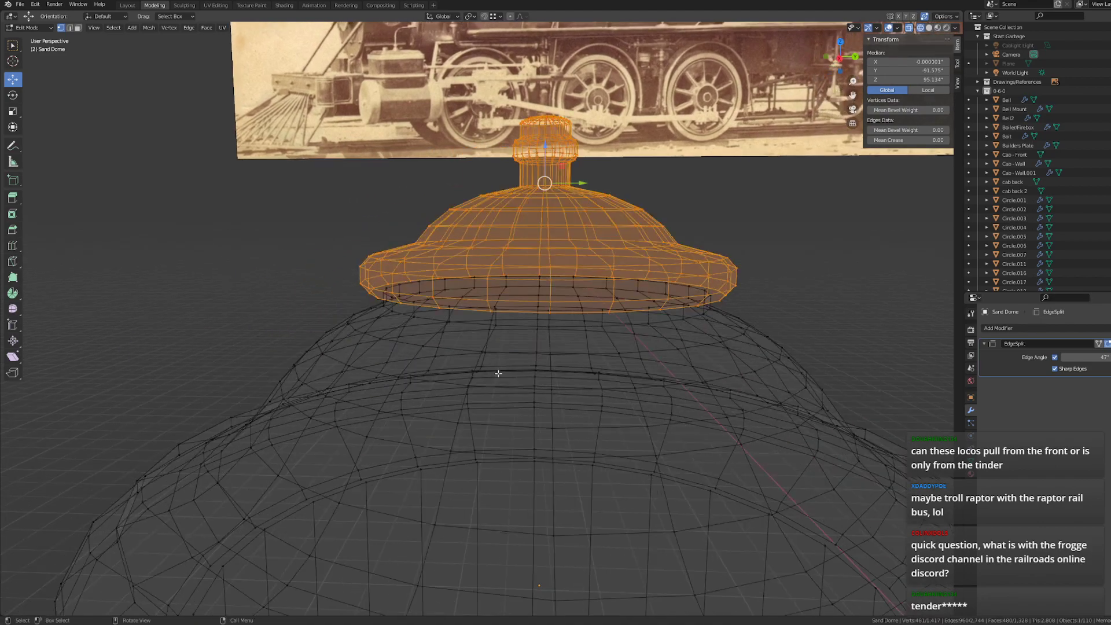
left_click_drag(546, 167, 547, 113)
key("ctrl+z")
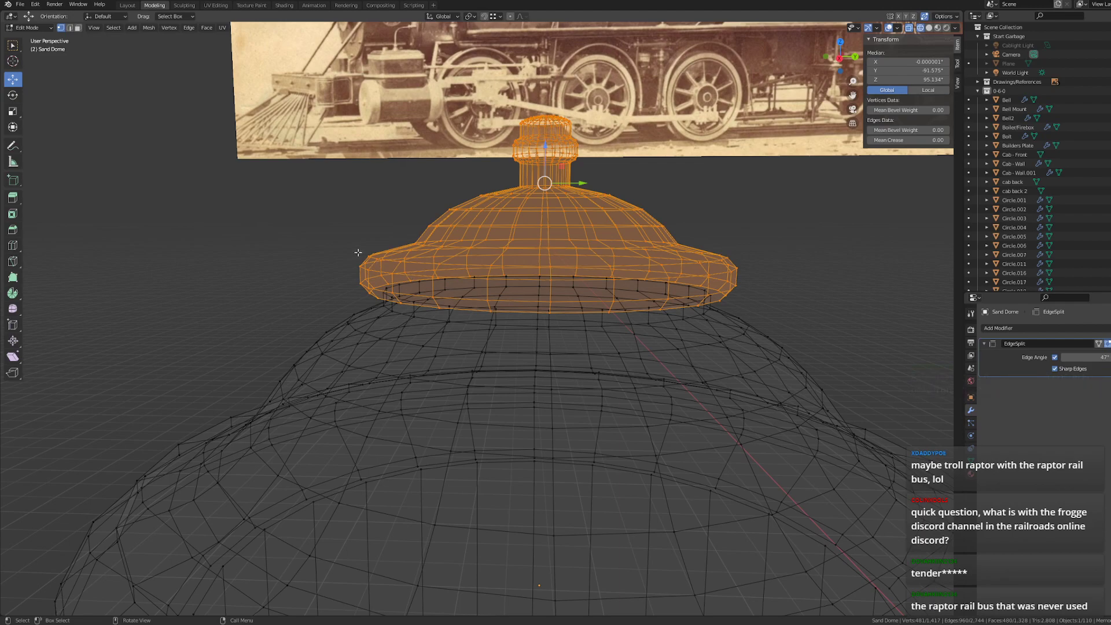
right_click(403, 247)
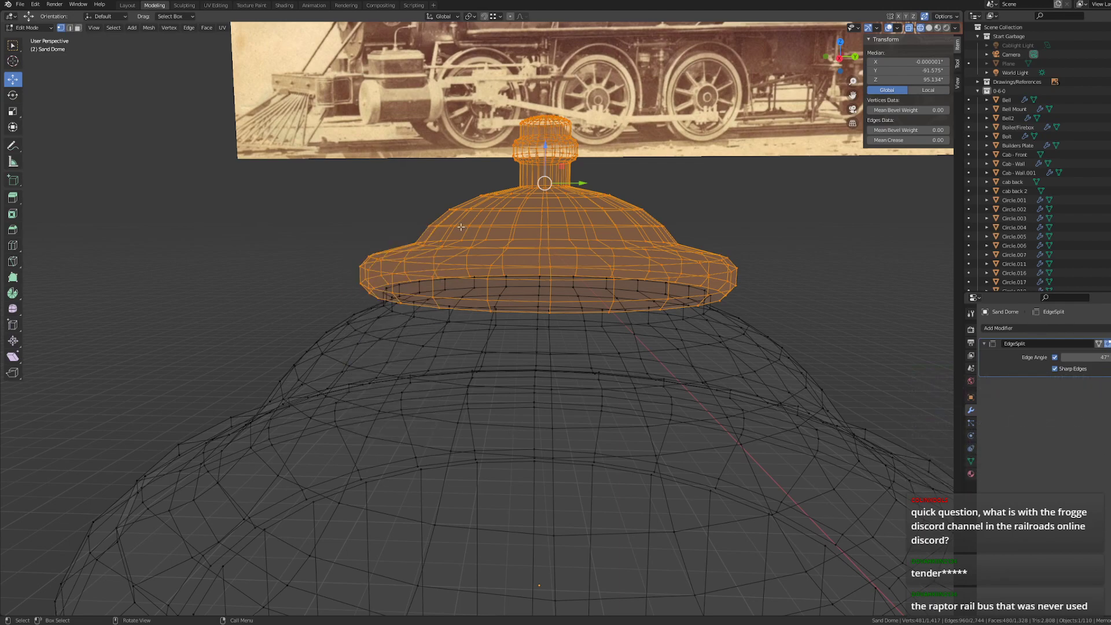
key("p")
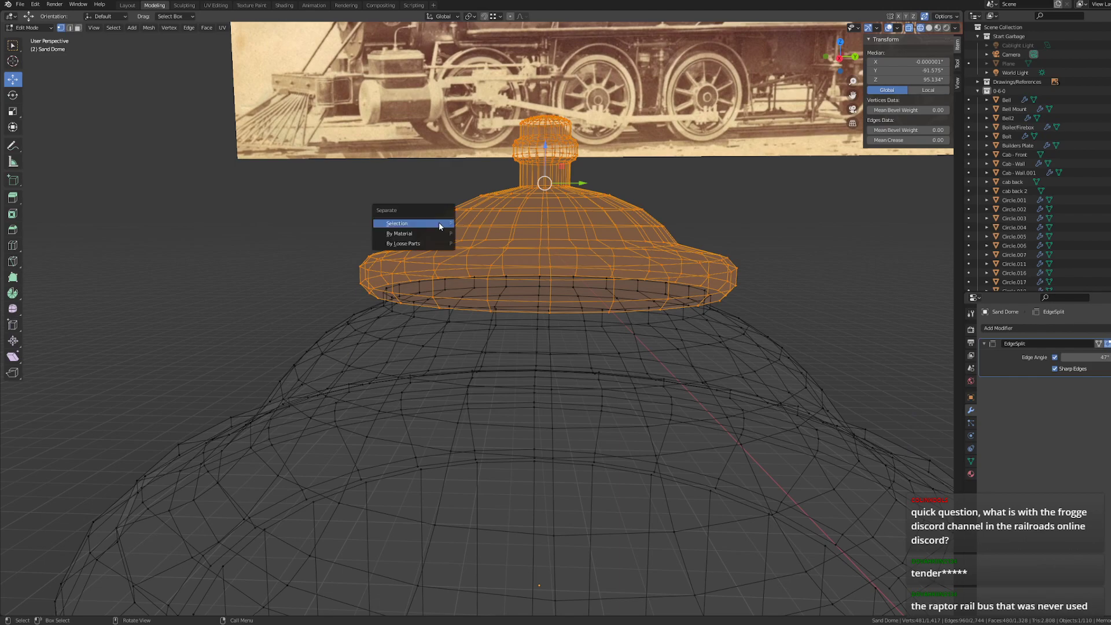
left_click(438, 224)
key("Tab")
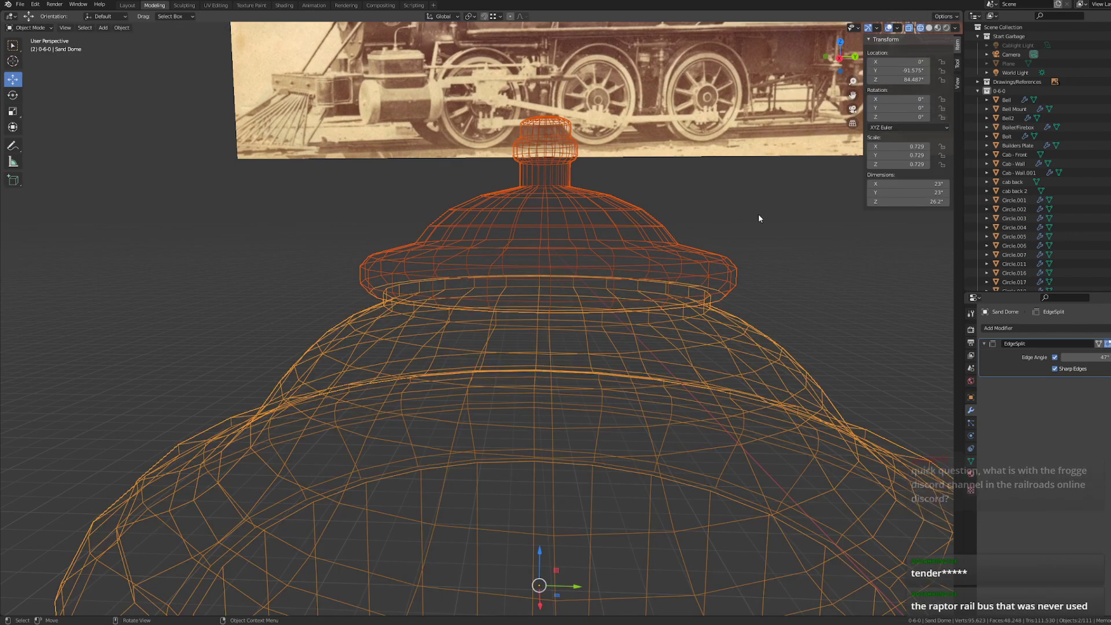
- Set the separated lid's origin to its geometry and raise it straight up about 4.4 inches above the sand dome
left_click(532, 205)
scroll(533, 204, "down", 4)
right_click(492, 295)
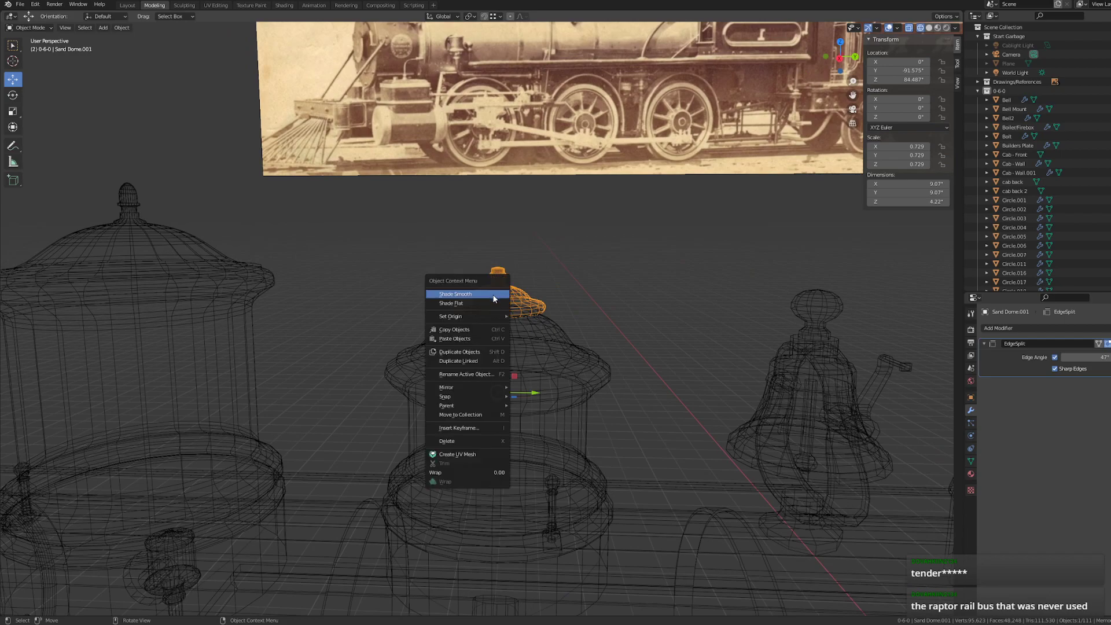
mouse_move(491, 315)
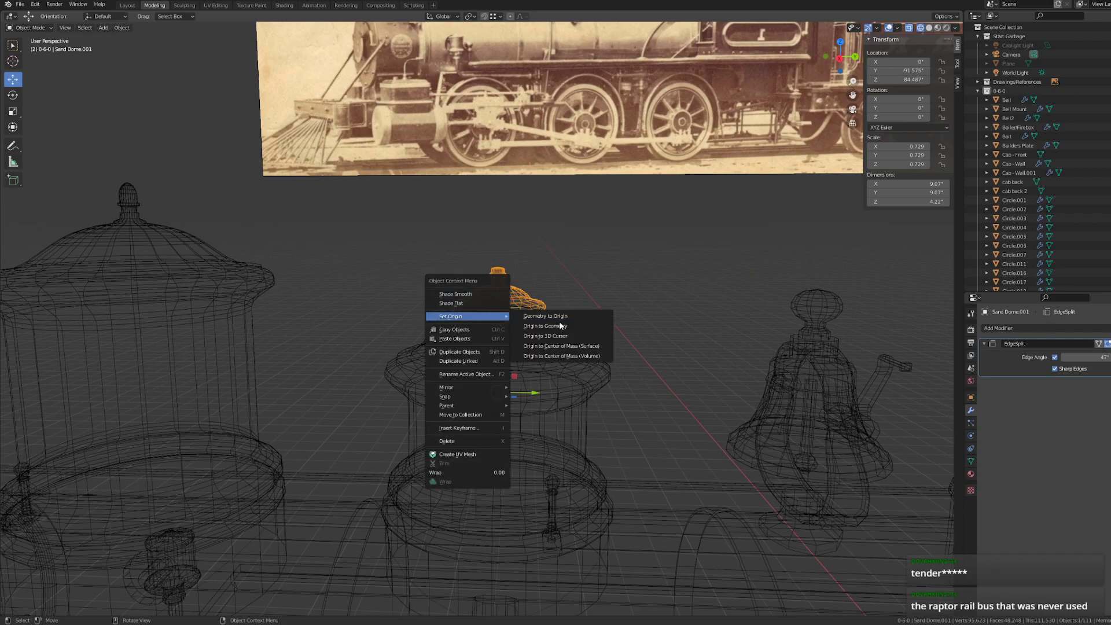
left_click(552, 326)
key("g")
key("z")
left_click(508, 224)
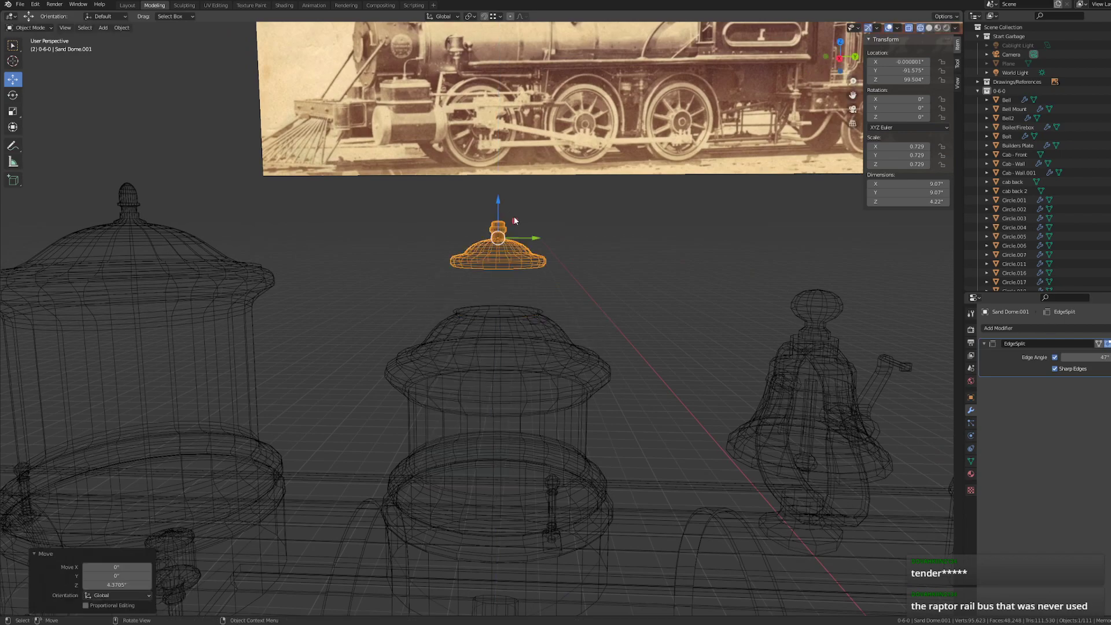
- Switch to Solid shading and examine the sand dome's open neck and the underside of the raised lid
scroll(567, 258, "up", 3)
scroll(567, 260, "down", 3)
scroll(567, 261, "up", 2)
scroll(568, 264, "up", 2)
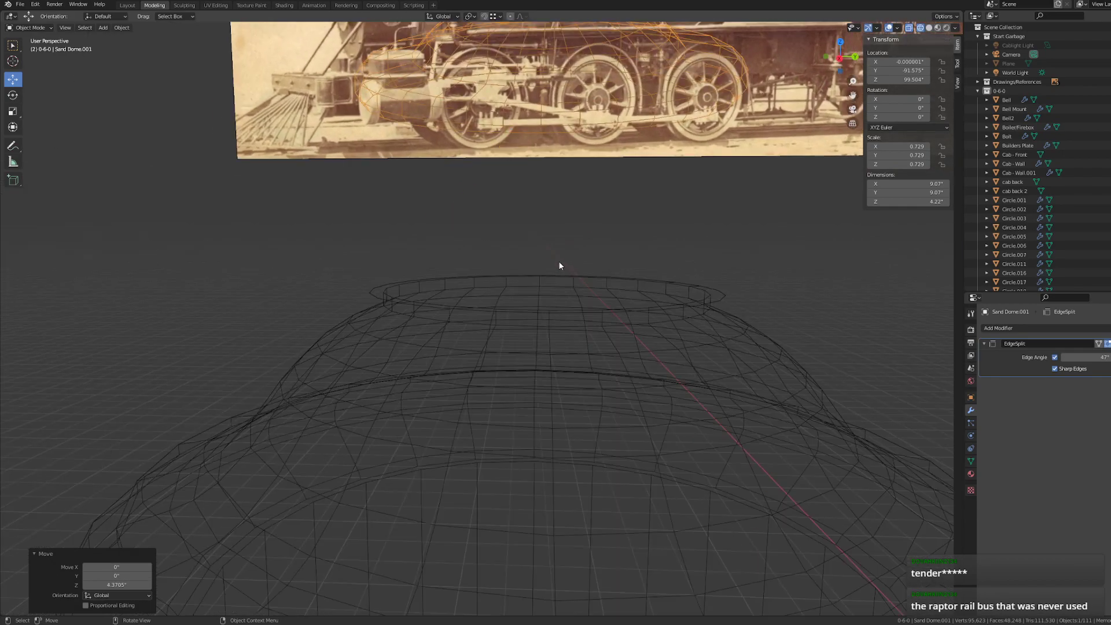
scroll(558, 262, "down", 2)
key("z")
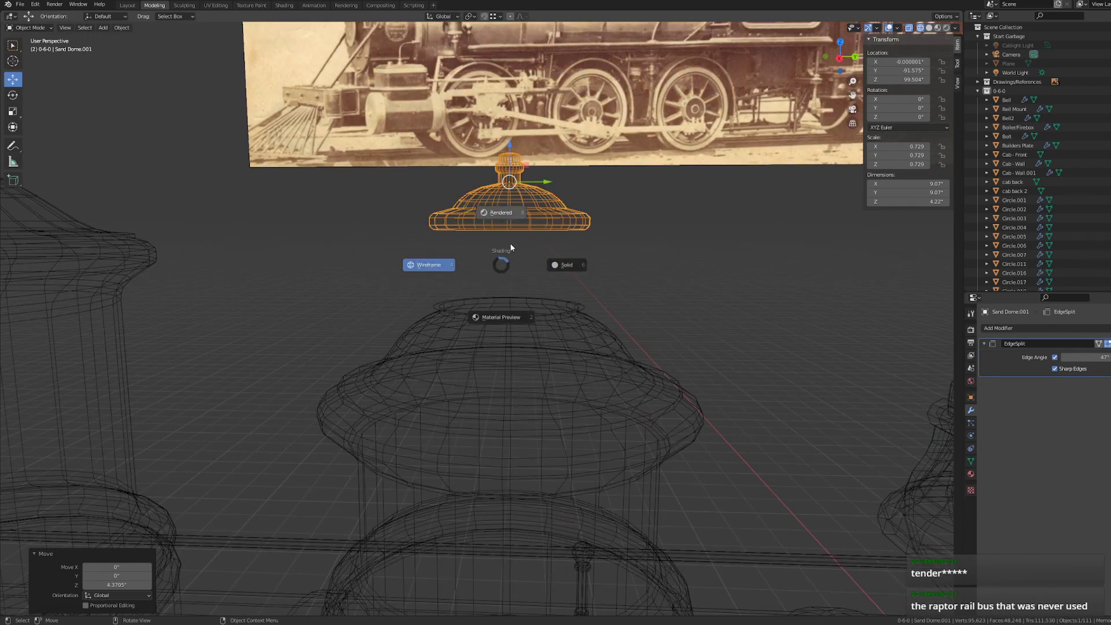
left_click(579, 269)
middle_click_drag(532, 272, 530, 274)
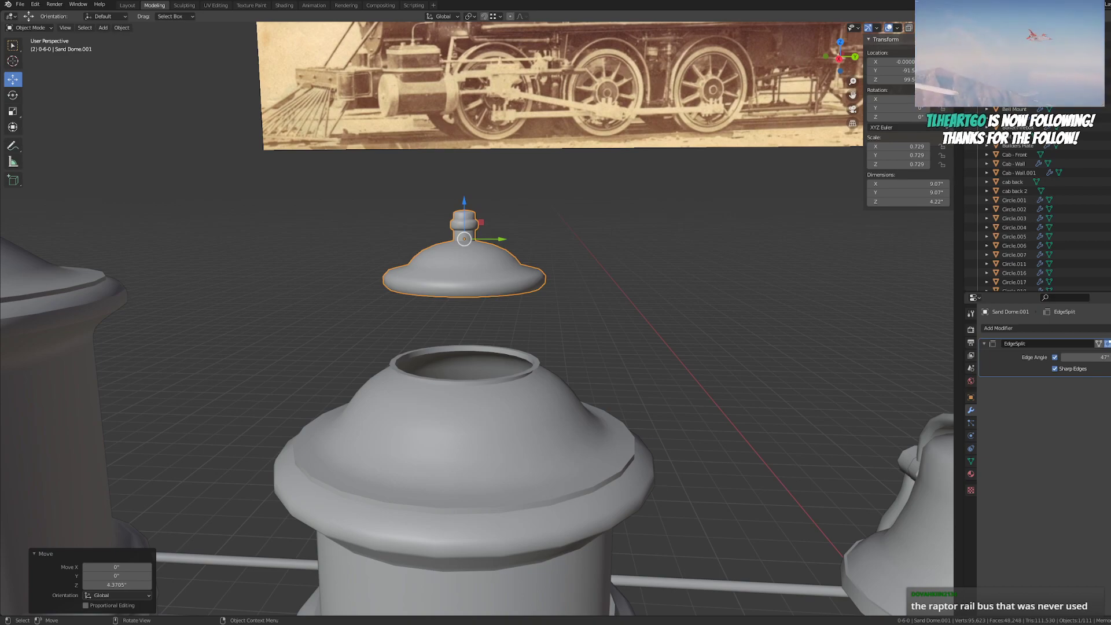
left_click(400, 370)
scroll(400, 369, "up", 5)
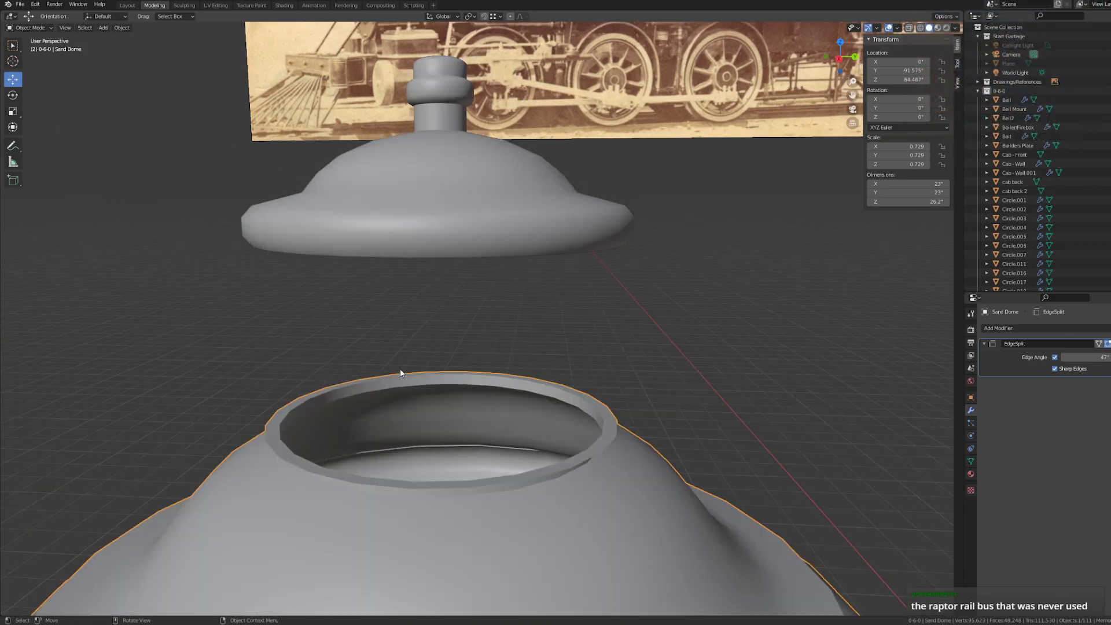
mouse_move(403, 358)
middle_mouse_down()
mouse_move(406, 337)
mouse_move(412, 347)
middle_mouse_up()
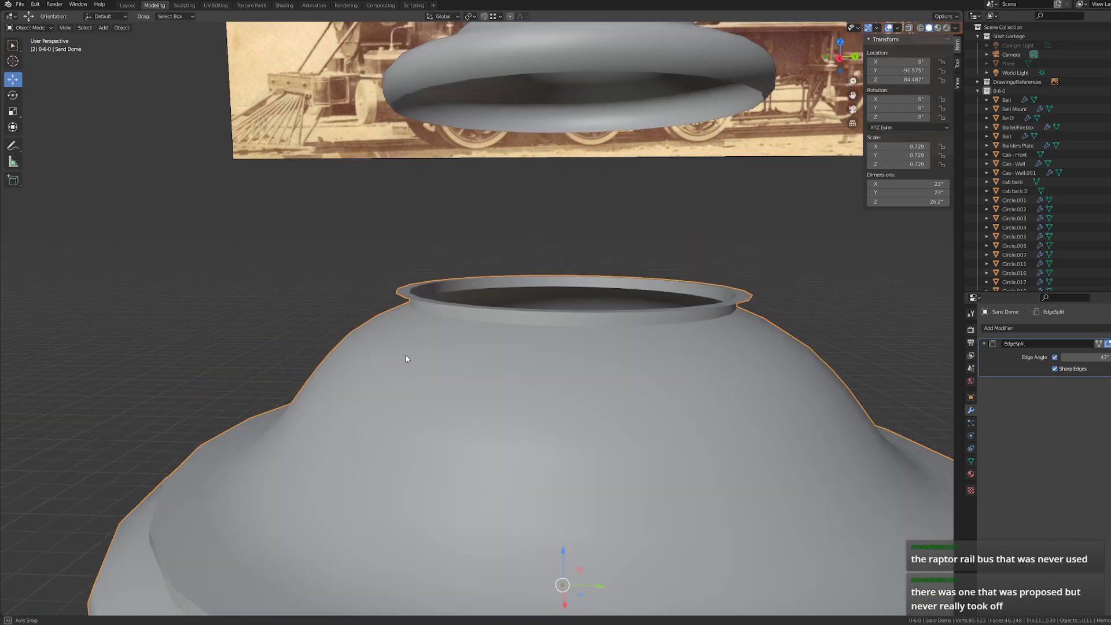
left_click(604, 95)
key("Tab")
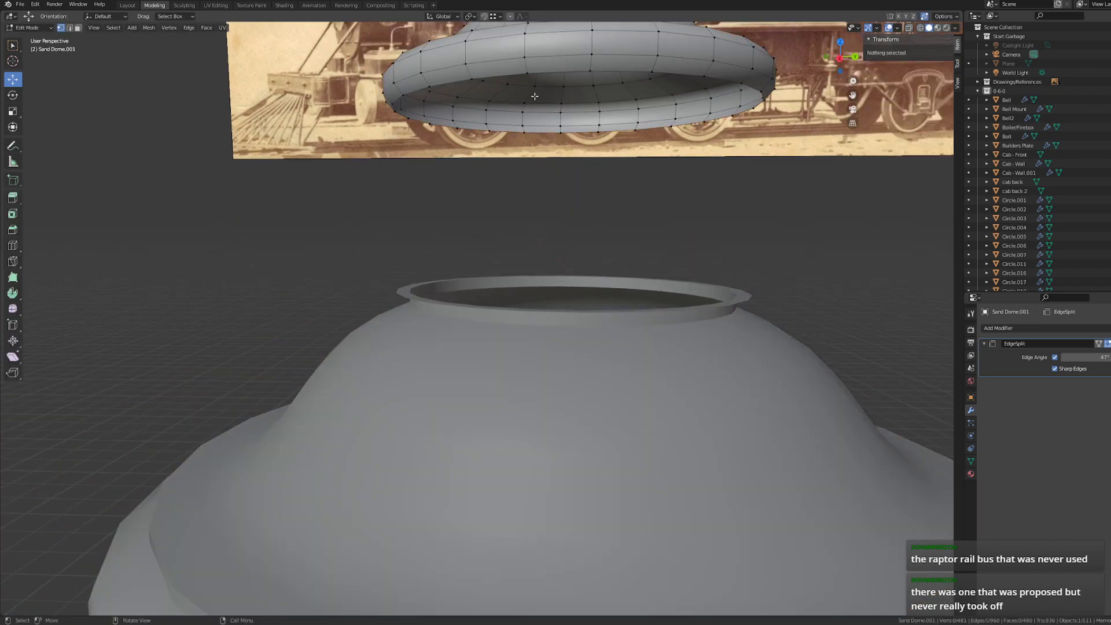
left_click(447, 127, "alt")
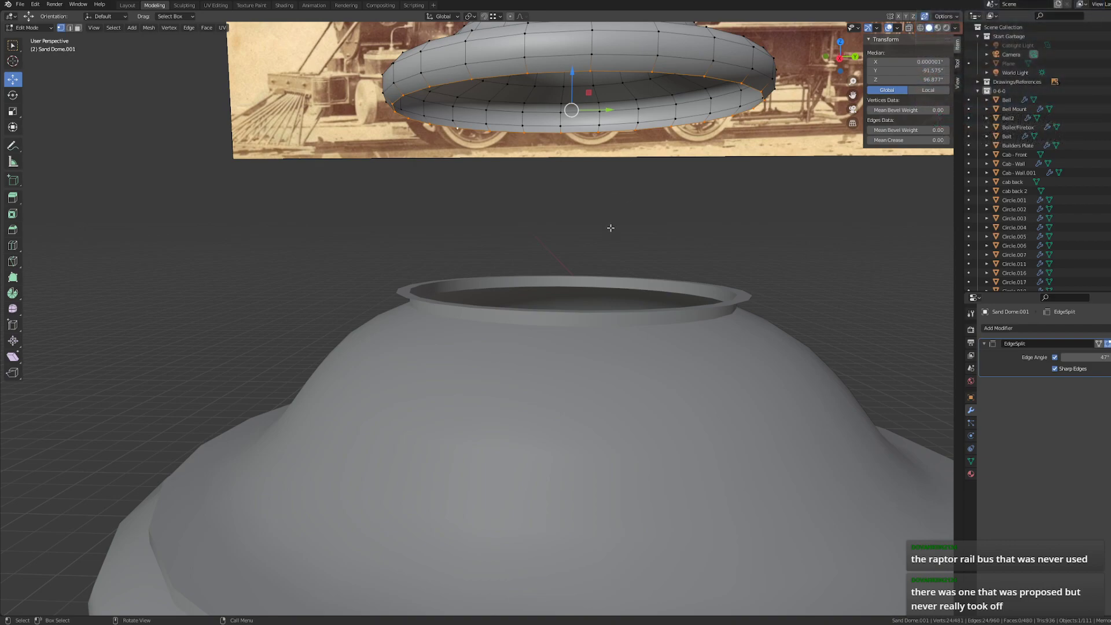
key("alt+a")
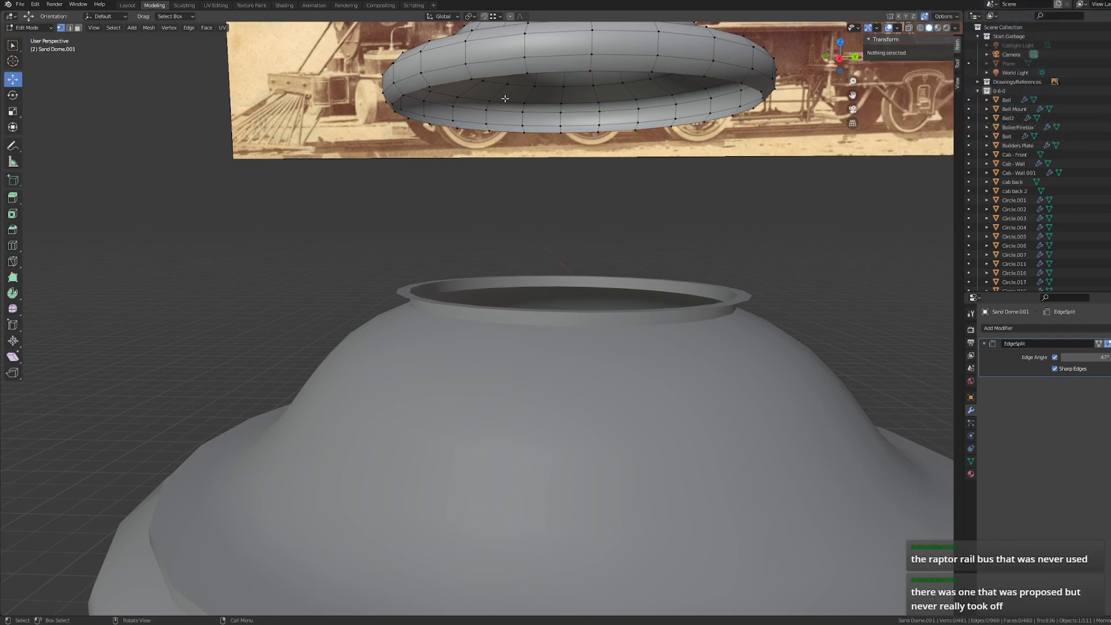
- Raise the sand dome's flared top edge loop about 0.08 inches, scale it in flush with the neck, and lower it about 0.07 inches
key("alt+q")
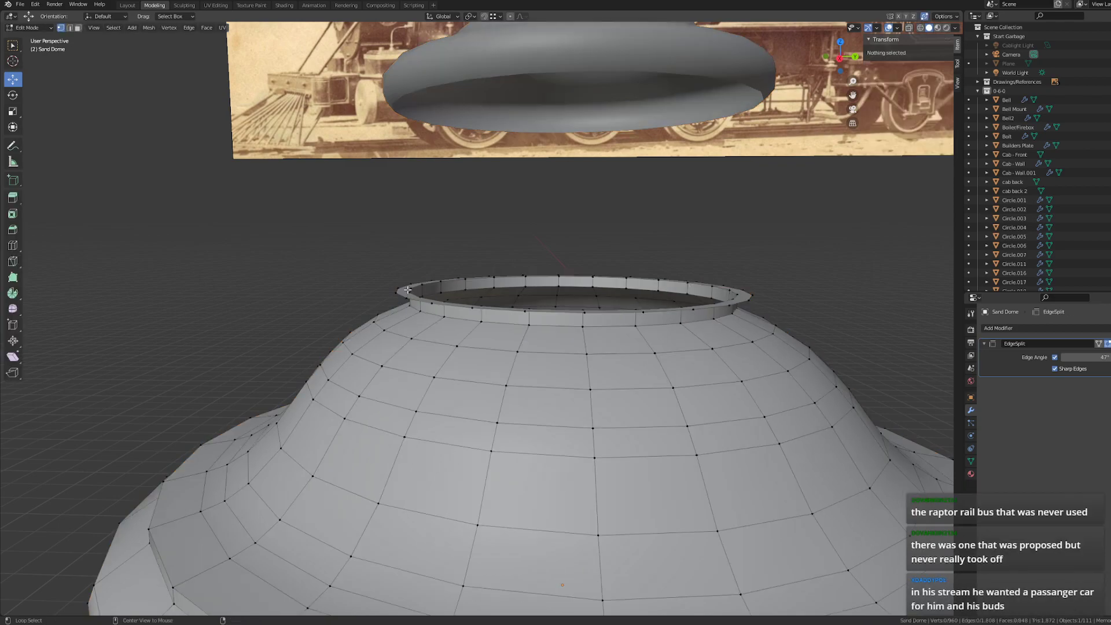
left_click(407, 291, "alt")
left_click_drag(570, 264, 570, 261)
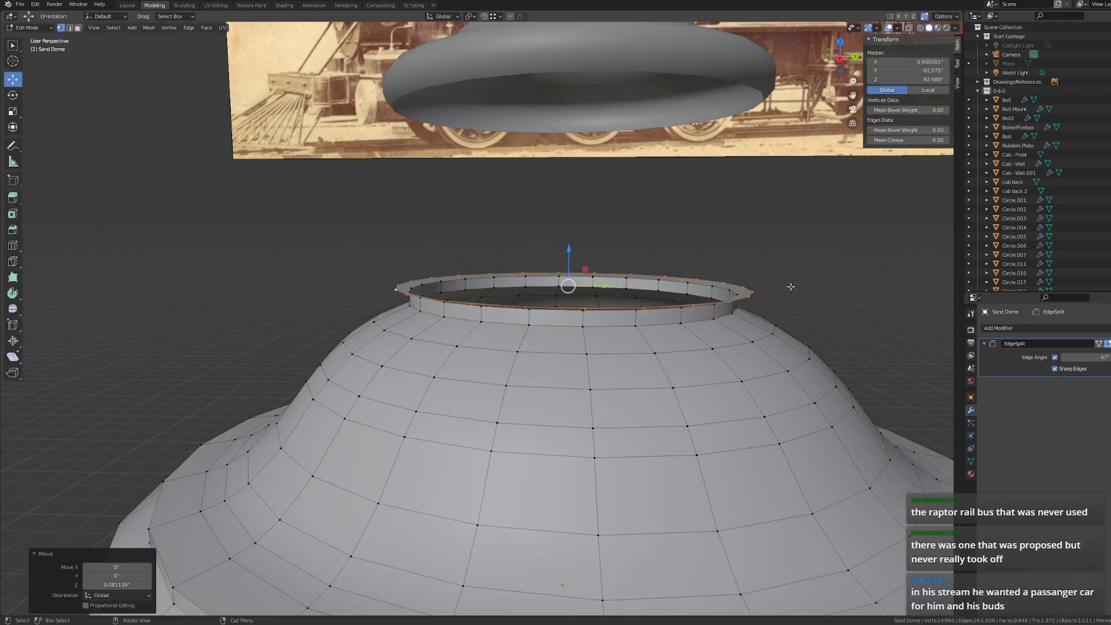
key("s")
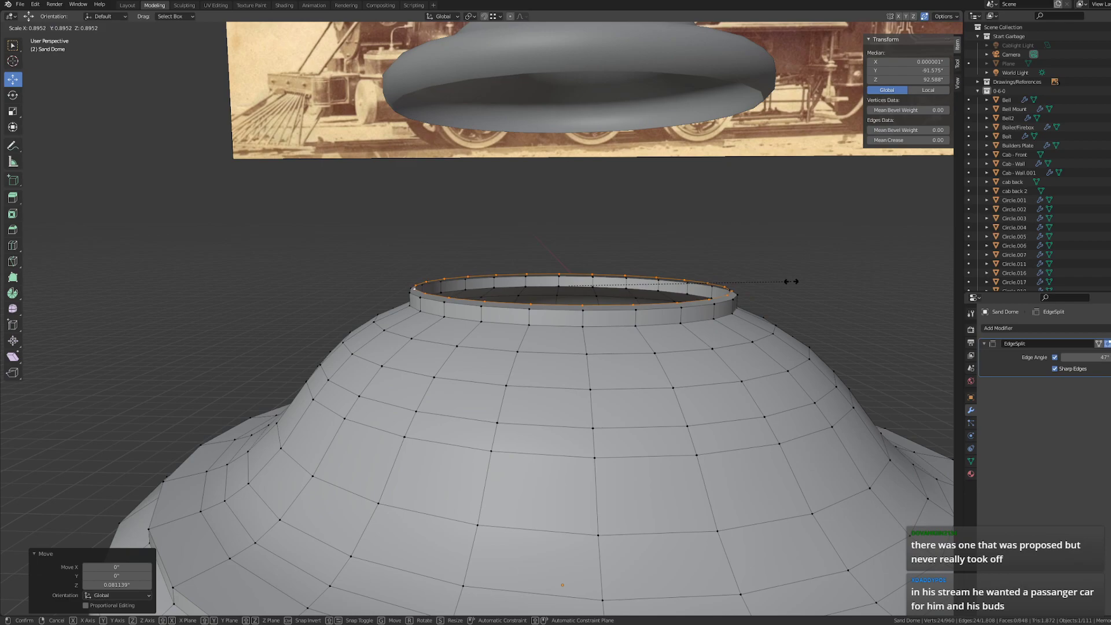
left_click(781, 280)
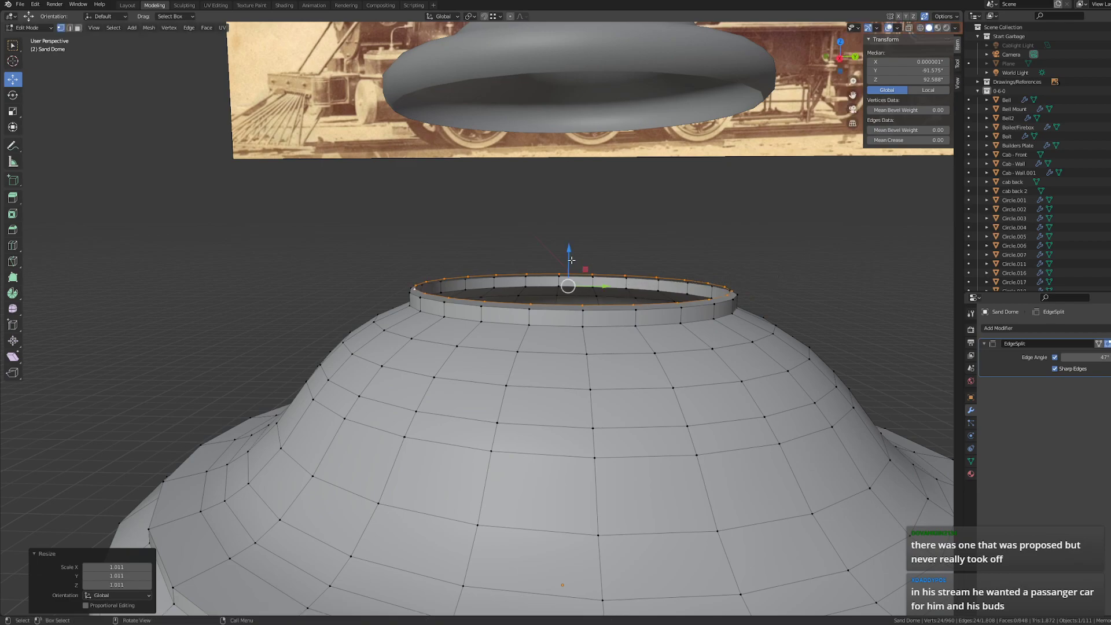
left_click_drag(571, 260, 577, 264)
- Extrude the neck's top edge loop and move the new loop down about 0.31 inches inside the sand dome's opening
scroll(602, 313, "down", 8)
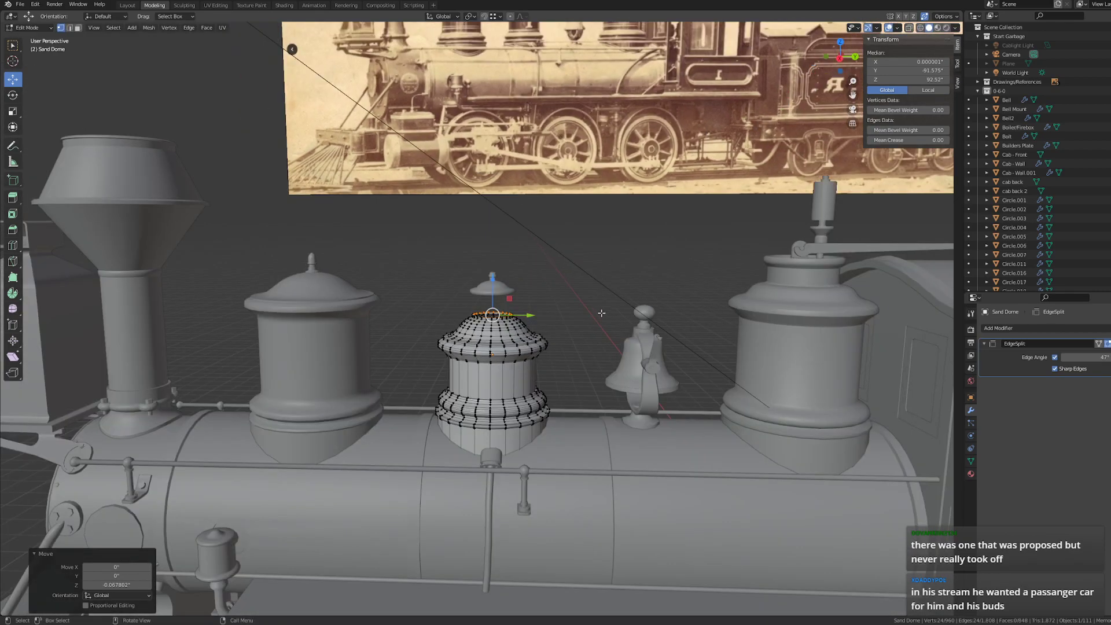
scroll(578, 327, "up", 2)
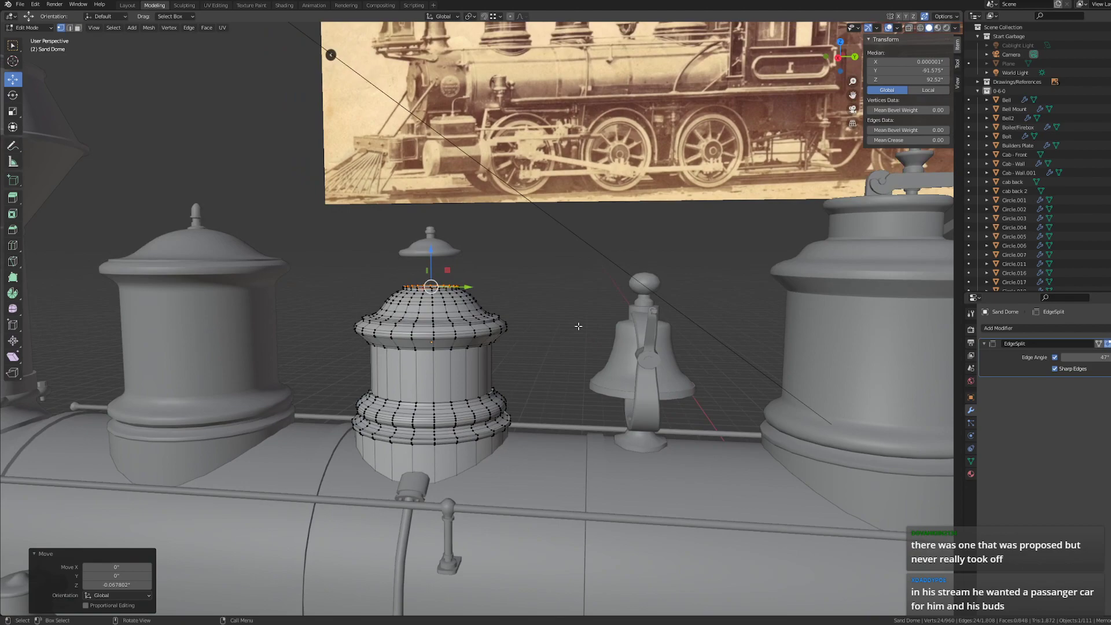
middle_click_drag(531, 256, 525, 331)
scroll(621, 163, "up", 4)
scroll(537, 298, "down", 4)
scroll(543, 175, "up", 5)
scroll(544, 175, "down", 5)
scroll(544, 179, "up", 5)
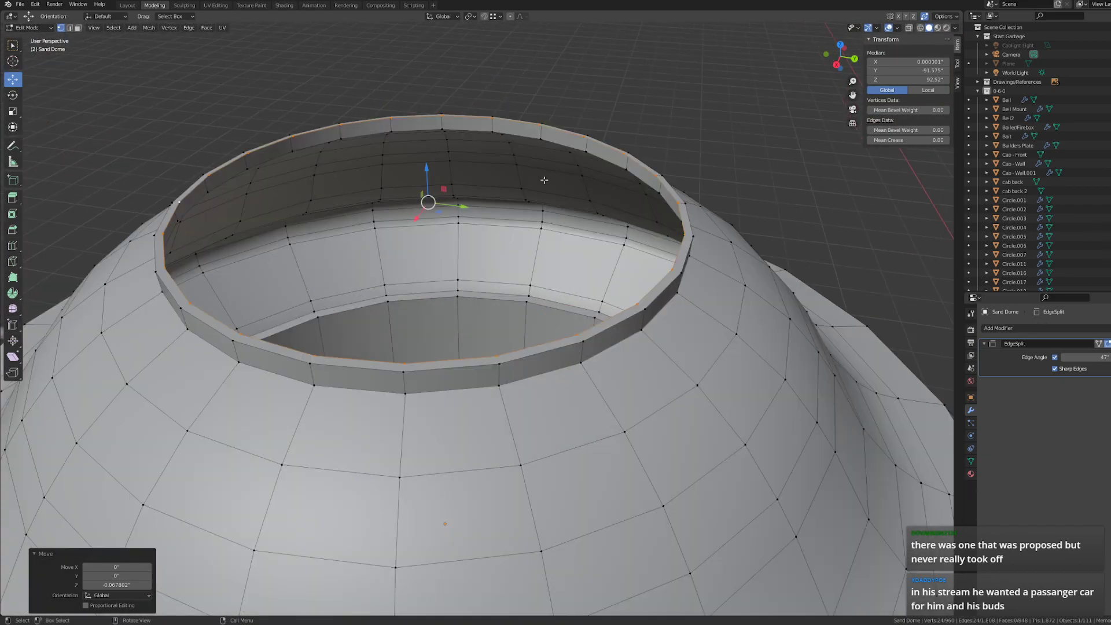
key("e")
right_click(485, 167)
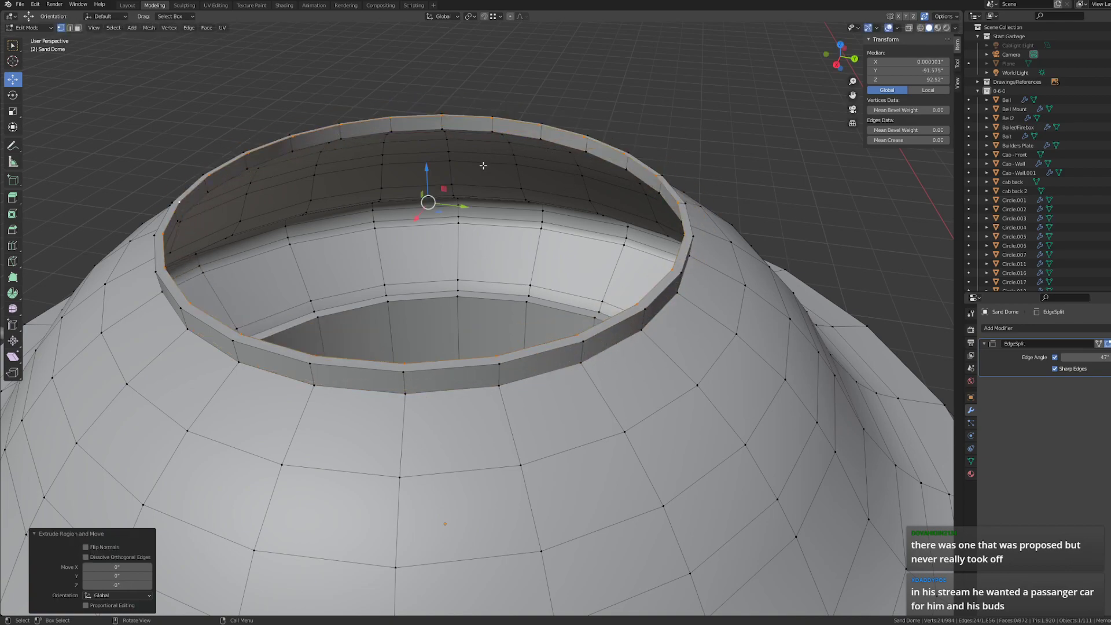
key("g")
key("z")
left_click(426, 191)
- Switch to a wireframe right-side view of the sand dome and lower the neck's inner edge loop about 0.05 inches
middle_click_drag(427, 191, 482, 207)
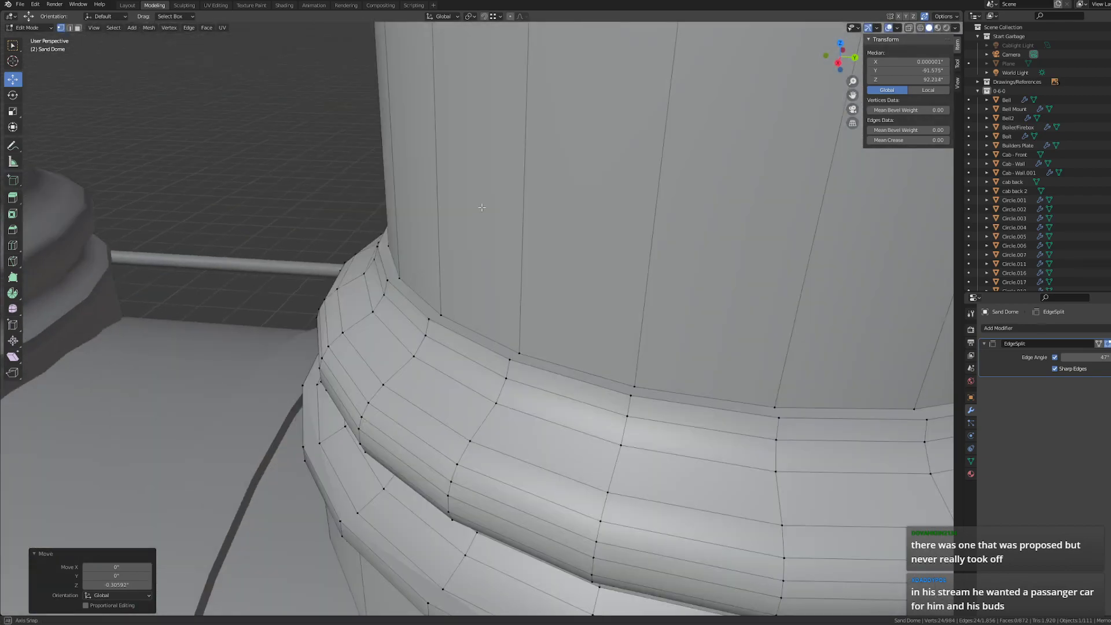
scroll(481, 207, "down", 9)
left_click(838, 62)
middle_click_drag(530, 153, 412, 315, "shift")
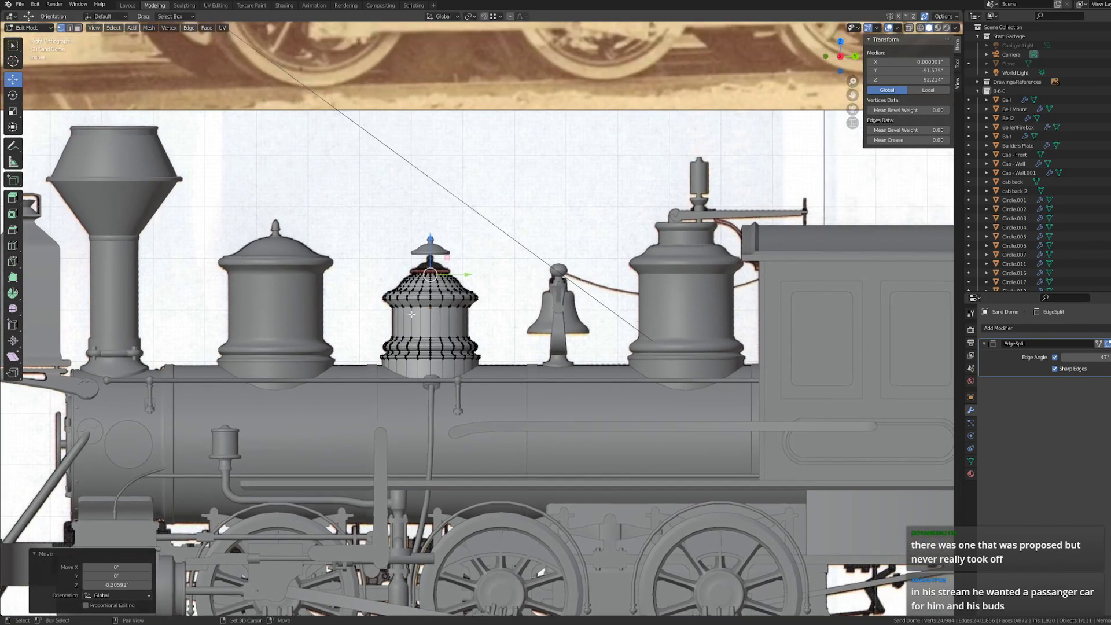
scroll(411, 314, "up", 15)
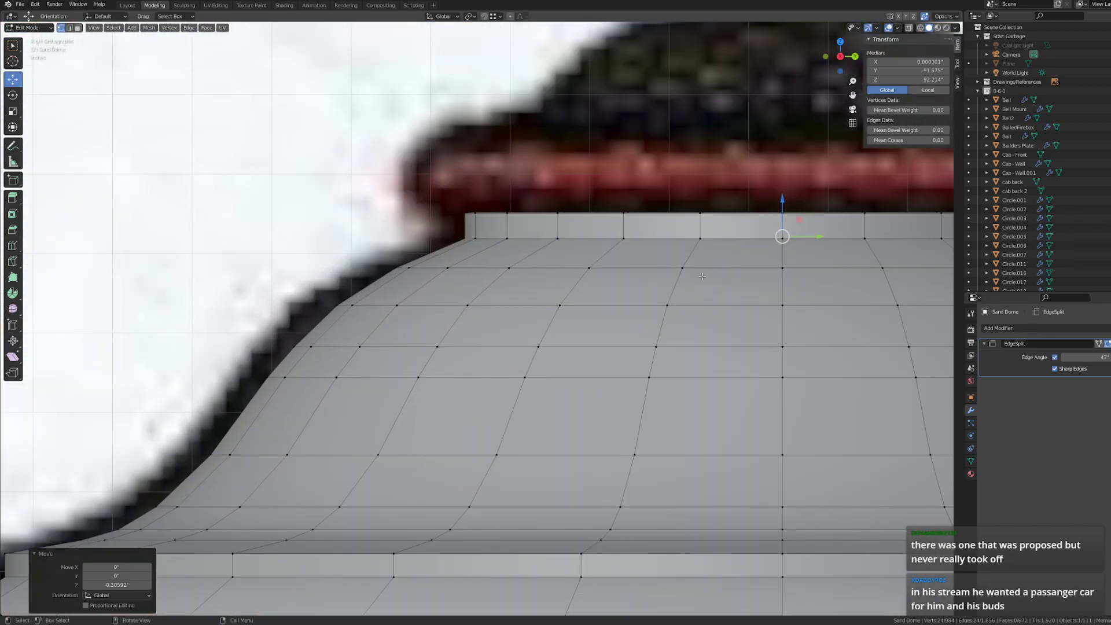
middle_click_drag(848, 245, 527, 313, "shift")
key("z")
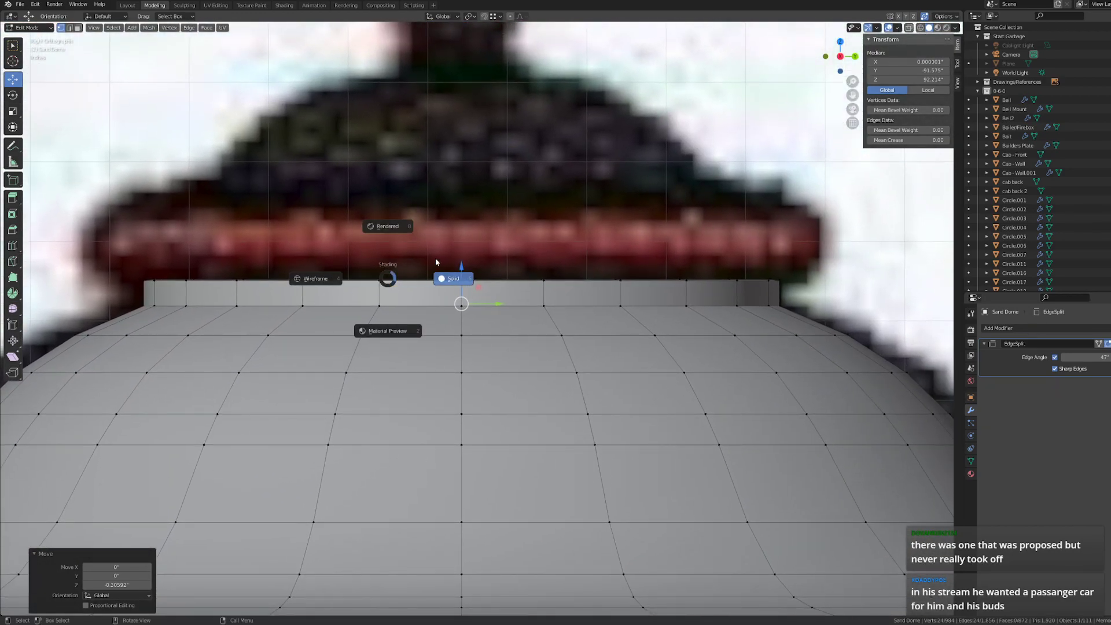
left_click(285, 281)
left_click_drag(455, 287, 456, 291)
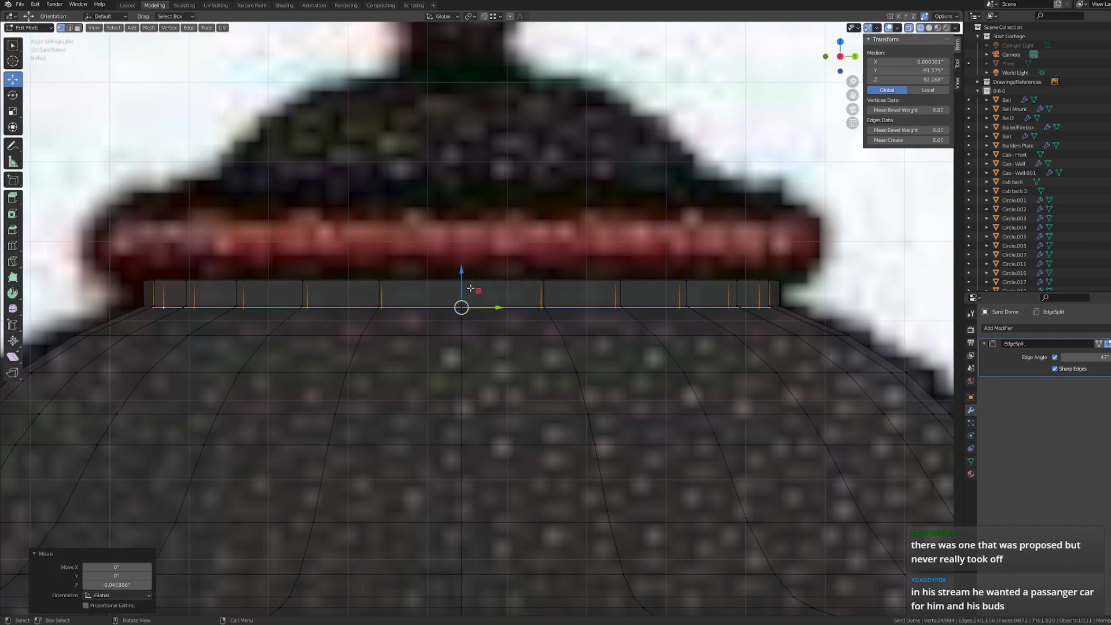
- Extrude the neck's inner edge loop about 0.6 inches down and scale the new loop outward along the dome's wall
scroll(461, 328, "down", 2)
scroll(461, 327, "down", 3)
key("e")
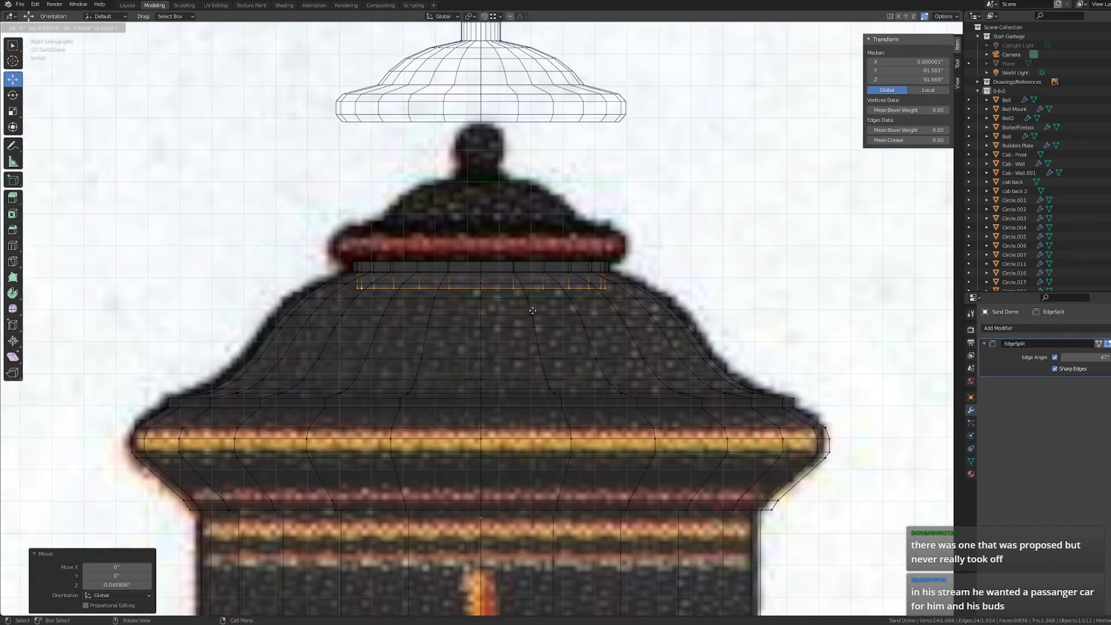
key("Escape")
left_click_drag(483, 256, 505, 275)
key("s")
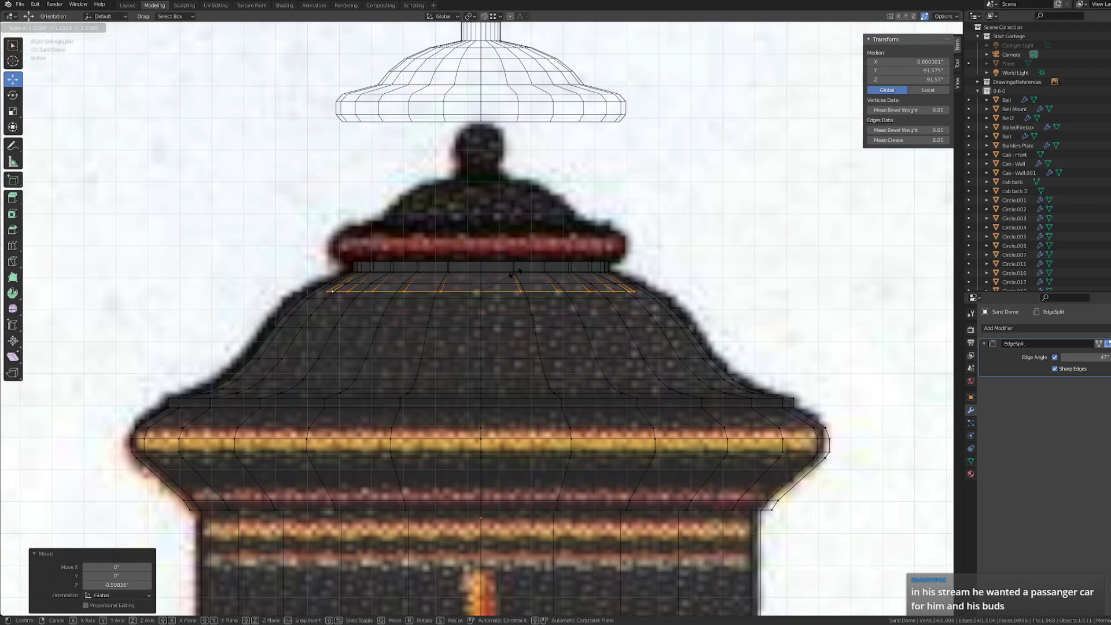
left_click(511, 274)
key("e")
left_click(540, 249)
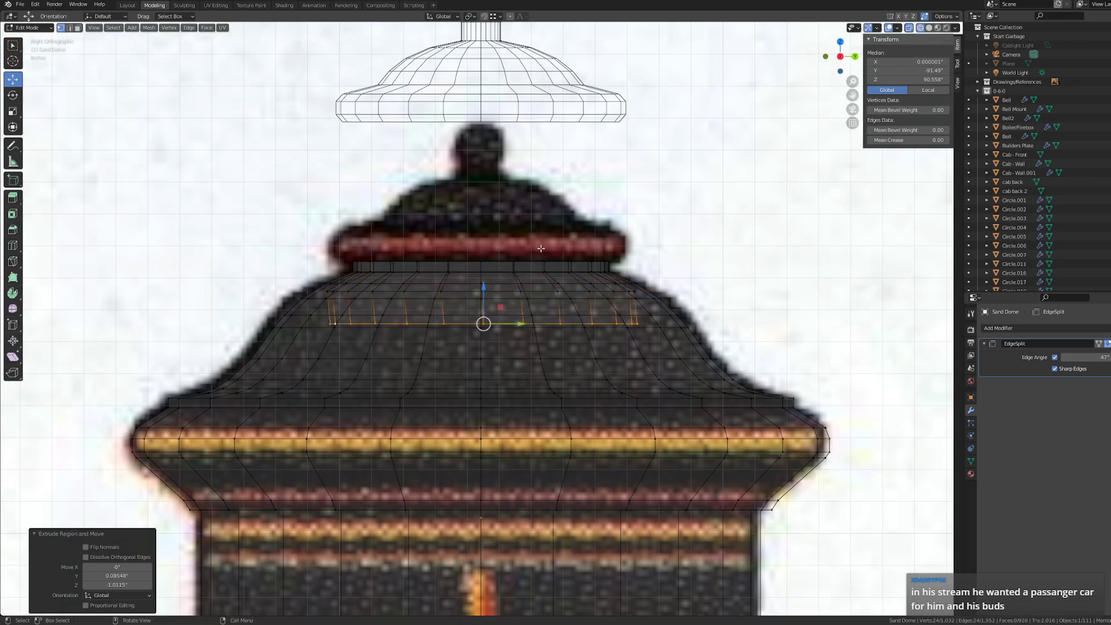
key("ctrl+z")
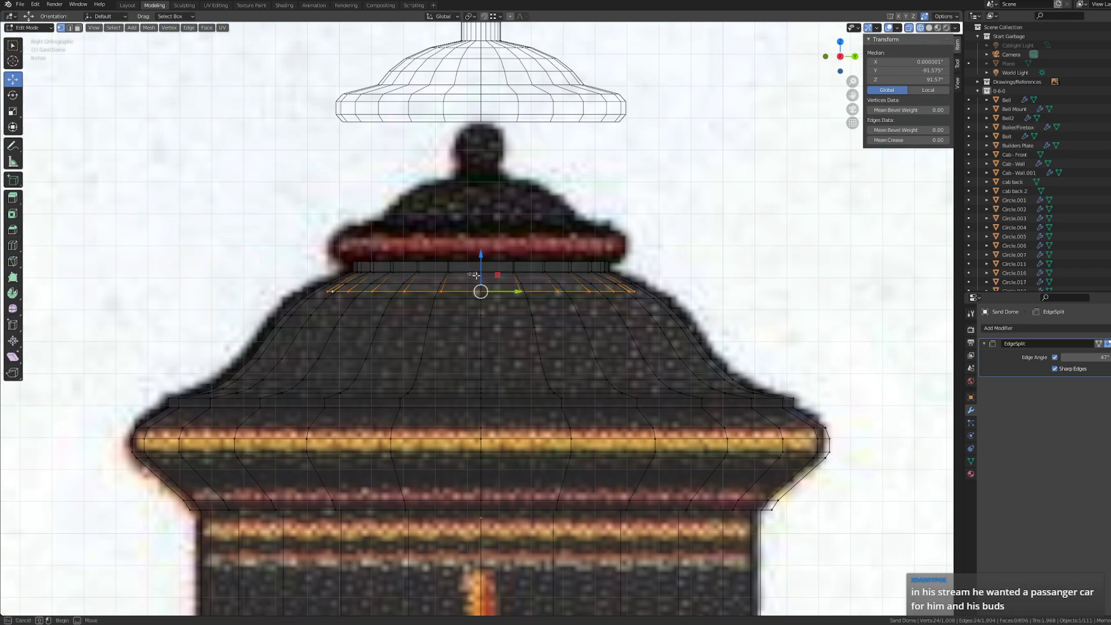
- Extrude the lowest inner edge loop about 0.73 inches straight down and scale the new loop outward toward the dome's outer curve
key("alt+a")
left_click(459, 295, "alt")
key("e")
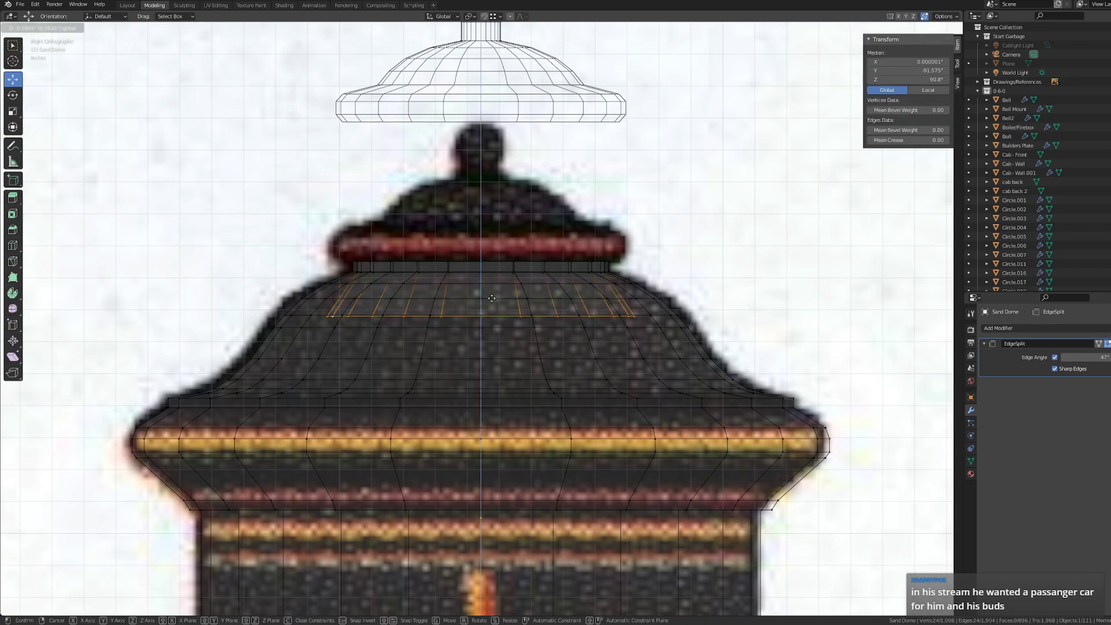
left_click(505, 296)
key("s")
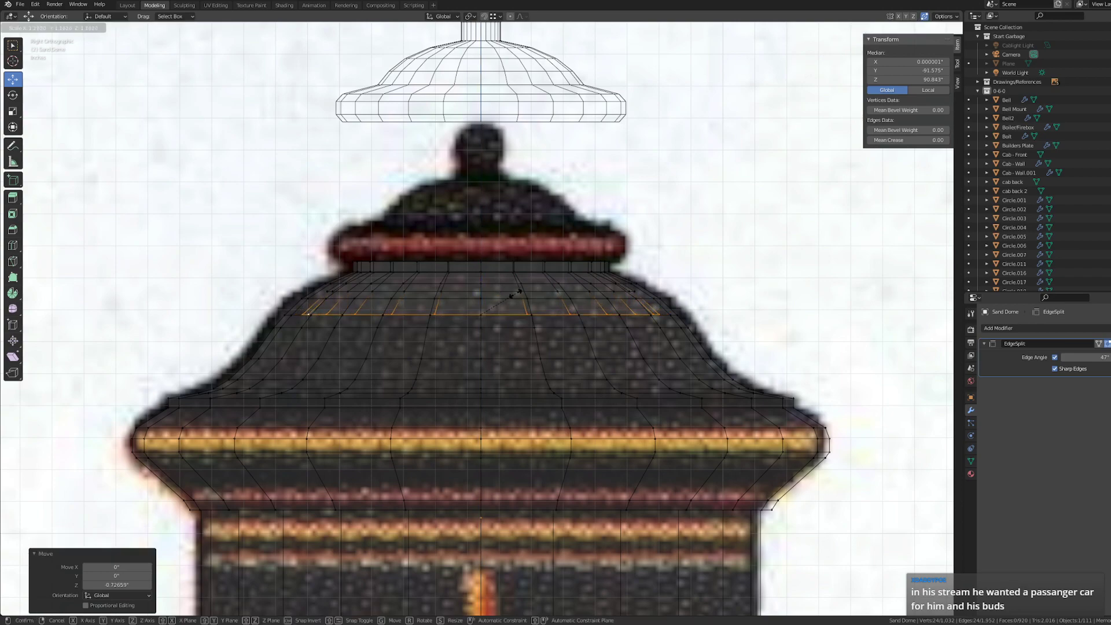
left_click(513, 295)
- Extrude another inner edge loop about 1.27 inches down and scale it outward inside the sand dome
key("e")
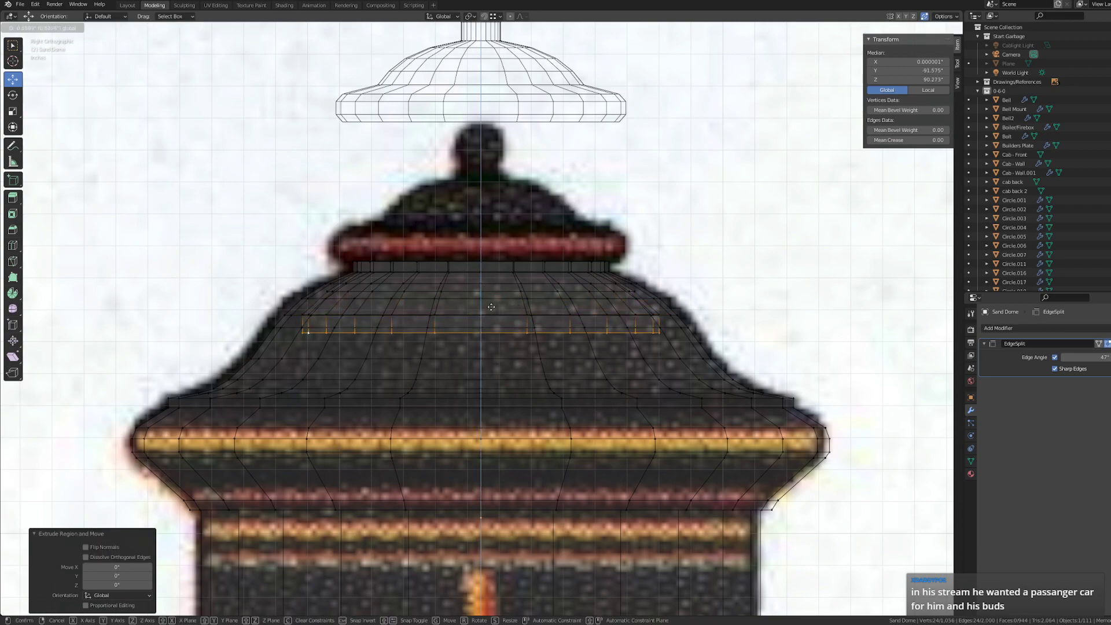
left_click(499, 328)
key("s")
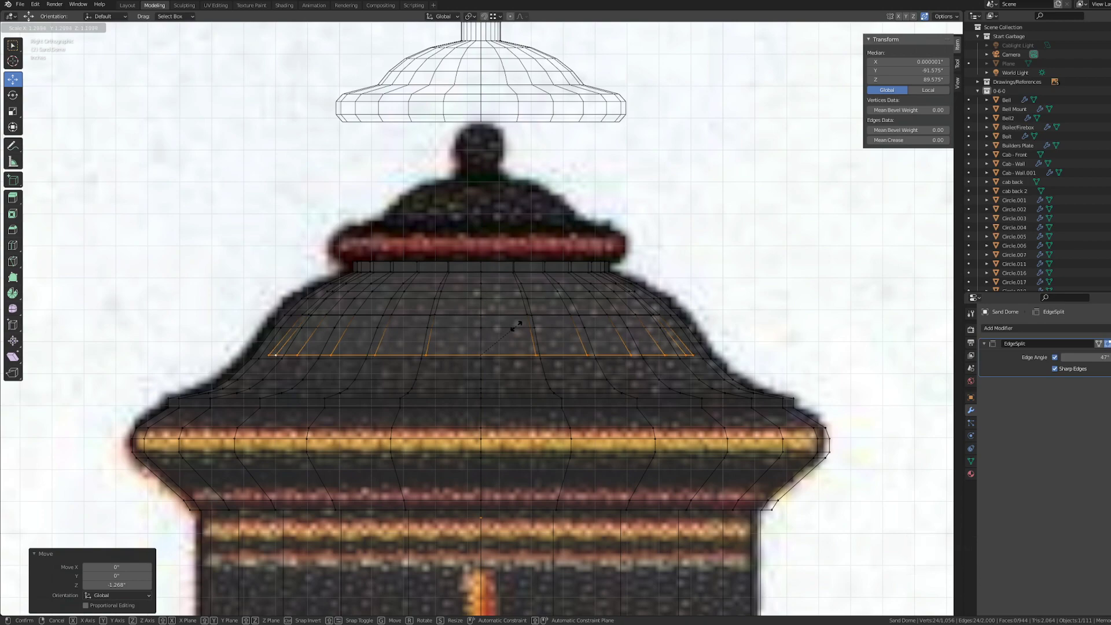
left_click(511, 328)
- Raise the two lowest inner edge loops and rescale the three newest loops to follow the dome's outer curve
mouse_move(487, 300)
left_mouse_down()
mouse_move(479, 305)
mouse_move(490, 288)
left_mouse_up()
key("s")
left_click(487, 301)
left_click(410, 313, "alt")
key("s")
left_click(506, 279)
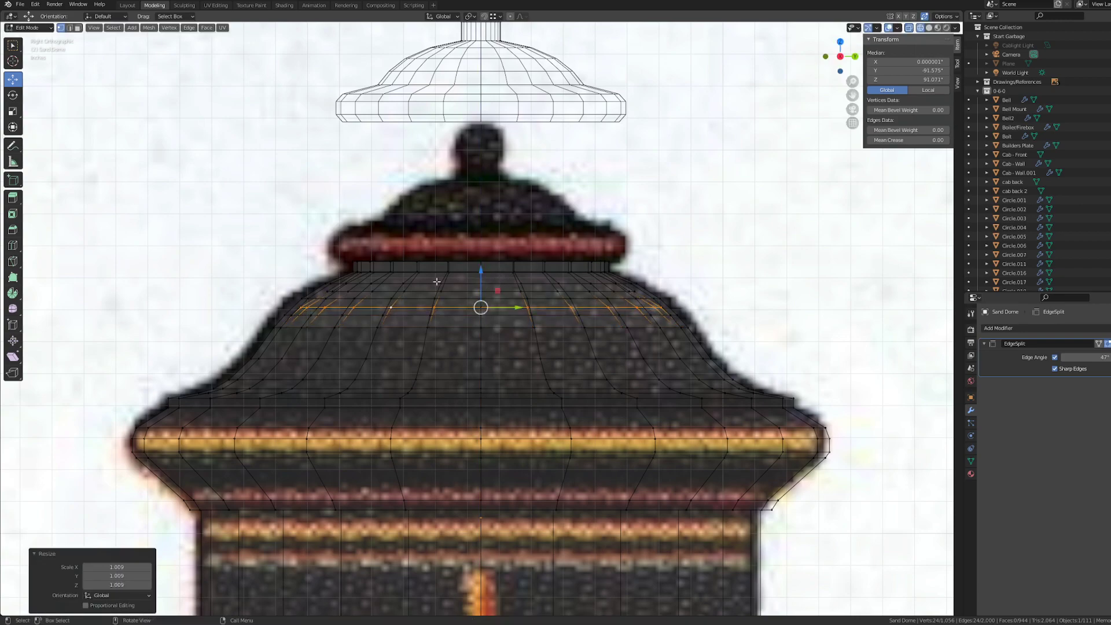
left_click(374, 289, "alt")
key("s")
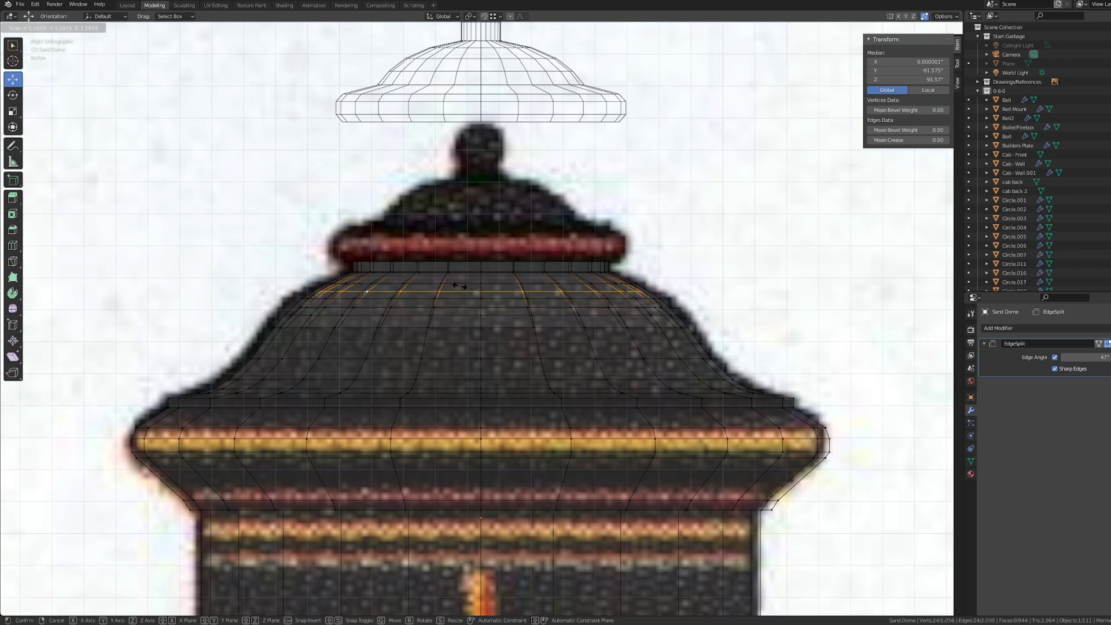
left_click(471, 283)
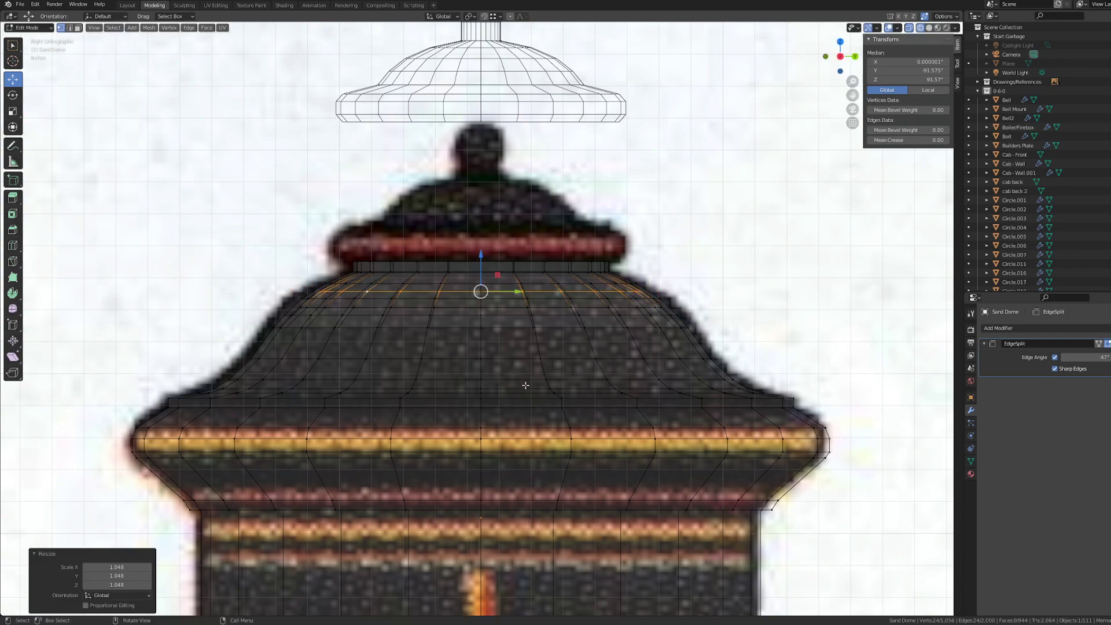
- Extrude the lowest inner edge loop in place and move the new loop straight down about 0.97 inches
left_click(481, 326, "alt")
key("s")
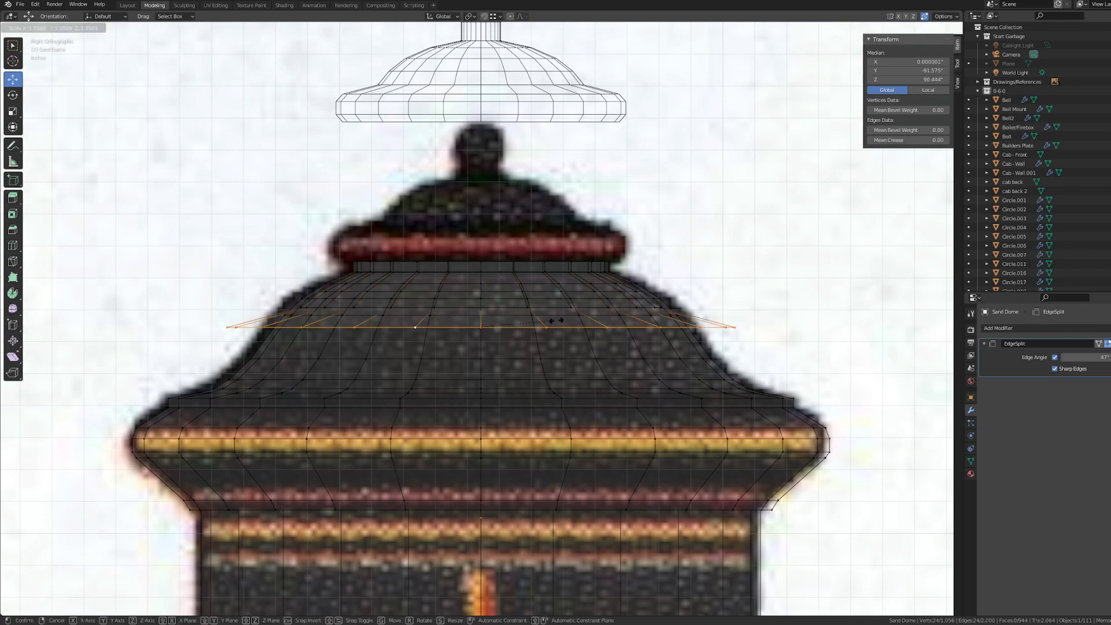
right_click(607, 281)
key("e")
right_click(602, 275)
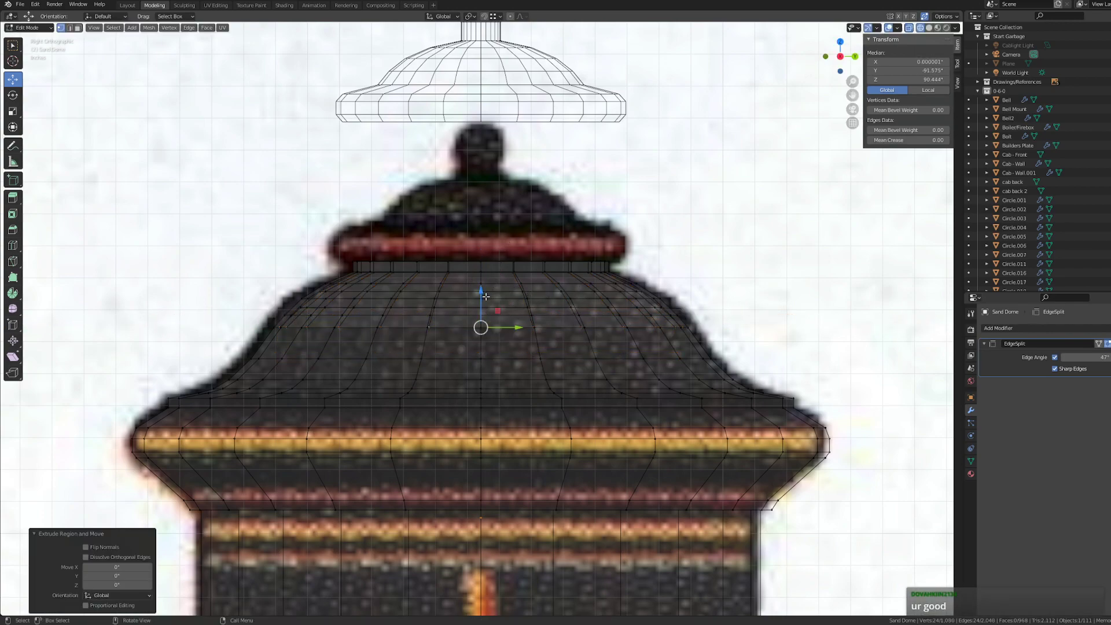
key("alt+a")
left_click(477, 329, "alt")
key("g")
key("z")
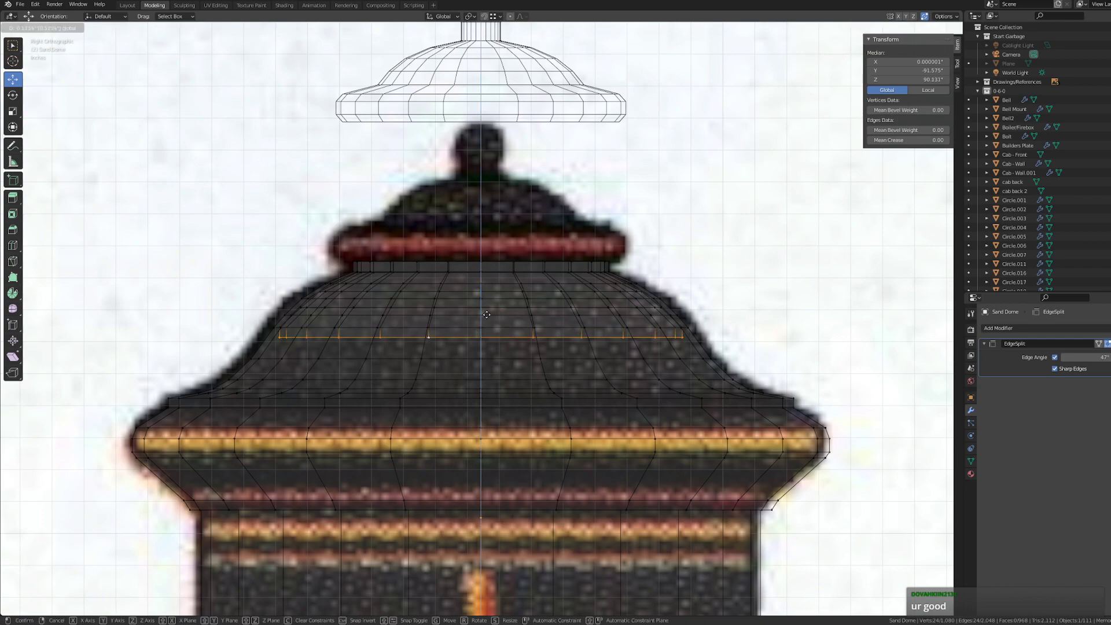
left_click(499, 334)
- Extrude a further inner loop about 1.05 inches down, then scale the two lowest inner loops outward, the bottom one by 1.273
key("e")
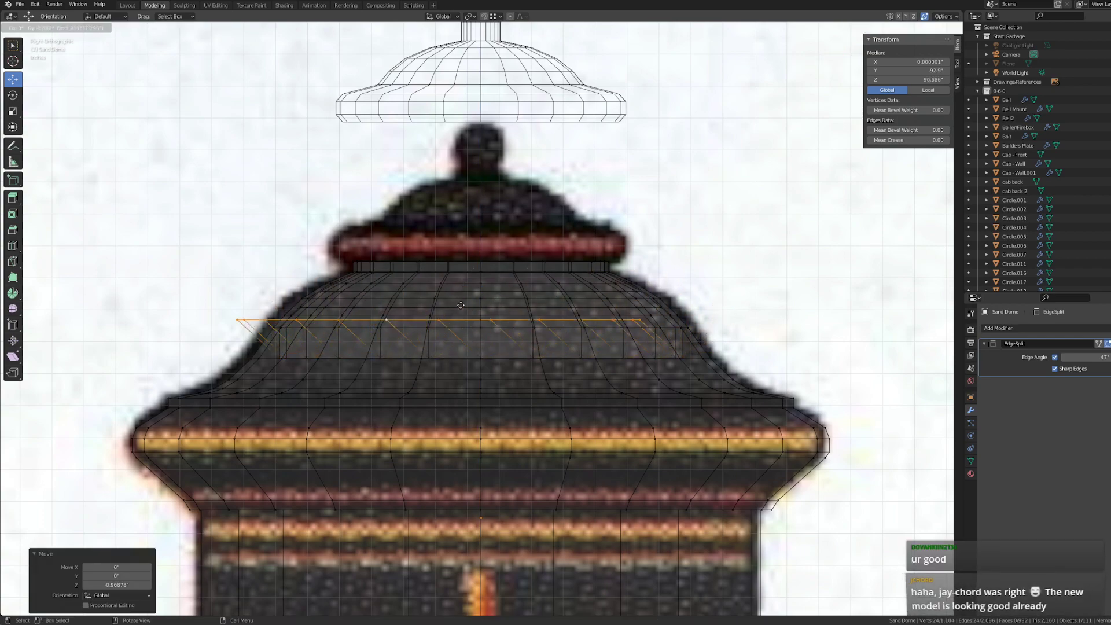
right_click(508, 332)
left_click_drag(479, 329, 480, 363)
left_click(447, 357, "alt")
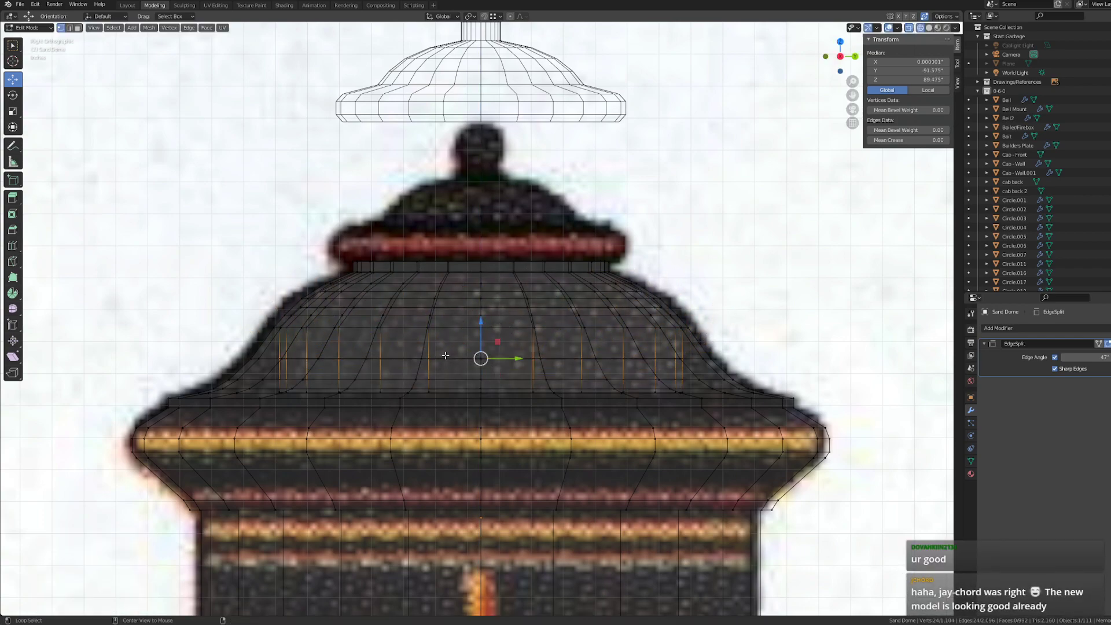
key("s")
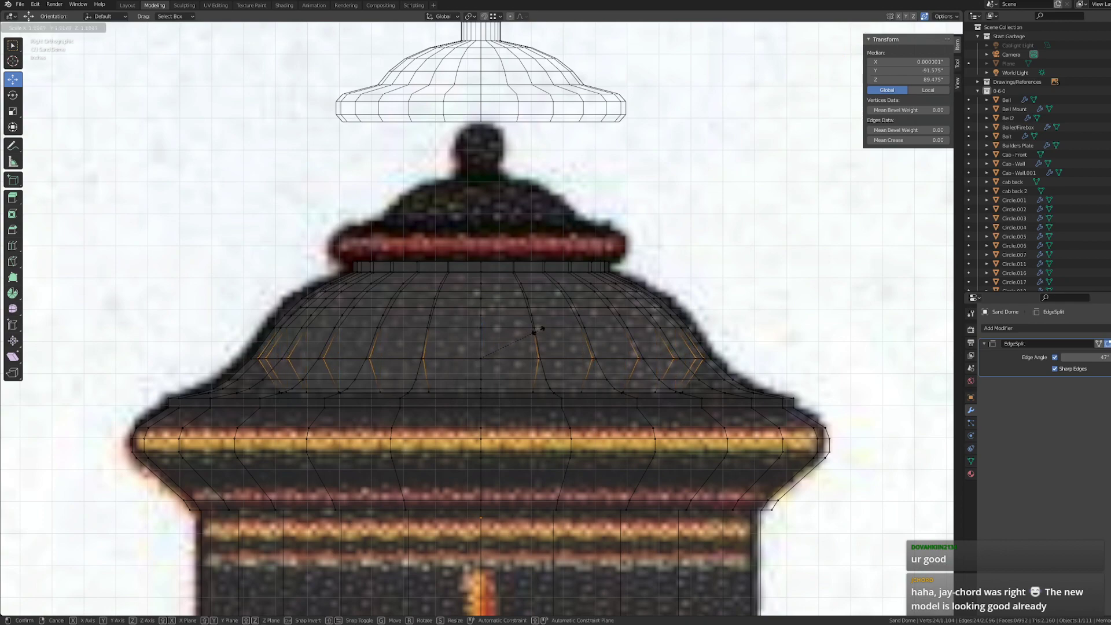
left_click(531, 332)
left_click(395, 390, "alt")
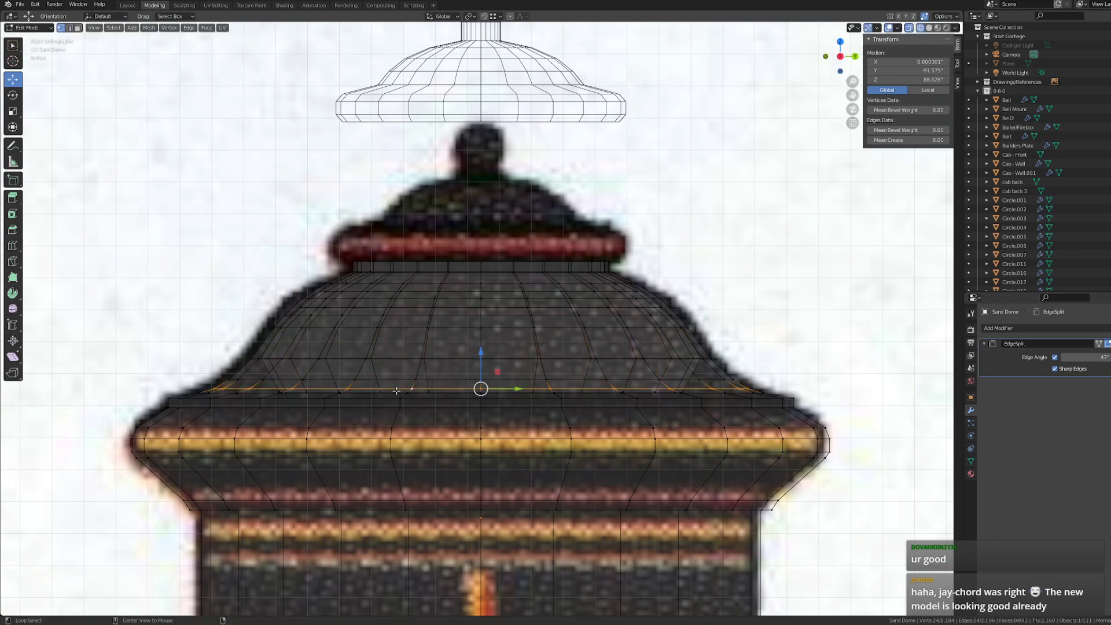
key("s")
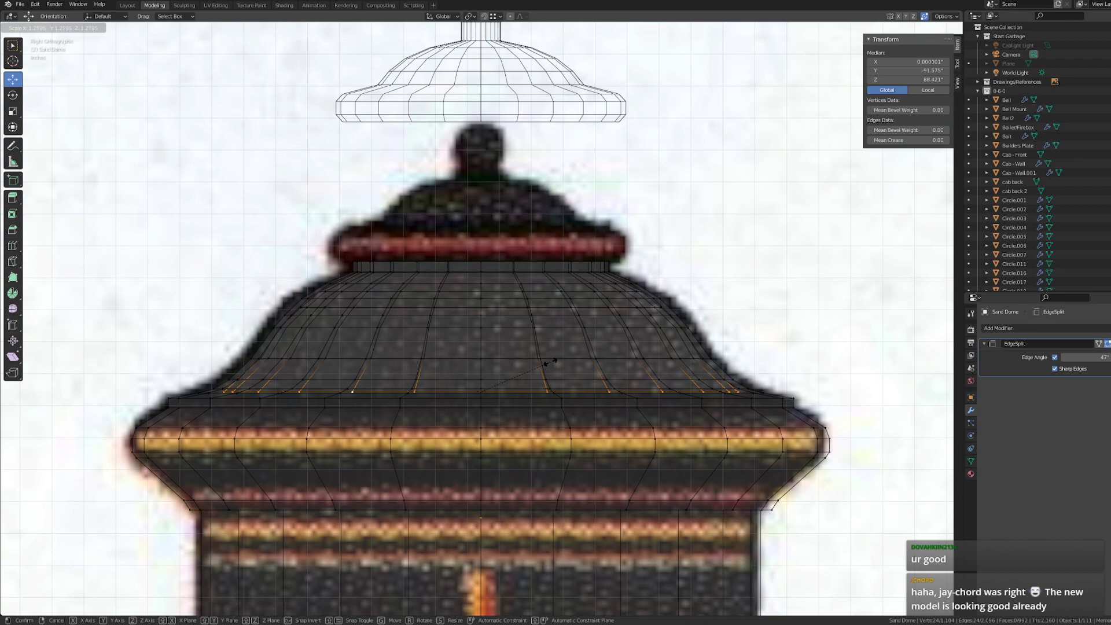
left_click(548, 363)
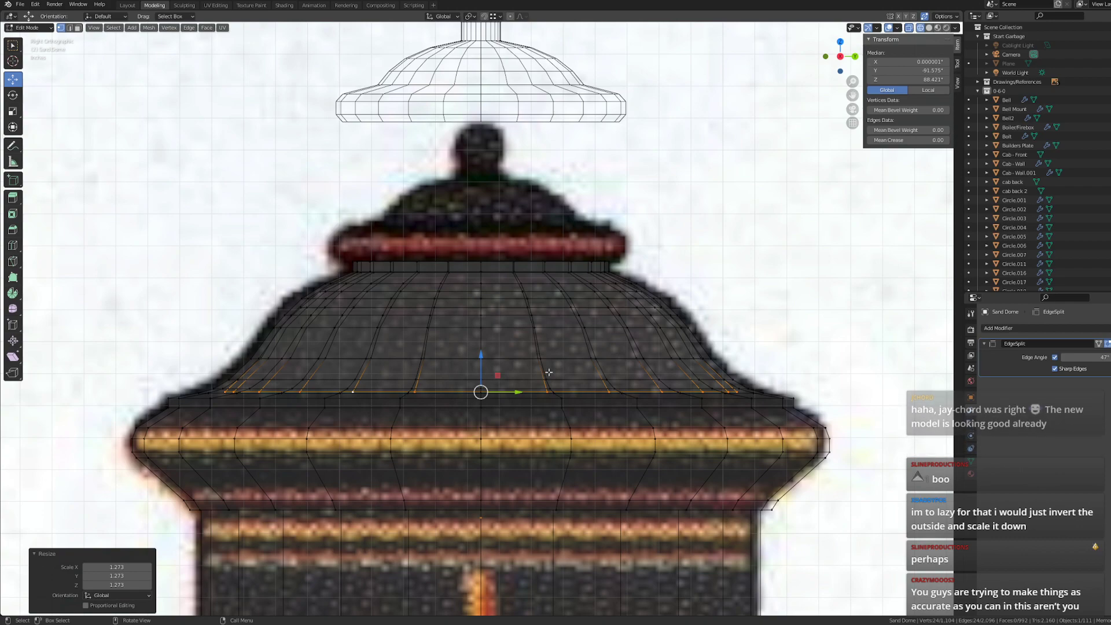
- Extrude the bottom inner loop, move the new loop down about 0.23 inches, and scale it outward to just inside the dome's ledge
mouse_move(482, 364)
left_mouse_down()
mouse_move(494, 357)
mouse_move(491, 379)
left_mouse_up()
key("e")
right_click(448, 361)
key("s")
left_click(555, 383)
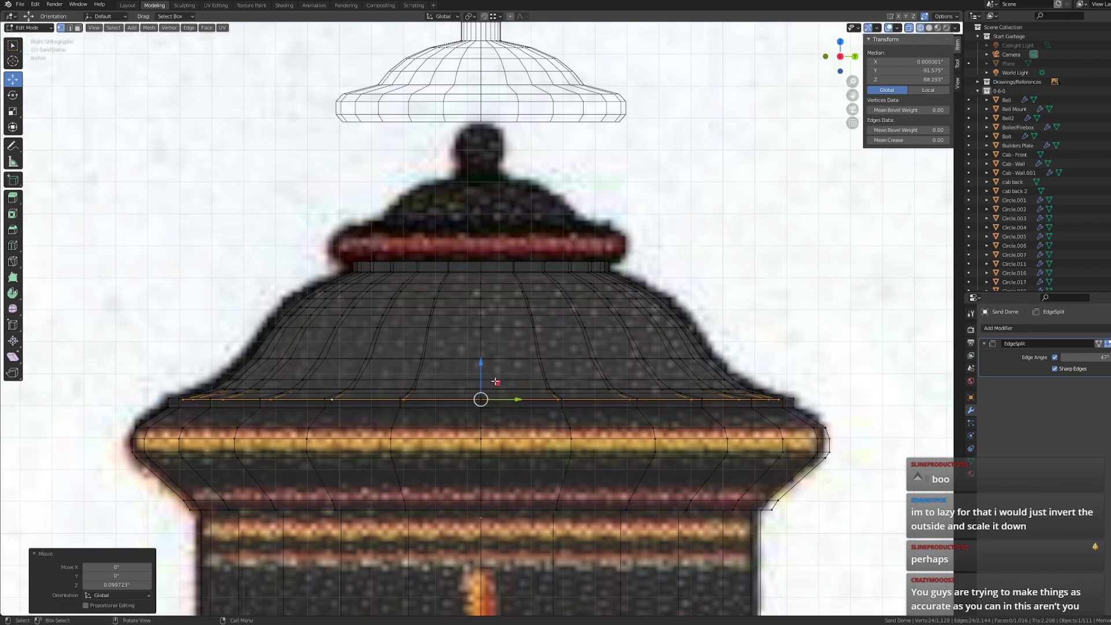
- Extrude the inner loop at the ledge and move the new loop straight down about 1.58 inches
key("e")
right_click(497, 398)
key("g")
key("z")
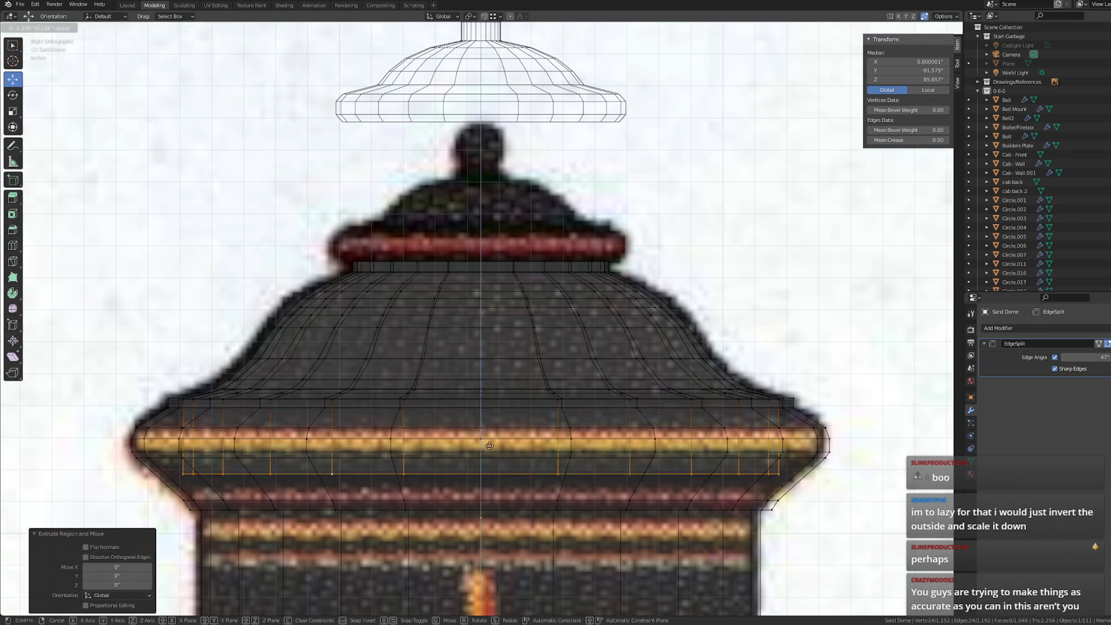
left_click(512, 437)
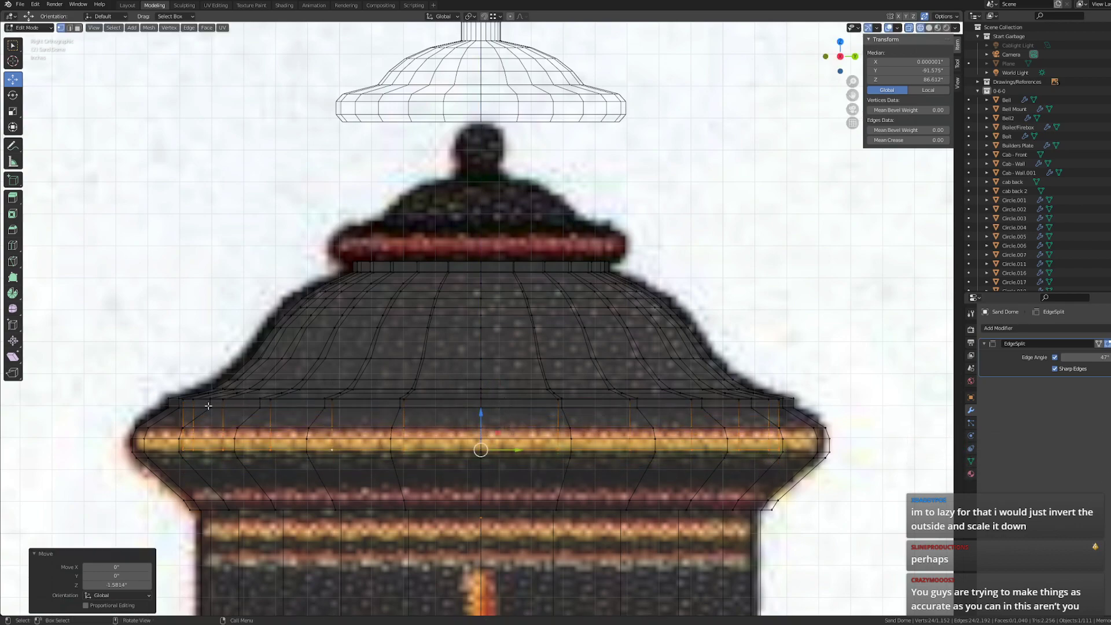
- Scale the inner loop at the ledge to 0.923 and lower it about 0.81 inches
key("ctrl+z")
key("s")
left_click(592, 426)
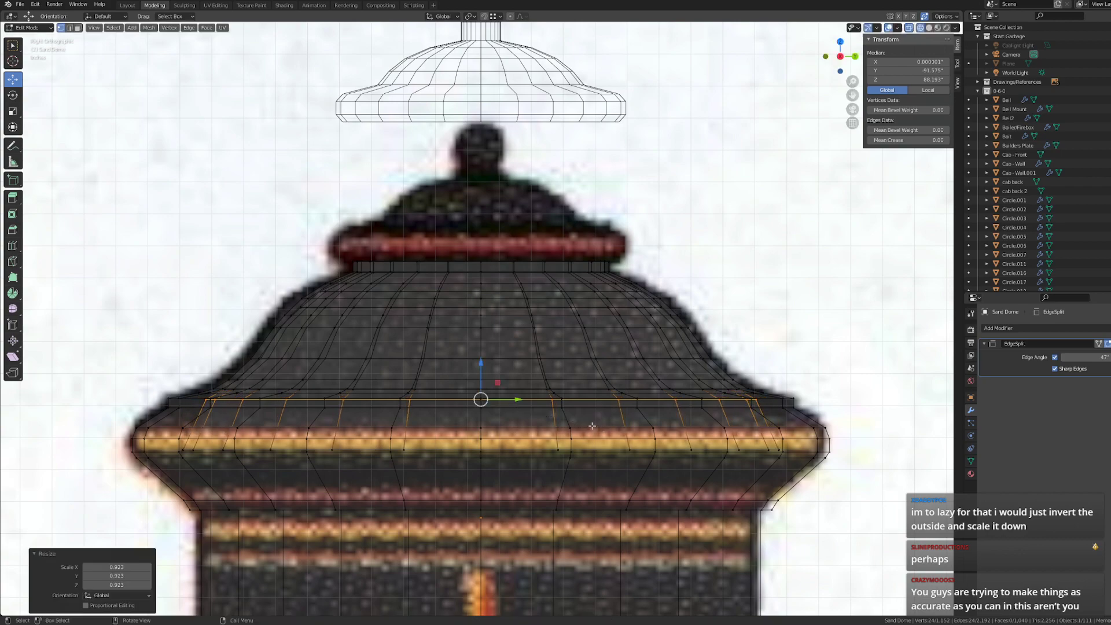
key("g")
key("z")
left_click(452, 453)
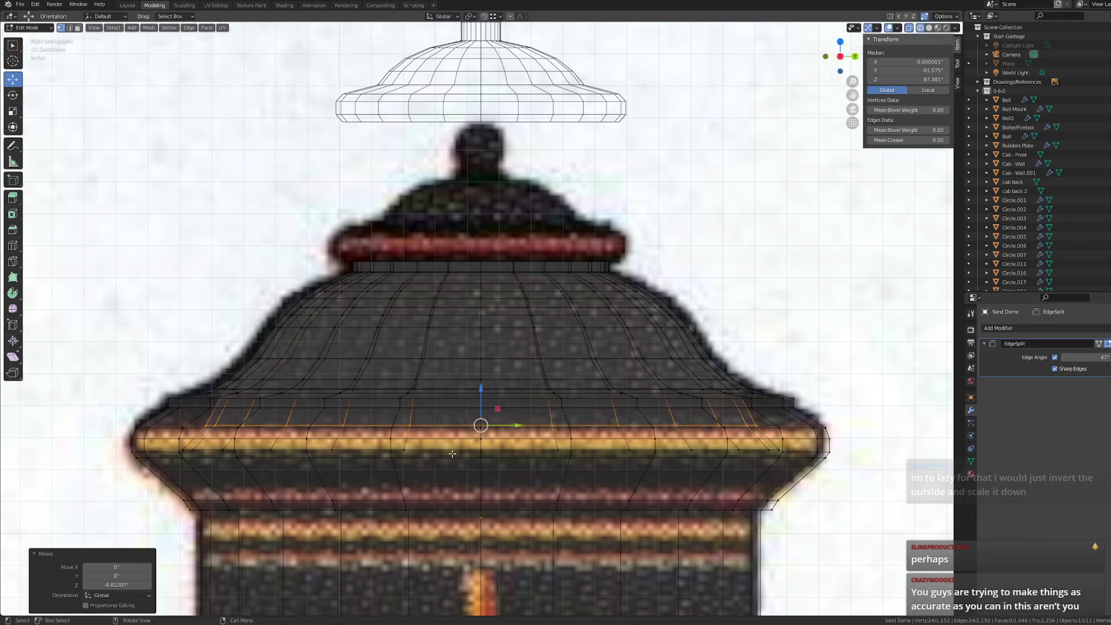
- Lower the bottom inner loop about 2.12 inches to the base of the flared cap and try scaling it inward
key("g")
key("z")
left_click(498, 495)
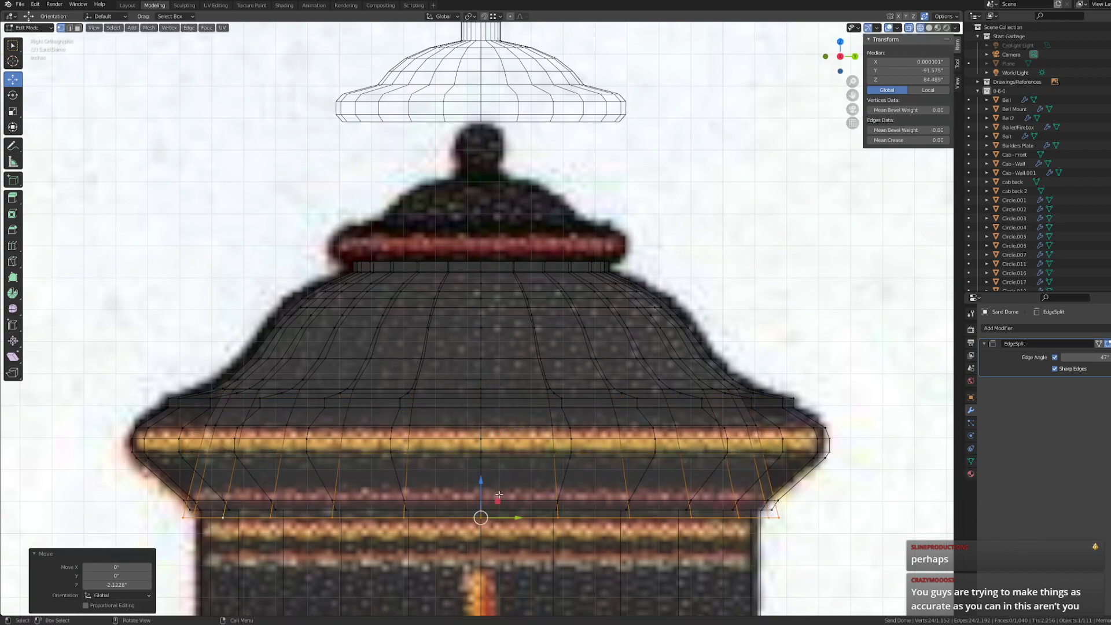
key("s")
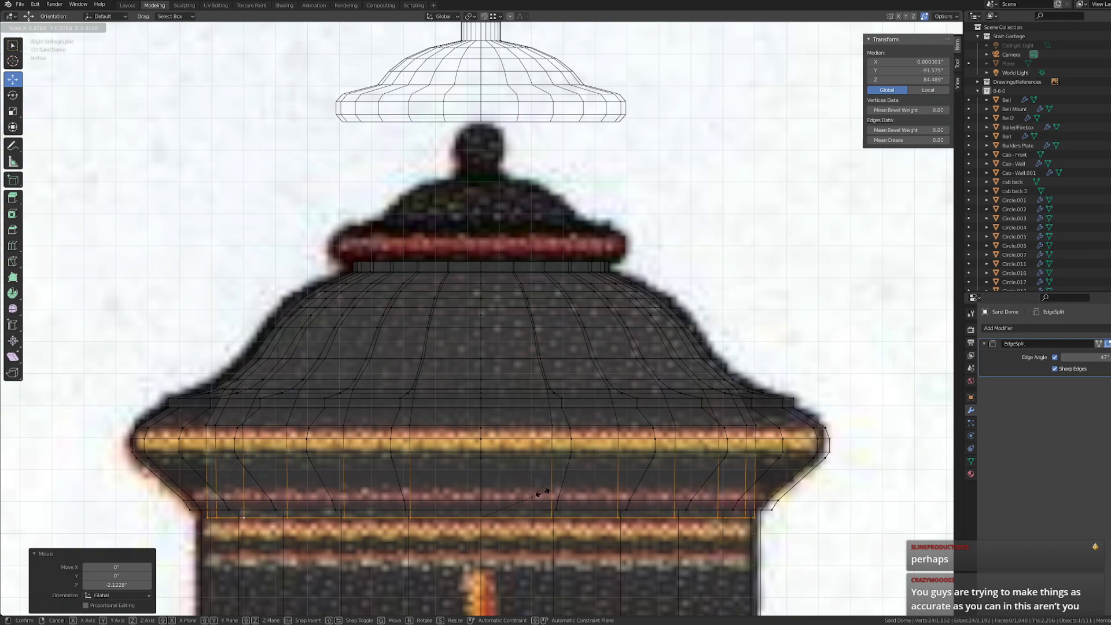
right_click(577, 456)
- Delete the vertices of the bottom inner loop
key("x")
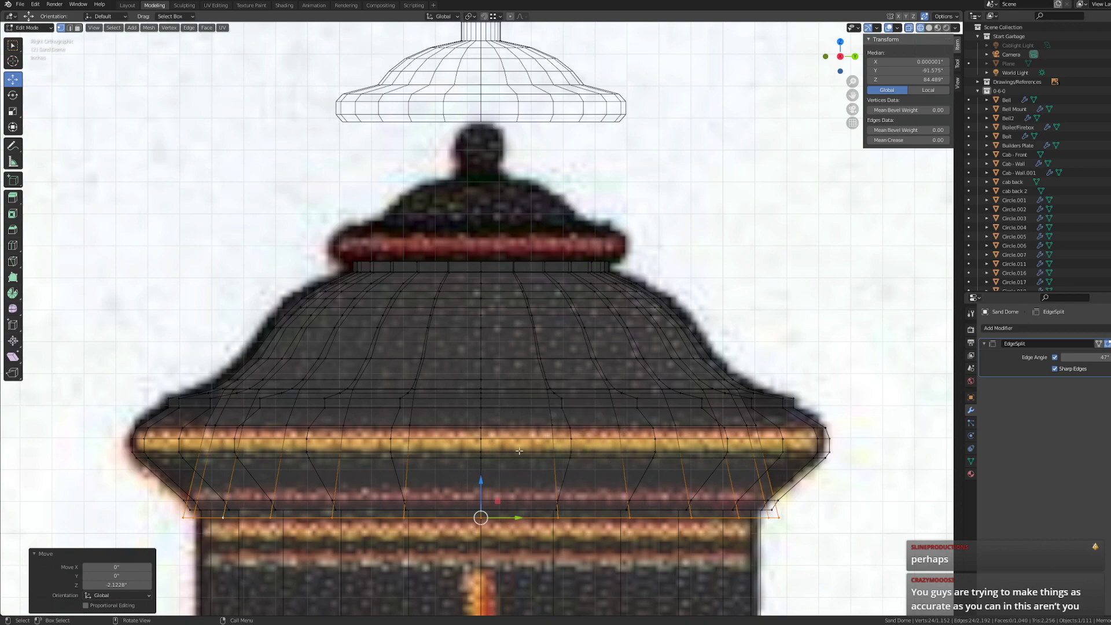
key("x")
left_click(492, 412)
- Extrude the bottom loop of the dome's inner wall and lower the new loop about 10.1 inches to the lower flare
left_click(410, 425)
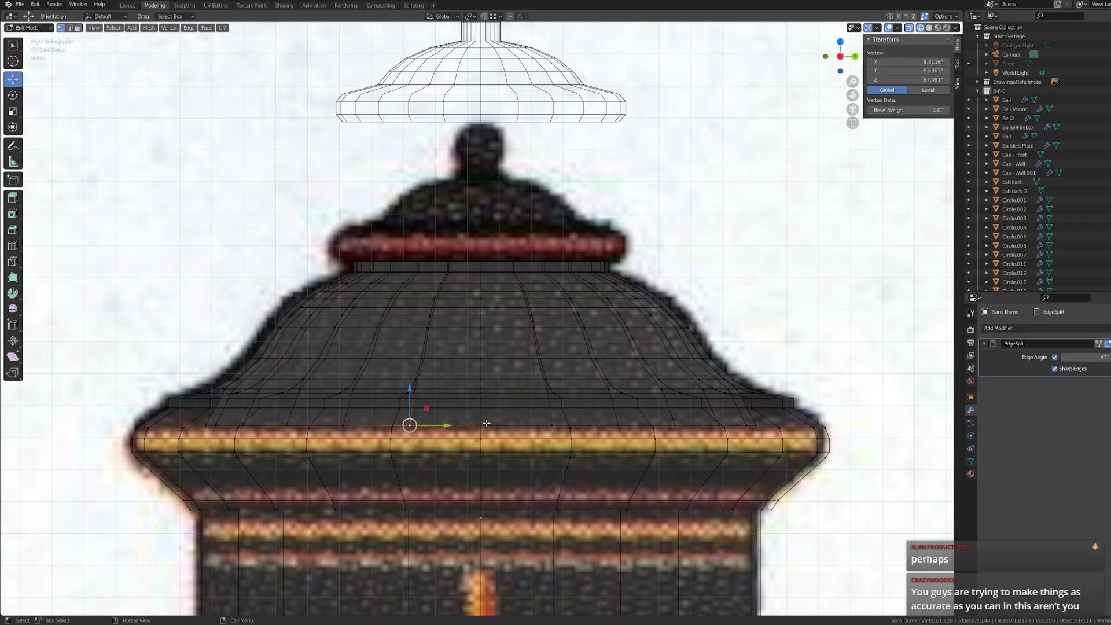
left_click(482, 428, "alt")
key("e")
right_click(480, 396)
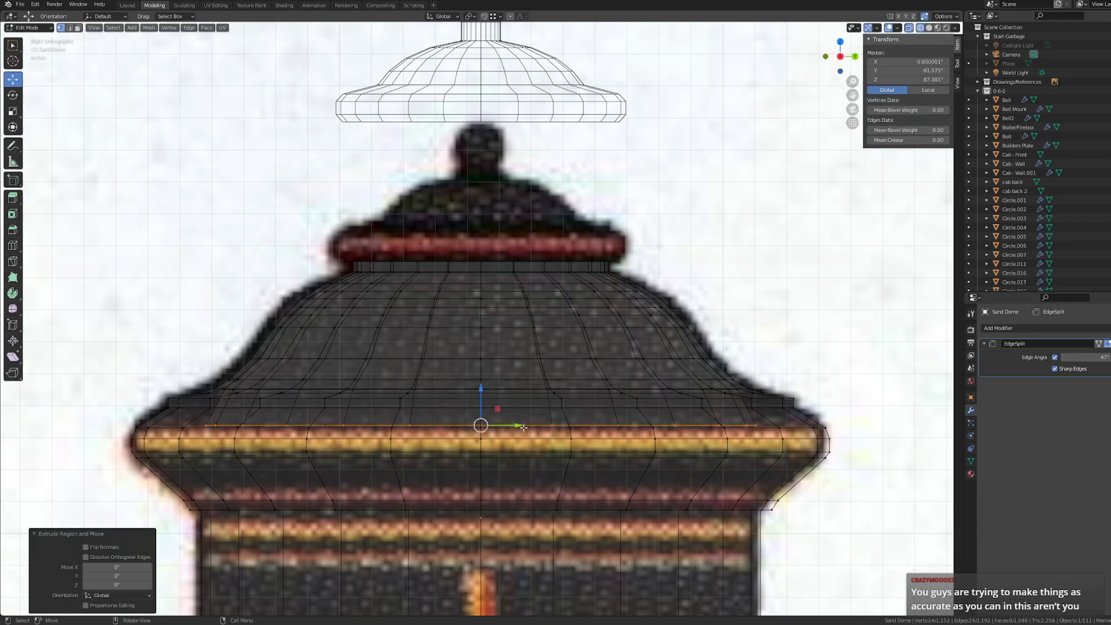
left_click_drag(481, 397, 487, 544)
middle_click_drag(527, 560, 517, 298, "shift")
left_click_drag(470, 292, 472, 465)
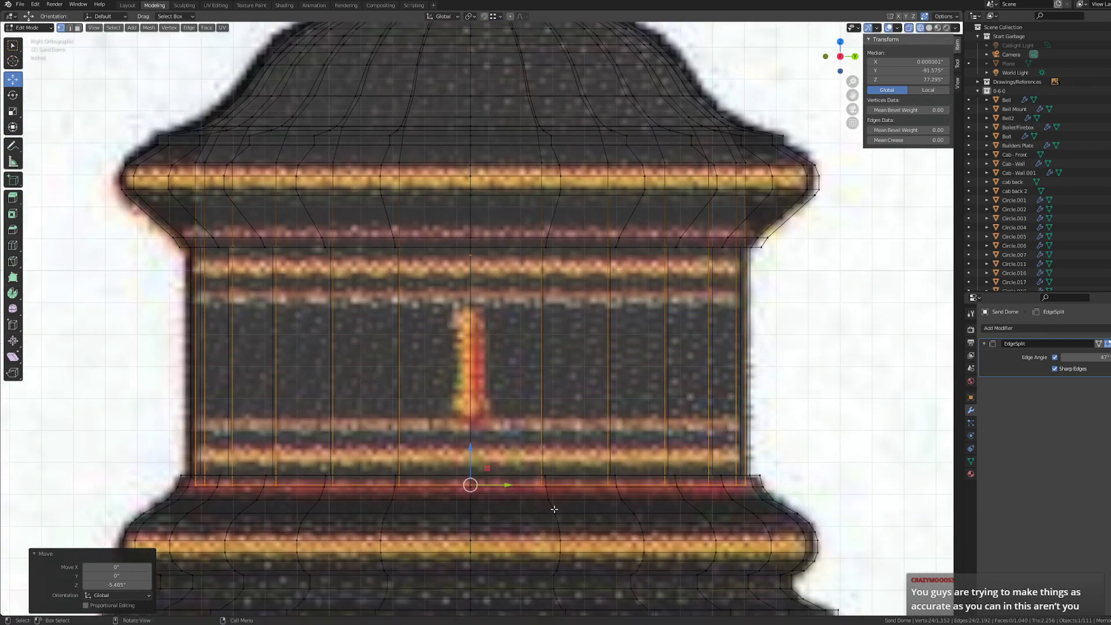
- Lower the inner wall's bottom loop about another 3.1 inches and close it with a face
middle_click_drag(553, 478, 549, 310, "shift")
key("g")
key("z")
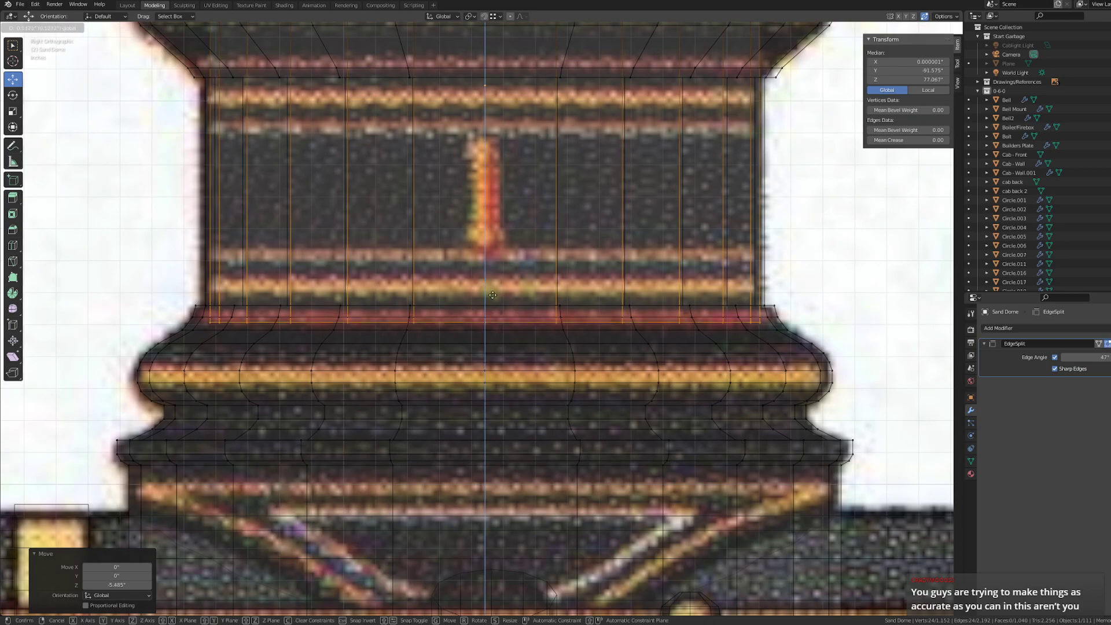
left_click(525, 385)
key("f")
scroll(525, 385, "down", 6)
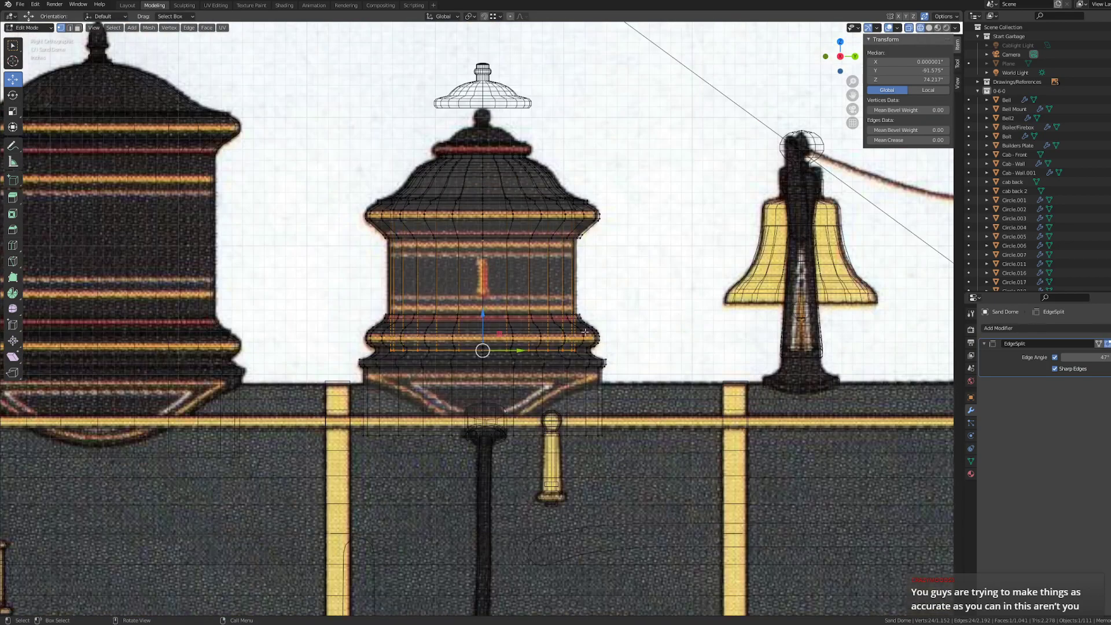
left_click(608, 265)
- Switch to solid shading and return the sand dome to Object Mode
middle_click_drag(607, 265, 627, 298)
scroll(623, 289, "down", 5)
scroll(620, 307, "up", 4)
key("z")
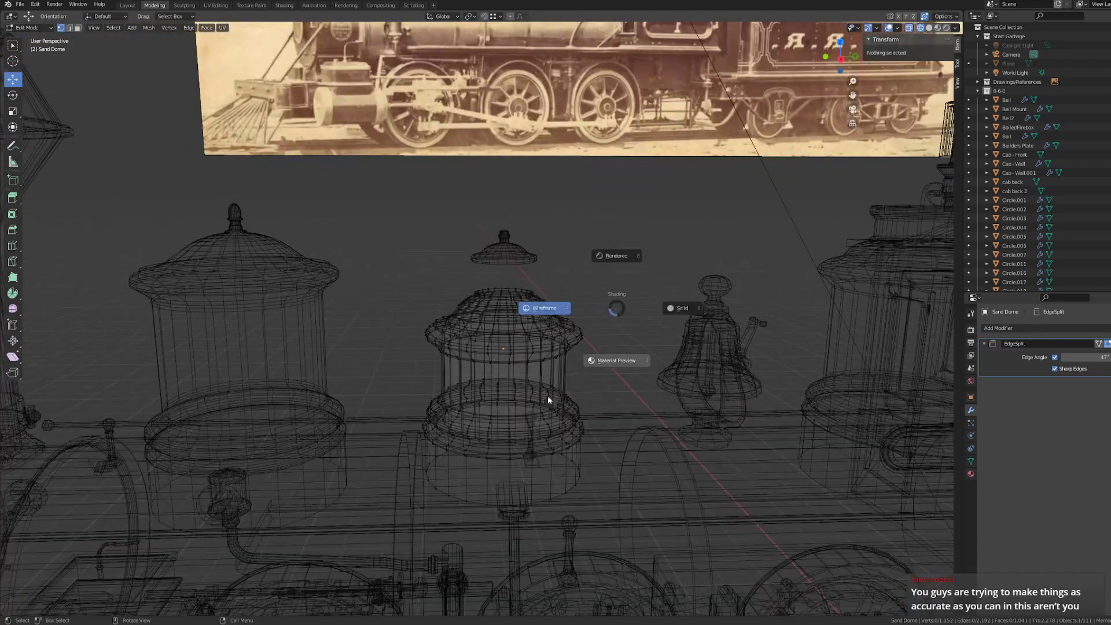
left_click(710, 308)
key("Tab")
mouse_move(510, 343)
middle_mouse_down()
mouse_move(513, 364)
mouse_move(486, 391)
mouse_move(546, 338)
mouse_move(527, 338)
middle_mouse_up()
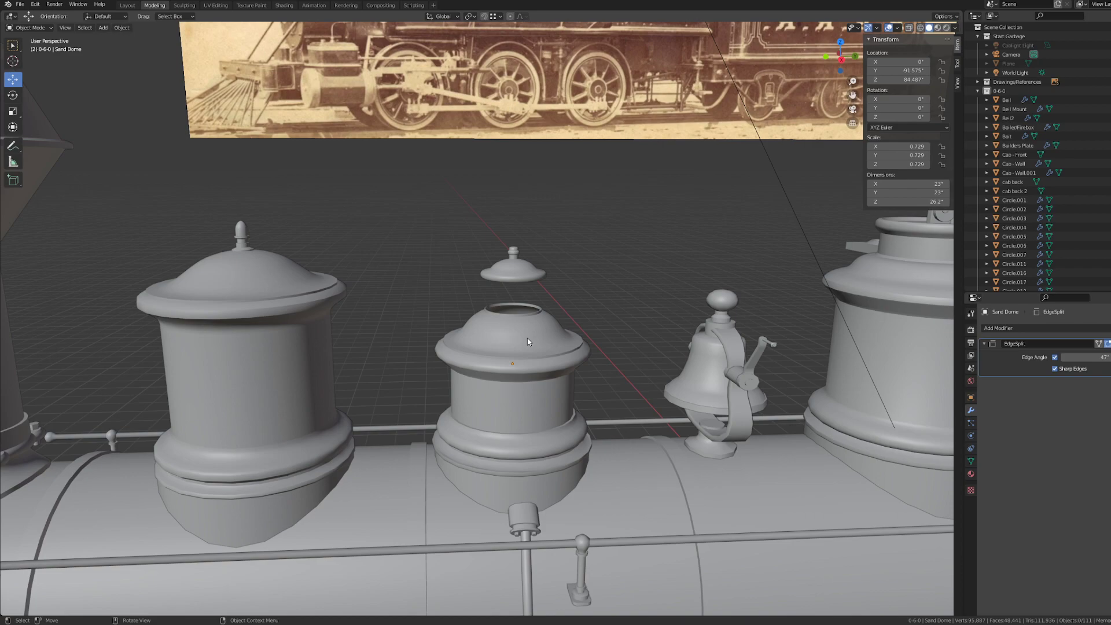
- Examine the whole locomotive against the reference photo, using Material Preview shading
scroll(527, 337, "down", 10)
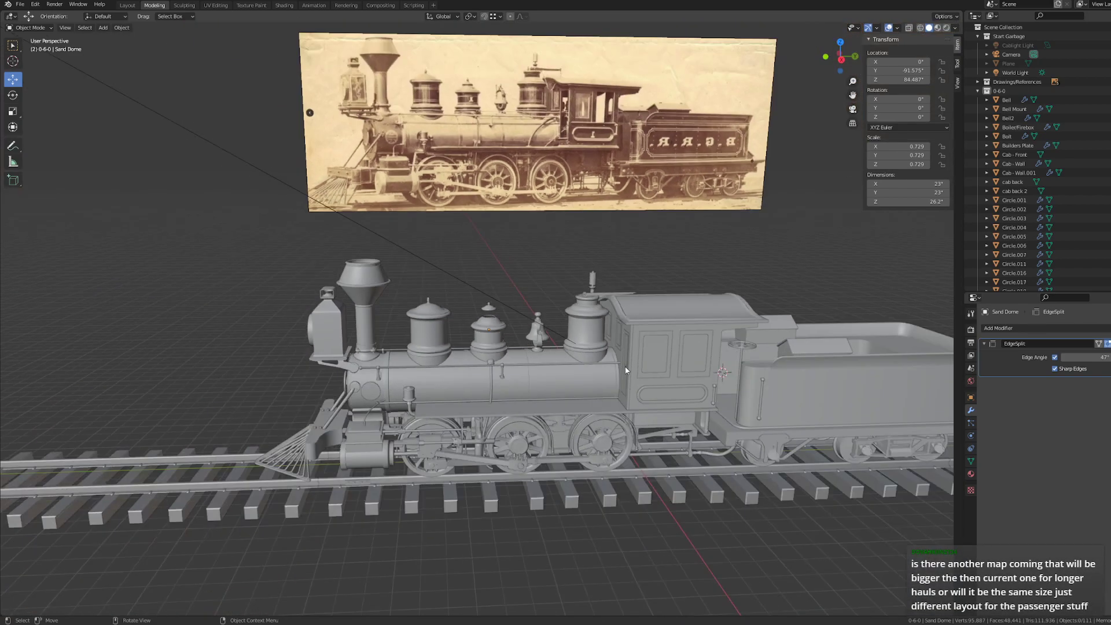
scroll(425, 385, "up", 4)
middle_click_drag(425, 385, 614, 368)
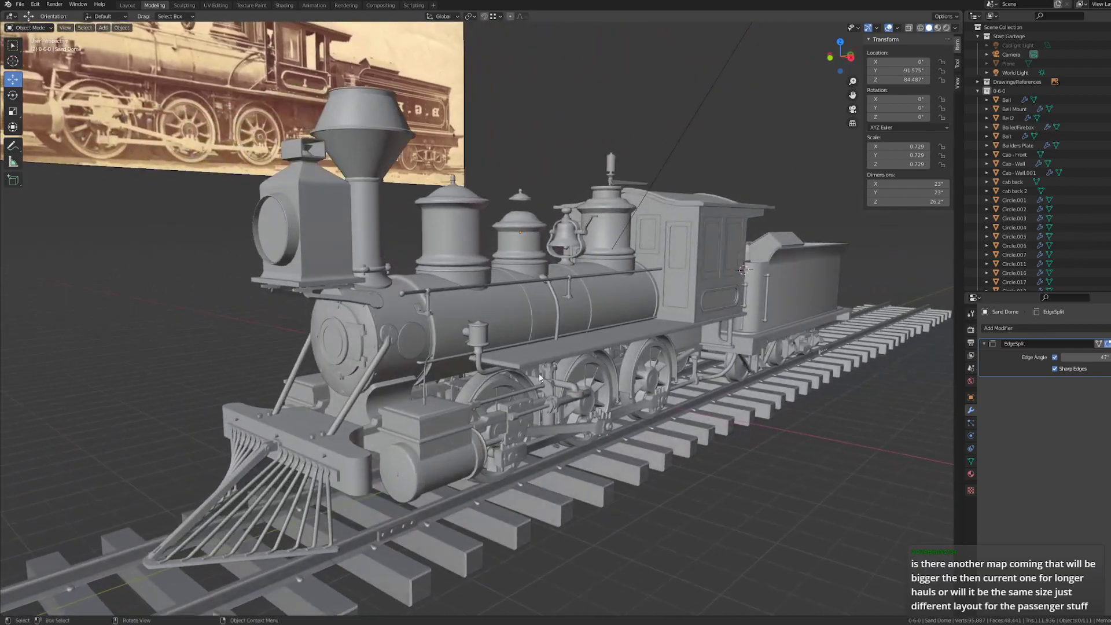
key("z")
left_click(561, 616)
mouse_move(763, 453)
middle_mouse_down("shift")
mouse_move(725, 471)
mouse_move(752, 462)
mouse_move(721, 464)
mouse_move(742, 455)
mouse_move(730, 451)
middle_mouse_up("shift")
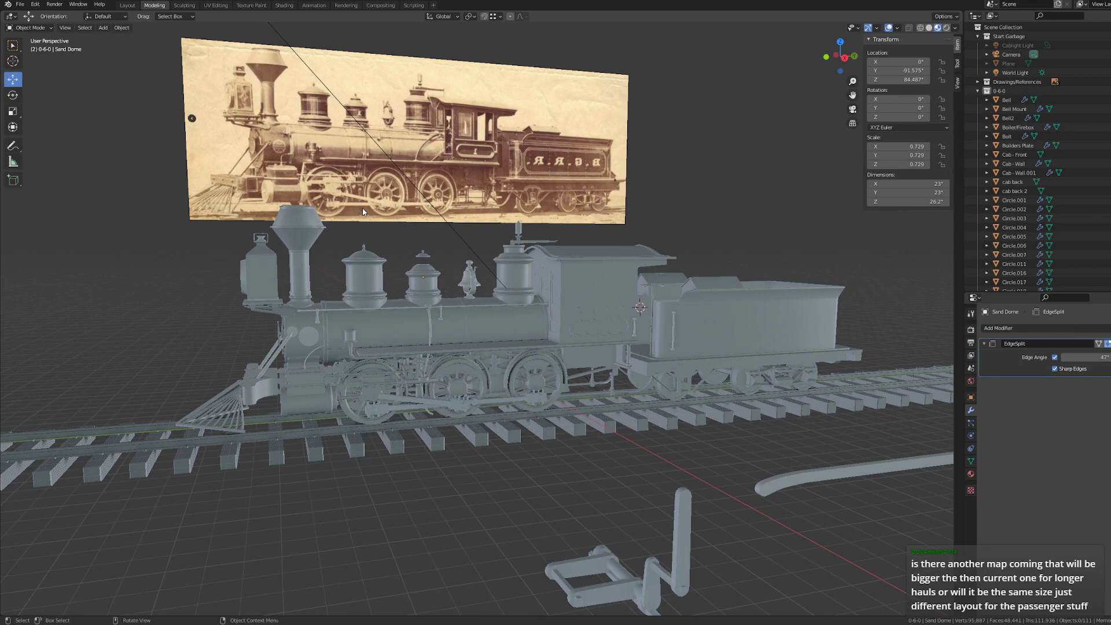
scroll(380, 315, "up", 2)
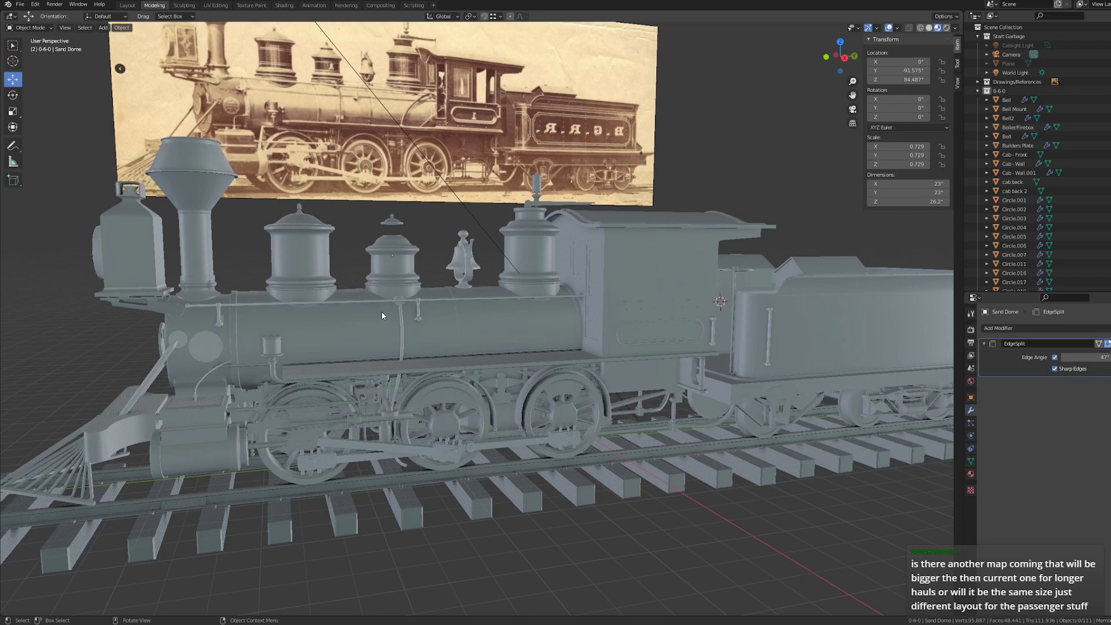
middle_click_drag(381, 314, 371, 332)
- Enter Edit Mode on the sand dome's lid in wireframe shading and select its bottom rim loop
key("z")
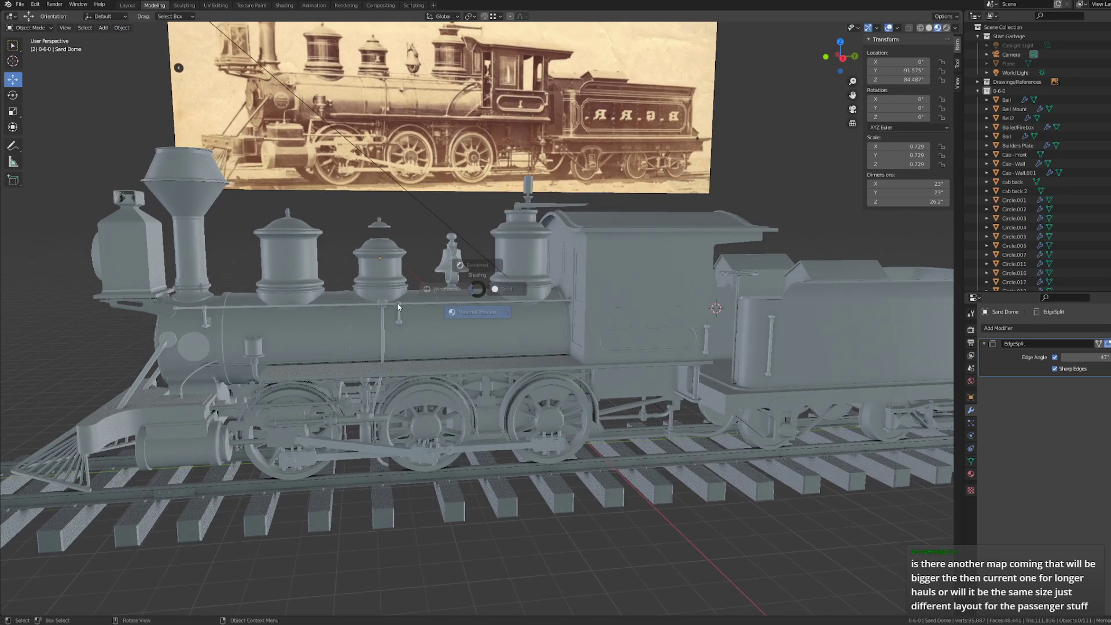
left_click(390, 280)
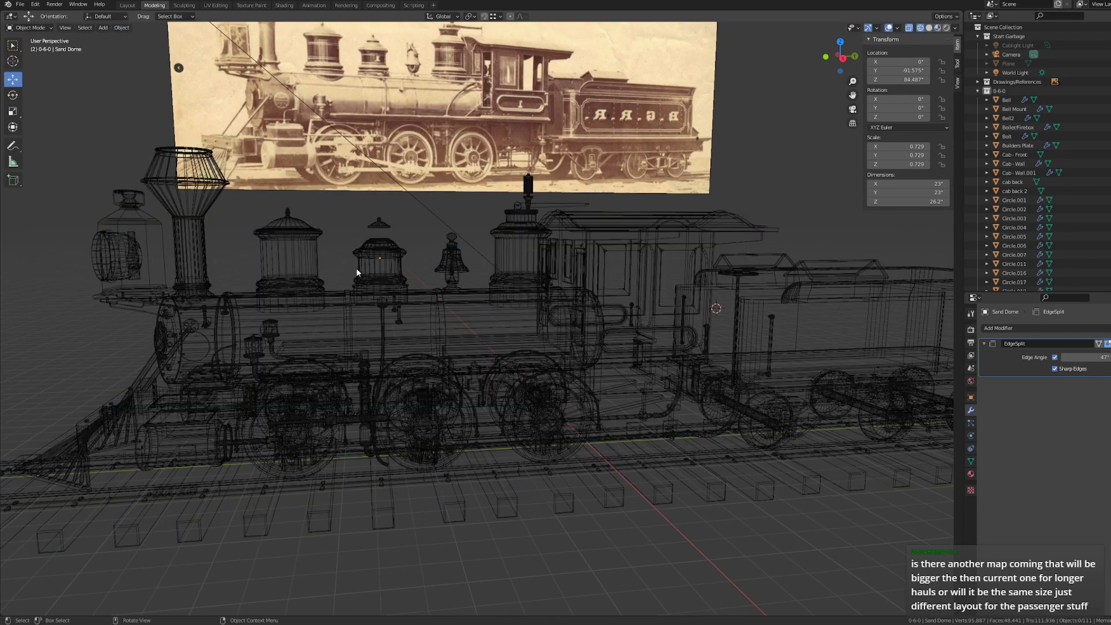
middle_click_drag(390, 280, 449, 328)
key("Tab")
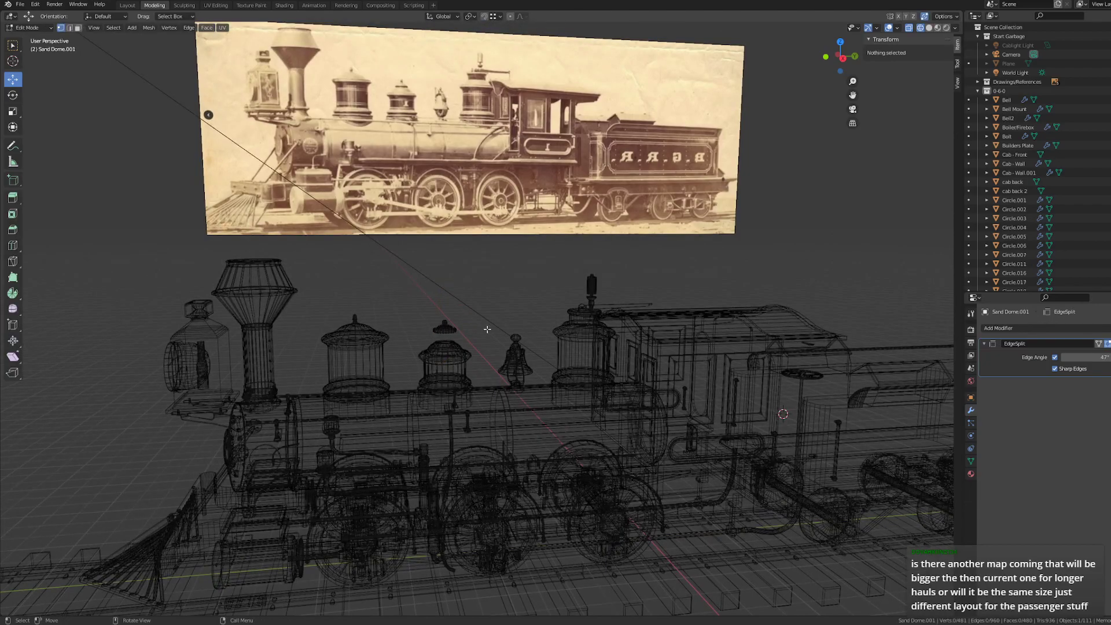
key("KP_3")
scroll(487, 329, "up", 6)
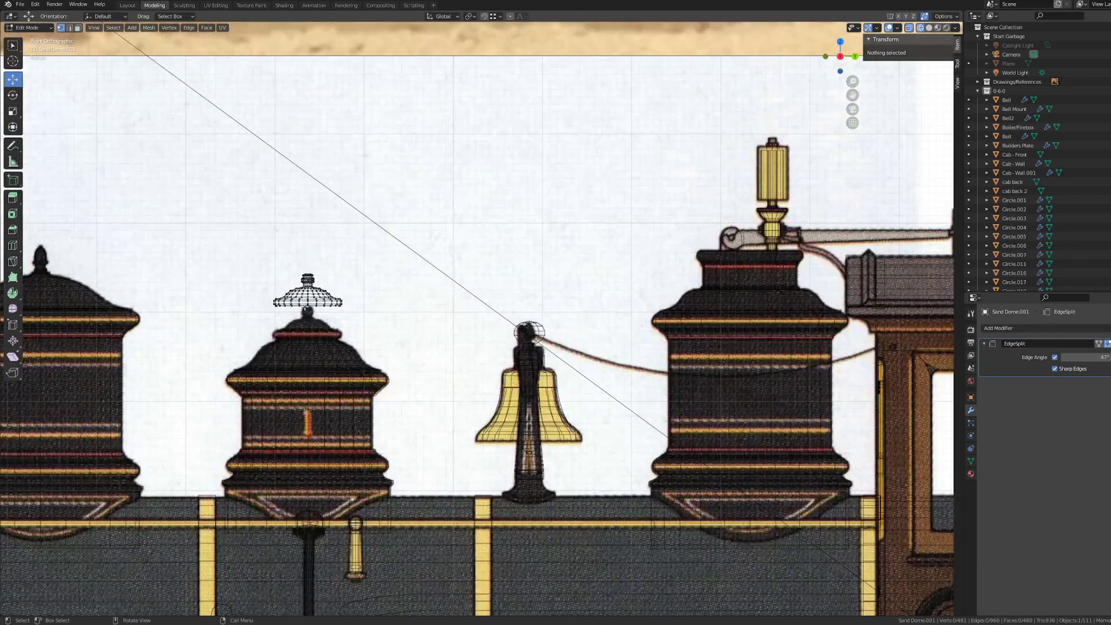
middle_click_drag(306, 308, 505, 327, "shift")
scroll(521, 347, "up", 10)
middle_click_drag(626, 426, 515, 411, "shift")
scroll(515, 406, "up", 2)
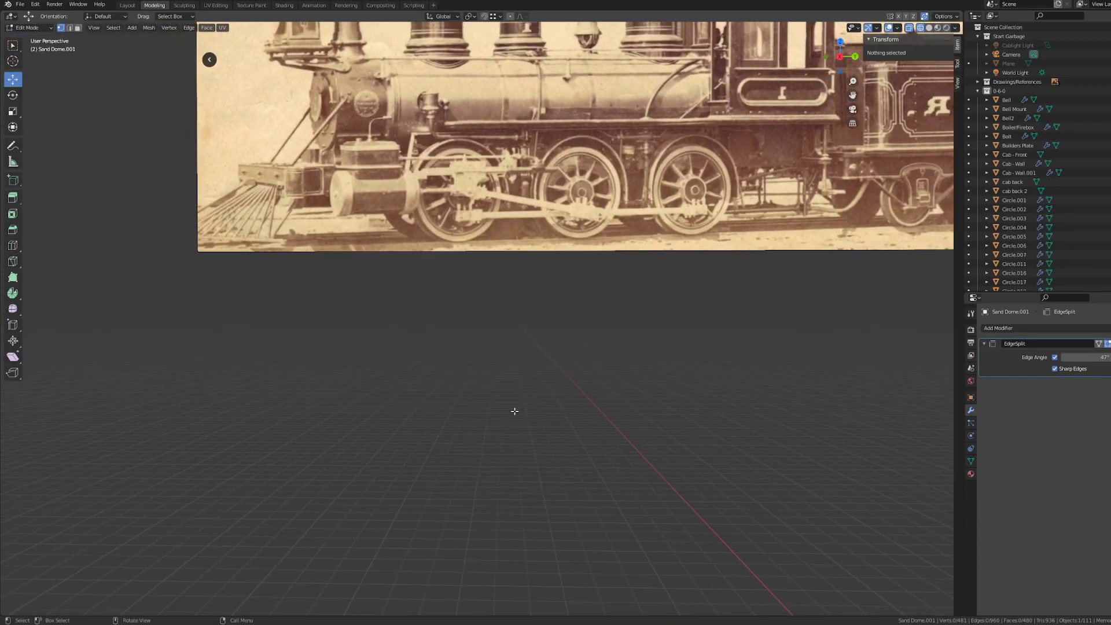
scroll(514, 411, "down", 5)
middle_click_drag(360, 442, 347, 427, "shift")
left_click(408, 346, "alt")
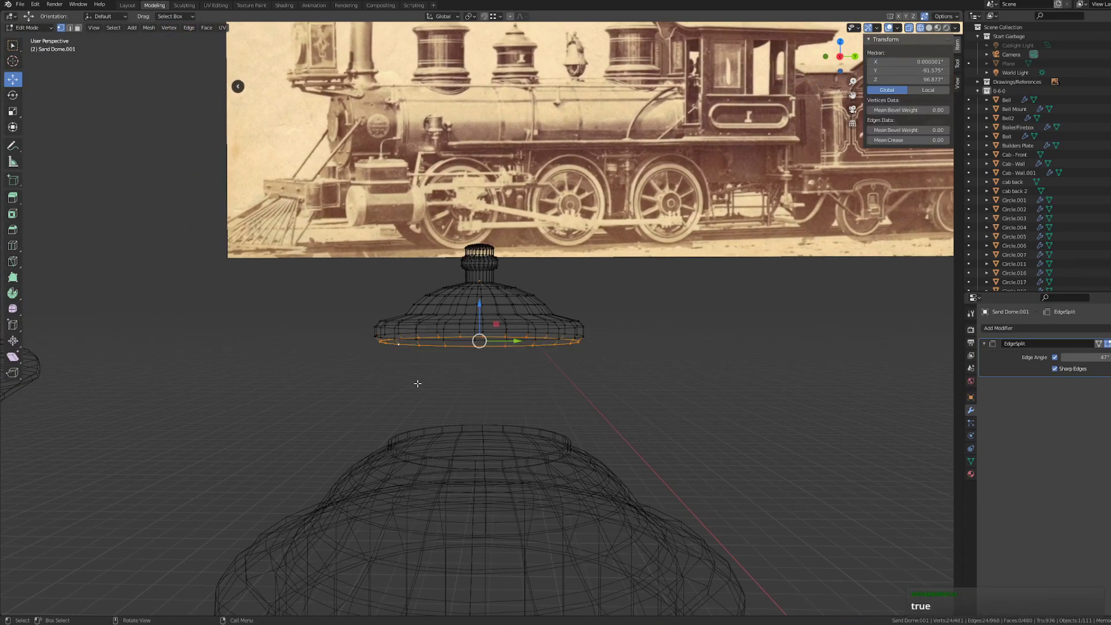
- Extrude the lid's bottom rim loop and scale the new loop inward to 0.977
middle_click_drag(411, 399, 553, 360)
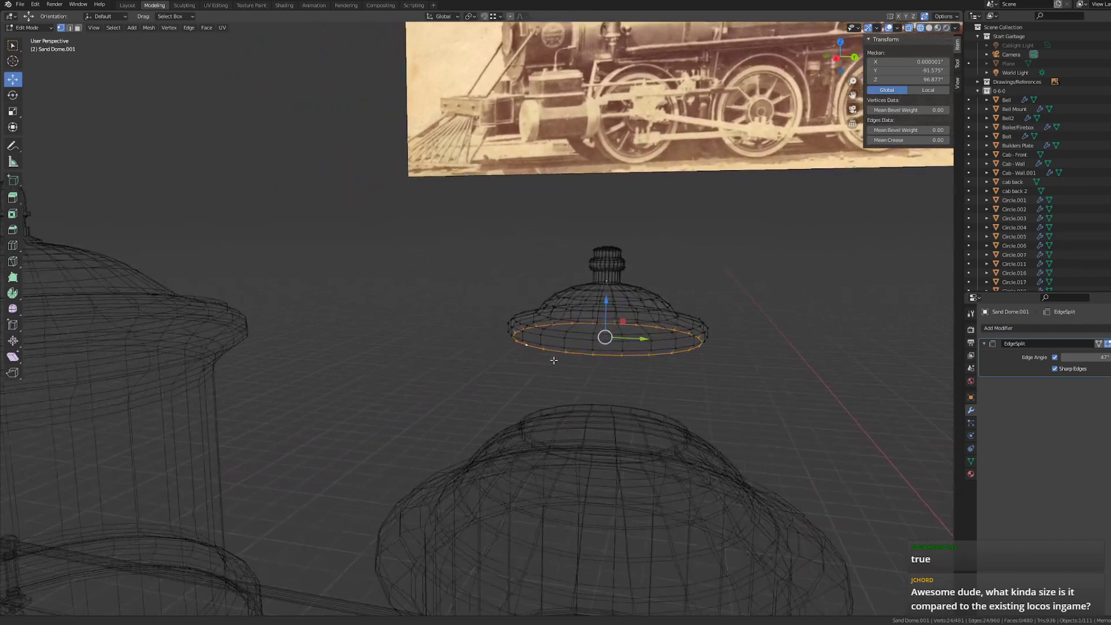
left_click_drag(554, 361, 554, 358, "shift")
middle_click_drag(554, 359, 545, 360, "shift")
scroll(633, 335, "up", 7)
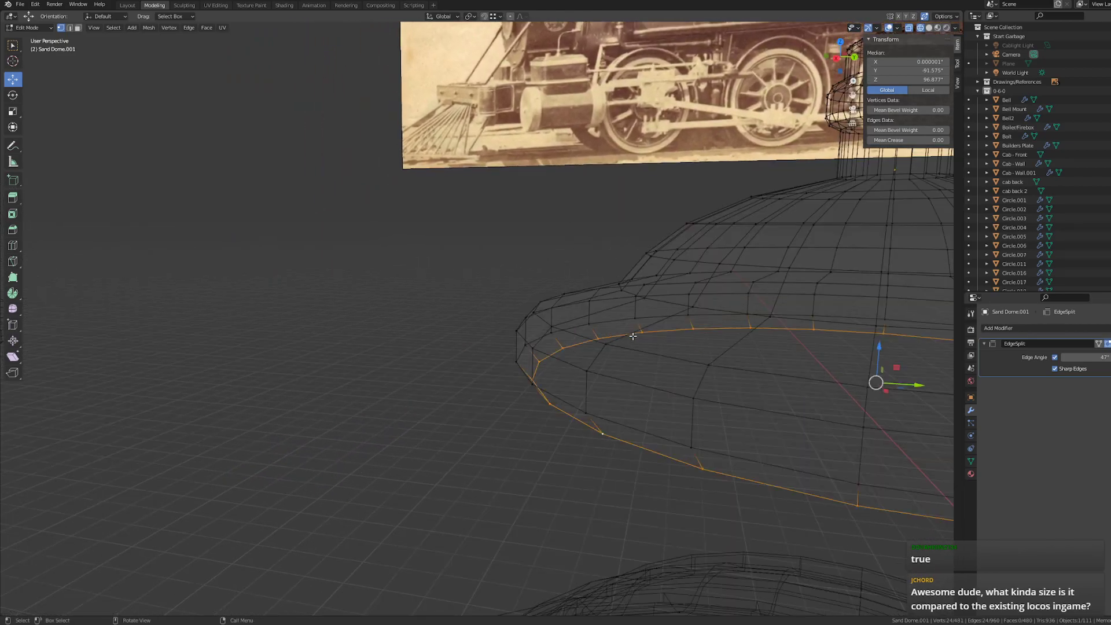
middle_click_drag(633, 336, 590, 342)
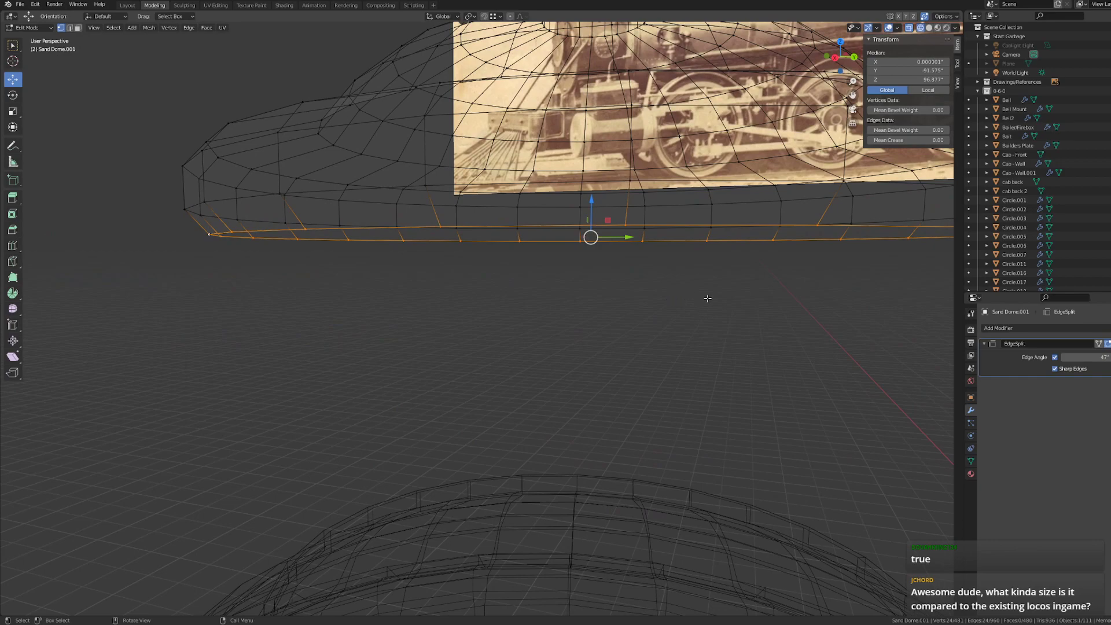
key("s")
right_click(727, 290)
key("e")
right_click(764, 315)
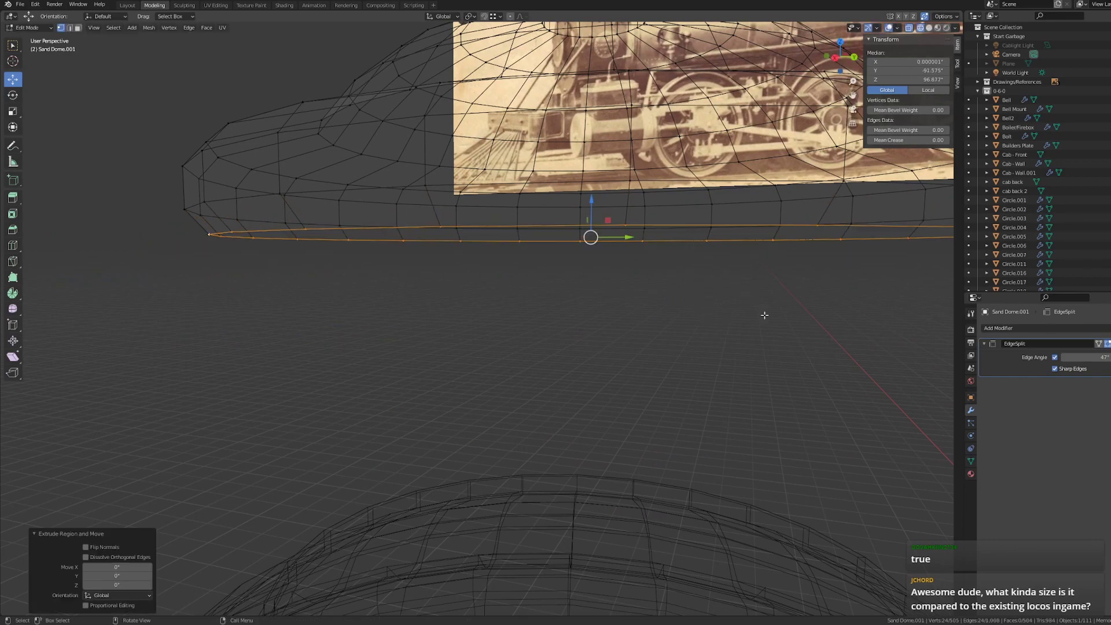
key("s")
left_click(790, 299)
- Extrude the lid's inner rim loop, raise it about 0.22 inches and close the underside with a face
key("g")
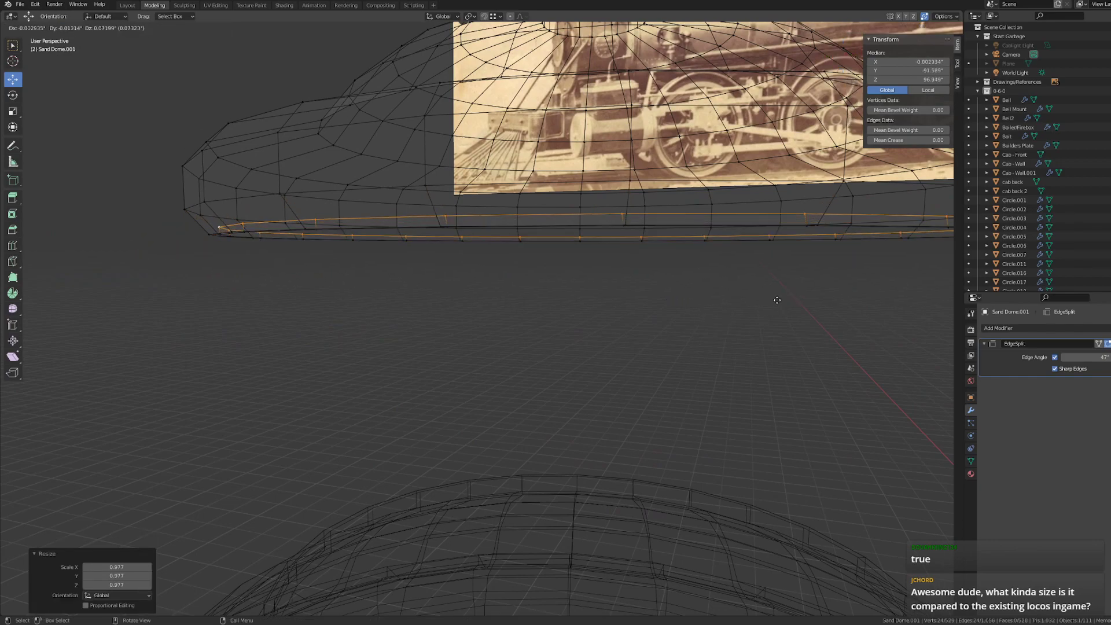
right_click(776, 289)
left_click_drag(594, 204, 605, 177)
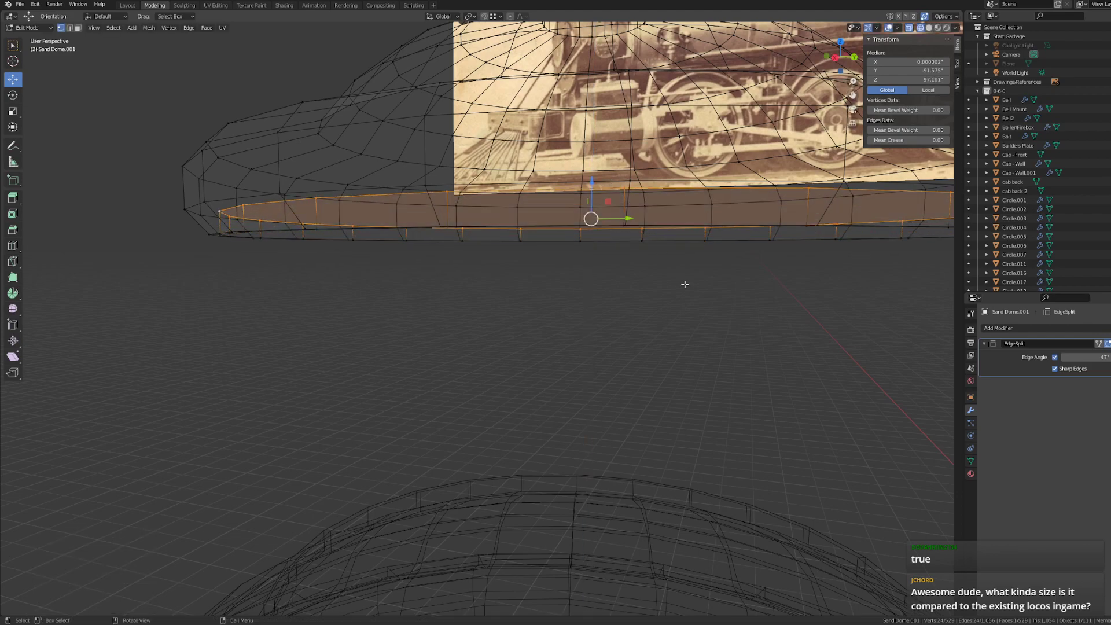
left_click(684, 285)
scroll(679, 347, "down", 5)
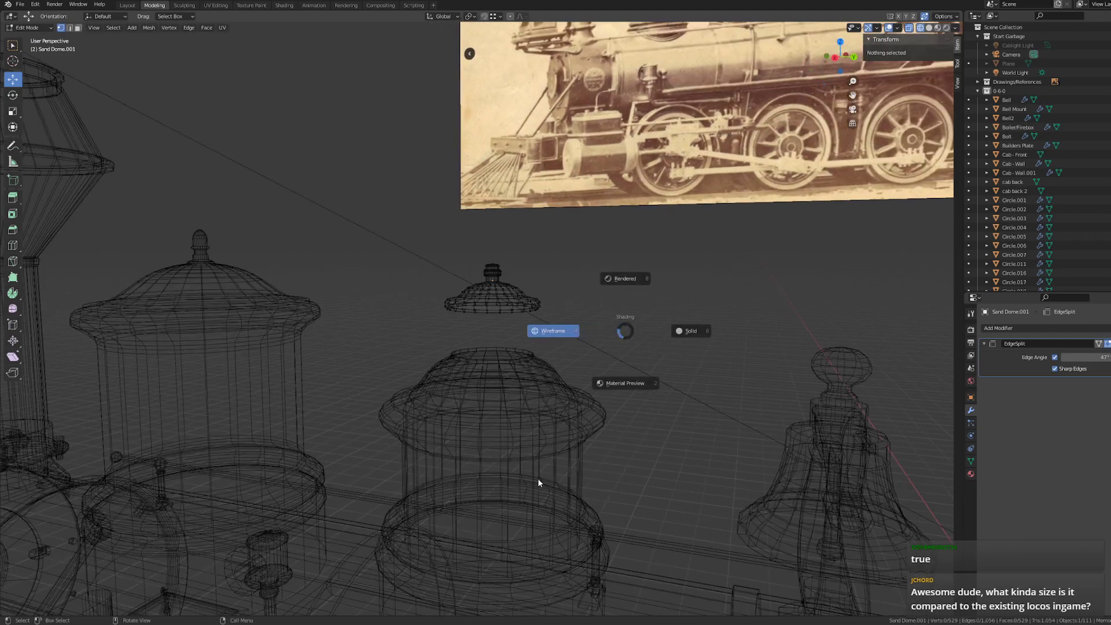
- Return to Object Mode in solid shading and move the lid vertically to a Z location of 100.92 inches
left_click(640, 327)
key("Tab")
mouse_move(640, 327)
middle_mouse_down()
mouse_move(635, 385)
mouse_move(616, 391)
mouse_move(634, 392)
middle_mouse_up()
left_click(477, 304)
key("g")
key("z")
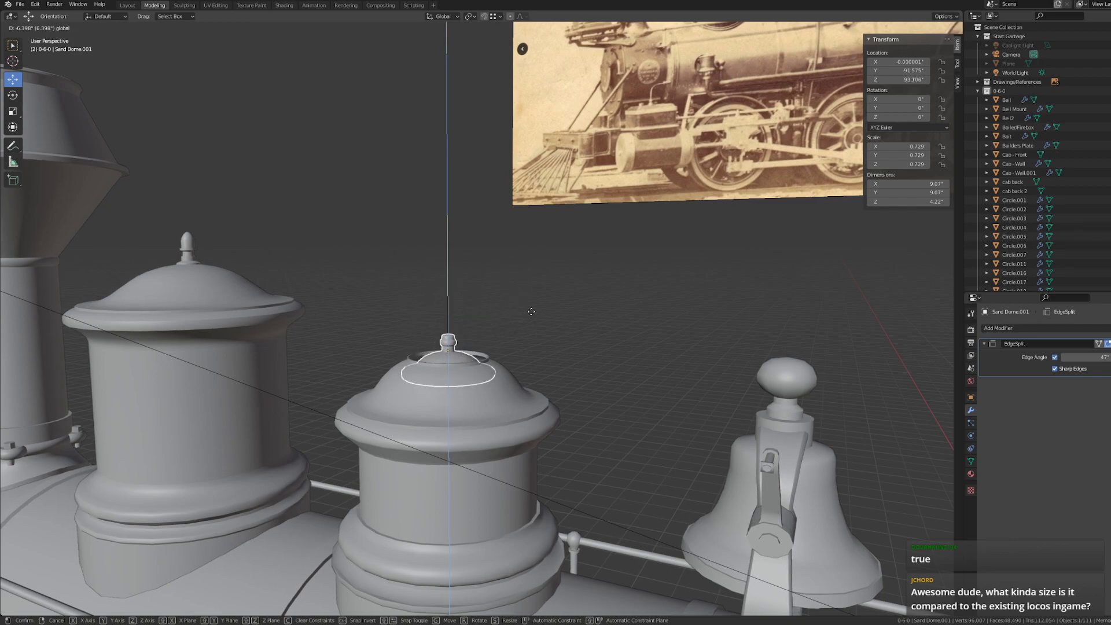
left_click(552, 246)
- Examine the locomotive, tender and track from the side and the front
key("Tab")
key("Tab")
left_click(654, 367)
scroll(654, 367, "down", 2)
scroll(654, 367, "down", 5)
middle_click_drag(654, 367, 706, 366)
middle_click_drag(680, 463, 647, 362, "shift")
key("Tab")
key("Tab")
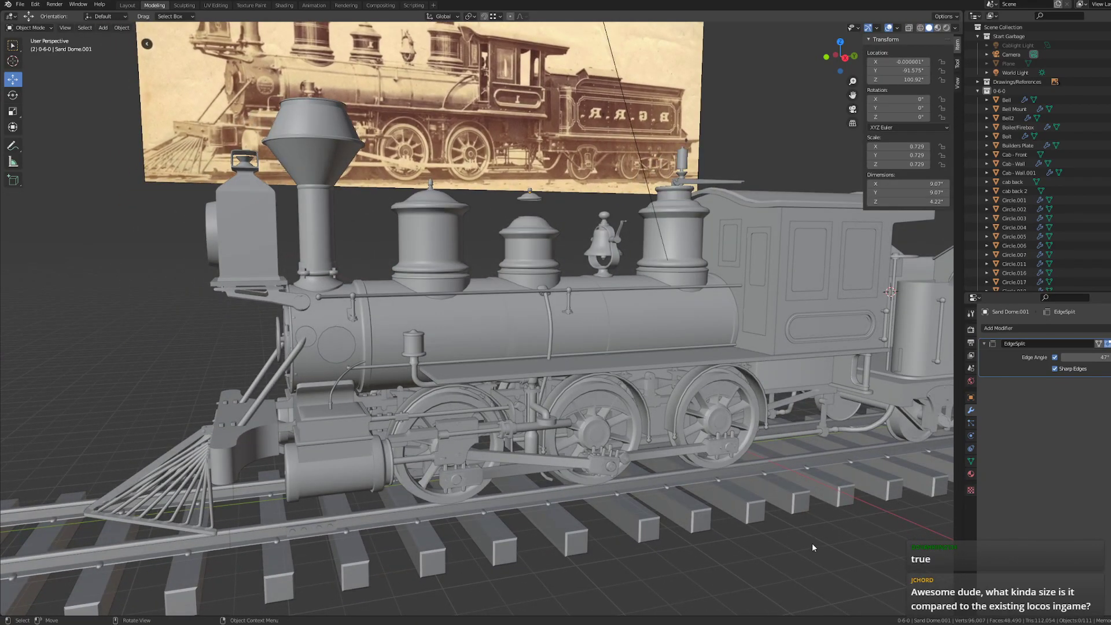
scroll(757, 543, "down", 8)
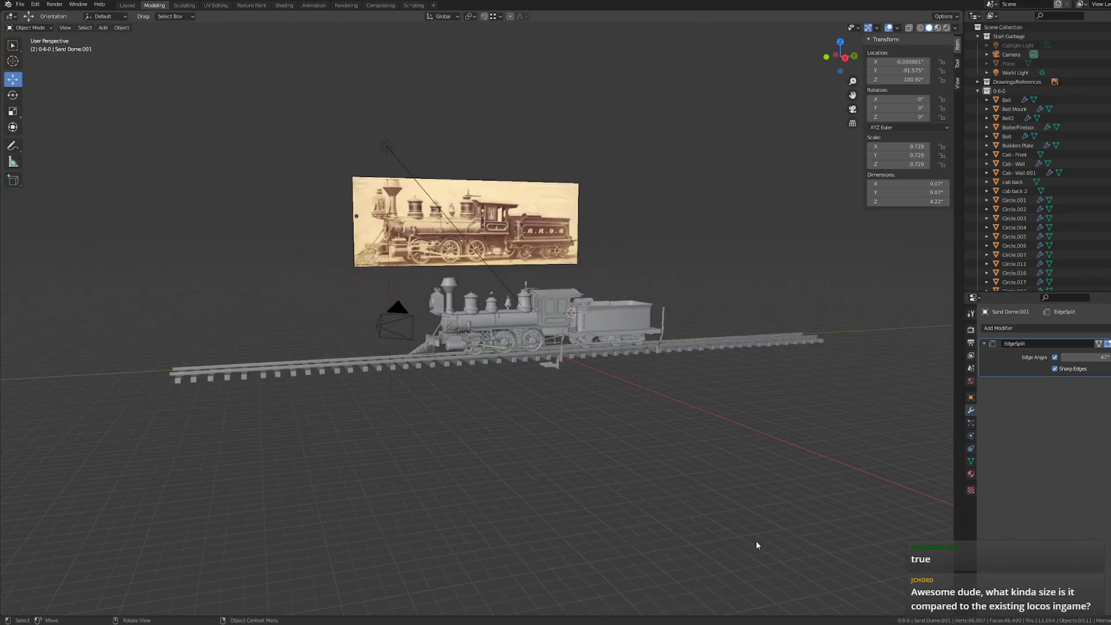
scroll(757, 543, "up", 4)
scroll(652, 447, "down", 4)
mouse_move(603, 410)
middle_mouse_down()
mouse_move(652, 447)
mouse_move(612, 408)
mouse_move(620, 366)
mouse_move(575, 435)
mouse_move(616, 410)
middle_mouse_up()
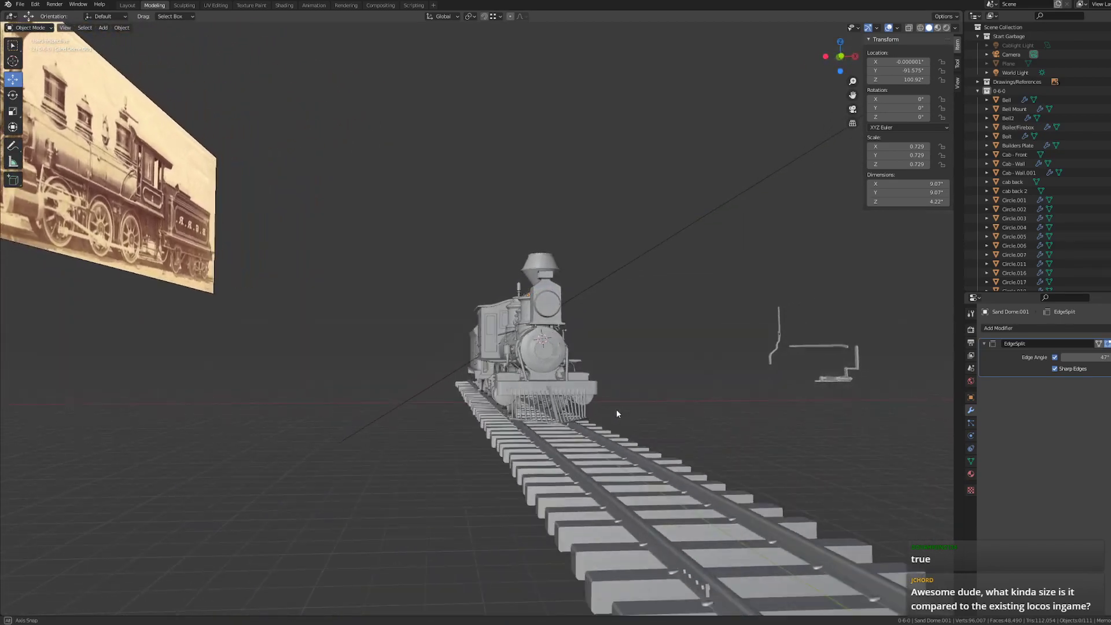
middle_click_drag(648, 446, 610, 454)
left_click(486, 501)
middle_click_drag(730, 510, 169, 470)
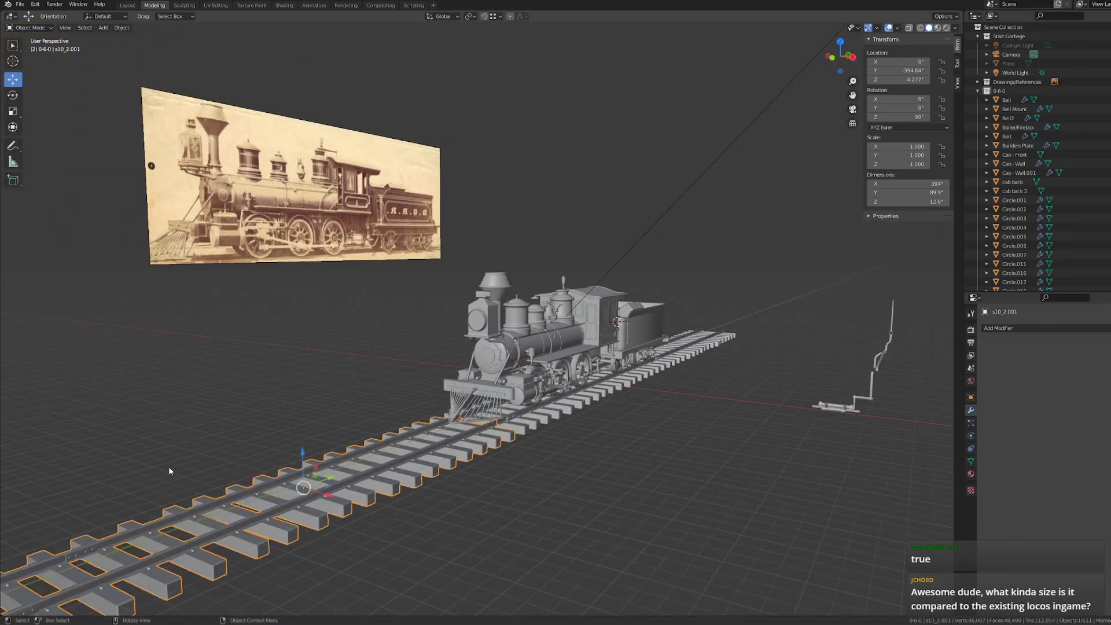
left_click_drag(301, 459, 302, 435)
right_click(302, 435)
- Clear the selection and save the project file
scroll(651, 434, "up", 2)
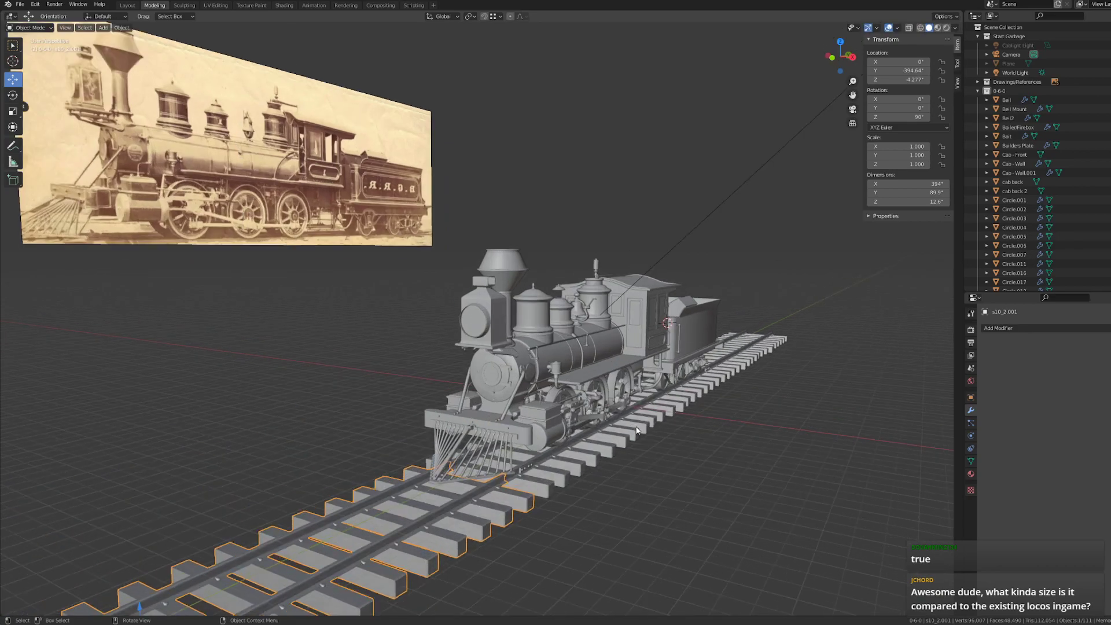
middle_click_drag(651, 434, 689, 433)
scroll(515, 425, "down", 5)
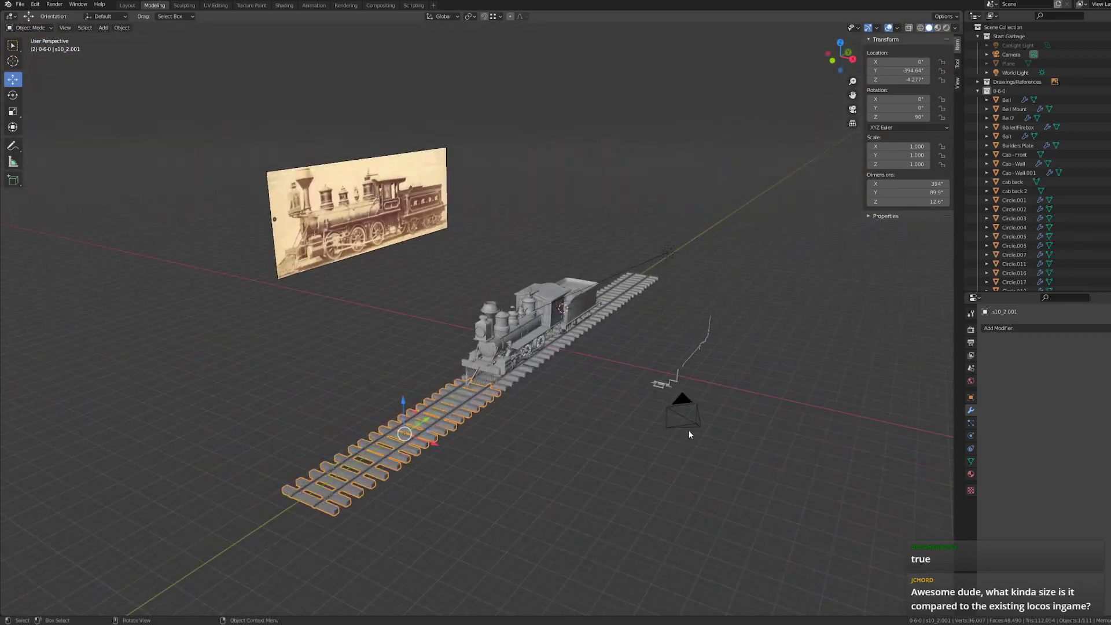
scroll(620, 435, "up", 3)
left_click(620, 436)
left_click(20, 4)
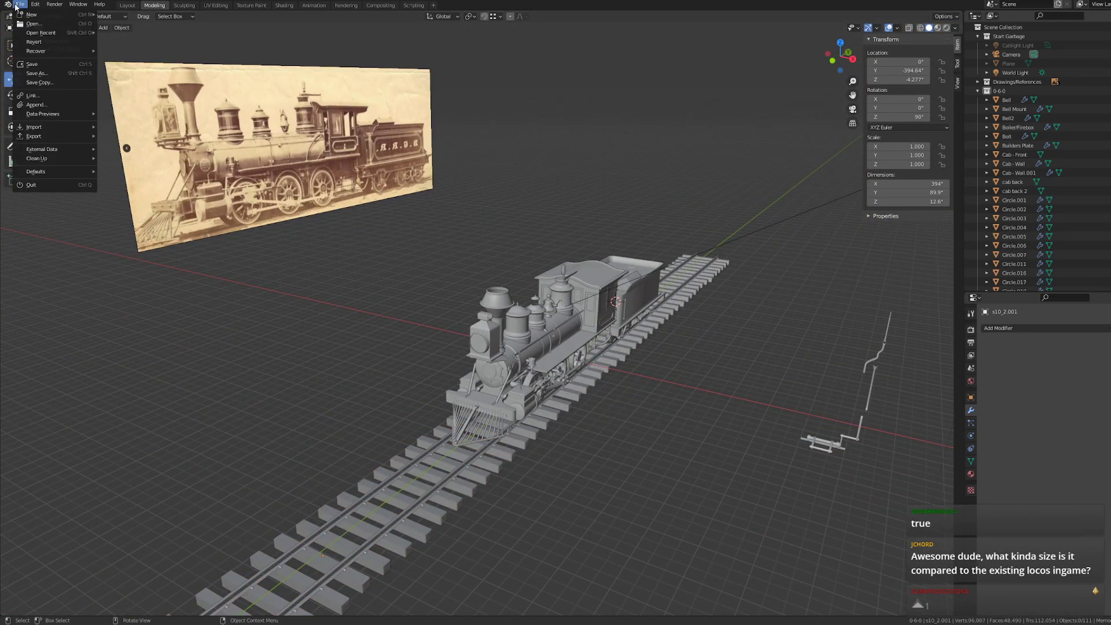
left_click(46, 64)
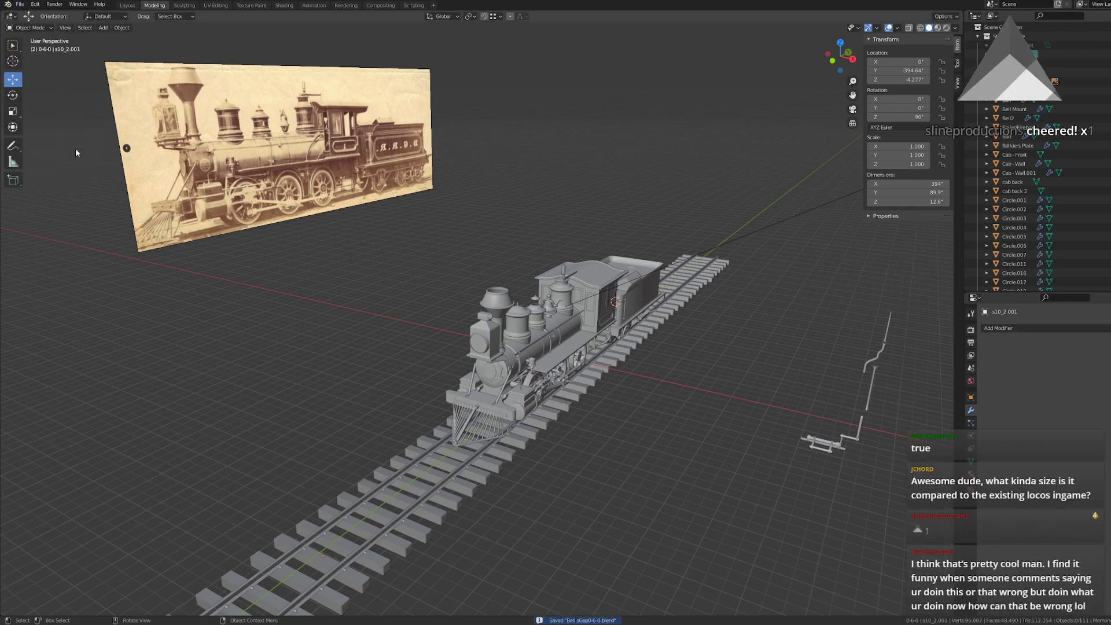
- Open the recent project D&RG Class 70.blend and view its locomotive and tender from the side
scroll(621, 398, "up", 4)
middle_click_drag(554, 401, 502, 376)
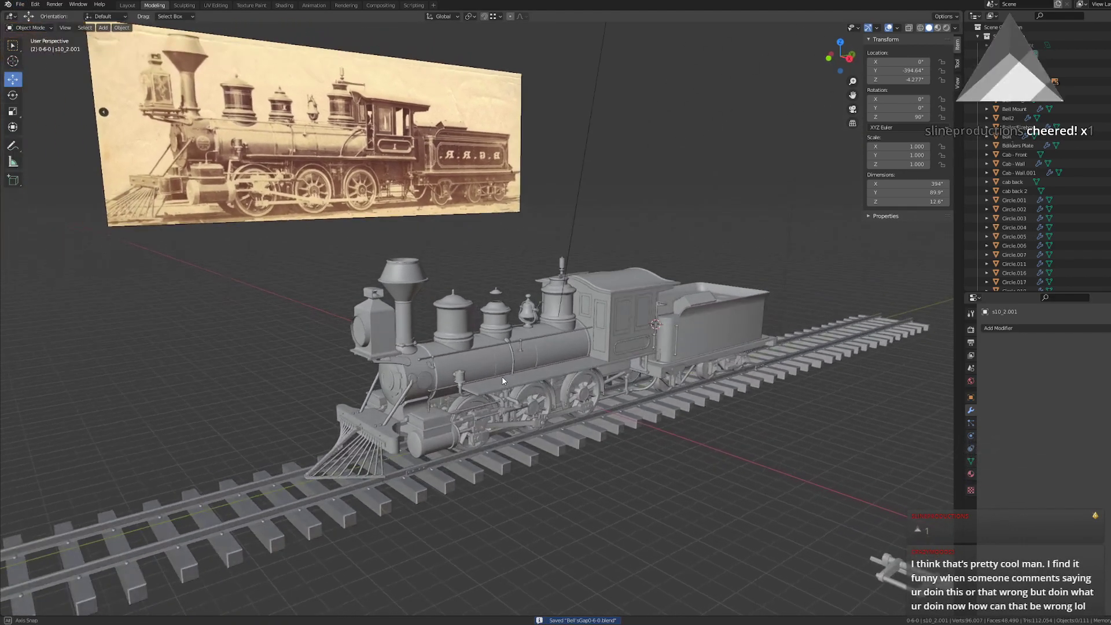
left_click(20, 4)
mouse_move(42, 33)
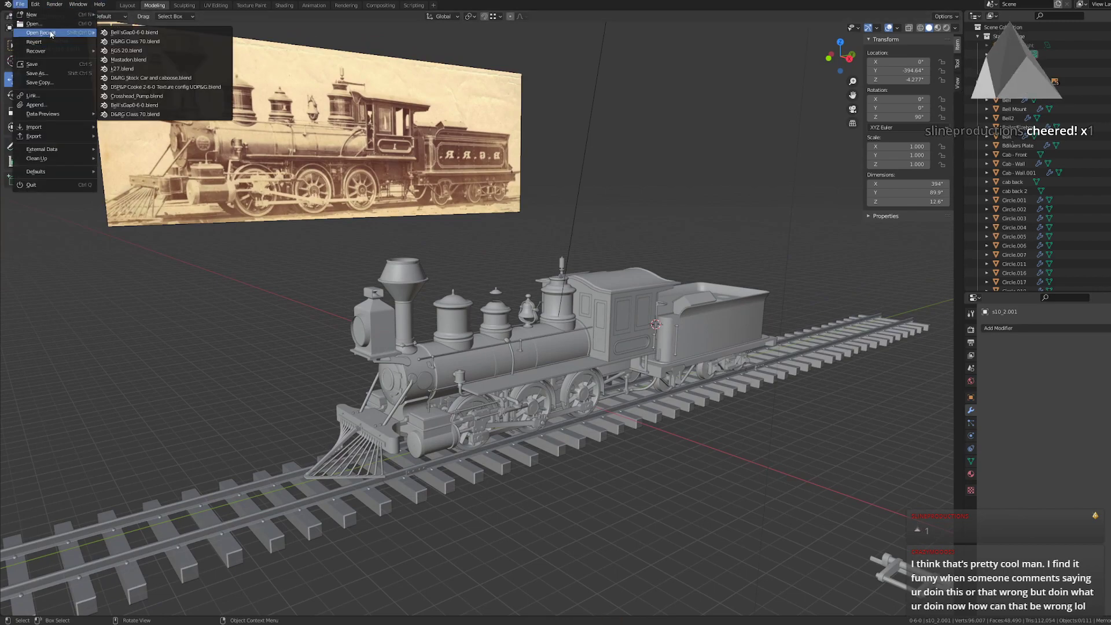
left_click(195, 41)
middle_click_drag(657, 355, 618, 316)
left_click(731, 315)
left_click(353, 287)
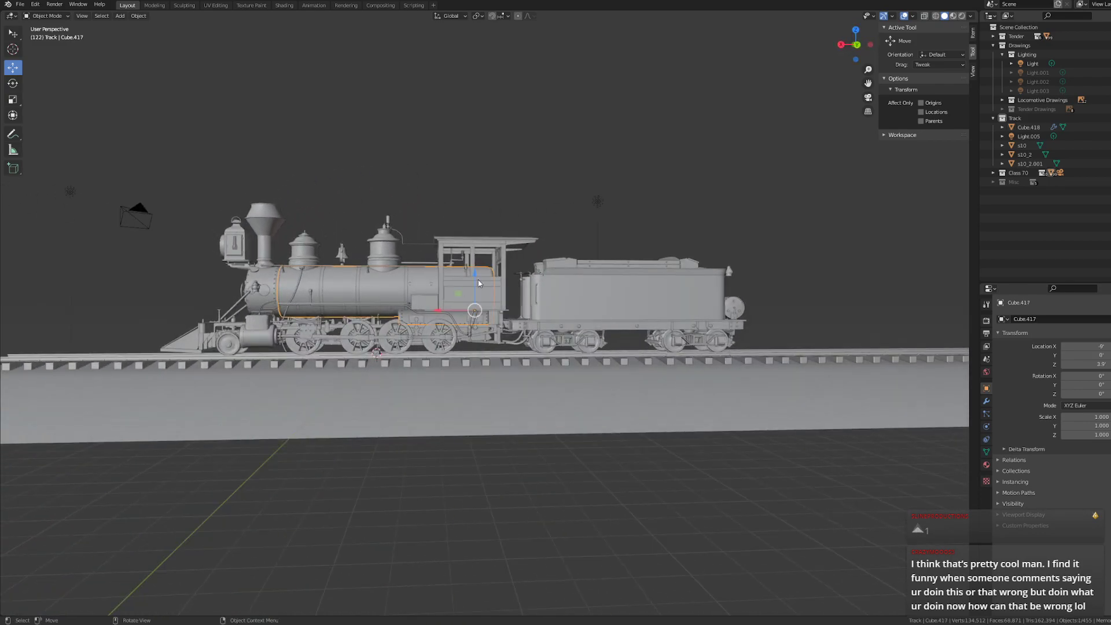
- Collapse the Lighting and Drawings collections and expand Class 70 and its Locomotive collection to examine the contents
left_click(1004, 54)
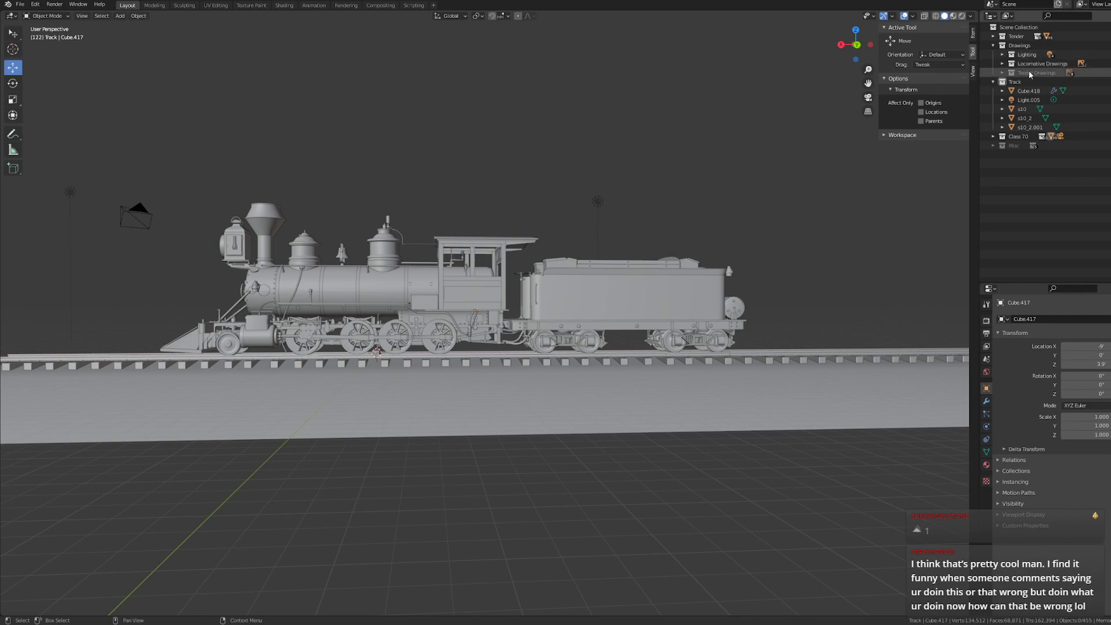
left_click(992, 45)
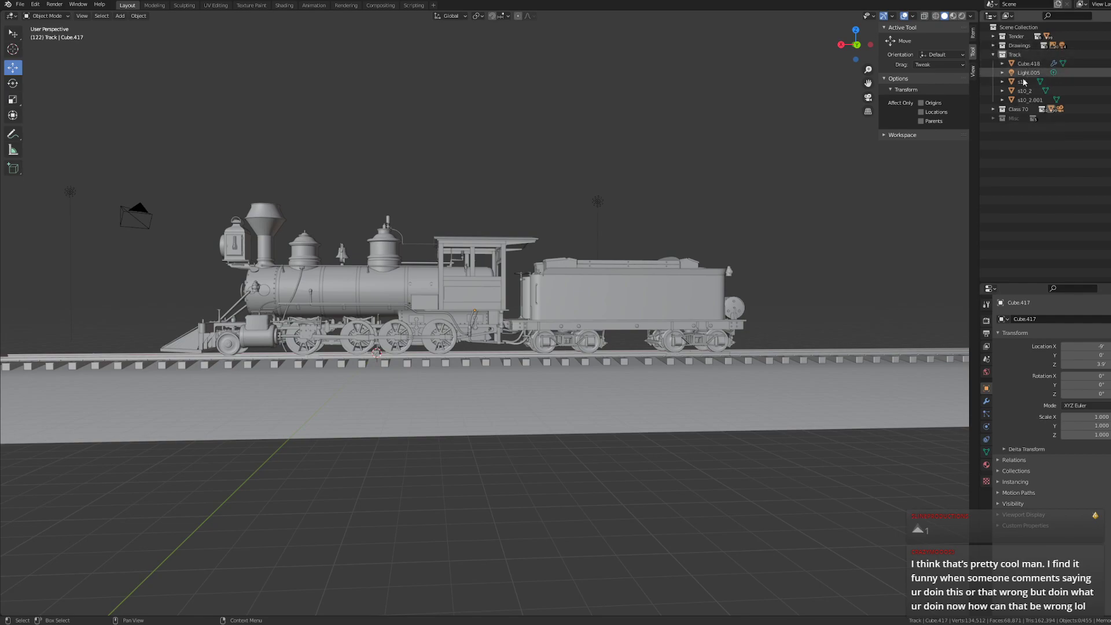
left_click(1018, 110)
left_click(993, 110)
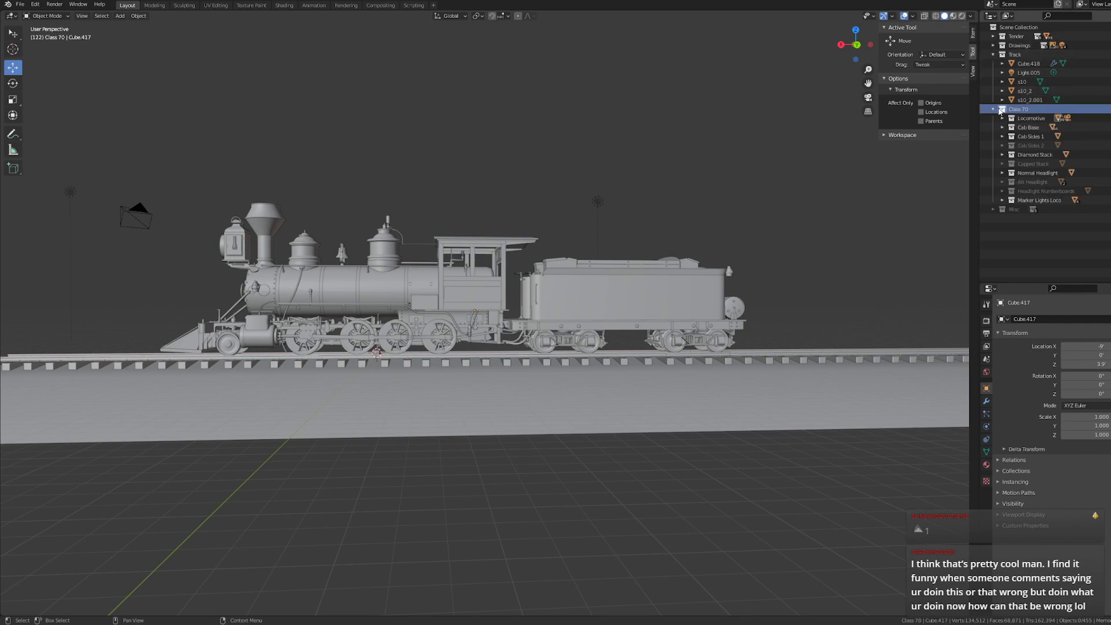
left_click(1030, 119)
left_click(1004, 118)
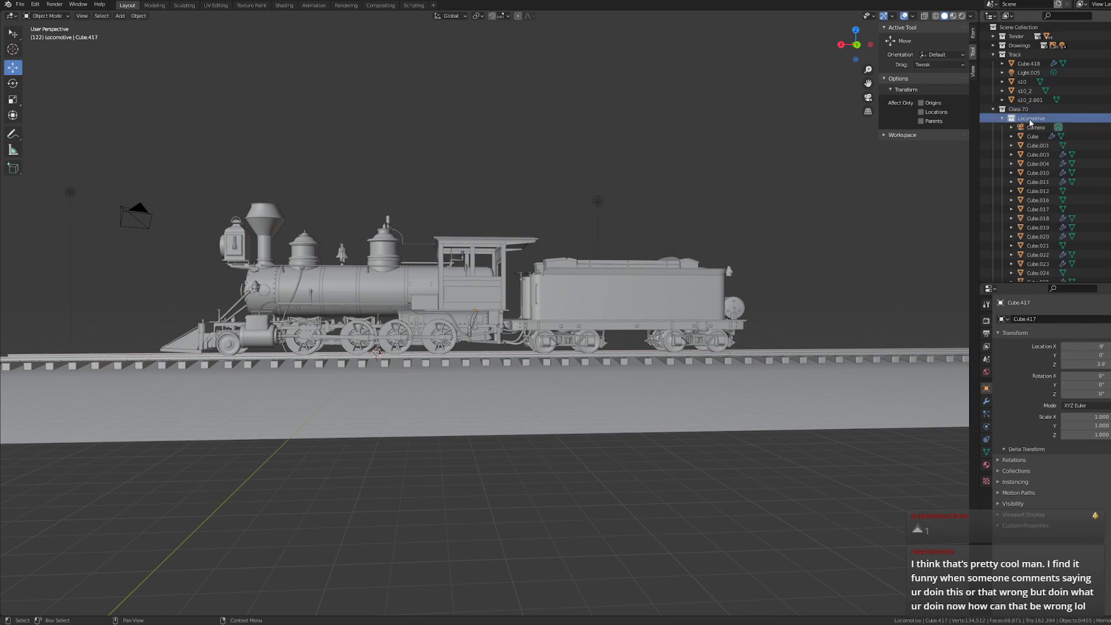
- Select every object in the Locomotive collection, from Camera through Sphere.031, to see which parts it holds
left_click(1035, 128)
scroll(1053, 164, "down", 15)
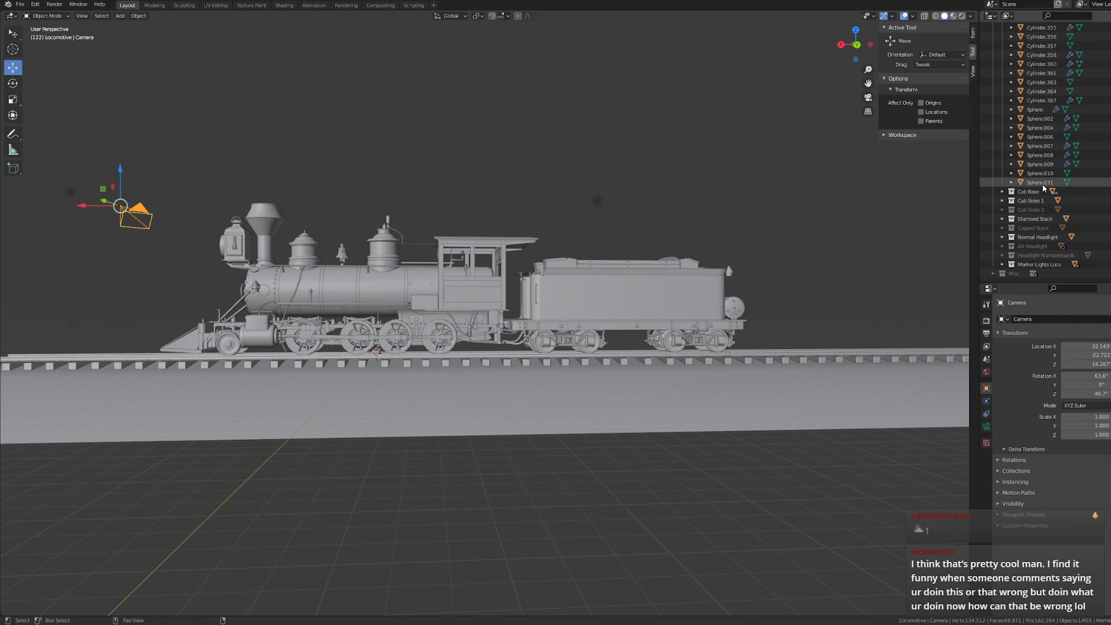
left_click(1041, 183, "shift")
scroll(1076, 145, "up", 10)
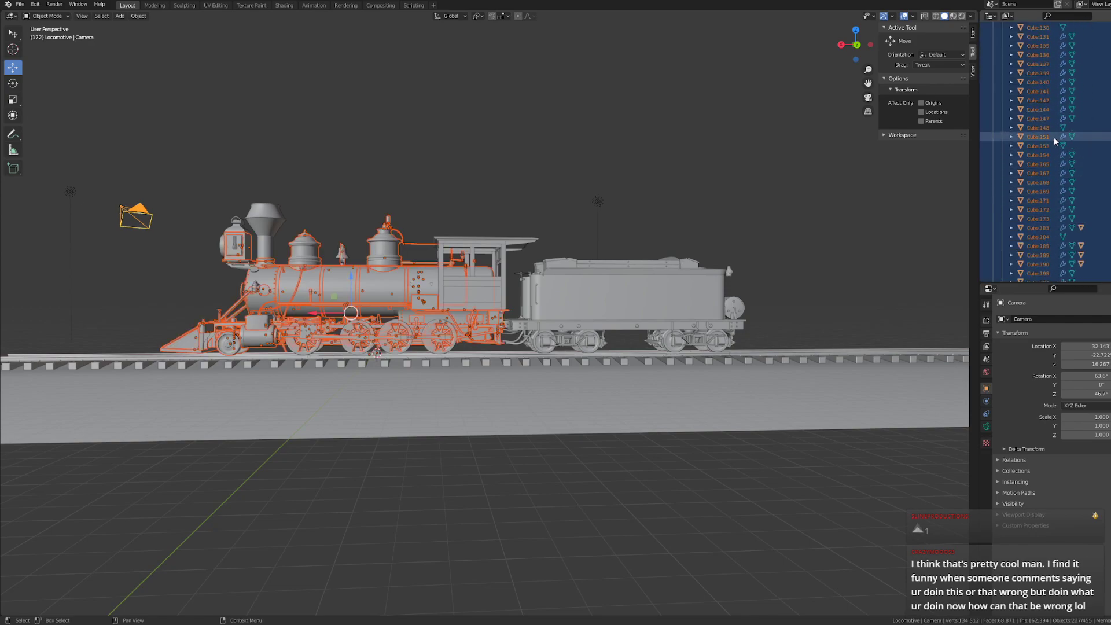
scroll(1053, 137, "up", 6)
- Collapse the Locomotive and Class 70 collections and clear the selection
left_click(1003, 118)
left_click(993, 109)
scroll(543, 143, "down", 4)
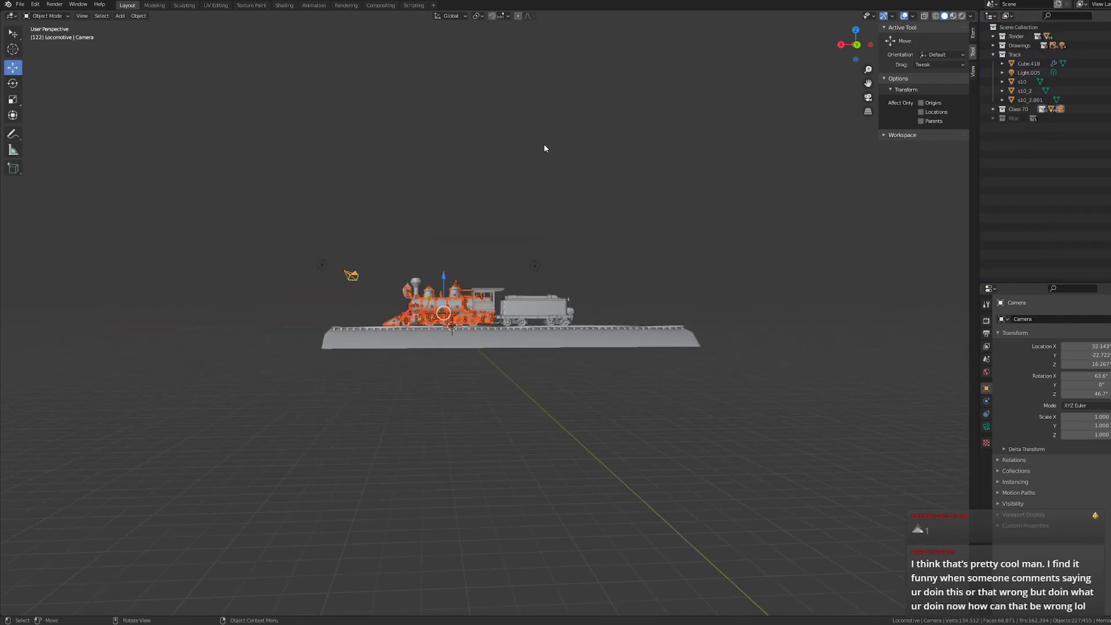
left_click(444, 240)
scroll(306, 176, "up", 5)
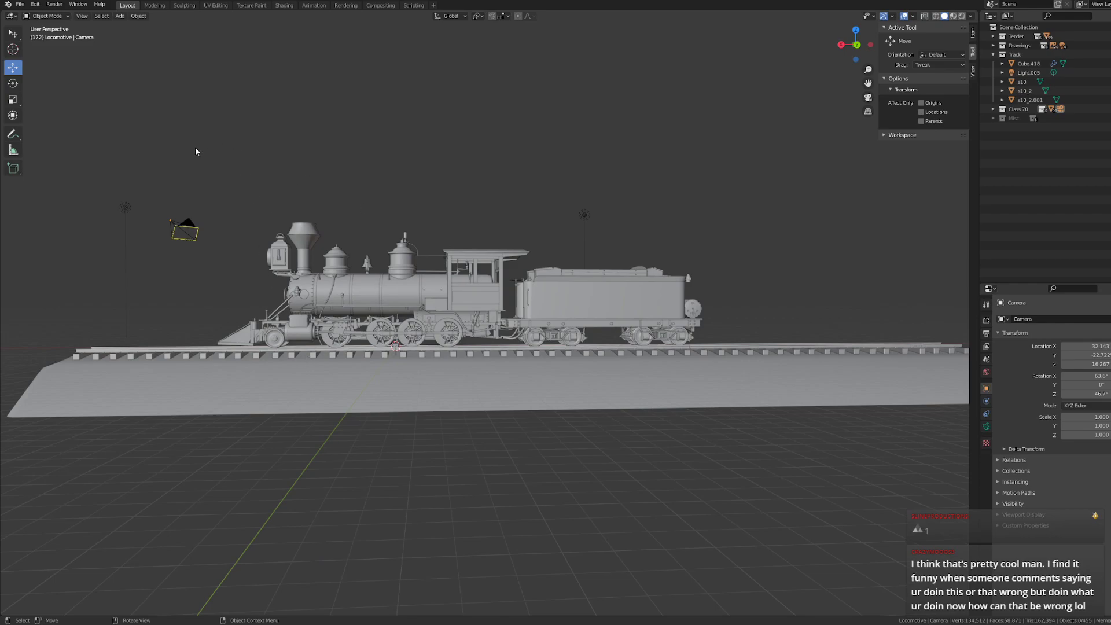
- Select the smokestack to check that it is a separate part, view the locomotive from a front angle and clear the selection
key("ctrl+1")
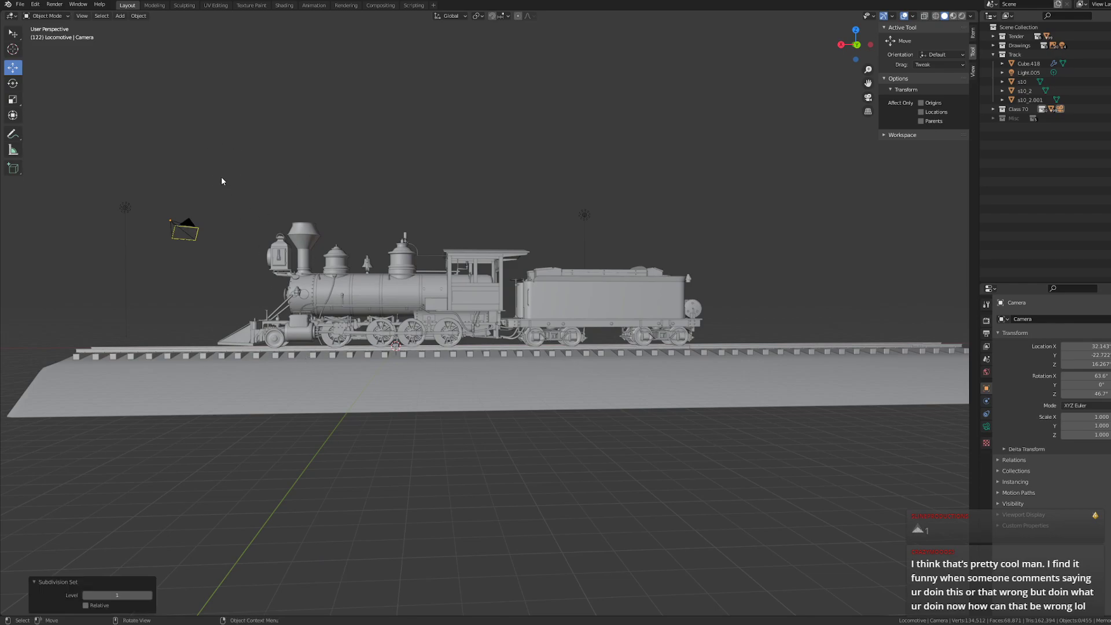
key("w")
left_click(370, 307)
left_click(307, 261)
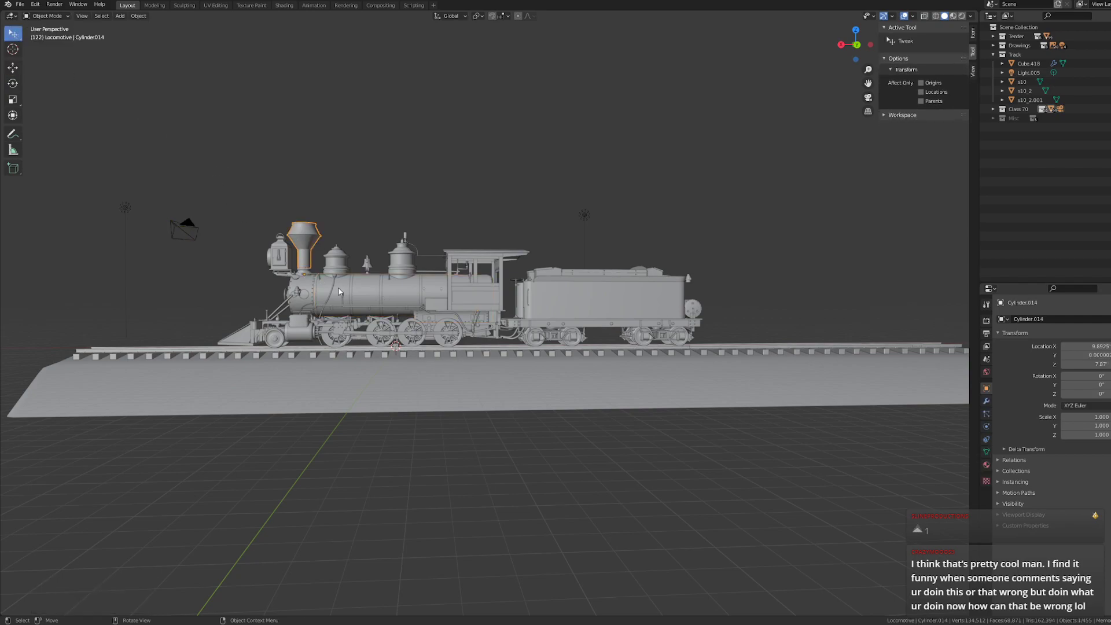
middle_click_drag(472, 283, 542, 300)
left_click(368, 151)
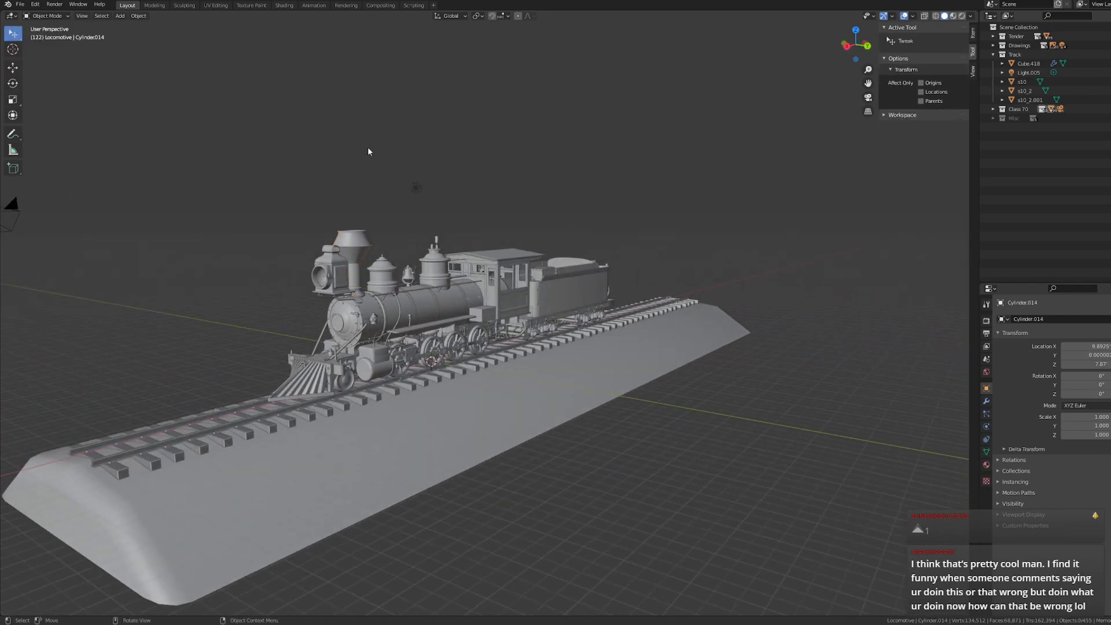
- Try moving one locomotive part away from the model and undo the move
left_click(10, 69)
left_click_drag(441, 324, 317, 265)
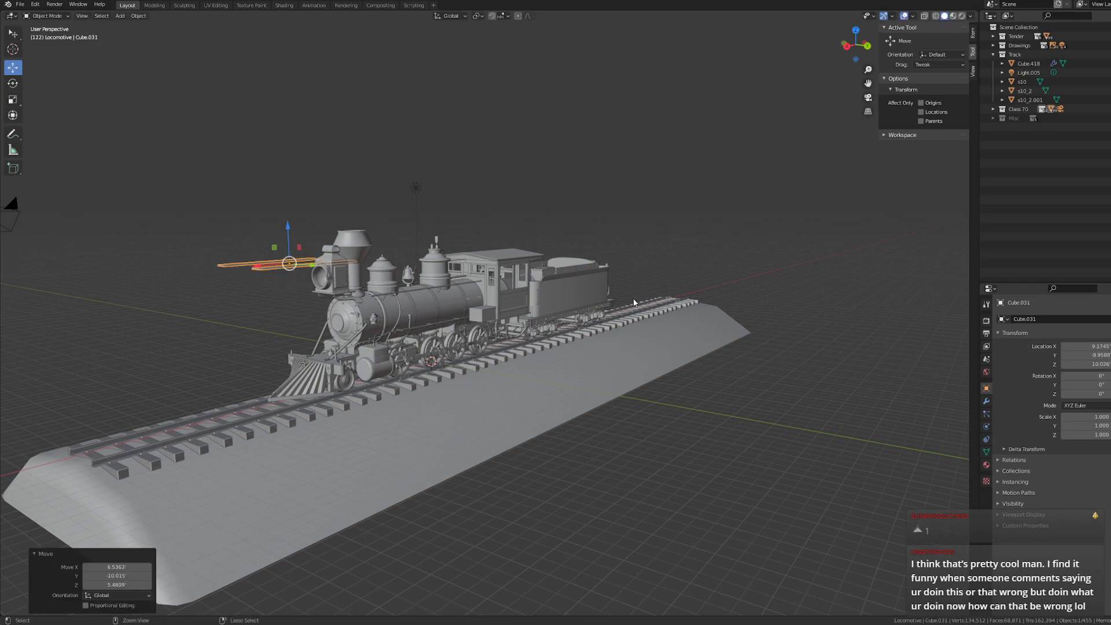
key("ctrl+z")
- Examine the Class 70 locomotive from the front, and the cab, wheels and tender coupling up close from the side
middle_click_drag(680, 301, 695, 304)
middle_click_drag(709, 217, 657, 225)
left_click(581, 281)
middle_click_drag(674, 338, 751, 333)
scroll(751, 330, "down", 2)
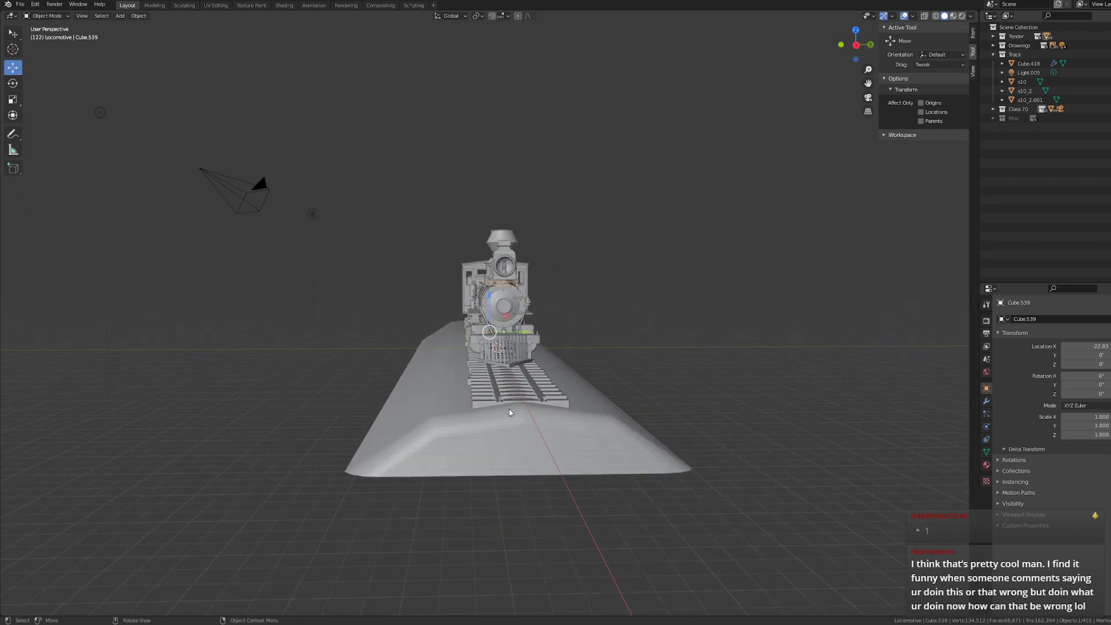
scroll(380, 295, "up", 1)
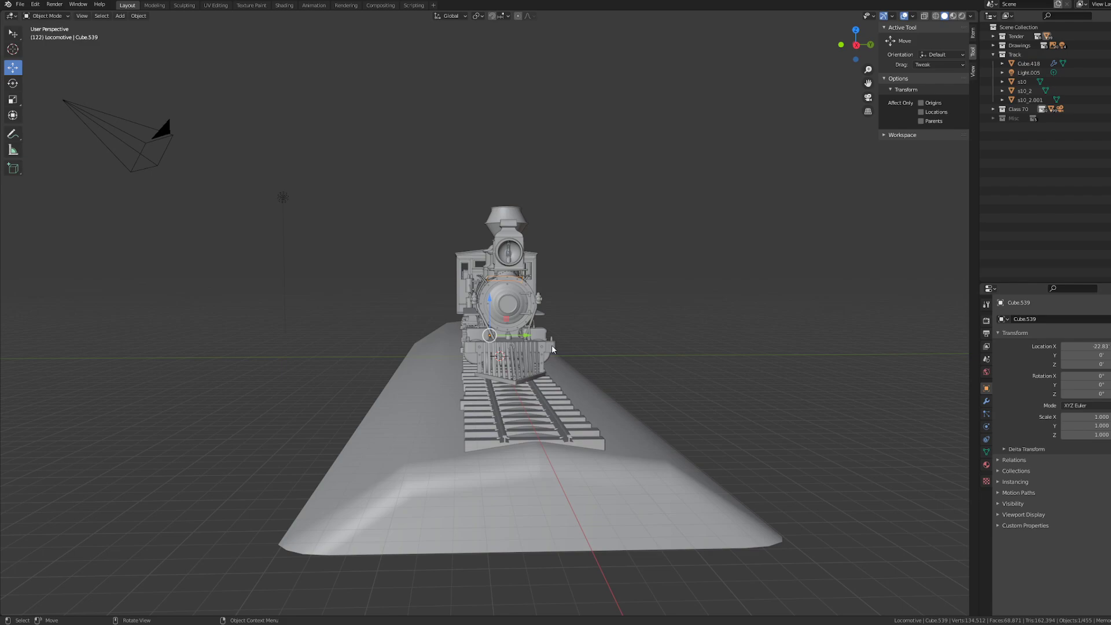
middle_click_drag(760, 295, 641, 338)
scroll(621, 300, "up", 5)
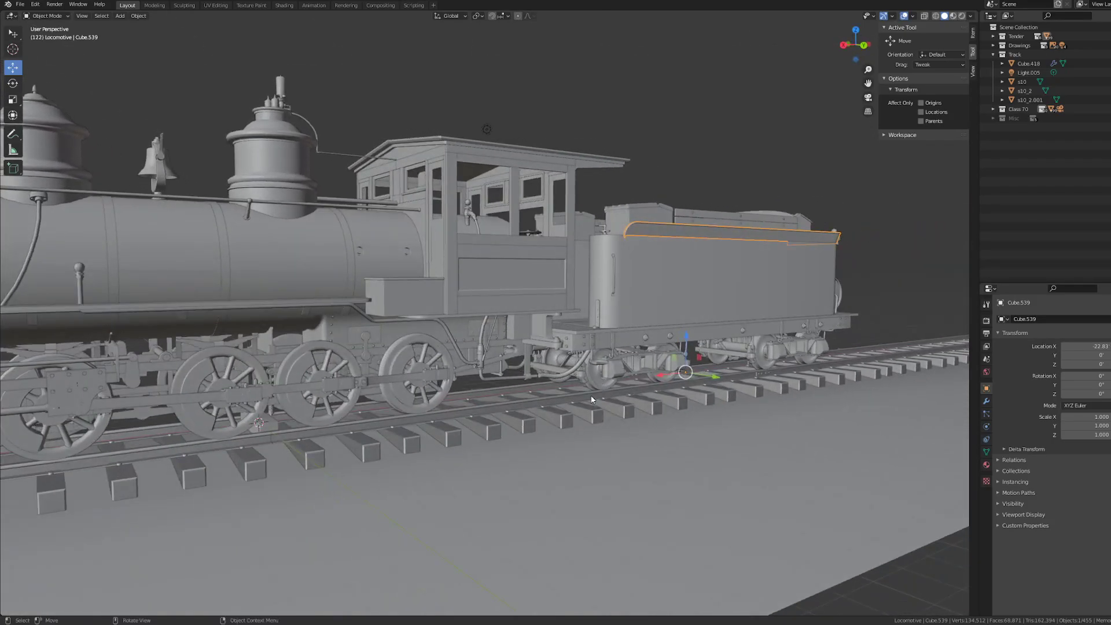
scroll(583, 410, "up", 5)
middle_click_drag(582, 412, 537, 418)
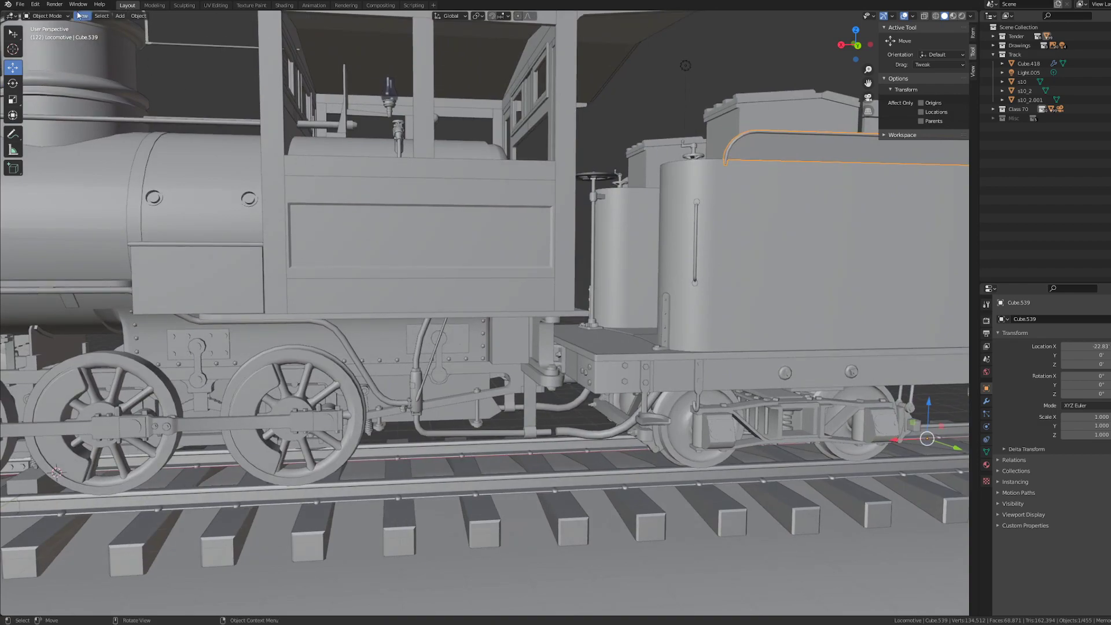
- Reopen the recent project Bell'sGap0-6-0.blend, discarding the changes to the Class 70 file
left_click(20, 5)
mouse_move(81, 33)
left_click(150, 82)
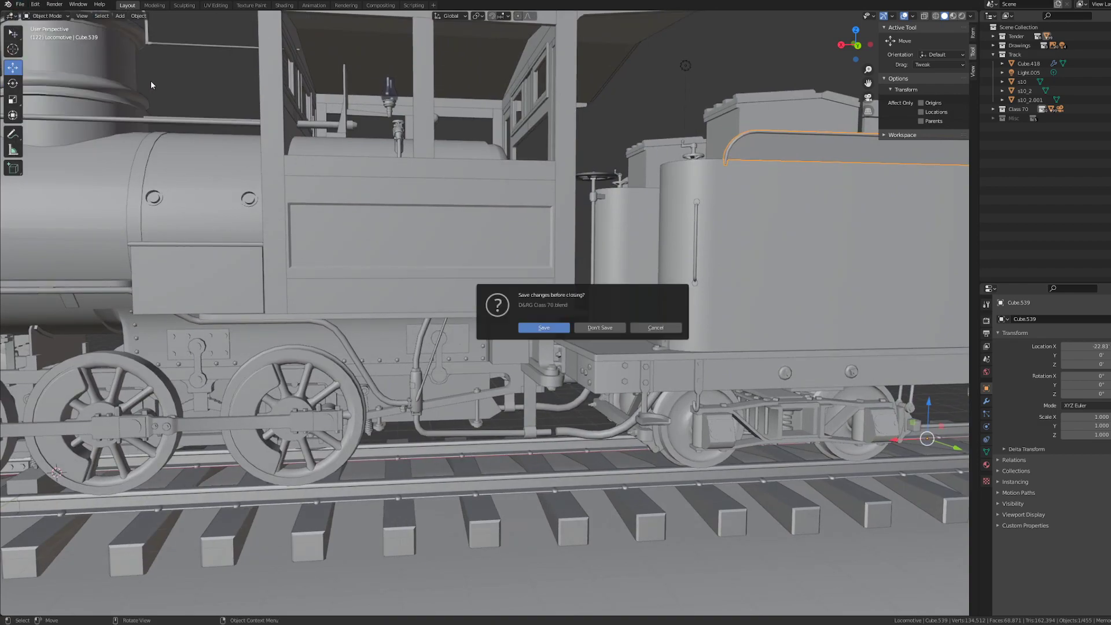
left_click(606, 325)
middle_click_drag(598, 410, 524, 385)
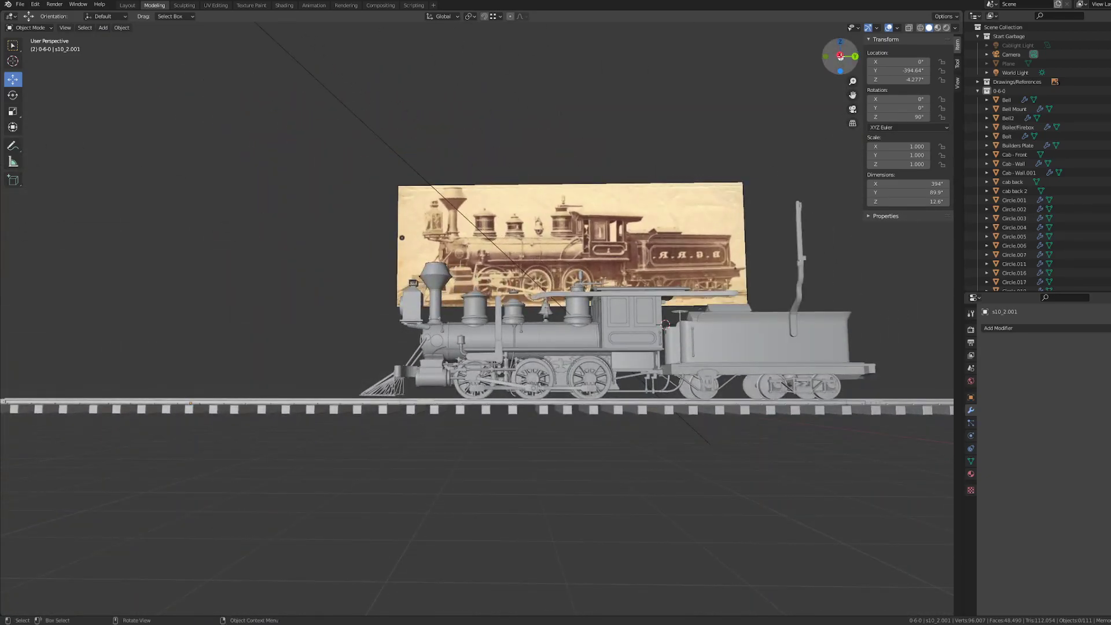
- Switch to the right orthographic view and examine the Bells Gap Railroad No. 1 reference drawing with its end elevations
left_click(841, 57)
left_click(840, 56)
scroll(575, 382, "up", 5)
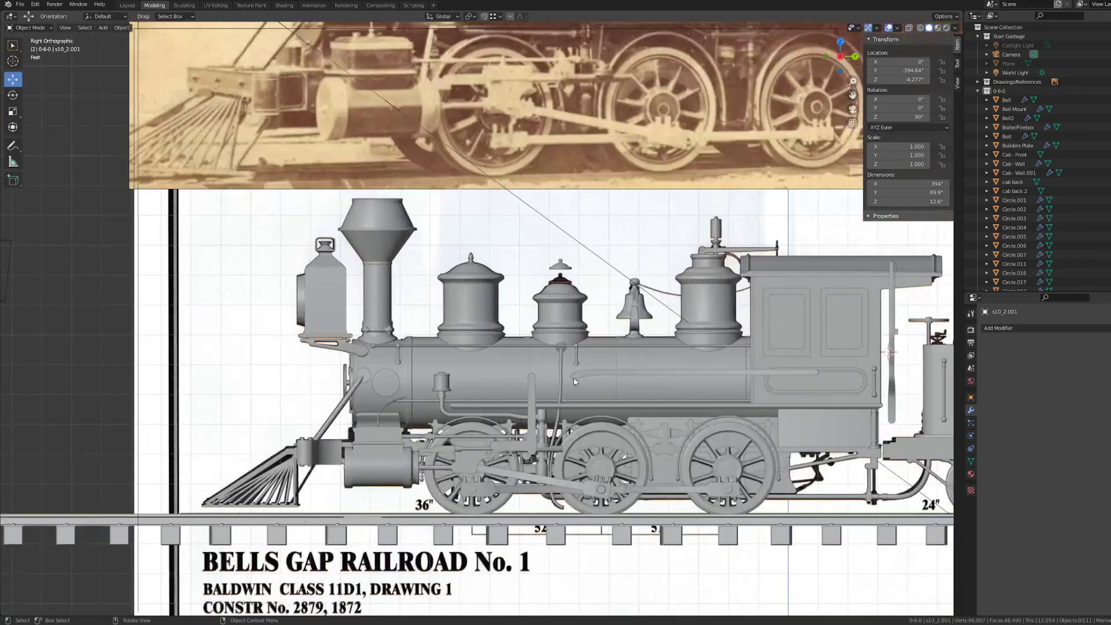
middle_click_drag(677, 508, 534, 434, "shift")
scroll(535, 435, "down", 2)
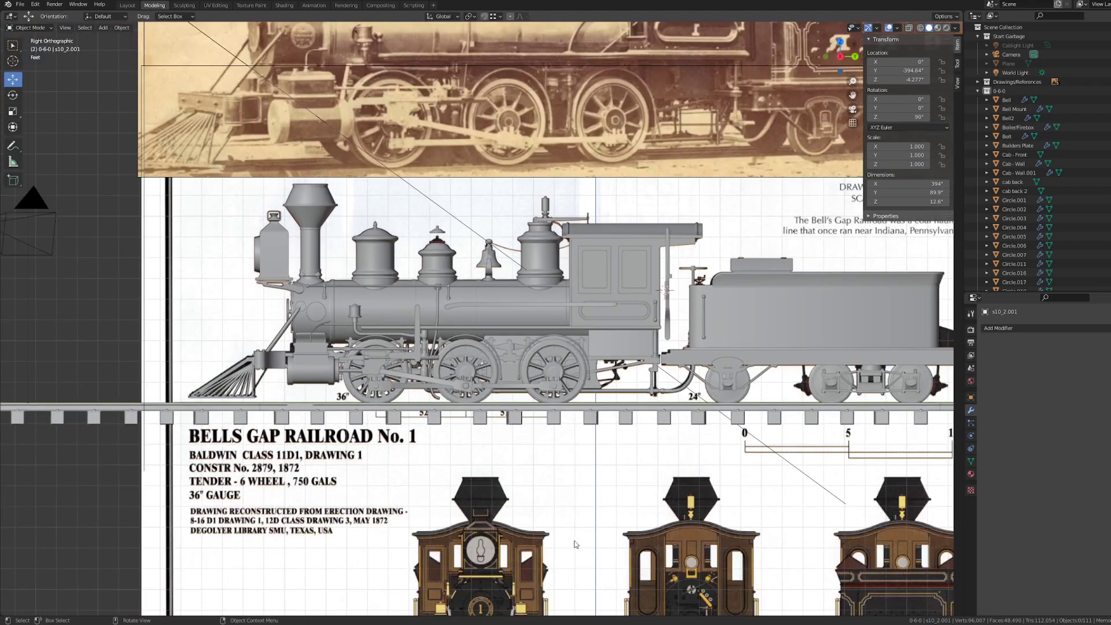
middle_click_drag(584, 530, 424, 350, "shift")
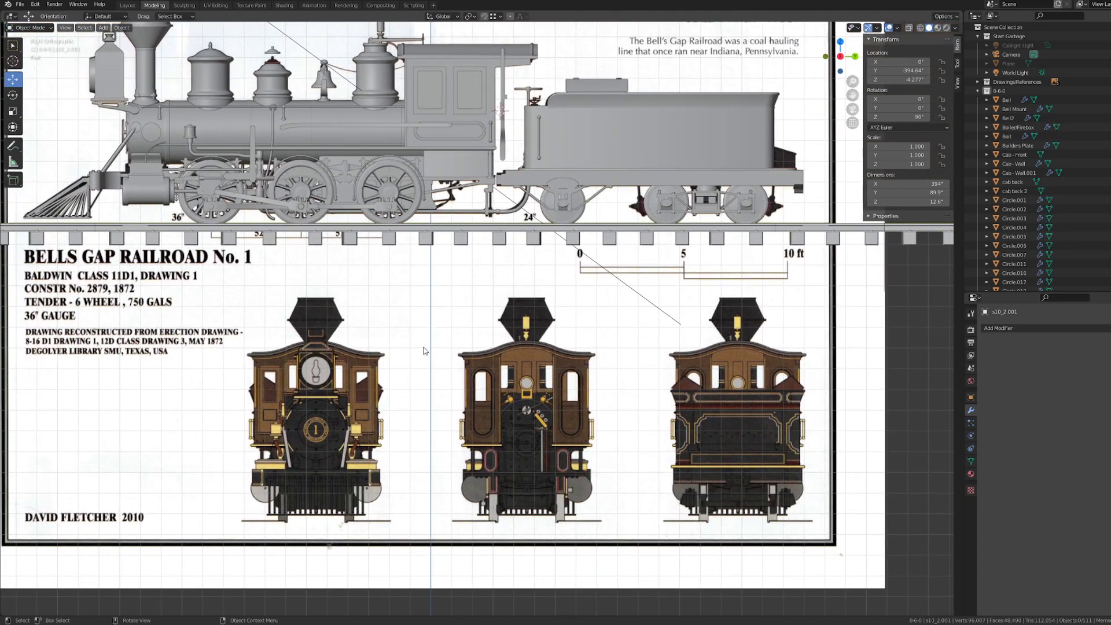
scroll(435, 214, "up", 3)
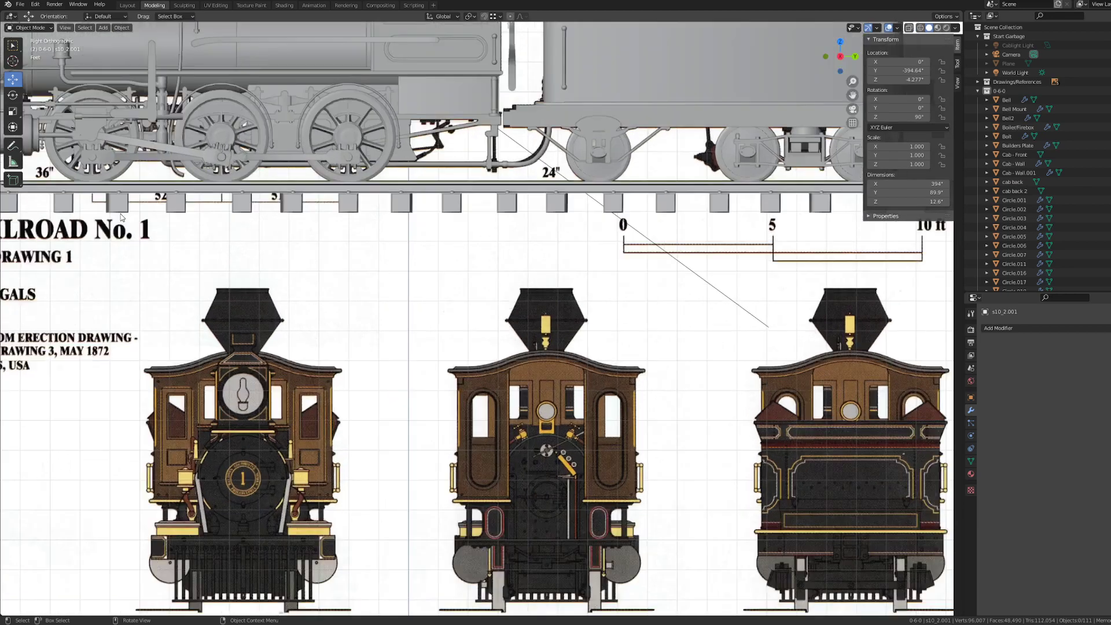
mouse_move(291, 206)
middle_mouse_down("shift")
mouse_move(518, 357)
mouse_move(588, 513)
middle_mouse_up("shift")
- Alternate between wireframe and solid shading in side view to compare the locomotive with the coloured reference drawing
key("z")
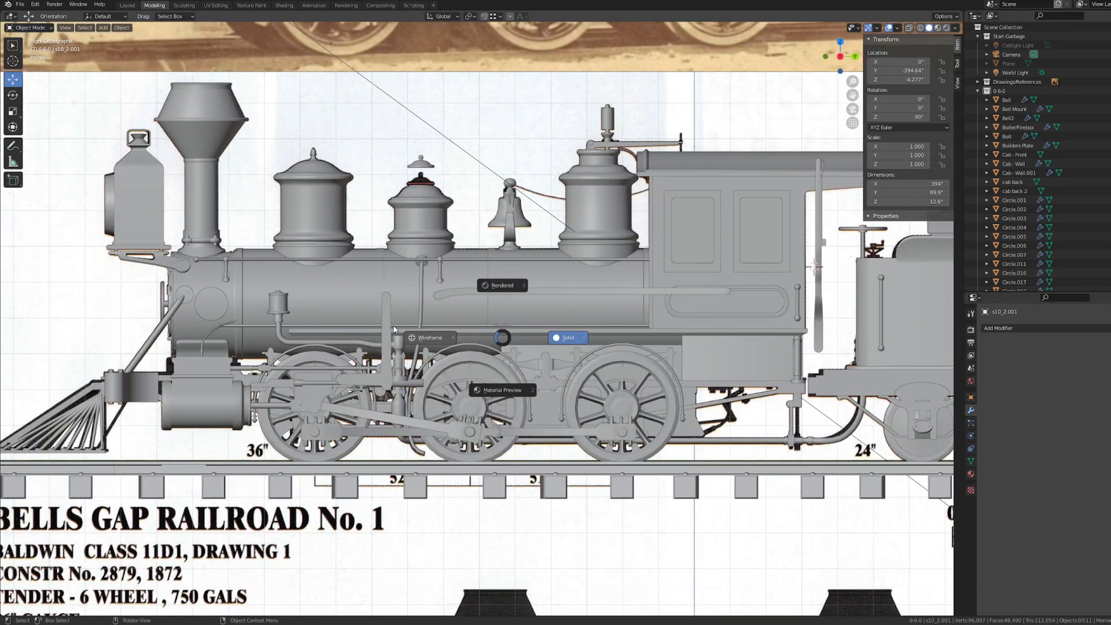
left_click(393, 330)
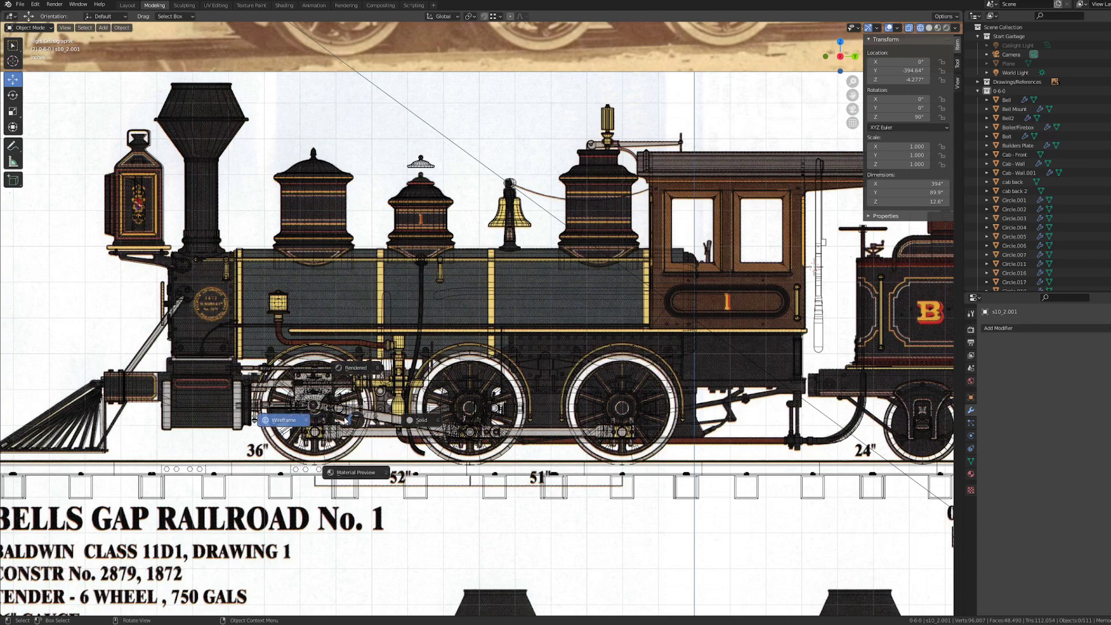
key("z")
left_click(449, 439)
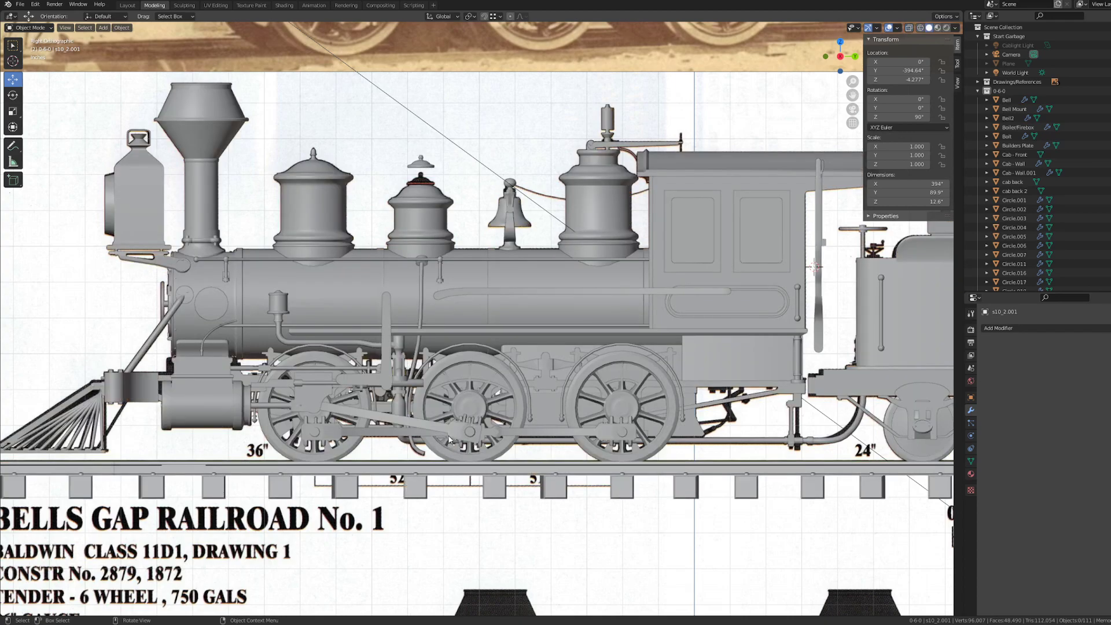
key("z")
left_click(327, 406)
key("z")
left_click(421, 414)
key("z")
left_click(333, 420)
key("z")
left_click(426, 415)
- View the locomotive's wireframe from a front perspective angle and return to solid shading
middle_click_drag(360, 449, 419, 460)
key("z")
left_click(347, 465)
scroll(363, 480, "down", 1)
key("z")
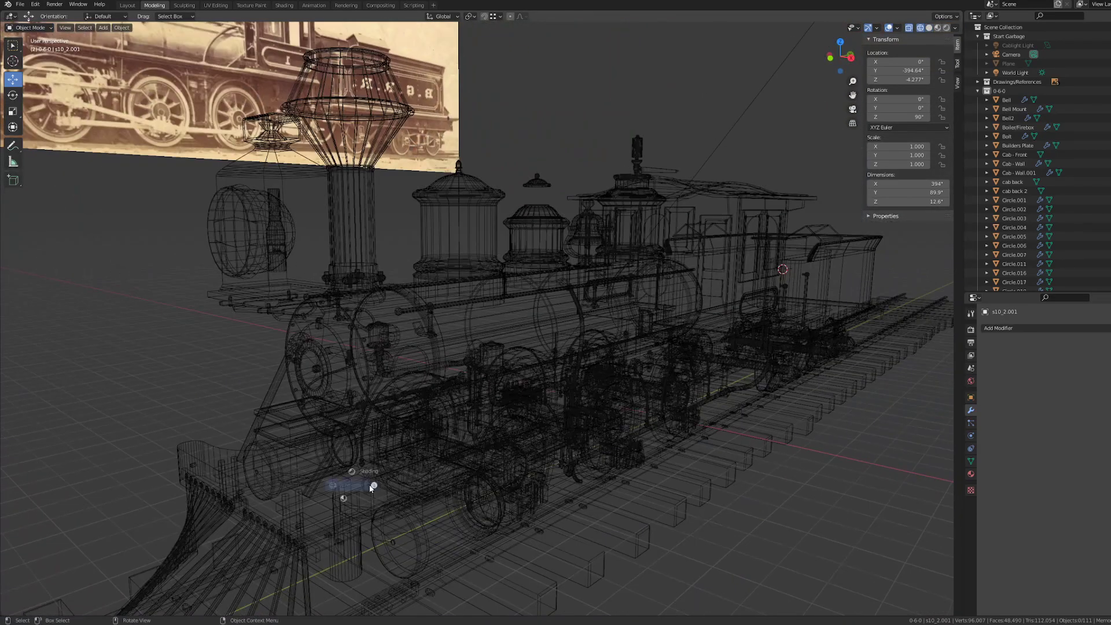
left_click(460, 482)
- Examine the locomotive's smokebox, boiler, domes and running gear up close and from a wider front angle
middle_click_drag(477, 493, 437, 492)
scroll(438, 492, "down", 4)
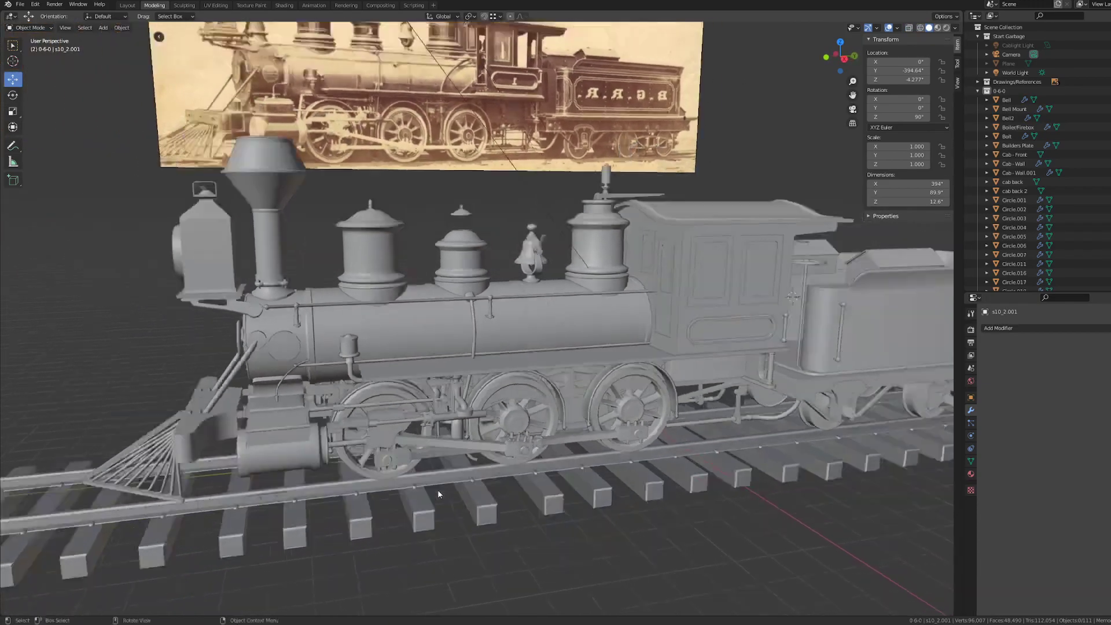
scroll(439, 285, "up", 6)
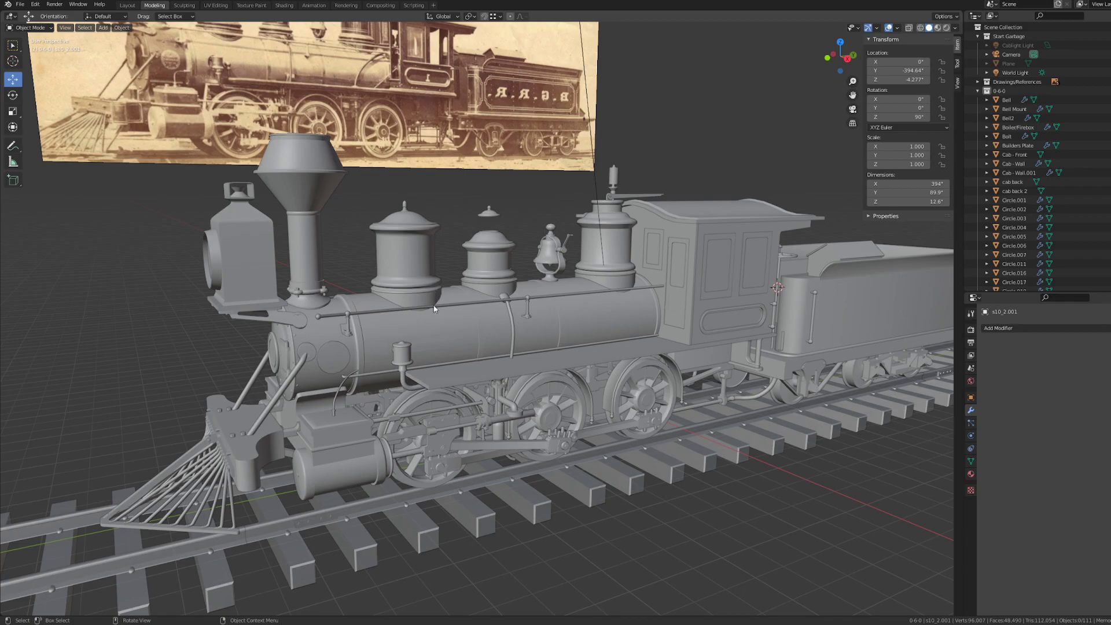
scroll(434, 308, "up", 3)
middle_click_drag(432, 319, 574, 382)
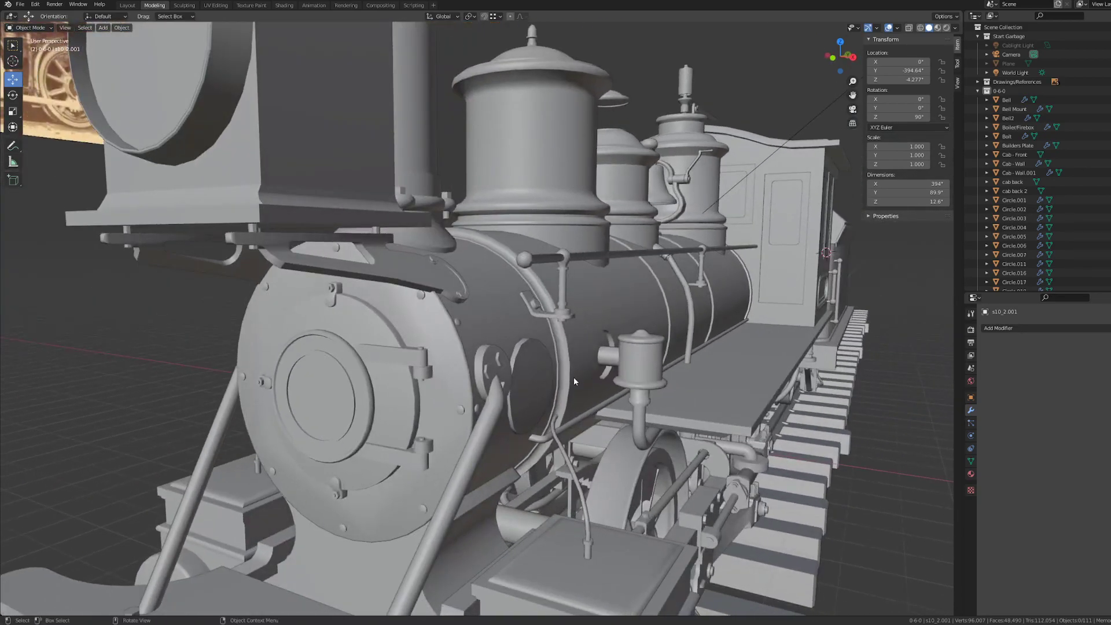
scroll(699, 398, "down", 3)
middle_click_drag(699, 399, 676, 394)
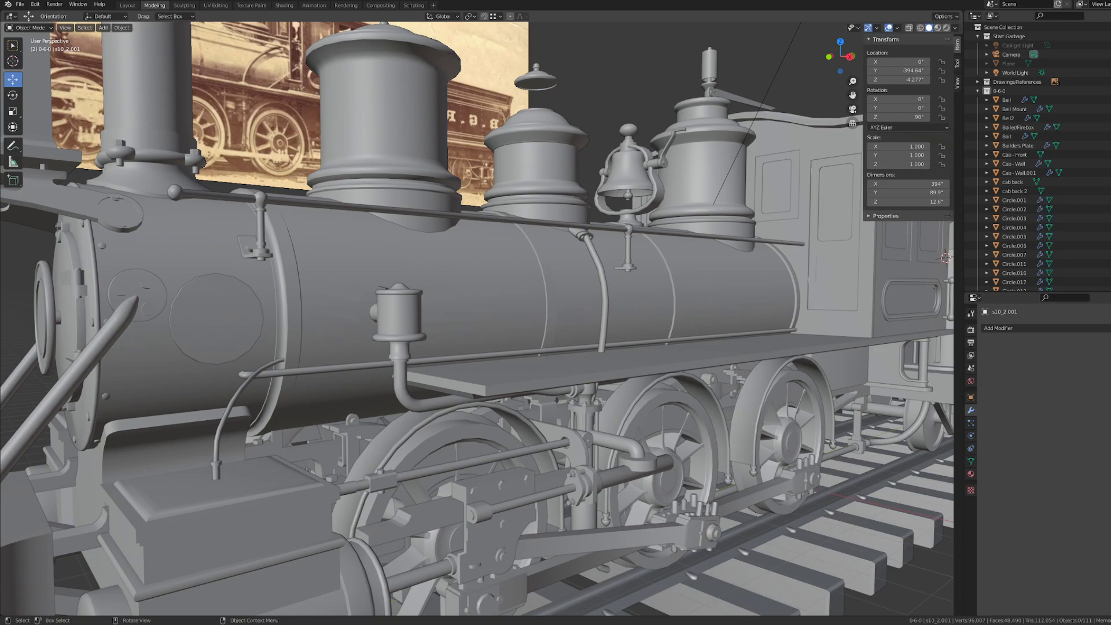
scroll(601, 405, "down", 5)
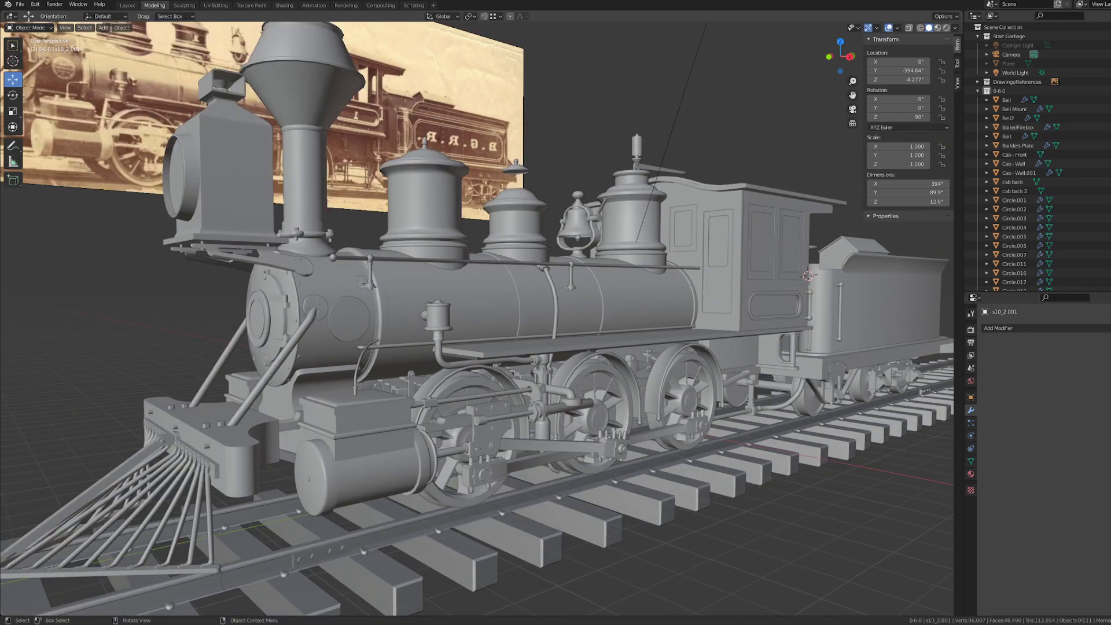
- Examine the whole locomotive and tender model from the front, side and rear against the reference photo
middle_click_drag(602, 405, 446, 426)
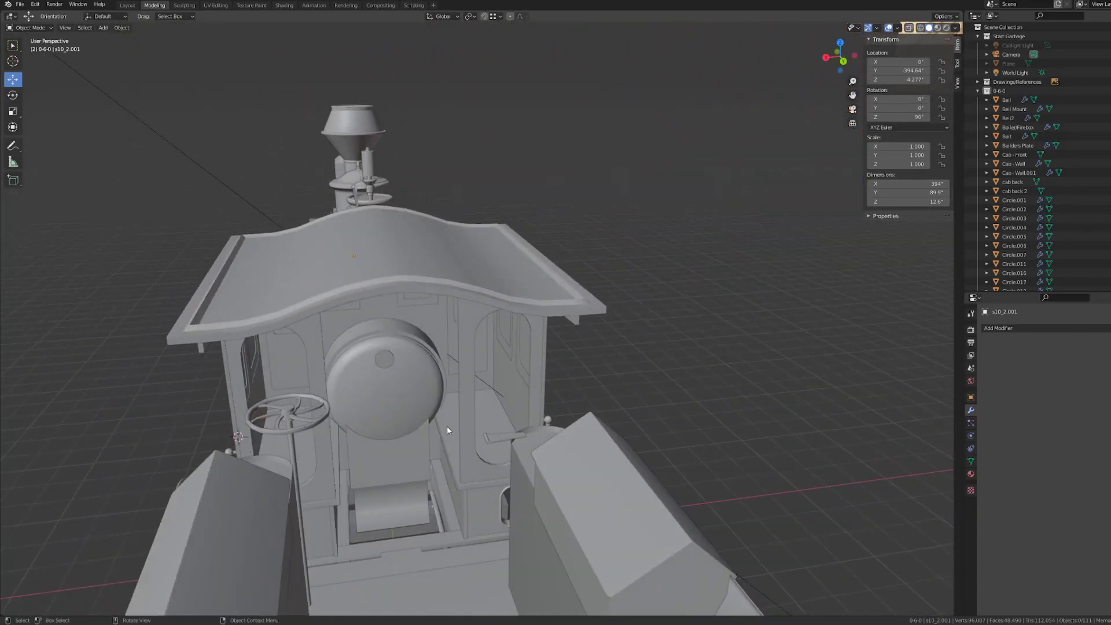
middle_click_drag(338, 446, 460, 428)
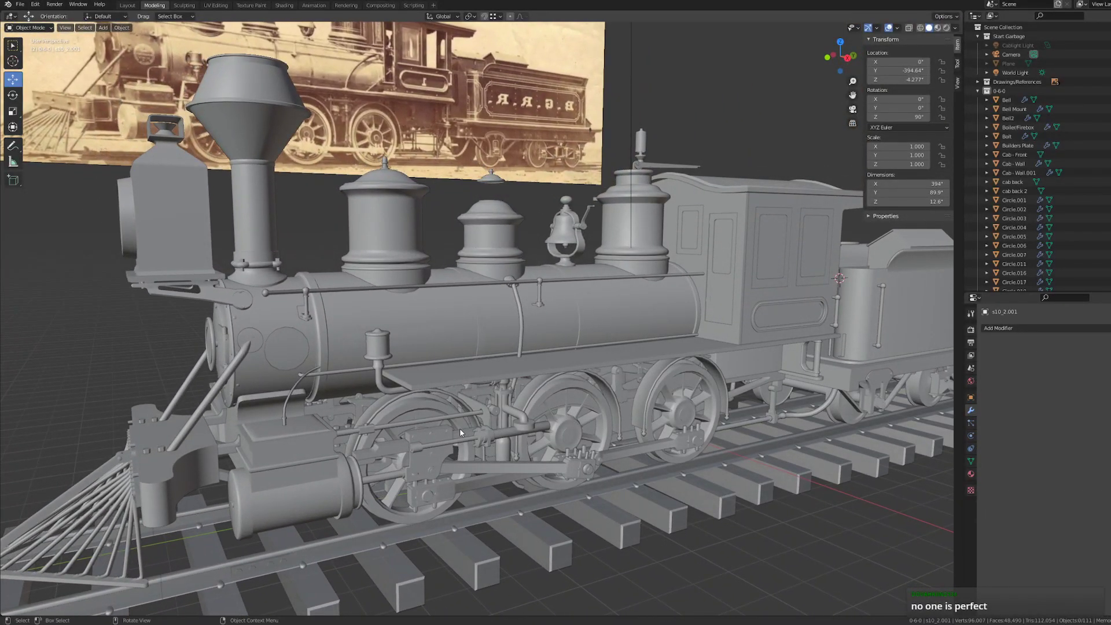
middle_click_drag(624, 408, 486, 289)
scroll(490, 287, "up", 5)
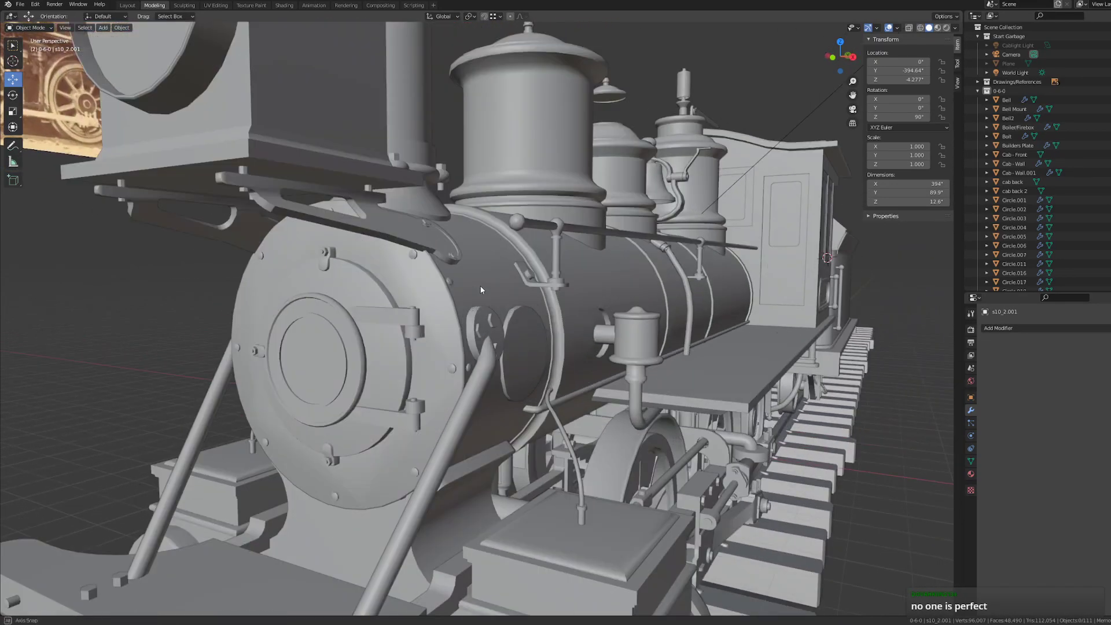
middle_click_drag(690, 291, 665, 307)
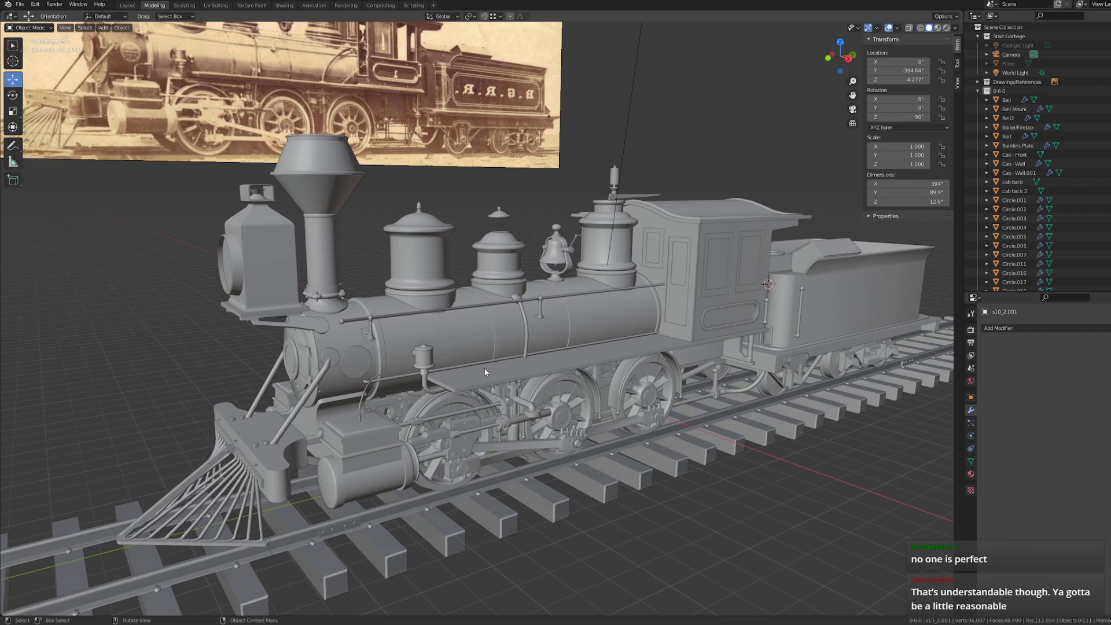
middle_click_drag(485, 372, 620, 392)
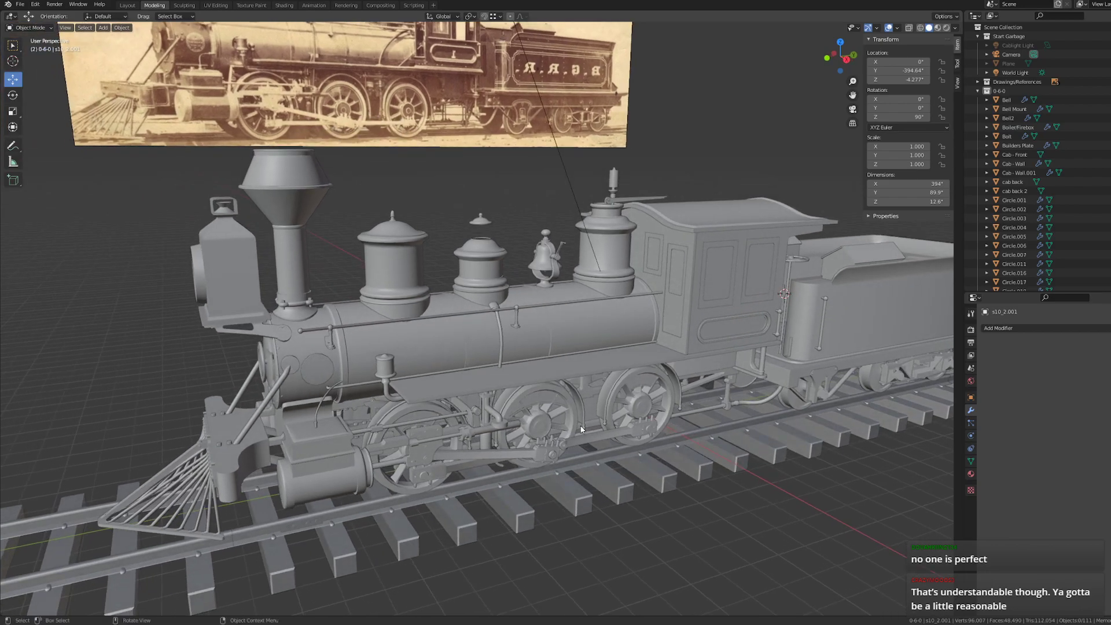
middle_click_drag(581, 430, 579, 425)
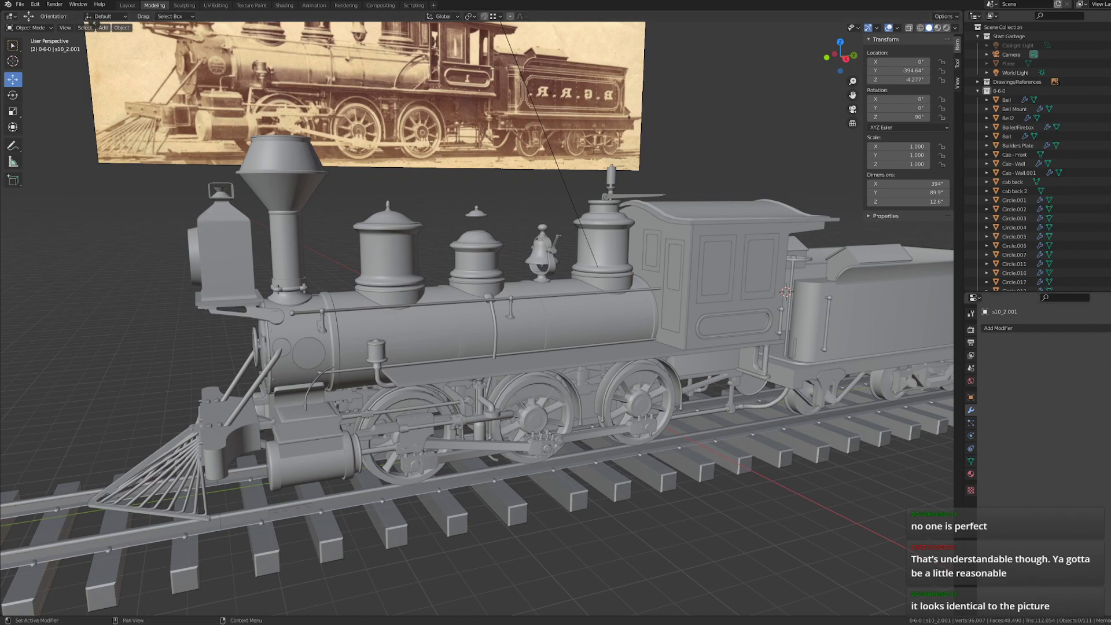
middle_click_drag(648, 373, 650, 348)
scroll(632, 371, "down", 2)
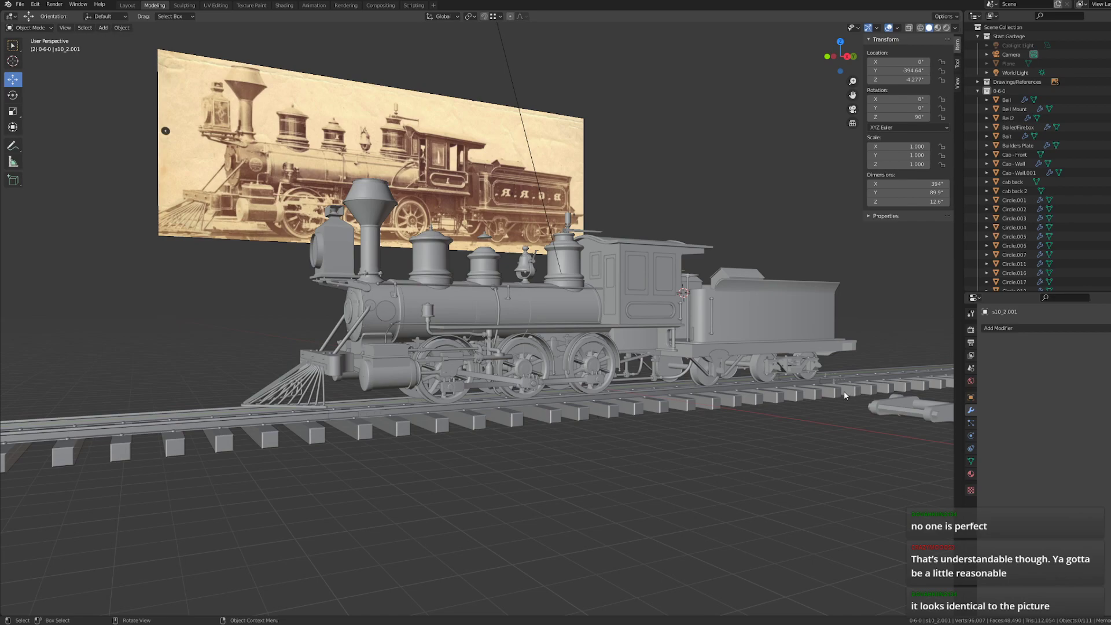
middle_click_drag(844, 391, 703, 372)
scroll(701, 374, "up", 6)
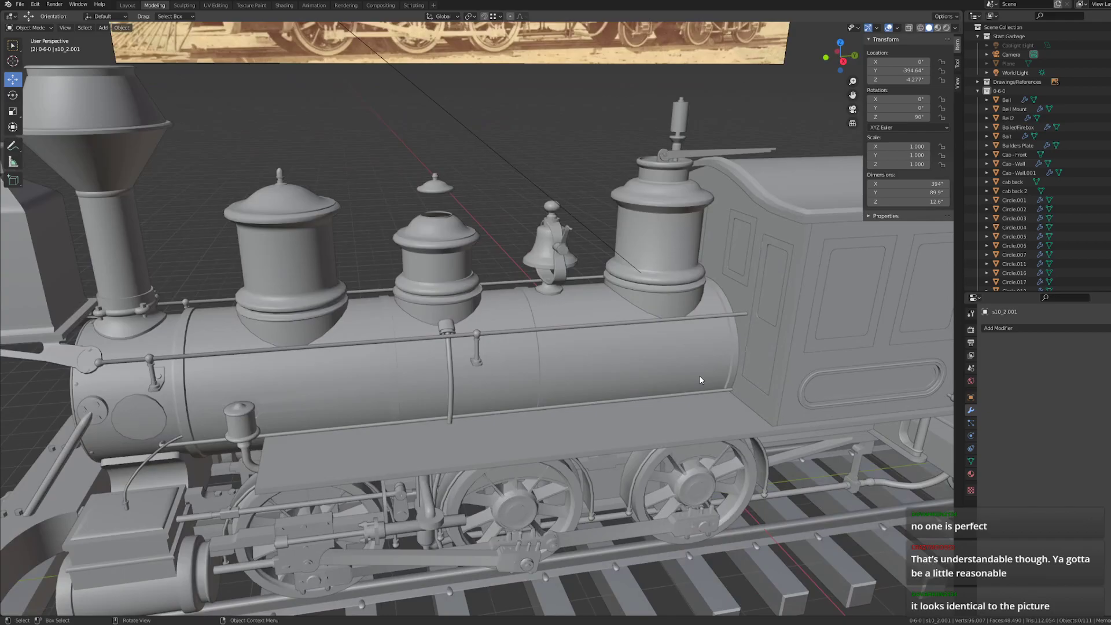
scroll(701, 380, "down", 3)
middle_click_drag(731, 419, 690, 418)
middle_click_drag(664, 411, 791, 390)
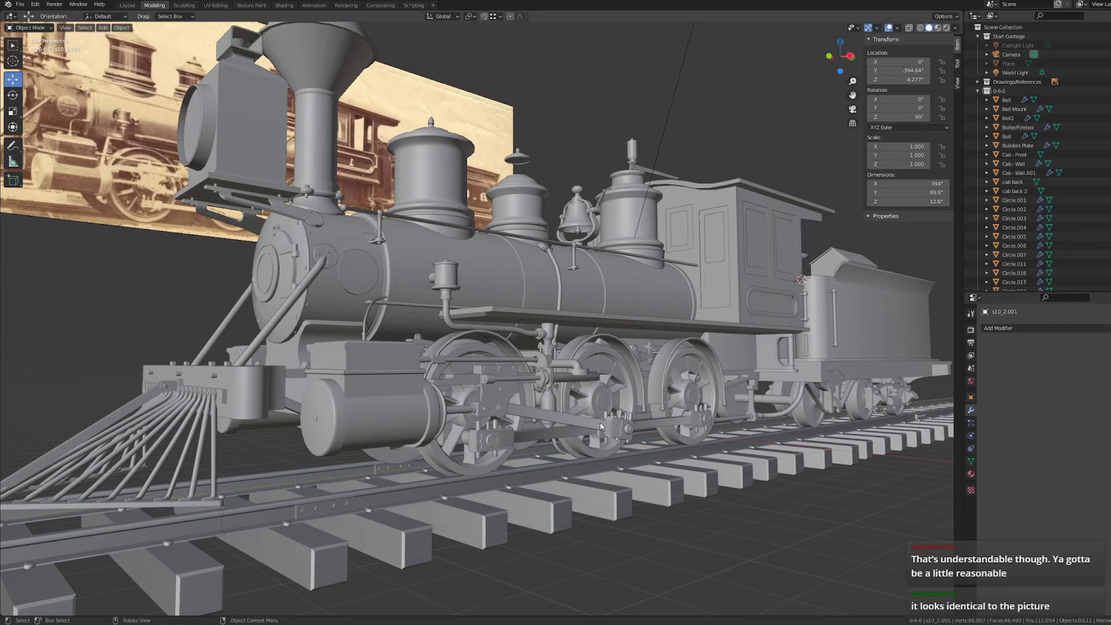
middle_click_drag(598, 417, 622, 425)
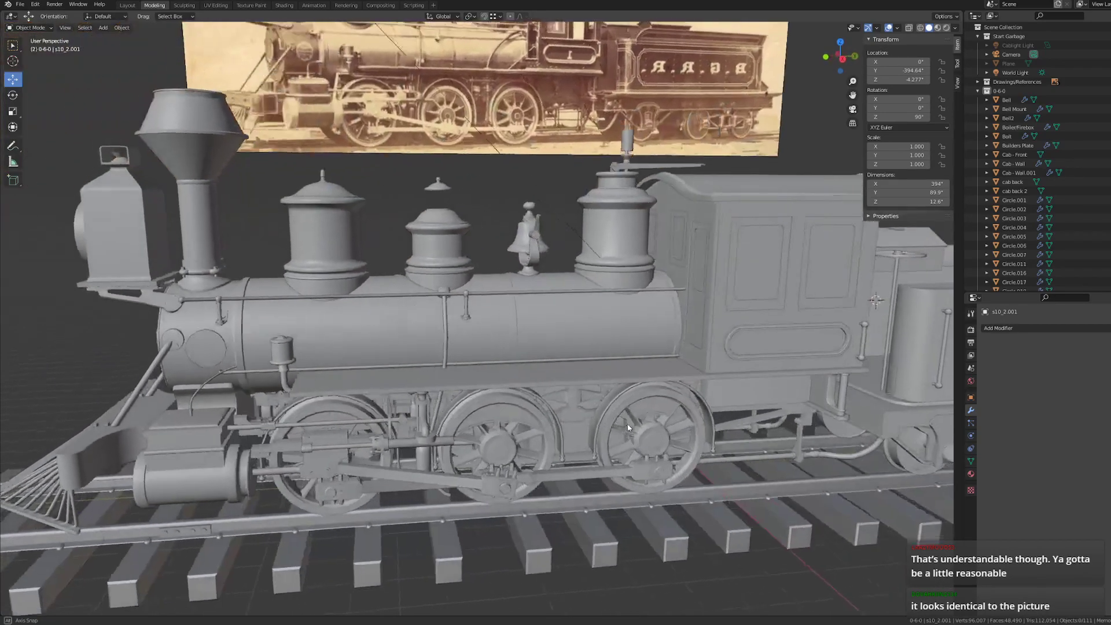
- Examine the boiler, domes, bell, cab and running gear of the locomotive up close
scroll(617, 429, "up", 3)
scroll(458, 368, "up", 4)
middle_click_drag(458, 368, 486, 366)
scroll(486, 366, "down", 3)
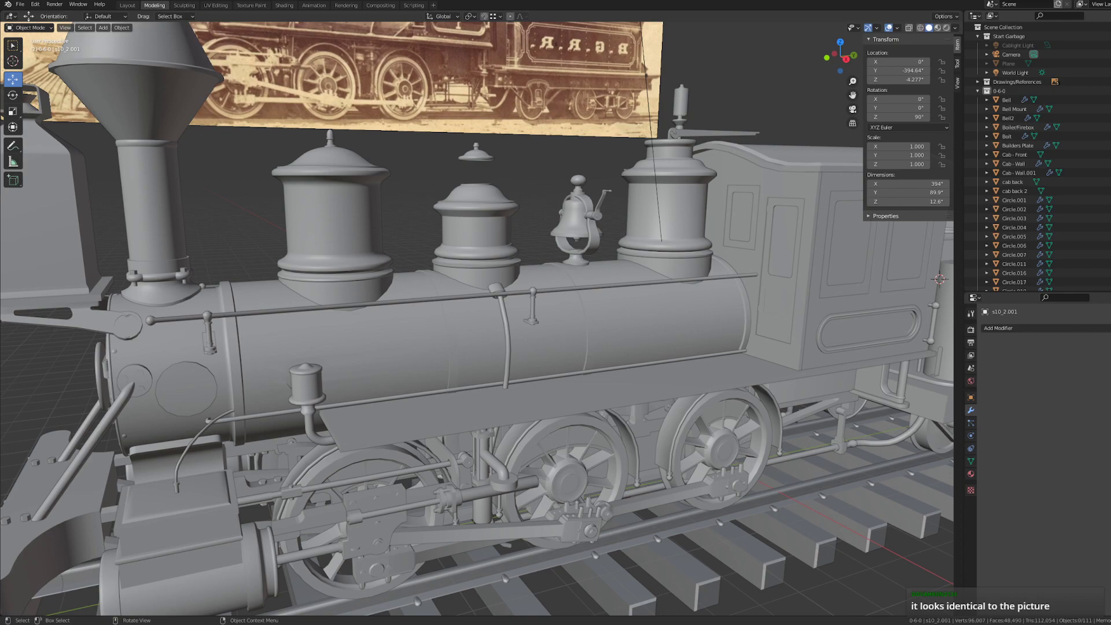
middle_click_drag(498, 359, 491, 318)
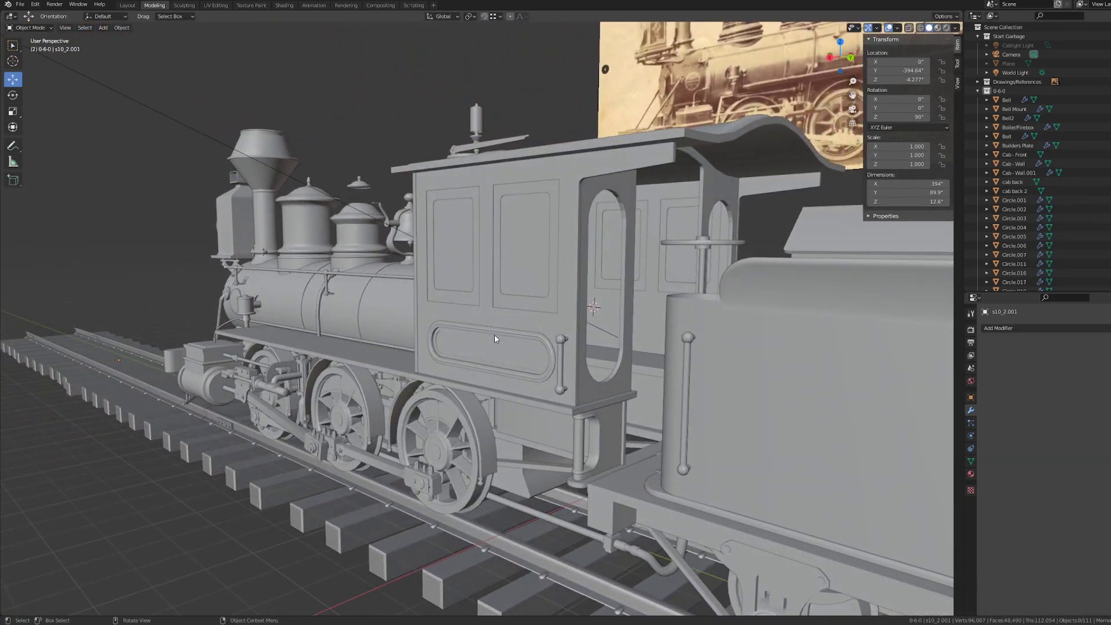
middle_click_drag(494, 336, 509, 370)
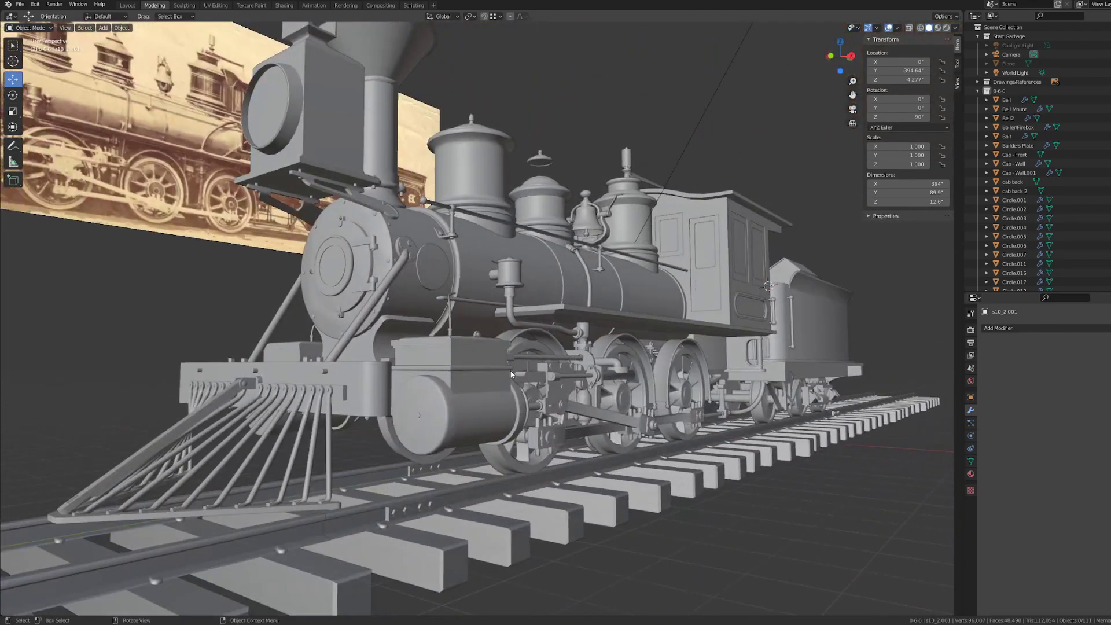
scroll(516, 407, "up", 4)
scroll(517, 410, "up", 4)
middle_click_drag(376, 434, 399, 487)
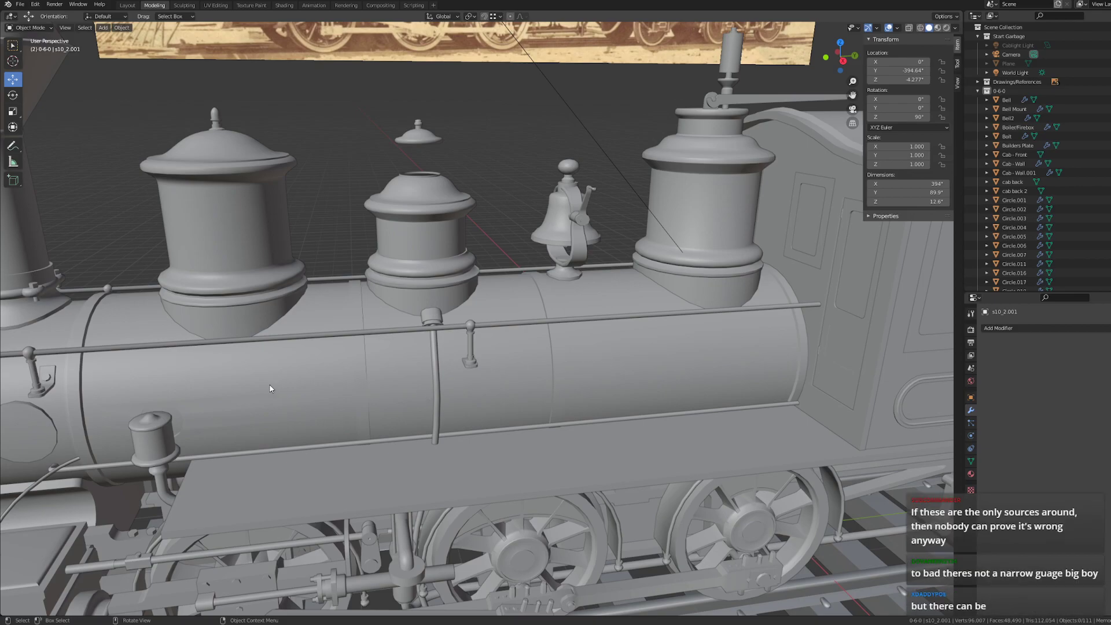
middle_click_drag(270, 388, 279, 363)
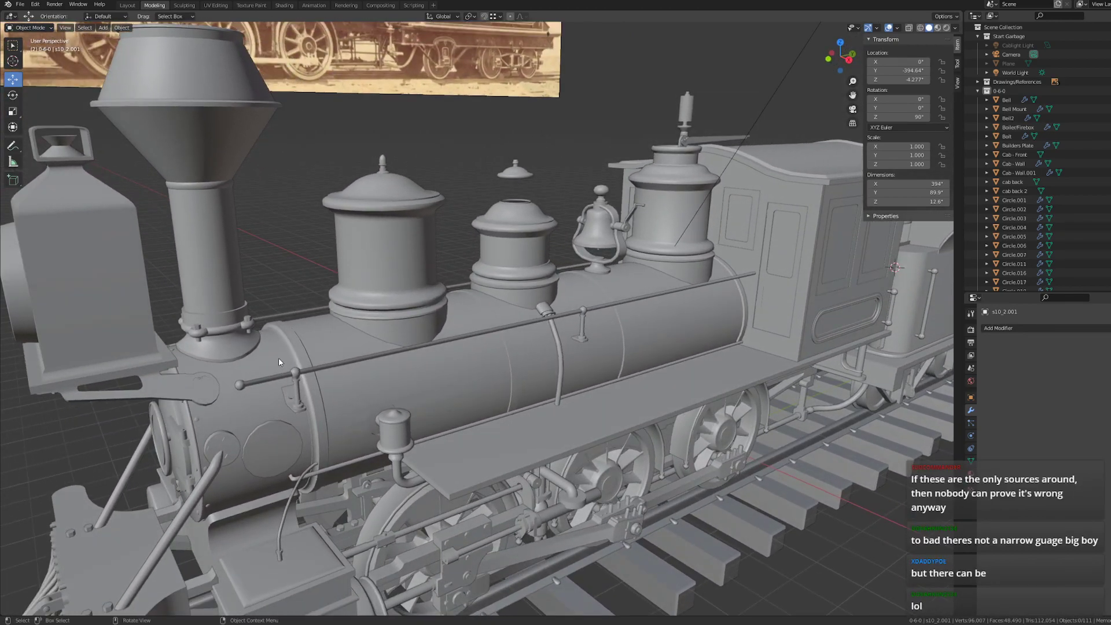
middle_click_drag(370, 381, 428, 347)
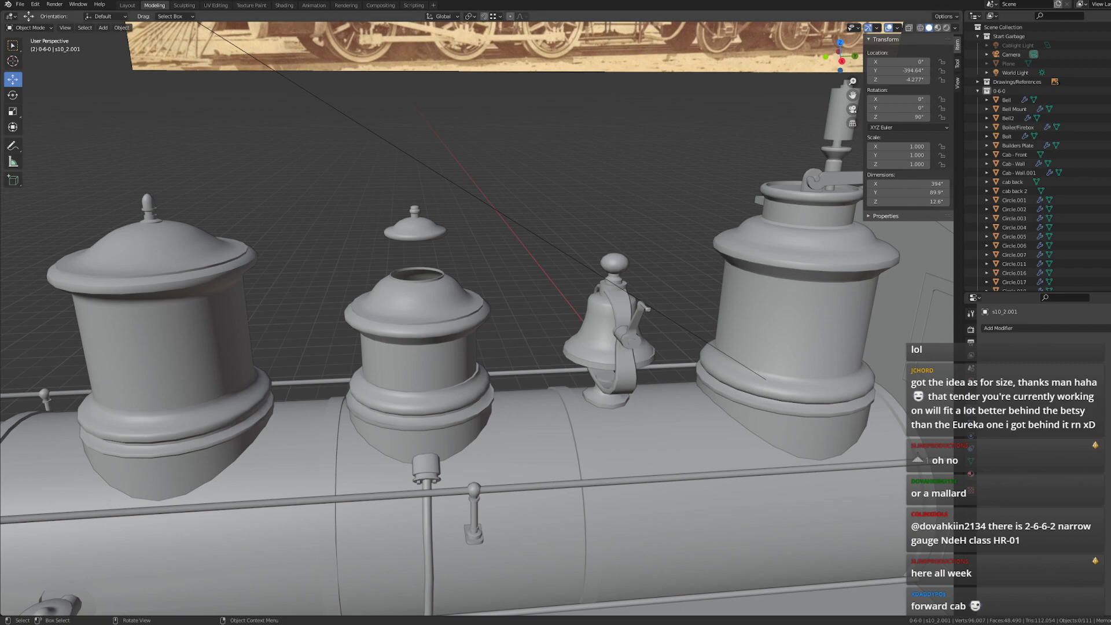
middle_click_drag(585, 264, 637, 288)
scroll(538, 262, "down", 6)
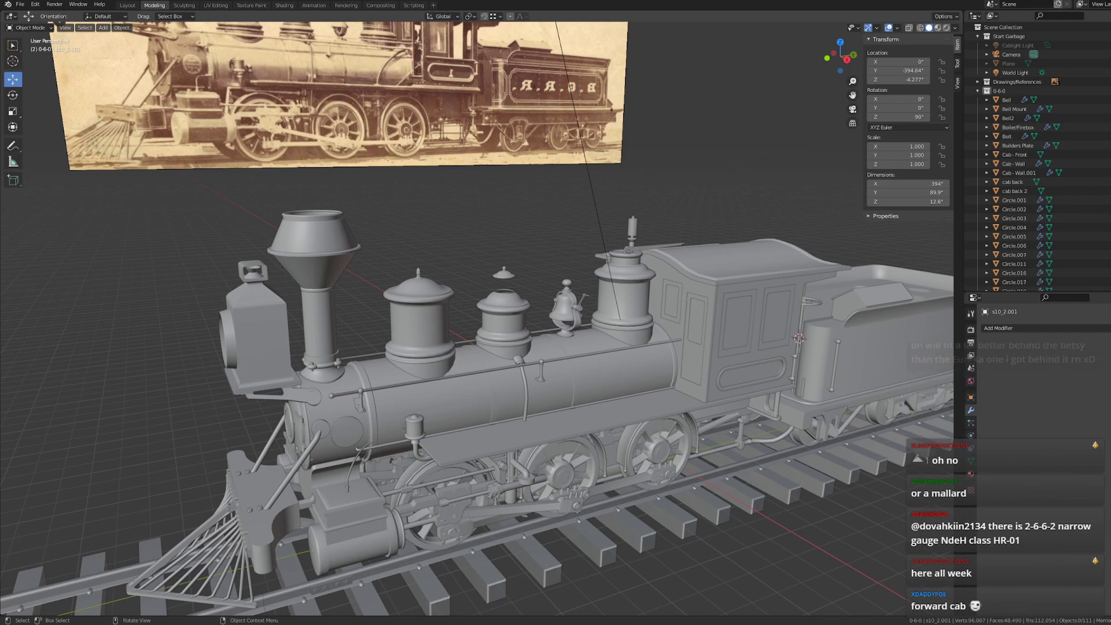
- Inspect the locomotive's underside between the driving wheels, around the axle and inner frame
mouse_move(465, 340)
middle_mouse_down()
mouse_move(429, 327)
mouse_move(472, 340)
mouse_move(477, 316)
mouse_move(487, 367)
mouse_move(484, 342)
middle_mouse_up()
scroll(428, 327, "up", 5)
scroll(429, 327, "down", 5)
scroll(478, 324, "up", 4)
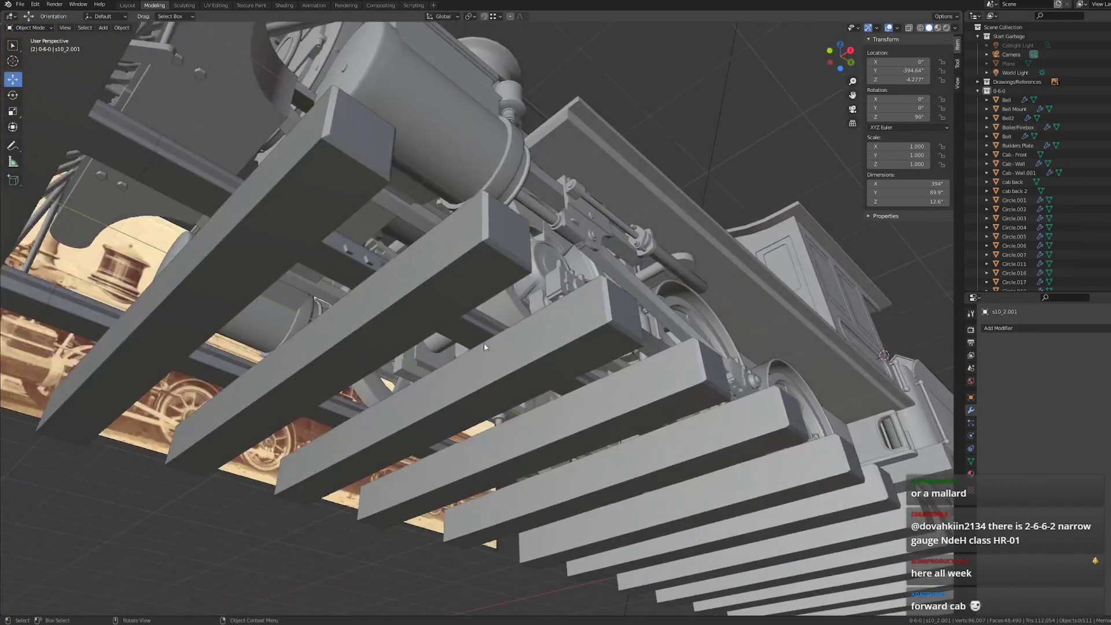
scroll(464, 426, "up", 4)
scroll(481, 421, "up", 4)
middle_click_drag(483, 421, 412, 417)
scroll(412, 417, "down", 2)
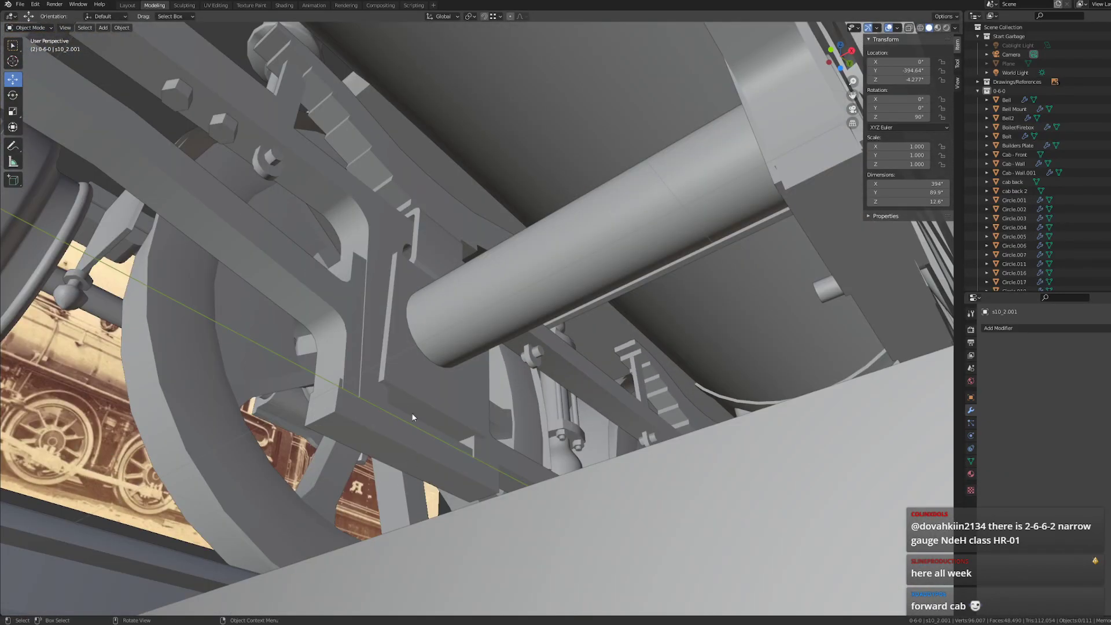
middle_click_drag(520, 374, 510, 412)
scroll(481, 411, "down", 4)
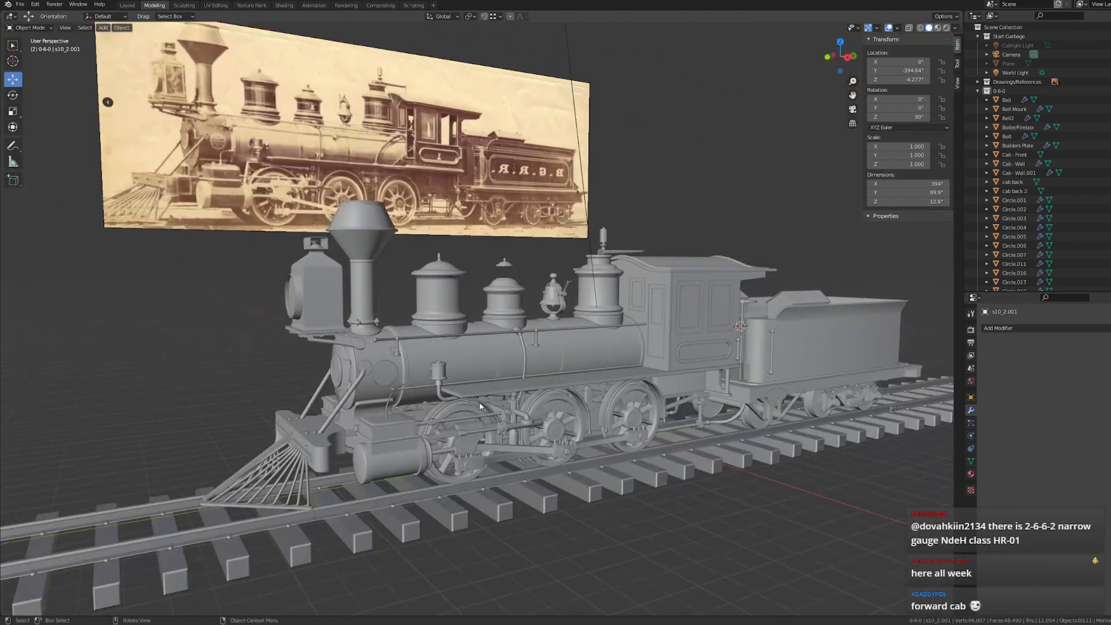
- Open the recent file DSP&P Cooke 2-6-0 Texture config UDP&G.blend
left_click(20, 4)
mouse_move(52, 33)
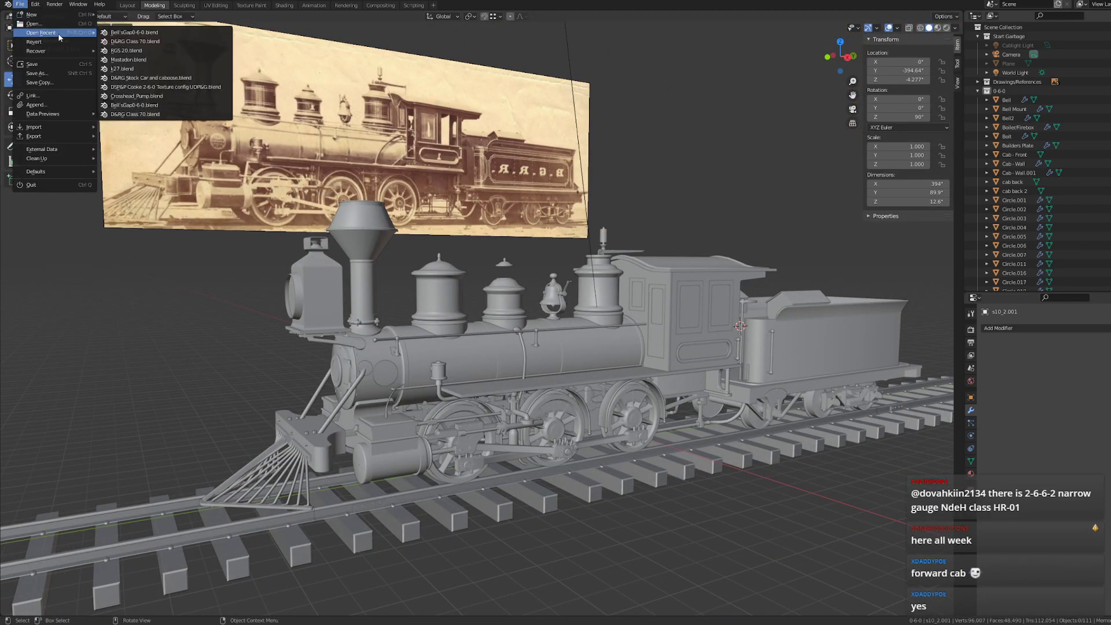
left_click(185, 87)
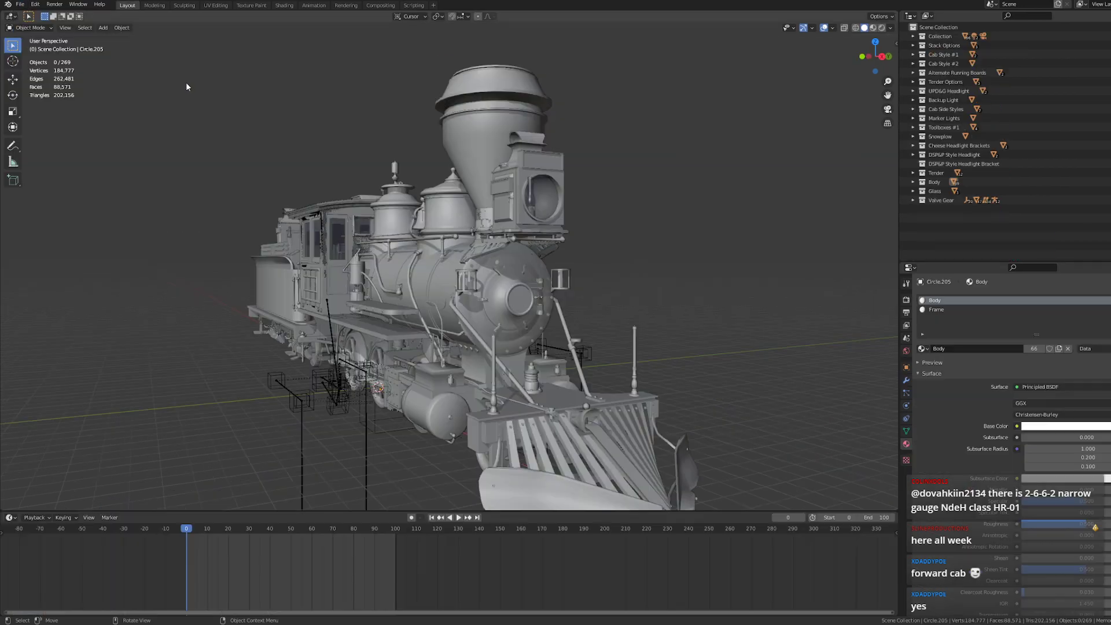
- Inspect the inside valve gear beneath the boiler, picking out a driver link, and clear the selection
middle_click_drag(530, 251, 482, 298)
left_click(533, 221)
middle_click_drag(532, 221, 336, 193)
left_click(336, 194)
left_click(409, 204)
middle_click_drag(410, 203, 473, 315)
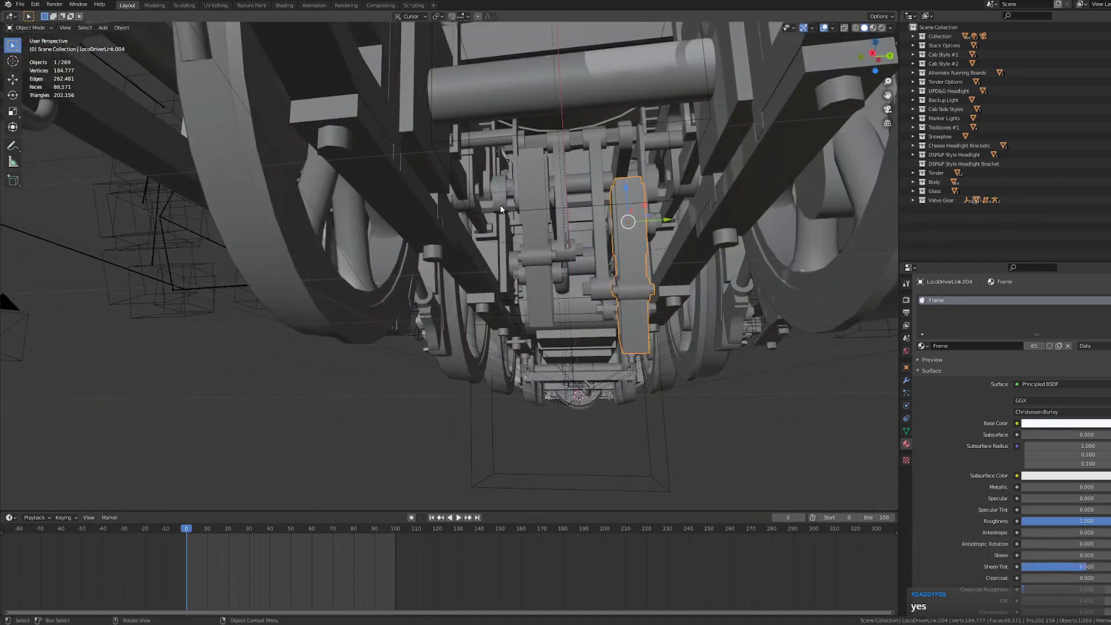
middle_click_drag(500, 205, 496, 203)
left_click_drag(450, 117, 451, 119)
middle_click_drag(488, 225, 436, 247)
scroll(436, 248, "down", 4)
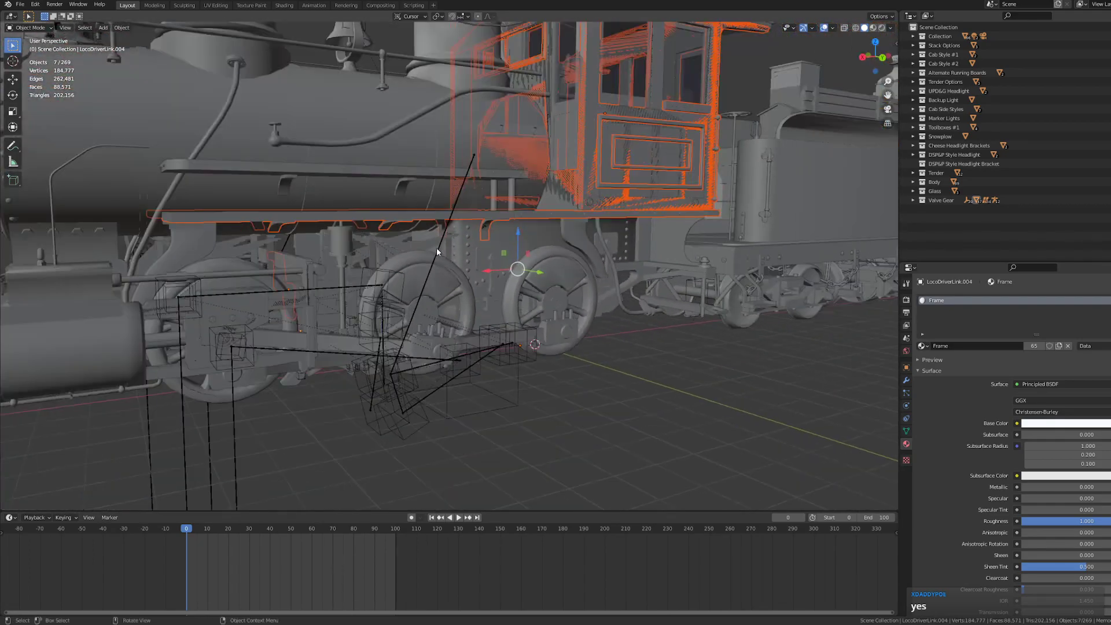
left_click(560, 398)
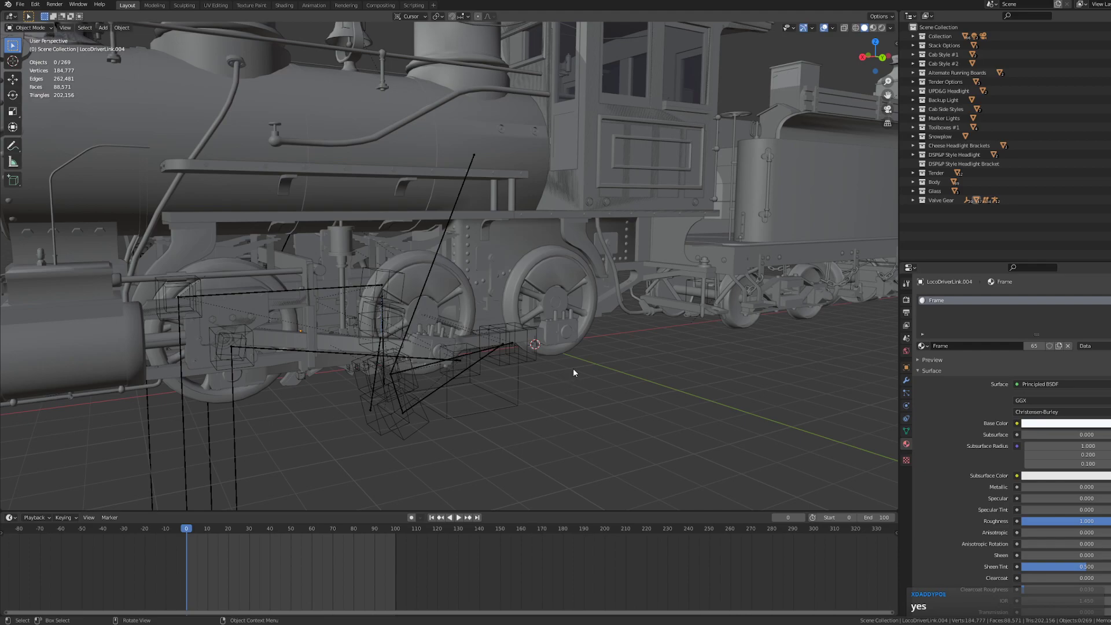
- Examine the valve gear links and axle between the driving wheels from below
scroll(573, 368, "up", 4)
middle_click_drag(585, 343, 592, 308)
scroll(584, 310, "up", 3)
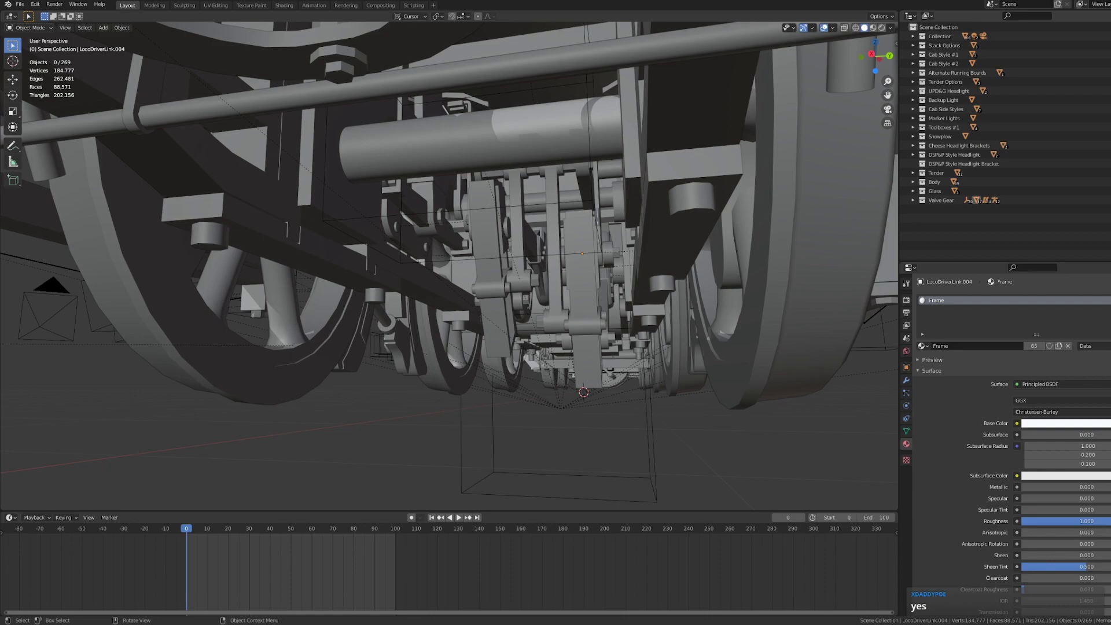
scroll(474, 241, "down", 3)
scroll(474, 242, "up", 3)
scroll(473, 242, "down", 3)
middle_click_drag(473, 242, 462, 235)
scroll(468, 230, "up", 4)
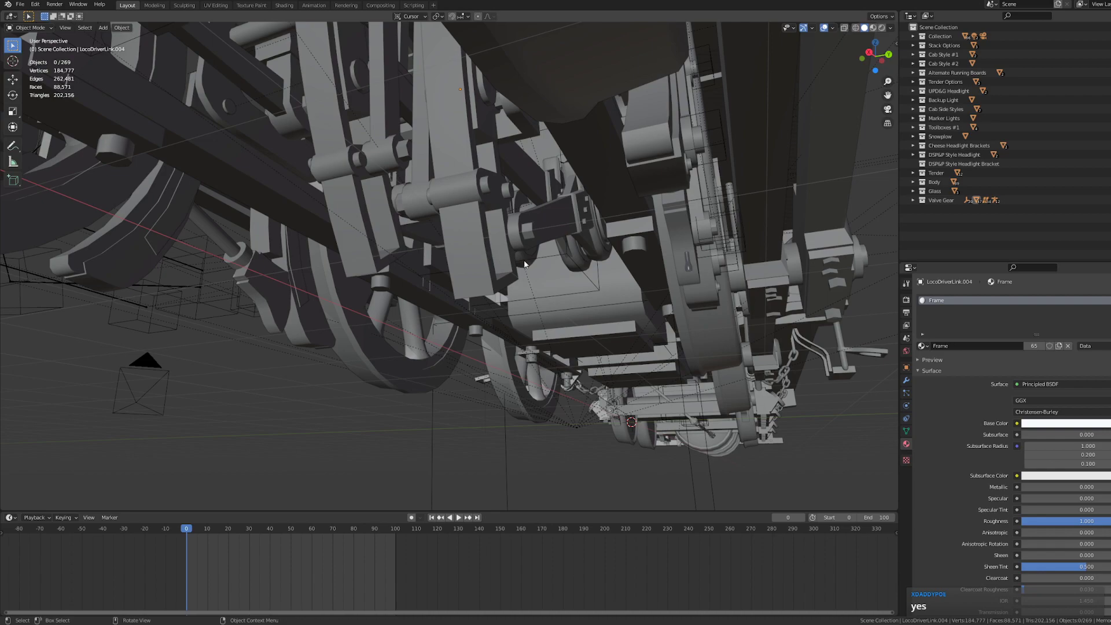
- Pick out the linked valve gear parts: the eccentric rods, driver link, lifting arm and lift link
left_click(538, 226)
middle_click_drag(538, 226, 459, 354)
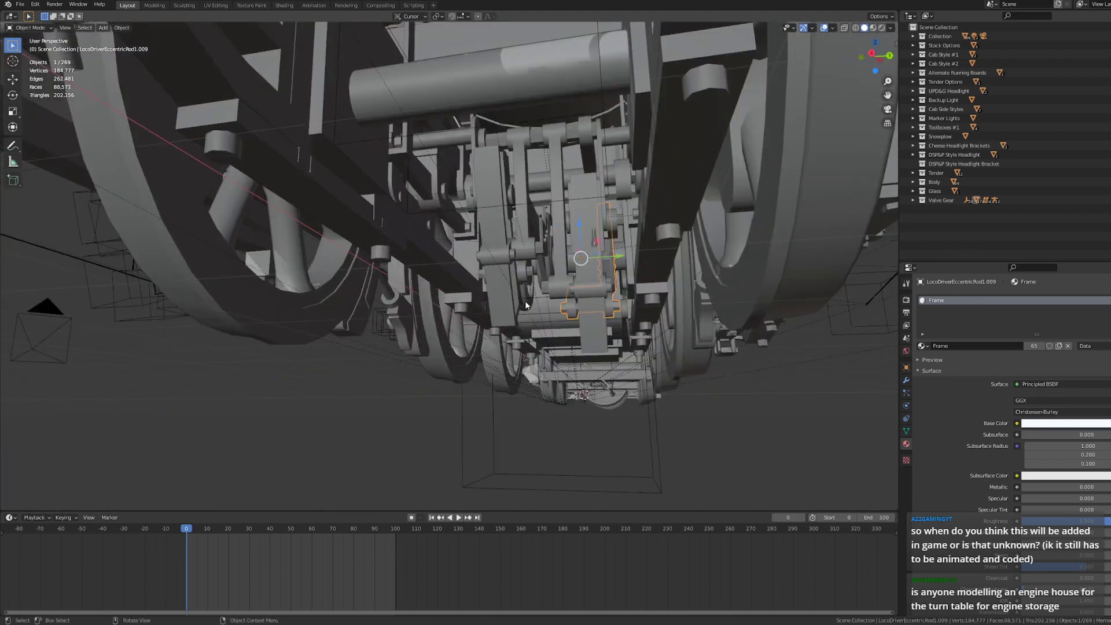
middle_click_drag(525, 302, 552, 299)
left_click(581, 255)
middle_click_drag(582, 263, 613, 243)
left_click(646, 201, "shift")
middle_click_drag(647, 202, 586, 152)
left_click(591, 141, "shift")
left_click(593, 99, "shift")
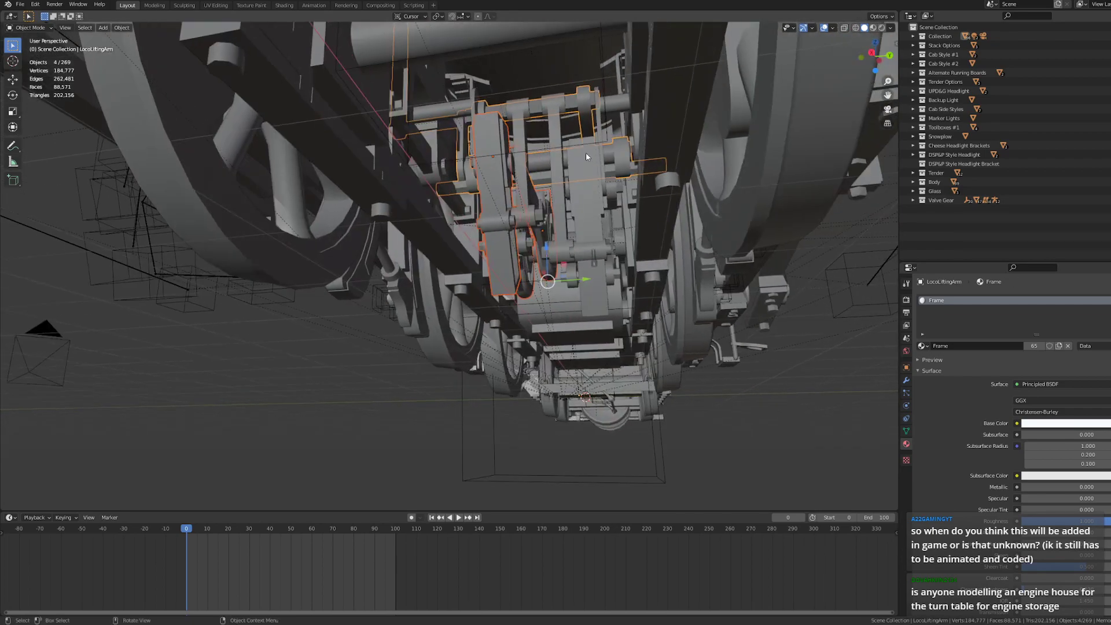
left_click(519, 150, "shift")
middle_click_drag(519, 150, 465, 120)
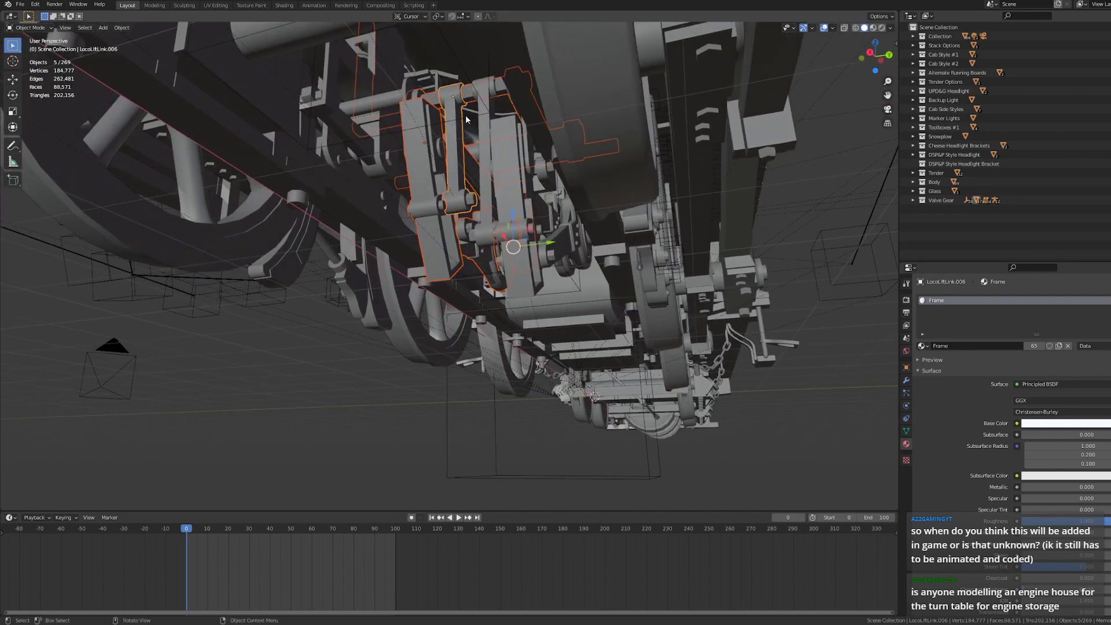
left_click(424, 95, "shift")
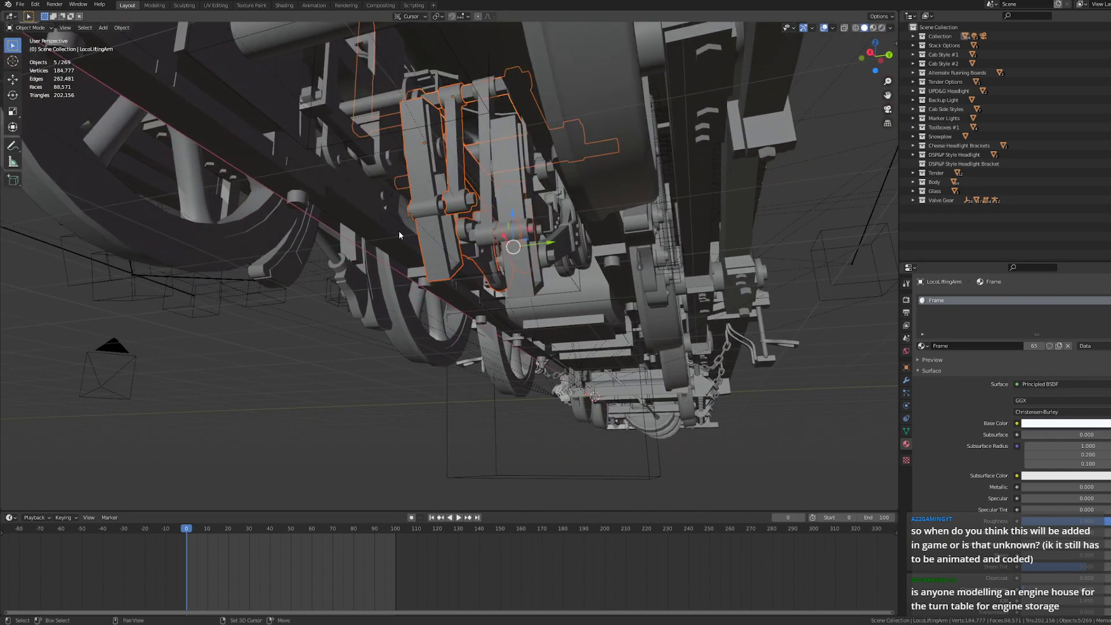
- Extend the selection to the locomotive frame and neighbouring parts, and replace it with the driver link LocoDriverLink.005 alone
left_click(373, 107, "shift")
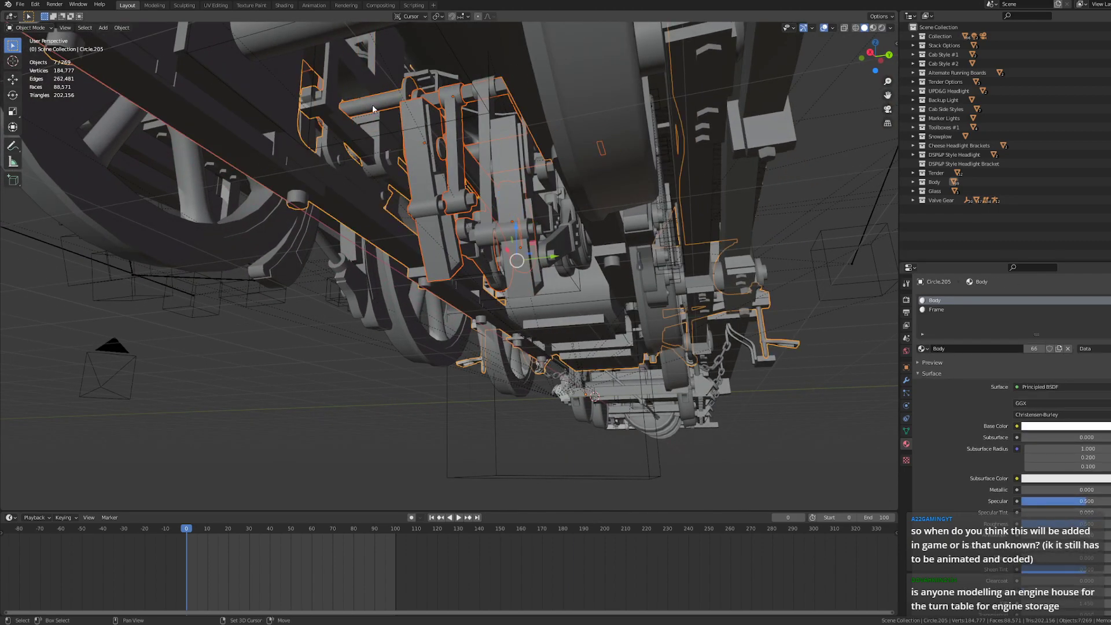
left_click(347, 134, "shift")
left_click(323, 174, "shift")
left_click(417, 345, "shift")
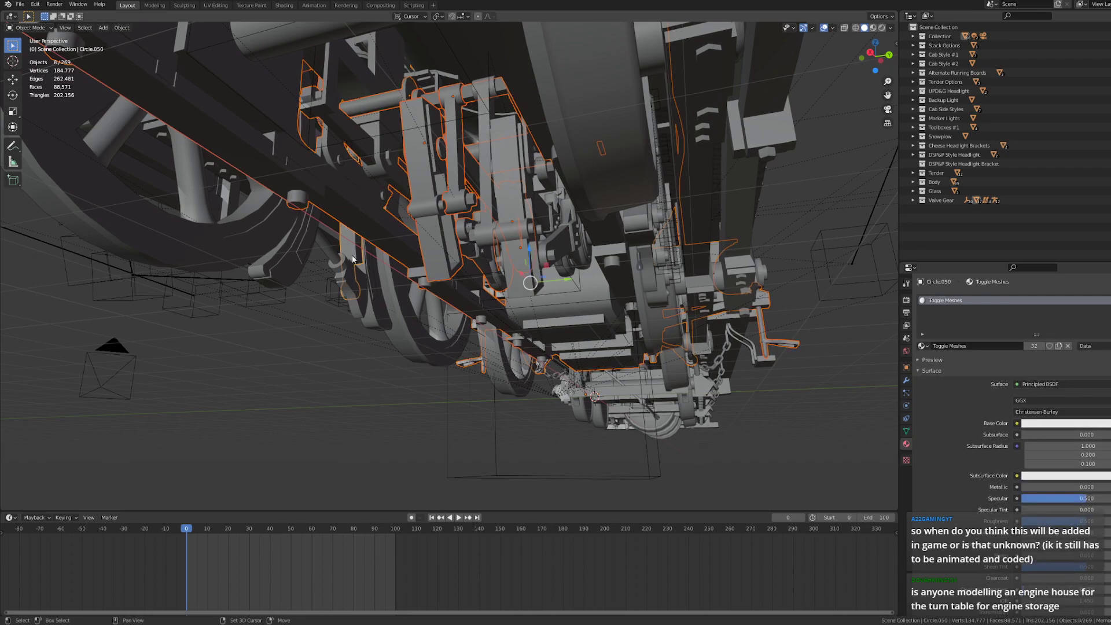
left_click(354, 302)
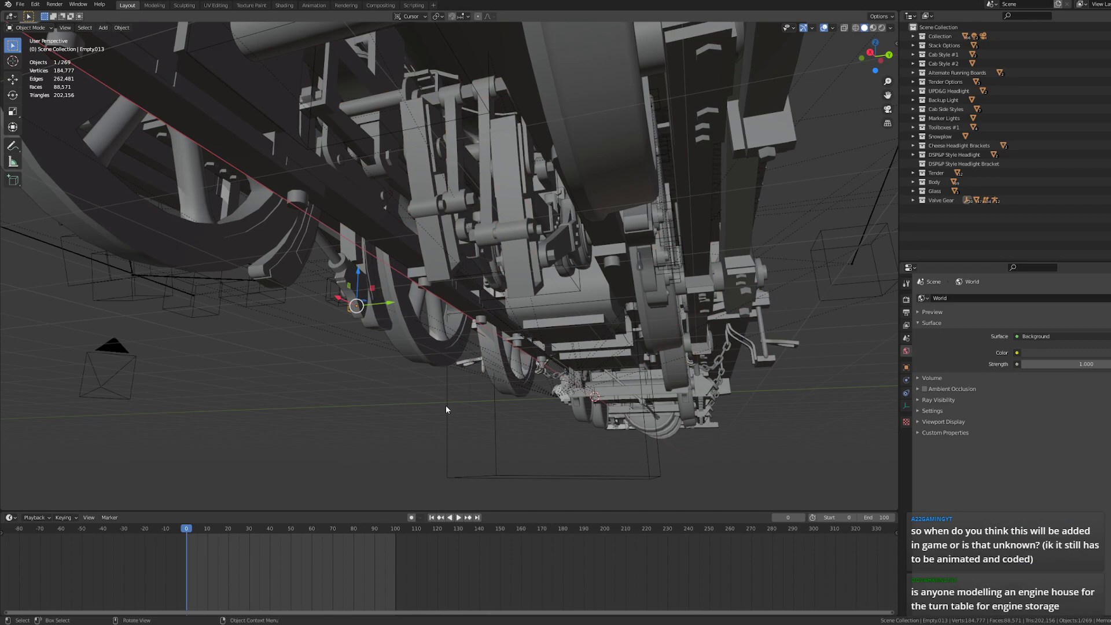
left_click(430, 203)
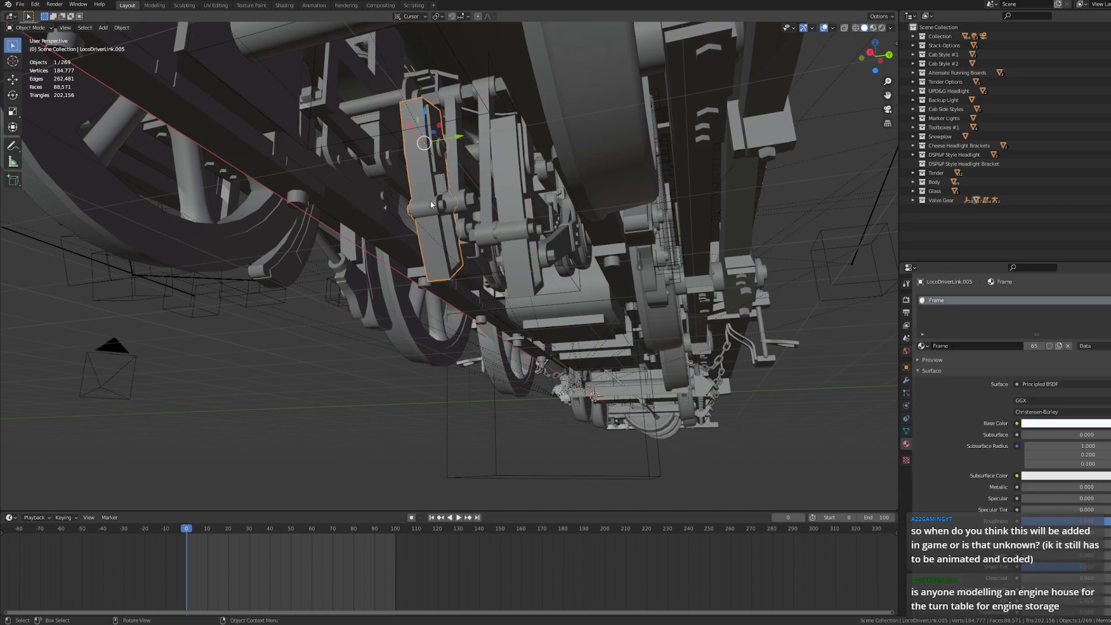
- Add the lift link, lifting arm and eccentric rod to the selected driver link and copy the four valve gear parts
left_click(444, 102, "shift")
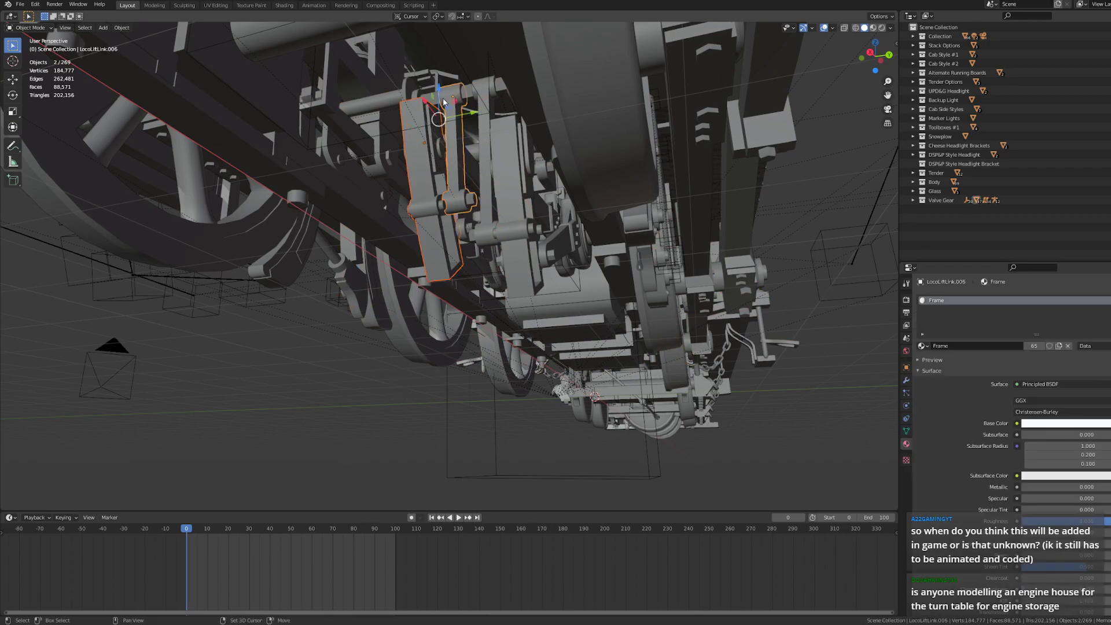
left_click(436, 115, "shift")
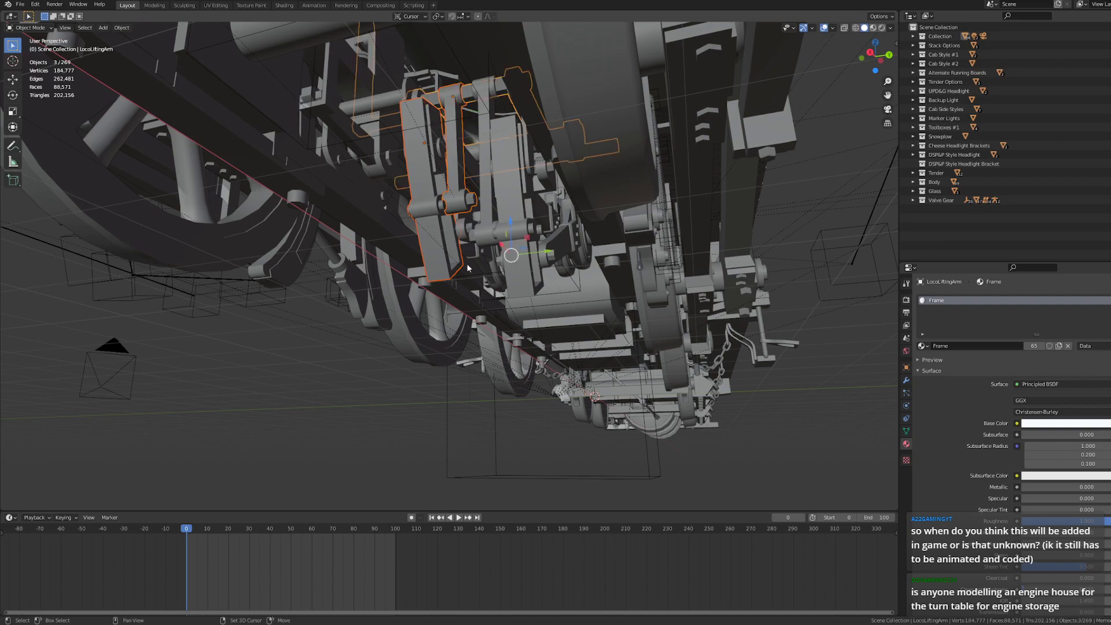
left_click(440, 154, "shift")
middle_click_drag(441, 158, 478, 187)
left_click(598, 253, "shift")
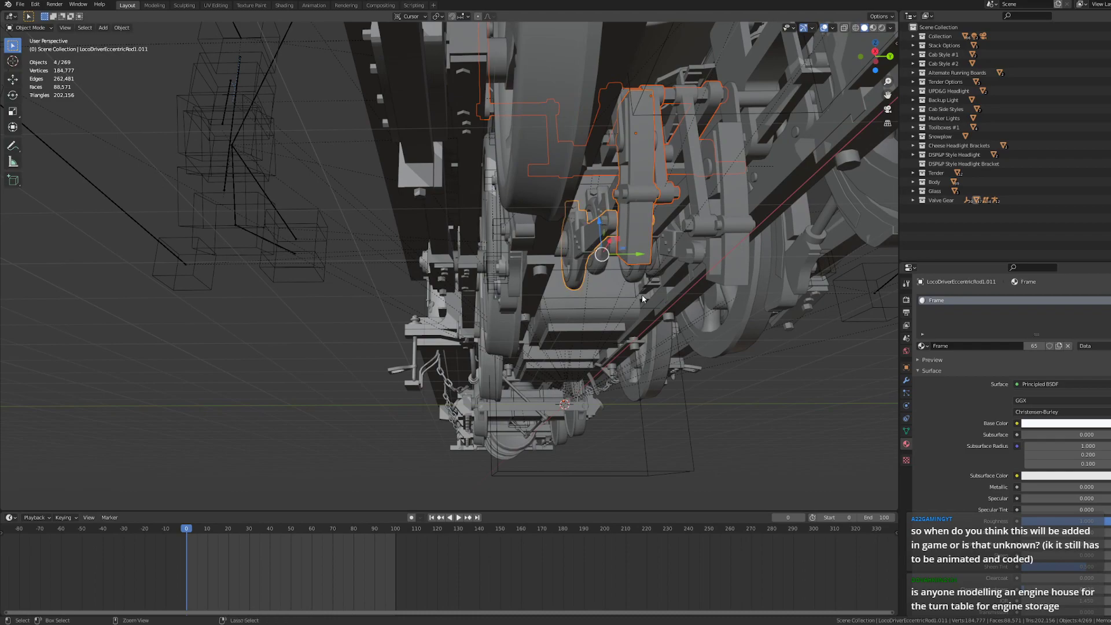
key("ctrl+c")
- Reopen the recent 0-6-0 locomotive file without saving the Cooke 2-6-0 file, and paste the copied valve gear parts into it
left_click(21, 5)
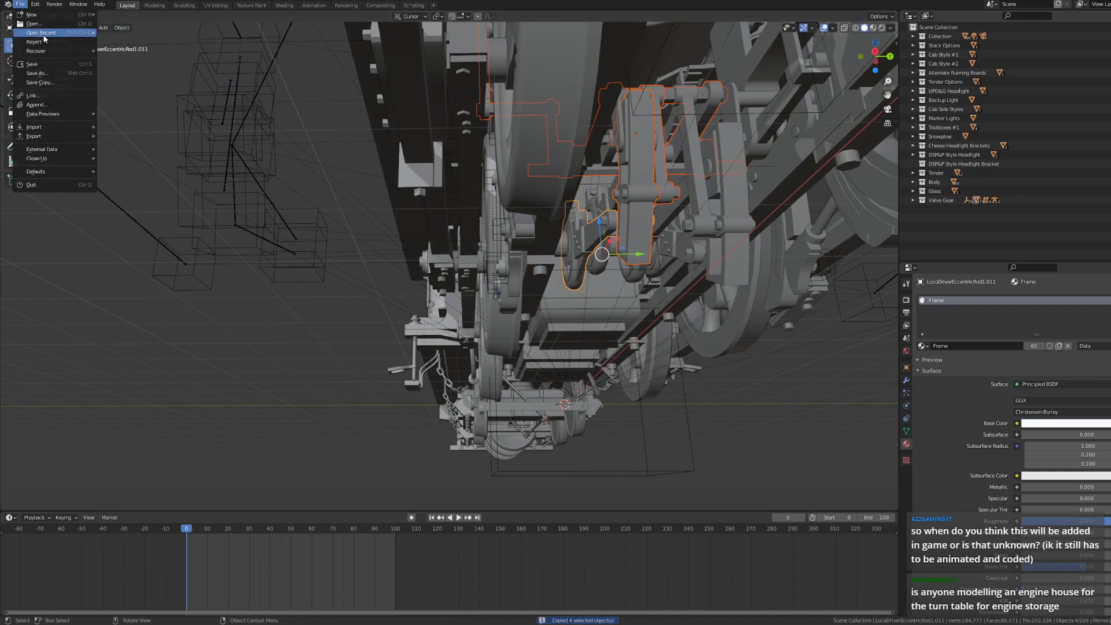
mouse_move(40, 32)
left_click(206, 76)
left_click(600, 328)
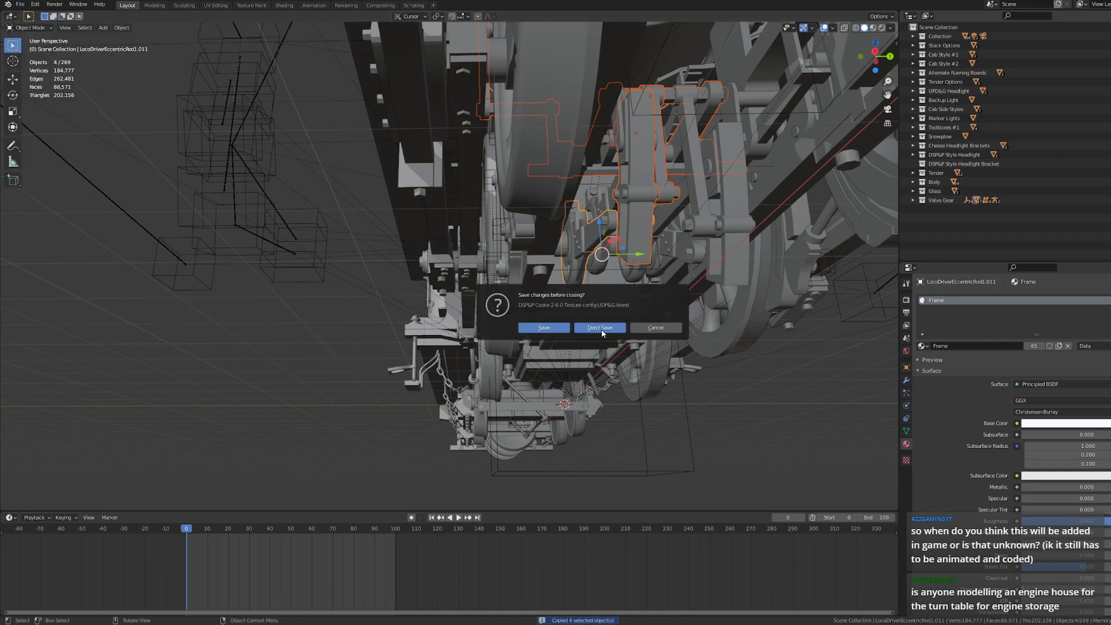
key("ctrl+v")
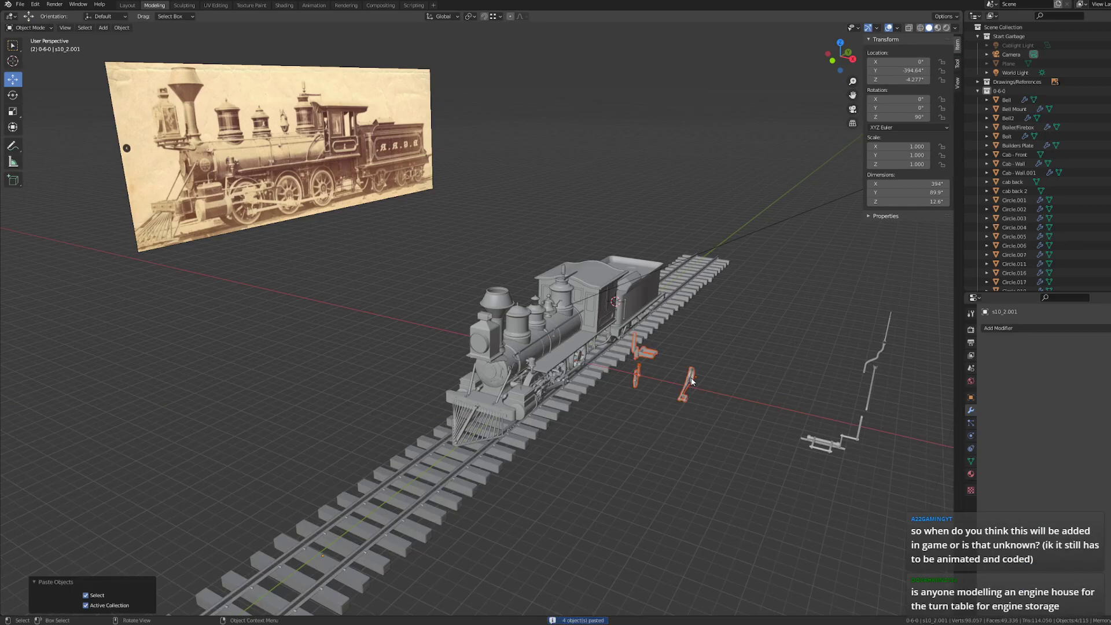
- Select the pasted valve gear parts and move them along the X axis, farther away from the locomotive
middle_click_drag(661, 431, 542, 433)
scroll(570, 416, "up", 4)
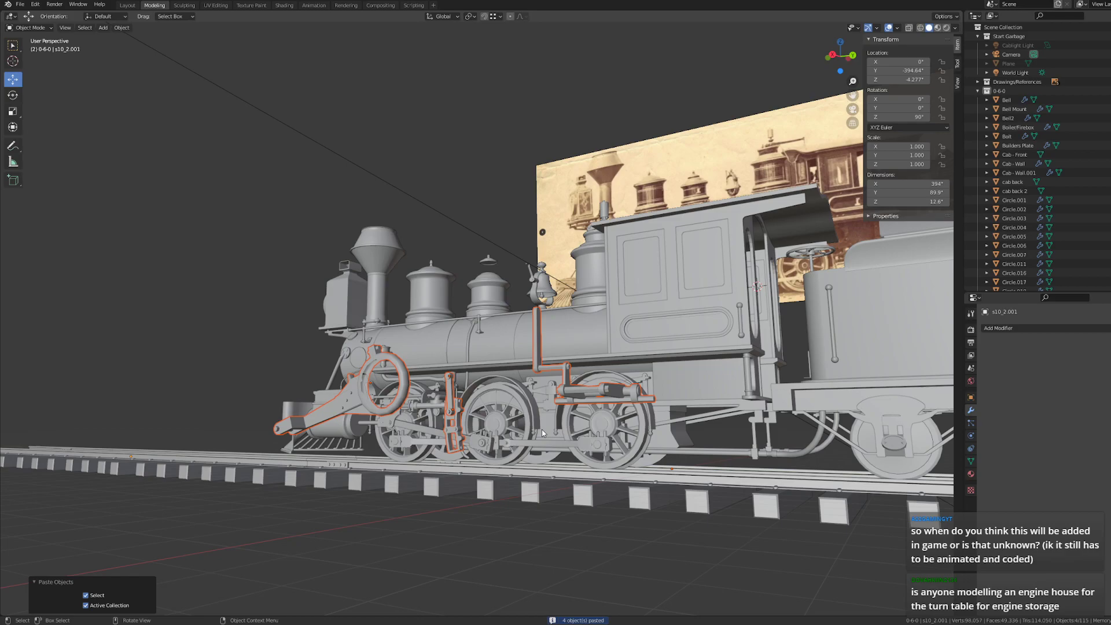
scroll(542, 432, "down", 5)
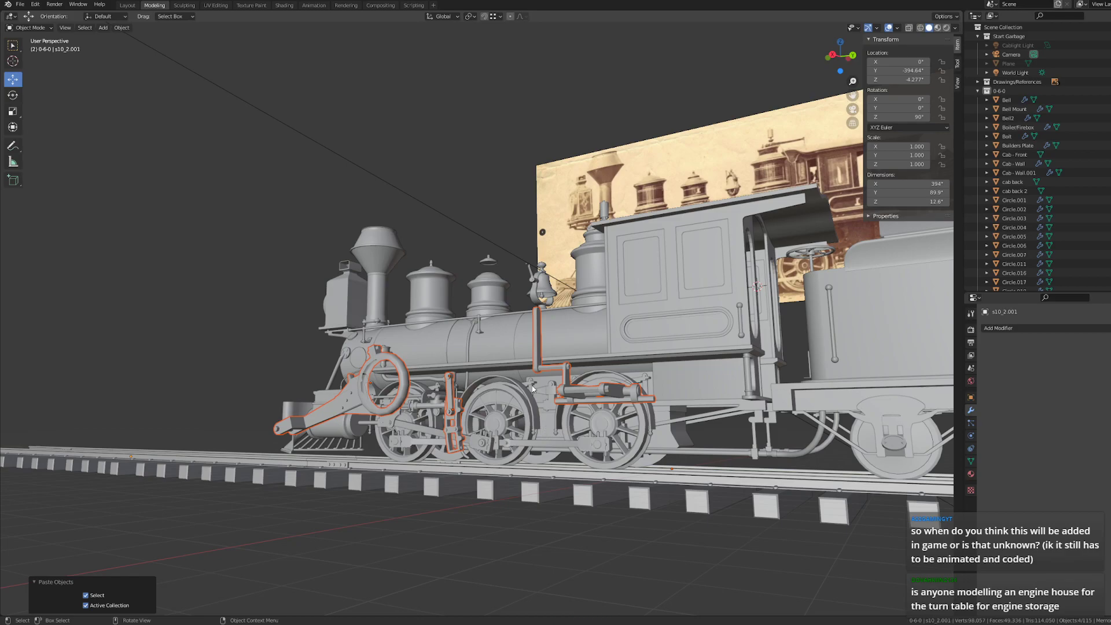
middle_click_drag(530, 400, 682, 449)
mouse_move(795, 515)
left_mouse_down()
mouse_move(649, 356)
mouse_move(492, 236)
left_mouse_up()
middle_click_drag(672, 352, 696, 358)
left_click_drag(698, 468, 444, 258)
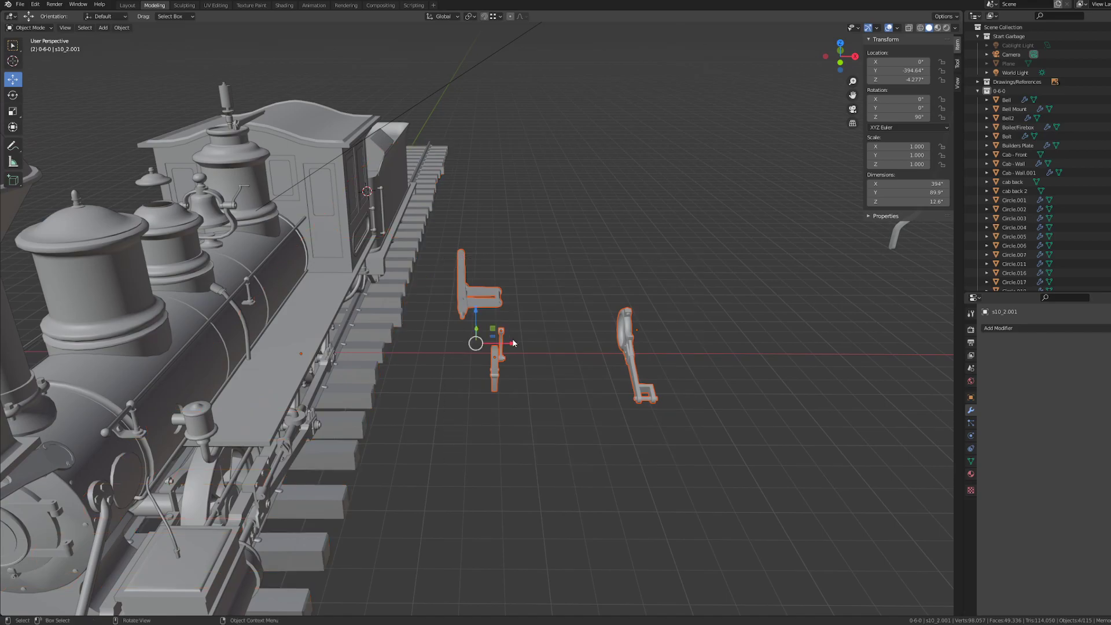
left_click_drag(512, 345, 857, 350)
- Delete the lifting arm LocoLiftingArm.001 from the group of loose parts beside the locomotive
middle_click_drag(835, 411, 264, 489)
left_click(280, 429)
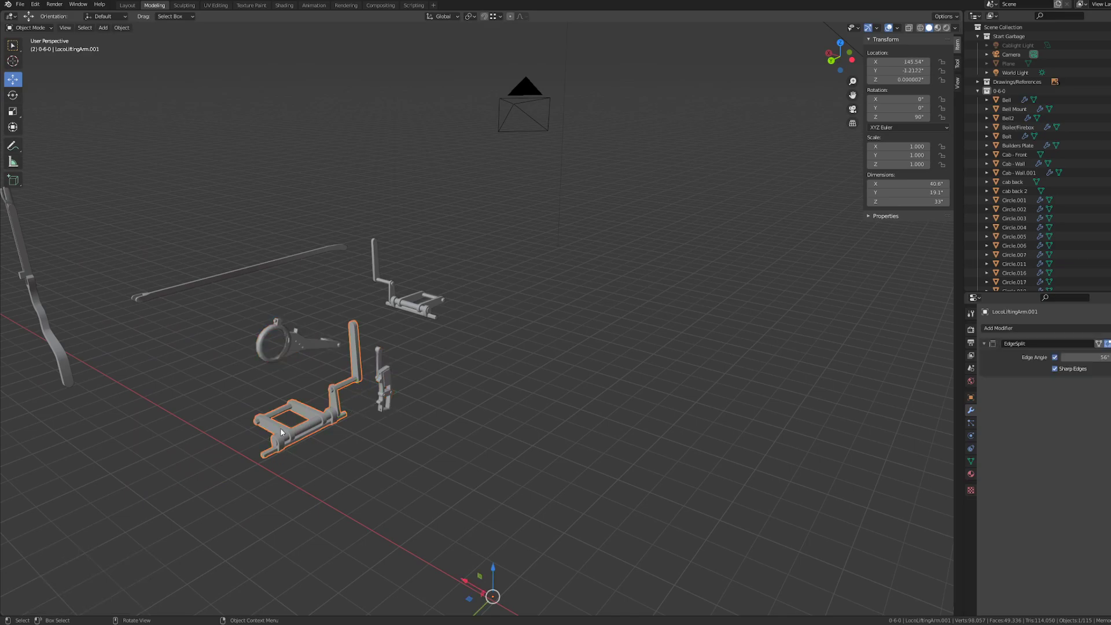
key("Delete")
- Examine the loose valve gear parts and the locomotive's wheels, rods and boiler from the front and side
middle_click_drag(489, 350, 631, 425)
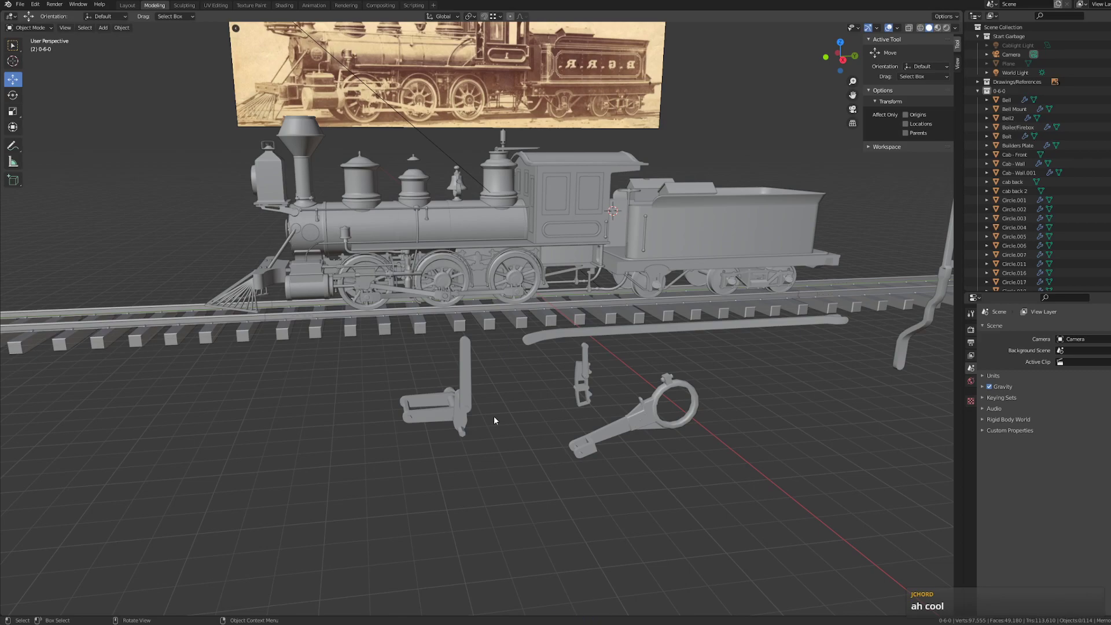
scroll(491, 418, "up", 4)
middle_click_drag(491, 418, 533, 422)
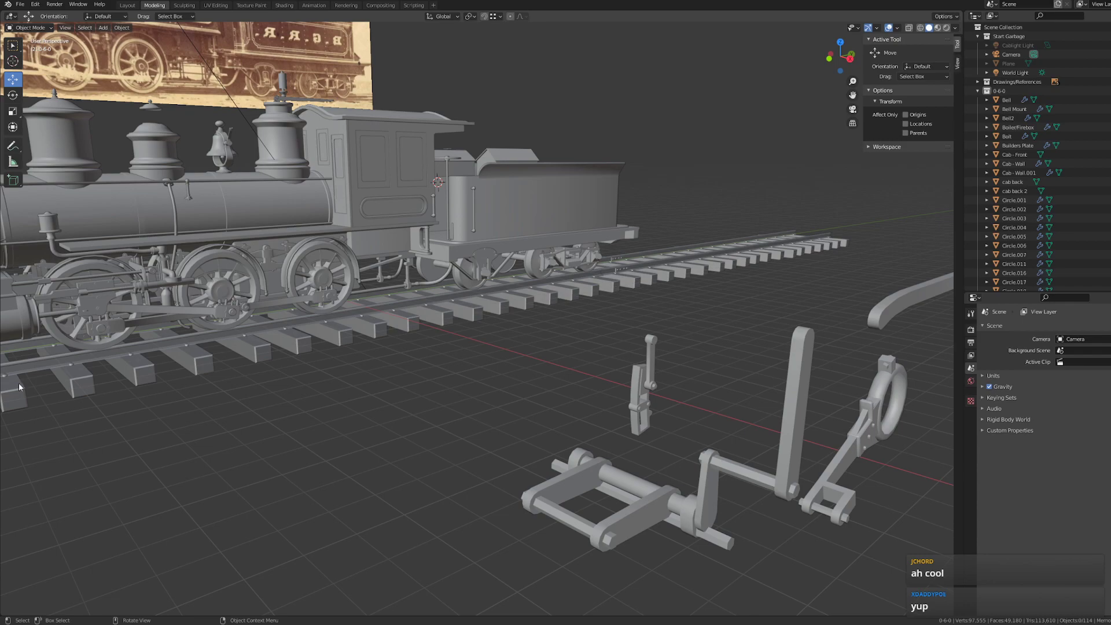
middle_click_drag(586, 408, 783, 415)
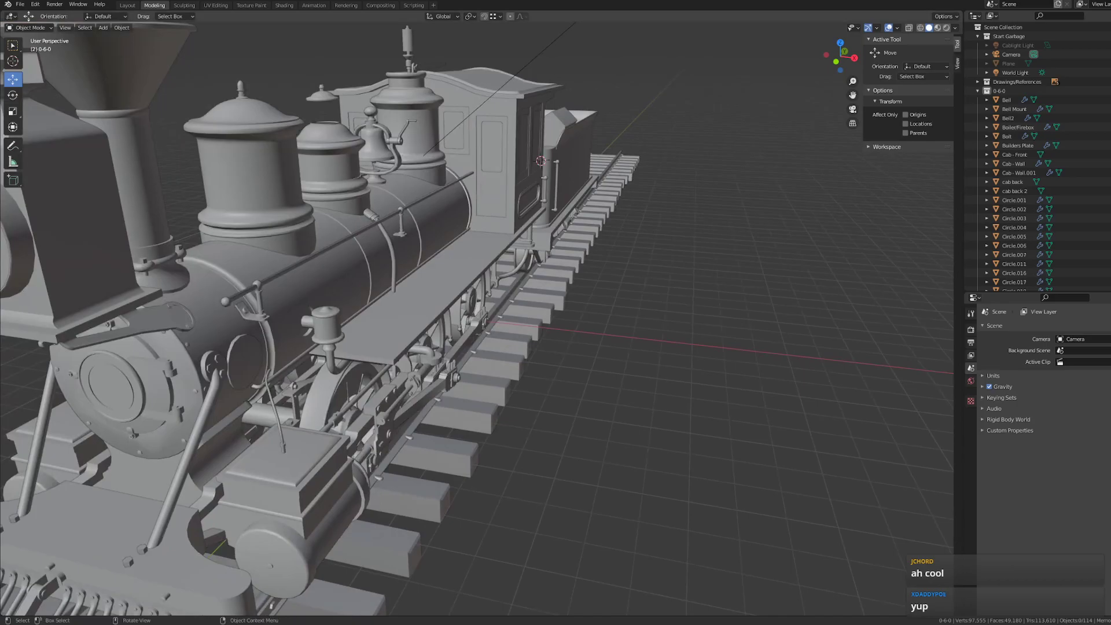
middle_click_drag(279, 339, 400, 338)
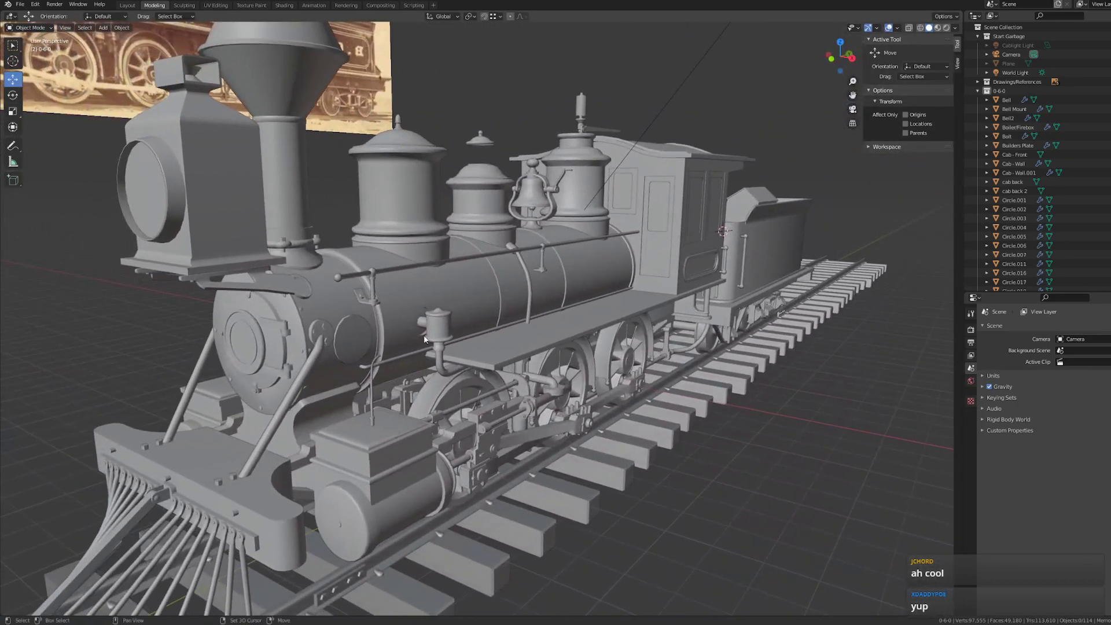
middle_click_drag(521, 373, 508, 359)
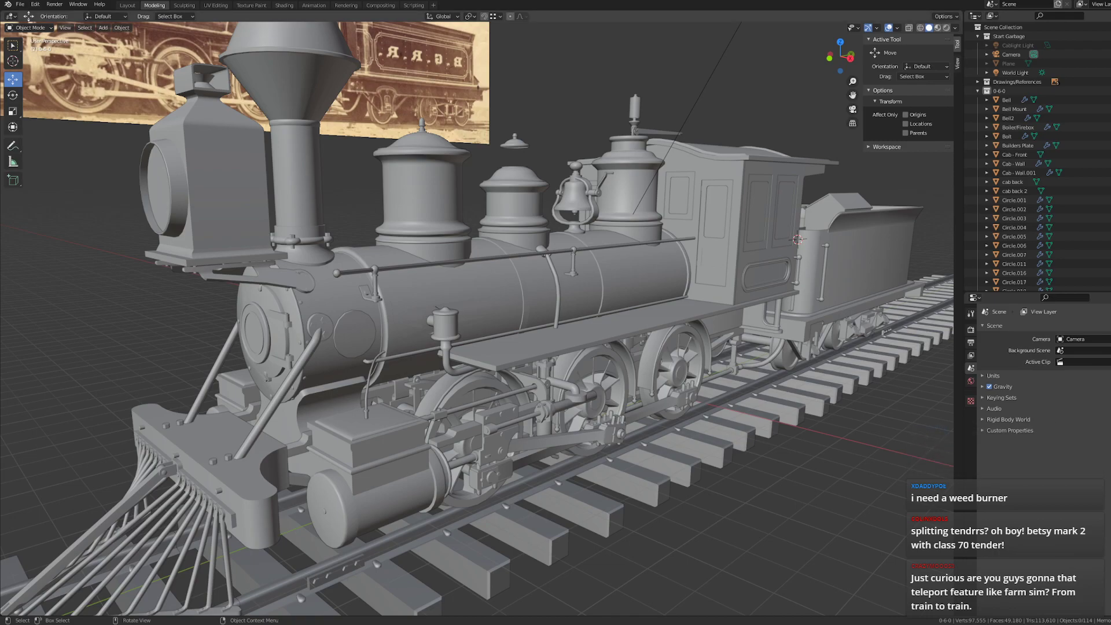
middle_click_drag(688, 436, 406, 520)
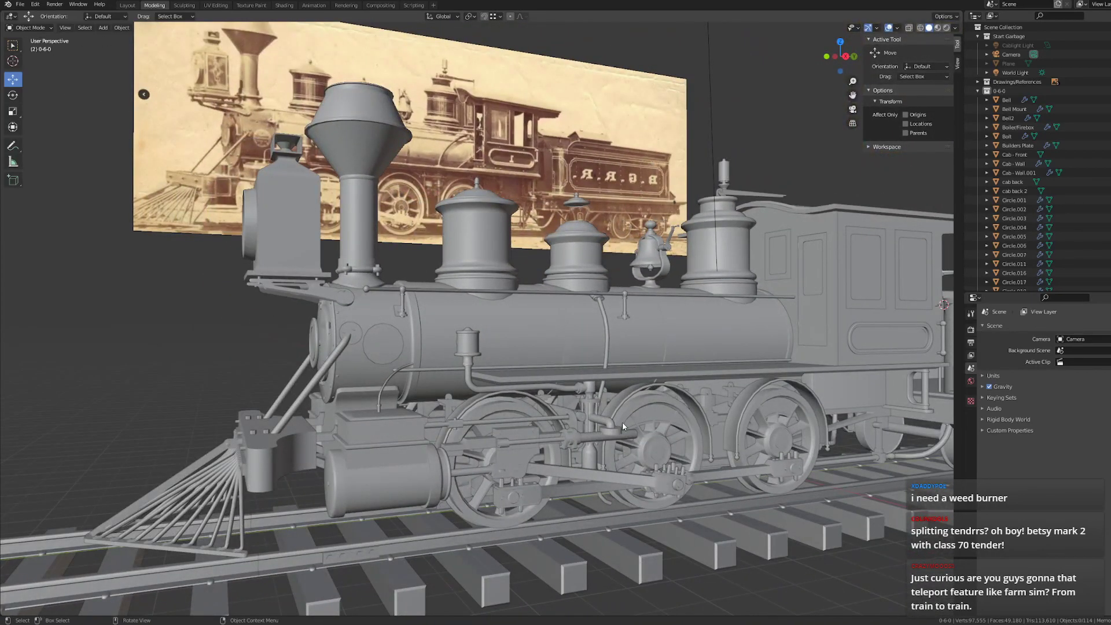
middle_click_drag(640, 415, 730, 383)
middle_click_drag(846, 289, 656, 293, "shift")
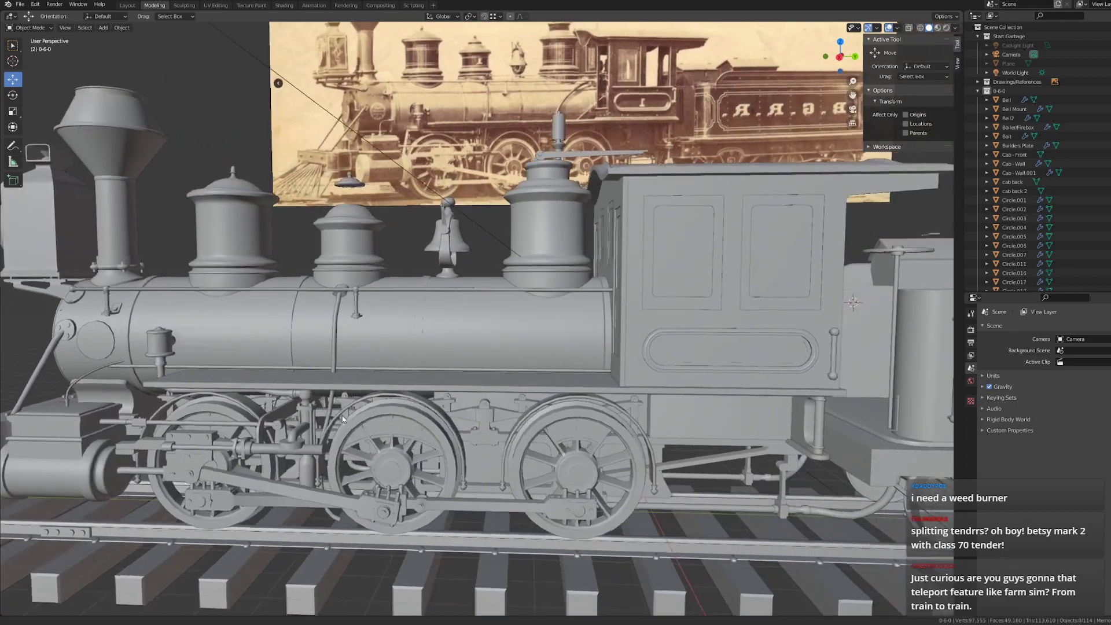
scroll(656, 294, "down", 1)
- Compare the locomotive with the reference drawings in the left, back and right orthographic views, picking out the coloured side drawing
left_click(839, 58)
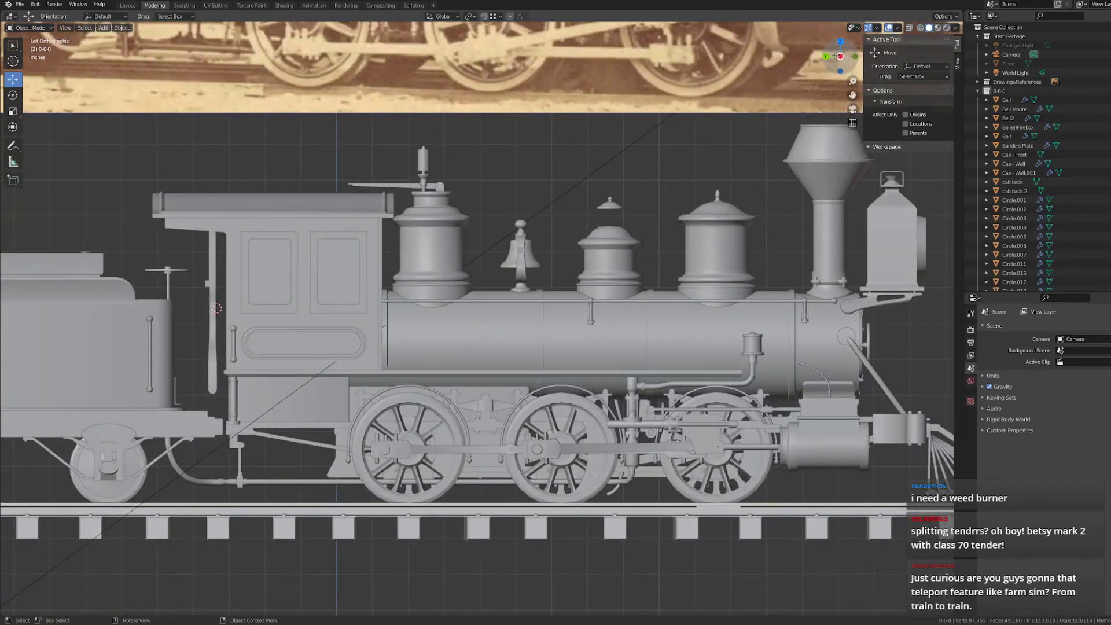
left_click(851, 57)
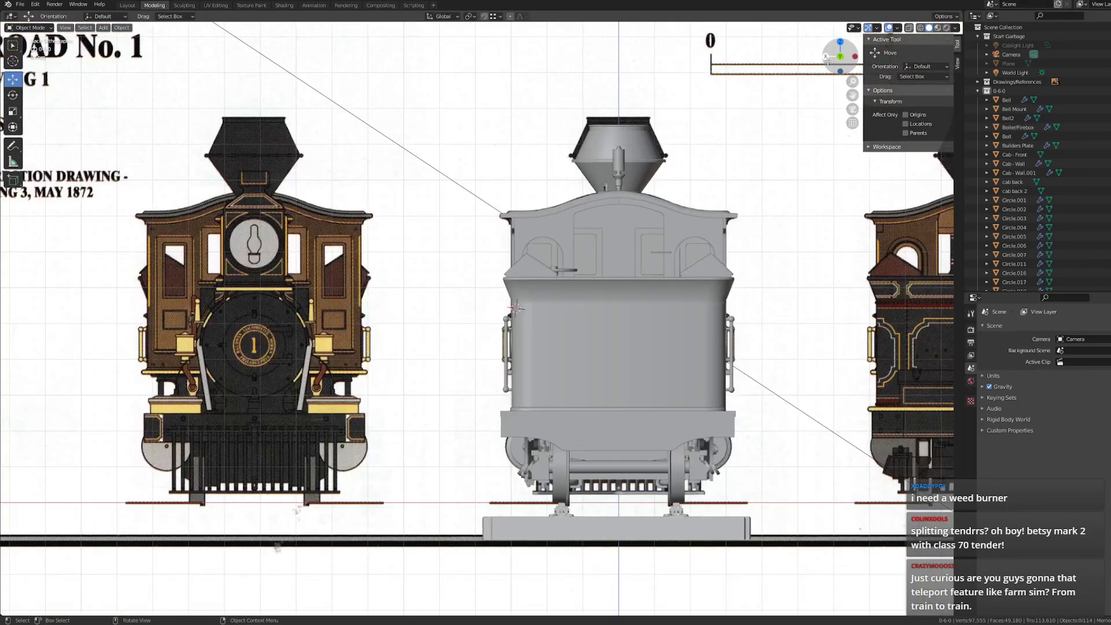
mouse_move(478, 362)
middle_mouse_down("shift")
mouse_move(528, 423)
mouse_move(583, 435)
mouse_move(277, 413)
mouse_move(311, 379)
middle_mouse_up("shift")
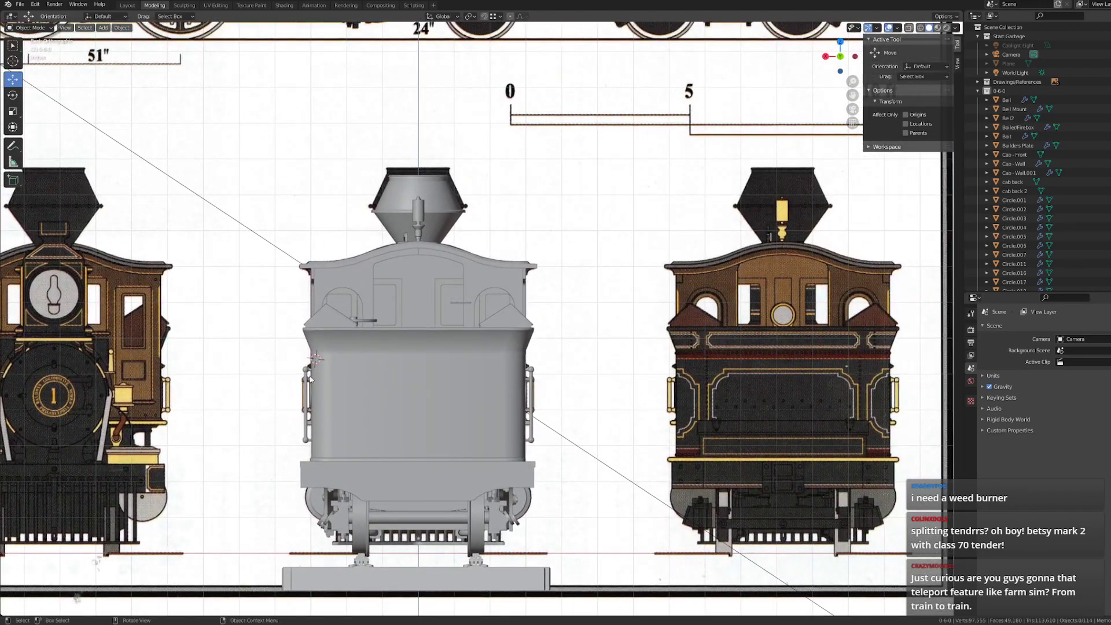
left_click(824, 56)
left_click(824, 57)
middle_click_drag(384, 240, 508, 209, "shift")
left_click(508, 209)
scroll(507, 209, "up", 4)
middle_click_drag(581, 451, 751, 320, "shift")
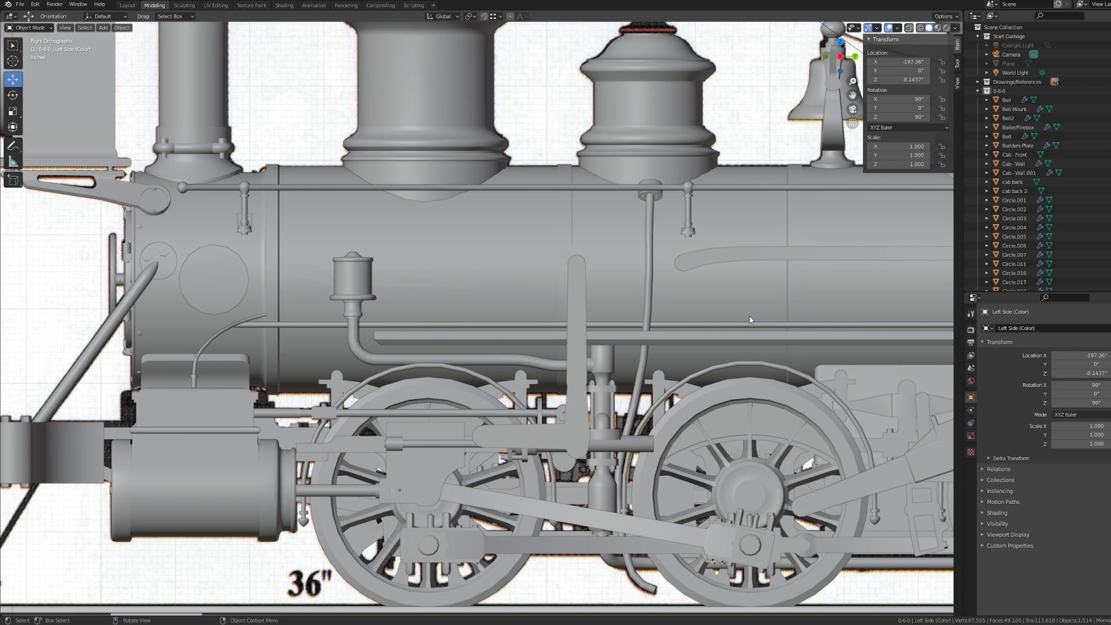
scroll(750, 320, "down", 7)
scroll(375, 339, "up", 2)
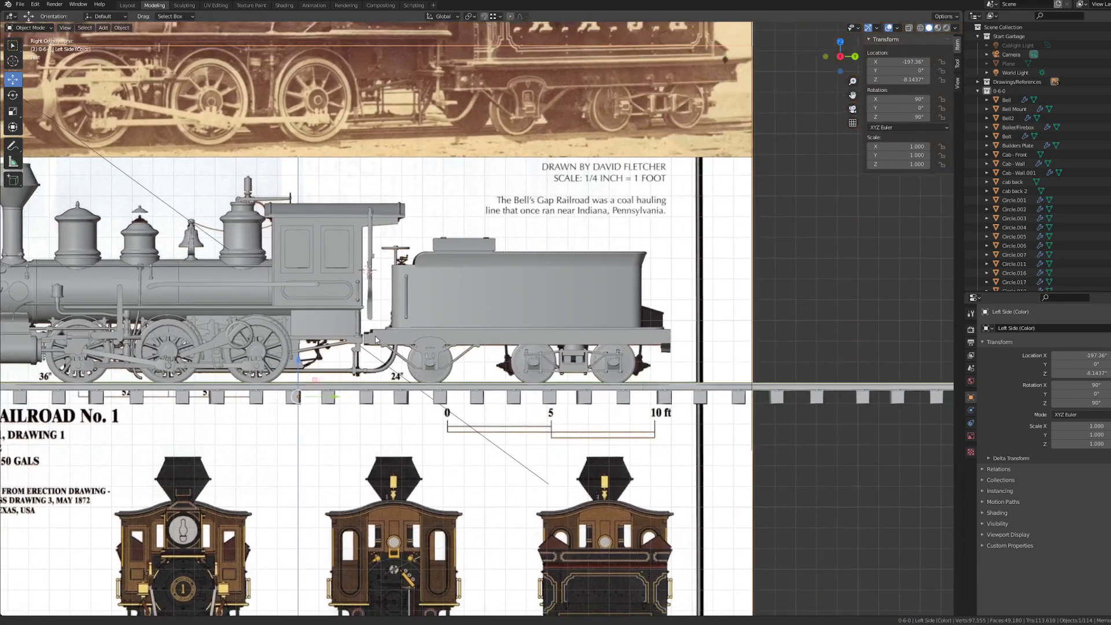
middle_click_drag(375, 340, 333, 365, "shift")
- Collapse the 0-6-0 collection, expand the Tender collection and hide it from the scene
left_click(978, 91)
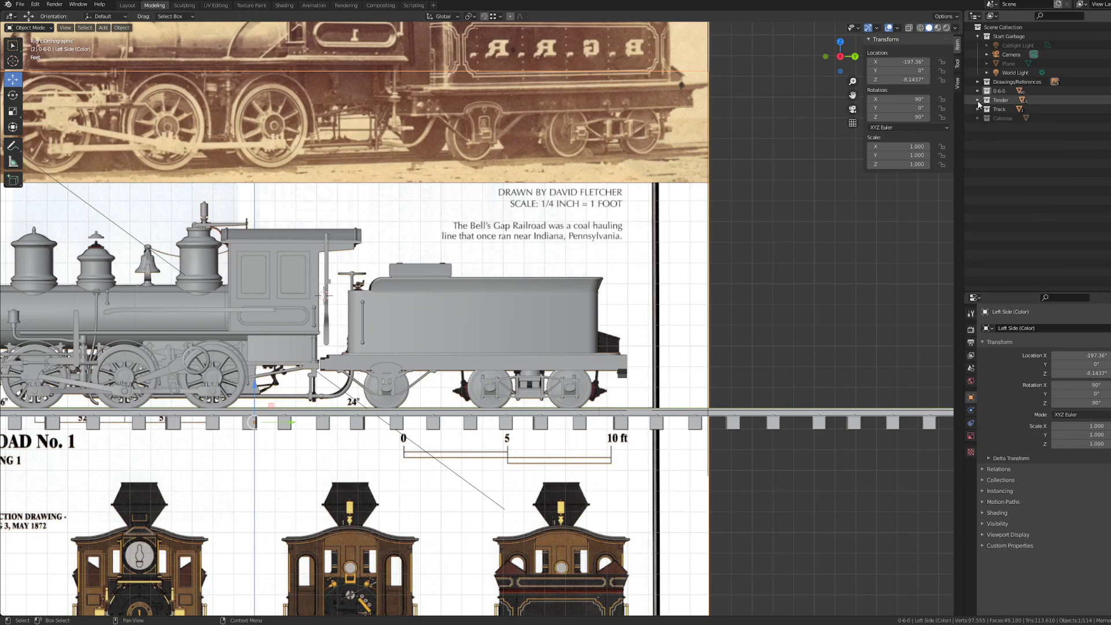
left_click(978, 100)
left_click(1001, 100)
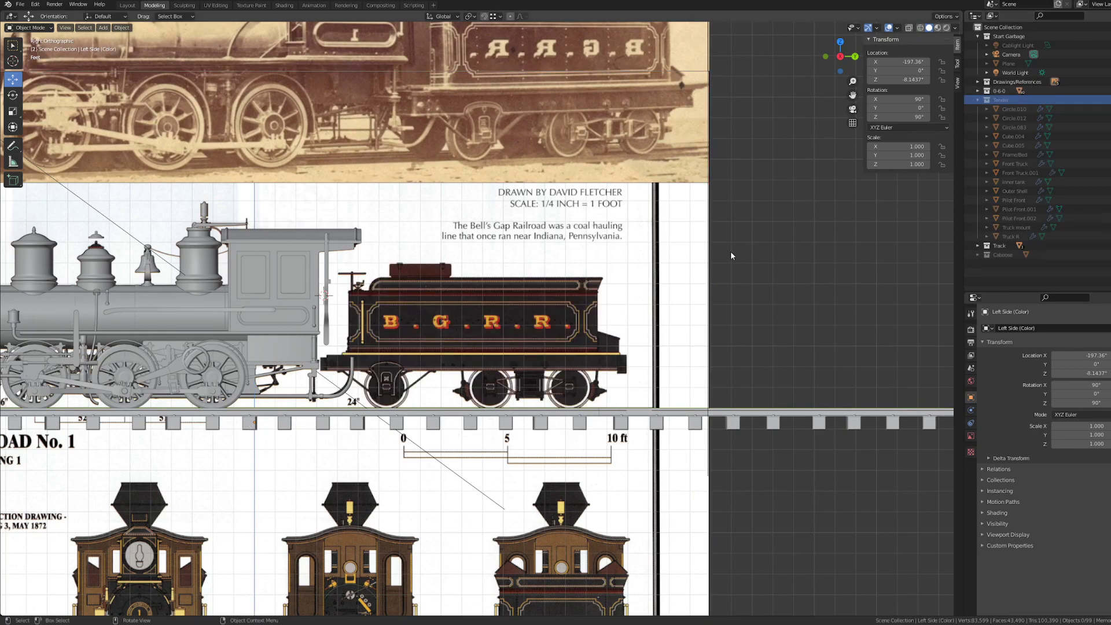
- Show the locomotive from the back in wireframe and examine the boiler backhead on the cab reference drawing
left_click(855, 56)
middle_click_drag(324, 318, 350, 324, "shift")
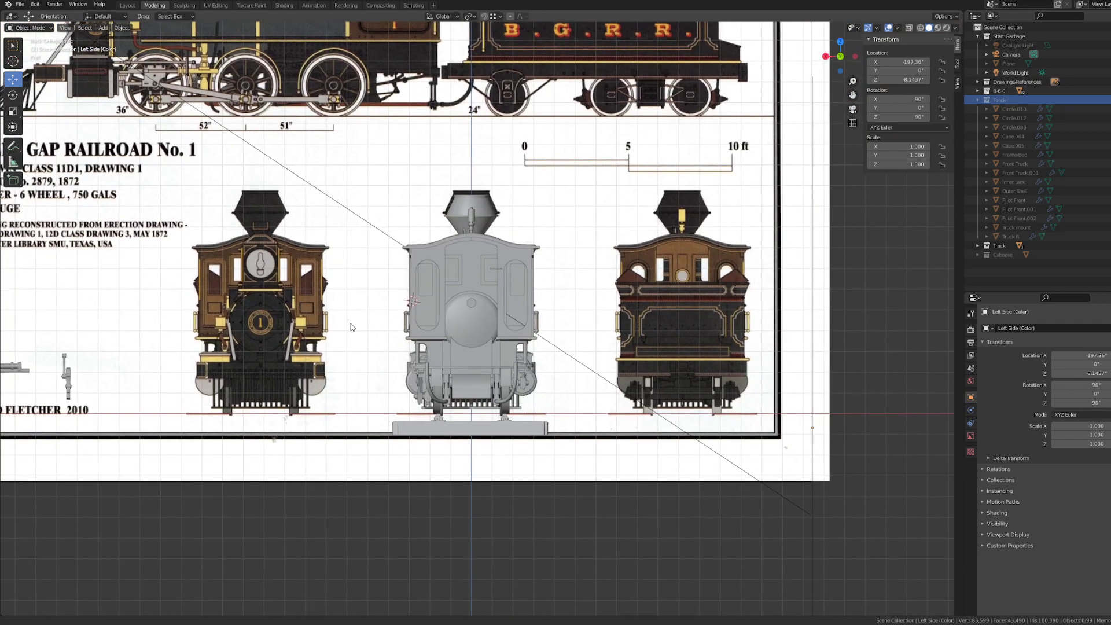
scroll(351, 324, "up", 7)
key("z")
left_click(464, 316)
scroll(453, 380, "up", 1)
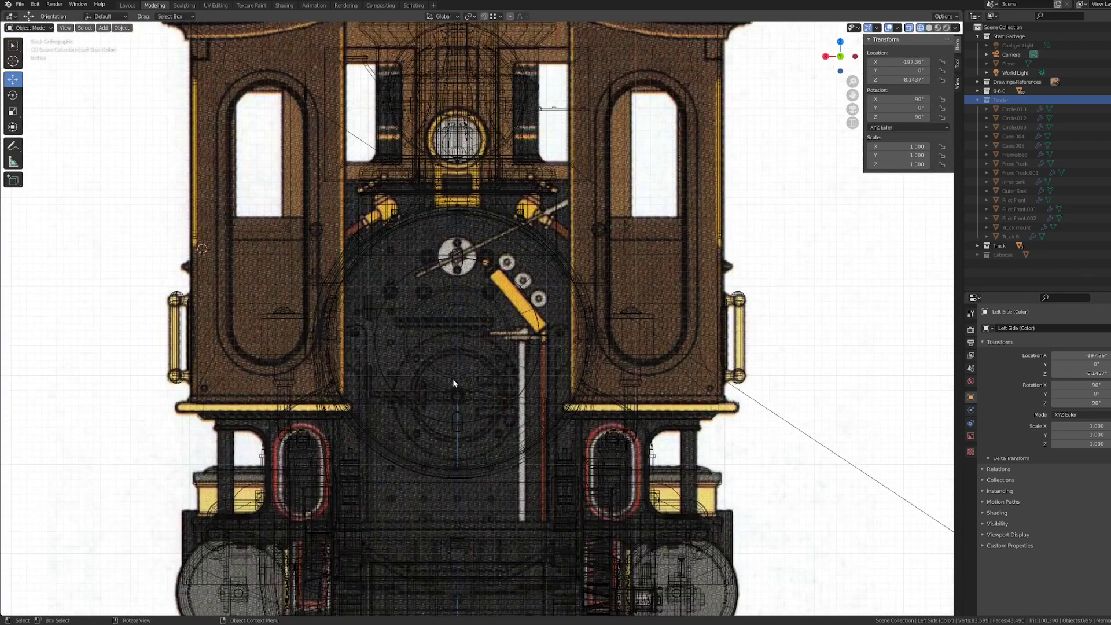
scroll(453, 383, "up", 4)
middle_click_drag(415, 446, 460, 315, "shift")
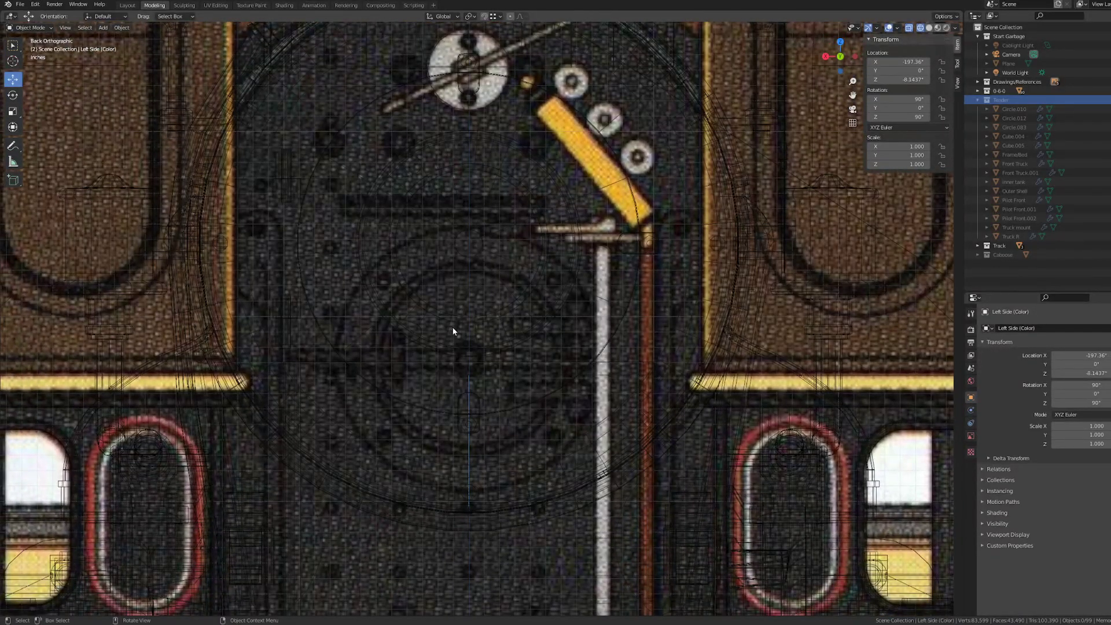
scroll(397, 237, "down", 6)
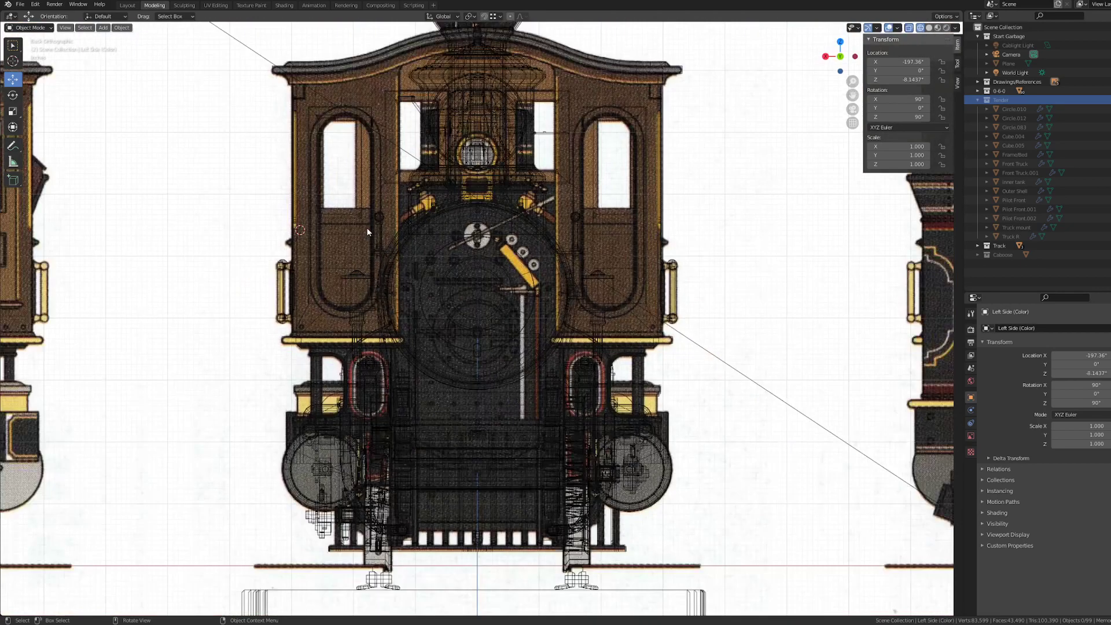
scroll(365, 226, "up", 1)
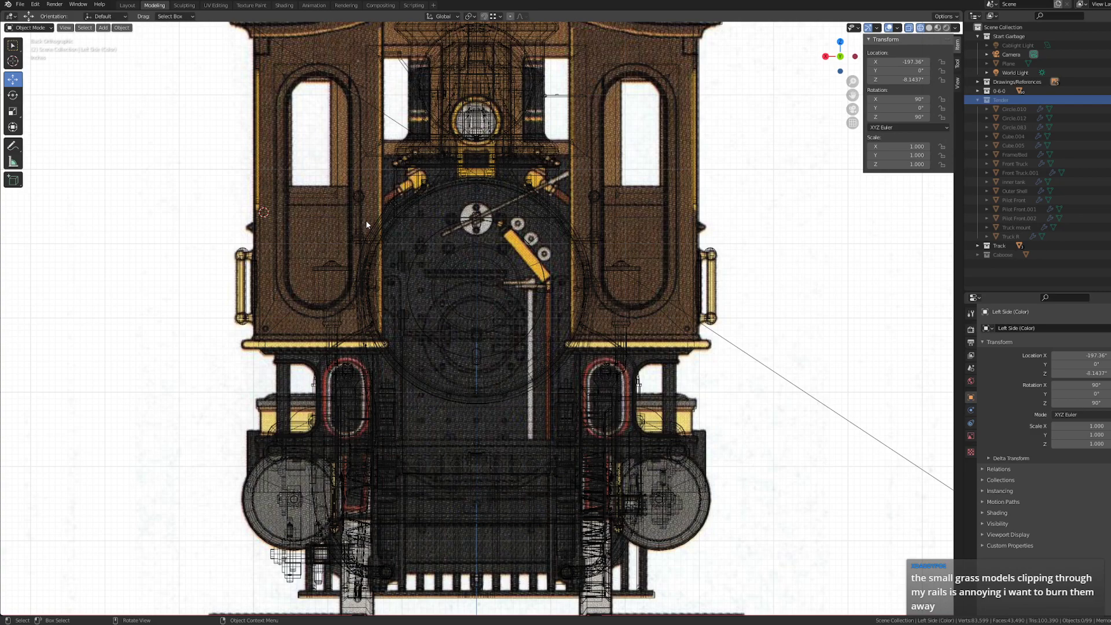
scroll(517, 324, "up", 5)
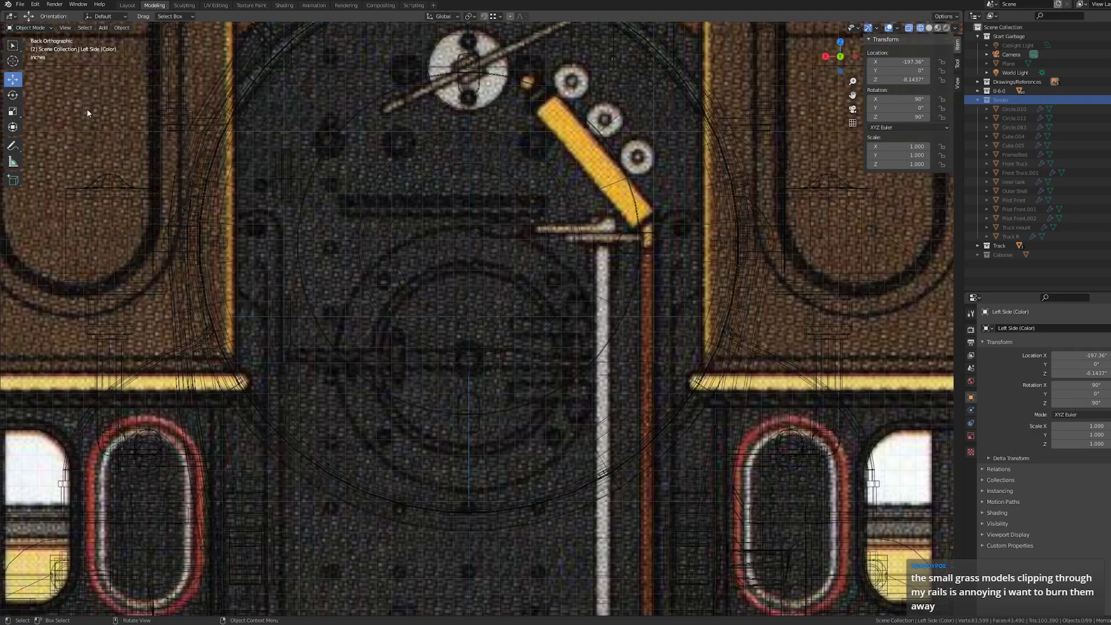
- Add a cylinder mesh and set its X rotation to 90° so its round face lies in the back view
left_click(104, 29)
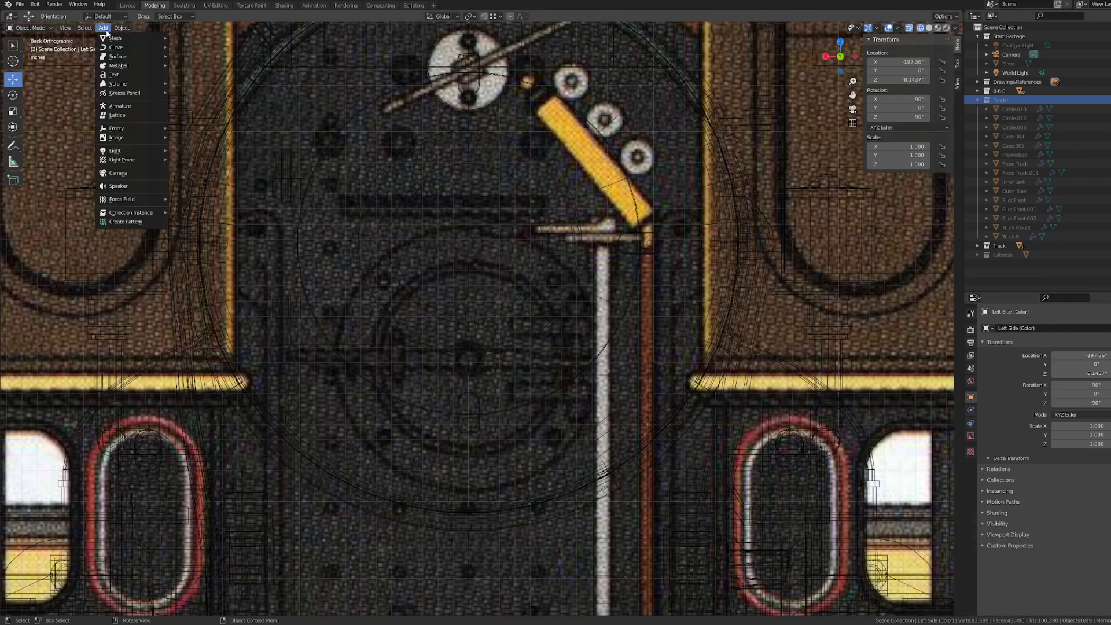
mouse_move(133, 37)
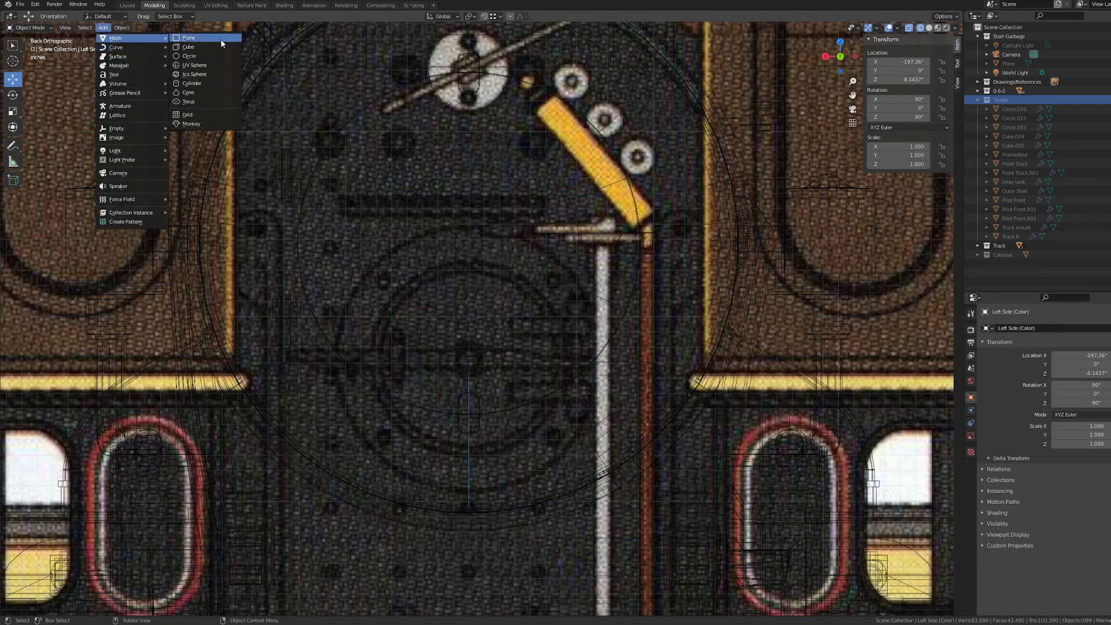
left_click(197, 83)
scroll(512, 335, "down", 6)
scroll(512, 334, "down", 1)
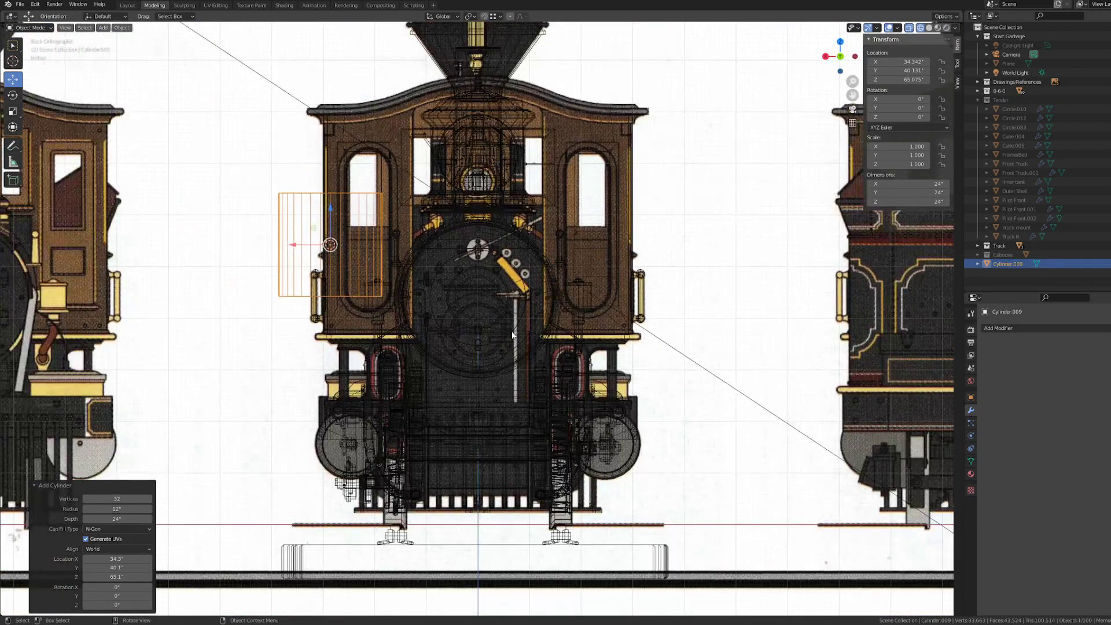
scroll(488, 322, "up", 1)
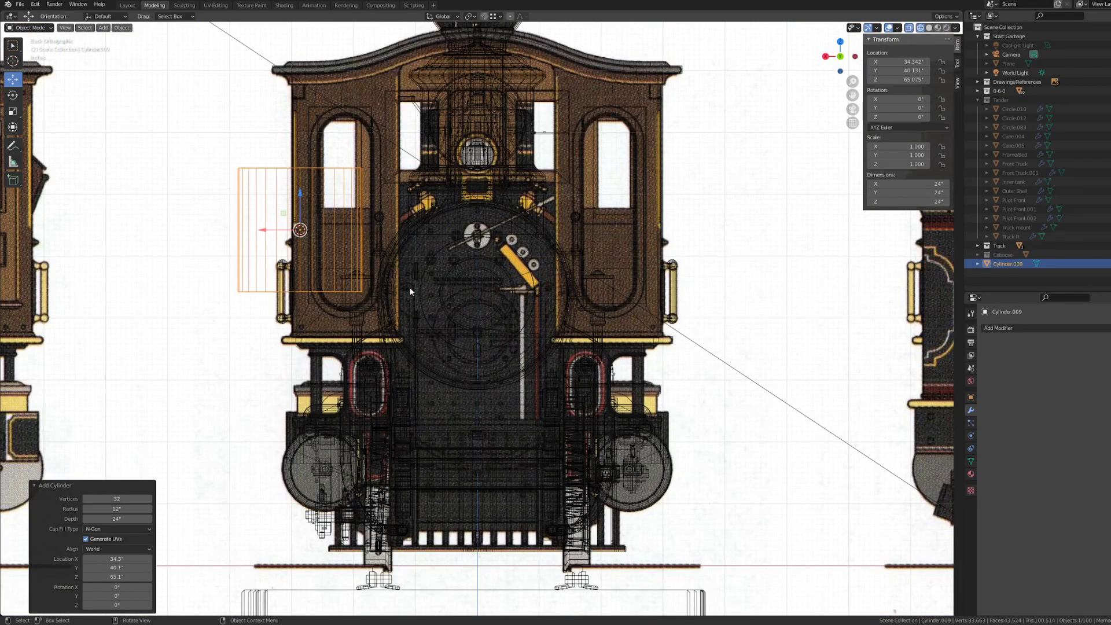
left_click(117, 587)
type("90")
key("Return")
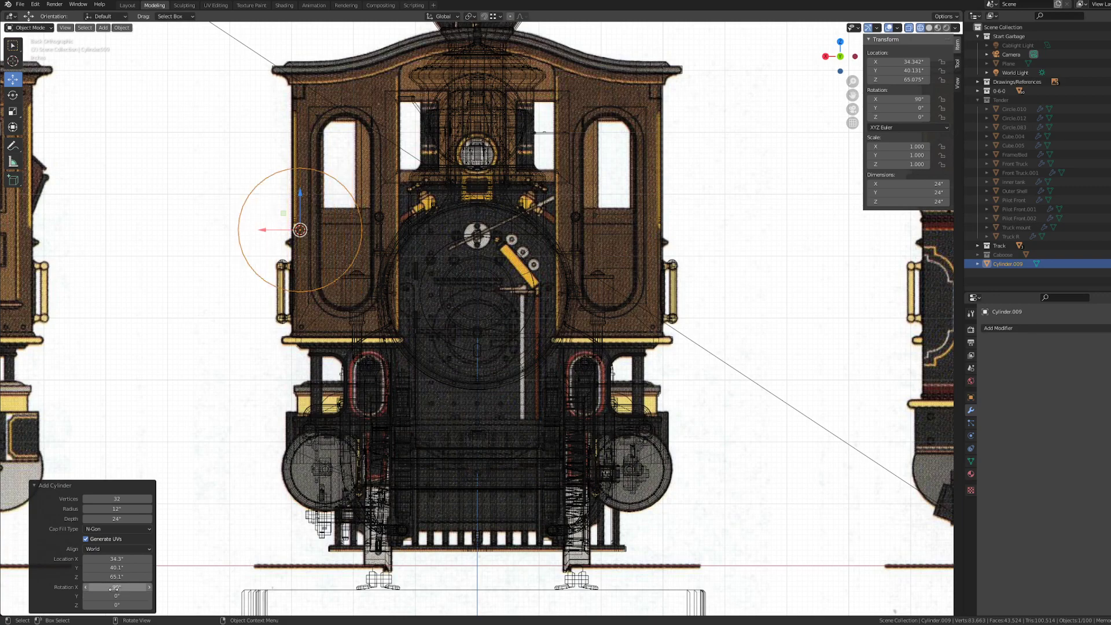
- Set the new cylinder's vertex count to 22
left_click(128, 495)
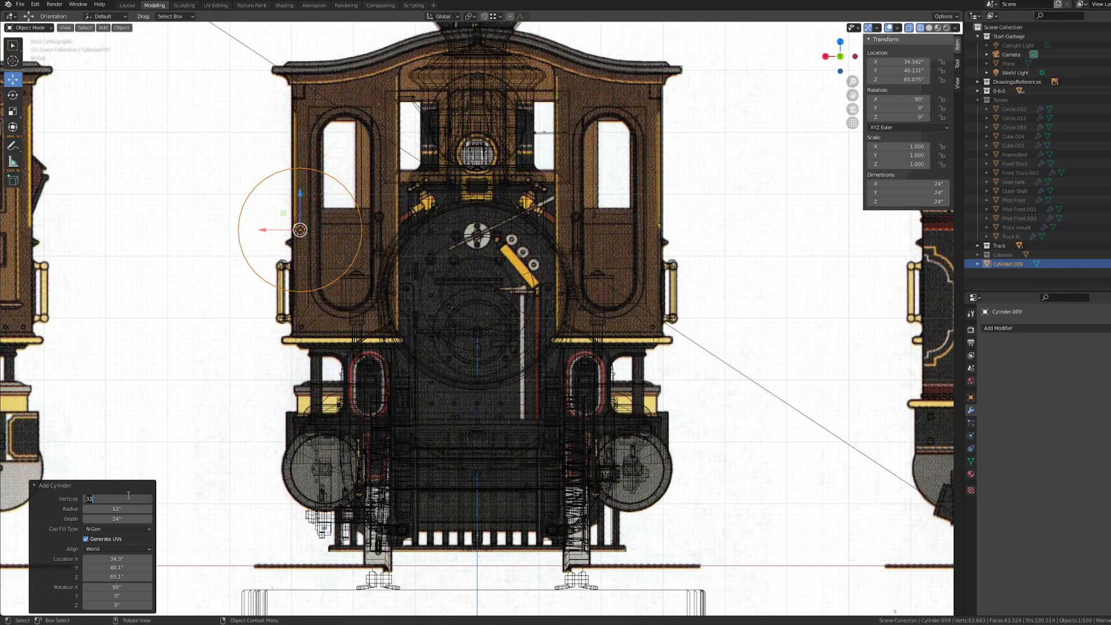
type("22")
key("Return")
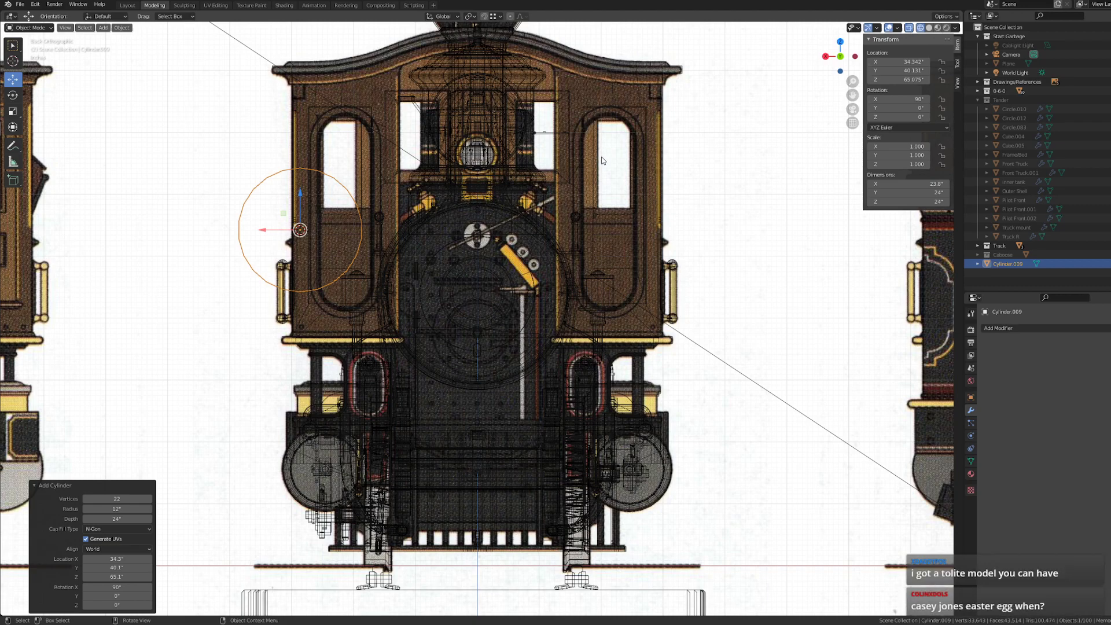
- Move the cylinder over the round firebox door on the backhead drawing and scale it to about 16.8" across
key("s")
key("Return")
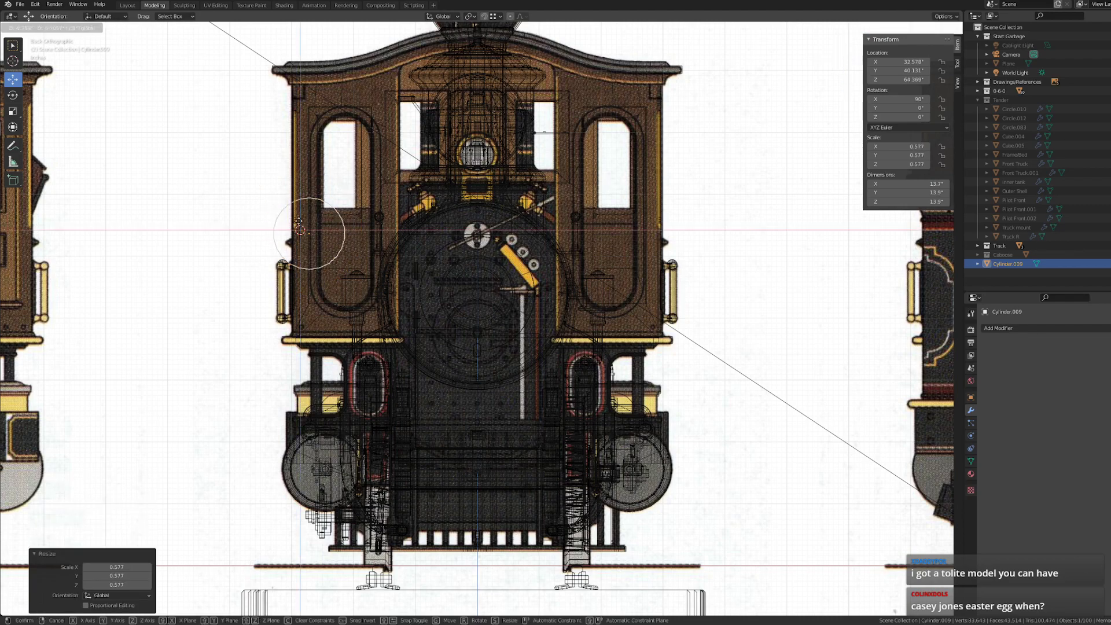
key("g")
left_click(461, 320)
scroll(461, 320, "up", 7)
key("s")
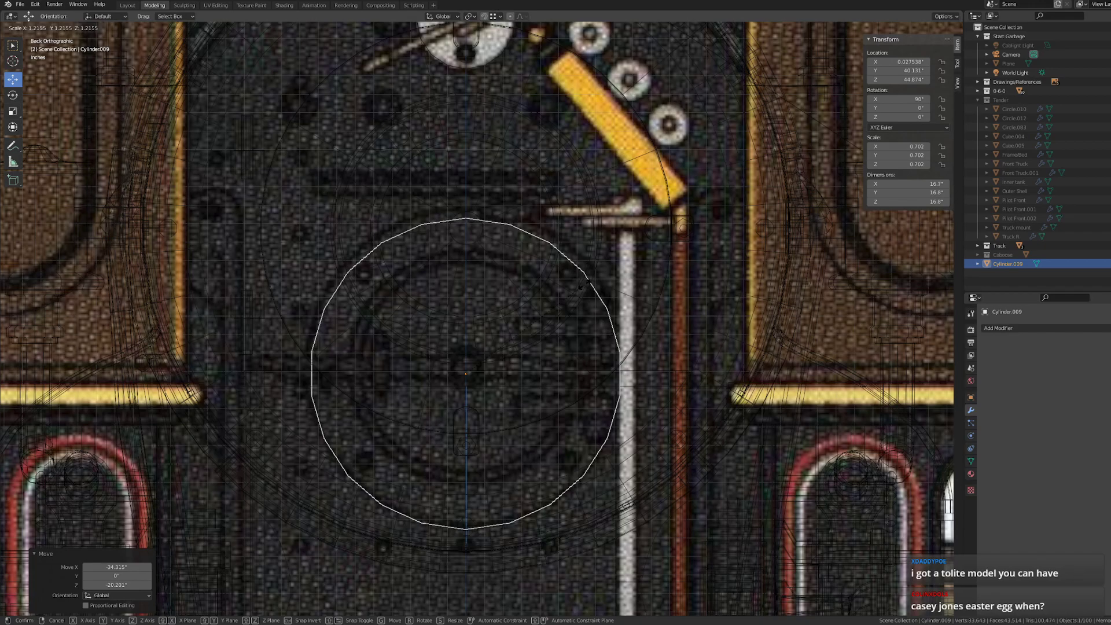
left_click(580, 286)
- Align the cylinder vertically with the firebox door's centre and scale it to about 17.2" across to match the outer ring
key("g")
key("z")
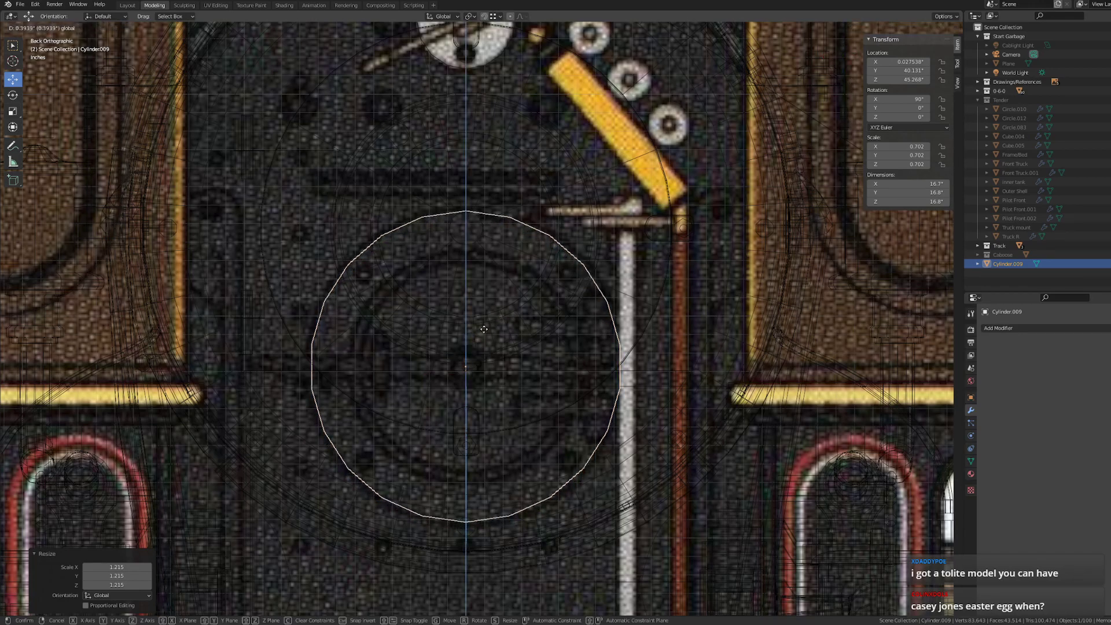
left_click(582, 313)
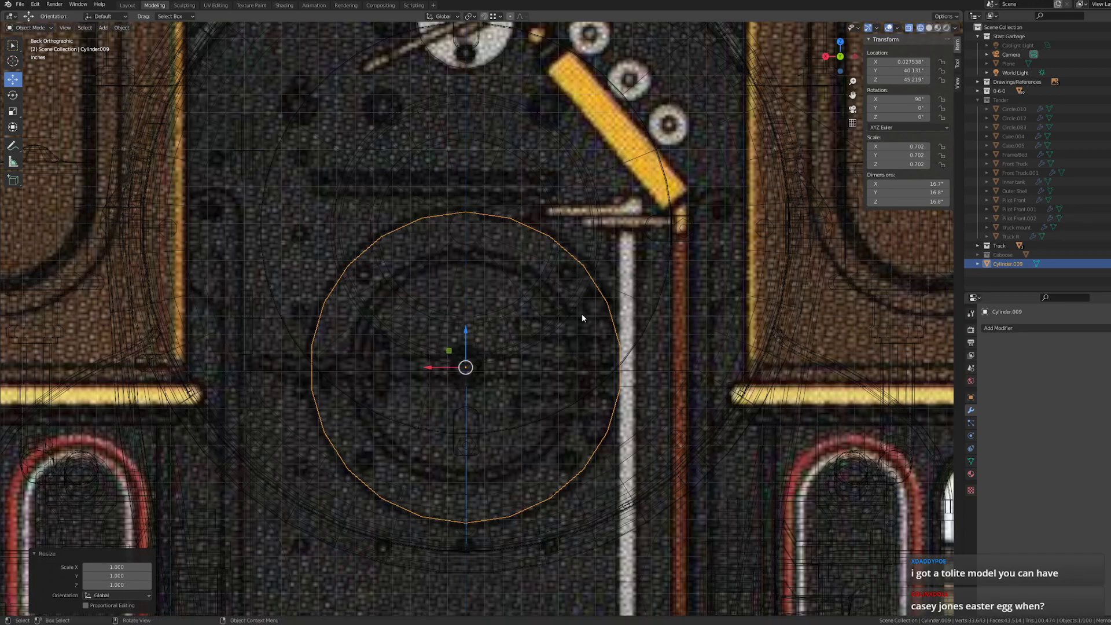
key("s")
left_click(587, 316)
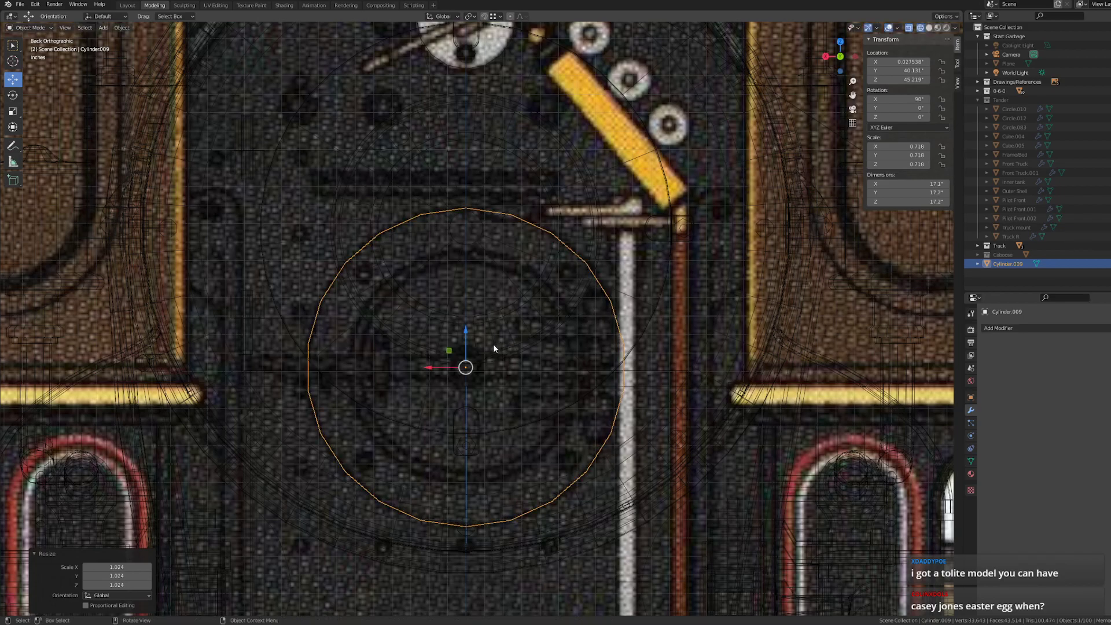
left_click_drag(465, 347, 466, 349)
key("s")
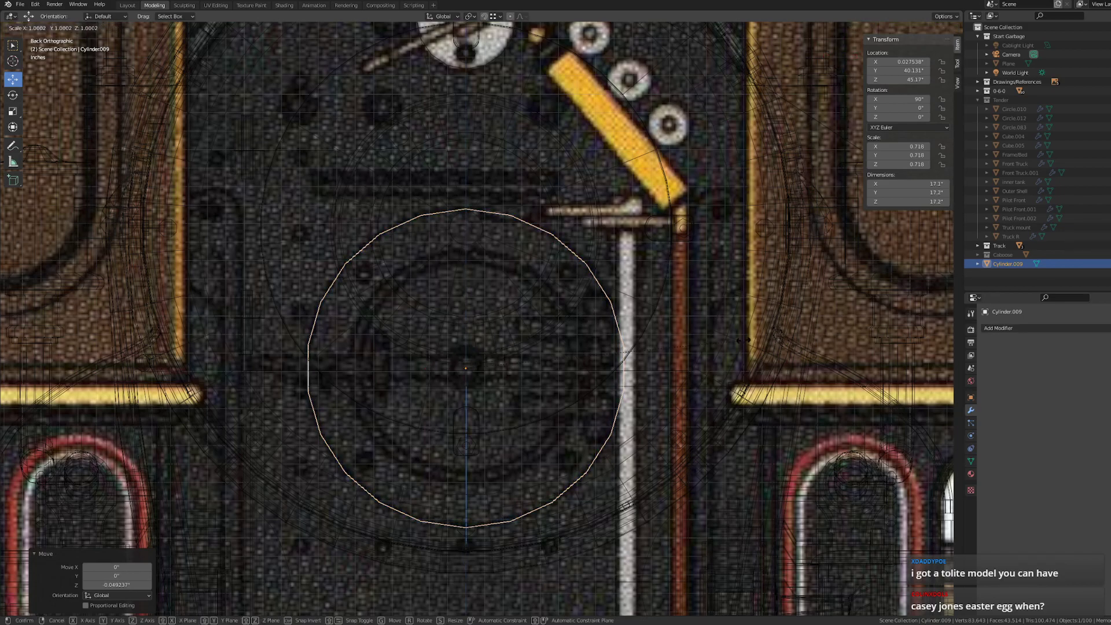
left_click(741, 340)
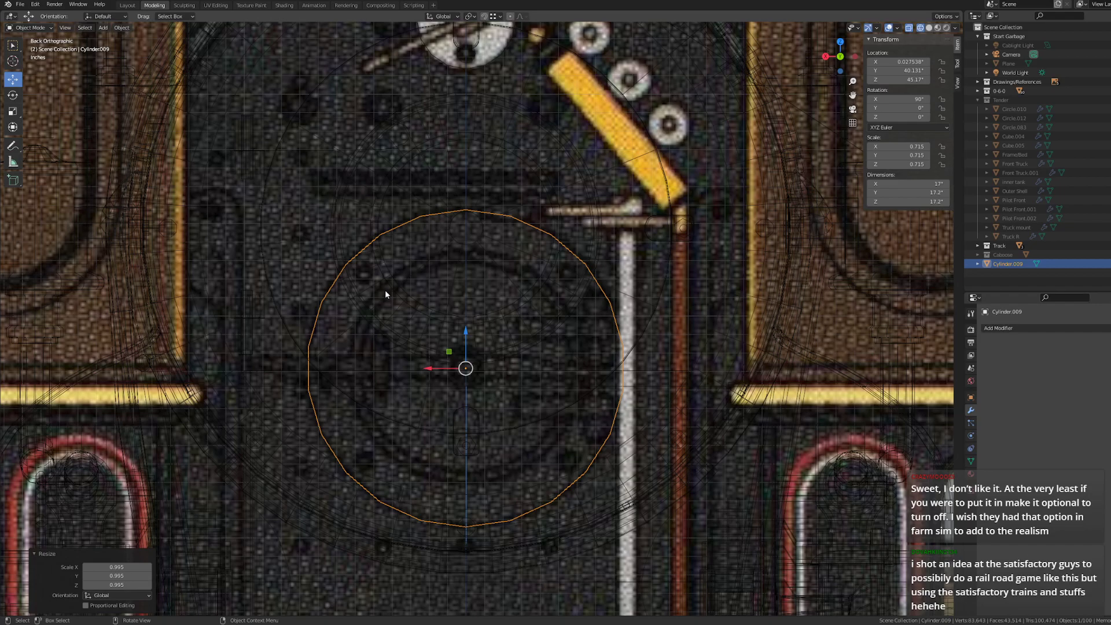
- Nudge the cylinder slightly upward along Z to centre it on the firebox door's outer ring
scroll(680, 231, "down", 3)
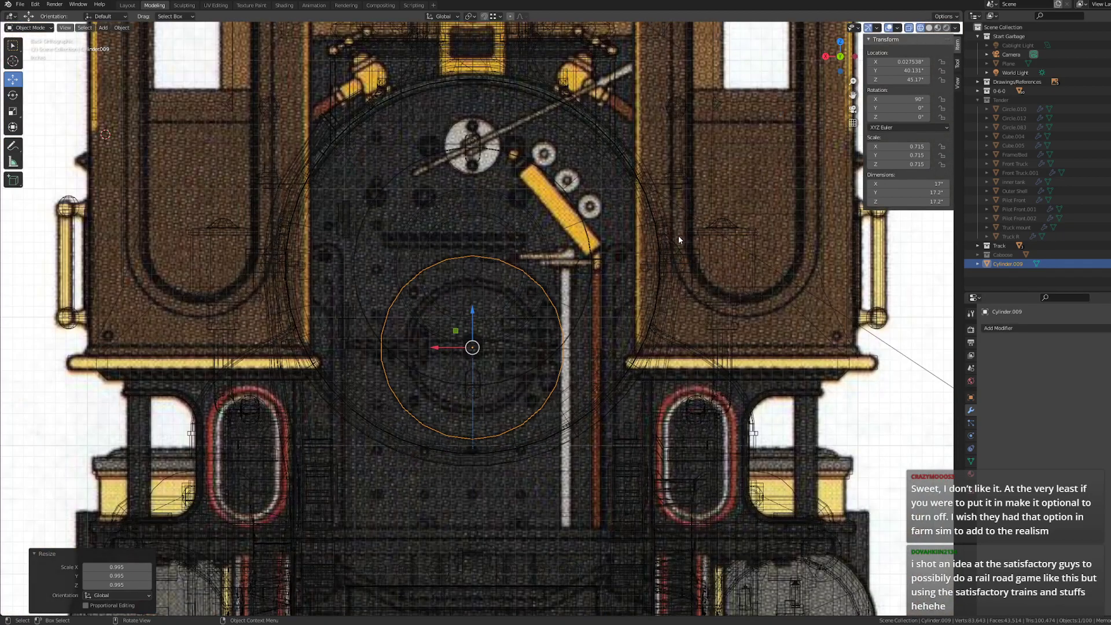
scroll(679, 239, "down", 3)
scroll(570, 439, "up", 4)
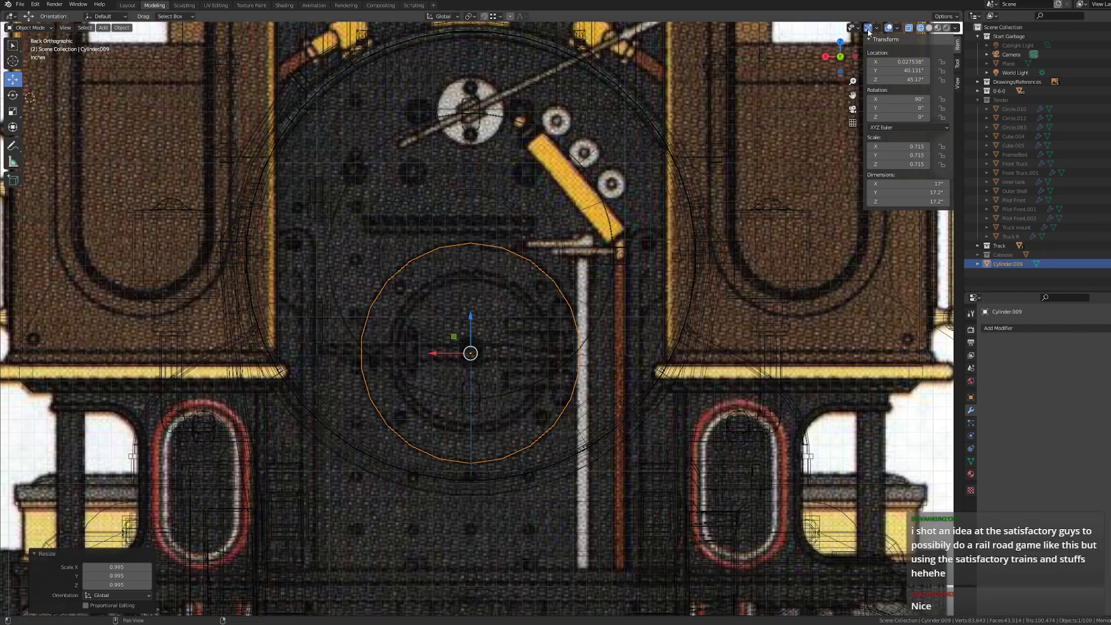
scroll(477, 440, "up", 2)
scroll(477, 441, "up", 2)
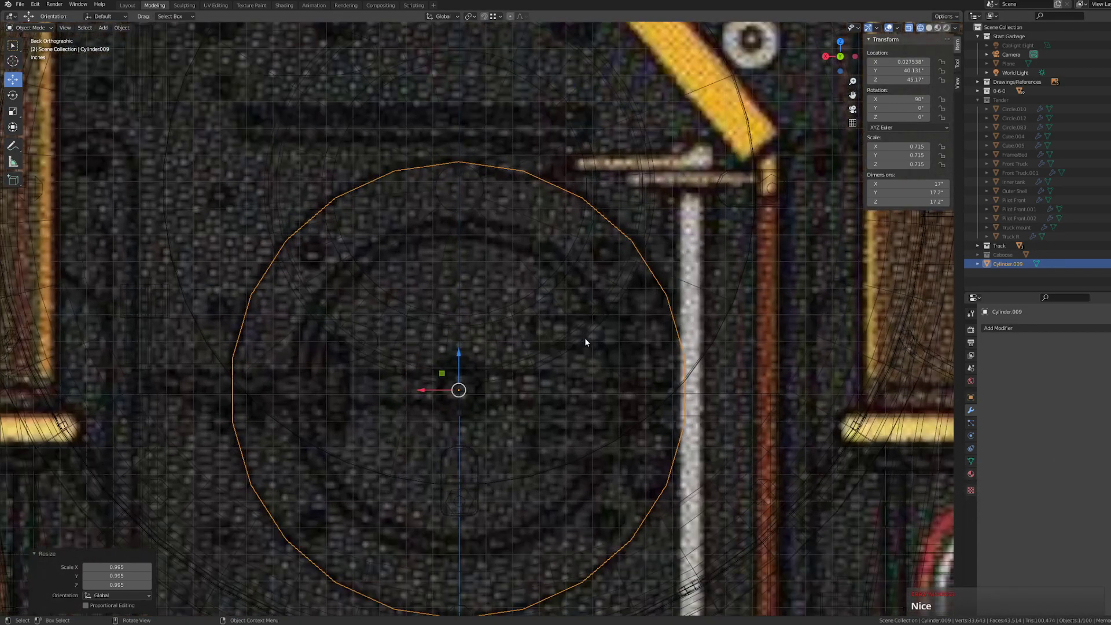
left_click_drag(459, 374, 512, 373)
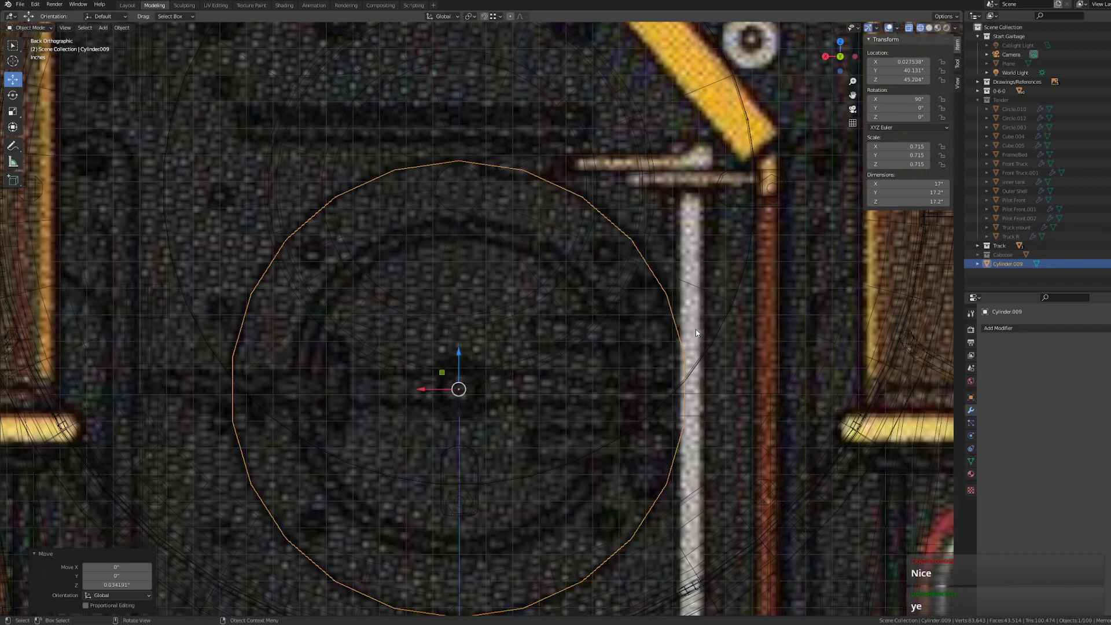
- Try scaling the cylinder down inside the firebox door's outer ring
key("s")
key("Escape")
key("s")
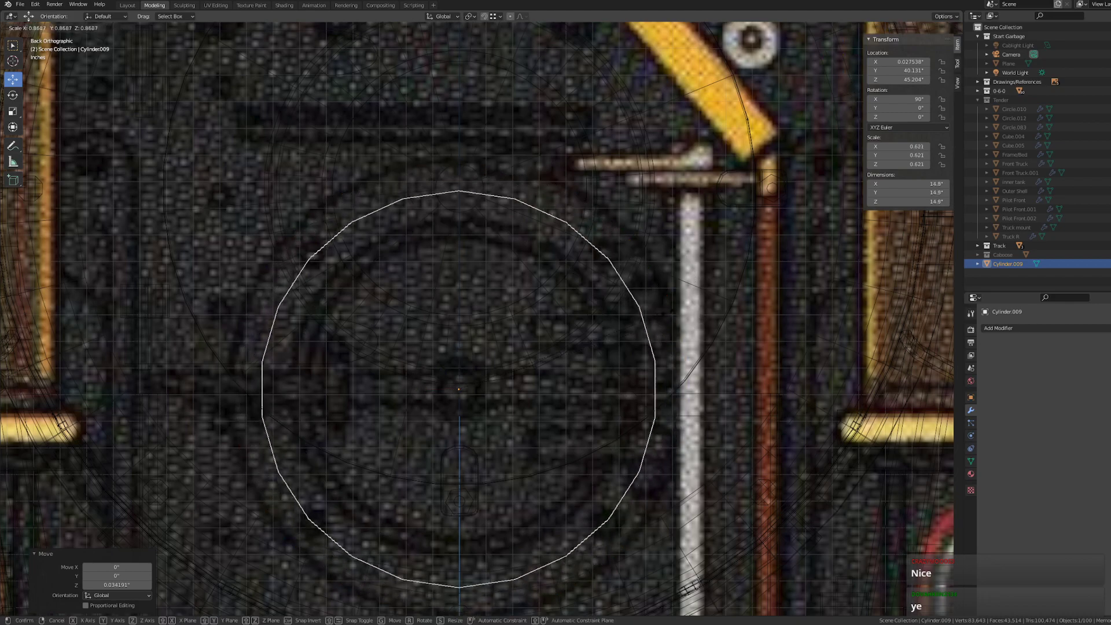
key("Escape")
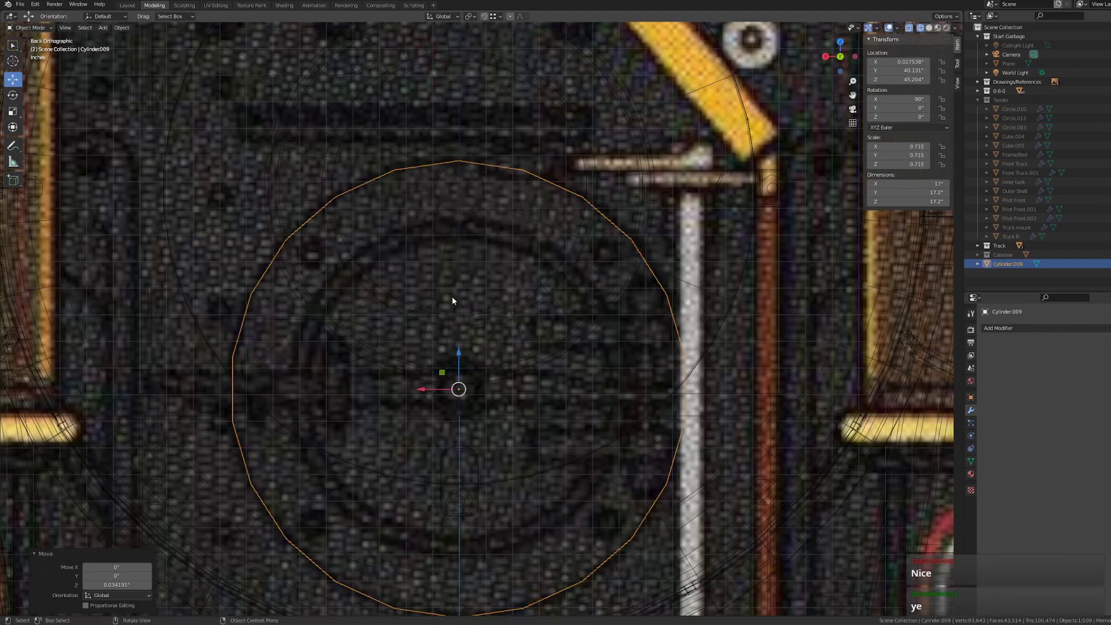
key("s")
key("Escape")
scroll(544, 324, "down", 1)
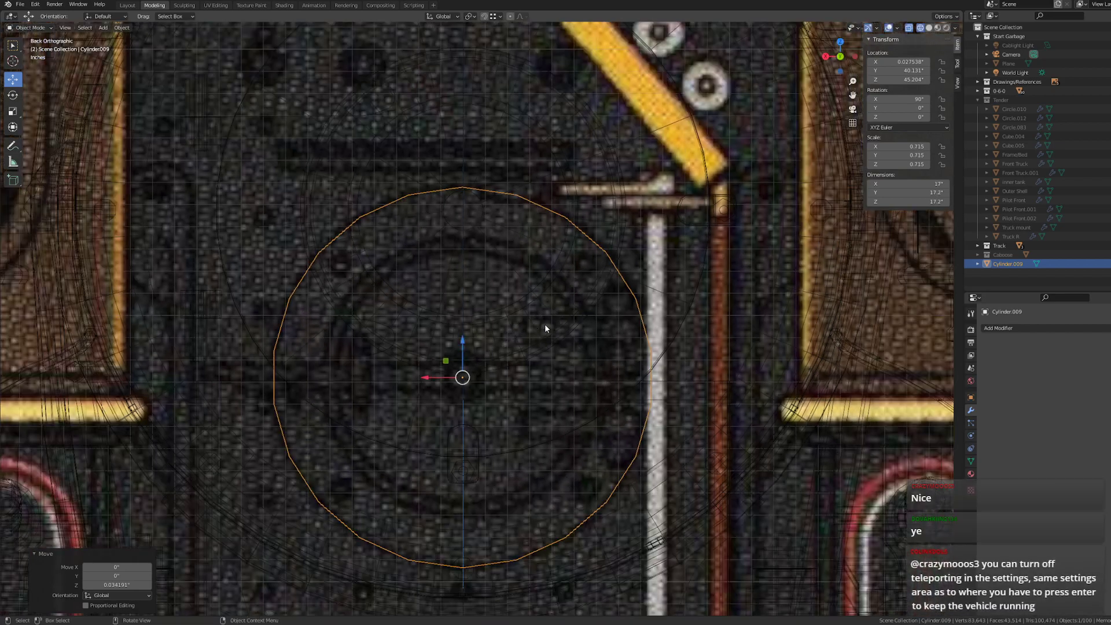
right_click(623, 317)
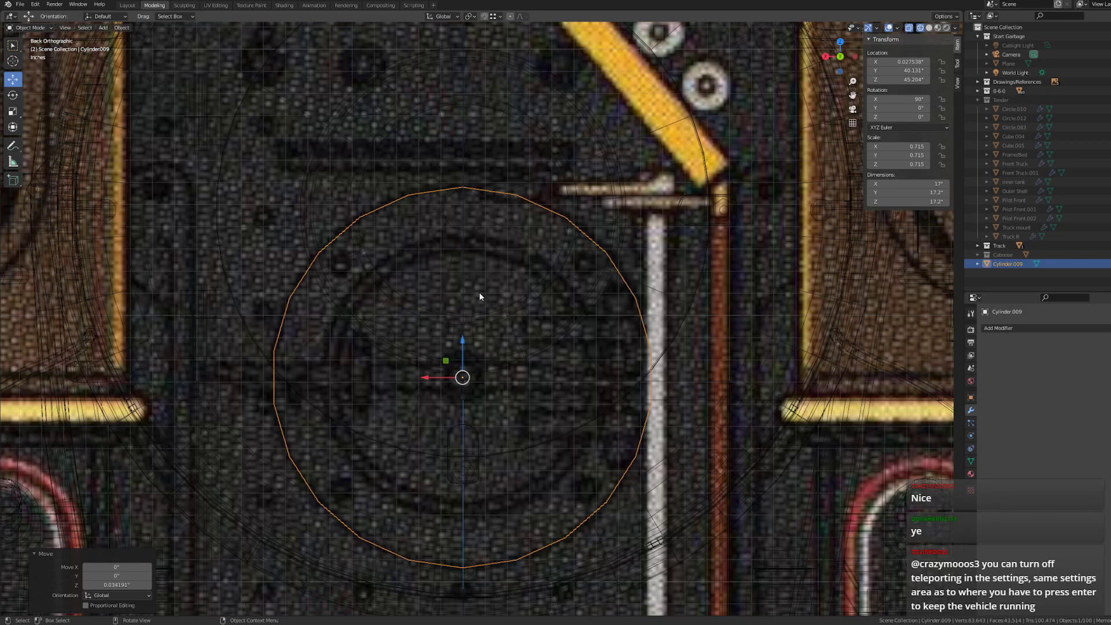
scroll(480, 294, "up", 1)
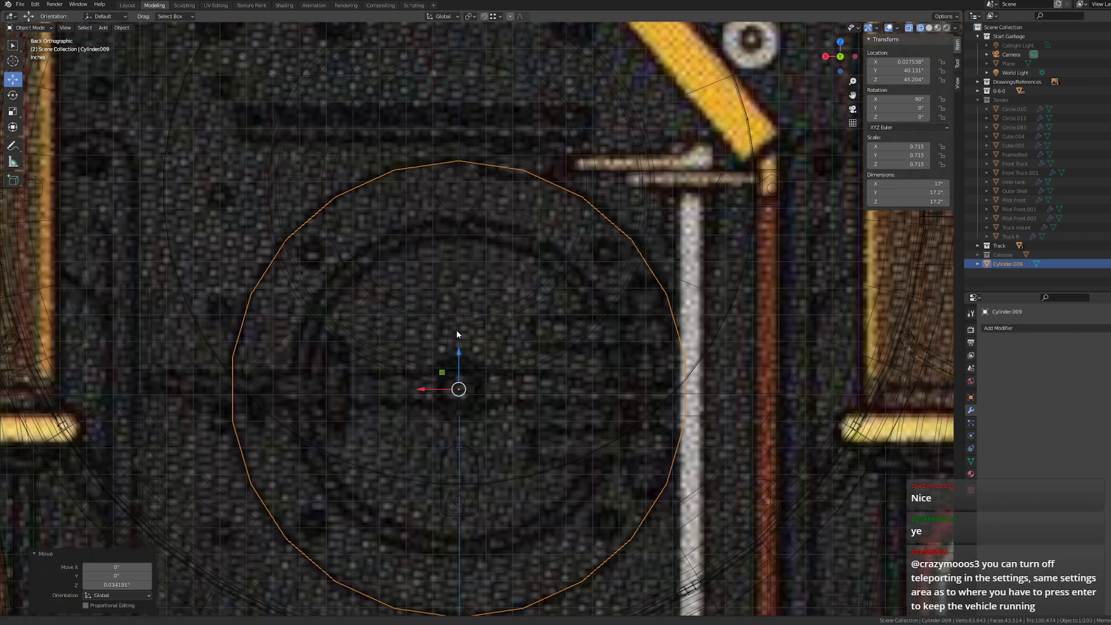
middle_click_drag(456, 331, 444, 320, "shift")
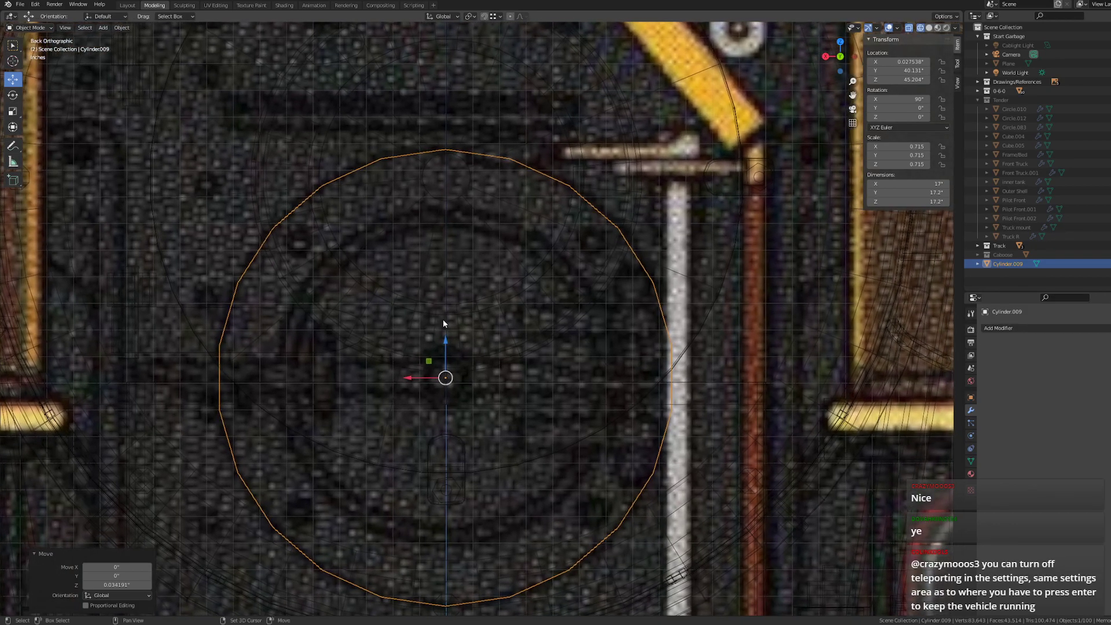
right_click(423, 225)
mouse_move(425, 225)
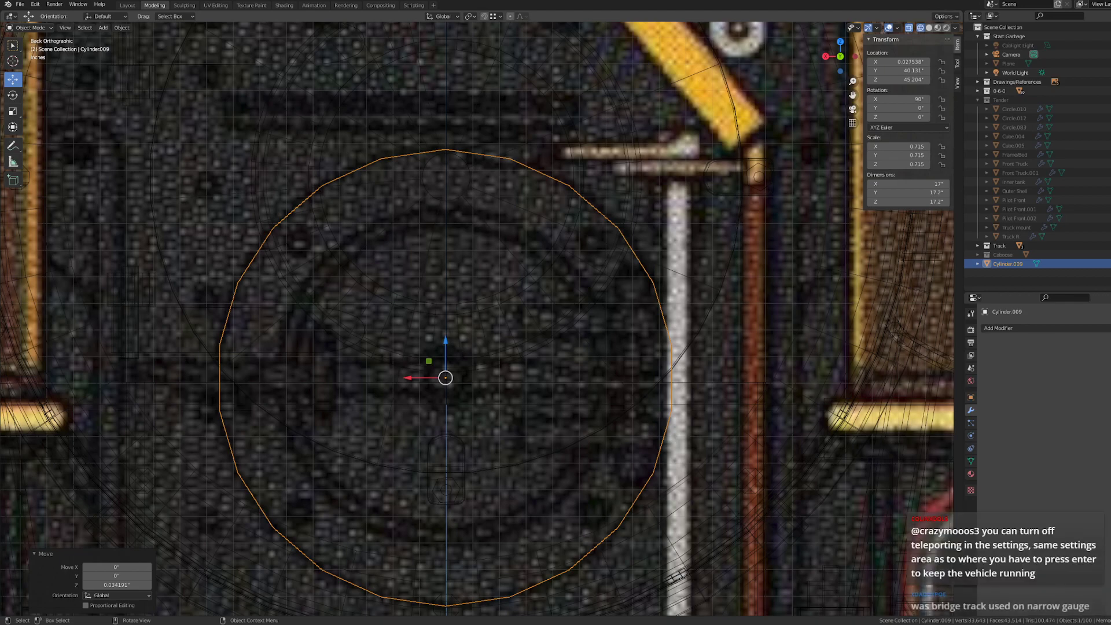
right_click(327, 301)
right_click(374, 313)
mouse_move(378, 314)
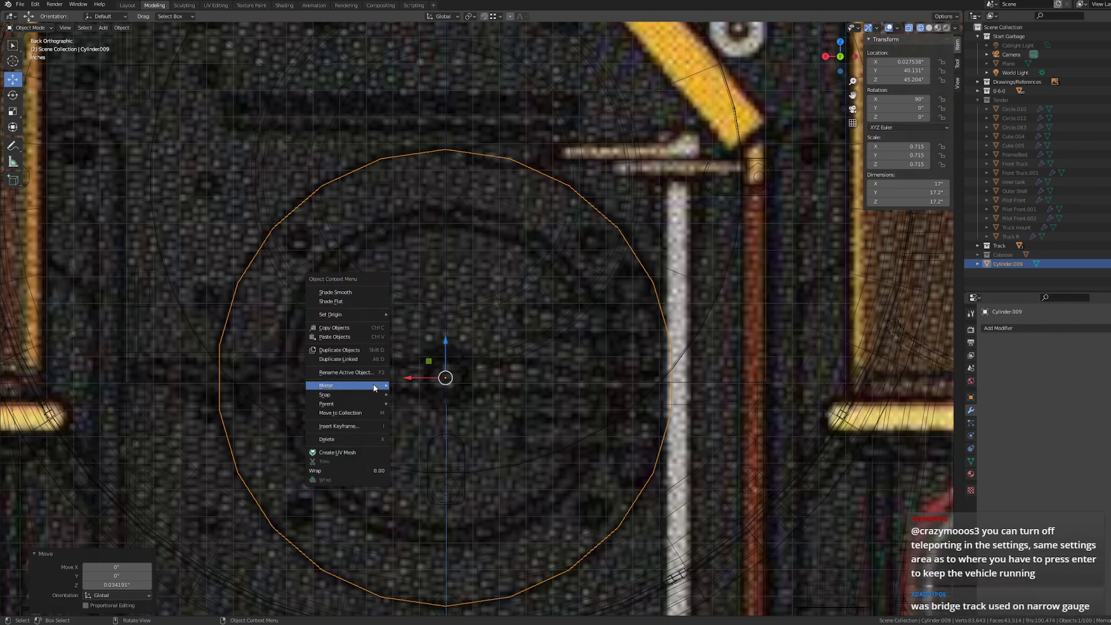
mouse_move(369, 388)
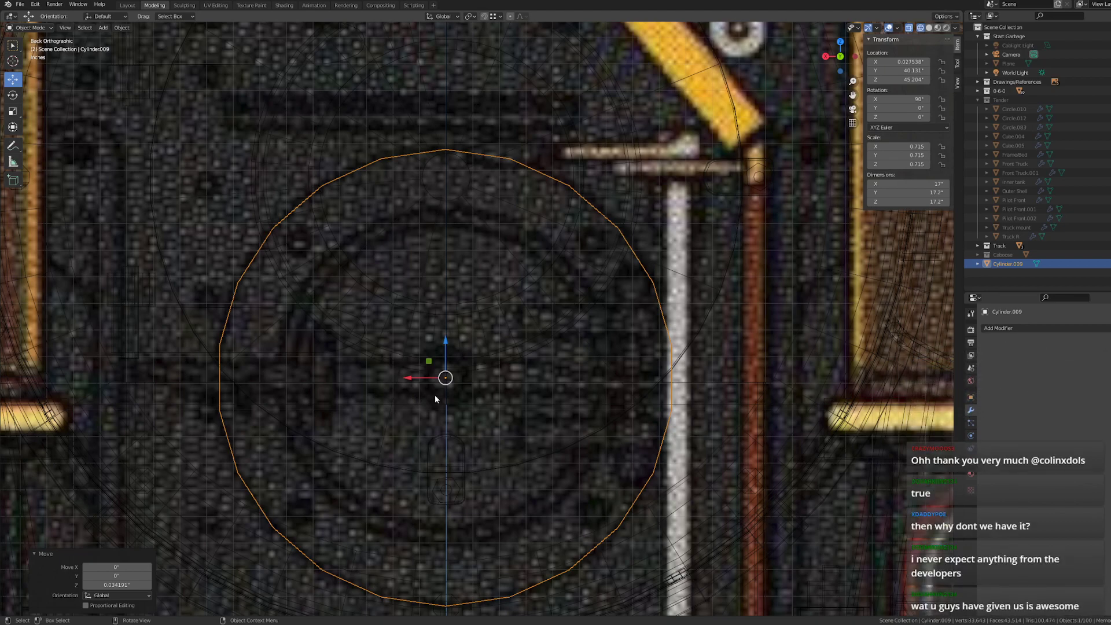
mouse_move(435, 464)
middle_mouse_down("shift")
mouse_move(439, 436)
mouse_move(442, 457)
middle_mouse_up("shift")
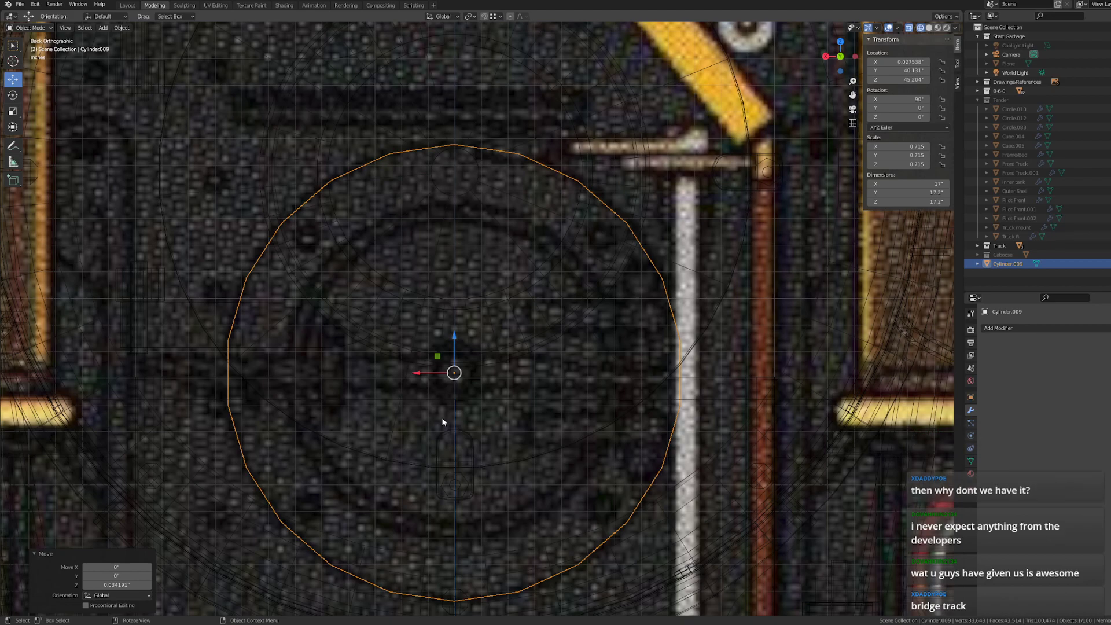
middle_click_drag(435, 483, 473, 443, "shift")
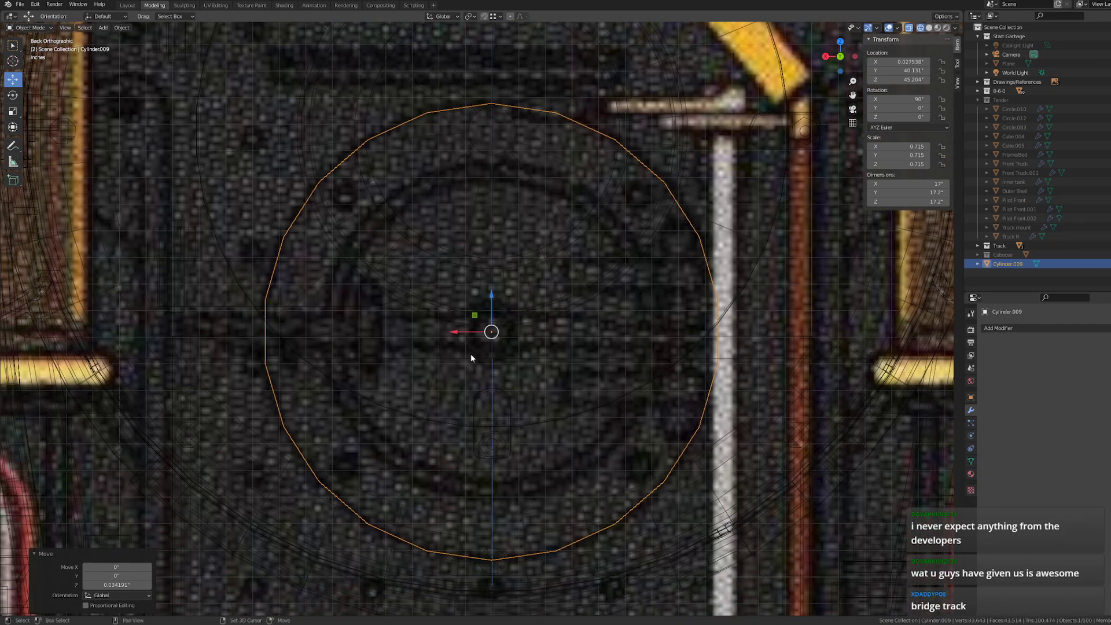
right_click(470, 353)
middle_click_drag(560, 273, 602, 306)
key("a")
middle_click_drag(423, 353, 384, 360)
middle_click_drag(249, 400, 373, 367, "shift")
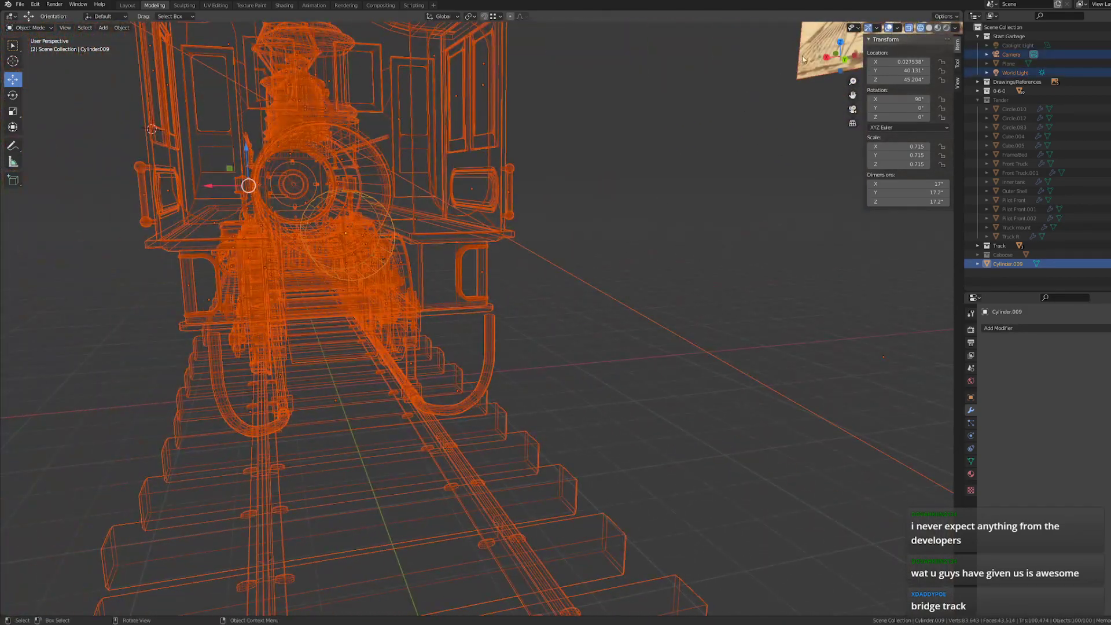
left_click(844, 59)
scroll(690, 284, "up", 3)
left_click(624, 283)
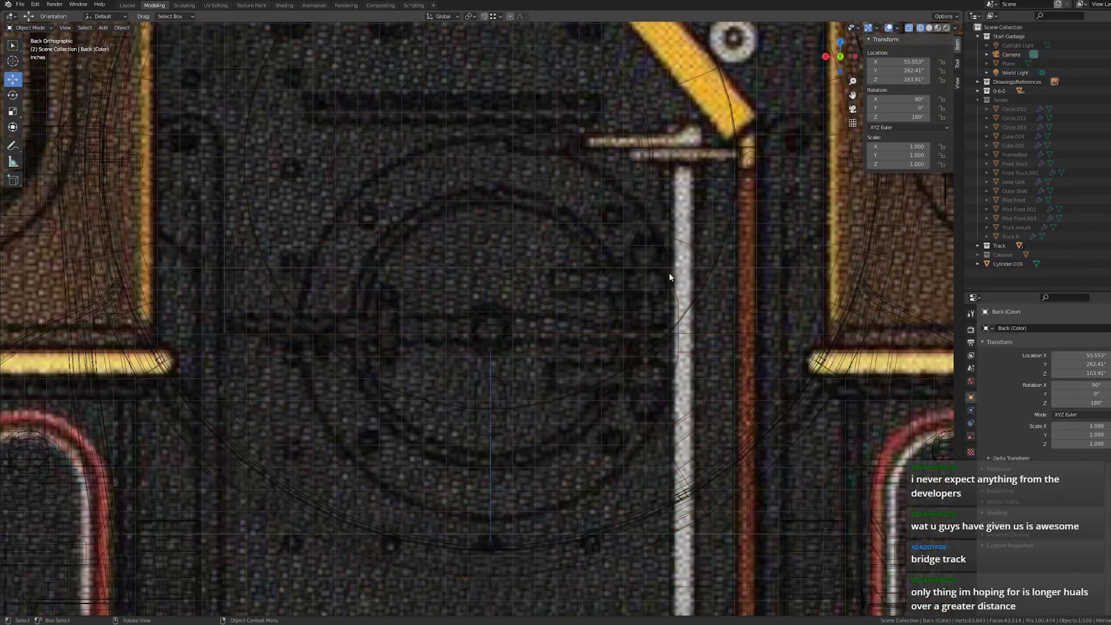
- Open the firebox door cylinder in Edit Mode and try insetting all of its faces
left_click(669, 273)
key("Tab")
key("i")
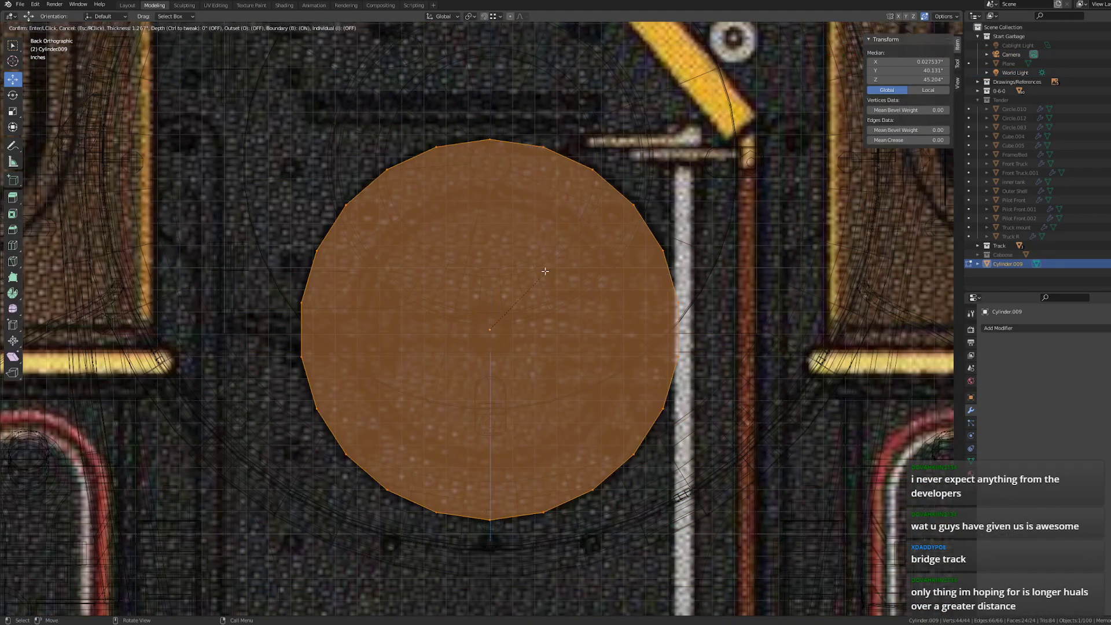
right_click(434, 327)
- Examine the cylinder's end faces and its position behind the cab in perspective wireframe
middle_click_drag(595, 315, 642, 318)
middle_click_drag(363, 294, 462, 314)
middle_click_drag(106, 289, 598, 227)
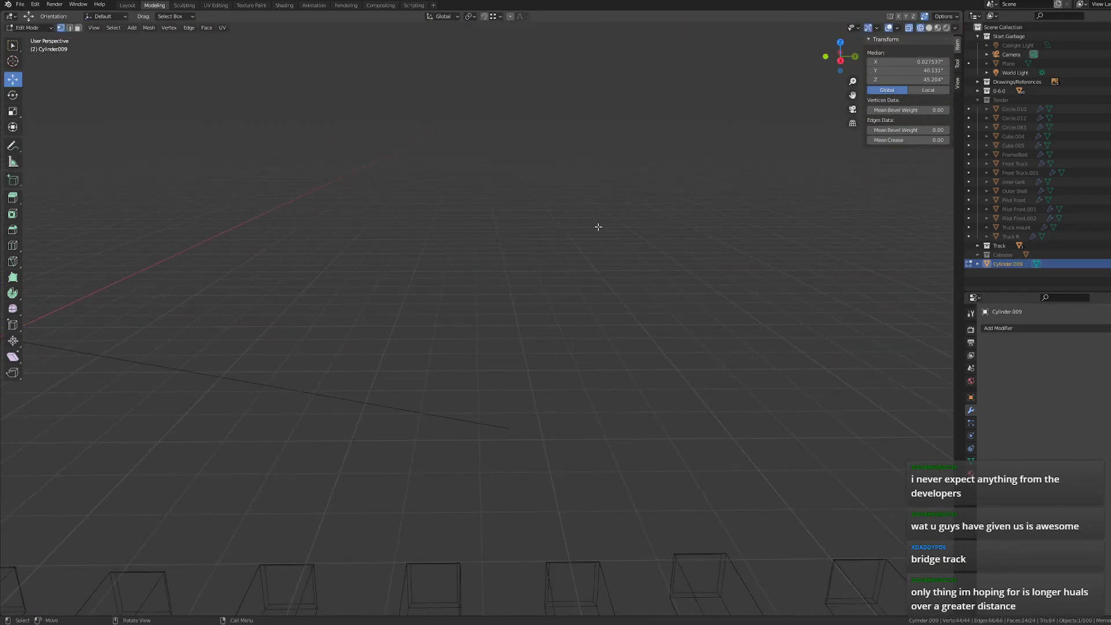
middle_click_drag(687, 276, 565, 238)
middle_click_drag(228, 243, 446, 297, "shift")
key("w")
scroll(485, 321, "up", 1)
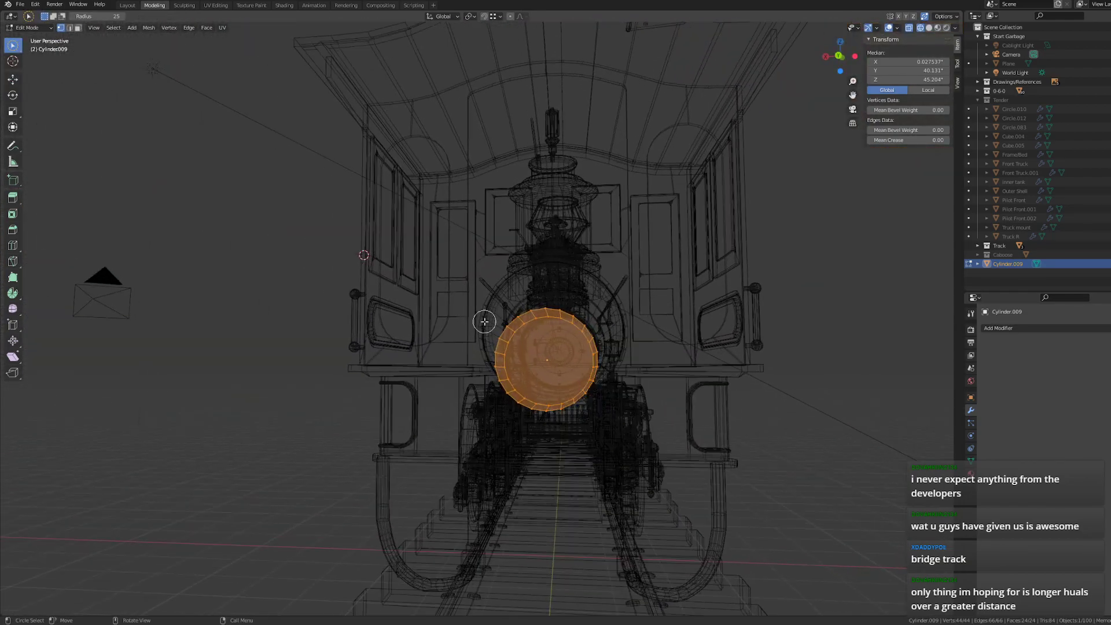
scroll(485, 322, "down", 5)
scroll(484, 322, "up", 5)
key("w")
scroll(486, 336, "up", 3)
key("w")
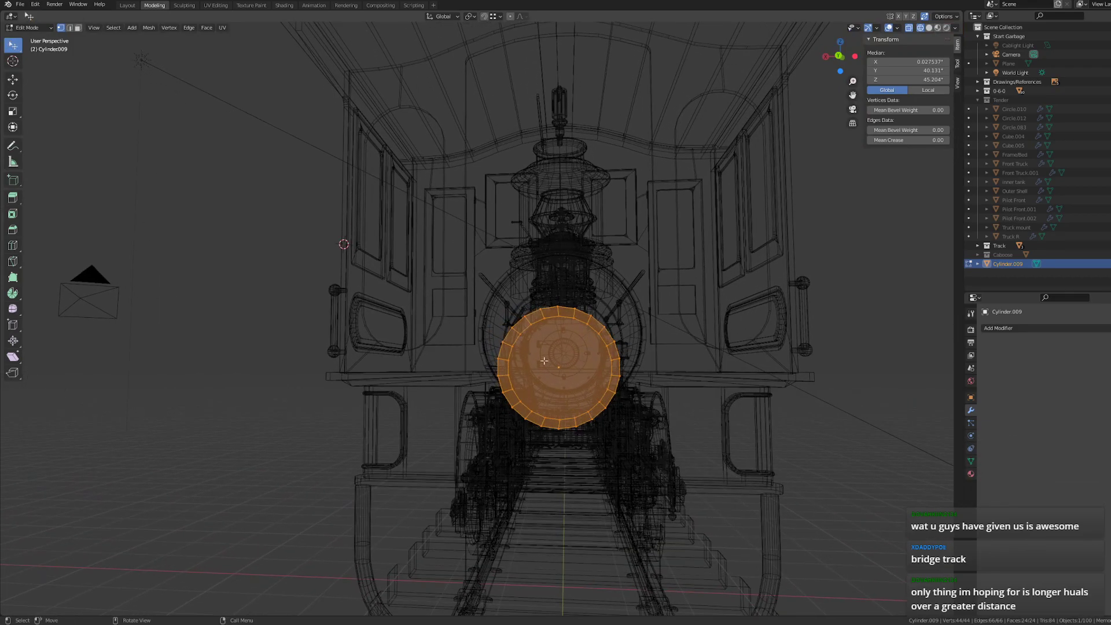
mouse_move(544, 360)
middle_mouse_down()
mouse_move(644, 389)
mouse_move(433, 334)
mouse_move(647, 315)
mouse_move(584, 390)
mouse_move(612, 388)
mouse_move(449, 426)
mouse_move(449, 387)
mouse_move(406, 376)
mouse_move(457, 342)
mouse_move(558, 367)
middle_mouse_up()
scroll(625, 321, "up", 3)
scroll(593, 387, "up", 2)
scroll(601, 387, "up", 1)
scroll(697, 388, "up", 1)
scroll(724, 401, "down", 10)
middle_click_drag(382, 363, 627, 335, "shift")
scroll(575, 329, "up", 3)
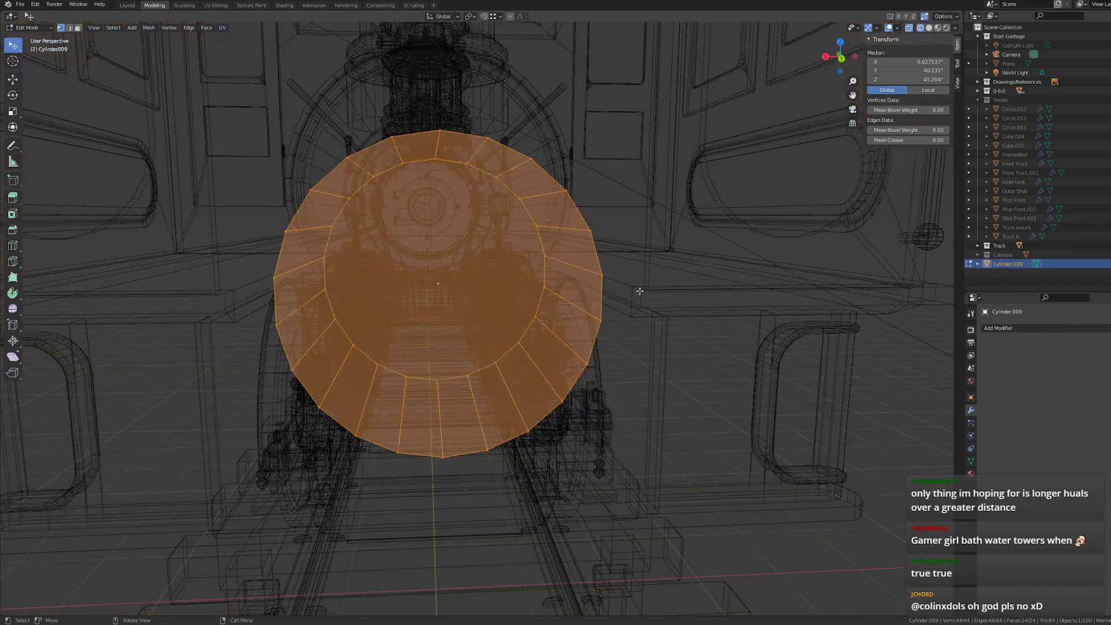
middle_click_drag(639, 291, 597, 247)
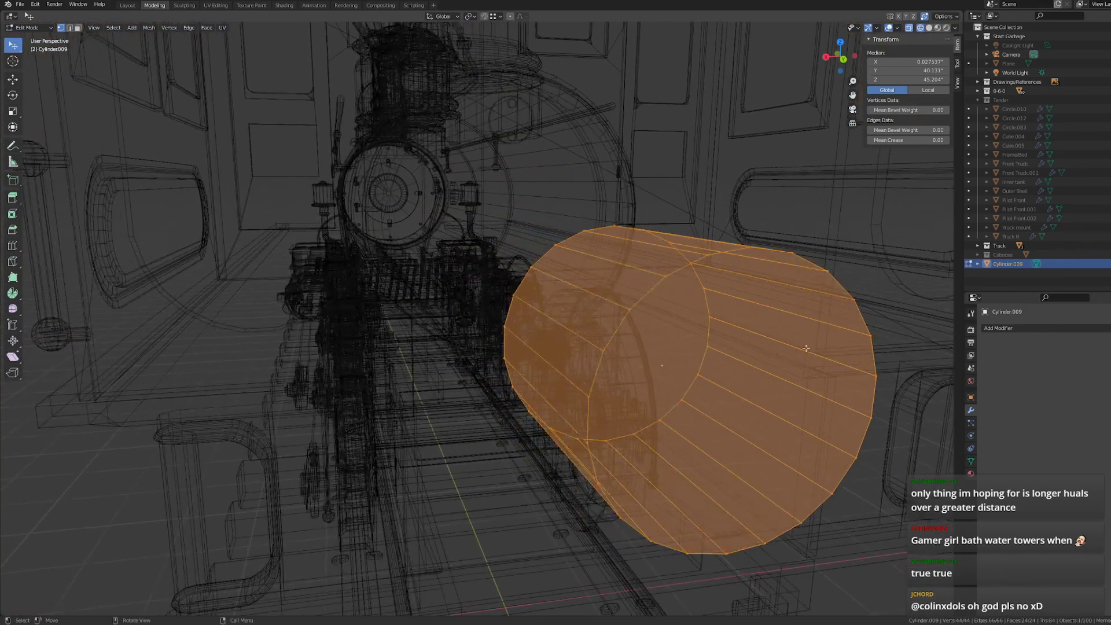
middle_click_drag(276, 235, 427, 263)
- Select both round end faces of the cylinder in face selection mode and try insetting them
left_click(900, 388)
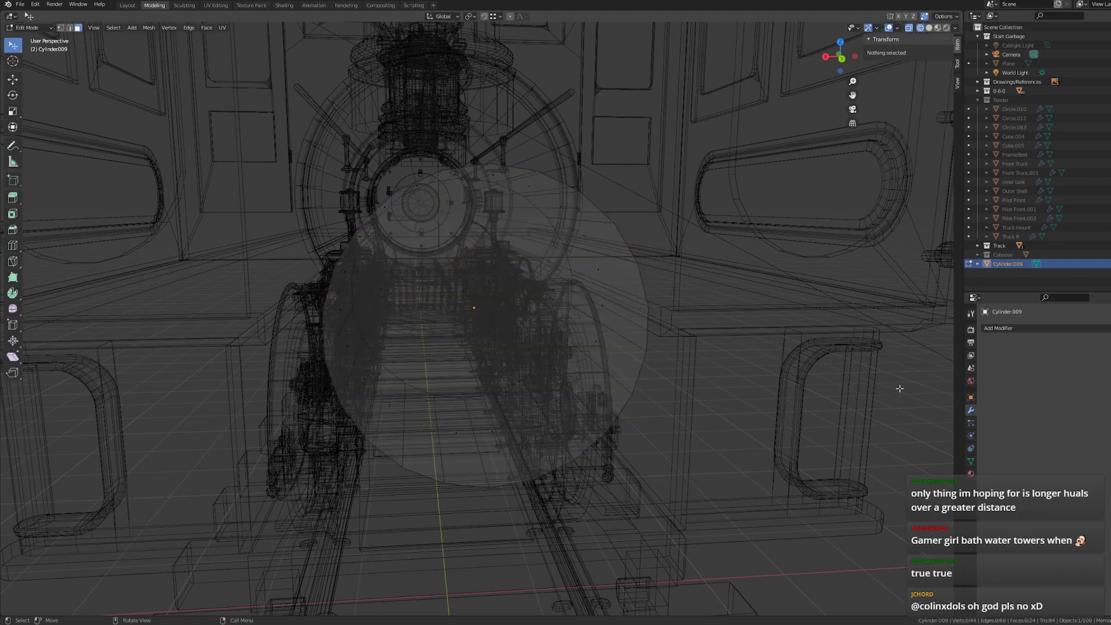
left_click(457, 284)
left_click(490, 329, "shift")
key("i")
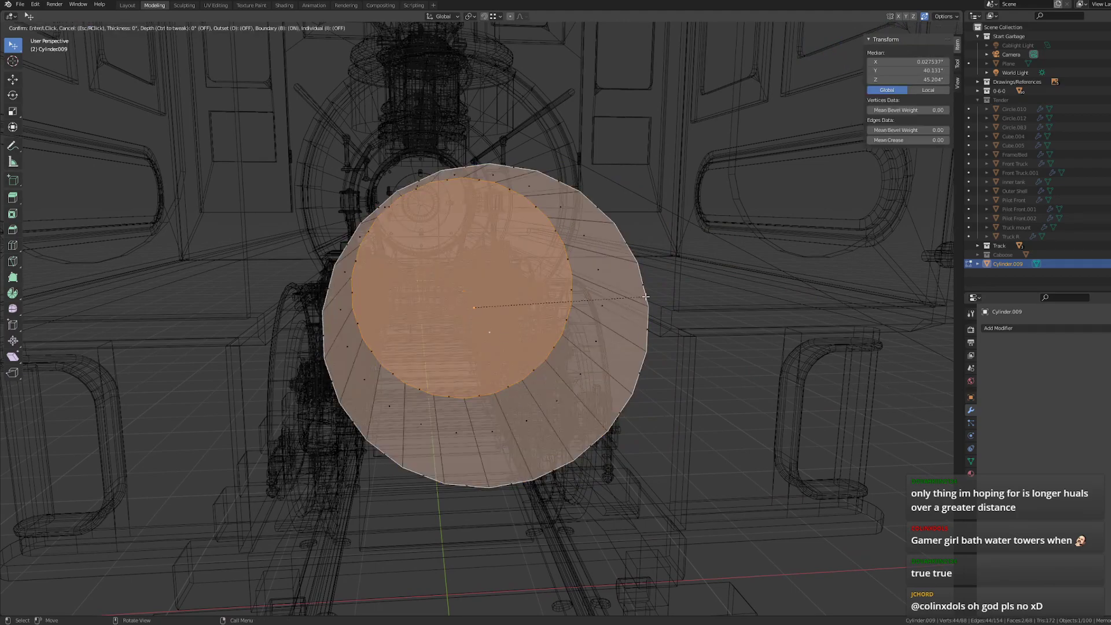
key("Escape")
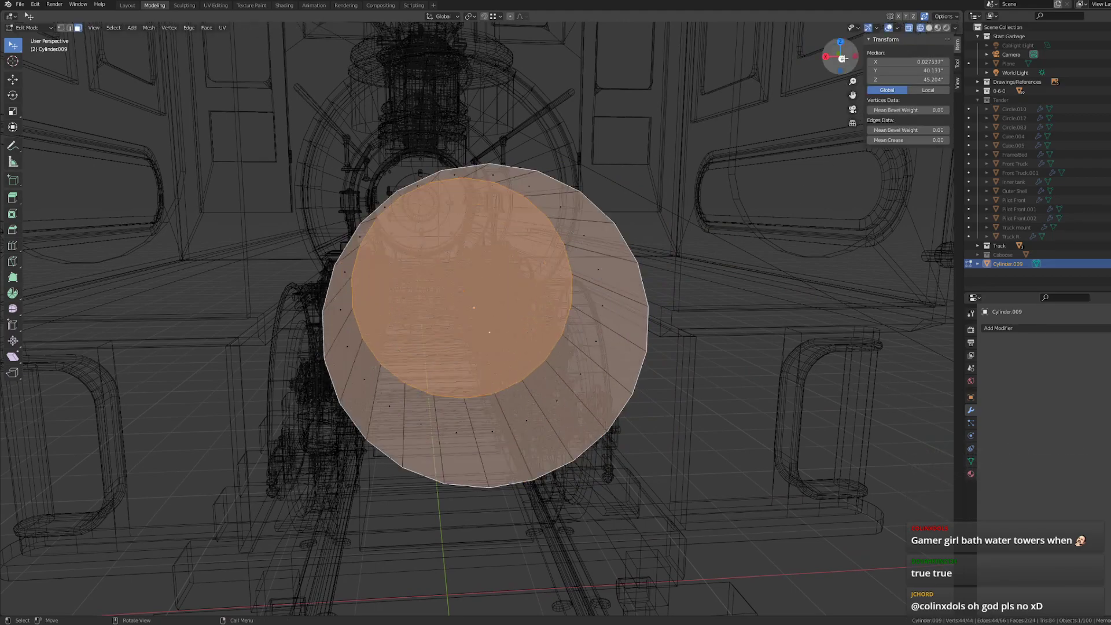
- In the back view, inset both round end faces of the firebox door cylinder by about 2.9 inches to follow the reference ring
left_click(843, 51)
middle_click_drag(519, 223, 644, 385, "shift")
key("s")
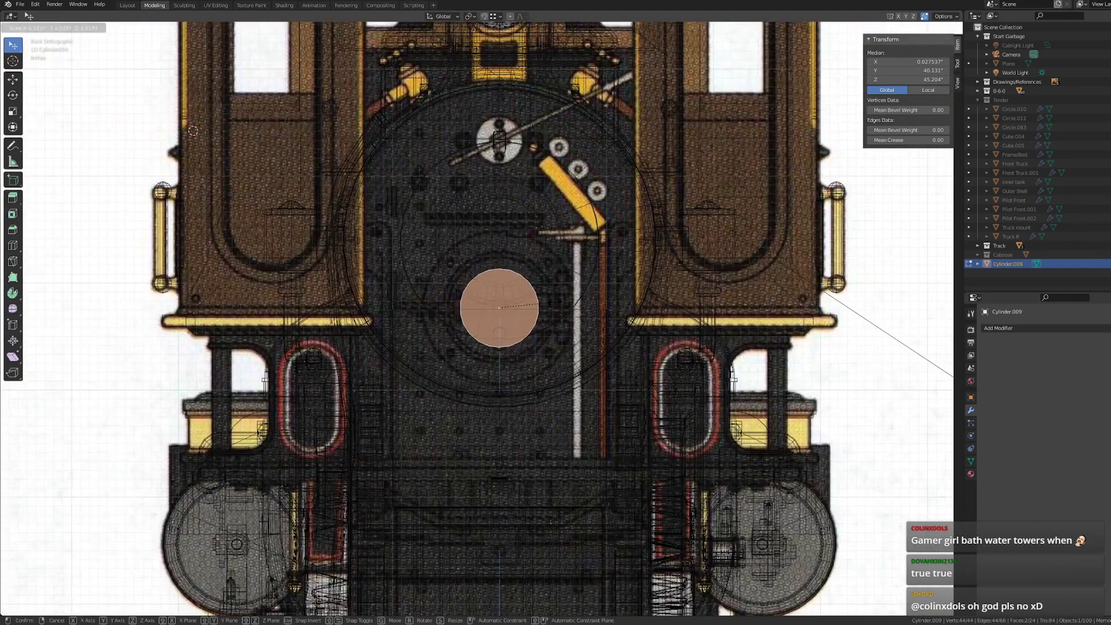
right_click(719, 205)
scroll(719, 205, "up", 7)
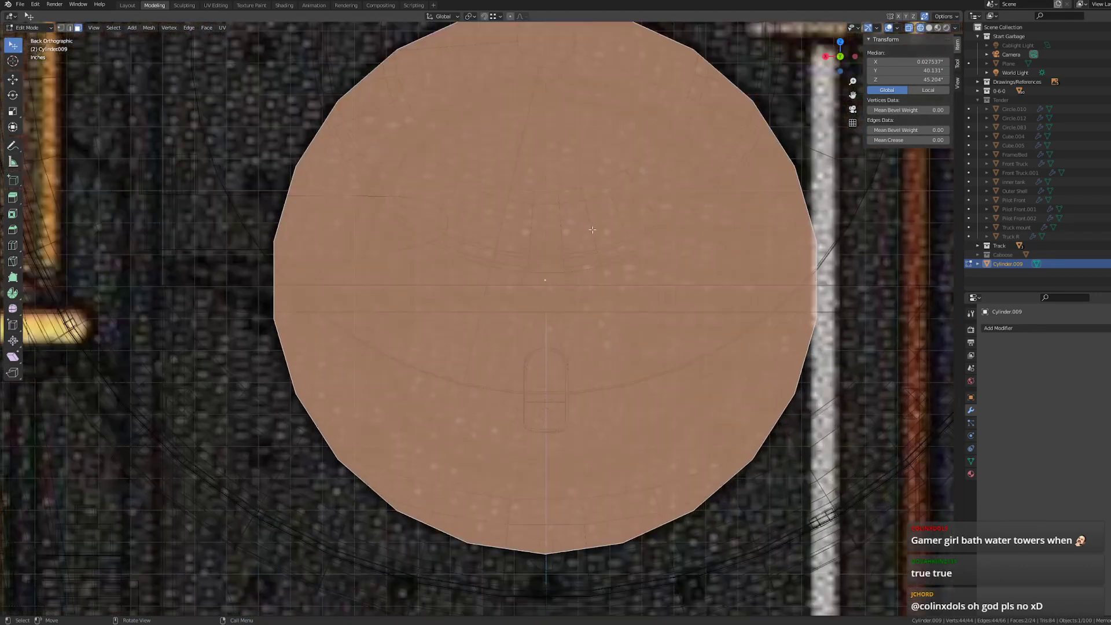
middle_click_drag(718, 205, 614, 276, "shift")
key("i")
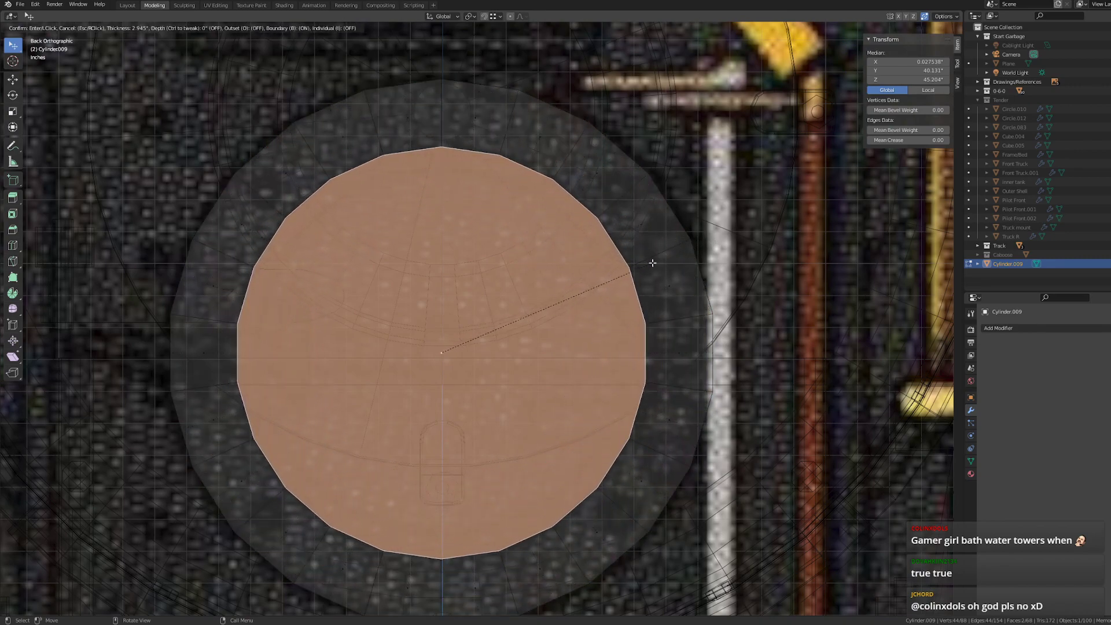
left_click(652, 263)
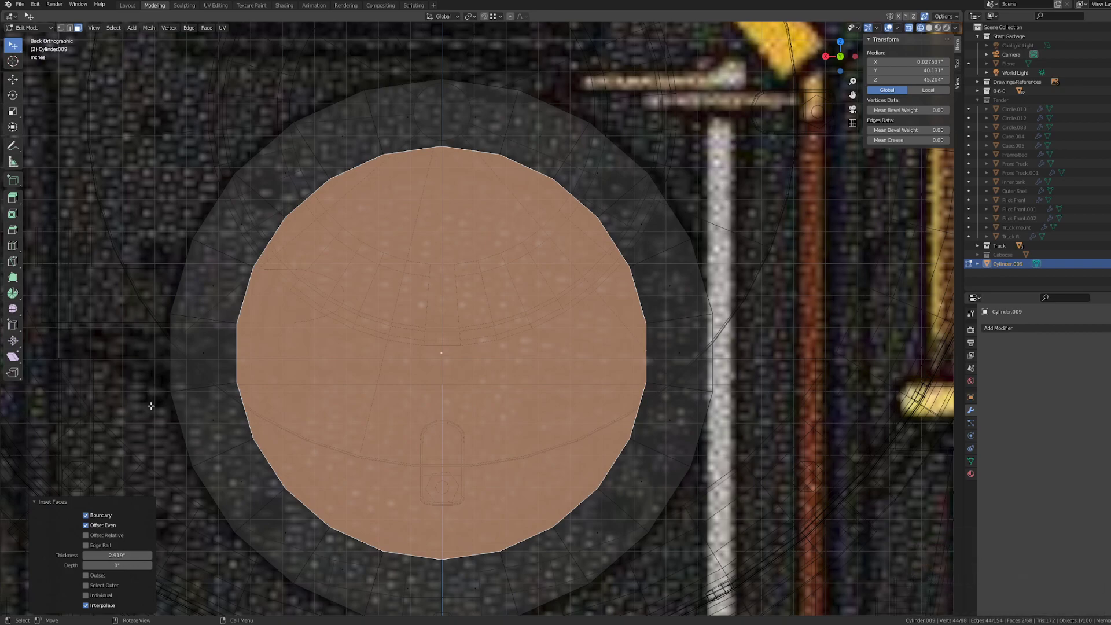
- Delete the two inset faces at the cylinder's front and rear ends so it is open through the middle
left_click(126, 369)
left_click(407, 355)
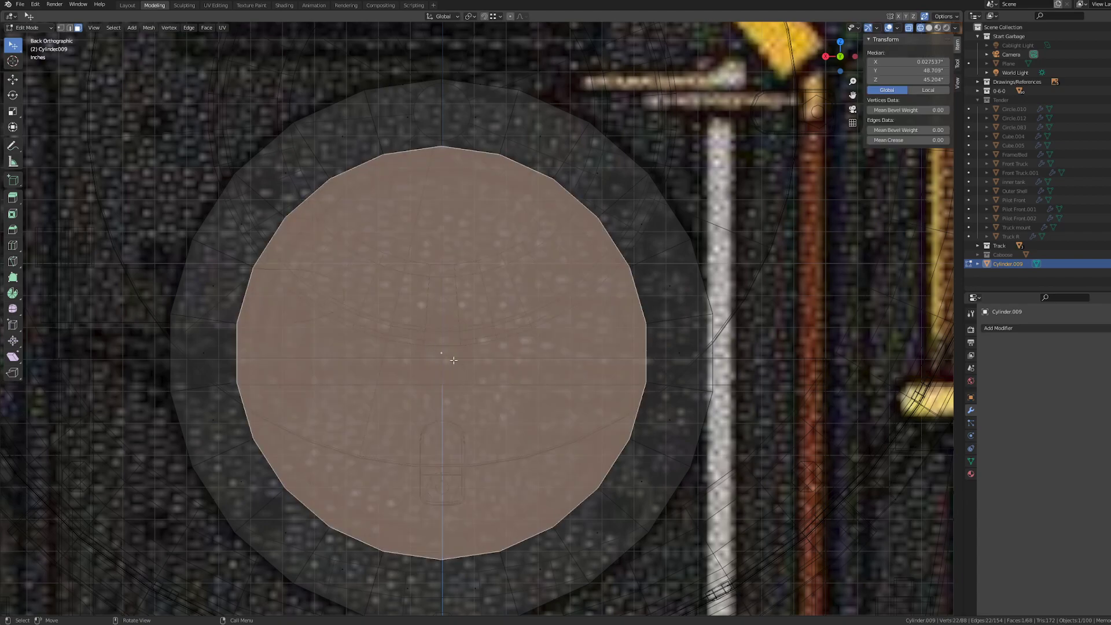
left_click(467, 384)
left_click(454, 371)
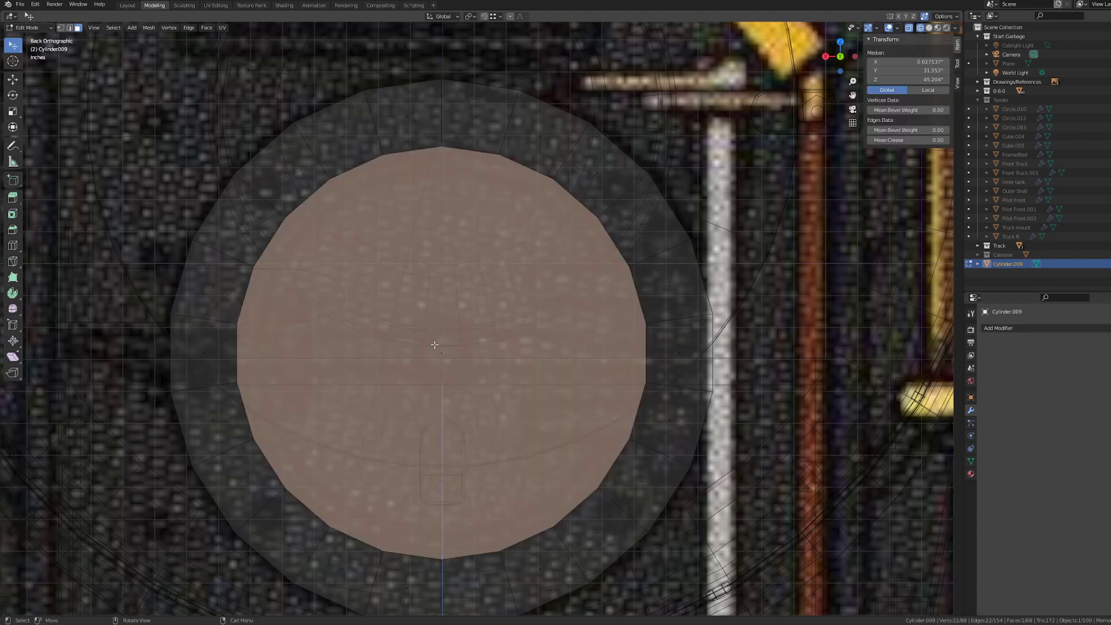
left_click(445, 361, "shift")
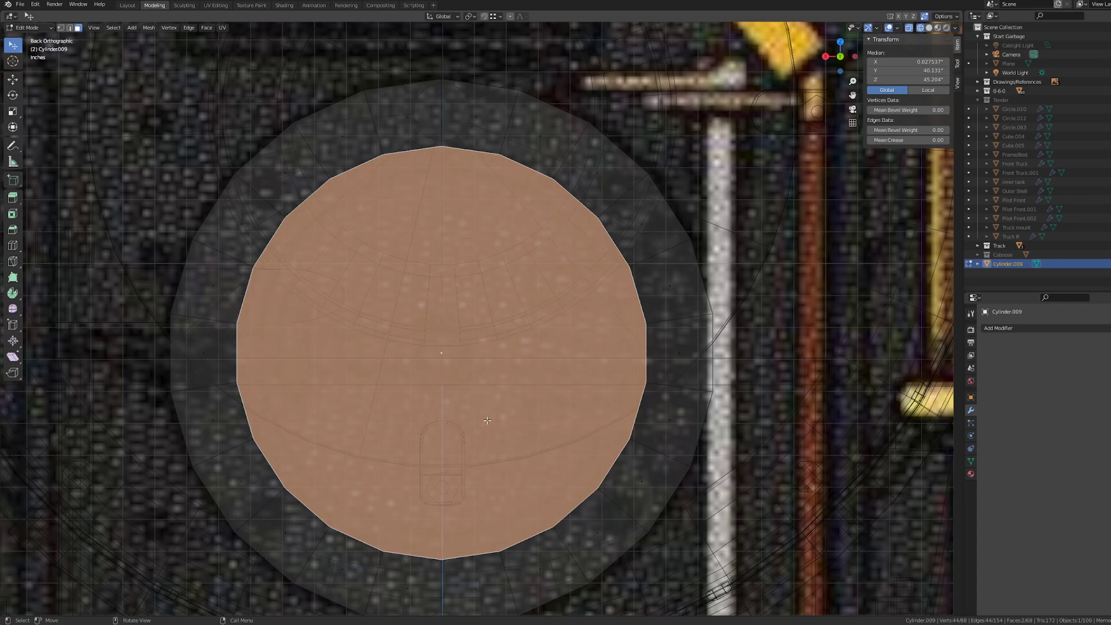
key("x")
key("Escape")
key("x")
key("Escape")
key("x")
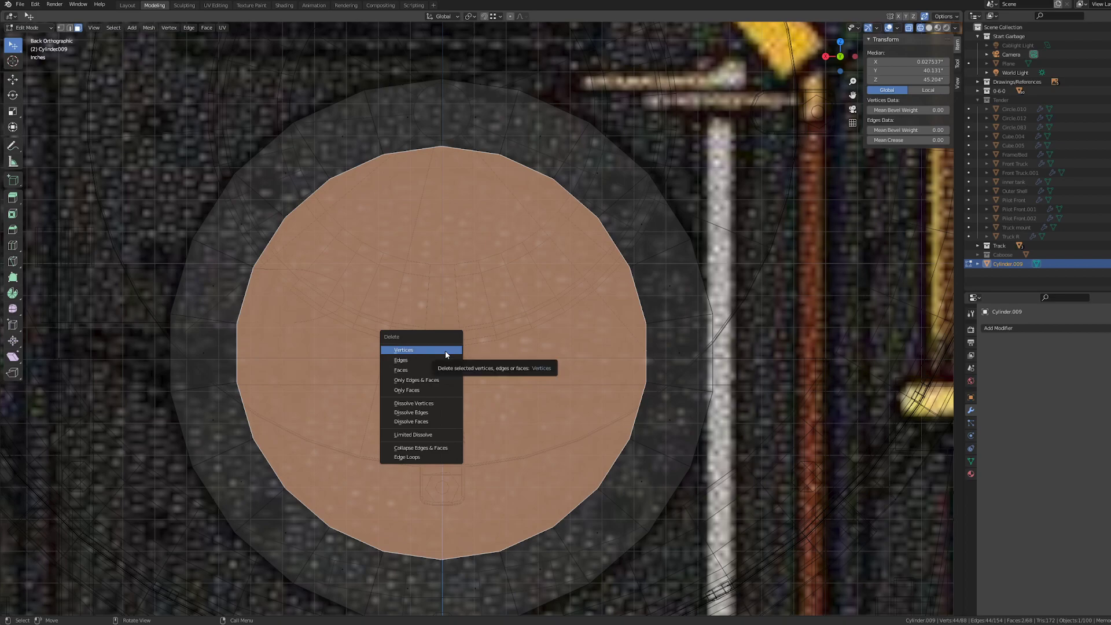
left_click(446, 351)
key("ctrl+z")
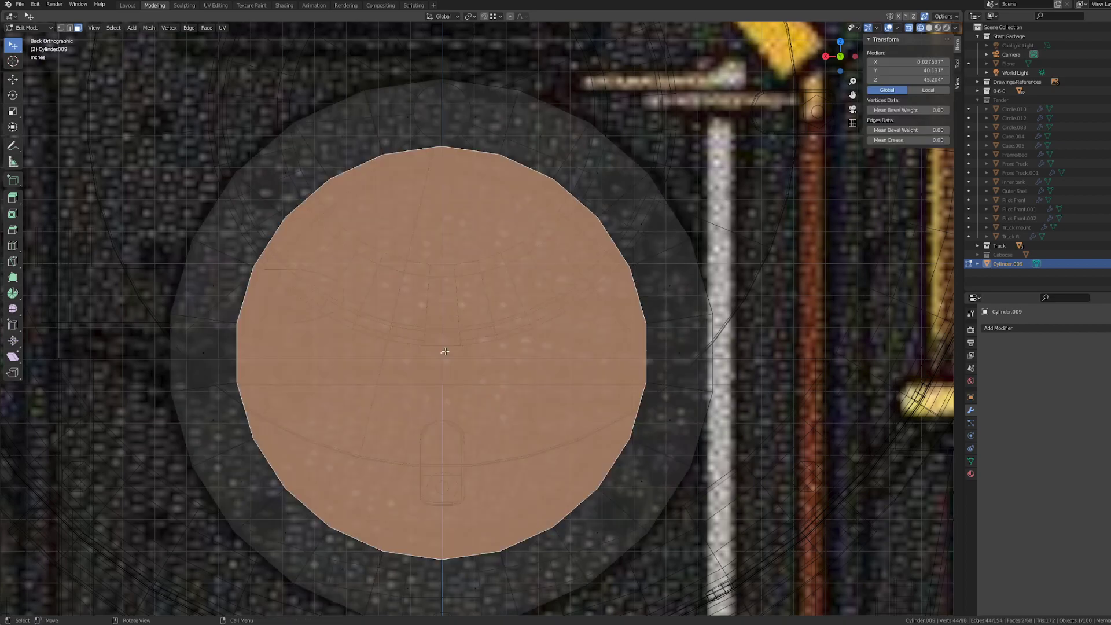
key("x")
left_click(414, 366)
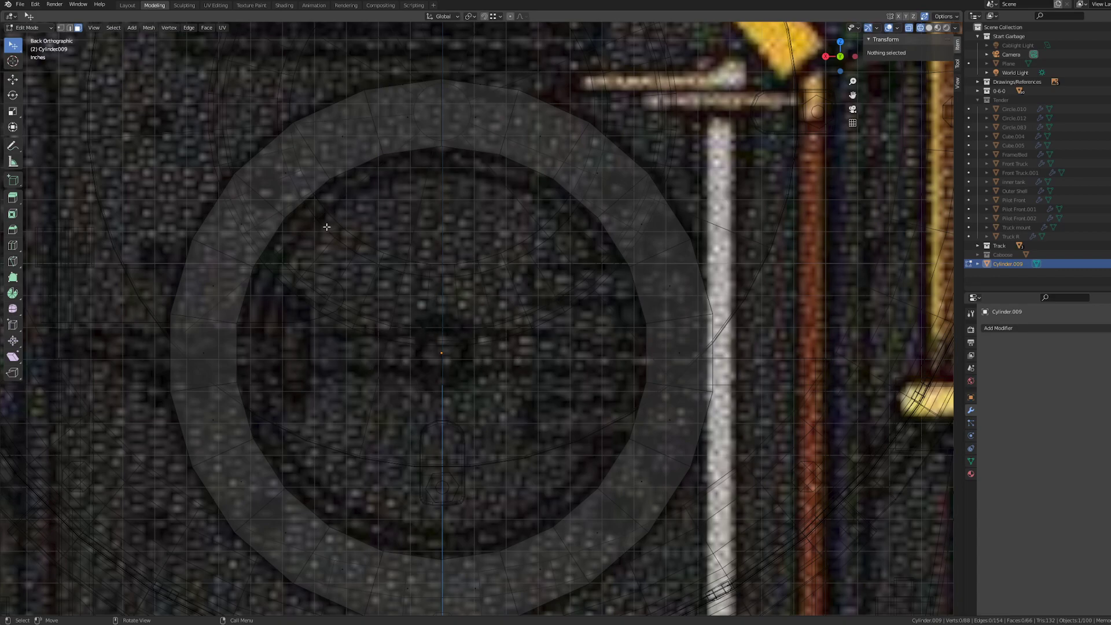
- Try selecting an edge of the cylinder's inner rim in edge selection mode
key("2")
left_click_drag(306, 196, 316, 206)
key("ctrl+z")
key("ctrl+z")
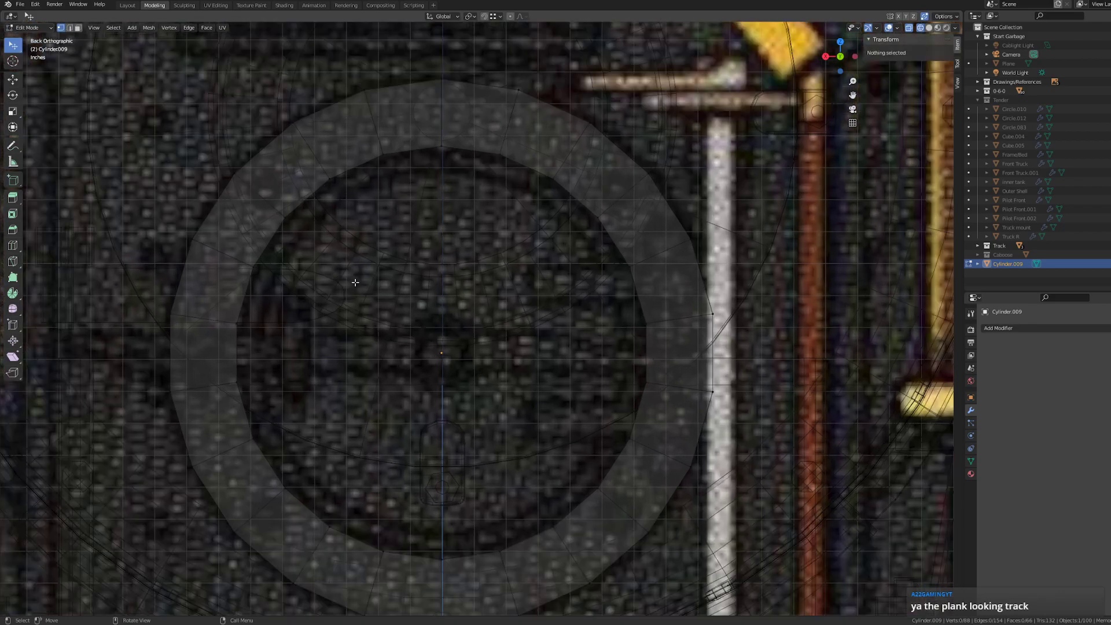
middle_click_drag(405, 259, 394, 232, "shift")
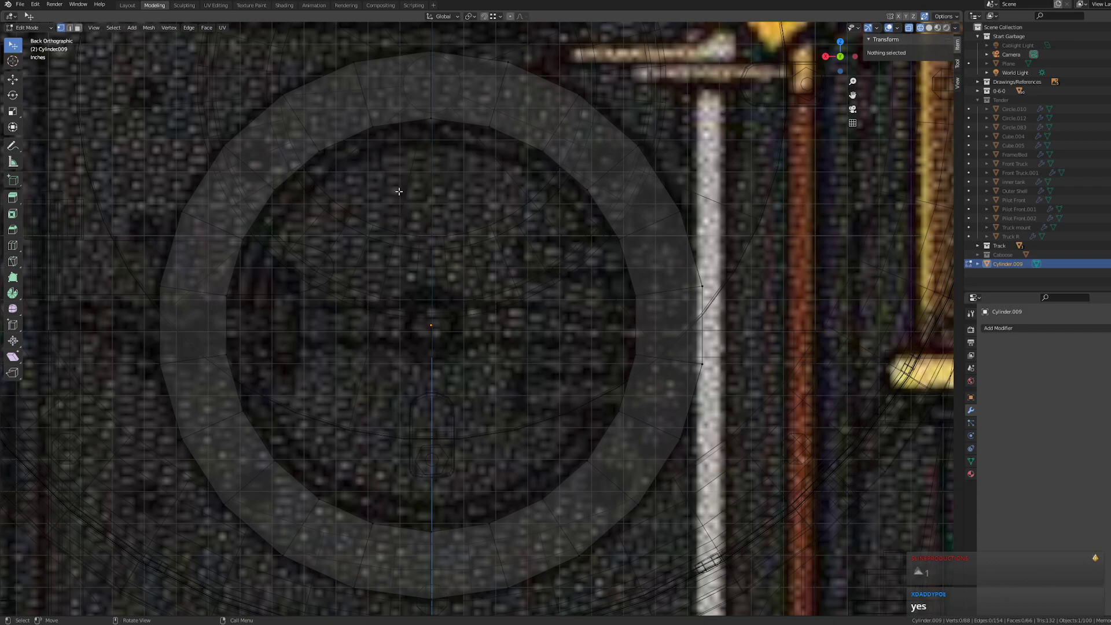
scroll(359, 375, "up", 1)
scroll(359, 376, "down", 1)
left_click(296, 169)
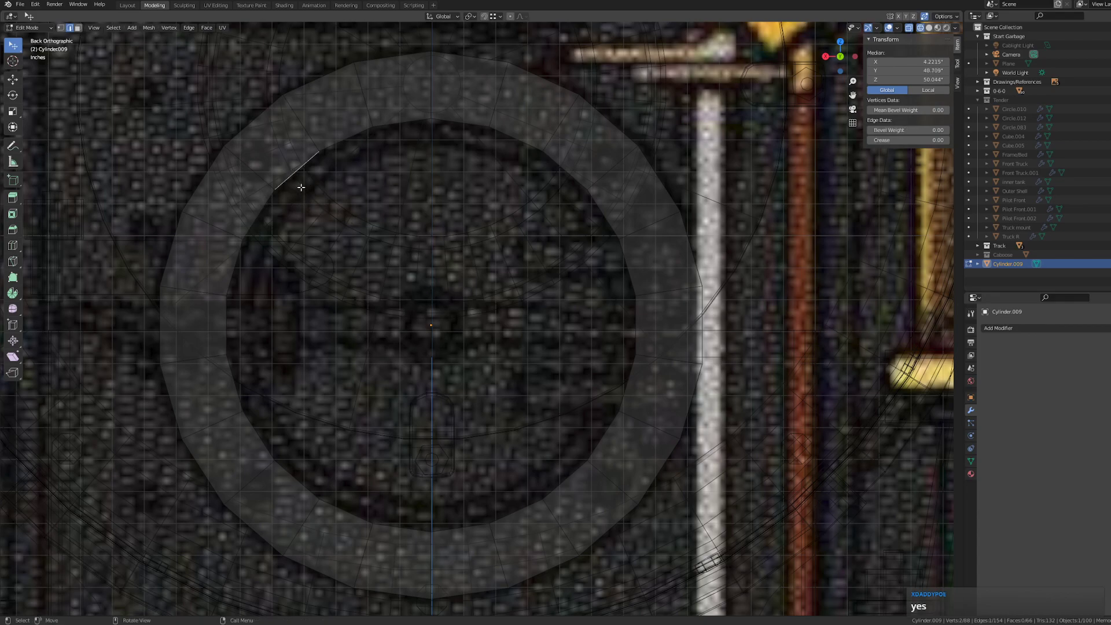
scroll(344, 222, "down", 5)
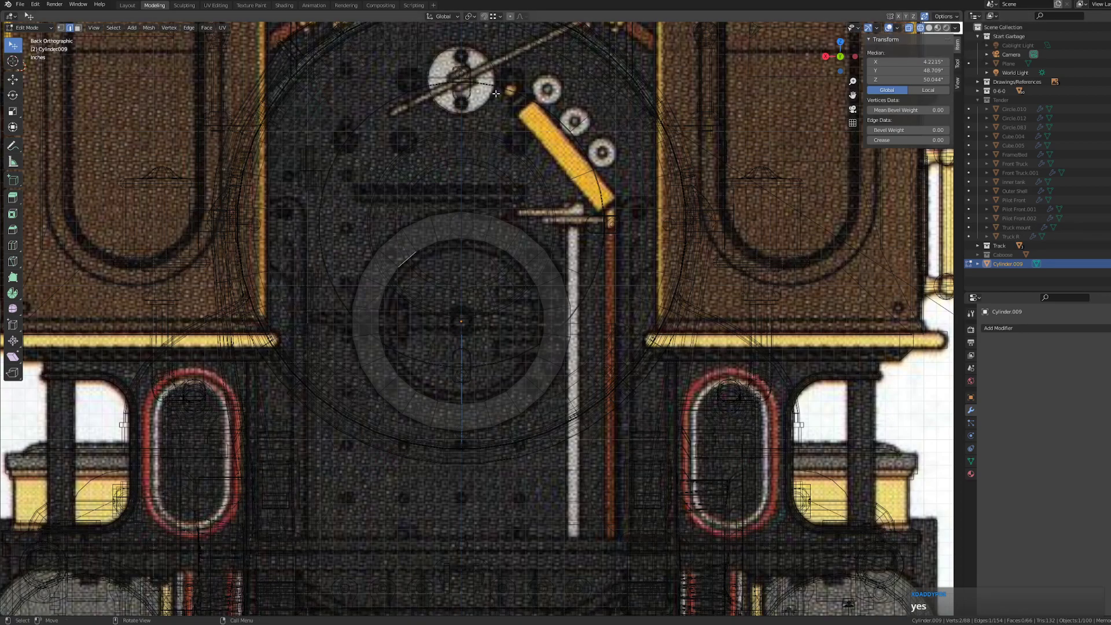
middle_click_drag(487, 188, 518, 198)
scroll(518, 199, "down", 2)
middle_click_drag(650, 272, 633, 265)
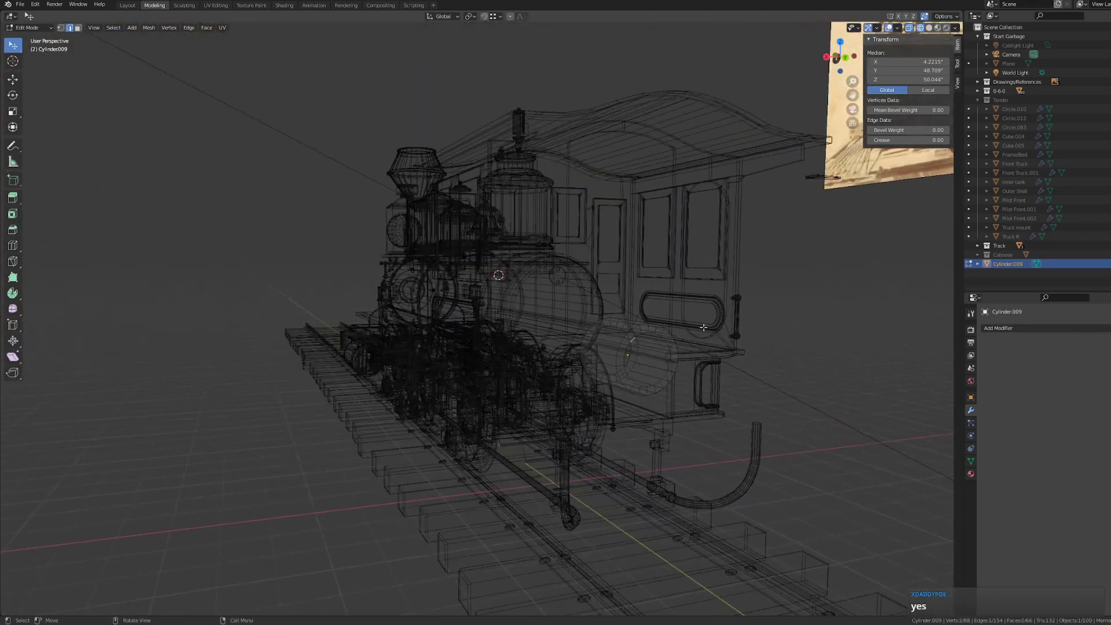
left_click(893, 461)
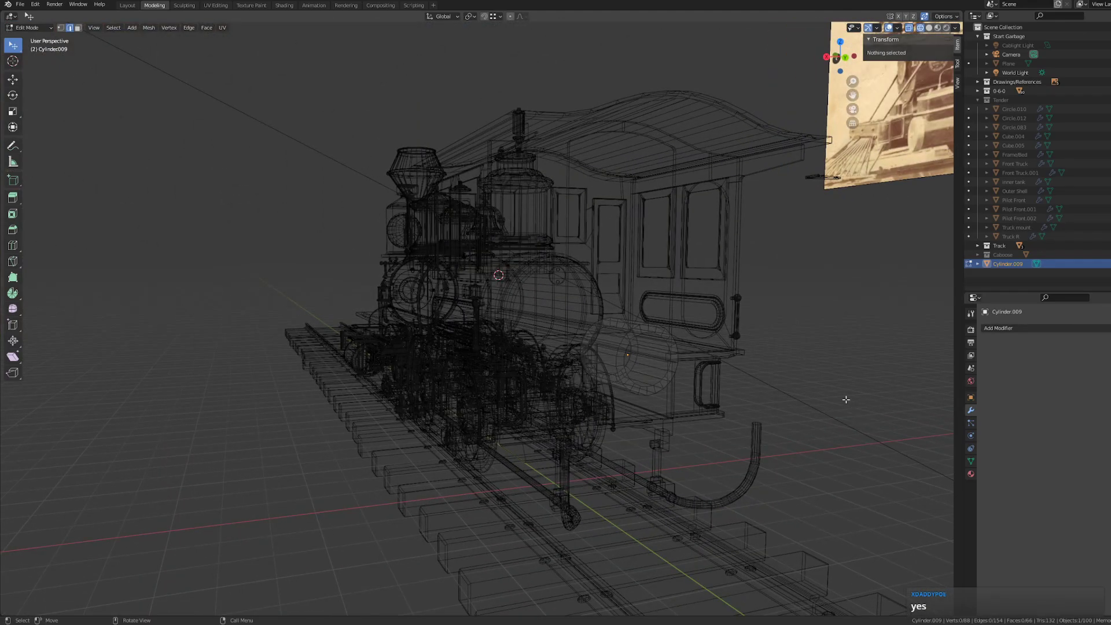
- Activate the Move tool and examine the open cylinder behind the cab in perspective wireframe
left_click(13, 80)
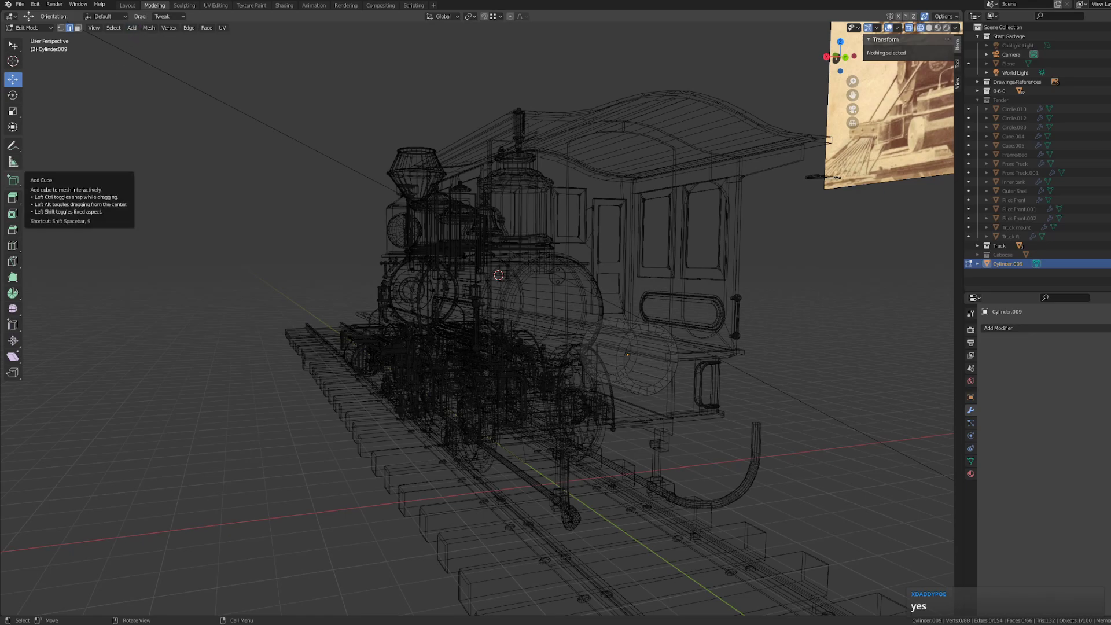
scroll(234, 294, "up", 6)
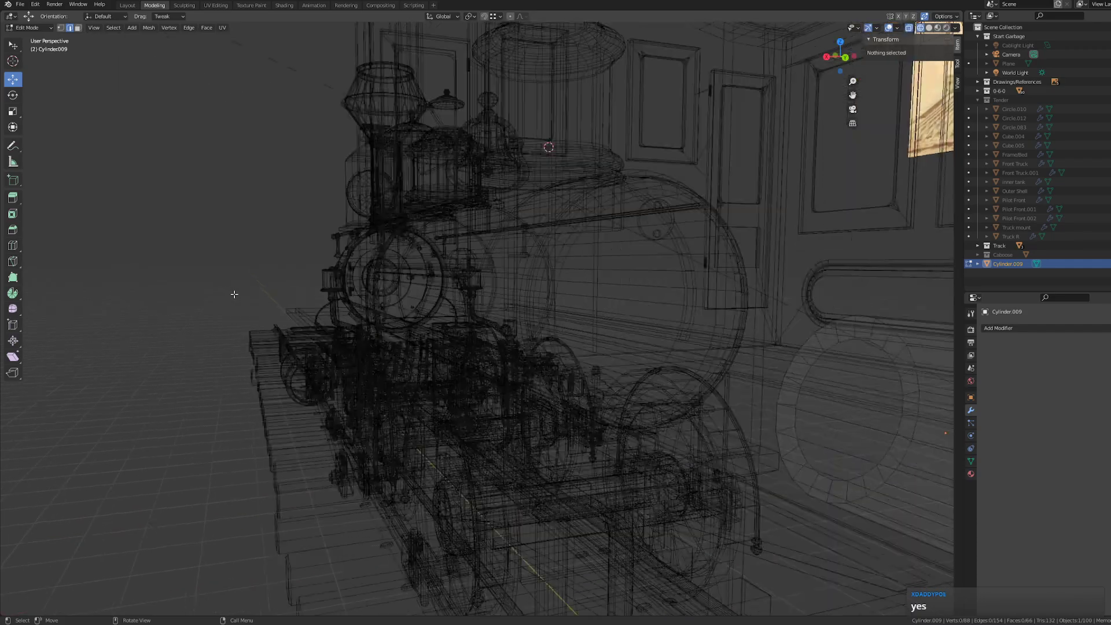
scroll(235, 294, "down", 4)
middle_click_drag(235, 294, 522, 373)
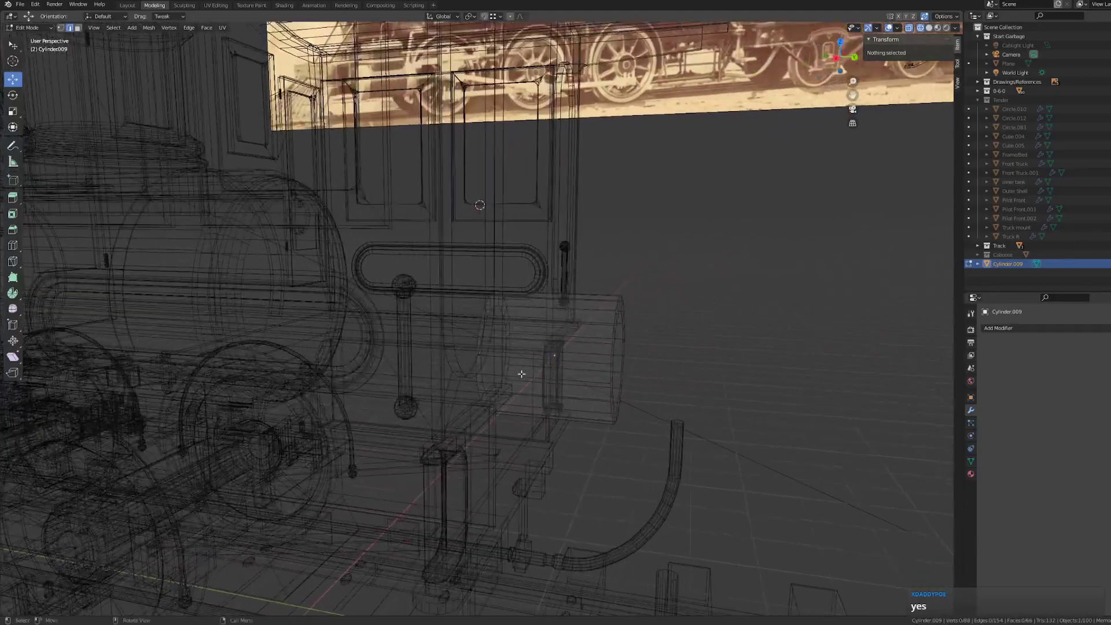
mouse_move(606, 342)
middle_mouse_down()
mouse_move(599, 327)
mouse_move(590, 341)
mouse_move(590, 330)
mouse_move(599, 336)
middle_mouse_up()
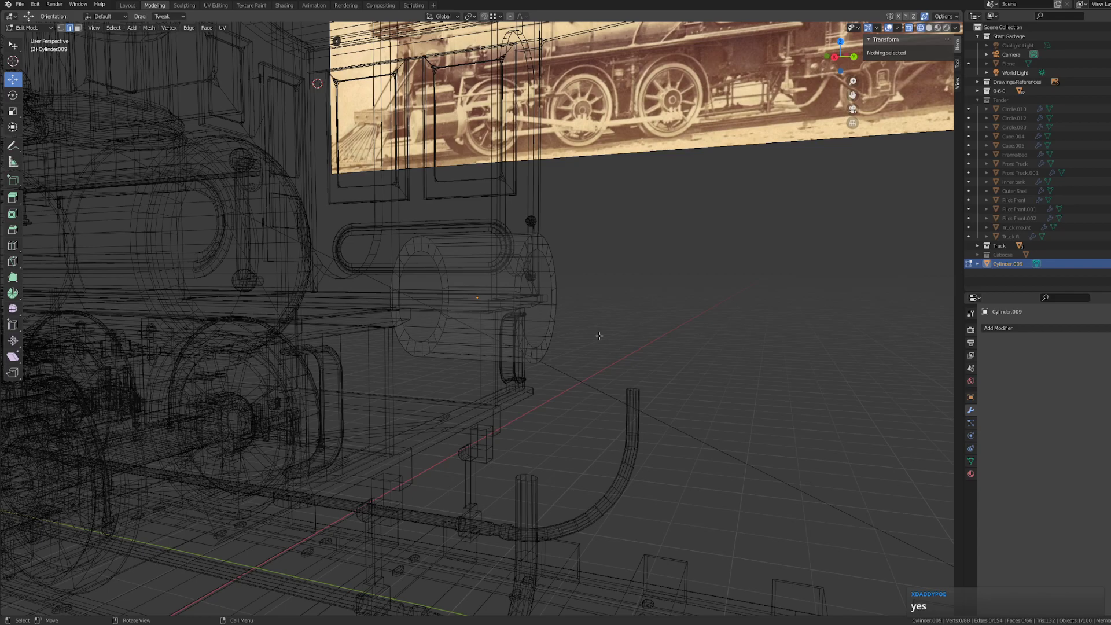
scroll(599, 336, "up", 2)
scroll(582, 370, "up", 2)
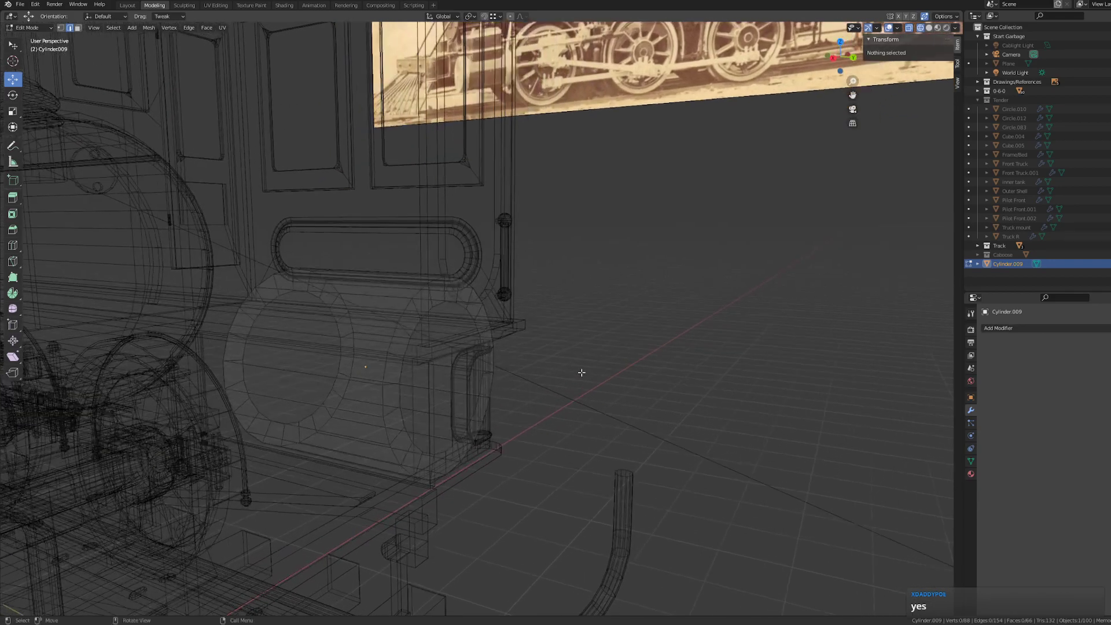
middle_click_drag(492, 276, 510, 282)
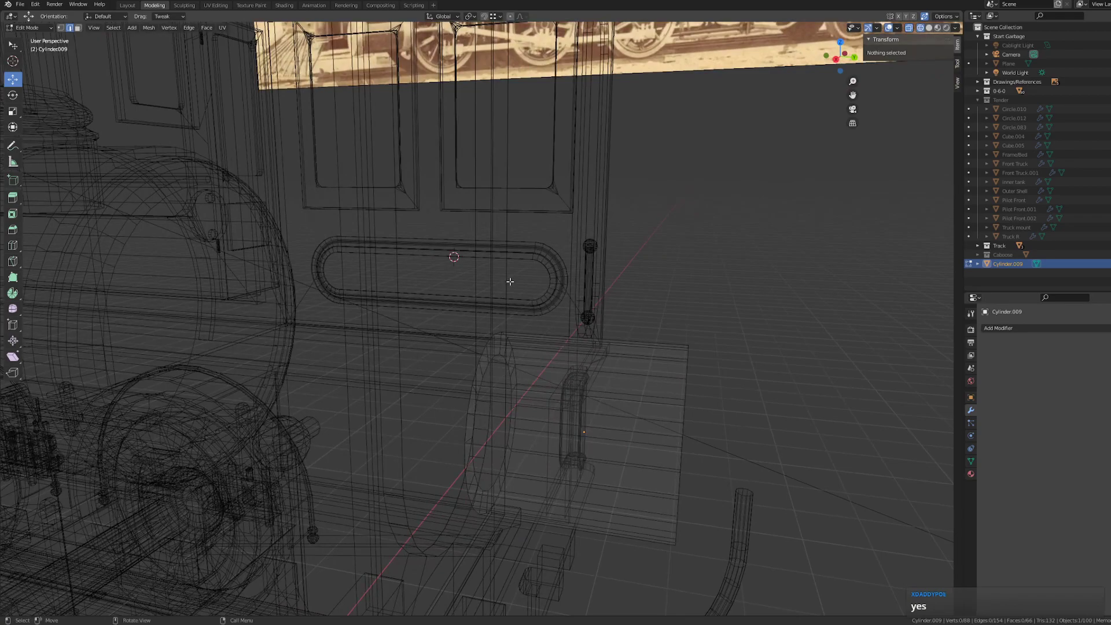
middle_click_drag(726, 328, 725, 328)
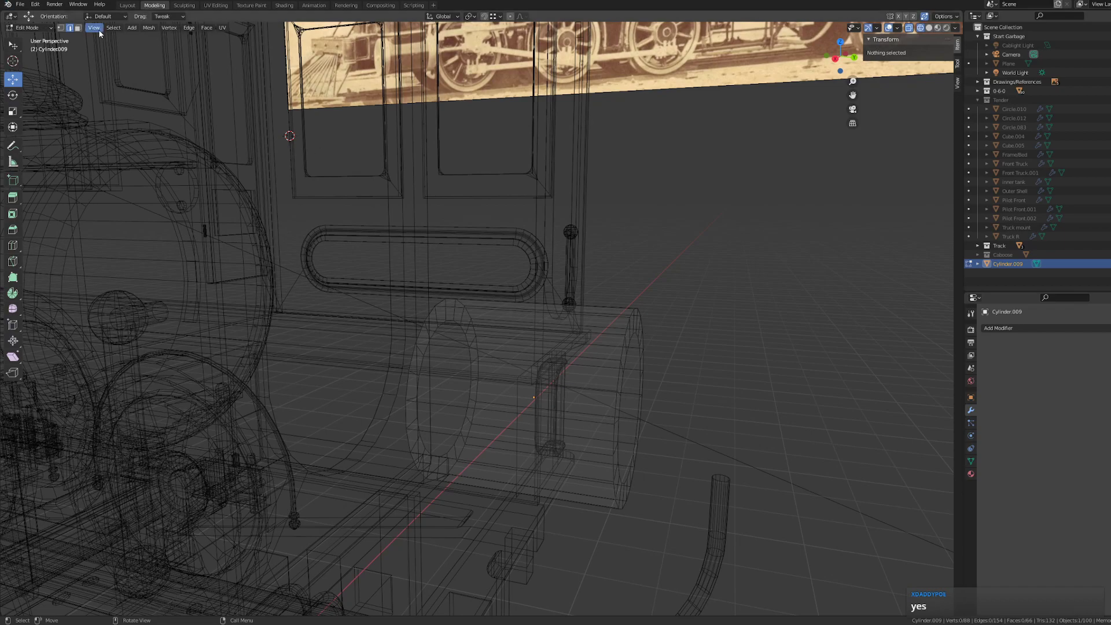
- Try selecting the cylinder's rear vertices in vertex selection mode
left_click(61, 28)
left_click_drag(663, 314, 588, 278)
key("ctrl+z")
middle_click_drag(740, 287, 734, 218)
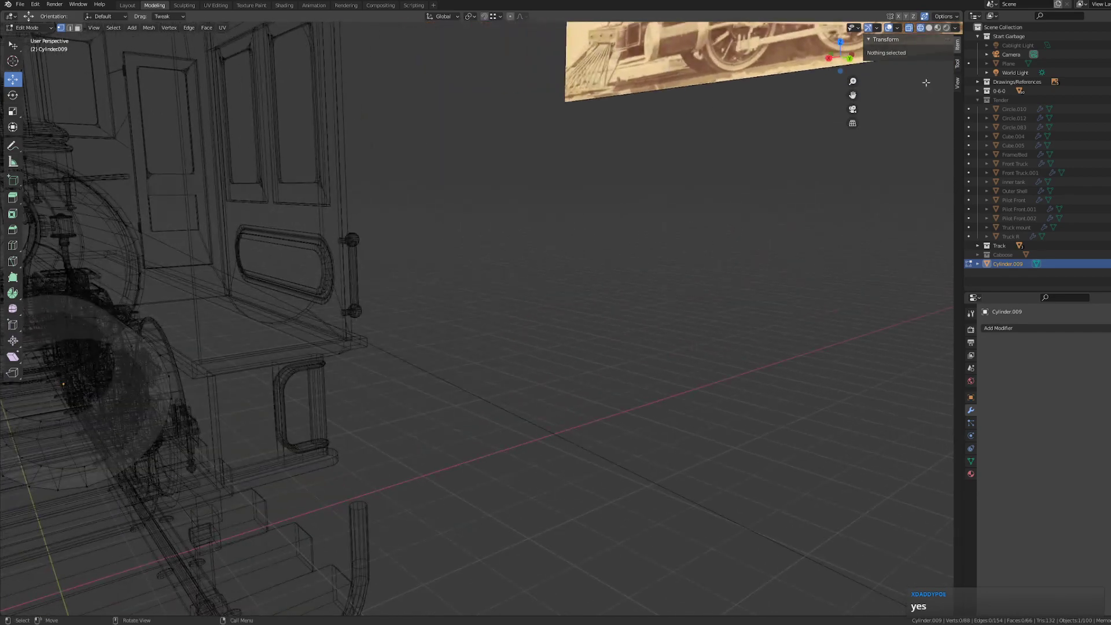
- Examine the viewport's view settings and the active tool's options with the Move tool active on the cylinder
left_click(957, 81)
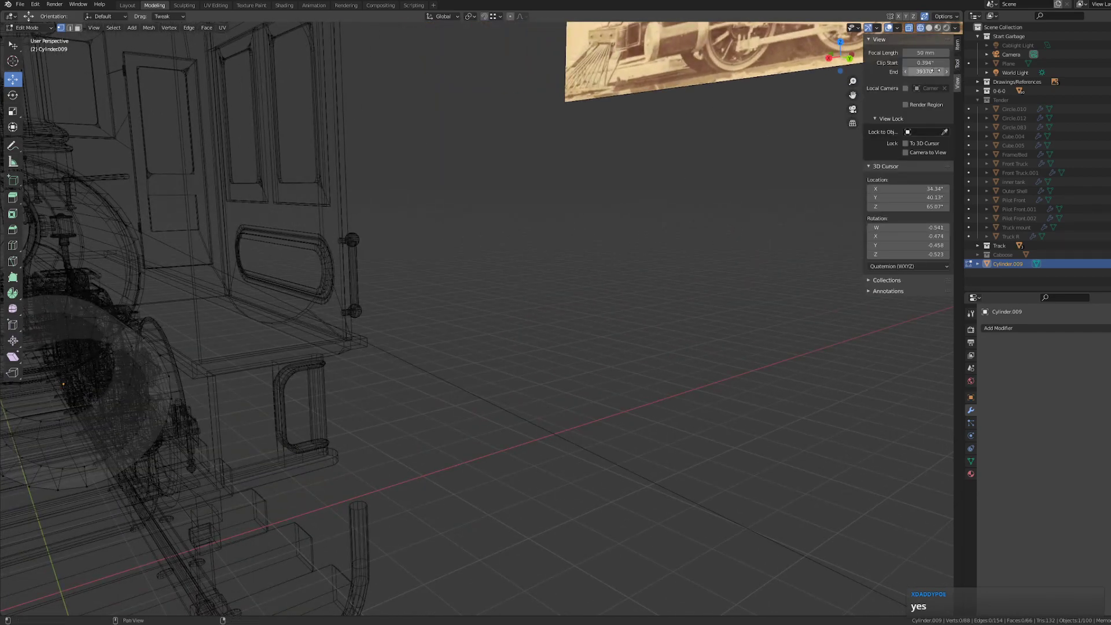
left_click(958, 60)
left_click(958, 46)
left_click(958, 64)
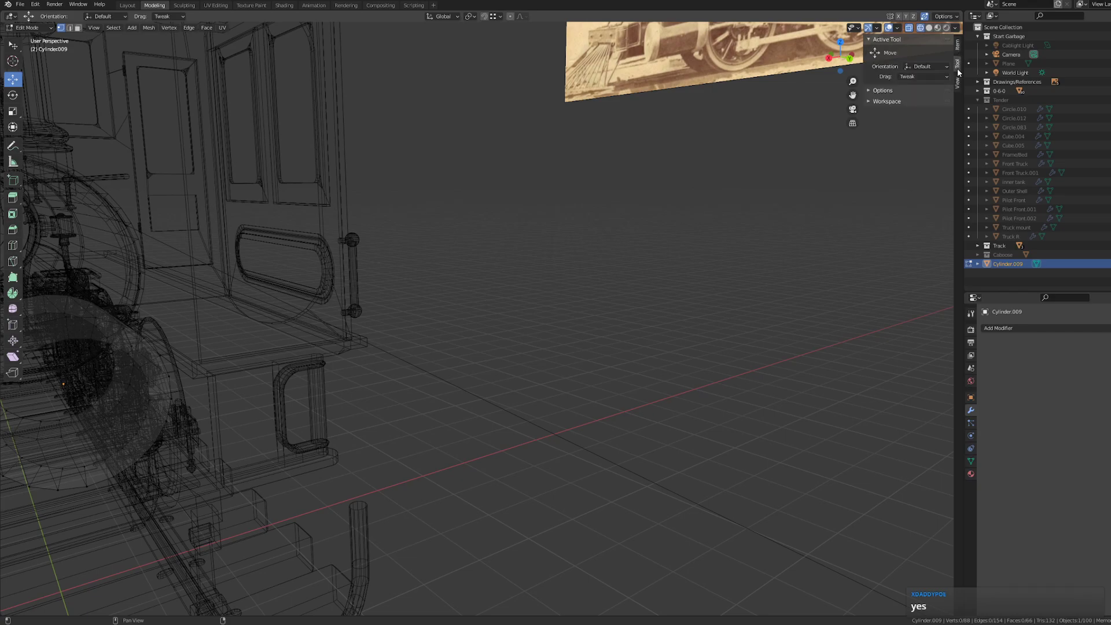
middle_click_drag(118, 440, 322, 379, "shift")
key("w")
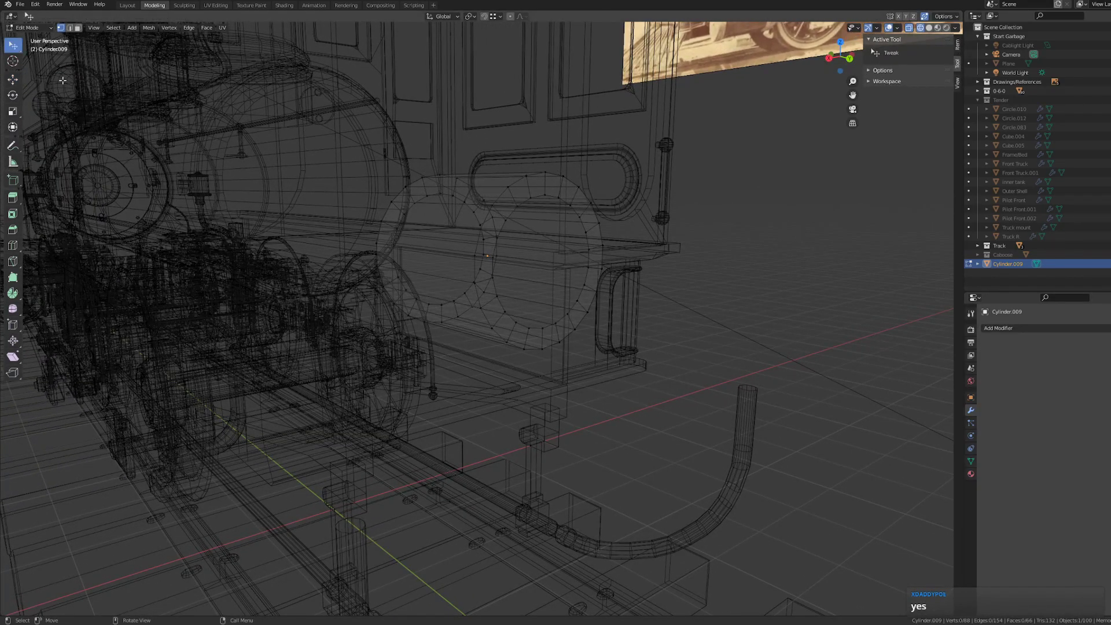
left_click(14, 80)
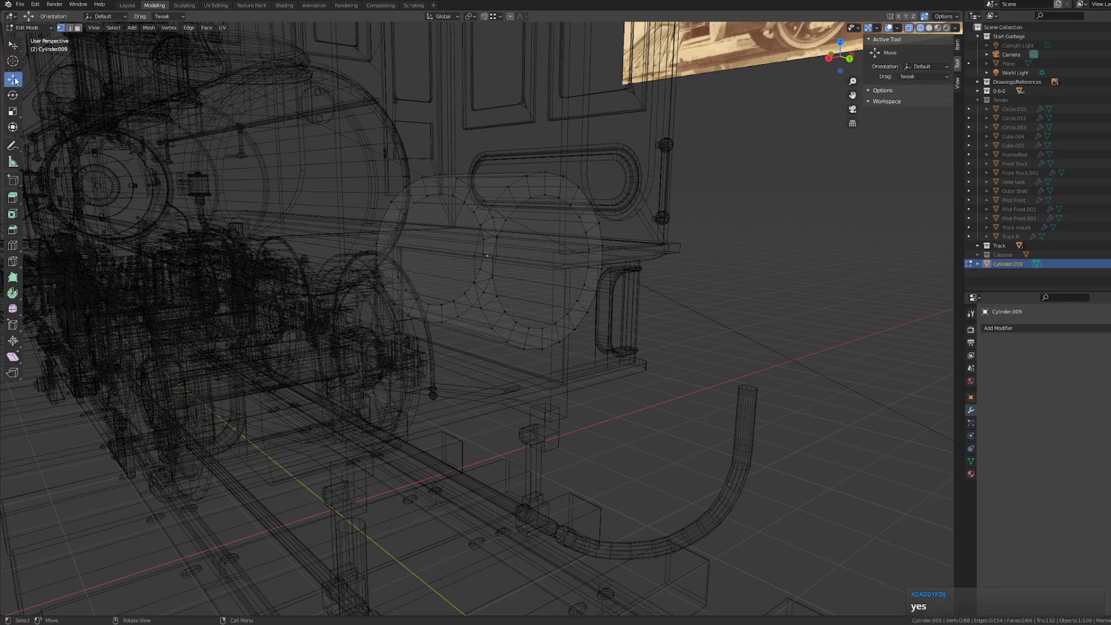
left_click(29, 28)
left_click(27, 27)
middle_click_drag(529, 352, 554, 352)
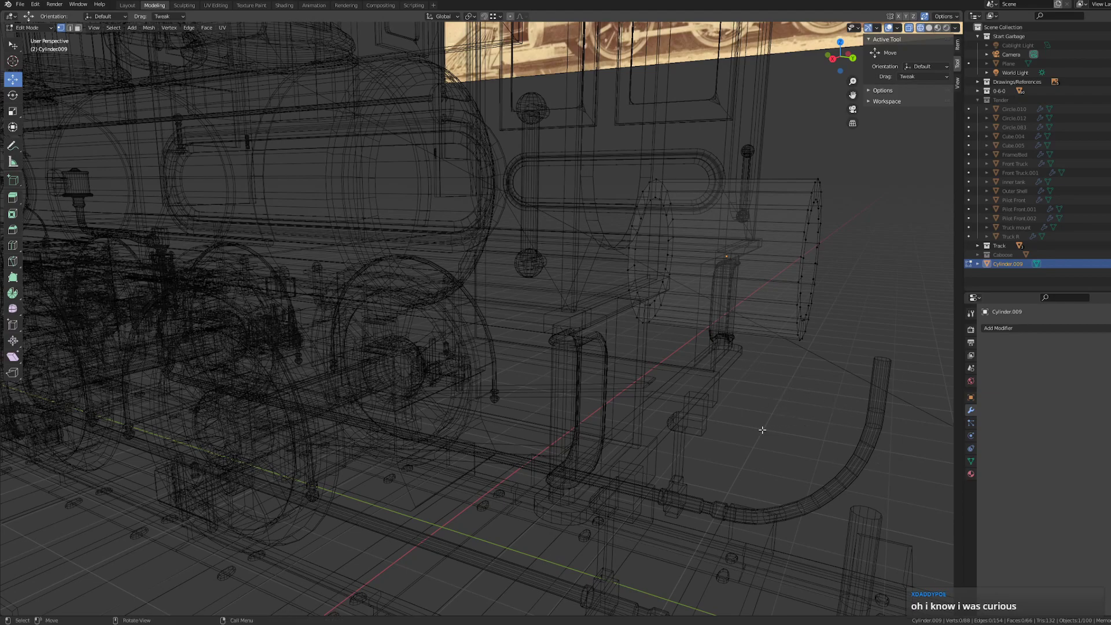
key("ctrl")
key("alt")
middle_click_drag(762, 429, 732, 431)
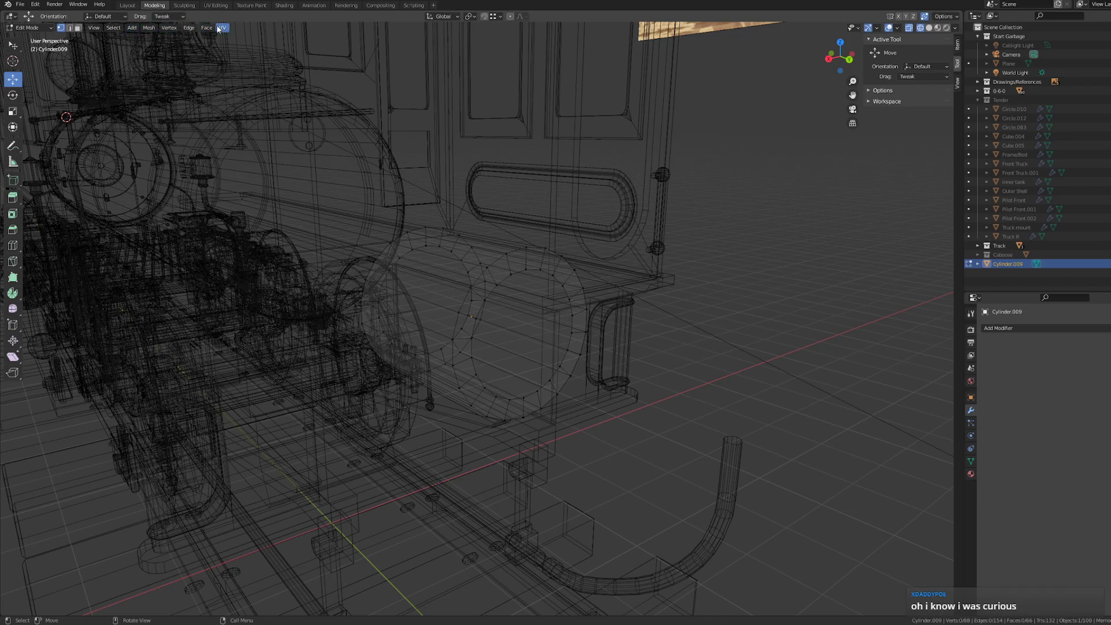
- In the Layout workspace, move the hollow cylinder about 33.4 inches along Y, out behind the cab
left_click(129, 6)
middle_click_drag(587, 253, 516, 266)
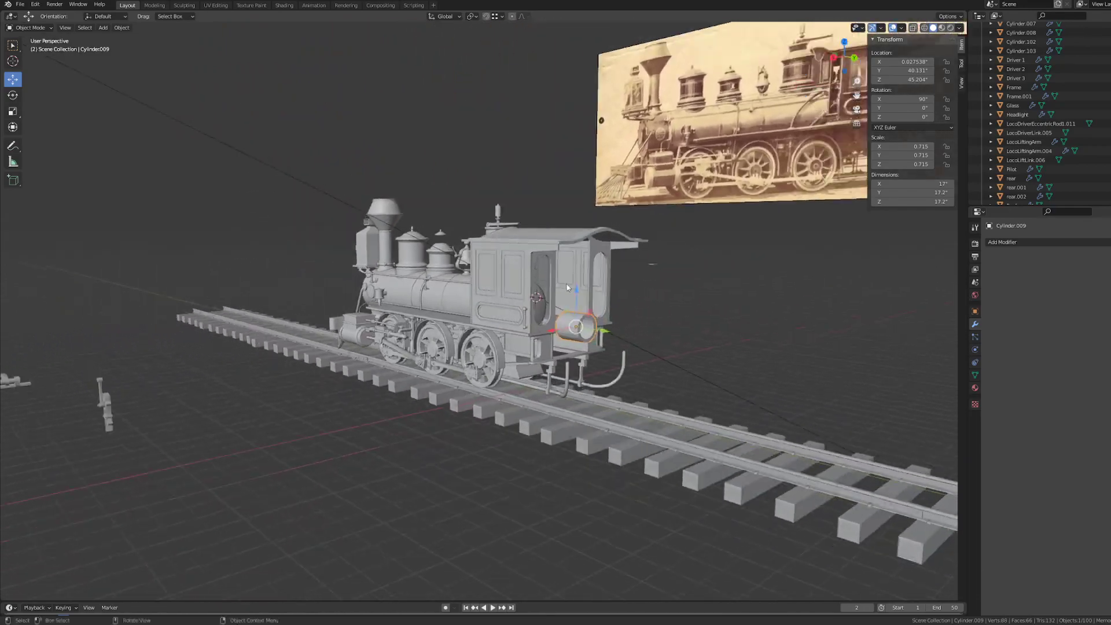
scroll(622, 317, "up", 6)
middle_click_drag(622, 314, 440, 299, "shift")
middle_click_drag(441, 299, 396, 297)
middle_click_drag(544, 313, 561, 314)
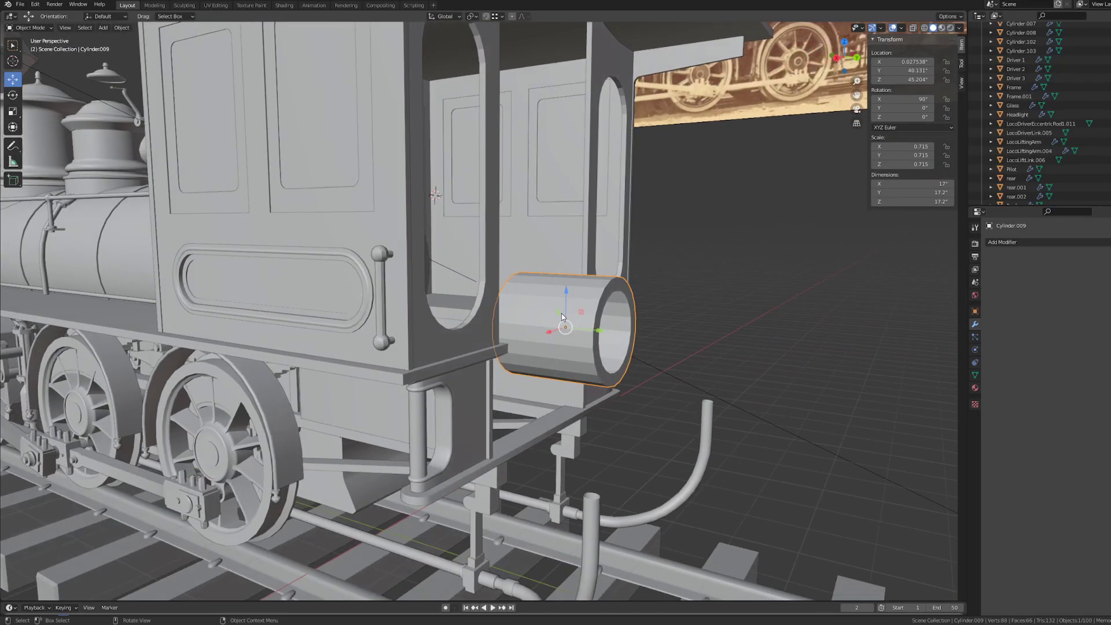
left_click(549, 308)
left_click(602, 335)
left_click_drag(611, 334, 830, 377)
middle_click_drag(765, 362, 359, 345, "shift")
- Try to move the cylinder into the 0-6-0 collection and view it from its other side
scroll(1008, 180, "down", 12)
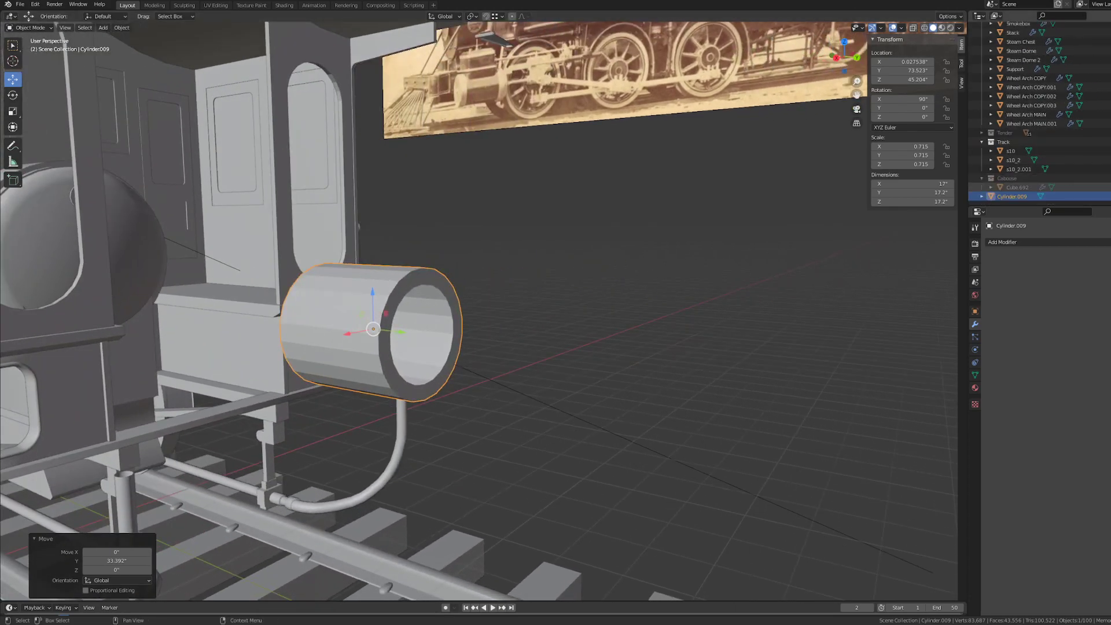
left_click_drag(1012, 196, 1010, 97)
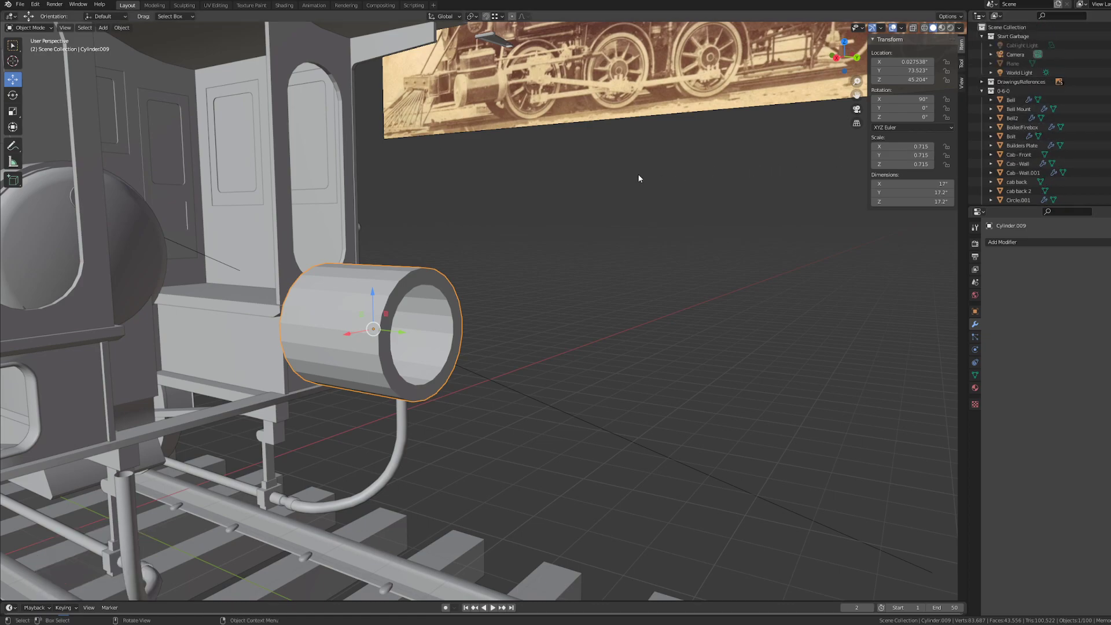
scroll(626, 265, "down", 3)
middle_click_drag(627, 267, 688, 271)
scroll(752, 274, "up", 3)
middle_click_drag(806, 278, 587, 278, "shift")
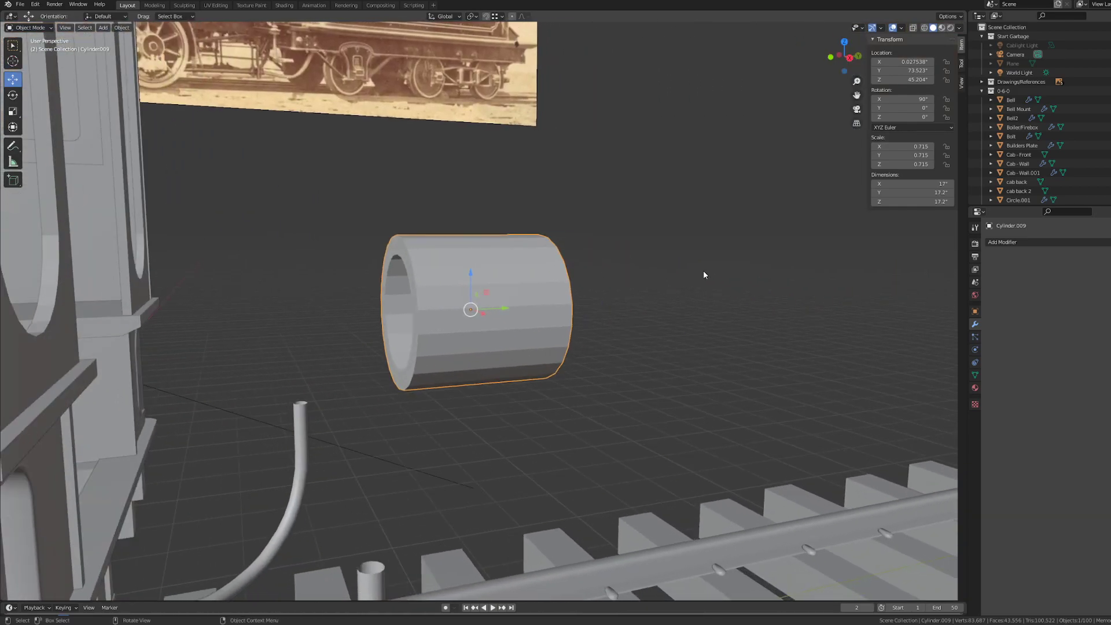
- Examine the hollow cylinder's two ends and the object operations available for it
middle_click_drag(705, 272, 677, 276)
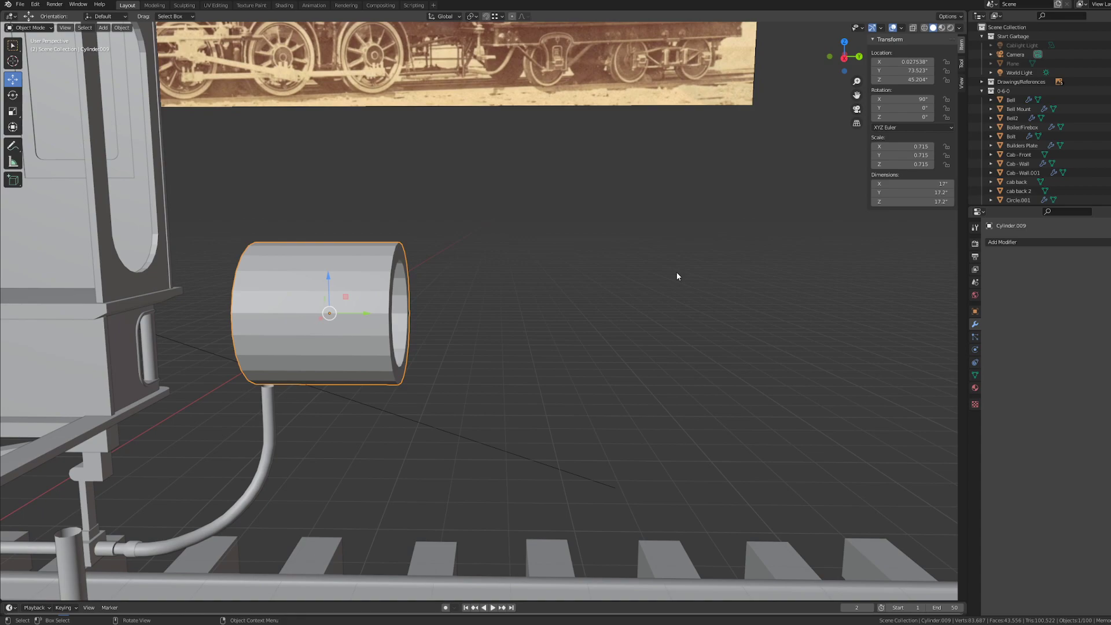
middle_click_drag(424, 251, 475, 272)
scroll(458, 261, "up", 3)
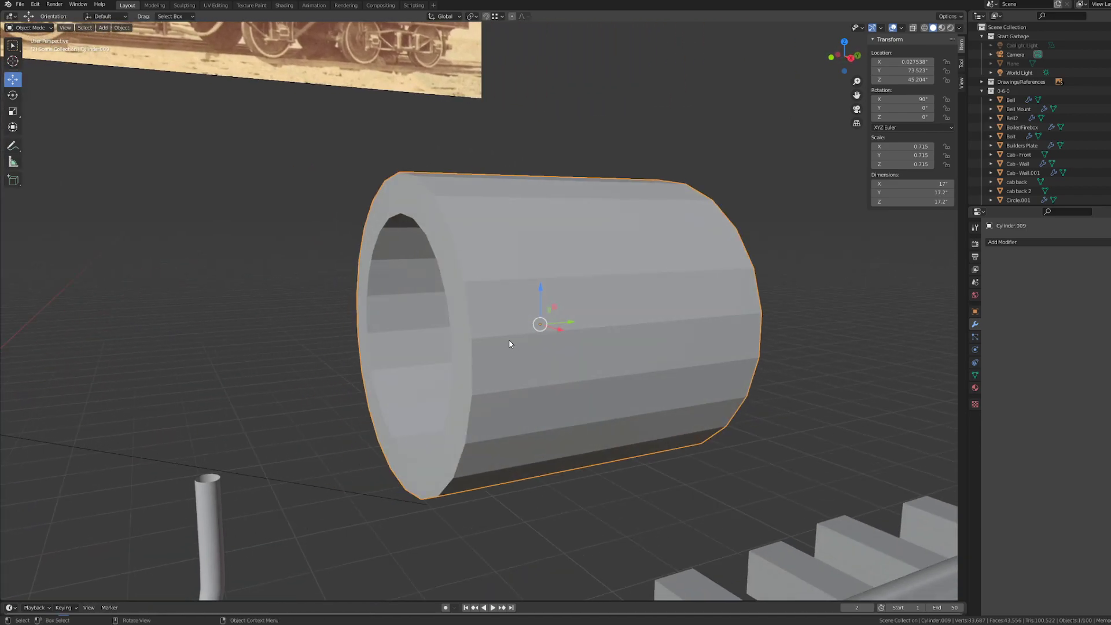
right_click(457, 332)
key("Escape")
right_click(463, 293)
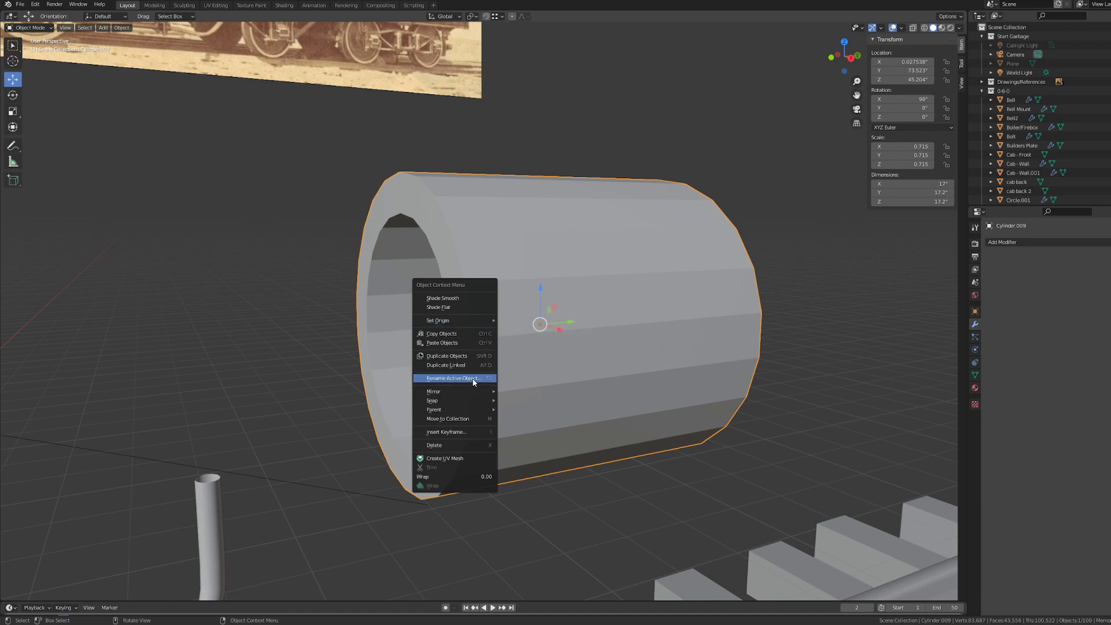
mouse_move(459, 410)
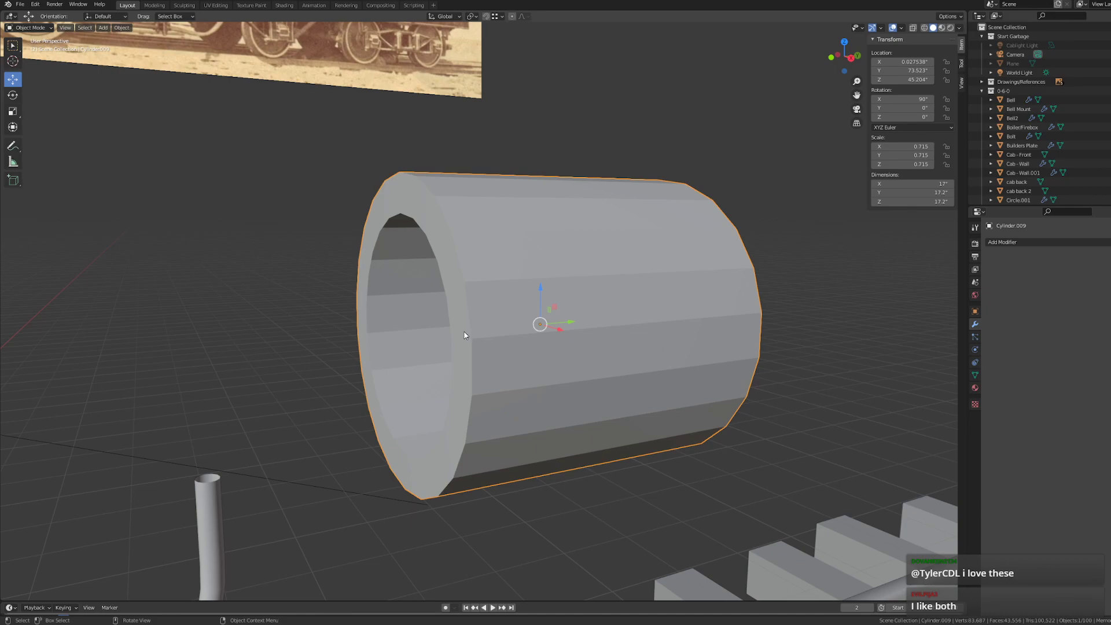
- Try to box-select the cylinder's end vertices in Edit Mode with wireframe shading
middle_click_drag(683, 356, 471, 249)
key("Tab")
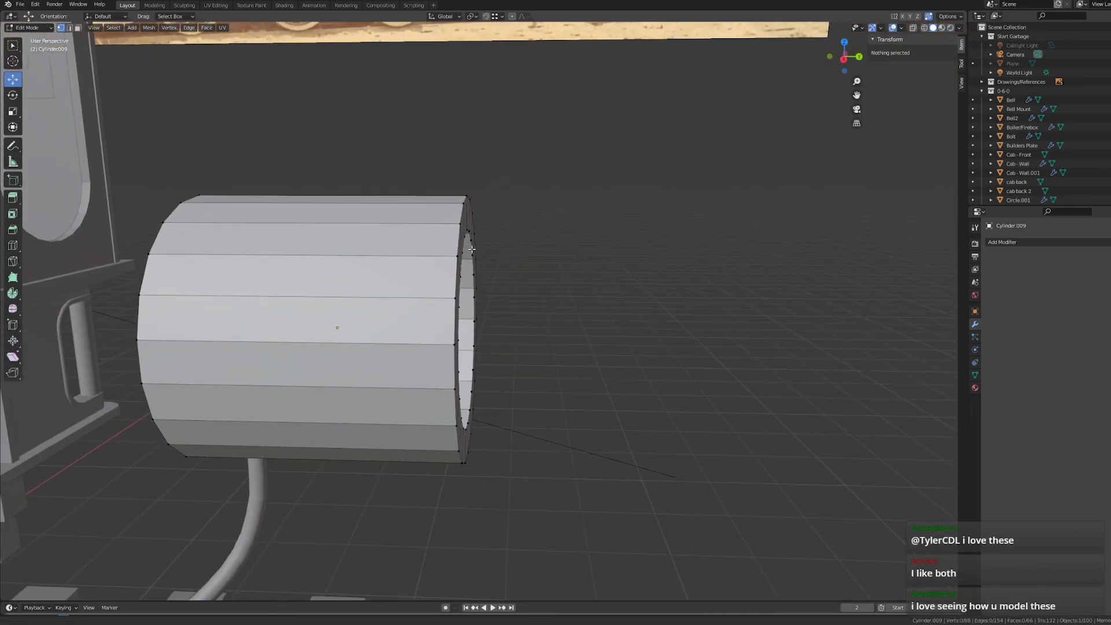
key("z")
left_click(425, 263)
mouse_move(575, 366)
middle_mouse_down()
mouse_move(542, 317)
mouse_move(556, 295)
mouse_move(506, 183)
middle_mouse_up()
left_click_drag(498, 168, 581, 199)
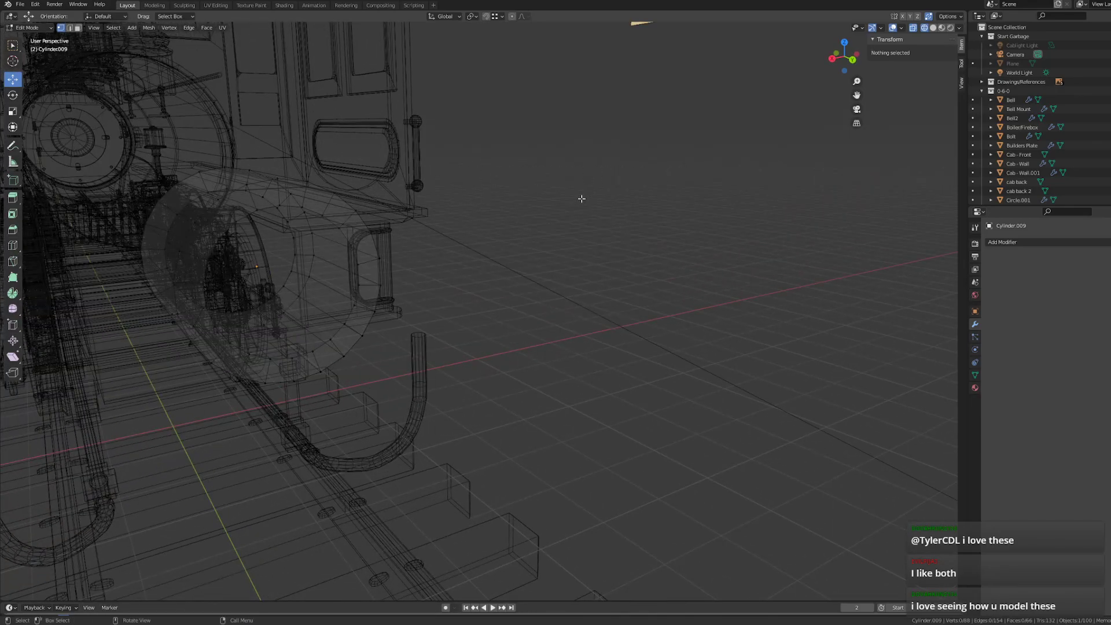
- Compare the Move tool's drag settings and the cylinder's display between the Modeling and Layout workspaces
left_click(155, 6)
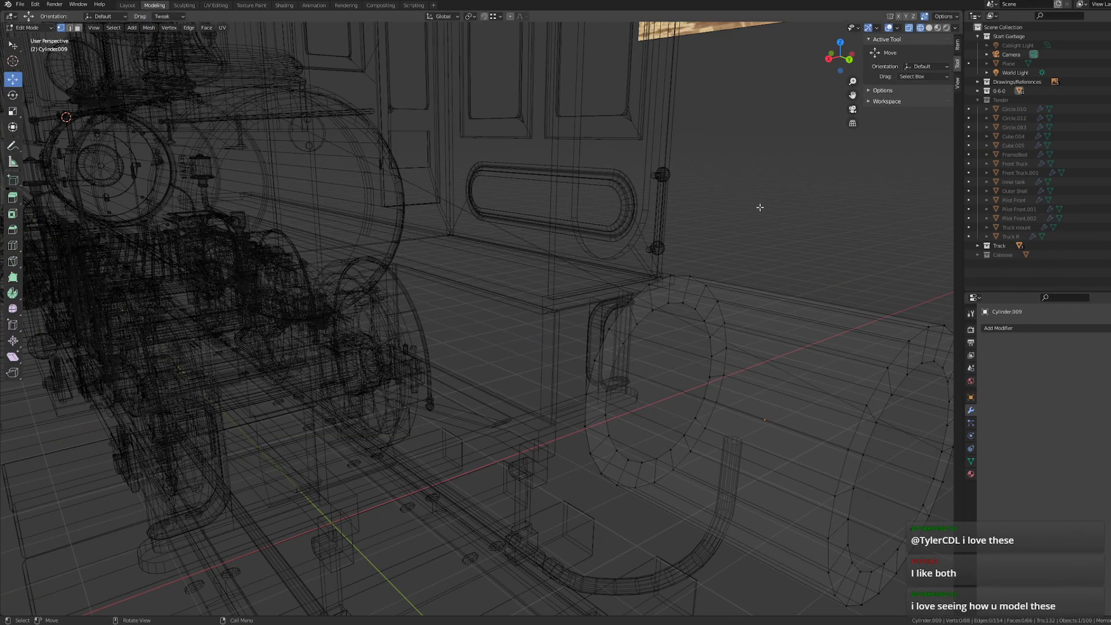
middle_click_drag(763, 201, 669, 171, "shift")
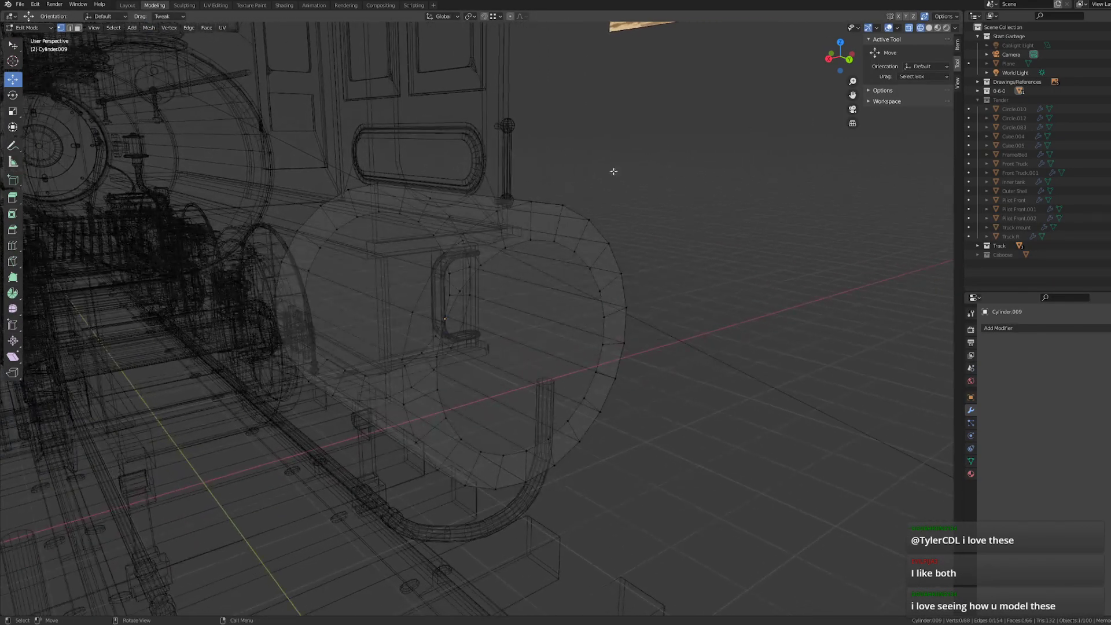
left_click(128, 5)
left_click(155, 6)
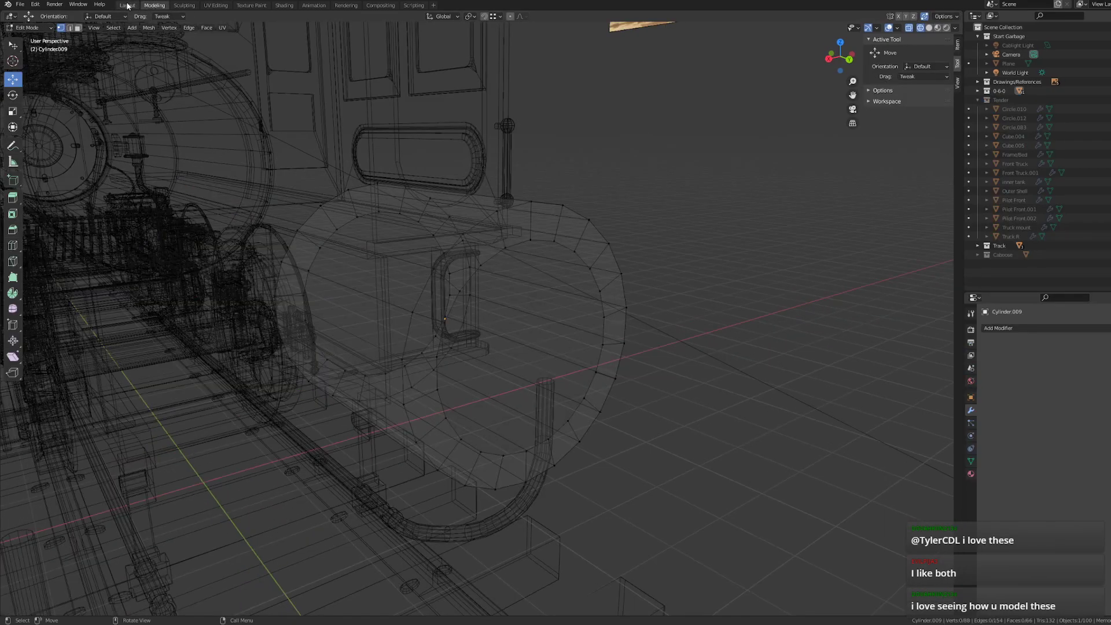
left_click(127, 6)
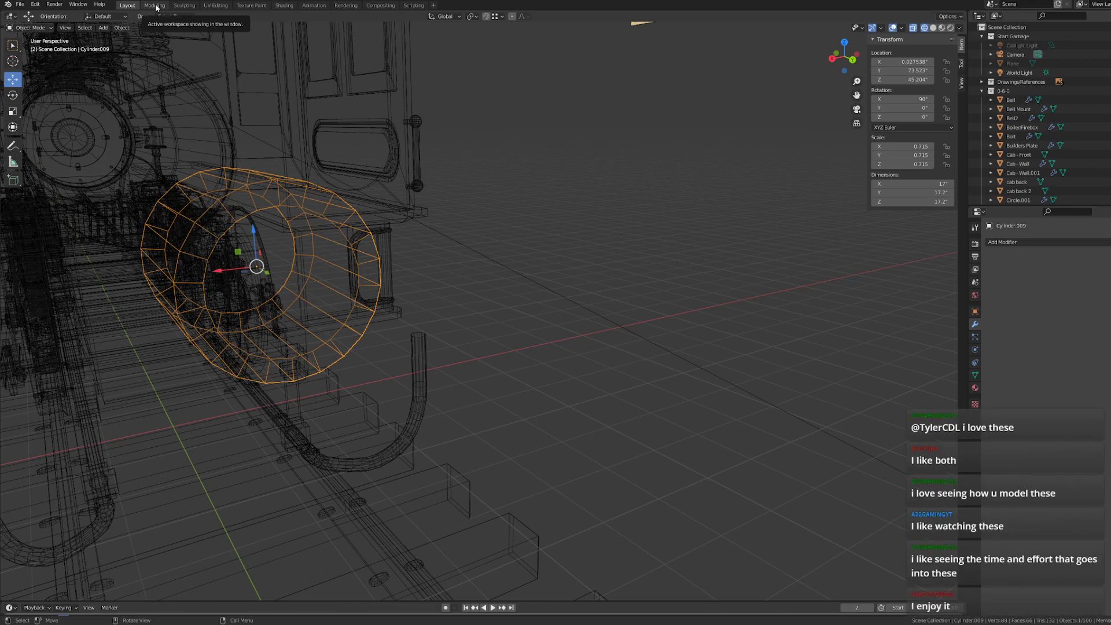
middle_click_drag(446, 243, 176, 61)
middle_click_drag(353, 103, 237, 39)
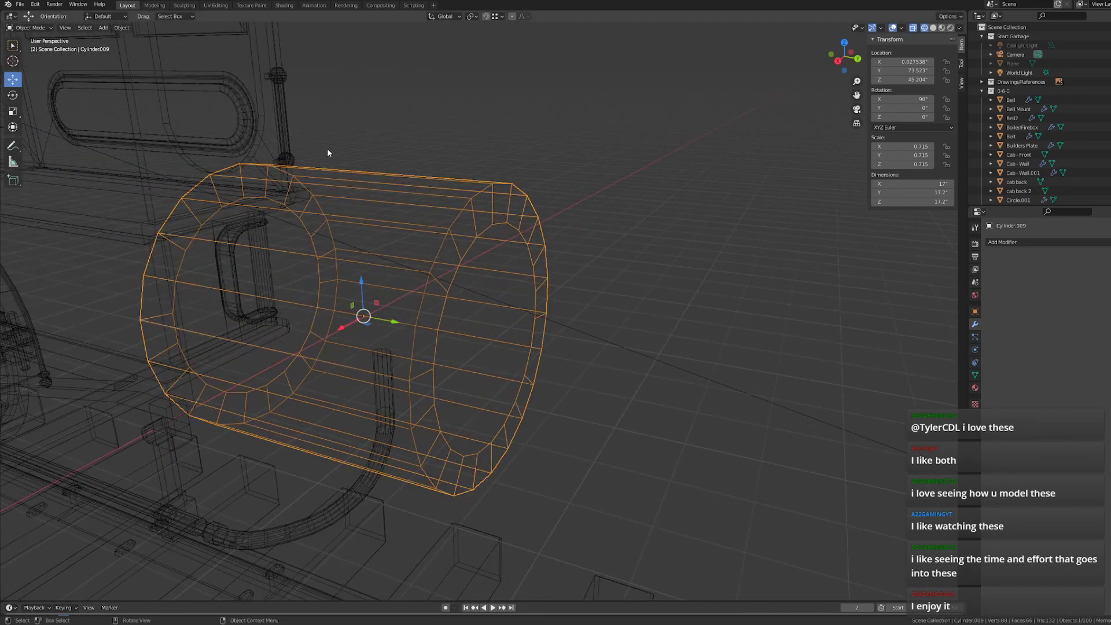
scroll(327, 148, "down", 2)
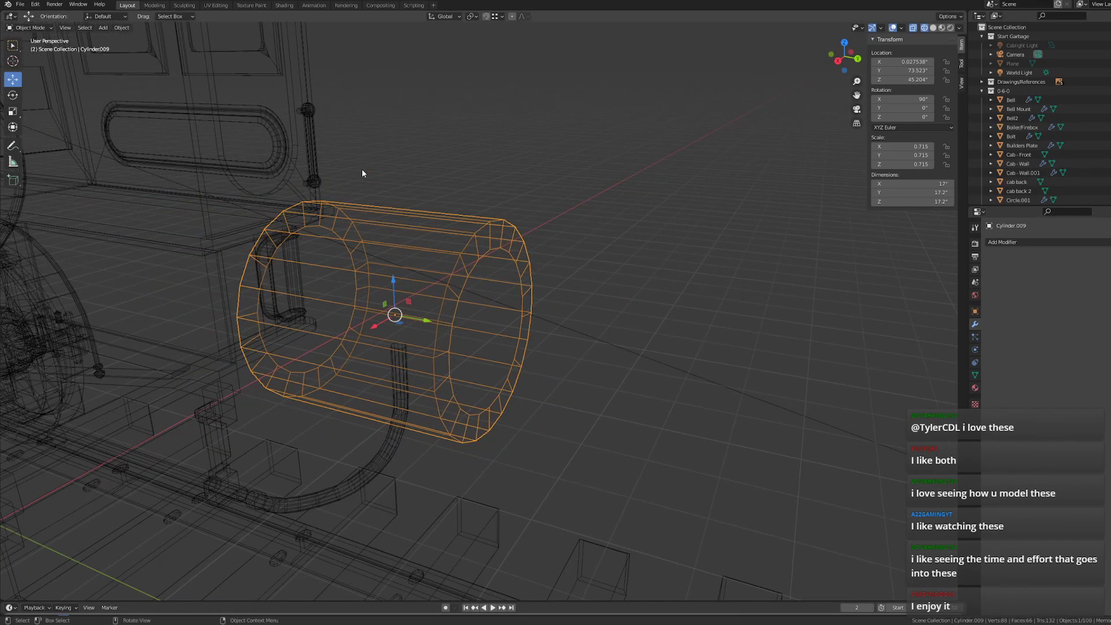
left_click(154, 4)
left_click(128, 5)
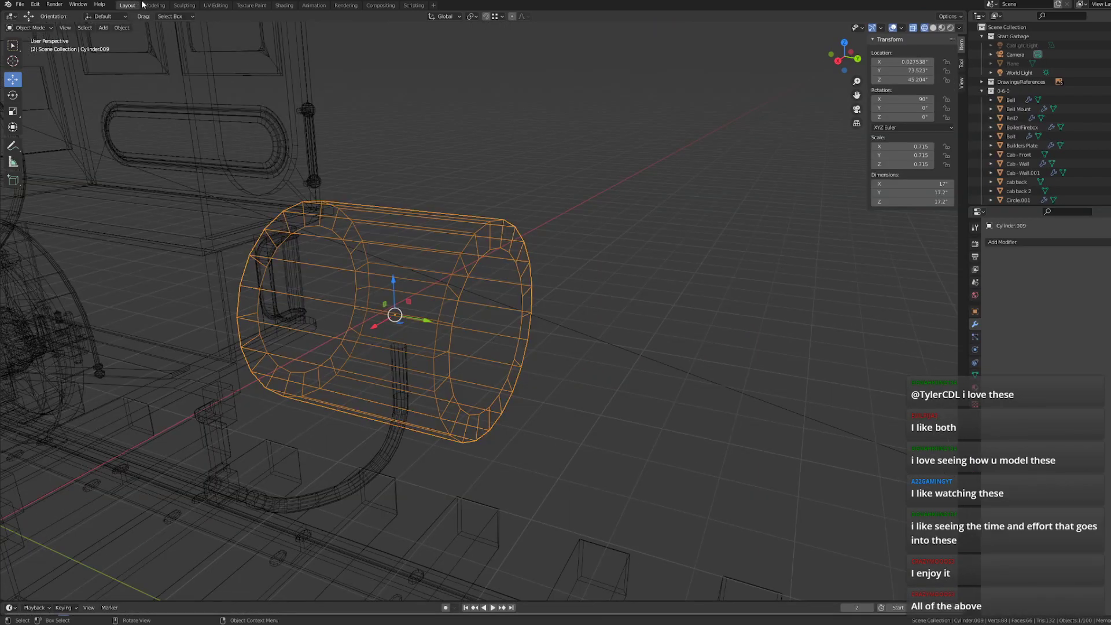
left_click(155, 4)
left_click(138, 5)
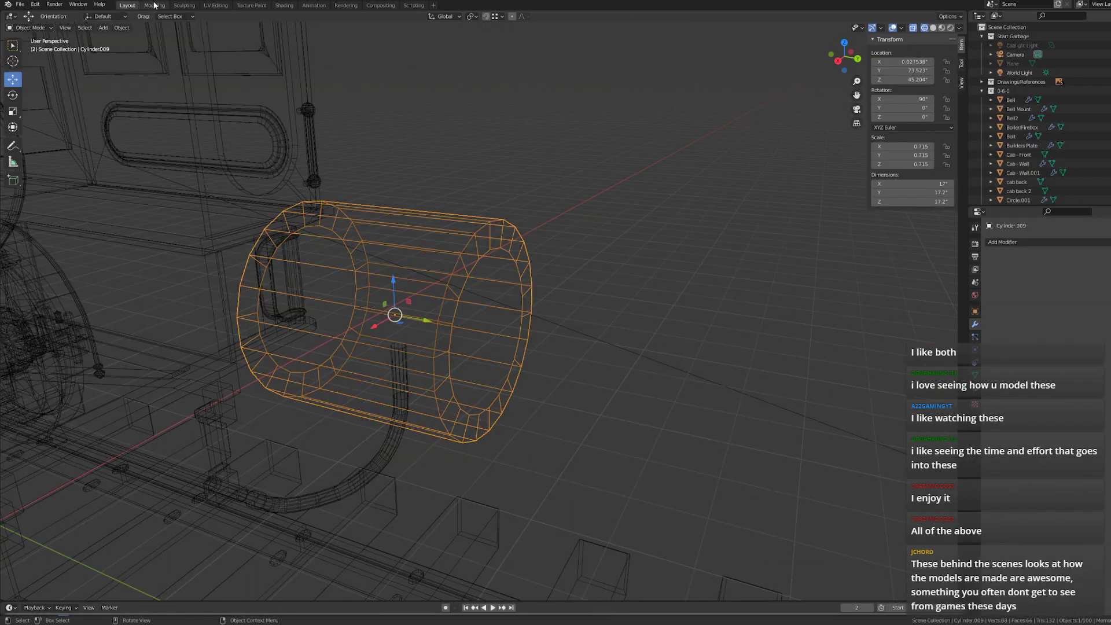
left_click(154, 5)
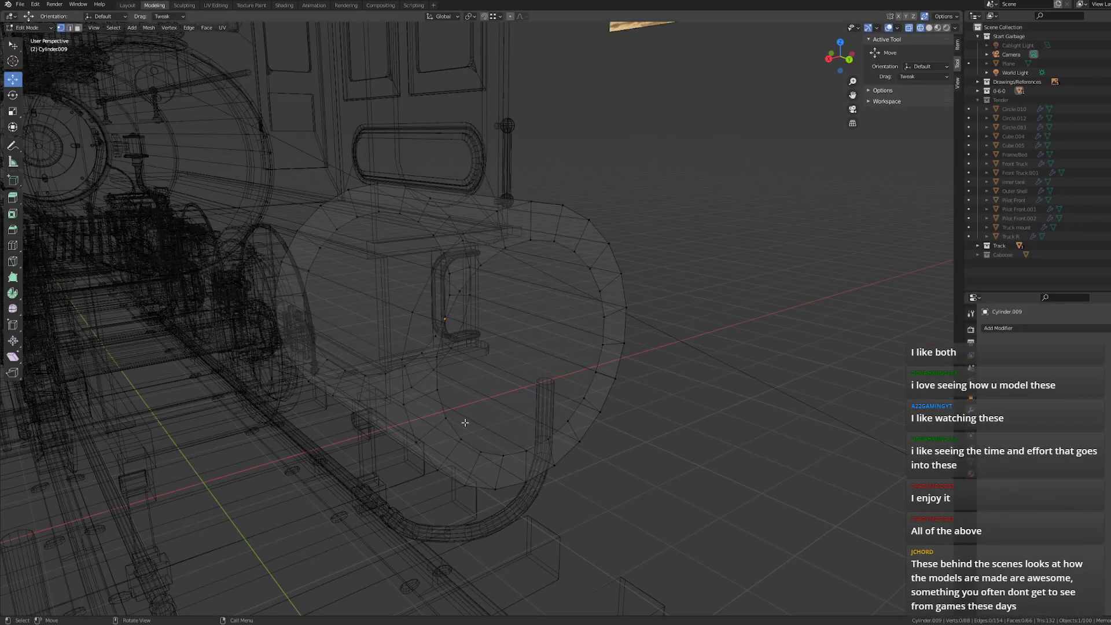
middle_click_drag(434, 351, 444, 347)
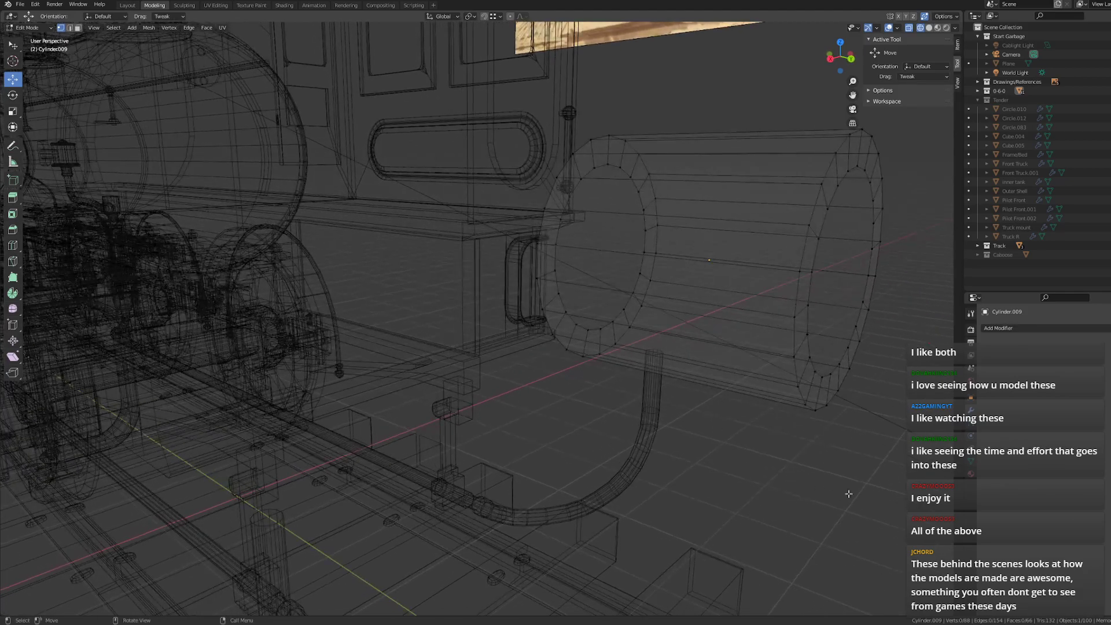
left_click(128, 4)
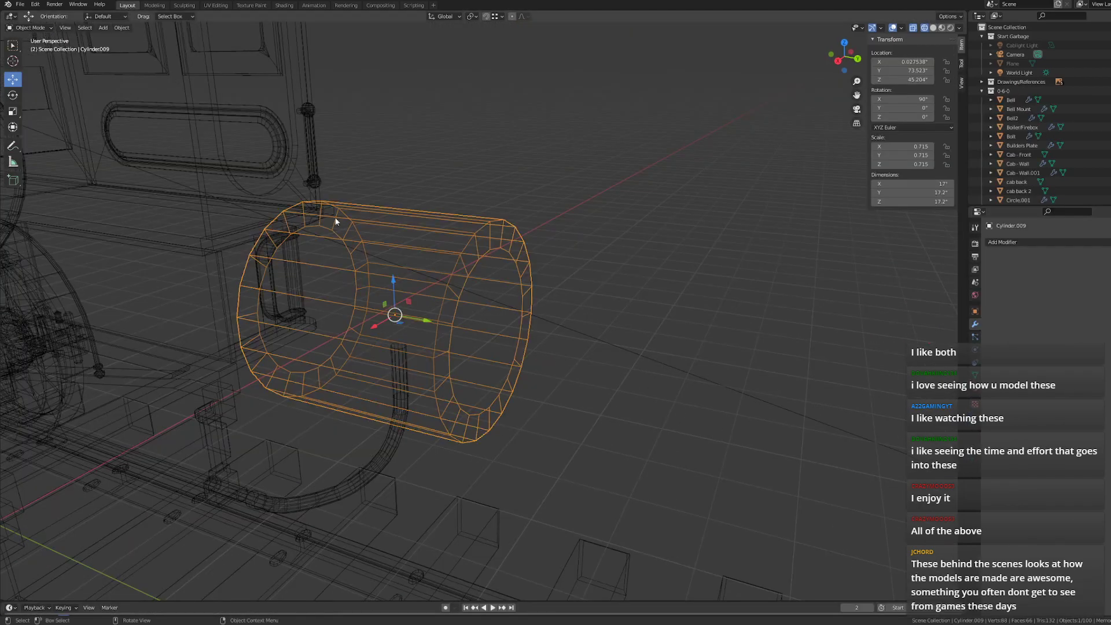
- In the Layout workspace, try dragging a selection box over the cylinder's rear end in Edit Mode
key("KP_Decimal")
key("Tab")
left_click_drag(500, 128, 580, 120)
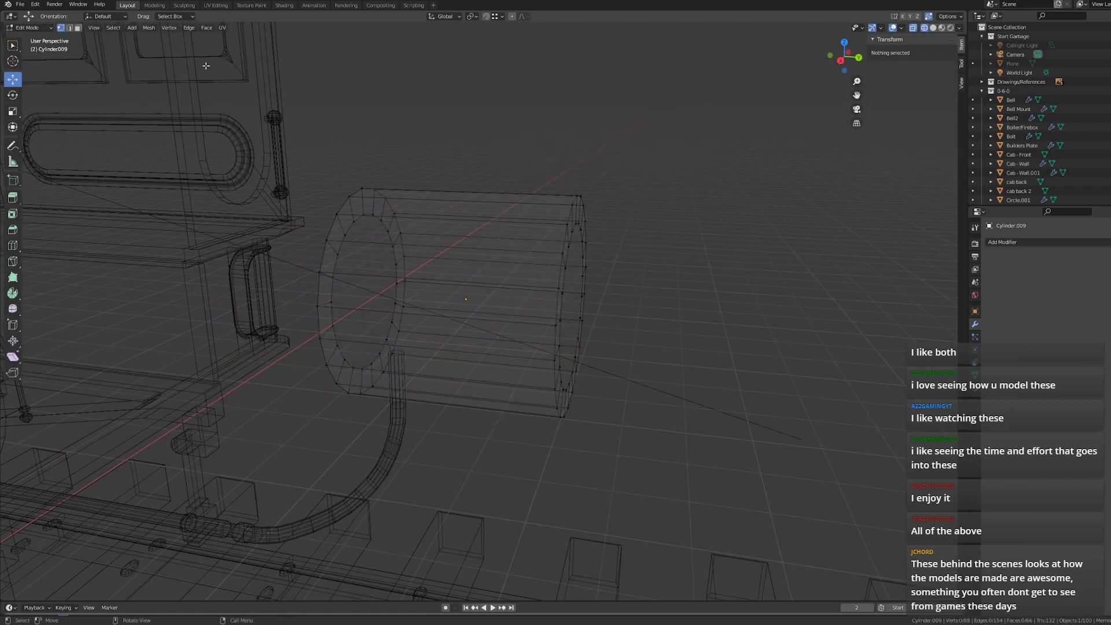
right_click(12, 83)
- In the Modeling workspace, set the Move tool's drag action to Select Box and test it on the cylinder's rear vertices
left_click(154, 5)
left_click(166, 16)
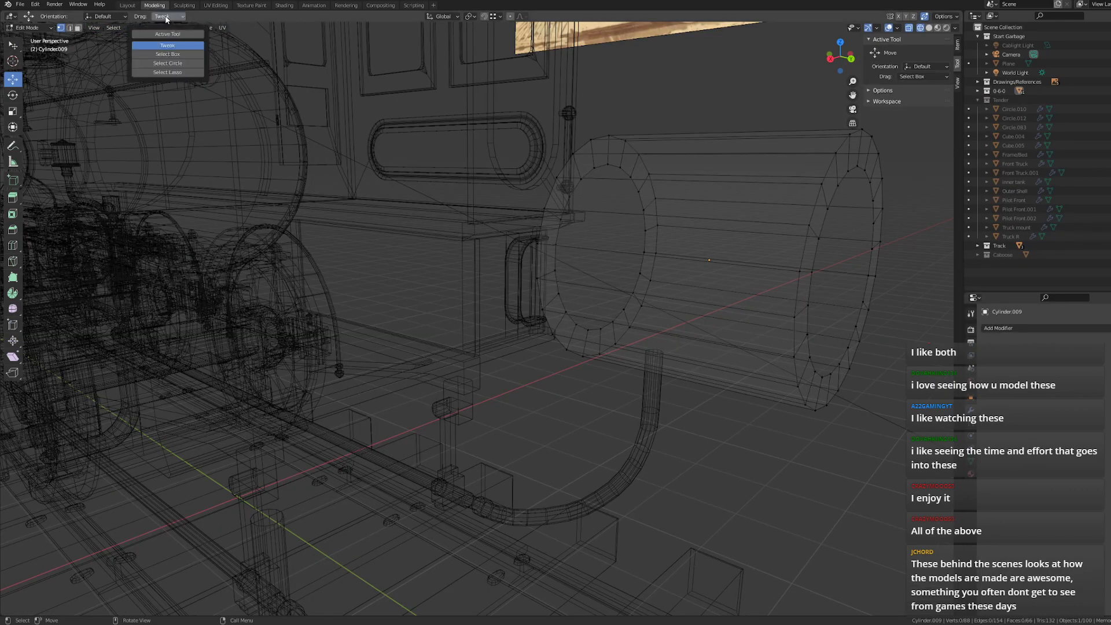
left_click(184, 56)
left_click_drag(915, 376, 856, 259)
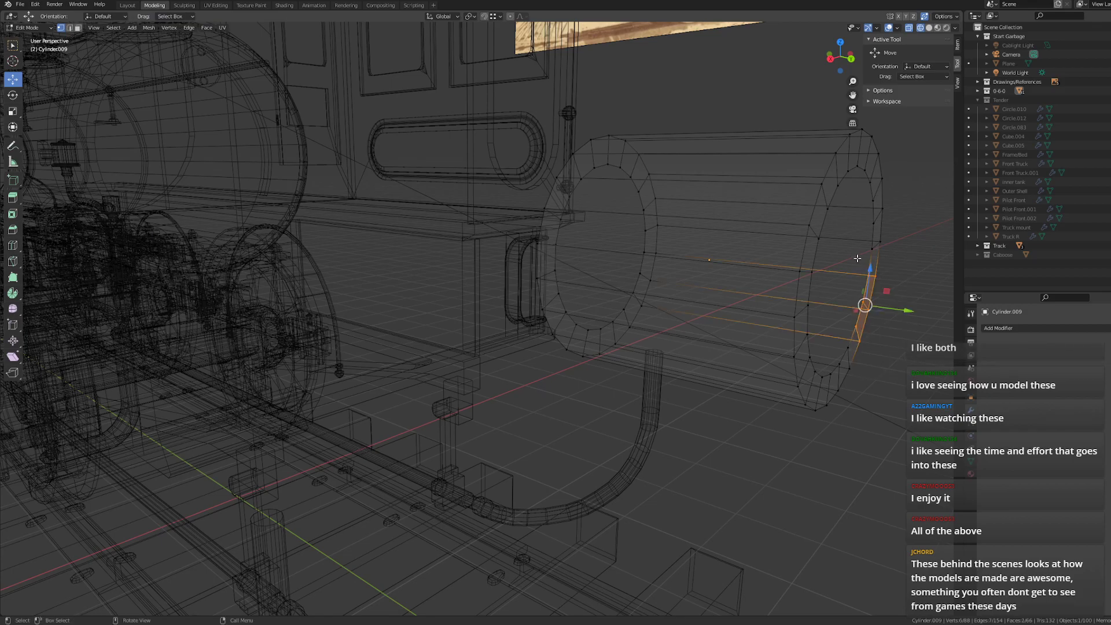
left_click(895, 381)
- Select all vertices of the cylinder's rear end and move them about -16.3 inches along Y to form a thin ring
middle_click_drag(895, 381, 878, 382)
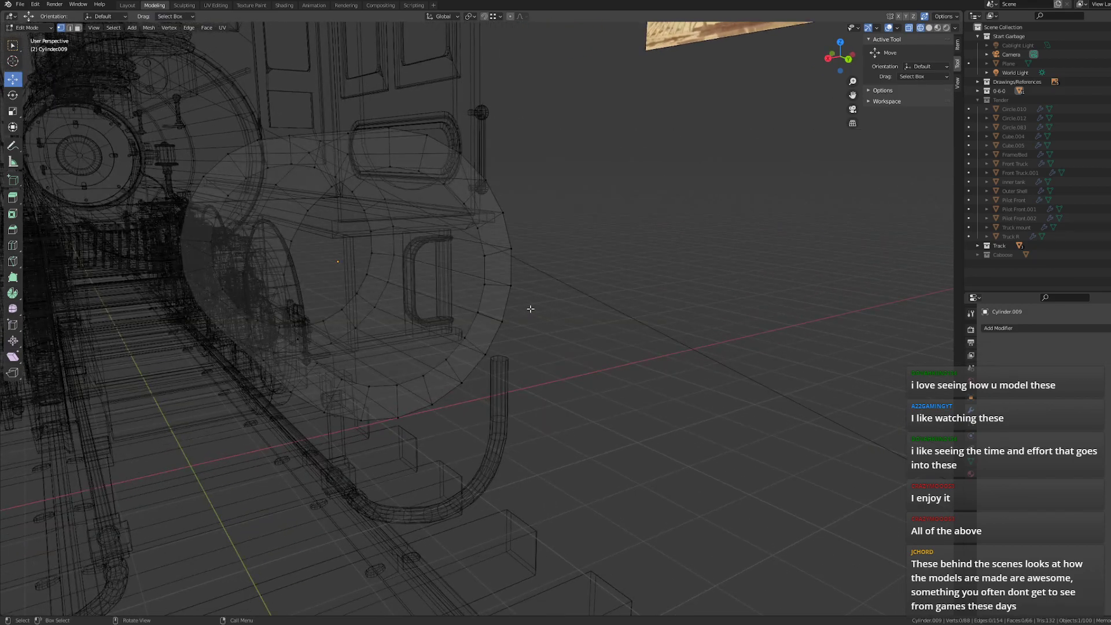
mouse_move(549, 308)
middle_mouse_down()
mouse_move(454, 314)
mouse_move(479, 304)
mouse_move(513, 325)
mouse_move(597, 319)
mouse_move(564, 316)
middle_mouse_up()
middle_click_drag(677, 165, 727, 161)
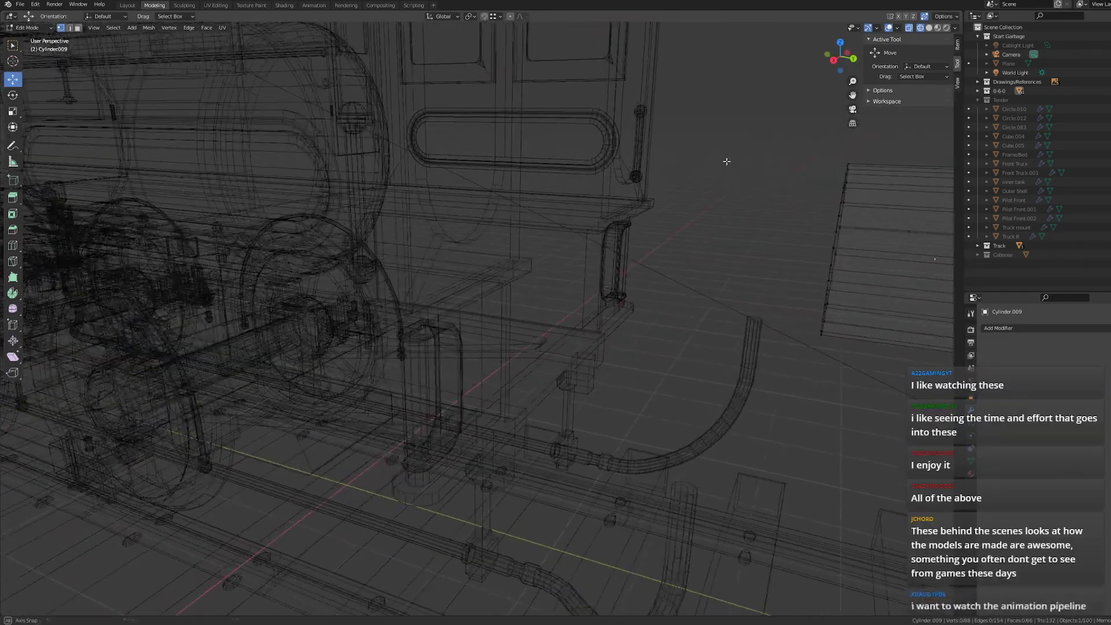
scroll(699, 261, "down", 4)
left_click_drag(664, 218, 750, 398)
key("g")
key("y")
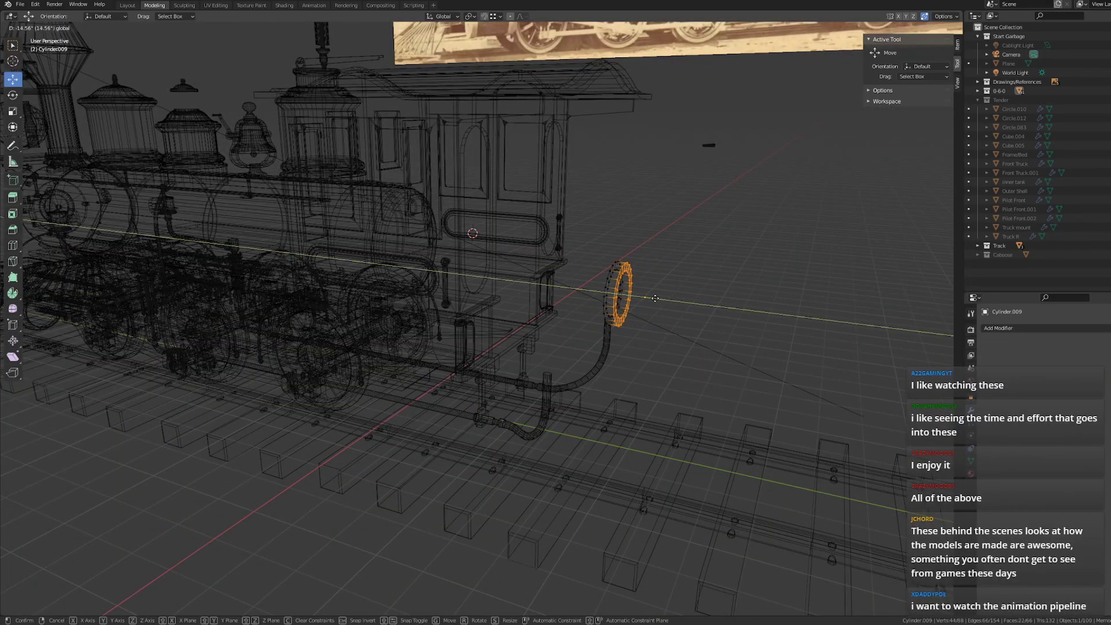
left_click(649, 298)
- Clear the selection and examine the thin ring in solid shading
scroll(648, 300, "up", 4)
scroll(560, 302, "down", 1)
key("z")
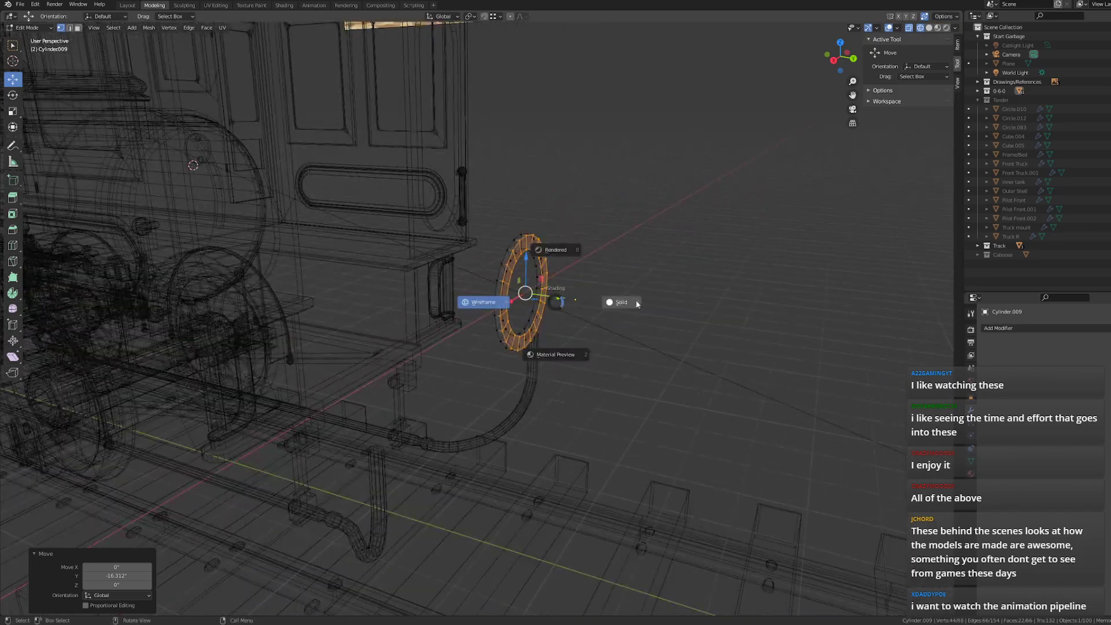
left_click(637, 302)
scroll(628, 275, "up", 4)
left_click(697, 271)
middle_click_drag(716, 273, 678, 279)
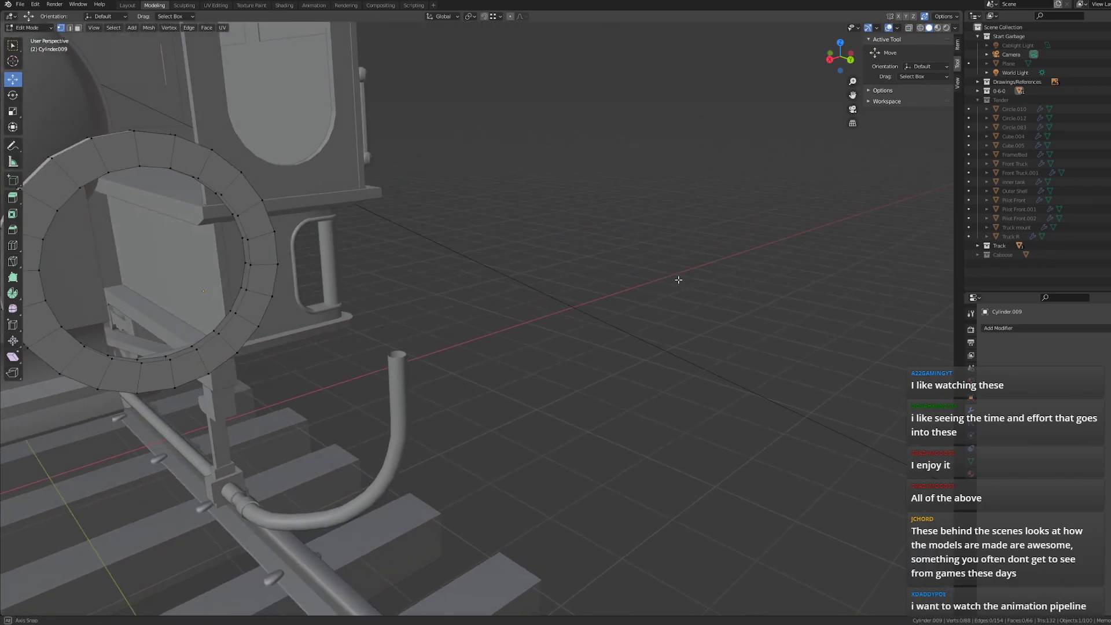
middle_click_drag(477, 252, 515, 231)
- Set up a back orthographic wireframe view centred on the ring and switch to edge selection mode
left_click(849, 59)
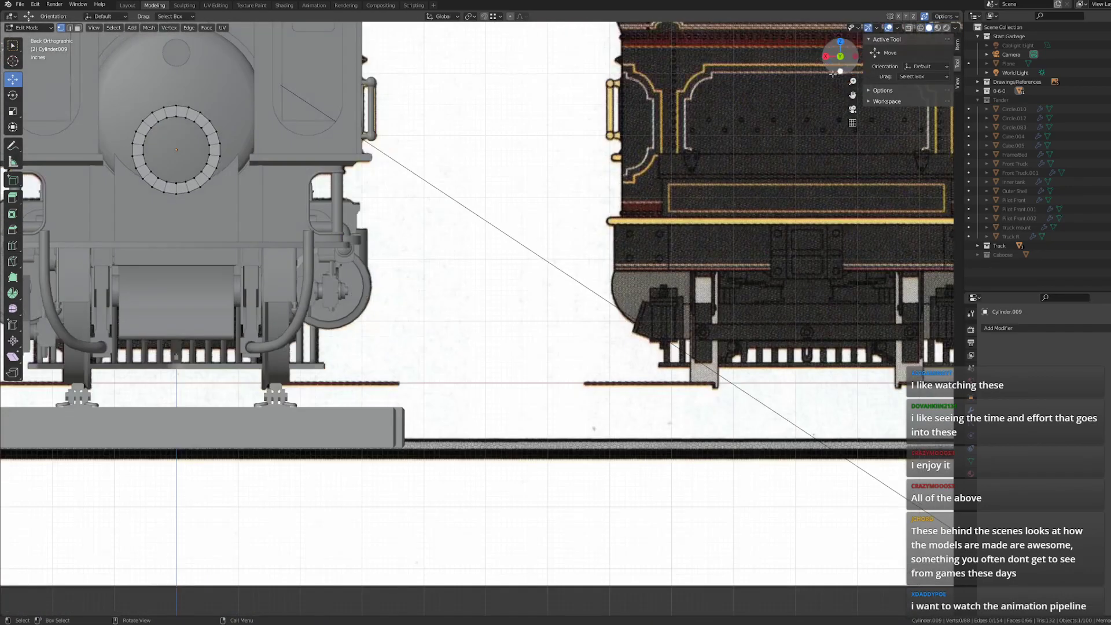
key("z")
left_click(450, 187)
middle_click_drag(113, 198, 359, 304, "shift")
scroll(359, 304, "up", 8)
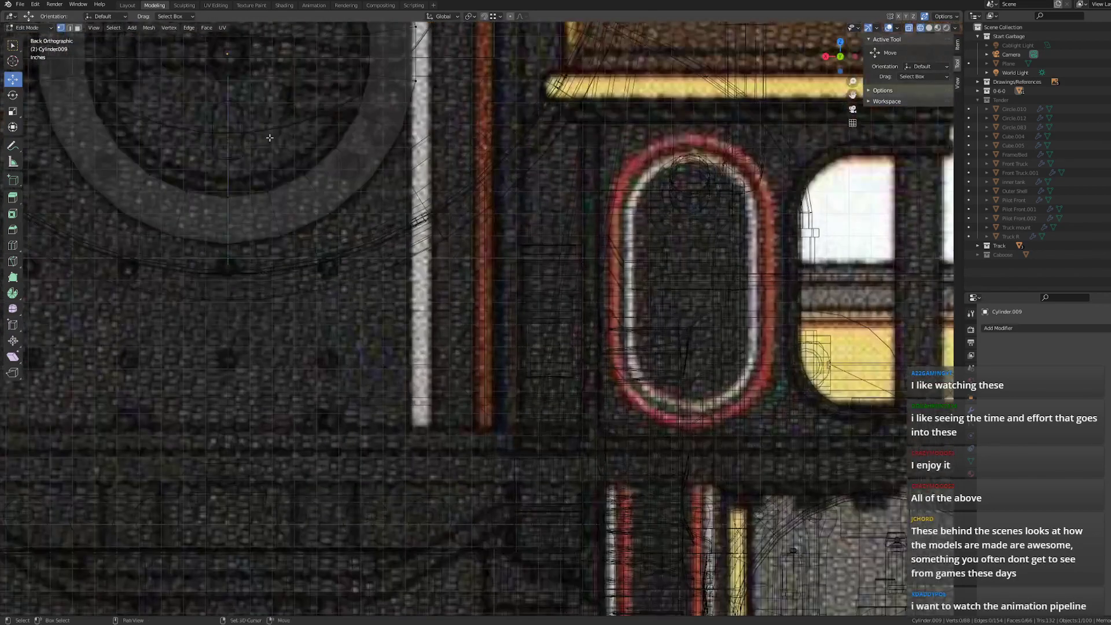
middle_click_drag(278, 147, 509, 364, "shift")
left_click(70, 27)
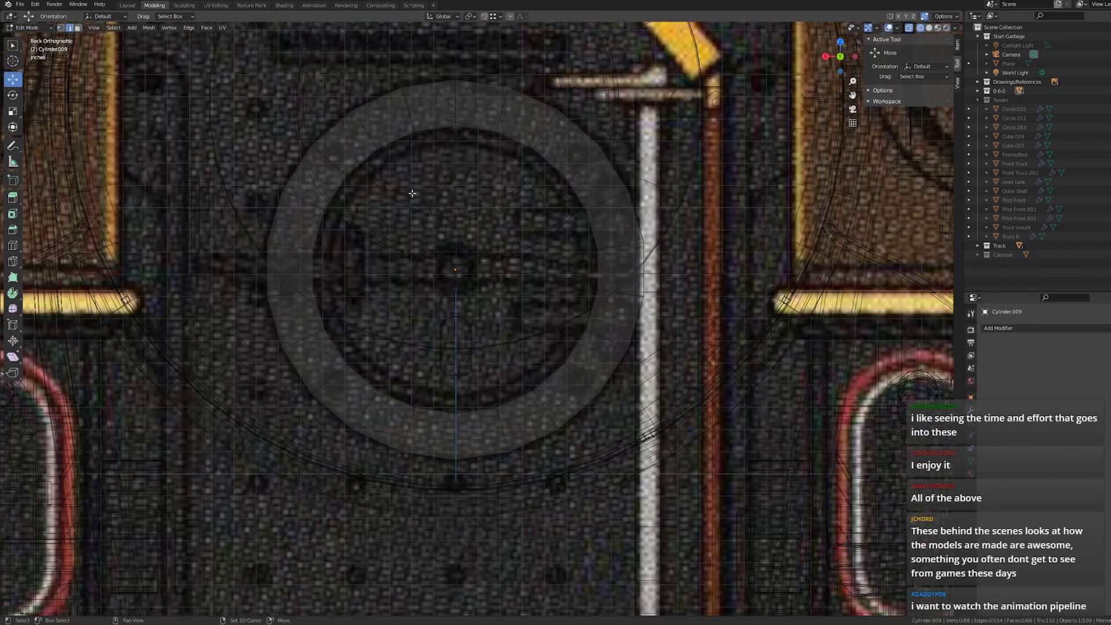
middle_click_drag(412, 193, 421, 251, "shift")
- Fill the ring's inner wall with faces between the front and rear inner edges, working segment by segment around the opening
left_click(402, 191)
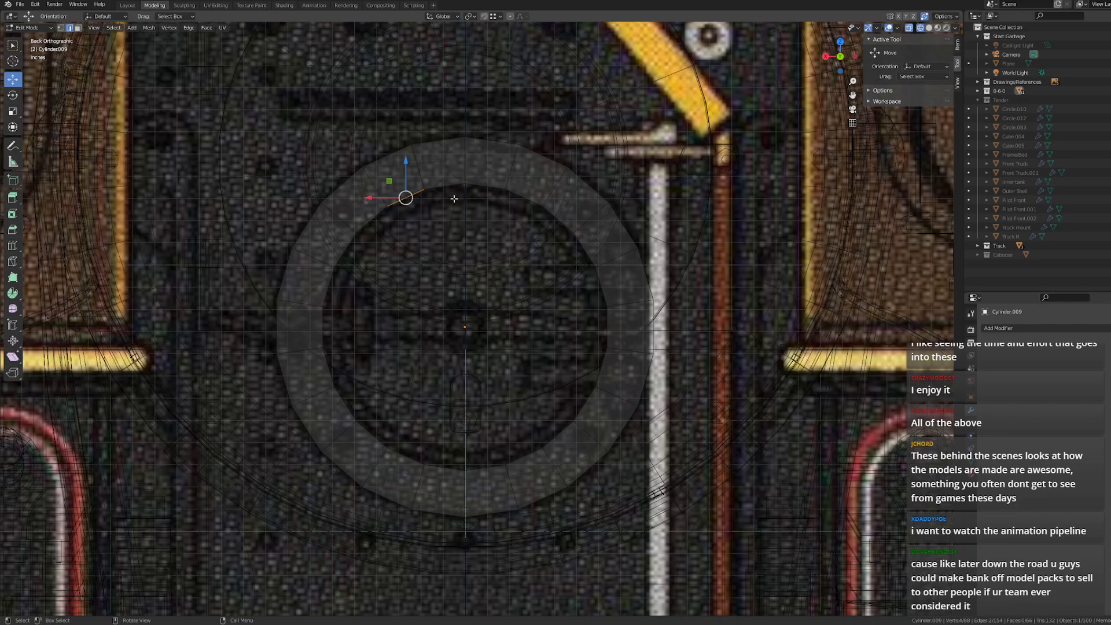
key("f")
key("f")
key("f")
key("f")
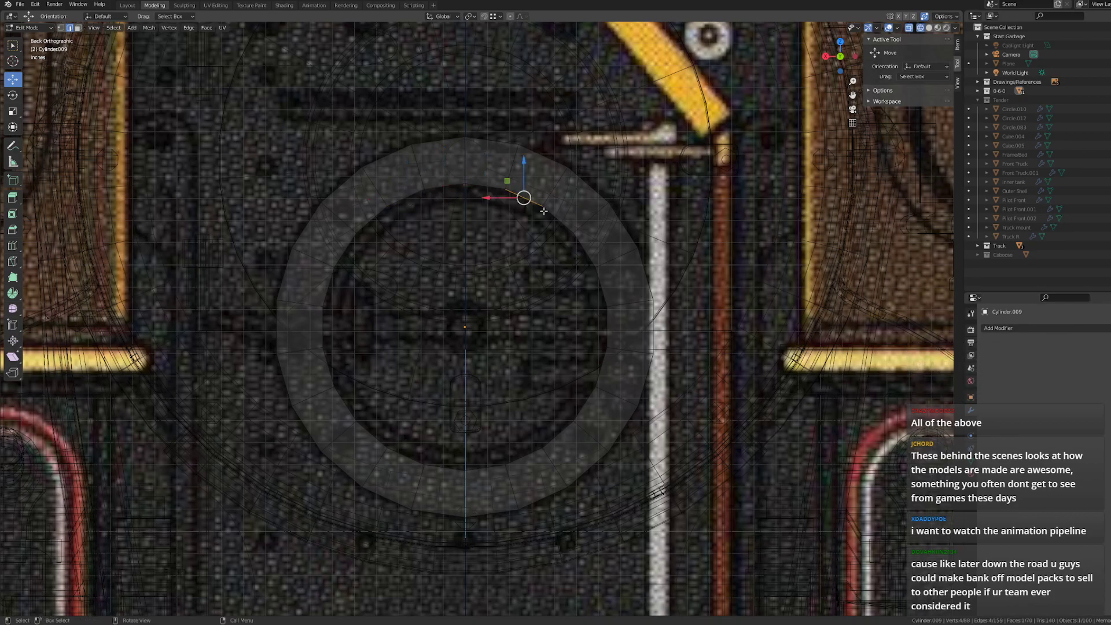
key("f")
key("f")
key("f")
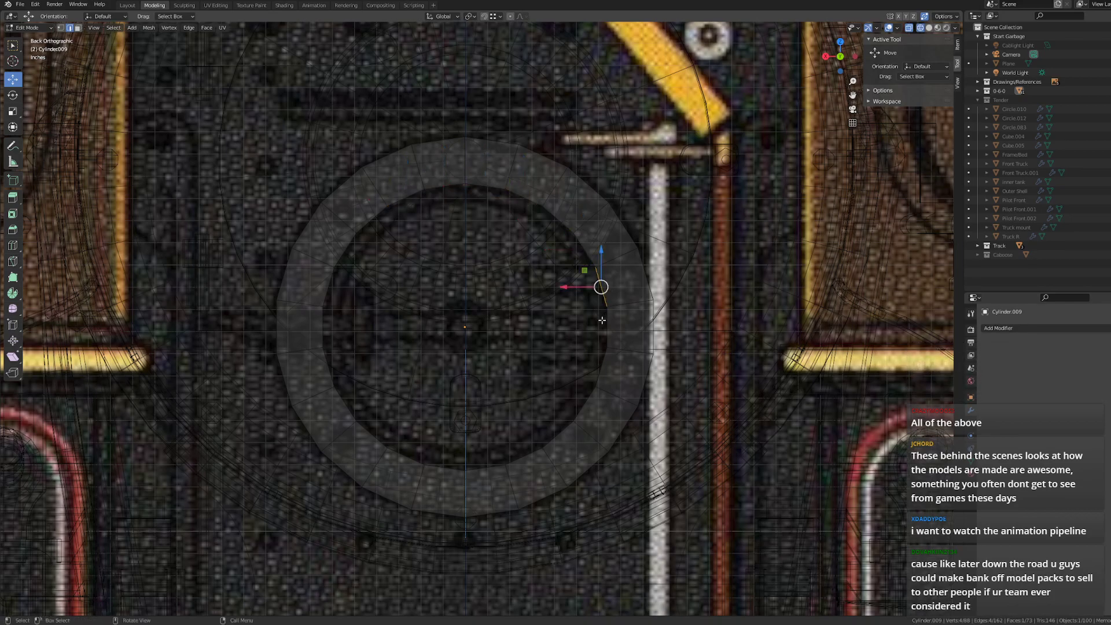
key("f")
key("f")
key("f")
left_click_drag(559, 423, 567, 439)
key("f")
key("f")
key("f")
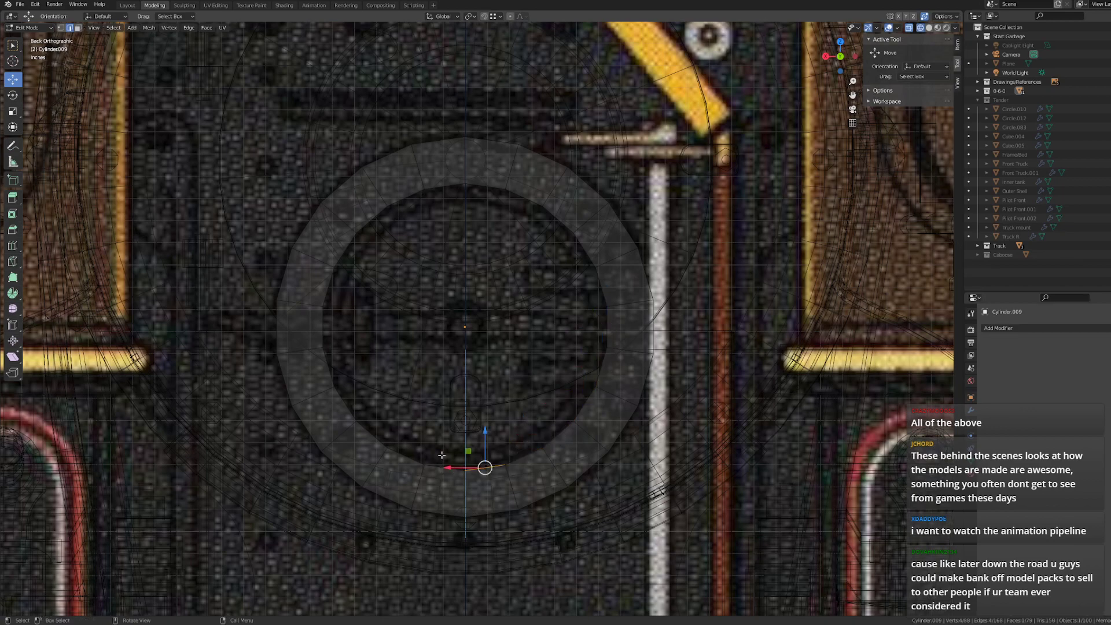
left_click_drag(442, 455, 409, 458)
key("f")
key("f")
left_click_drag(370, 427, 377, 442)
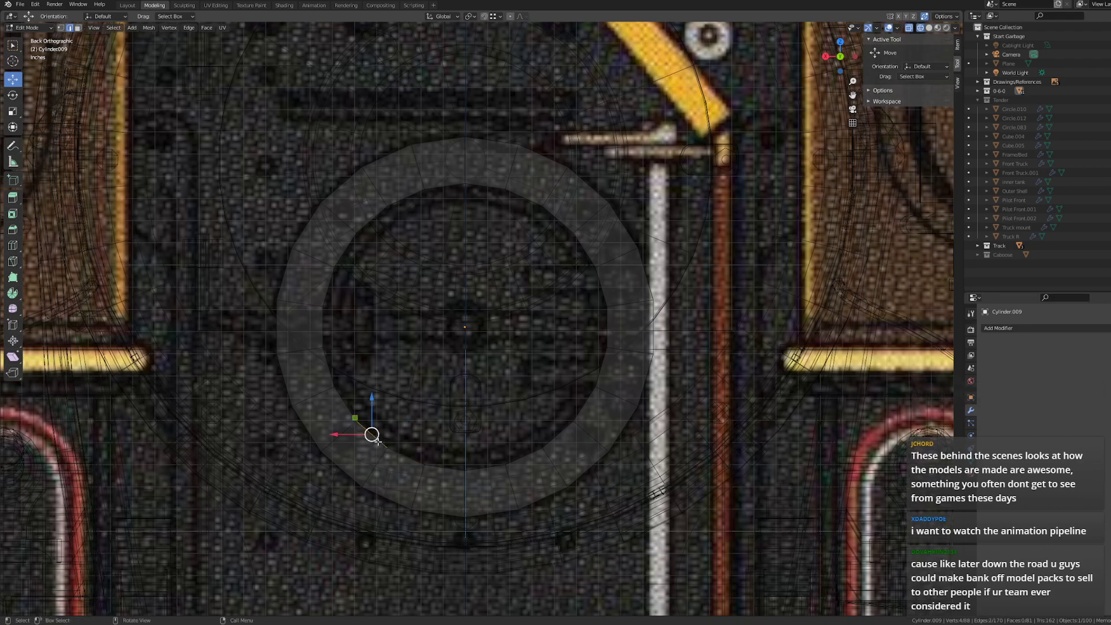
key("f")
key("f")
key("f")
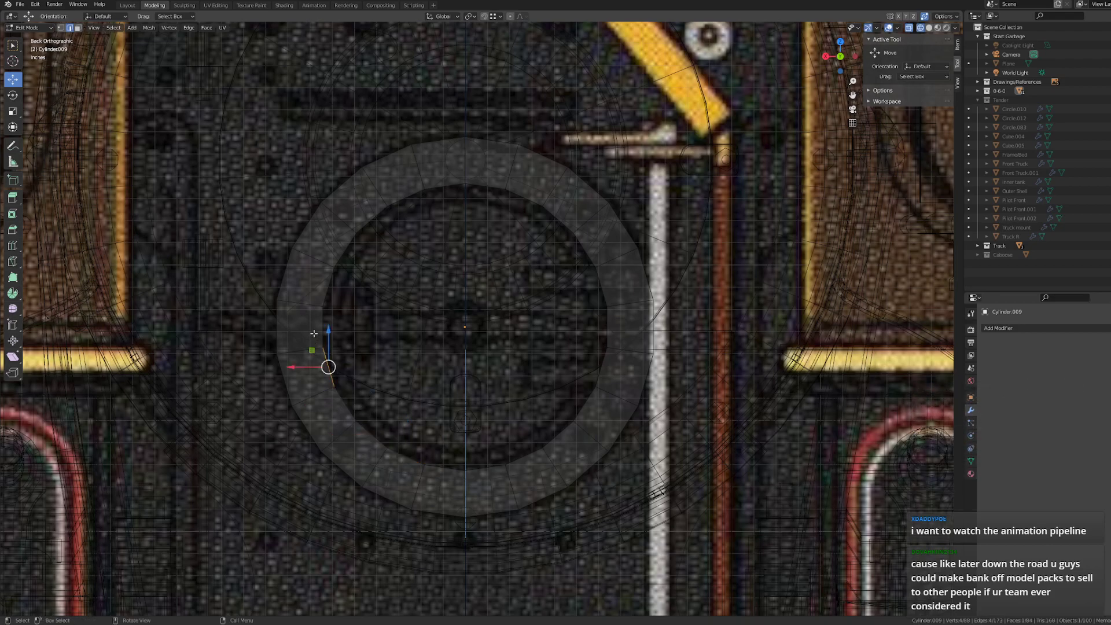
key("f")
key("f")
left_click_drag(338, 243, 357, 261)
key("f")
- In solid shading, close the last gap in the ring's inner wall with a face and clear the selection
middle_click_drag(357, 261, 387, 293)
scroll(386, 292, "up", 5)
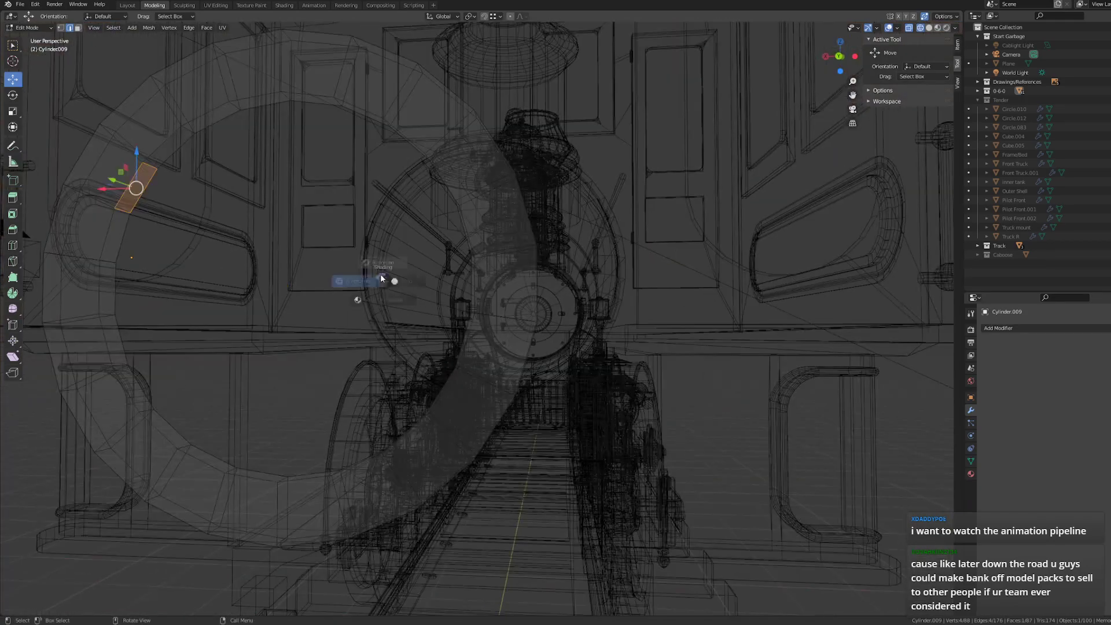
key("z")
left_click(459, 291)
left_click(167, 137)
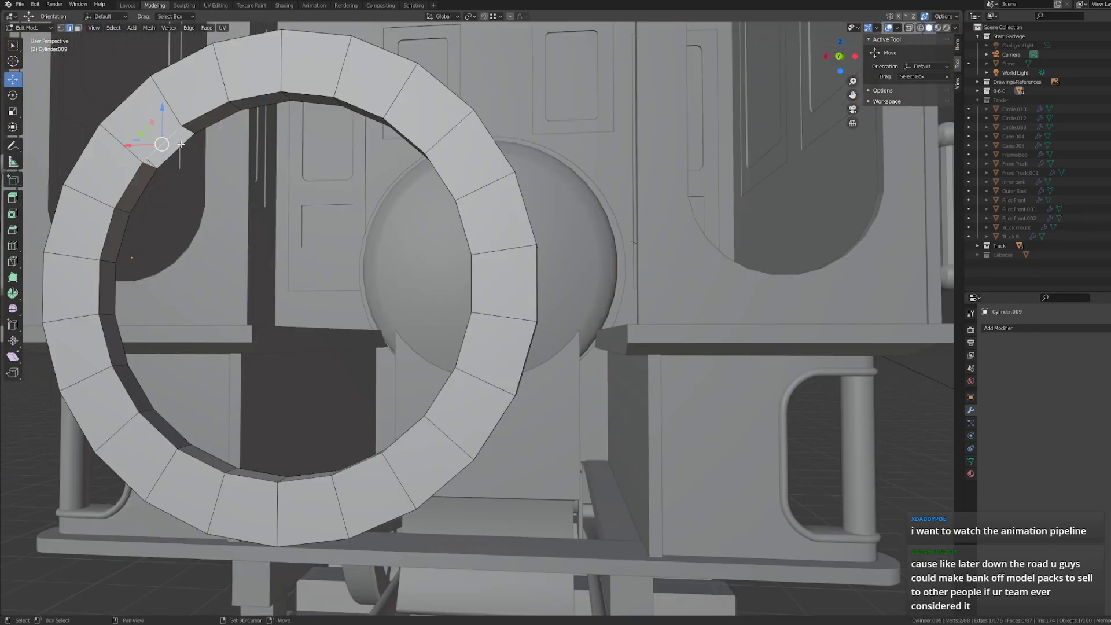
key("f")
key("alt+a")
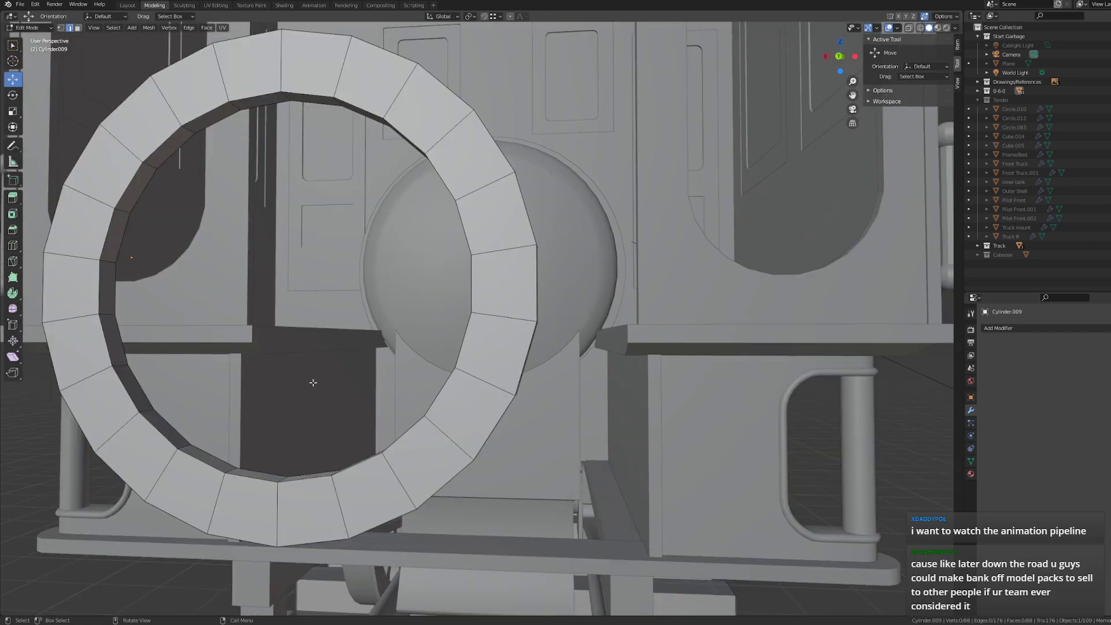
- Examine the closed ring from several angles behind the cab, checking its inner wall, thickness and size relative to the boiler
middle_click_drag(308, 377, 315, 376)
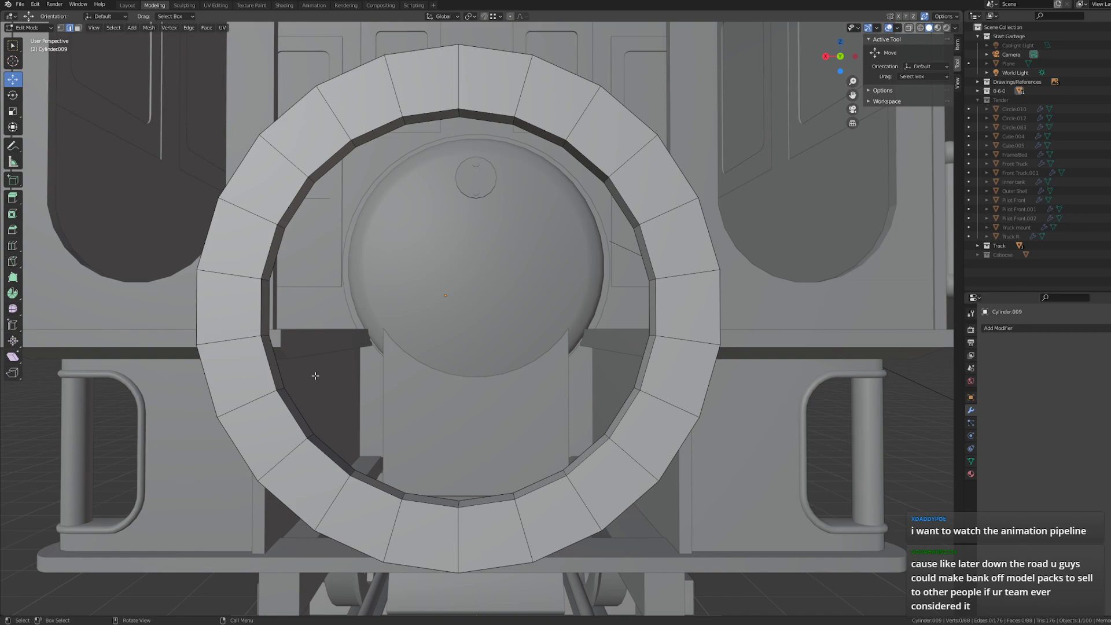
scroll(316, 376, "down", 3)
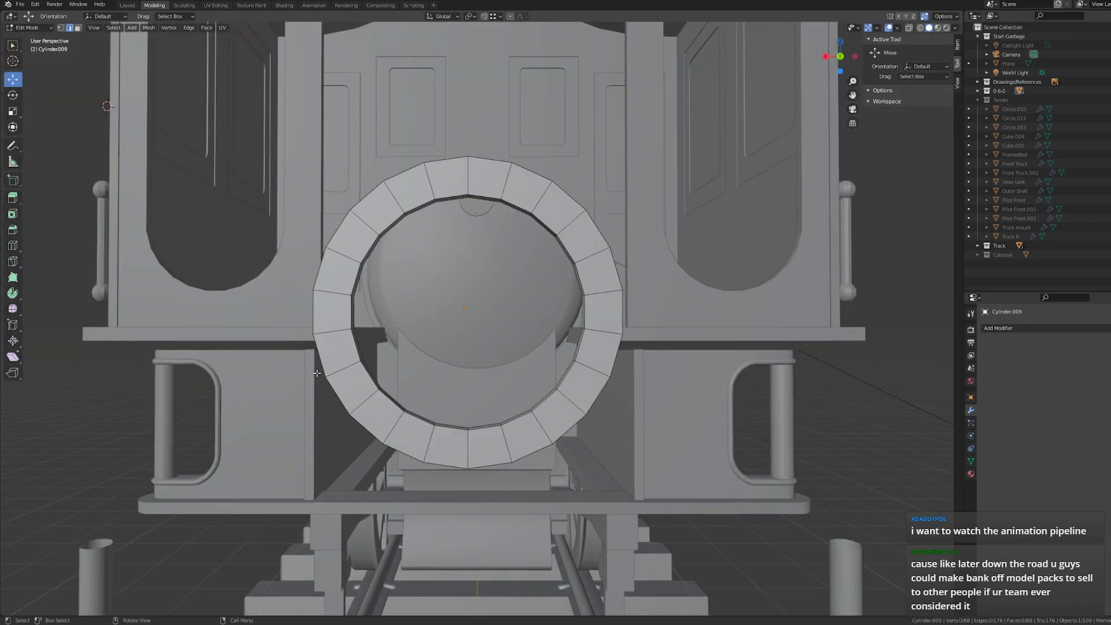
mouse_move(318, 374)
middle_mouse_down()
mouse_move(376, 353)
mouse_move(320, 342)
mouse_move(704, 363)
middle_mouse_up()
key("z")
left_click(803, 363)
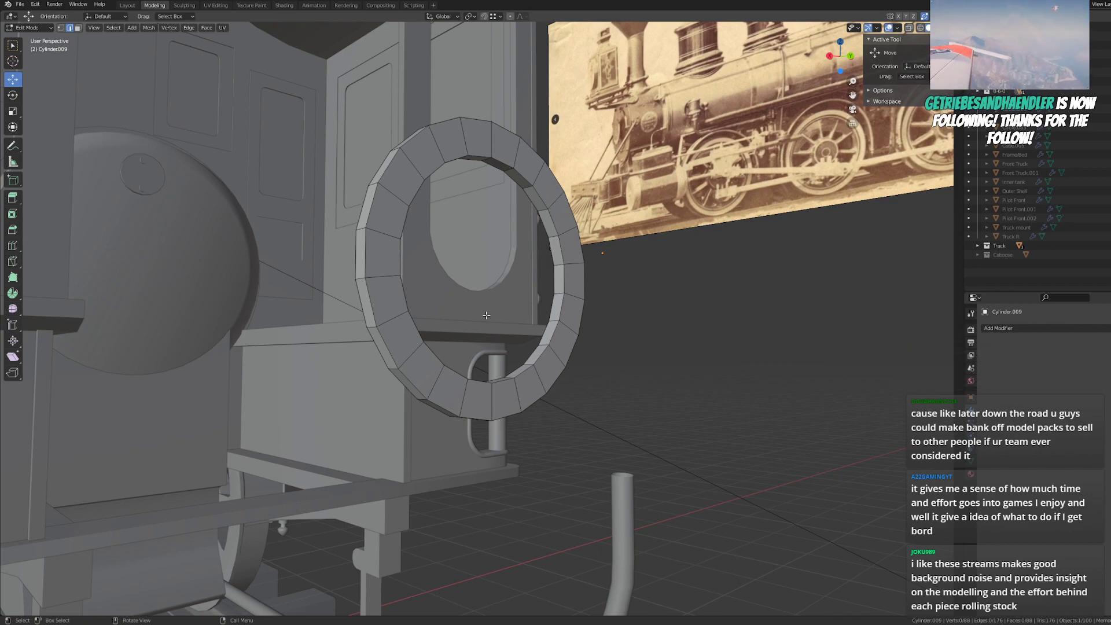
mouse_move(486, 315)
middle_mouse_down()
mouse_move(505, 316)
mouse_move(497, 313)
middle_mouse_up()
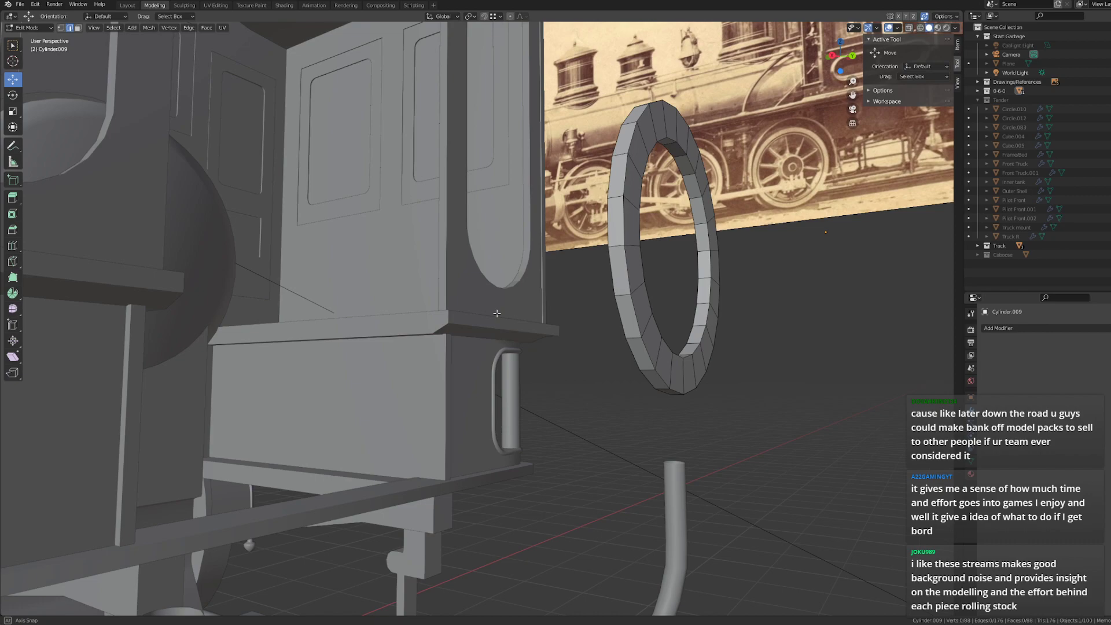
middle_click_drag(496, 313, 496, 313)
middle_click_drag(623, 301, 774, 302)
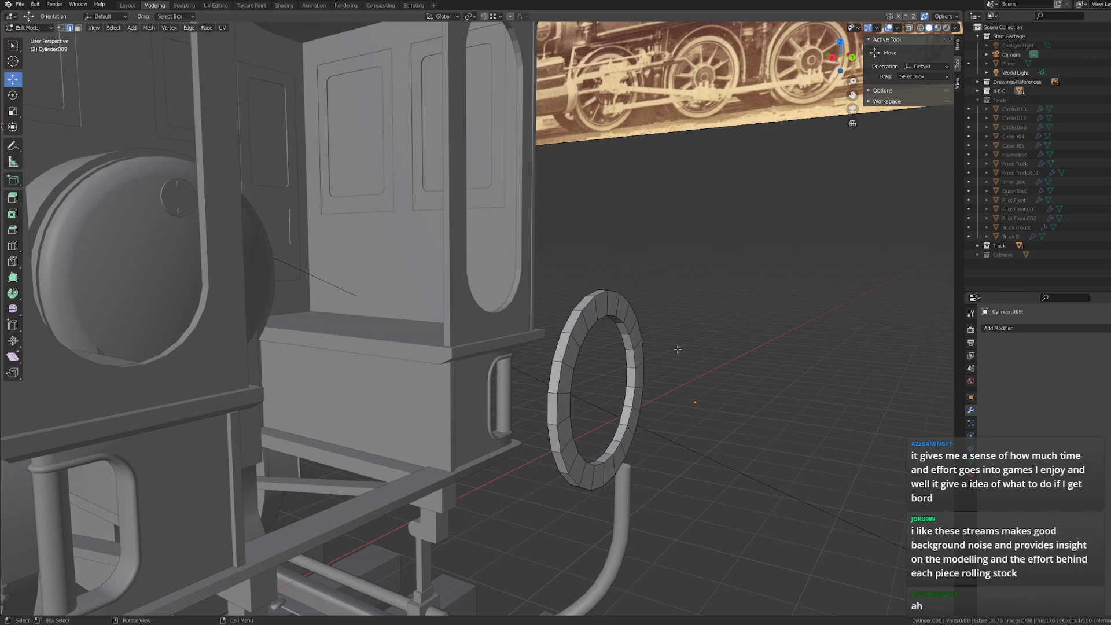
middle_click_drag(680, 349, 721, 405)
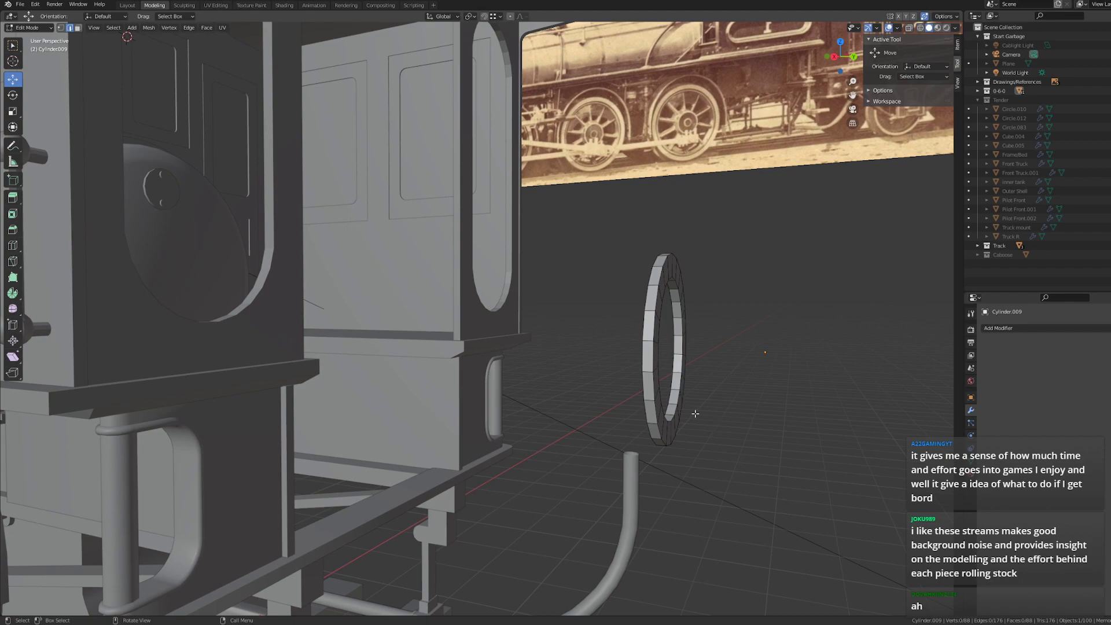
middle_click_drag(682, 405, 681, 399)
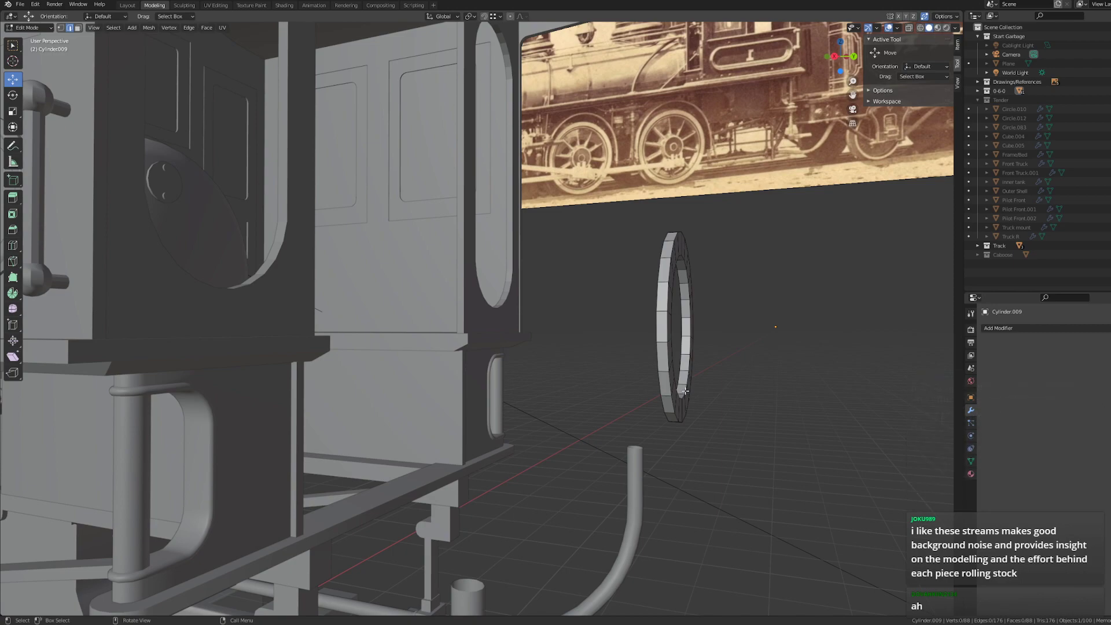
middle_click_drag(684, 391, 660, 385)
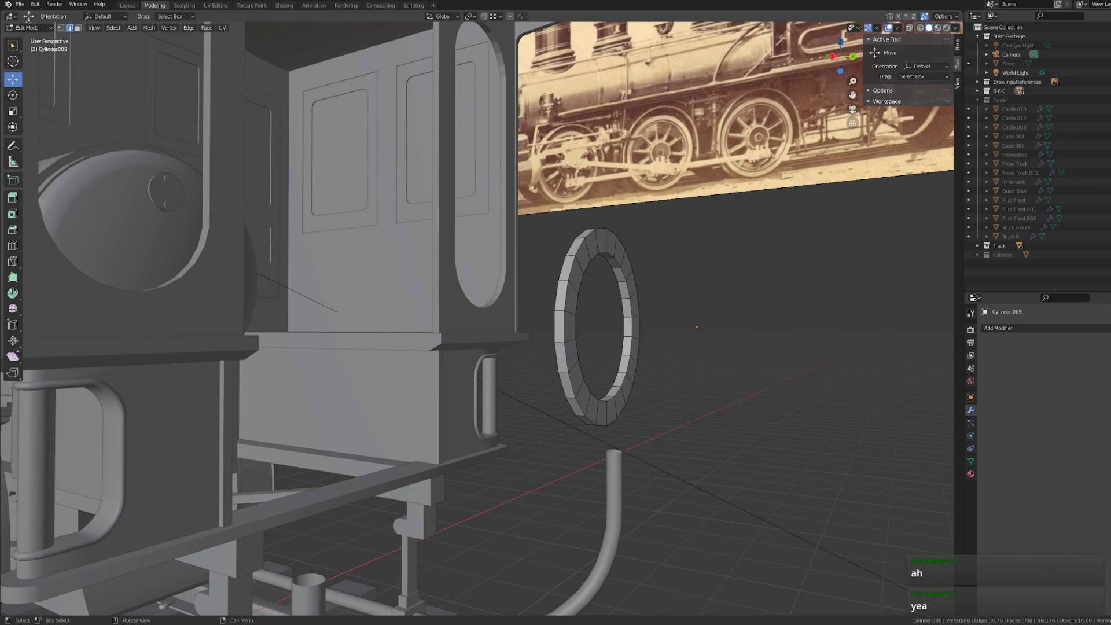
middle_click_drag(385, 334, 489, 305)
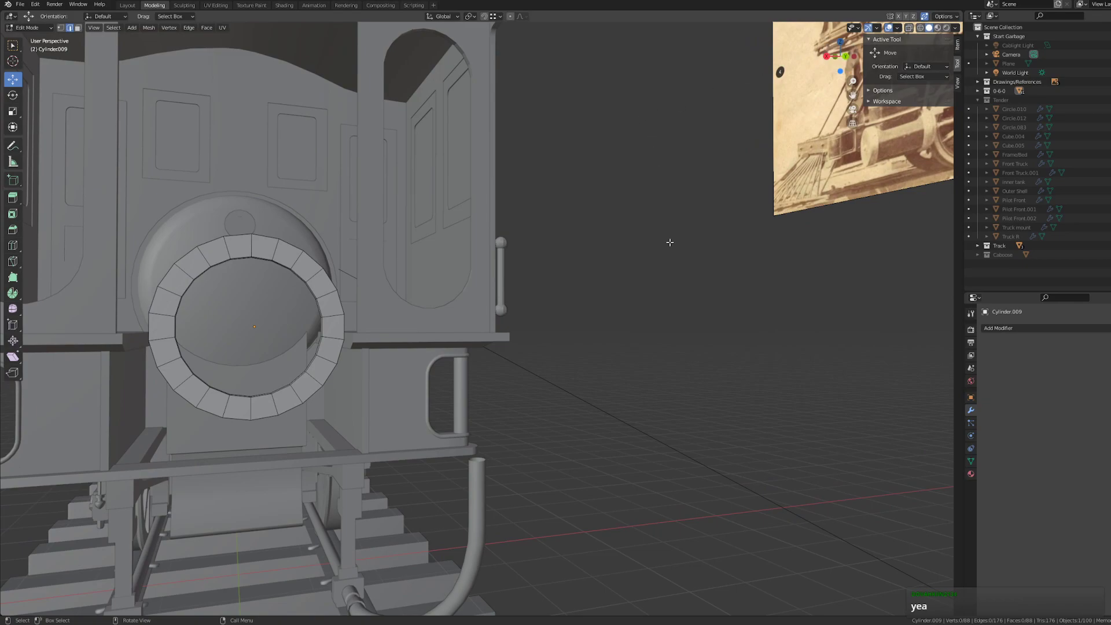
scroll(676, 276, "down", 4)
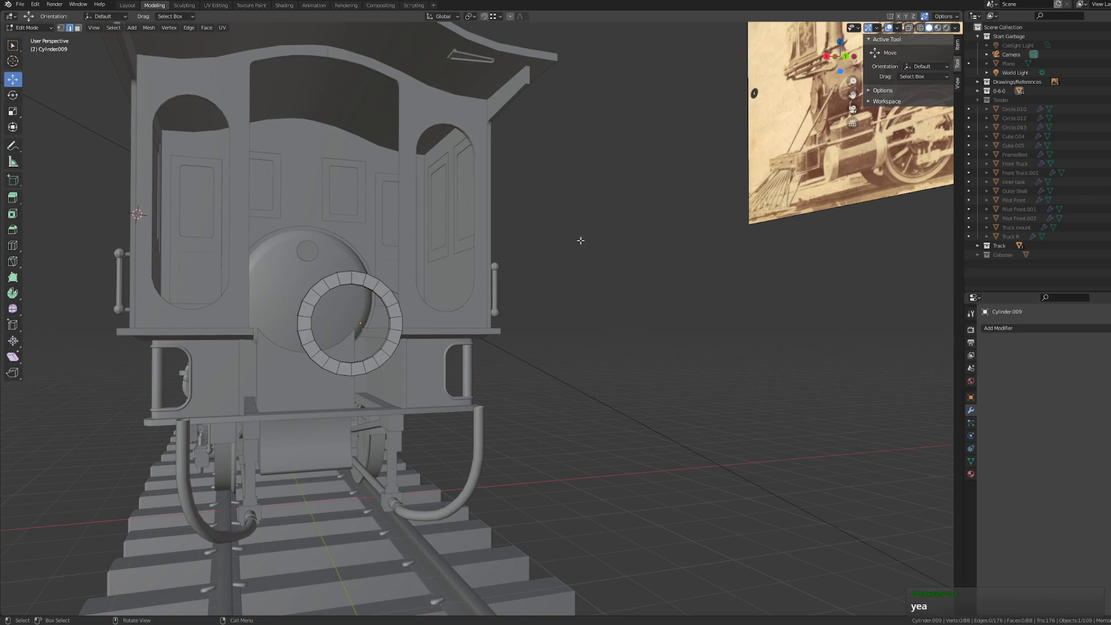
middle_click_drag(575, 263, 488, 328)
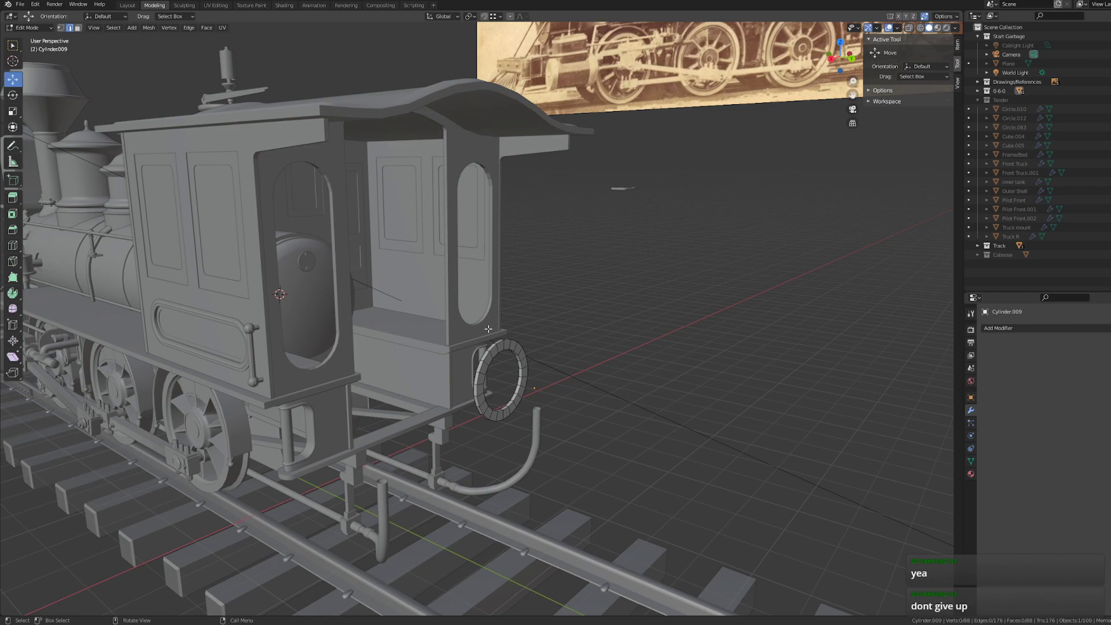
middle_click_drag(499, 334, 482, 318)
scroll(488, 327, "up", 3)
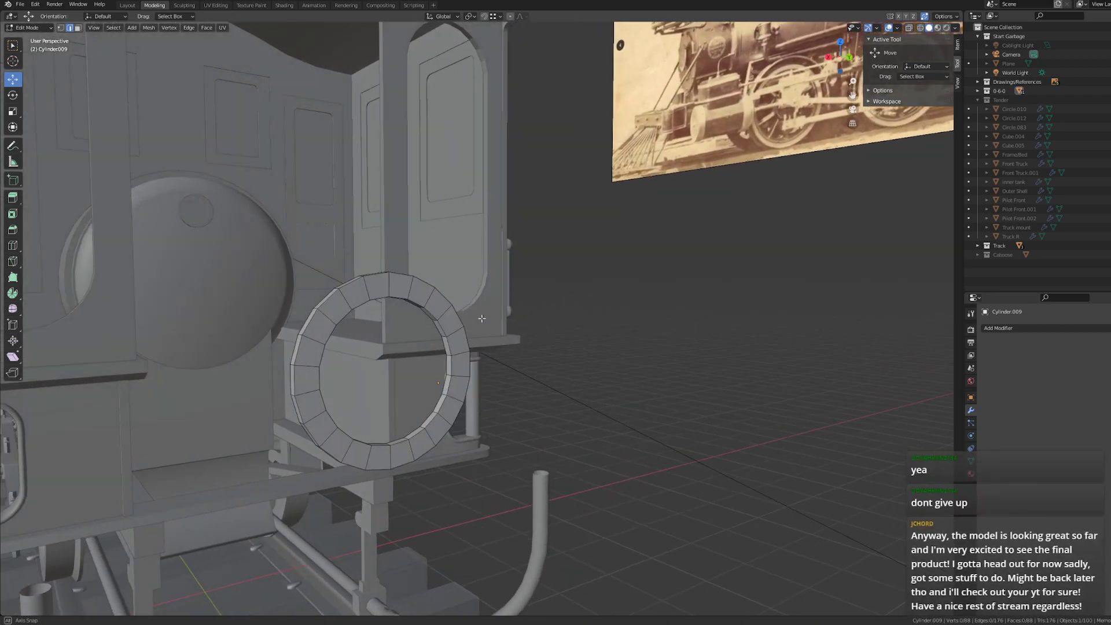
scroll(482, 318, "down", 2)
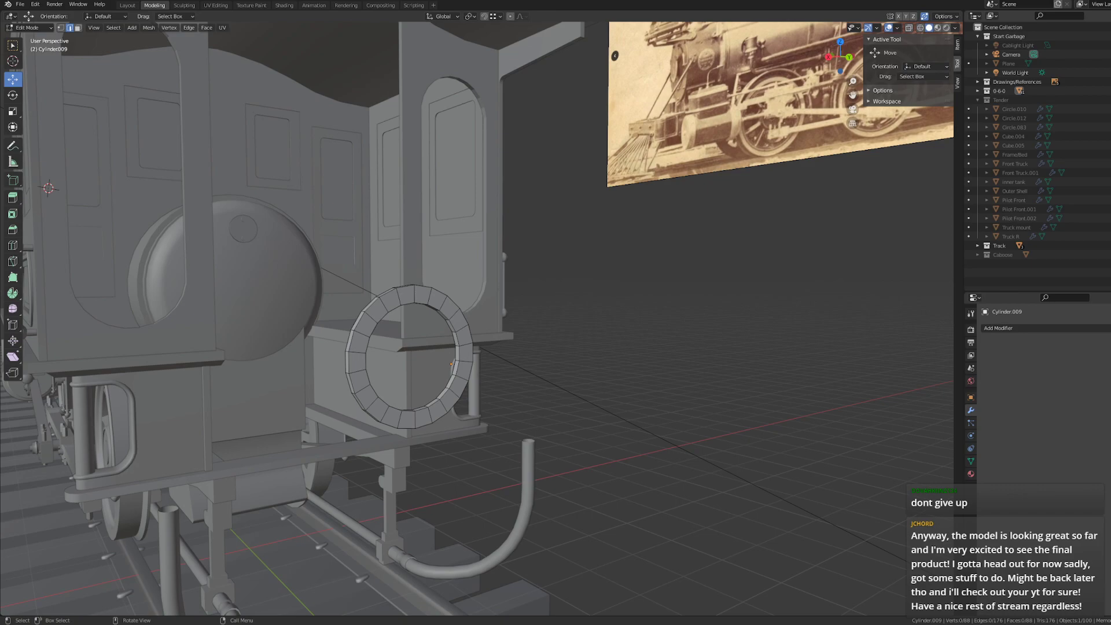
middle_click_drag(514, 339, 533, 345)
scroll(534, 346, "up", 2)
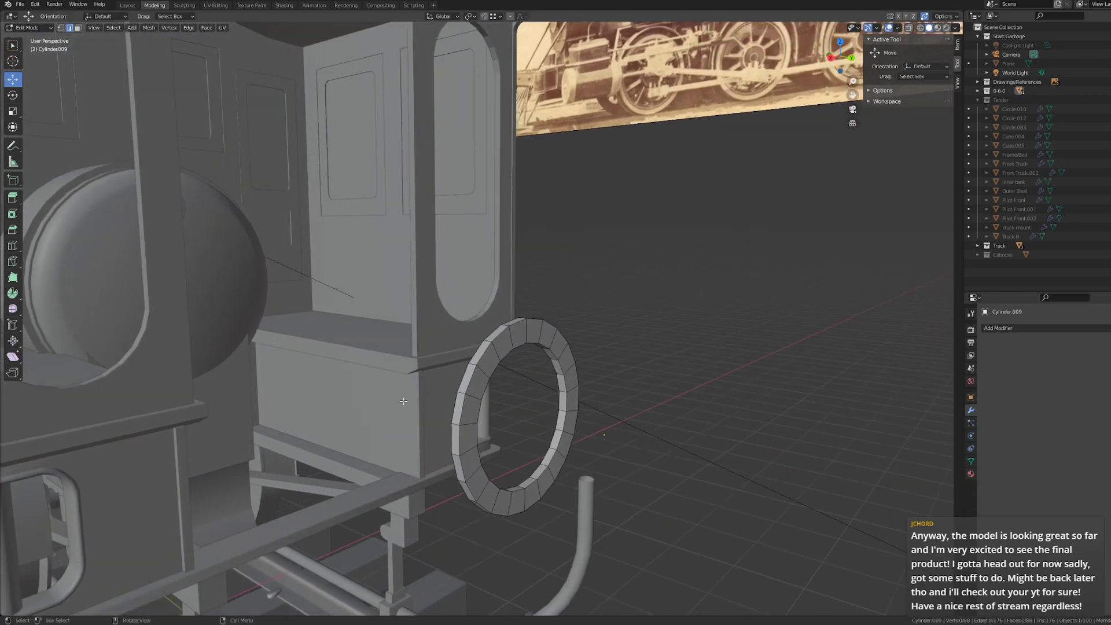
left_click(536, 345)
left_click(635, 325)
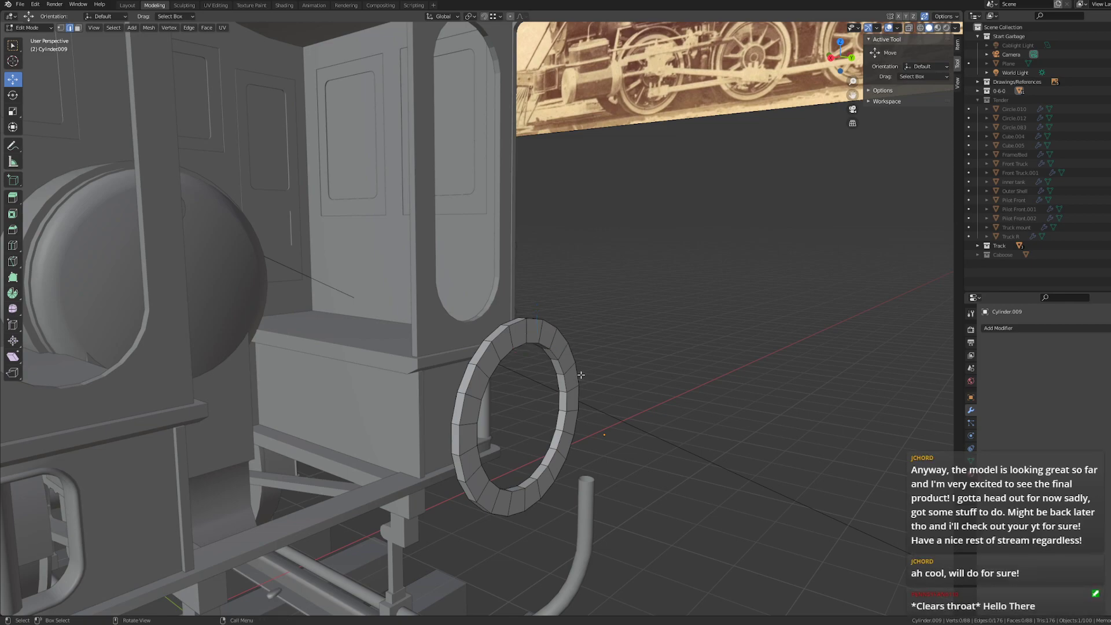
scroll(581, 375, "up", 2)
middle_click_drag(581, 375, 588, 371)
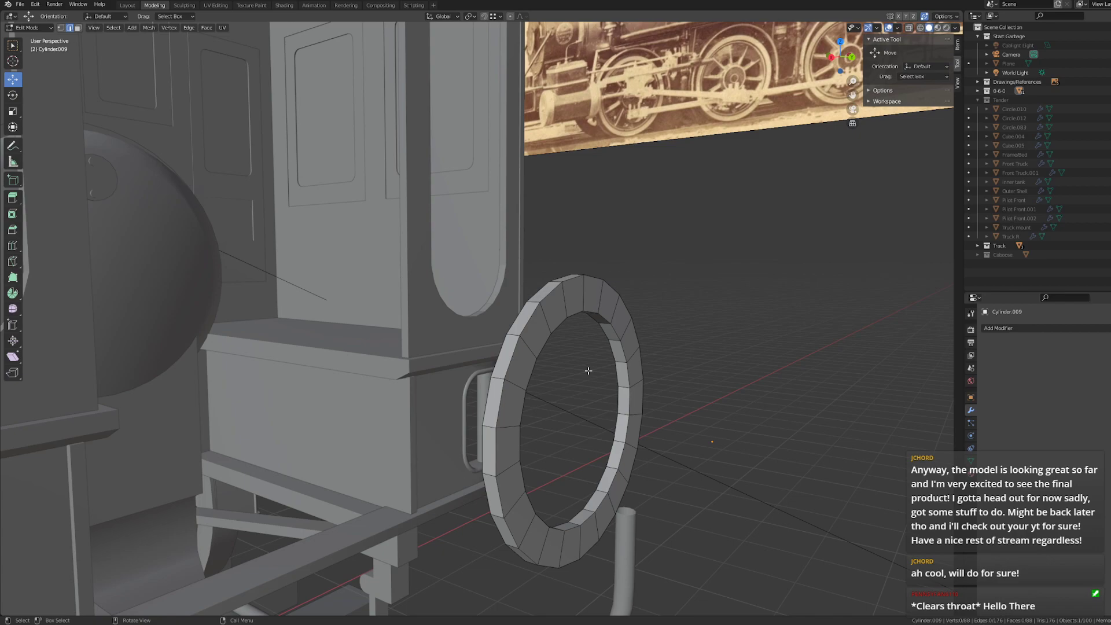
middle_click_drag(610, 361, 553, 350)
scroll(583, 359, "down", 6)
scroll(555, 364, "up", 4)
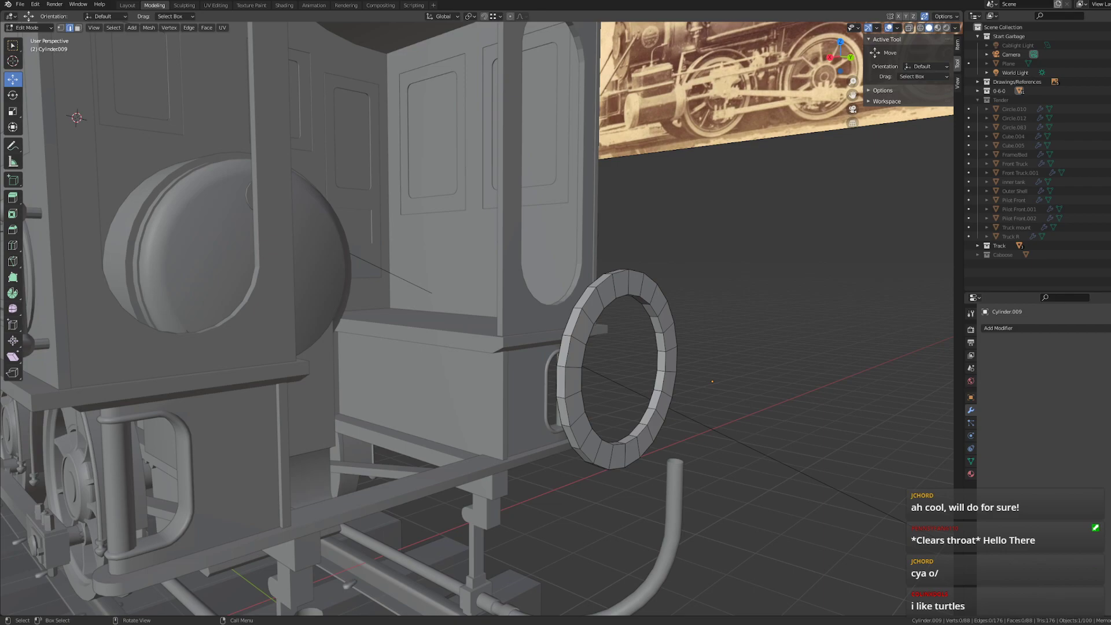
middle_click_drag(638, 296, 649, 269)
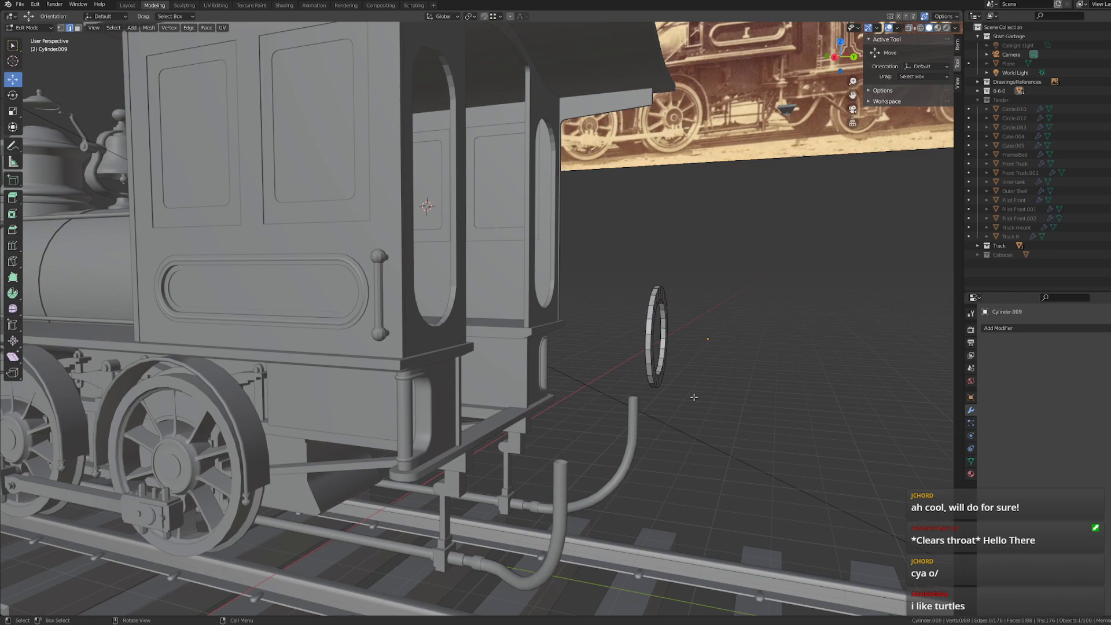
- Finish editing the ring's mesh and return to Object Mode
left_click_drag(699, 401, 639, 262)
left_click(656, 344)
middle_click_drag(723, 307, 622, 323)
left_click(699, 305)
key("Tab")
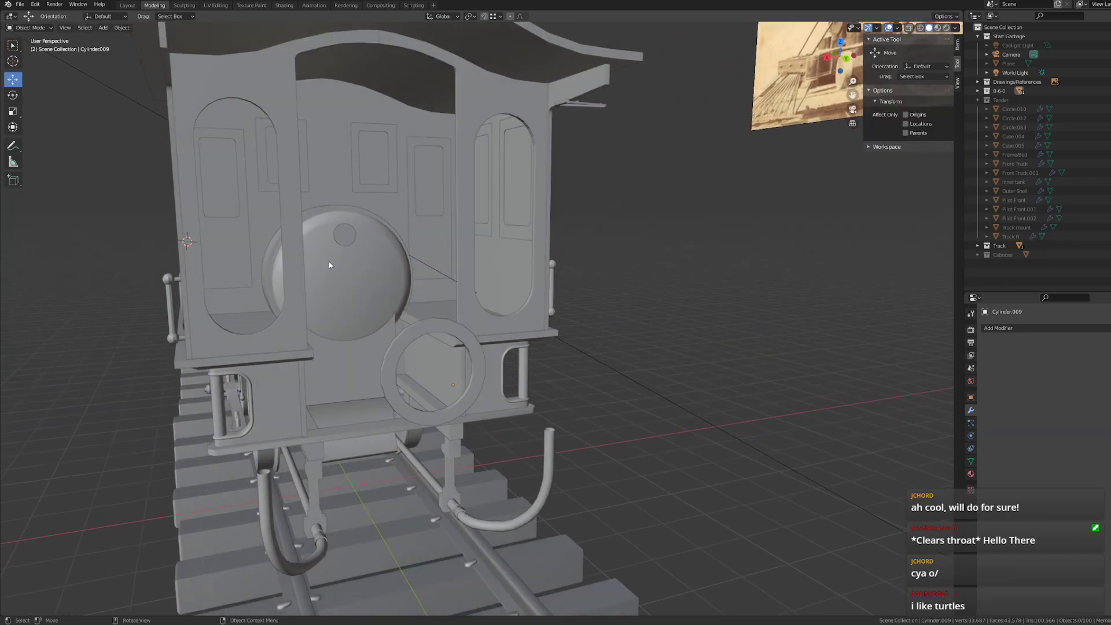
- Inspect the boiler and firebox mesh in Edit Mode and return to Object Mode
left_click(329, 265)
key("Tab")
middle_click_drag(363, 285, 524, 226)
left_click(352, 221)
left_click(757, 302)
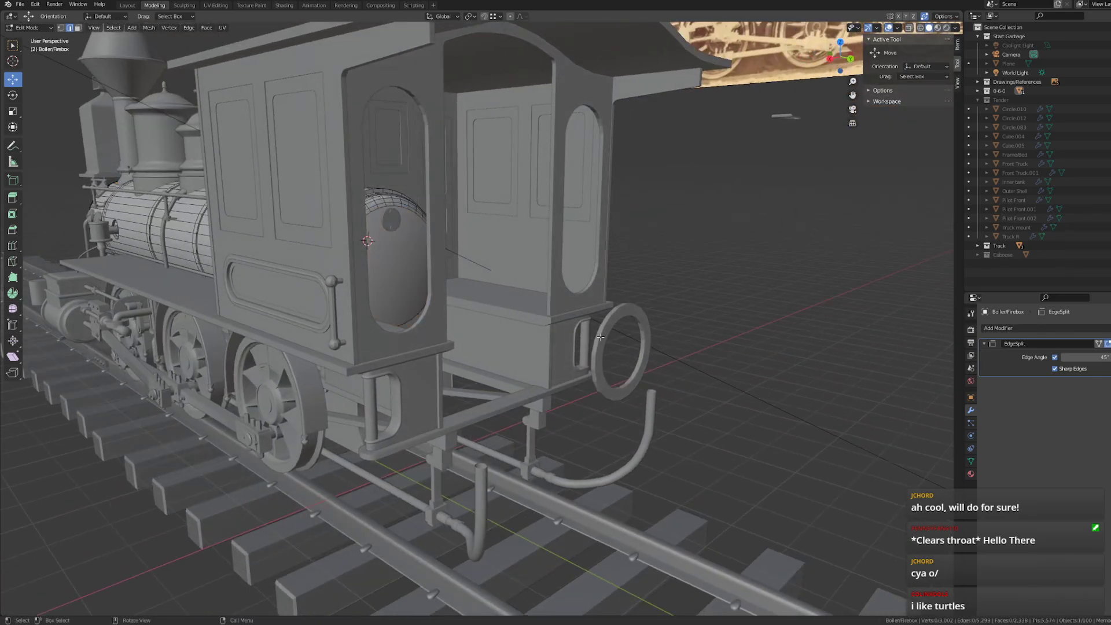
key("Tab")
- Select the ring and move it forward along the Y axis into the cab, against the rounded rear face of the boiler
left_click(647, 322)
mouse_move(689, 318)
middle_mouse_down()
mouse_move(710, 322)
mouse_move(668, 322)
middle_mouse_up()
scroll(709, 320, "up", 1)
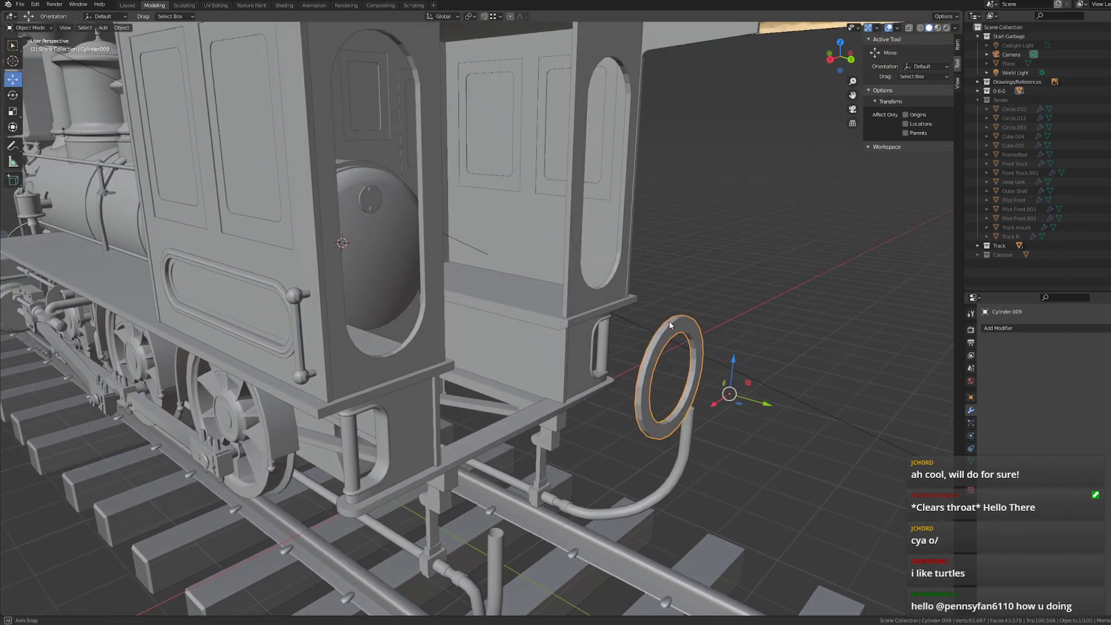
key("g")
key("y")
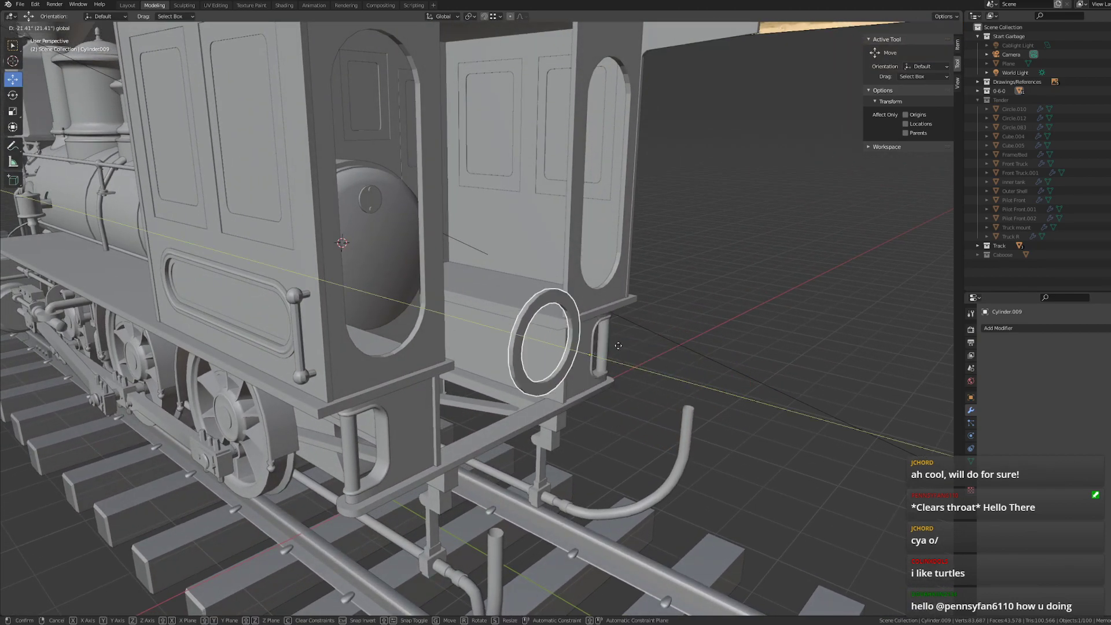
left_click(446, 256)
- Examine the ring's fit against the boiler's rounded rear face up close from behind and from the side, and select the ring
middle_click_drag(798, 270, 716, 259)
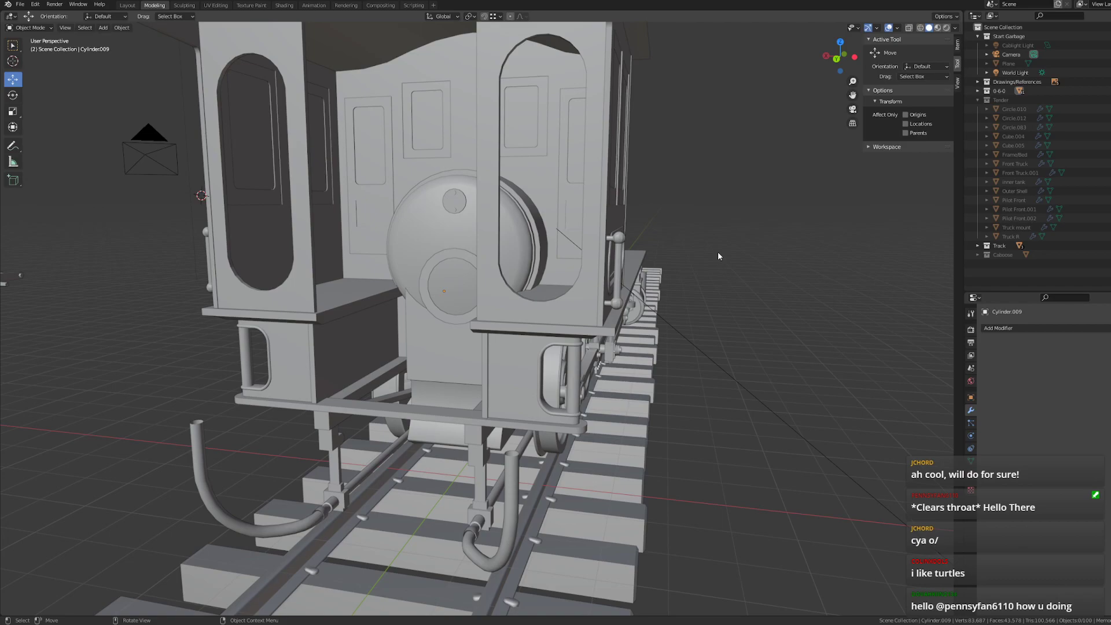
scroll(572, 394, "up", 8)
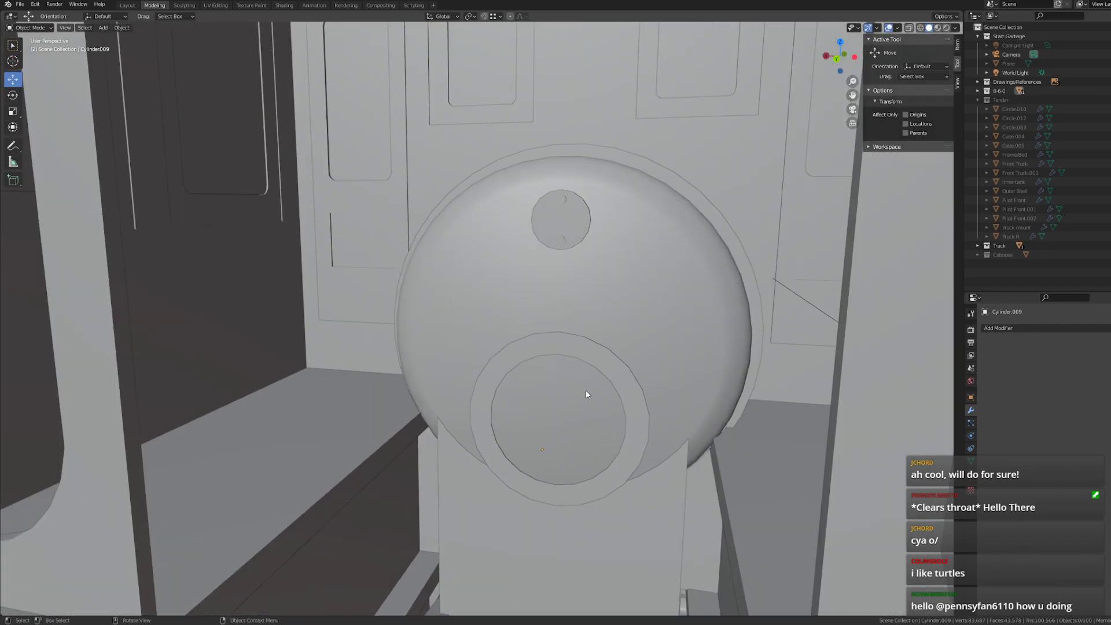
mouse_move(586, 391)
middle_mouse_down("shift")
mouse_move(496, 363)
mouse_move(510, 354)
mouse_move(498, 362)
mouse_move(576, 379)
middle_mouse_up("shift")
scroll(536, 377, "down", 8)
scroll(578, 438, "up", 6)
scroll(616, 464, "up", 4)
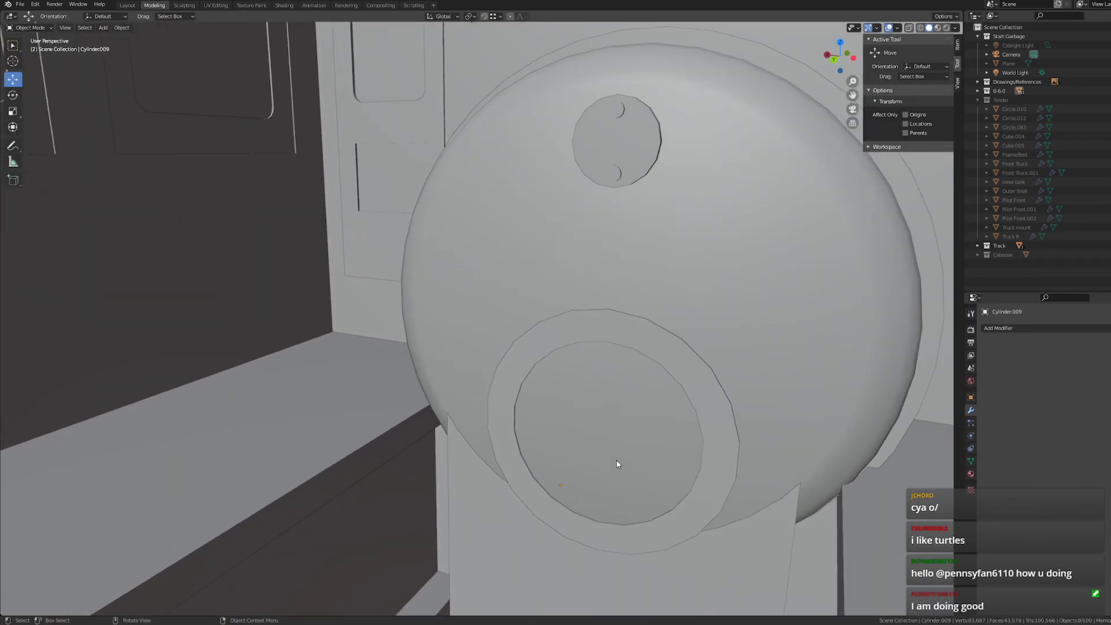
middle_click_drag(617, 464, 373, 348)
middle_click_drag(596, 370, 463, 327, "shift")
middle_click_drag(561, 379, 347, 260, "shift")
left_click(458, 304)
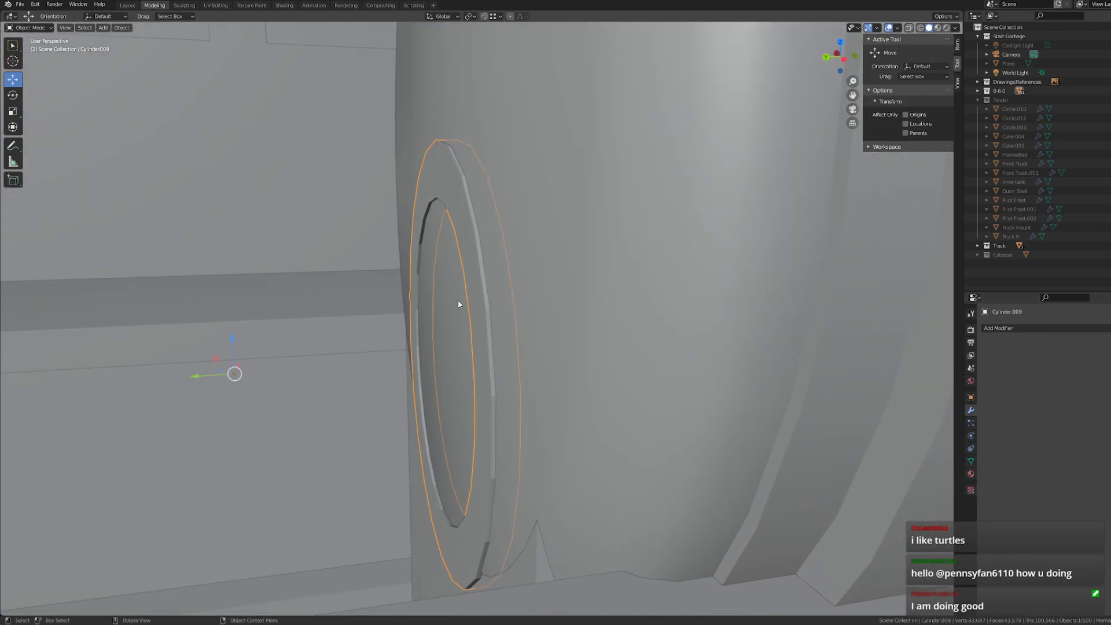
- Shift the firebox door ring slightly along the Y axis and apply smooth shading to it
left_click(206, 376)
left_click(465, 231)
left_click_drag(200, 376, 197, 375)
right_click(448, 164)
left_click(412, 141)
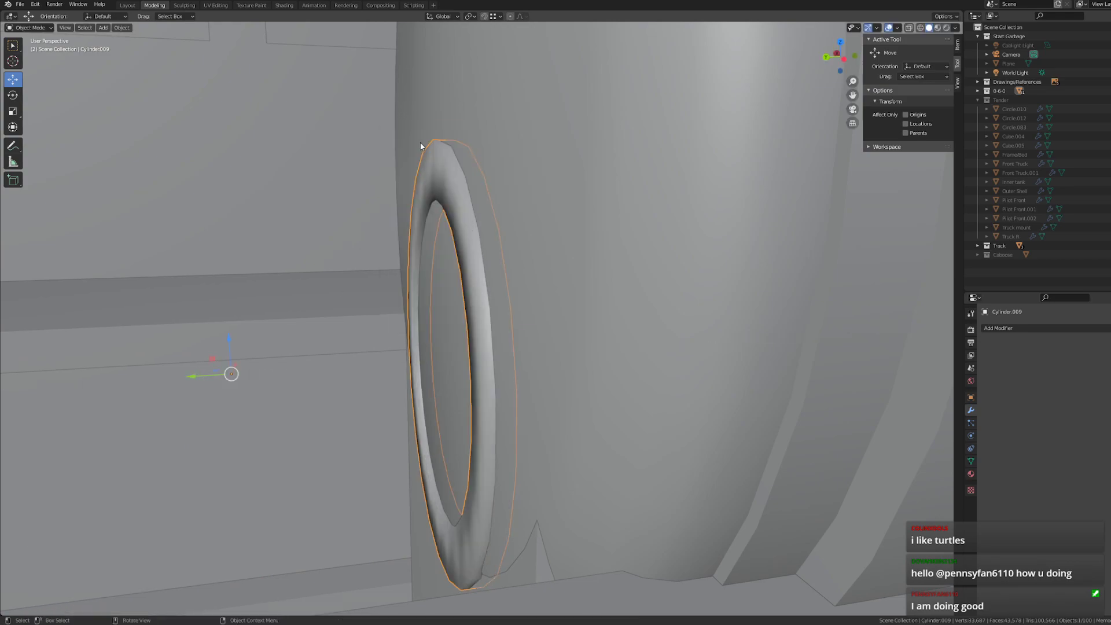
- Add an Edge Split modifier to the door ring and set its edge angle to 80°
left_click(984, 327)
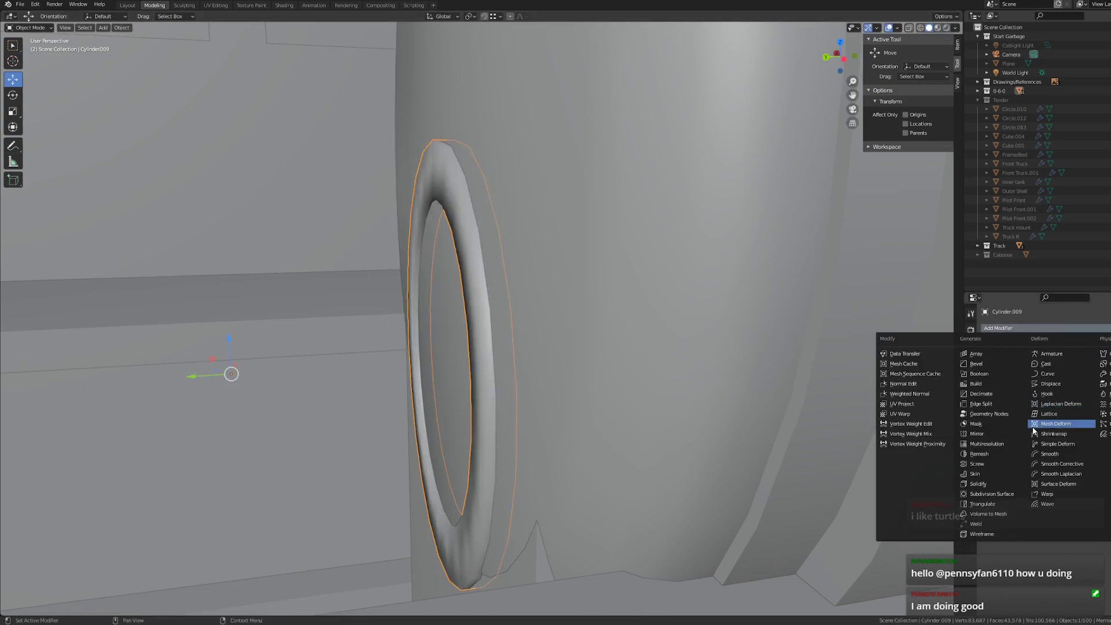
left_click(985, 405)
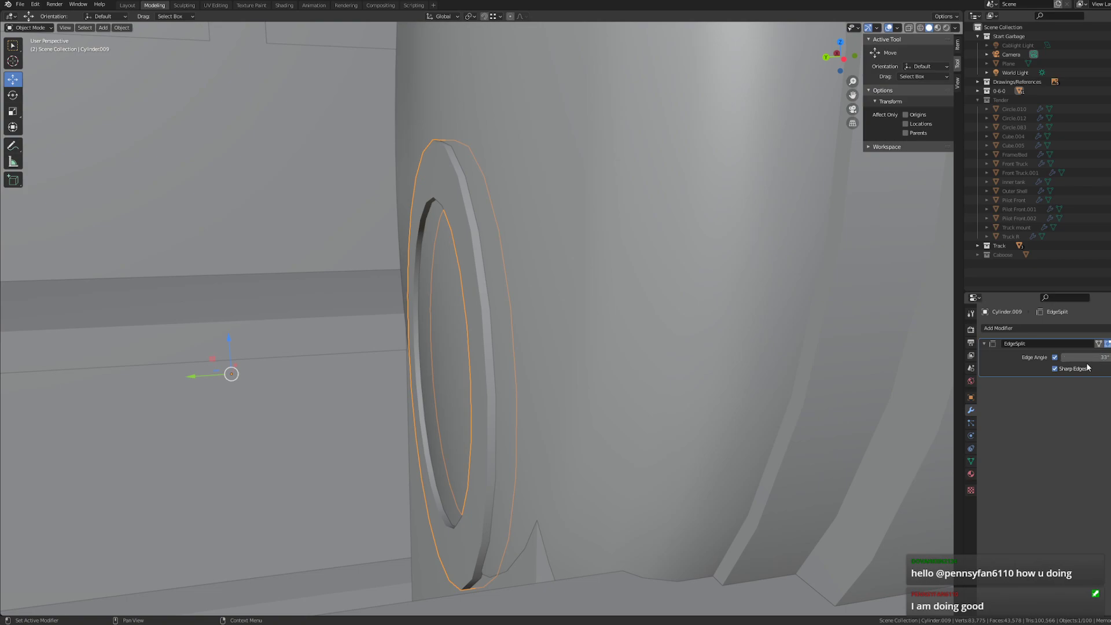
left_click(1110, 357)
left_click(1087, 356)
type("80")
key("Return")
- Inspect the door ring's shading on the boiler's rear face, and view the whole cab from behind
scroll(570, 336, "up", 1)
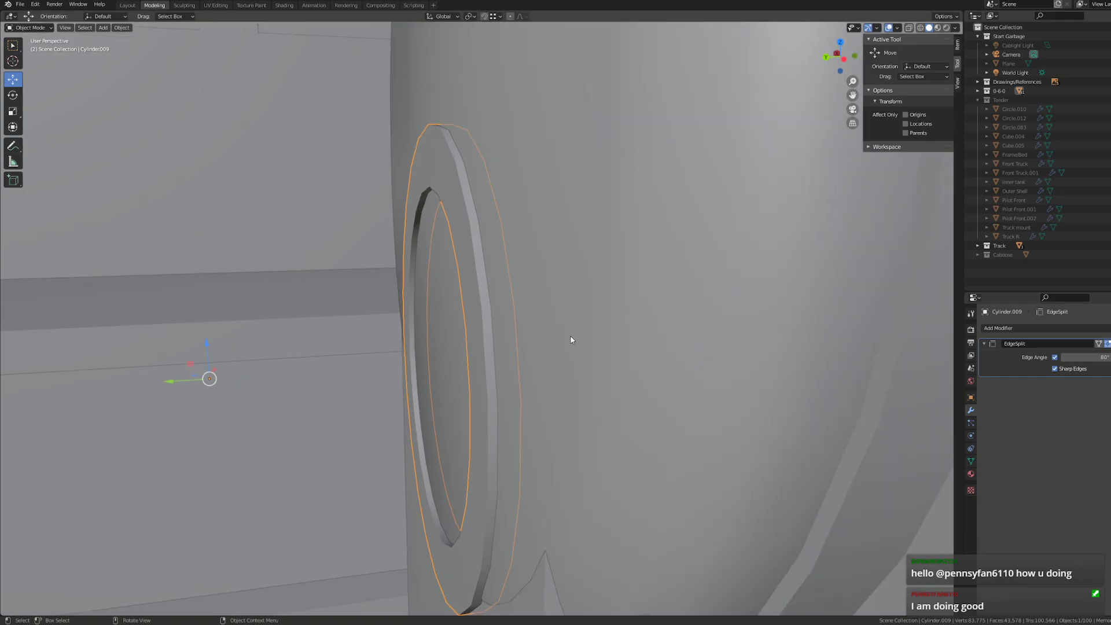
middle_click_drag(570, 336, 609, 334)
scroll(609, 335, "down", 2)
key("a")
middle_click_drag(510, 342, 548, 344)
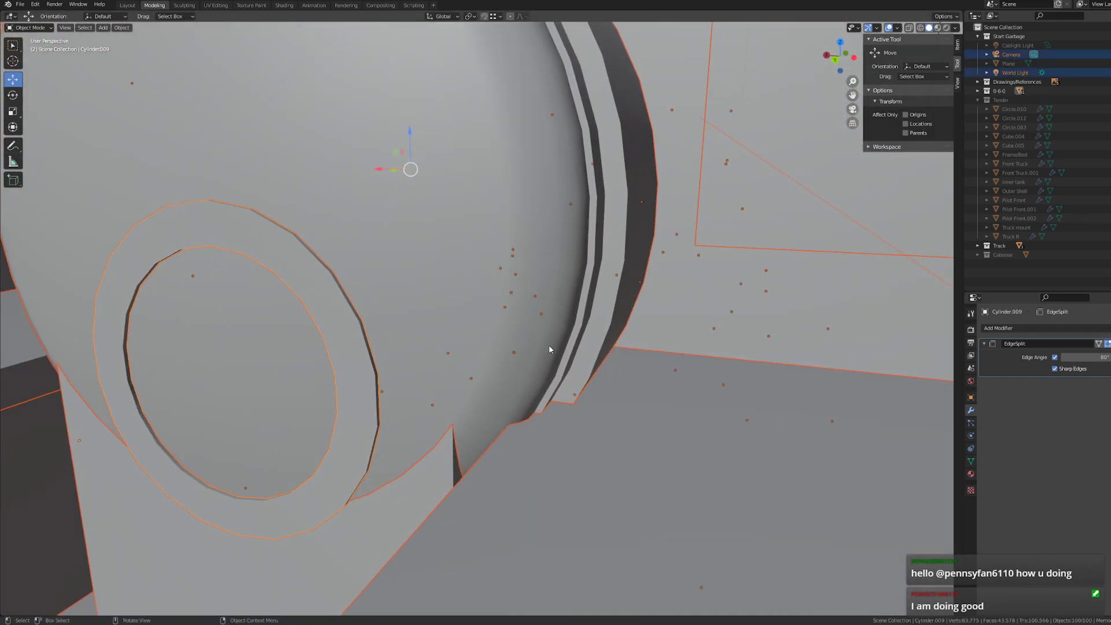
left_click(722, 300)
left_click(357, 255)
key("a")
middle_click_drag(441, 353, 405, 299)
left_click(678, 287)
middle_click_drag(530, 285, 527, 285)
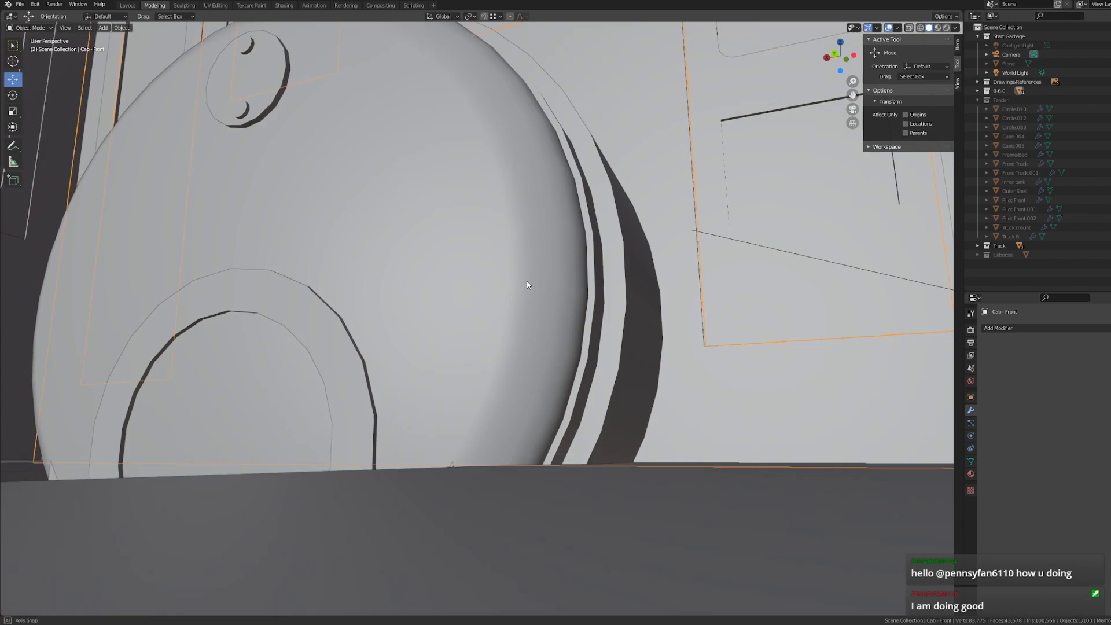
scroll(530, 286, "down", 8)
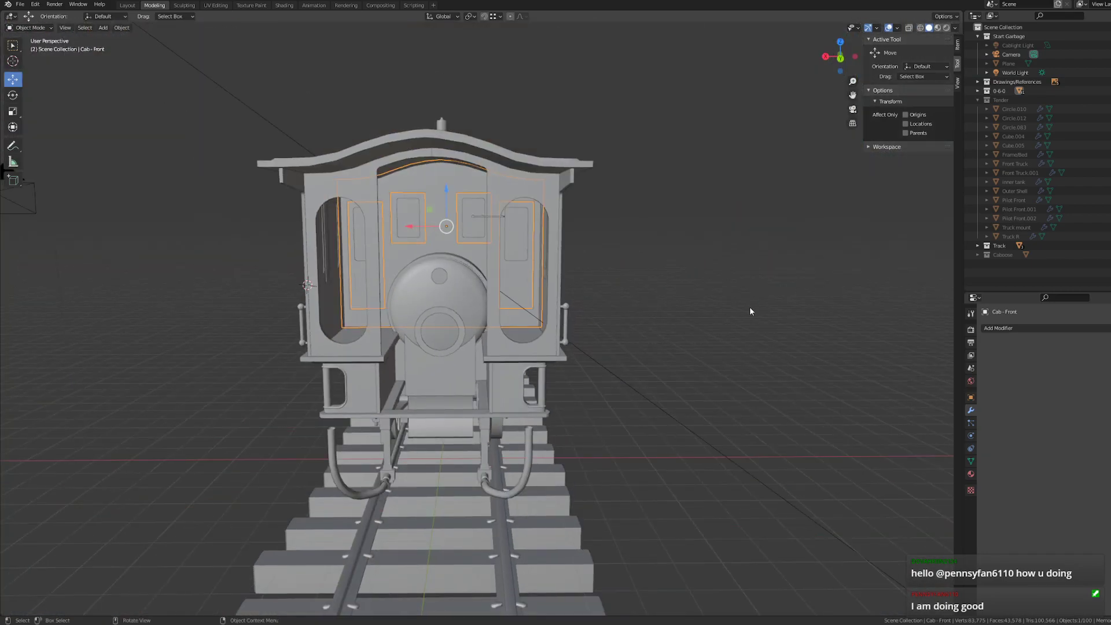
middle_click_drag(750, 311, 684, 375)
- Examine the boiler's rear face and the door ring inside the cab from several angles and distances
left_click(131, 6)
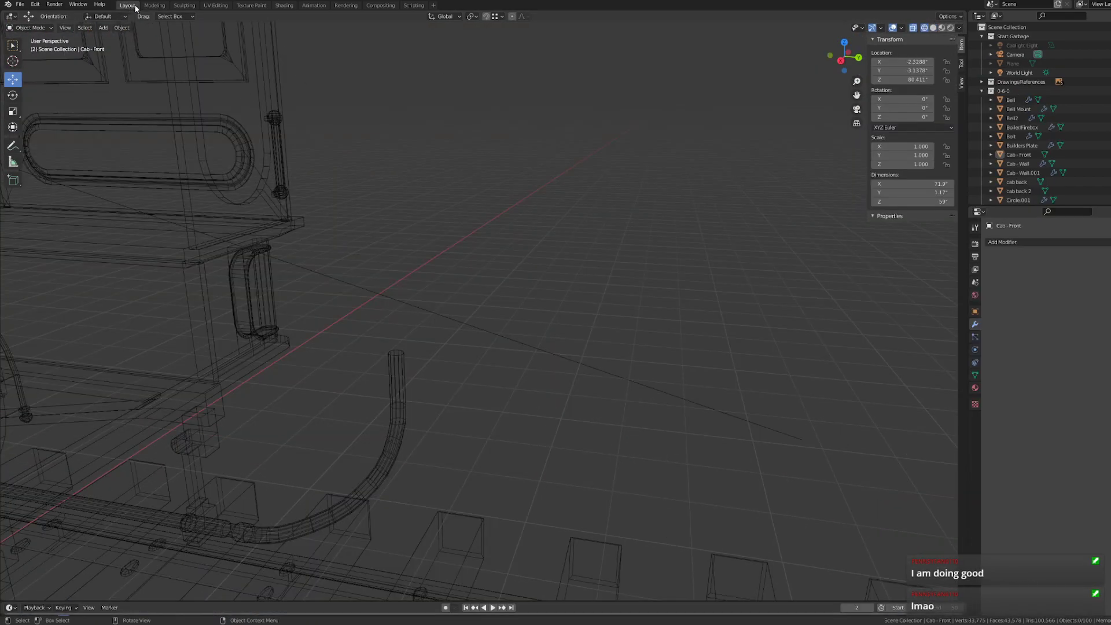
left_click(155, 5)
middle_click_drag(610, 304, 555, 318)
middle_click_drag(694, 333, 767, 369)
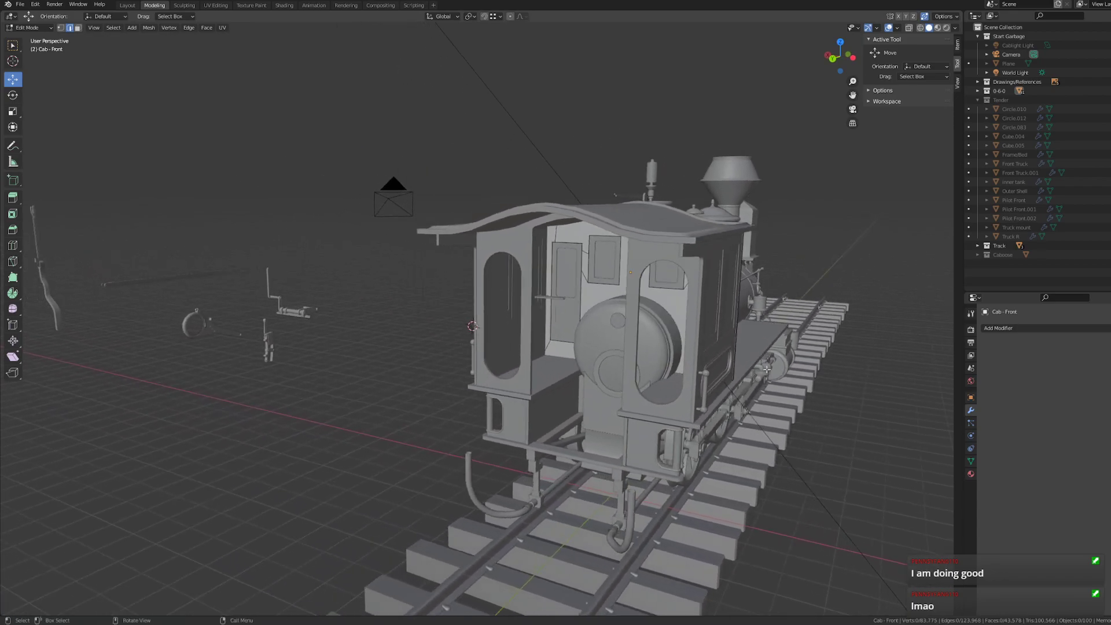
scroll(778, 376, "up", 5)
middle_click_drag(789, 406, 576, 405, "shift")
scroll(558, 371, "up", 3)
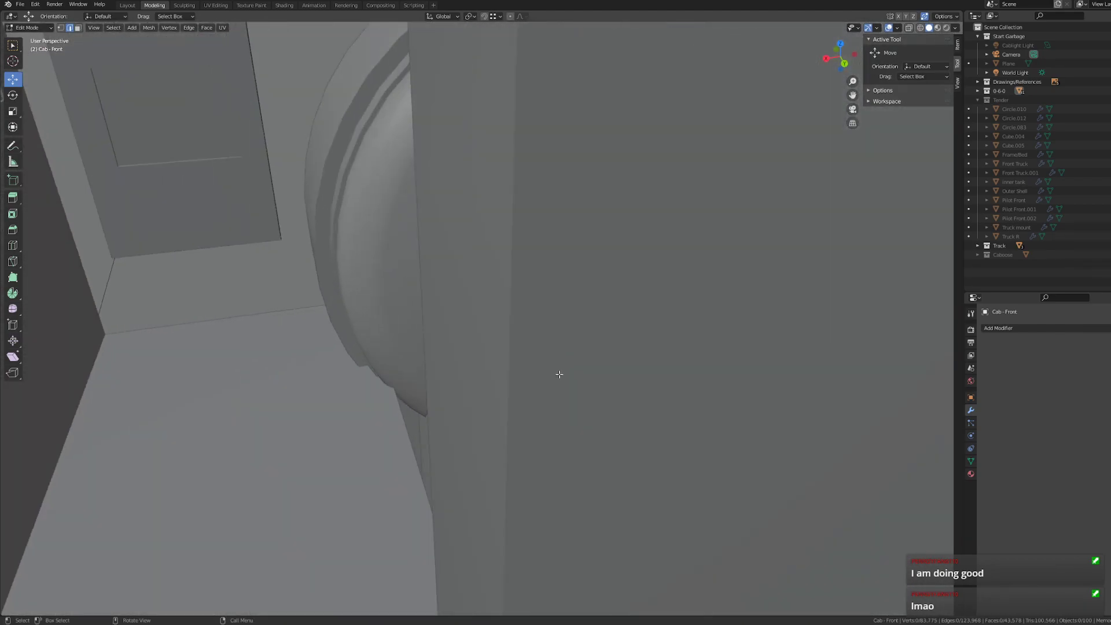
scroll(559, 374, "up", 5)
middle_click_drag(675, 419, 564, 364)
scroll(565, 364, "up", 8)
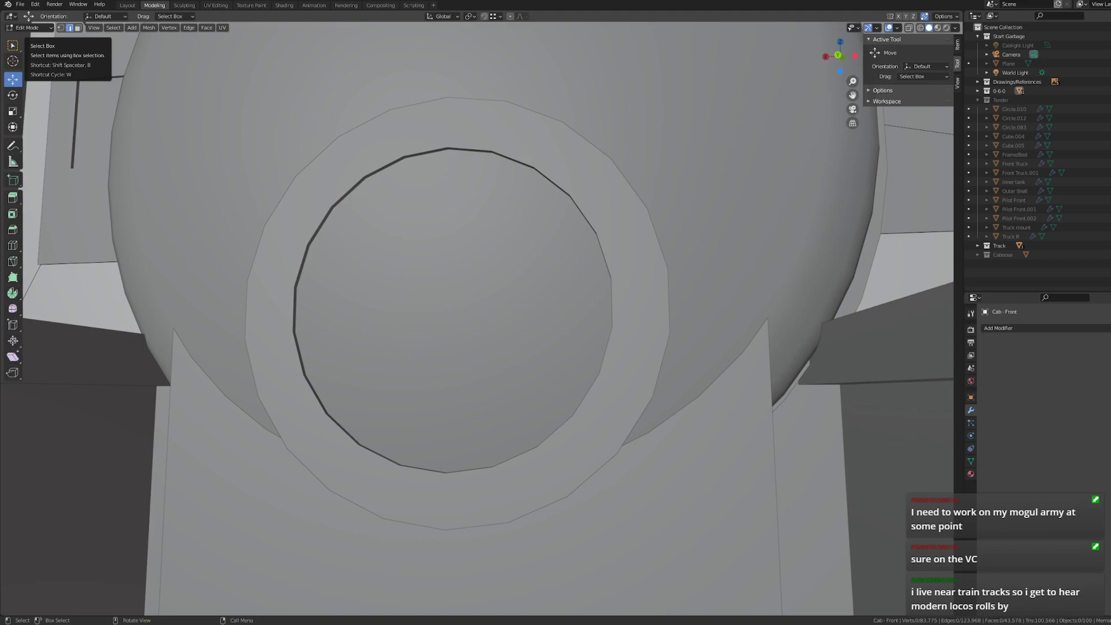
scroll(376, 307, "down", 6)
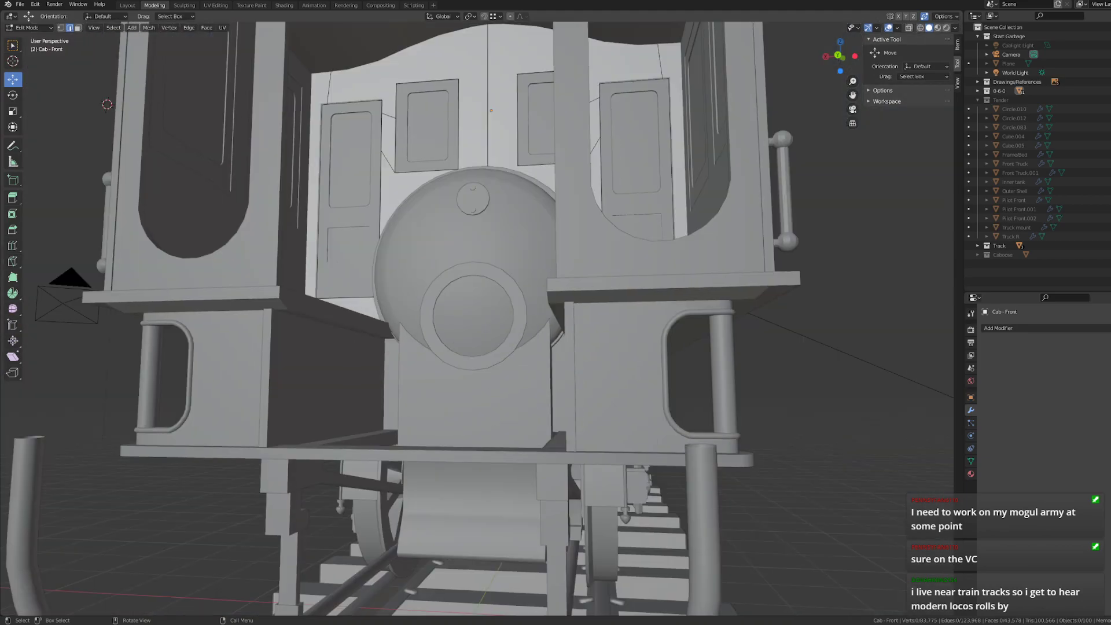
middle_click_drag(377, 307, 485, 280)
- Leave the cab front's mesh and open the whistle on the rear steam dome in Edit Mode, framed close up
key("Tab")
left_click(471, 256)
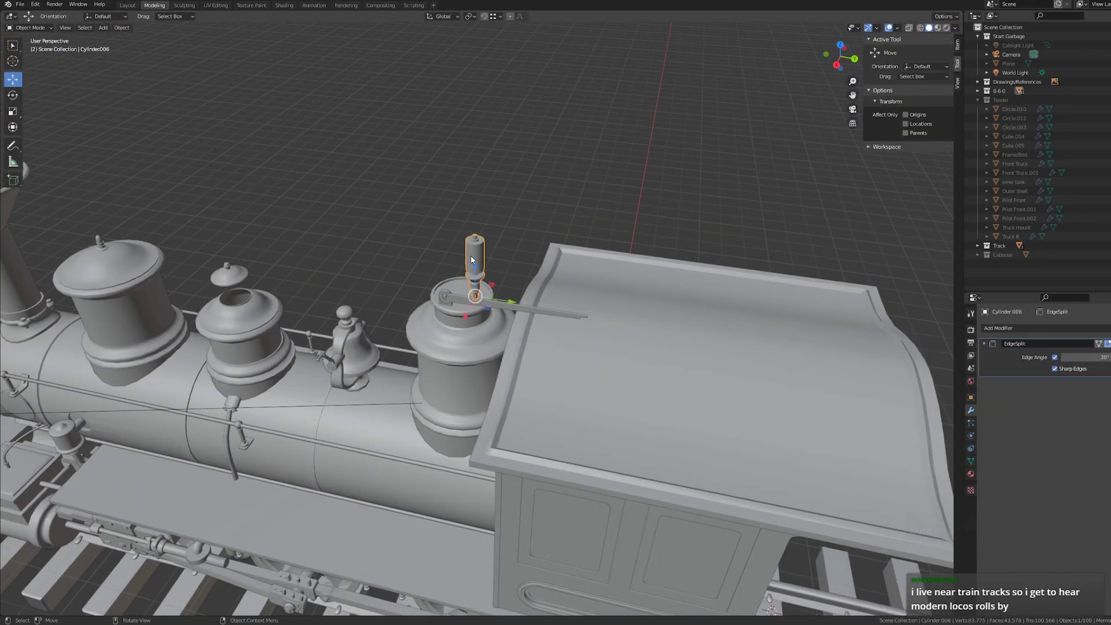
key("Tab")
key("KP_Decimal")
middle_click_drag(489, 269, 490, 140)
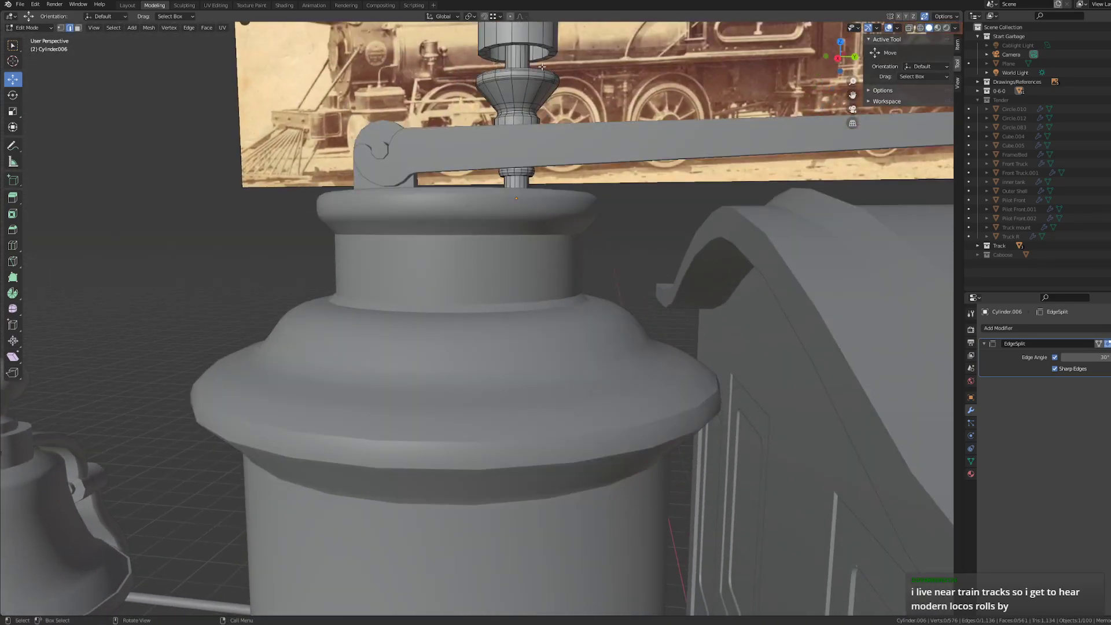
- Try to select the lower rim loop of the whistle's bell in wireframe, and return to solid shading
key("shift+z")
left_click(485, 51, "alt")
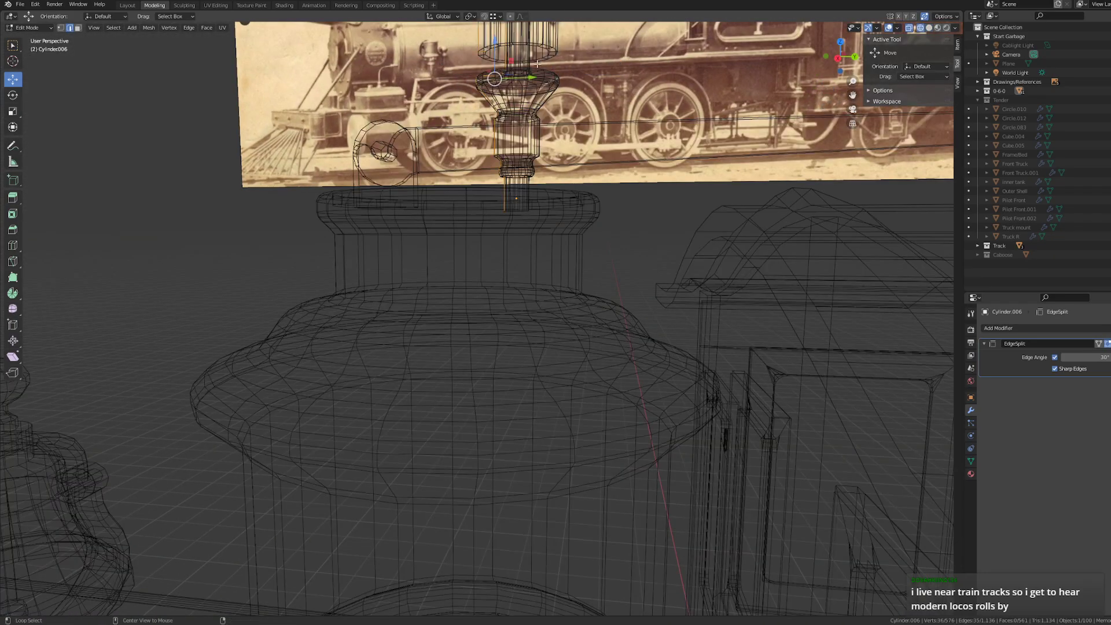
left_click(522, 47, "alt")
left_click(529, 47, "alt")
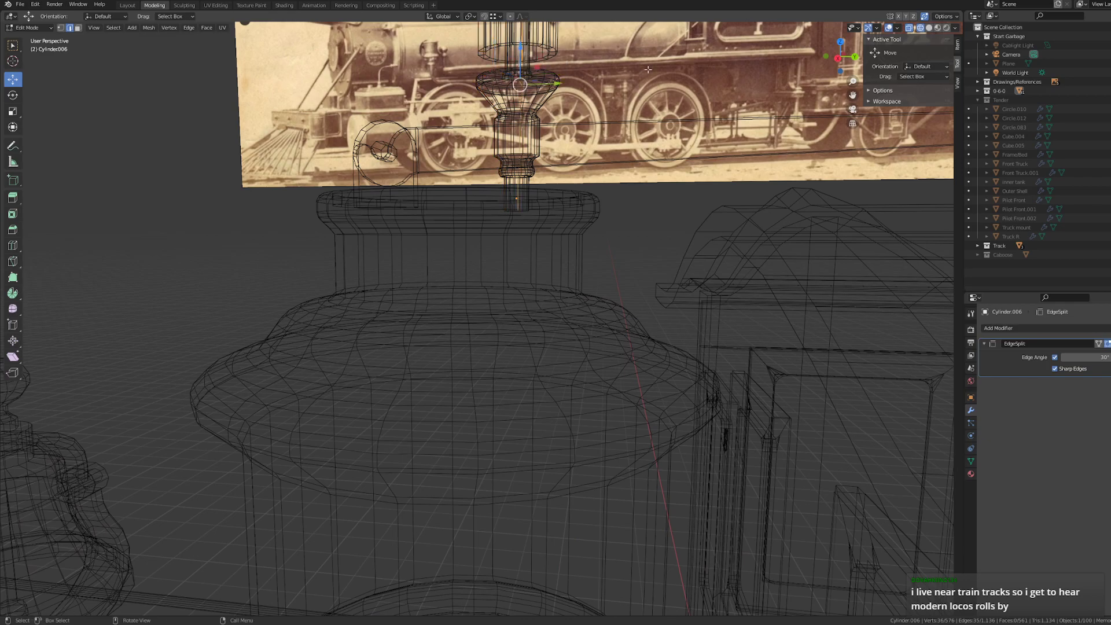
left_click(648, 70)
scroll(676, 161, "down", 9)
key("z")
left_click(651, 295)
- Compare the locomotive and its steam dome whistle with the reference photo from several angles
mouse_move(656, 277)
middle_mouse_down()
mouse_move(716, 272)
mouse_move(686, 269)
mouse_move(682, 248)
mouse_move(655, 286)
mouse_move(573, 285)
middle_mouse_up()
key("Tab")
key("Tab")
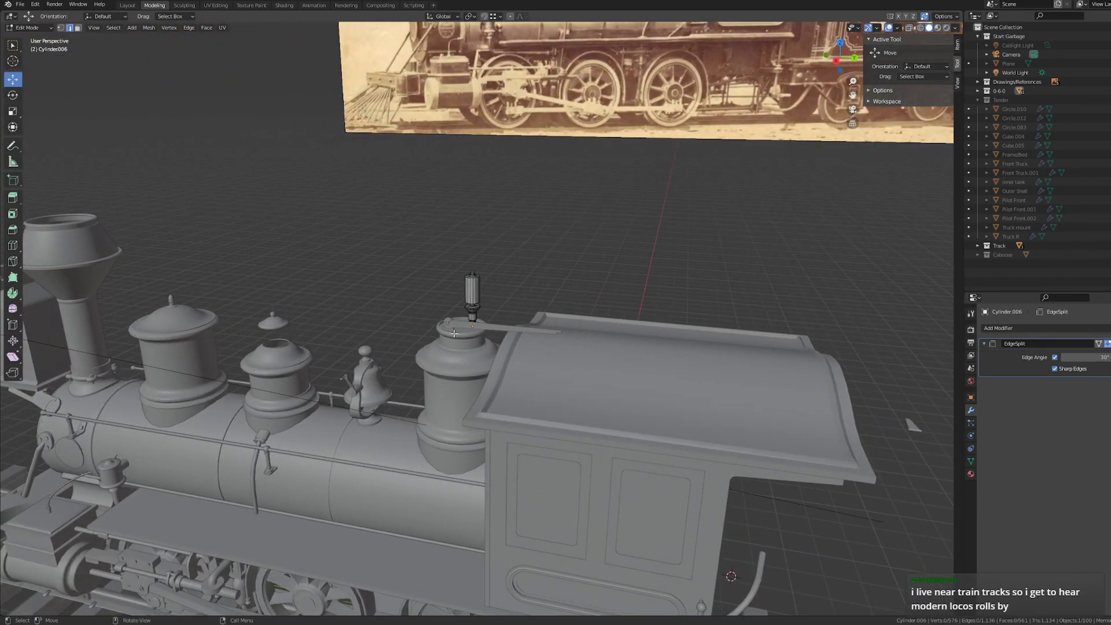
scroll(509, 334, "up", 3)
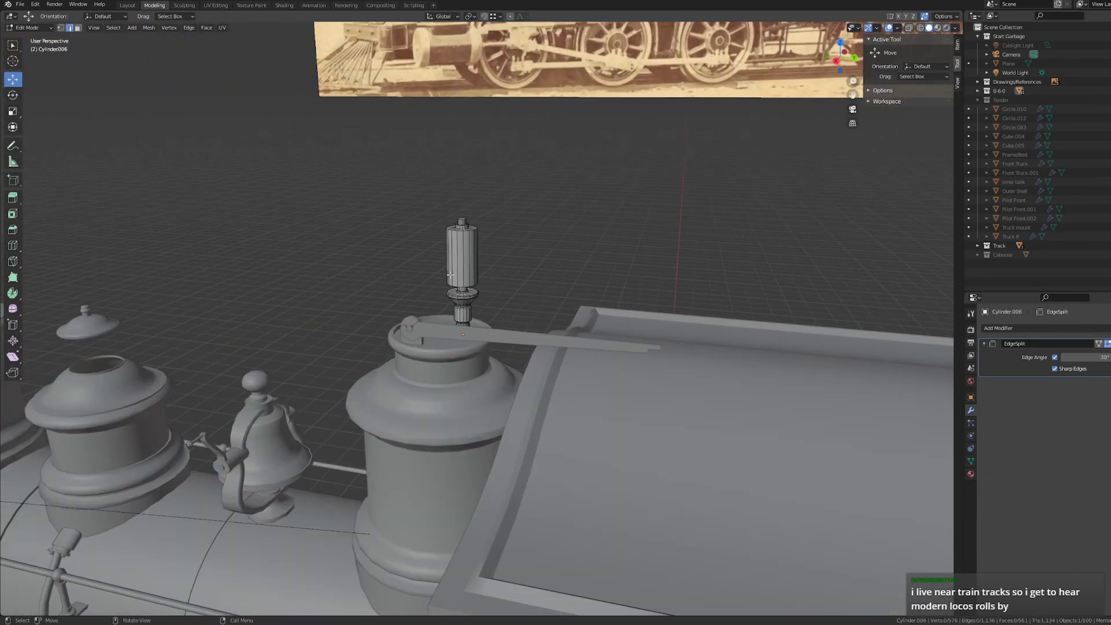
scroll(397, 265, "up", 2)
scroll(397, 295, "down", 8)
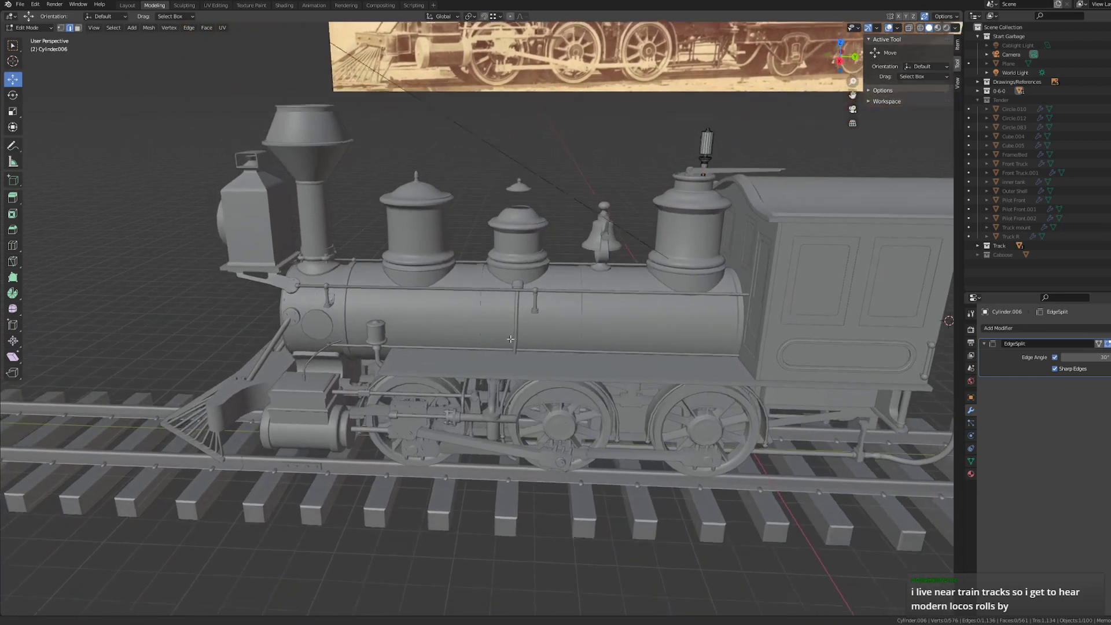
middle_click_drag(511, 339, 548, 331)
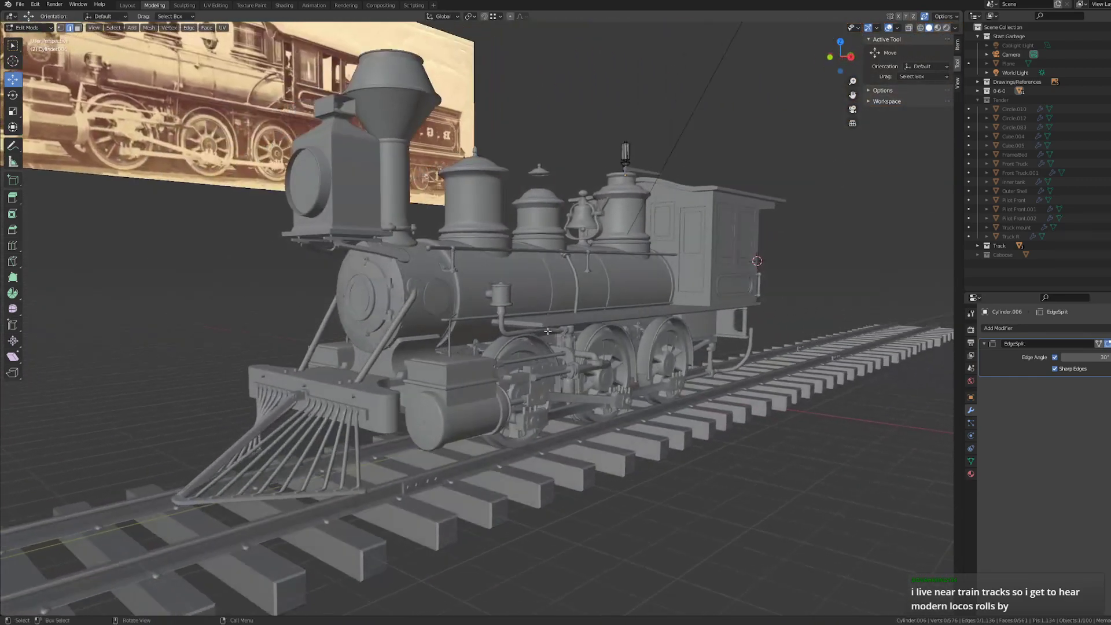
middle_click_drag(333, 166, 620, 279)
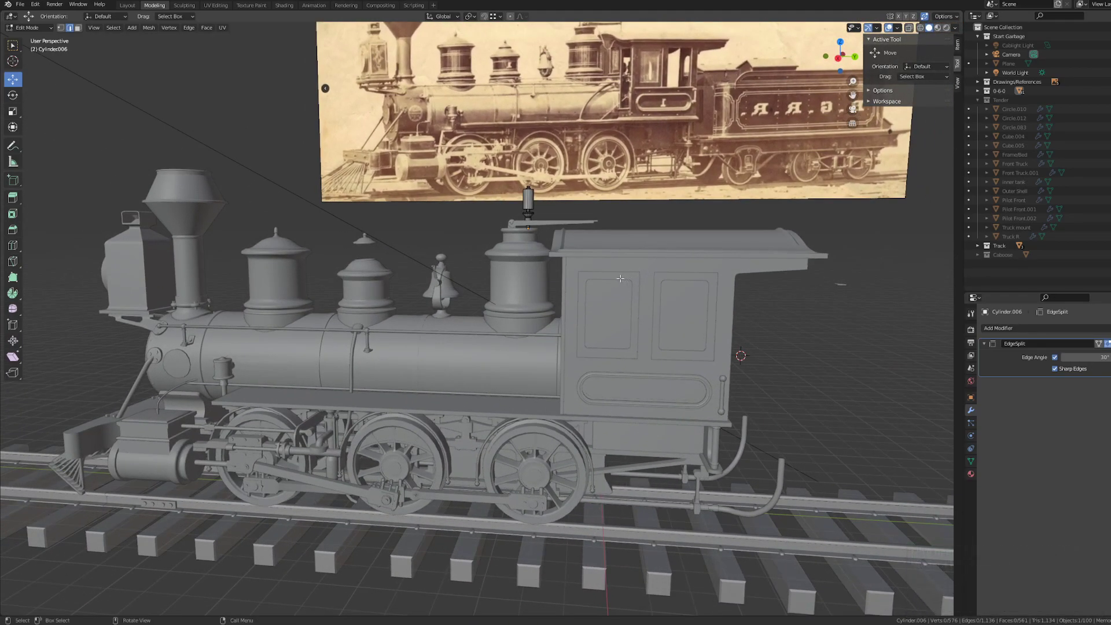
scroll(480, 341, "up", 10)
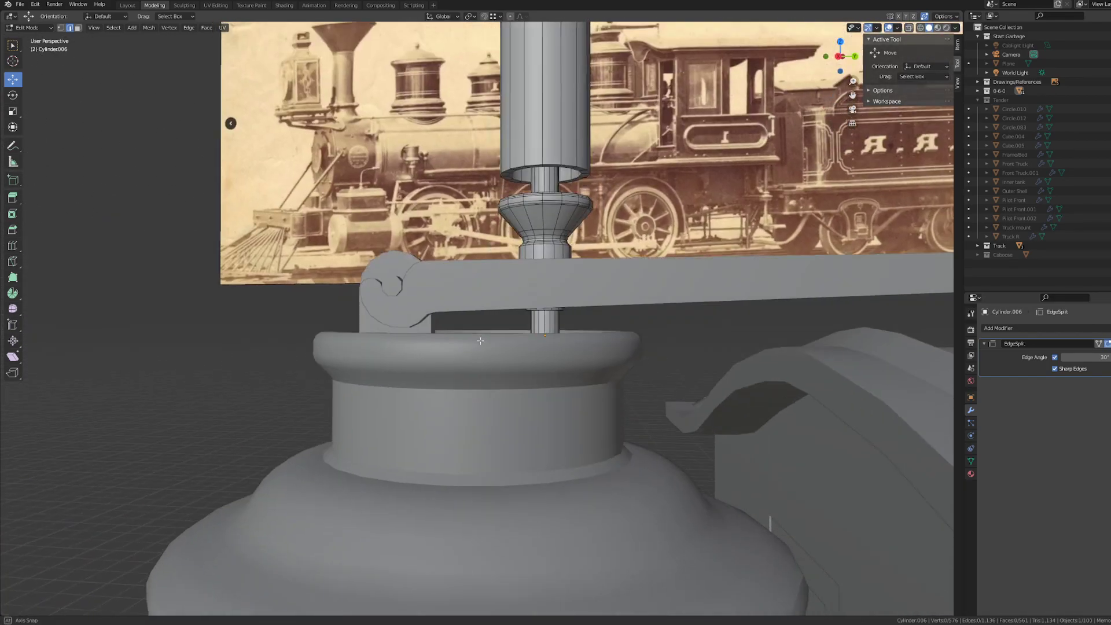
middle_click_drag(480, 341, 513, 298)
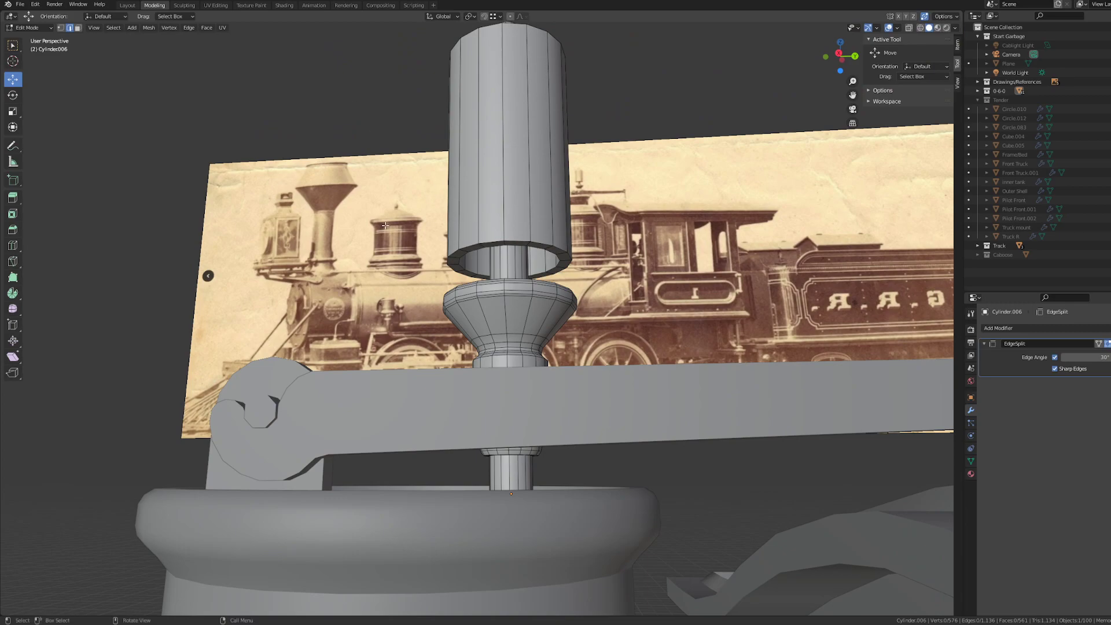
- Check the whistle's inner geometry in wireframe and return to solid shading
key("z")
left_click(390, 178)
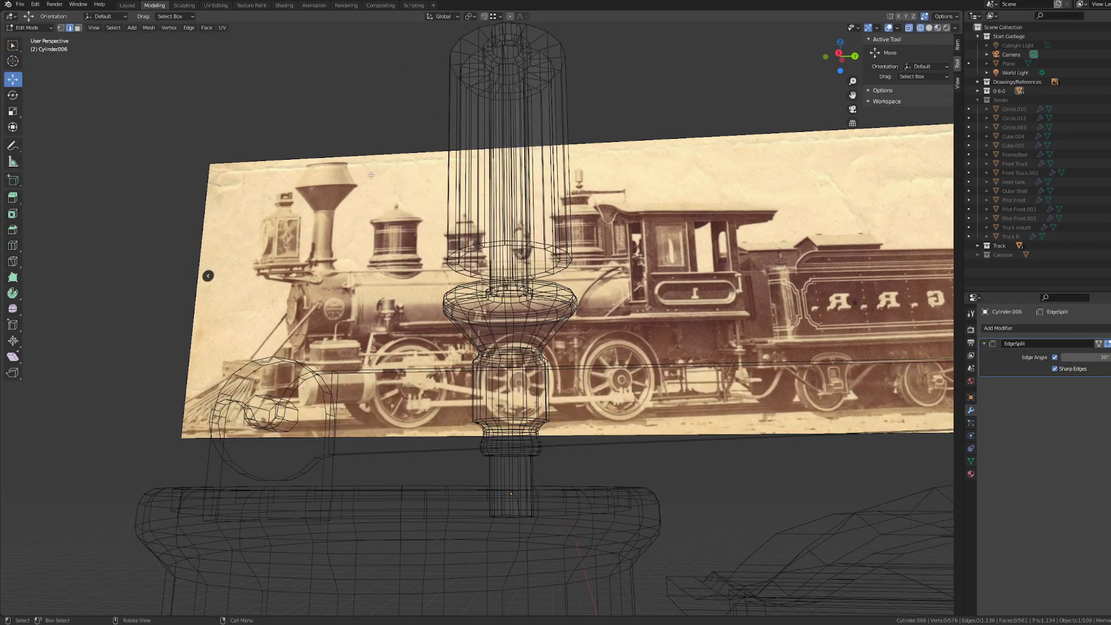
key("z")
key("z")
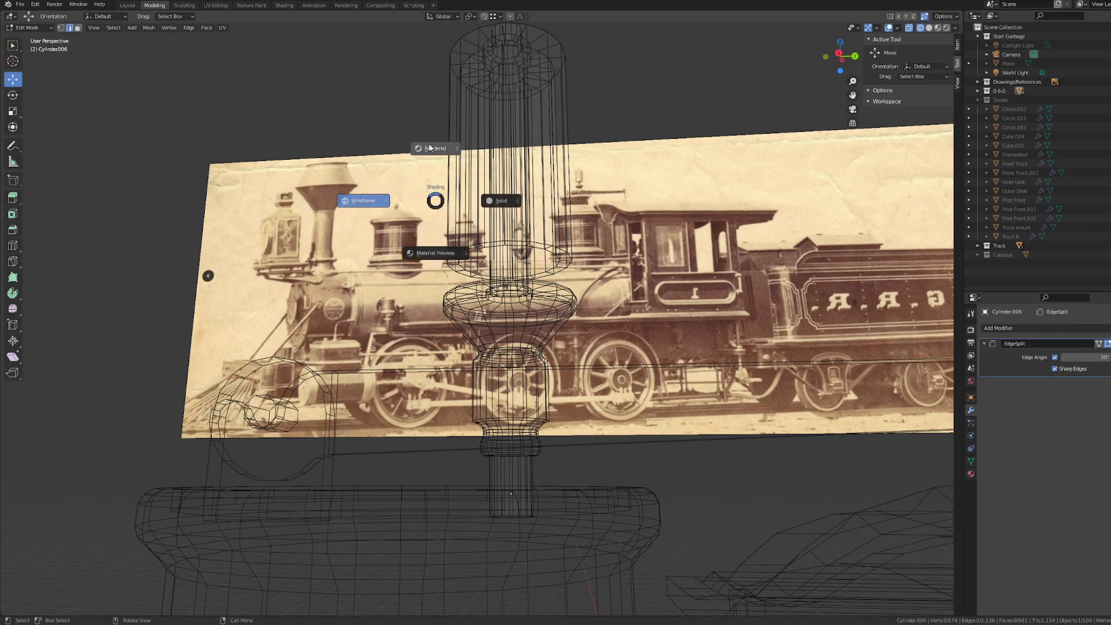
left_click(501, 200)
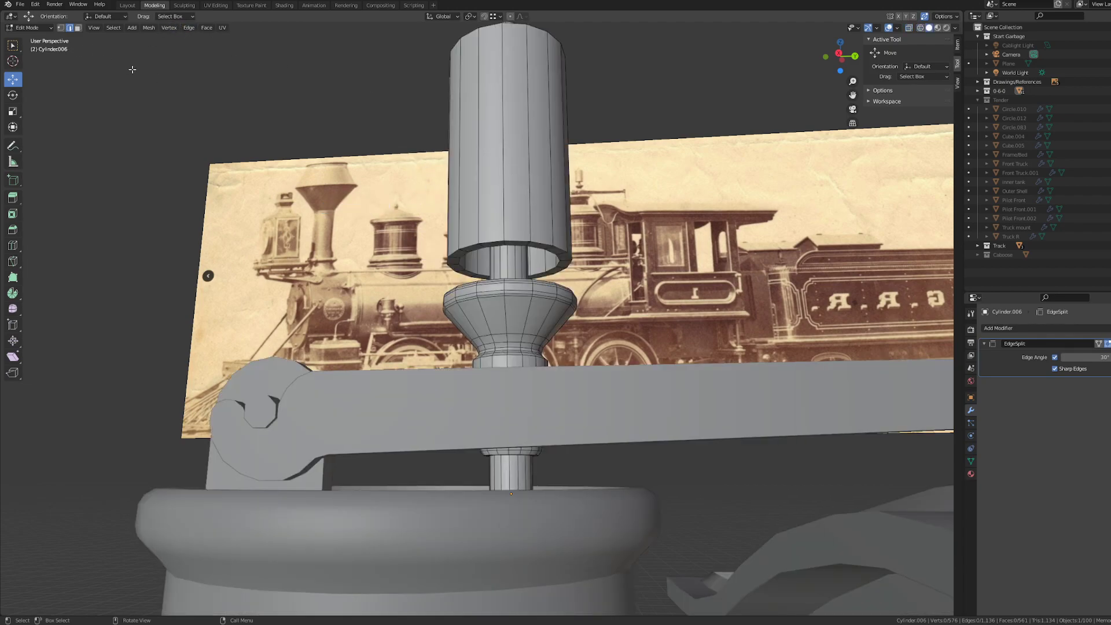
- In vertex mode and wireframe shading, select the upper and lower inner vertex loops of the whistle's bell
key("1")
left_click(490, 272, "alt")
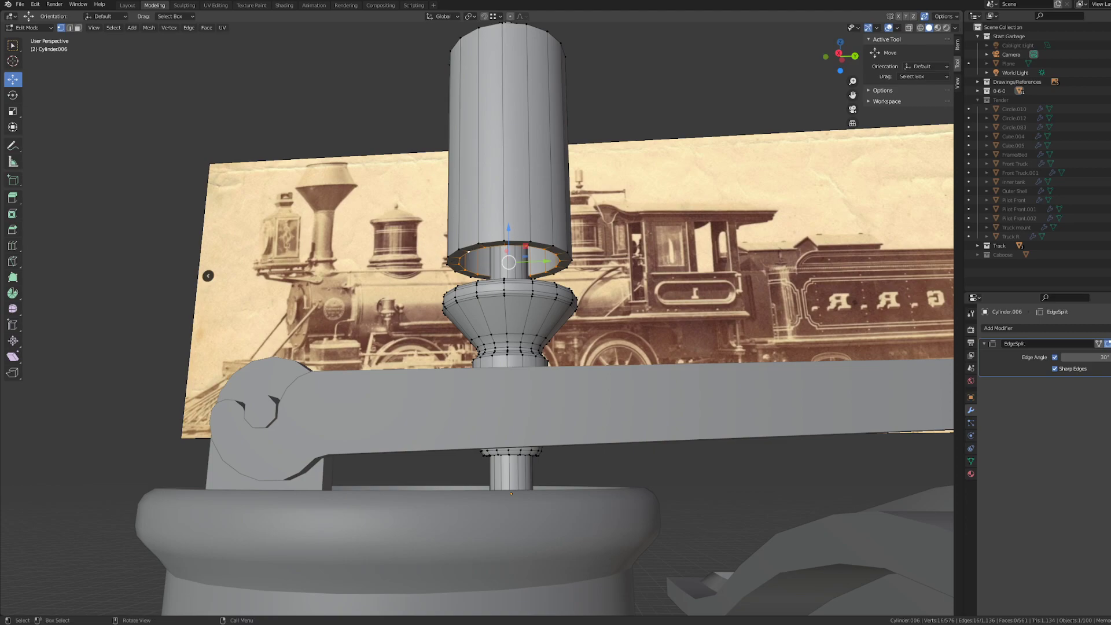
key("alt+a")
left_click(479, 254, "alt")
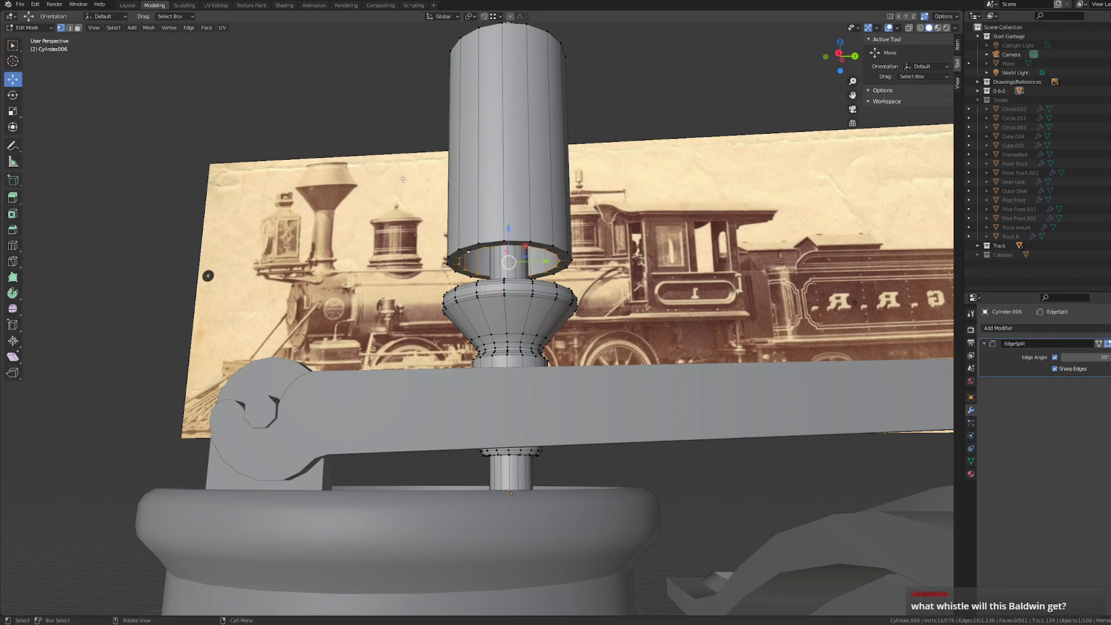
key("z")
left_click(346, 70)
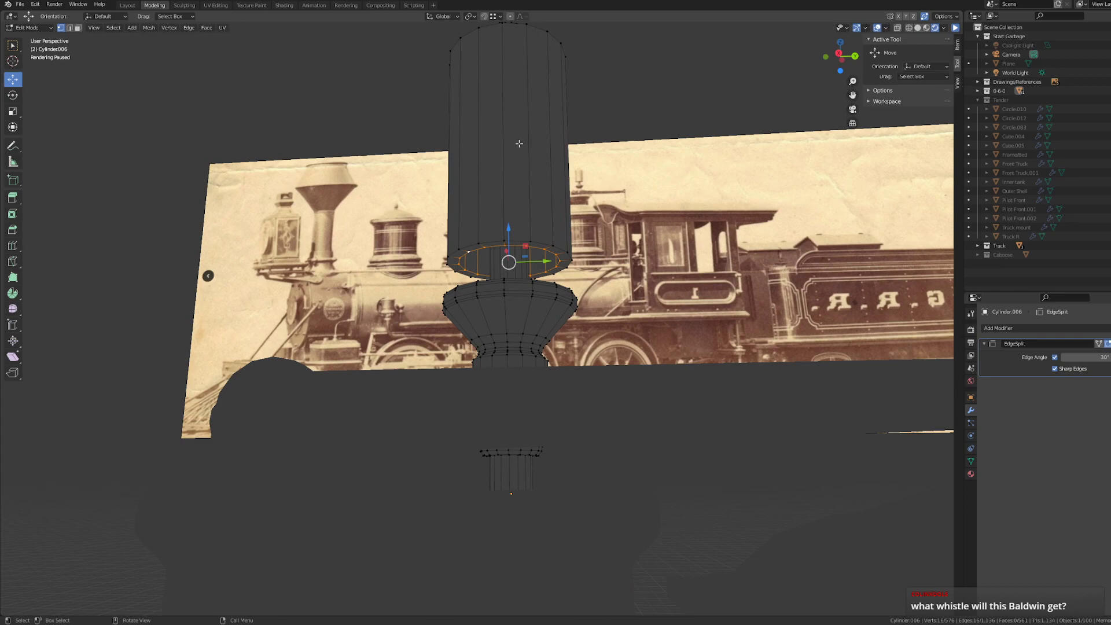
key("z")
left_click(486, 140)
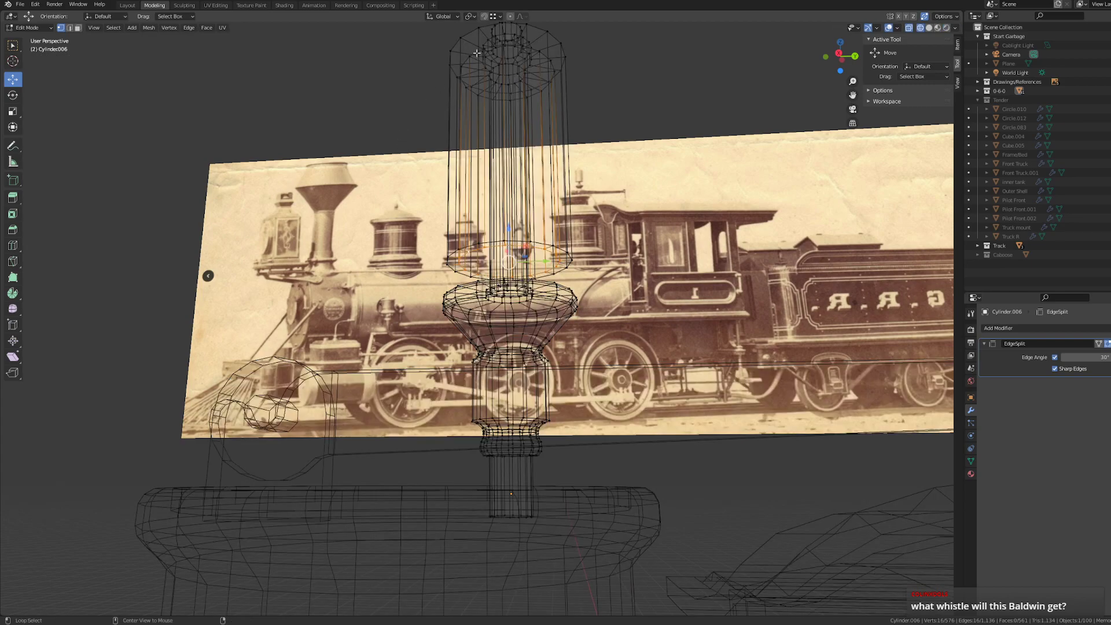
left_click(476, 53, "alt")
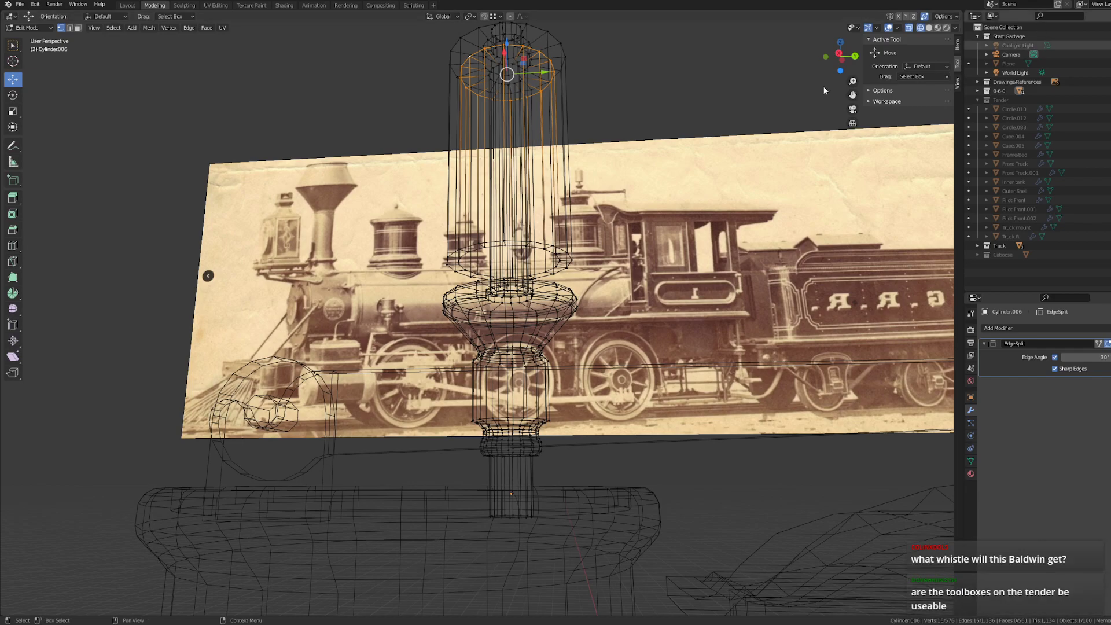
left_click(512, 243, "alt+shift")
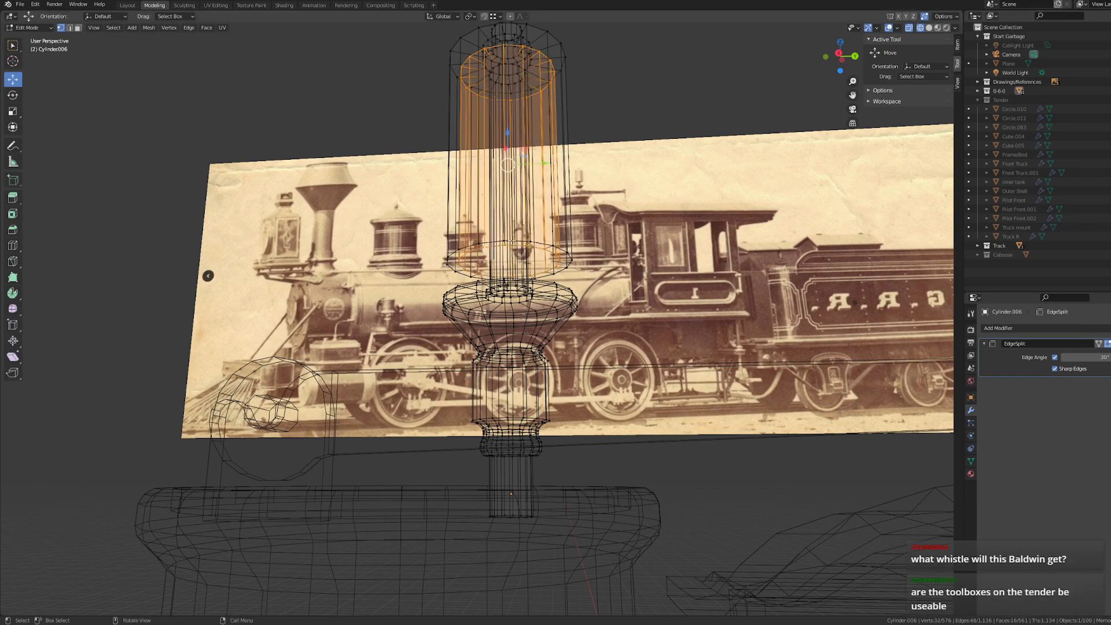
- Scale the whistle bell's inner vertex loops outward in top view, close to the outer wall, to thin the bell's wall
middle_click_drag(606, 182, 590, 216)
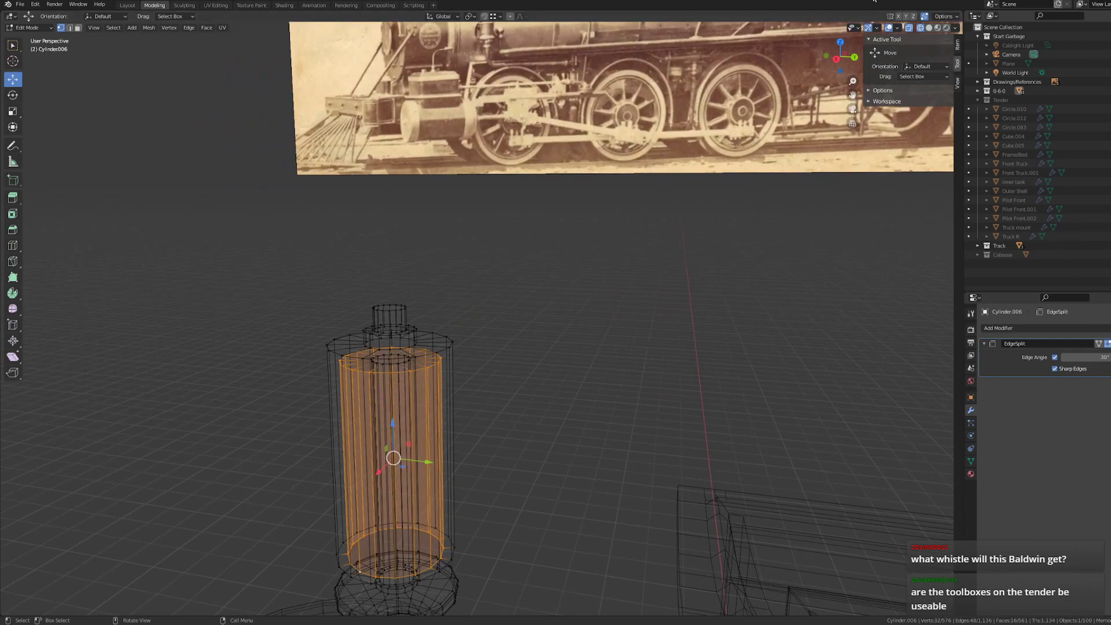
left_click(839, 42)
middle_click_drag(743, 249, 412, 281, "shift")
scroll(451, 271, "up", 8)
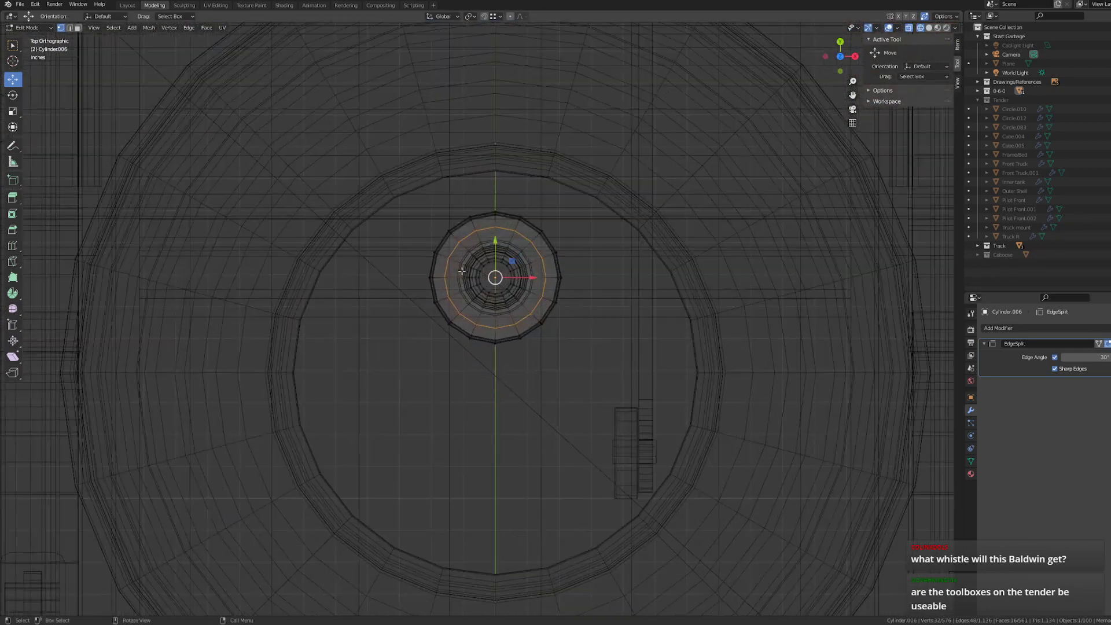
key("s")
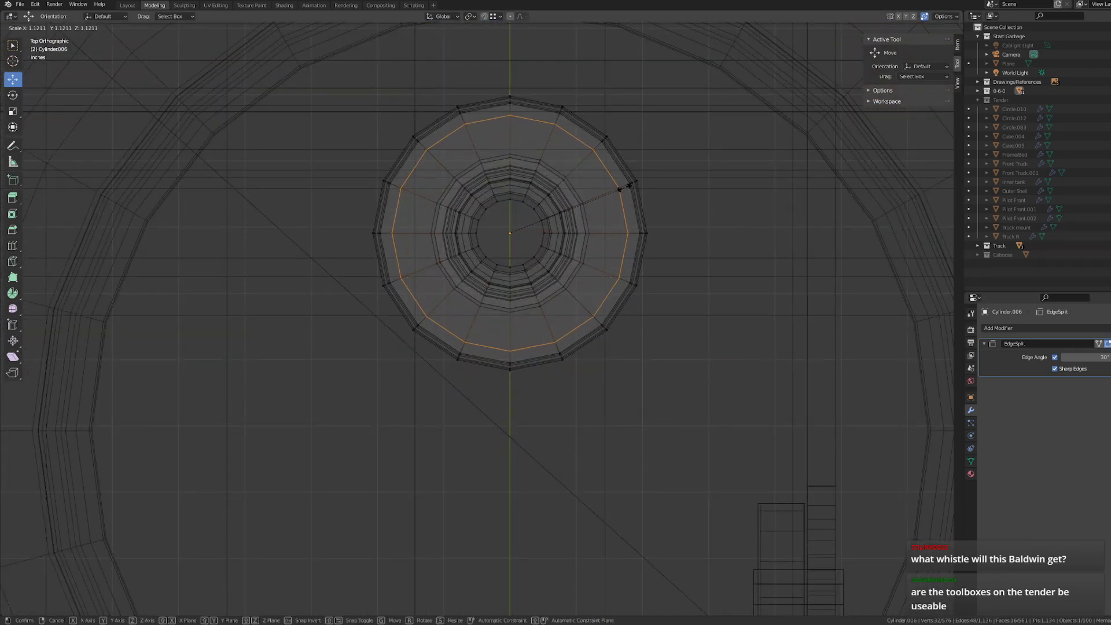
left_click(628, 185)
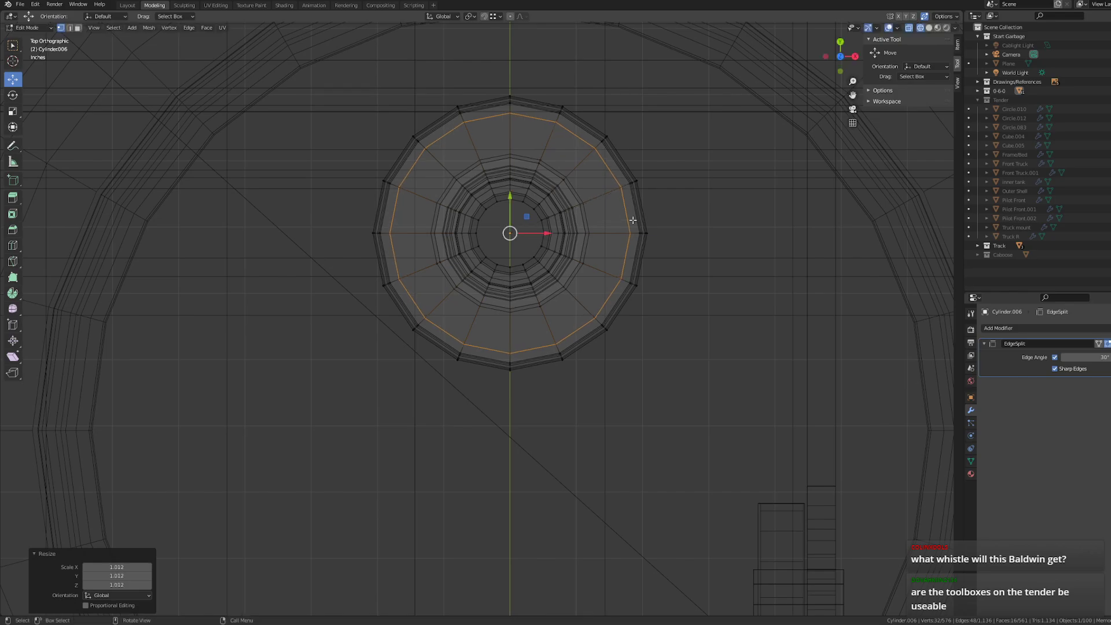
- Scale the bell's inner vertex loops along the Z axis by 0.894 to fit the bell's height
mouse_move(637, 218)
middle_mouse_down()
mouse_move(677, 262)
mouse_move(642, 241)
mouse_move(658, 209)
mouse_move(651, 232)
middle_mouse_up()
scroll(677, 262, "down", 8)
key("s")
key("z")
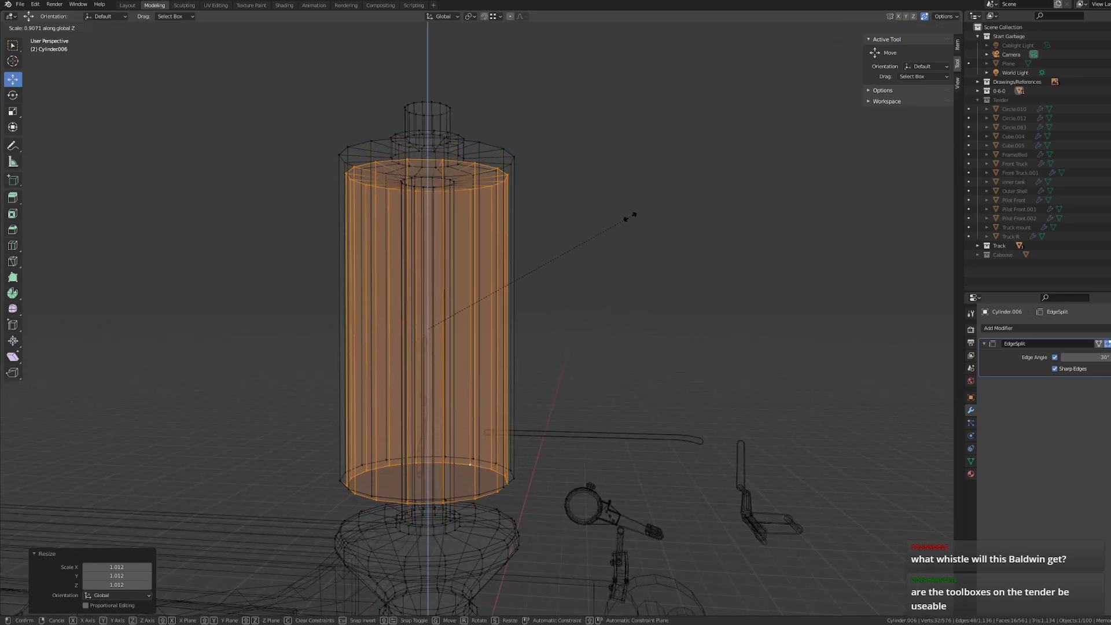
left_click(622, 214)
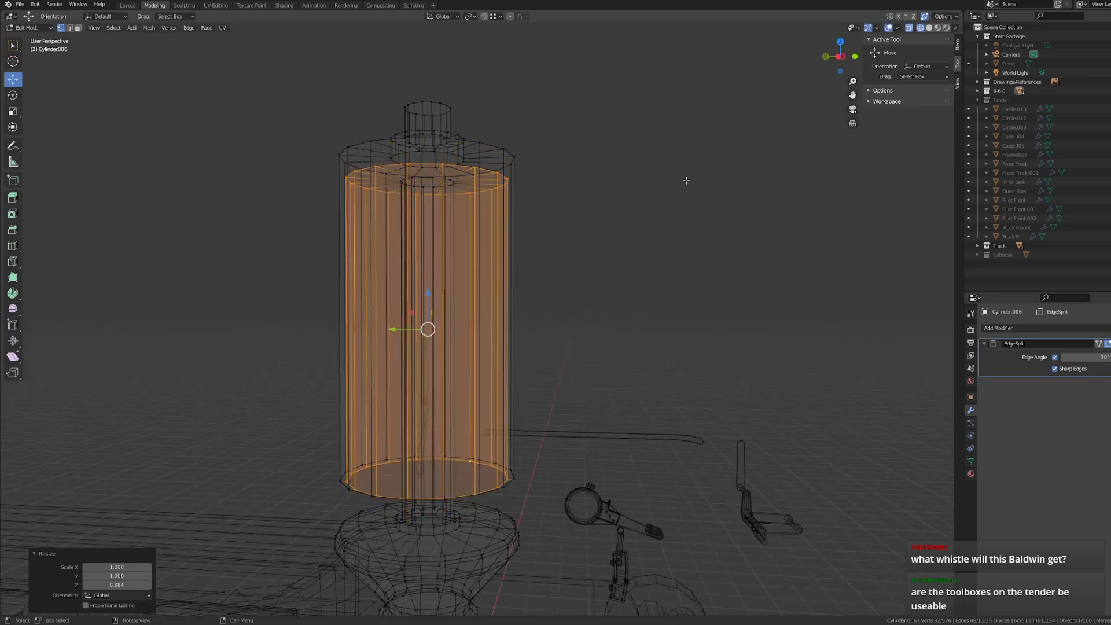
- Check the whistle bell against the side drawing, clear the vertex selection, and leave wireframe shading
left_click(842, 57)
middle_click_drag(307, 376, 439, 340, "shift")
scroll(439, 332, "down", 1)
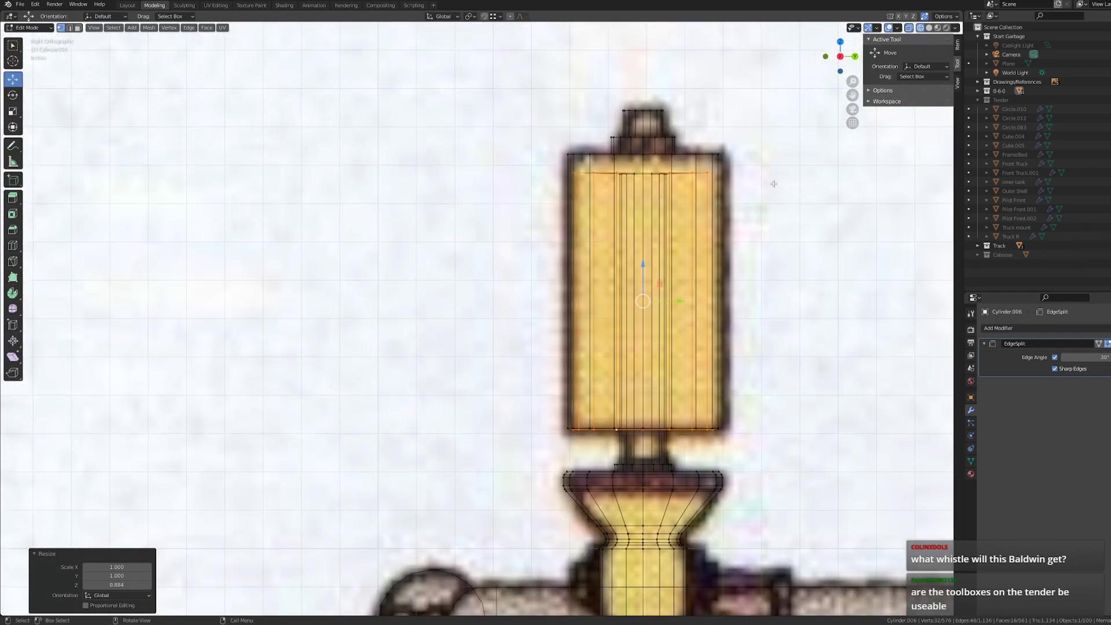
left_click(771, 214)
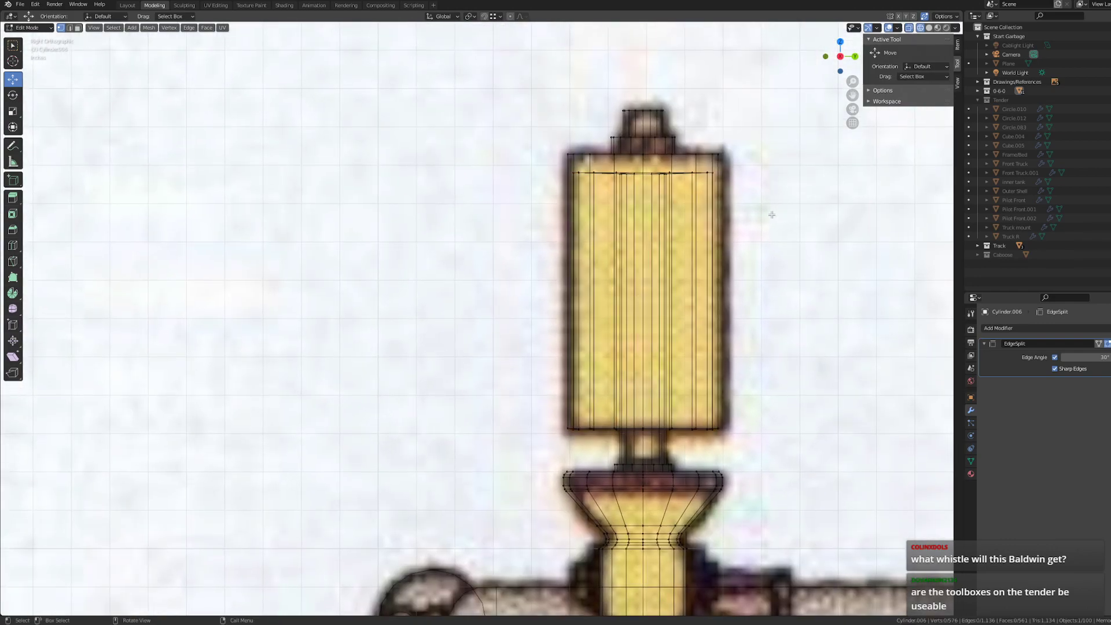
key("z")
left_click(675, 307)
scroll(694, 336, "down", 6)
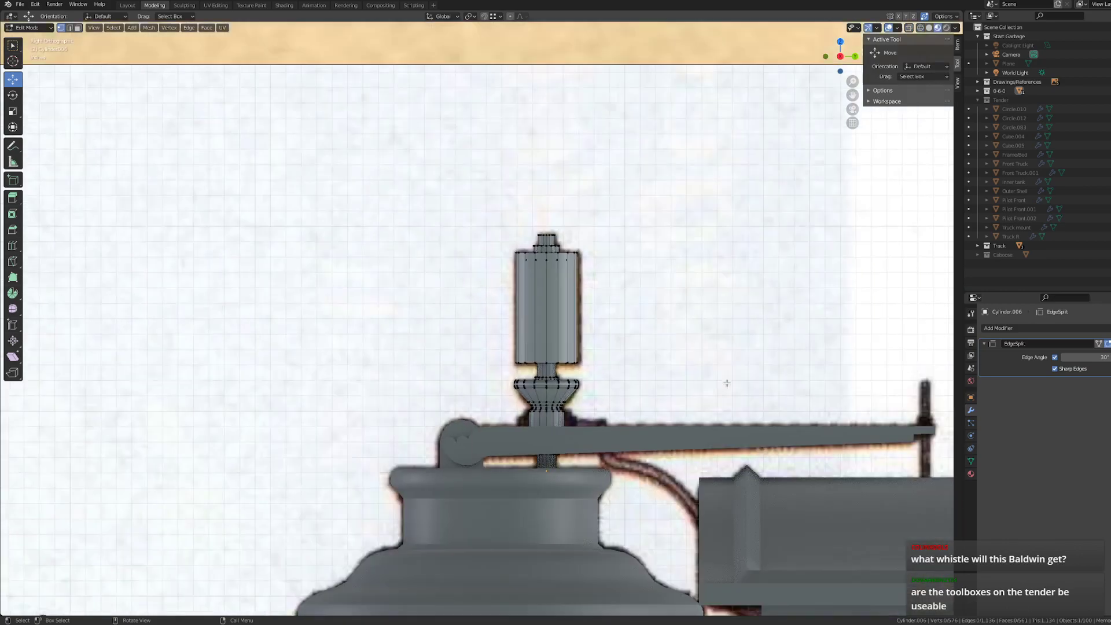
- Leave Edit Mode on the whistle and deselect it
mouse_move(642, 346)
middle_mouse_down()
mouse_move(676, 358)
mouse_move(586, 350)
mouse_move(341, 409)
mouse_move(458, 400)
mouse_move(573, 370)
mouse_move(580, 354)
mouse_move(509, 367)
mouse_move(516, 347)
mouse_move(484, 344)
mouse_move(469, 348)
mouse_move(572, 399)
middle_mouse_up()
key("Tab")
left_click(684, 360)
scroll(658, 371, "up", 5)
left_click(317, 408)
scroll(572, 399, "down", 8)
left_click(691, 412)
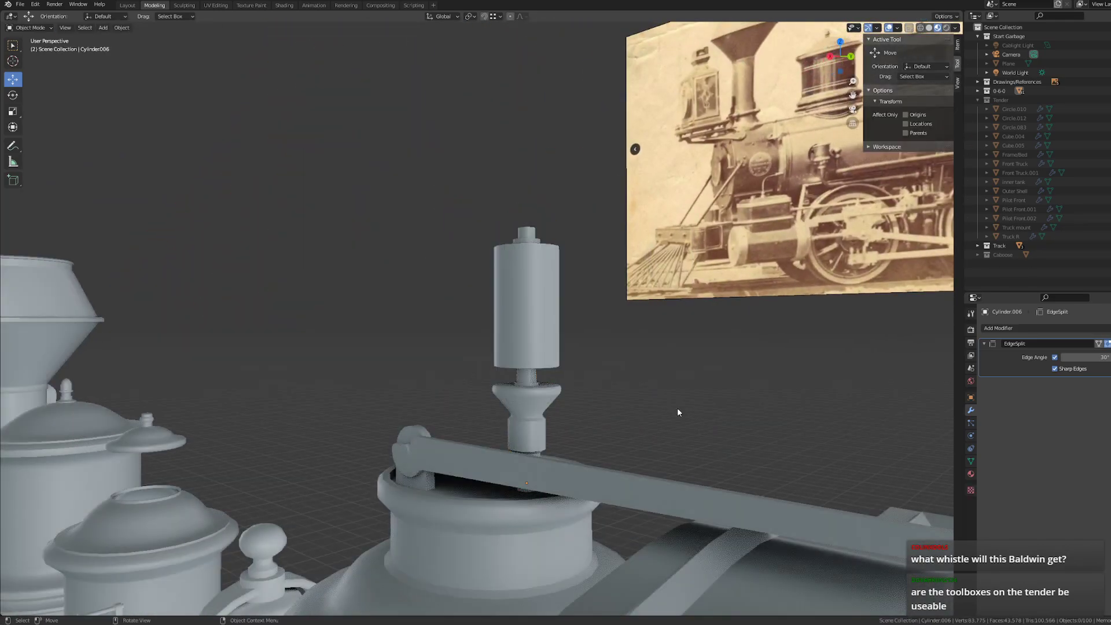
- Review the whole locomotive and the loose parts beside it from several sides
scroll(677, 411, "down", 10)
middle_click_drag(677, 412, 621, 439)
left_click_drag(776, 448, 781, 393)
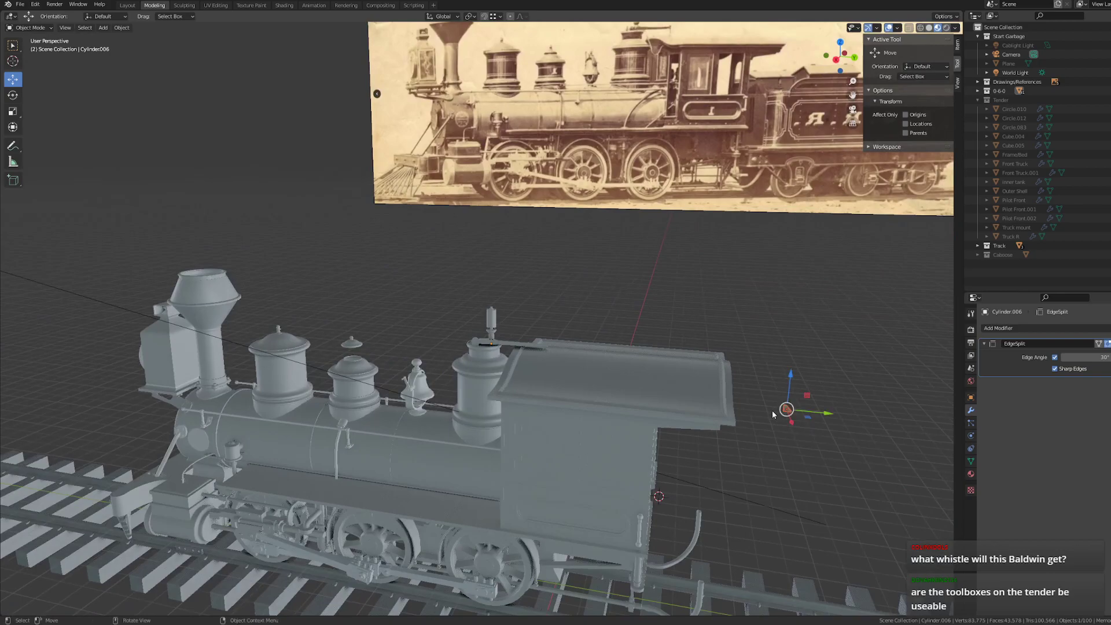
middle_click_drag(699, 387, 485, 442)
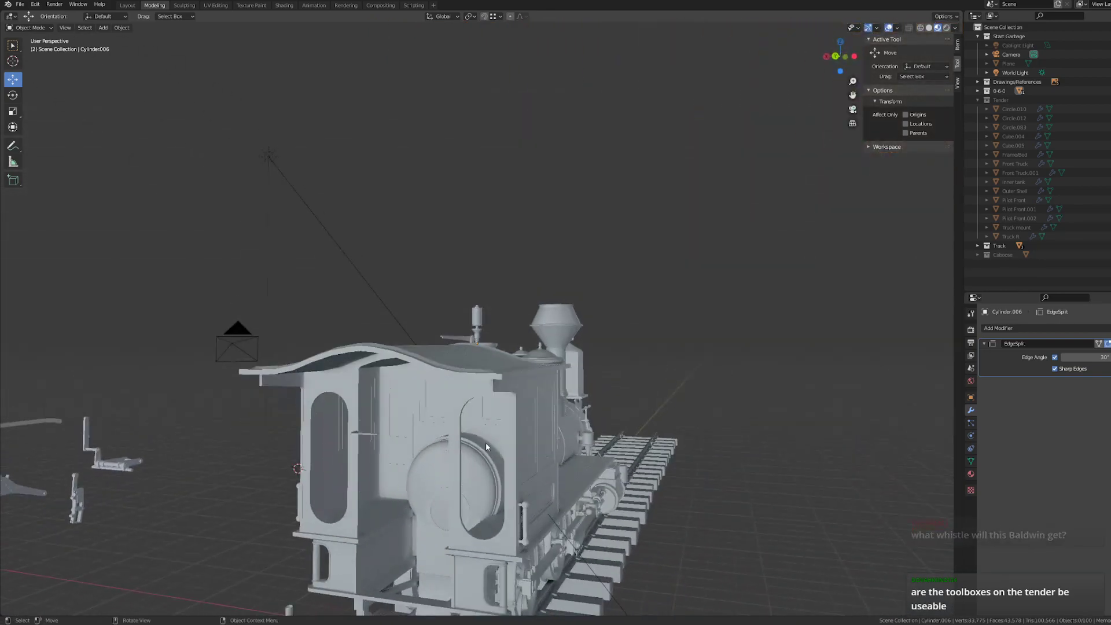
scroll(427, 469, "up", 3)
middle_click_drag(352, 531, 482, 556)
scroll(482, 558, "down", 3)
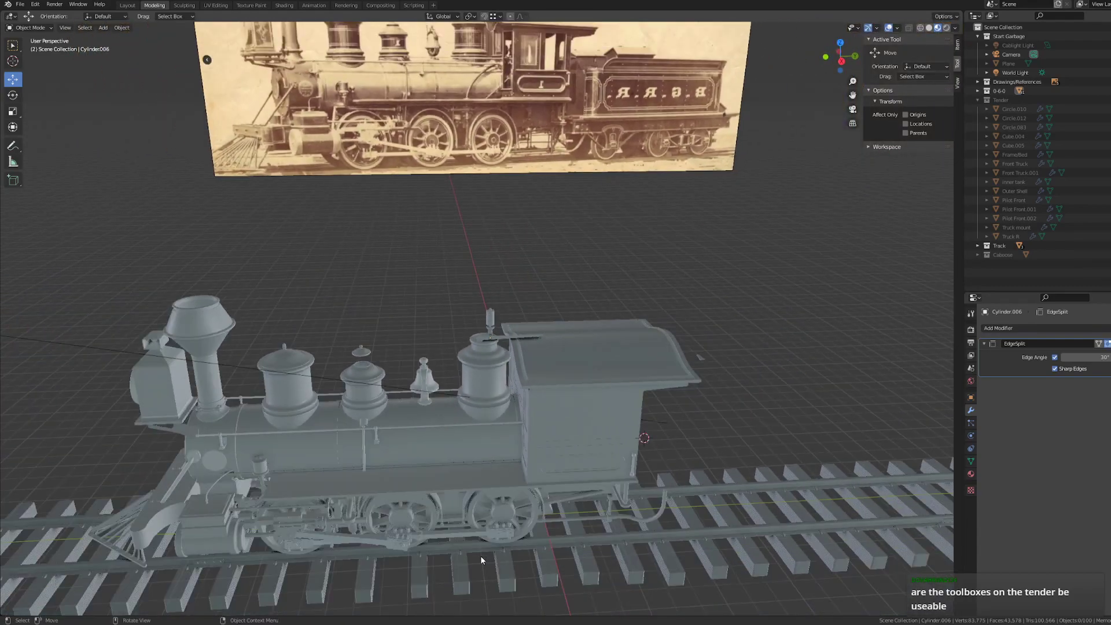
middle_click_drag(692, 476, 673, 477)
left_click_drag(710, 350, 741, 404)
middle_click_drag(747, 410, 209, 128)
left_click_drag(193, 104, 540, 284)
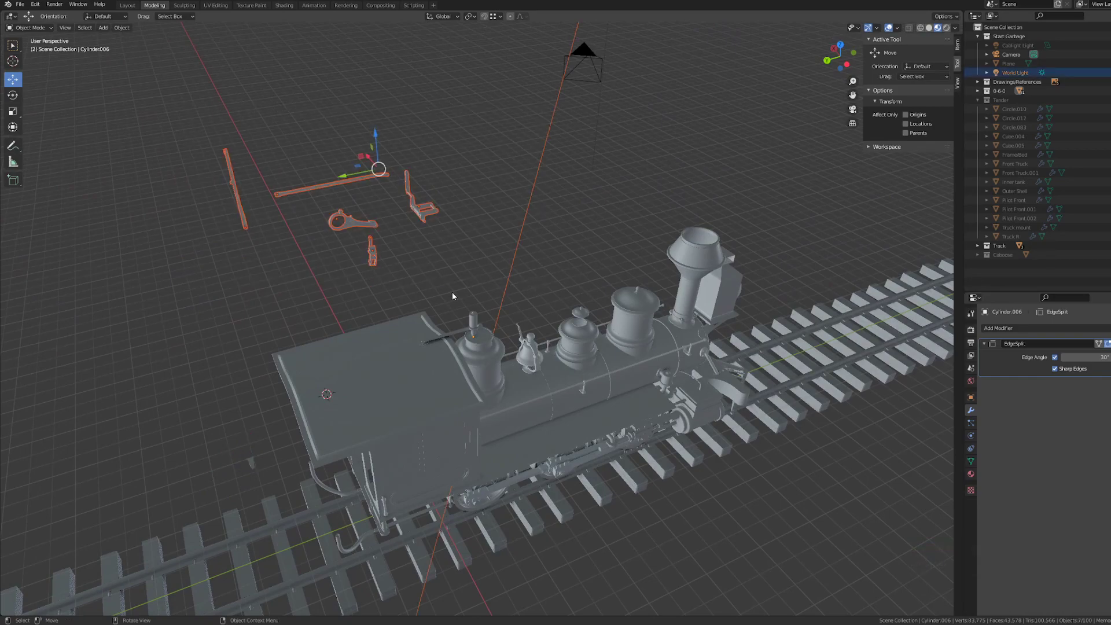
middle_click_drag(453, 291, 381, 293)
left_click(380, 293)
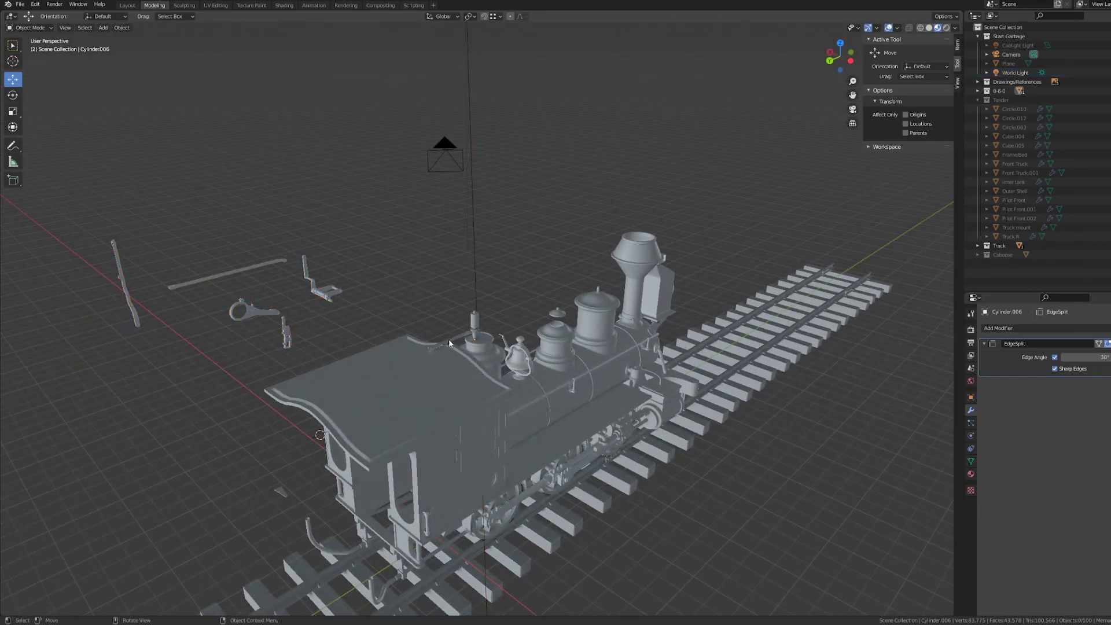
- Examine the open dome with its raised lid, the bell, the cab rear and the locomotive's front alongside the reference photo
middle_click_drag(449, 339, 671, 373)
scroll(672, 372, "up", 10)
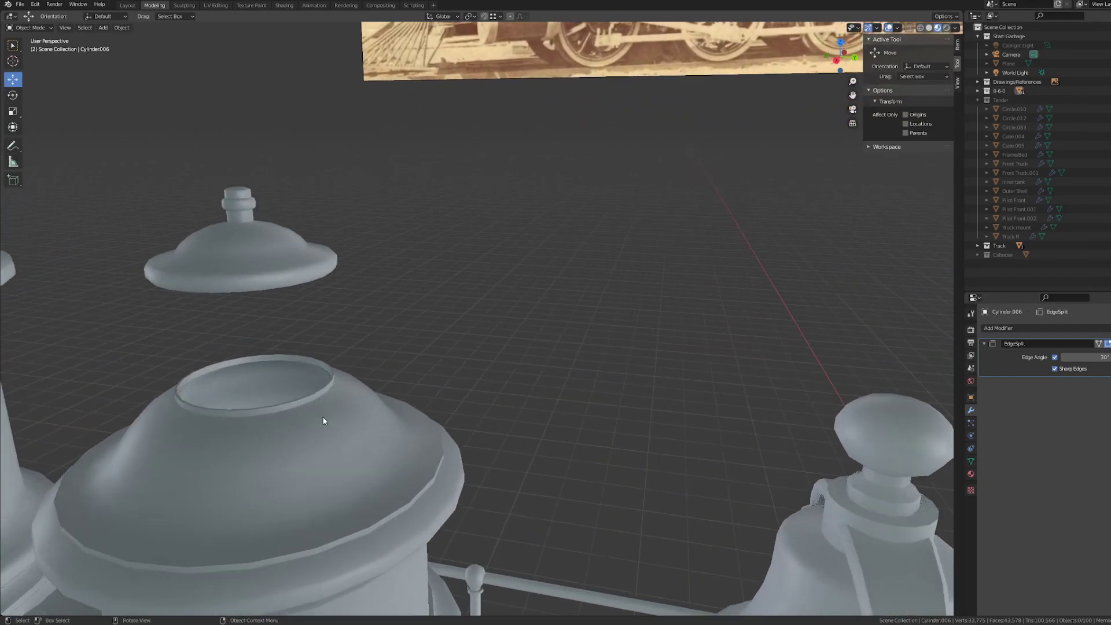
middle_click_drag(322, 415, 474, 398, "shift")
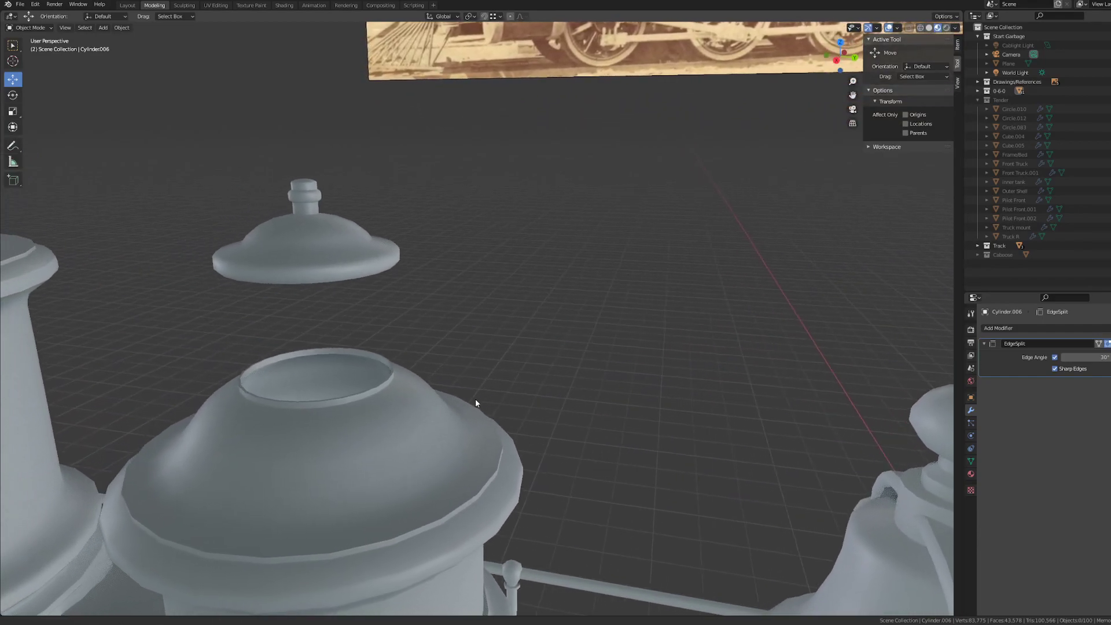
scroll(522, 419, "down", 6)
middle_click_drag(602, 447, 324, 431, "shift")
middle_click_drag(720, 439, 689, 457)
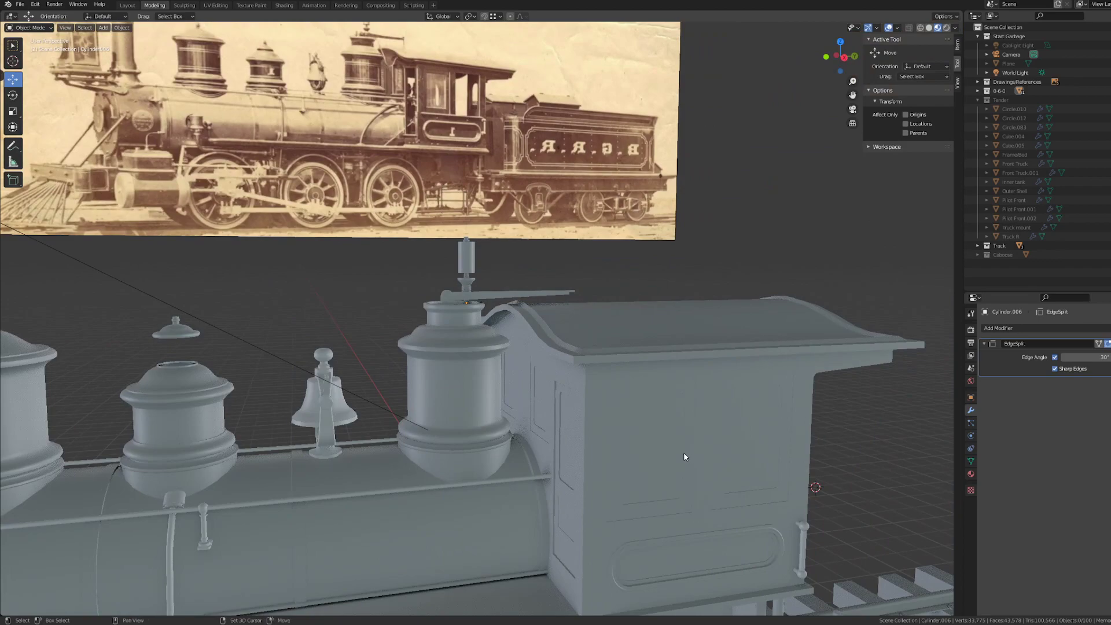
scroll(683, 452, "down", 5)
middle_click_drag(617, 444, 426, 429)
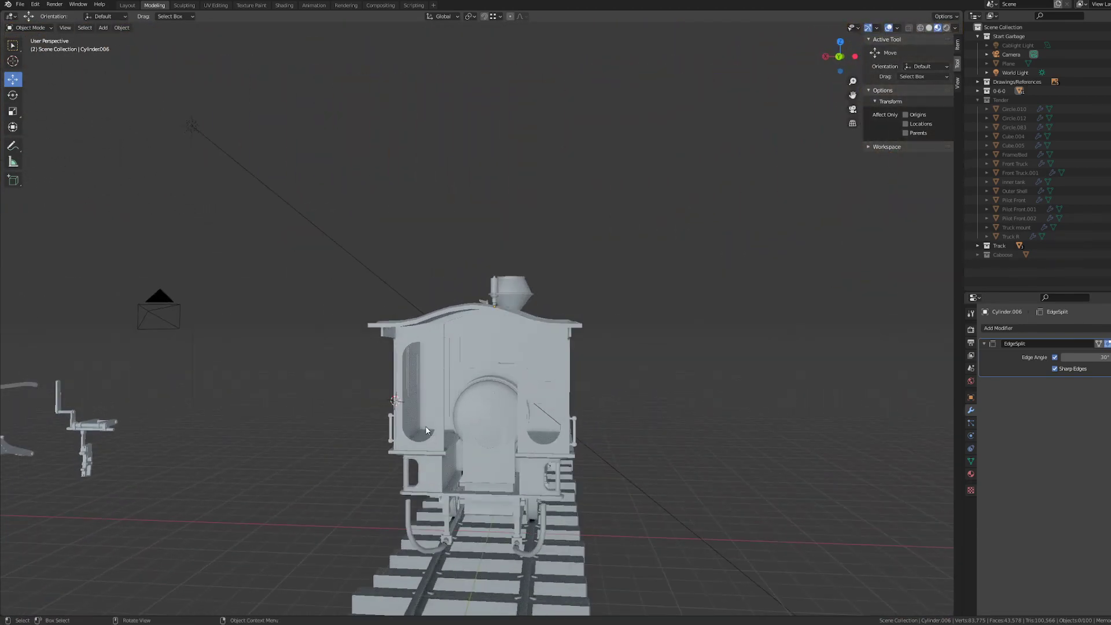
scroll(438, 394, "up", 3)
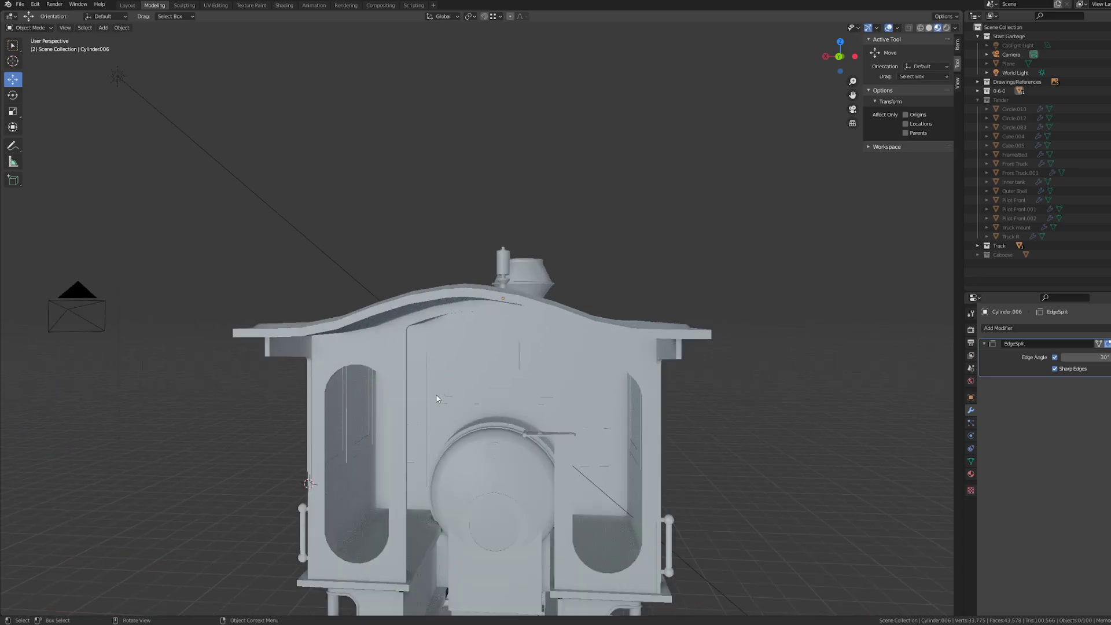
middle_click_drag(436, 397, 476, 404)
scroll(391, 401, "down", 3)
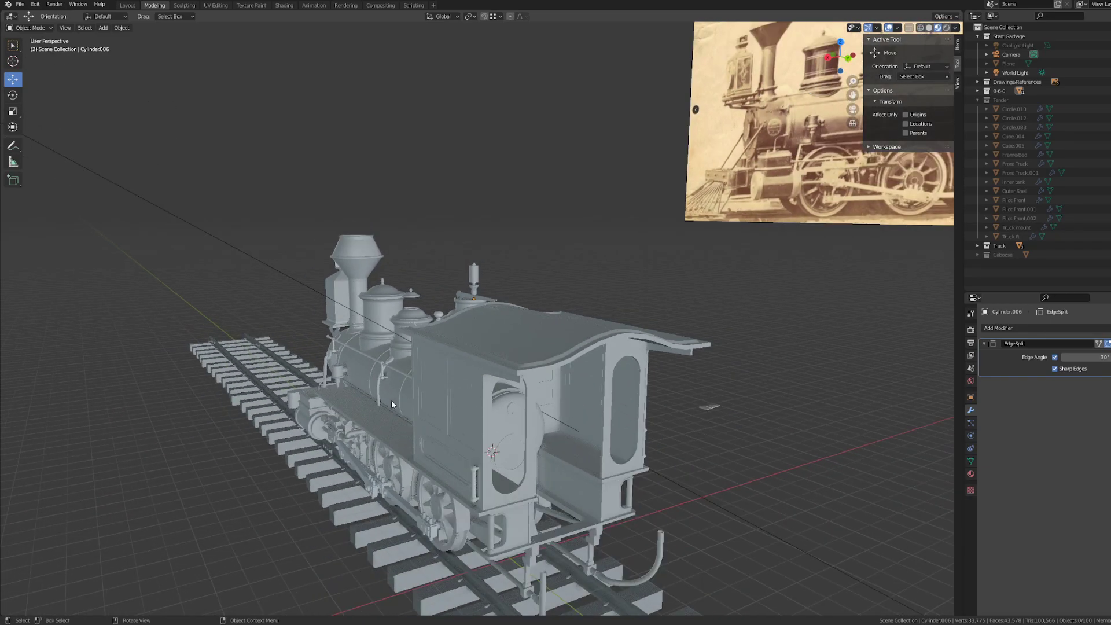
middle_click_drag(392, 401, 512, 404)
scroll(359, 427, "up", 2)
middle_click_drag(357, 428, 481, 400, "shift")
scroll(481, 401, "down", 3)
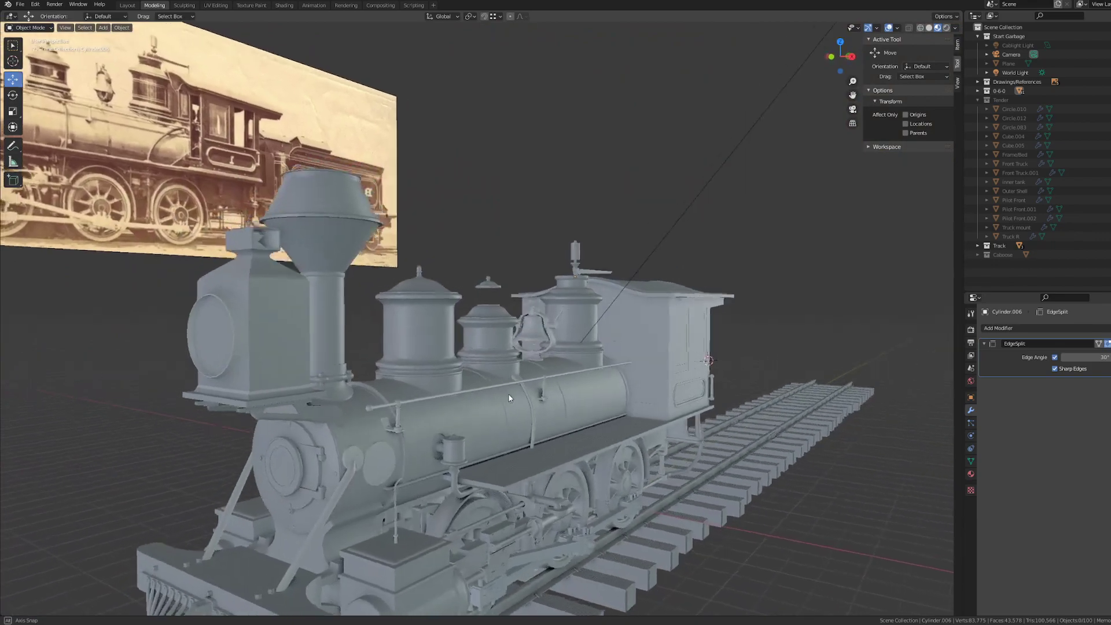
- Switch the viewport to Solid shading with the cab and domes in view
scroll(482, 401, "up", 3)
key("z")
left_click(670, 418)
middle_click_drag(770, 437, 539, 439, "shift")
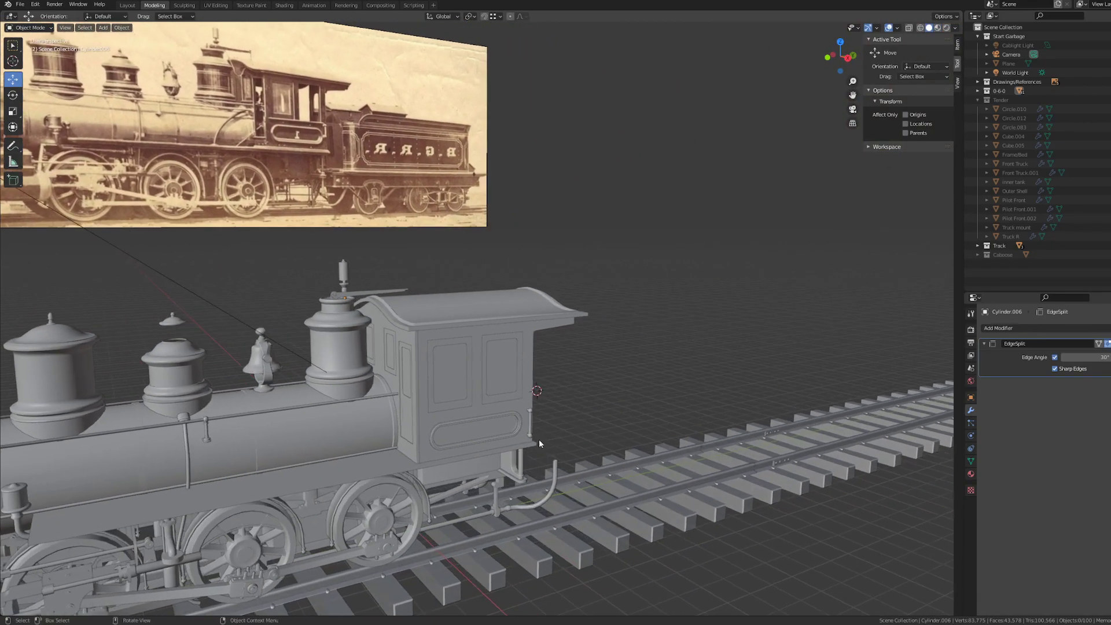
- Examine the whistle, the cab roof and the cab interior from the front, rear and side
scroll(596, 384, "up", 4)
middle_click_drag(539, 379, 587, 385)
scroll(613, 379, "up", 4)
scroll(614, 375, "up", 2)
scroll(614, 372, "down", 6)
scroll(588, 385, "up", 2)
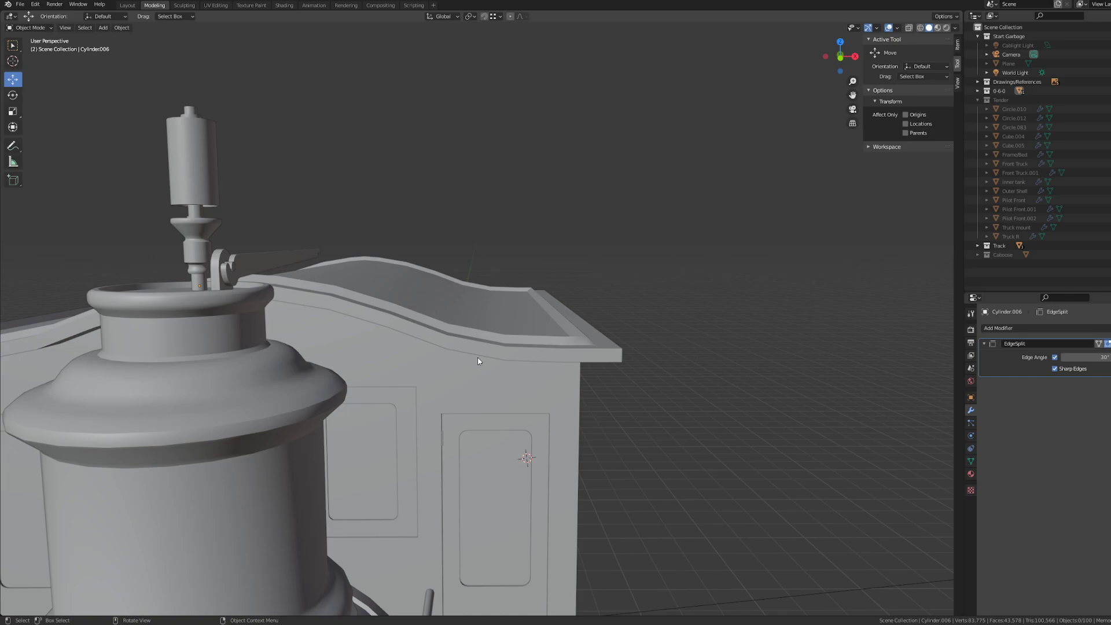
middle_click_drag(494, 380, 285, 373)
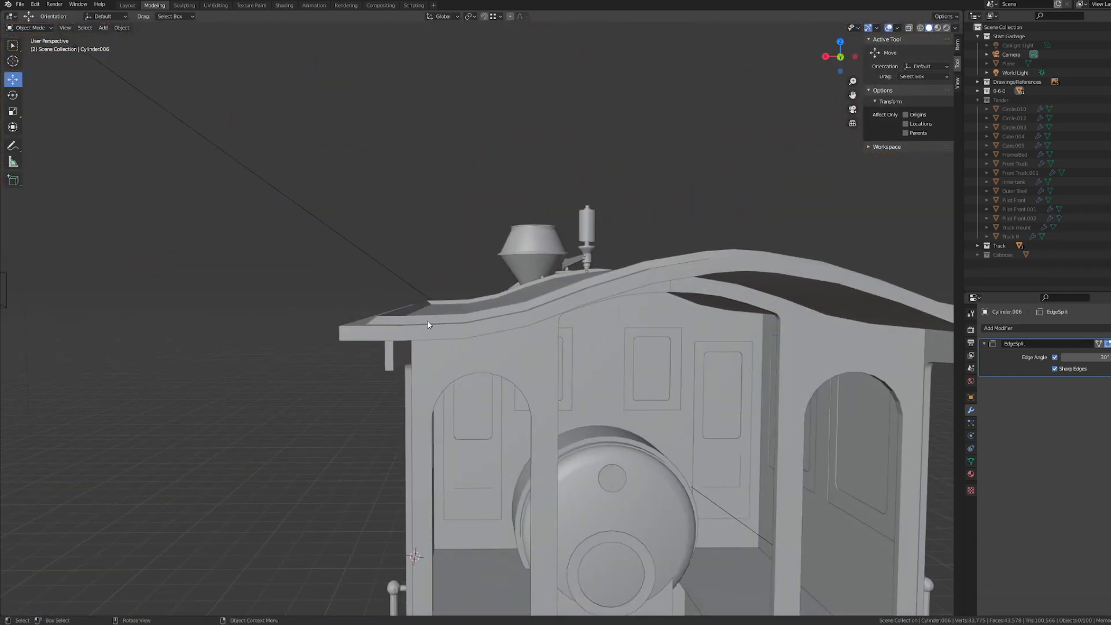
mouse_move(652, 328)
middle_mouse_down()
mouse_move(620, 328)
mouse_move(652, 325)
middle_mouse_up()
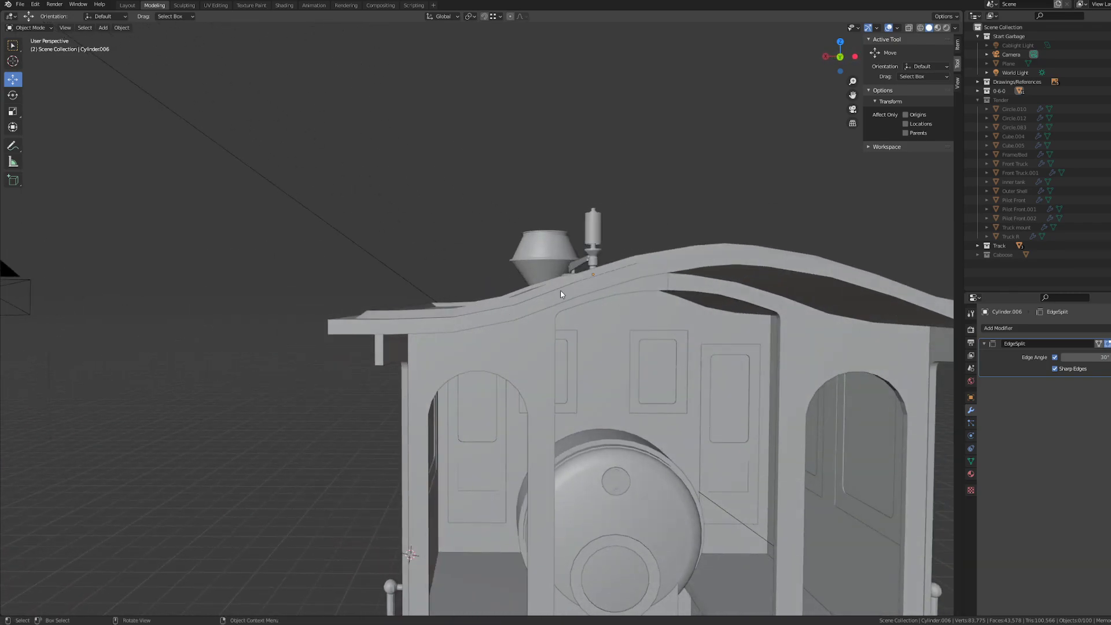
middle_click_drag(561, 294, 587, 321)
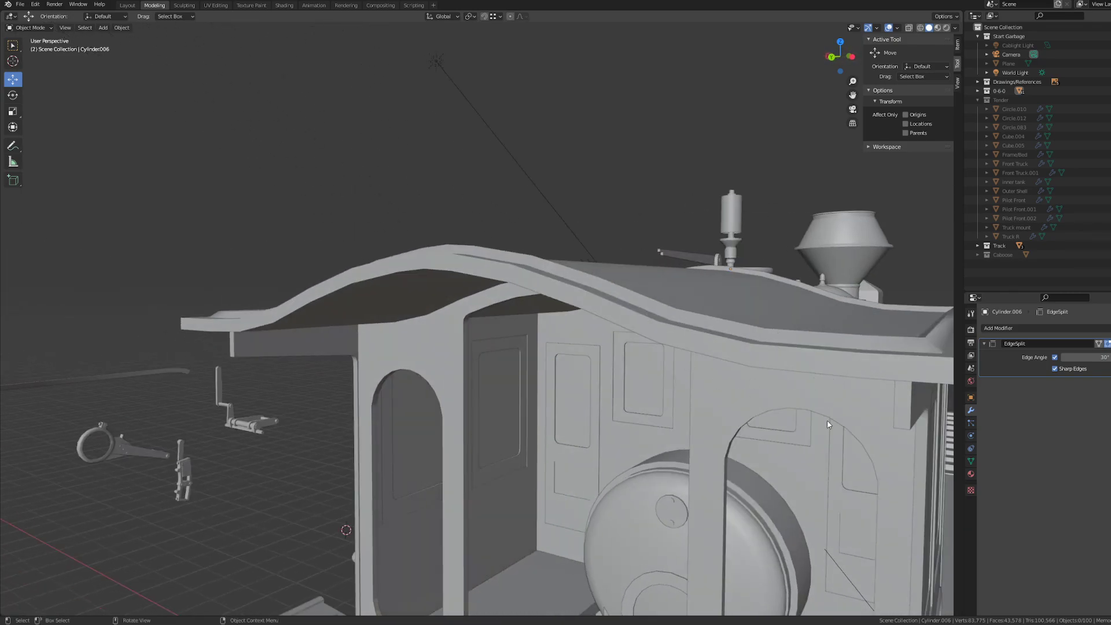
middle_click_drag(827, 424, 650, 461)
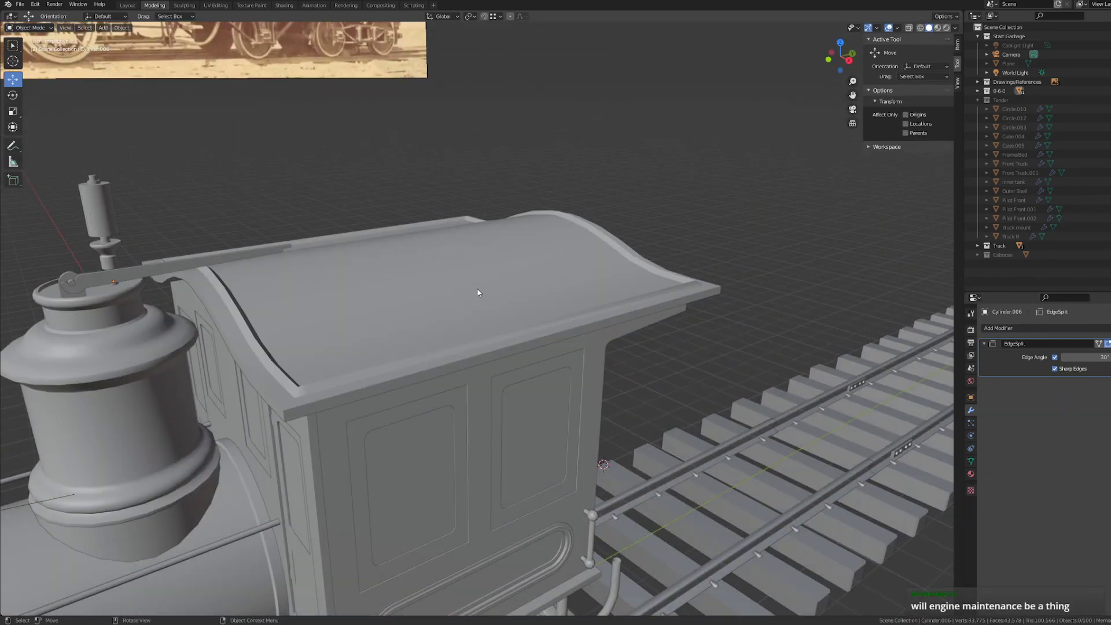
left_click(476, 287)
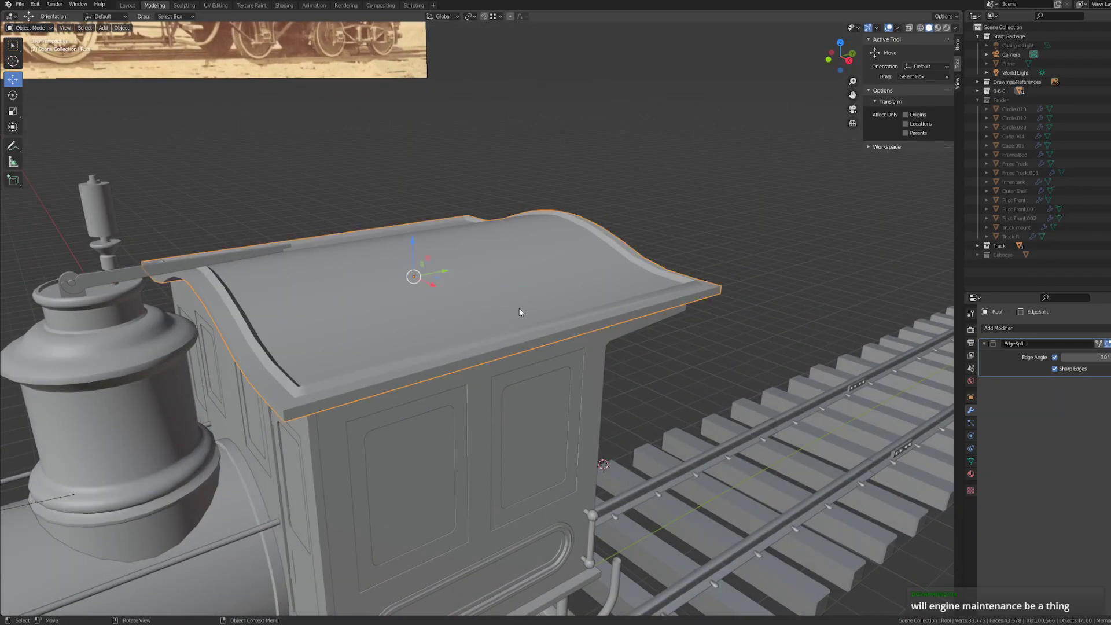
right_click(456, 258)
left_click(657, 169)
- Make the 0-6-0 collection active and view the cab in orthographic back view against the reference drawing
scroll(698, 316, "down", 5)
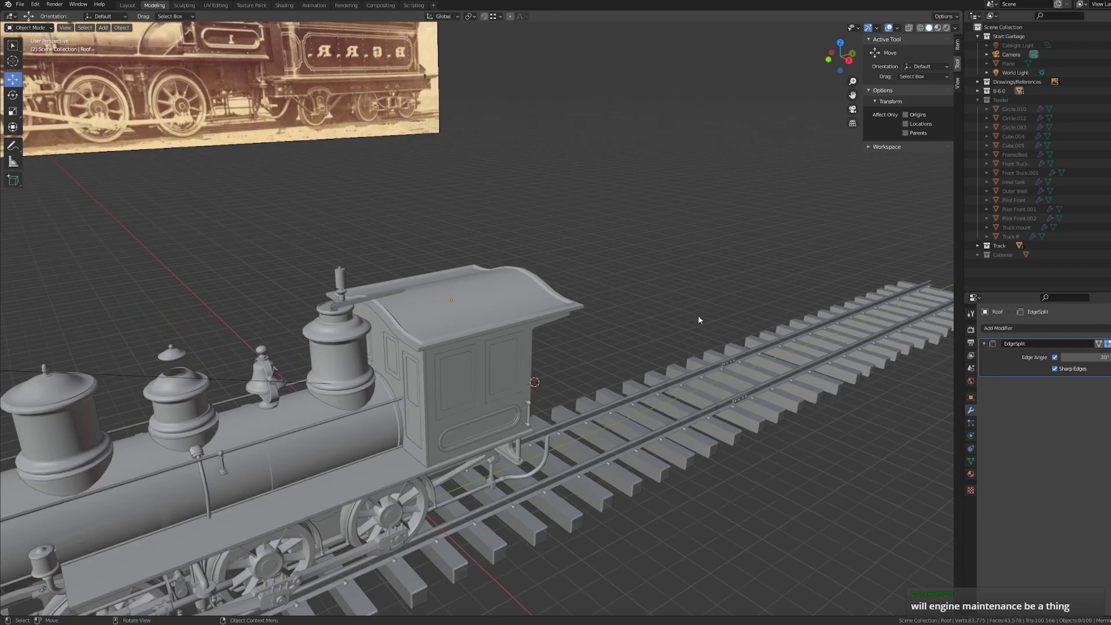
middle_click_drag(698, 319, 659, 344)
scroll(658, 345, "down", 5)
middle_click_drag(534, 369, 519, 352)
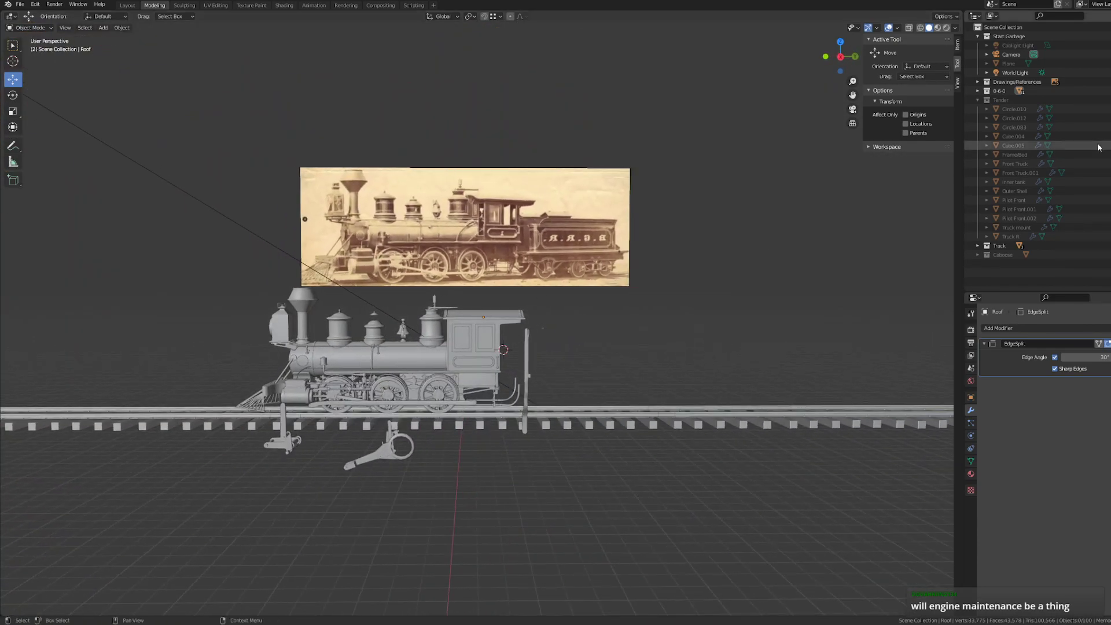
left_click(986, 91)
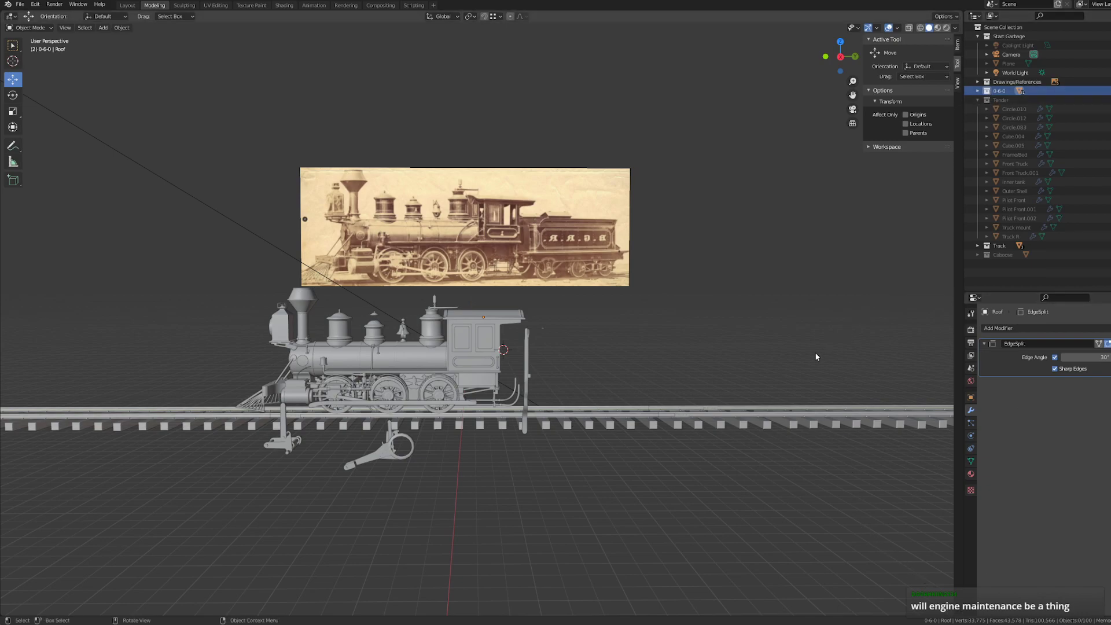
middle_click_drag(815, 351, 706, 377)
scroll(703, 376, "up", 6)
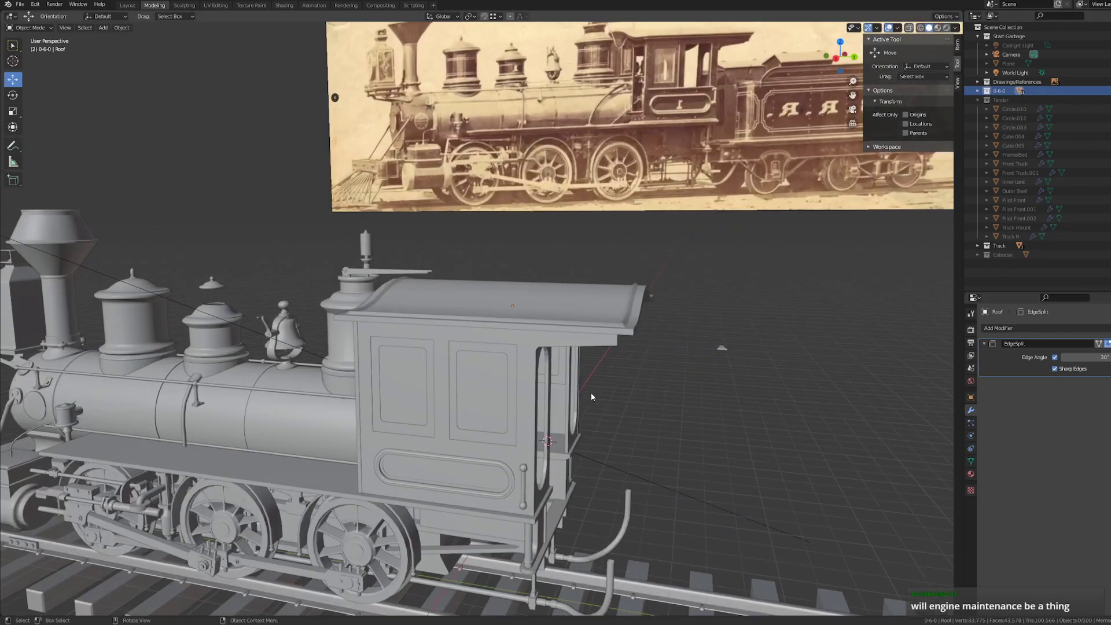
middle_click_drag(670, 441, 484, 402)
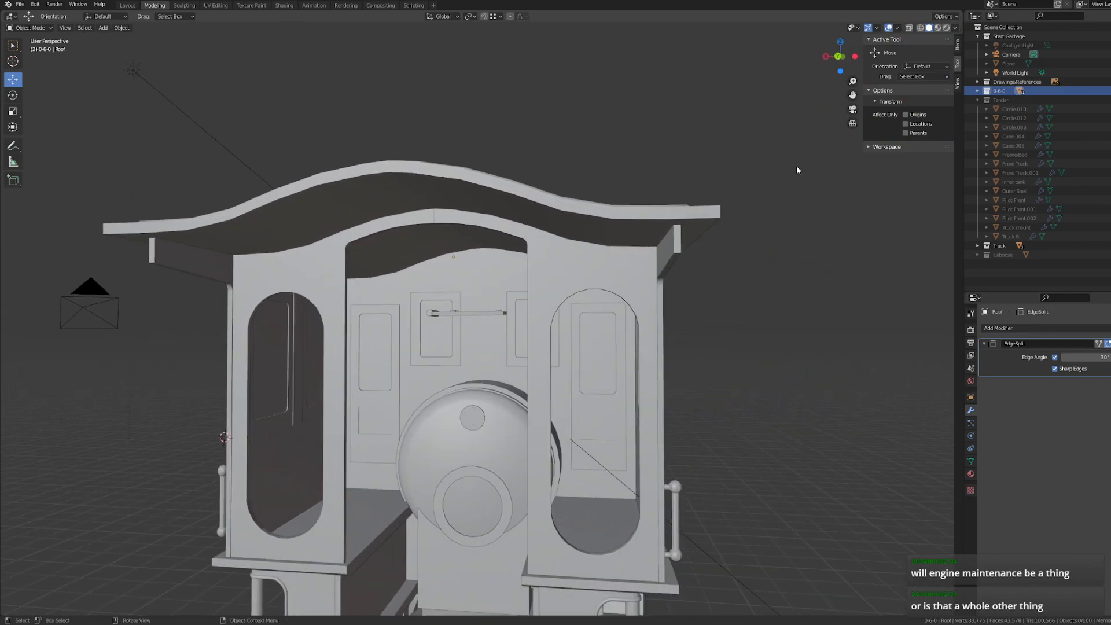
left_click(838, 56)
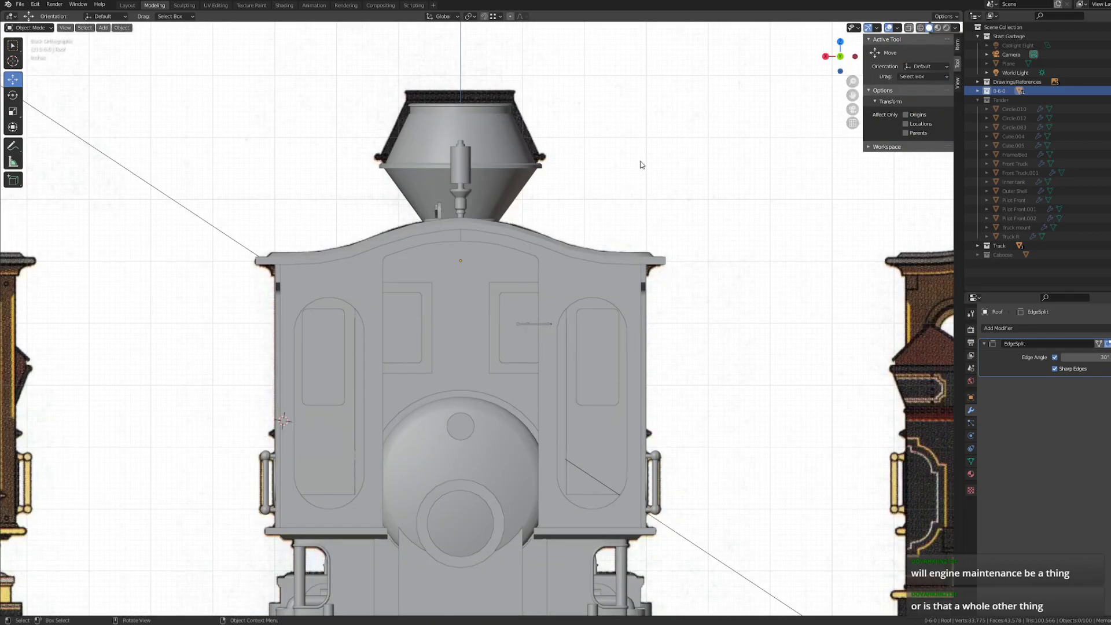
- Switch the viewport to Wireframe and compare the cab rear and backhead area with the rear reference drawing
key("z")
left_click(526, 154)
scroll(490, 461, "up", 5)
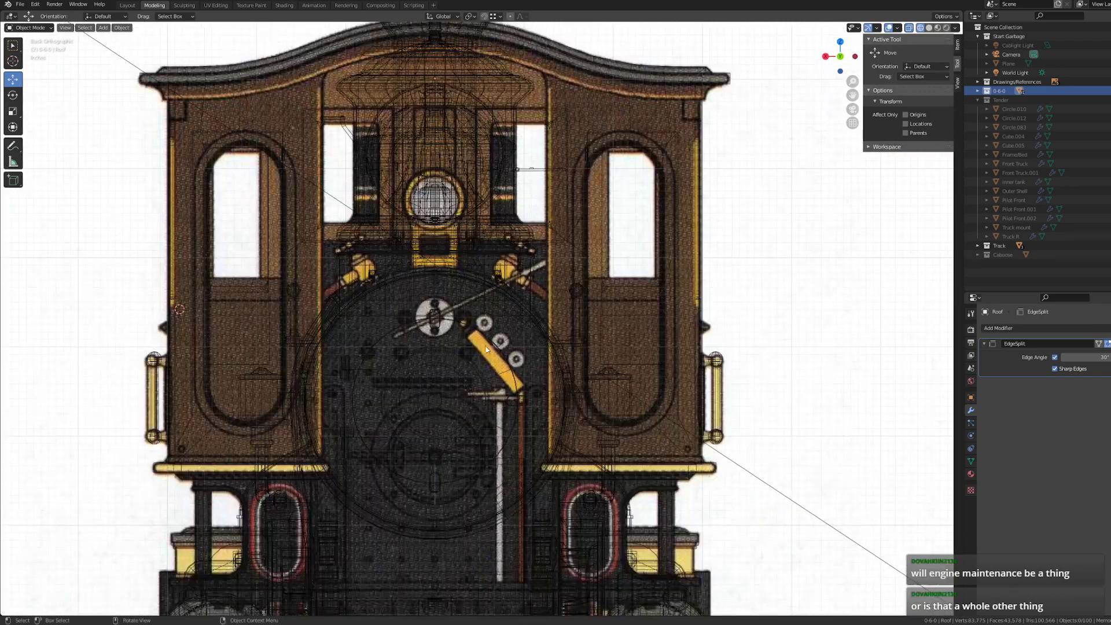
middle_click_drag(499, 326, 539, 275, "shift")
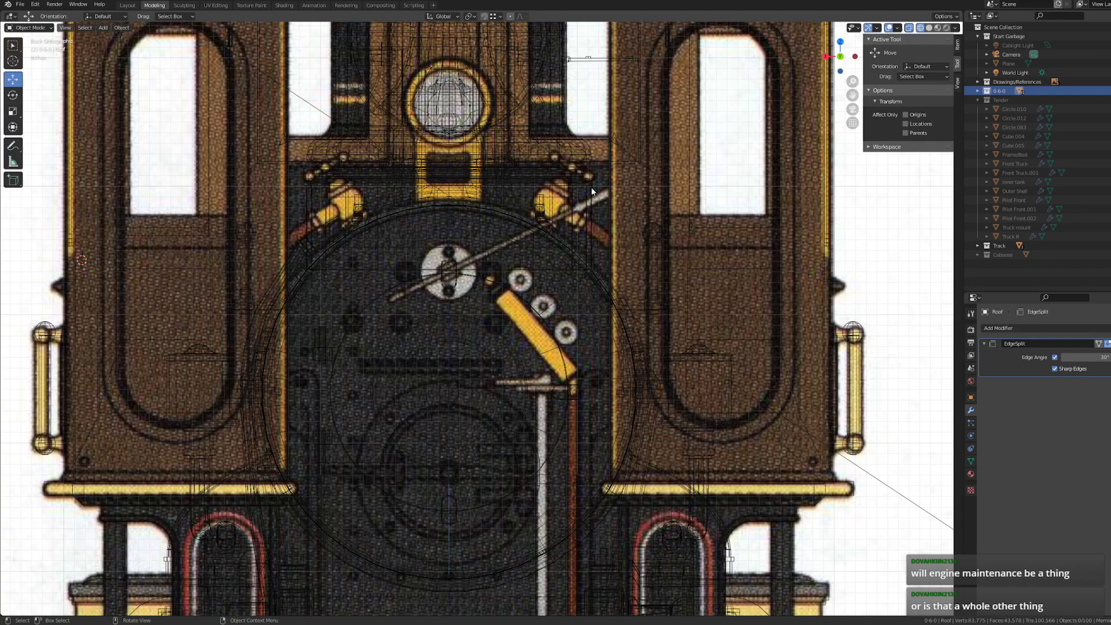
scroll(446, 251, "down", 6)
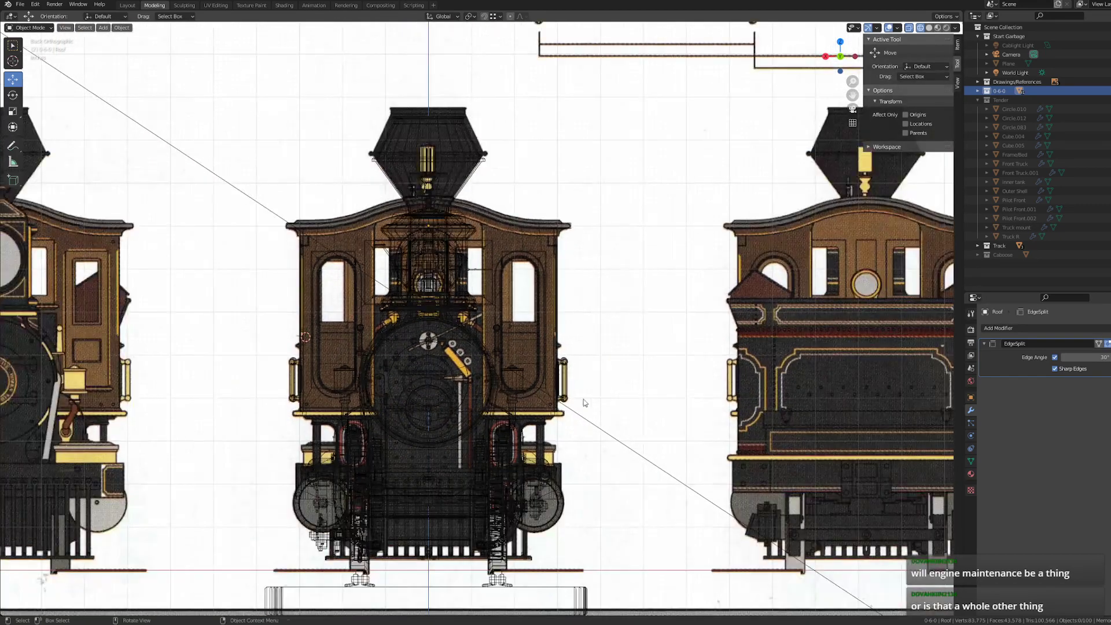
middle_click_drag(594, 397, 759, 377, "shift")
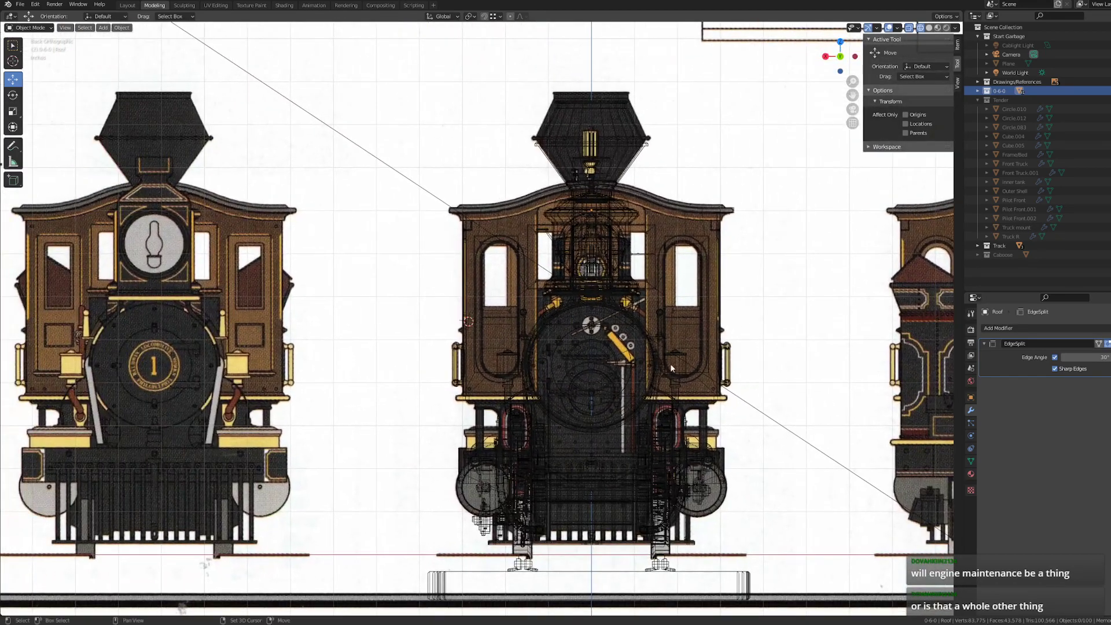
middle_click_drag(665, 363, 569, 370, "shift")
scroll(537, 363, "up", 5)
scroll(580, 383, "down", 2)
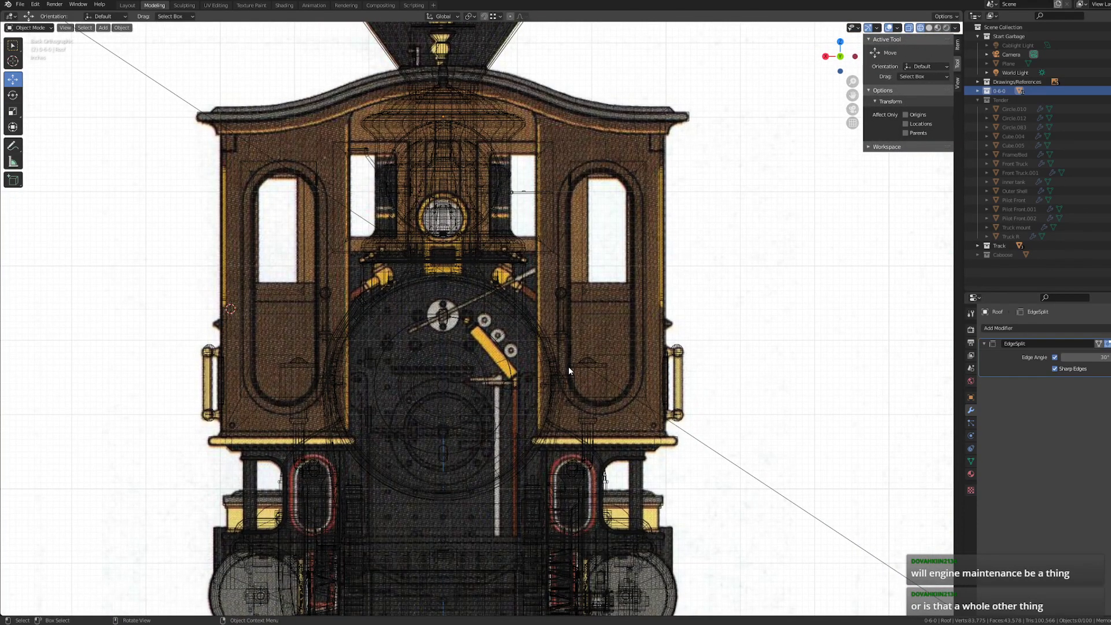
scroll(568, 367, "down", 2)
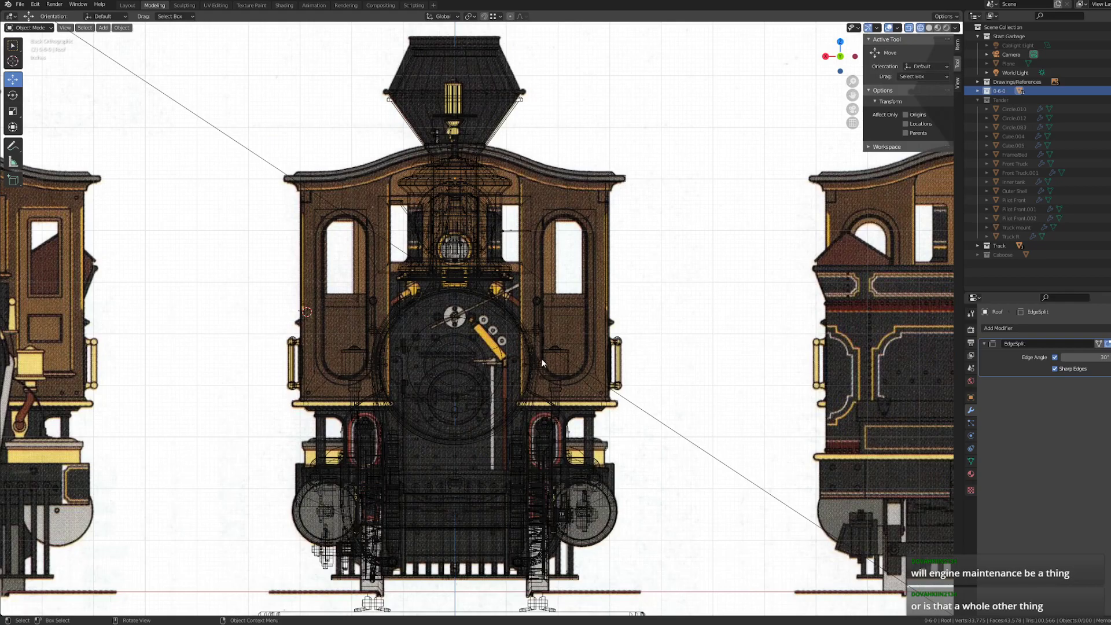
- Return the viewport to Solid shading from a perspective view and enable the Tender collection behind the locomotive
middle_click_drag(338, 339, 489, 373)
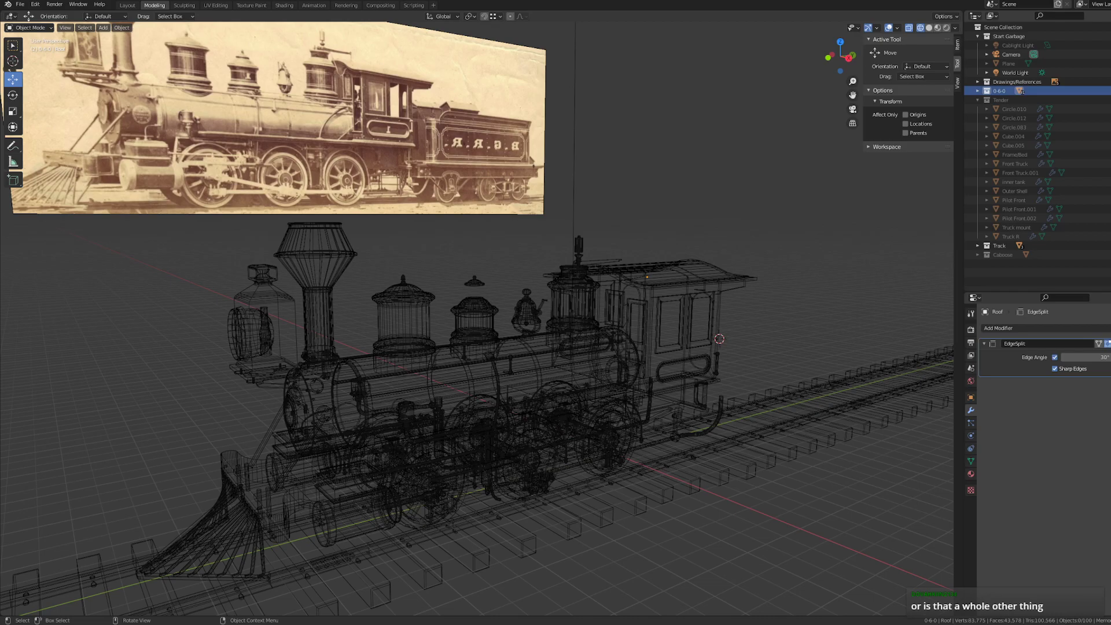
middle_click_drag(550, 382, 637, 399)
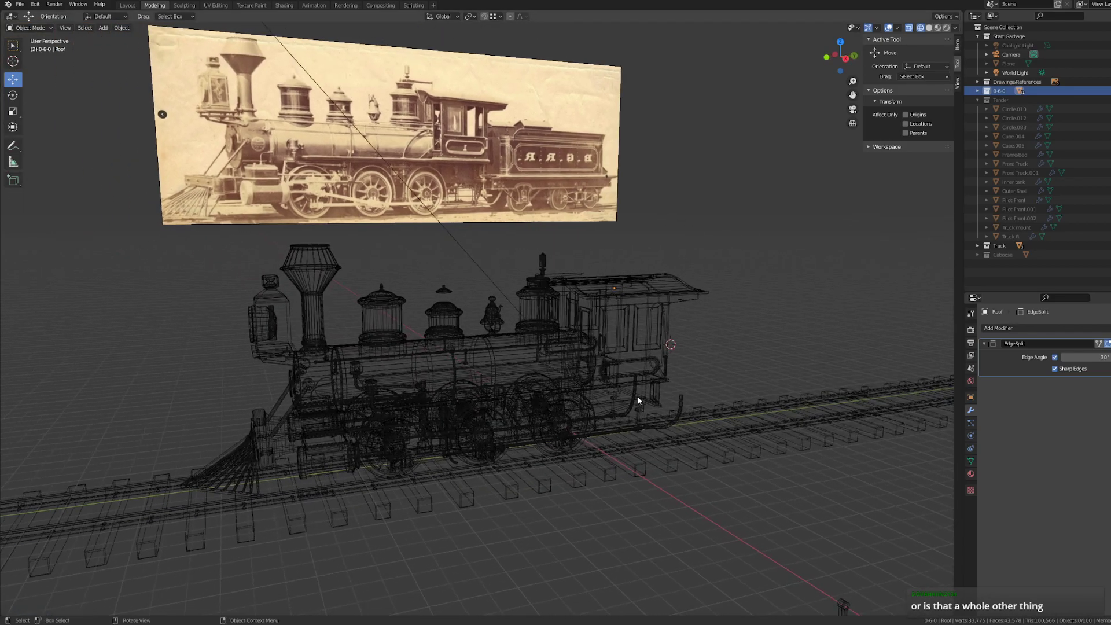
scroll(672, 375, "up", 3)
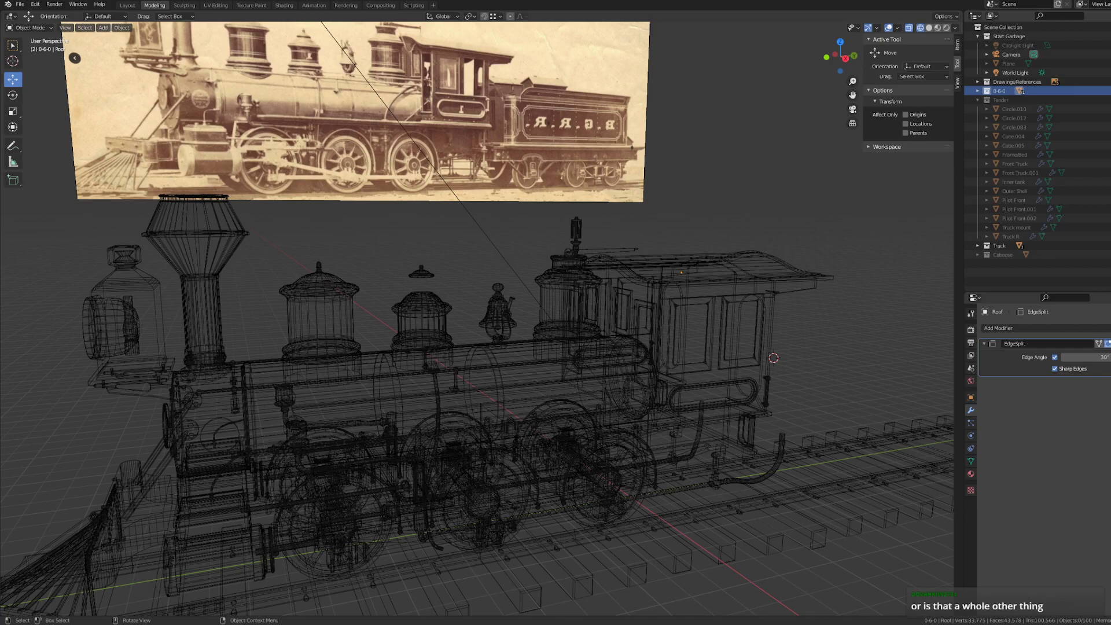
middle_click_drag(805, 569, 706, 554)
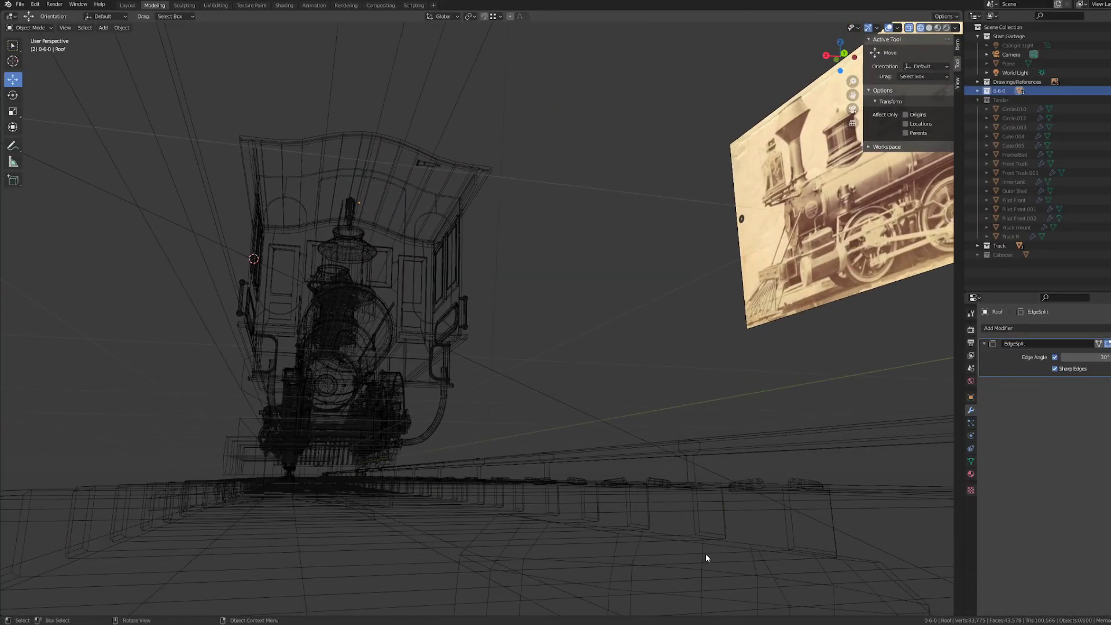
middle_click_drag(629, 409, 664, 434)
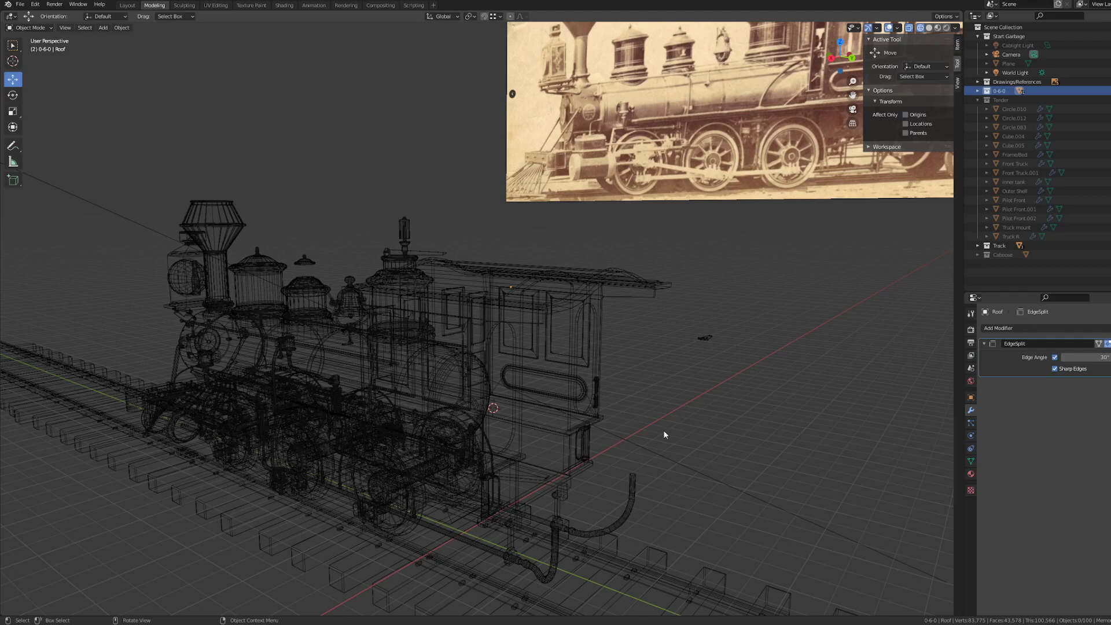
middle_click_drag(663, 434, 730, 517)
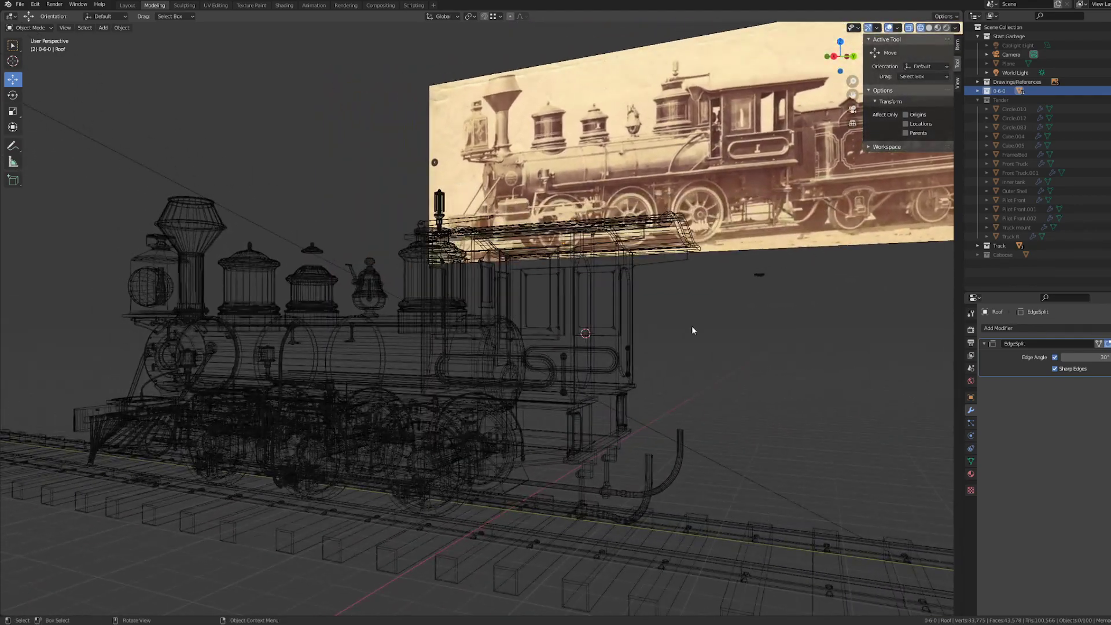
key("z")
left_click(521, 334)
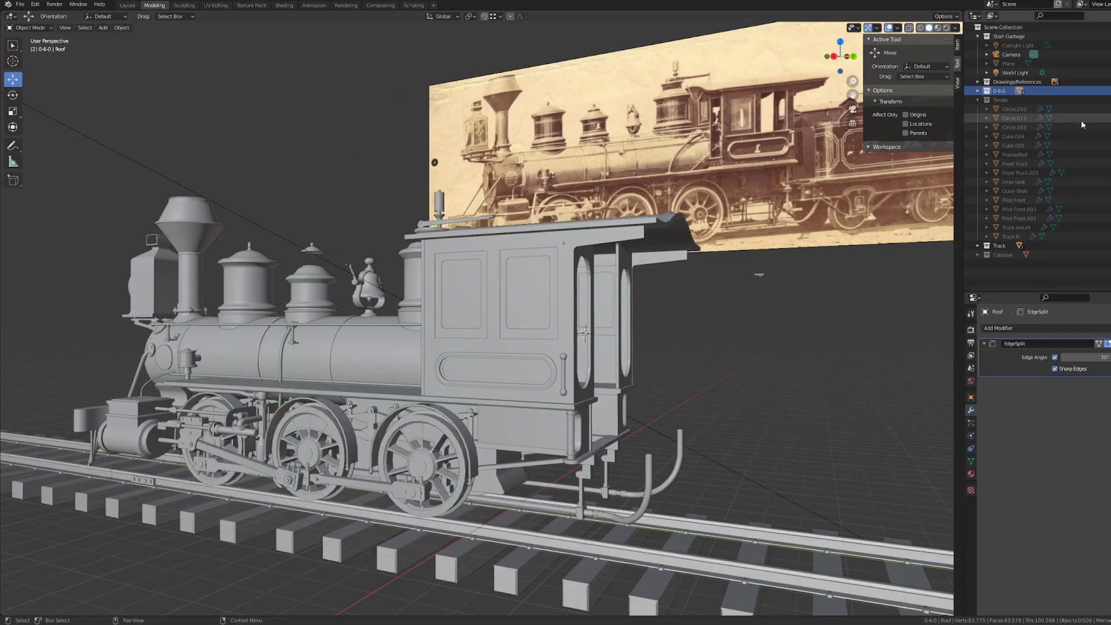
left_click(996, 100)
left_click(1109, 101)
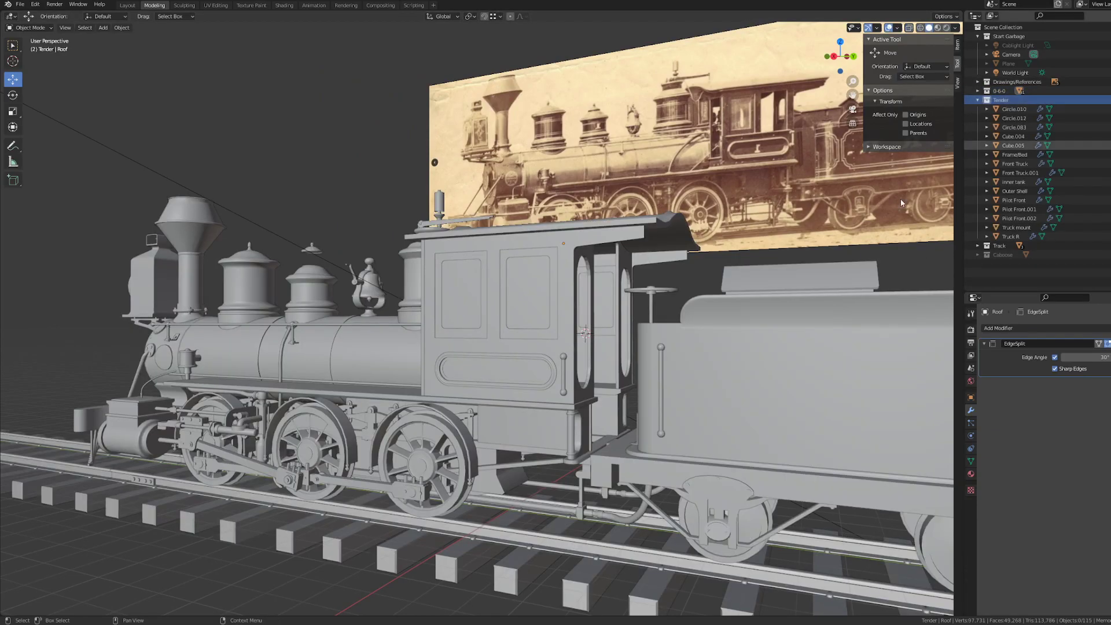
- Examine the locomotive coupled with its tender, including the cab's rear opening and the brake wheel
middle_click_drag(776, 235, 858, 239)
scroll(826, 258, "down", 2)
scroll(826, 258, "up", 1)
scroll(859, 239, "down", 2)
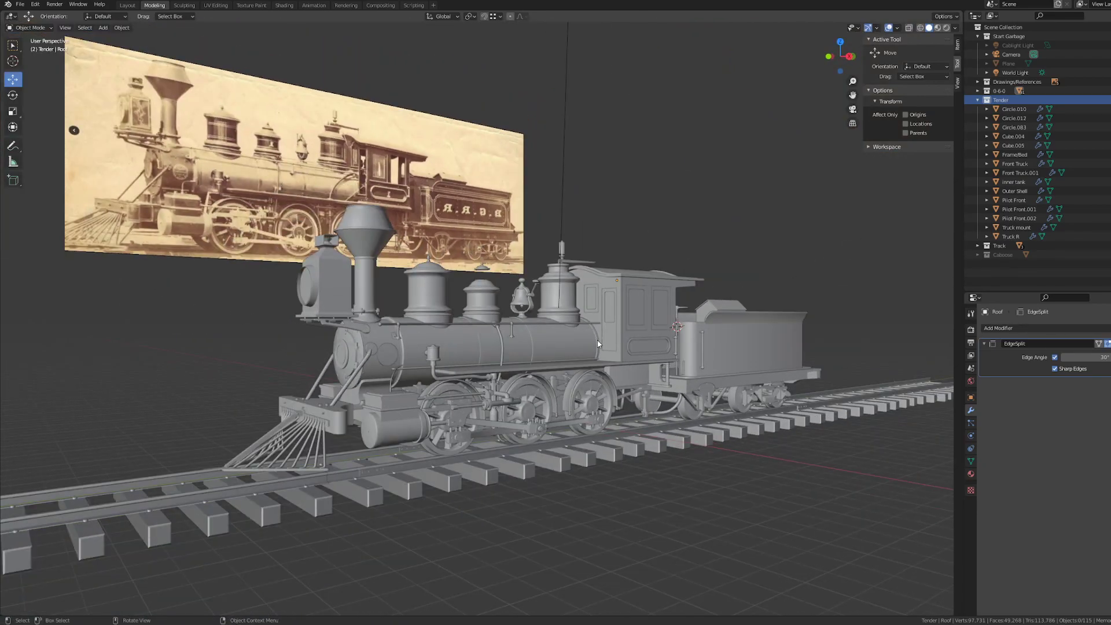
middle_click_drag(598, 344, 503, 358)
scroll(504, 360, "up", 6)
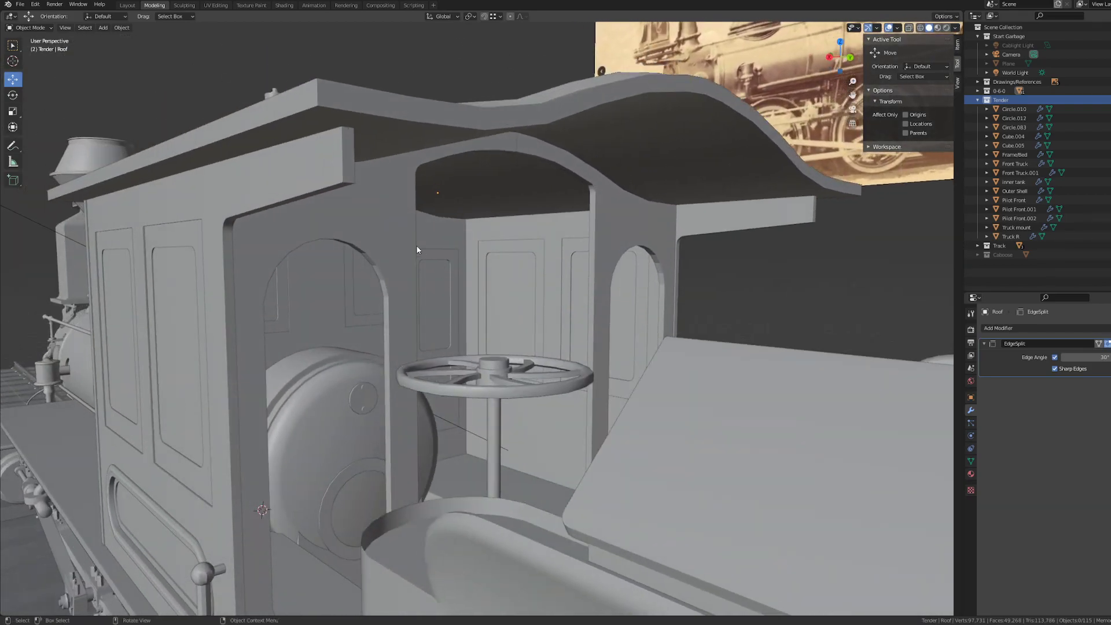
middle_click_drag(521, 315, 558, 330)
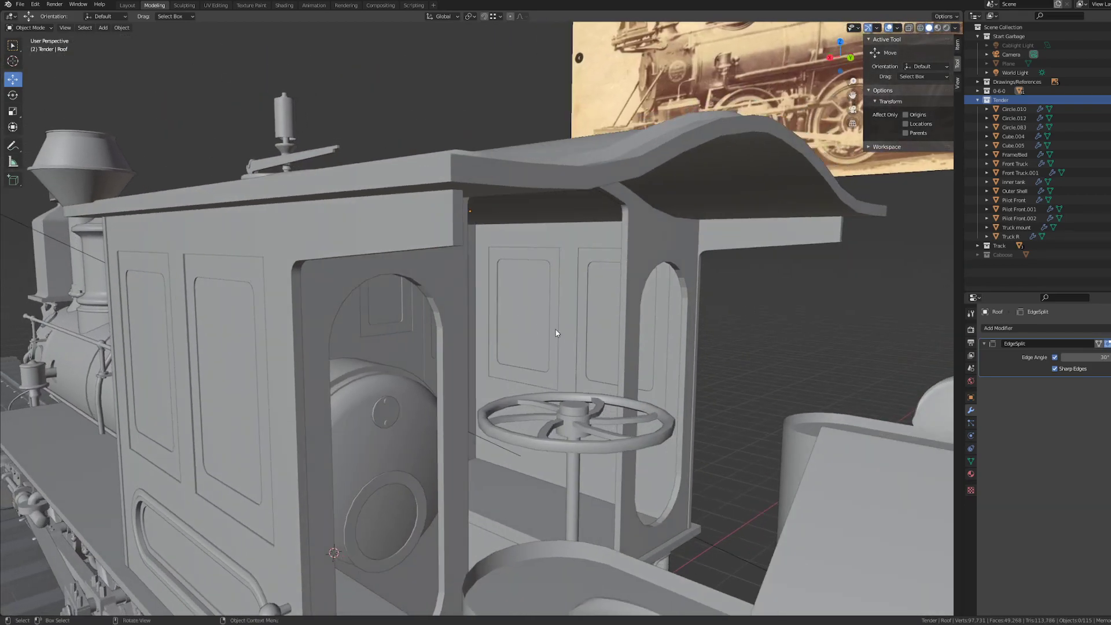
key("Tab")
key("Tab")
- Apply Shade Smooth to both rear cab wall panels, cab back 2 and cab back
left_click(435, 272)
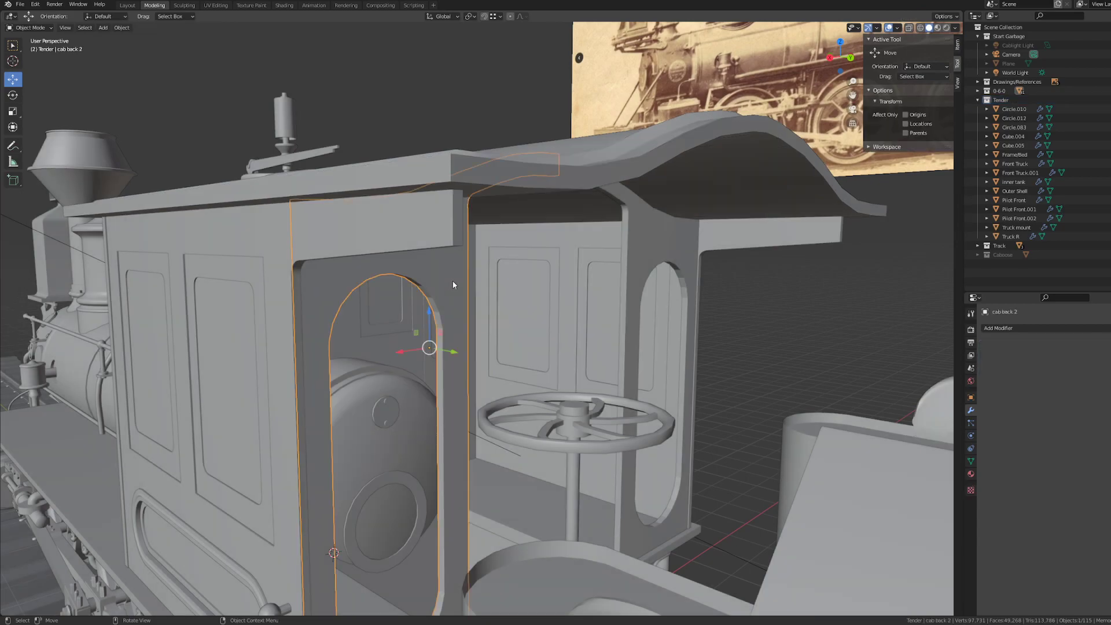
left_click(657, 252, "shift")
middle_click_drag(730, 340, 689, 337)
scroll(666, 327, "down", 3)
right_click(533, 256)
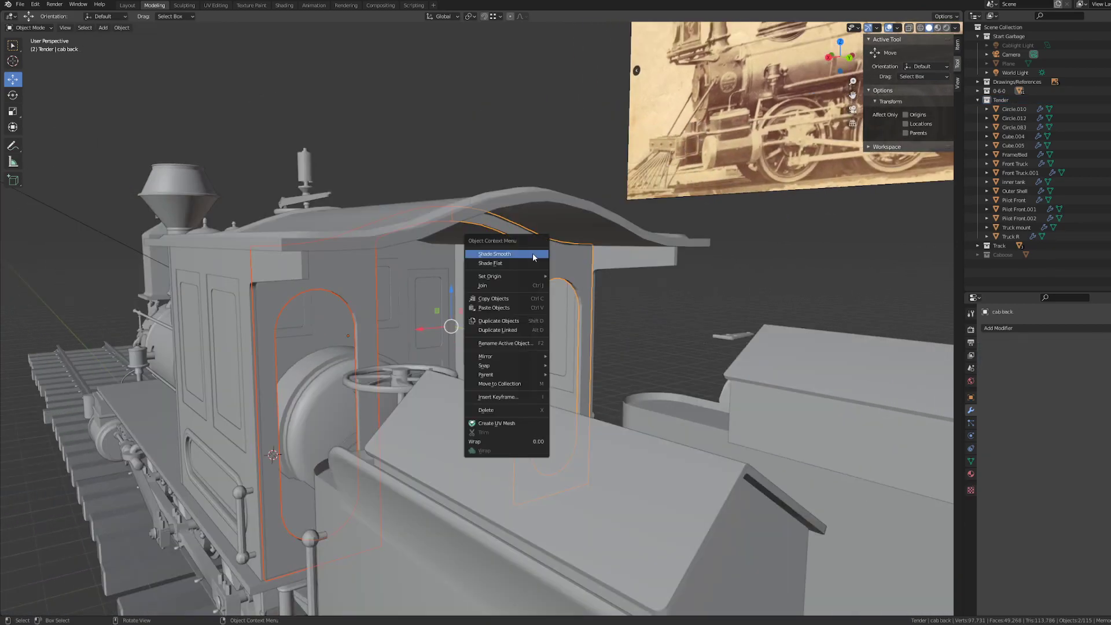
left_click(533, 254)
left_click(679, 306)
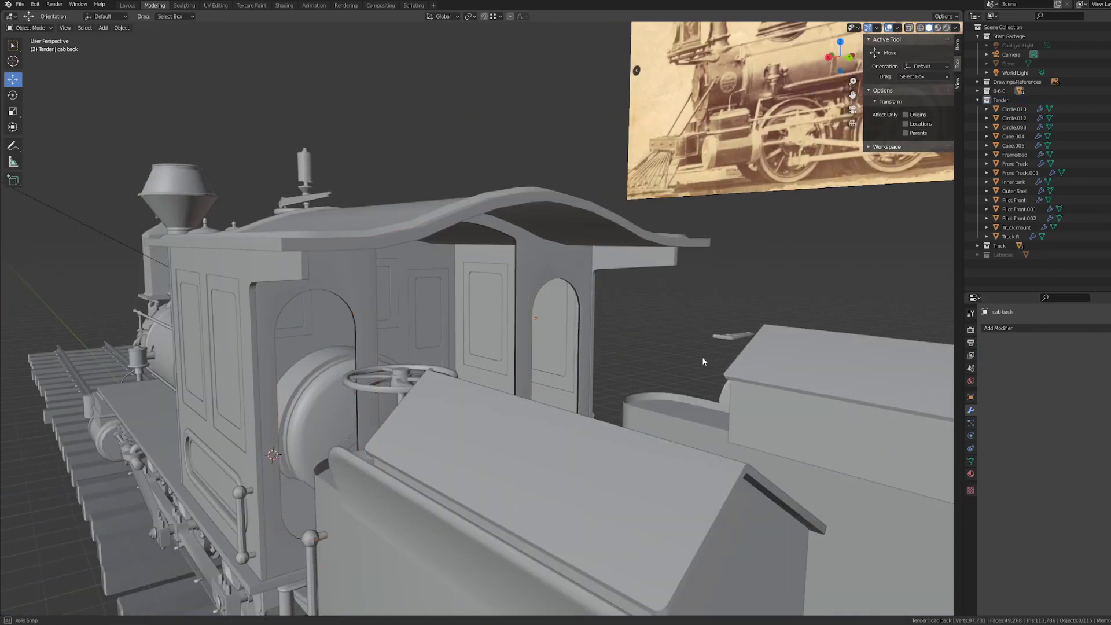
- Select both rear cab wall panels with cab back active and add an Edge Split modifier to cab back
mouse_move(703, 355)
middle_mouse_down()
mouse_move(724, 351)
mouse_move(716, 355)
middle_mouse_up()
scroll(724, 350, "up", 4)
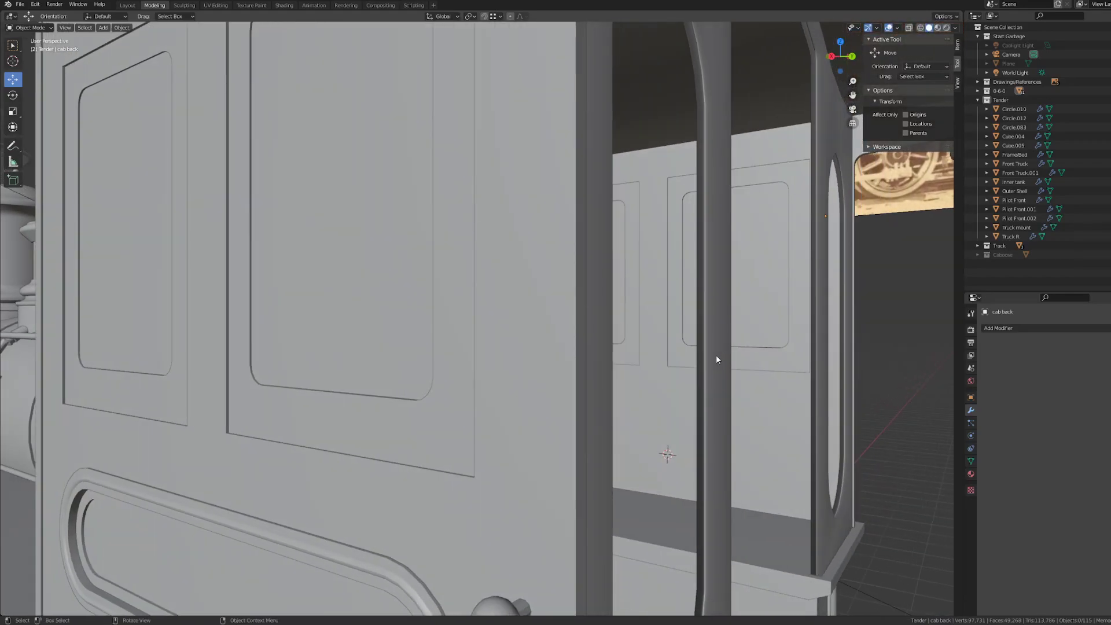
left_click(716, 356)
middle_click_drag(788, 362, 770, 371)
left_click(680, 329, "shift")
scroll(724, 348, "down", 4)
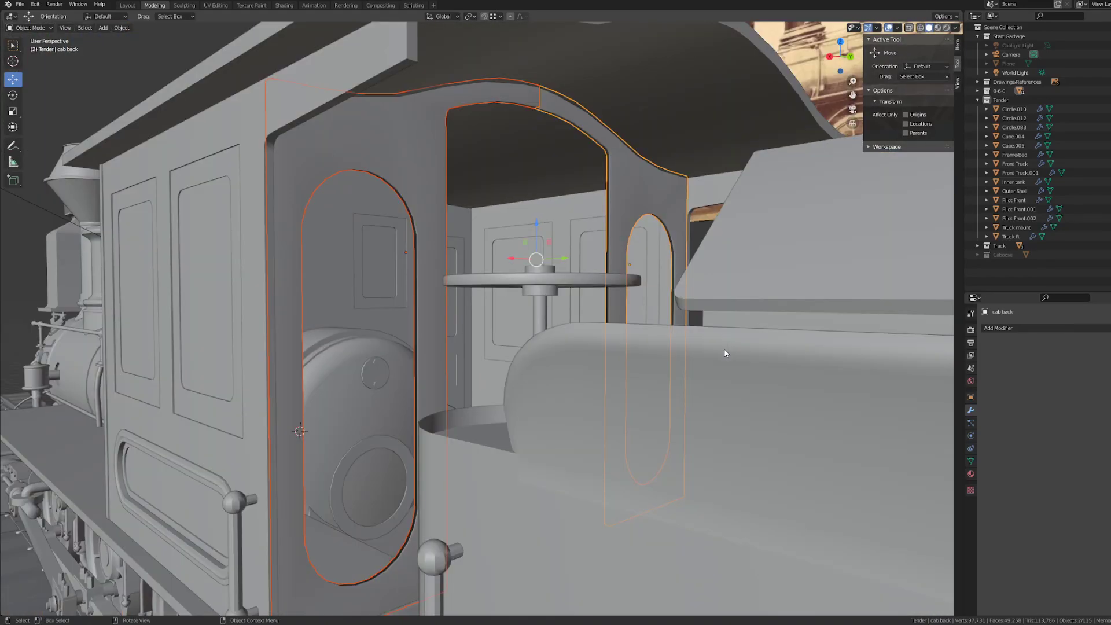
left_click(999, 329)
scroll(790, 267, "down", 4)
right_click(684, 258)
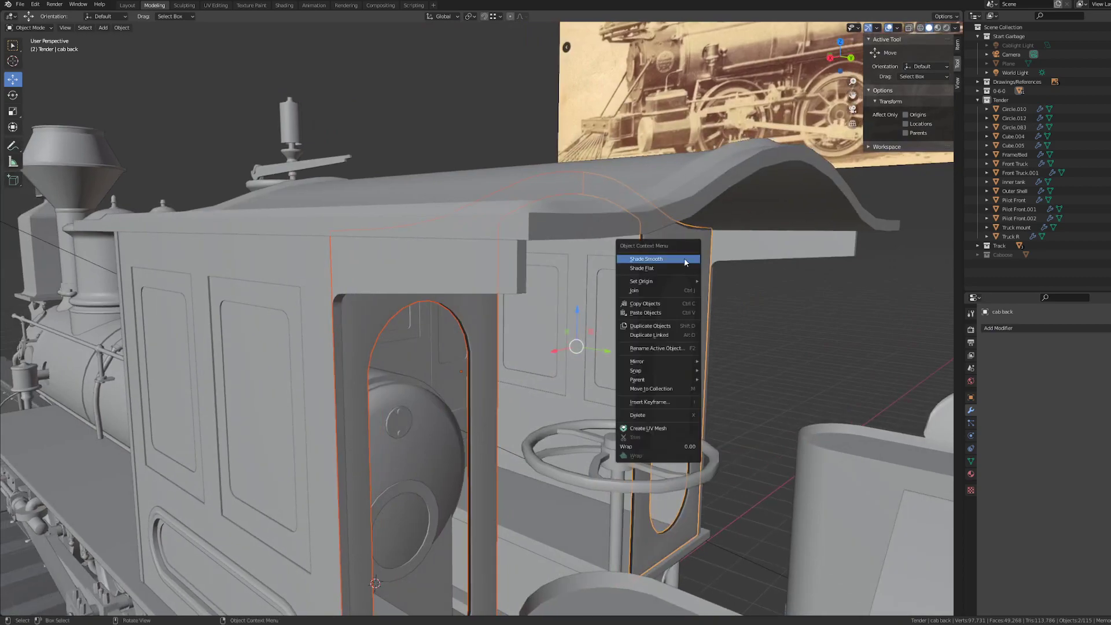
left_click(1013, 329)
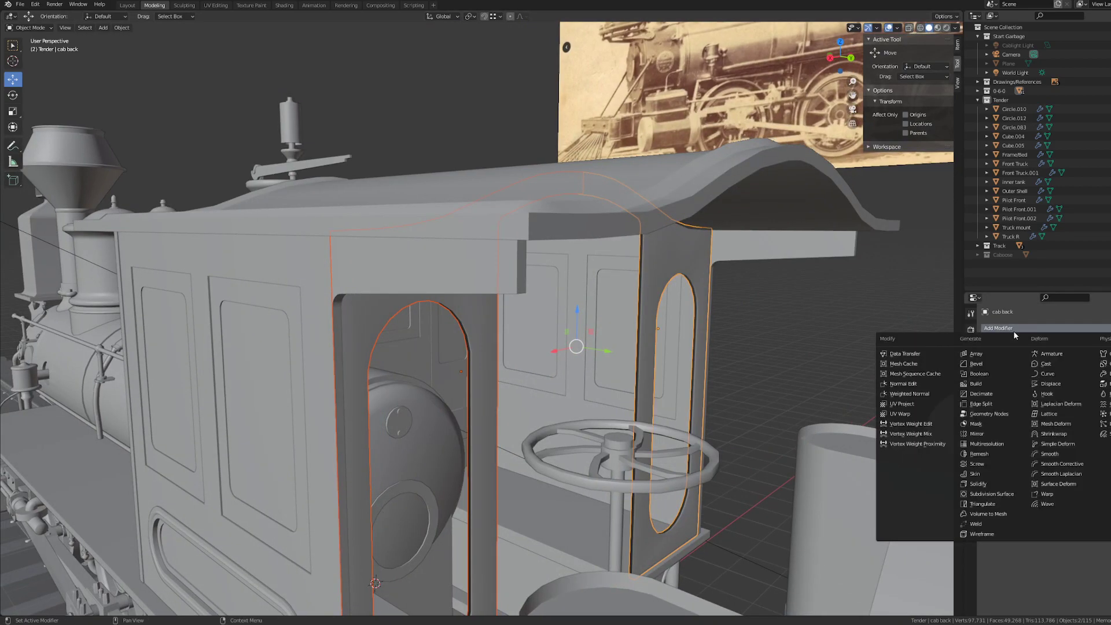
left_click(991, 405)
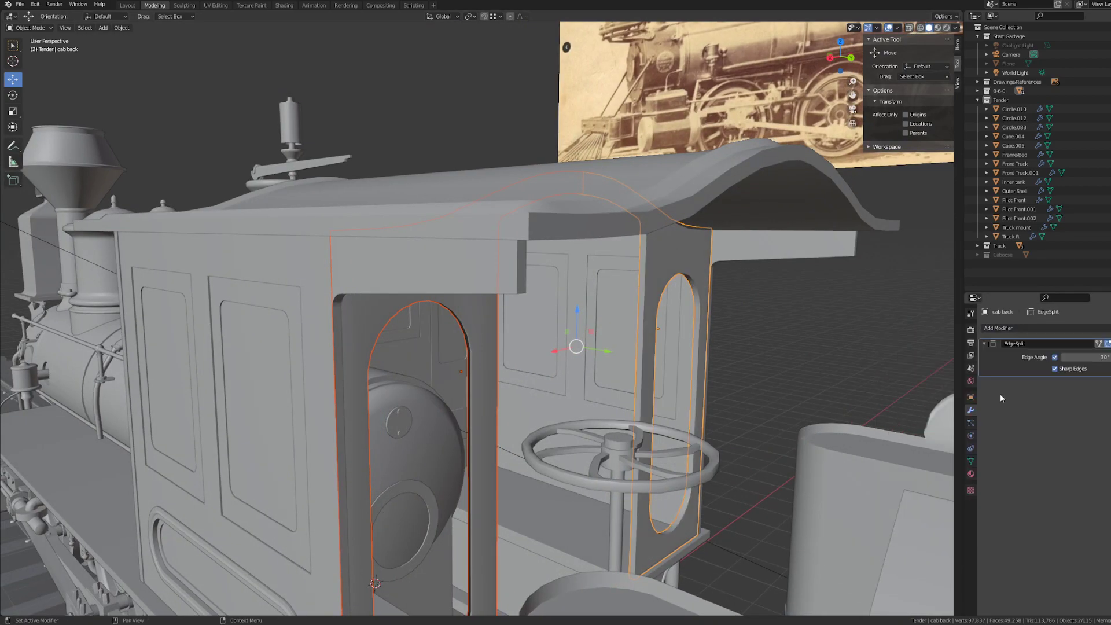
left_click(856, 342)
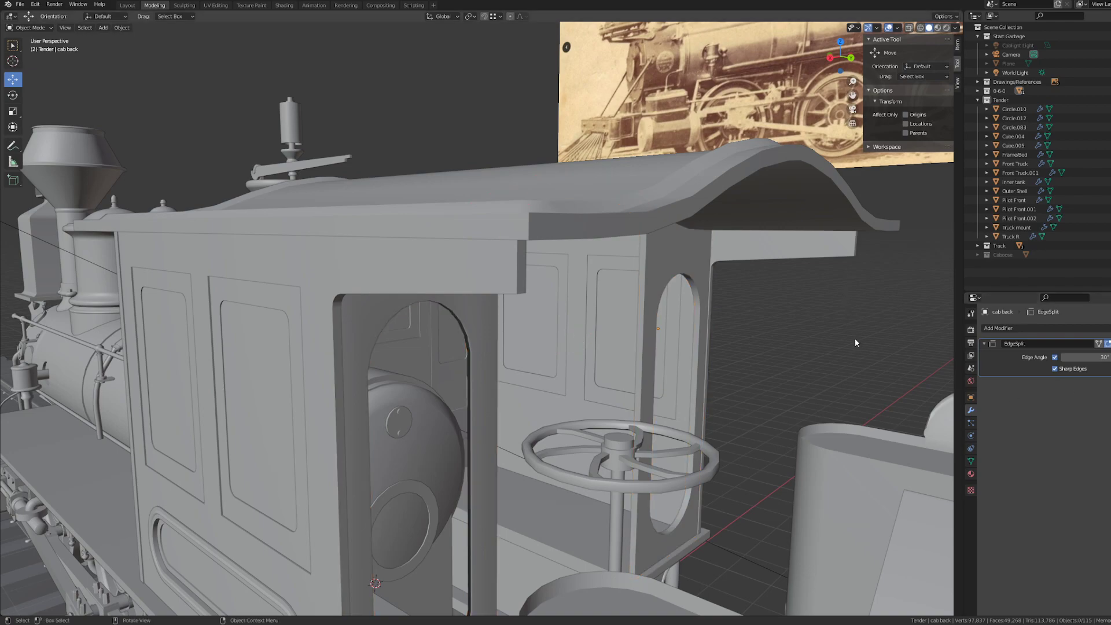
- Add an Edge Split modifier to the other rear cab wall panel, cab back 2
middle_click_drag(838, 381, 645, 407)
left_click(561, 451)
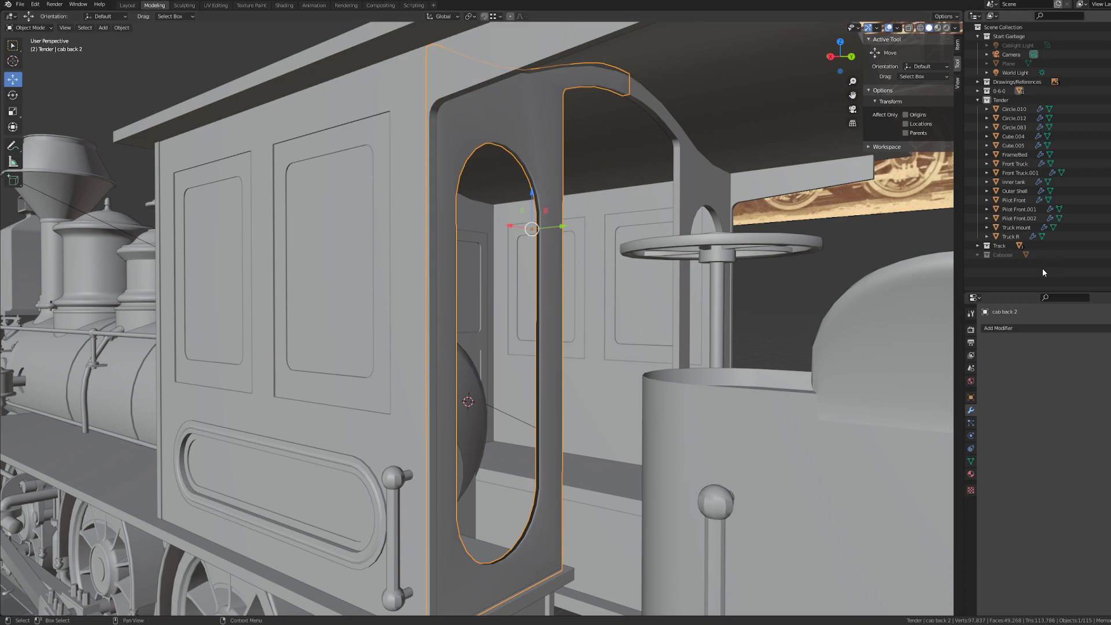
left_click(1013, 329)
left_click(1002, 403)
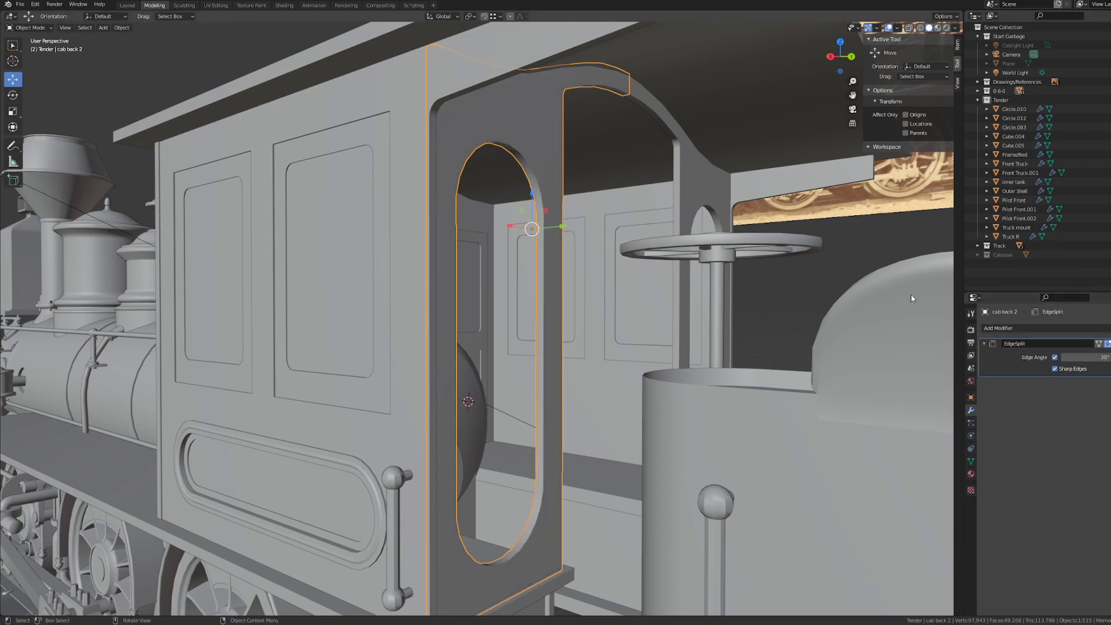
left_click(817, 283)
- Examine the pilot, front beam, cylinder, boiler, domes, bell and cab of the locomotive from several angles
middle_click_drag(817, 283, 644, 366)
scroll(633, 367, "up", 5)
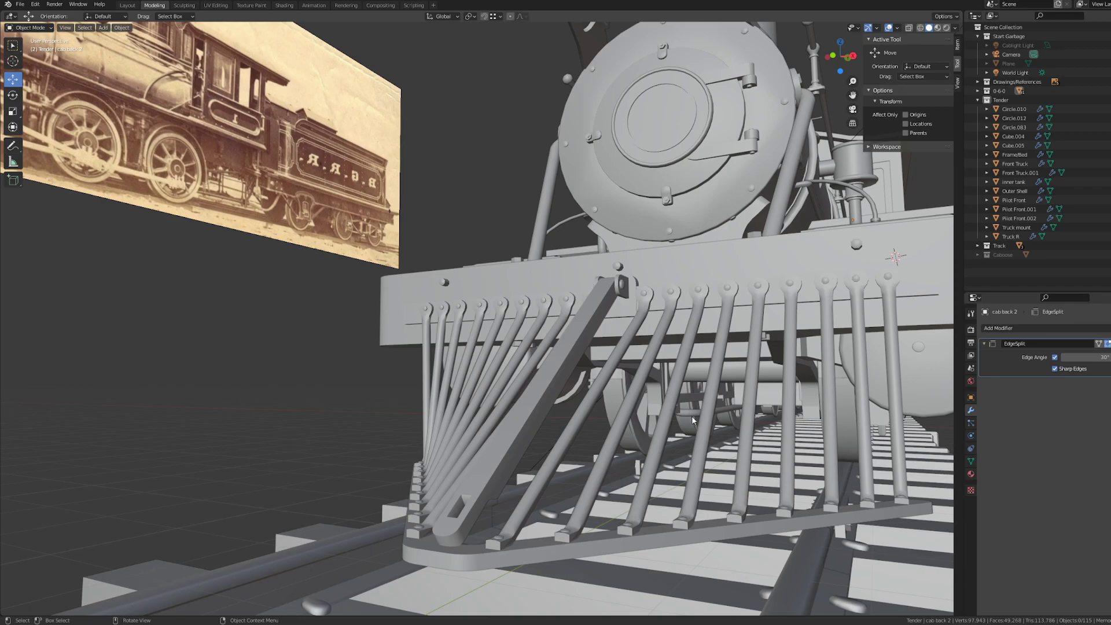
middle_click_drag(692, 416, 665, 423)
scroll(682, 426, "up", 2)
scroll(664, 422, "up", 4)
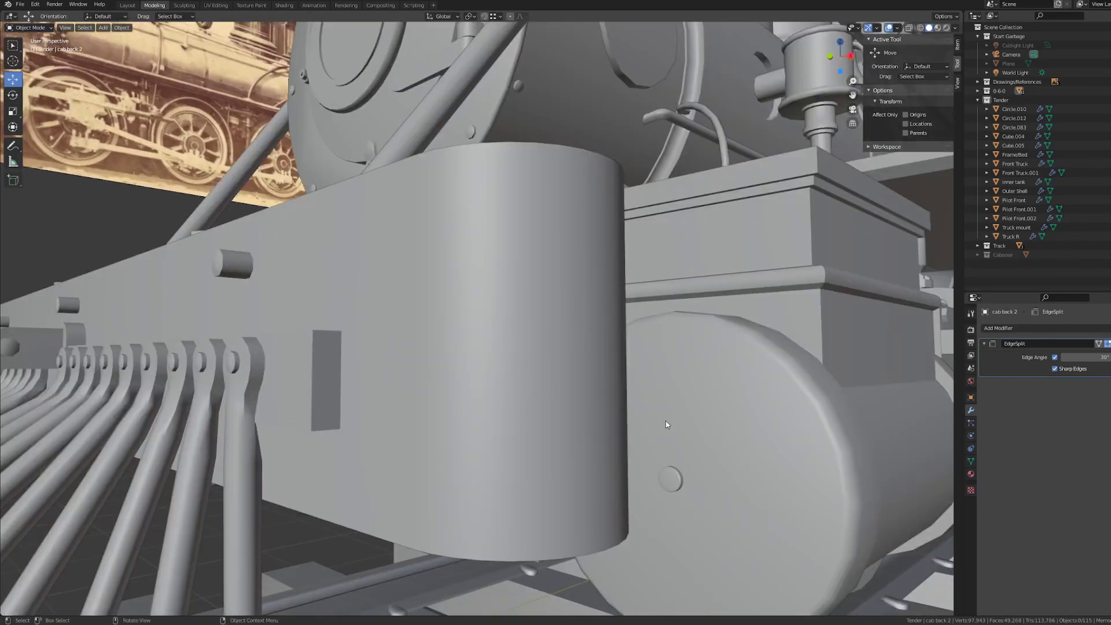
scroll(668, 418, "down", 6)
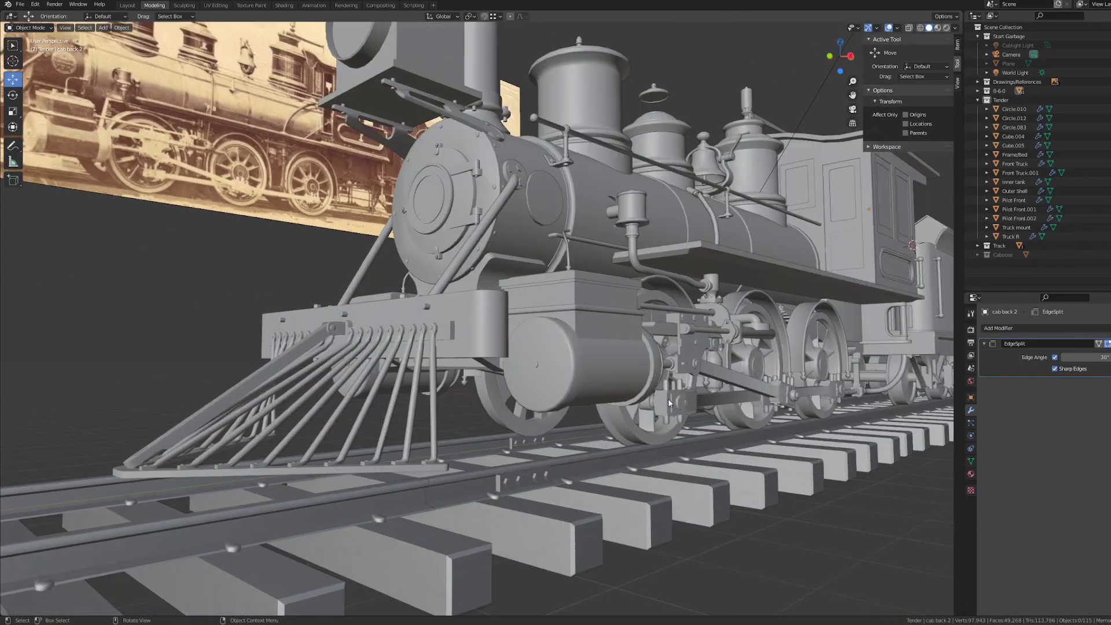
middle_click_drag(720, 373, 665, 387)
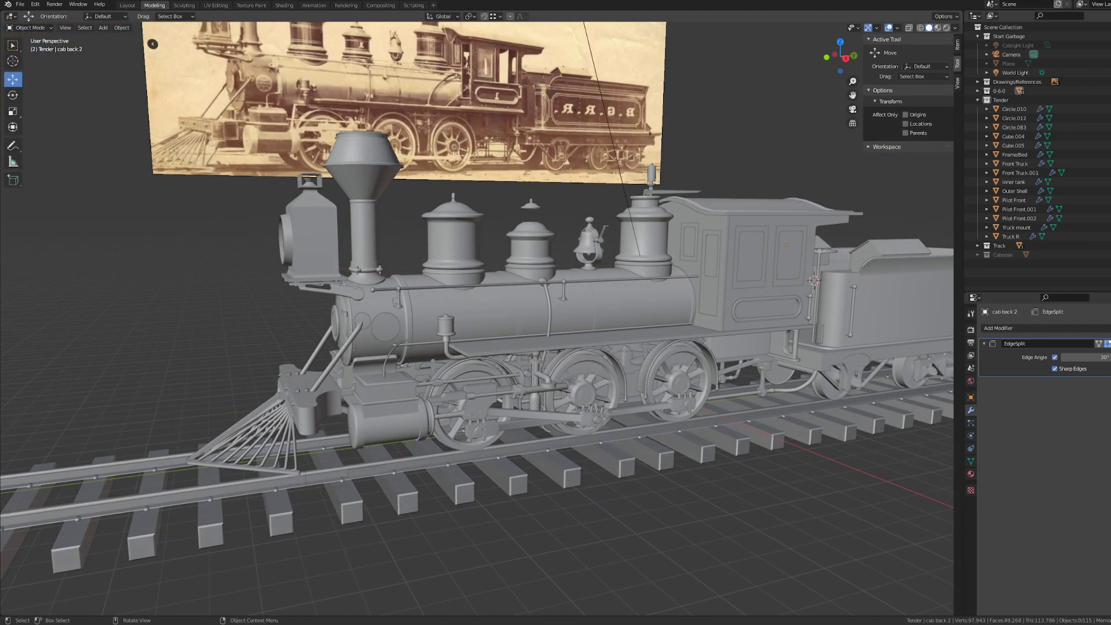
scroll(665, 352, "up", 8)
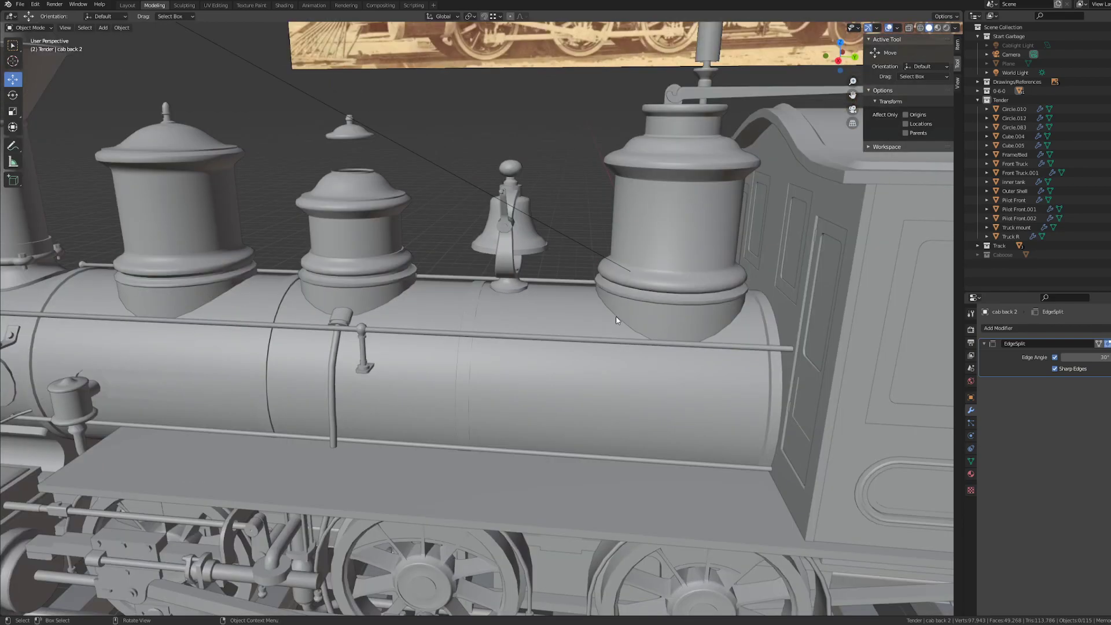
mouse_move(616, 318)
middle_mouse_down()
mouse_move(578, 291)
mouse_move(682, 287)
mouse_move(653, 286)
mouse_move(605, 319)
middle_mouse_up()
scroll(652, 285, "up", 2)
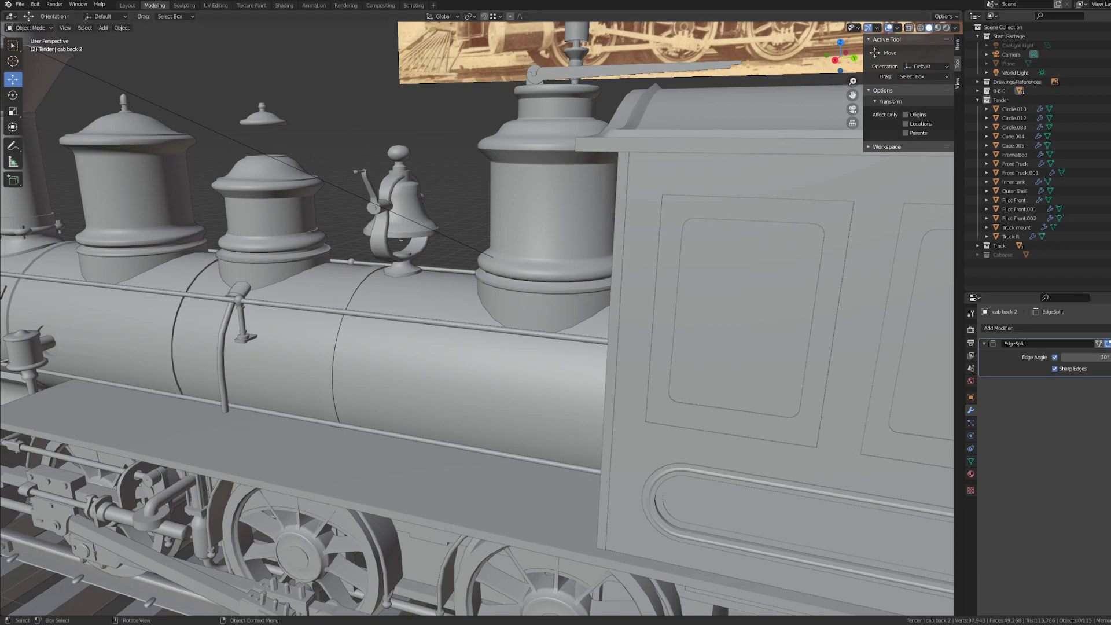
scroll(258, 367, "down", 6)
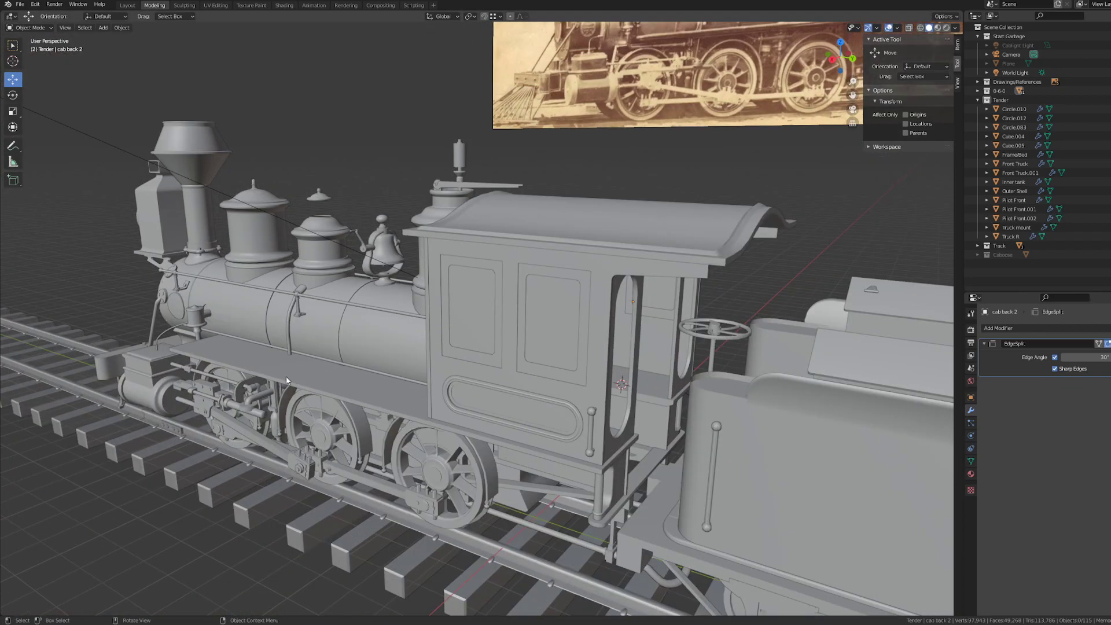
- Examine the locomotive's front and running gear, the tender trucks and the cab rear from several angles
middle_click_drag(286, 380, 278, 382)
middle_click_drag(276, 377, 347, 373)
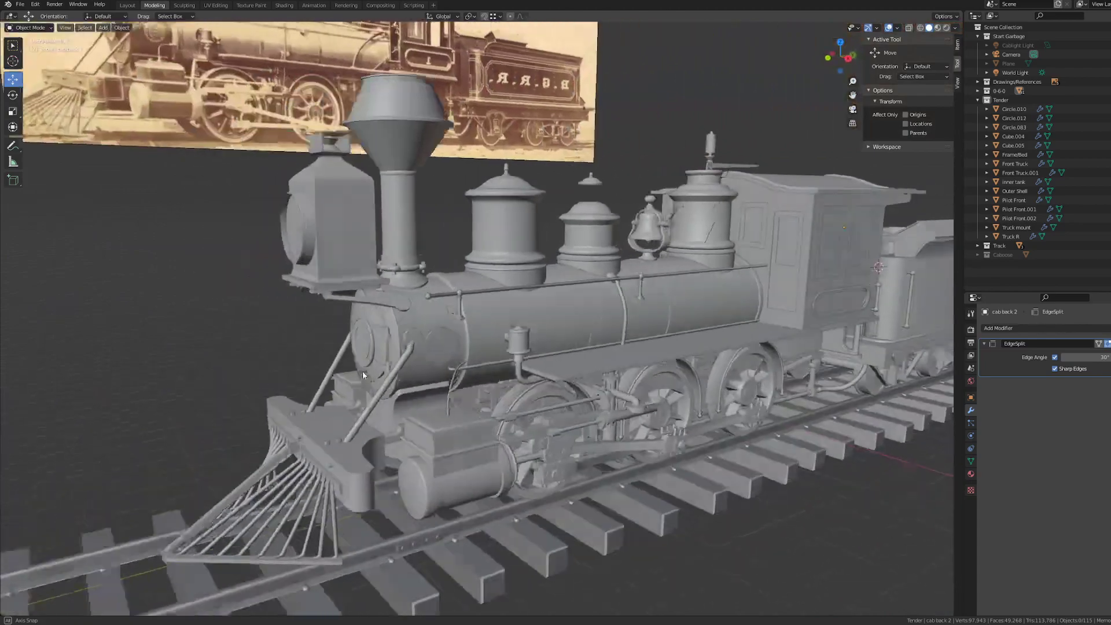
middle_click_drag(362, 375, 412, 314)
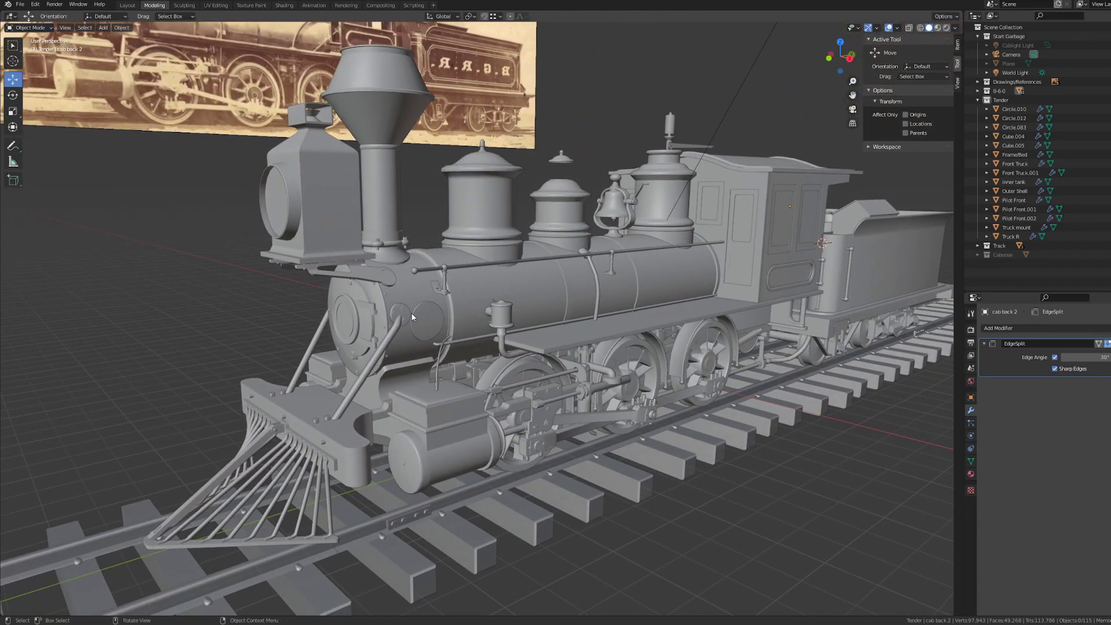
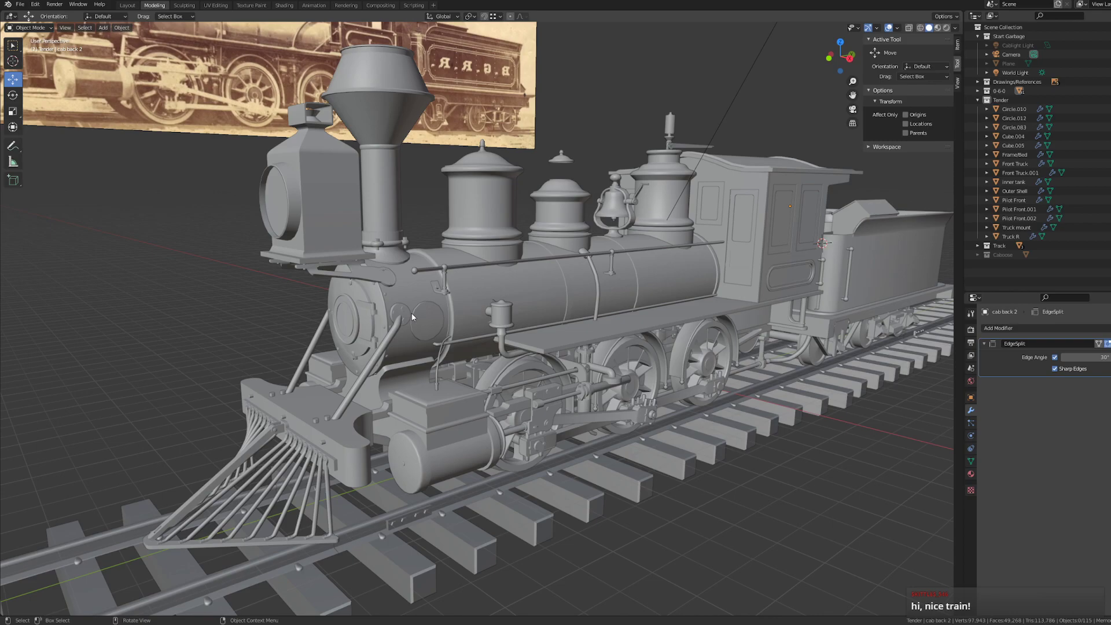
middle_click_drag(616, 387, 530, 436)
scroll(530, 436, "down", 8)
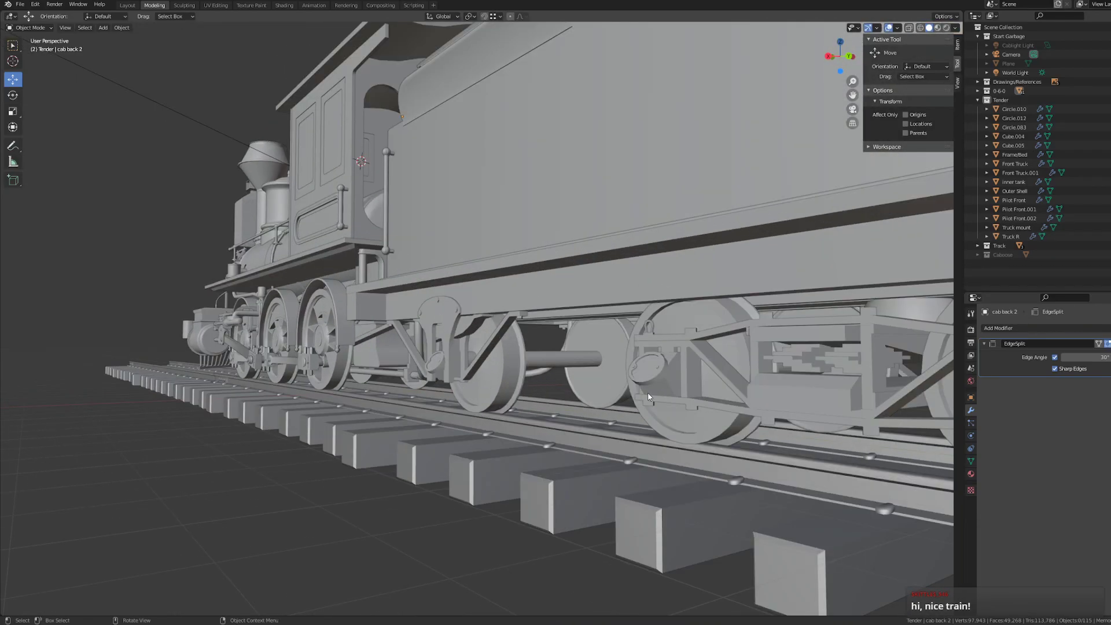
middle_click_drag(648, 397, 473, 337)
scroll(450, 342, "up", 5)
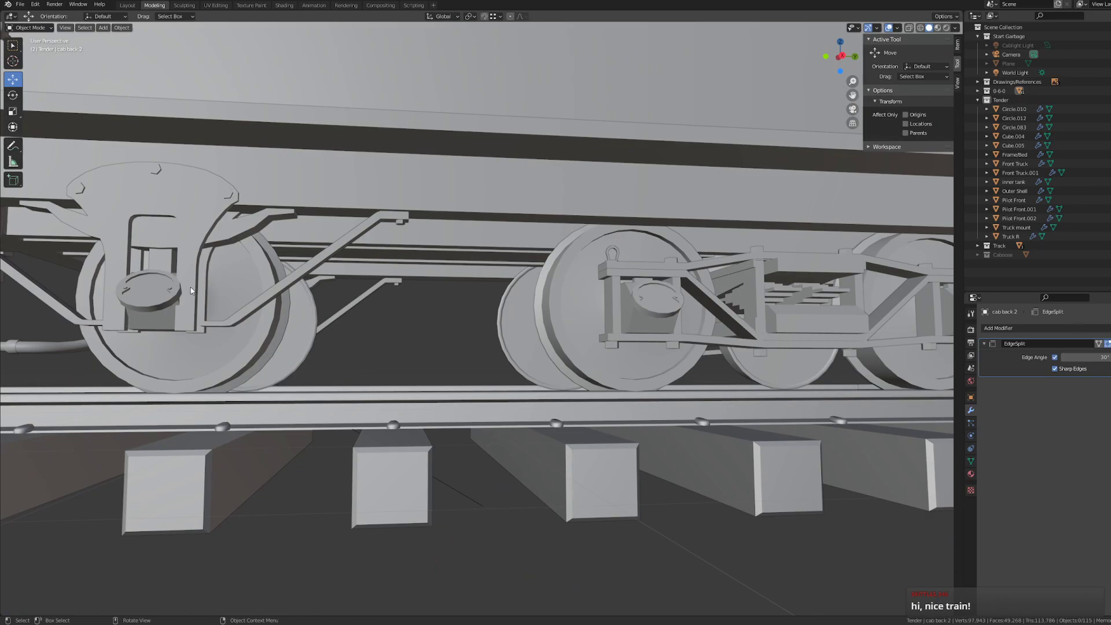
middle_click_drag(652, 294, 620, 301)
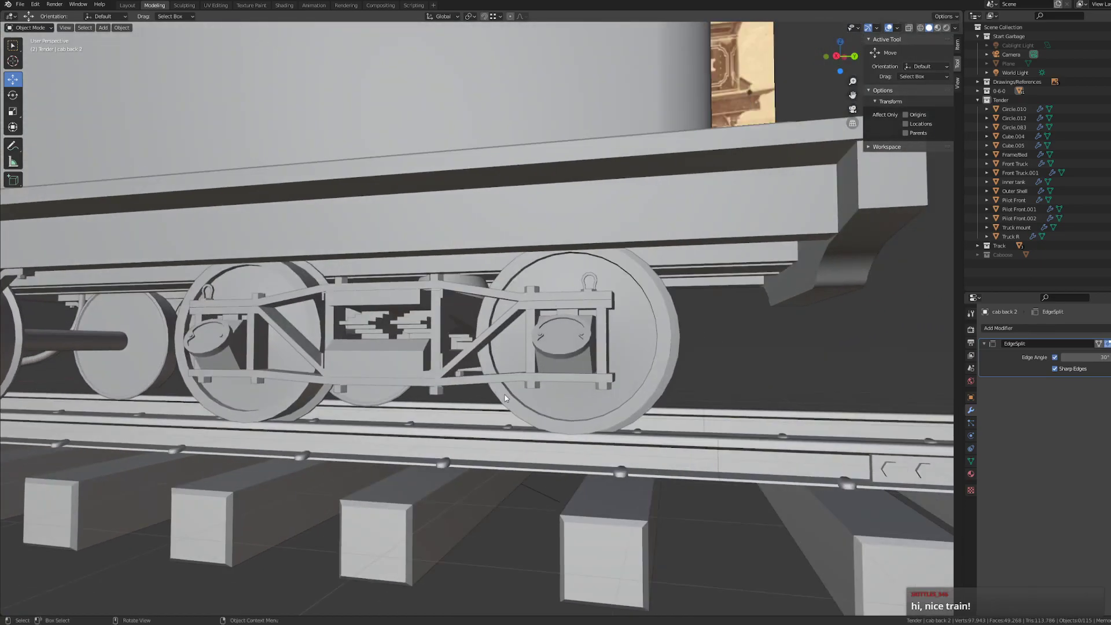
middle_click_drag(505, 395, 547, 398)
scroll(547, 397, "down", 8)
middle_click_drag(417, 327, 668, 383)
scroll(642, 374, "up", 3)
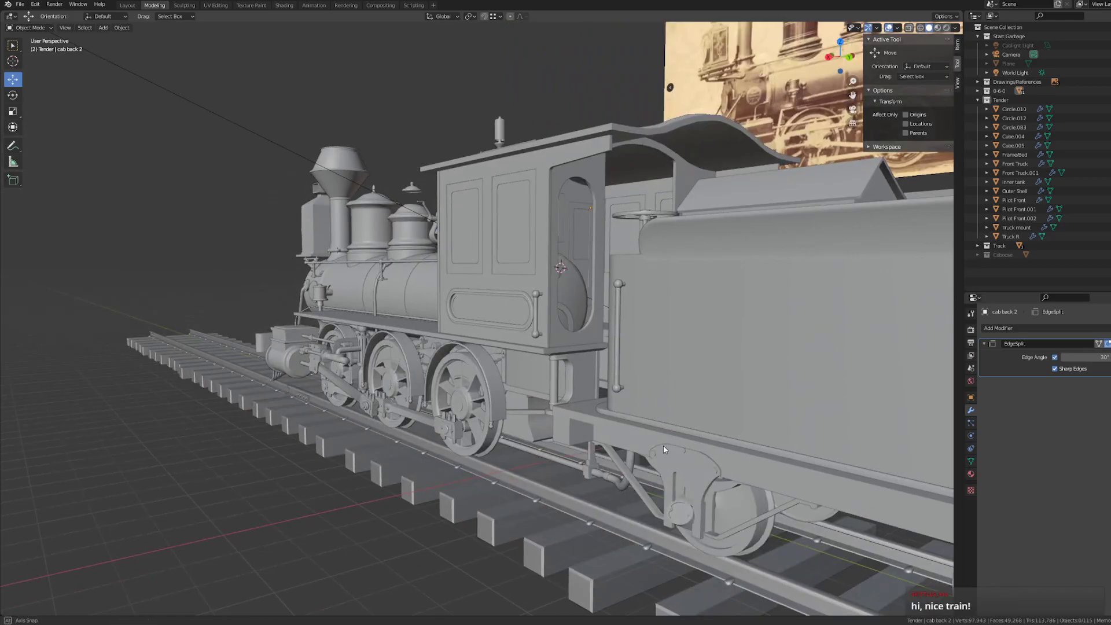
scroll(706, 462, "down", 6)
middle_click_drag(664, 449, 711, 452)
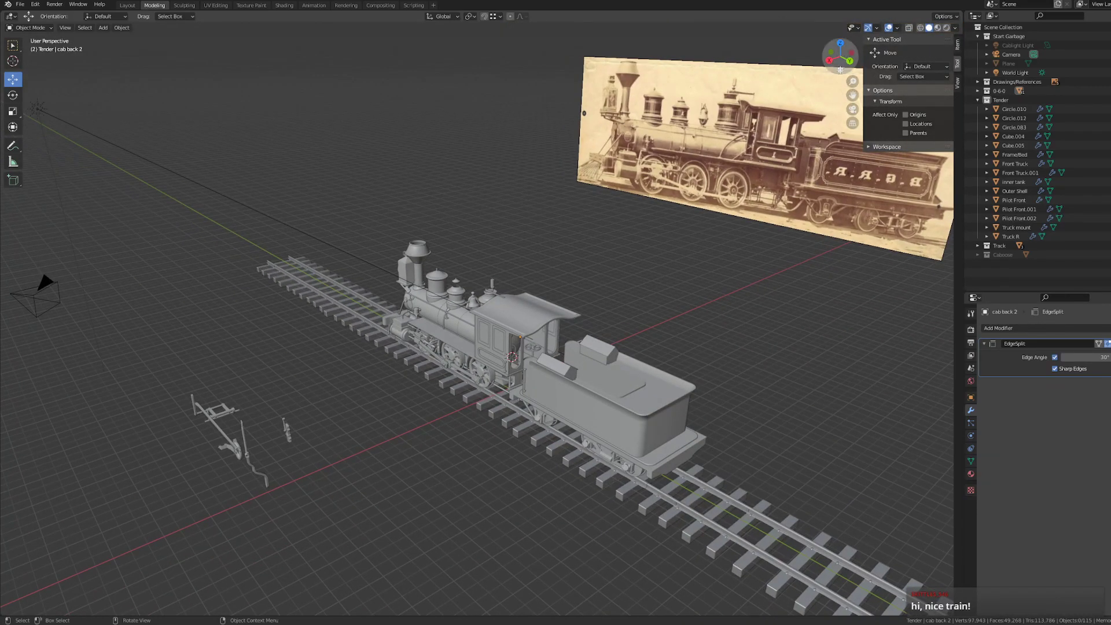
- Examine the tender's side lettering, frame and wheels on the reference photo in the right orthographic view
left_click(828, 60)
middle_click_drag(560, 335, 486, 387, "shift")
scroll(491, 372, "up", 14)
scroll(489, 376, "down", 3)
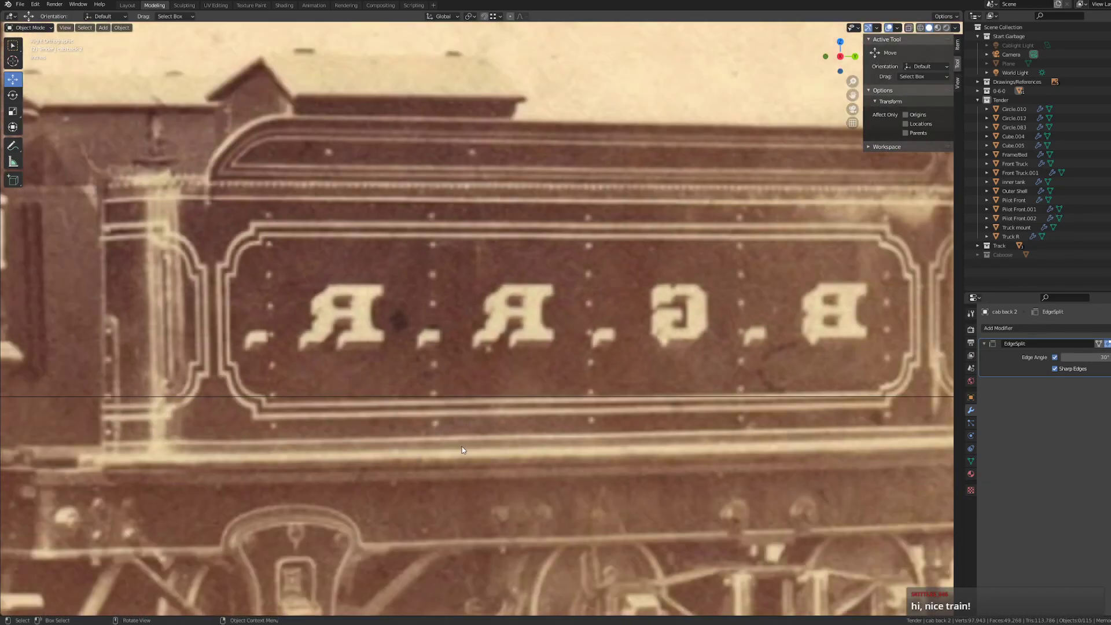
mouse_move(463, 451)
middle_mouse_down("shift")
mouse_move(457, 313)
mouse_move(434, 232)
mouse_move(351, 205)
middle_mouse_up("shift")
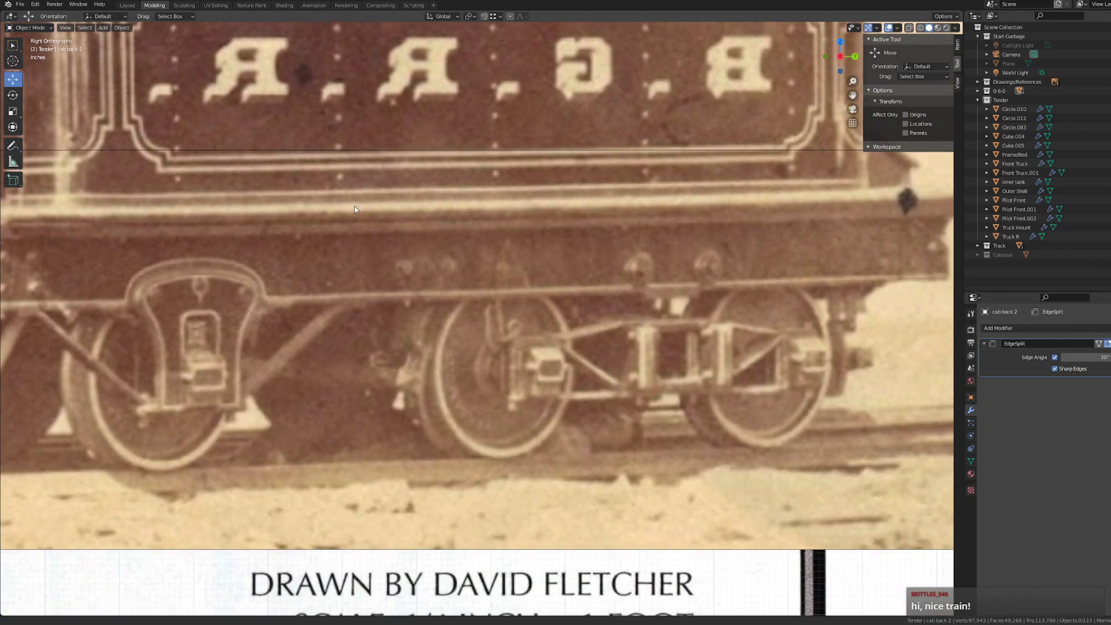
scroll(350, 208, "down", 2)
middle_click_drag(358, 295, 509, 301, "shift")
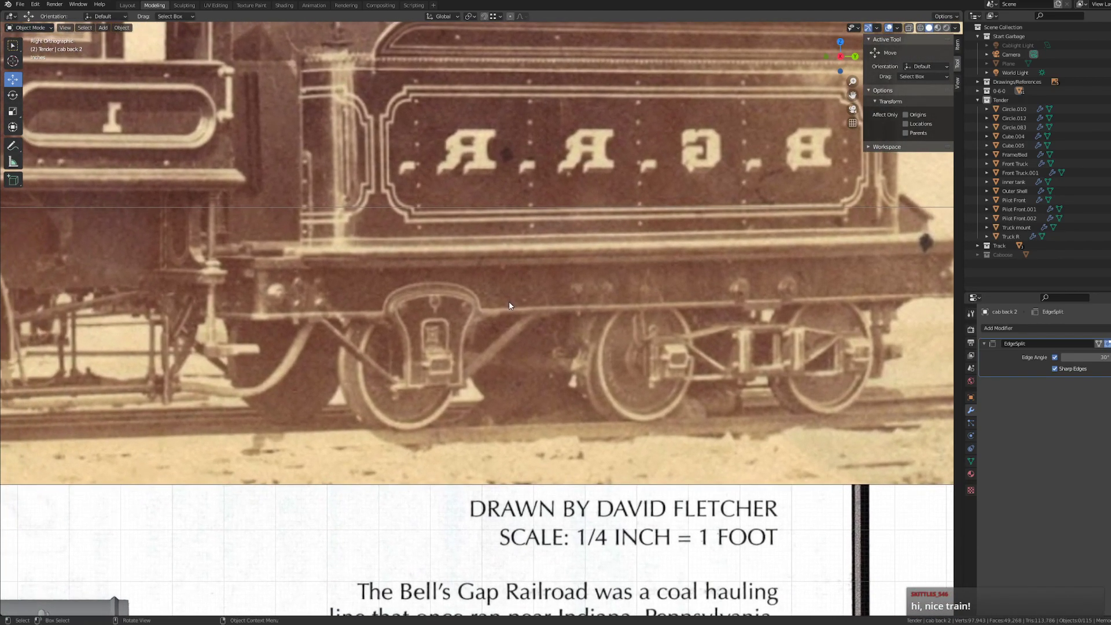
scroll(508, 302, "down", 5)
scroll(335, 424, "down", 6)
- Select the group of loose parts lying beside the track and move them toward the track's front end
middle_click_drag(347, 429, 498, 461)
scroll(320, 459, "down", 5)
left_click_drag(208, 341, 313, 455)
middle_click_drag(359, 453, 342, 448)
left_click(333, 443)
mouse_move(209, 339)
left_mouse_down()
mouse_move(307, 438)
mouse_move(276, 406)
left_mouse_up()
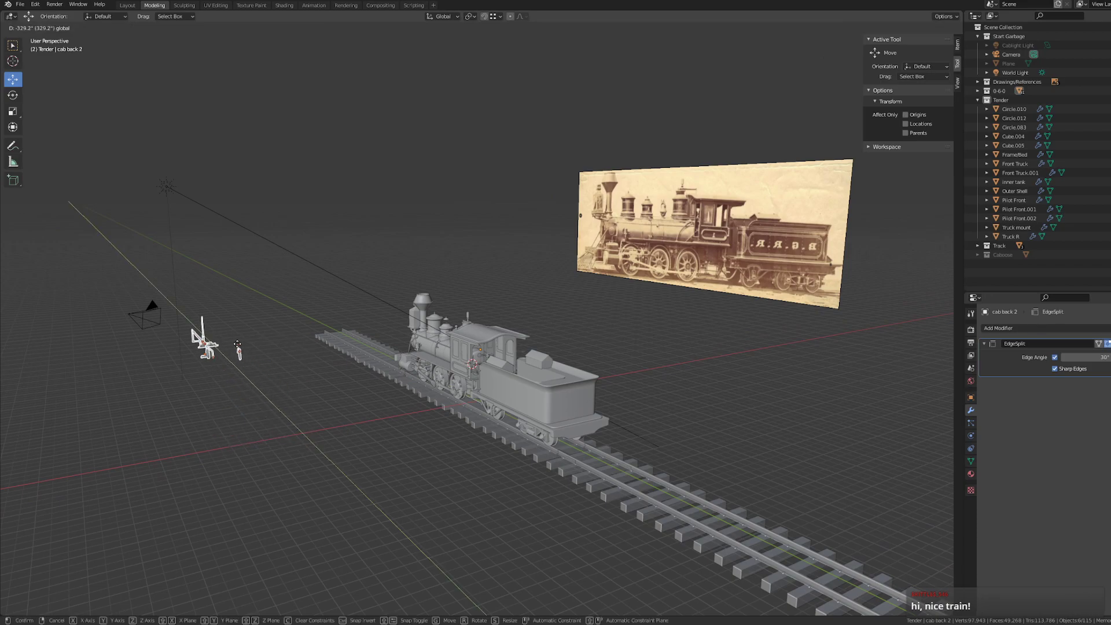
left_click_drag(237, 344, 263, 350)
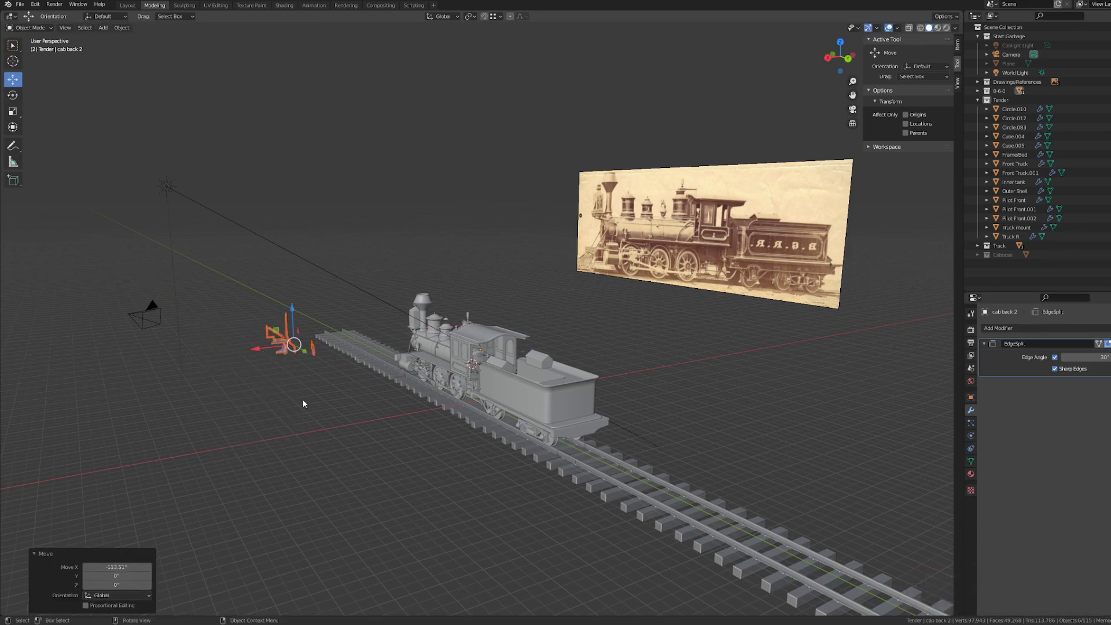
left_click(360, 430)
- Reselect the loose parts ahead of the locomotive and adjust their position beside the front end of the track
middle_click_drag(362, 431, 425, 428)
left_click(295, 373)
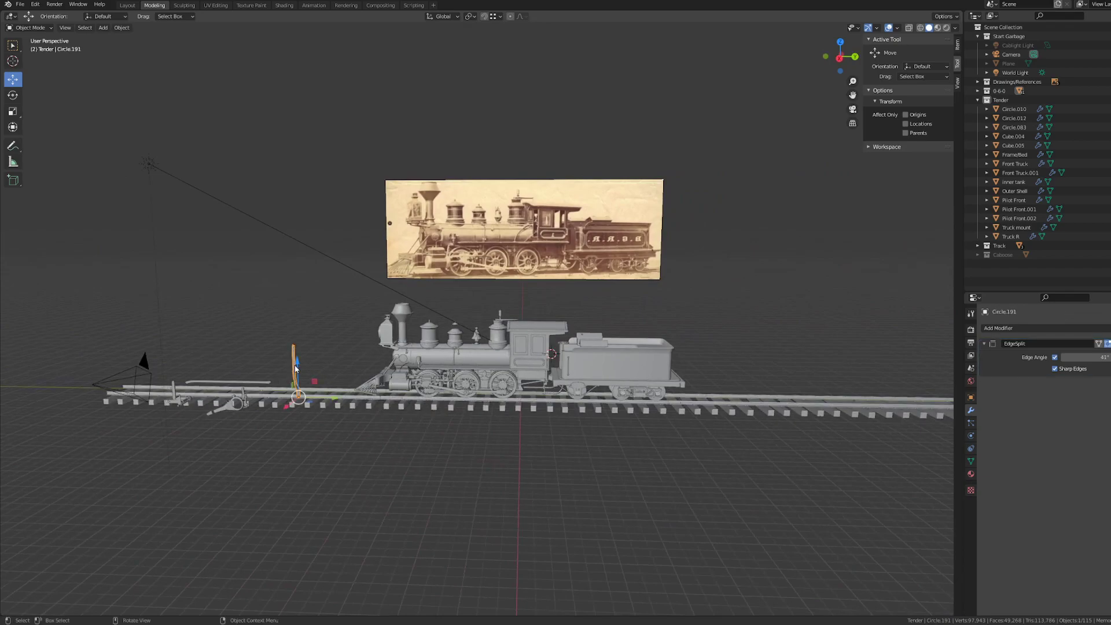
middle_click_drag(295, 373, 271, 329)
left_click_drag(313, 188, 384, 301)
left_click_drag(339, 255, 343, 225)
left_click(341, 344)
- Move the World Light about 53.07" along the Y axis
middle_click_drag(374, 354, 496, 318)
left_click(198, 271)
left_click_drag(233, 270, 278, 263)
- Compare the locomotive and tender with the reference photo and the Bells Gap Railroad drawing in the right orthographic view
scroll(522, 269, "up", 5)
middle_click_drag(522, 269, 593, 313)
left_click(840, 64)
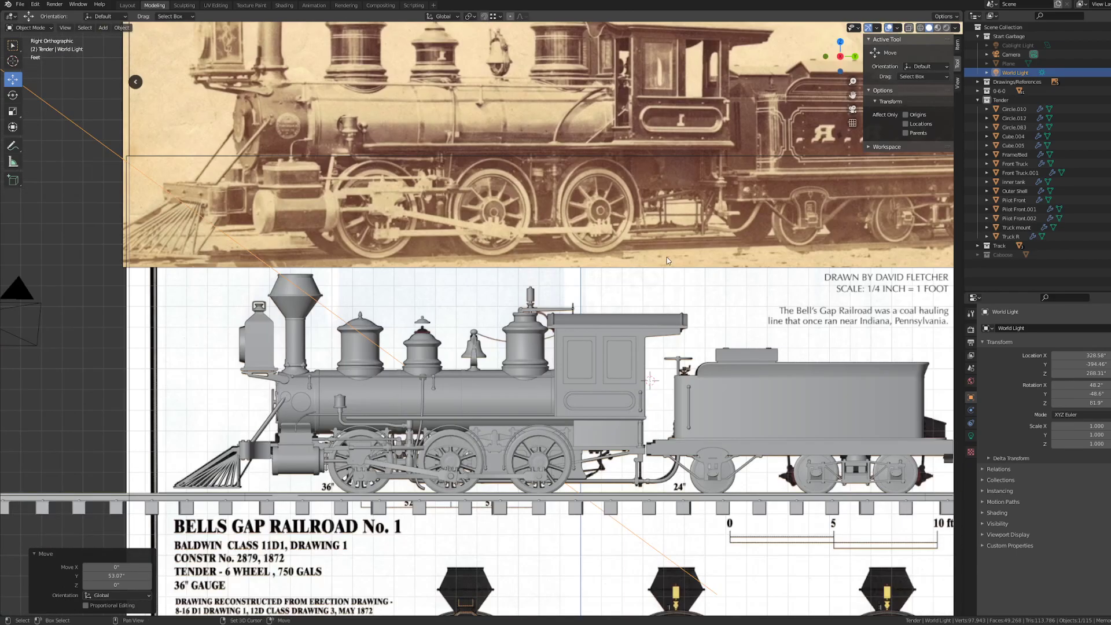
scroll(666, 257, "up", 8)
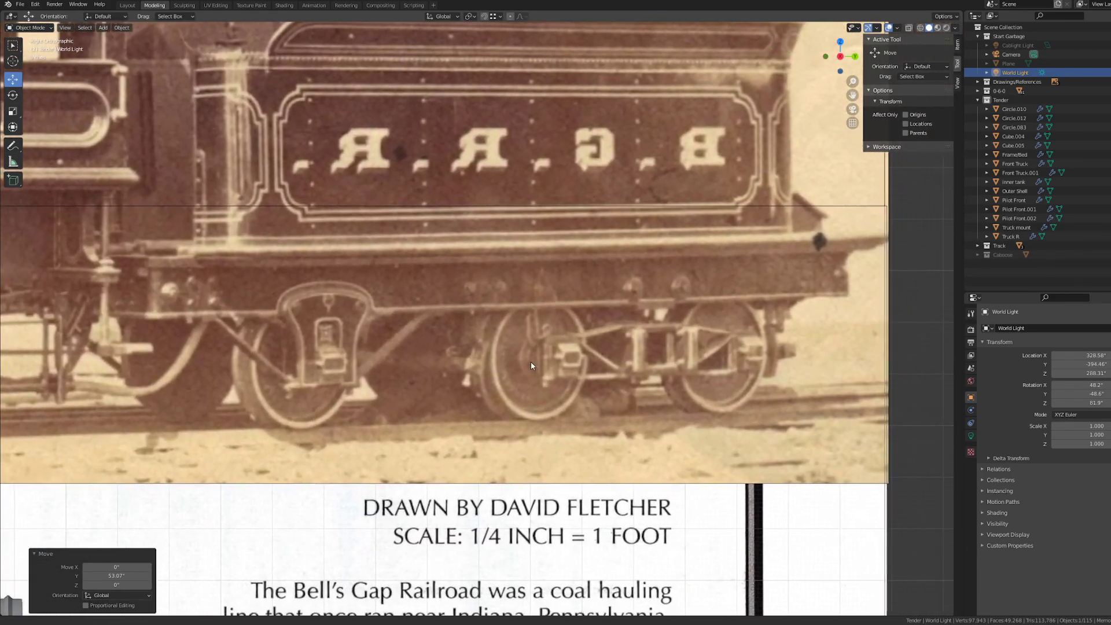
middle_click_drag(530, 362, 496, 373, "shift")
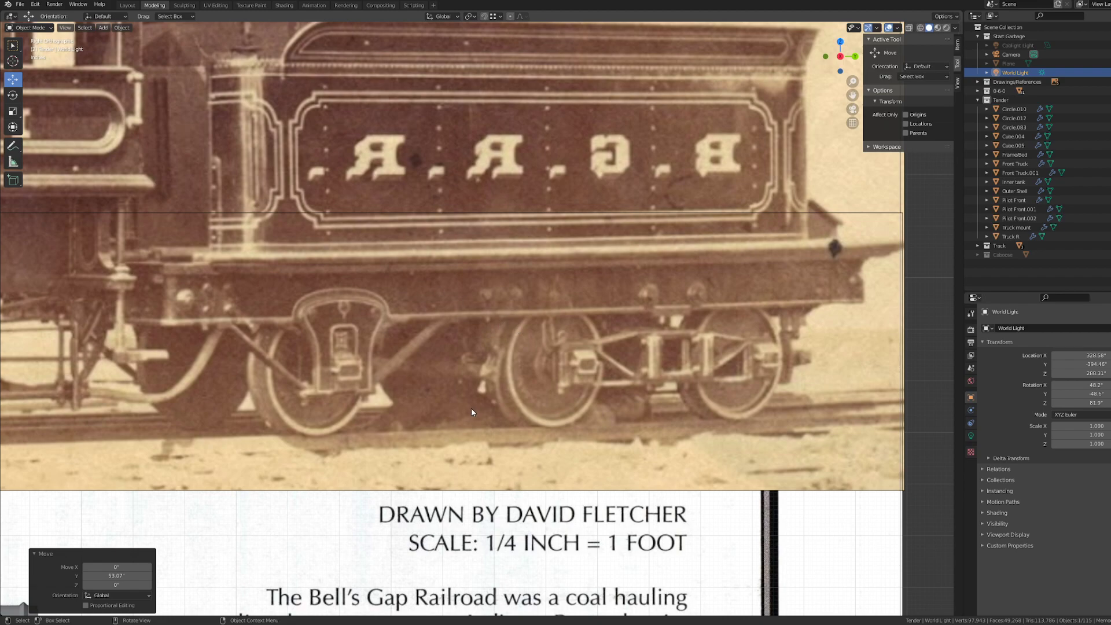
middle_click_drag(426, 399, 492, 493, "shift")
scroll(533, 395, "down", 1)
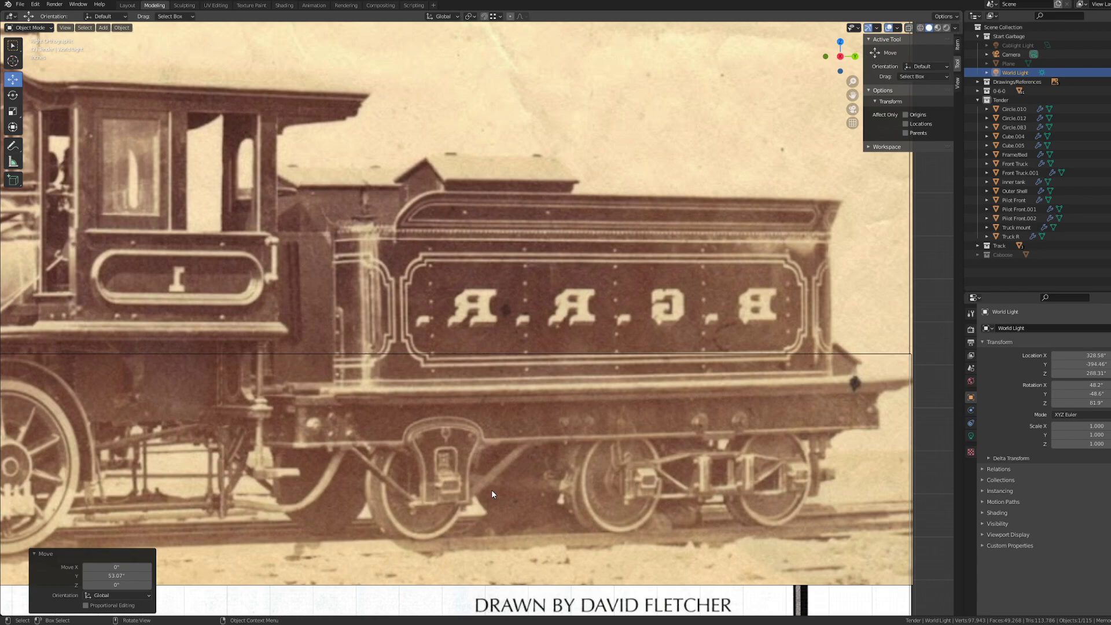
scroll(487, 490, "down", 6)
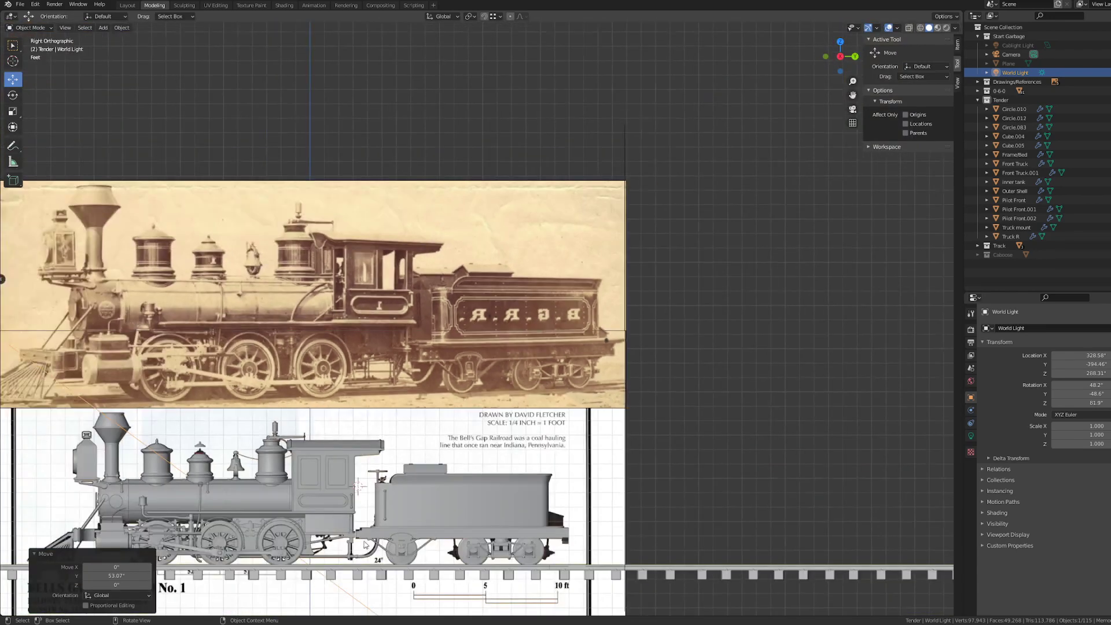
middle_click_drag(216, 581, 711, 304, "shift")
scroll(470, 453, "up", 5)
scroll(688, 303, "down", 1)
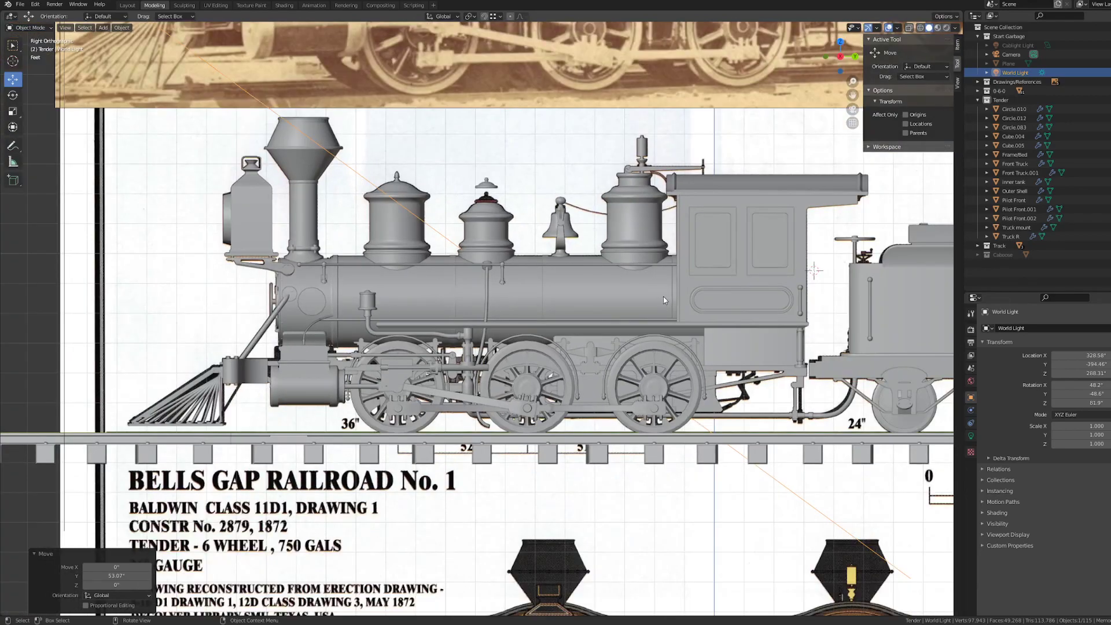
middle_click_drag(653, 344, 509, 376, "shift")
- Hide the Tender collection and bring the boiler's rear end inside the cab into view
scroll(510, 377, "up", 5)
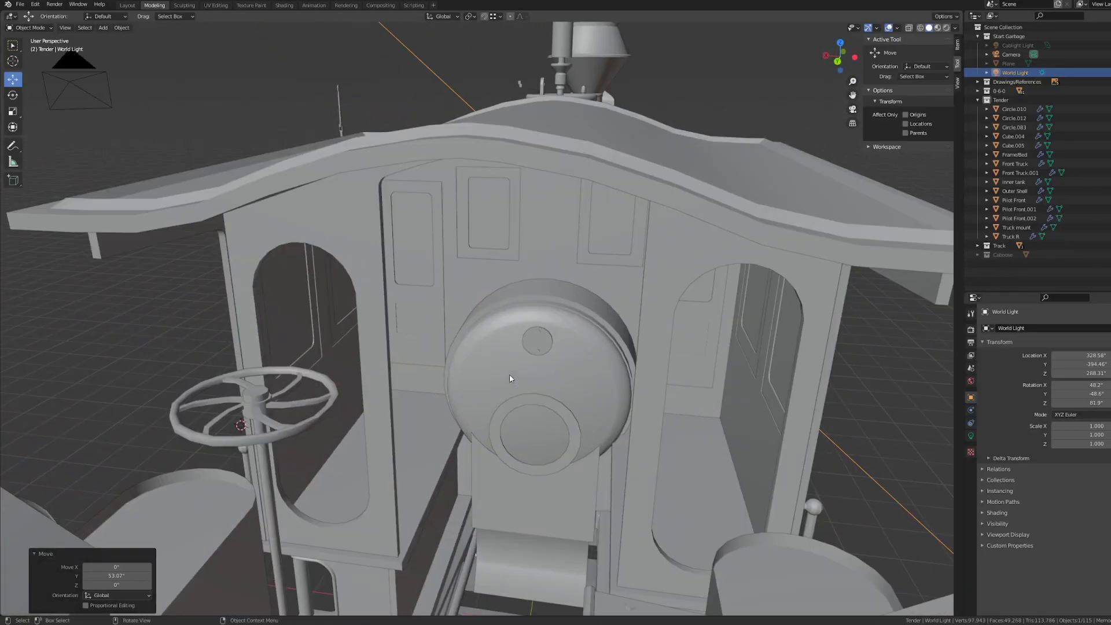
scroll(509, 376, "down", 7)
left_click(1108, 100)
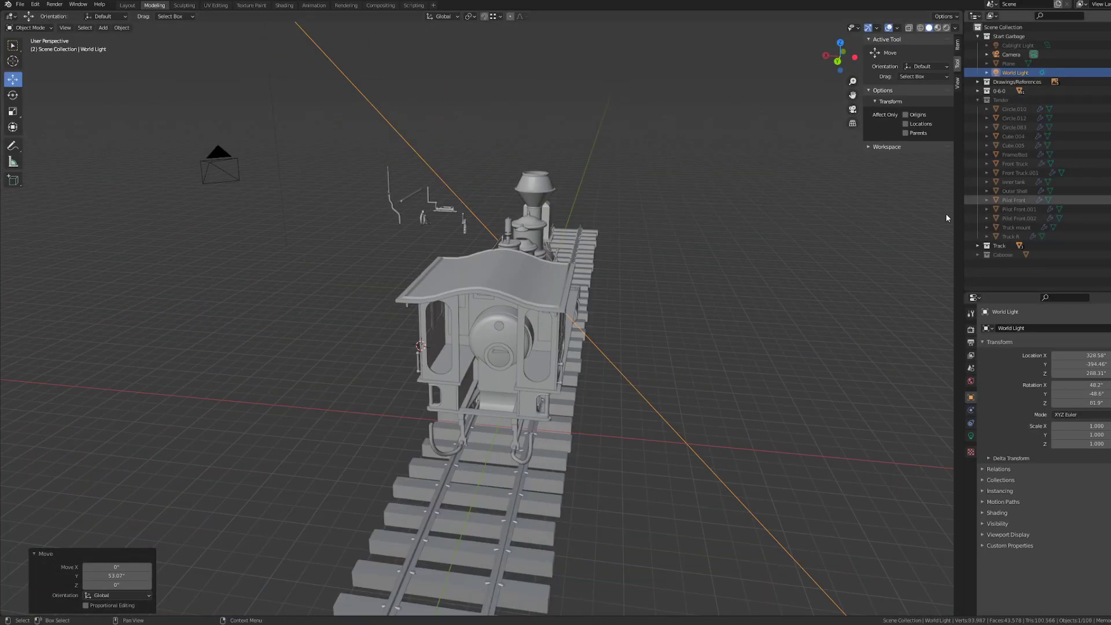
middle_click_drag(738, 385, 680, 356)
scroll(579, 405, "up", 4)
scroll(557, 410, "up", 3)
middle_click_drag(556, 411, 642, 353)
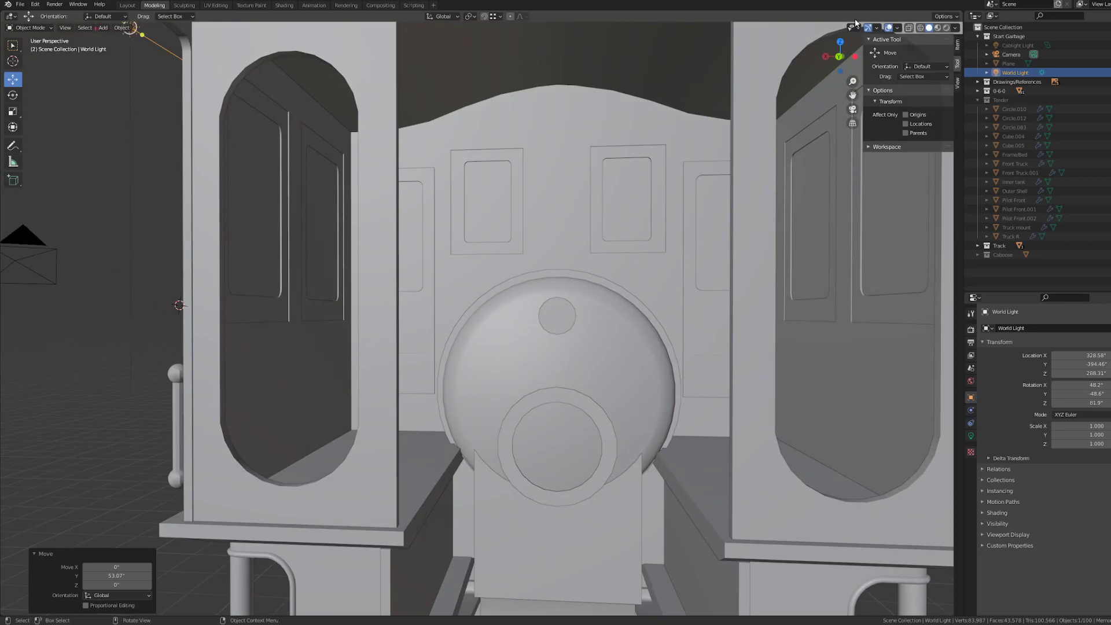
- Show the cab in wireframe from the back, framing the firebox door area on the color reference drawing
left_click(839, 56)
key("z")
left_click(439, 376)
scroll(469, 347, "up", 3)
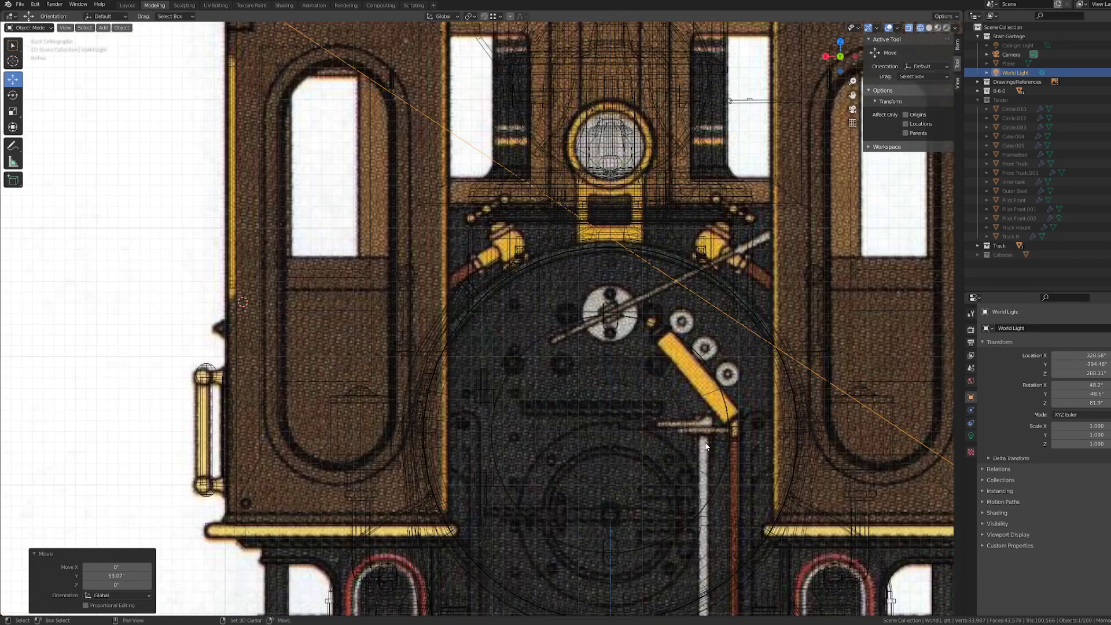
middle_click_drag(716, 469, 531, 341, "shift")
scroll(530, 339, "up", 5)
scroll(462, 364, "down", 2)
left_click(528, 363)
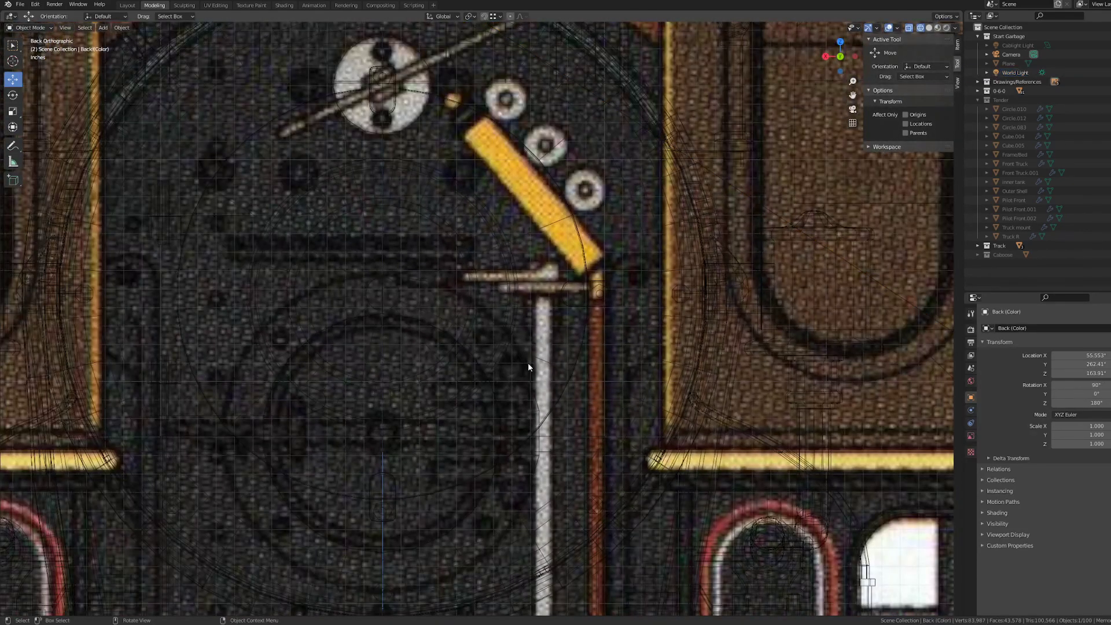
left_click(527, 365)
key("Tab")
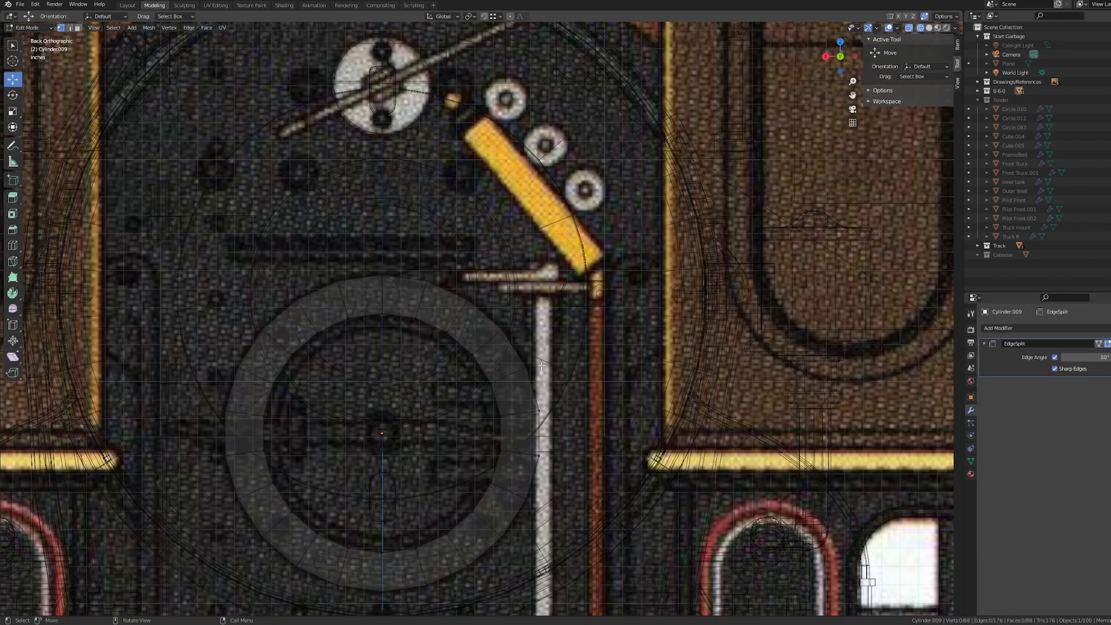
scroll(541, 366, "down", 2)
middle_click_drag(541, 366, 364, 185)
key("Tab")
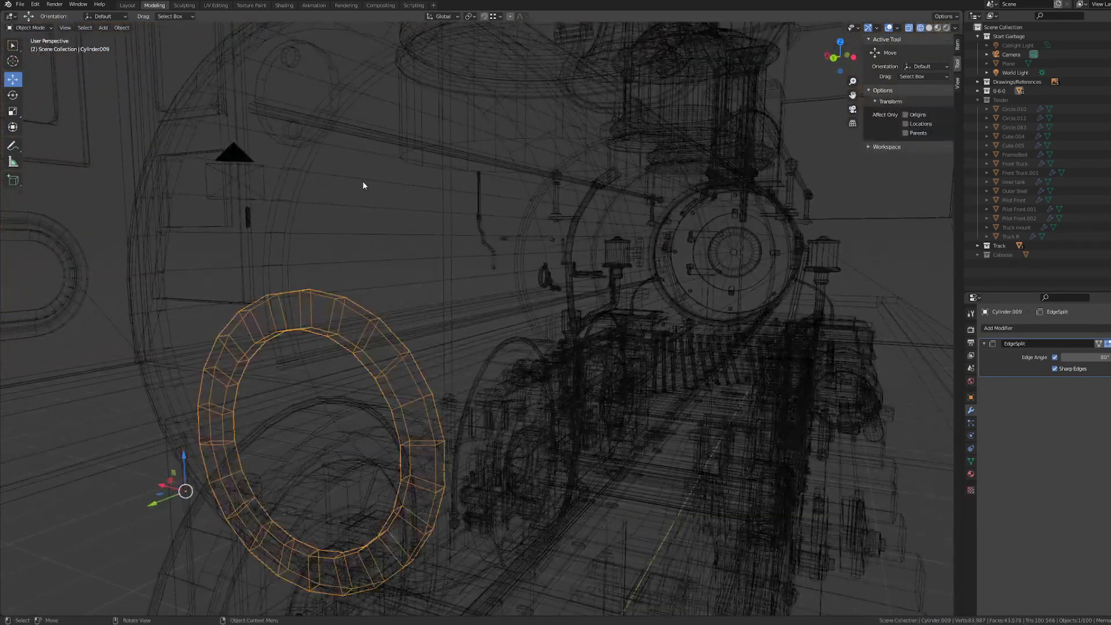
- Select the rear end face of the BoilerFirebox mesh and inset it about 4.89"
left_click(527, 123)
key("Tab")
scroll(556, 118, "up", 3)
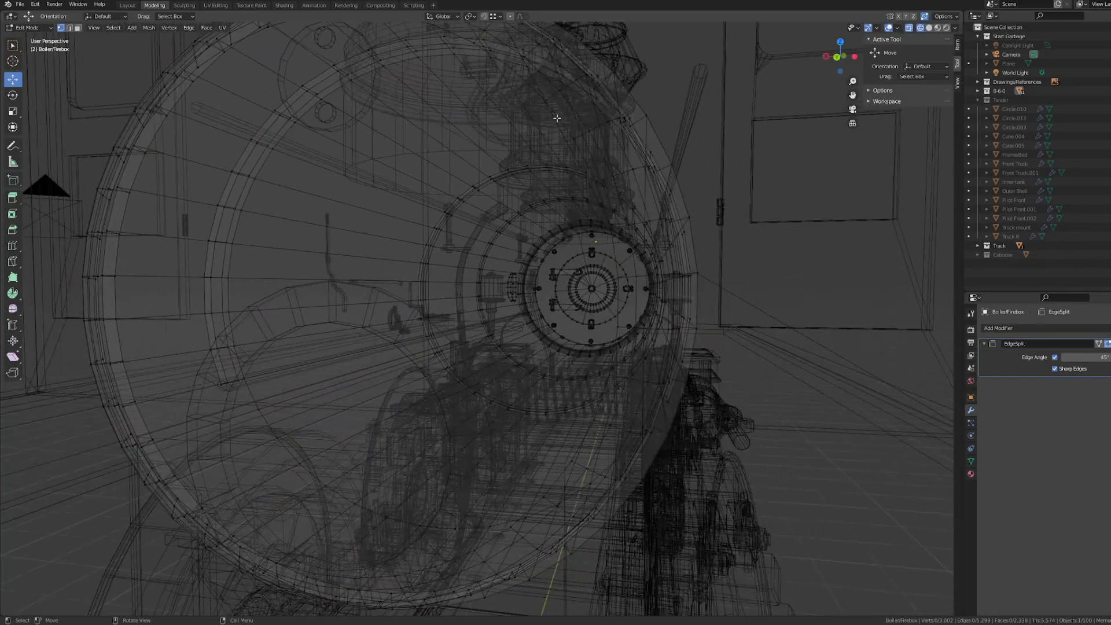
left_click(561, 124, "alt")
mouse_move(602, 224)
middle_mouse_down()
mouse_move(570, 235)
mouse_move(609, 231)
middle_mouse_up()
middle_click_drag(470, 289, 409, 223, "shift")
key("i")
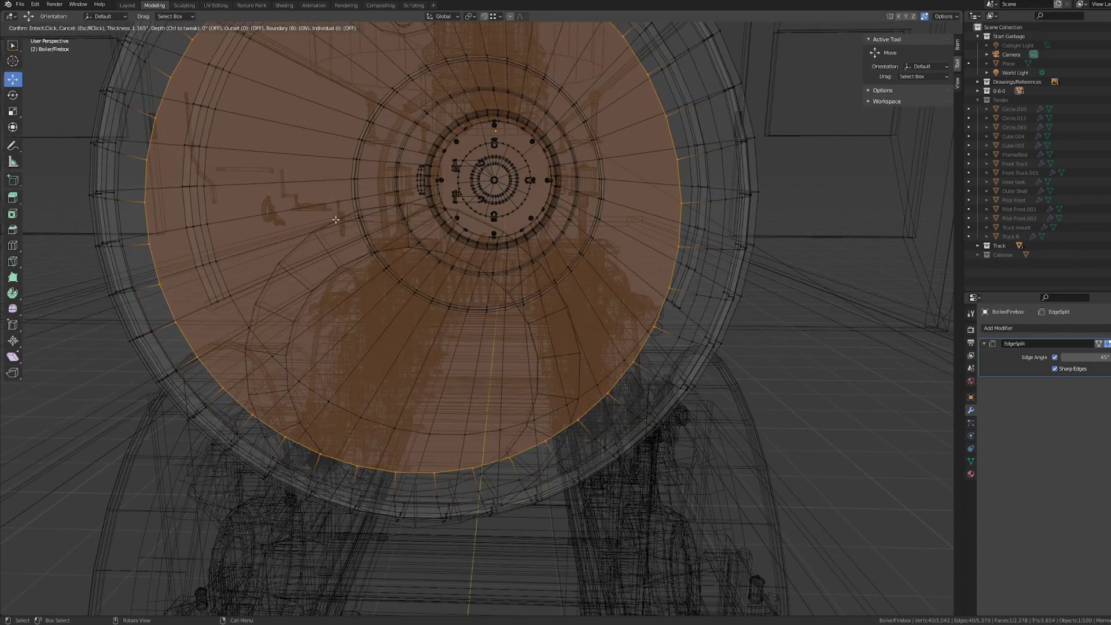
left_click(409, 224)
- Scale the inset rear face down to roughly half size and move it down about 7.46"
key("s")
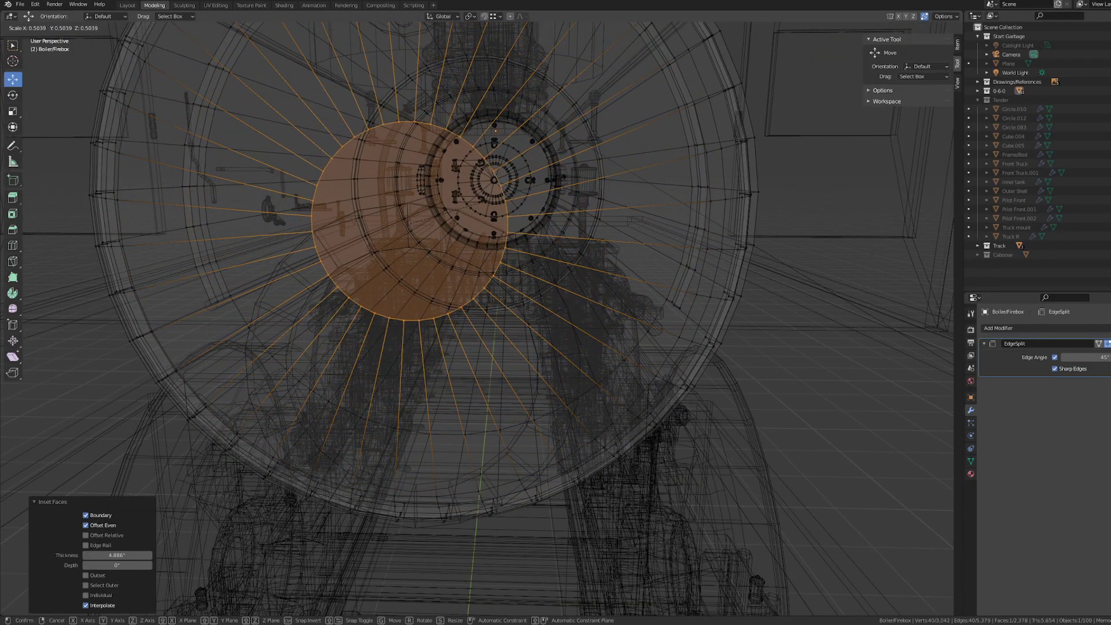
left_click(427, 175)
left_click_drag(408, 193, 443, 338)
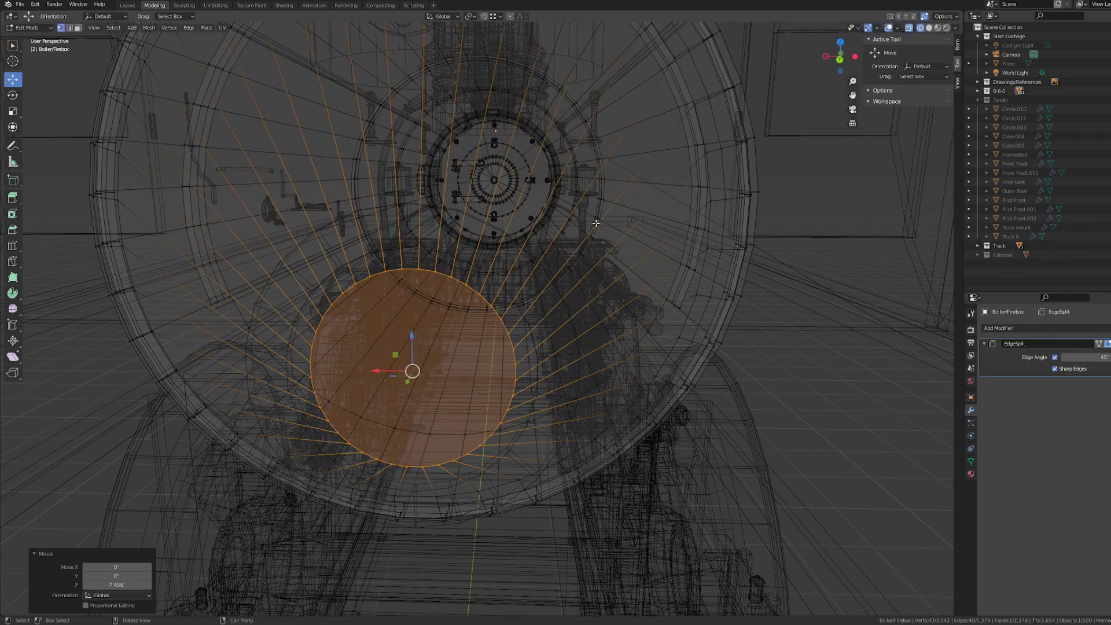
- Fit the round inset face to the firebox opening in the back view: scale by 1.247, nudge down about 0.07", and scale by 1.033
left_click(839, 61)
scroll(510, 240, "up", 6)
middle_click_drag(510, 240, 559, 221, "shift")
key("s")
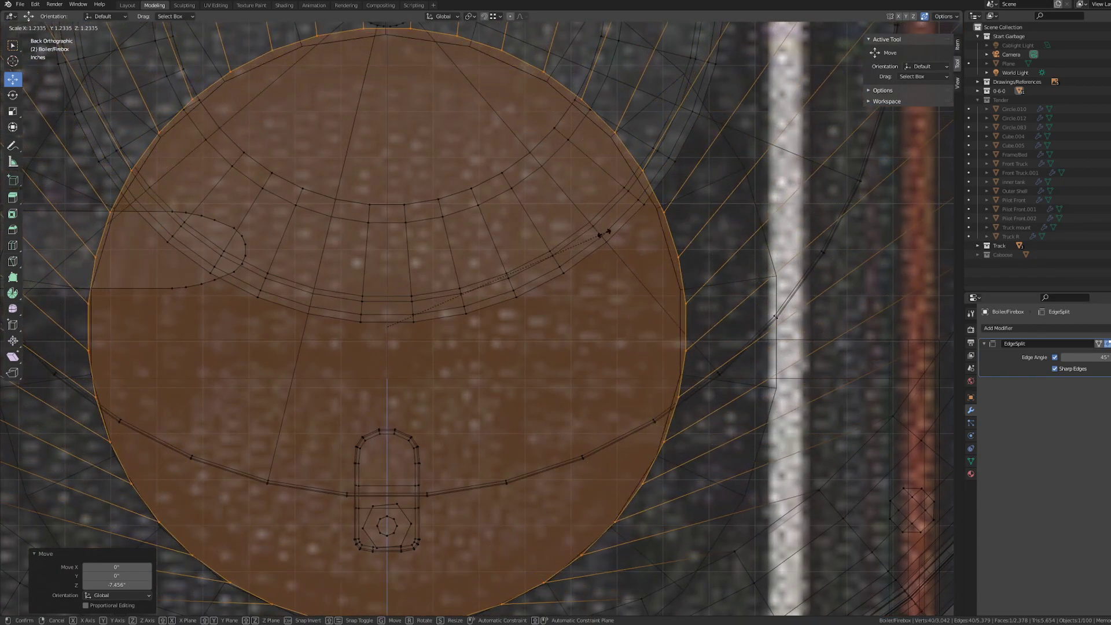
left_click(608, 232)
scroll(543, 281, "down", 2)
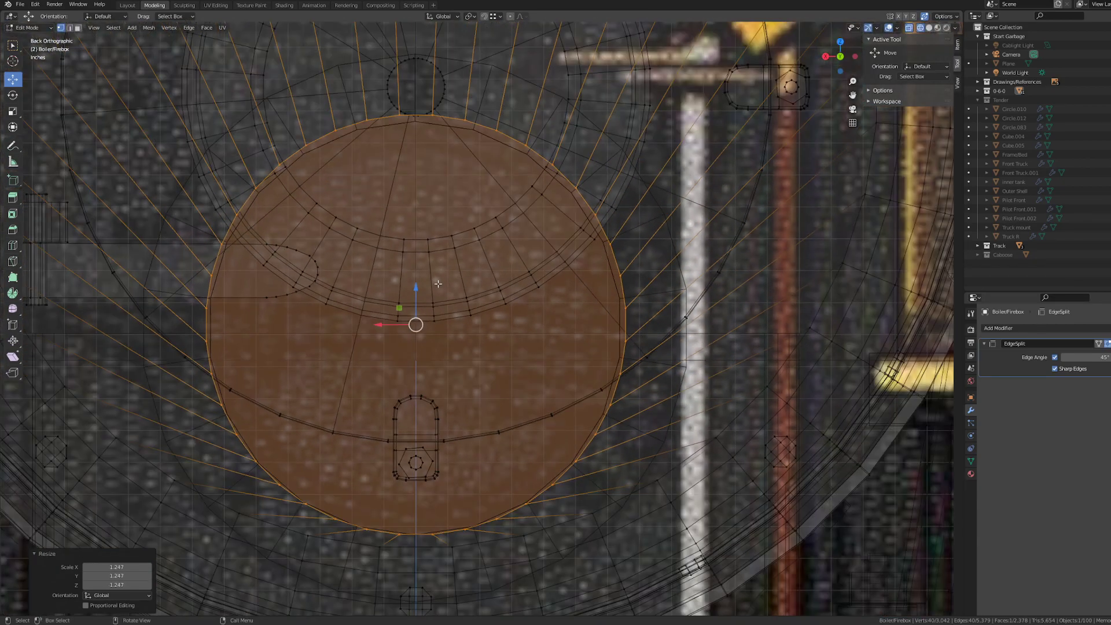
left_click_drag(414, 292, 414, 294)
key("s")
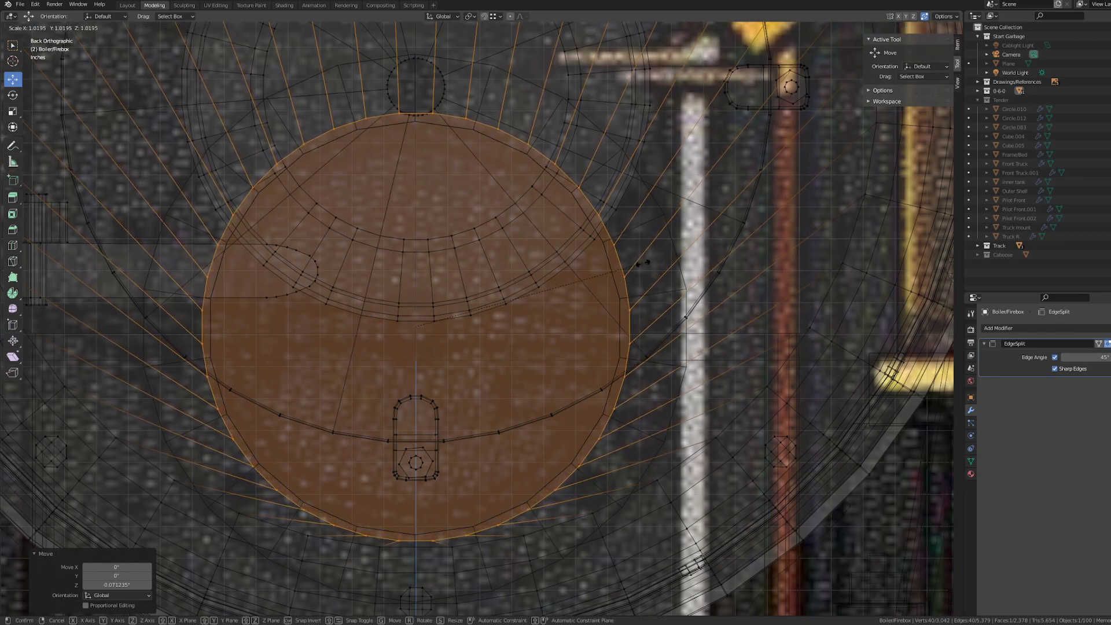
left_click(646, 264)
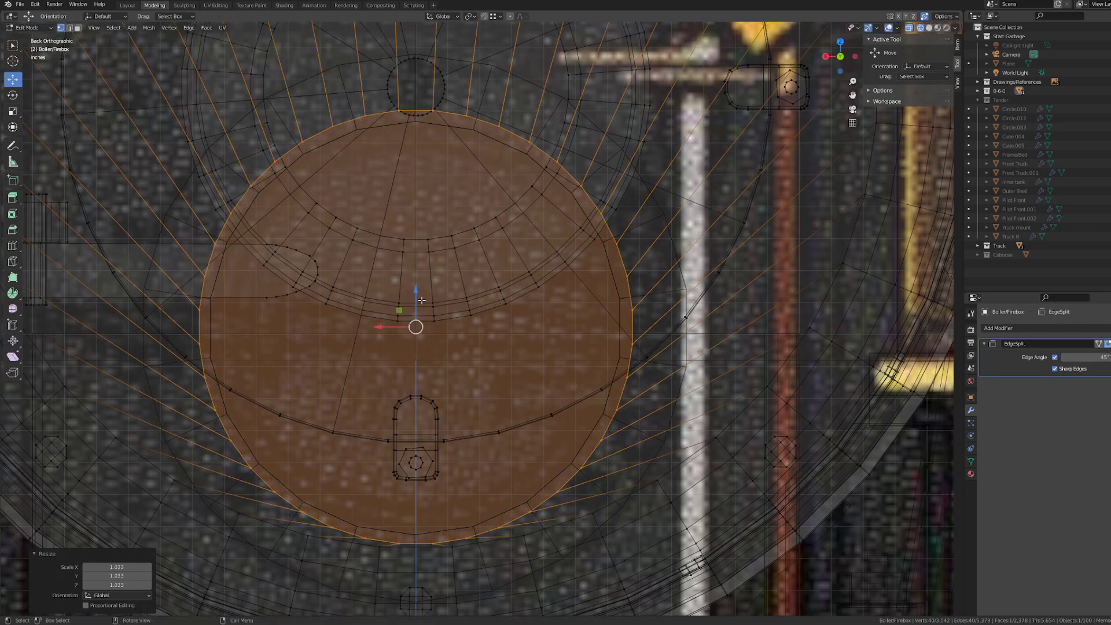
- Delete the round inset face on the BoilerFirebox's rear end to open the firebox hole, and return to Object Mode
mouse_move(568, 269)
middle_mouse_down()
mouse_move(444, 256)
mouse_move(405, 248)
mouse_move(428, 248)
mouse_move(406, 236)
mouse_move(552, 281)
mouse_move(567, 298)
mouse_move(536, 300)
mouse_move(631, 297)
mouse_move(583, 310)
mouse_move(608, 309)
mouse_move(613, 335)
mouse_move(589, 319)
mouse_move(575, 324)
mouse_move(577, 310)
mouse_move(536, 348)
middle_mouse_up()
key("x")
left_click(473, 251)
left_click(577, 298)
key("Tab")
key("Tab")
scroll(607, 309, "up", 2)
scroll(536, 348, "up", 5)
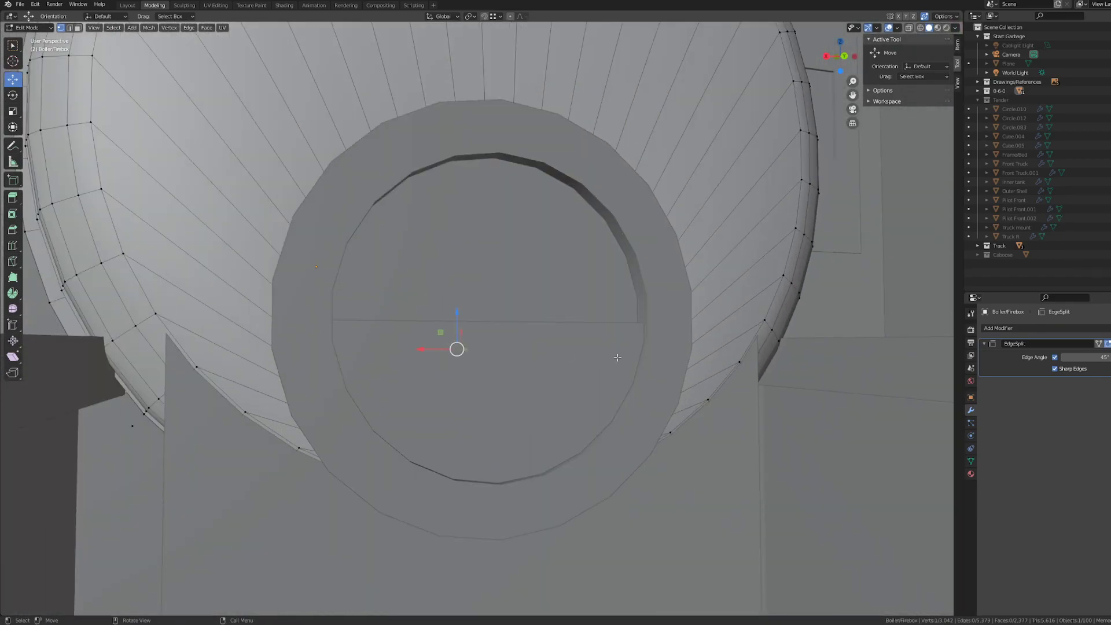
middle_click_drag(618, 357, 496, 355)
scroll(600, 369, "down", 5)
scroll(593, 357, "up", 9)
scroll(553, 335, "down", 5)
scroll(553, 335, "up", 5)
middle_click_drag(553, 335, 547, 289)
scroll(480, 329, "down", 10)
key("Tab")
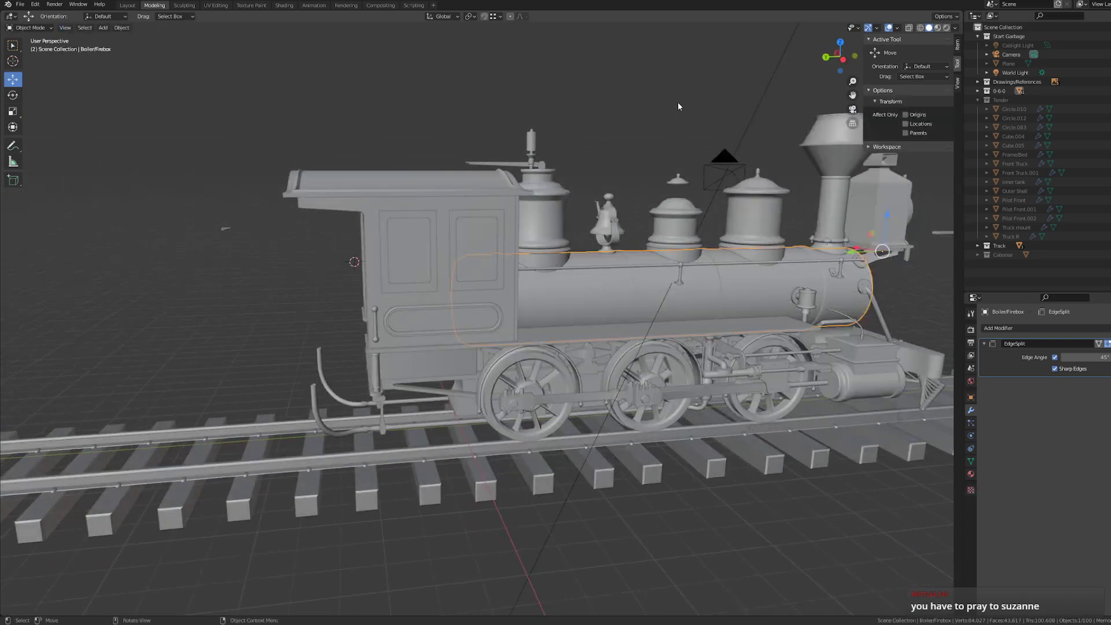
- Inspect the new firebox opening through the rear of the cab from several angles
left_click(678, 103)
middle_click_drag(497, 335, 584, 367)
scroll(571, 376, "up", 7)
scroll(582, 367, "down", 3)
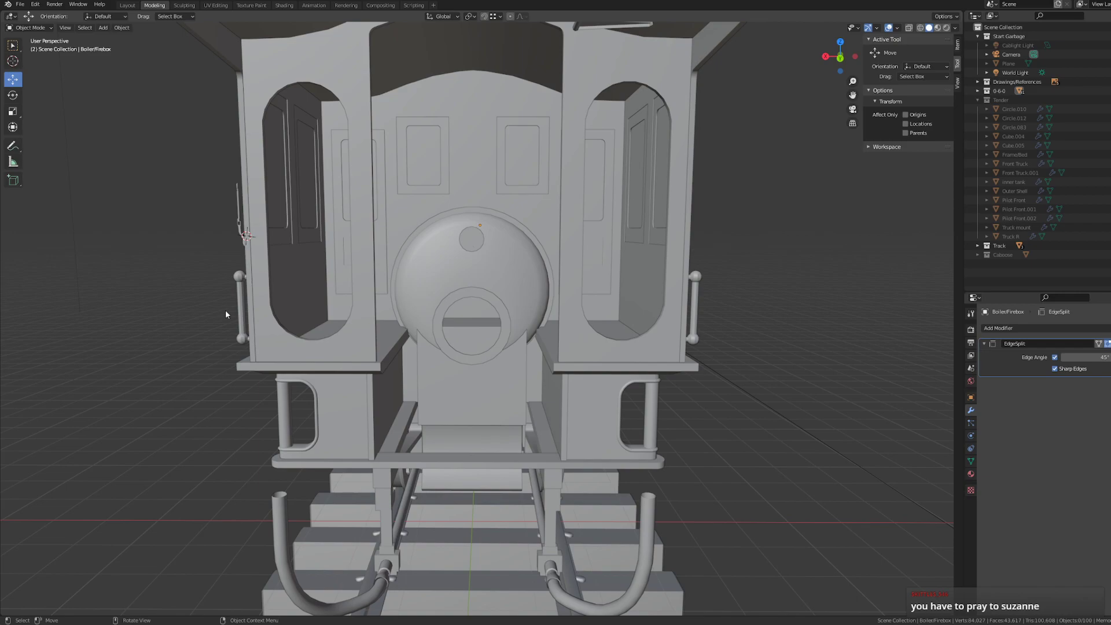
scroll(489, 298, "up", 5)
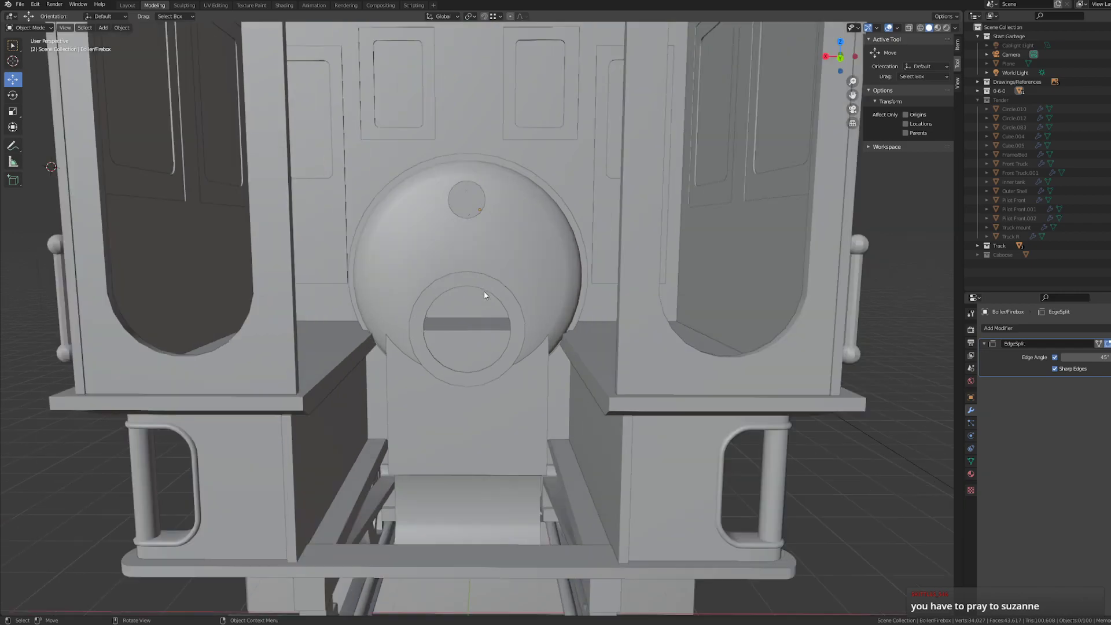
scroll(569, 352, "up", 1)
middle_click_drag(570, 352, 605, 340)
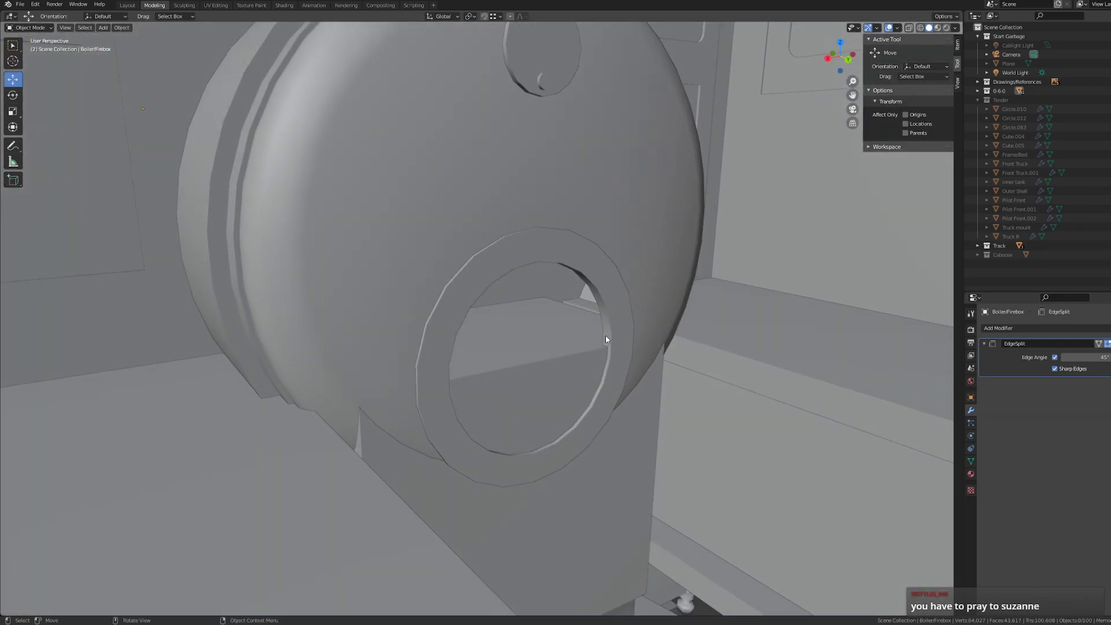
middle_click_drag(573, 380, 472, 332)
- Enter Edit Mode on the Smokebox mesh and select its face visible through the firebox opening
key("Tab")
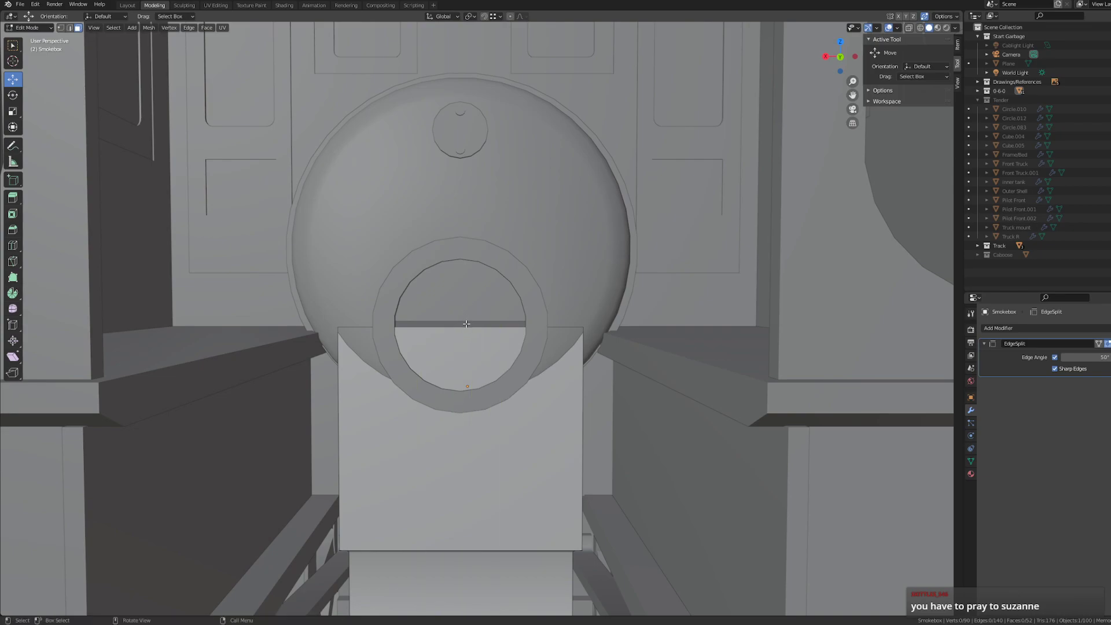
middle_click_drag(548, 352, 500, 347)
scroll(542, 377, "up", 3)
scroll(473, 353, "up", 1)
scroll(473, 353, "up", 2)
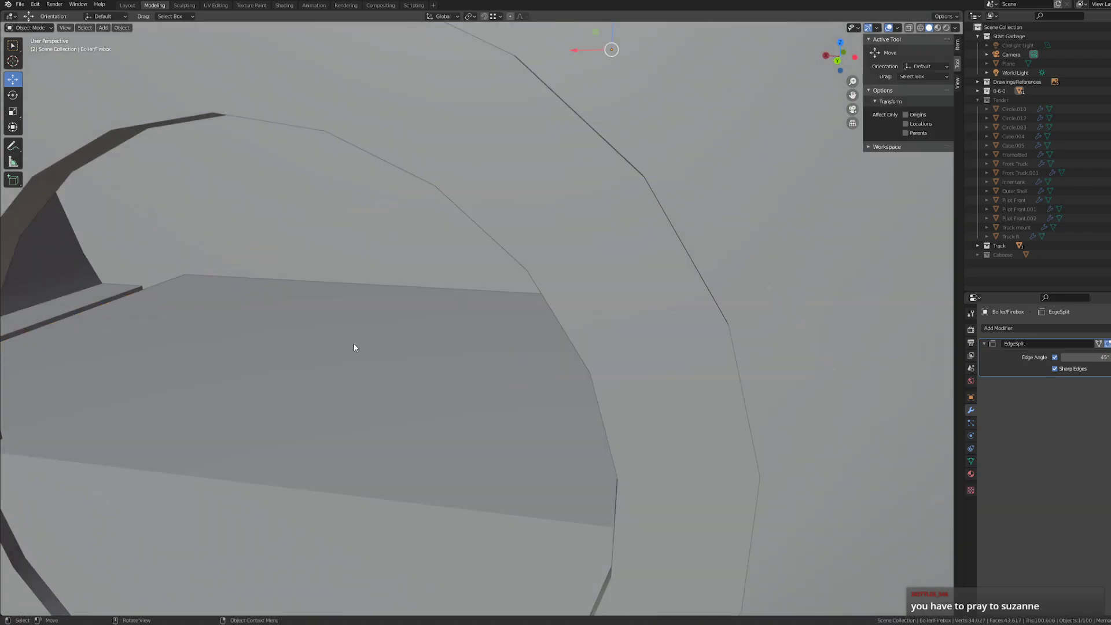
key("Tab")
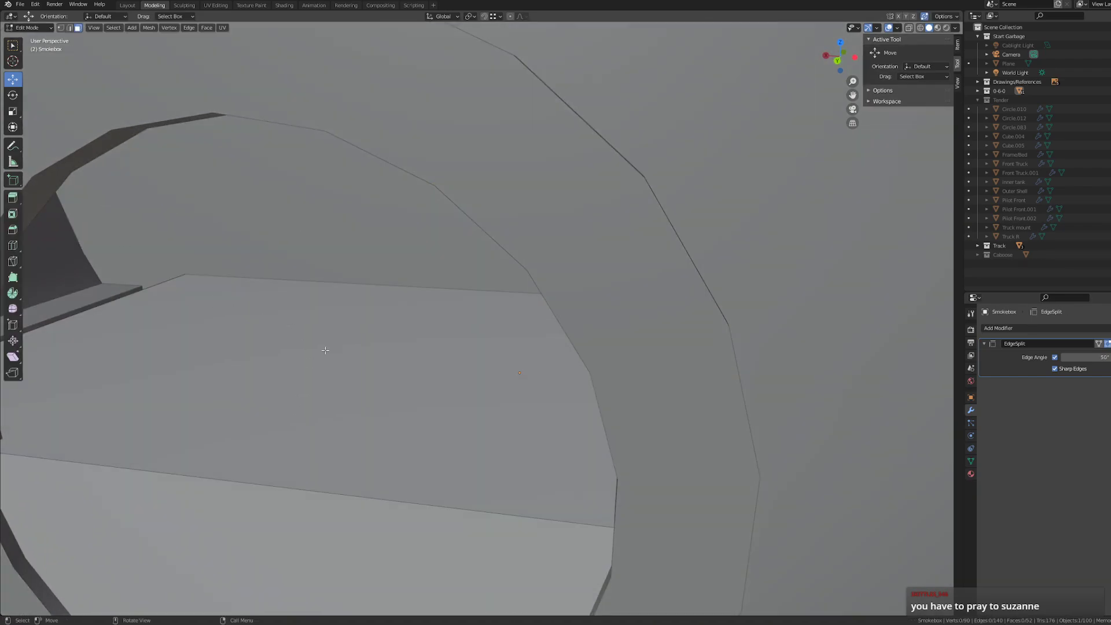
left_click(333, 365)
scroll(336, 370, "down", 6)
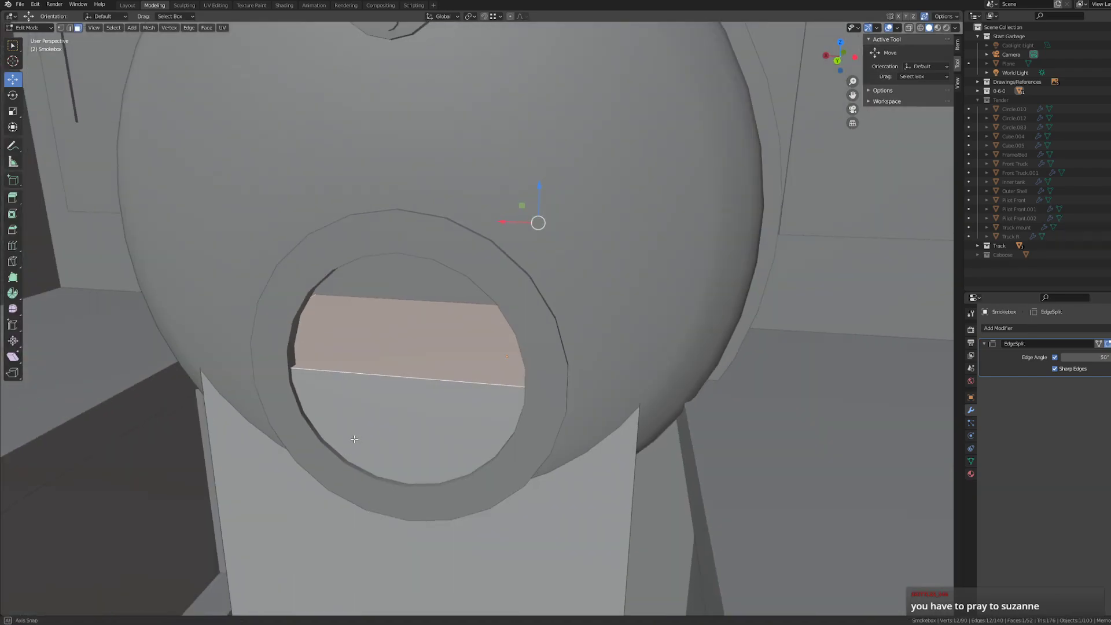
middle_click_drag(355, 438, 576, 344)
scroll(504, 370, "down", 6)
scroll(696, 372, "up", 6)
scroll(631, 373, "down", 4)
scroll(576, 344, "up", 8)
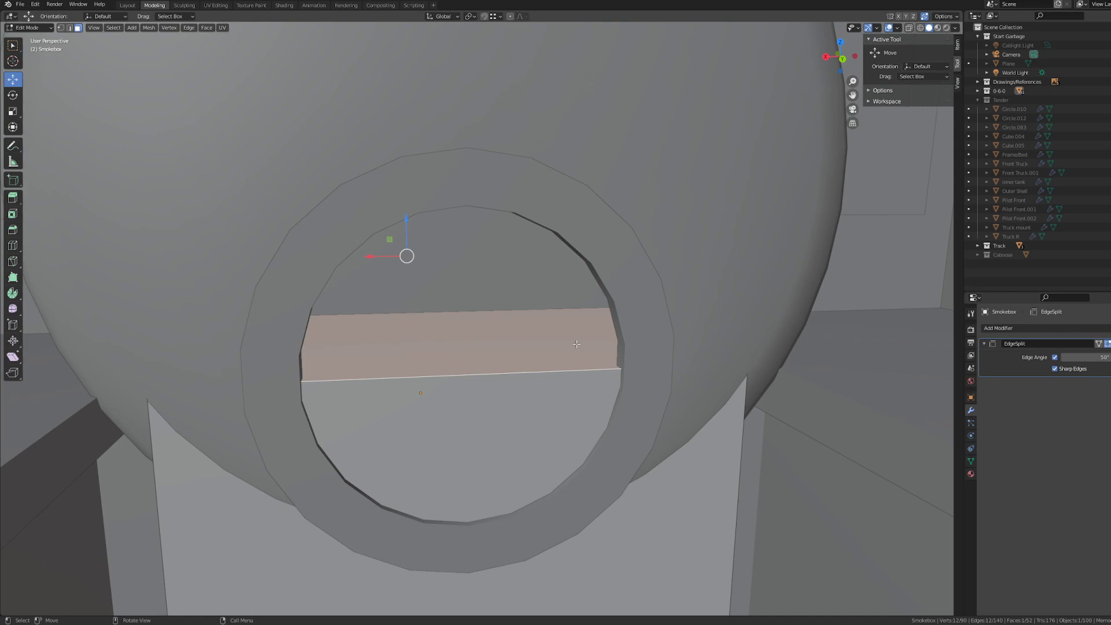
scroll(584, 344, "up", 5)
middle_click_drag(607, 359, 570, 340)
scroll(589, 341, "down", 5)
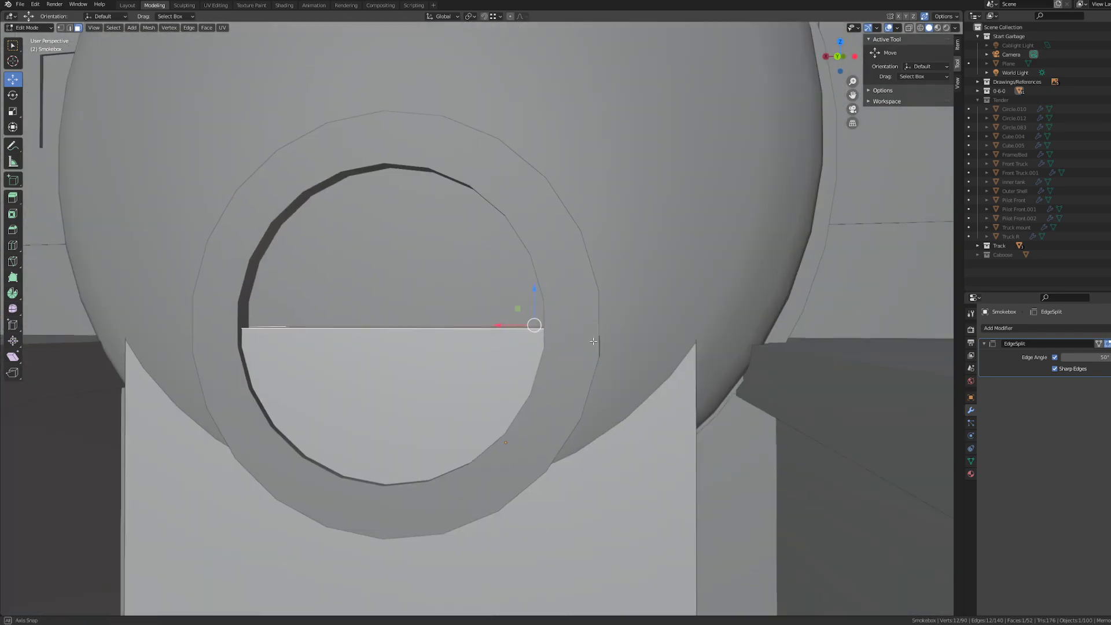
middle_click_drag(421, 295, 430, 311)
key("ctrl+r")
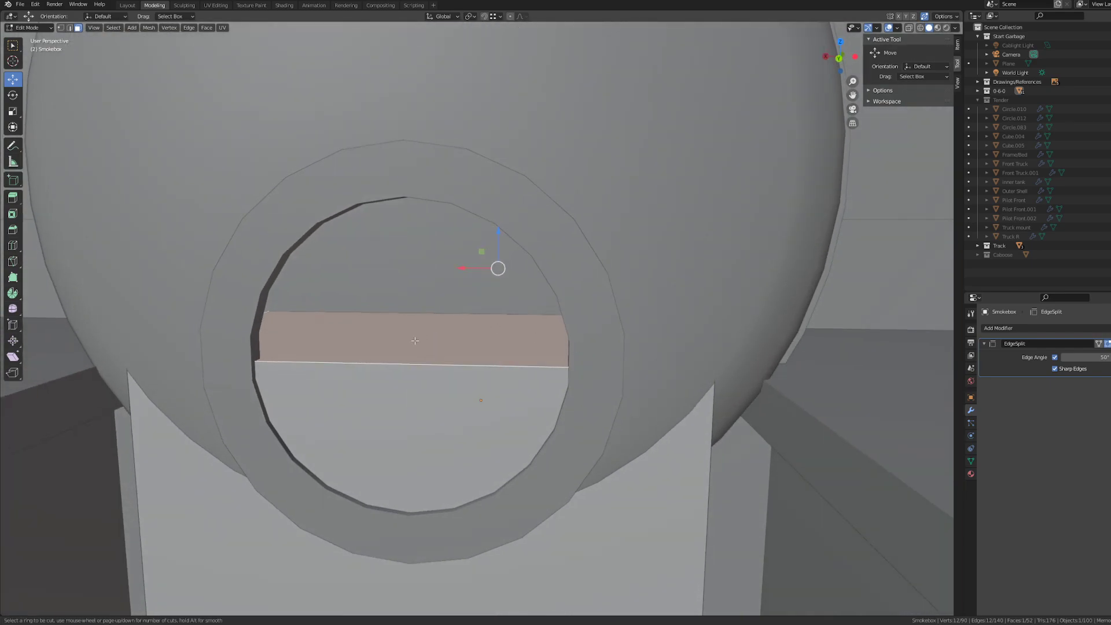
key("Escape")
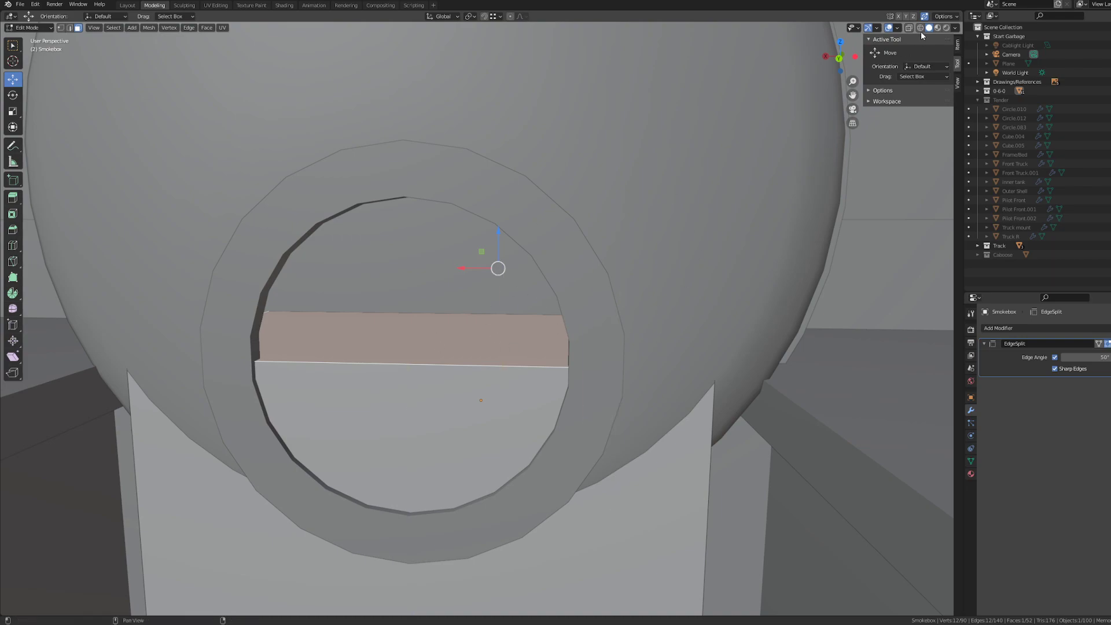
- Turn on the Face Orientation overlay and check the face normals around the firebox opening and cab
left_click(896, 28)
left_click(848, 202)
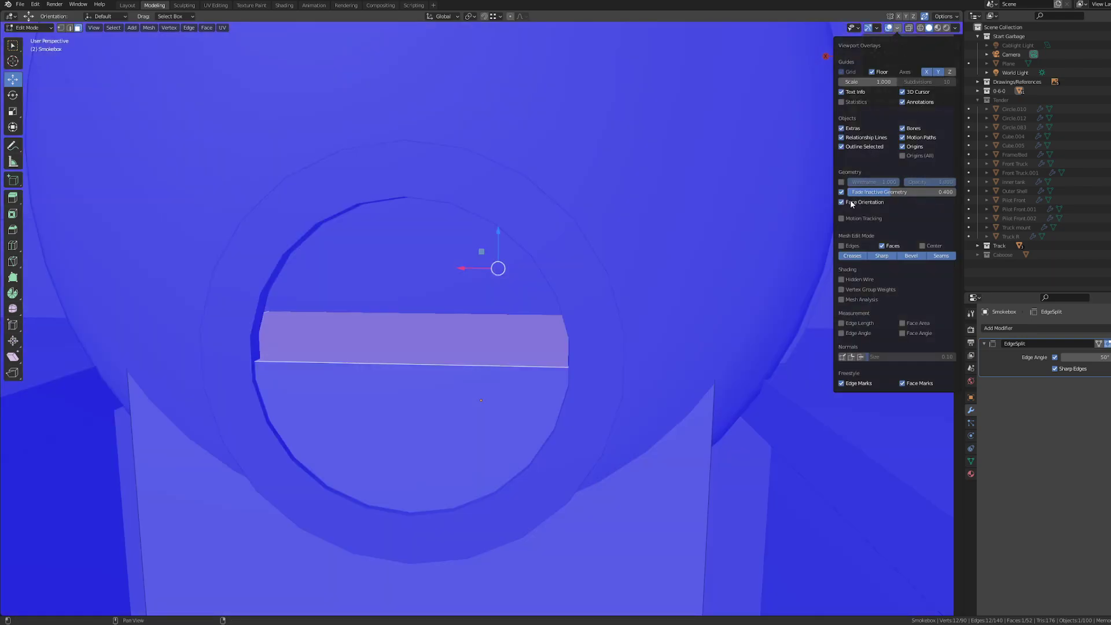
key("n")
scroll(503, 331, "down", 6)
scroll(503, 331, "down", 8)
middle_click_drag(519, 324, 579, 327)
scroll(579, 327, "up", 10)
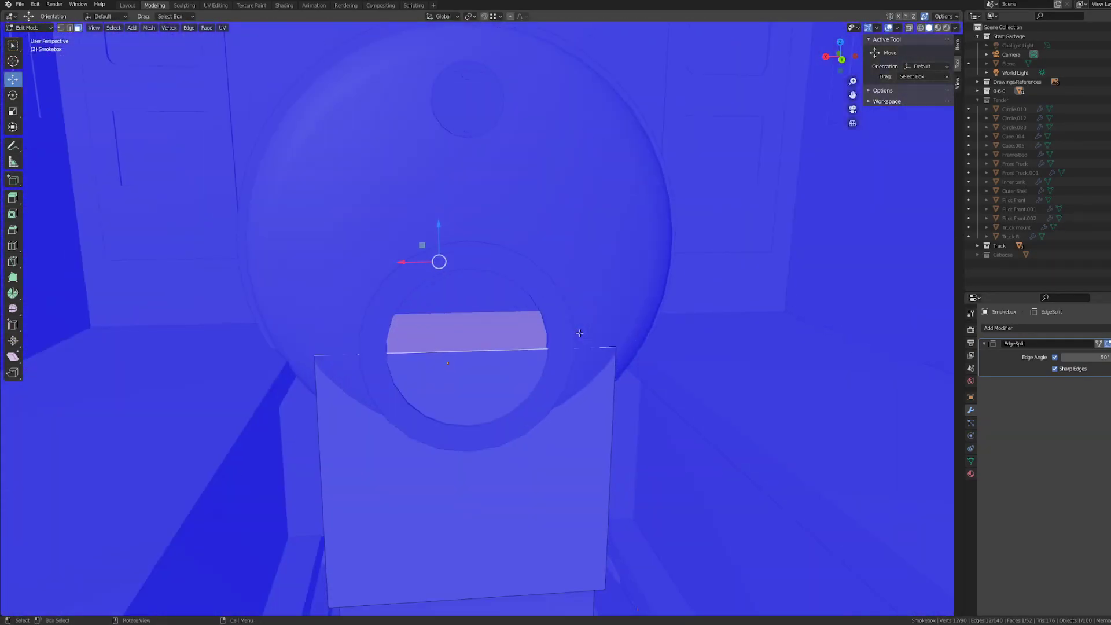
scroll(579, 327, "down", 2)
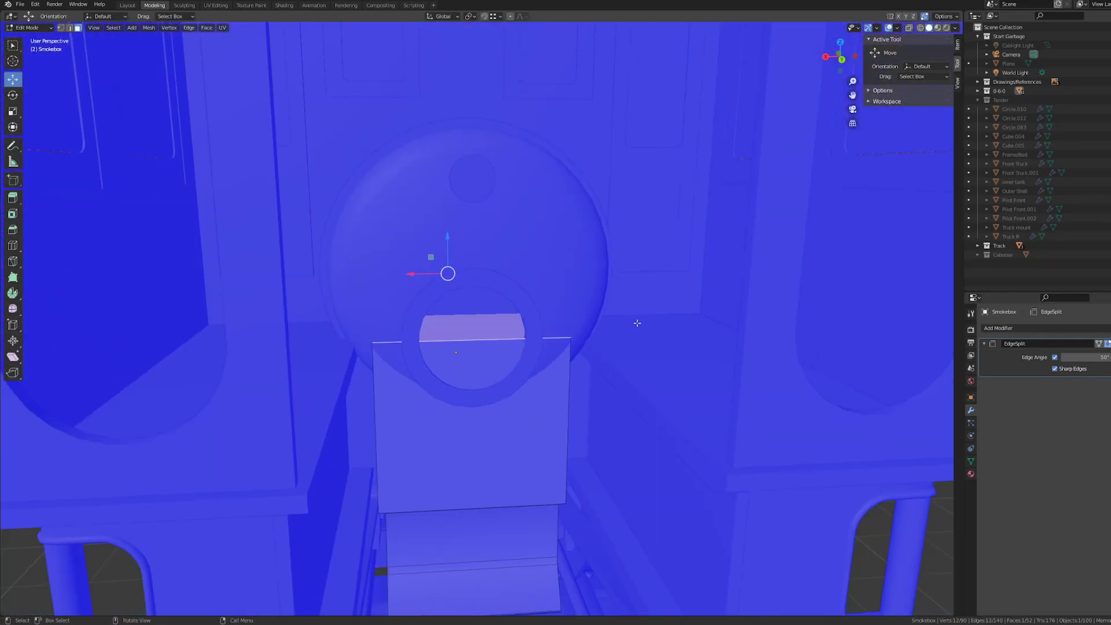
- Turn off the Face Orientation overlay and return to the plain solid display at the firebox opening
left_click(920, 27)
left_click(929, 28)
left_click(955, 28)
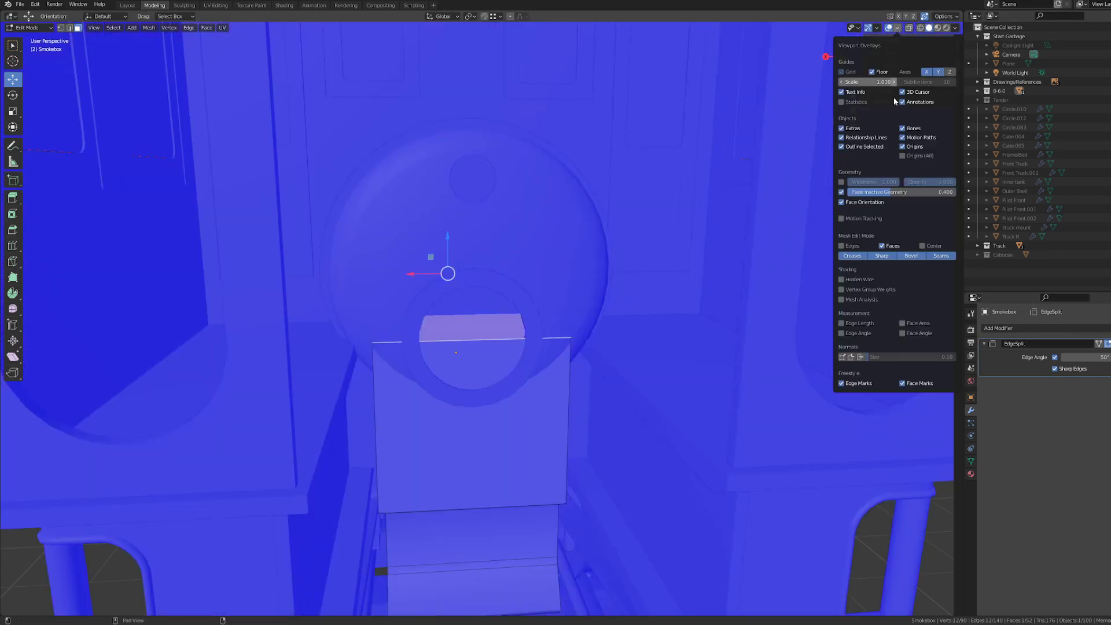
left_click(855, 202)
scroll(570, 278, "up", 10)
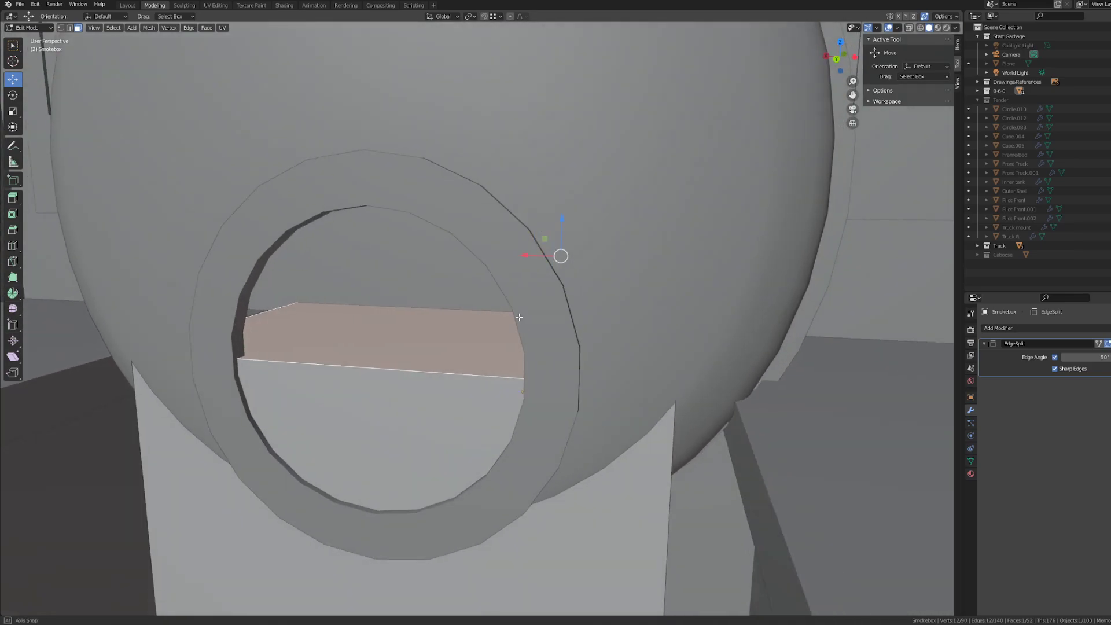
- Leave Edit Mode and examine how the BoilerFirebox and Smokebox objects meet behind the firebox opening, selecting each in turn
key("Tab")
scroll(514, 317, "down", 5)
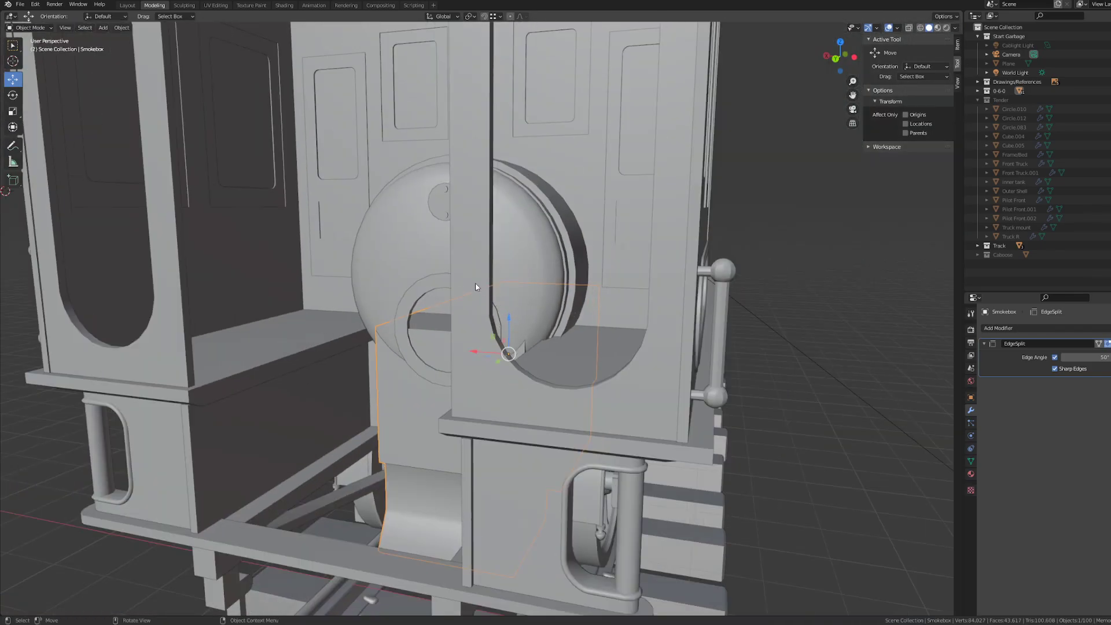
middle_click_drag(476, 283, 605, 300)
scroll(525, 283, "down", 3)
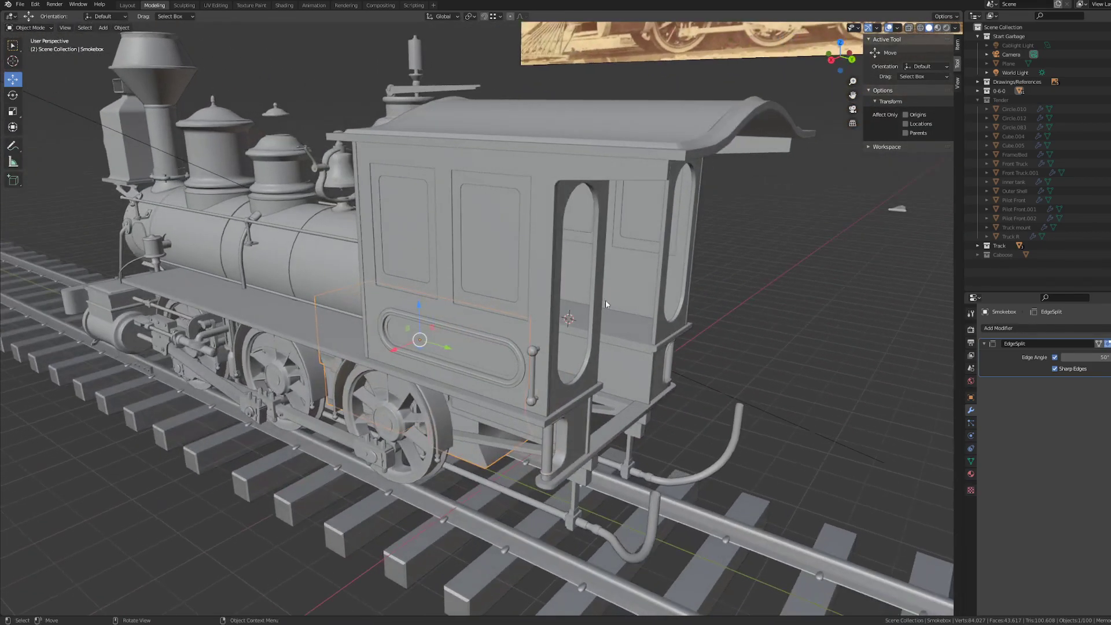
middle_click_drag(752, 334, 474, 320)
scroll(486, 318, "up", 8)
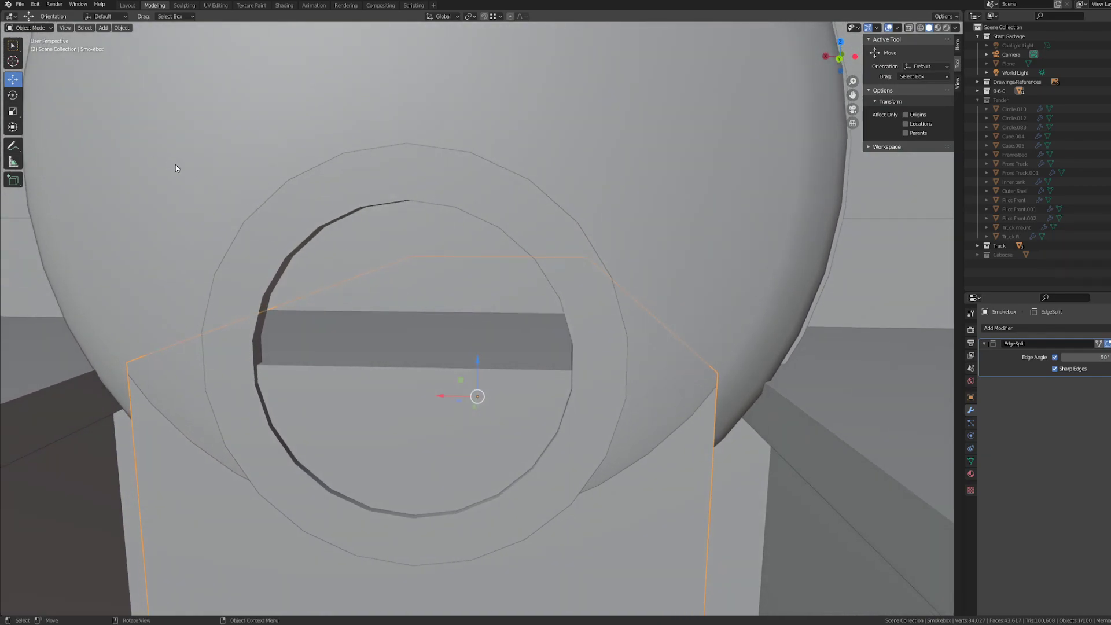
left_click(317, 311)
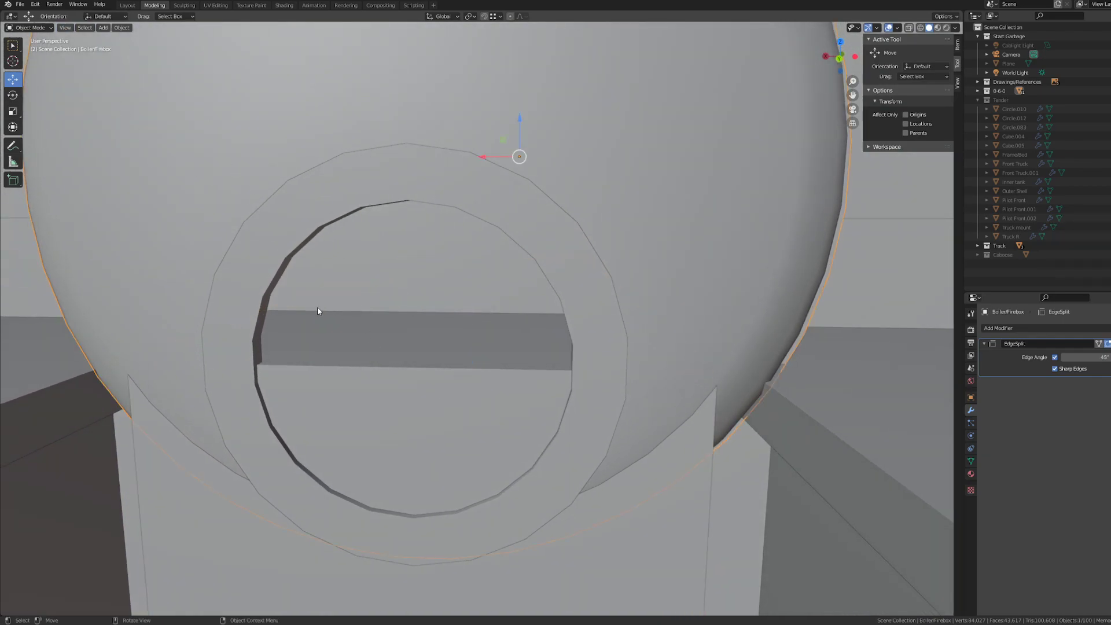
left_click(356, 395)
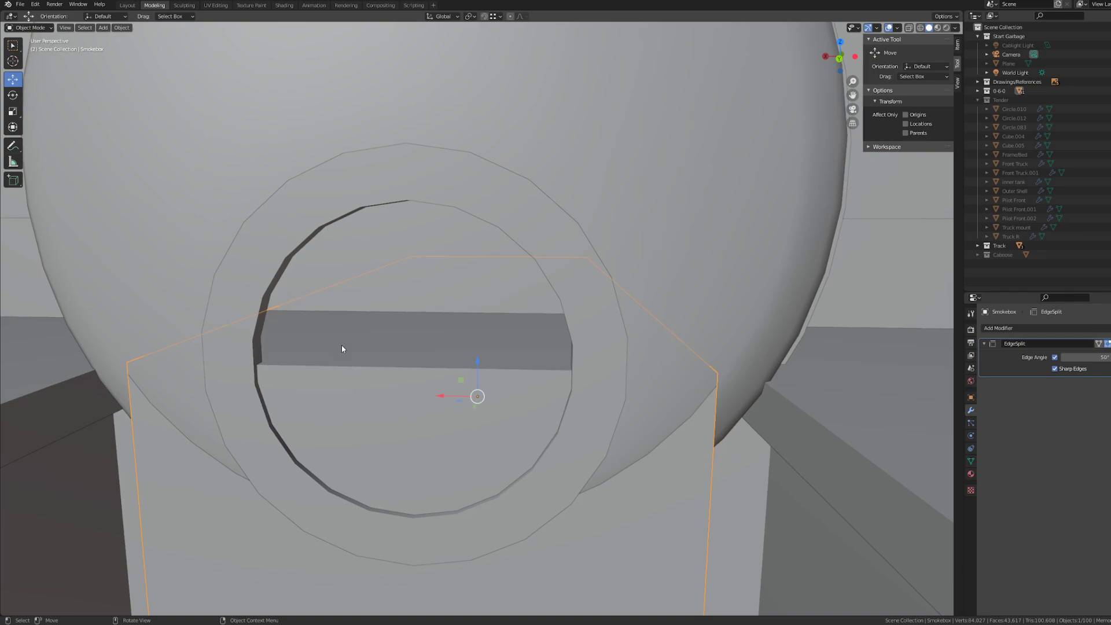
scroll(341, 348, "down", 2)
scroll(258, 532, "down", 2)
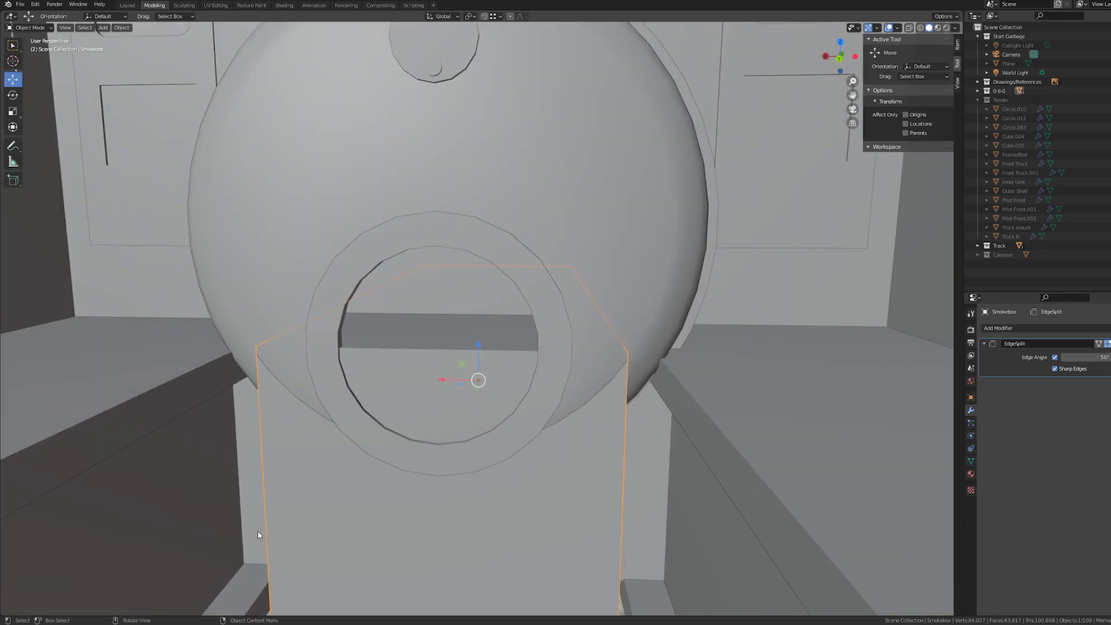
scroll(435, 455, "down", 3)
scroll(437, 455, "up", 4)
key("Tab")
key("ctrl+r")
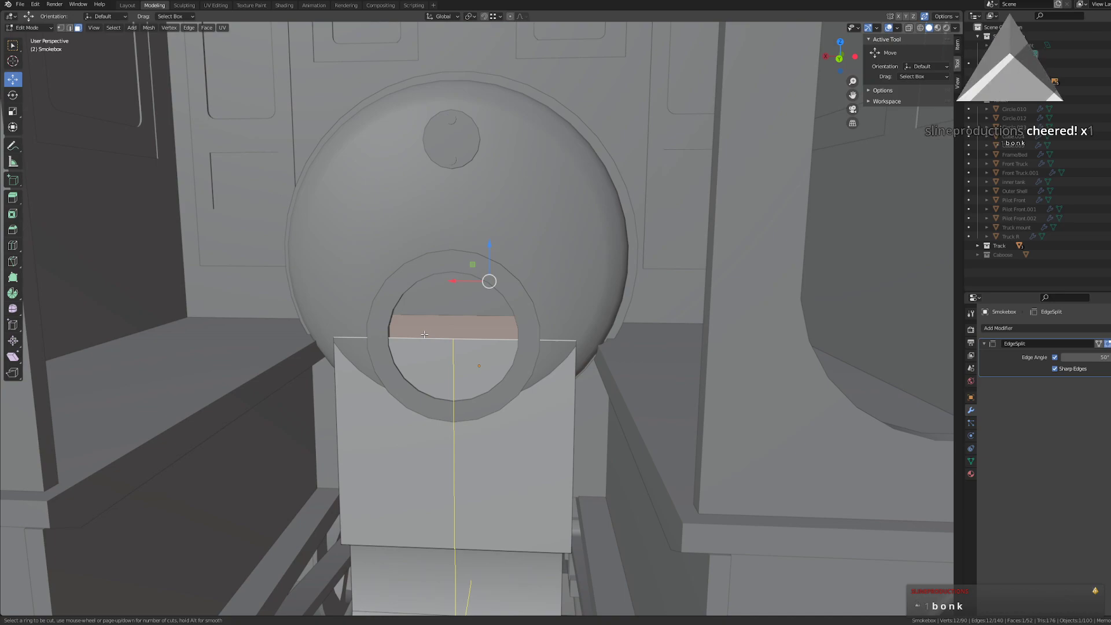
key("Escape")
scroll(483, 309, "up", 3)
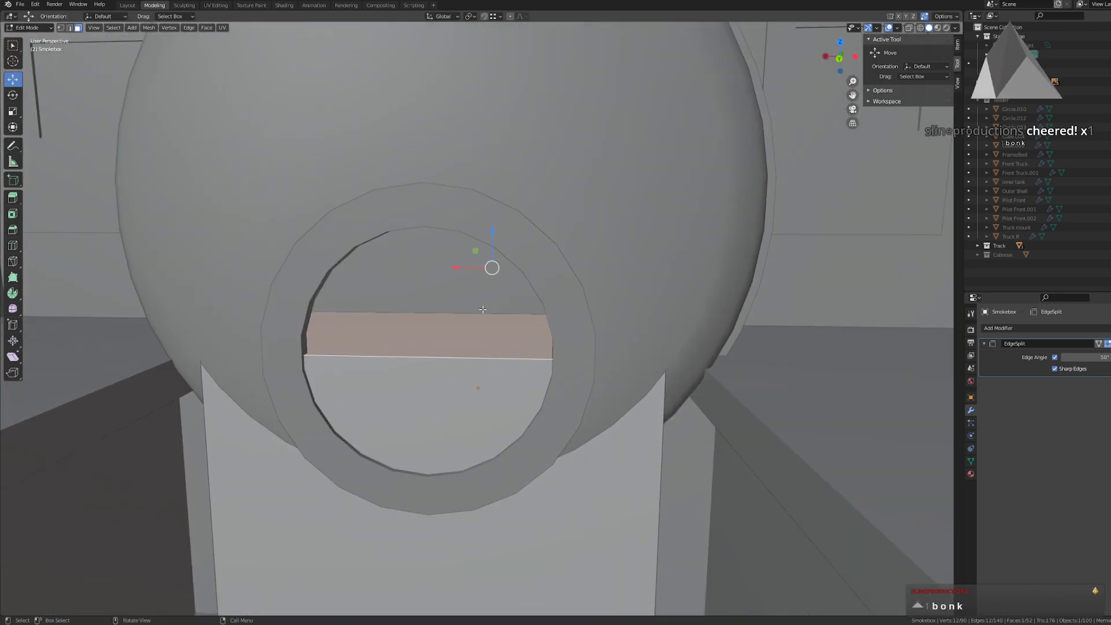
scroll(482, 309, "up", 3)
middle_click_drag(483, 309, 642, 326)
key("Tab")
- Examine the Smokebox mesh below the cab and behind the rear driving wheels from the side
scroll(612, 392, "down", 8)
scroll(613, 382, "up", 2)
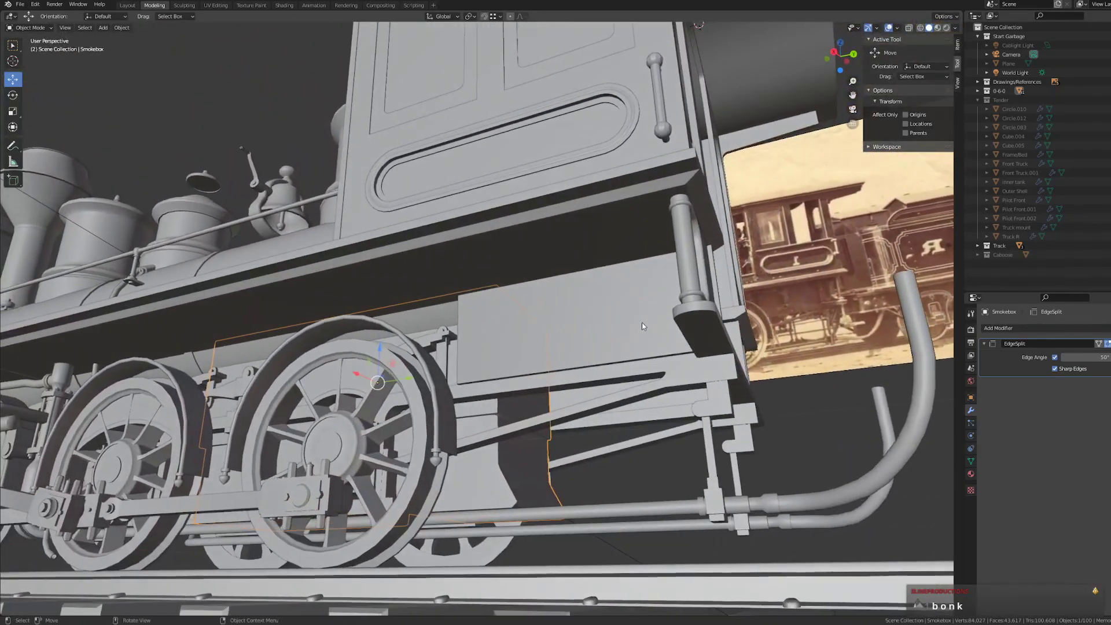
scroll(641, 326, "up", 5)
middle_click_drag(595, 385, 615, 390)
key("Tab")
middle_click_drag(664, 582, 572, 35)
scroll(638, 552, "up", 2)
scroll(567, 34, "down", 2)
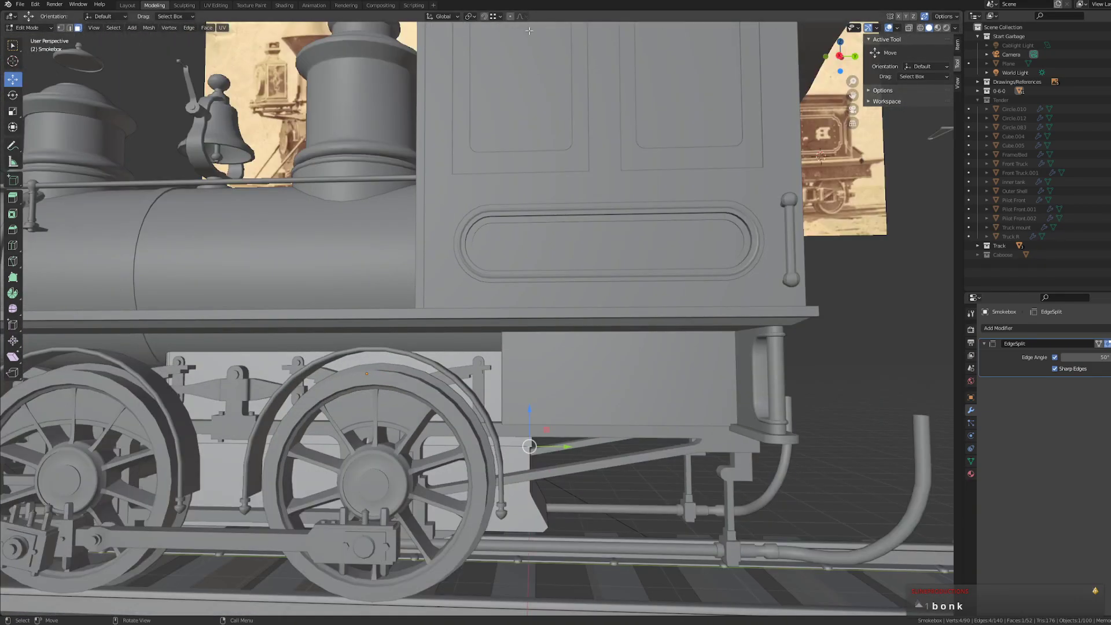
- Clear the Smokebox mesh selection and review the whole locomotive from the side and front
middle_click_drag(694, 203, 622, 237)
scroll(753, 260, "down", 2)
left_click(757, 275)
middle_click_drag(758, 275, 536, 291)
scroll(711, 280, "up", 4)
scroll(537, 291, "down", 4)
middle_click_drag(666, 322, 509, 344)
scroll(500, 344, "down", 1)
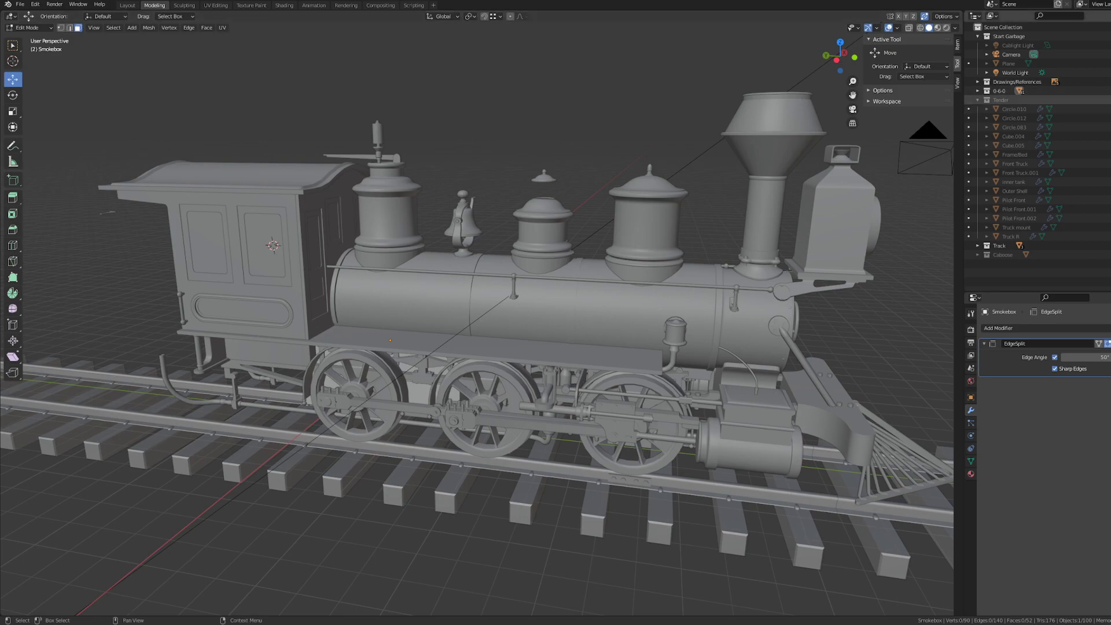
- Make the Tender collection visible again and frame the locomotive together with the tender
left_click(1109, 100)
middle_click_drag(810, 246, 622, 252)
scroll(622, 251, "down", 3)
scroll(622, 252, "up", 1)
- Preview the locomotive and tender in Material Preview shading and switch back to Solid shading
key("z")
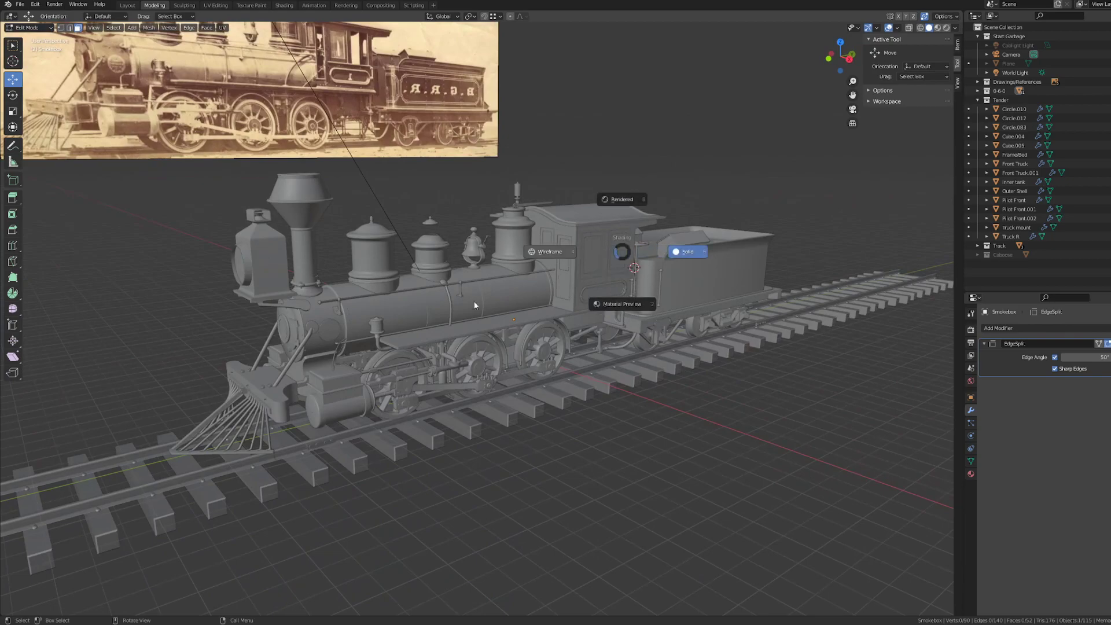
left_click(643, 314)
scroll(643, 314, "up", 4)
middle_click_drag(643, 314, 752, 398)
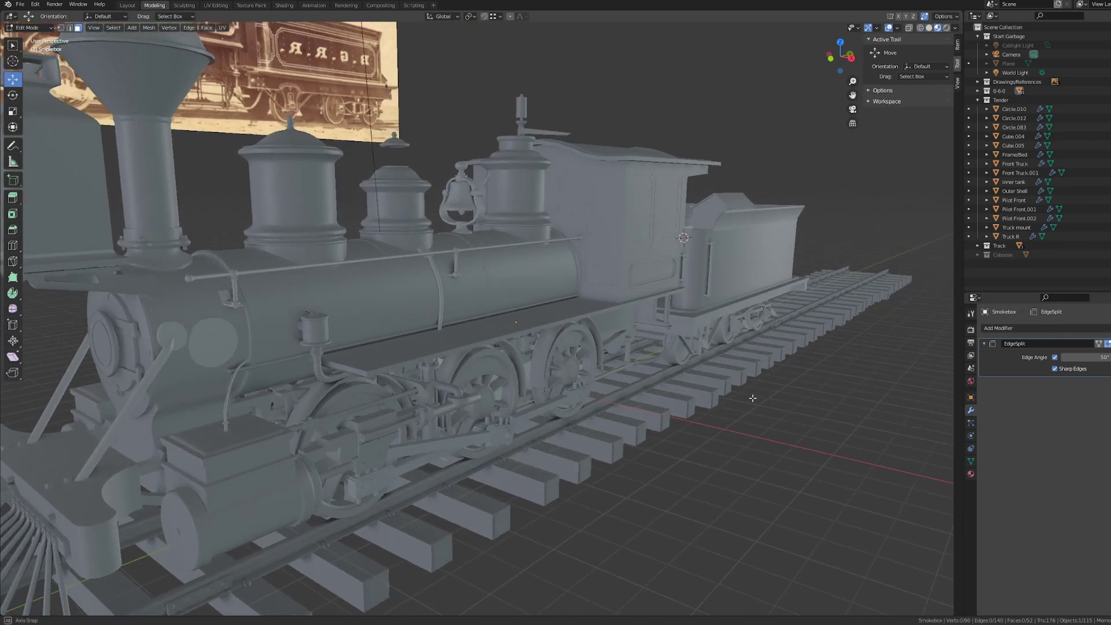
key("z")
left_click(852, 379)
scroll(861, 380, "down", 2)
middle_click_drag(861, 380, 810, 390)
scroll(810, 391, "down", 1)
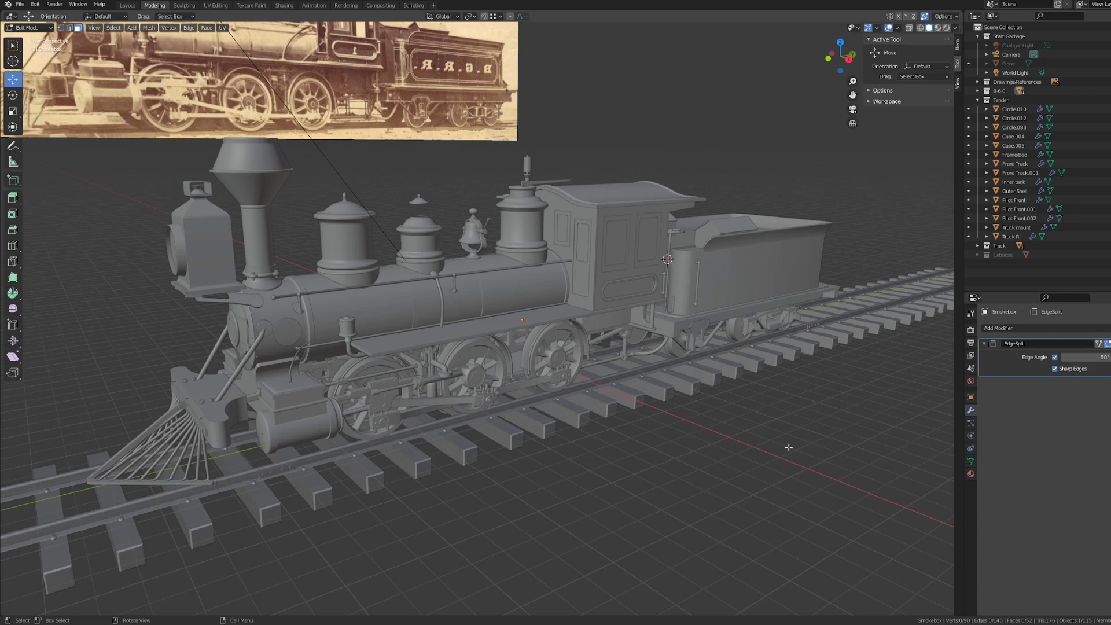
- Switch to the Rendering workspace, fit the image area to the view and render the current frame
left_click(346, 5)
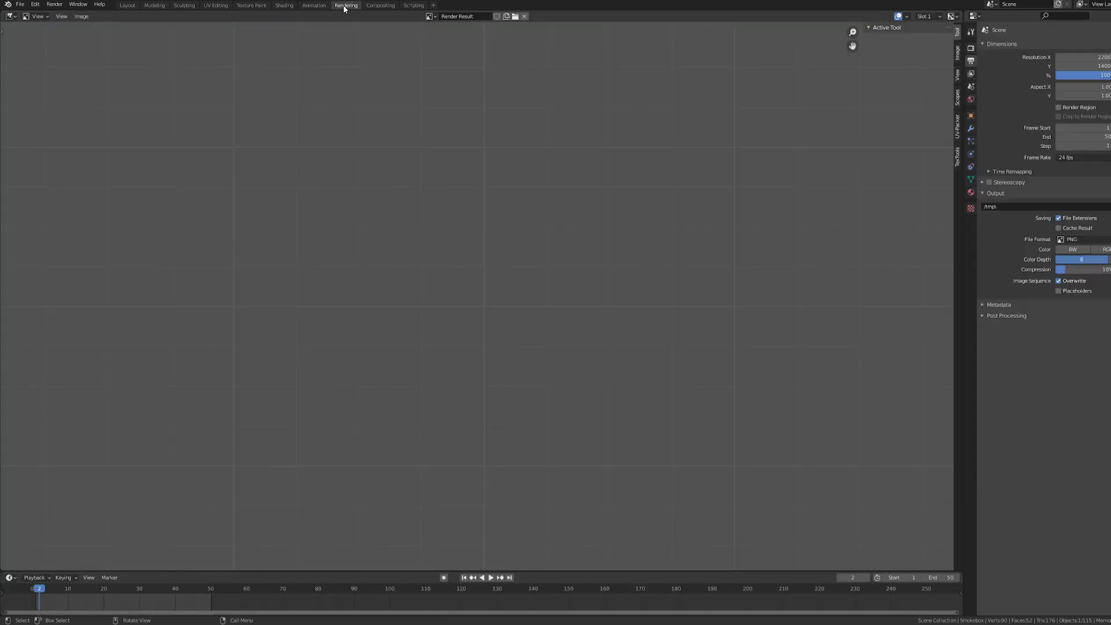
key("Home")
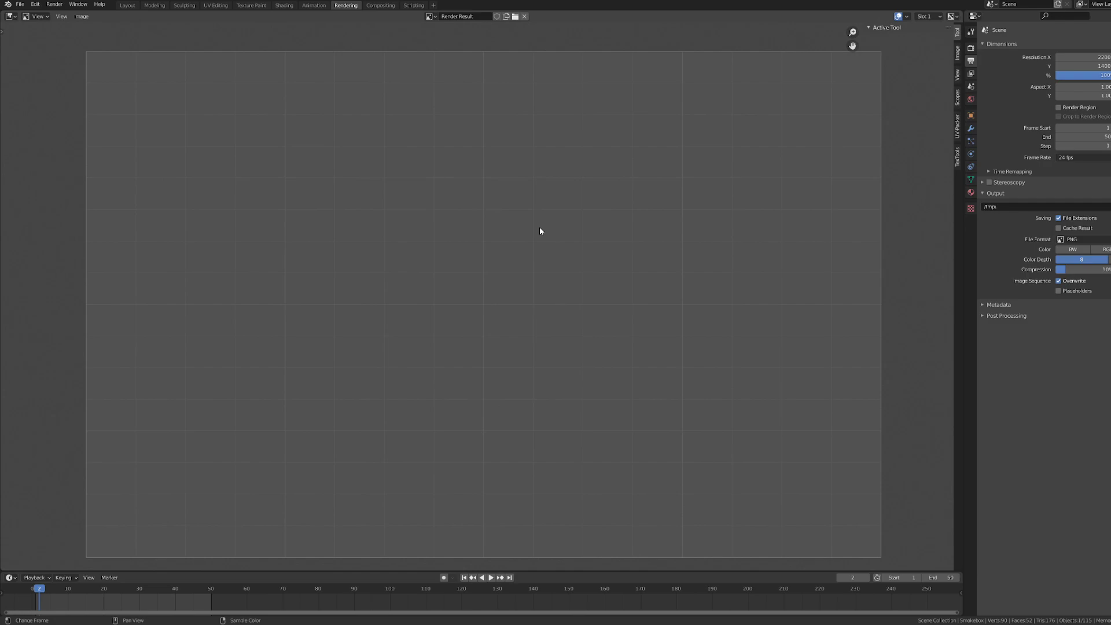
key("F12")
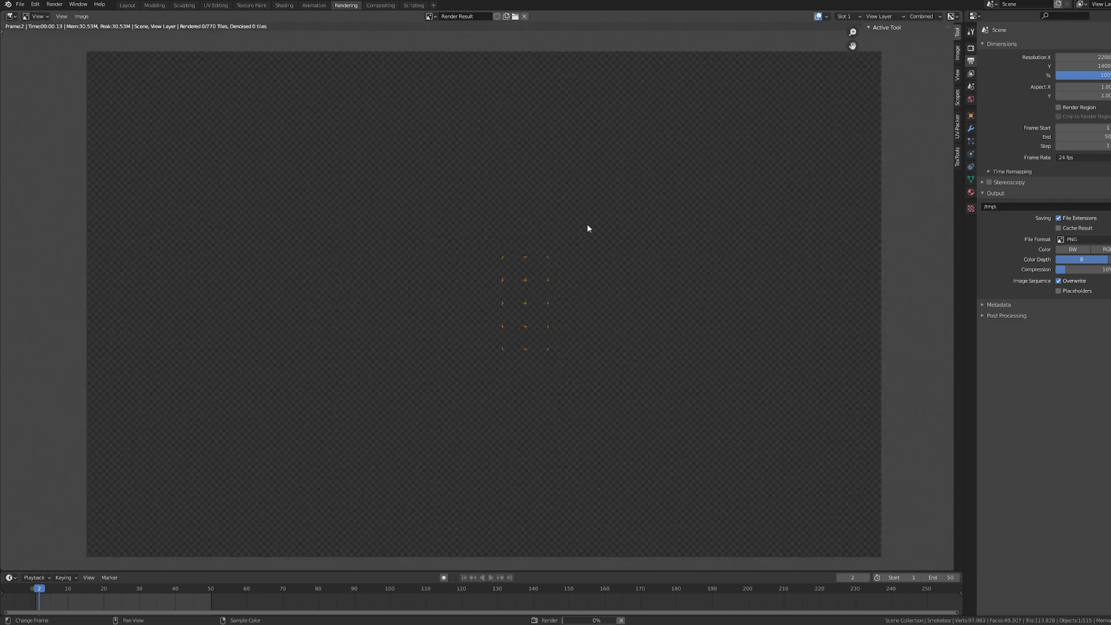